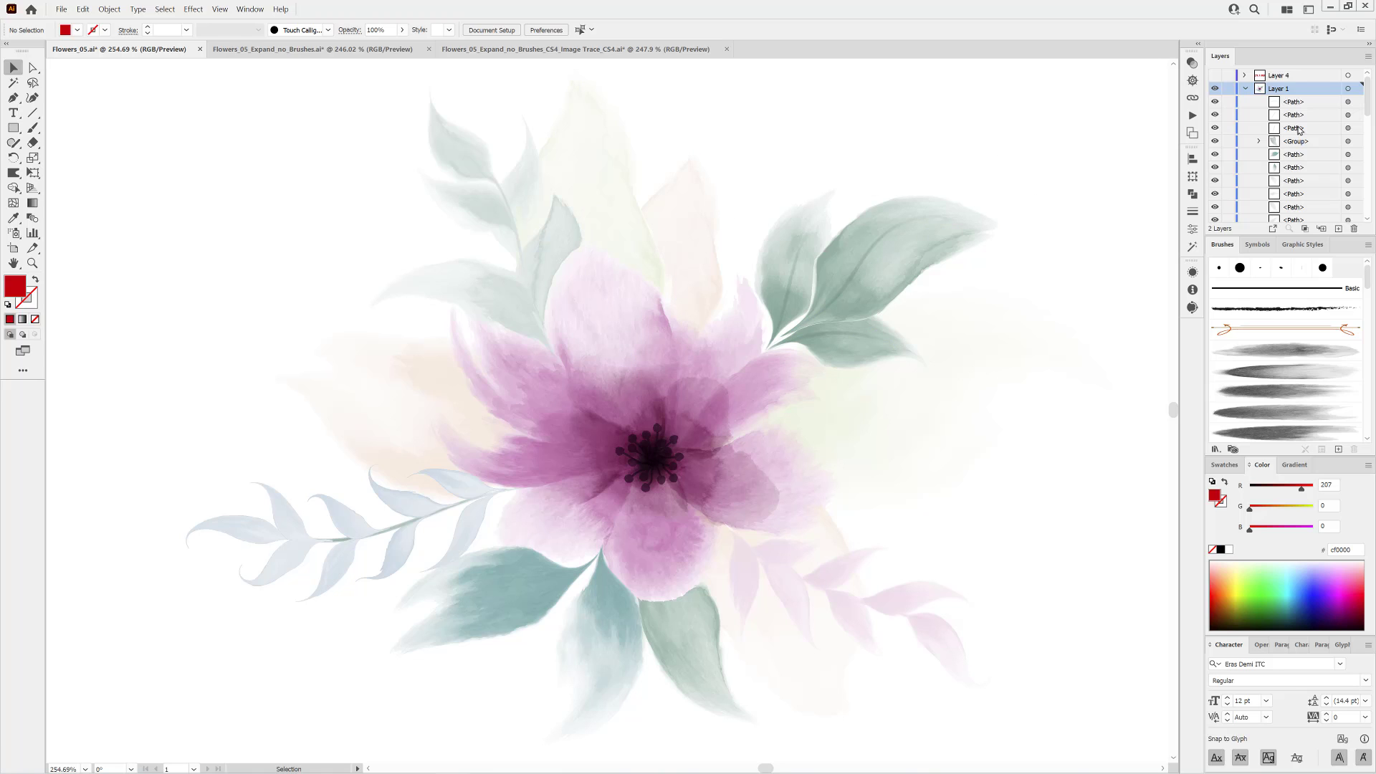
Inspect the Flowers_05 layers by toggling Layer 3's visibility and selecting all artwork on Layer 1 to examine its paths.
left_click_drag(1368, 106, 1368, 161)
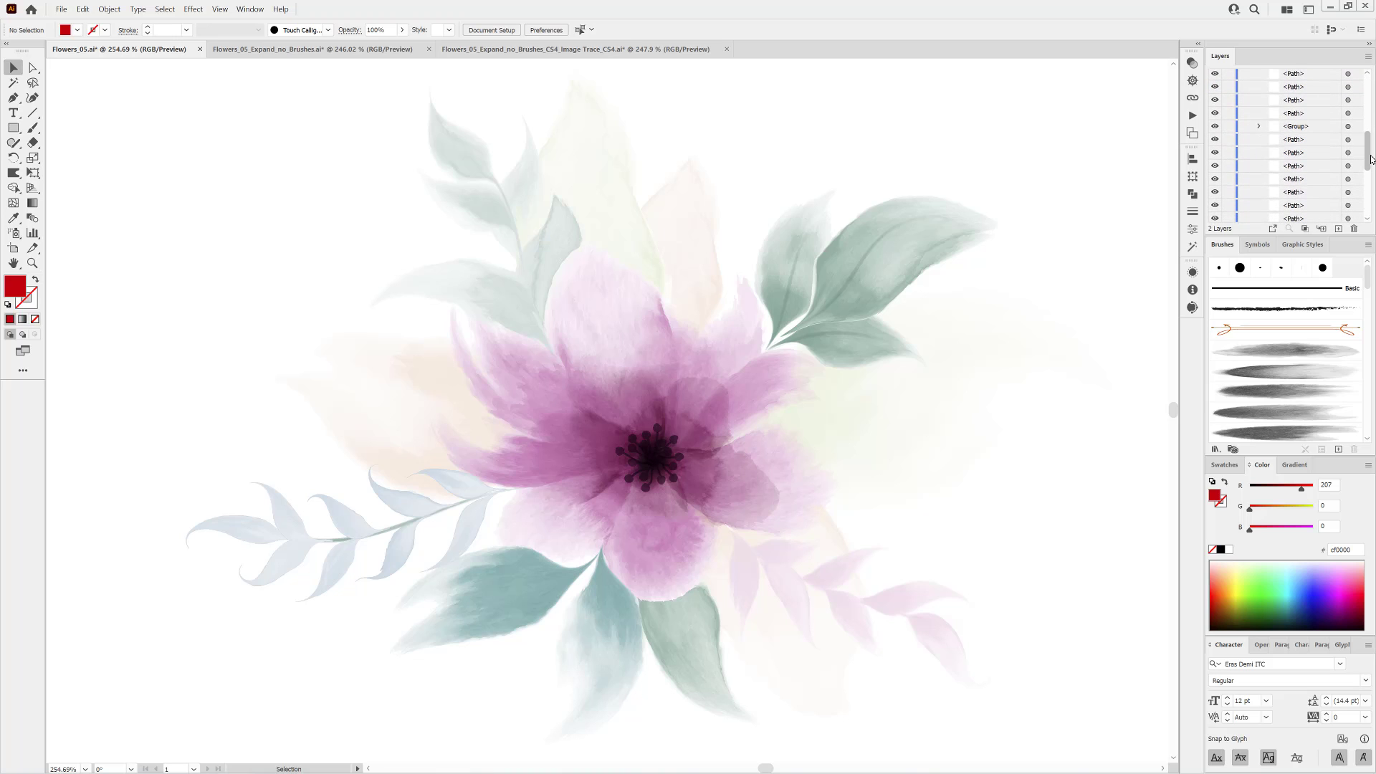
scroll(1261, 165, "down", 3)
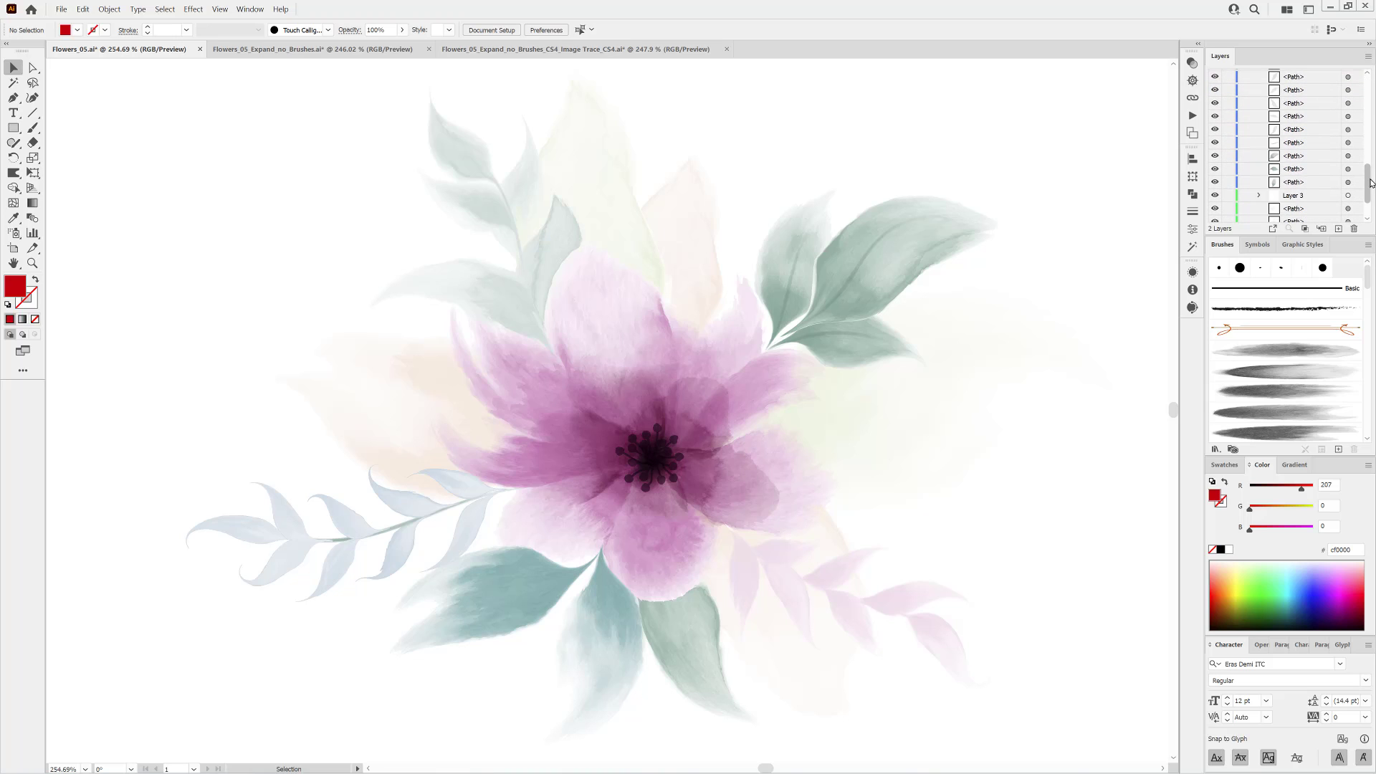
left_click(1215, 196)
left_click(1215, 196)
left_click_drag(1364, 181, 1365, 89)
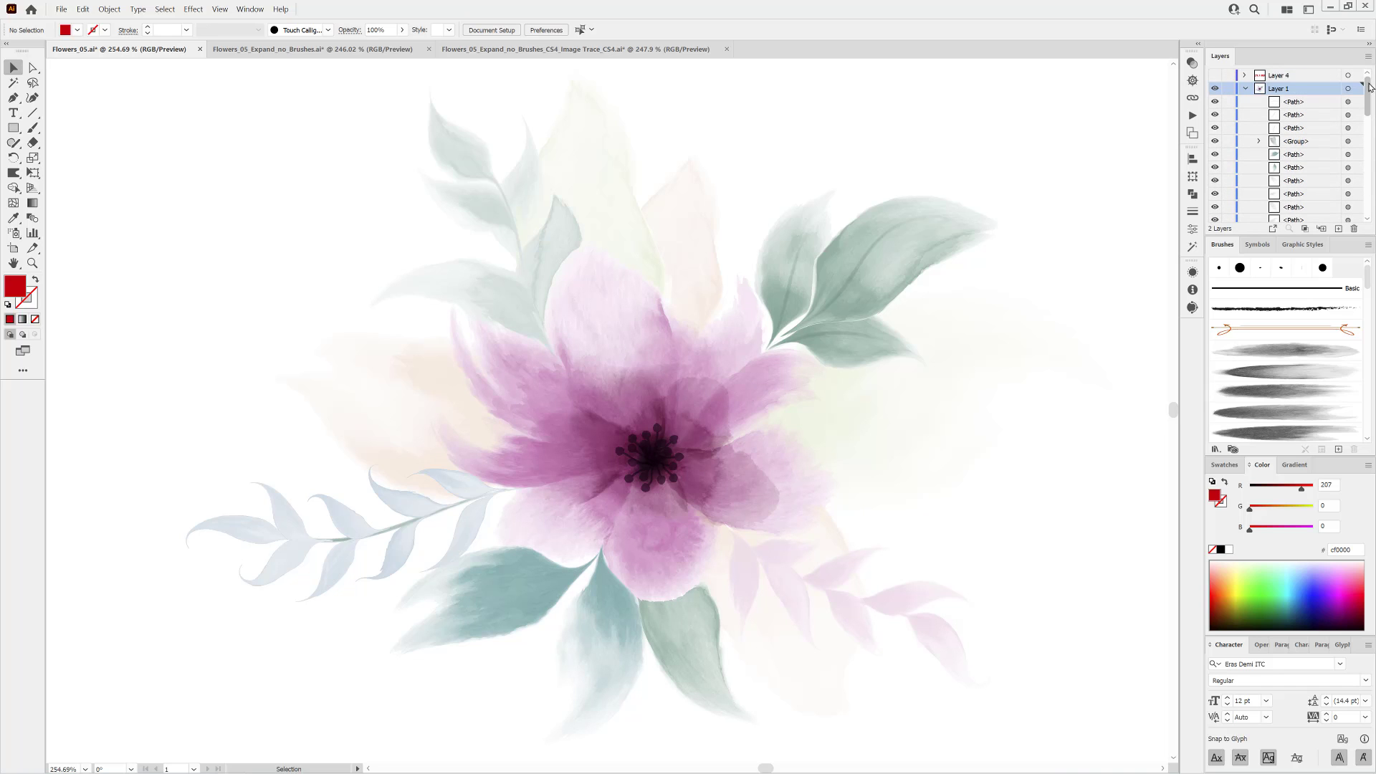
left_click(1347, 92)
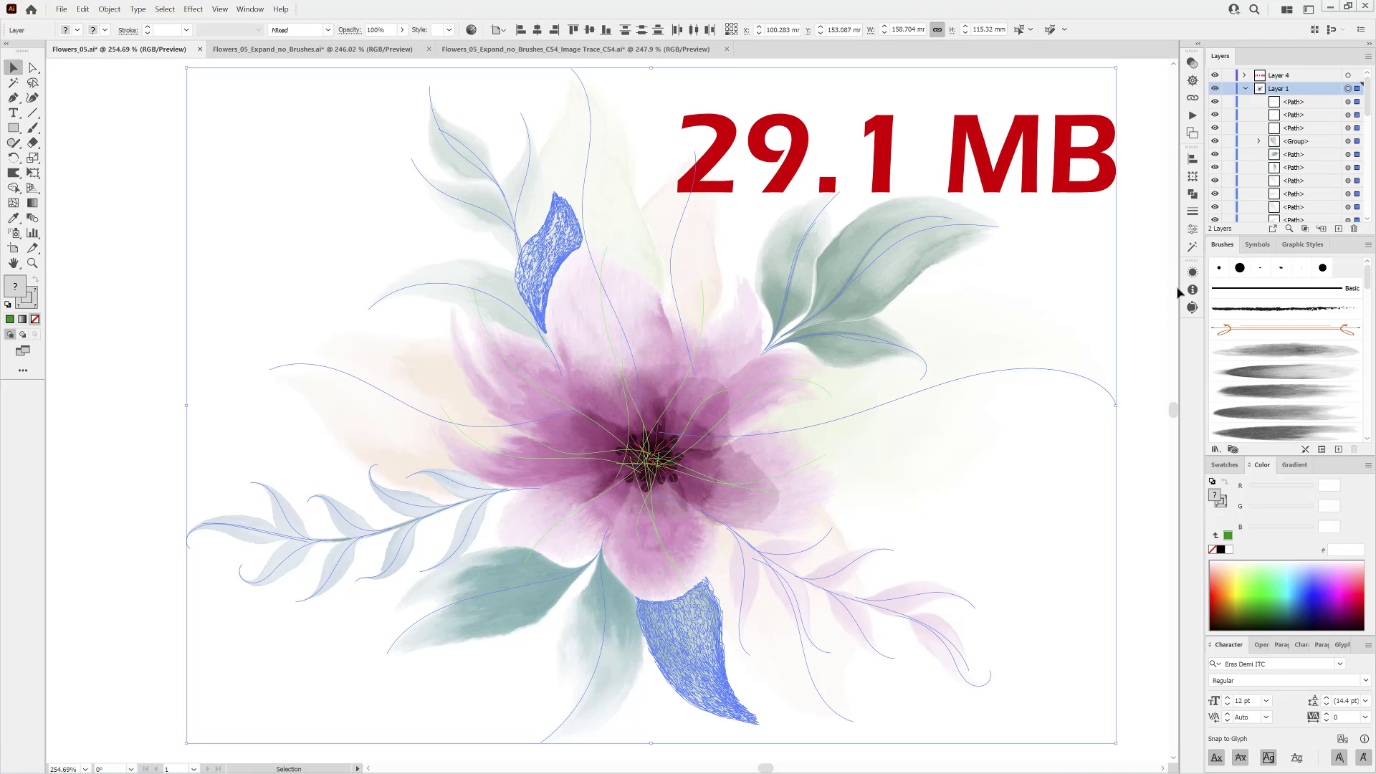
left_click(1146, 219)
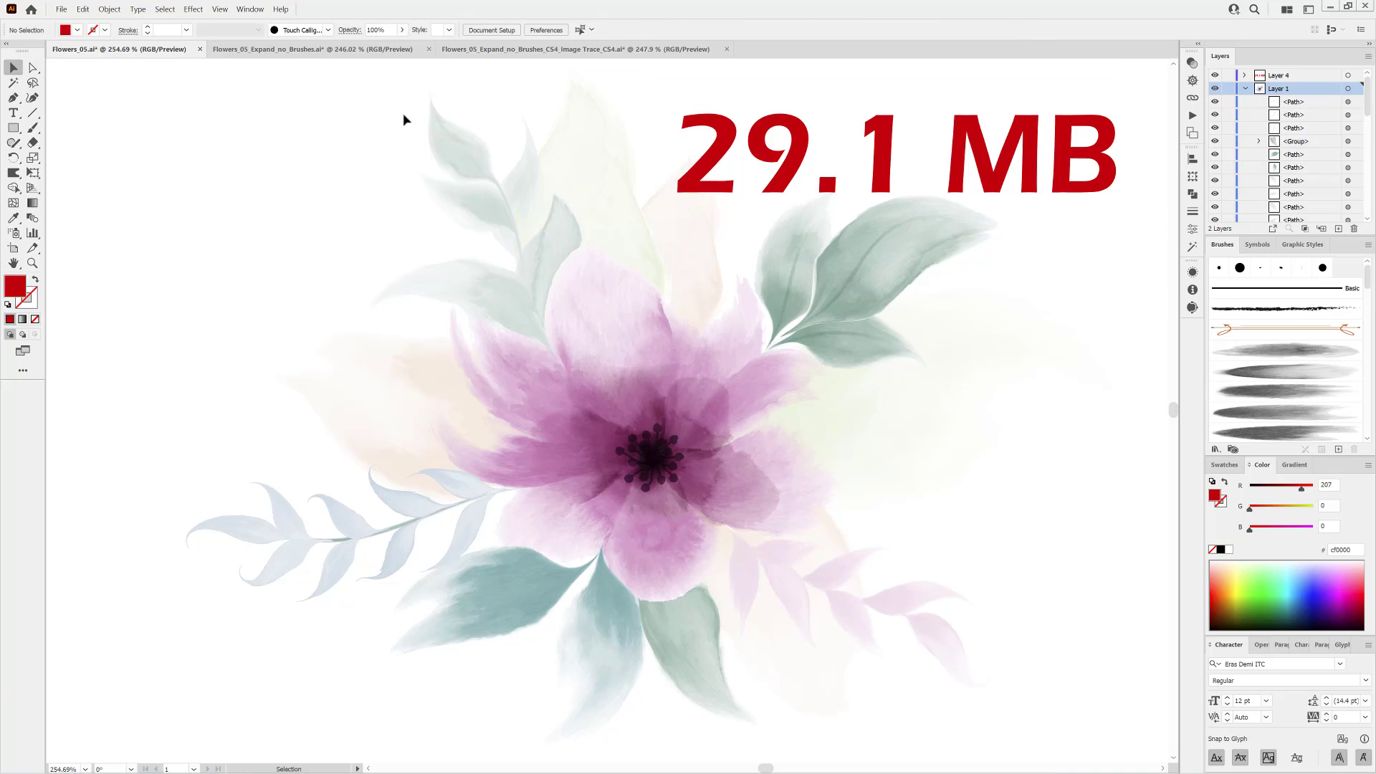
Switch to the Flowers_05_Expand_no_Brushes document, select everything on Layer 1 and examine the anchor points at the flower's center.
left_click(272, 48)
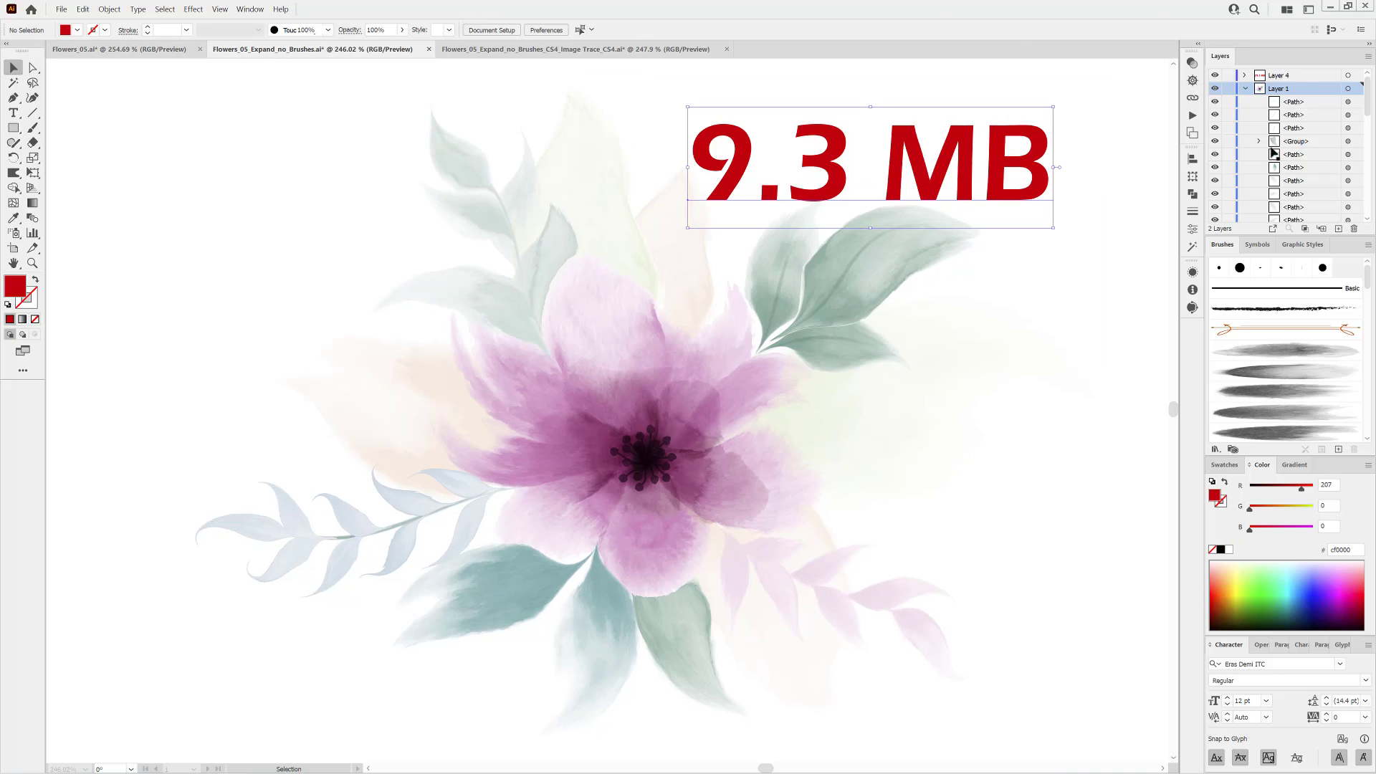
left_click(1355, 89)
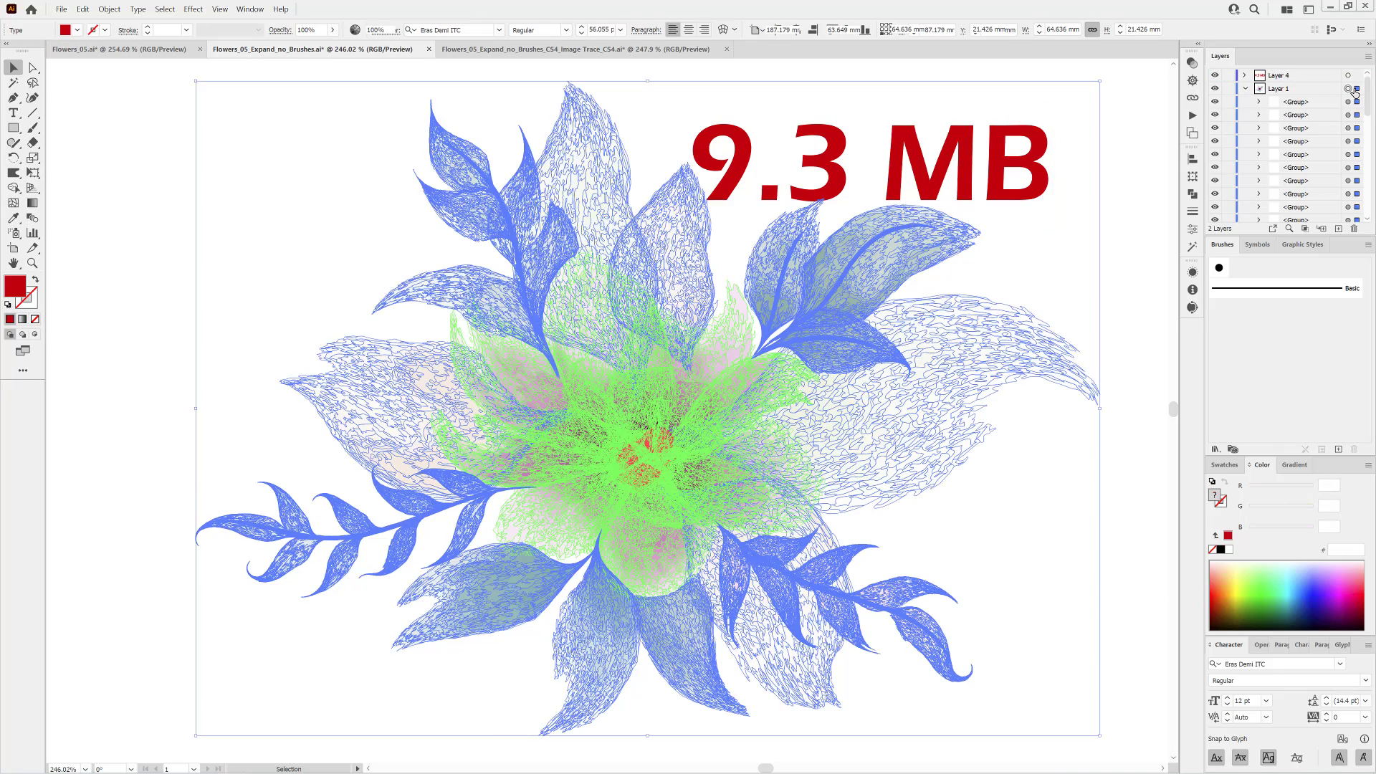
left_click_drag(695, 441, 793, 479)
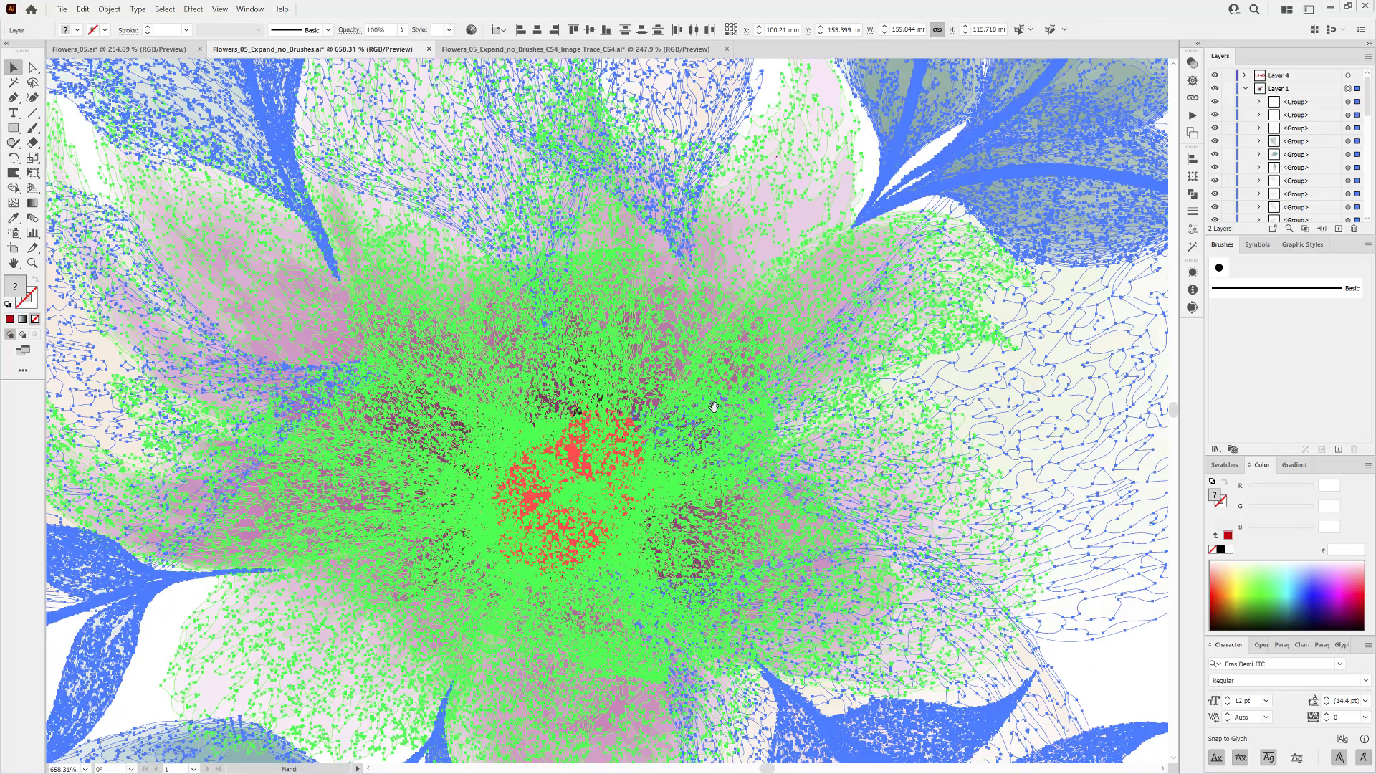
Switch to the Flowers_05_Expand_no_Brushes_CS4_Image Trace_CS4 document and examine the traced flower up close.
left_click(536, 54)
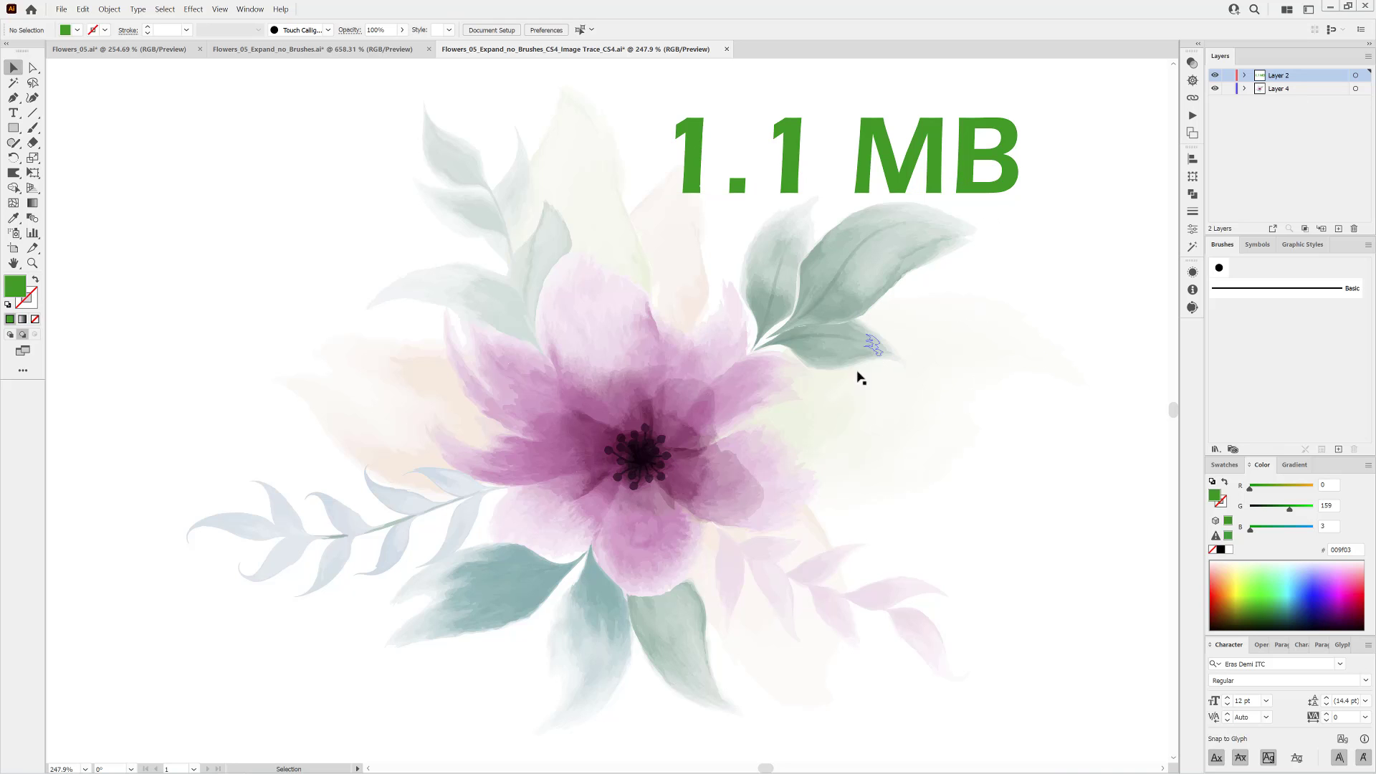
key("ctrl+space")
left_click_drag(853, 486, 780, 466)
left_click_drag(689, 428, 759, 473)
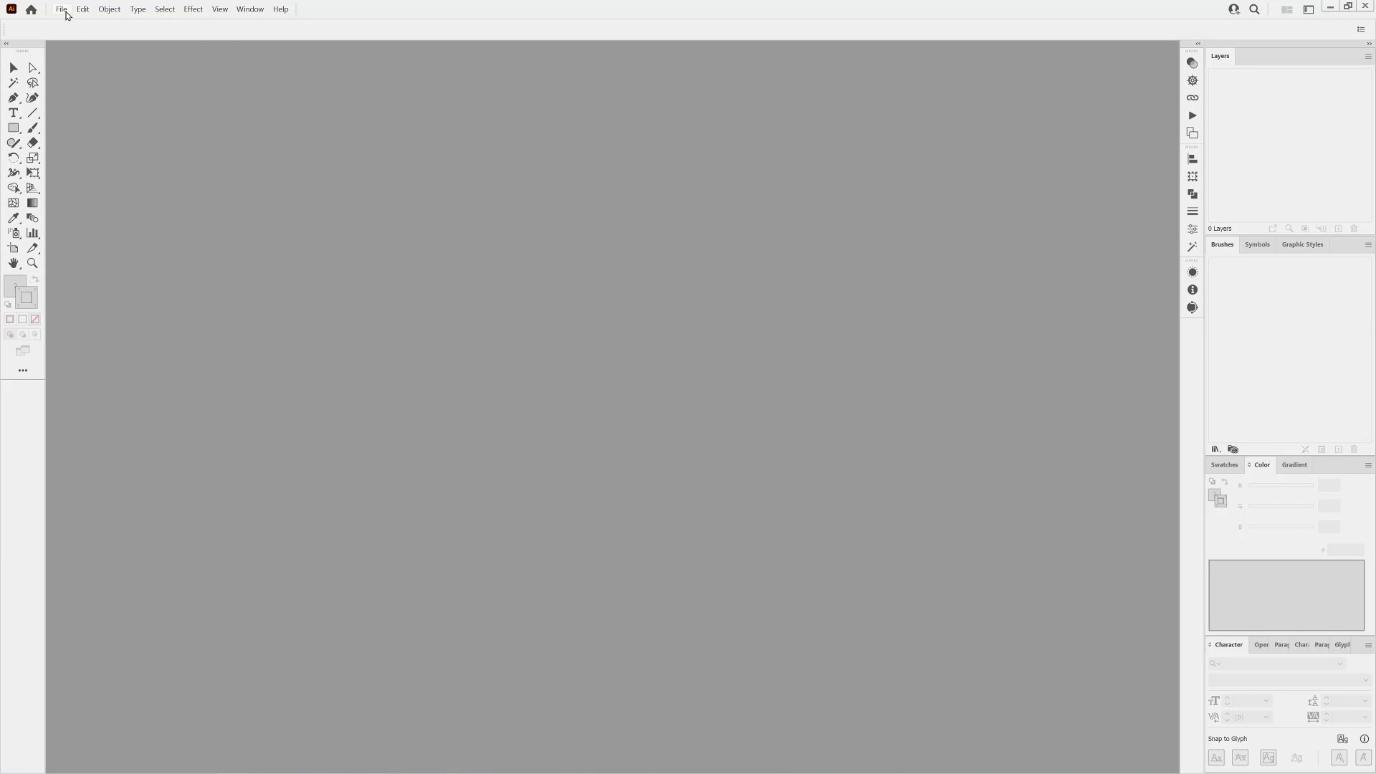
Create a new 340 x 210 mm landscape document in RGB color with High (300 ppi) raster effects.
left_click(63, 10)
left_click(67, 23)
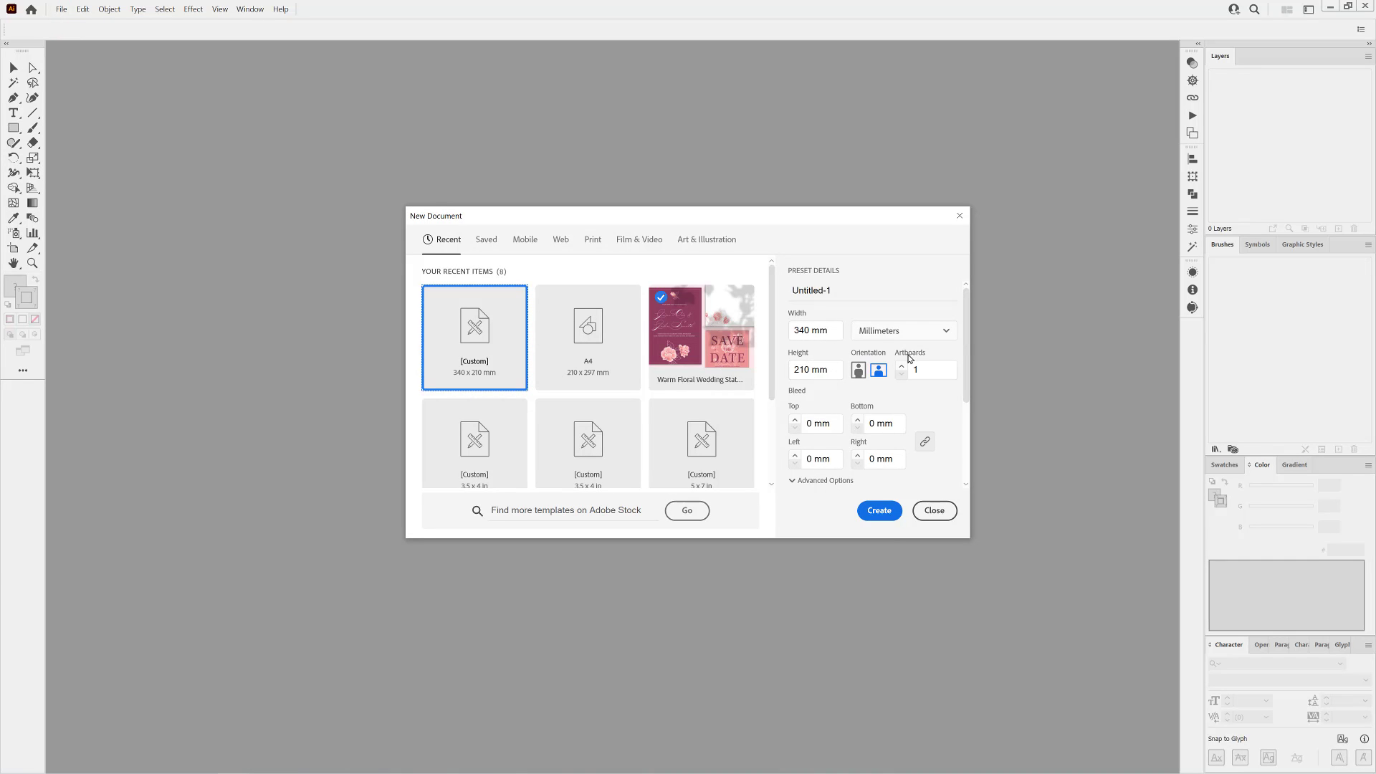
left_click(794, 481)
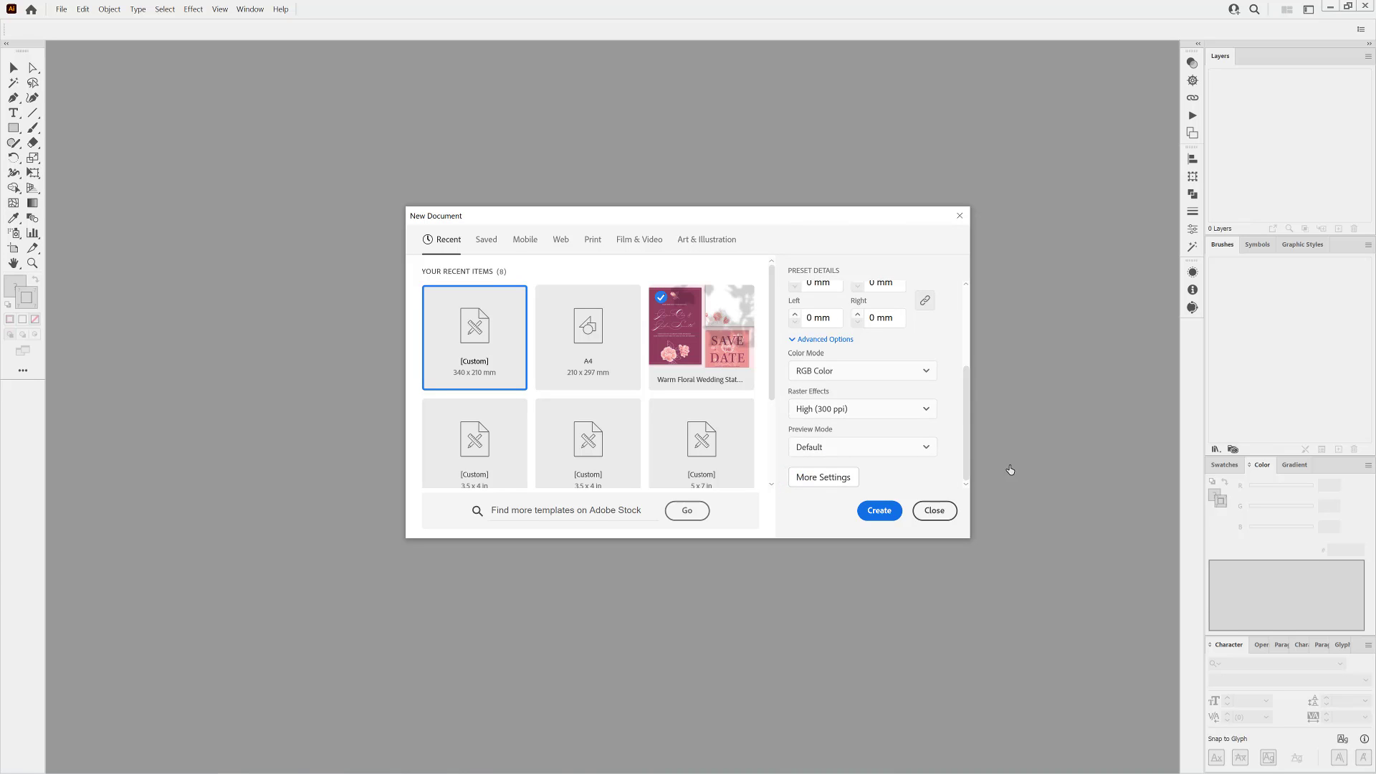
left_click(877, 511)
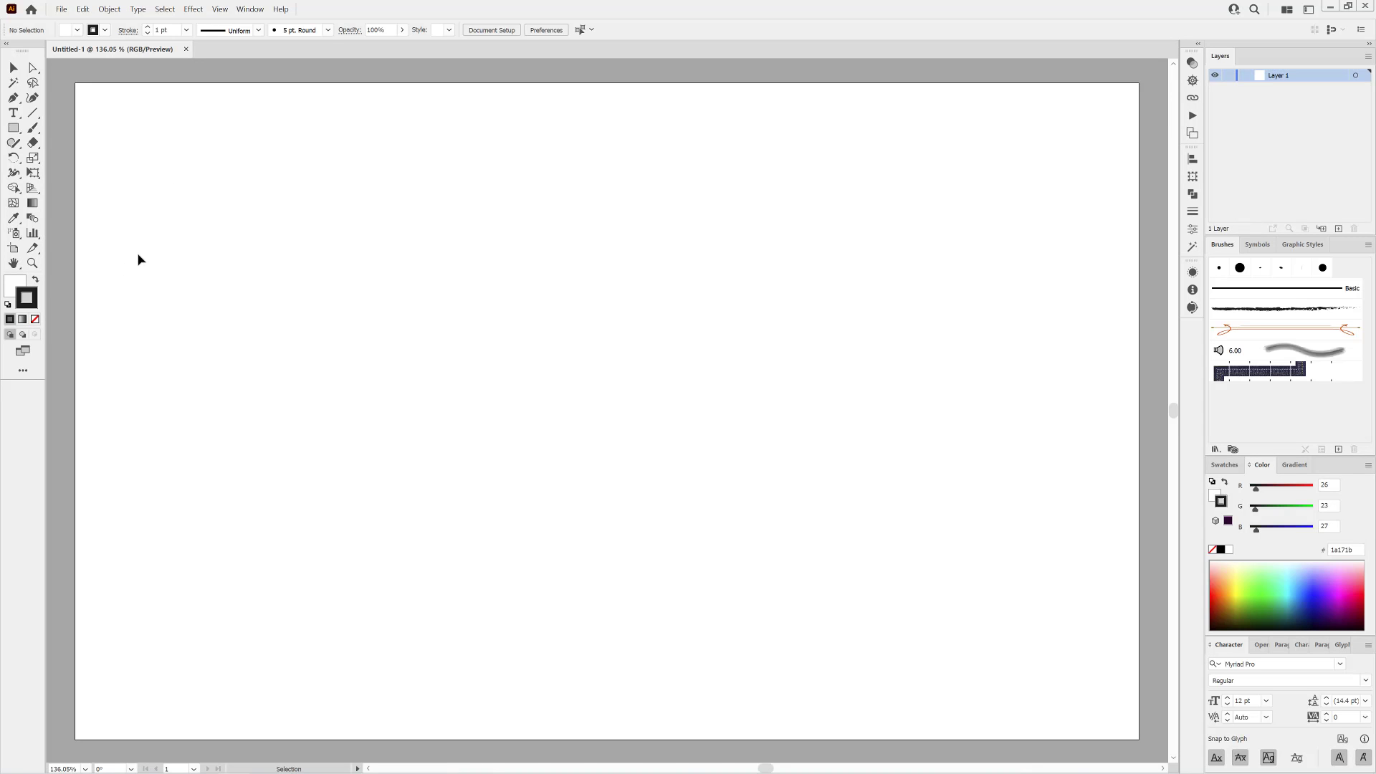
Activate the Paintbrush tool and accept its options: no fill, not kept selected, edit selected paths within 12 pixels.
left_click(33, 128)
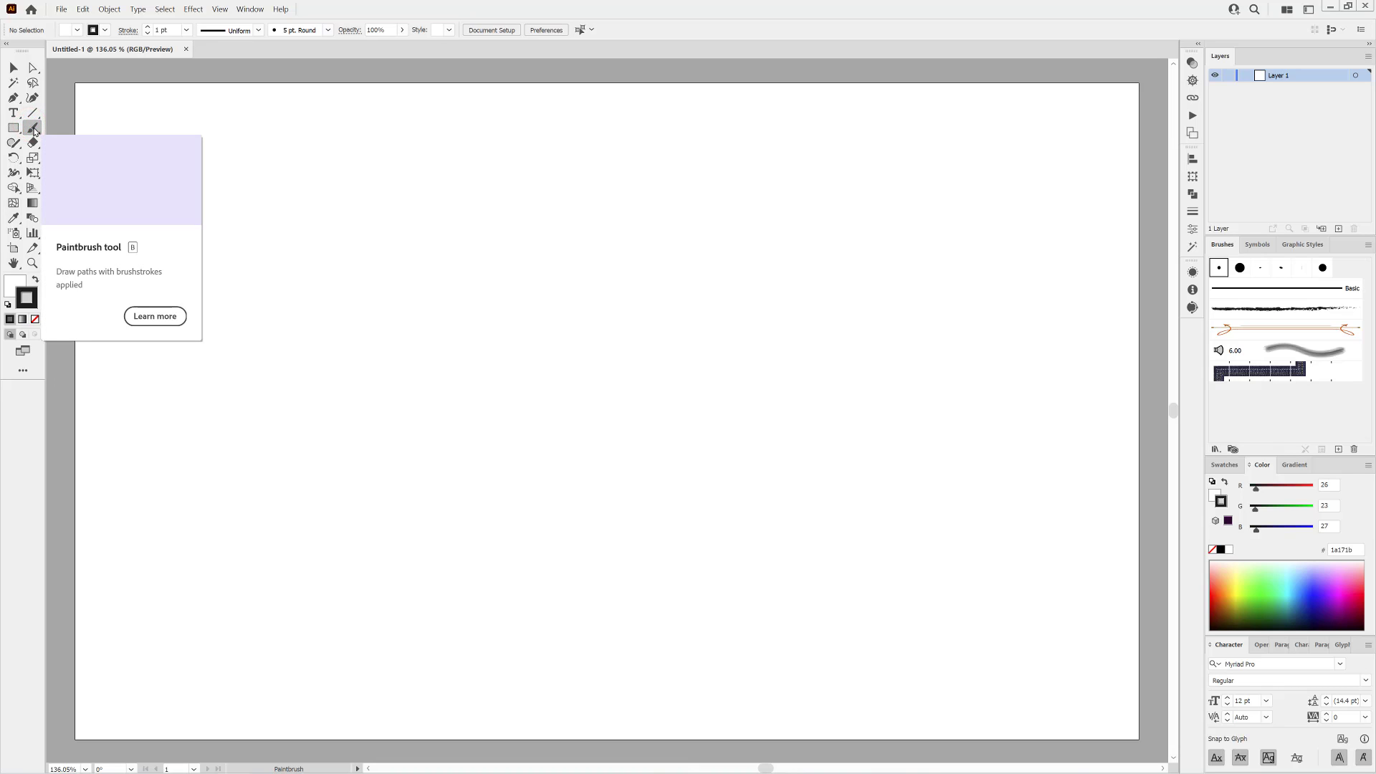
double_click(32, 130)
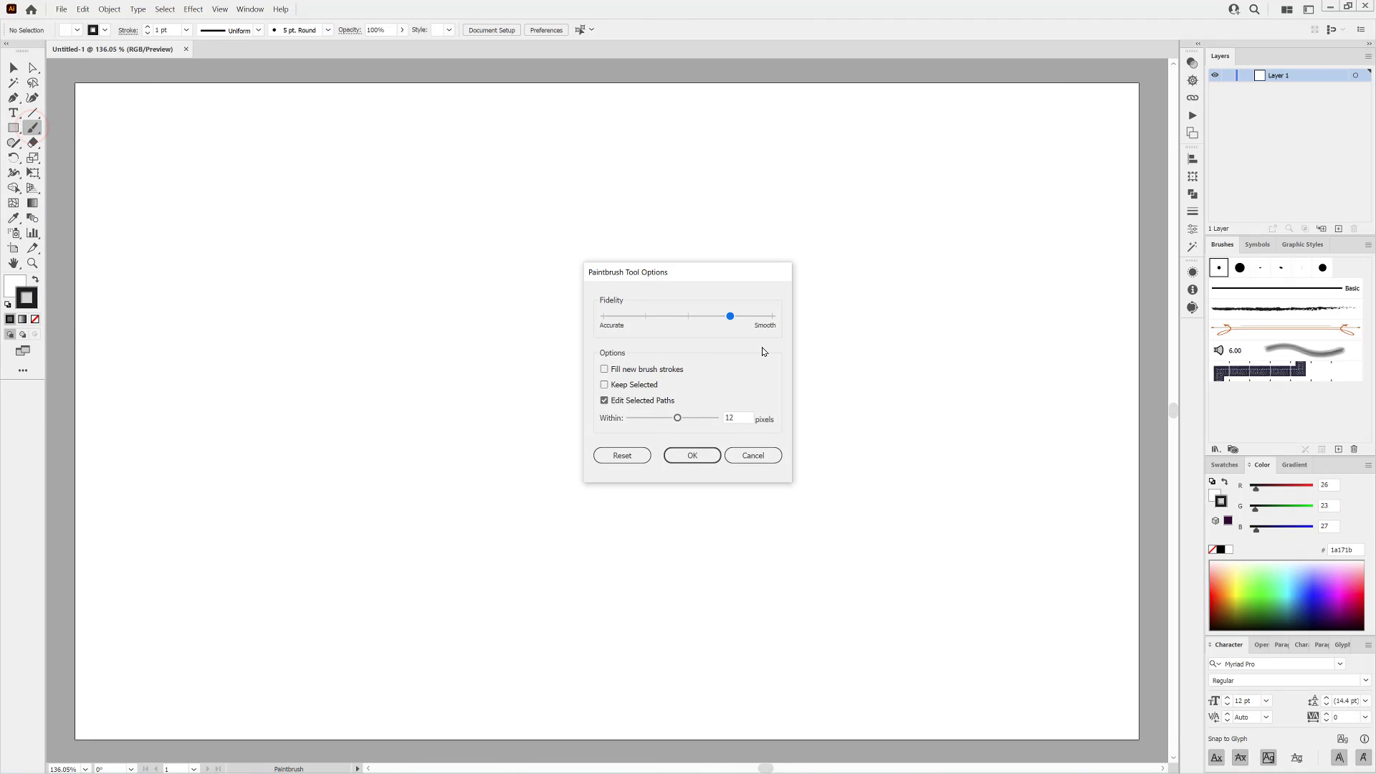
left_click(704, 456)
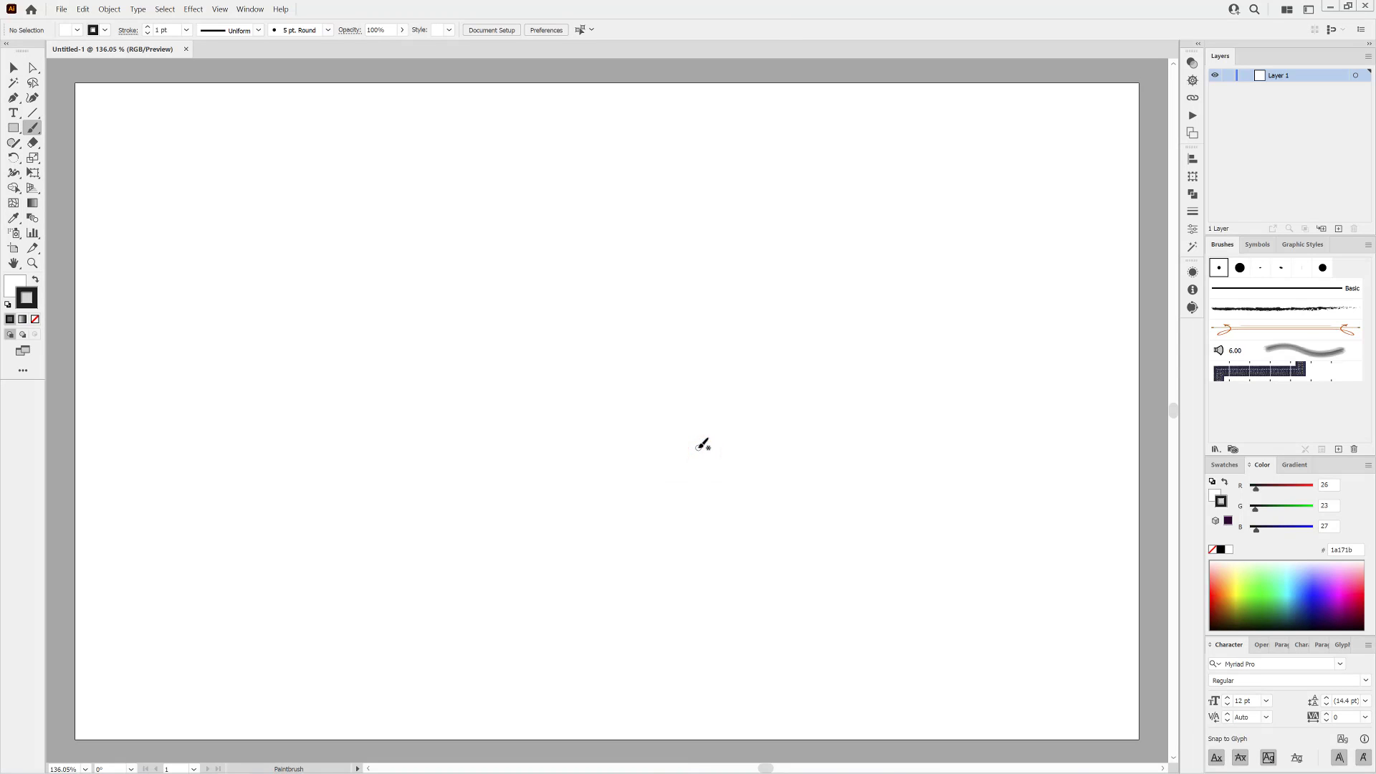
Load the Dagubi_Stamps_Washes brush library from the Dagubi_Watercolor_Brushes collection.
left_click(1214, 450)
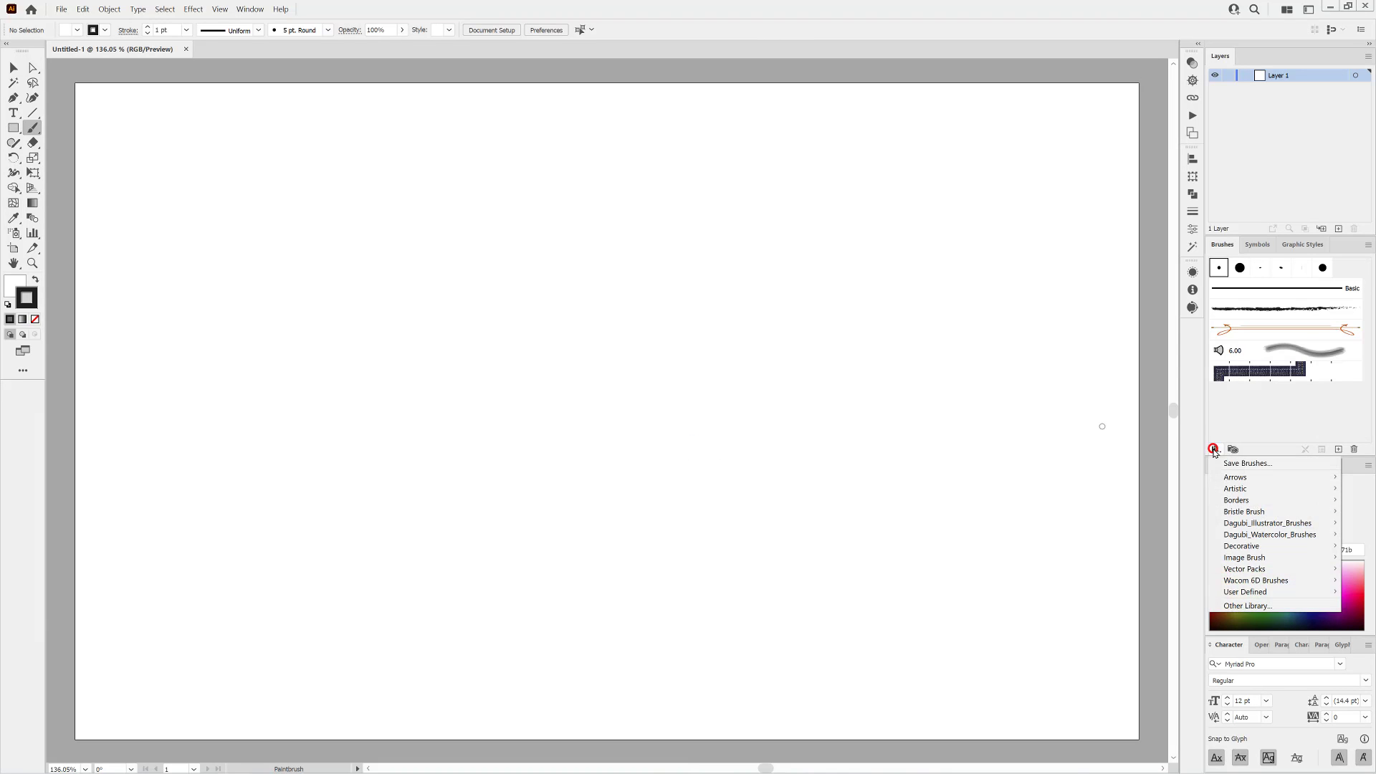
mouse_move(1244, 538)
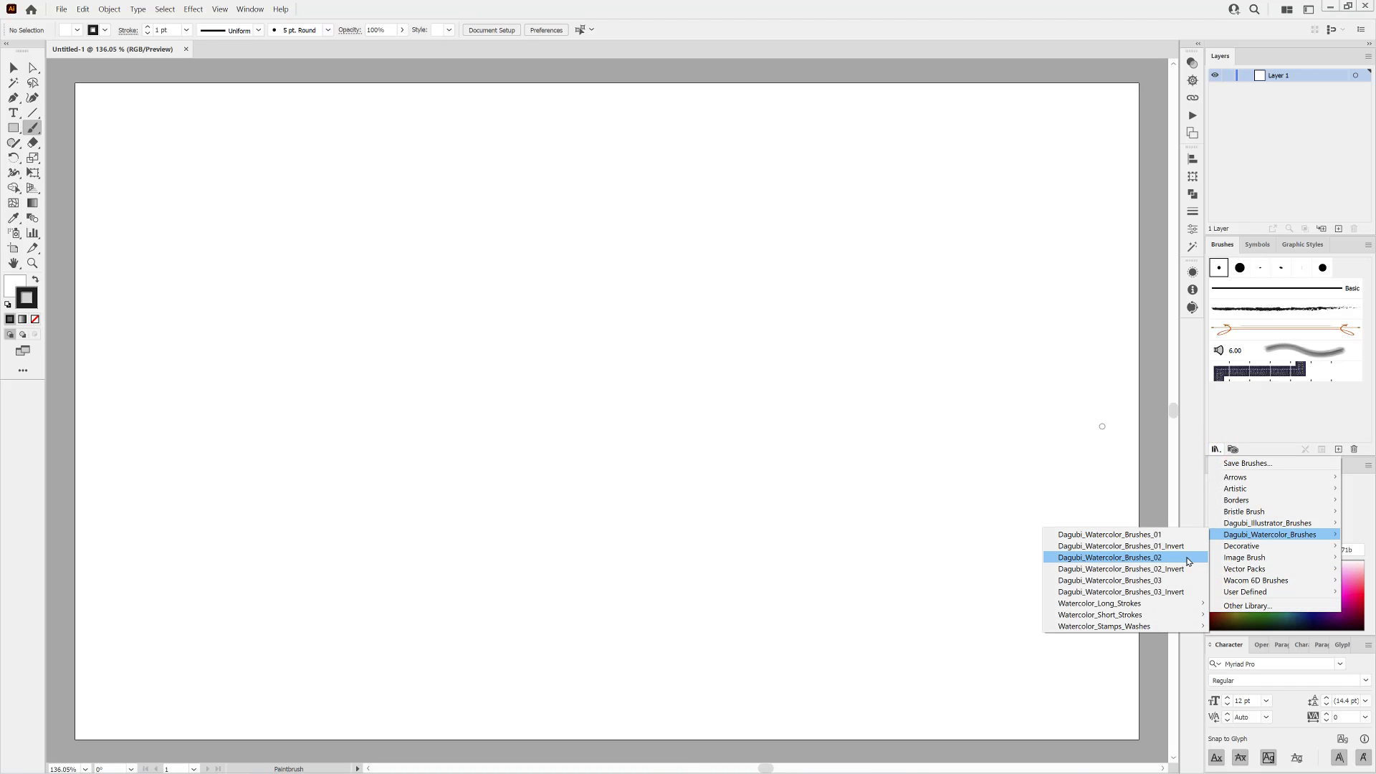
mouse_move(1162, 604)
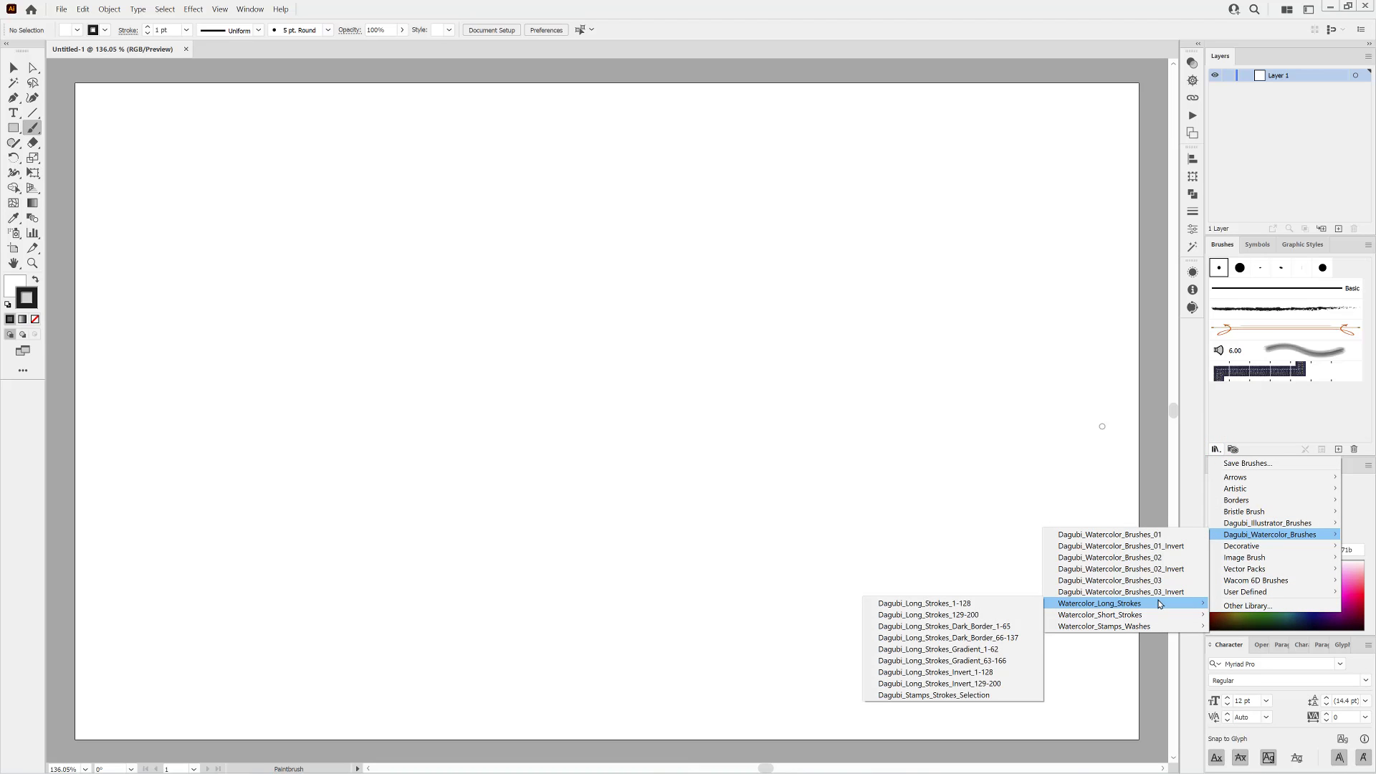
mouse_move(1126, 628)
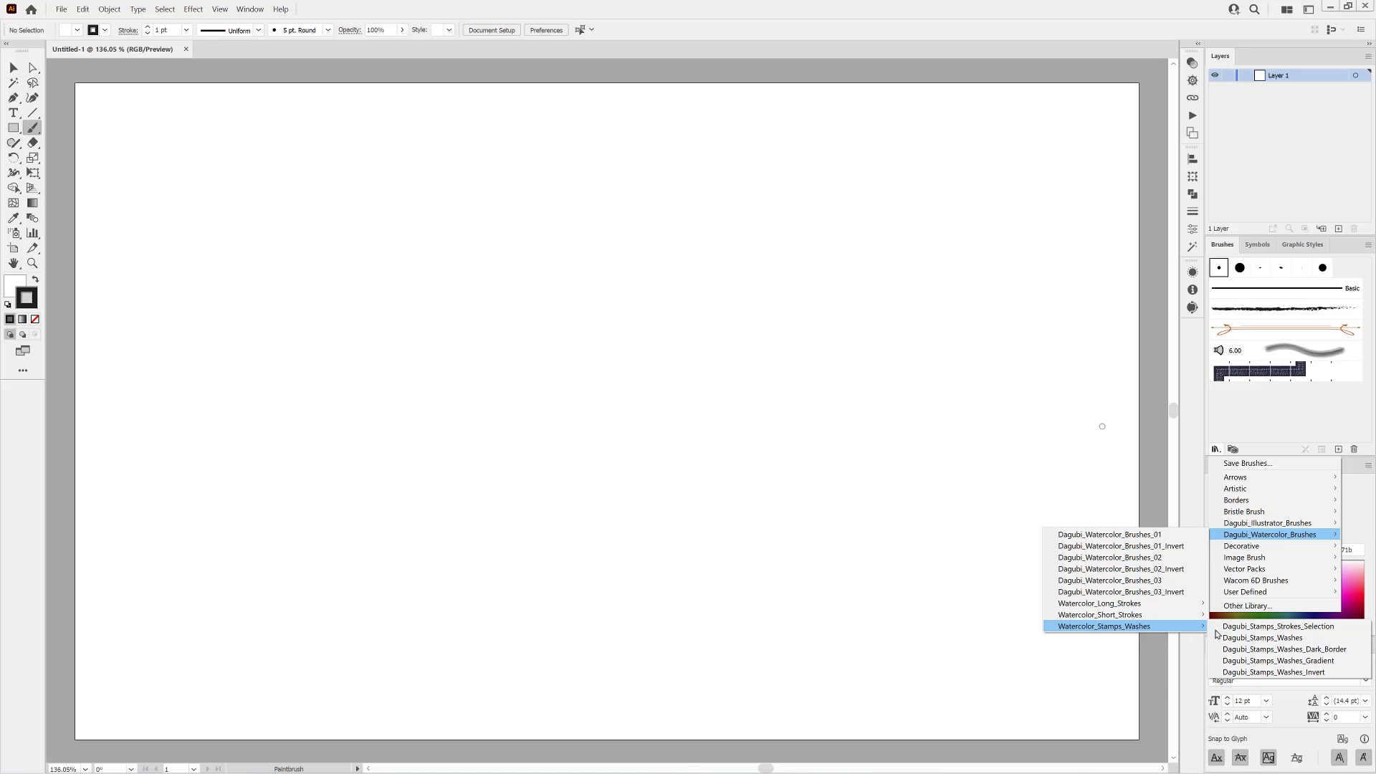
left_click(1244, 638)
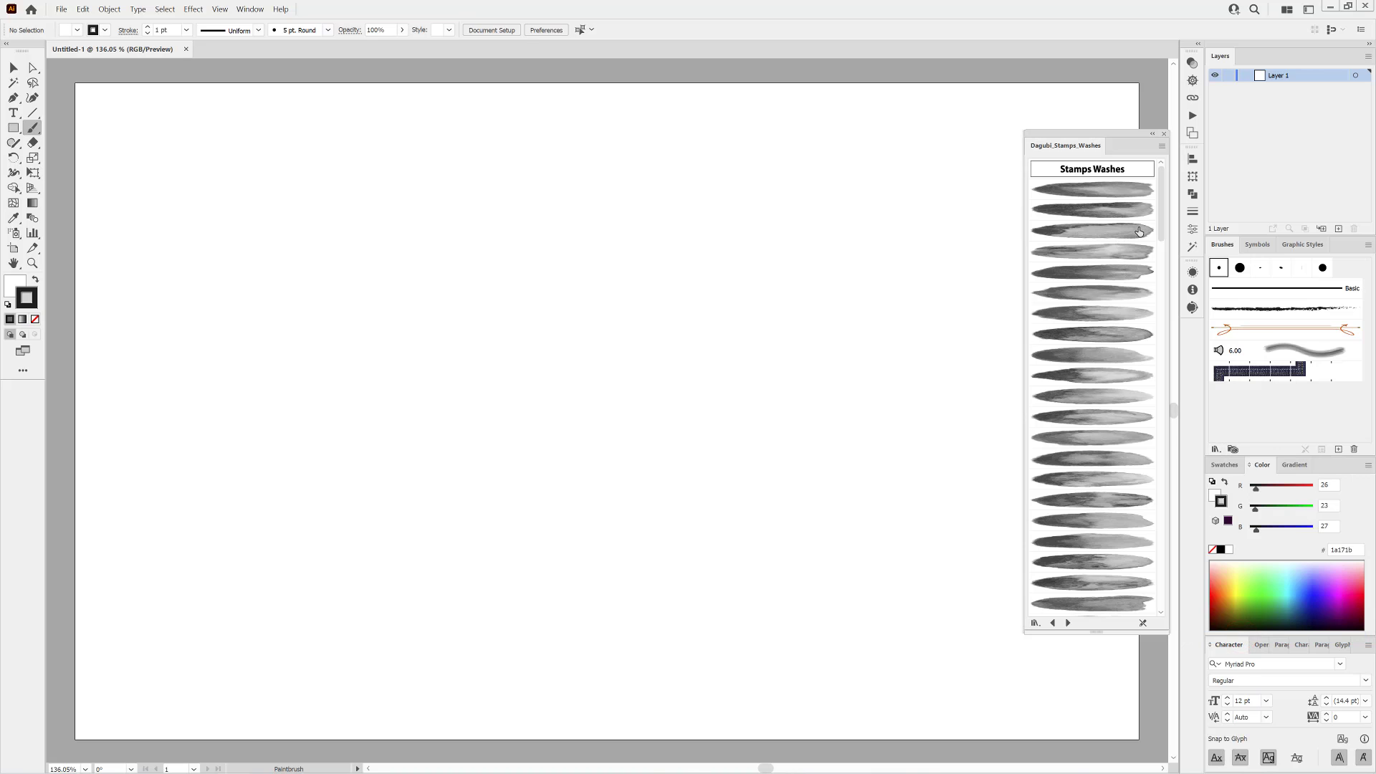
Choose a soft wash brush that fades to light at one end from the Dagubi_Stamps_Washes library.
scroll(1161, 209, "down", 6)
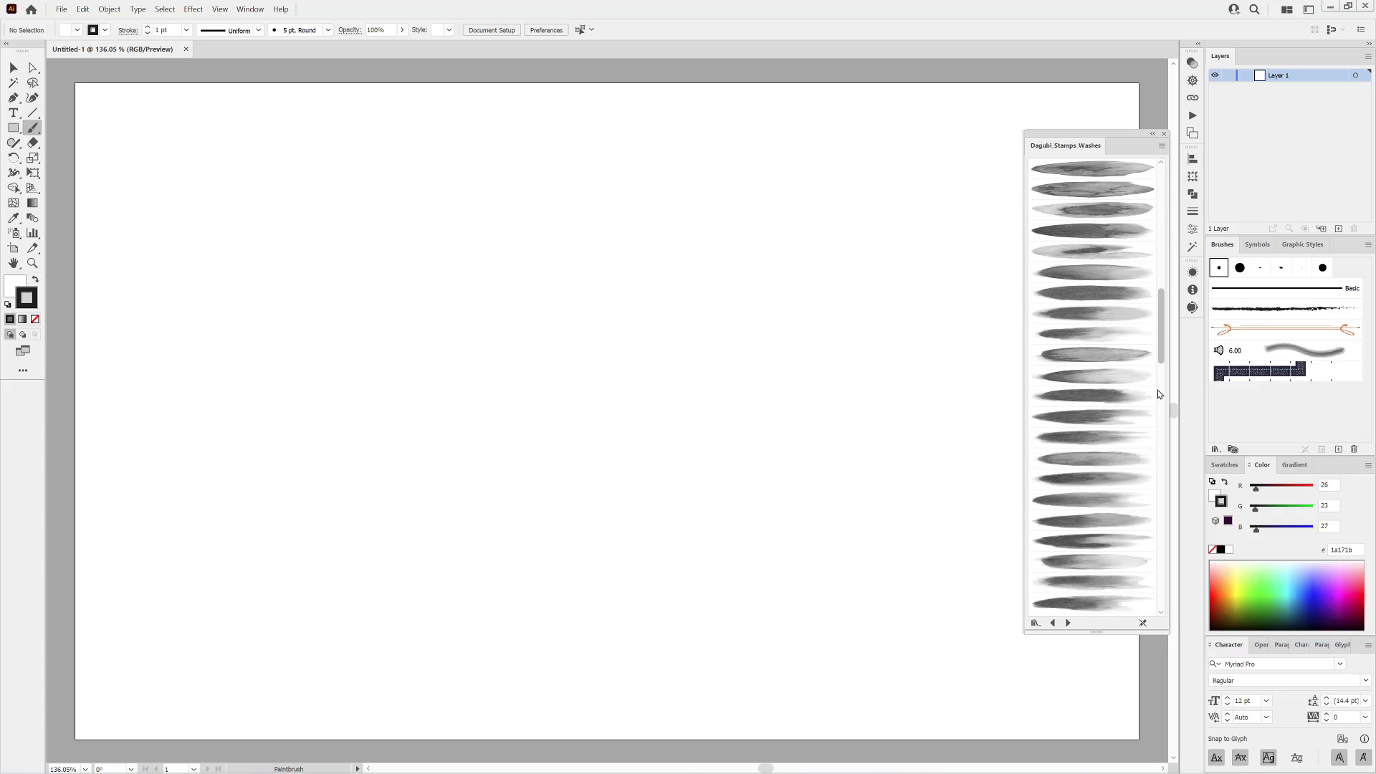
scroll(1159, 312, "up", 2)
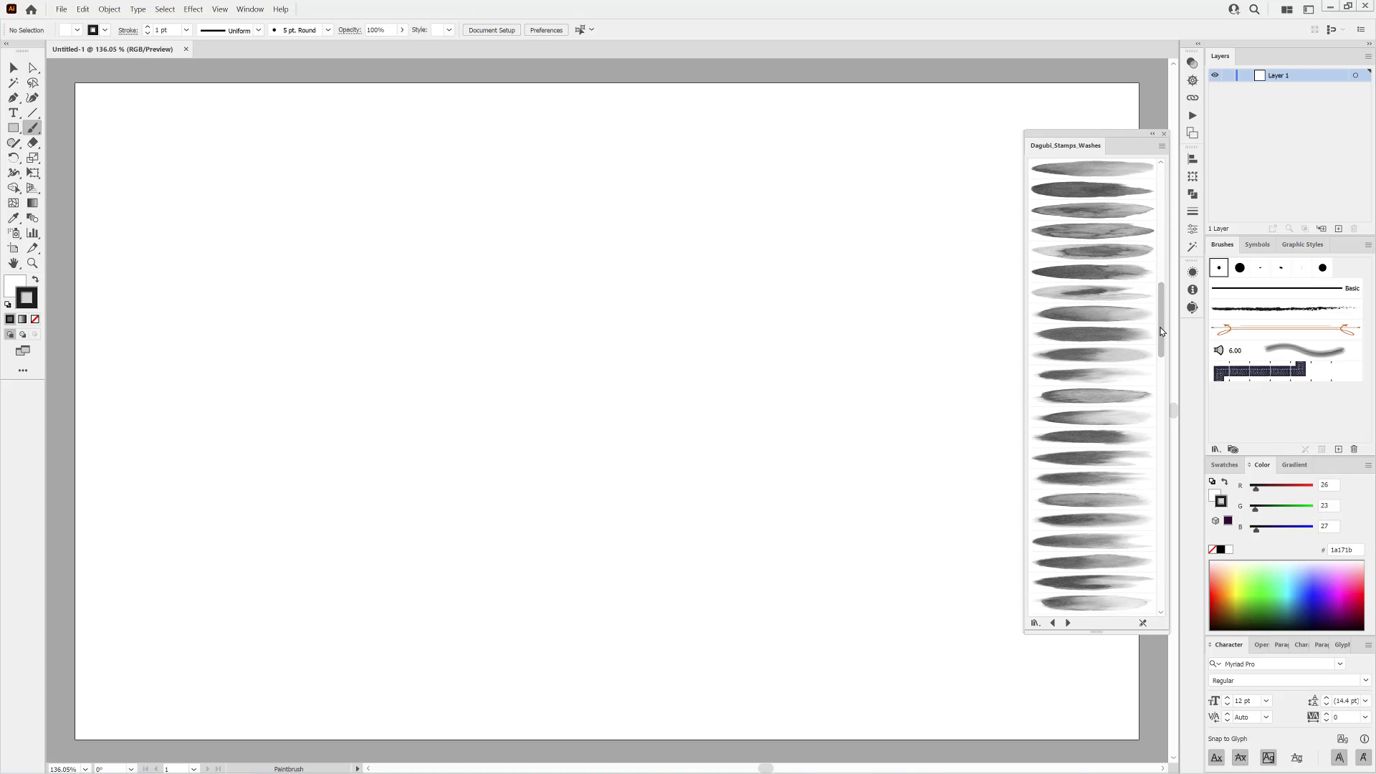
scroll(1161, 331, "down", 1)
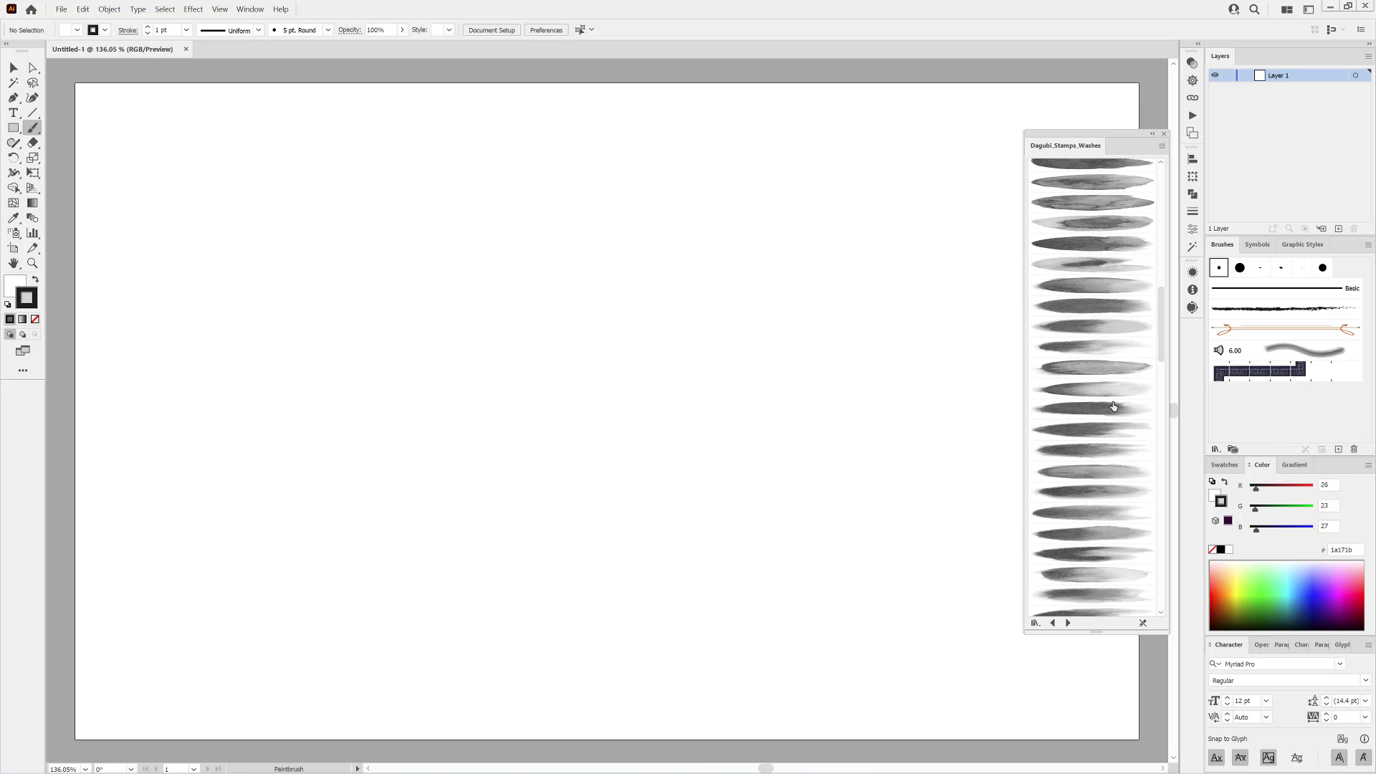
left_click(1080, 389)
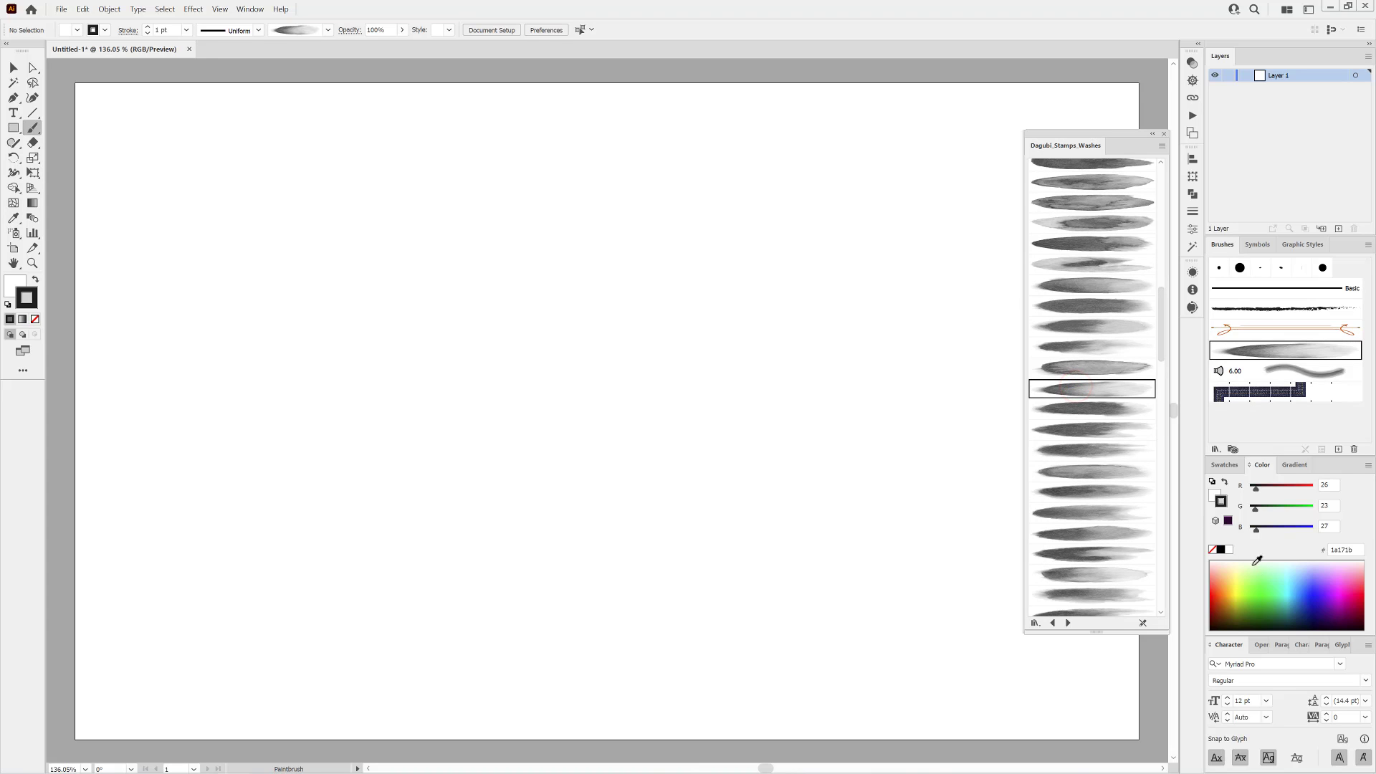
Set the stroke color to pink cc63a9 and paint an upright petal about 46 mm tall near the artboard's center.
left_click_drag(1343, 586, 1347, 596)
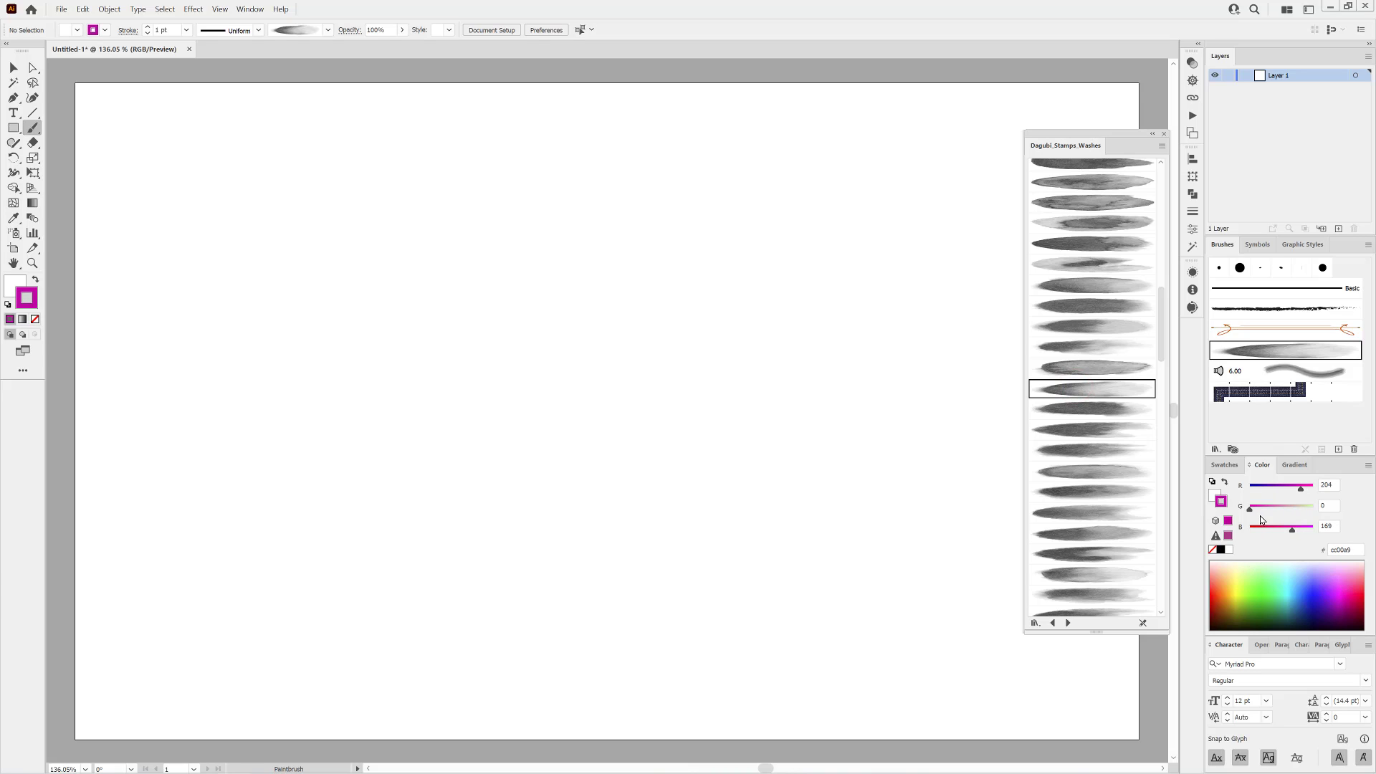
left_click_drag(1250, 507, 1272, 510)
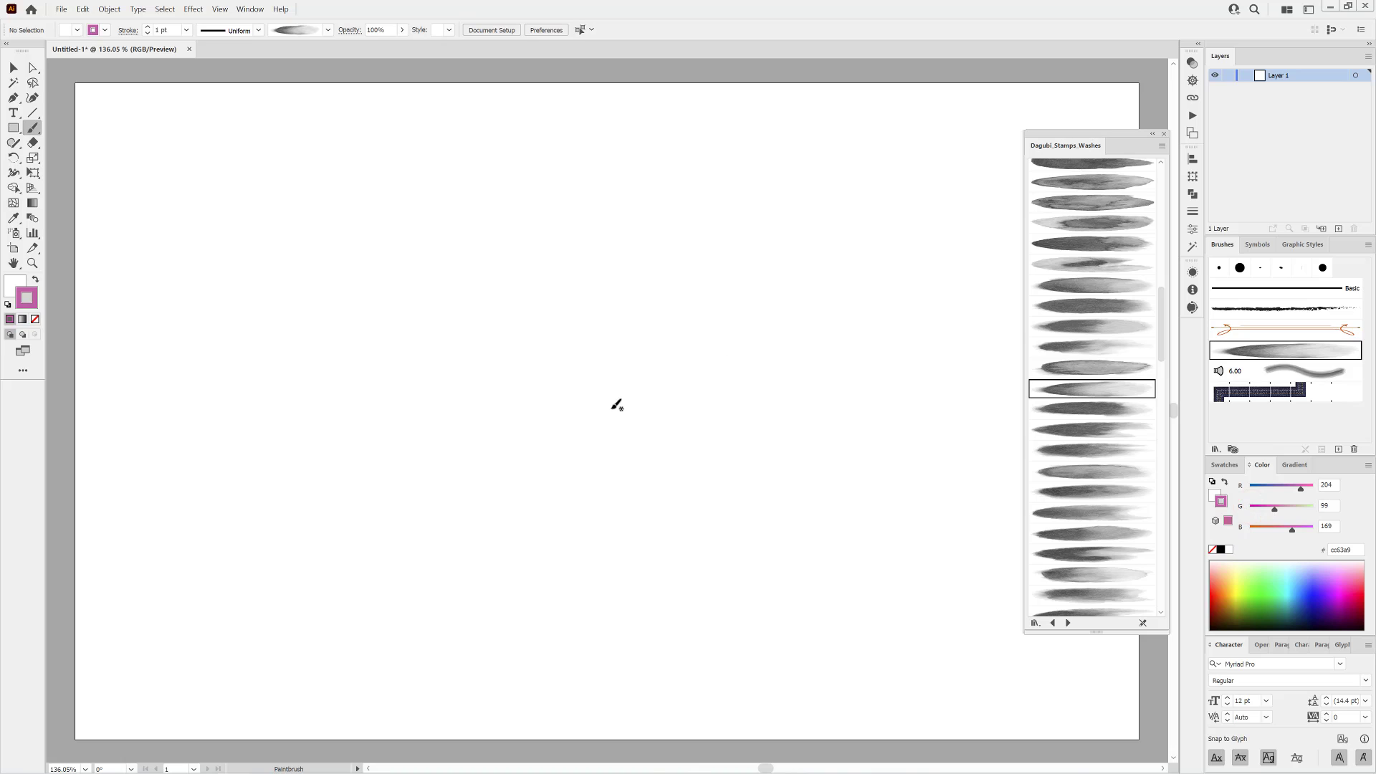
mouse_move(634, 443)
left_mouse_down()
mouse_move(630, 298)
mouse_move(643, 287)
left_mouse_up()
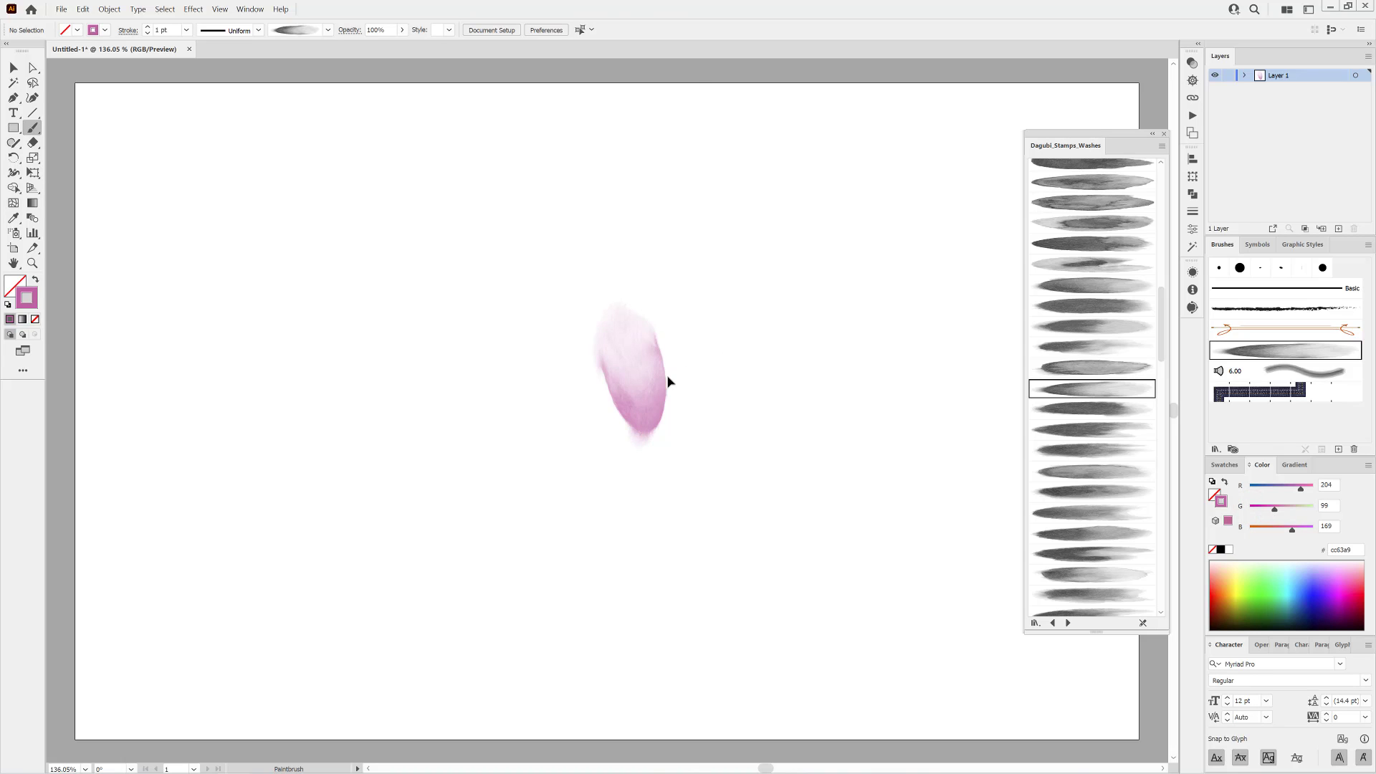
mouse_move(668, 378)
left_mouse_down()
mouse_move(655, 350)
mouse_move(654, 397)
mouse_move(775, 433)
mouse_move(667, 409)
left_mouse_up()
left_click_drag(755, 371, 800, 398)
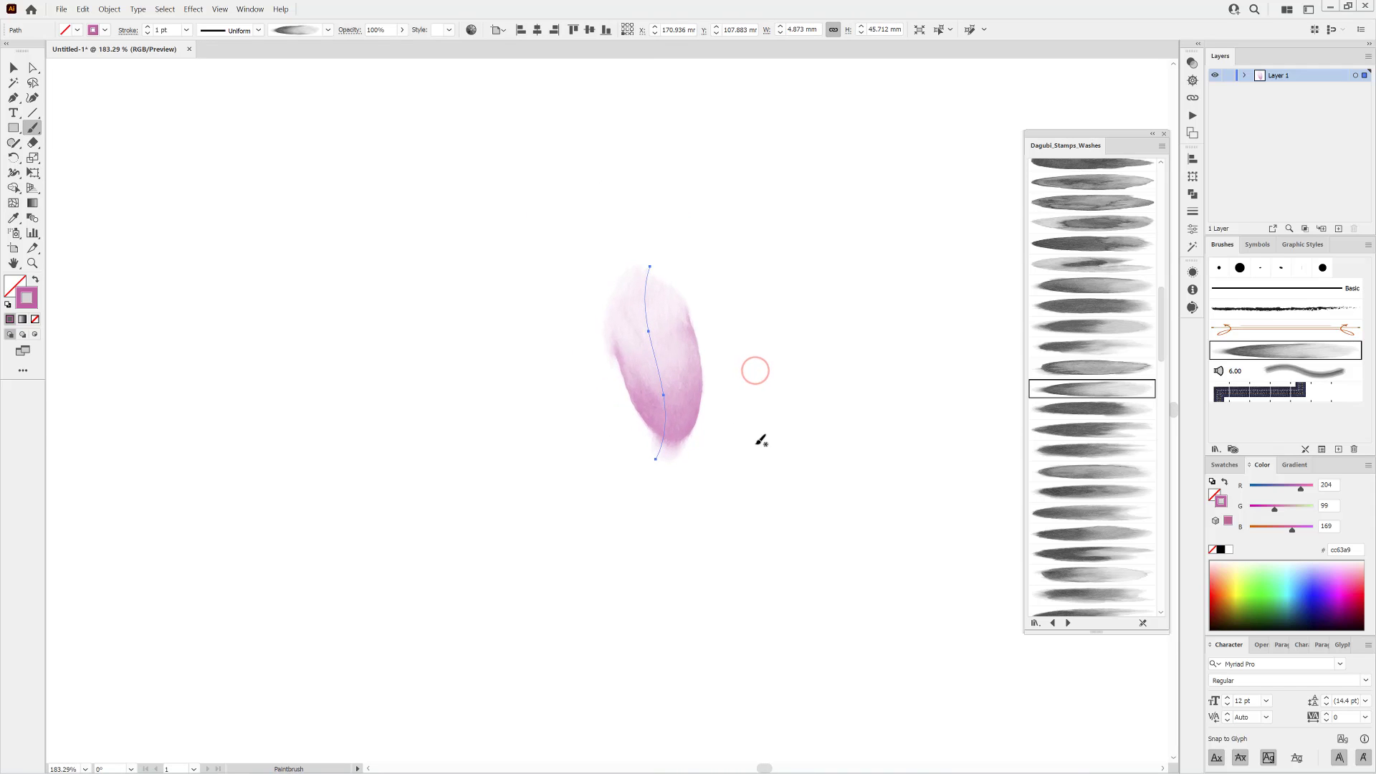
left_click(793, 395, "ctrl")
key("ctrl+0")
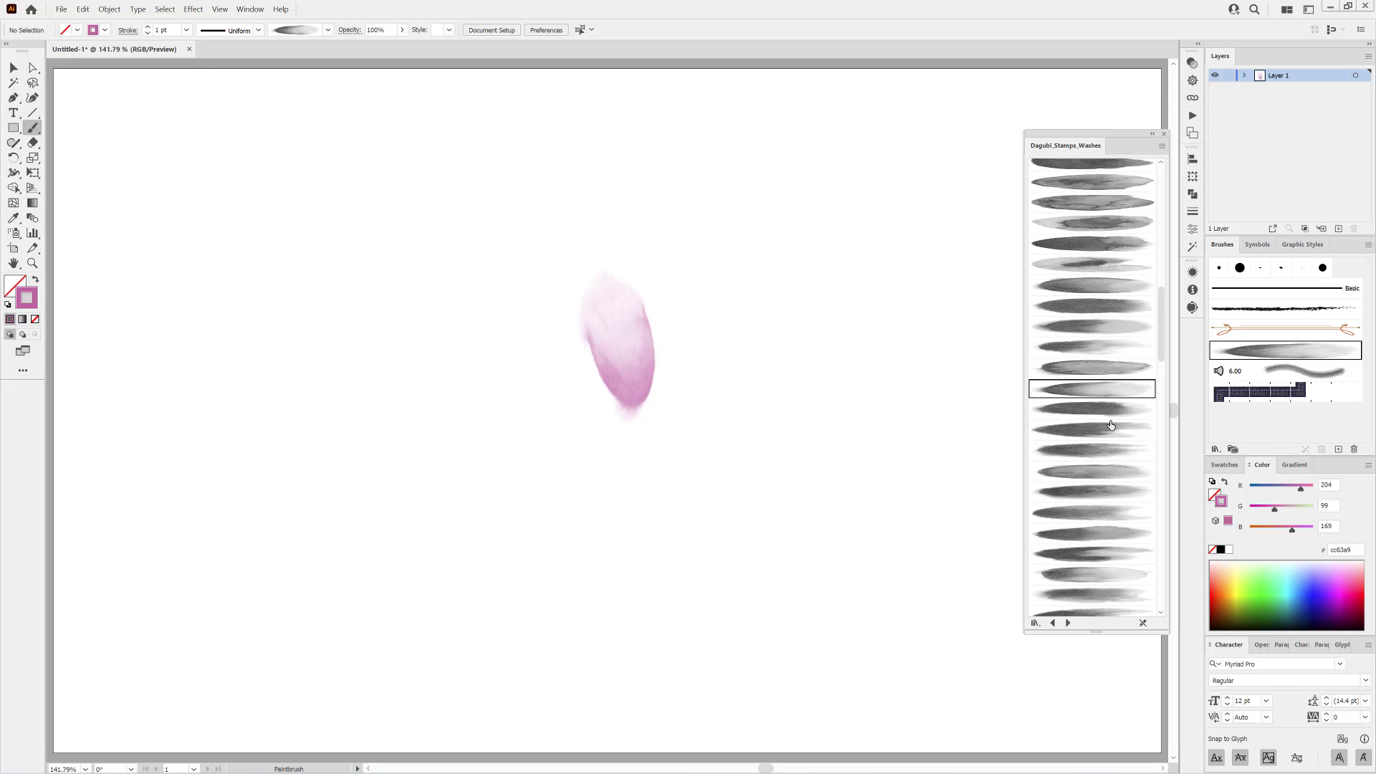
Choose a darker wash brush from the library and paint a second petal from the first petal's base toward the upper left.
left_click(1074, 449)
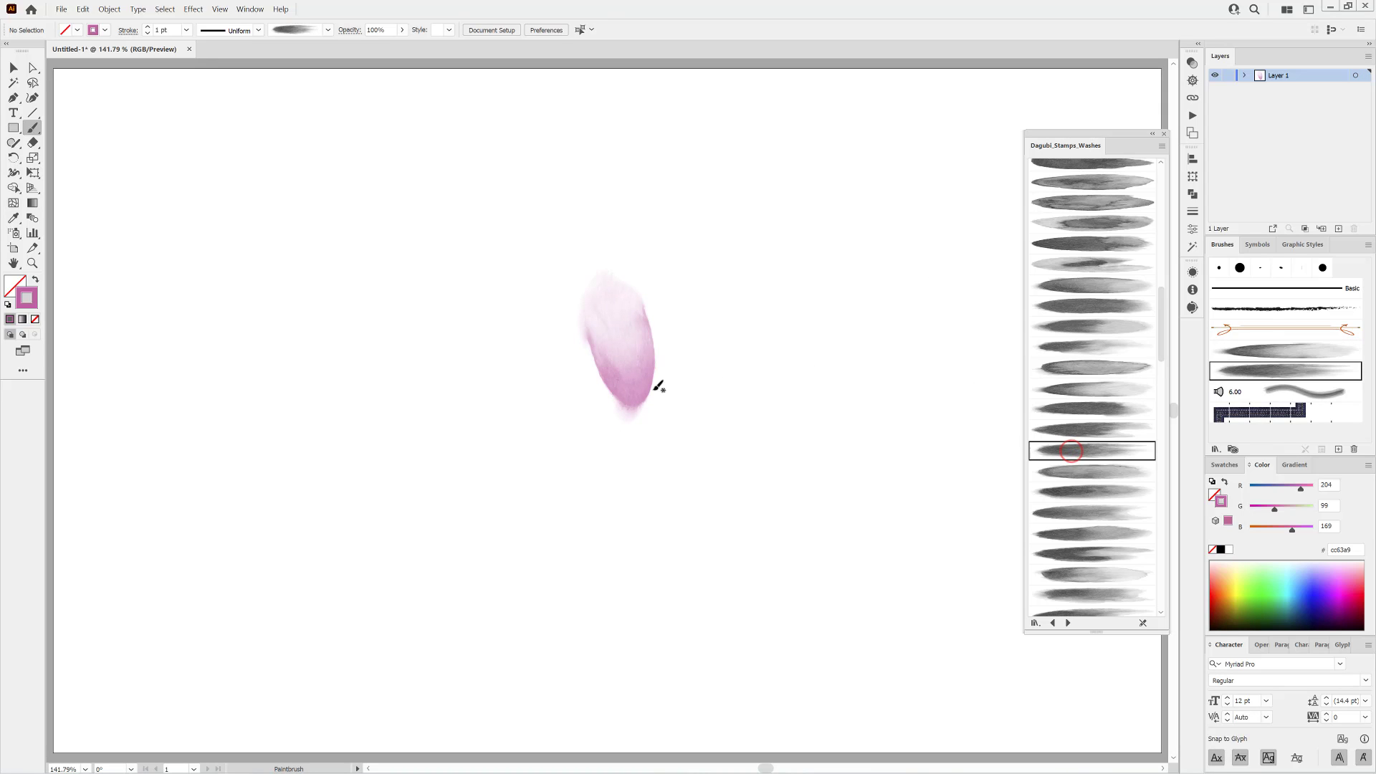
mouse_move(632, 416)
left_mouse_down()
mouse_move(538, 341)
mouse_move(531, 308)
left_mouse_up()
scroll(602, 384, "up", 5)
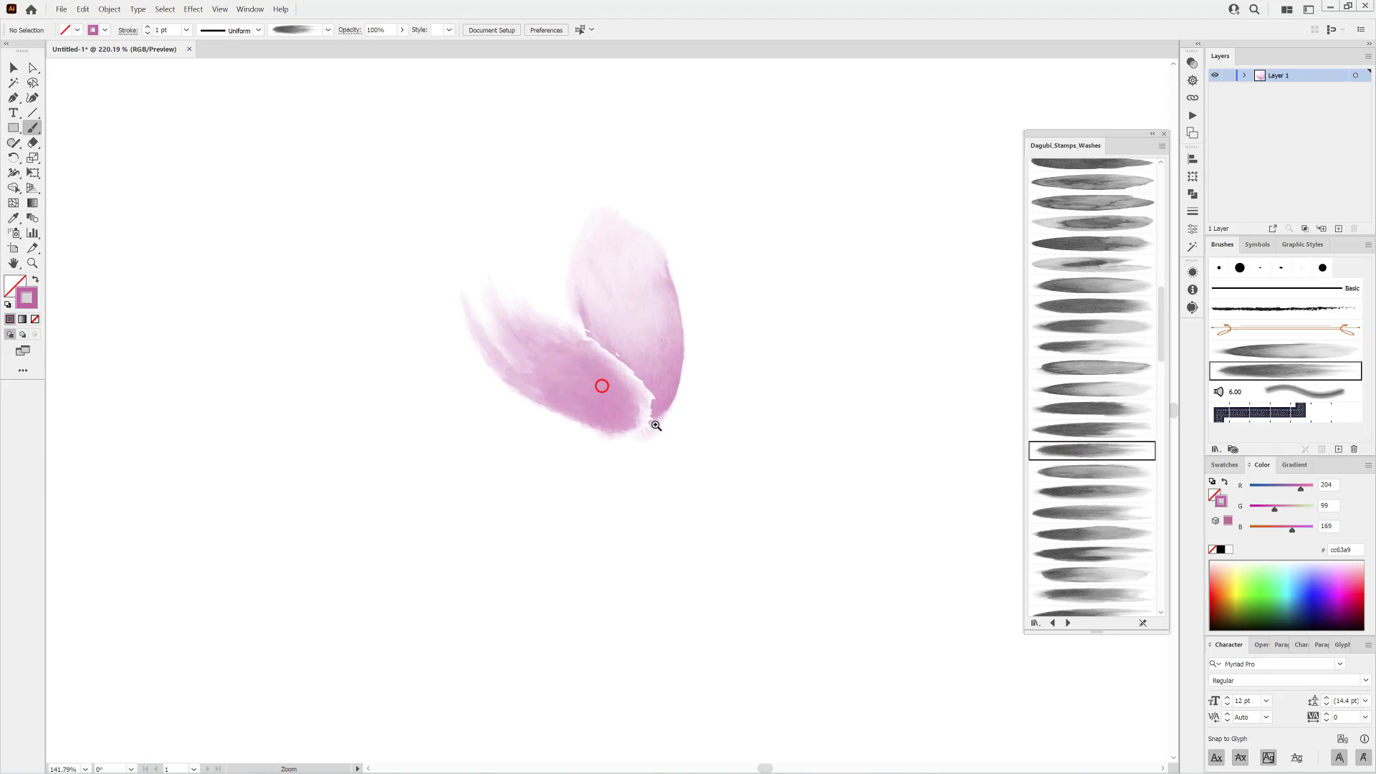
scroll(765, 387, "up", 2)
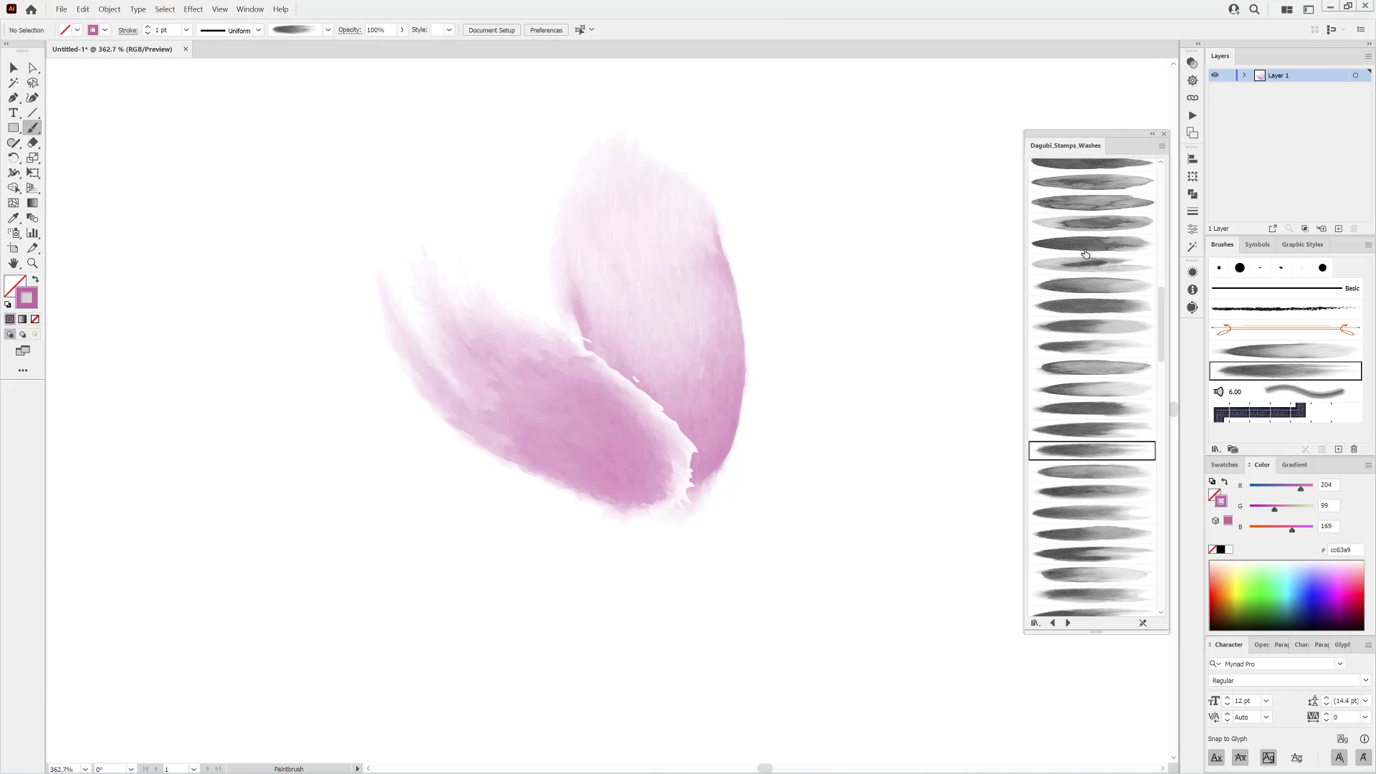
Set the left petal's blend mode to Darken and shift it slightly so its base overlaps the upright petal.
left_click(1192, 64)
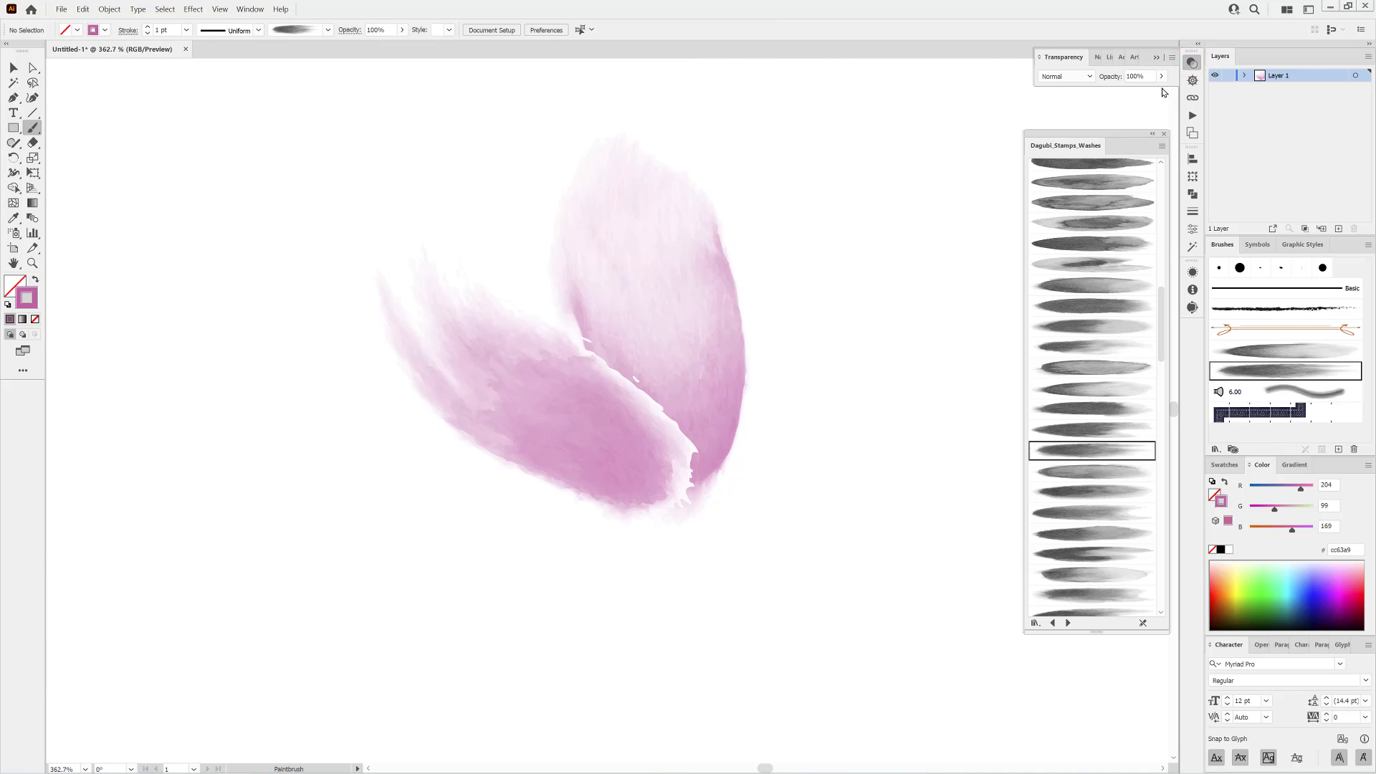
left_click(532, 445, "ctrl")
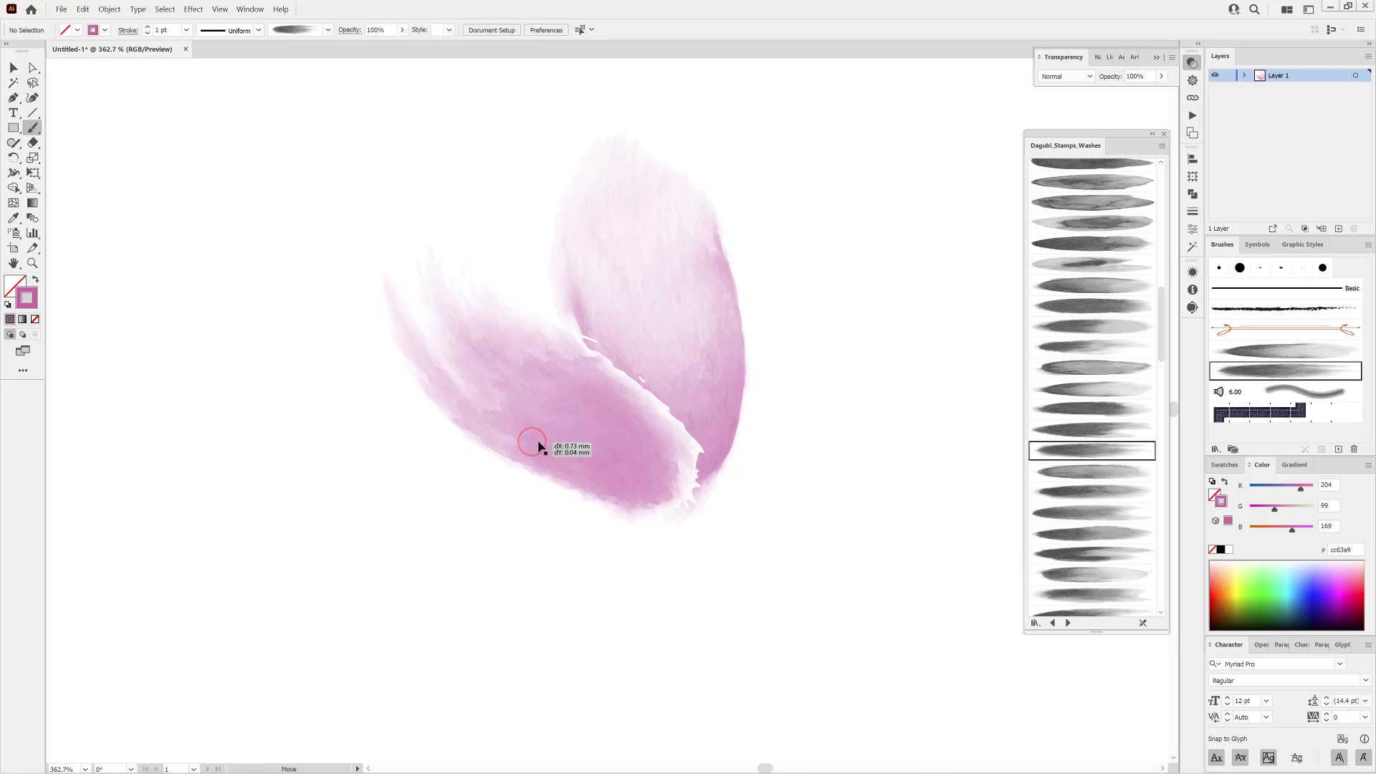
left_click(1060, 77)
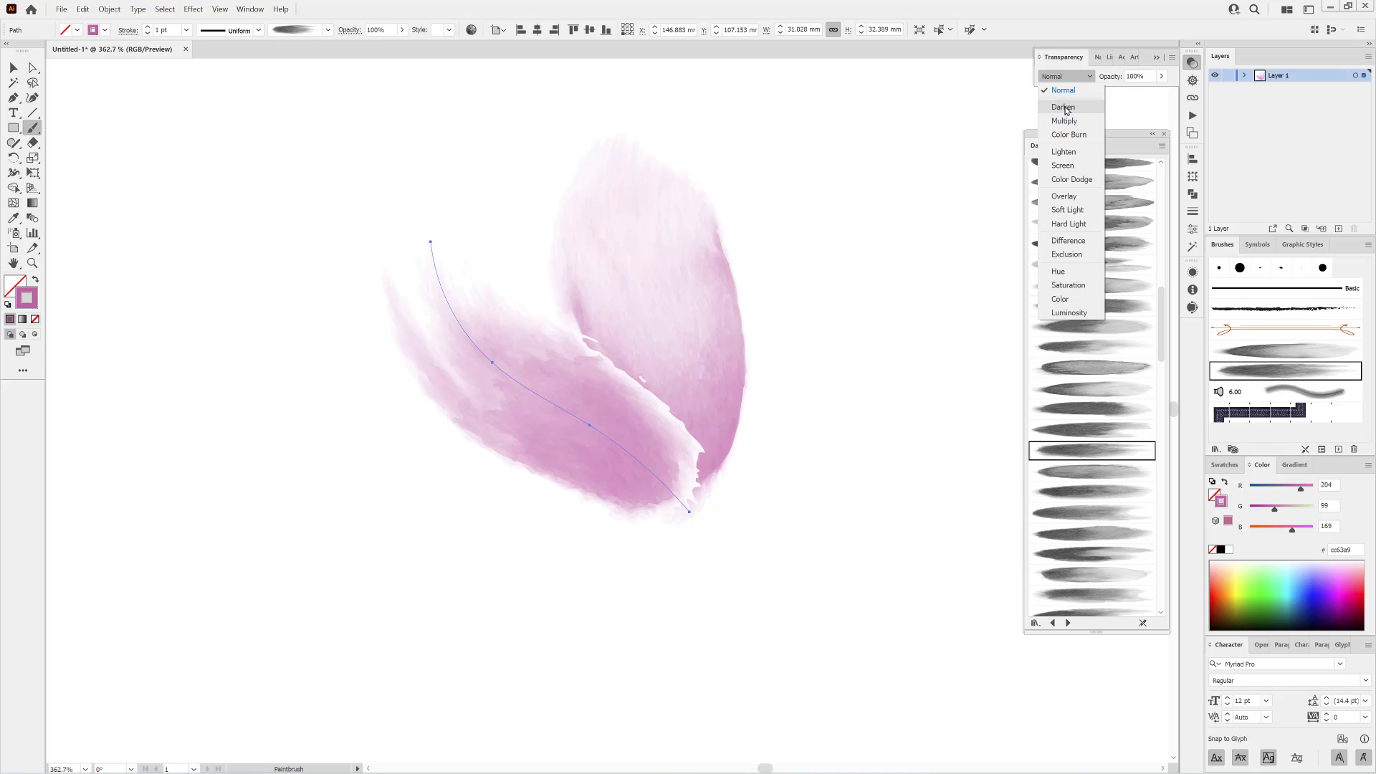
left_click(1063, 107)
mouse_move(571, 448)
left_mouse_down()
mouse_move(560, 493)
mouse_move(544, 446)
mouse_move(599, 408)
mouse_move(599, 455)
mouse_move(549, 467)
mouse_move(573, 458)
left_mouse_up()
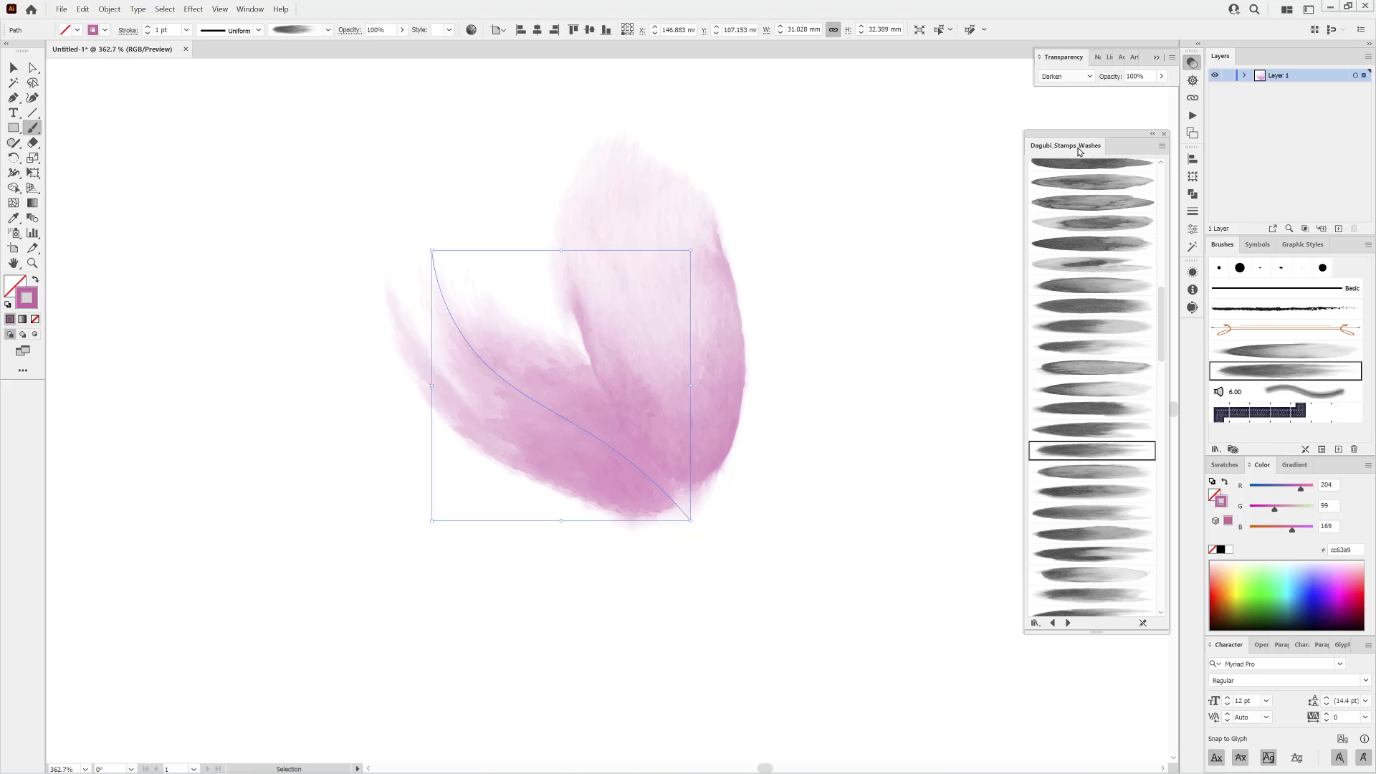
Try Multiply blending on the left petal, nudge it farther over the upright petal, and set the blend mode back to Darken.
left_click(1068, 80)
left_click(1078, 119)
key("v")
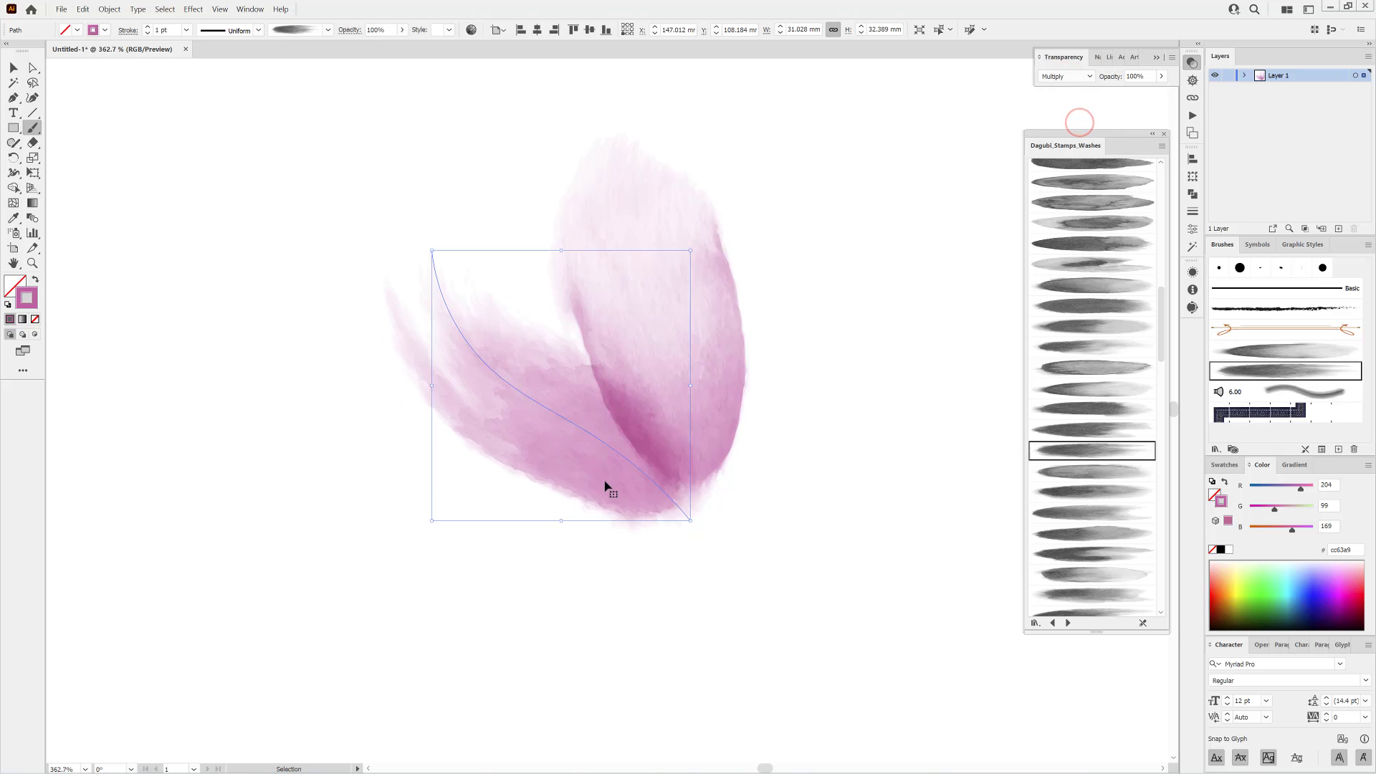
mouse_move(604, 488)
left_mouse_down()
mouse_move(681, 363)
mouse_move(707, 354)
mouse_move(691, 423)
mouse_move(615, 480)
left_mouse_up()
left_click(1053, 80)
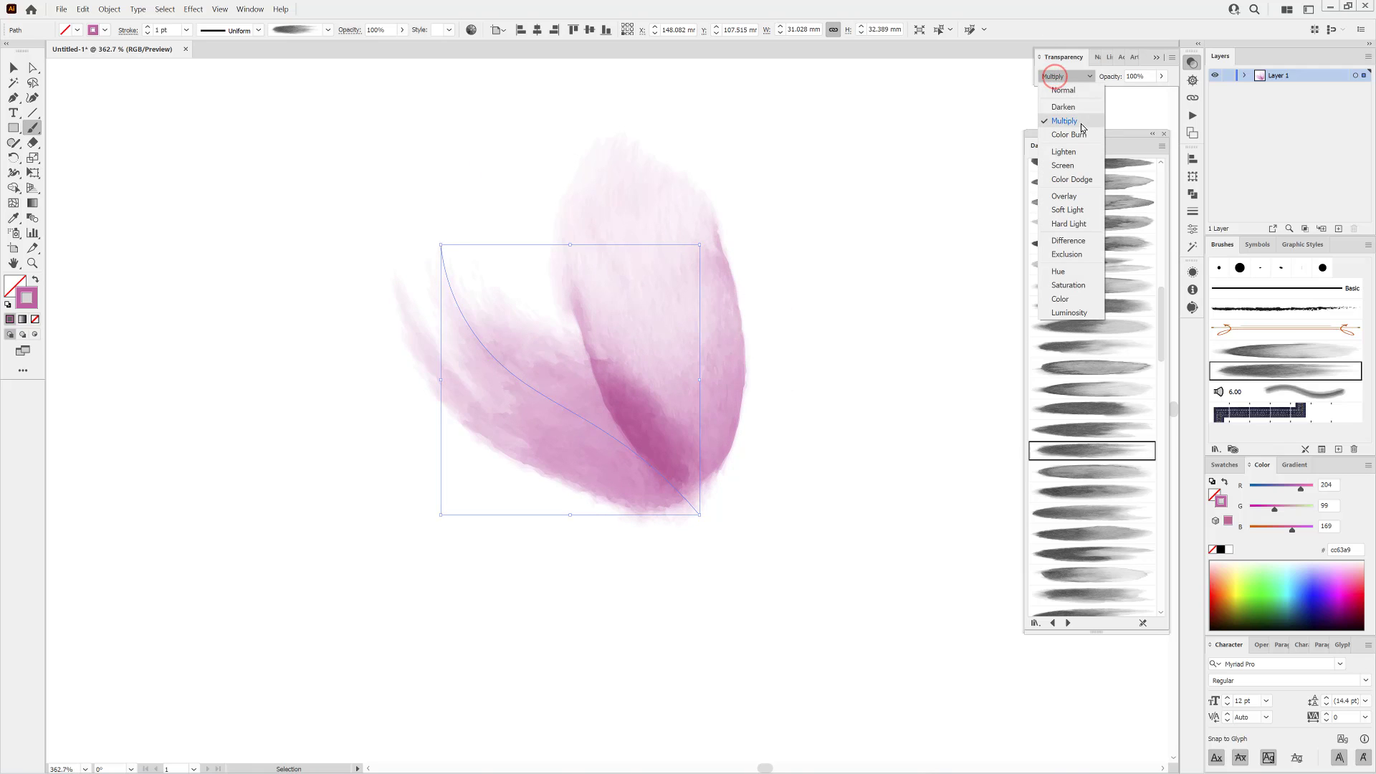
left_click(1077, 108)
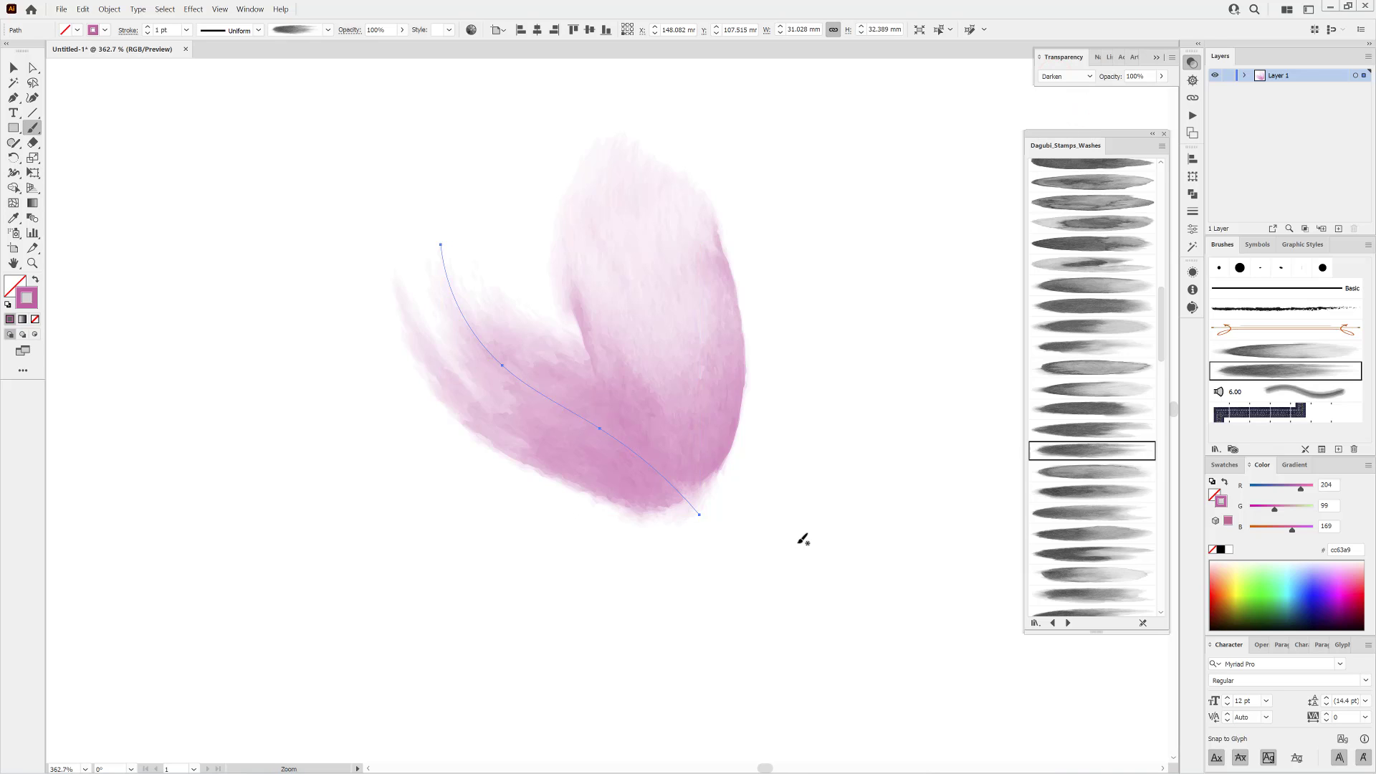
Deselect the petal, choose another soft wash brush, and paint a third petal about 32 mm tall from the shared base toward the upper right.
left_click(732, 532, "ctrl+alt")
left_click(835, 507, "ctrl")
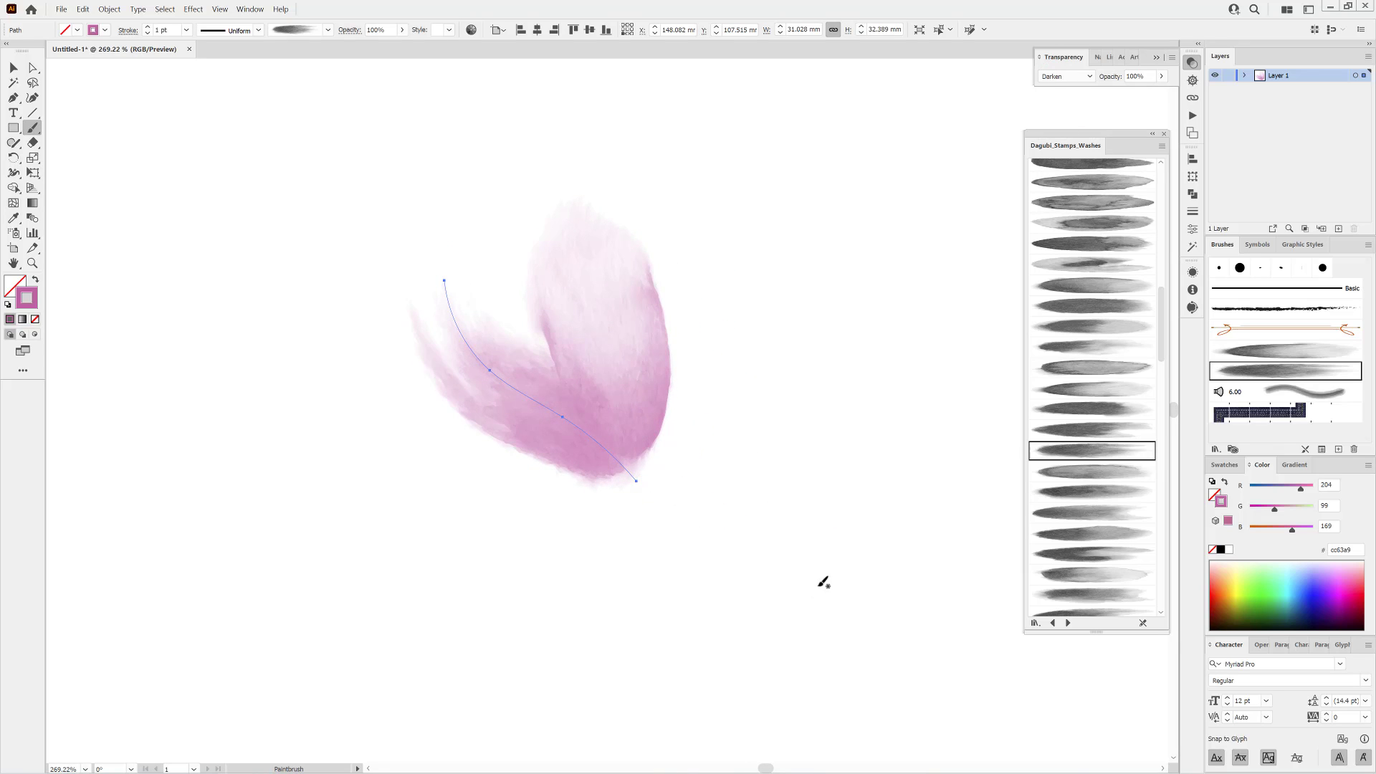
left_click(853, 582, "ctrl")
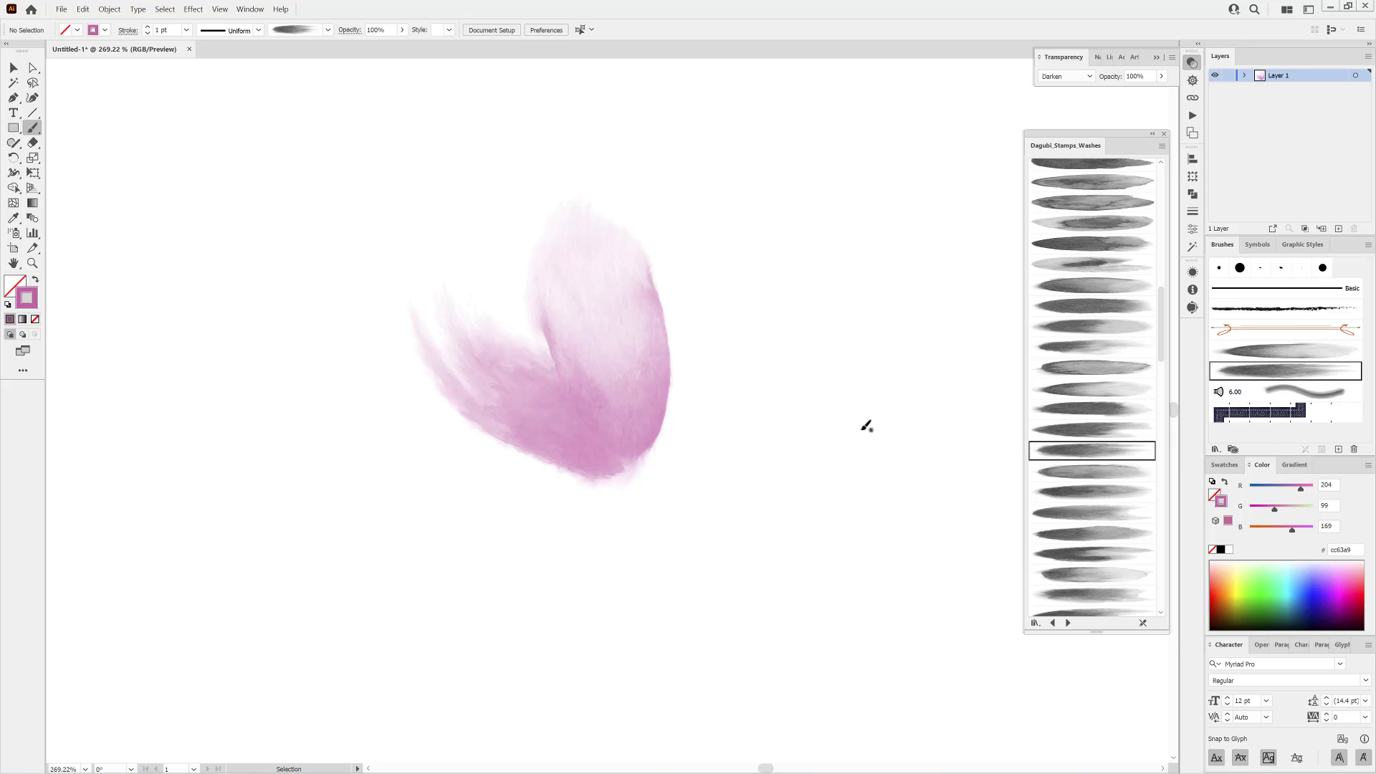
left_click(866, 562, "ctrl")
left_click(1087, 510)
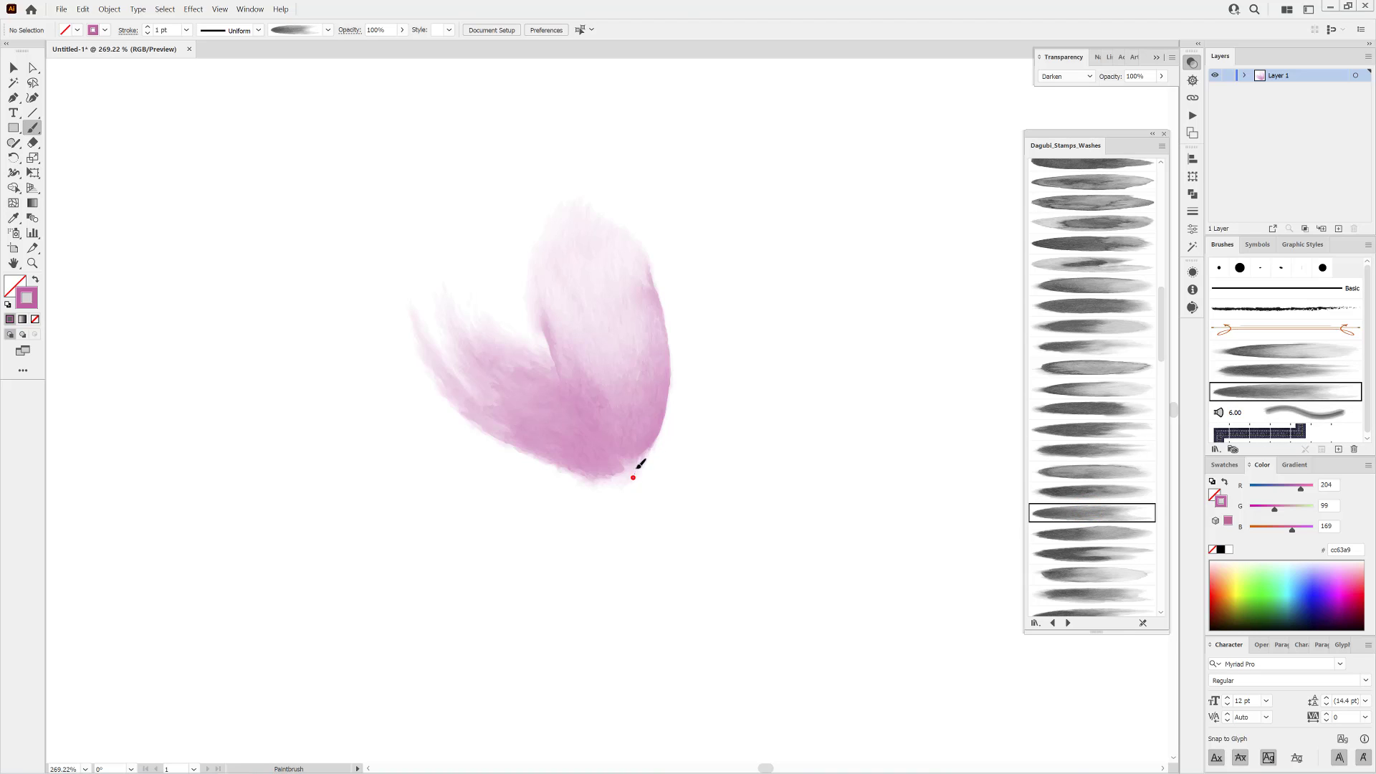
mouse_move(632, 477)
left_mouse_down()
mouse_move(689, 378)
mouse_move(708, 267)
left_mouse_up()
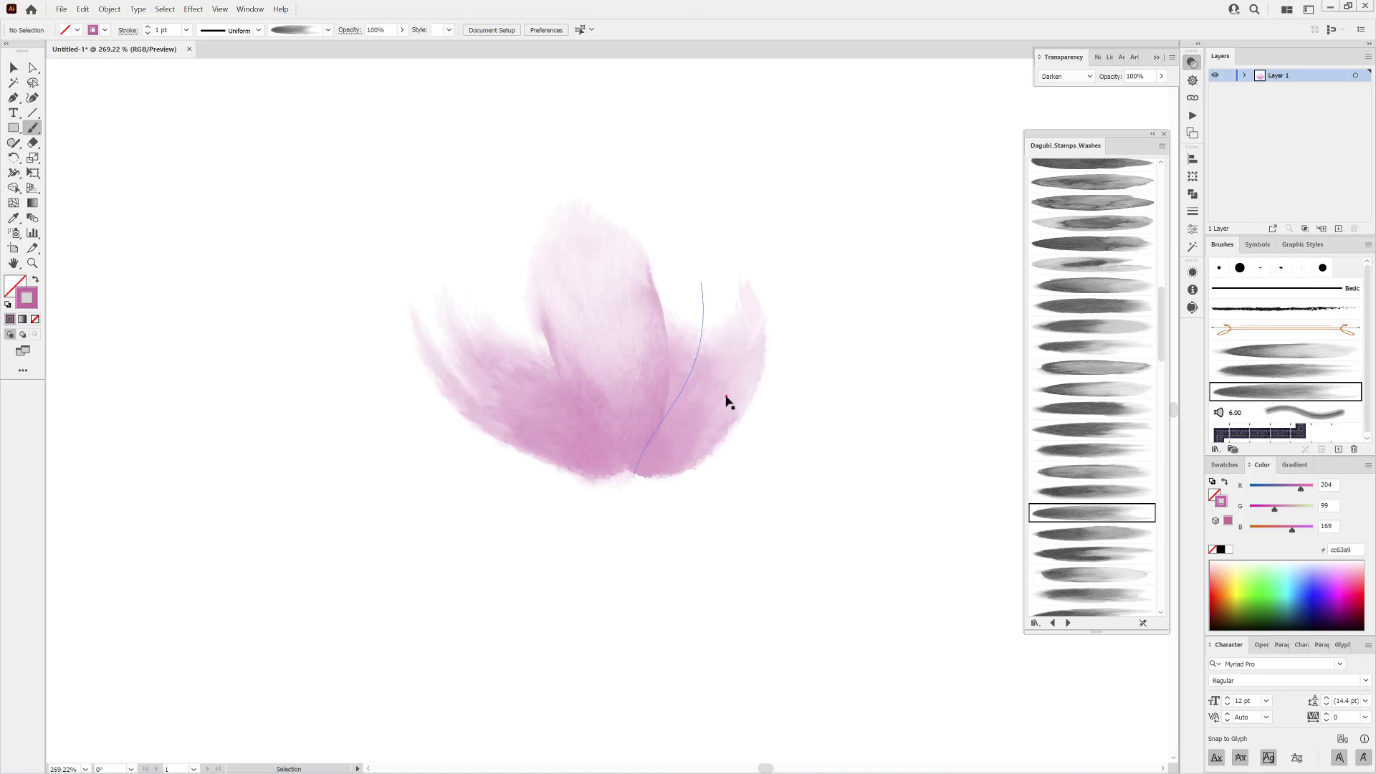
mouse_move(725, 394)
left_mouse_down()
mouse_move(711, 407)
mouse_move(721, 391)
left_mouse_up()
key("ctrl+0")
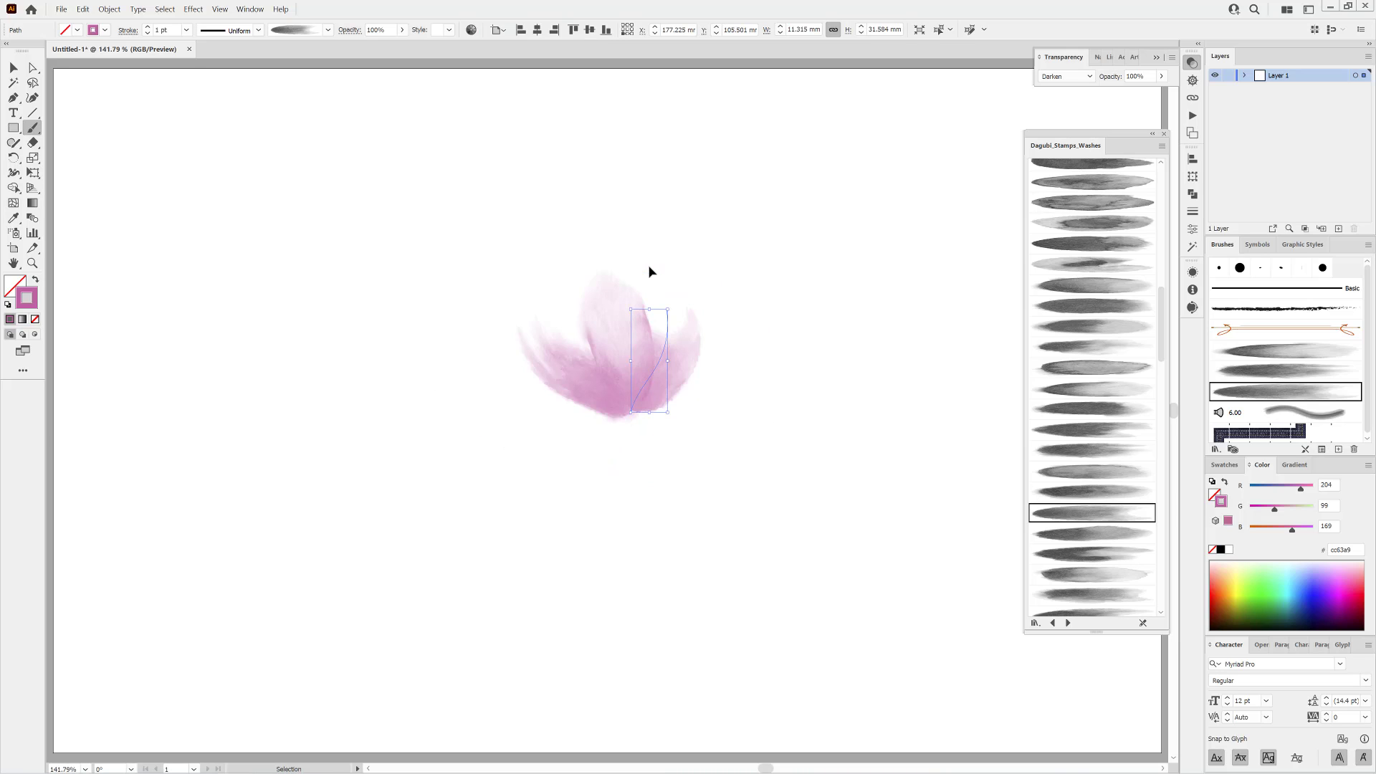
left_click(720, 190)
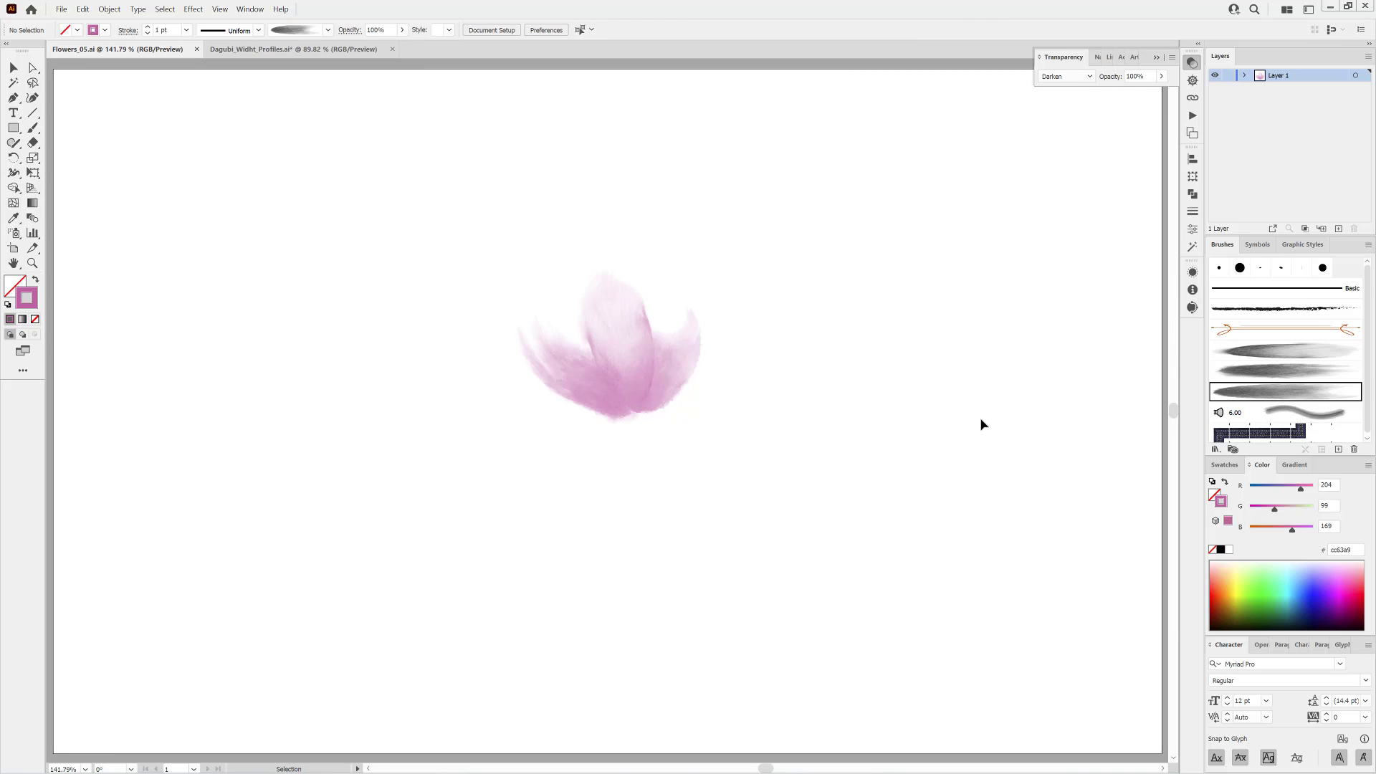
Select all three petals and change their stroke color to the deeper purple ae338e.
left_click(15, 68)
left_click_drag(419, 198, 802, 503)
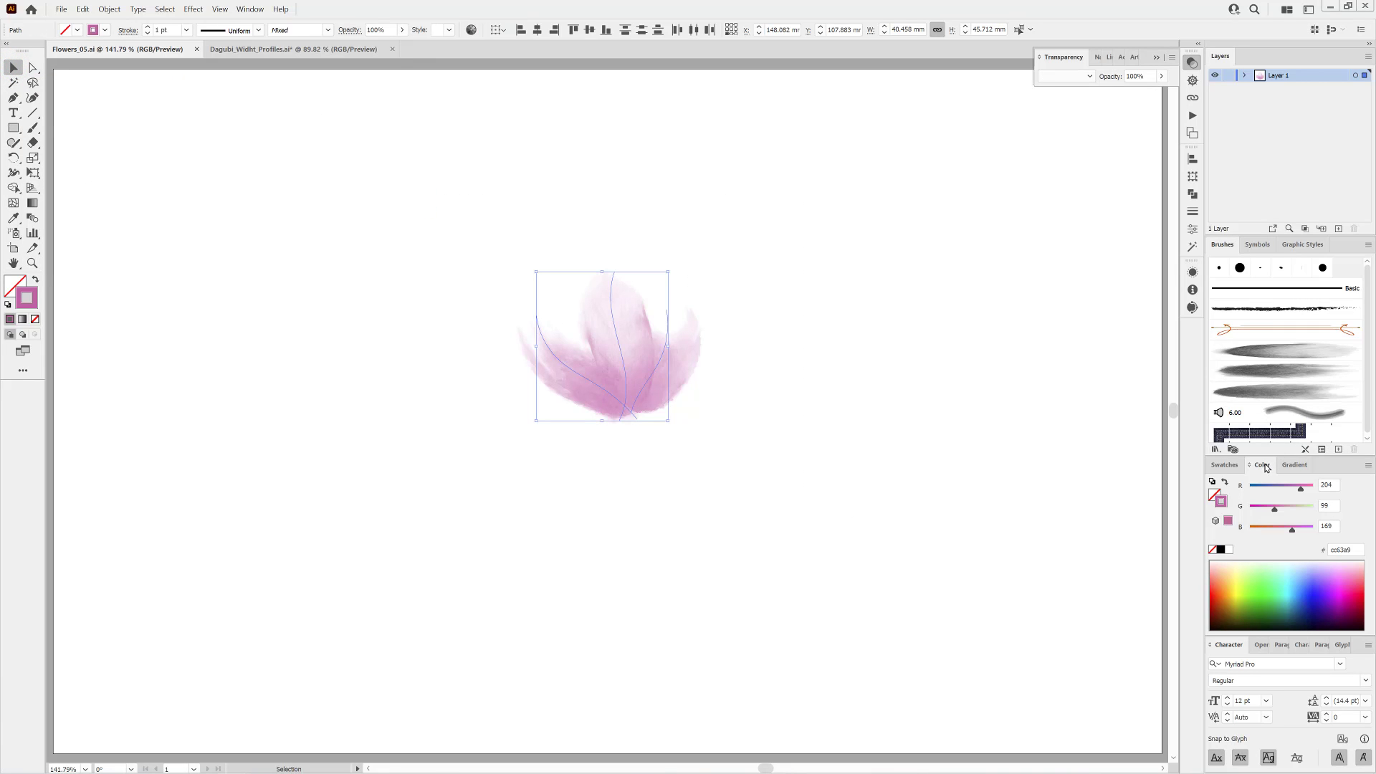
left_click(1274, 510)
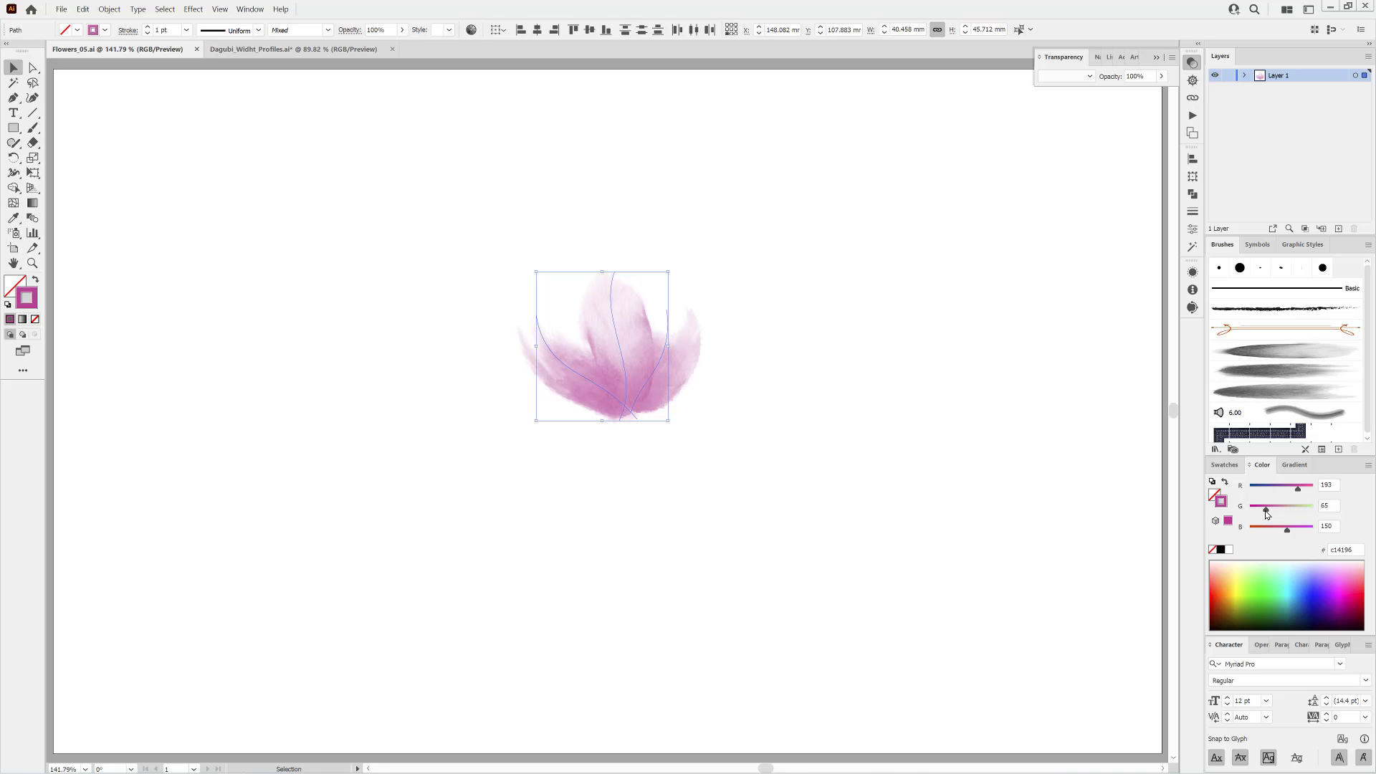
left_click_drag(1265, 512, 1262, 510)
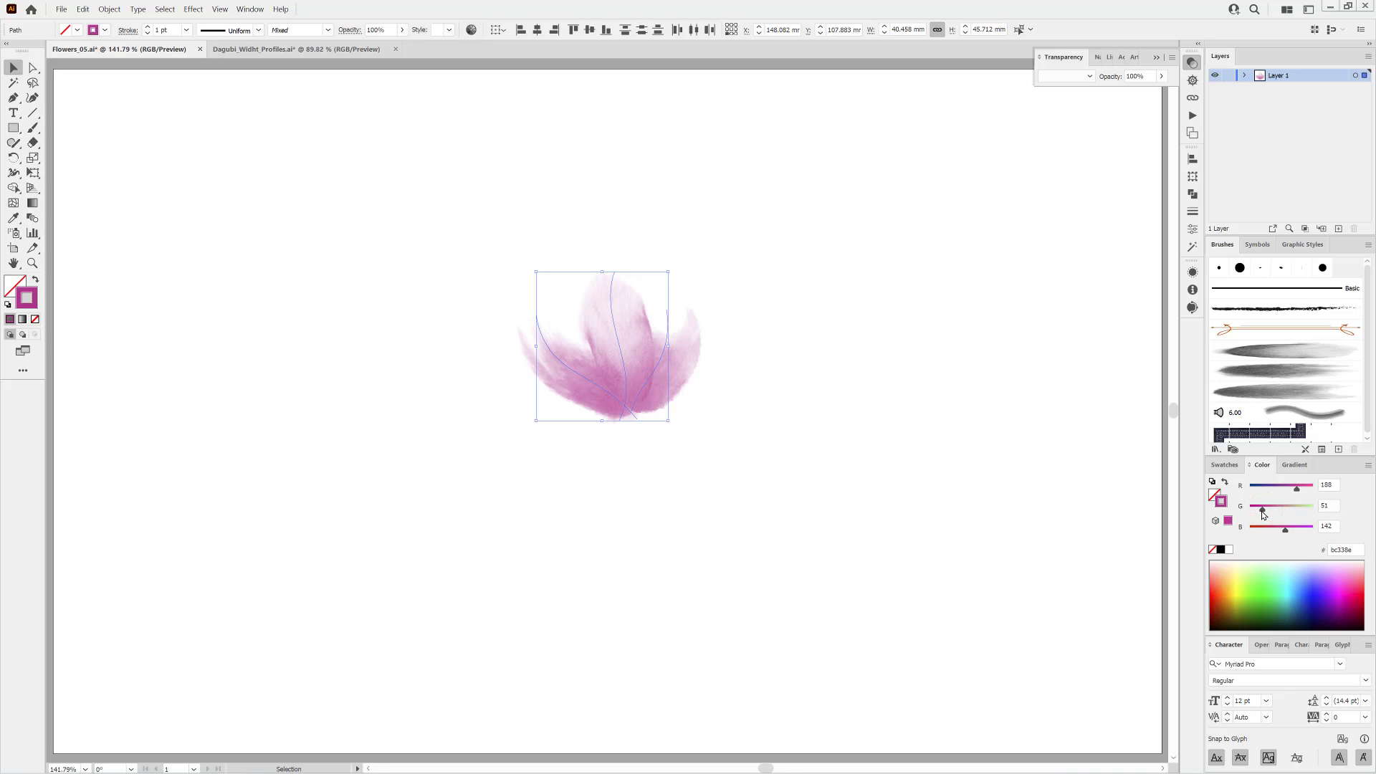
key("a")
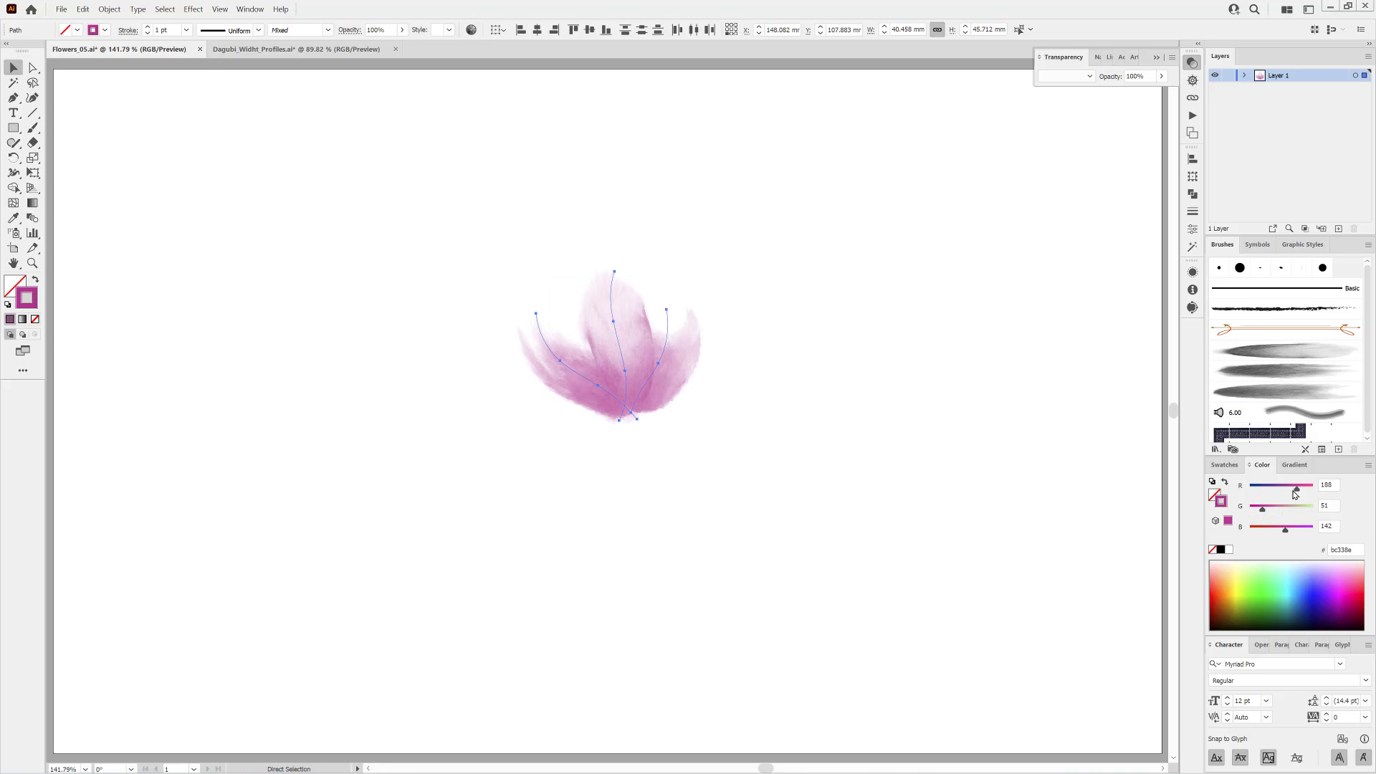
left_click_drag(1294, 492, 1293, 491)
key("v")
left_click(862, 485)
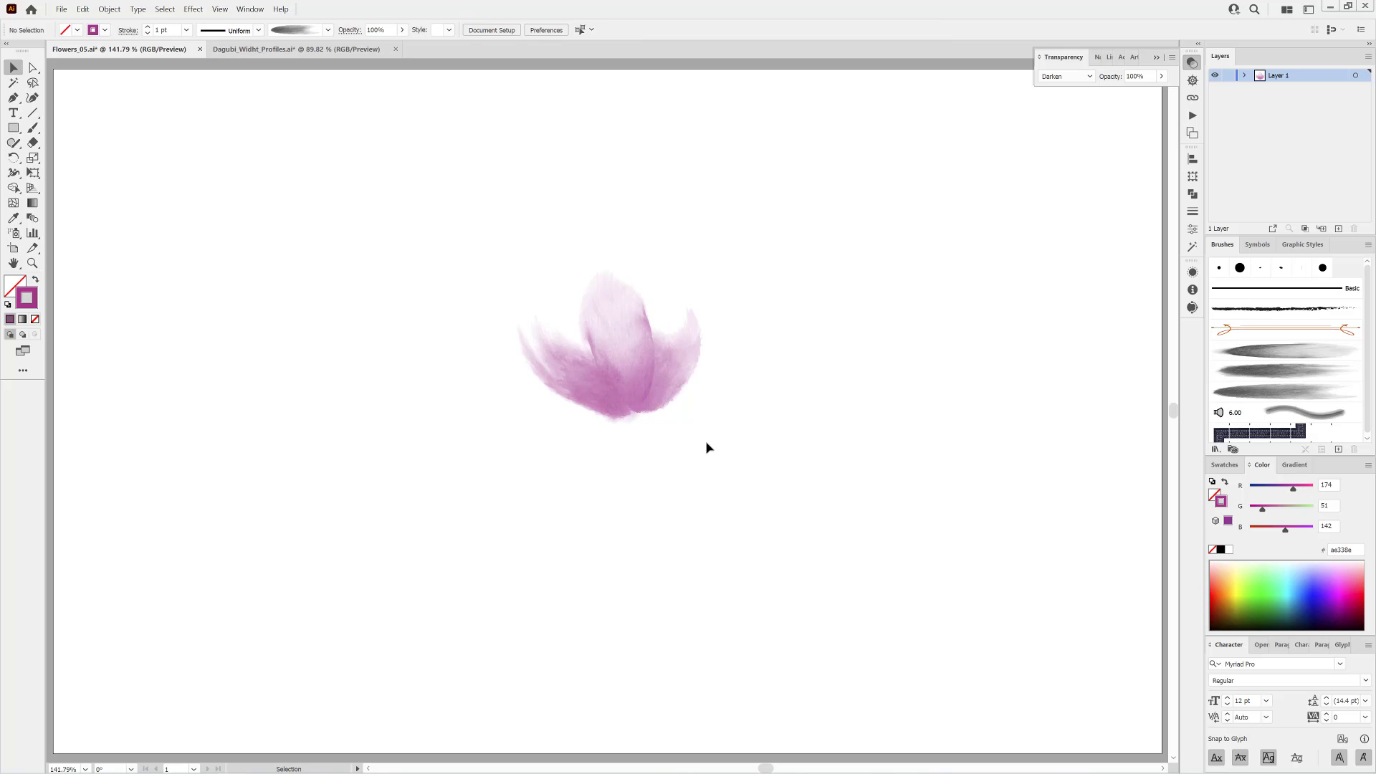
Apply Width Profile 1 to the left petal and move it down and away from the flower.
left_click(259, 31)
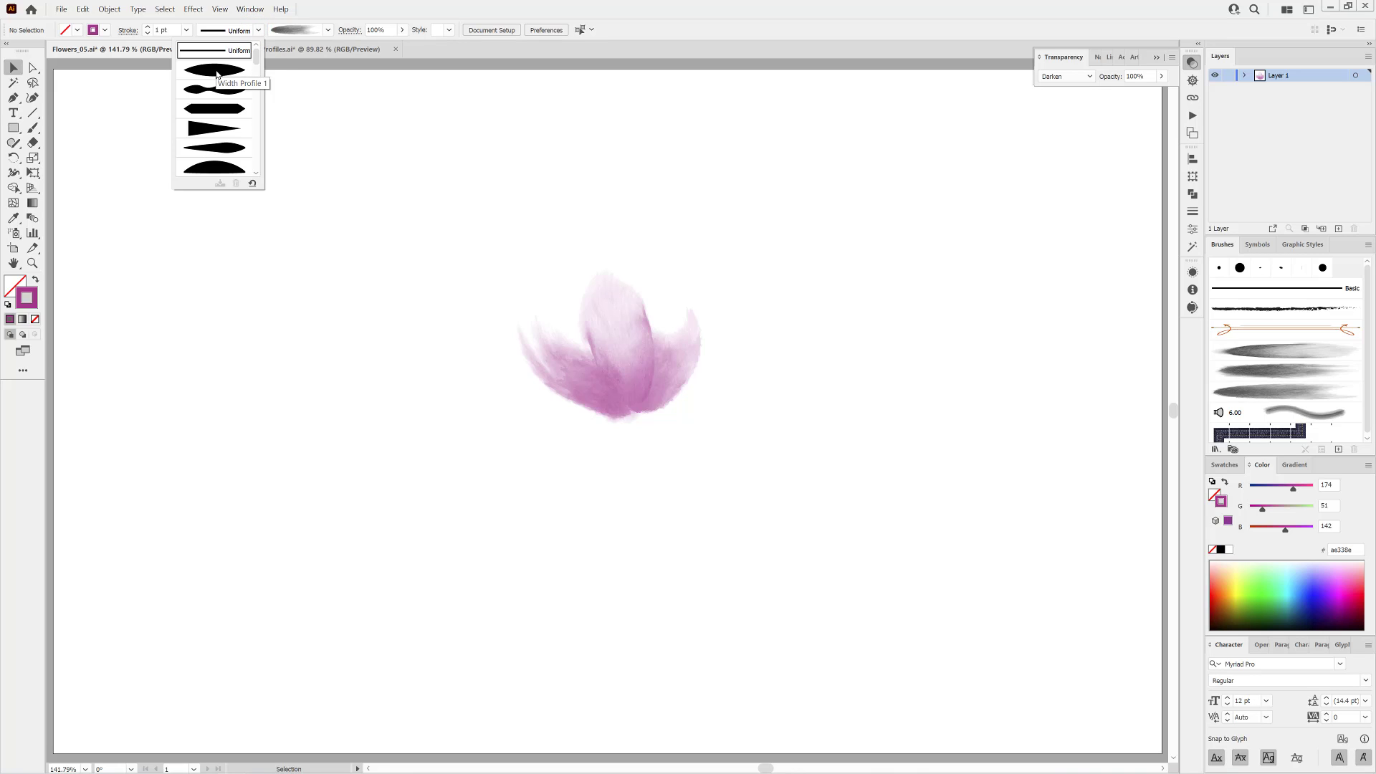
left_click(649, 5)
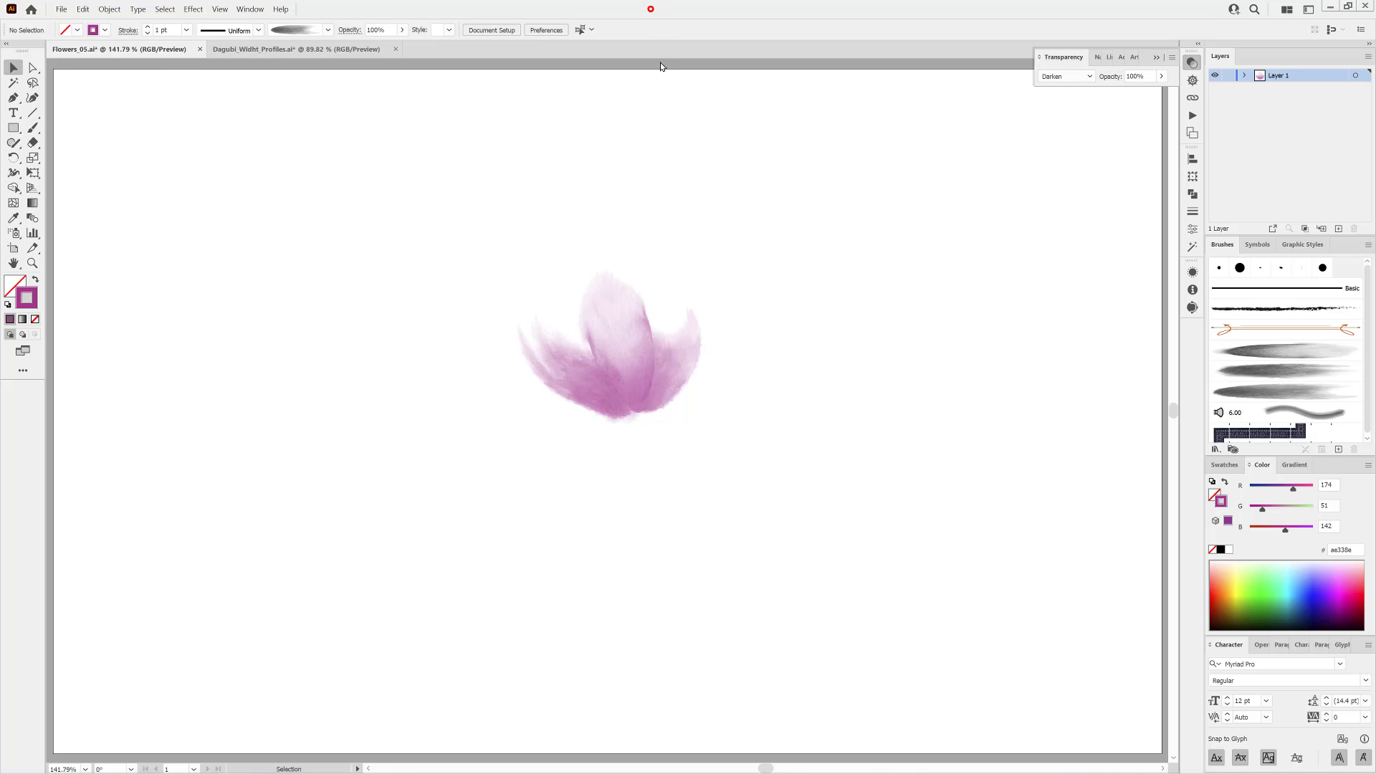
left_click(568, 392)
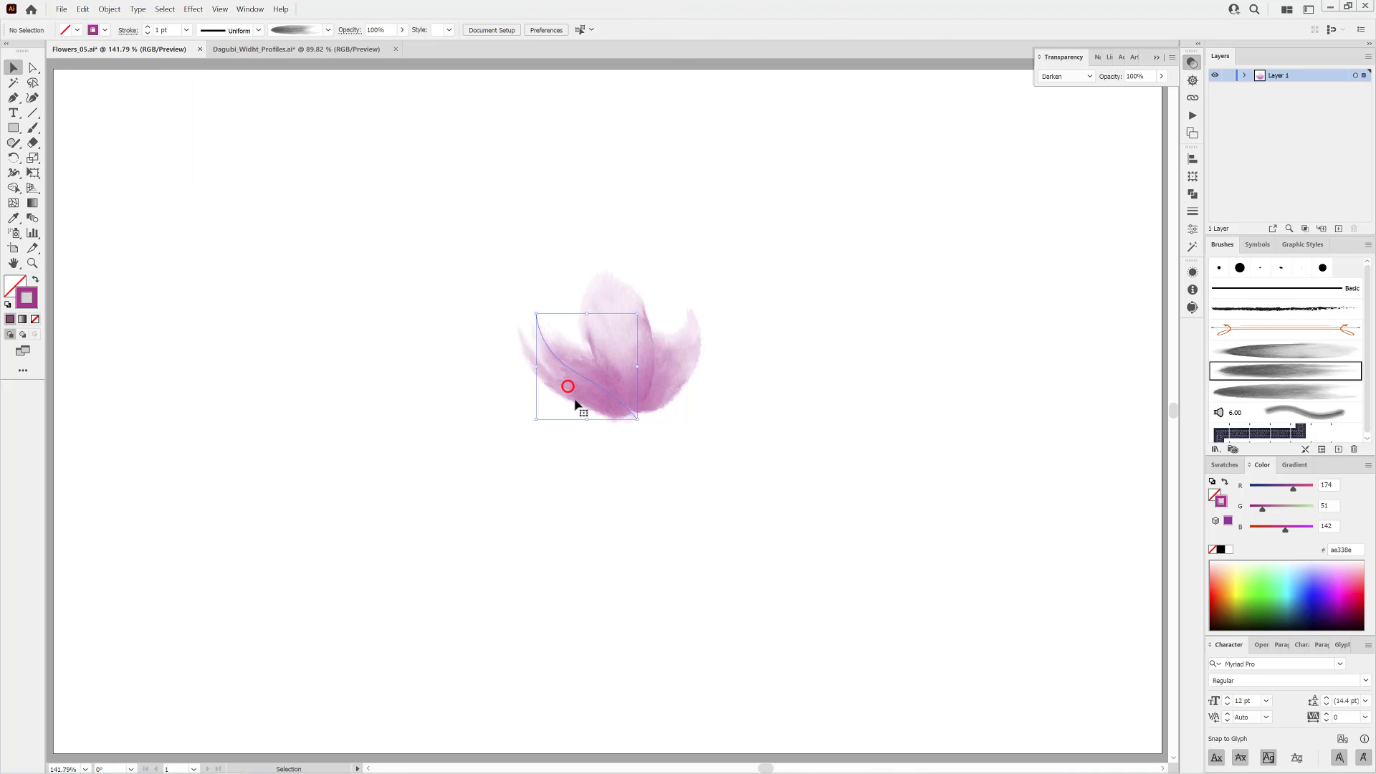
left_click(258, 33)
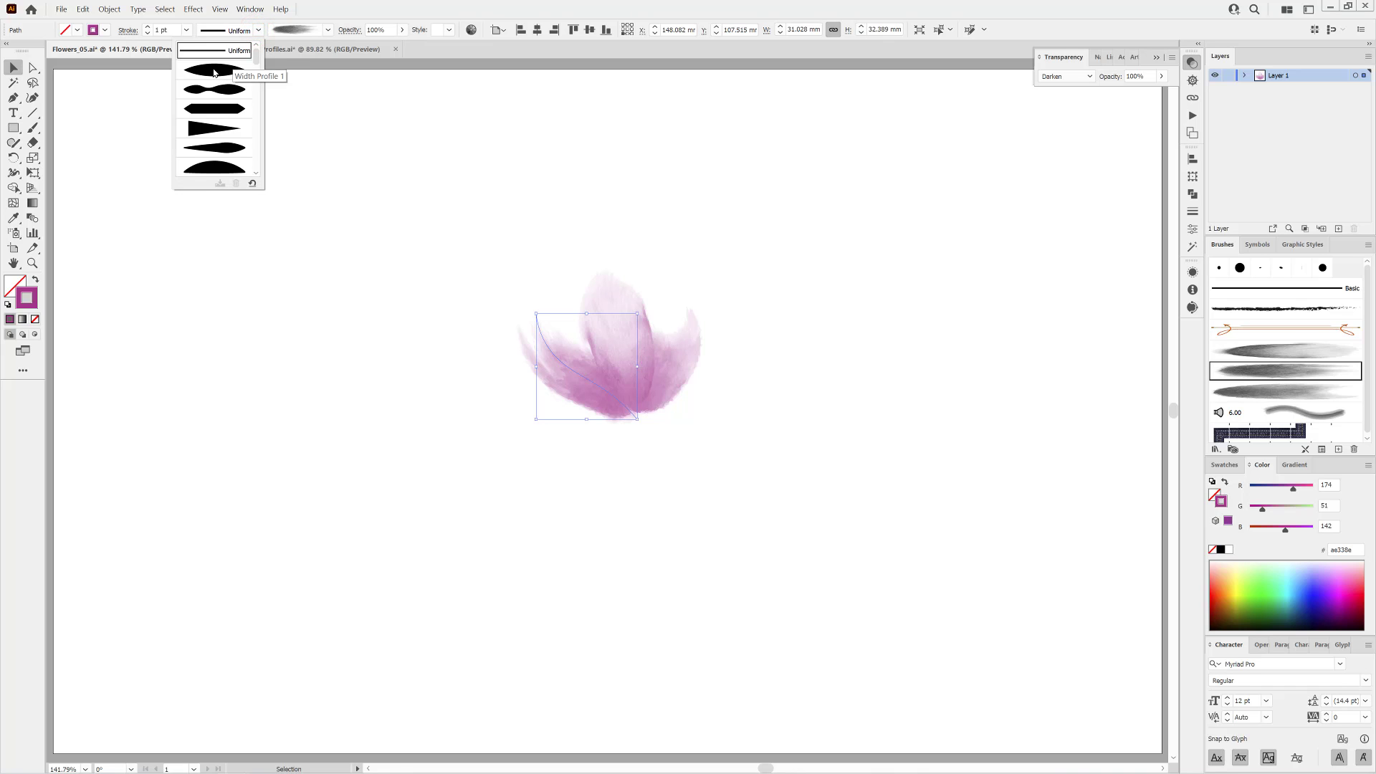
left_click(214, 72)
left_click(582, 395)
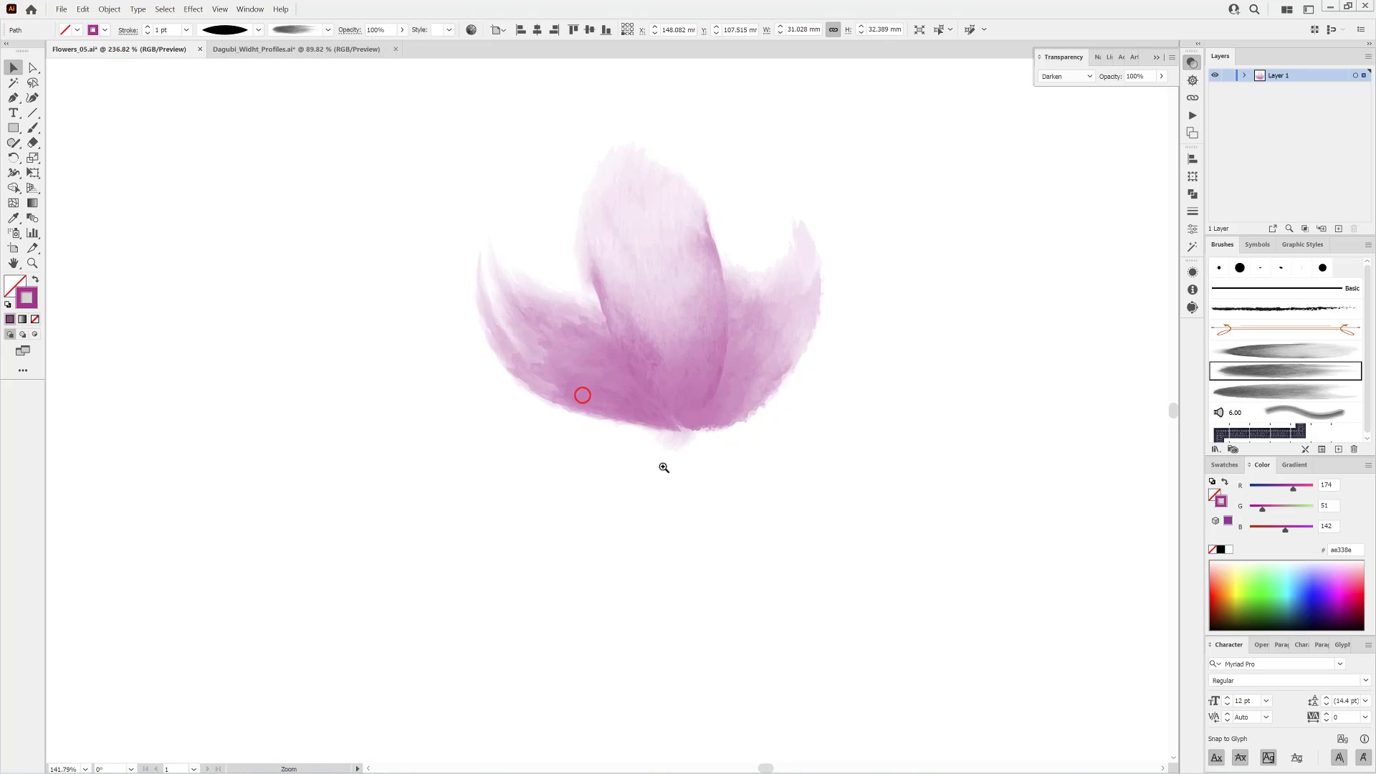
left_click_drag(664, 467, 680, 469)
key("a")
left_click_drag(599, 402, 525, 473)
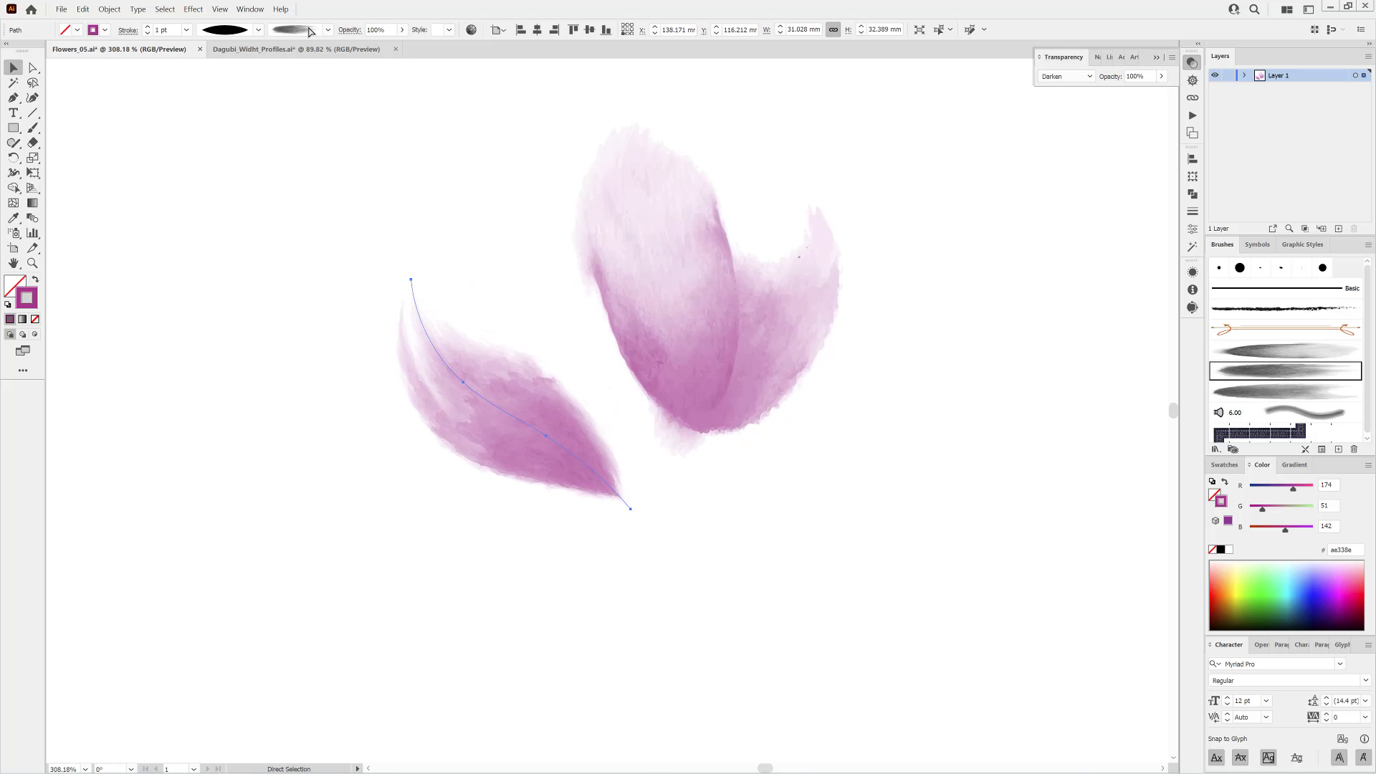
Try the teardrop-shaped width profile on the detached petal and browse the other width profiles.
left_click(258, 30)
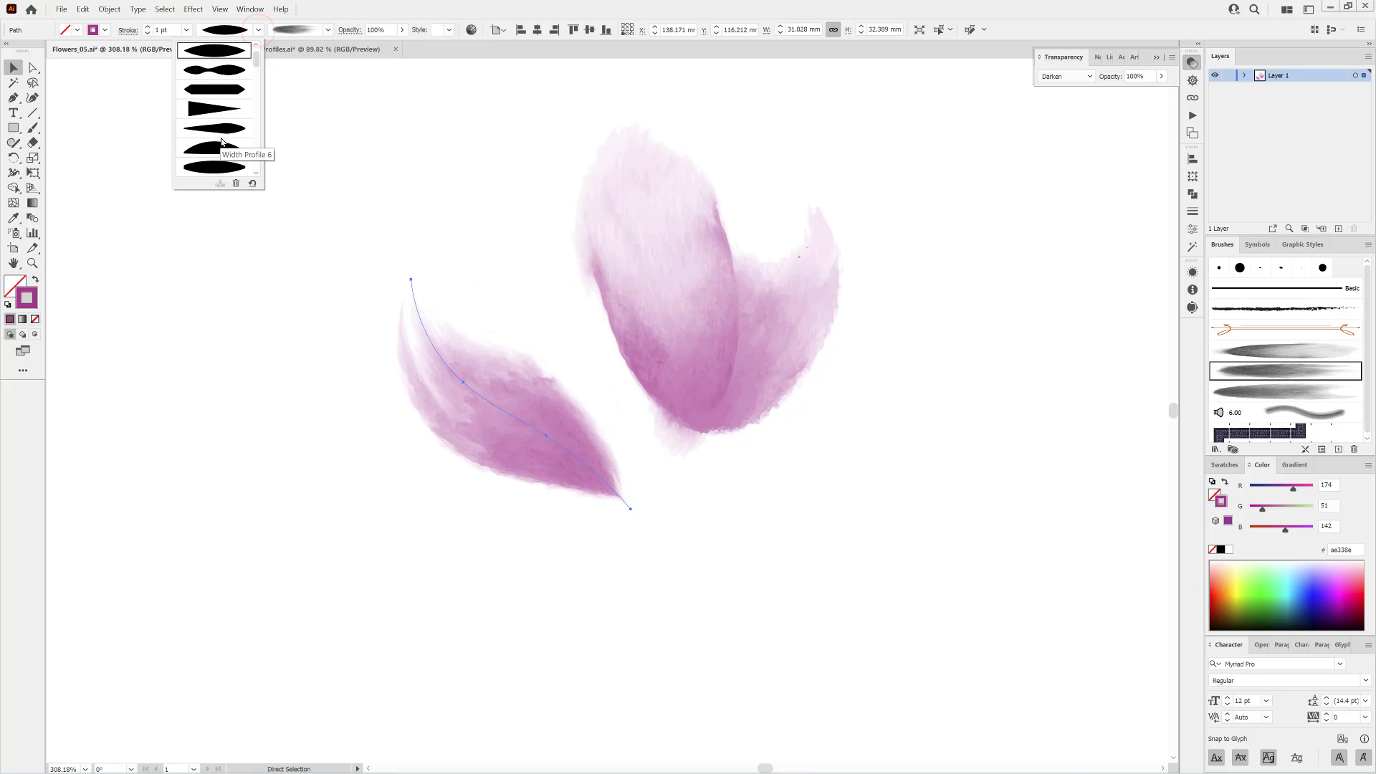
left_click(222, 129)
key("v")
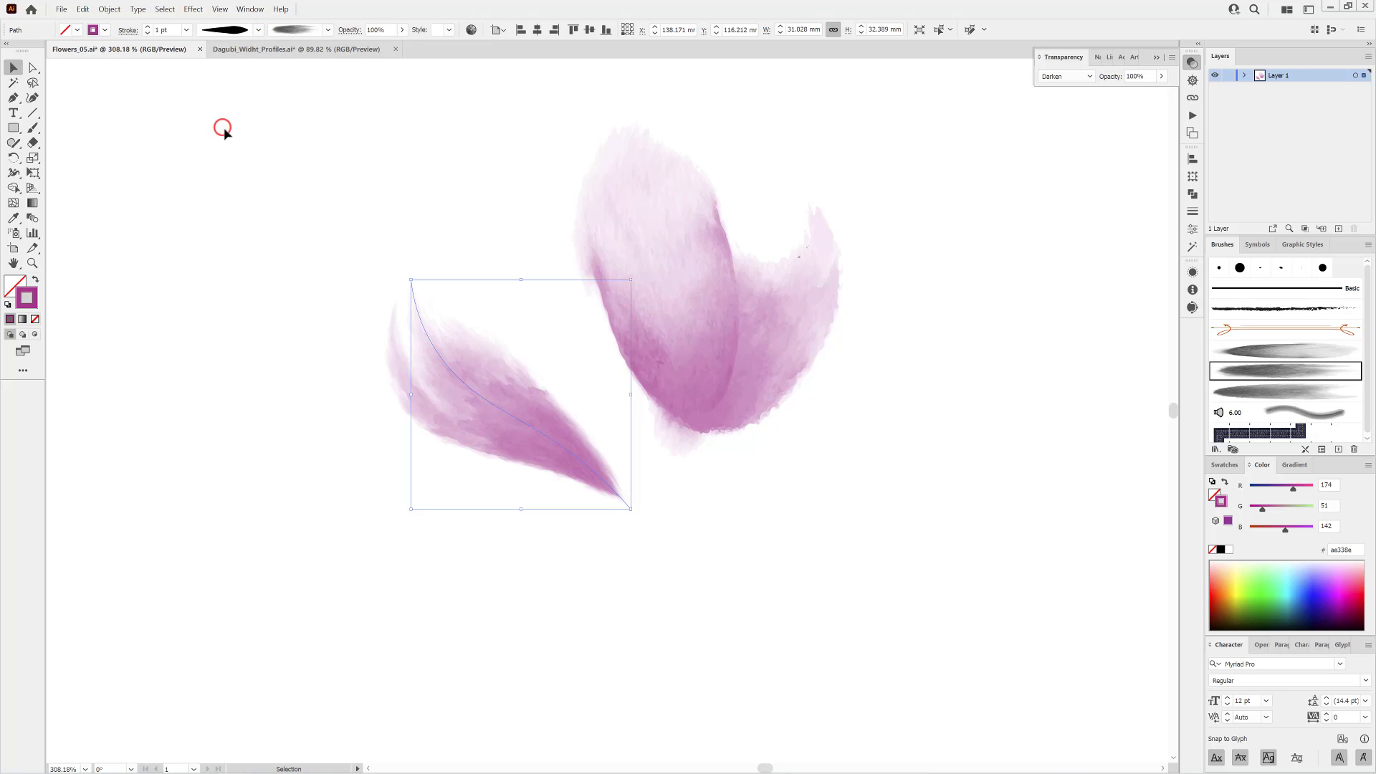
left_click(257, 29)
scroll(236, 99, "up", 5)
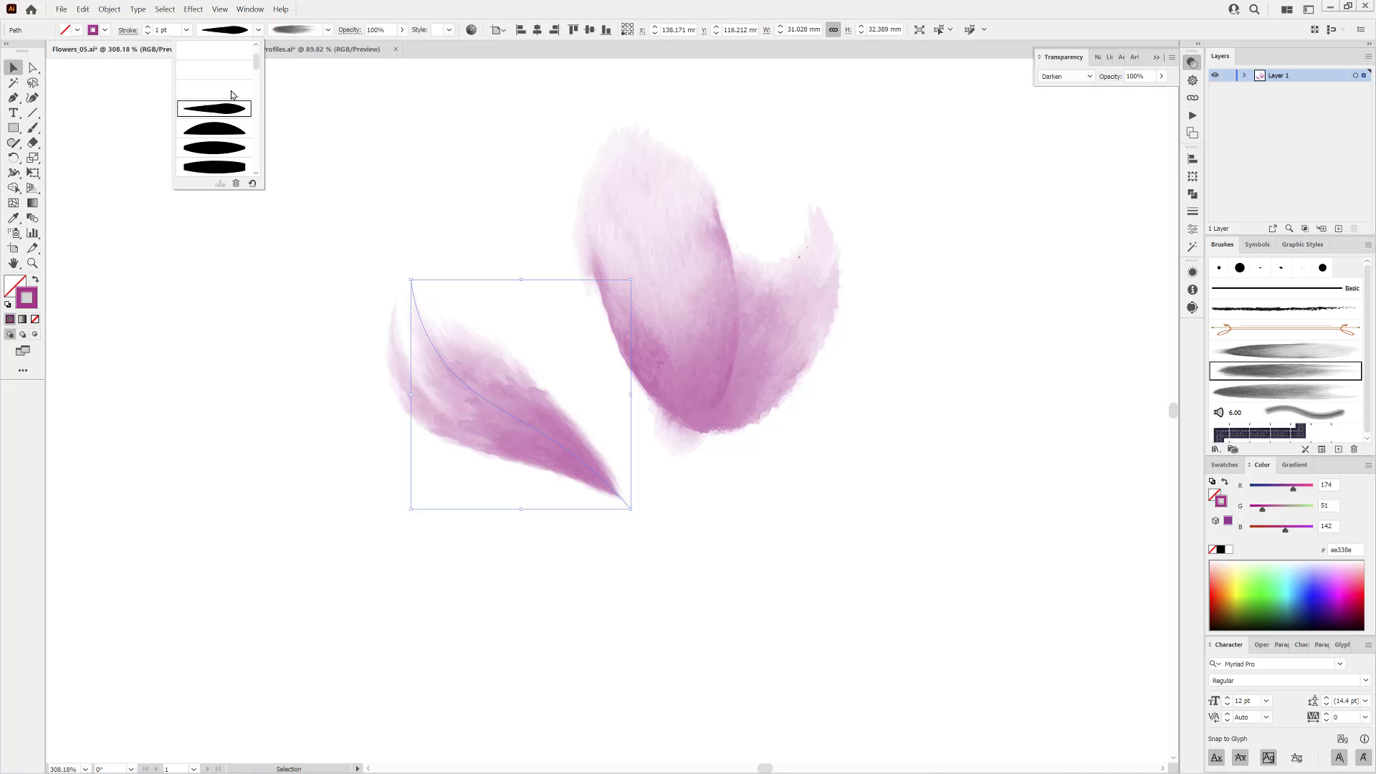
left_click(546, 5)
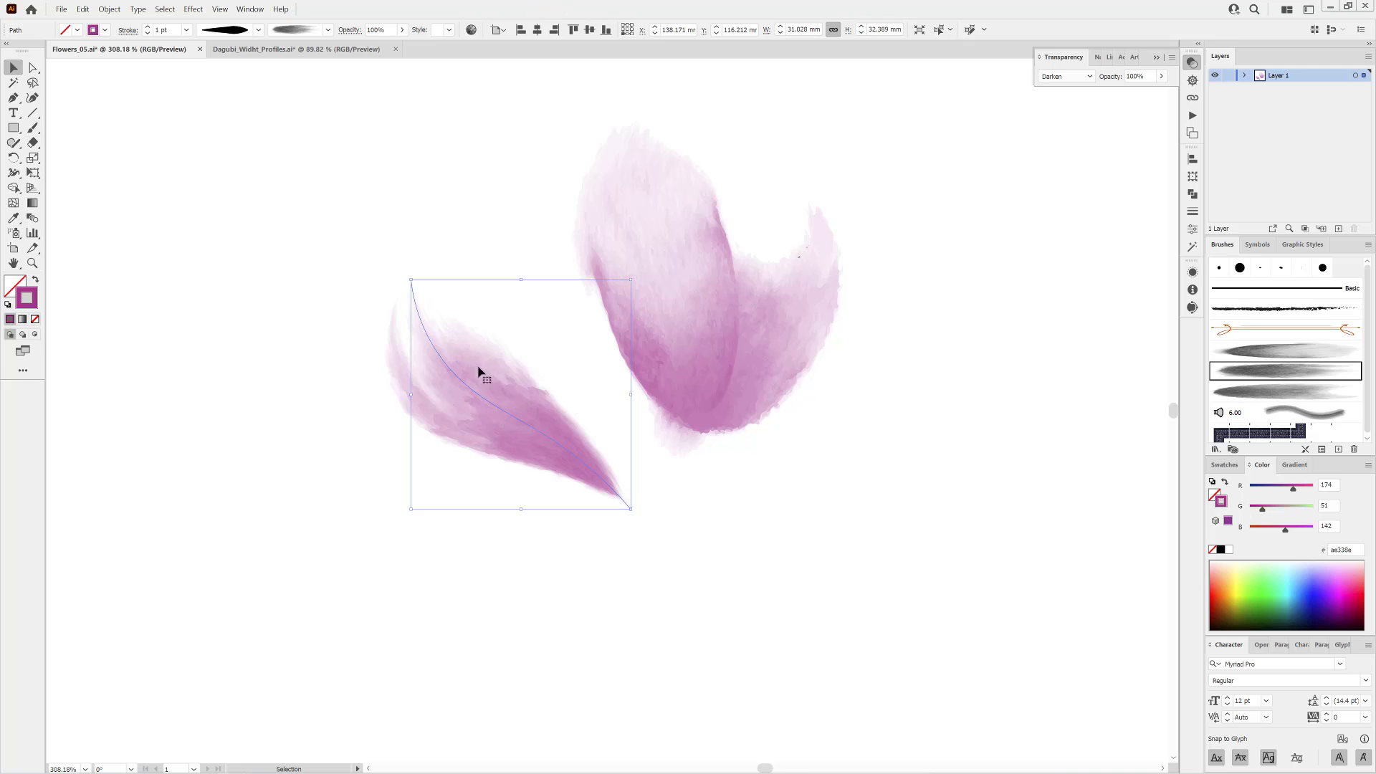
Examine the custom width profiles in the Dagubi_Widht_Profiles document and return to the Flowers_05 document.
left_click(281, 49)
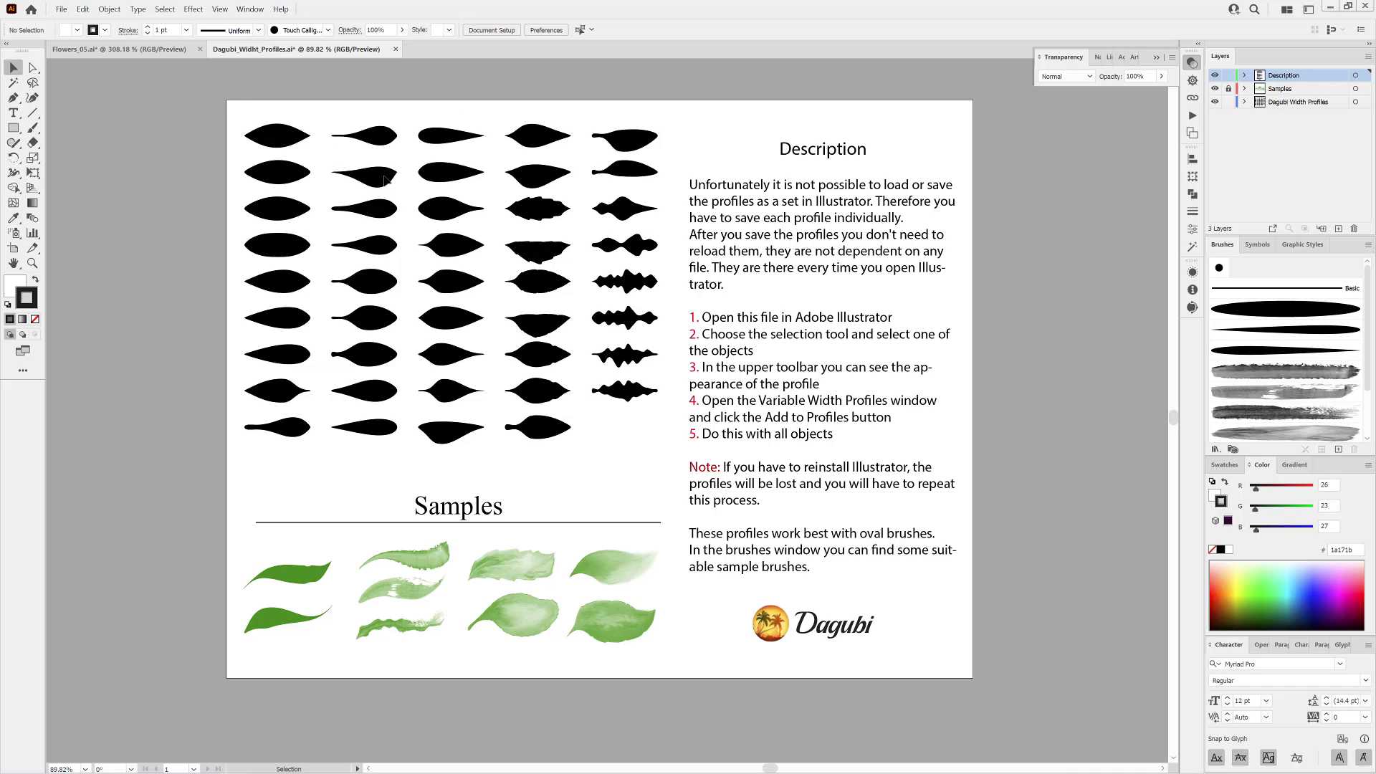
left_click(259, 32)
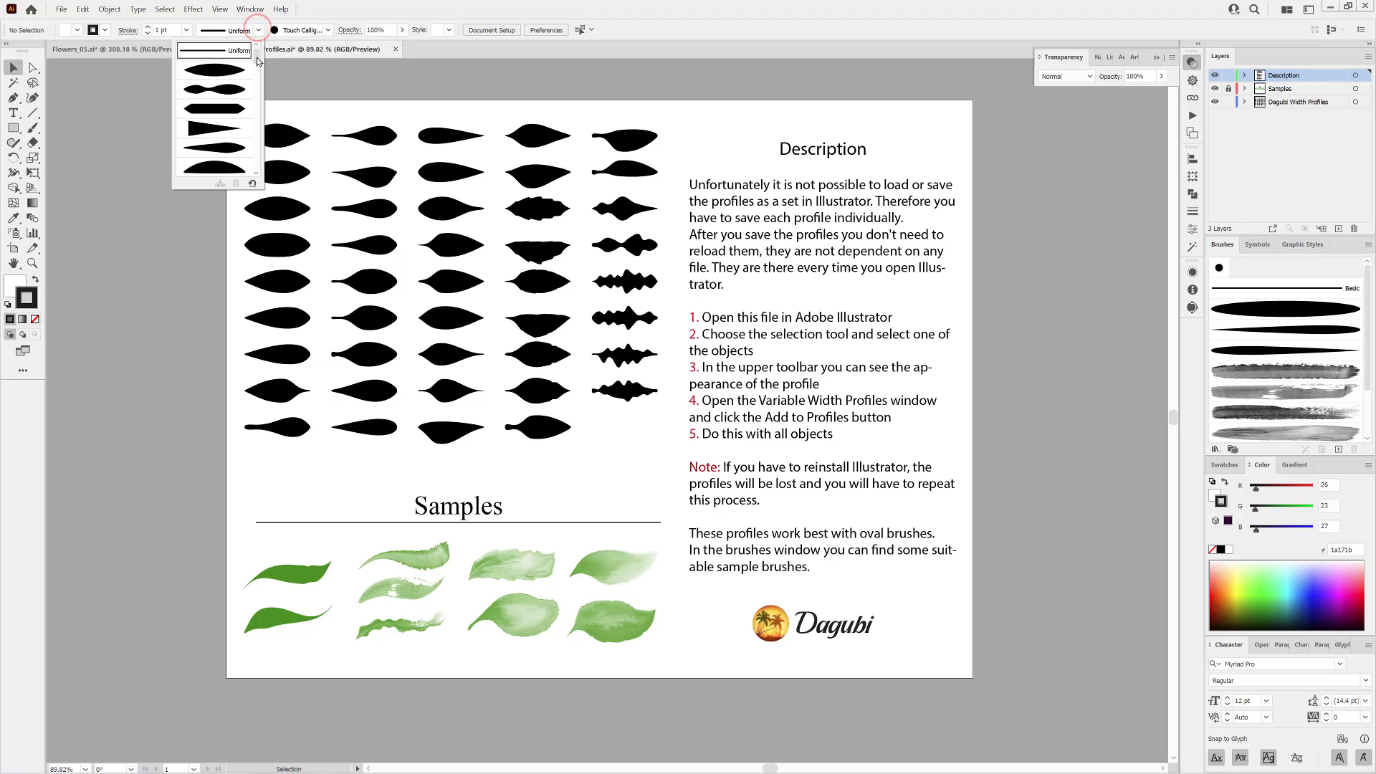
mouse_move(256, 55)
left_mouse_down()
mouse_move(257, 91)
mouse_move(257, 52)
left_mouse_up()
left_click(128, 49)
left_click(108, 49)
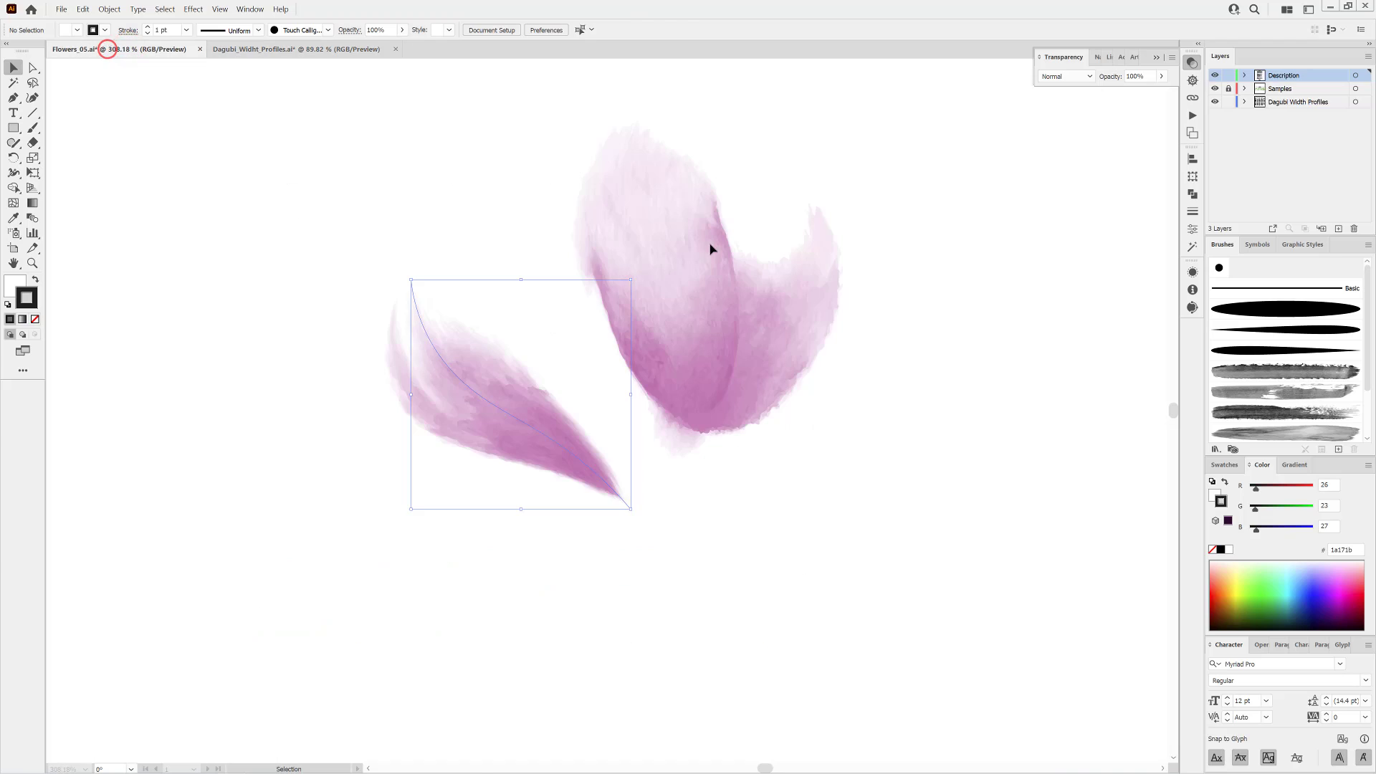
Give the detached petal an oval width profile that tapers toward one end and move it back onto the flower's base.
left_click(261, 31)
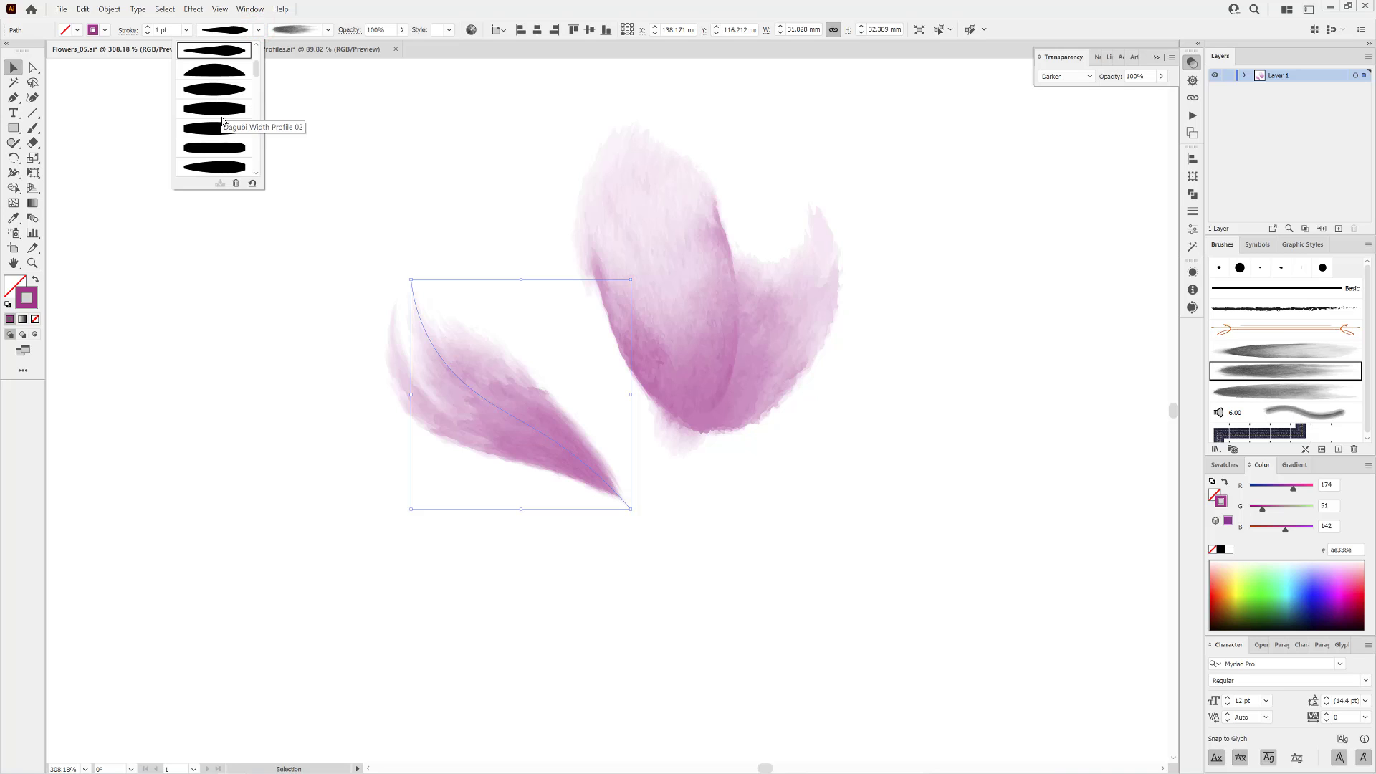
left_click(219, 91)
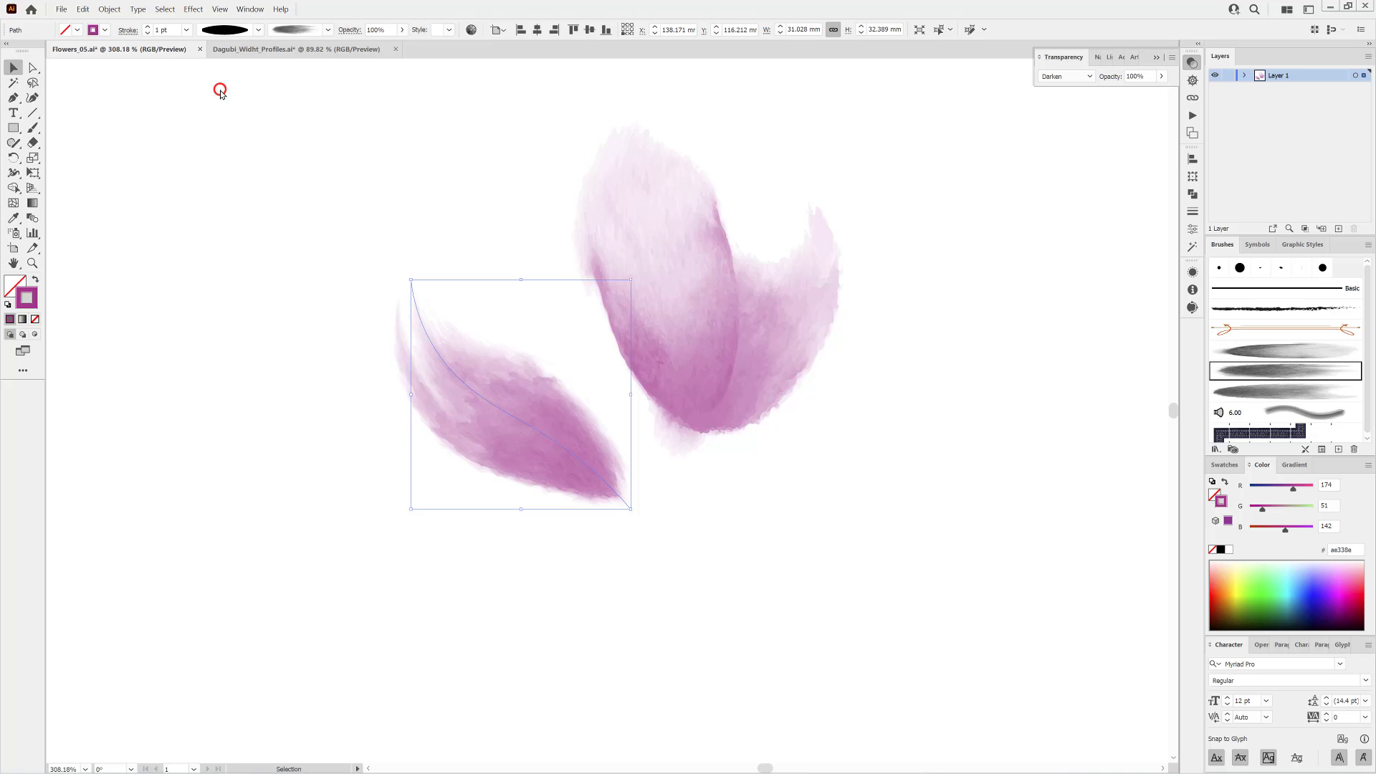
left_click(258, 30)
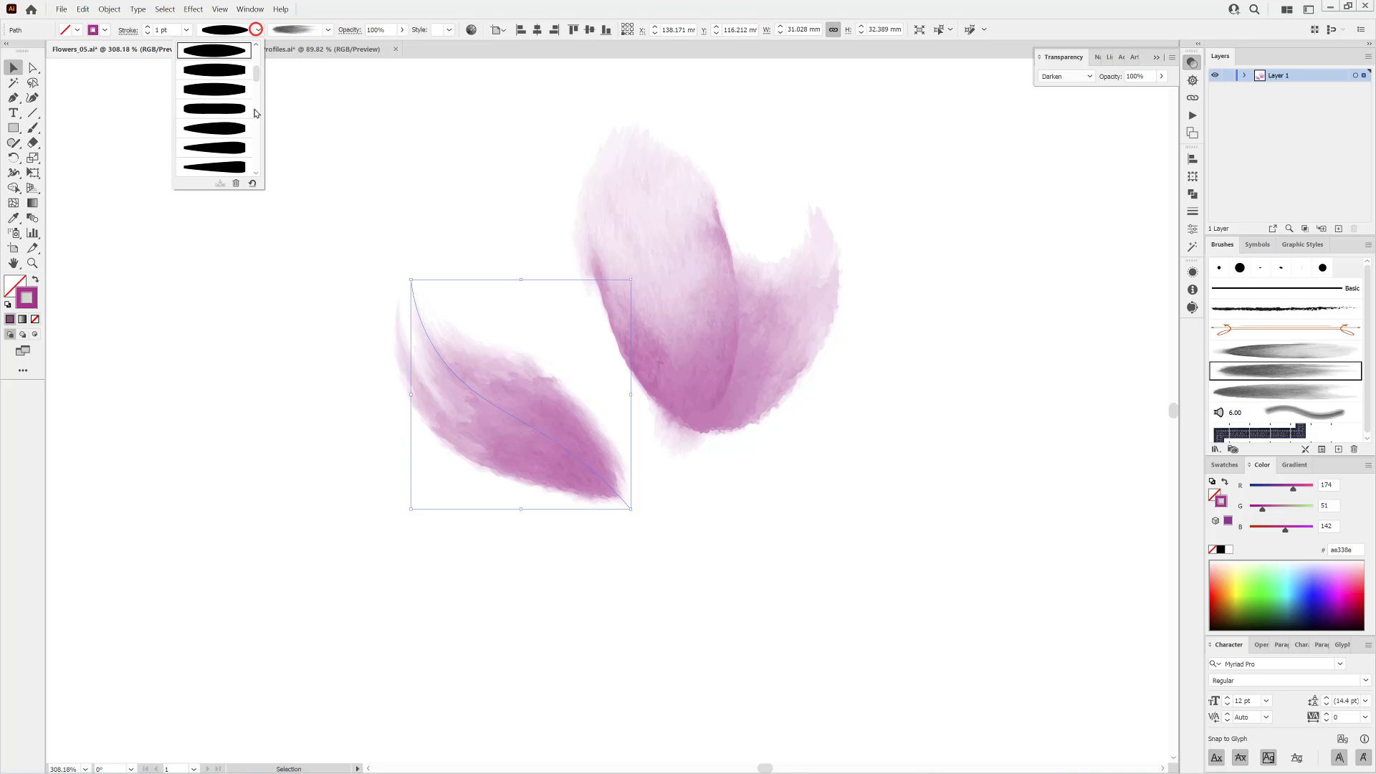
left_click(223, 130)
left_click_drag(547, 470, 627, 409)
key("ctrl+space")
left_click_drag(774, 545, 684, 485)
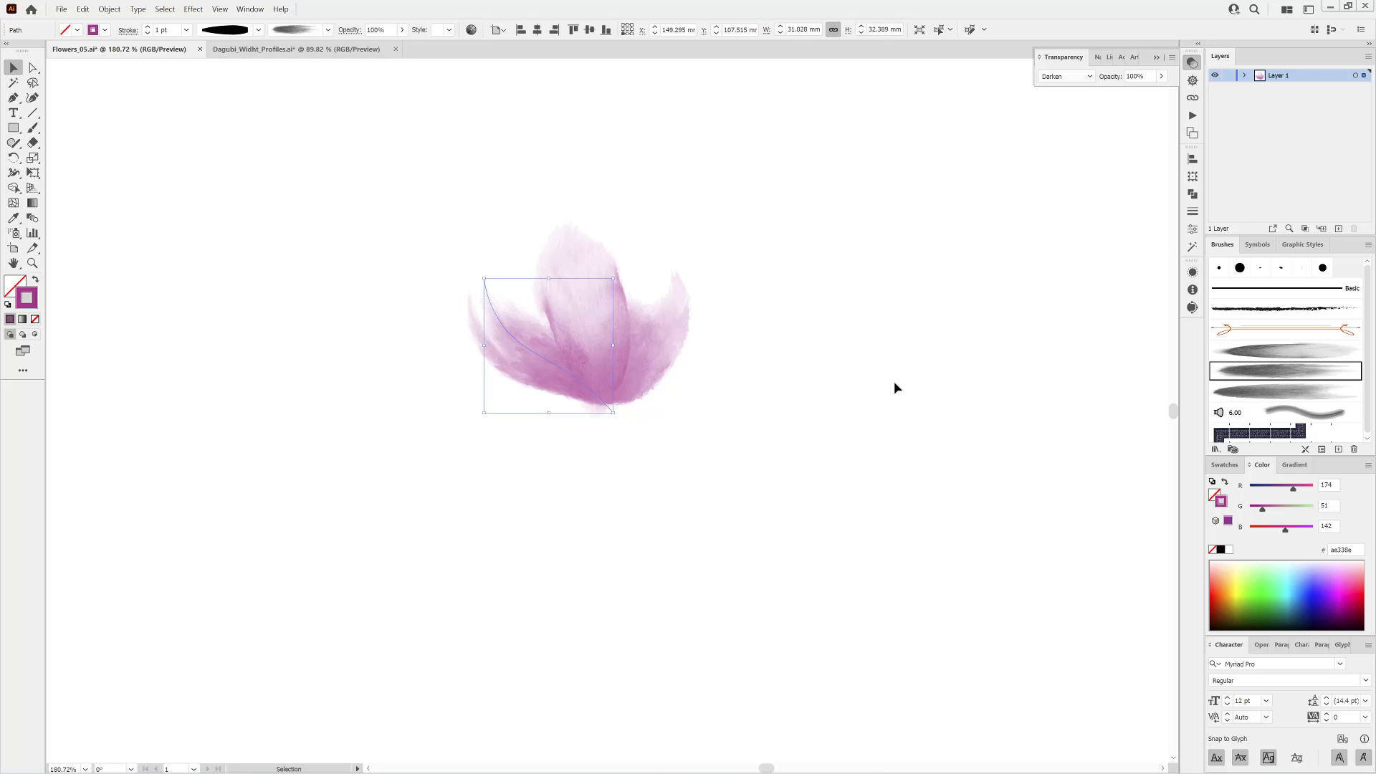
Paint a curved test petal on the blank canvas beside the flower with the first watercolor brush.
left_click(1087, 373)
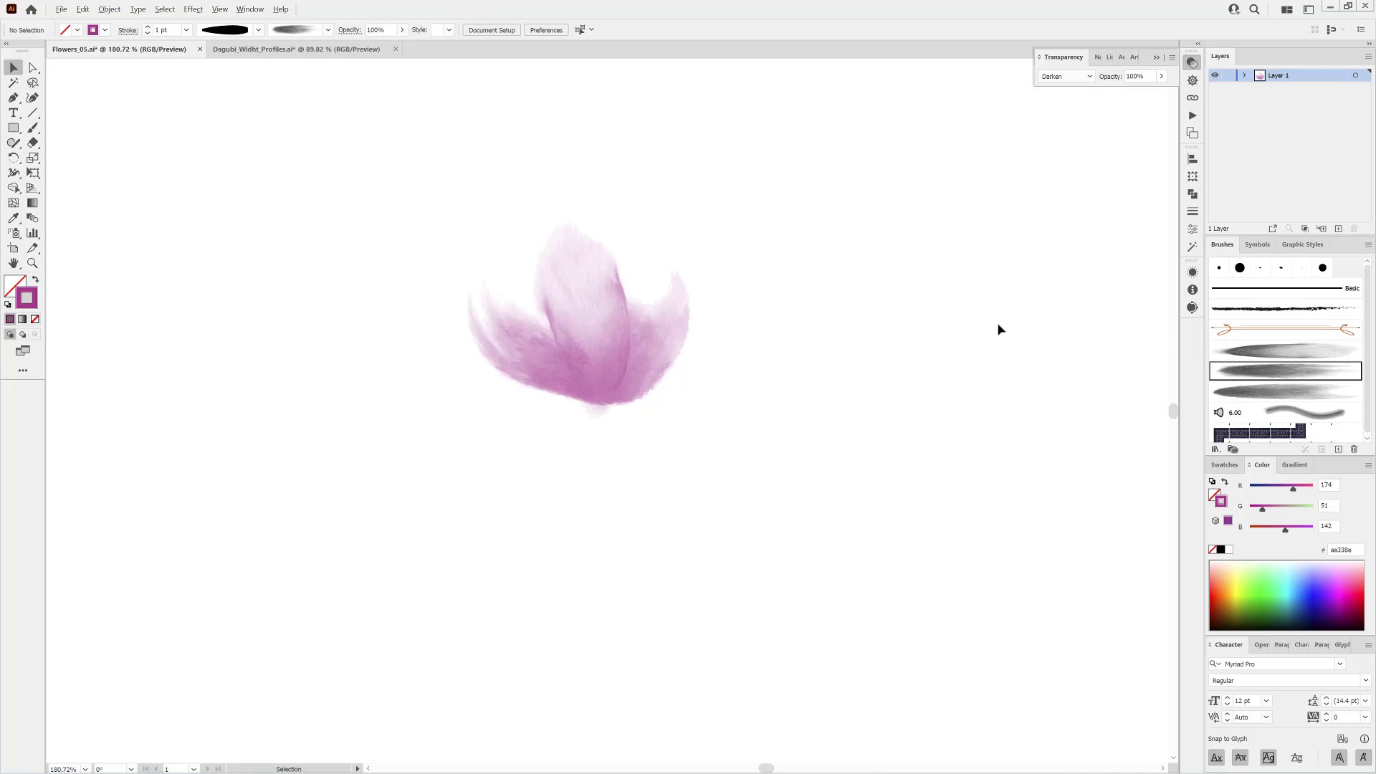
left_click(1286, 351)
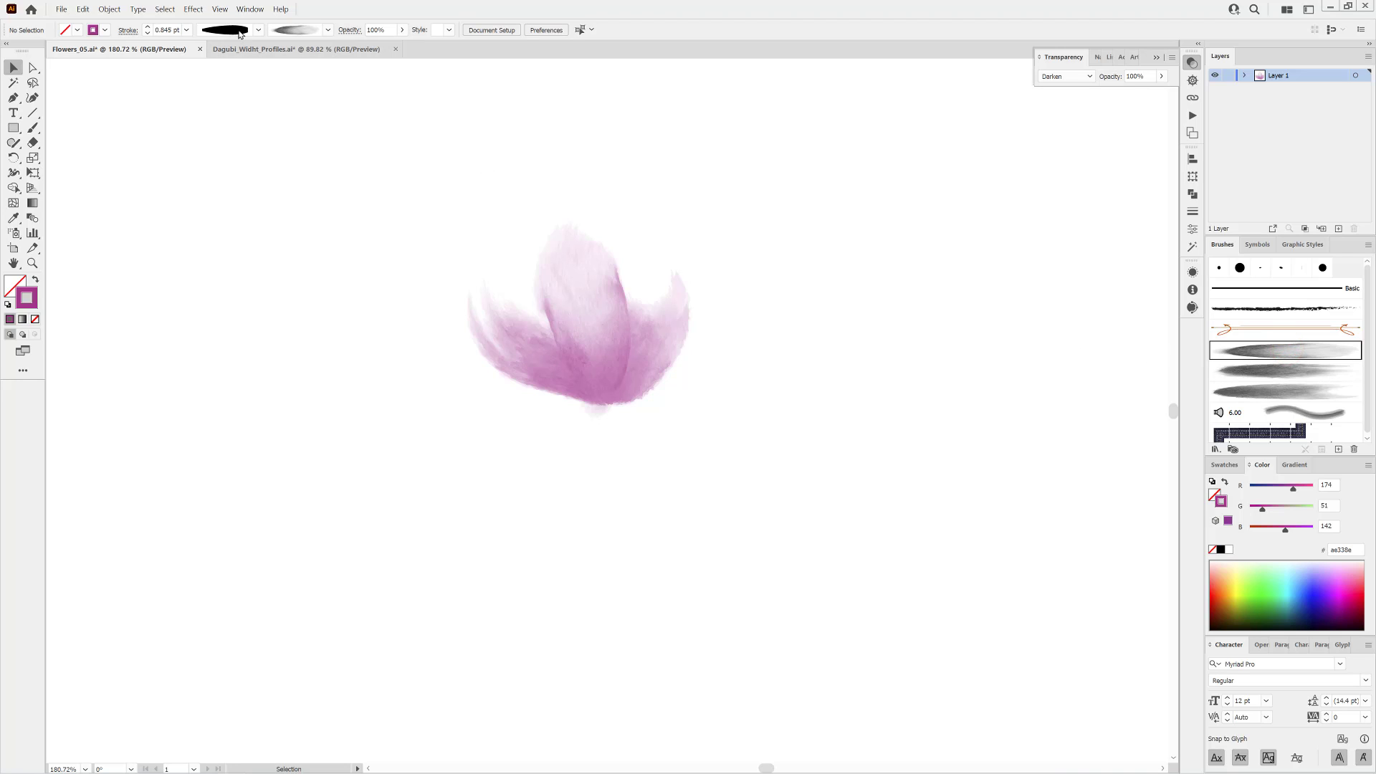
left_click(32, 127)
left_click_drag(907, 529, 953, 286)
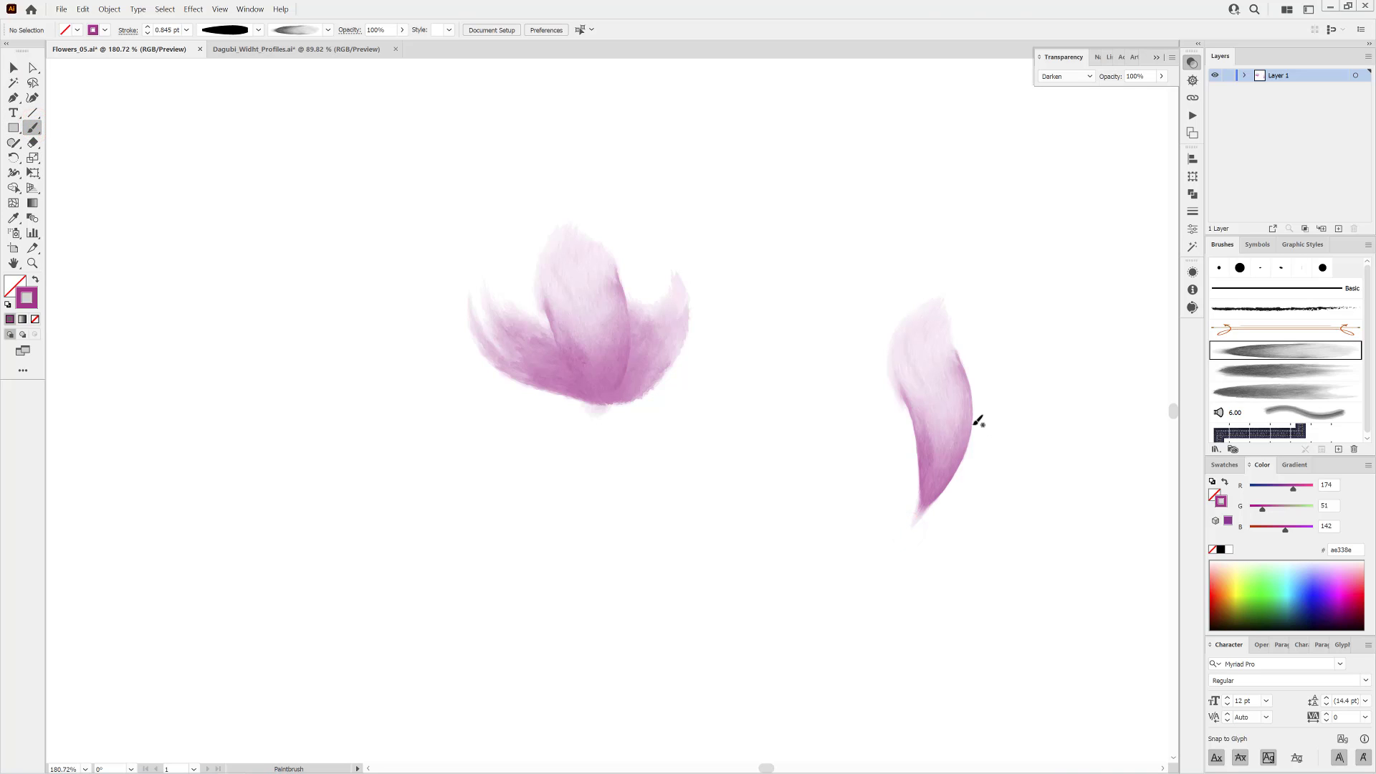
Try Dagubi Width Profile 10 as the stroke's width profile and switch to the second watercolor brush.
left_click(258, 29)
scroll(258, 86, "down", 2)
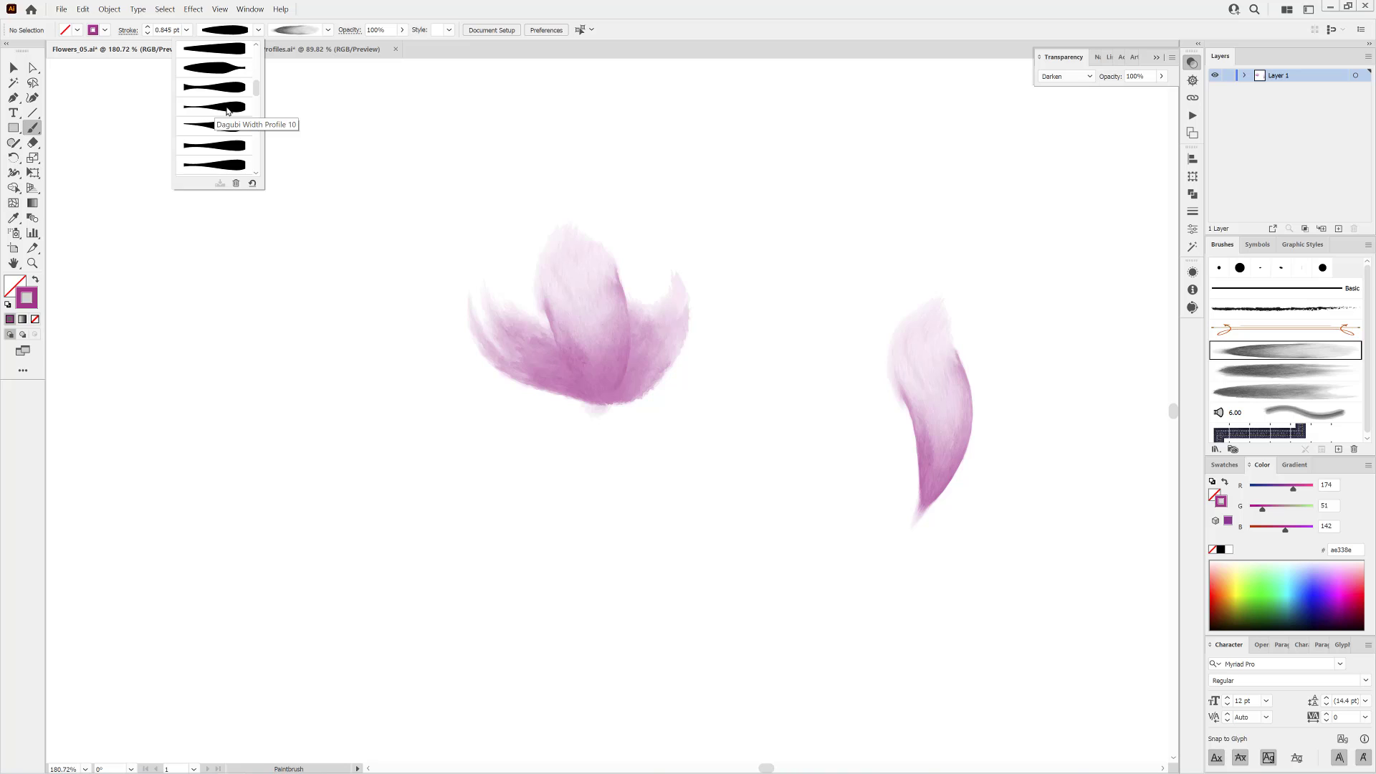
left_click(227, 107)
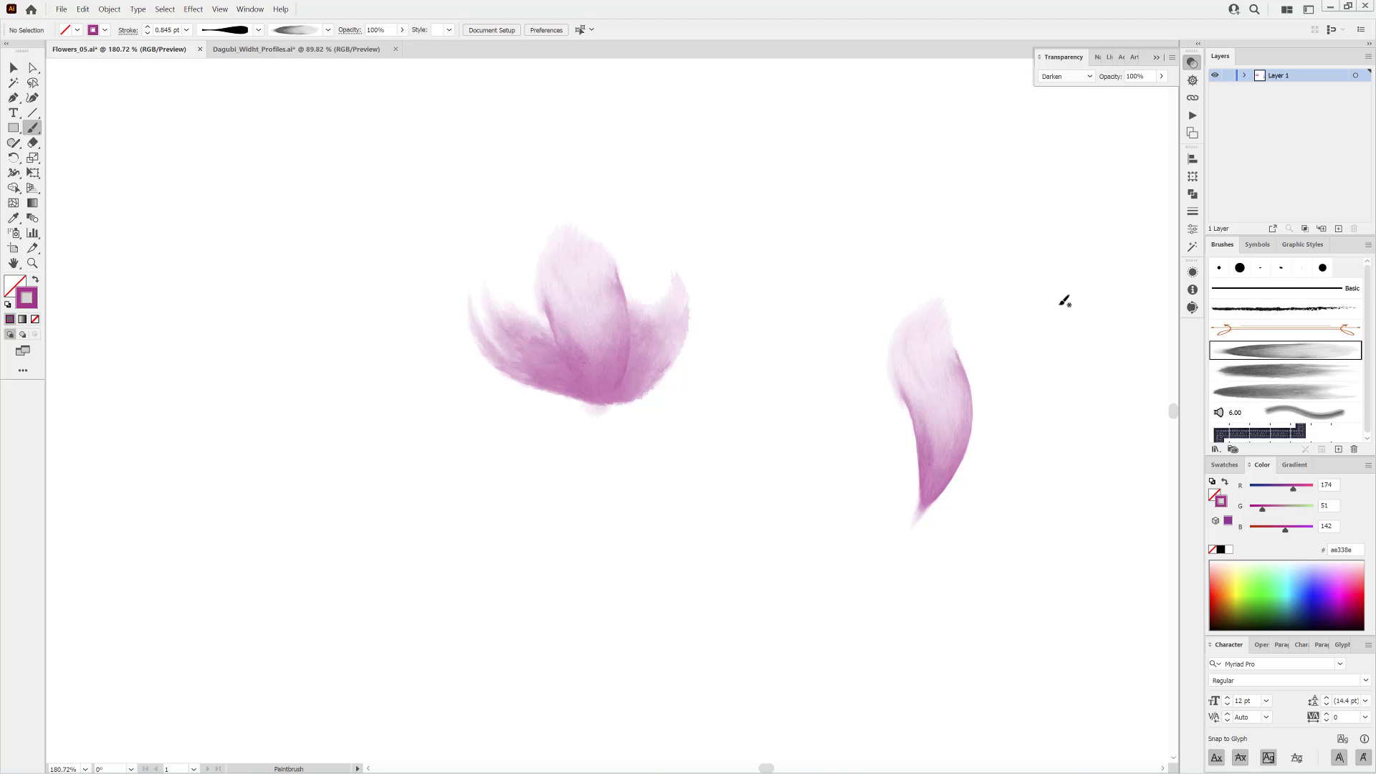
left_click(1280, 369)
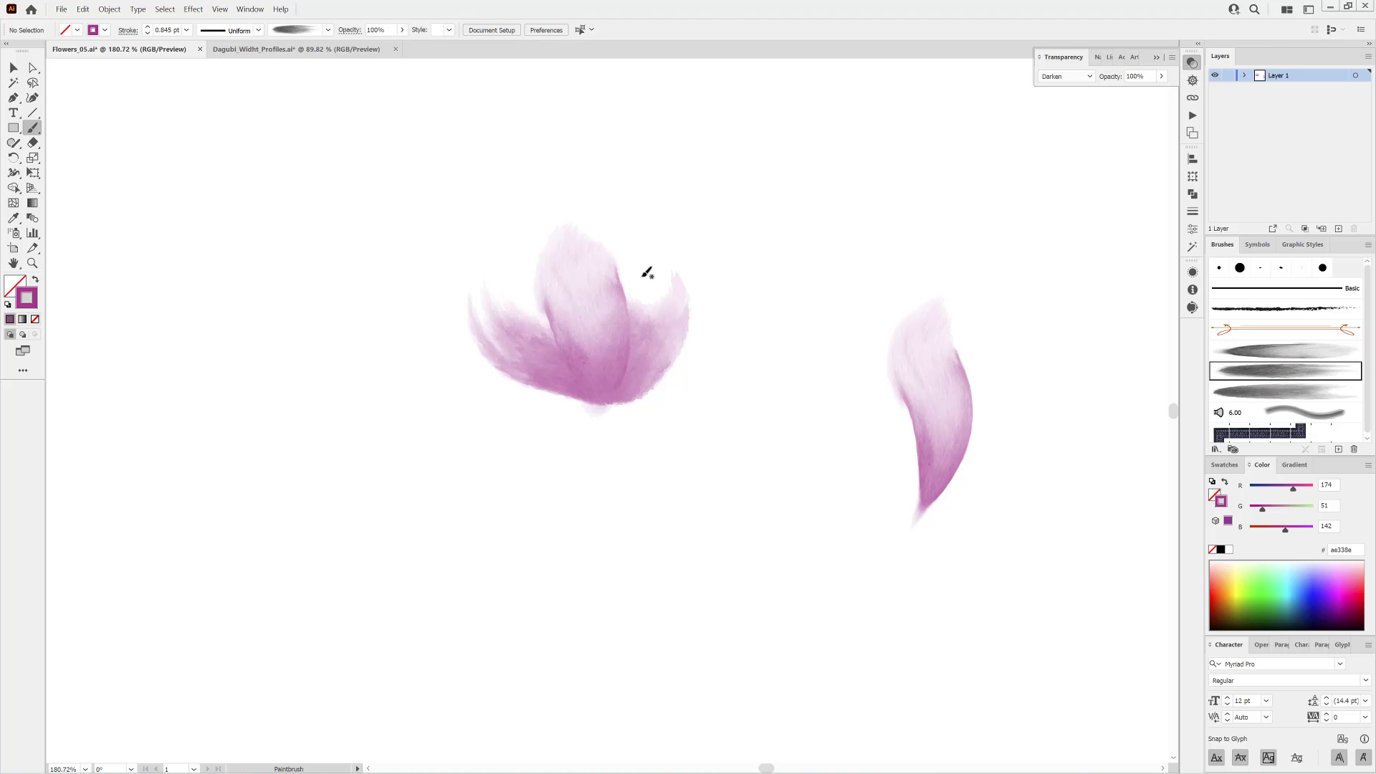
Paint an S-curved test petal beyond the first one, using the first watercolor brush and a width profile that narrows at both ends.
left_click(258, 33)
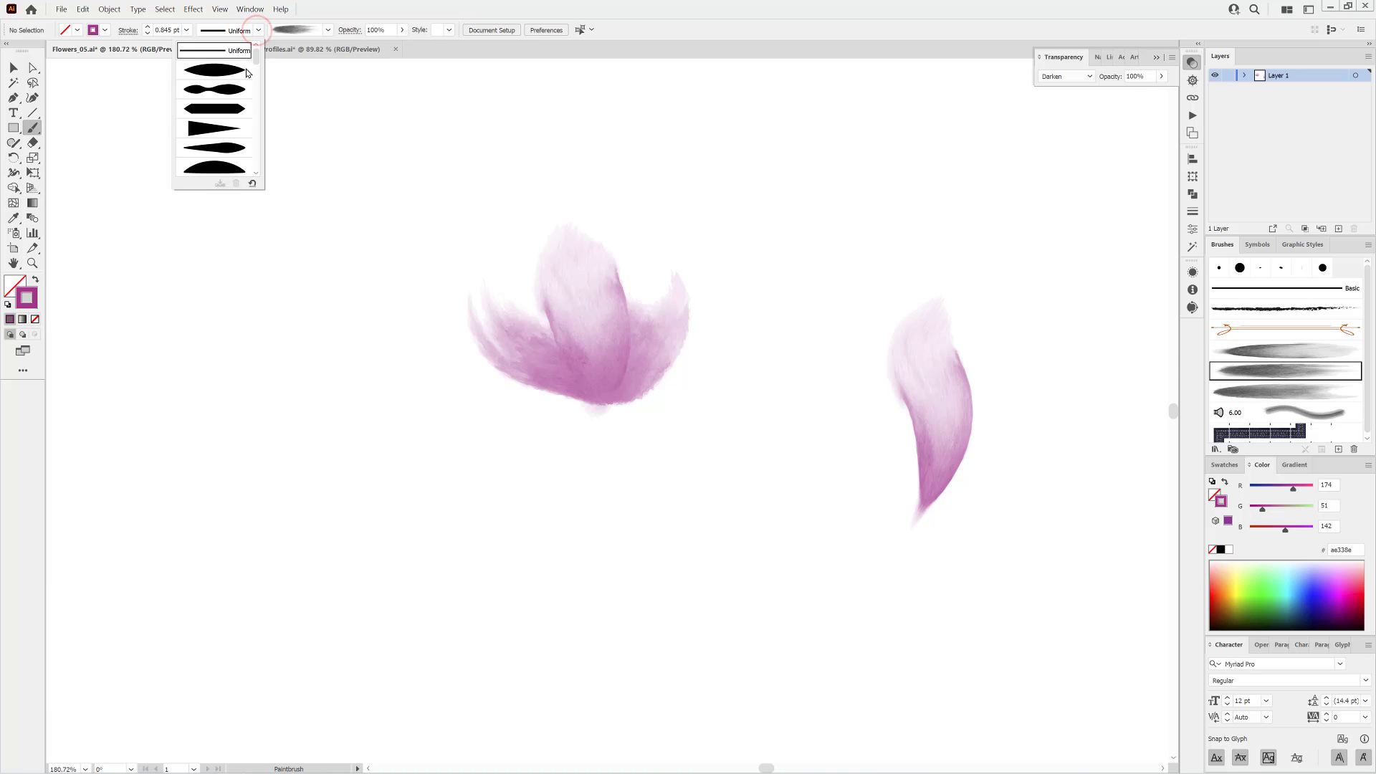
scroll(228, 137, "down", 1)
scroll(228, 136, "down", 2)
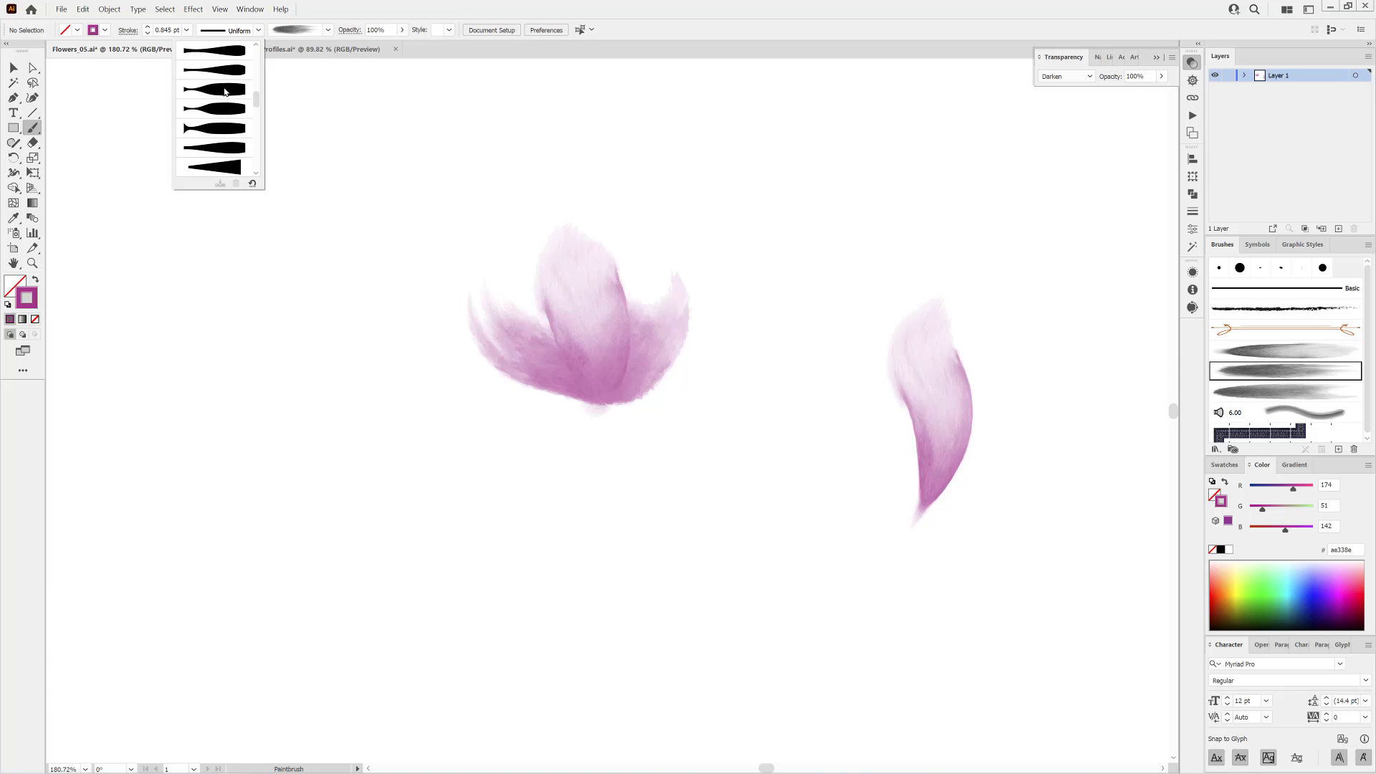
scroll(228, 126, "down", 2)
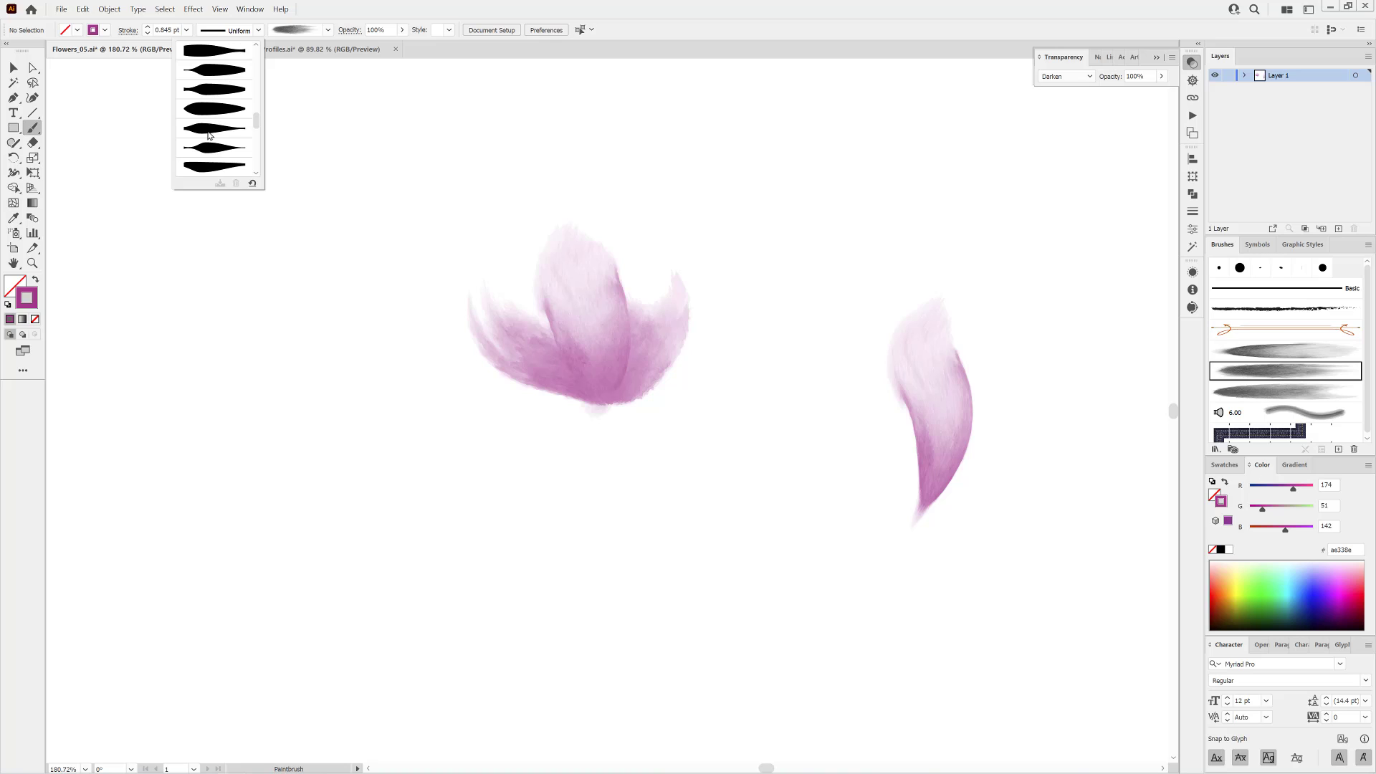
left_click(212, 130)
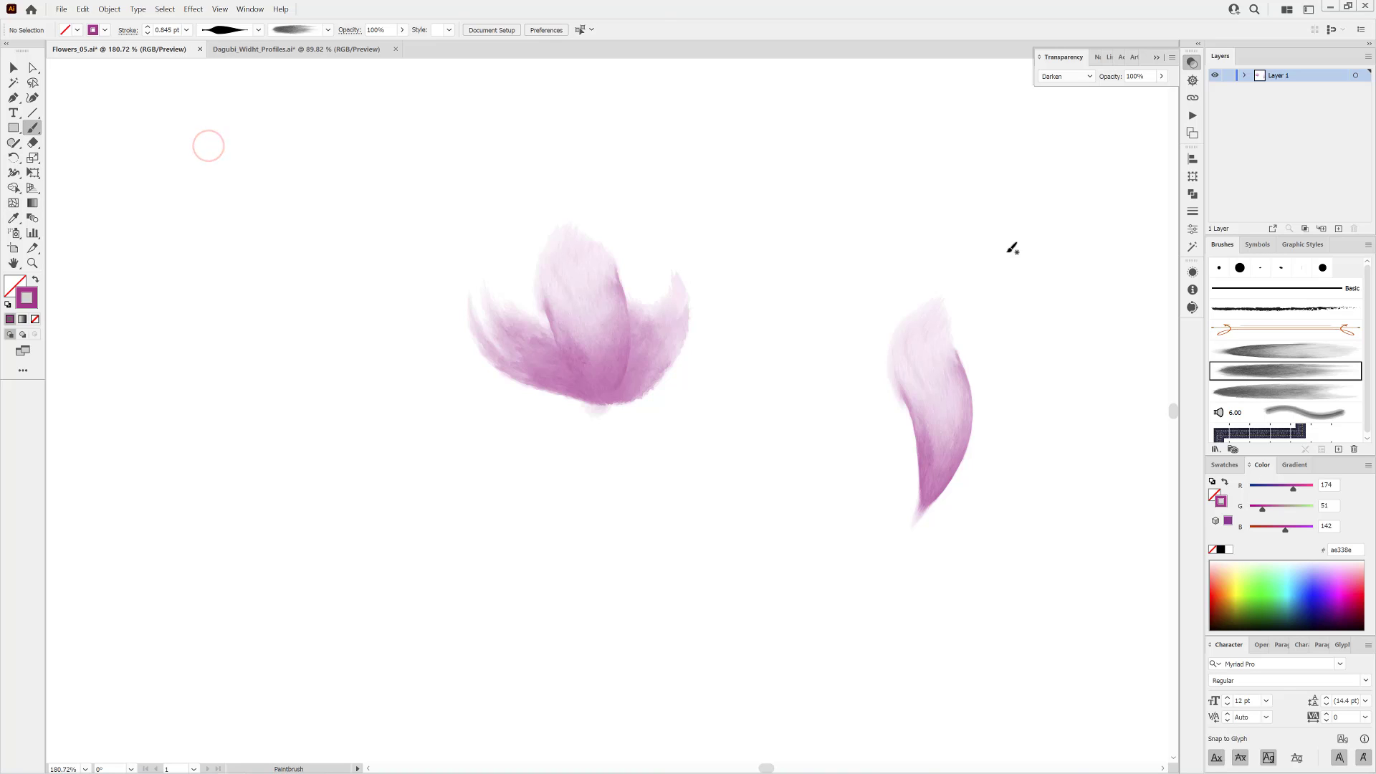
left_click(1278, 352)
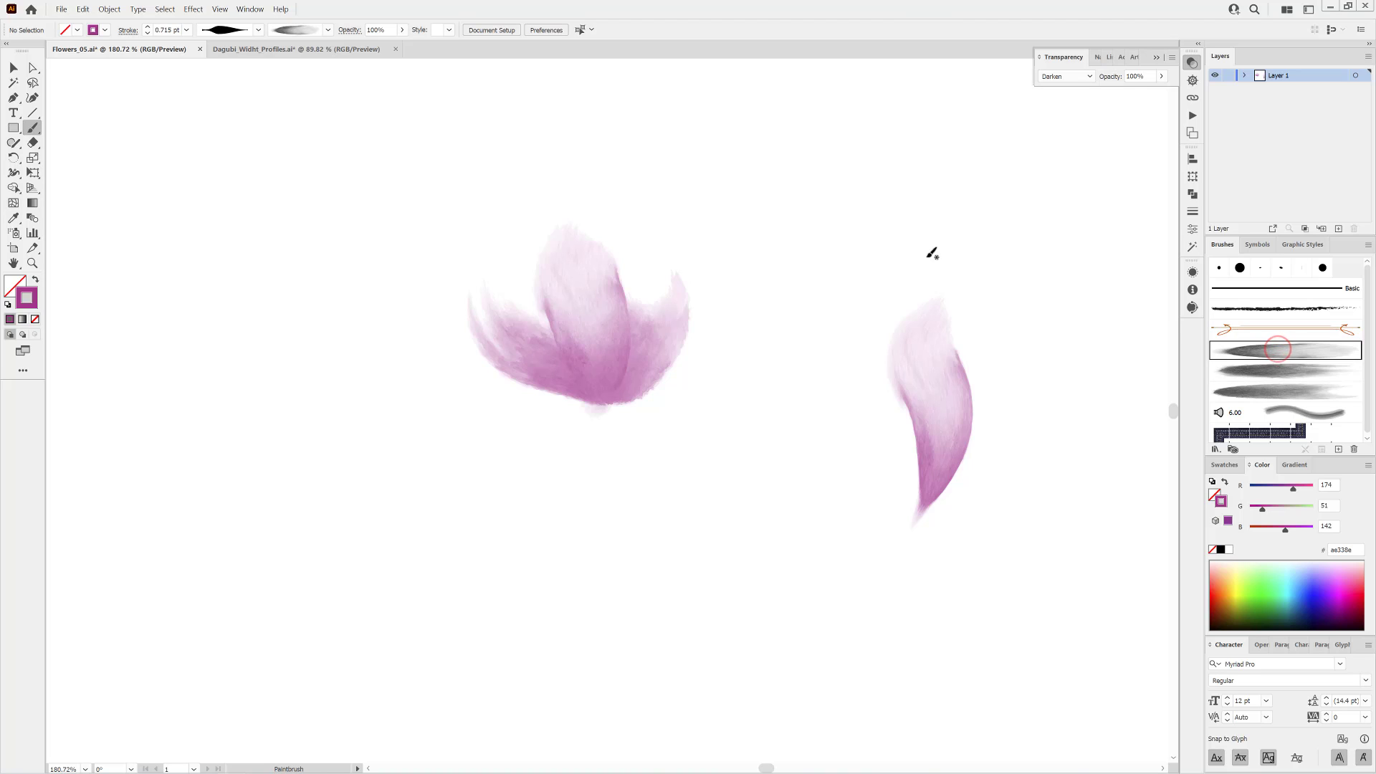
mouse_move(1071, 410)
left_mouse_down()
mouse_move(1076, 360)
mouse_move(1029, 278)
mouse_move(1034, 216)
mouse_move(1071, 221)
left_mouse_up()
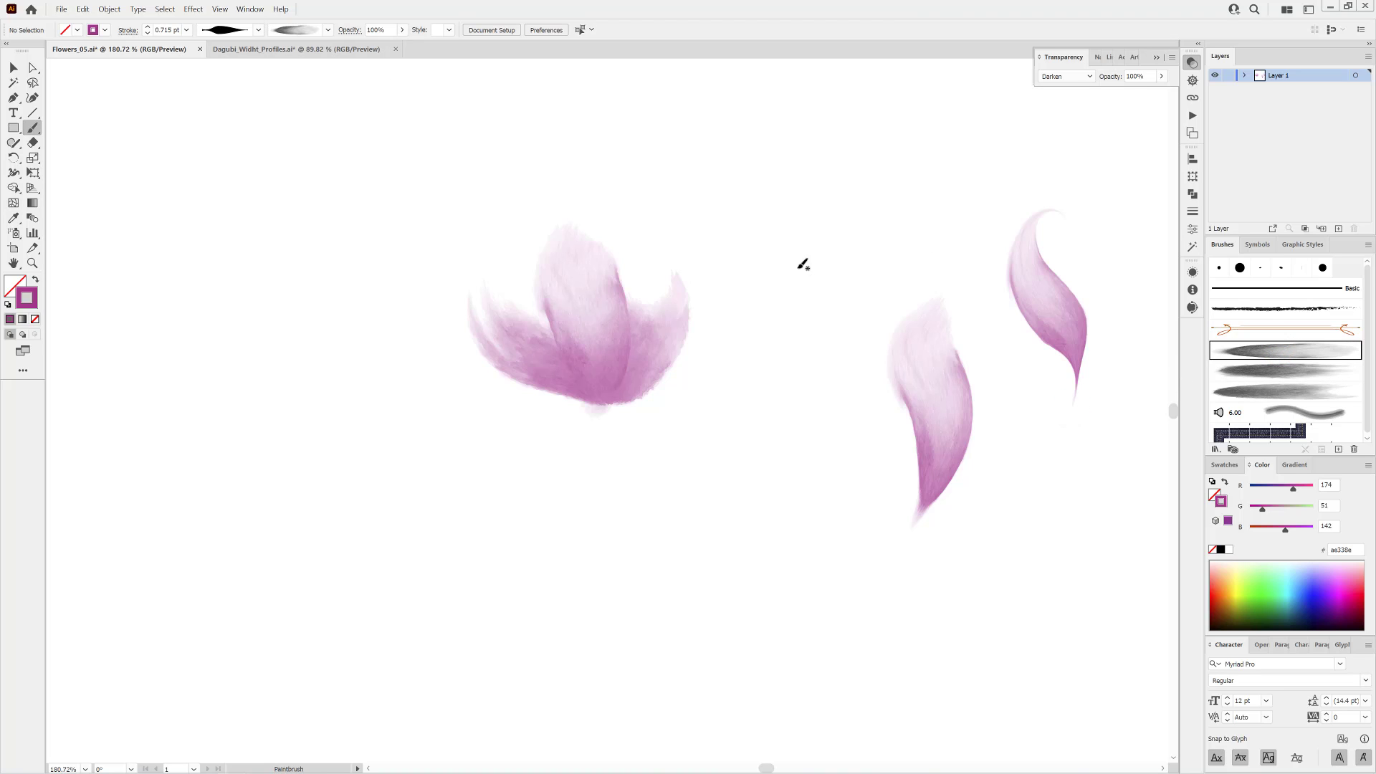
Paint a third test petal with the third watercolor brush, and delete all three test petals.
left_click(1252, 391)
mouse_move(817, 563)
left_mouse_down()
mouse_move(788, 407)
mouse_move(808, 366)
mouse_move(800, 332)
left_mouse_up()
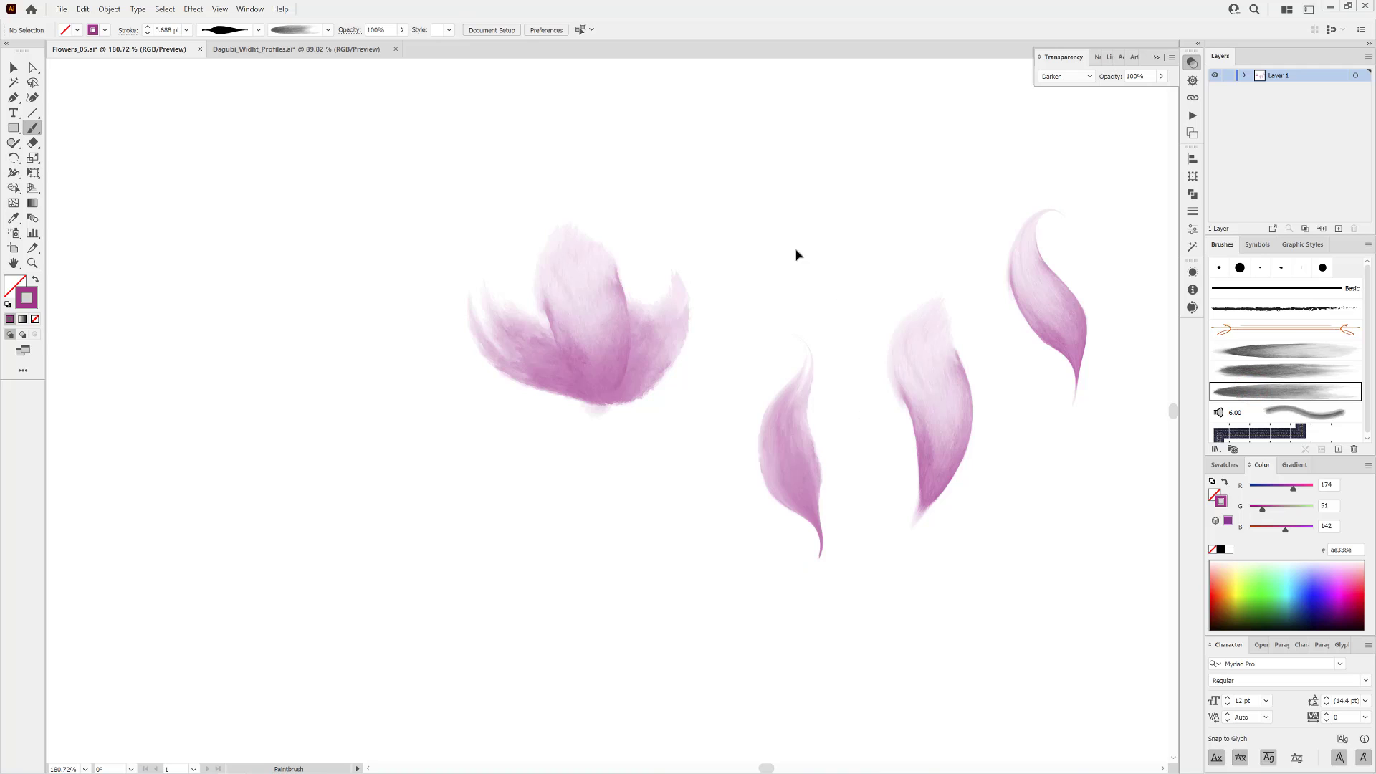
mouse_move(757, 156)
left_mouse_down()
mouse_move(789, 301)
mouse_move(1069, 562)
mouse_move(1094, 569)
left_mouse_up()
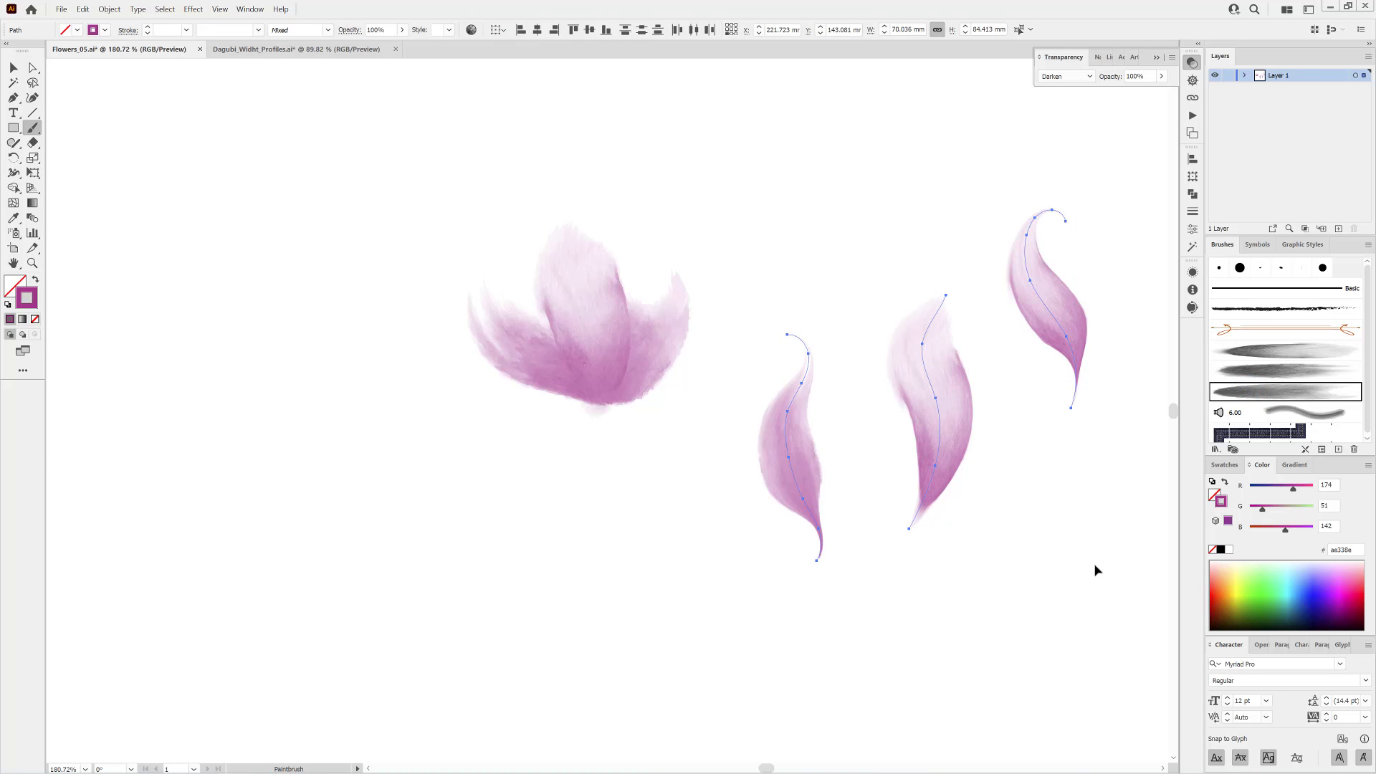
key("Delete")
Open the Dagubi_Stamps_Washes brush library, place it beside the flower and enlarge it to browse its brushes.
left_click(1215, 449)
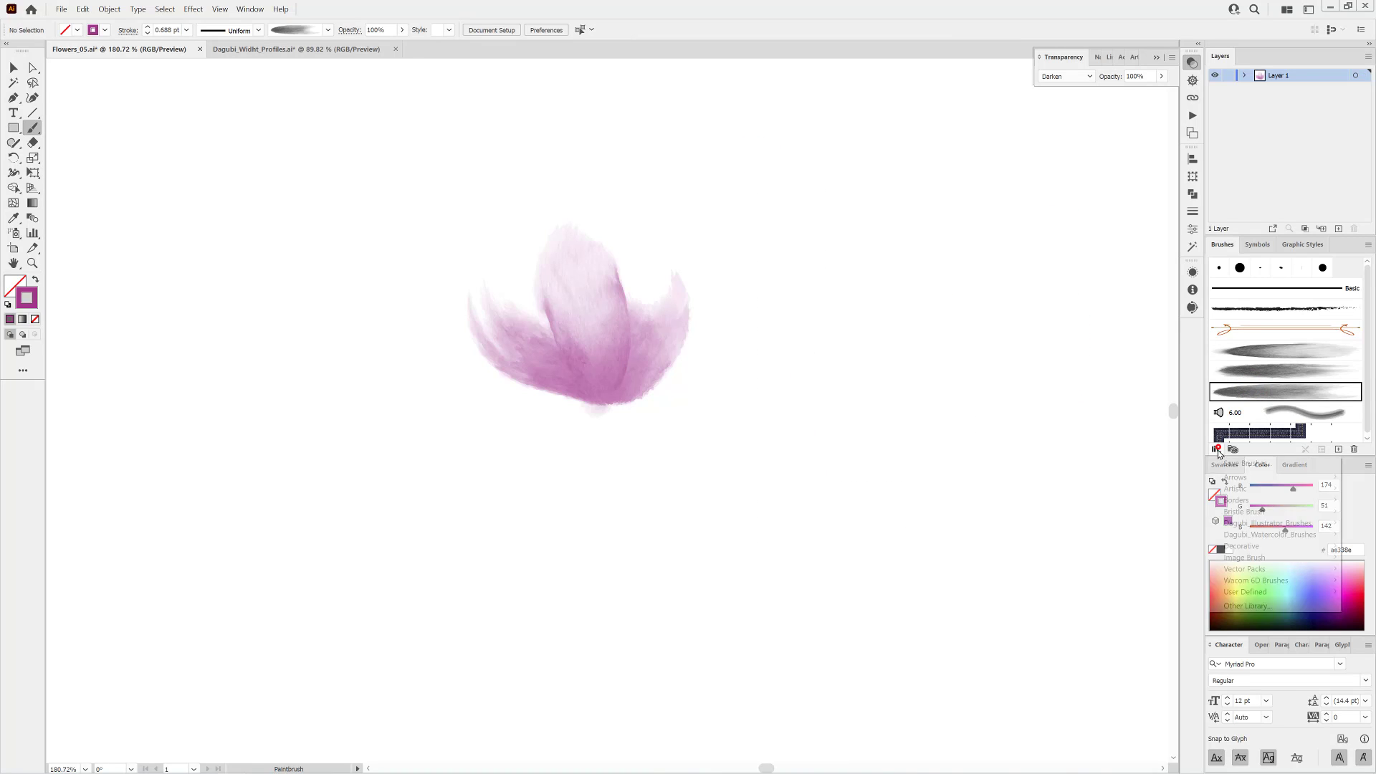
mouse_move(1227, 538)
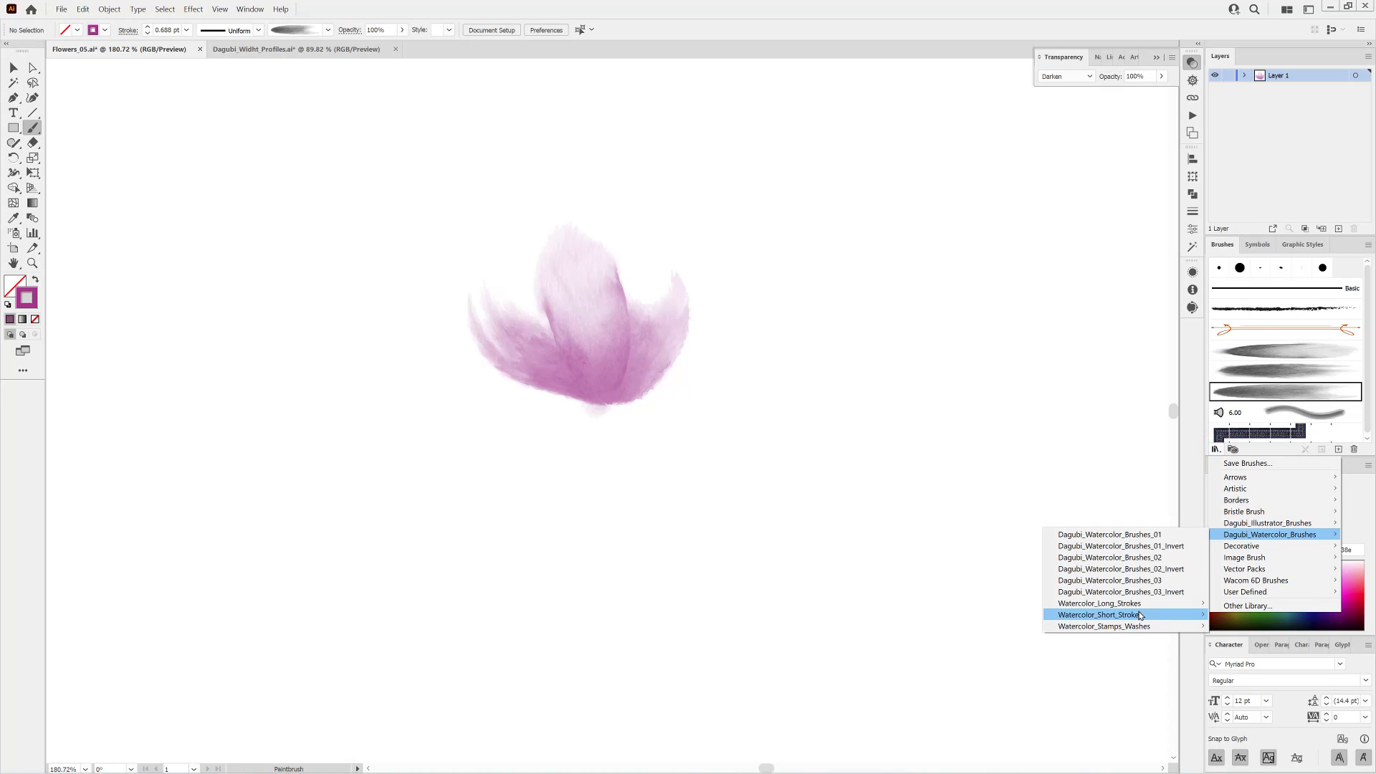
mouse_move(1175, 625)
left_click(1233, 640)
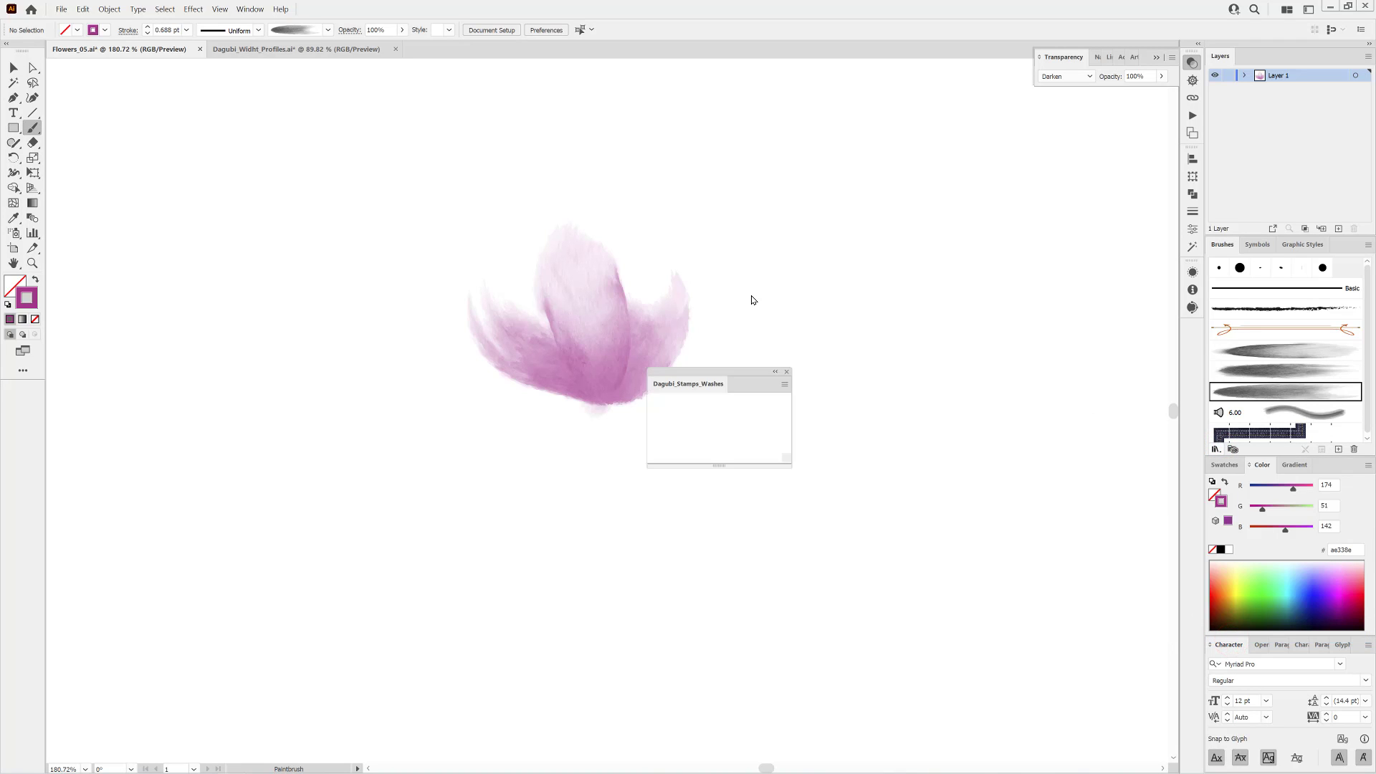
left_click_drag(715, 369, 933, 241)
left_click_drag(983, 194, 1088, 162)
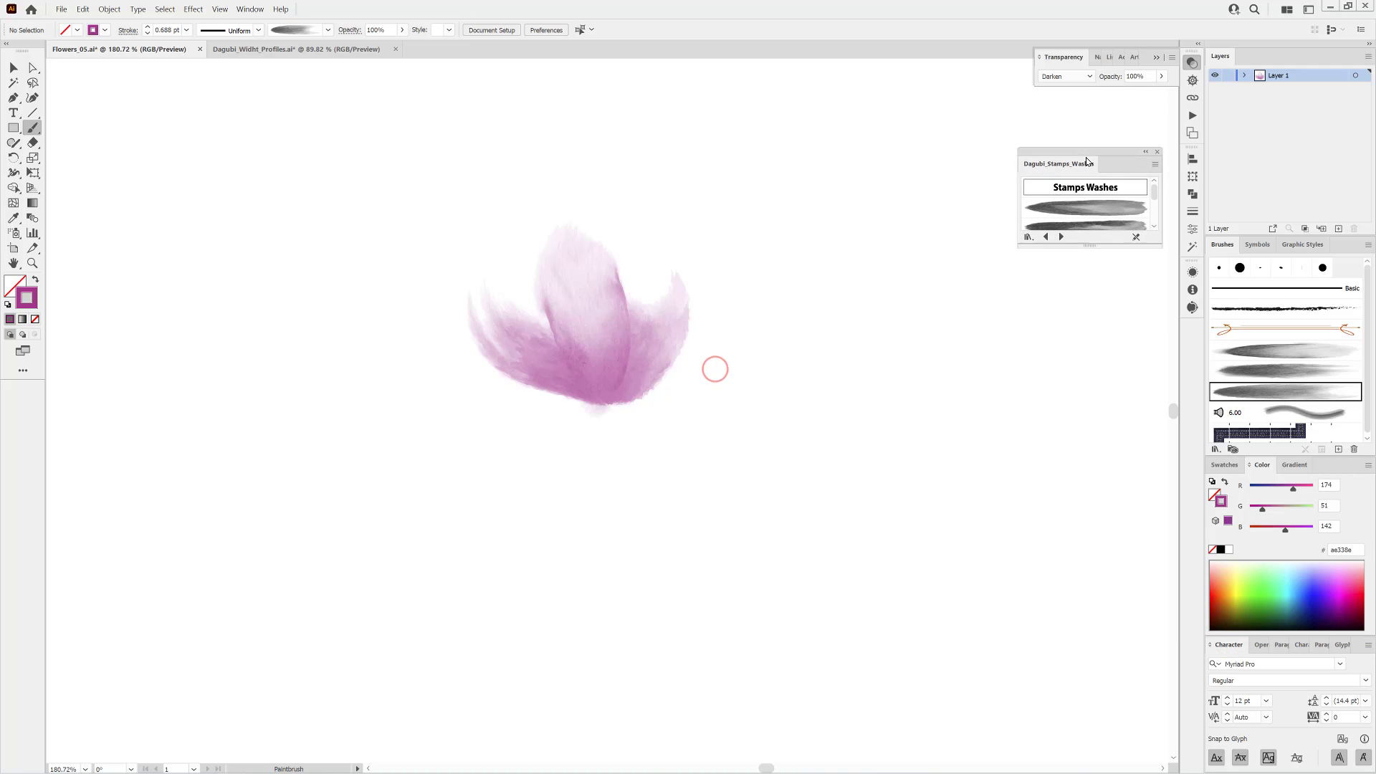
left_click_drag(1090, 259, 1088, 593)
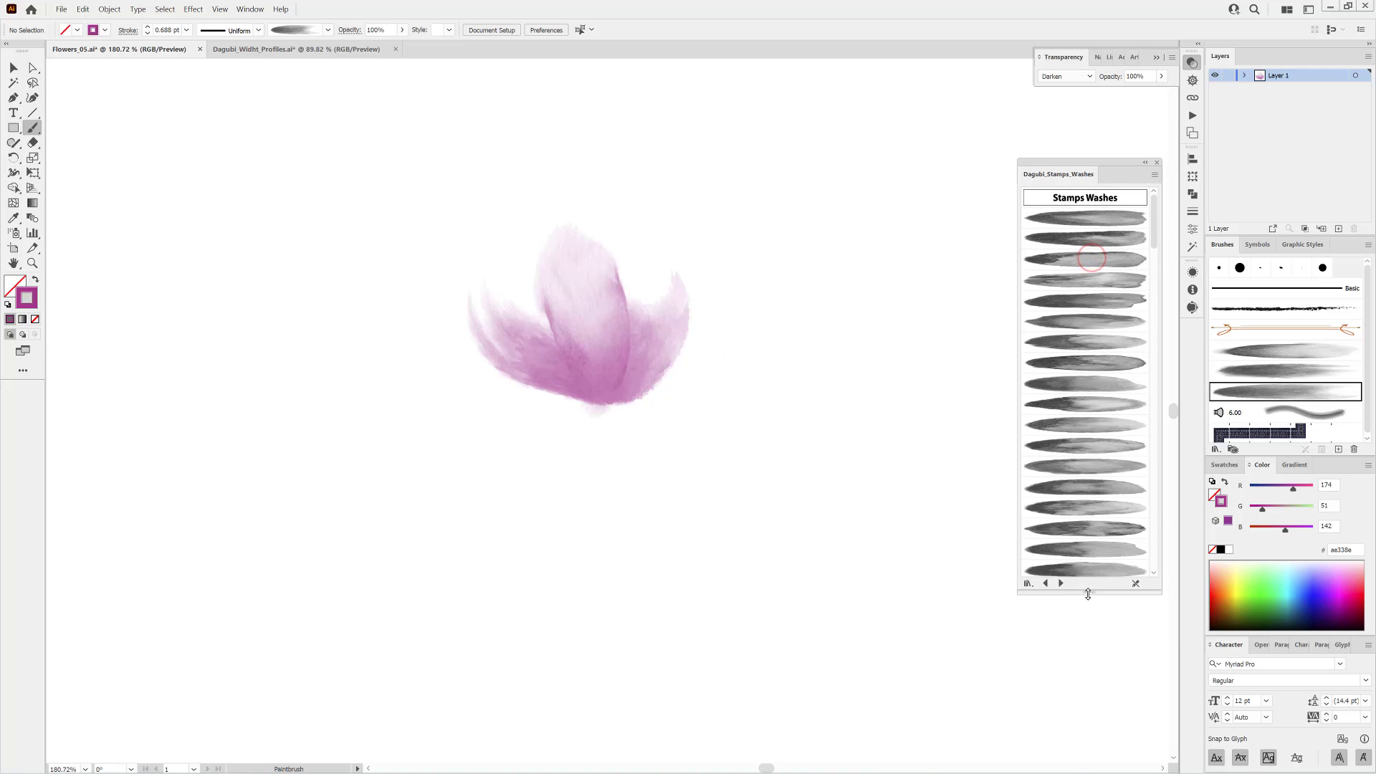
scroll(1053, 322, "down", 10)
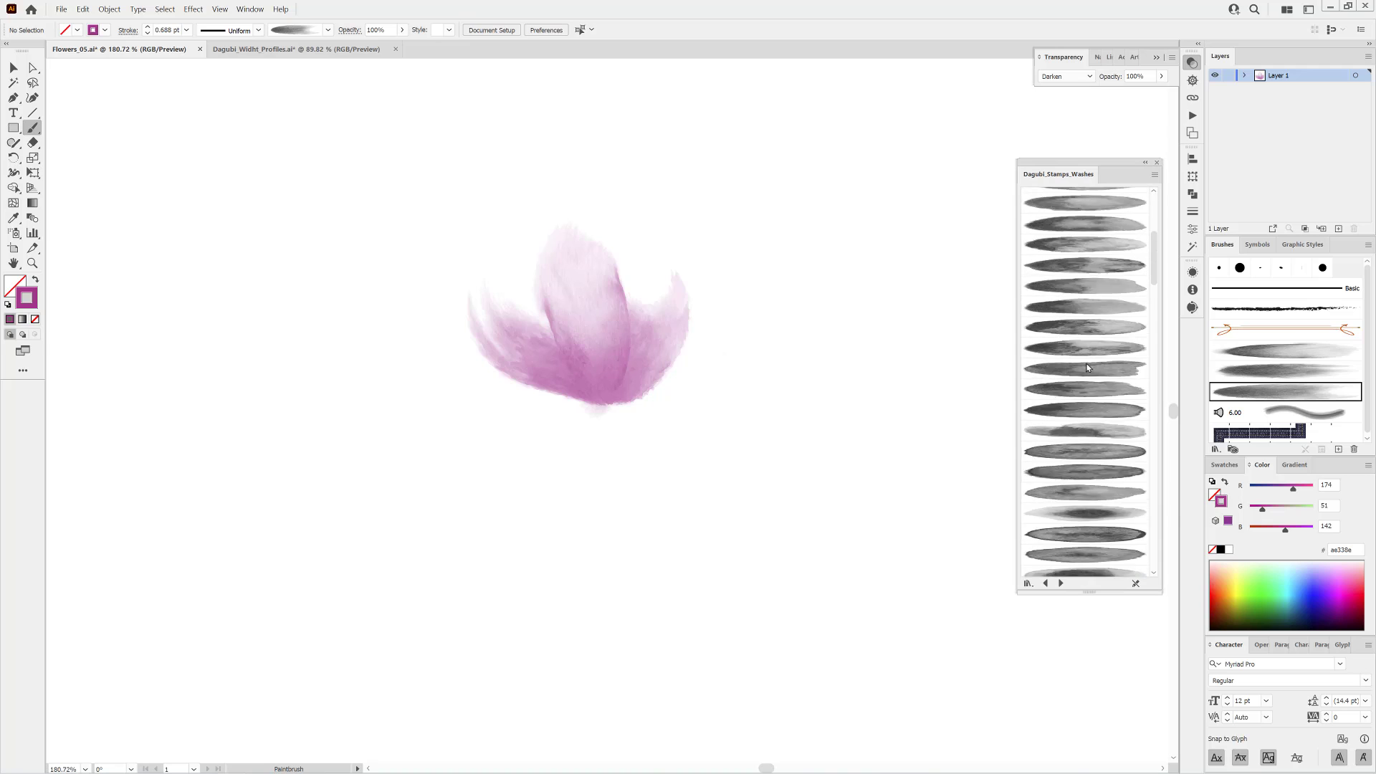
Choose a broad custom width profile with rounded ends for the next stroke.
left_click(259, 31)
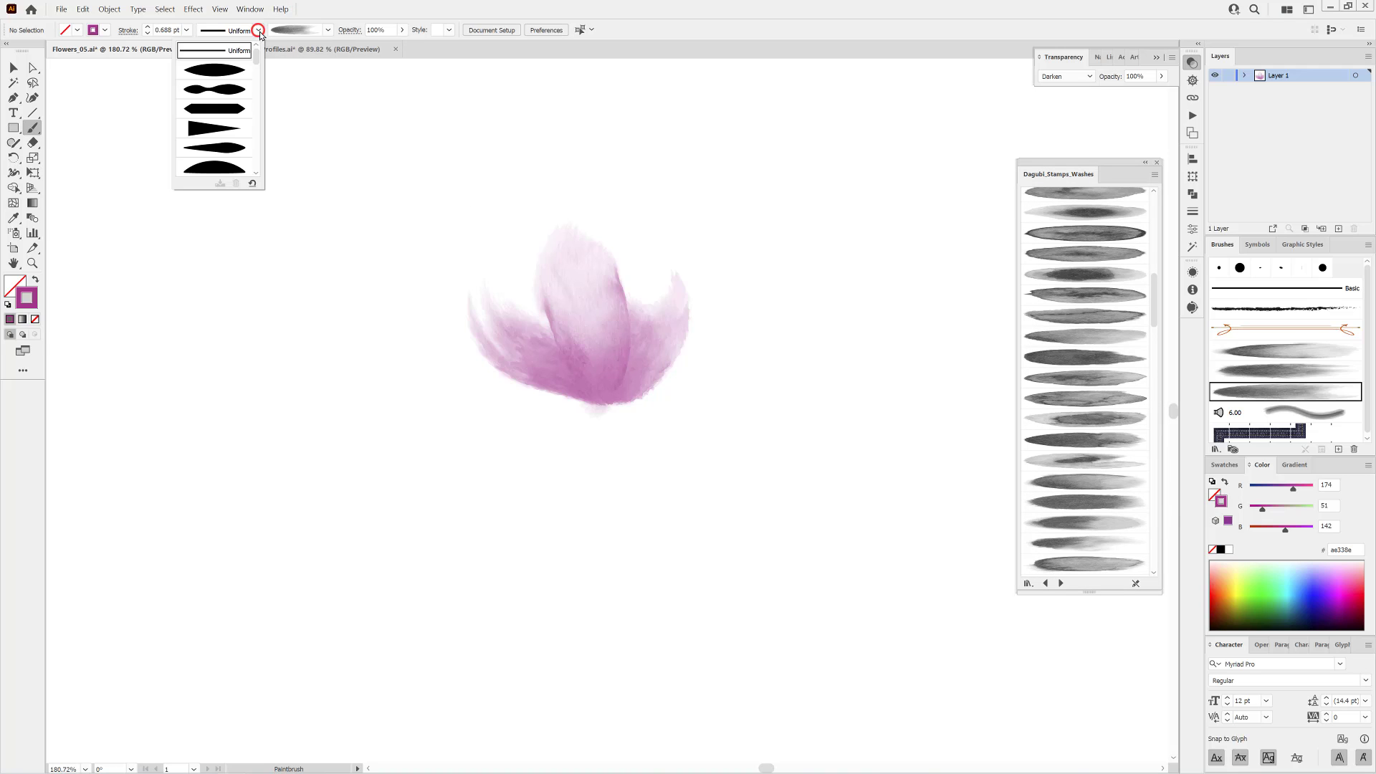
scroll(256, 72, "down", 2)
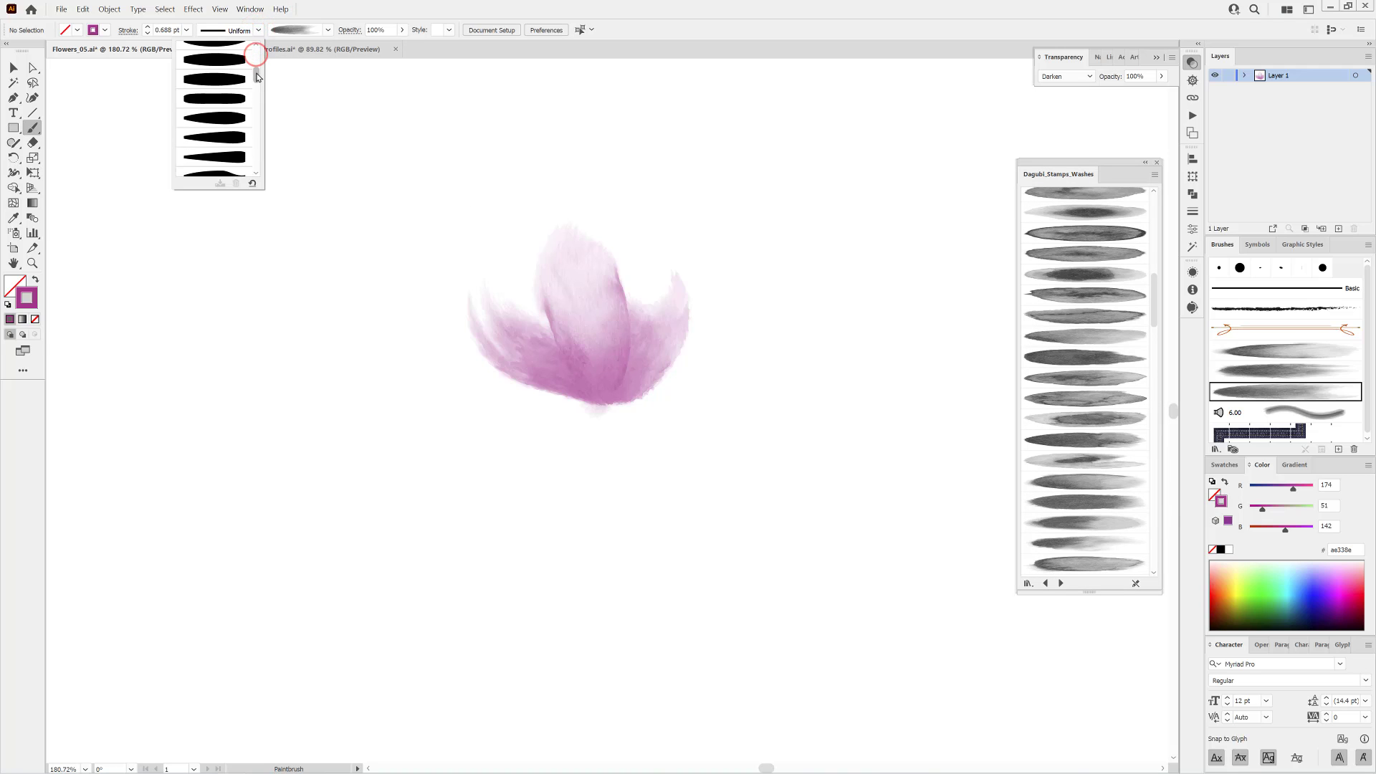
left_click(219, 119)
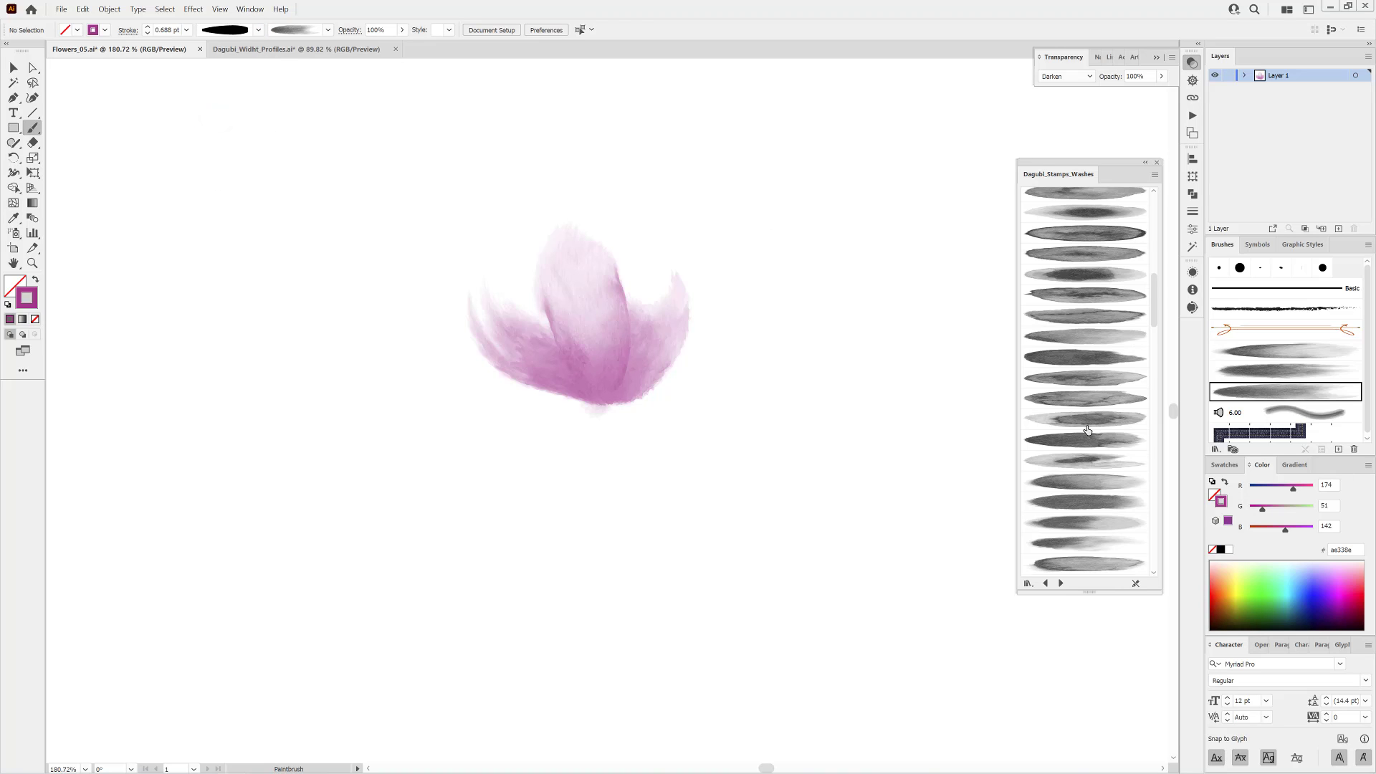
Pick a wash brush that fades toward one end from Dagubi_Stamps_Washes and set the stroke weight to 0.5 pt.
scroll(1087, 430, "down", 4)
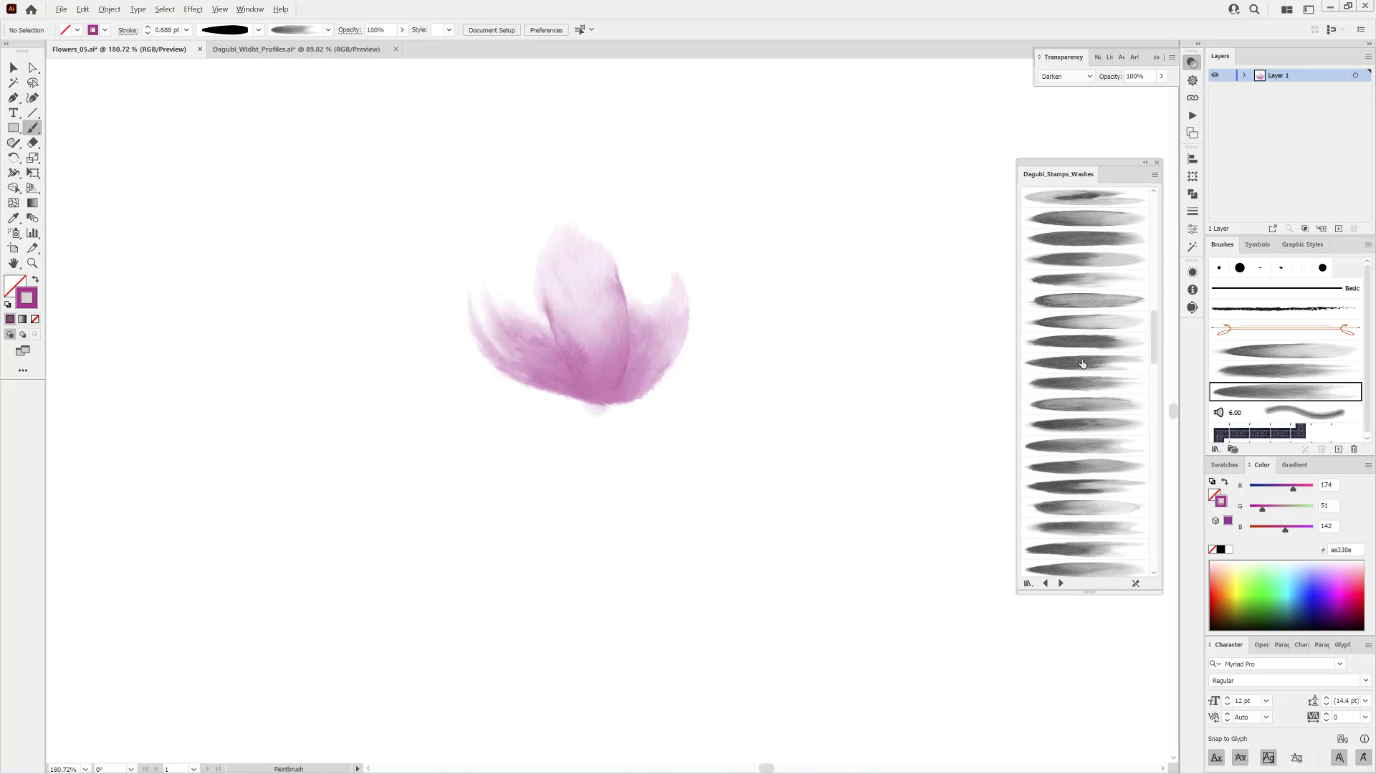
left_click(1073, 363)
left_click(187, 30)
left_click(206, 55)
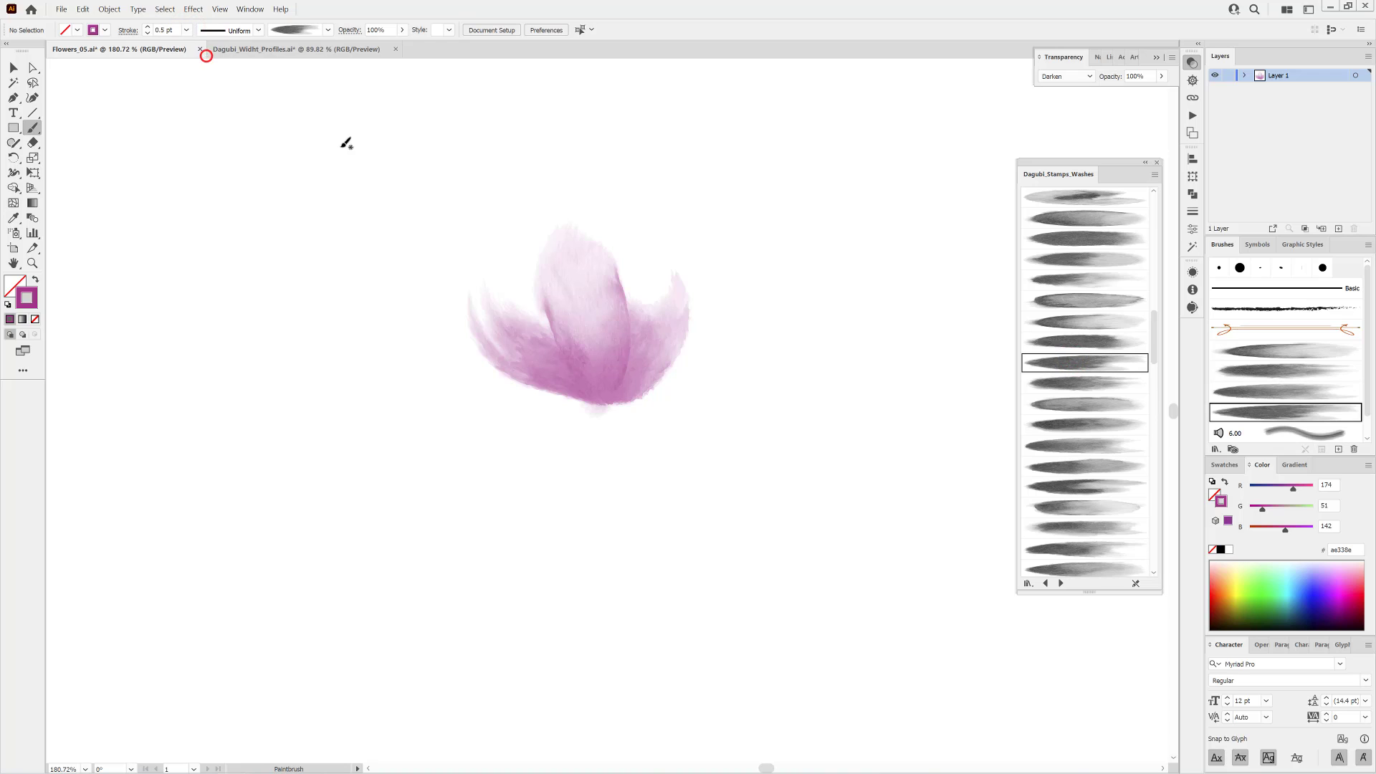
Choose a broad, slightly tapered width profile and paint a petal about 34 mm wide sweeping from the flower's base to the lower left.
left_click(256, 31)
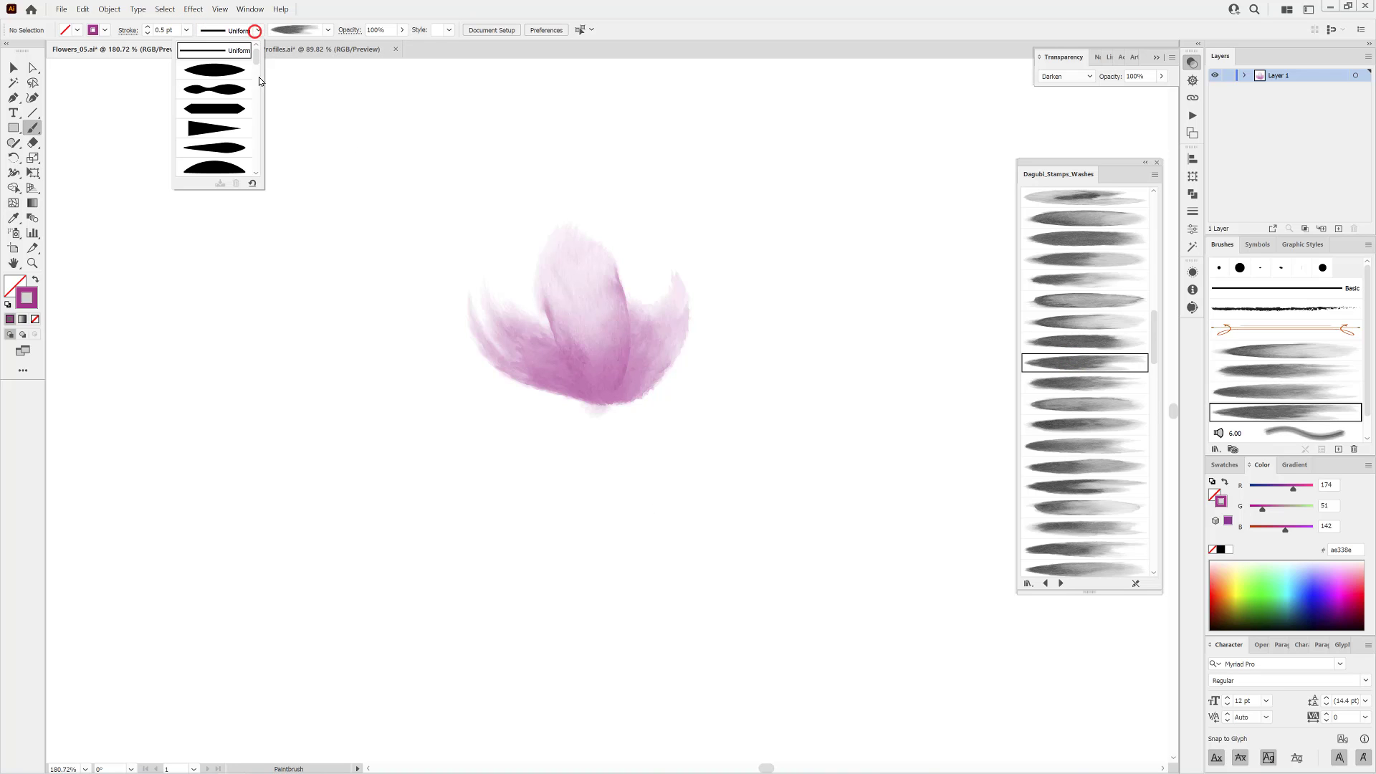
left_click(257, 54)
left_click_drag(256, 70, 257, 82)
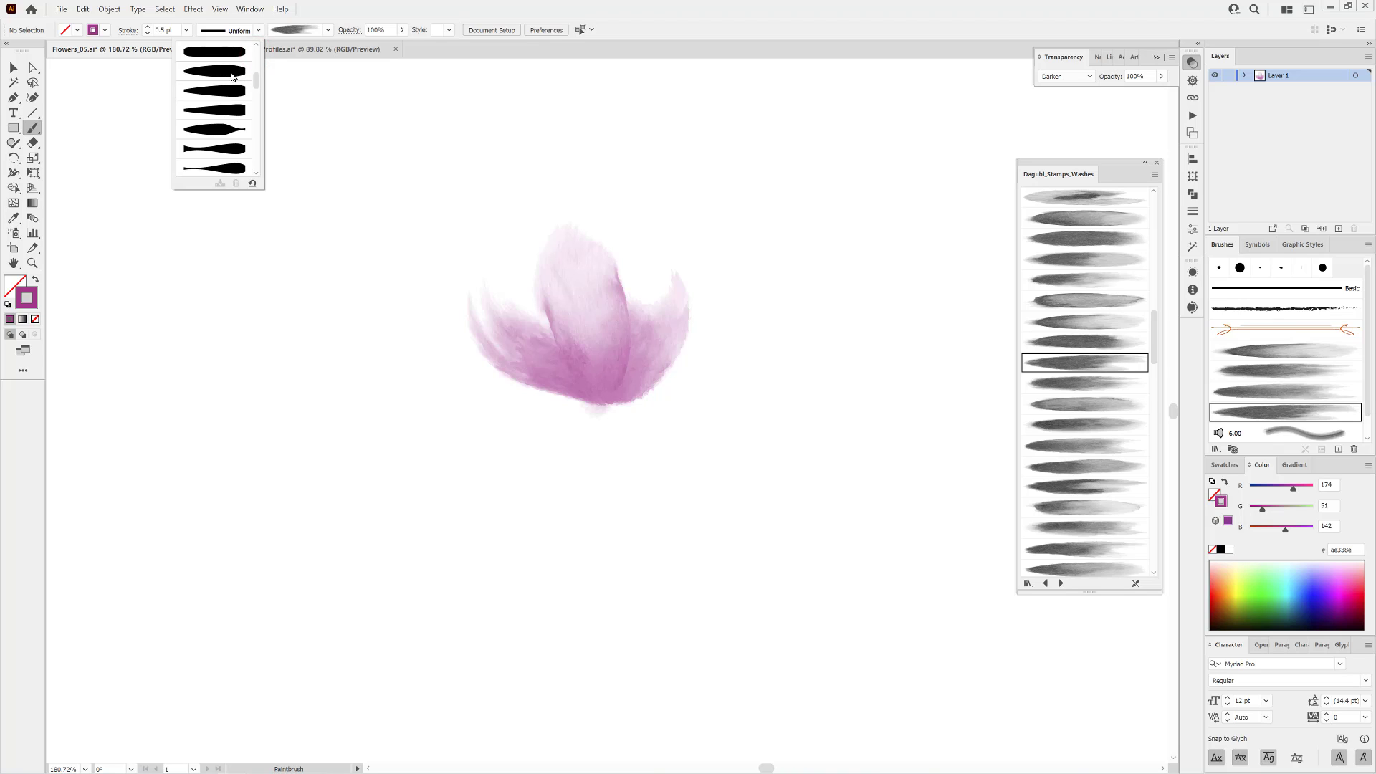
left_click(231, 77)
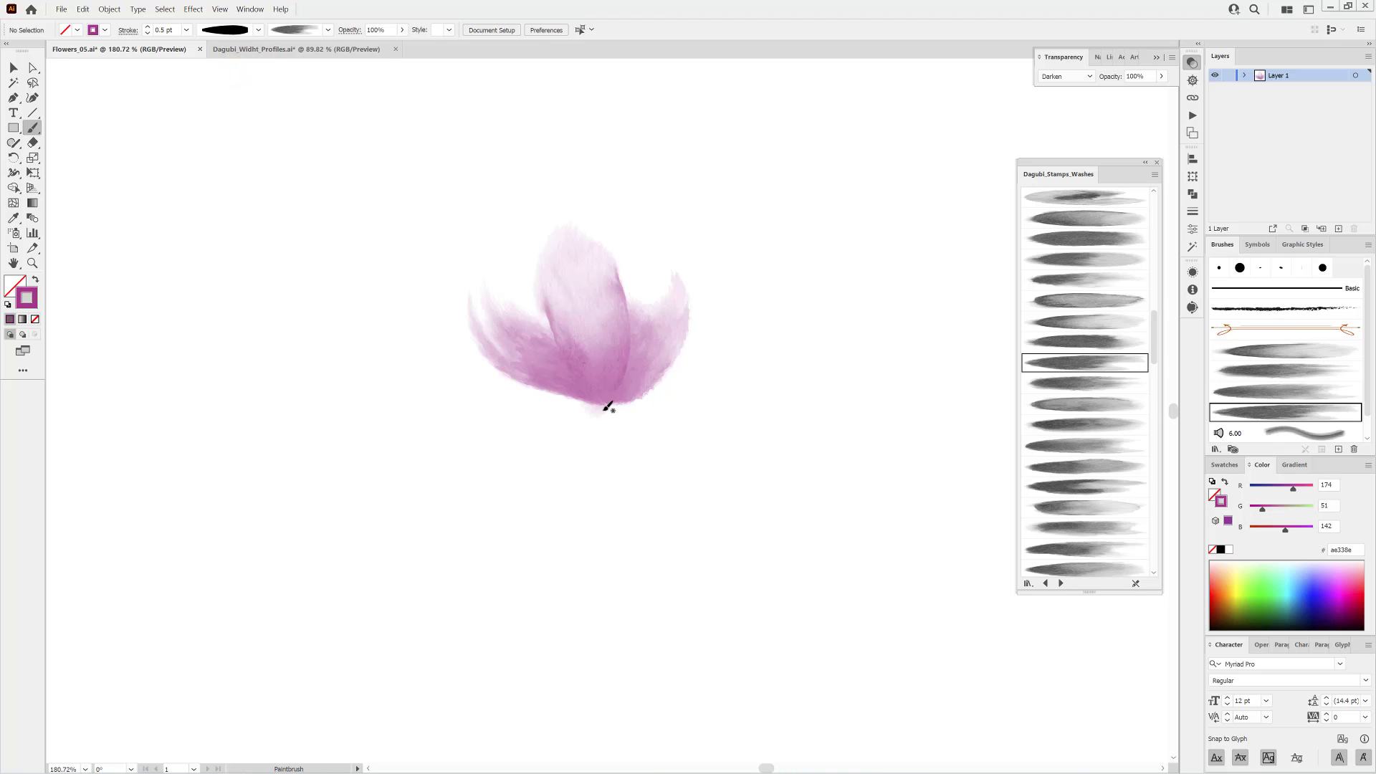
mouse_move(608, 406)
left_mouse_down()
mouse_move(492, 392)
mouse_move(461, 352)
left_mouse_up()
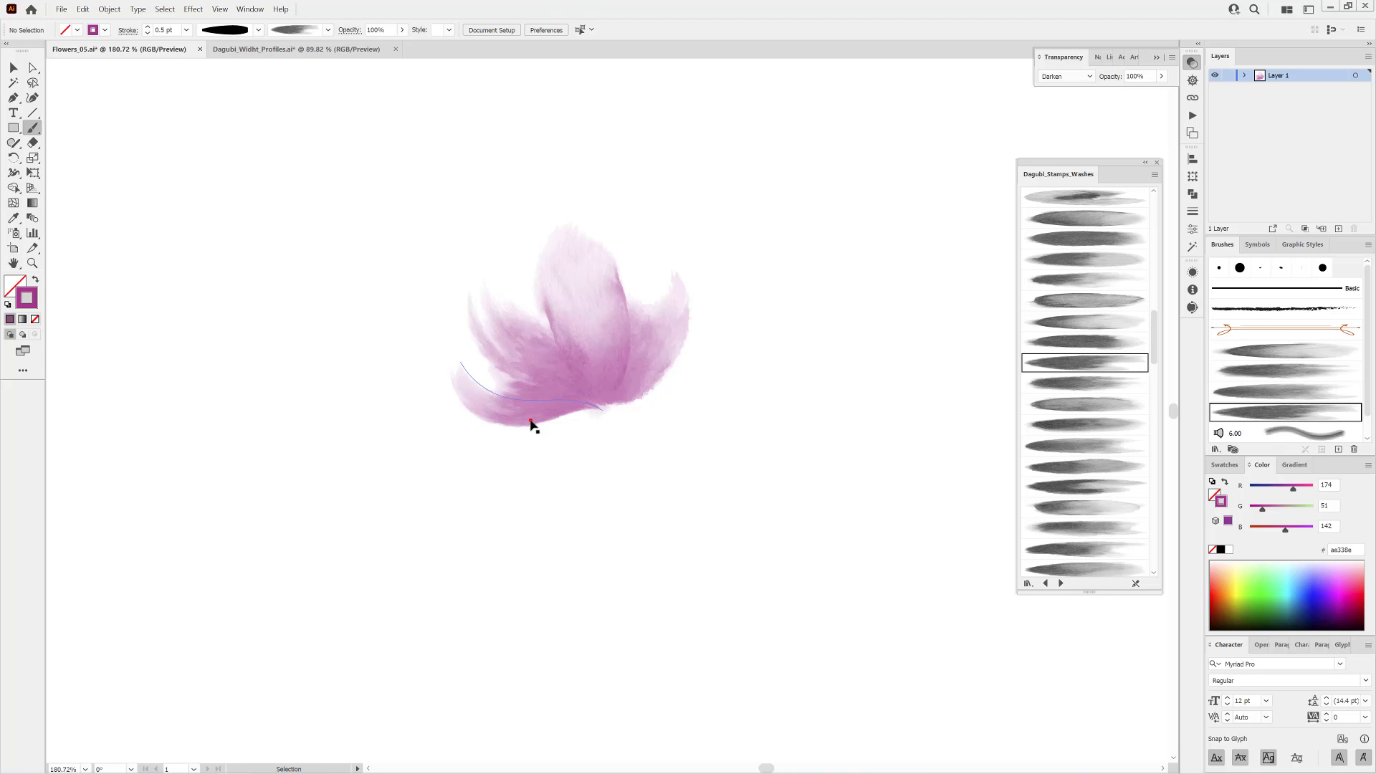
Set the new lower-left petal's stroke weight to 0.4 pt and deselect it.
left_click(531, 421, "ctrl")
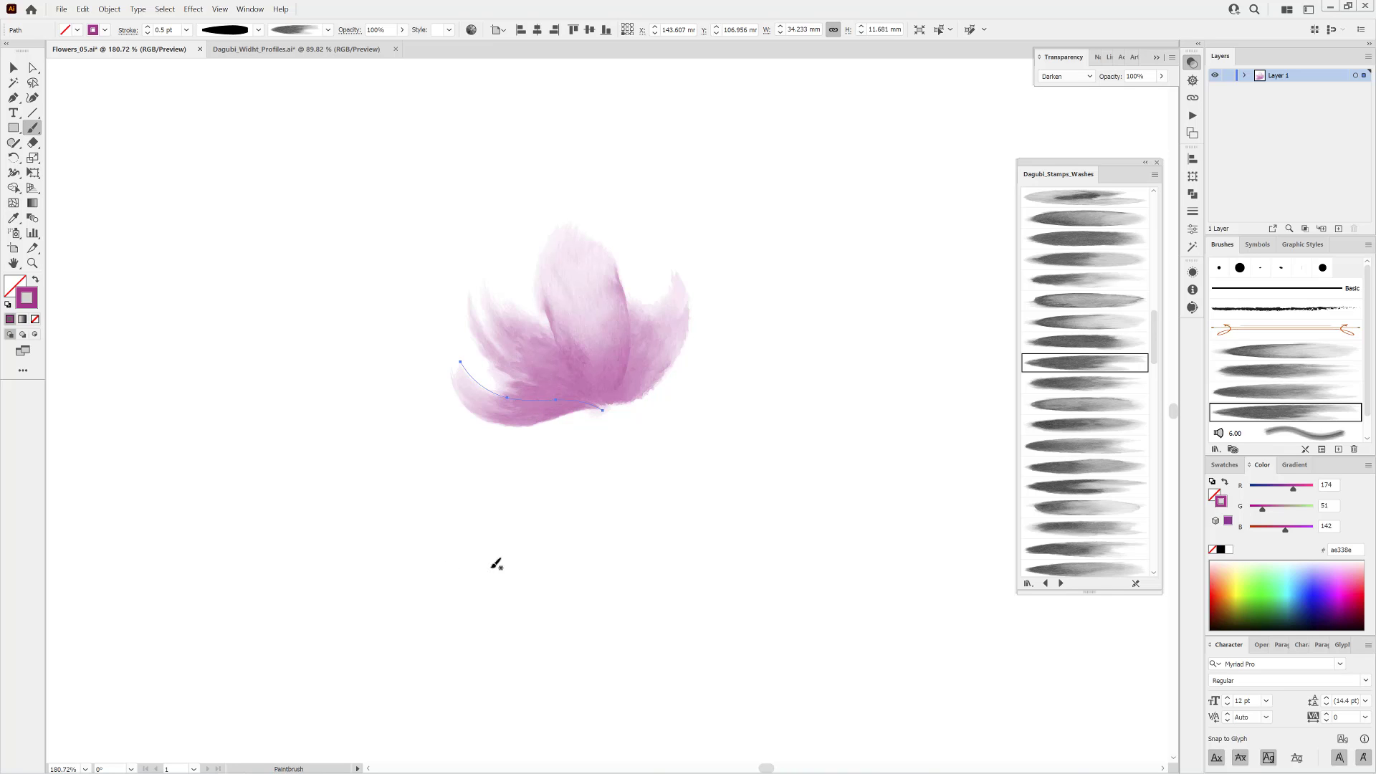
left_click(666, 356, "ctrl")
left_click(506, 424, "ctrl")
left_click(149, 33)
left_click(149, 34)
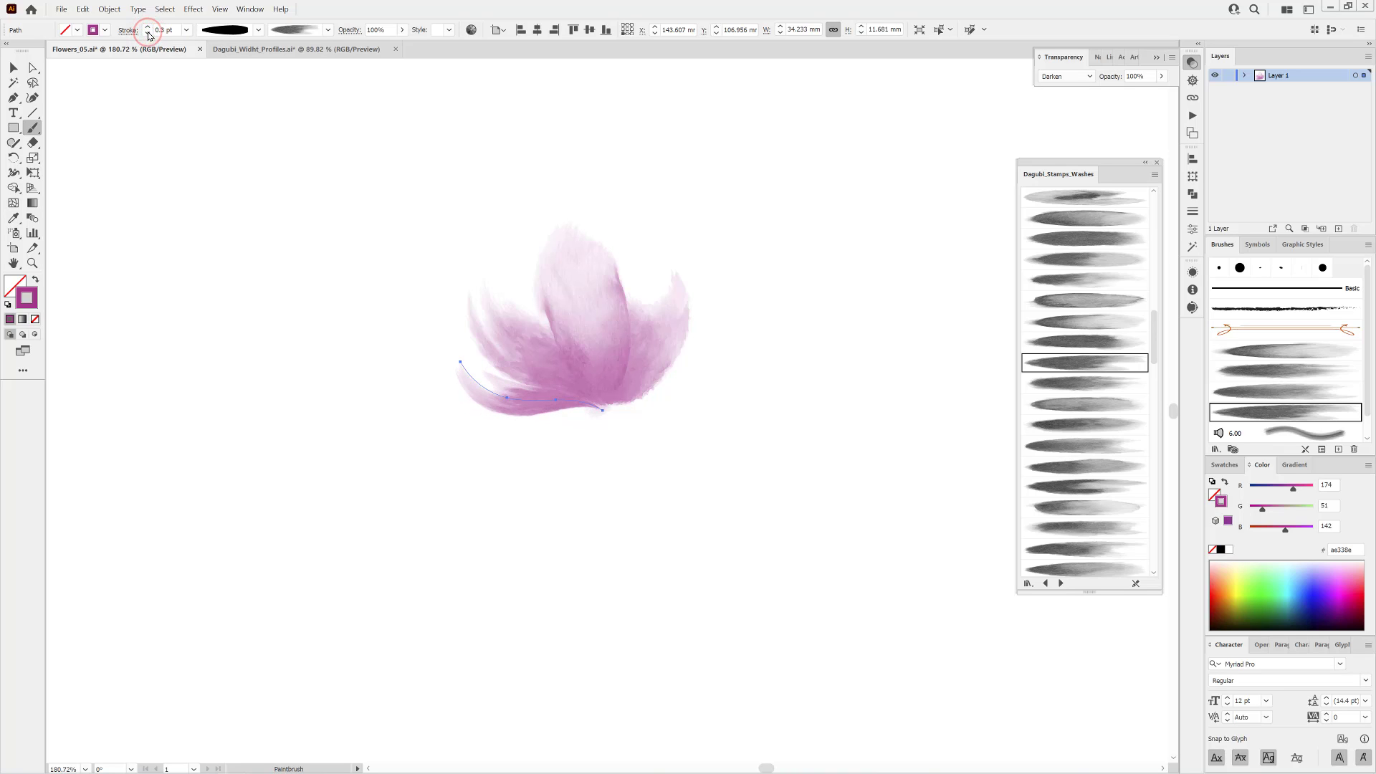
left_click(148, 26)
left_click(187, 302, "ctrl")
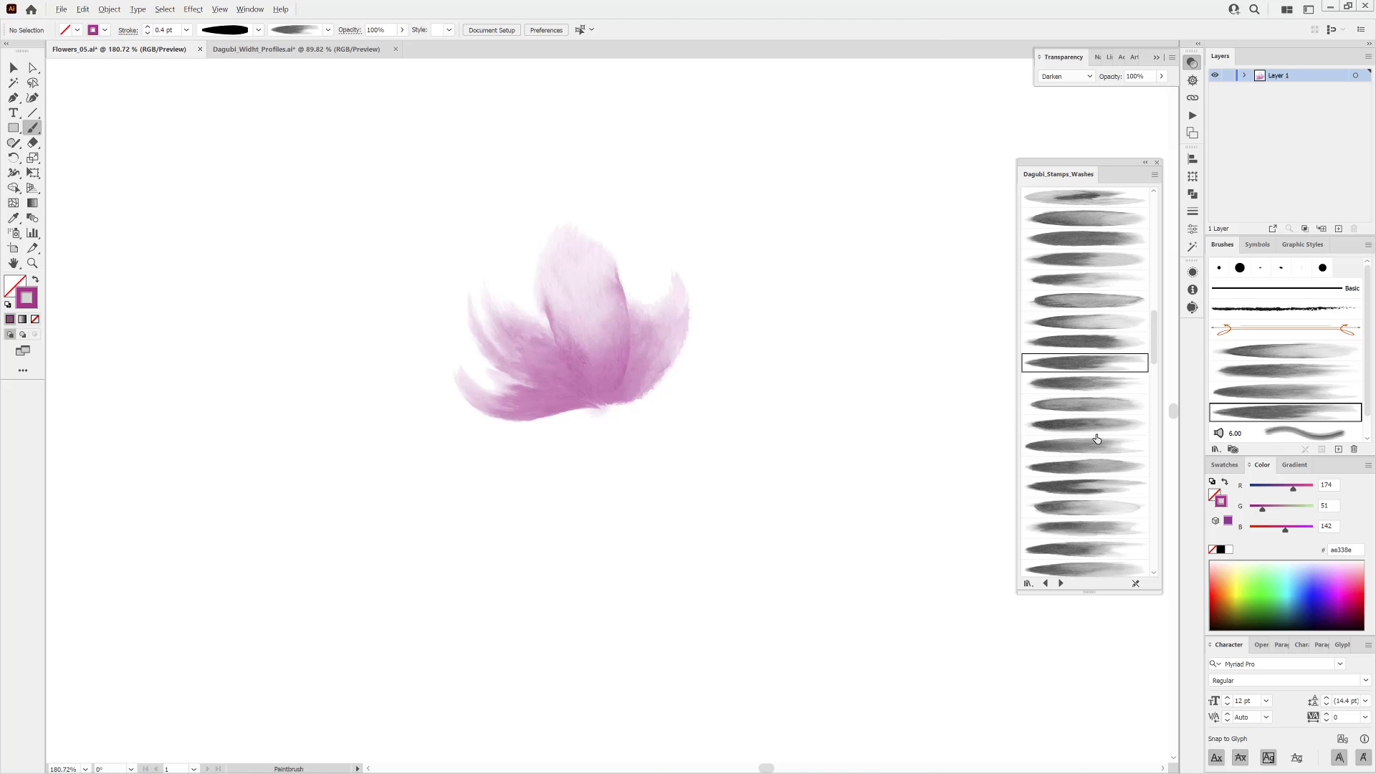
Paint a petal about 30 mm wide from the flower's base to the lower right with another wash brush, and switch it to a lighter one.
left_click(1084, 486)
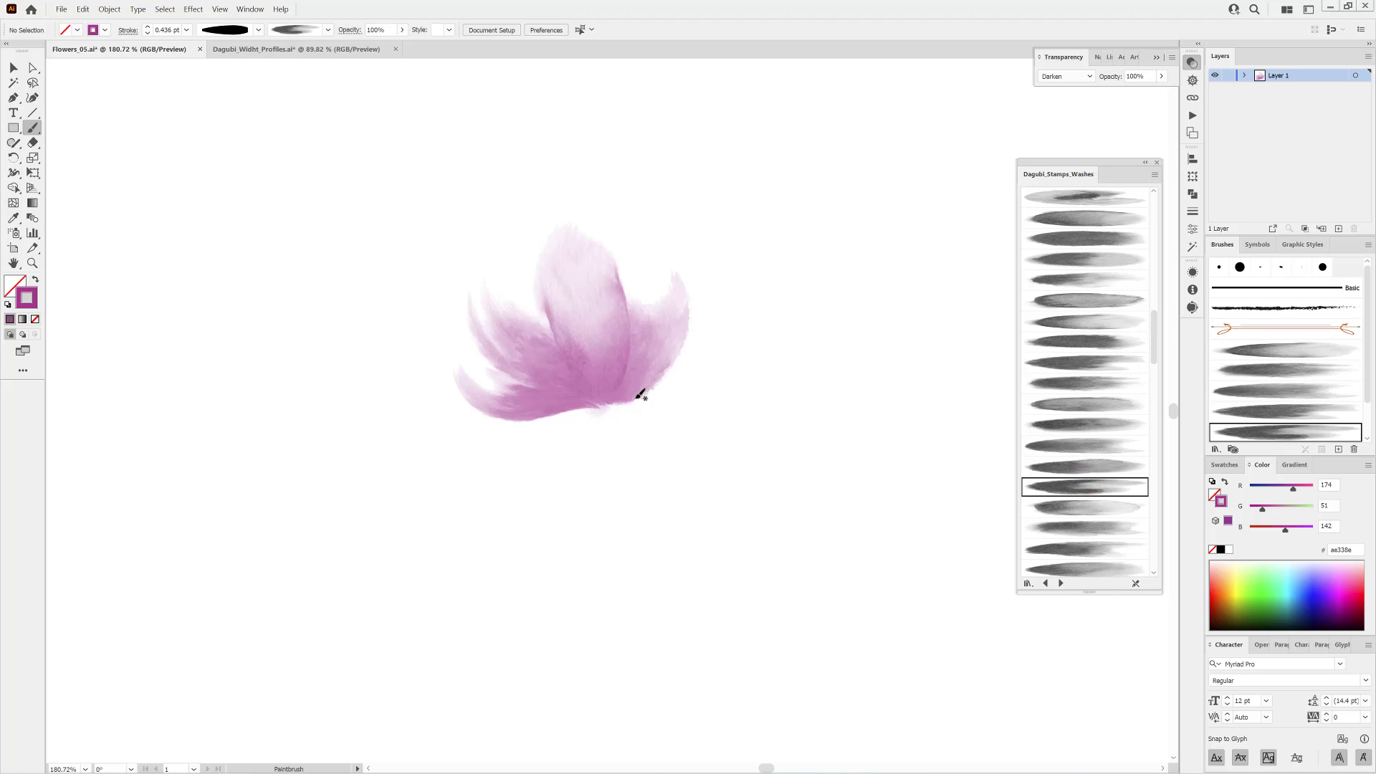
mouse_move(647, 393)
left_mouse_down()
mouse_move(699, 346)
mouse_move(742, 336)
mouse_move(760, 367)
left_mouse_up()
left_click(702, 364, "ctrl")
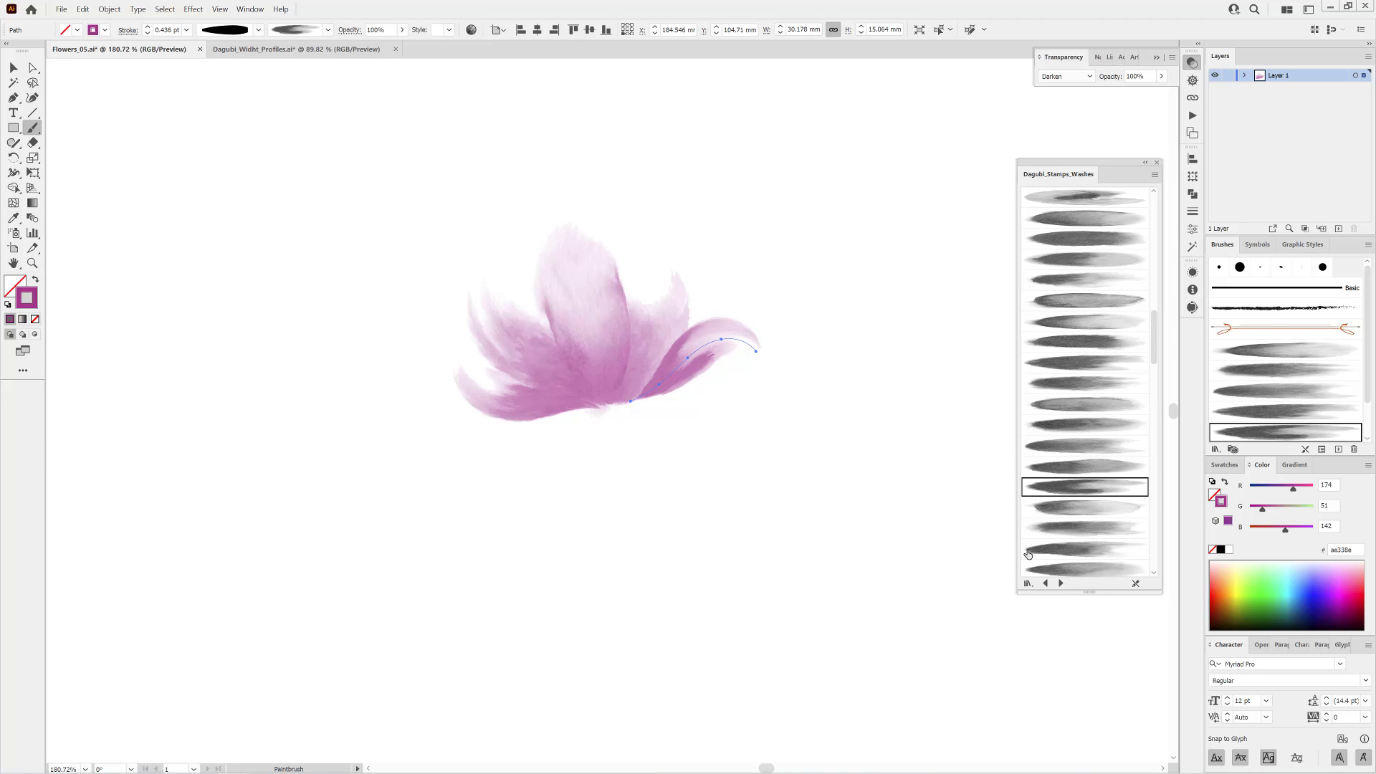
left_click(1064, 530)
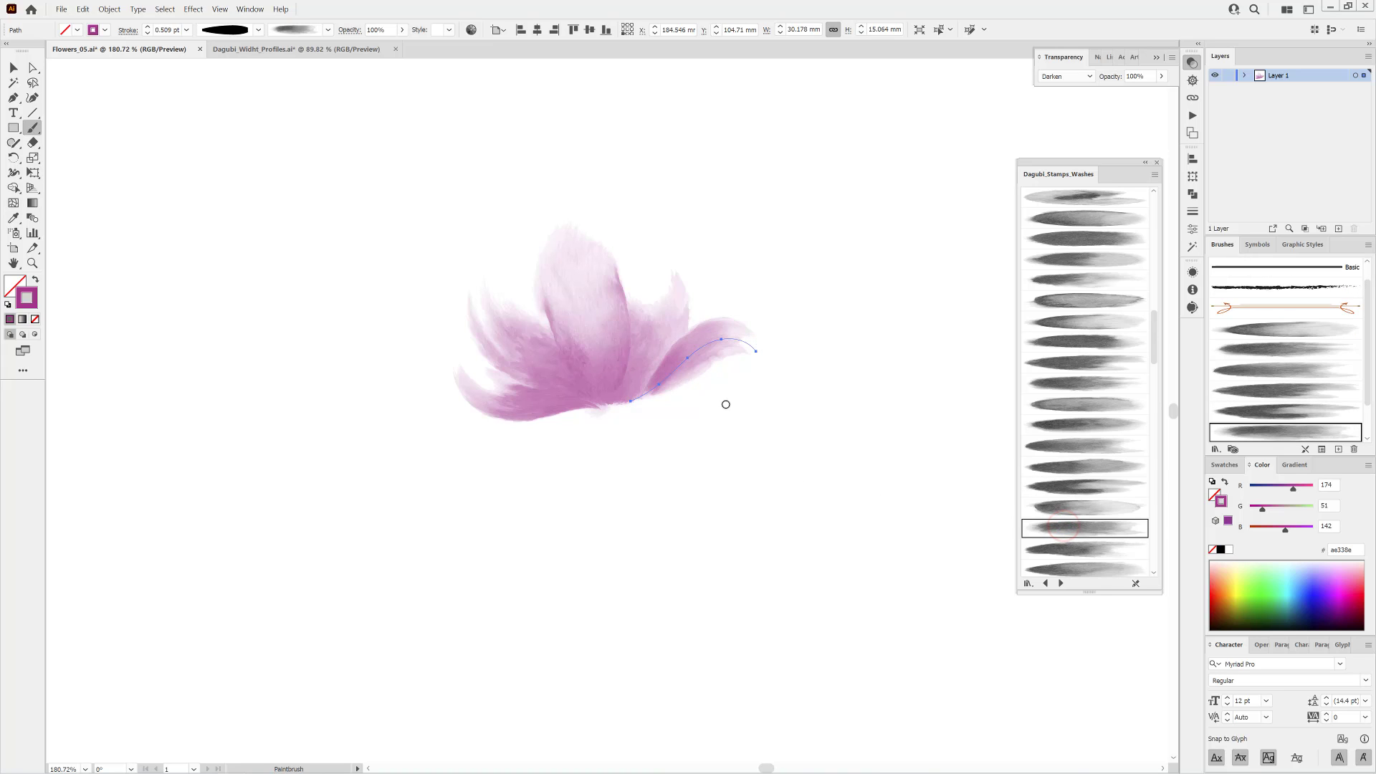
Move the lower-right petal inward so its tip meets the flower's base, and deselect it.
left_click_drag(692, 372, 674, 379, "ctrl")
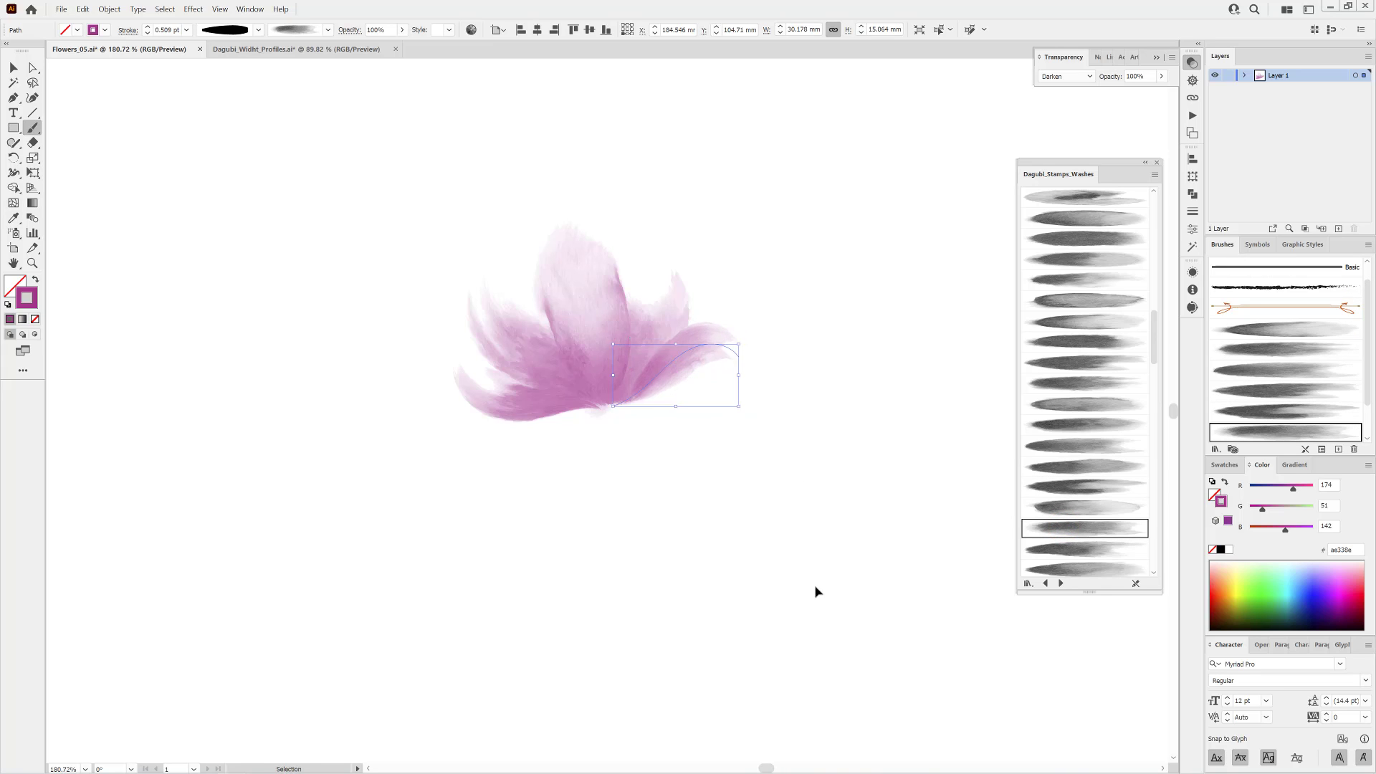
left_click(817, 592, "ctrl")
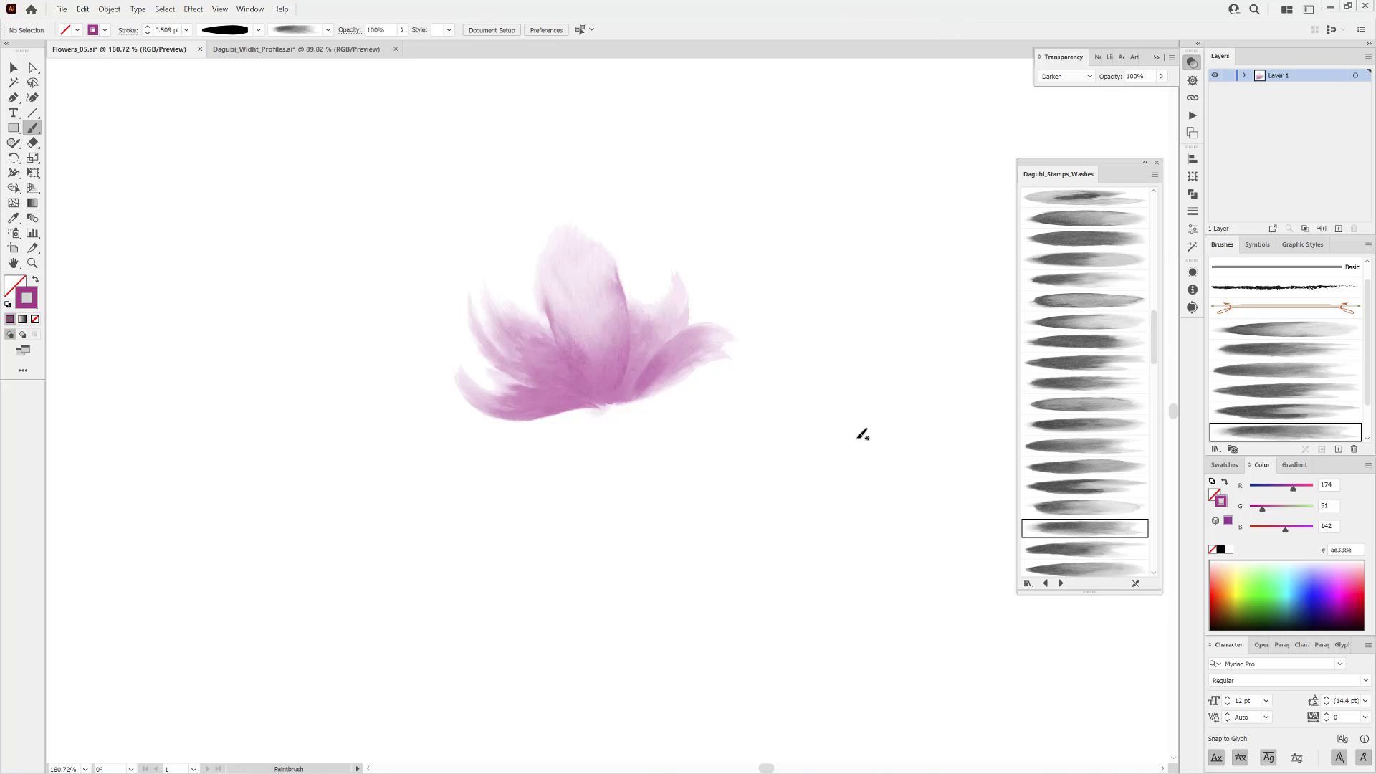
Choose a wedge width profile and another wash brush, and paint a petal about 32 mm wide curving from the flower's base to the lower right.
left_click(259, 34)
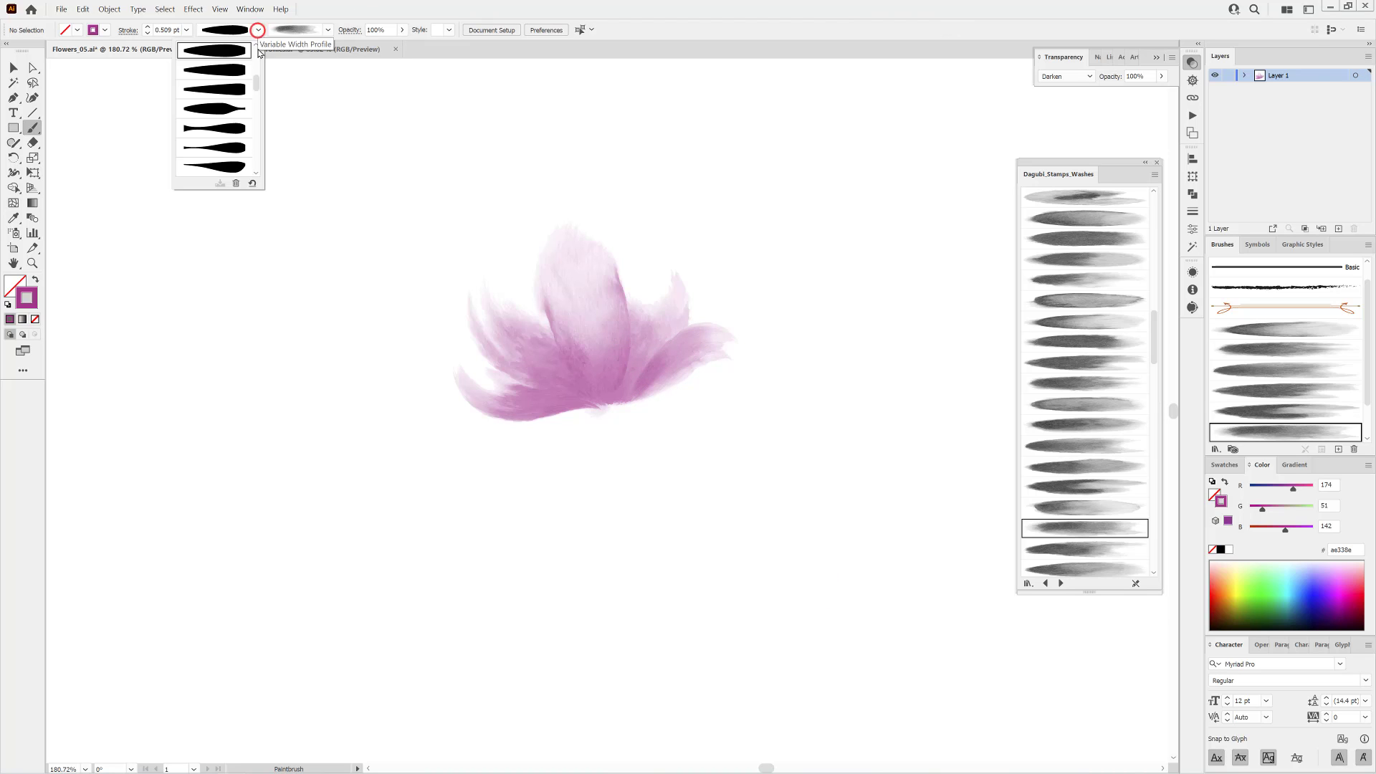
left_click_drag(255, 79, 259, 108)
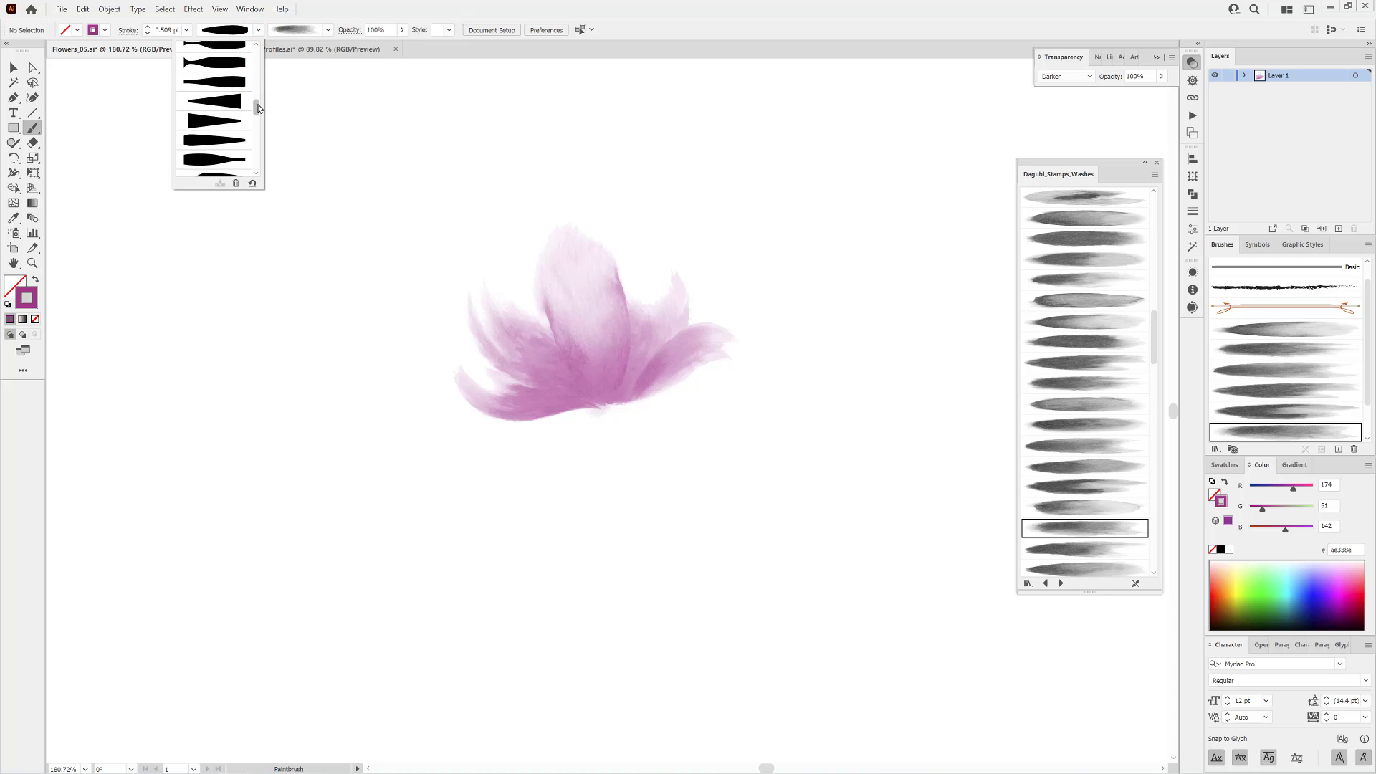
left_click(216, 103)
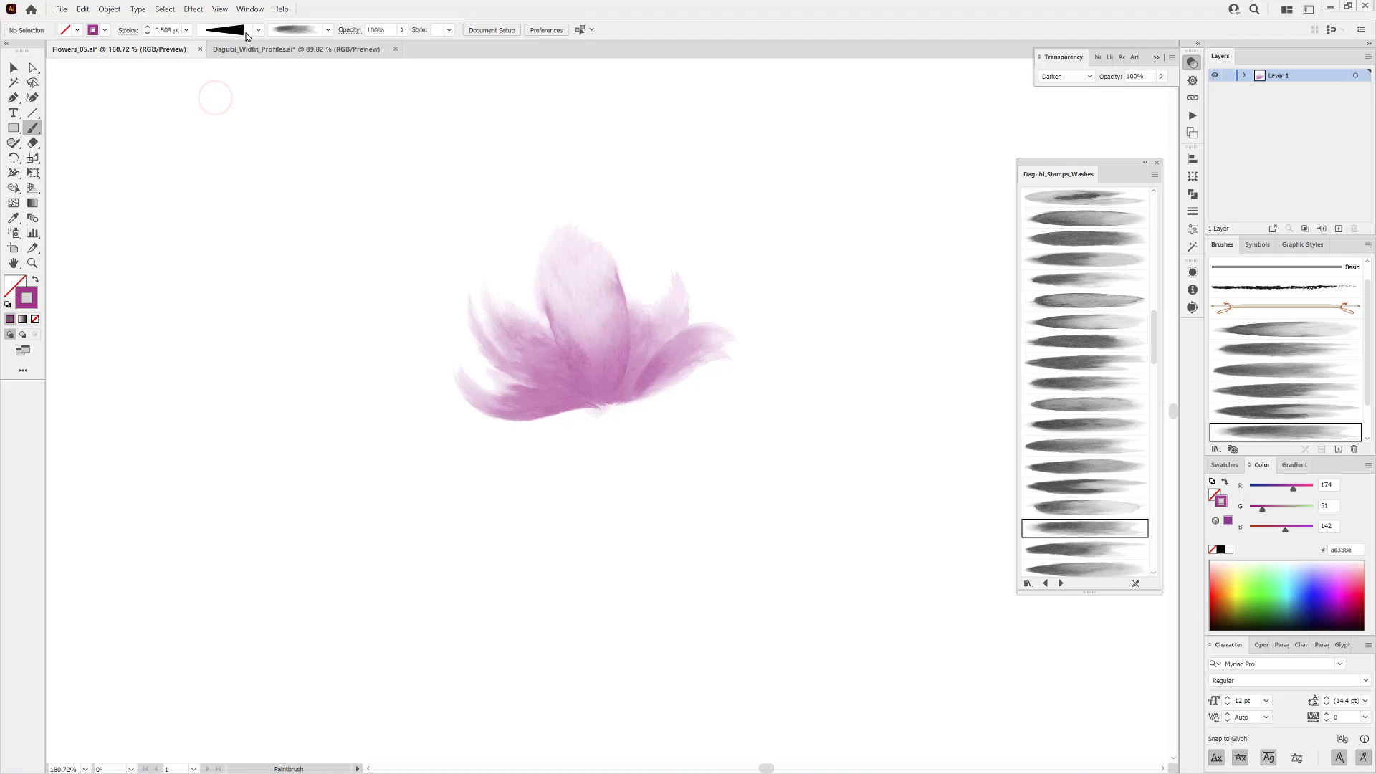
scroll(1102, 480, "down", 3)
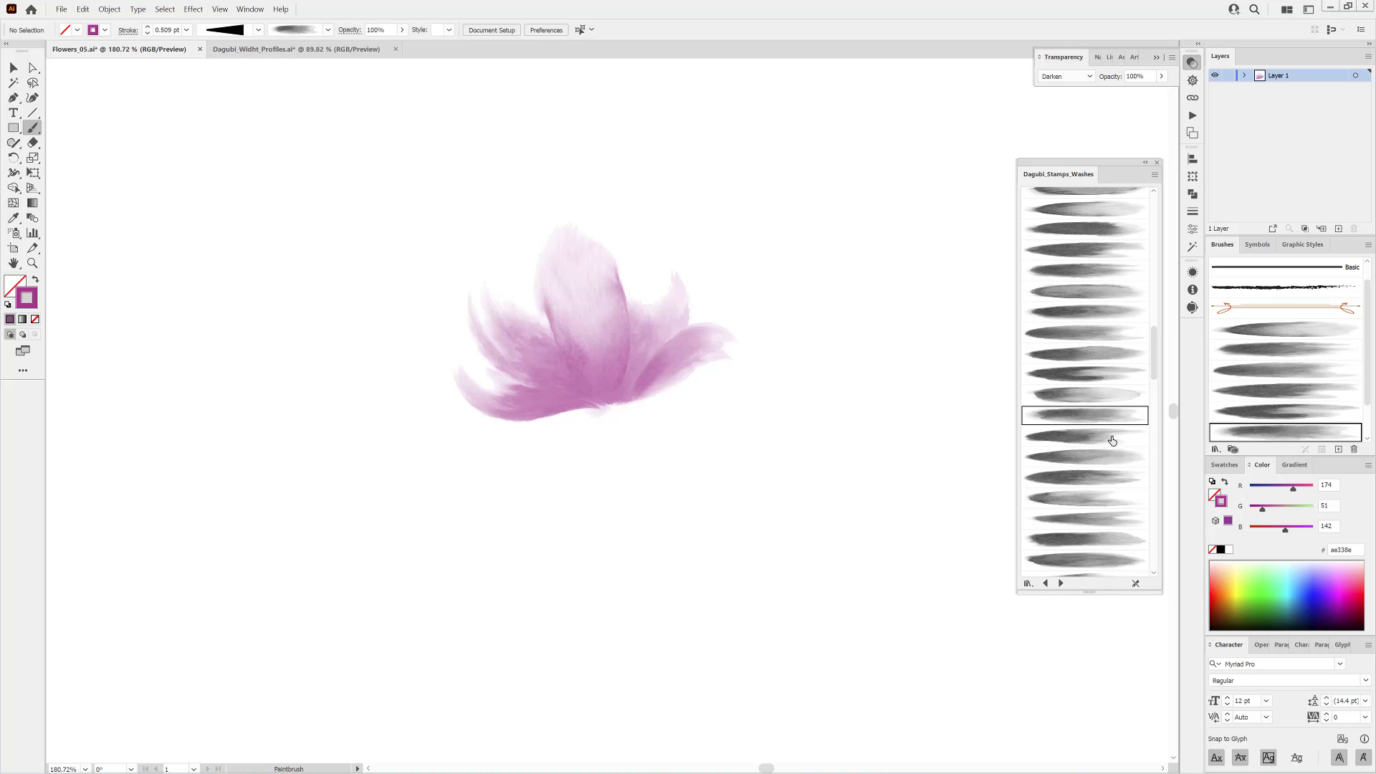
left_click(1065, 459)
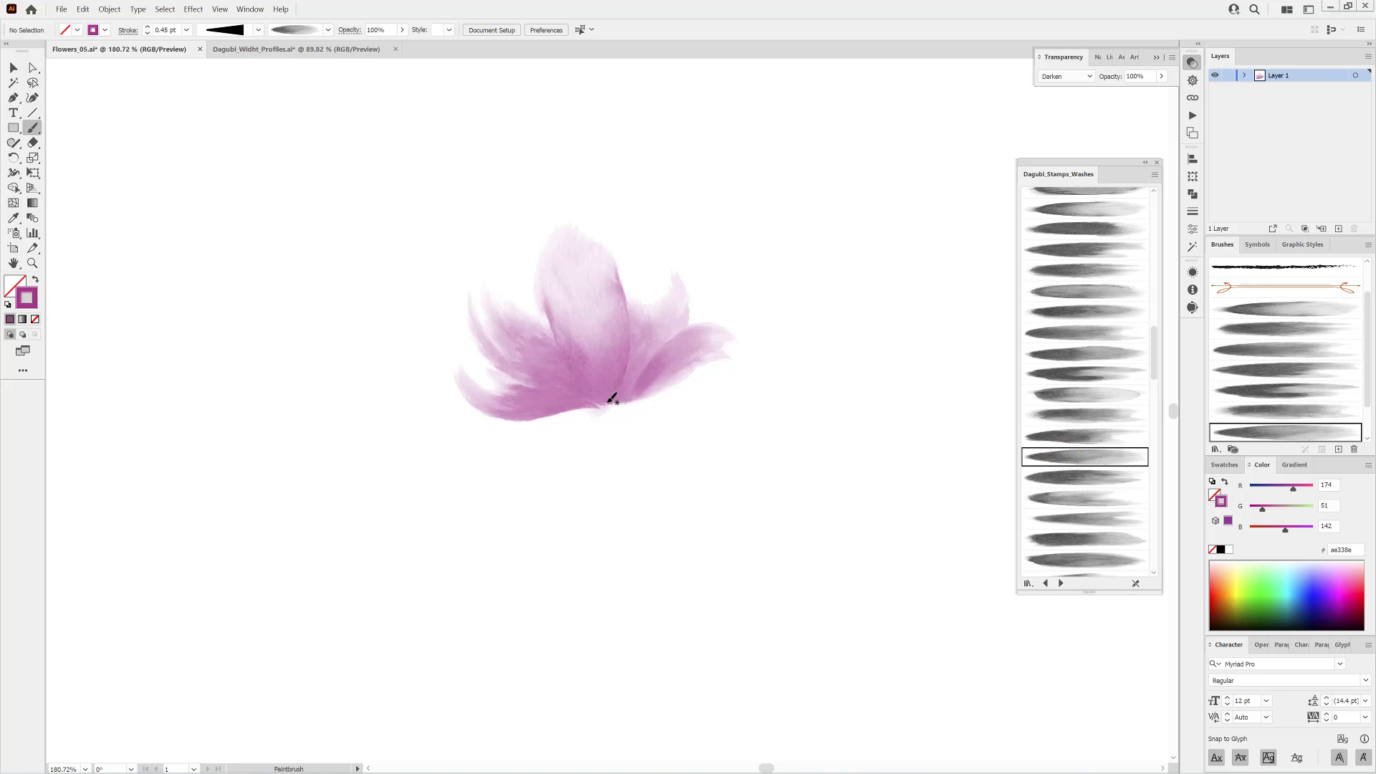
mouse_move(609, 402)
left_mouse_down()
mouse_move(681, 436)
mouse_move(745, 431)
mouse_move(681, 440)
left_mouse_up()
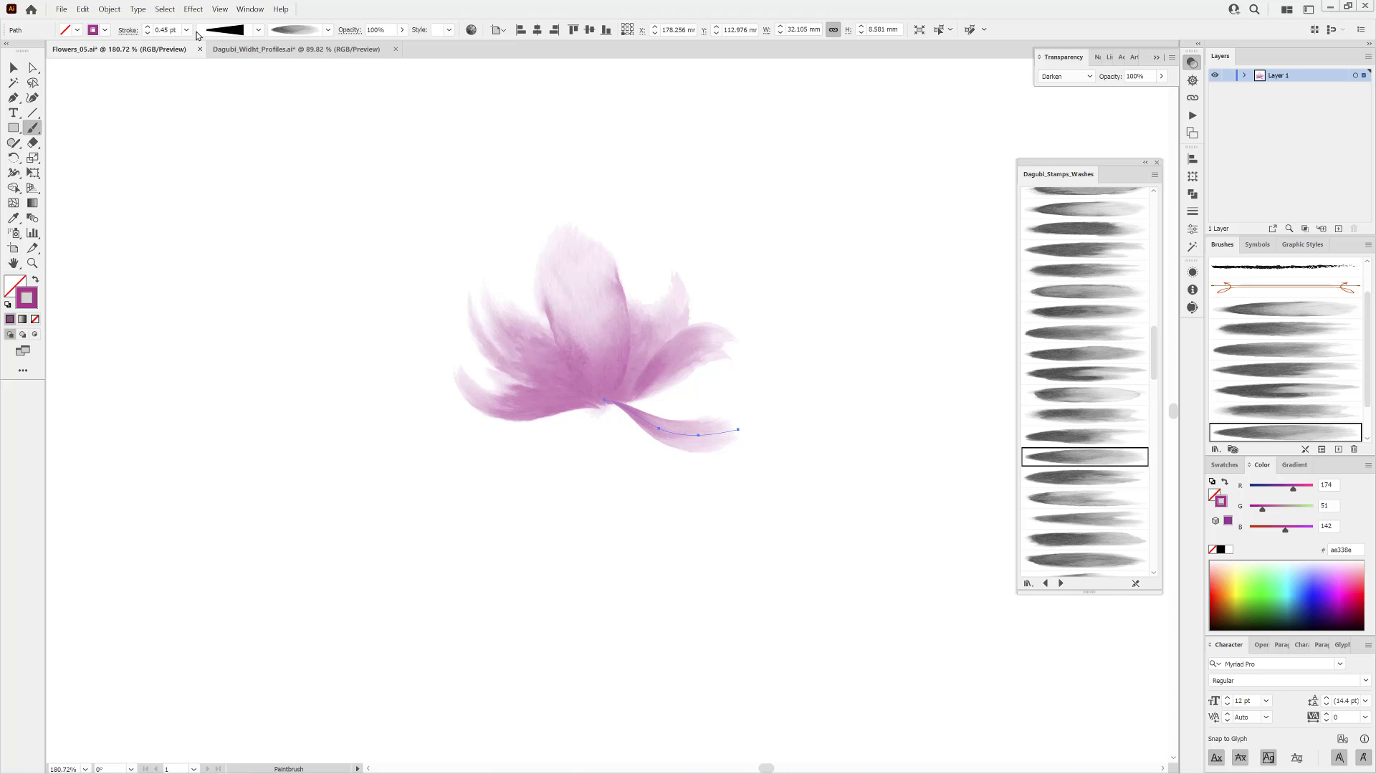
Set the new lower-right petal's stroke weight to 1.1 pt and move it up closer to the flower.
left_click(147, 27)
left_click(147, 27)
left_click(147, 26)
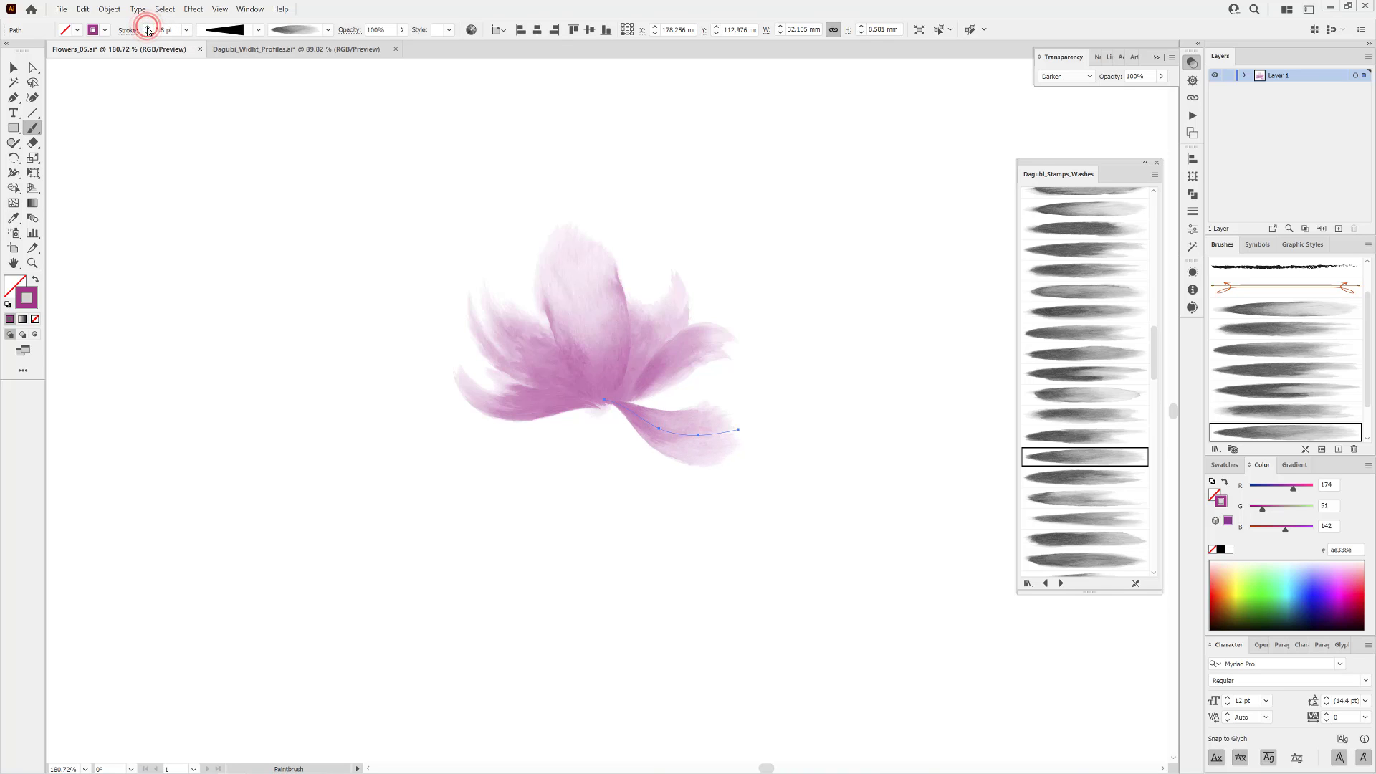
left_click(147, 26)
left_click(147, 27)
left_click(147, 27)
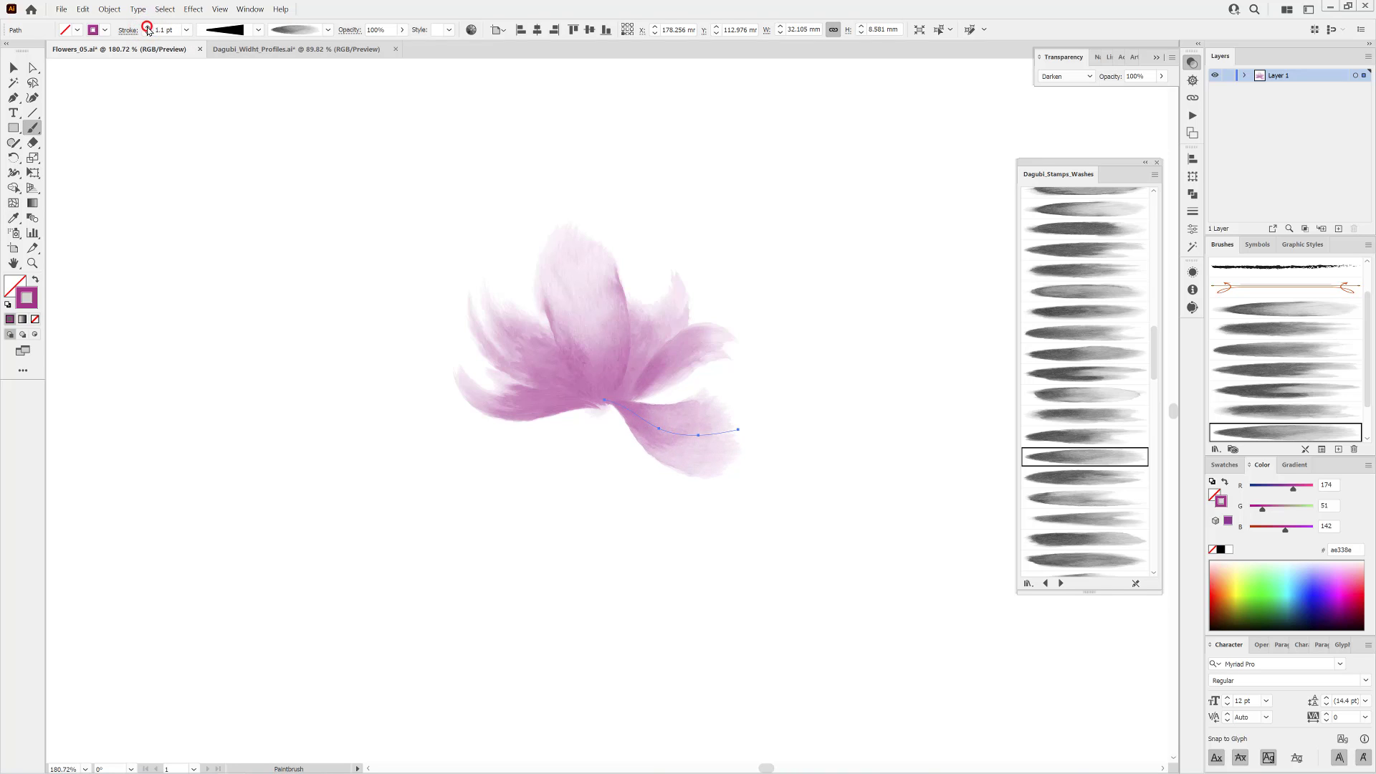
key("ctrl")
mouse_move(742, 439)
left_mouse_down()
mouse_move(747, 420)
mouse_move(697, 442)
left_mouse_up()
left_click(830, 589)
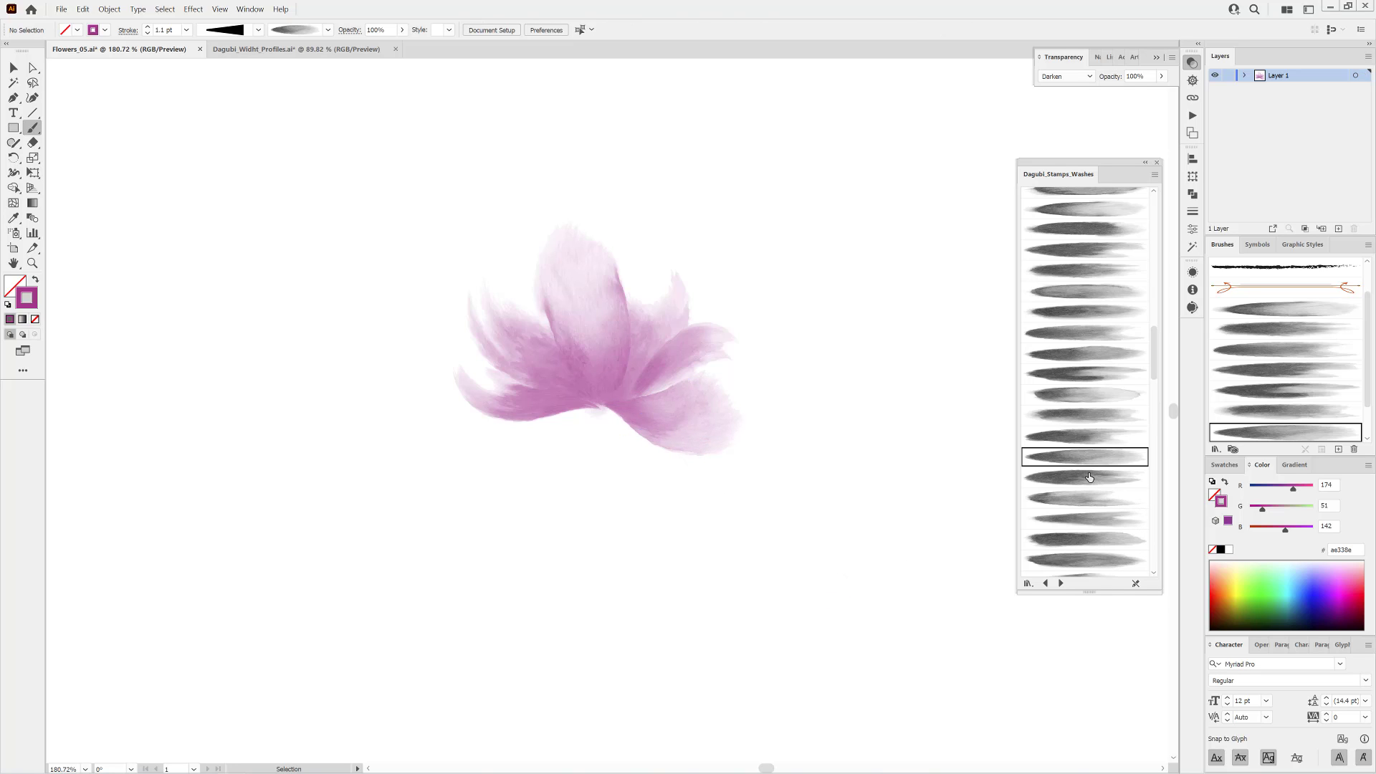
Pick a lighter wash brush with a fading end and paint a petal curving downward from the flower's base.
left_click(1083, 499)
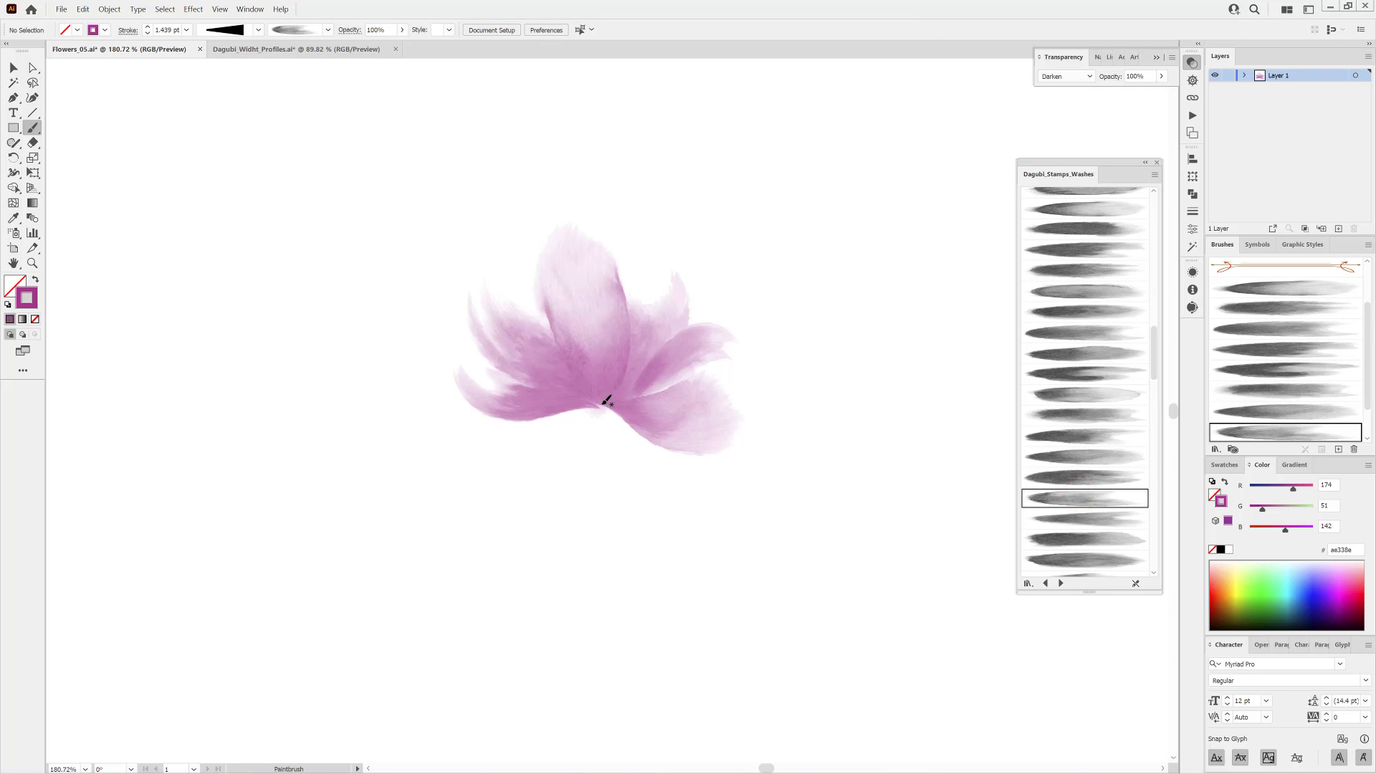
left_click_drag(601, 404, 634, 492)
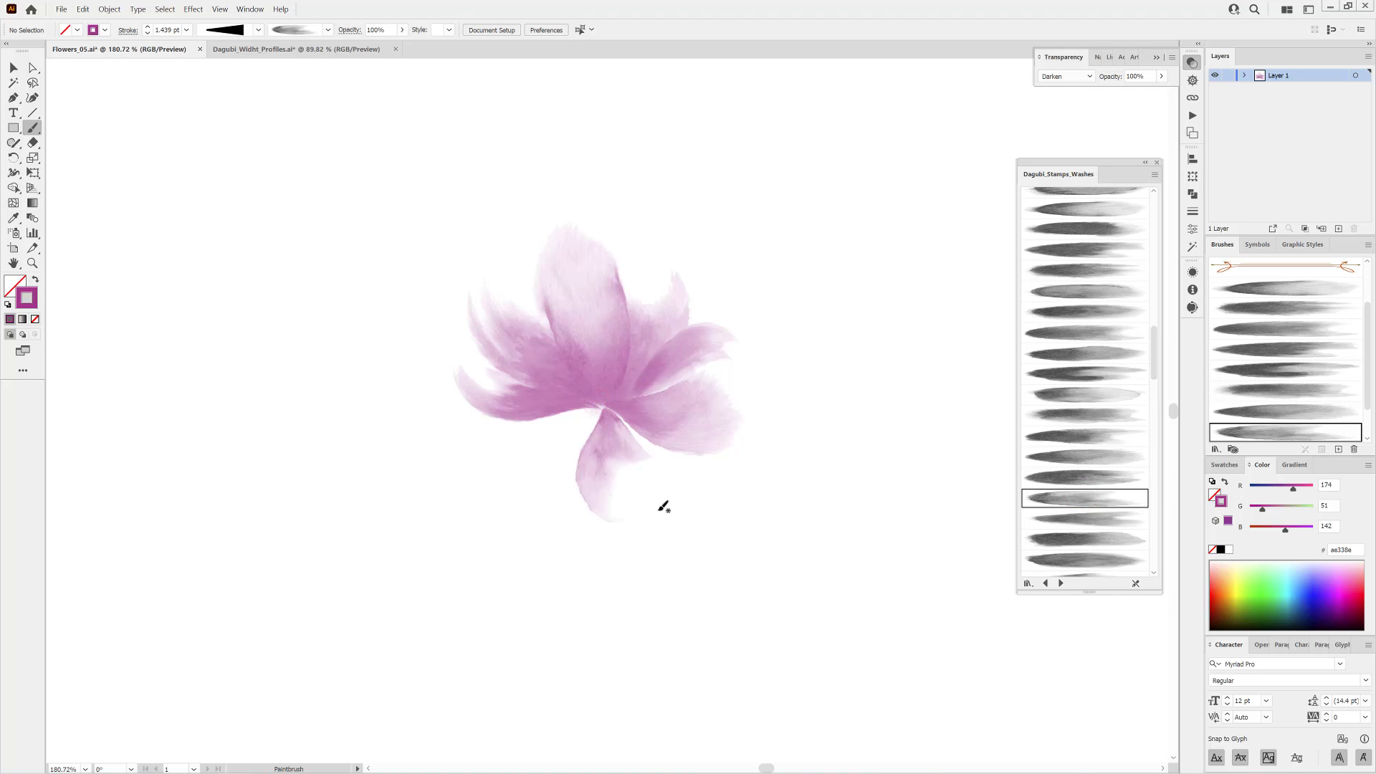
left_click(887, 601)
Paint a petal about 22 mm wide from the flower's base to the lower left with a wash brush that has a pointed start.
scroll(1088, 494, "down", 2)
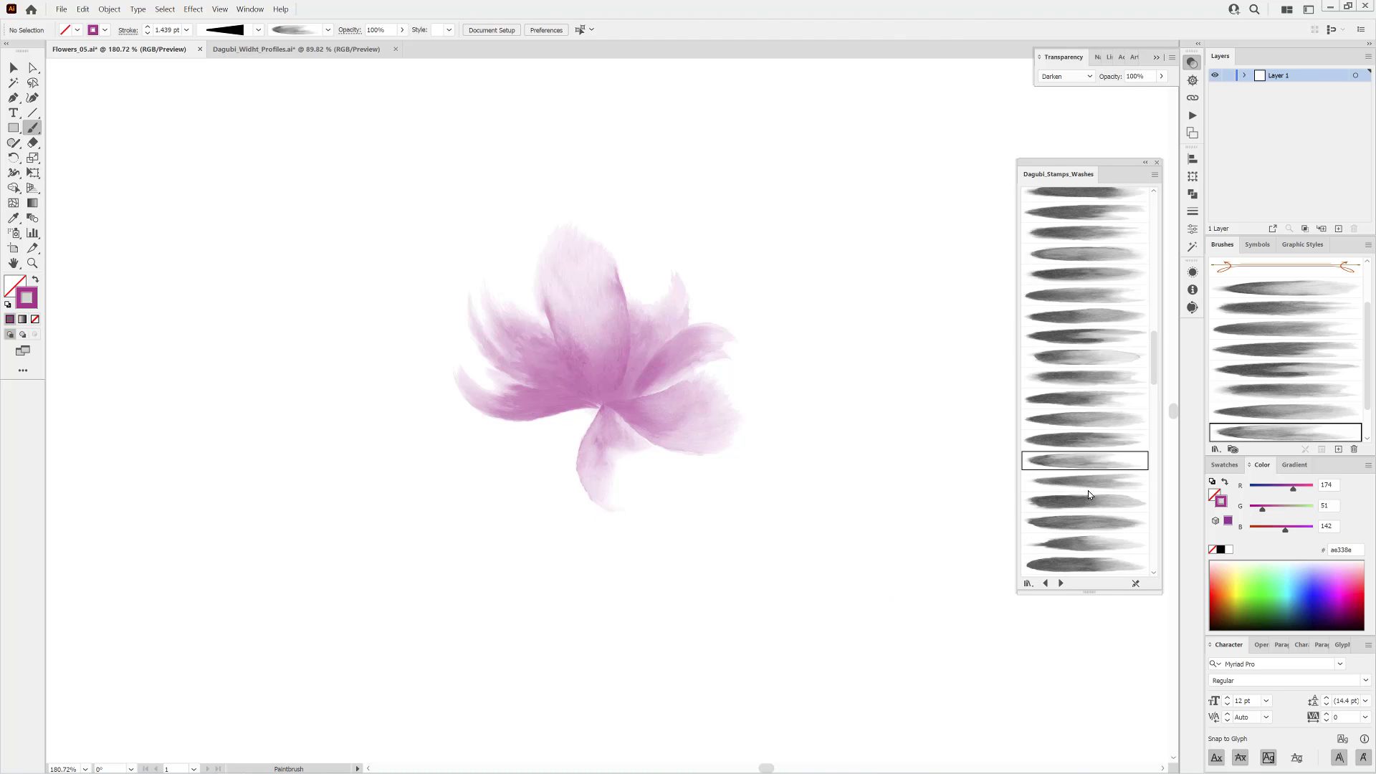
left_click(1076, 546)
mouse_move(601, 400)
left_mouse_down()
mouse_move(513, 477)
mouse_move(570, 453)
left_mouse_up()
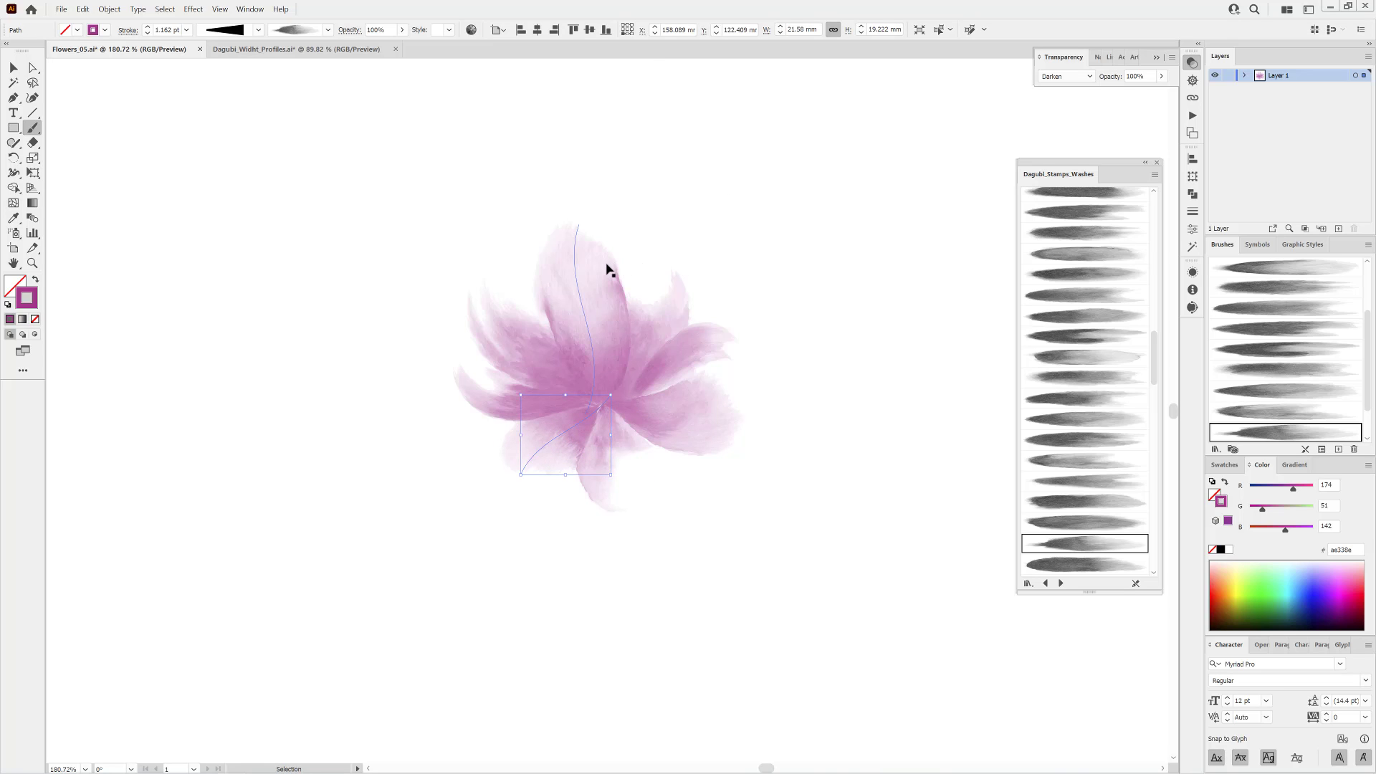
Shorten the tall top petal to about 40 mm high from its upper end and deselect it.
key("b")
left_click(14, 68)
left_click(557, 238)
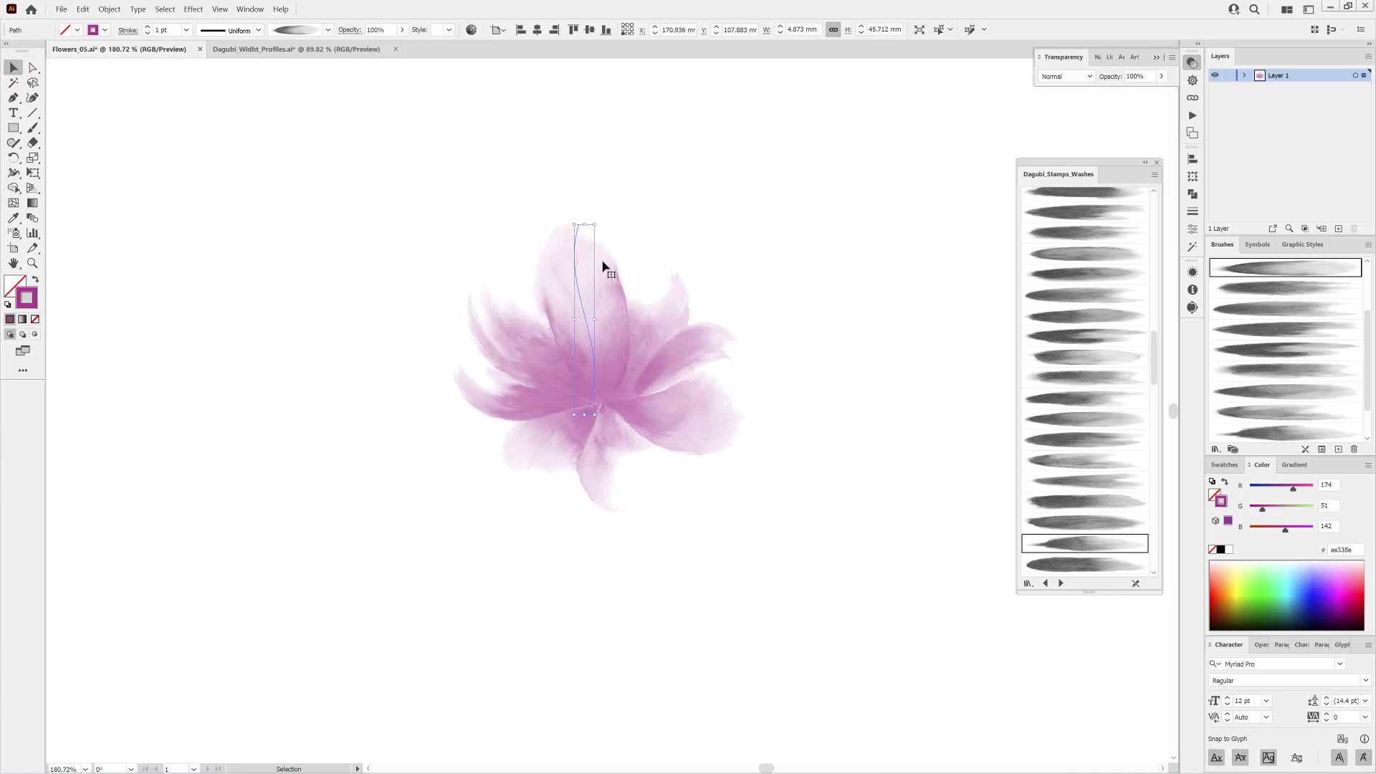
left_click_drag(584, 228, 586, 251)
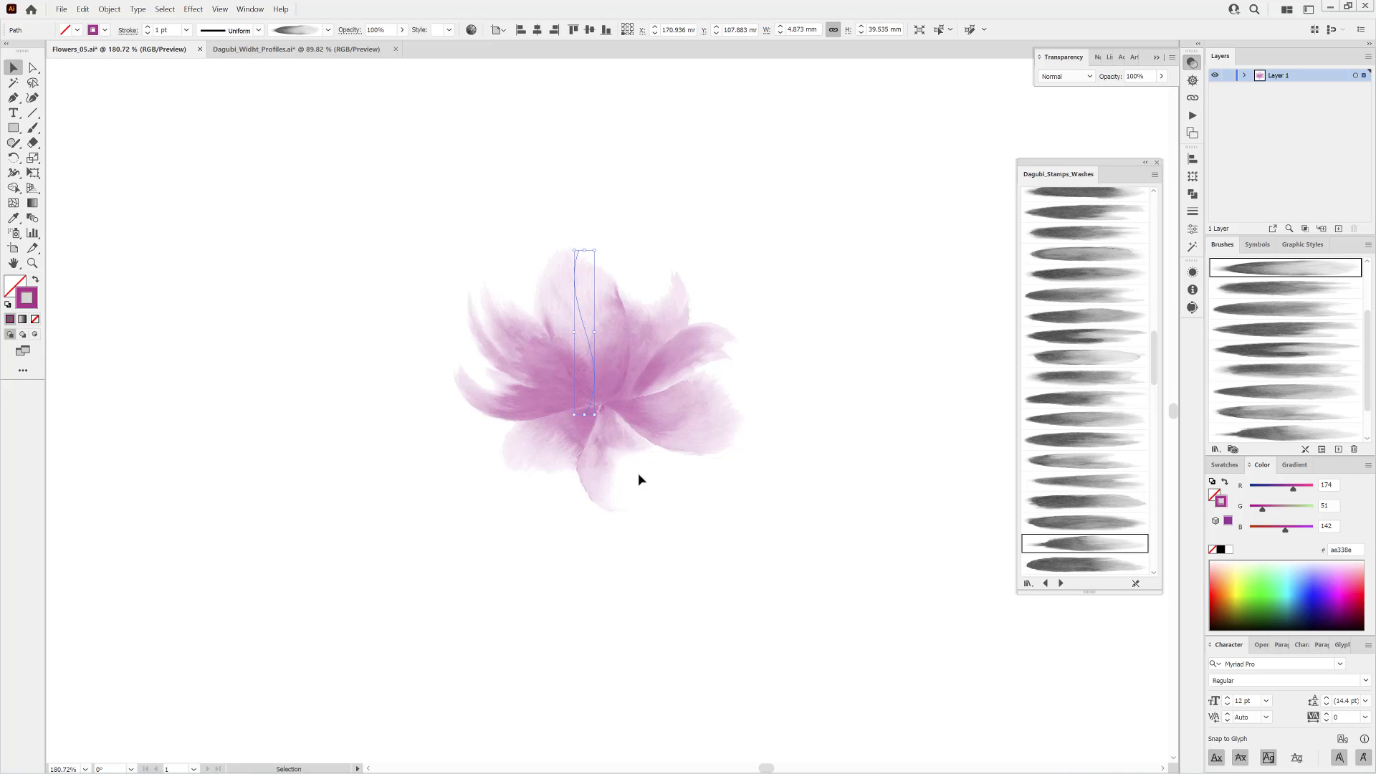
left_click(774, 548)
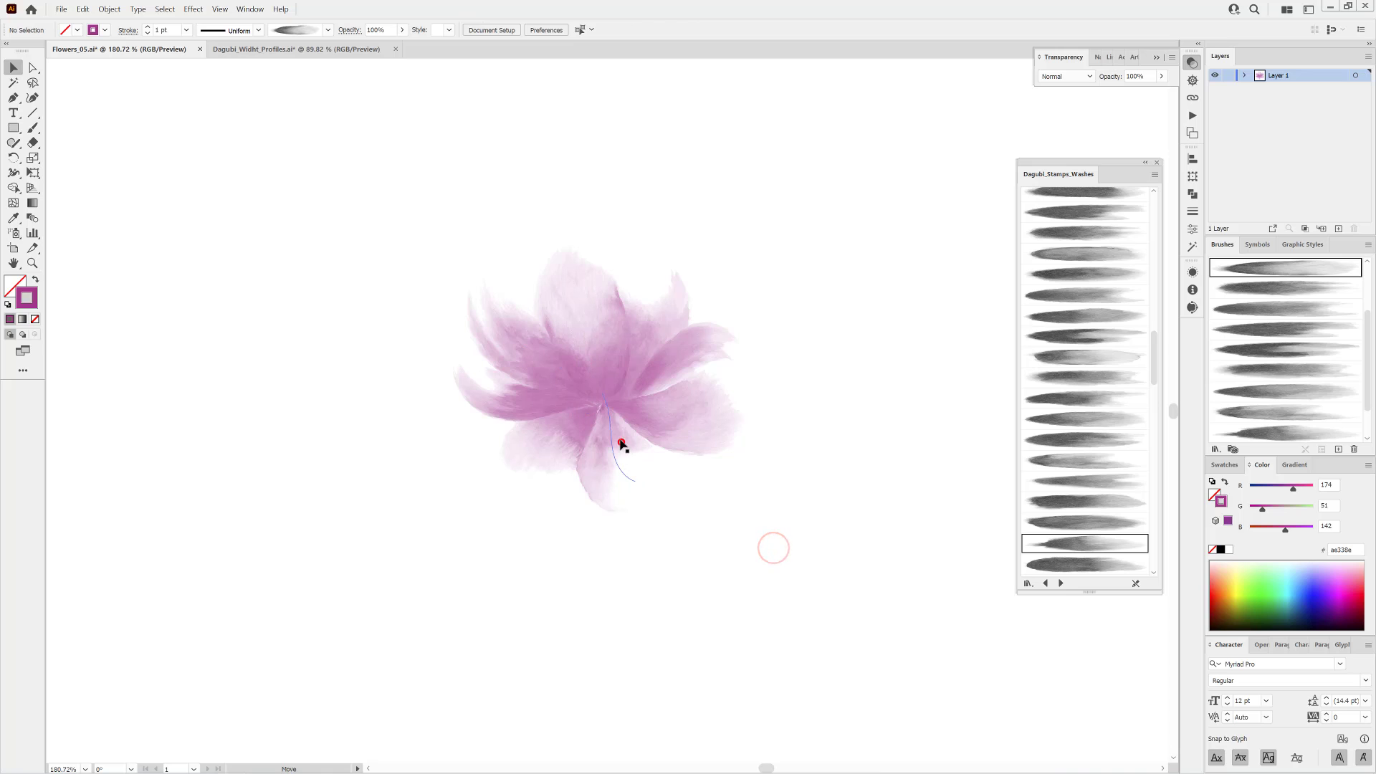
left_click(801, 562)
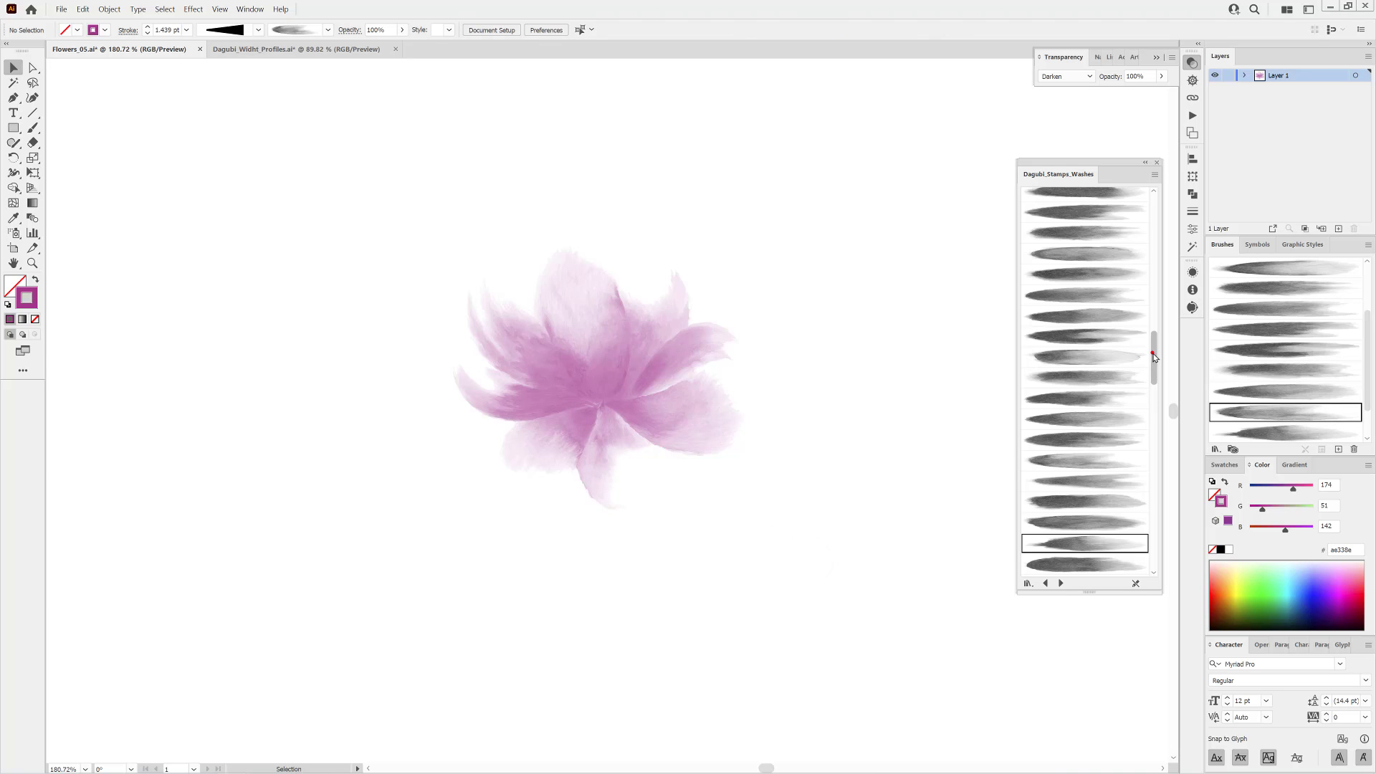
Paint a short vertical stroke about 11 mm high over the flower's center with a ragged wash brush and Multiply blending.
left_click_drag(1154, 356, 1152, 566)
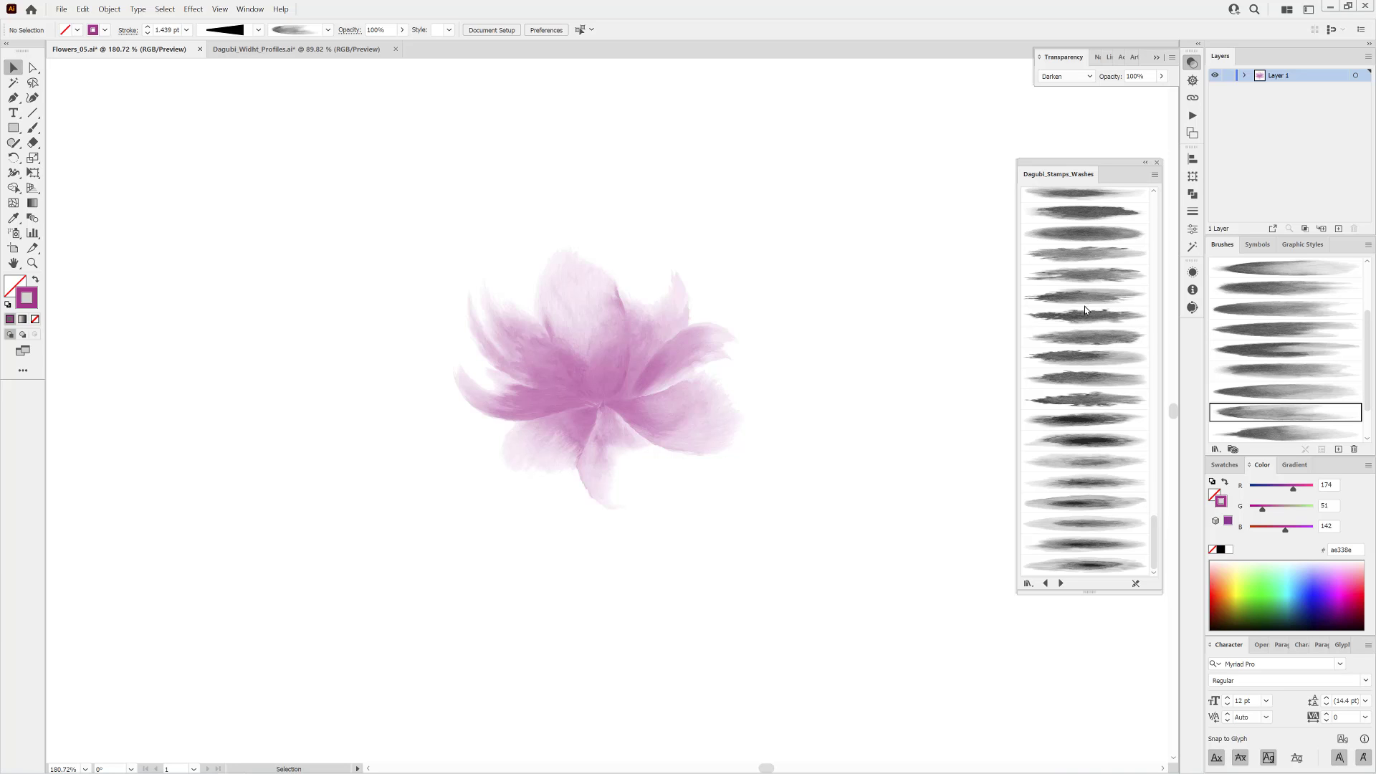
left_click(1090, 273)
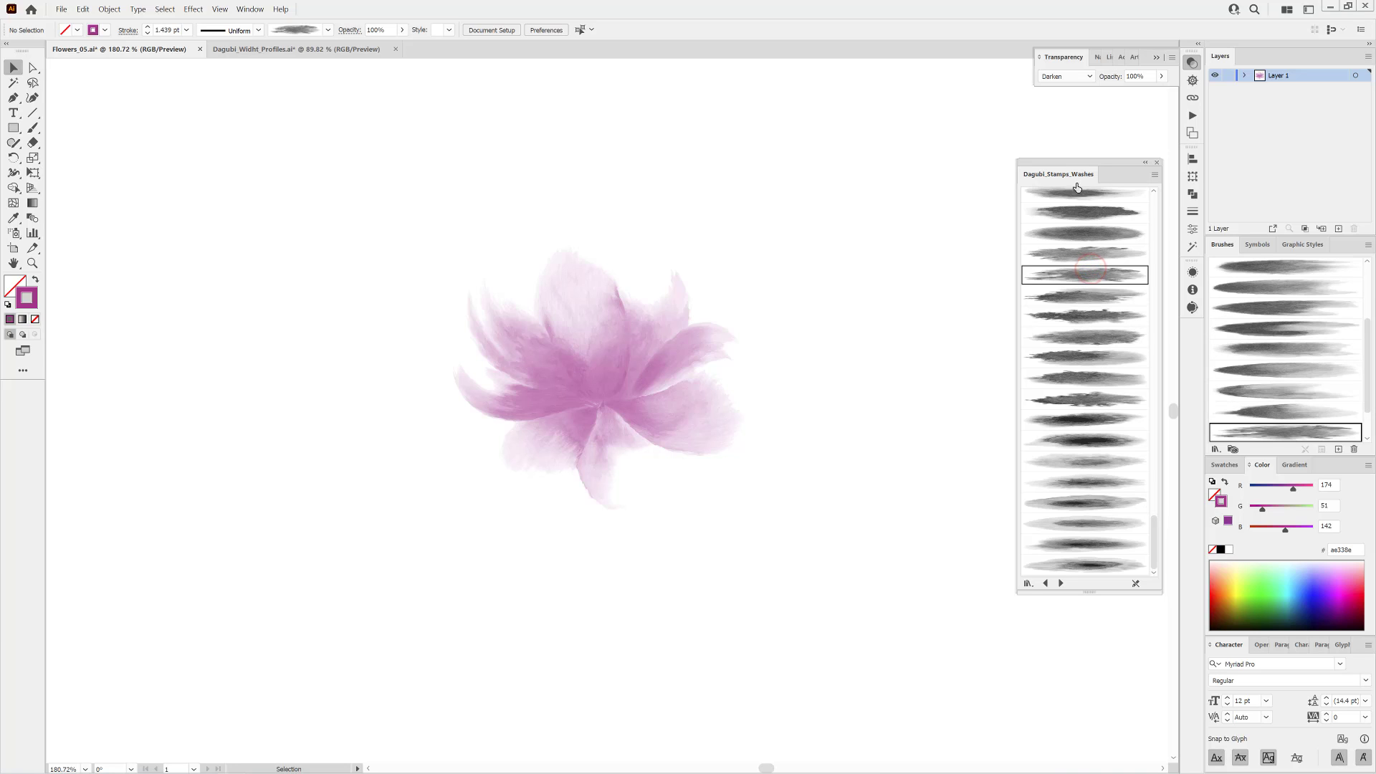
left_click(1072, 76)
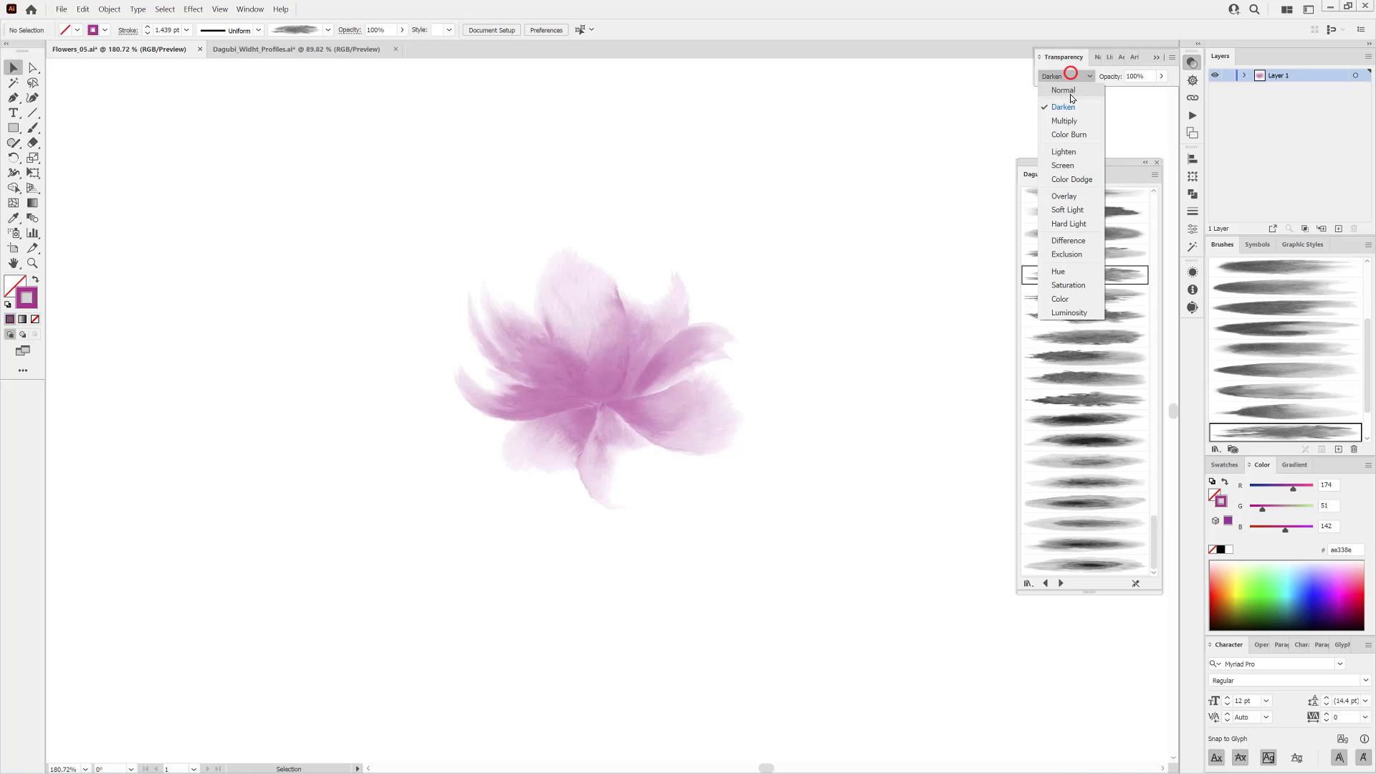
left_click(1069, 120)
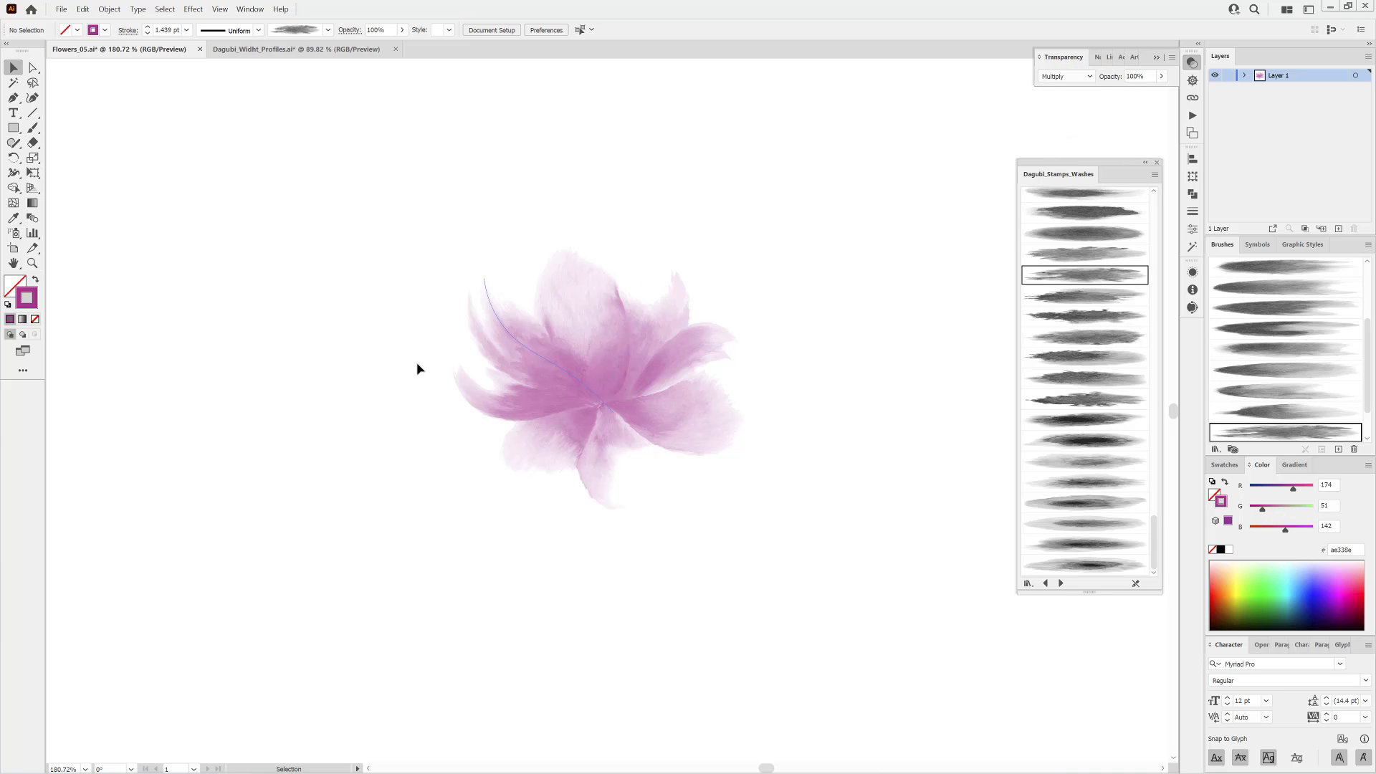
left_click(33, 129)
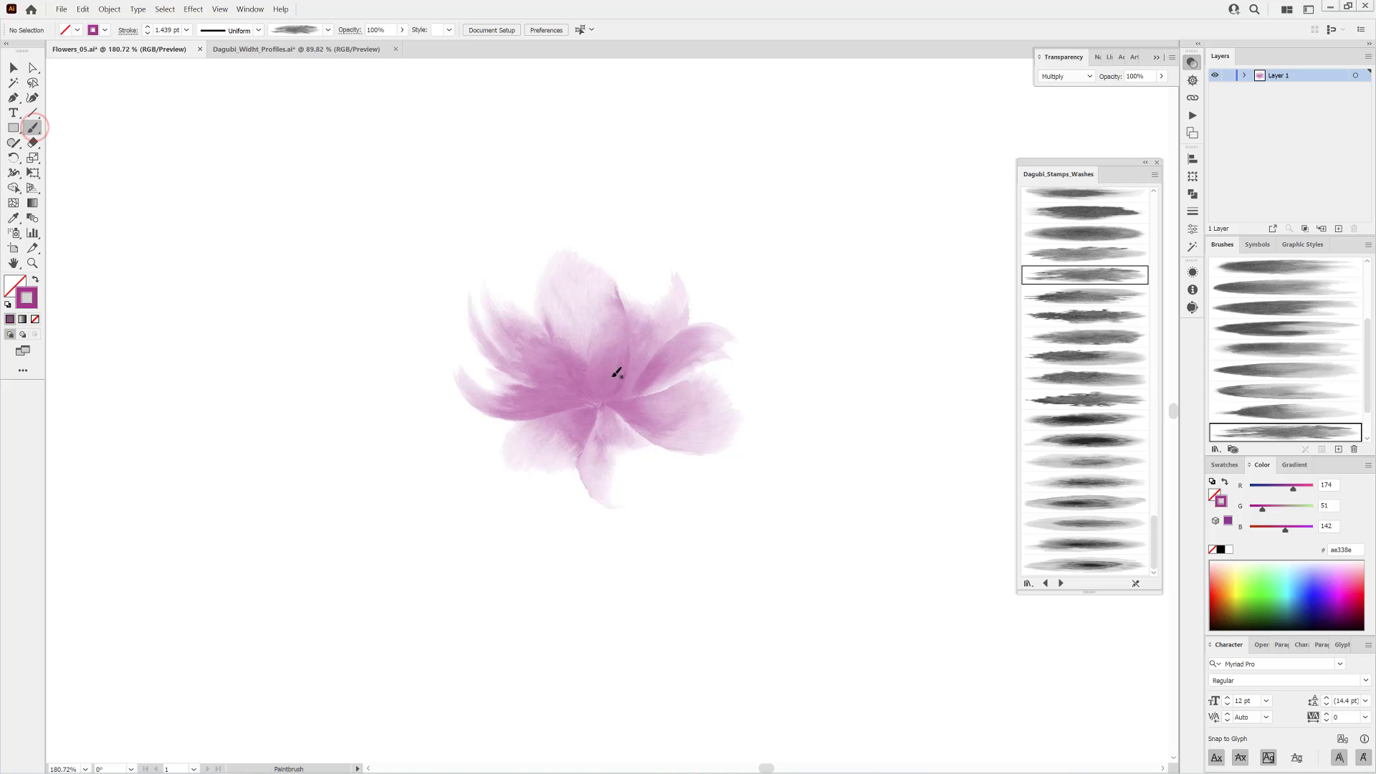
left_click_drag(608, 401, 617, 425)
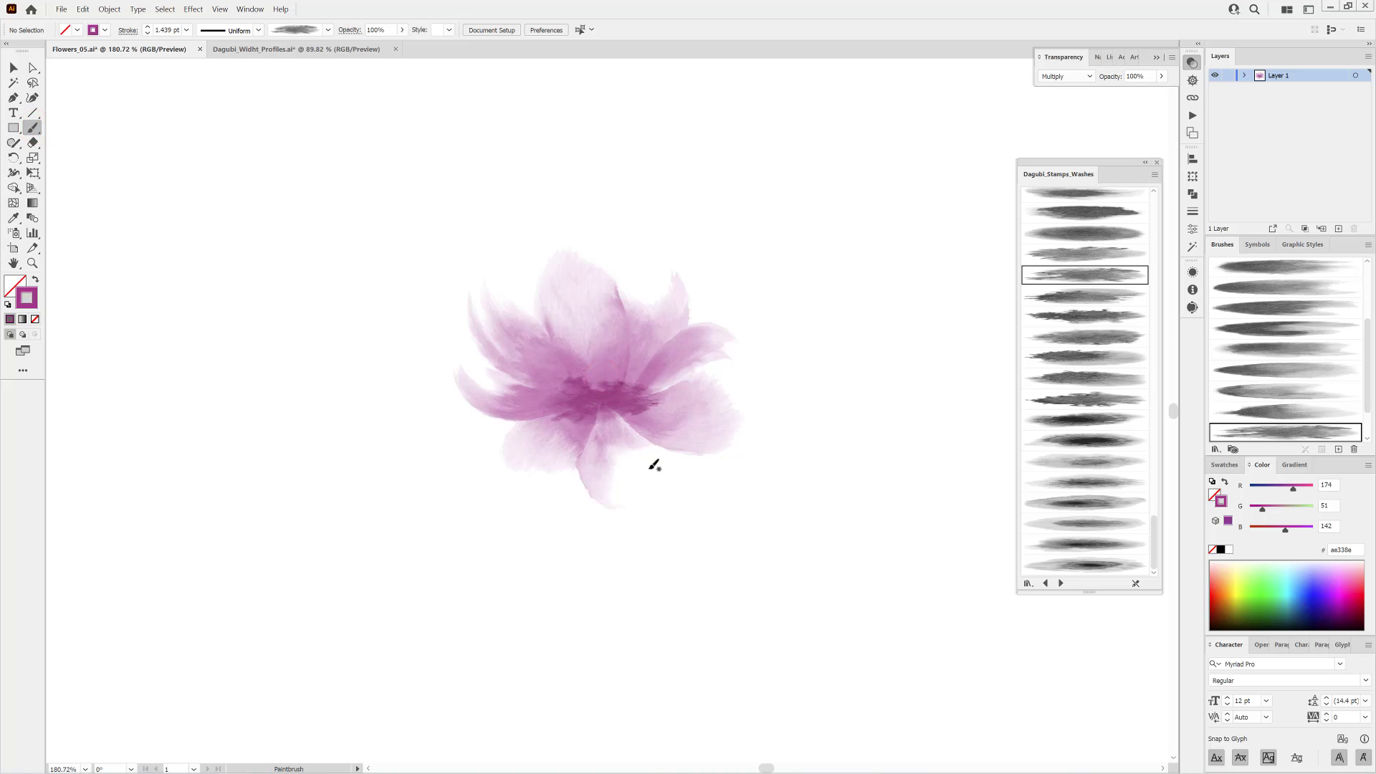
Set the ragged center stroke's weight to 0.75 pt and deselect it.
left_click(629, 402, "ctrl")
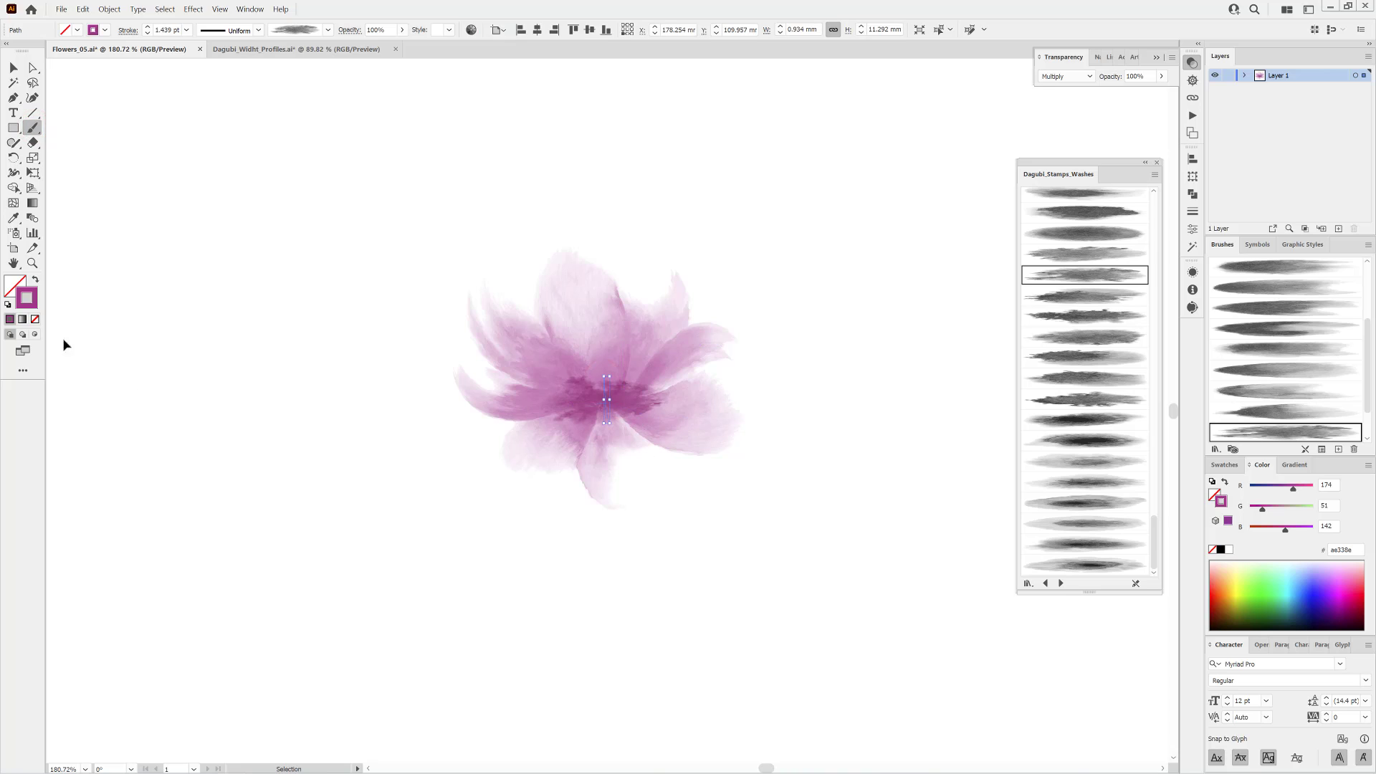
left_click(147, 33)
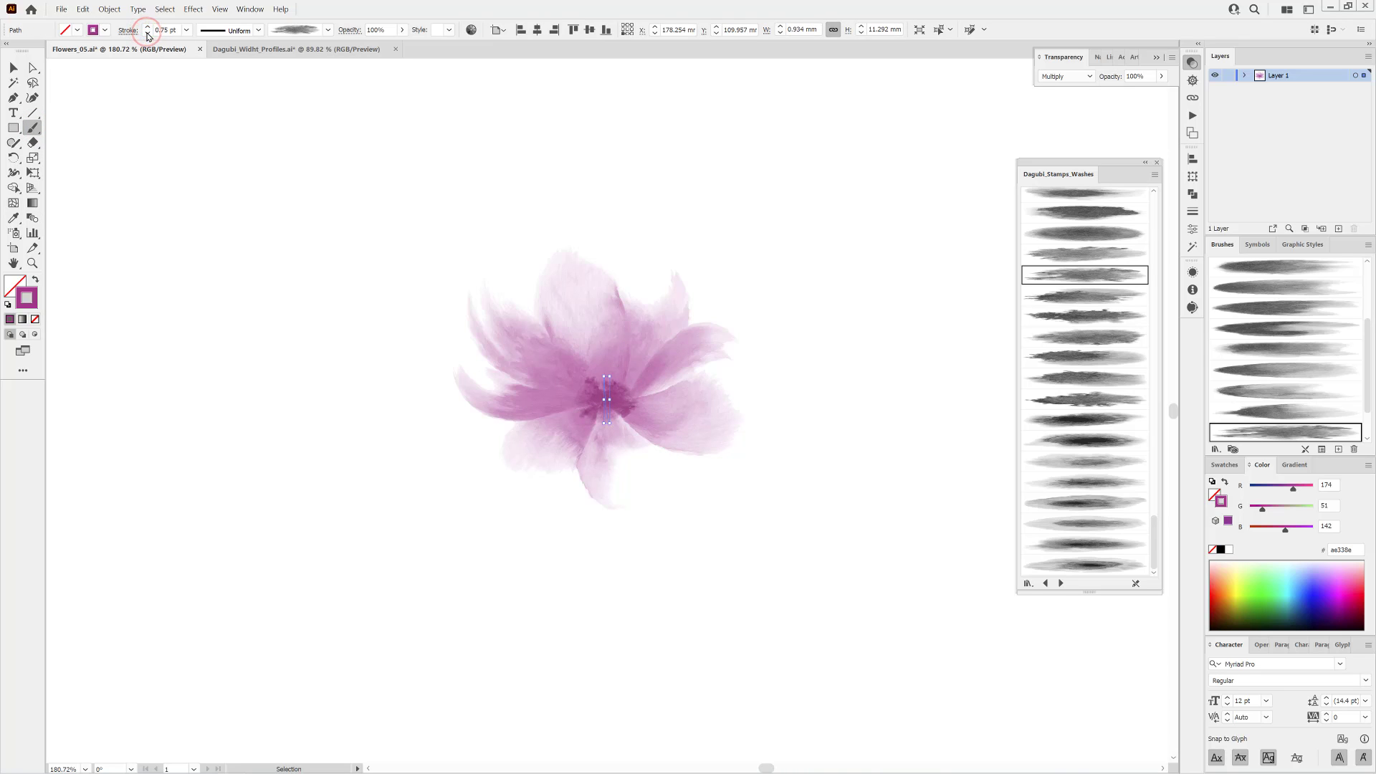
left_click(874, 655, "ctrl")
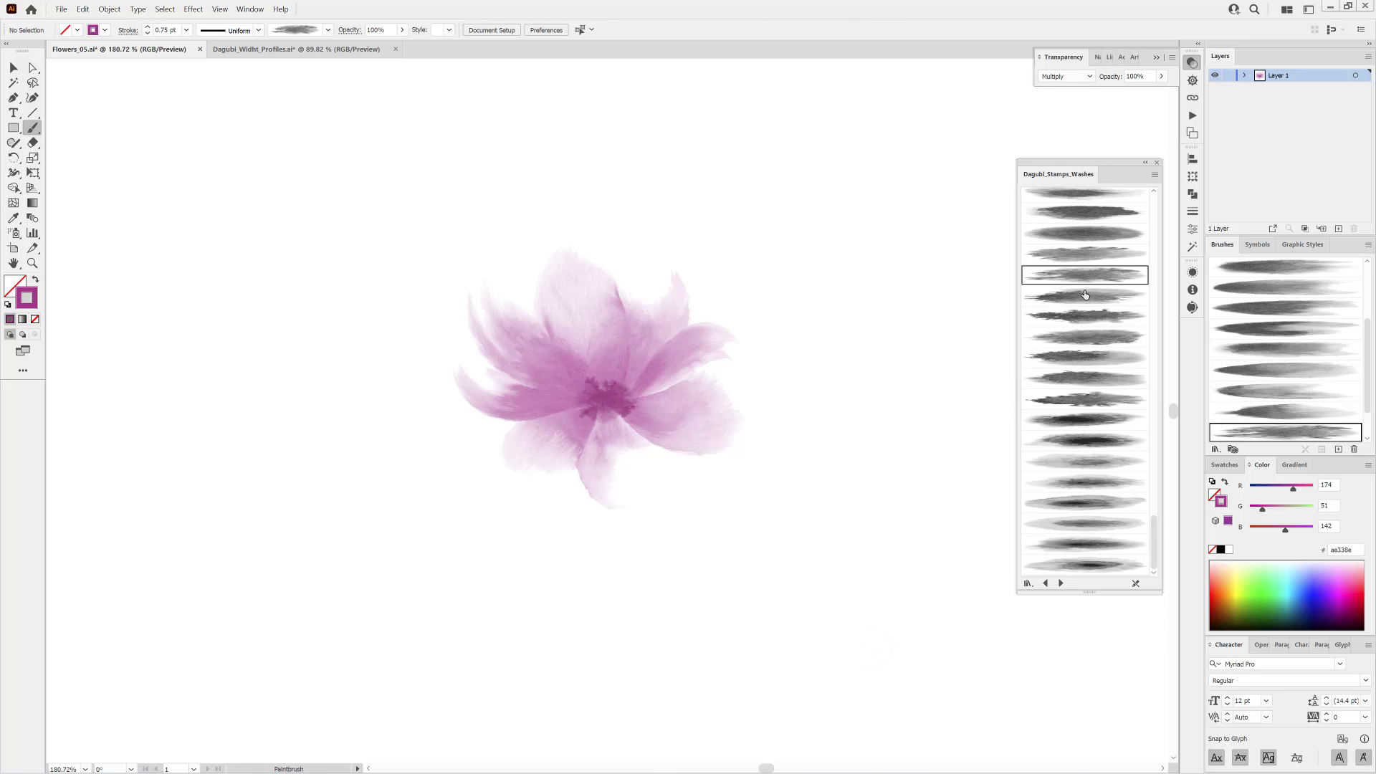
Paint a horizontal stroke about 11 mm wide across the flower's center with a denser dark wash brush, and set its weight to 0.6 pt.
scroll(1111, 353, "up", 1)
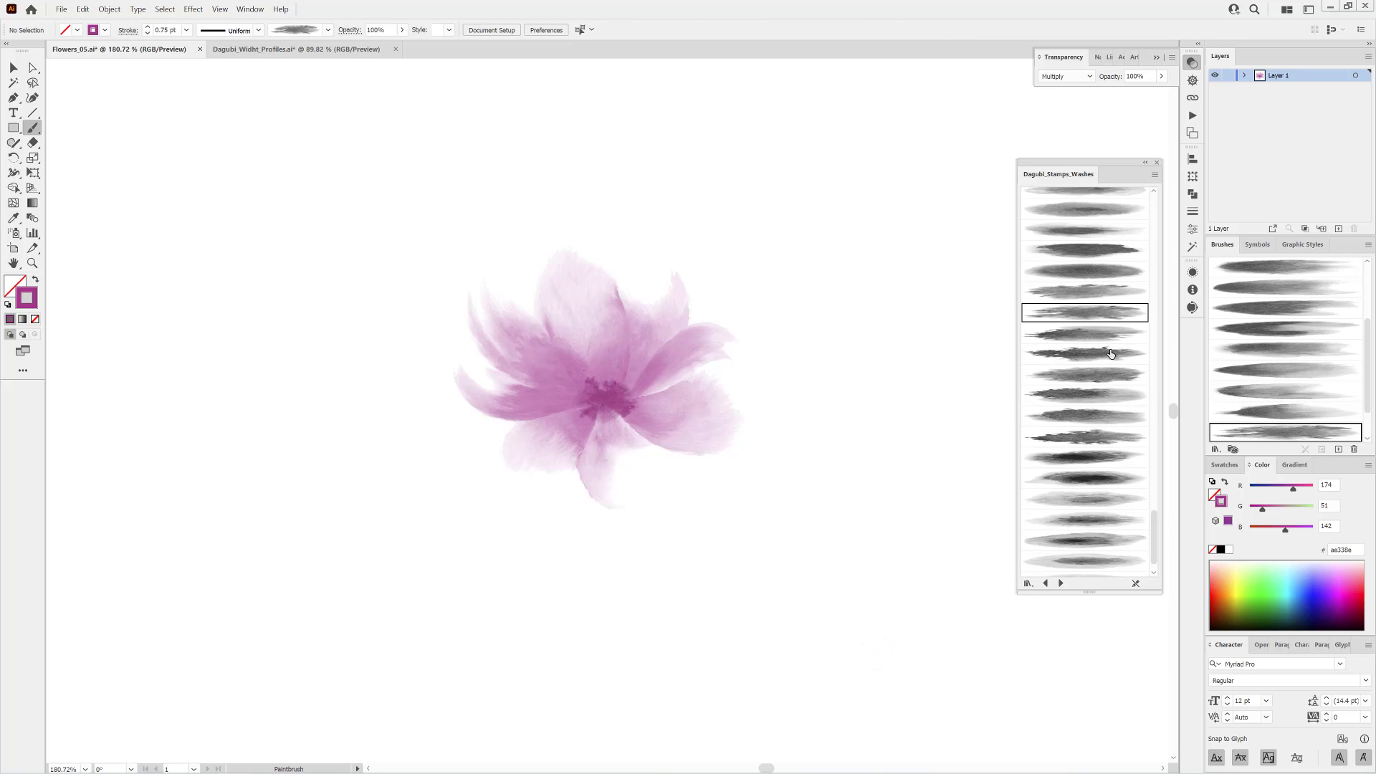
left_click(1088, 253)
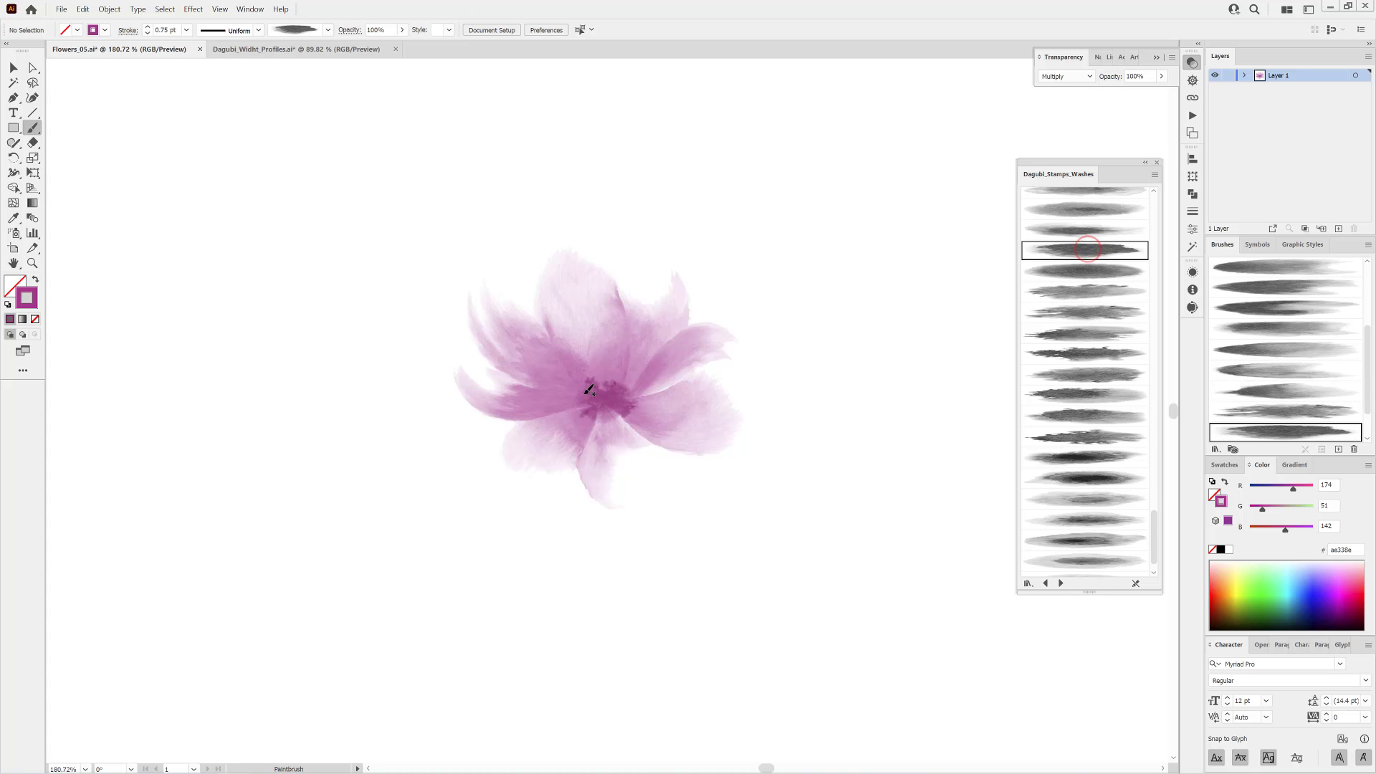
mouse_move(614, 396)
left_mouse_down()
mouse_move(643, 402)
mouse_move(621, 399)
left_mouse_up()
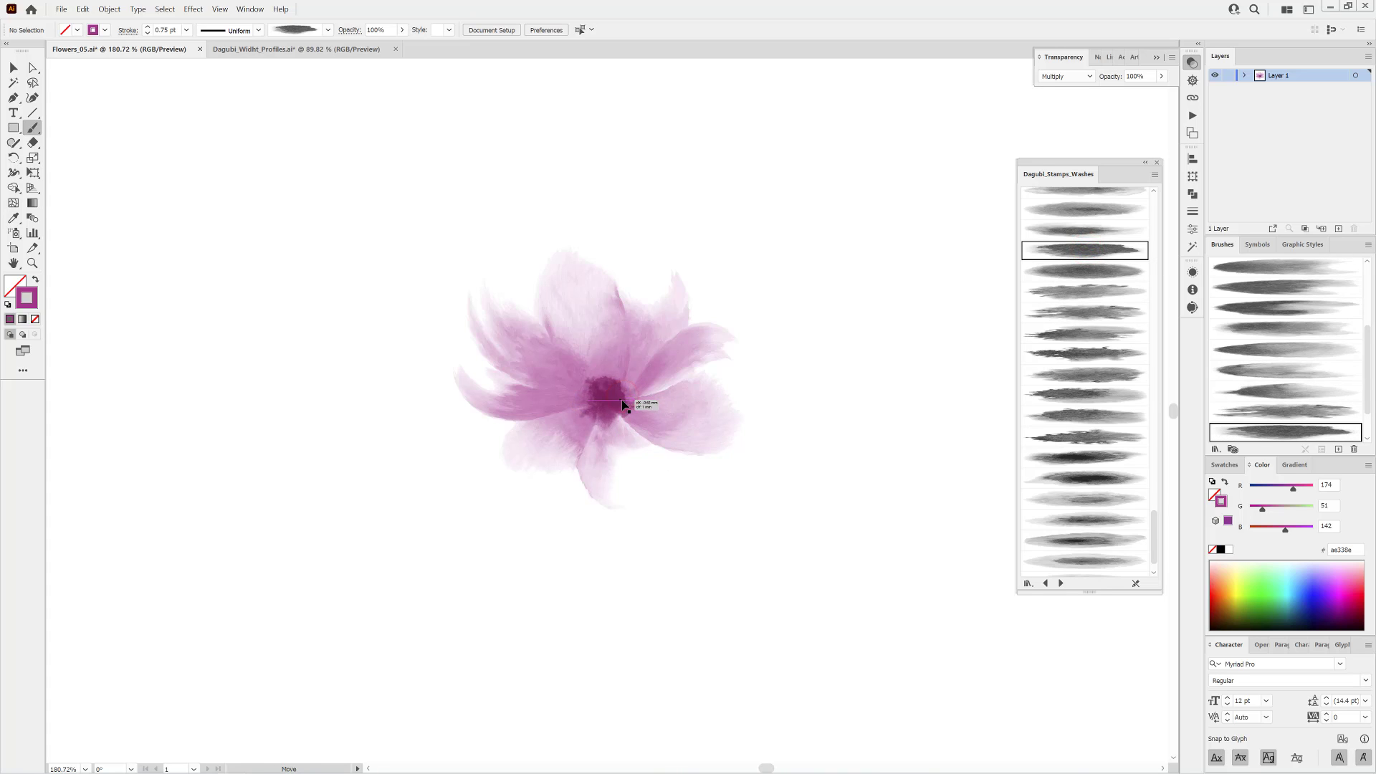
left_click(147, 33)
left_click(147, 33)
left_click(147, 33)
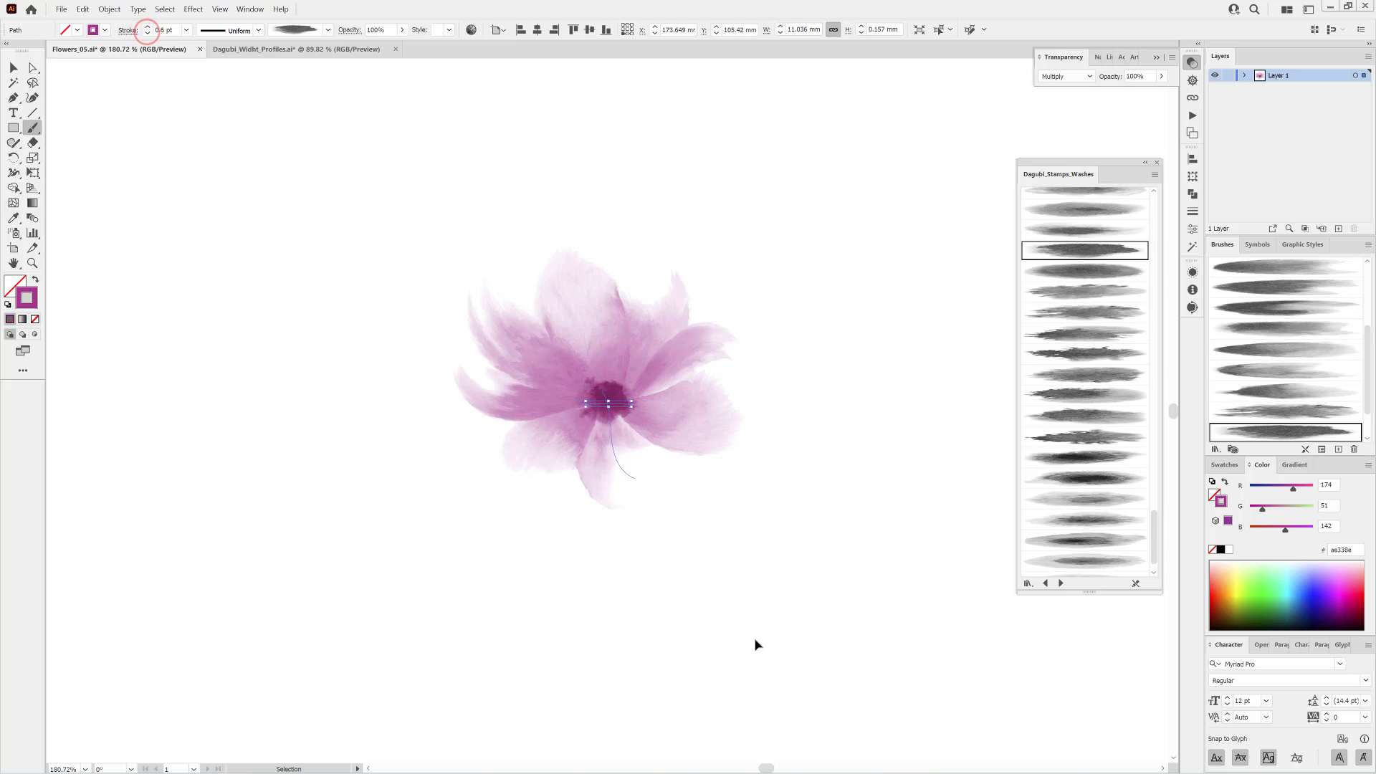
left_click(856, 674)
Draw a black-filled, strokeless rounded rectangle about 4.6 mm wide and 0.7 mm high at the right edge of the flower's dark center.
left_click_drag(623, 421, 738, 501)
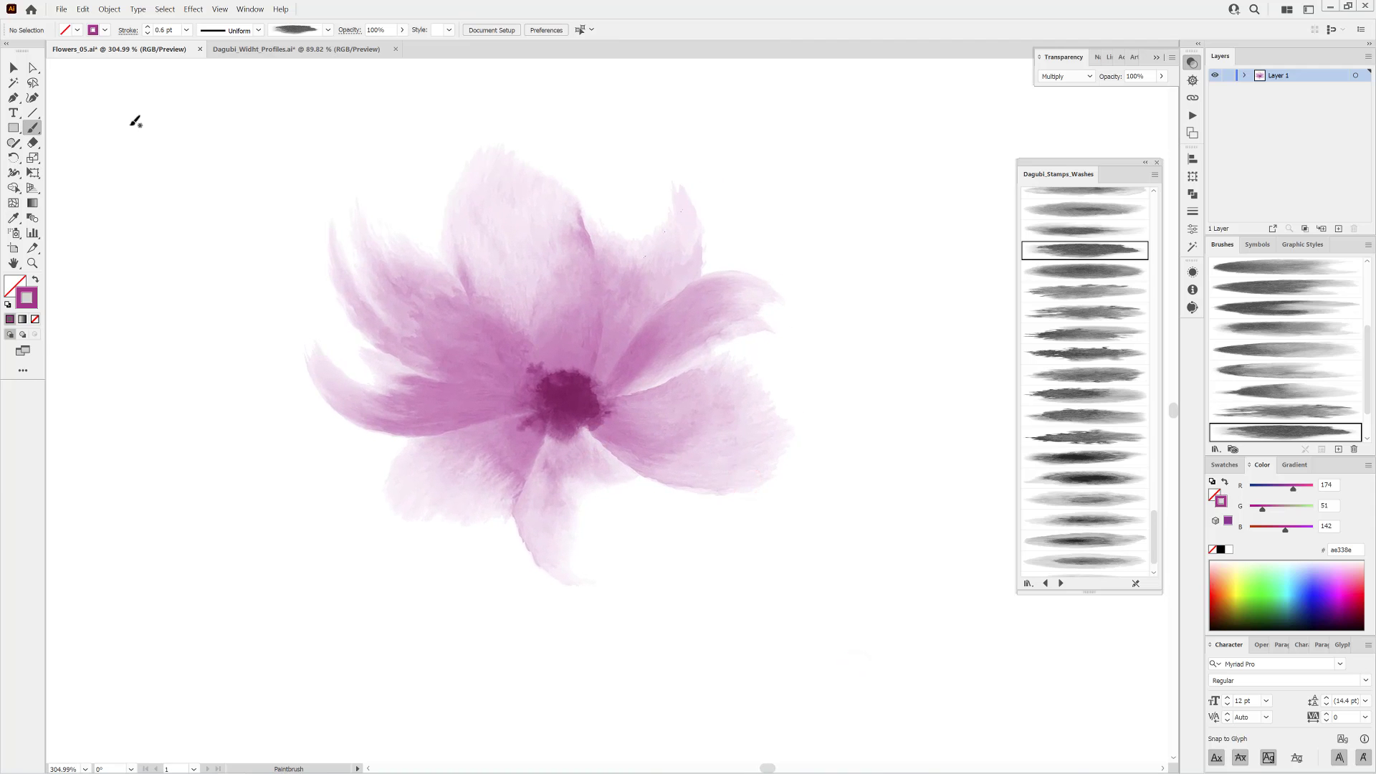
left_click(17, 131)
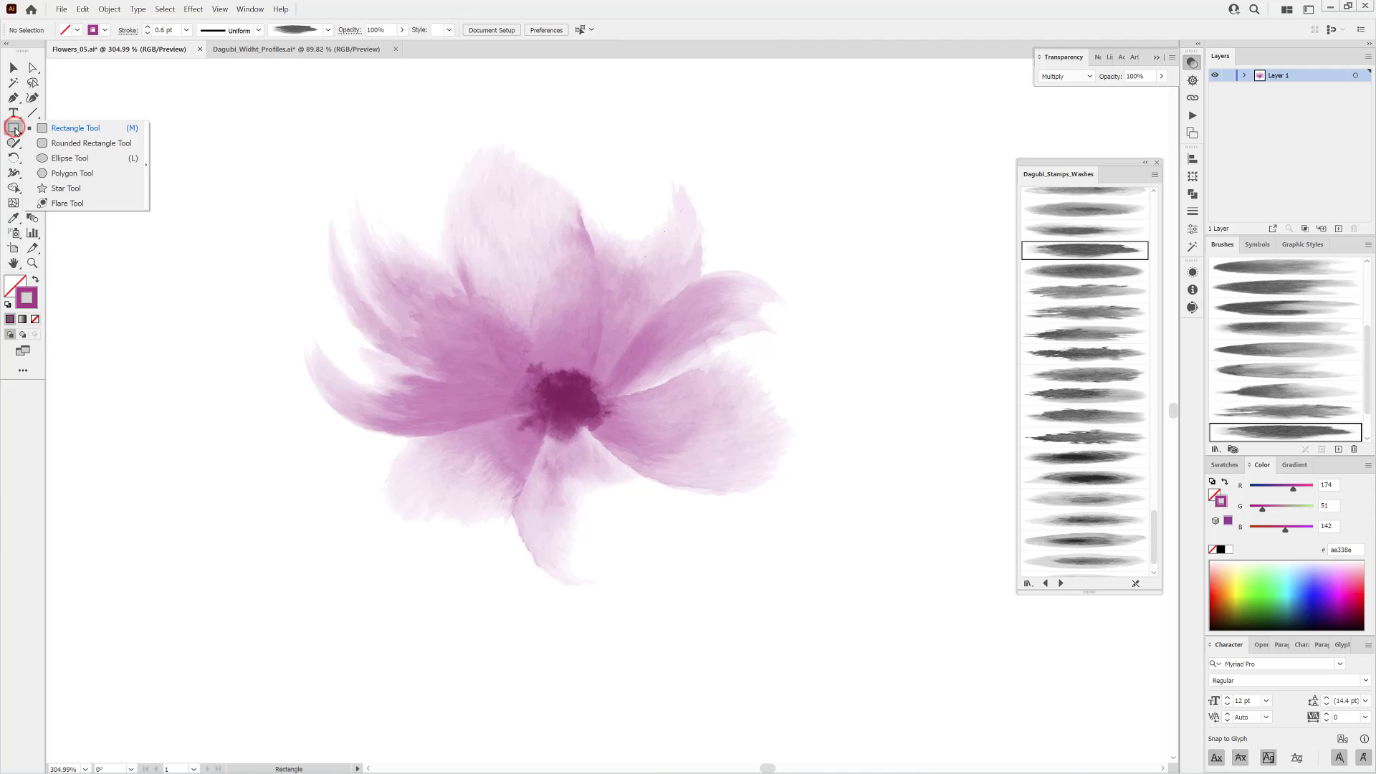
left_click(77, 143)
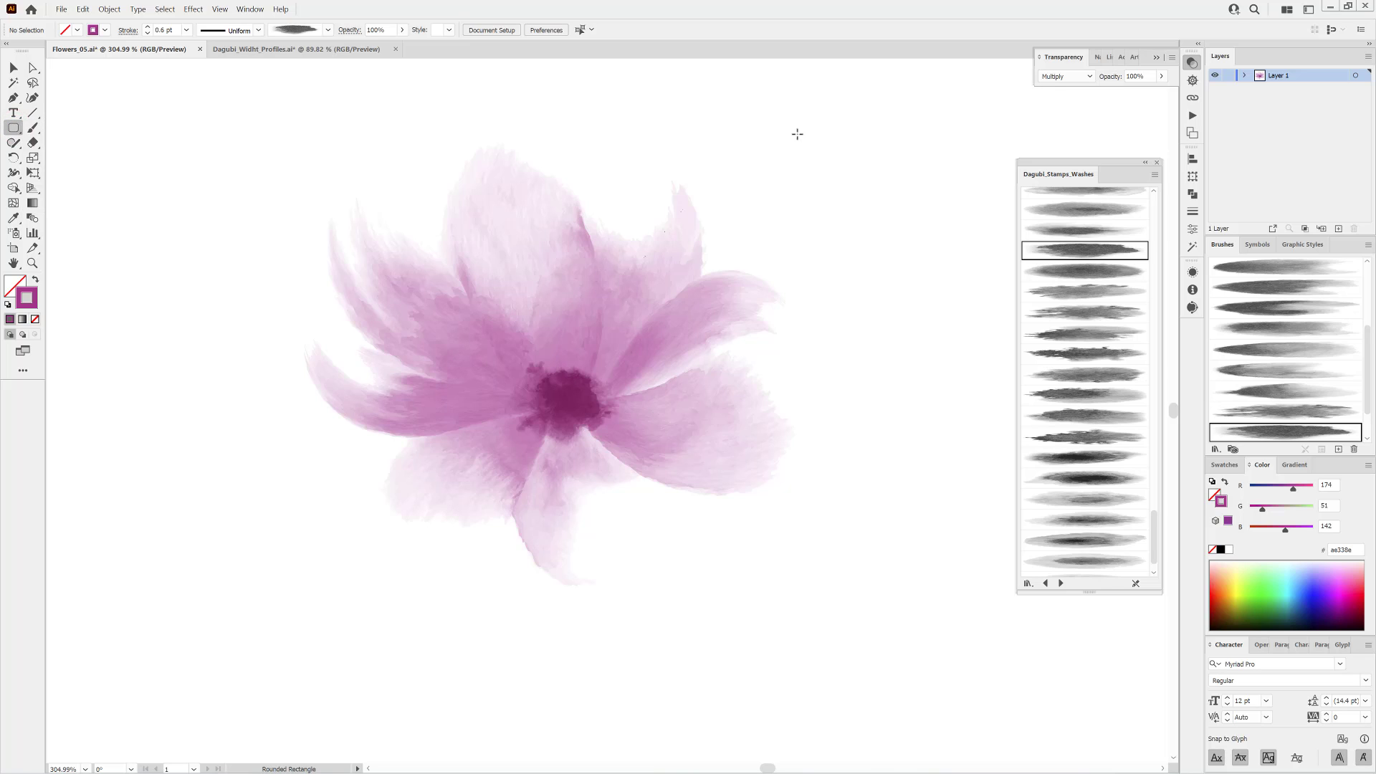
left_click(1212, 550)
left_click(1211, 495)
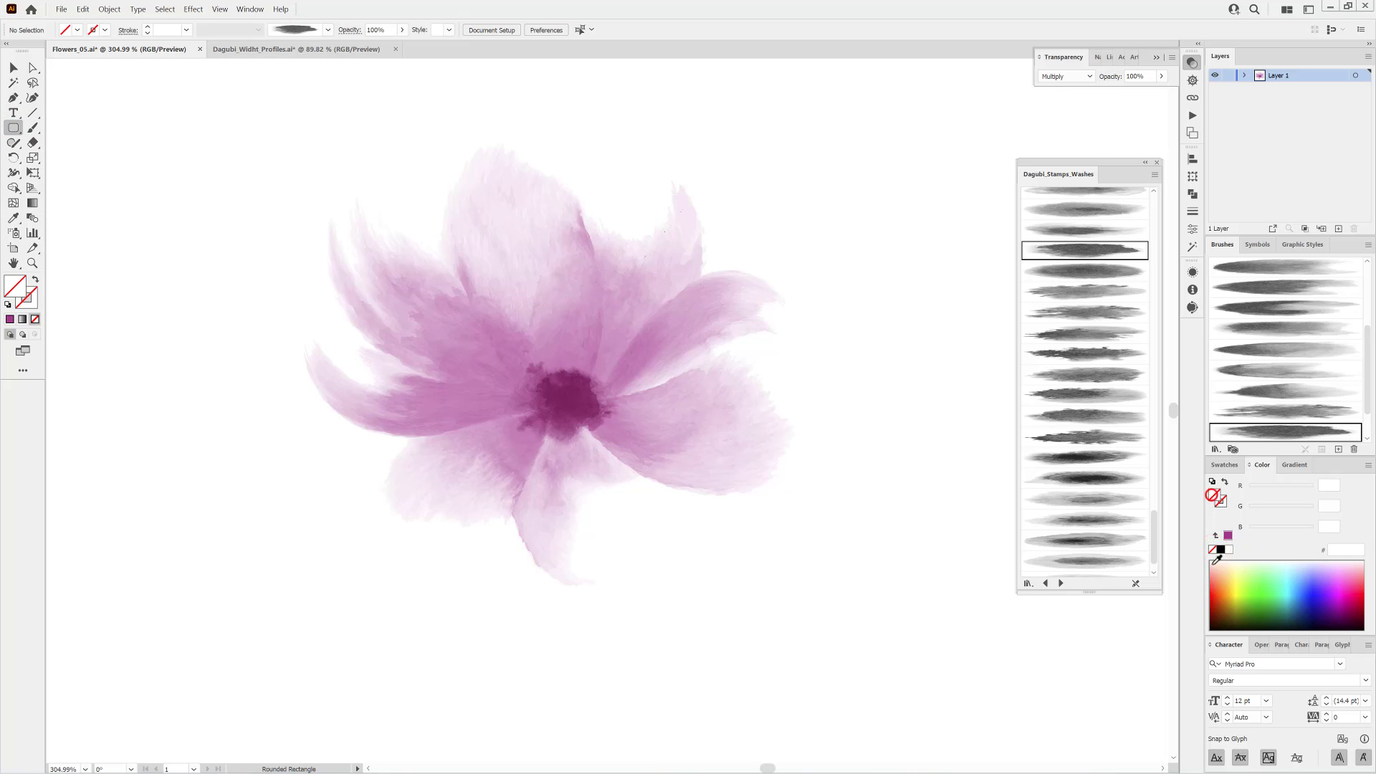
left_click(1221, 550)
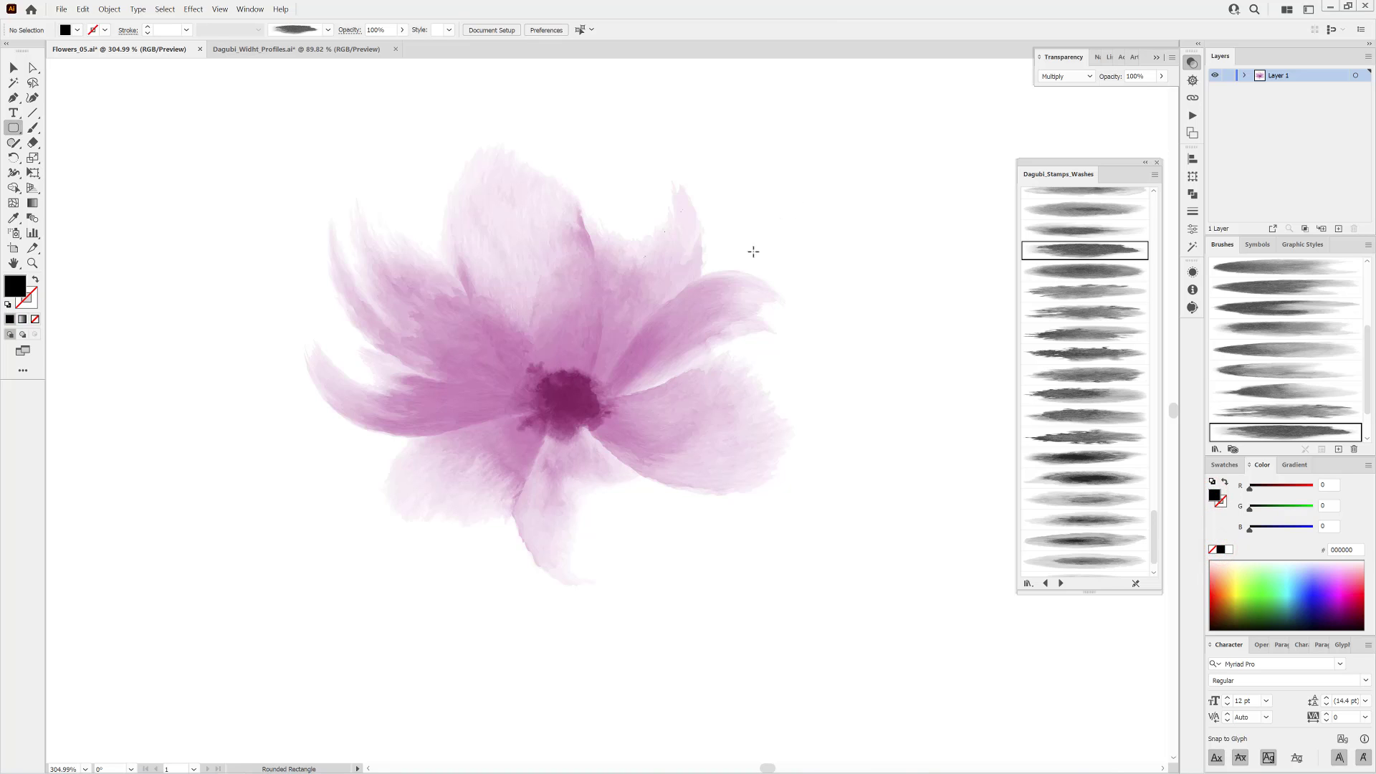
left_click_drag(583, 395, 734, 479)
key("ctrl+space")
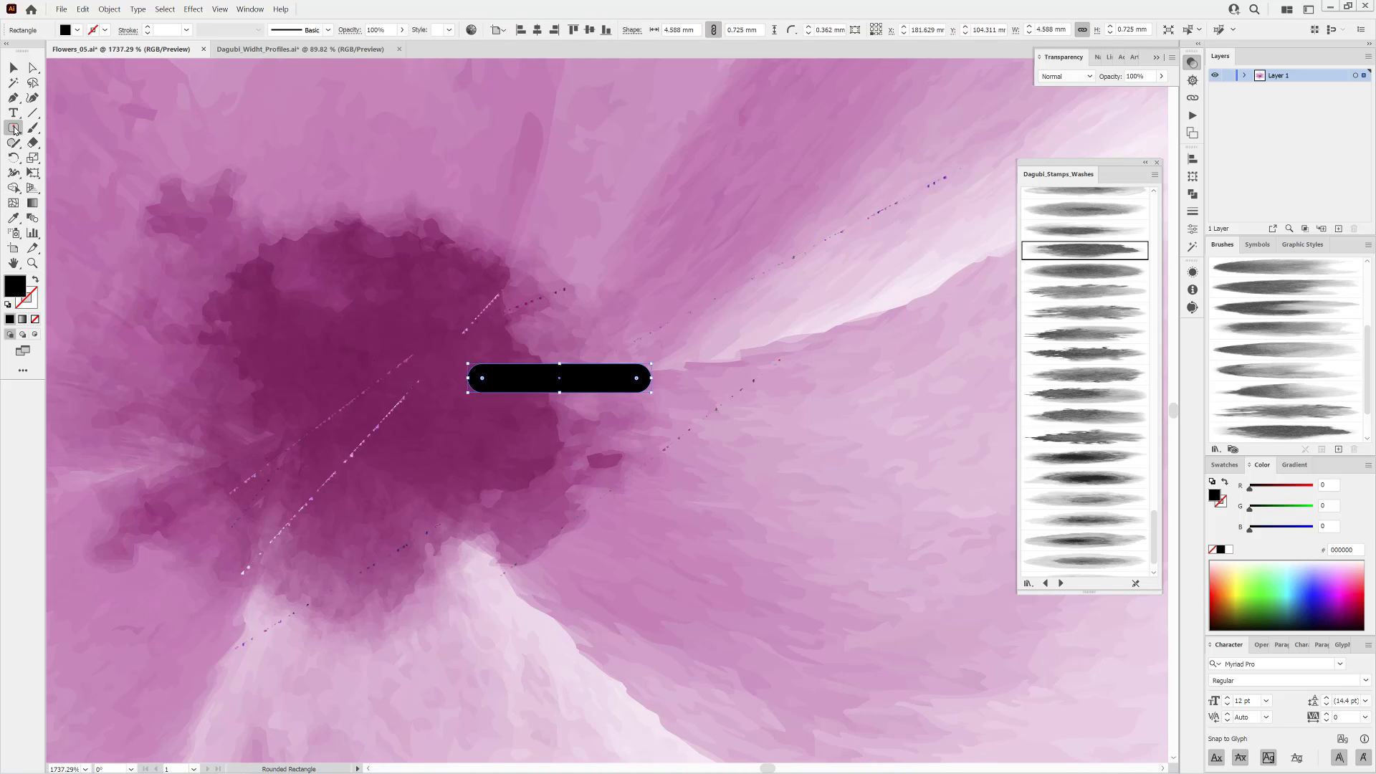
Draw a black circle about 2.1 mm across on the rounded bar's right end and unite both shapes.
left_click_drag(14, 129, 54, 157)
left_click_drag(617, 346, 677, 422)
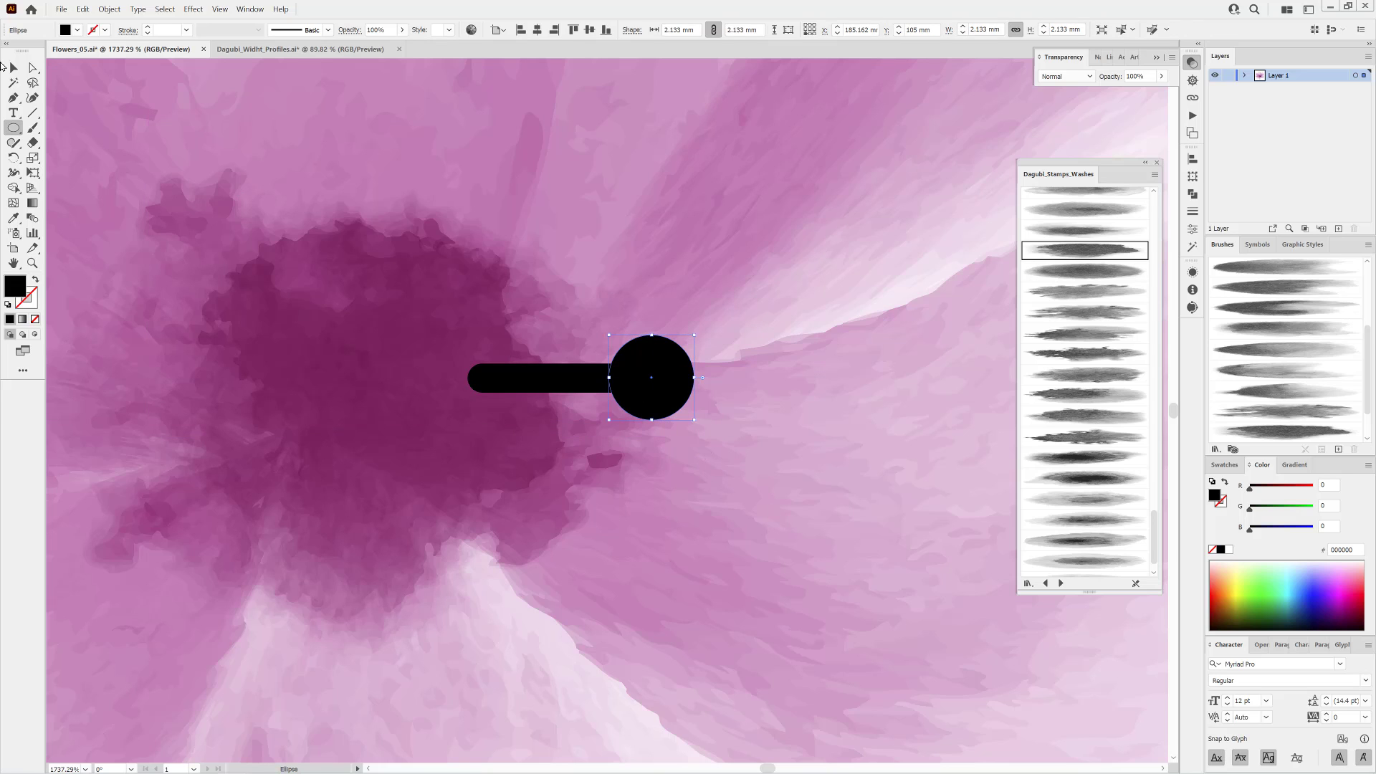
left_click(13, 67)
left_click(573, 378)
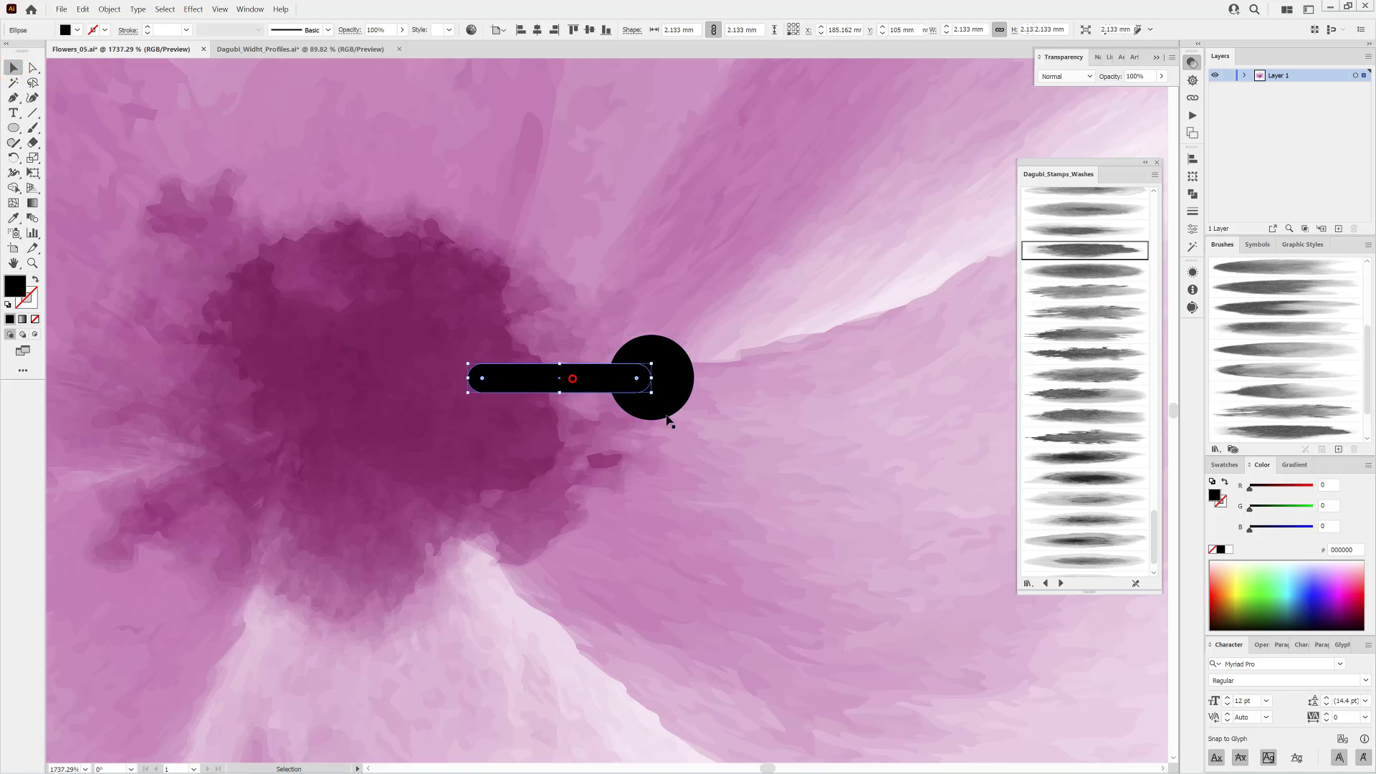
left_click(670, 383, "shift")
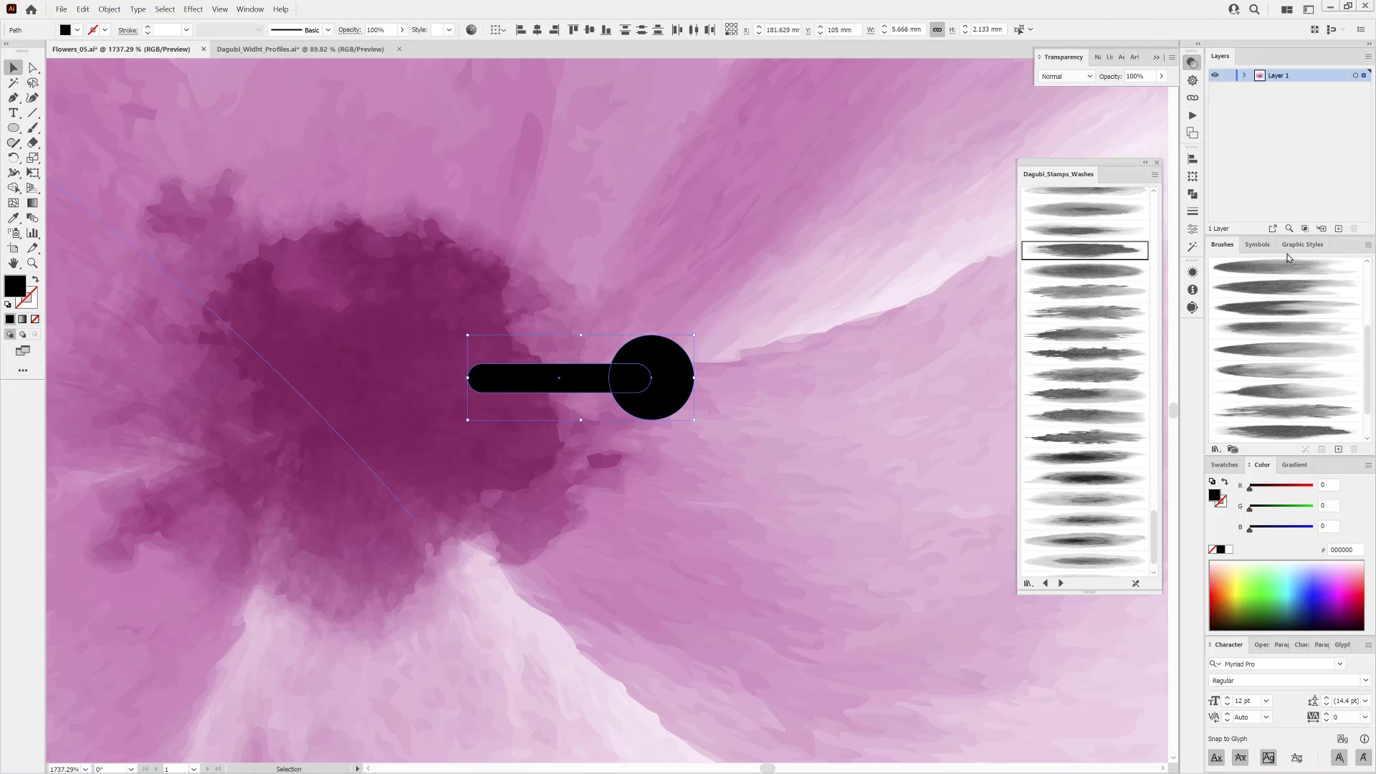
left_click(1191, 192)
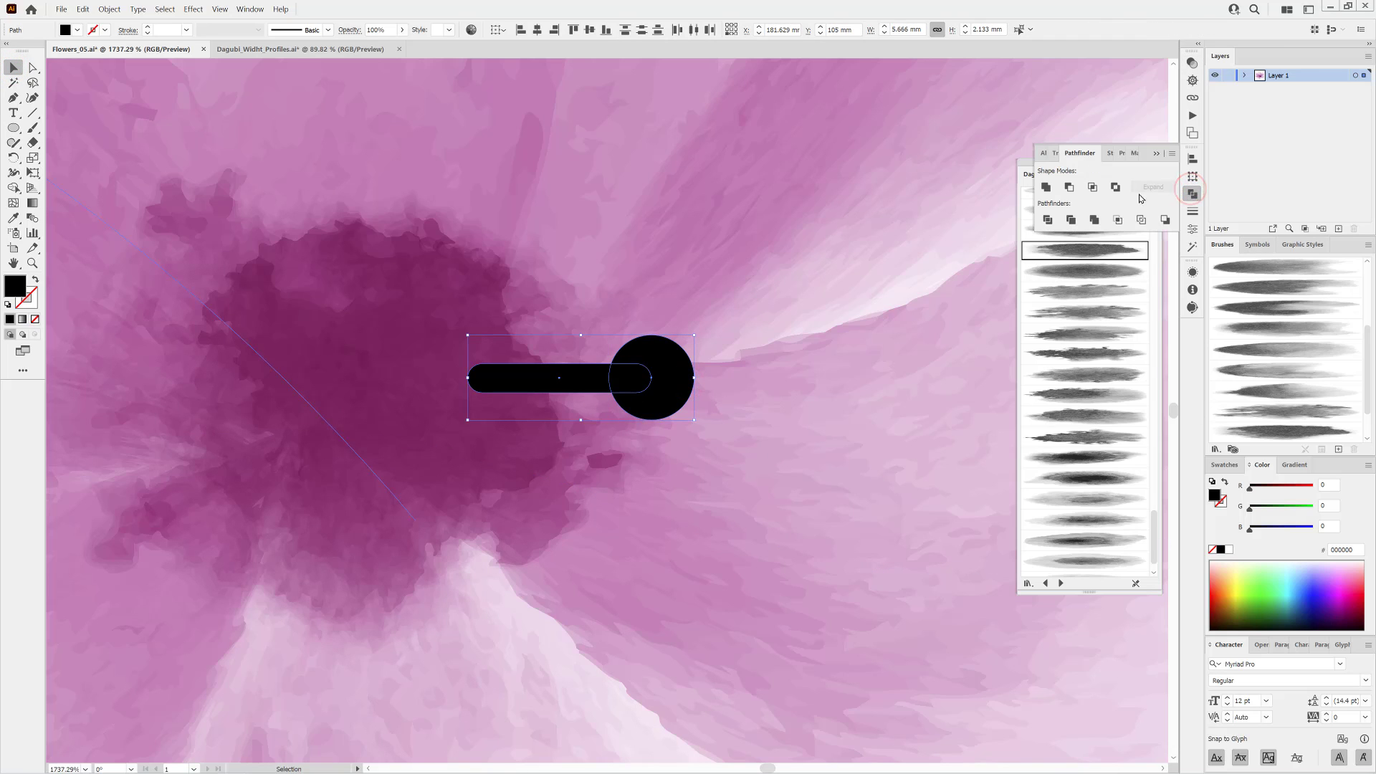
left_click(1045, 187)
Move the united stamen shape off the flower onto the blank canvas to its right.
left_click(701, 439, "alt")
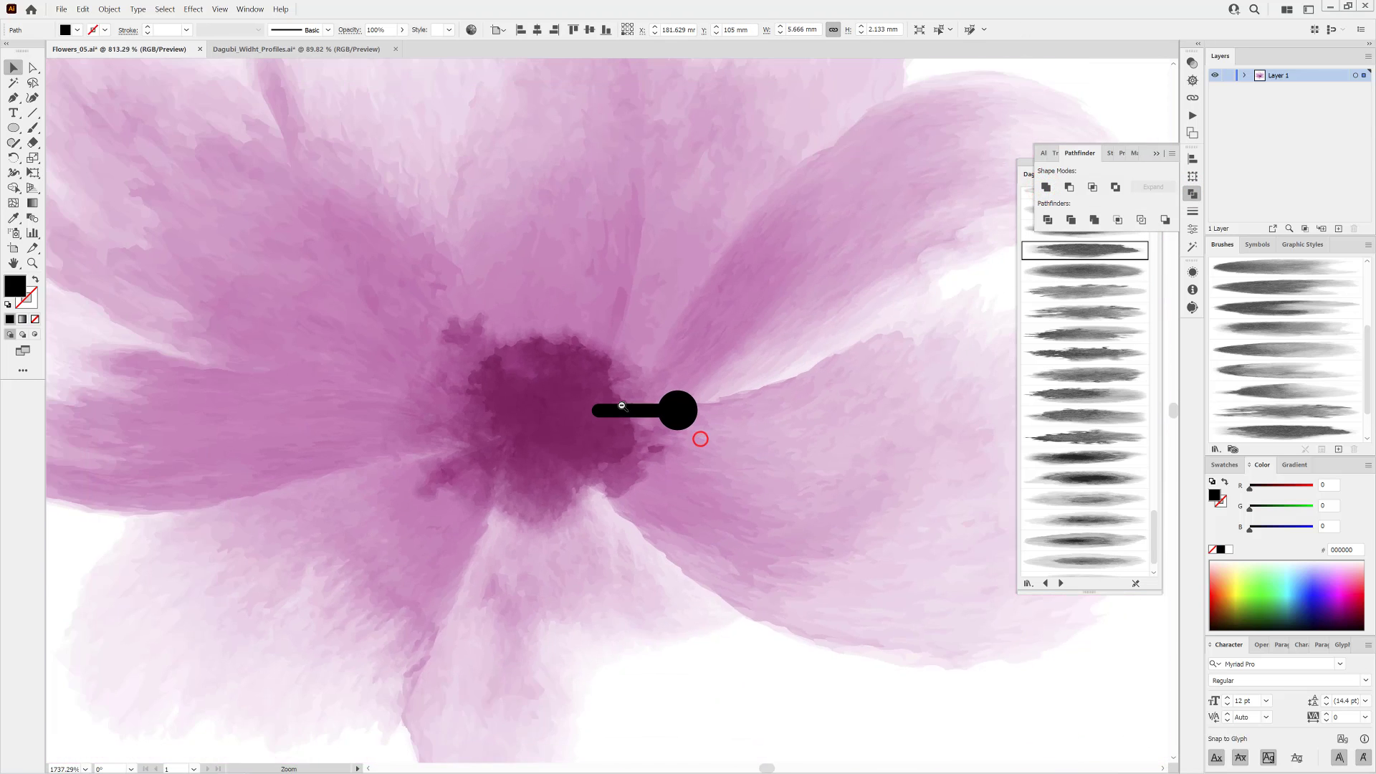
left_click_drag(762, 399, 552, 378)
left_click(552, 378)
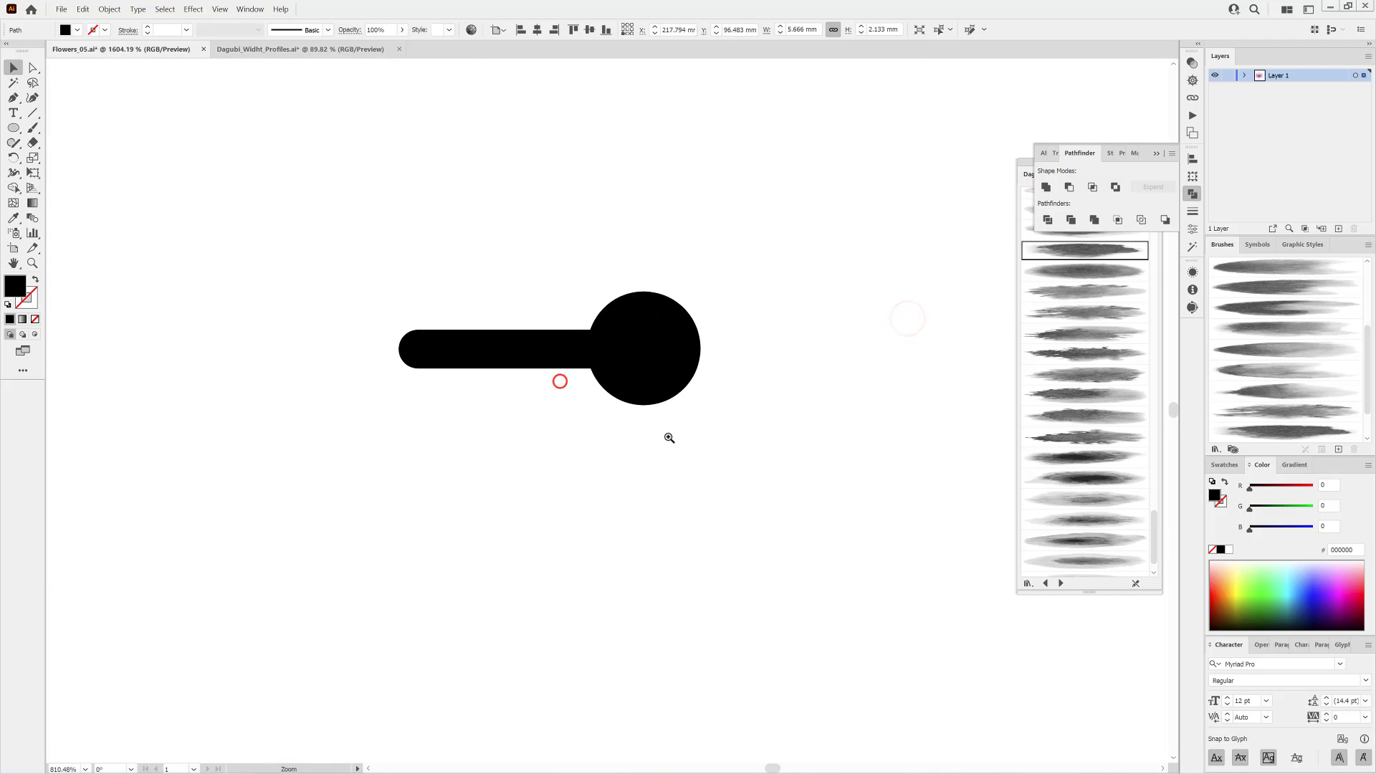
left_click_drag(671, 351, 740, 343)
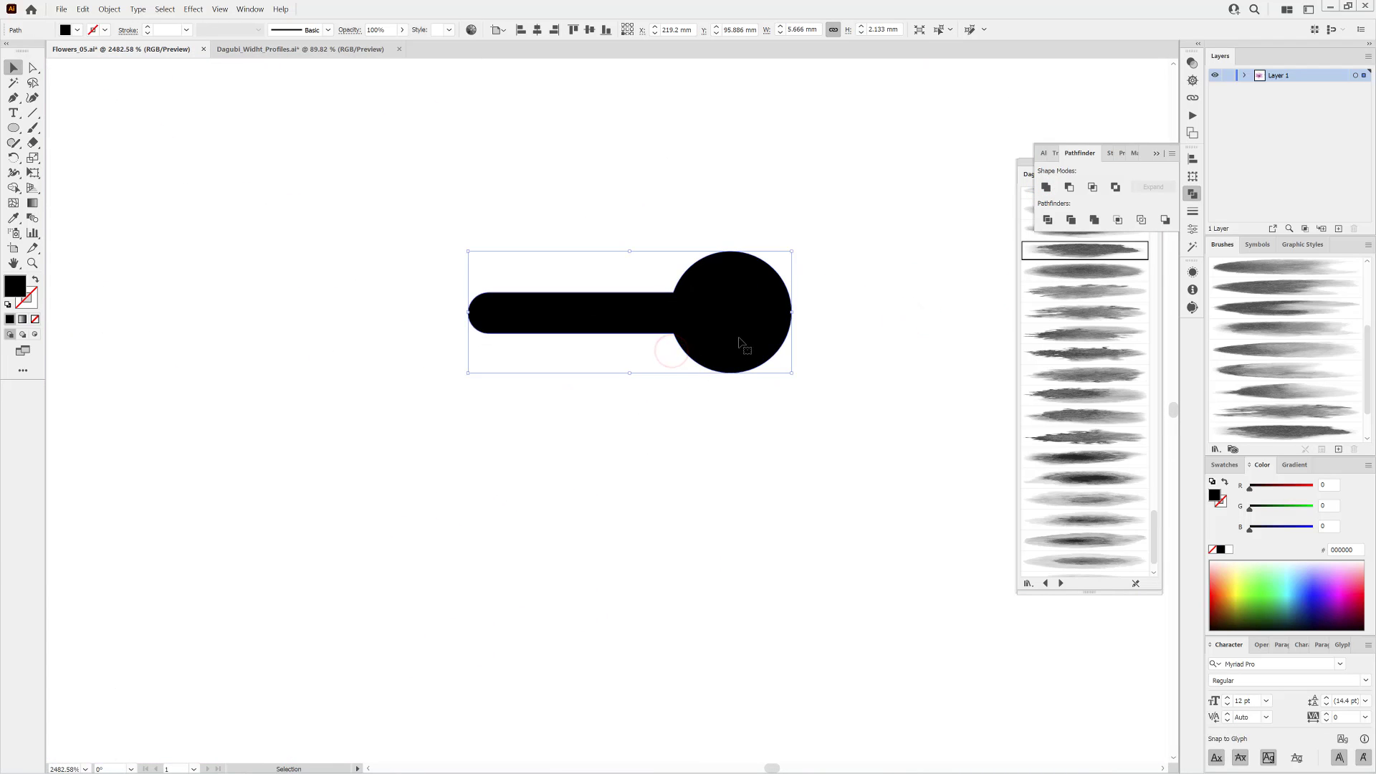
Apply a Roughen effect to the stamen shape with relative size 1%, detail 42/in and smooth points.
left_click(195, 12)
mouse_move(257, 119)
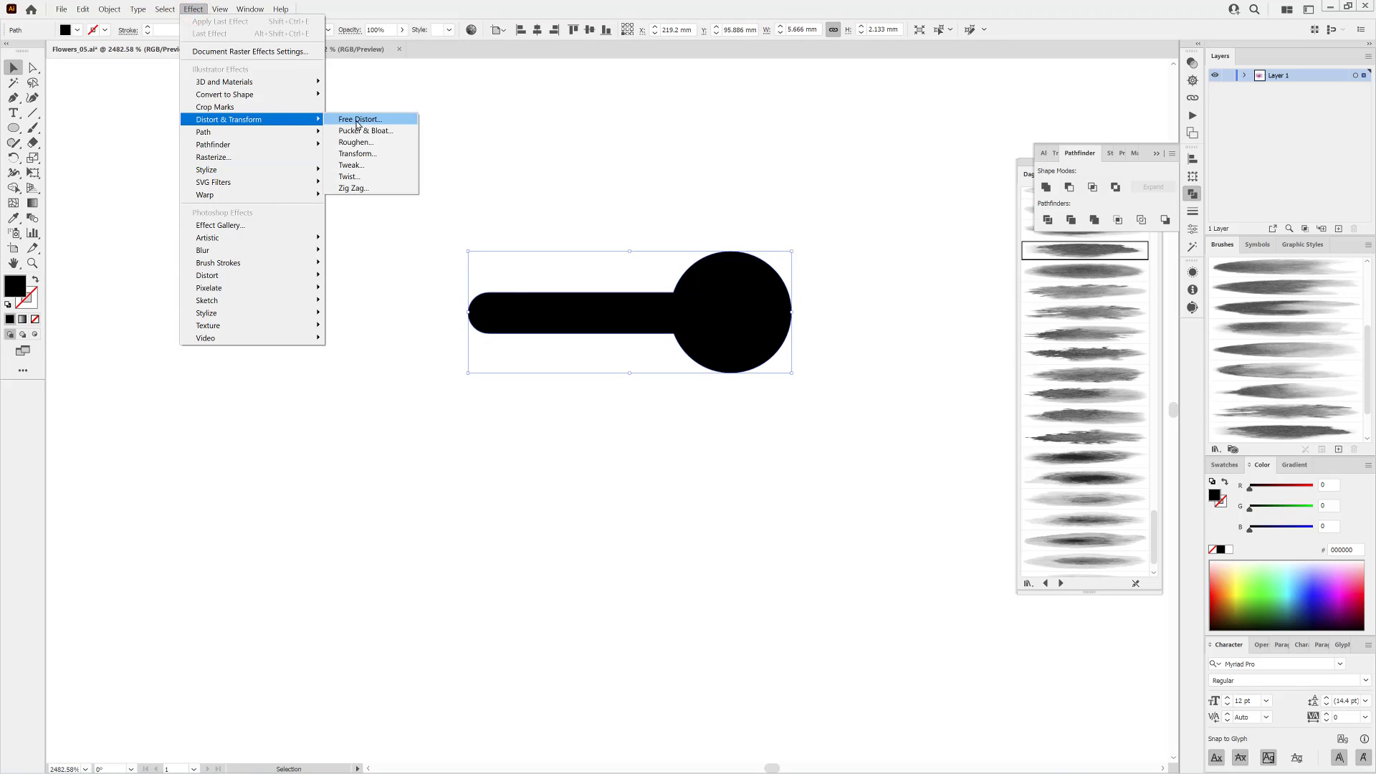
left_click(361, 143)
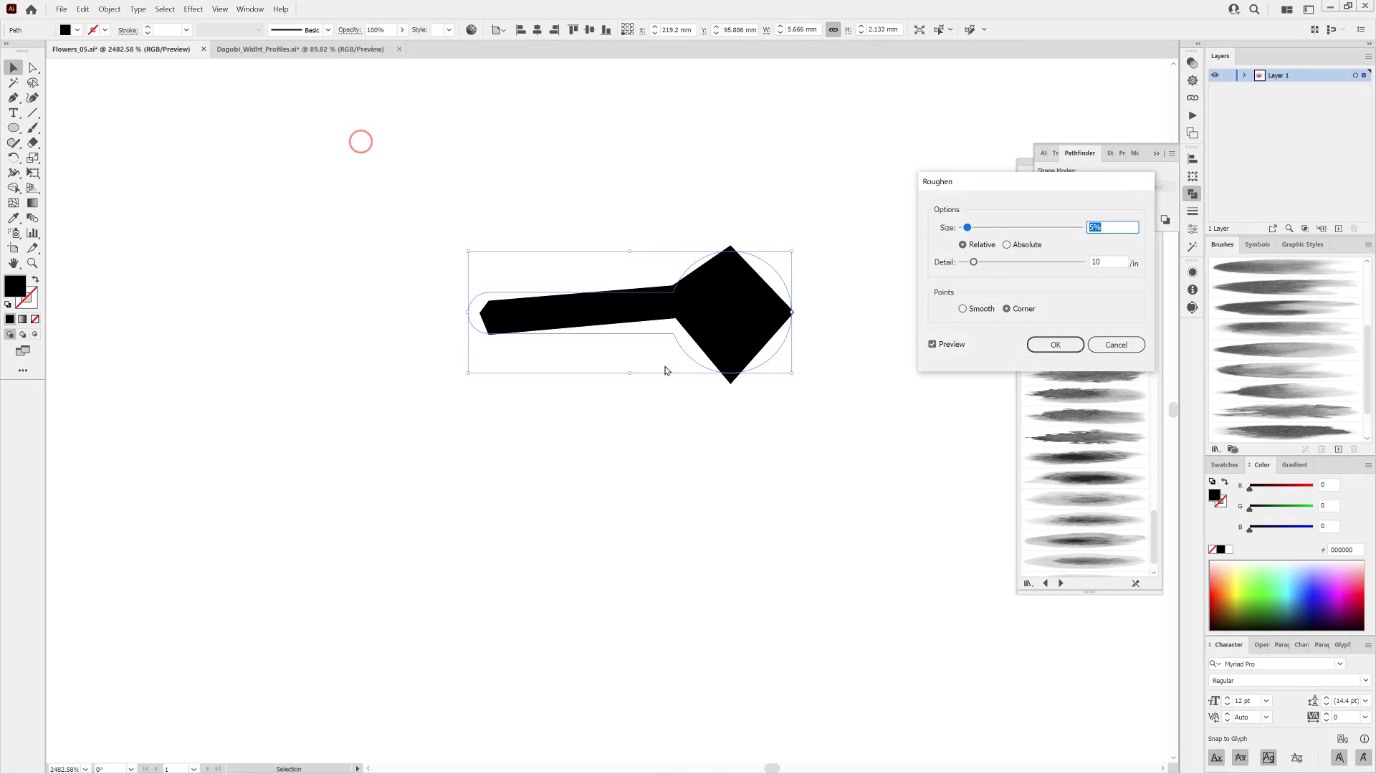
left_click(963, 309)
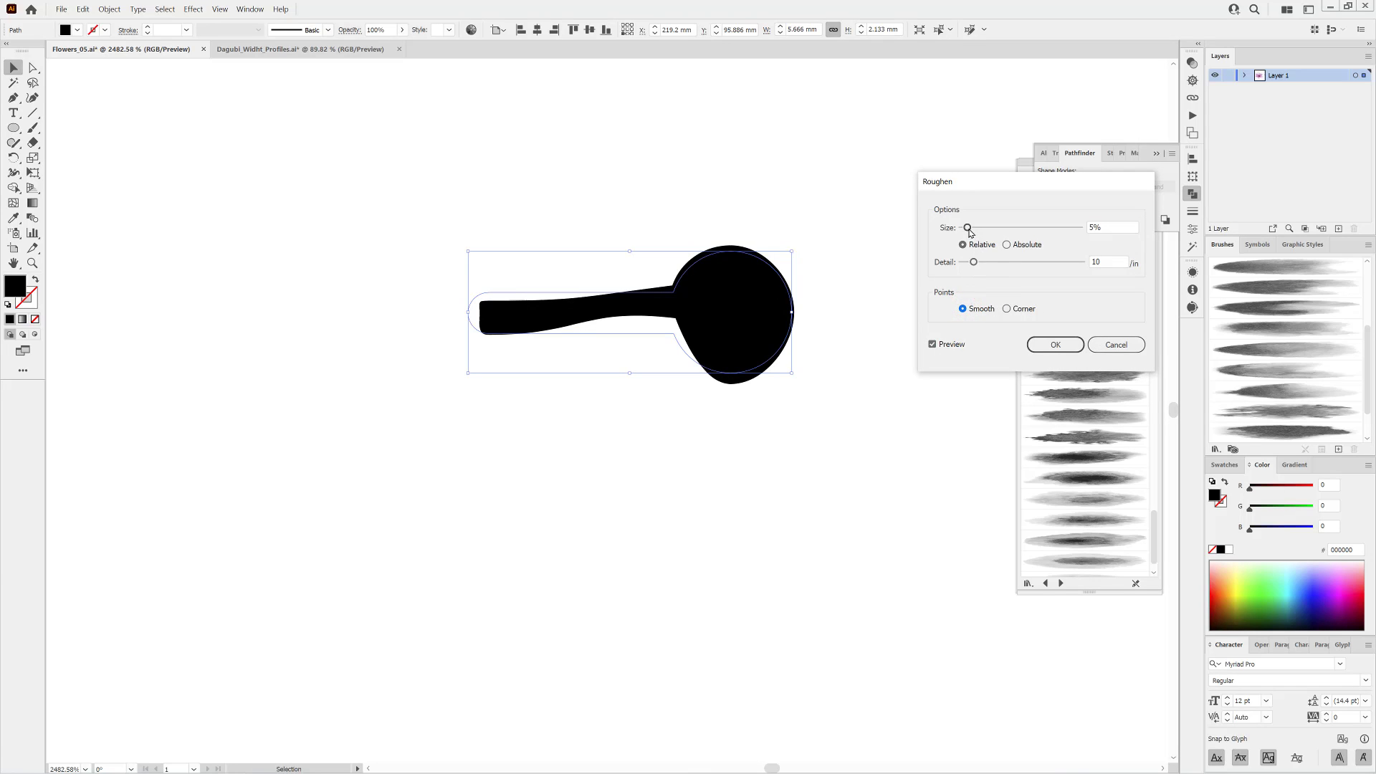
left_click_drag(965, 229, 1014, 266)
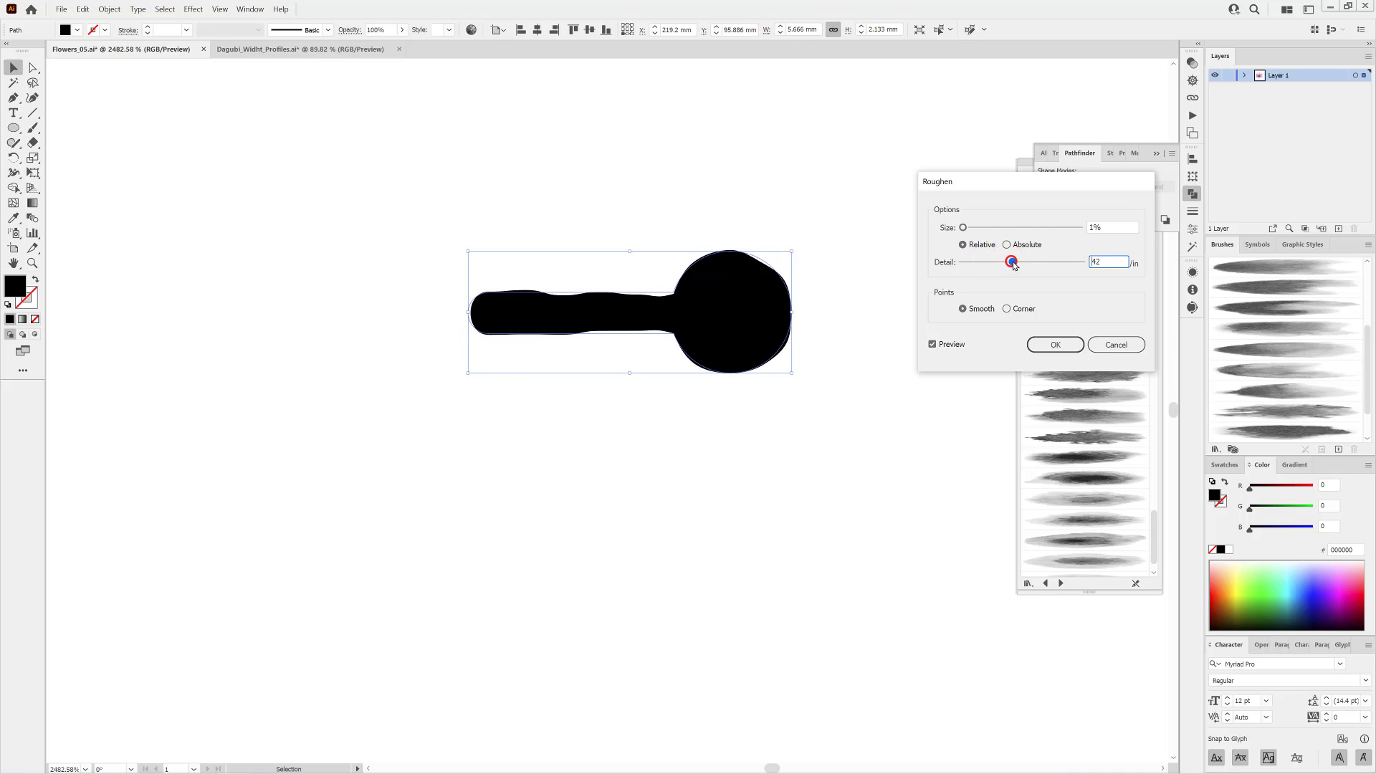
left_click(1065, 346)
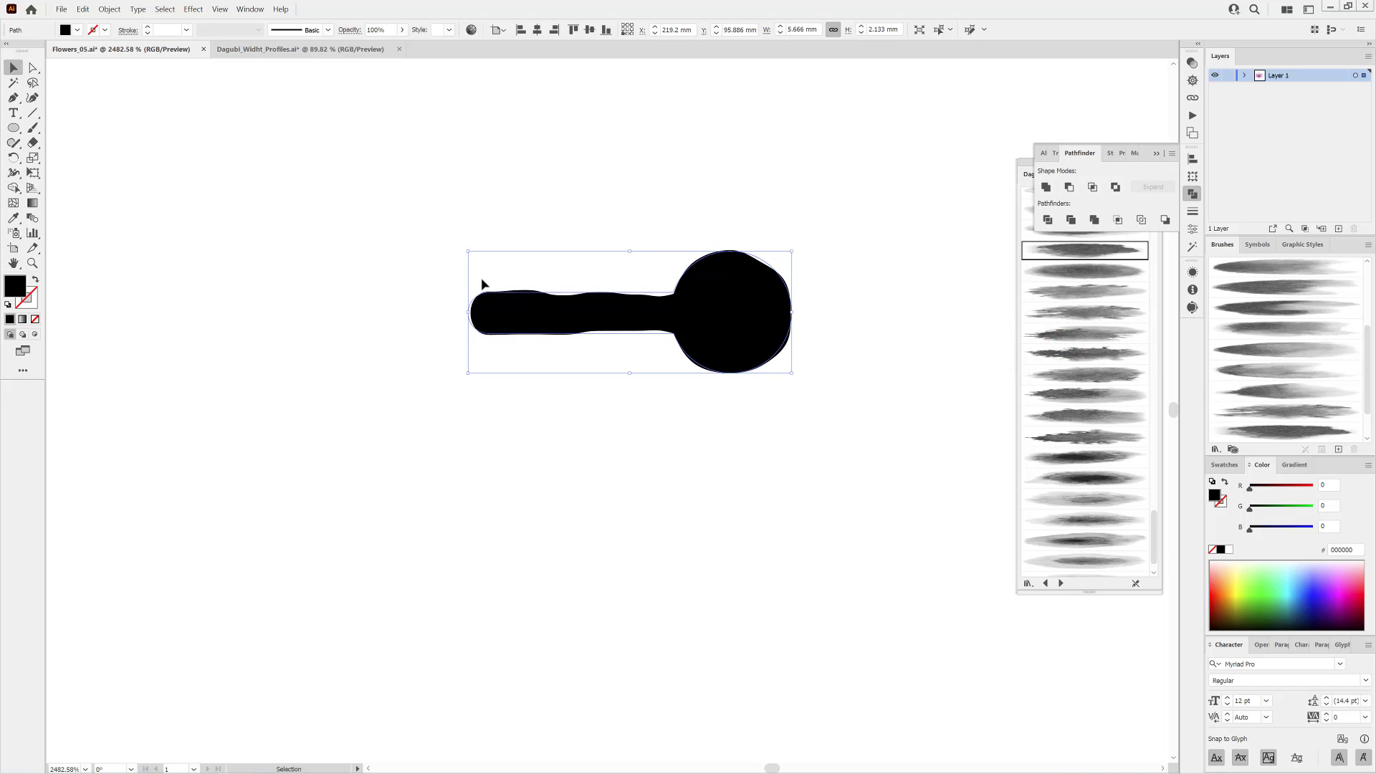
Expand the roughened stamen shape's appearance and shift it about 1 mm to the right.
left_click(109, 10)
left_click(154, 141)
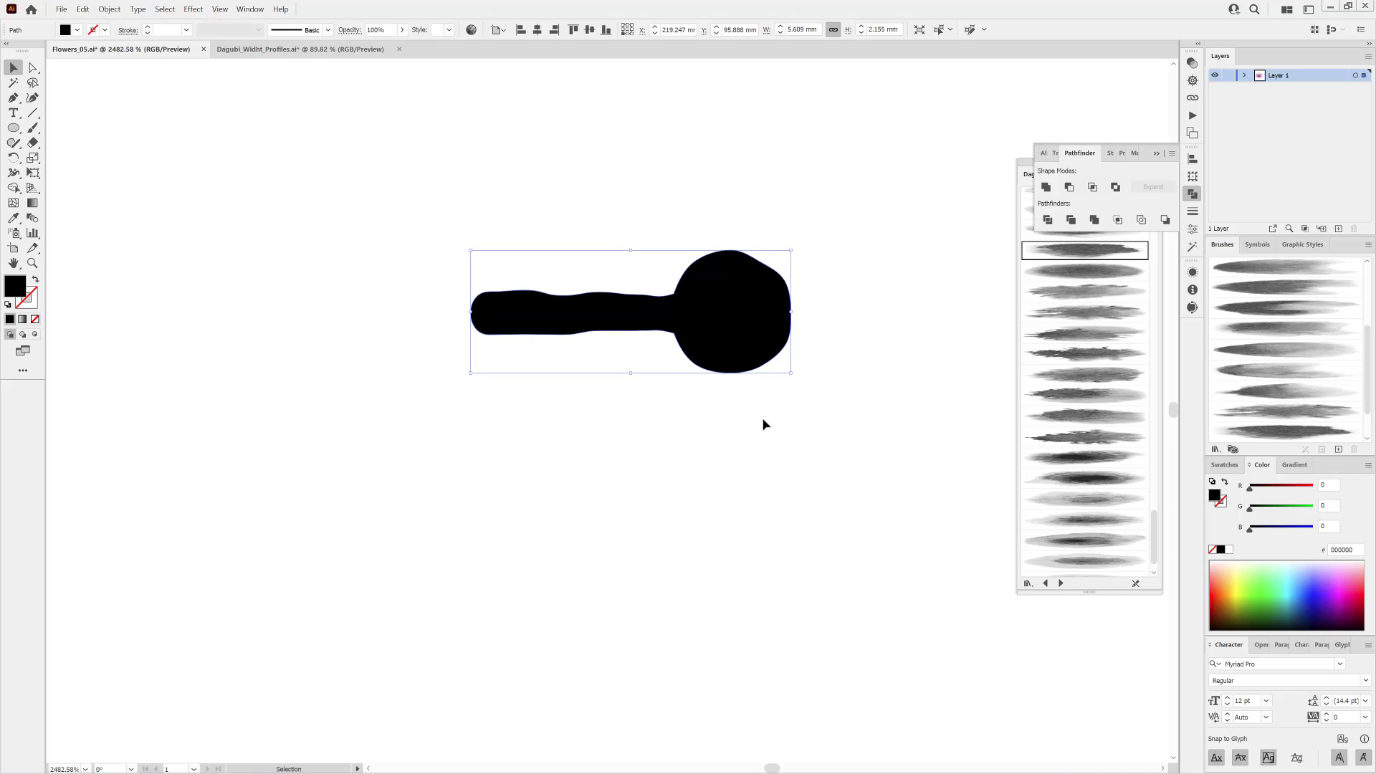
left_click_drag(720, 320, 780, 300)
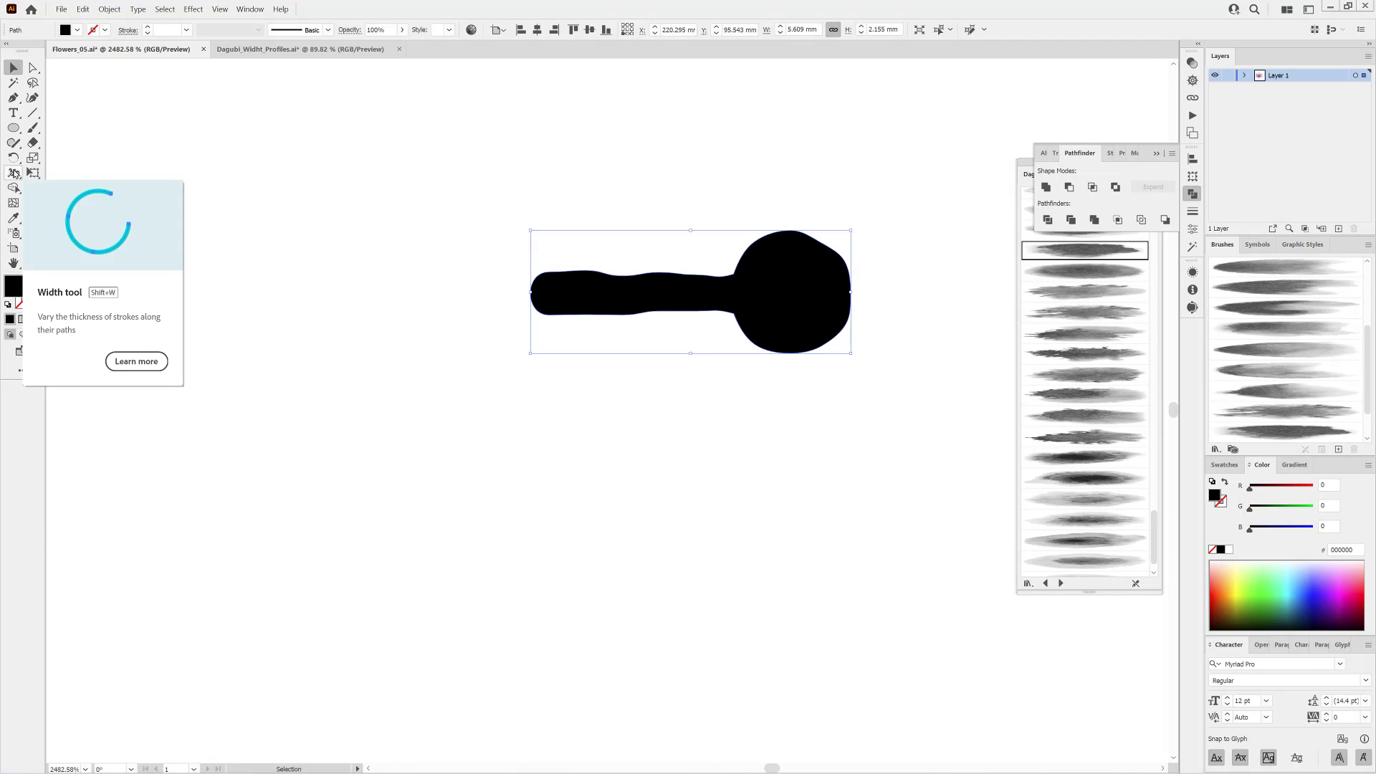
Choose the Warp tool and turn off its Detail and Simplify options.
left_click(13, 172)
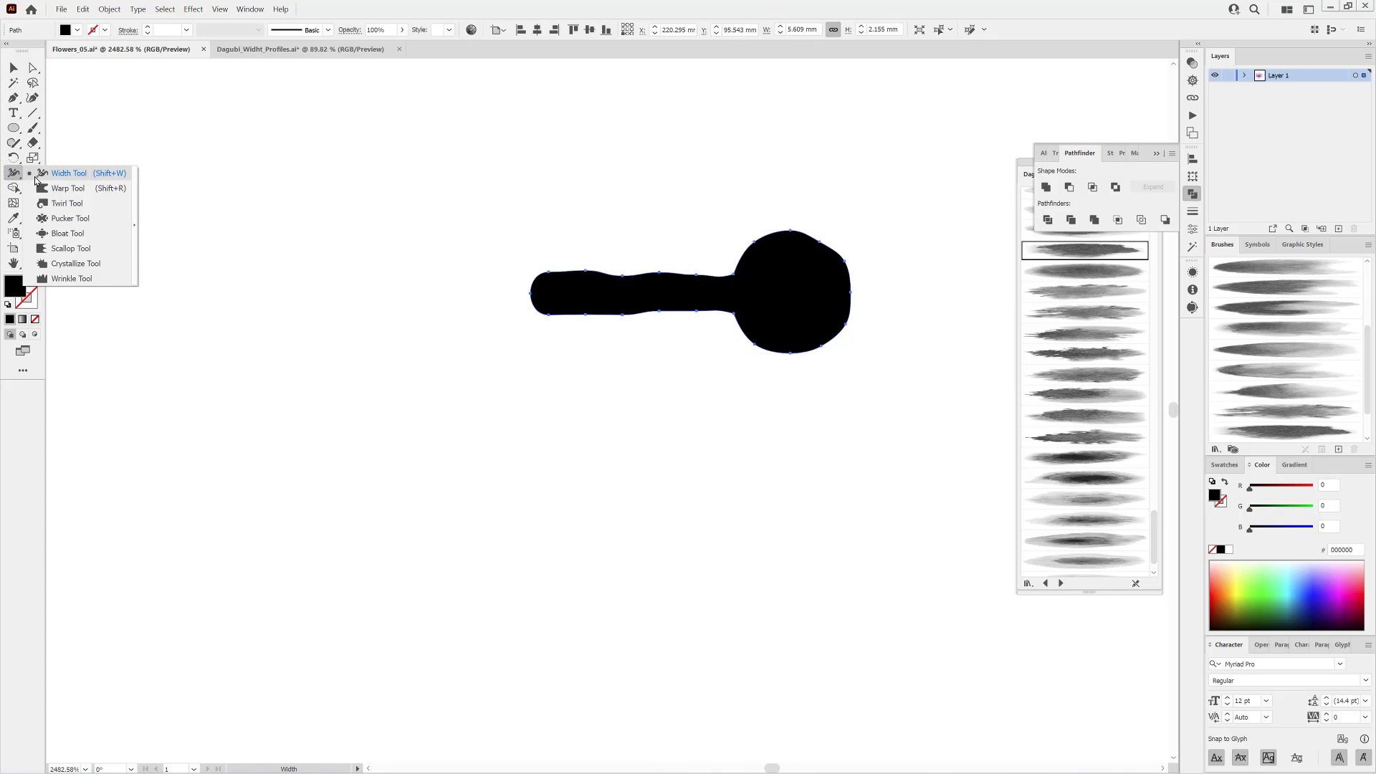
left_click(70, 190)
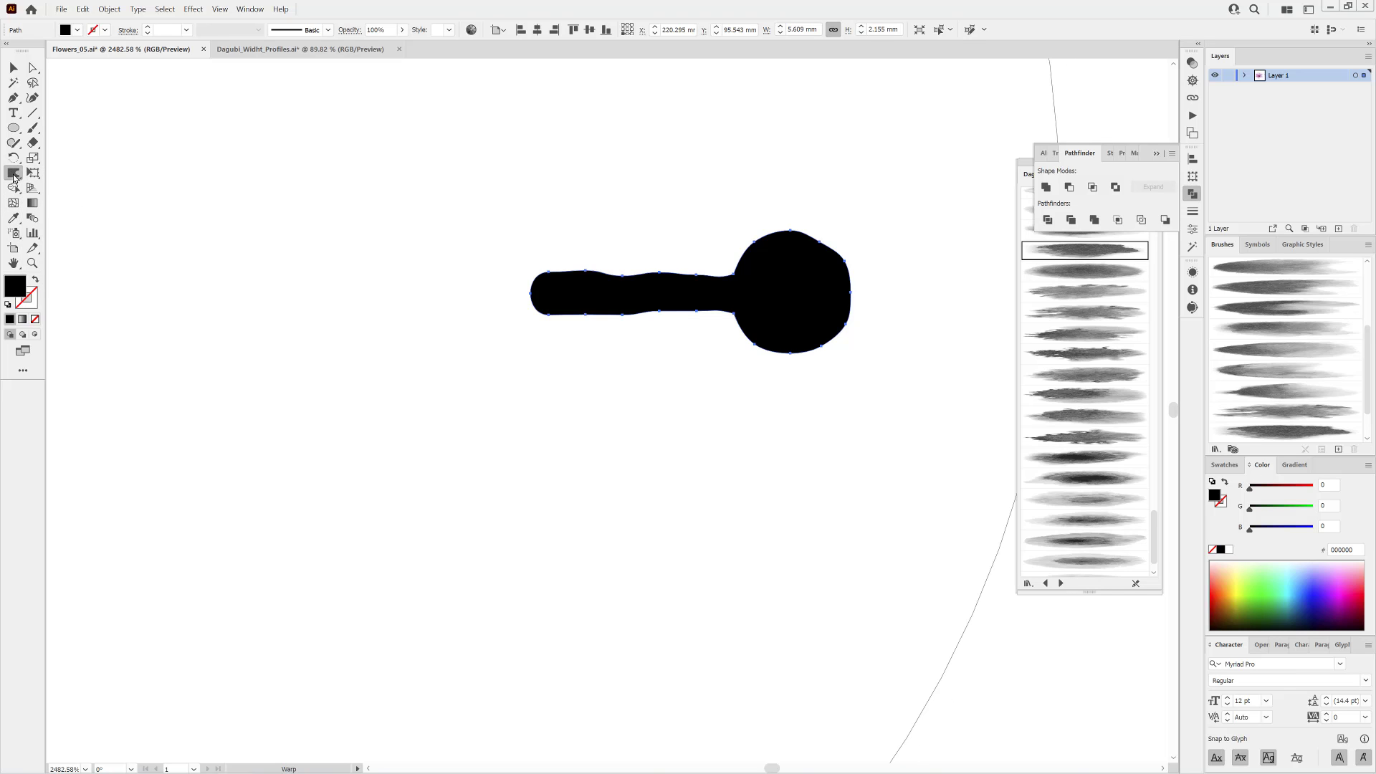
double_click(13, 174)
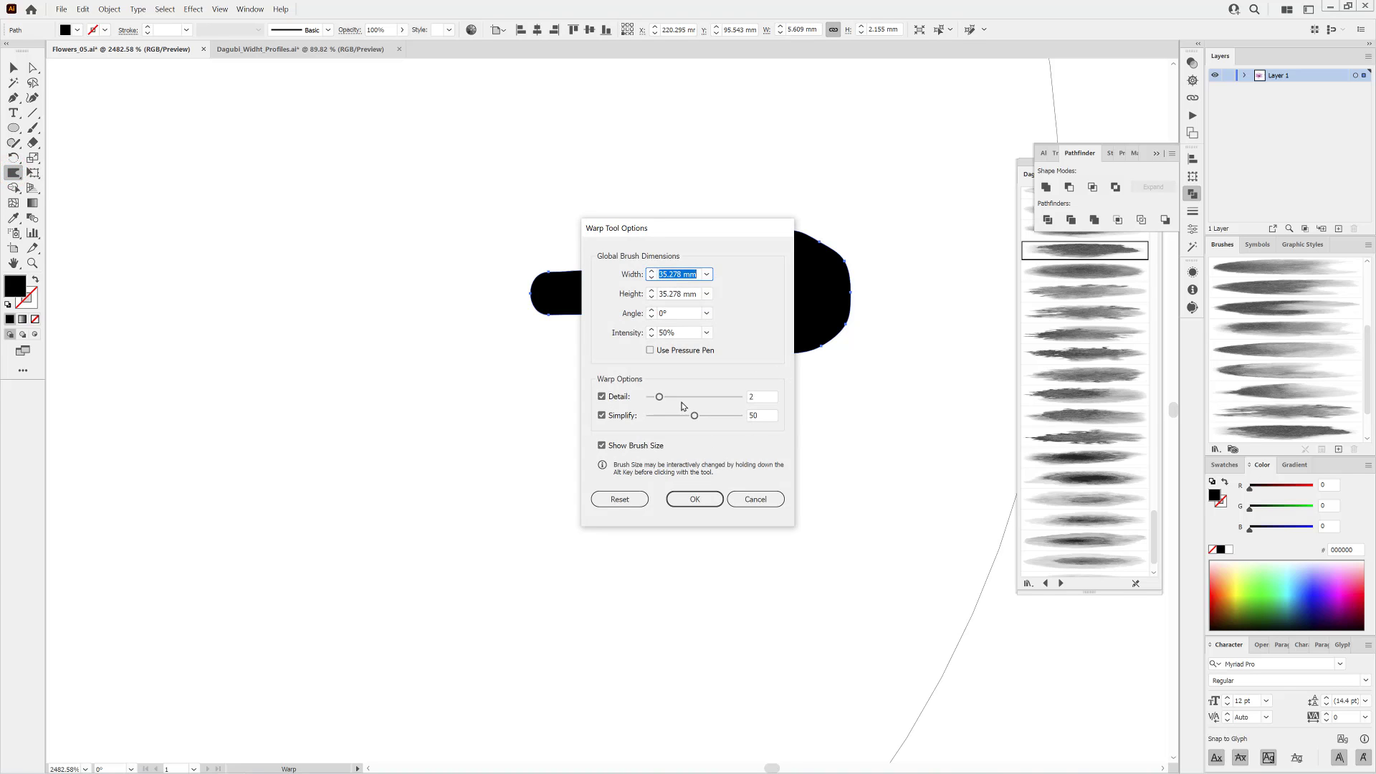
left_click_drag(699, 231, 364, 200)
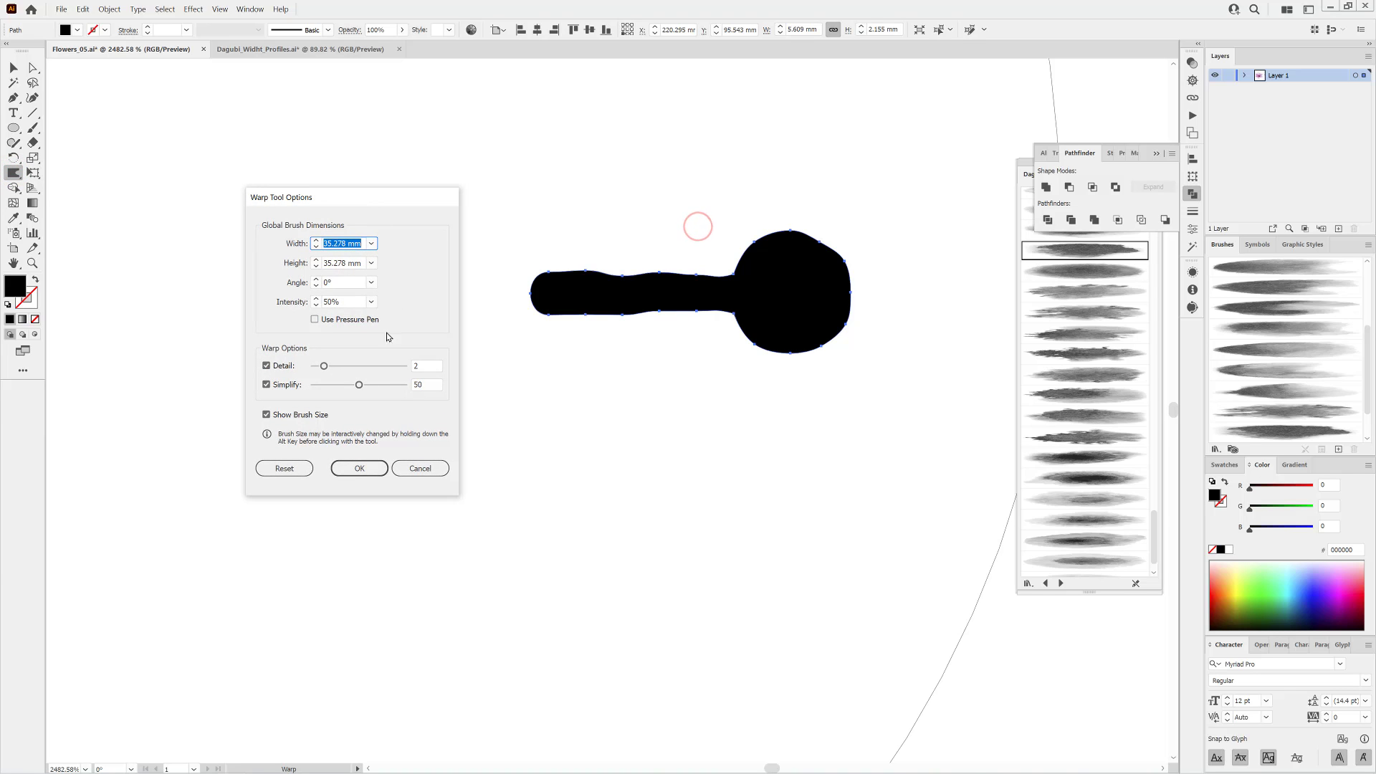
left_click(266, 366)
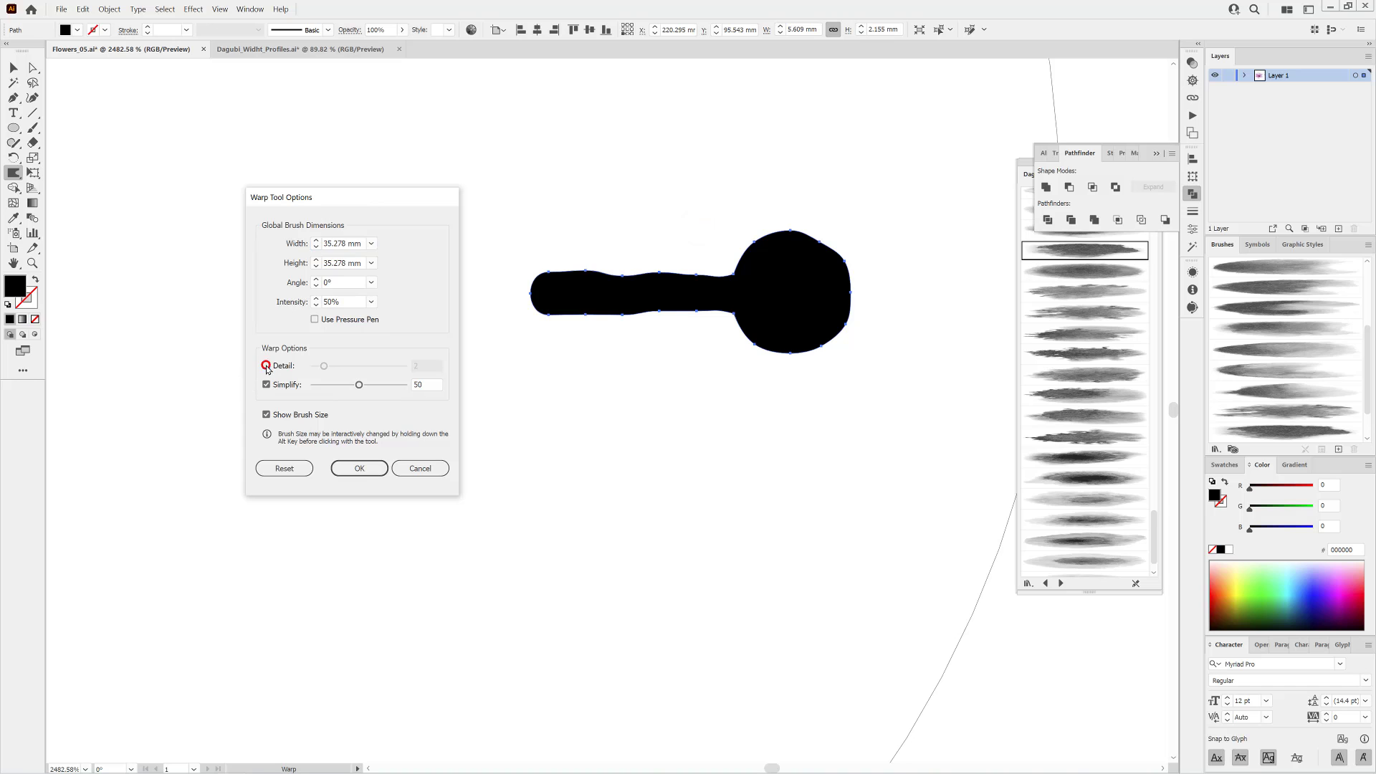
left_click(266, 385)
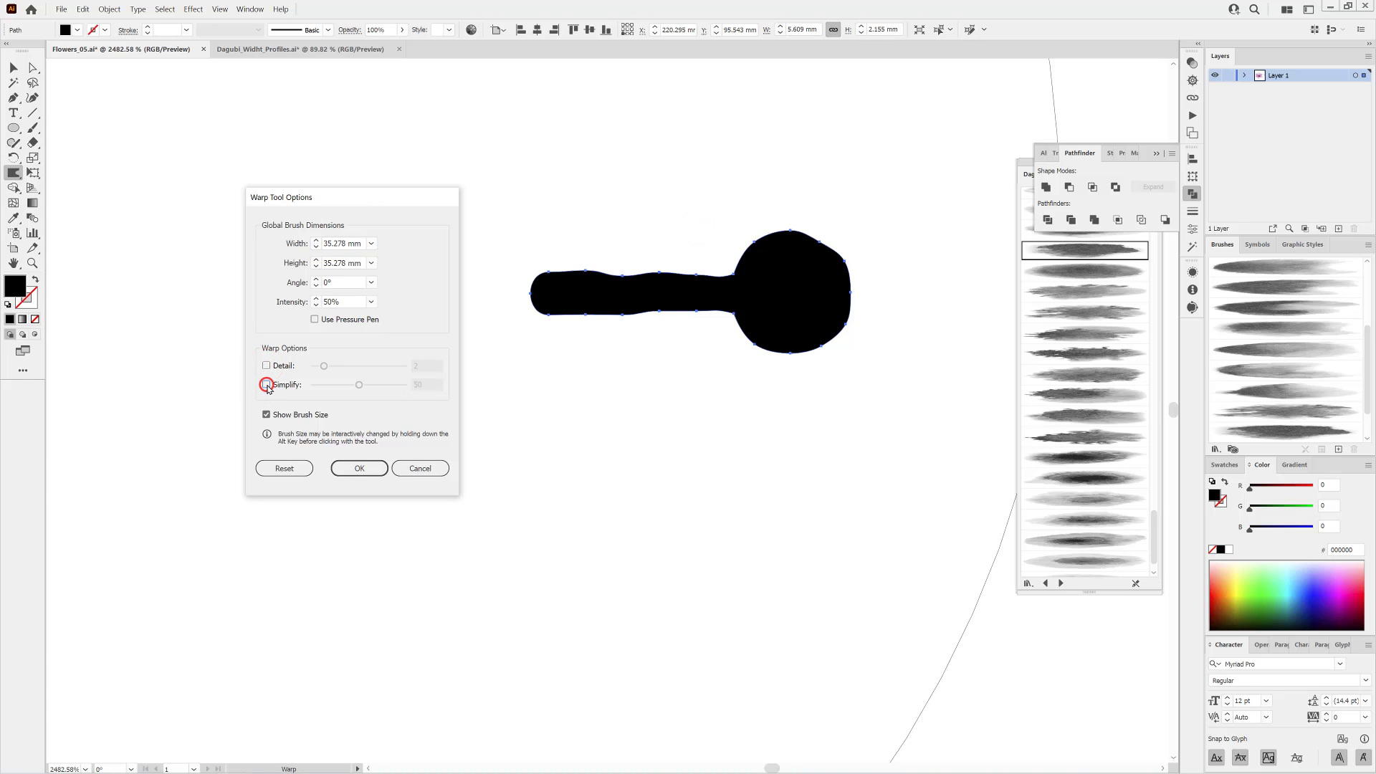
left_click(362, 468)
Shrink the Warp brush to about the size of the stamen's head and reshape the stalk's edges and the head's underside.
left_click_drag(739, 487, 596, 410)
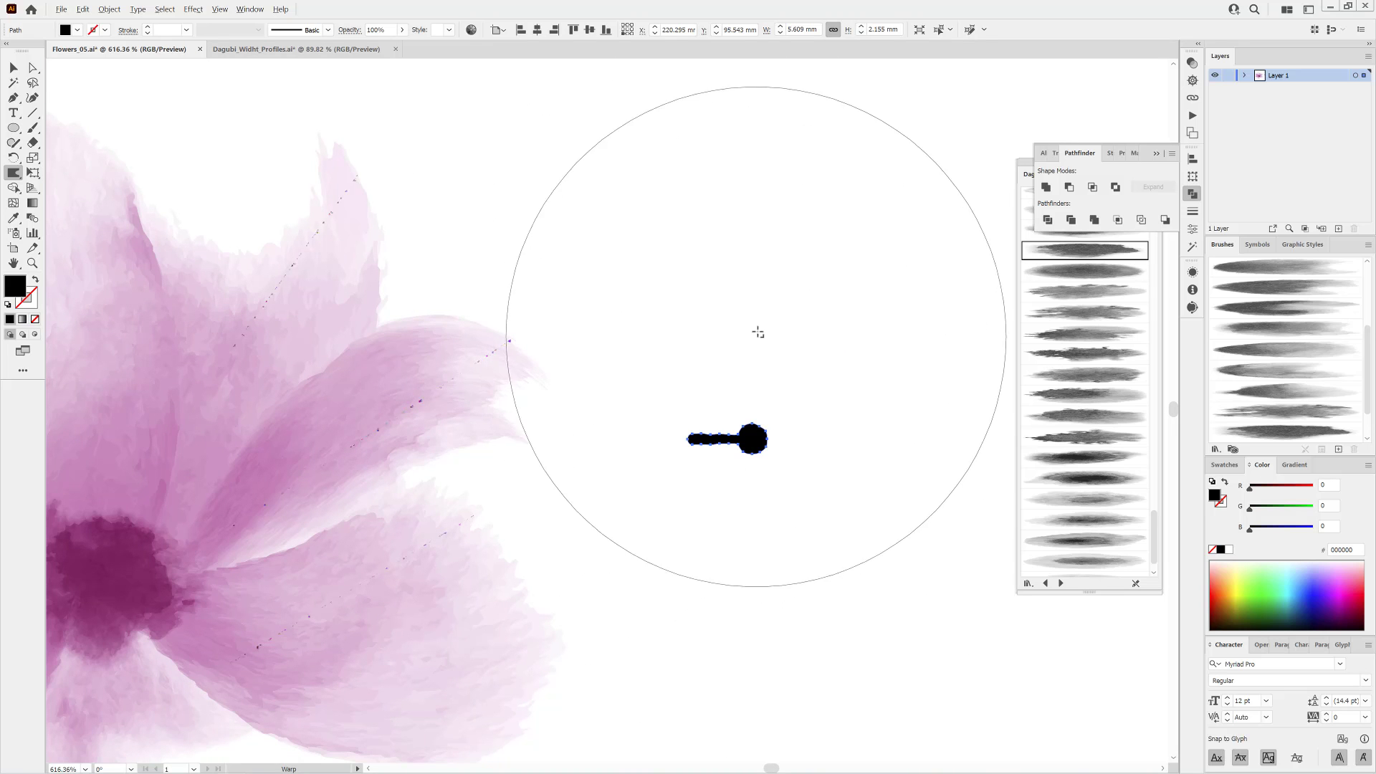
mouse_move(763, 317)
left_mouse_down()
mouse_move(749, 400)
mouse_move(593, 483)
mouse_move(556, 539)
mouse_move(532, 546)
left_mouse_up()
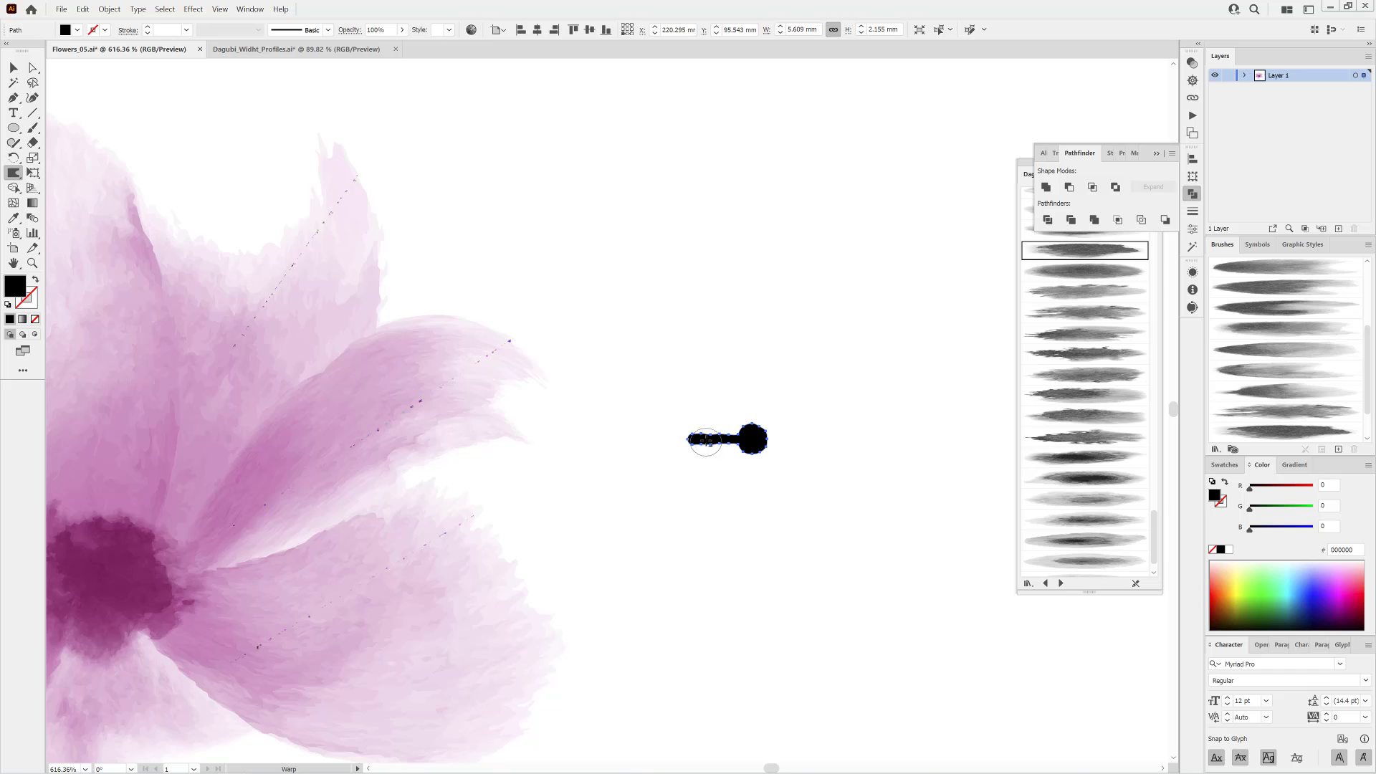
mouse_move(706, 440)
left_mouse_down()
mouse_move(768, 497)
mouse_move(847, 526)
mouse_move(568, 492)
mouse_move(586, 479)
mouse_move(455, 503)
mouse_move(445, 454)
mouse_move(454, 483)
mouse_move(509, 301)
mouse_move(445, 325)
left_mouse_up()
left_click_drag(359, 283, 371, 351)
left_click_drag(326, 479, 316, 472)
left_click_drag(486, 460, 488, 442)
mouse_move(802, 547)
left_mouse_down()
mouse_move(793, 528)
mouse_move(863, 528)
left_mouse_up()
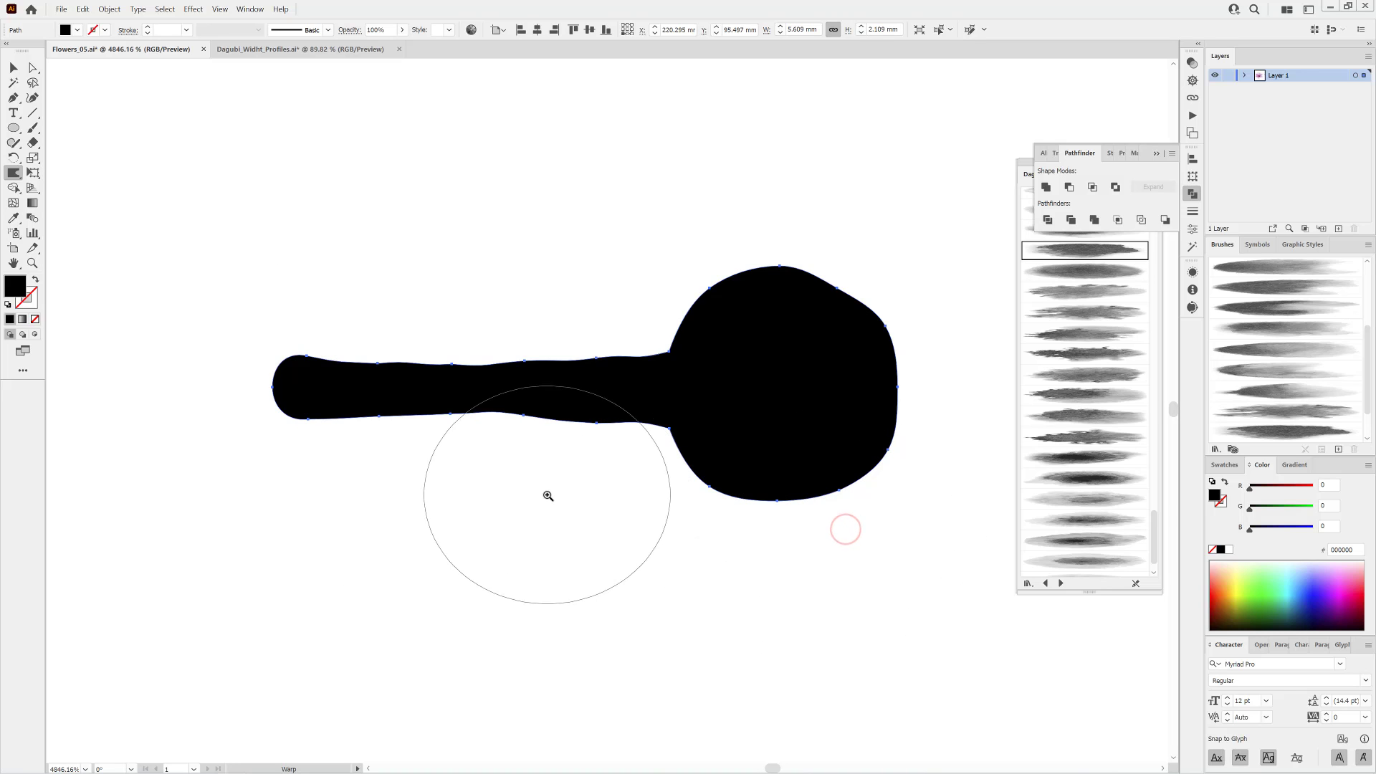
Warp the middle of the stamen's stalk inward from below and above to slim it.
left_click_drag(535, 482, 541, 461)
left_click_drag(380, 485, 460, 466)
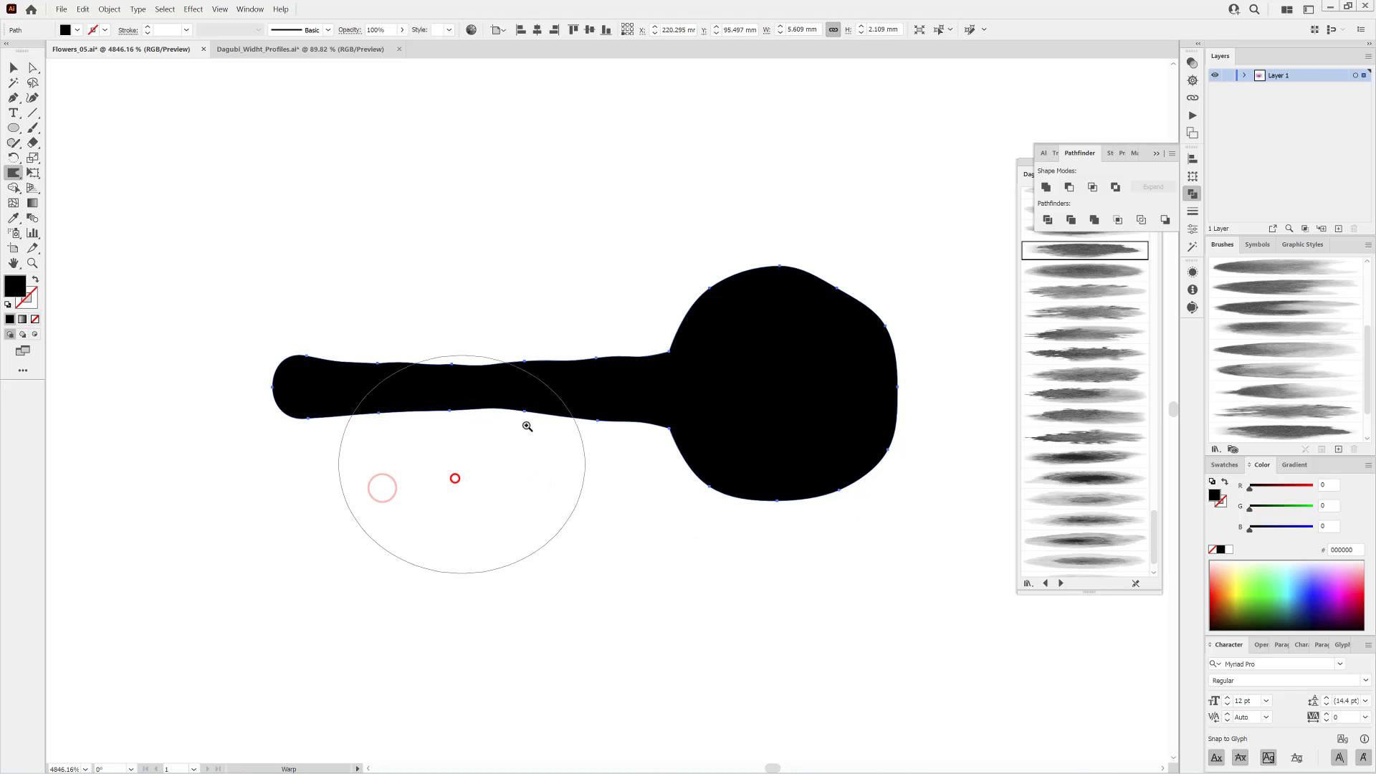
left_click_drag(548, 304, 546, 329)
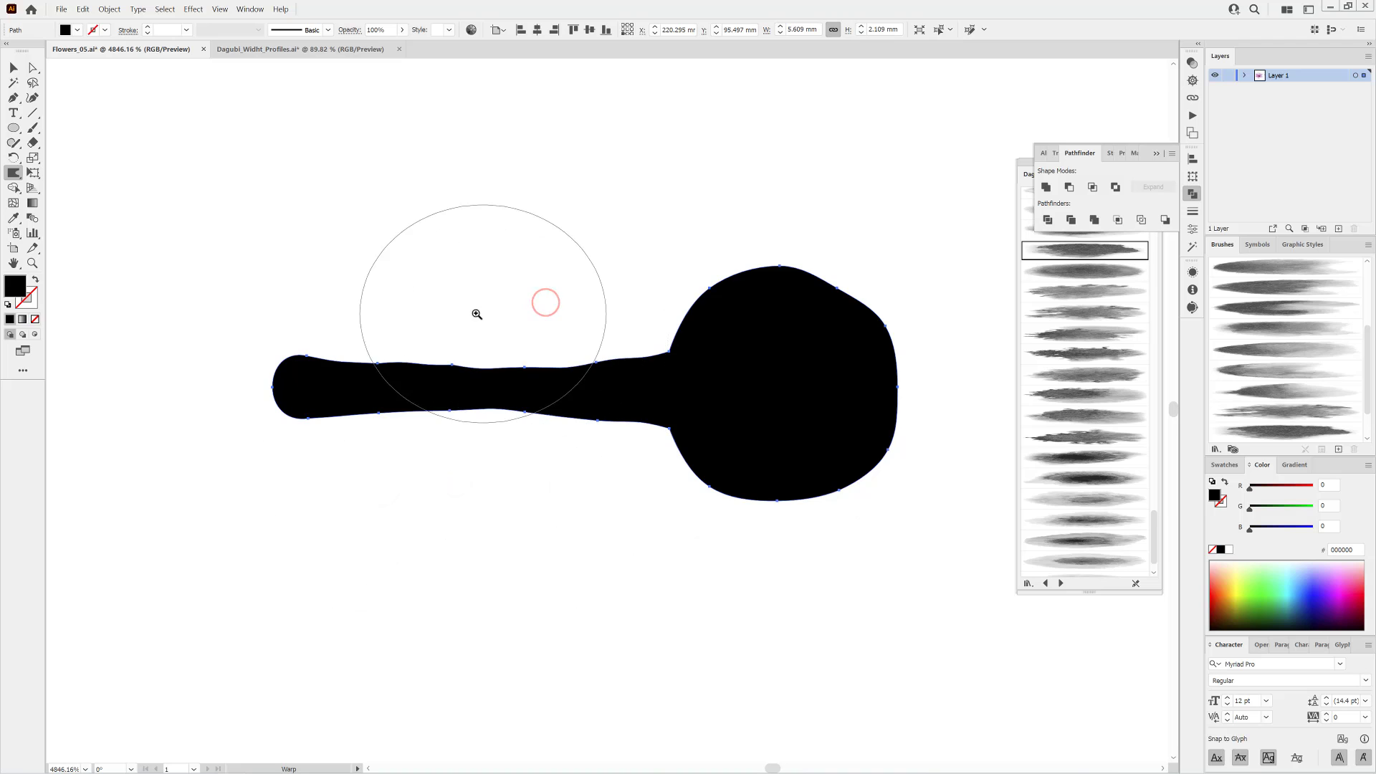
left_click(445, 311)
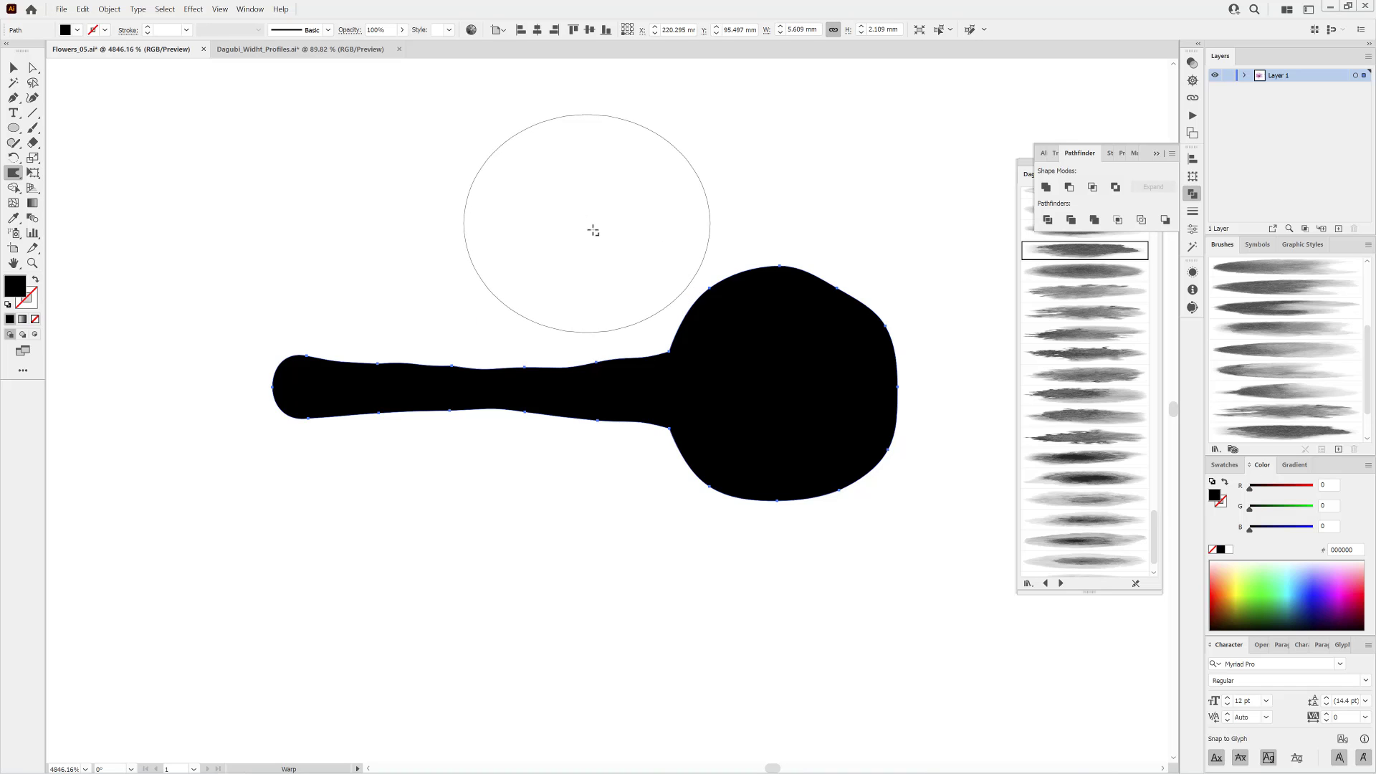
Reduce the Warp brush further and push in the stalk's edges next to the head and at its rounded end.
left_click(594, 228)
left_click_drag(592, 229, 523, 286)
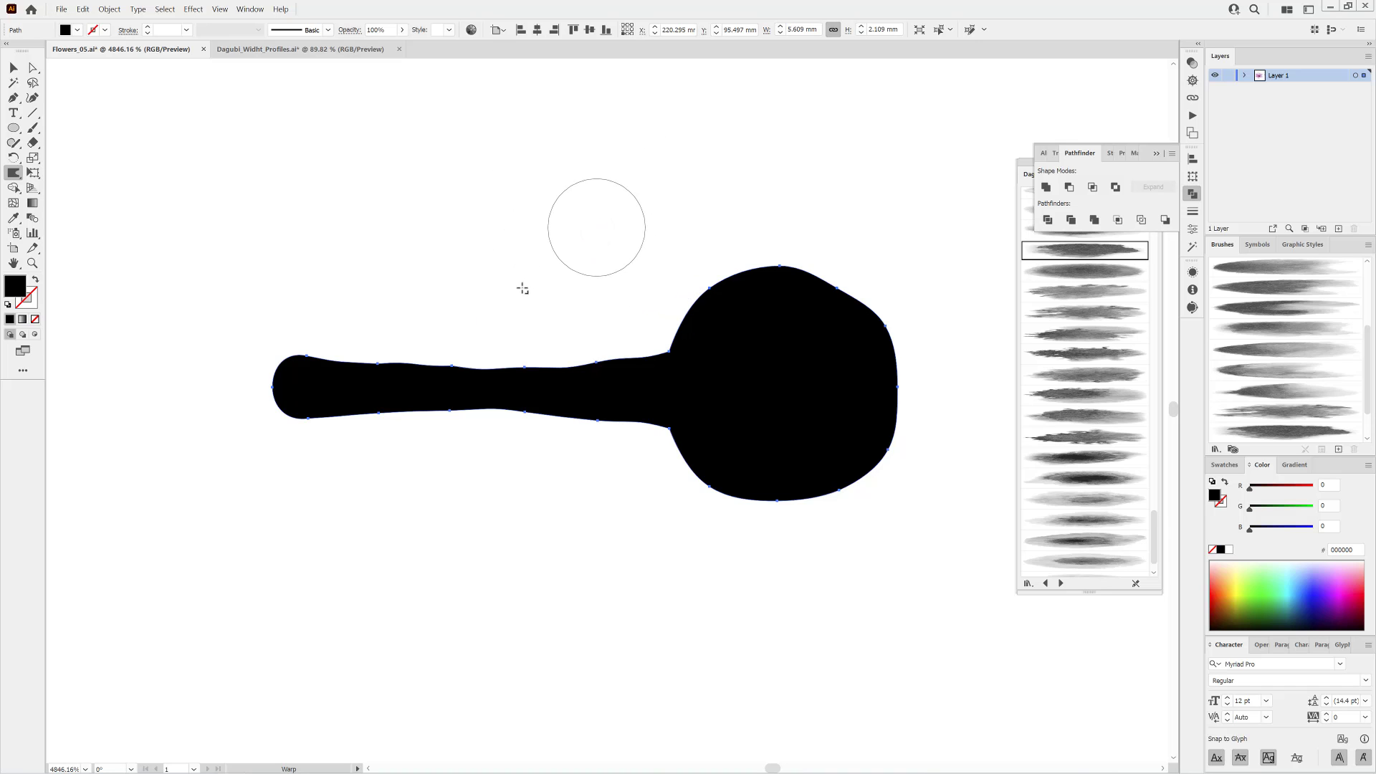
mouse_move(648, 331)
left_mouse_down()
mouse_move(653, 353)
mouse_move(645, 338)
left_mouse_up()
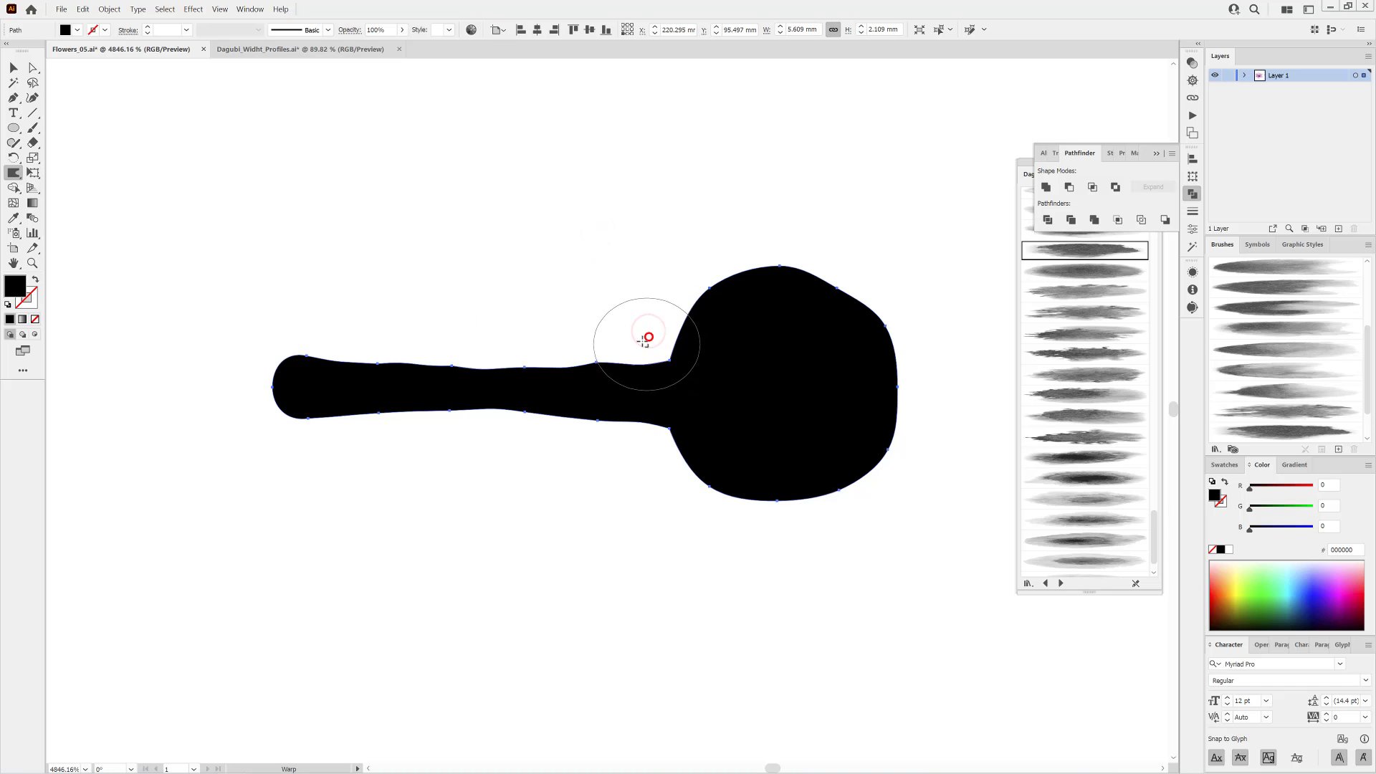
left_click(596, 327)
left_click_drag(658, 445, 591, 446)
left_click_drag(295, 432, 295, 422)
left_click_drag(312, 332, 308, 351)
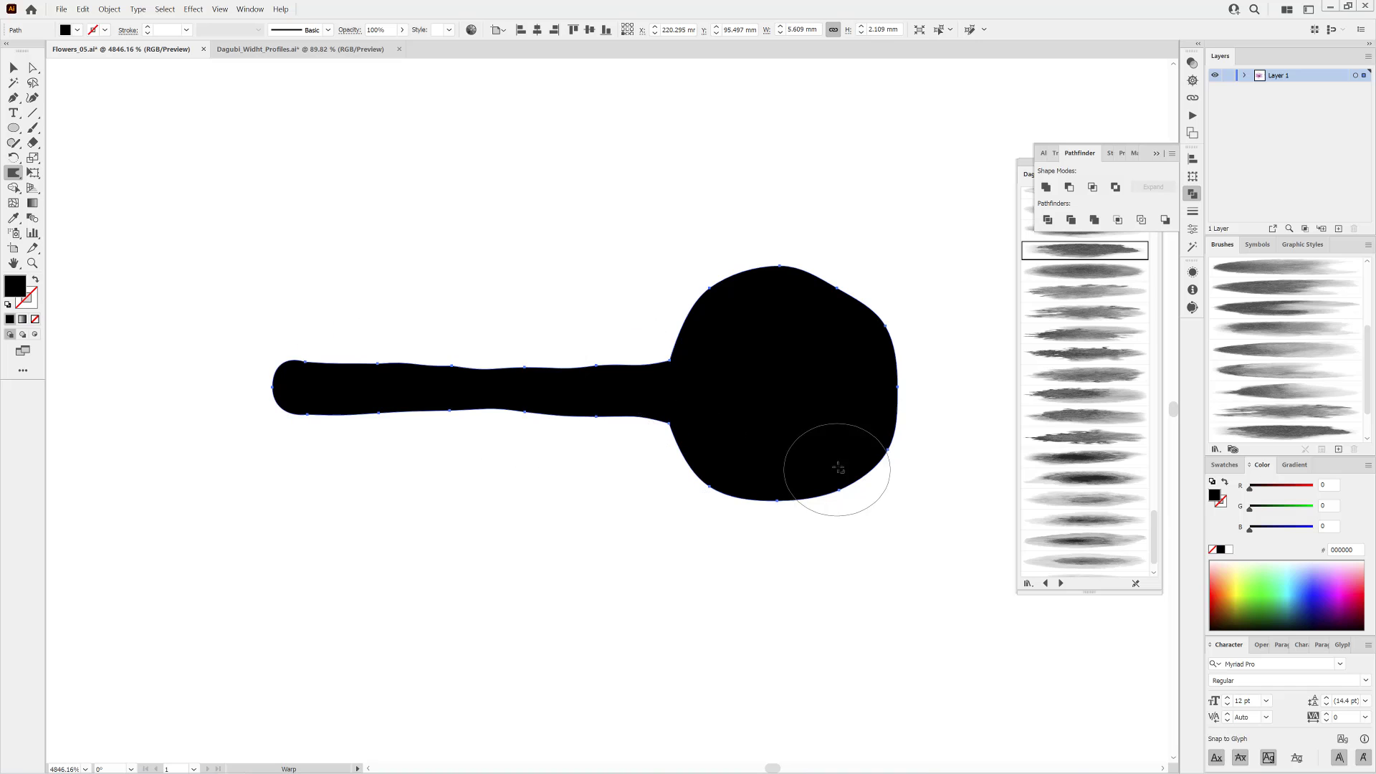
Move the warped stamen shape slightly up and to the right on the empty part of the canvas.
left_click(817, 453, "ctrl+alt")
left_click_drag(861, 410, 710, 341)
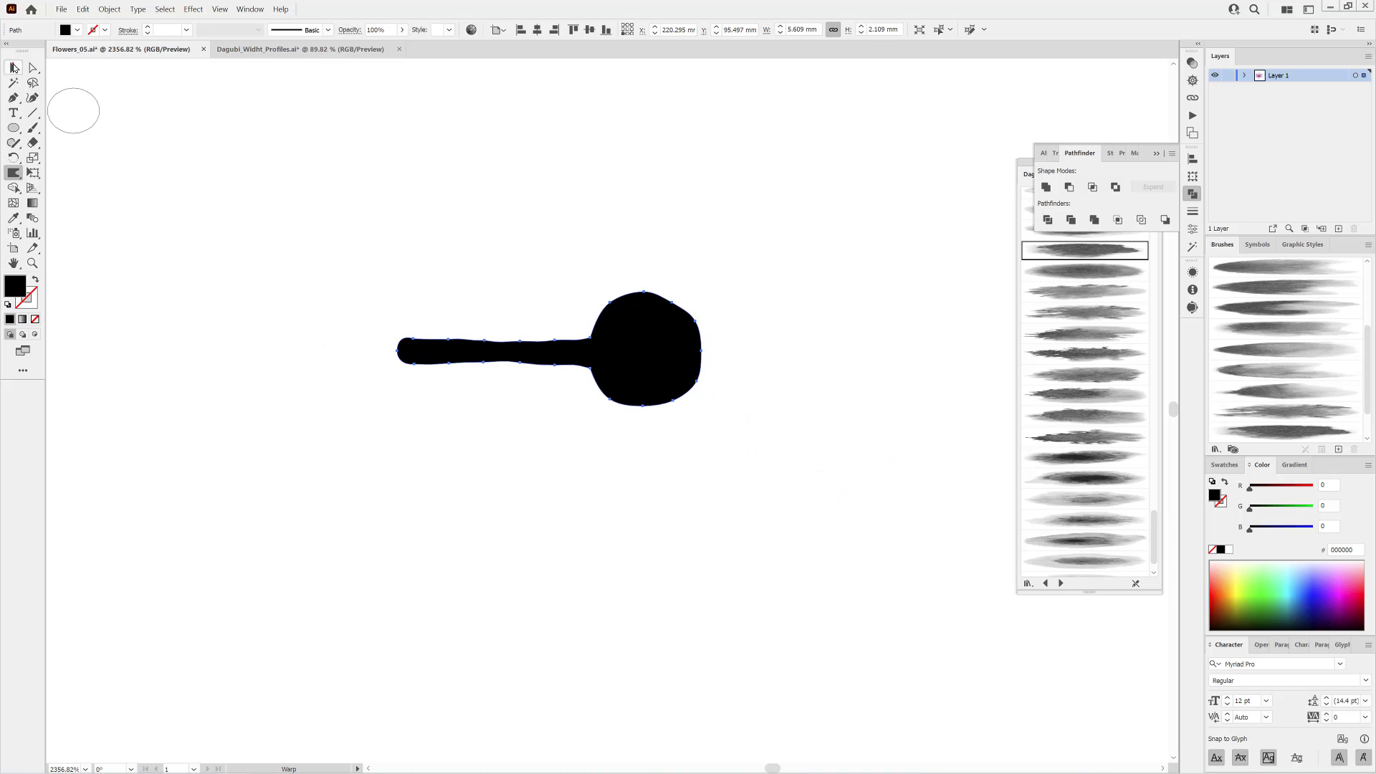
left_click(14, 67)
left_click_drag(654, 389, 703, 338)
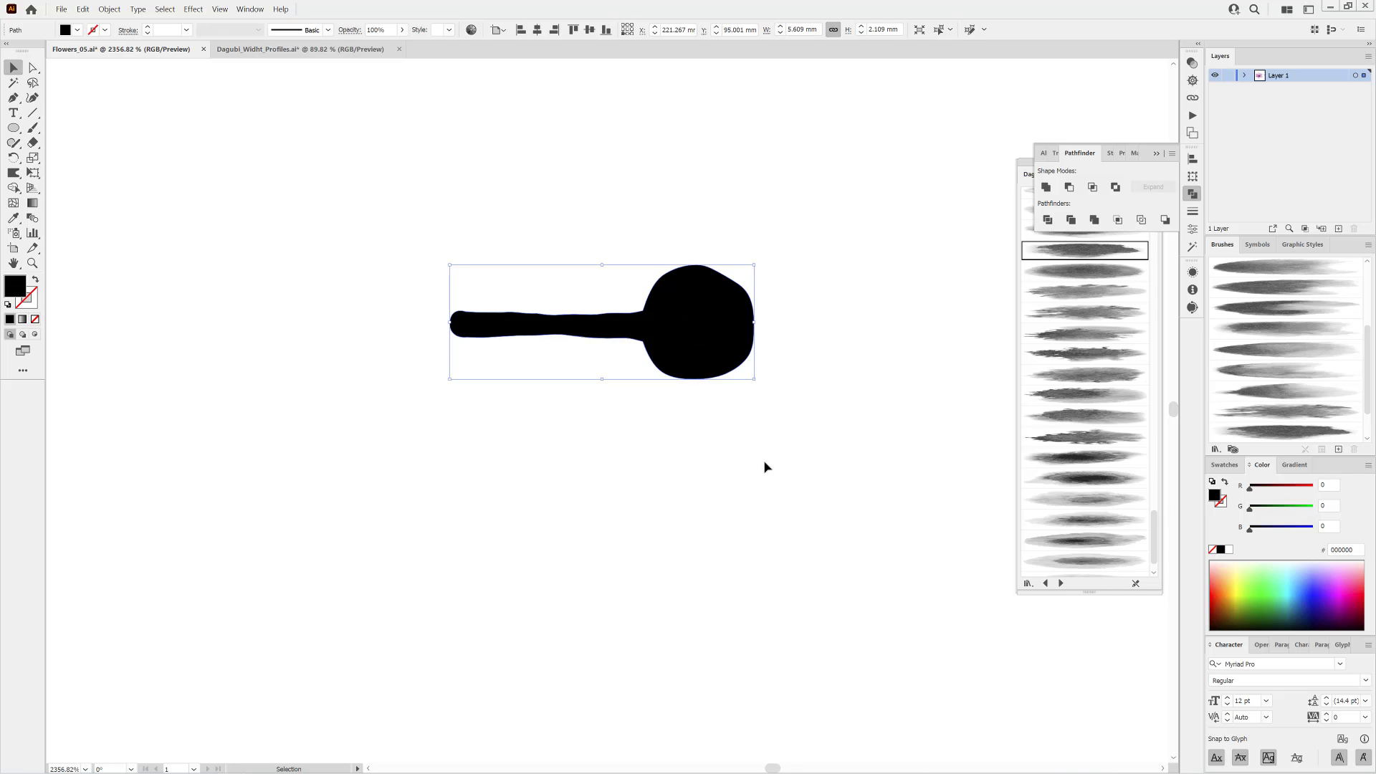
left_click_drag(703, 356, 705, 332)
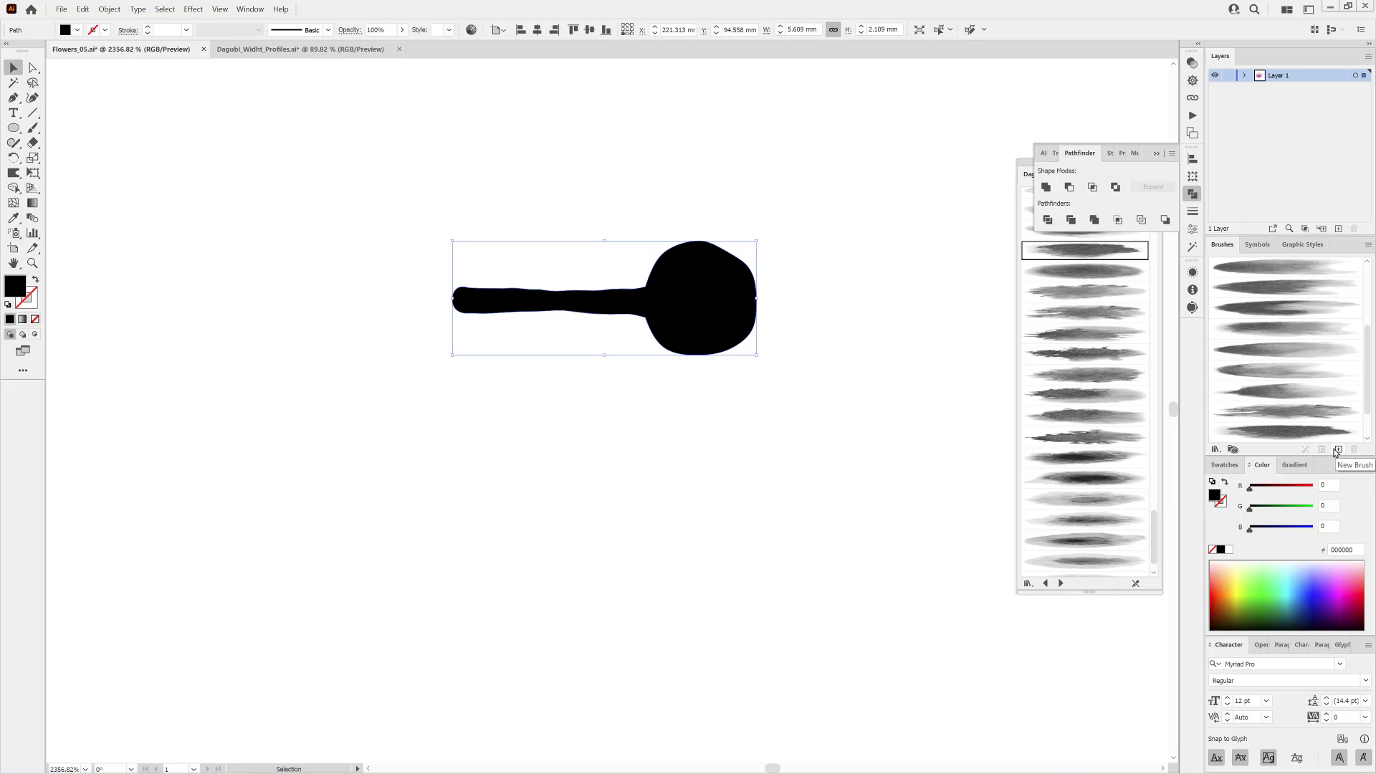
Create a new Art Brush from the black stamen shape.
left_click(1368, 245)
left_click(889, 141)
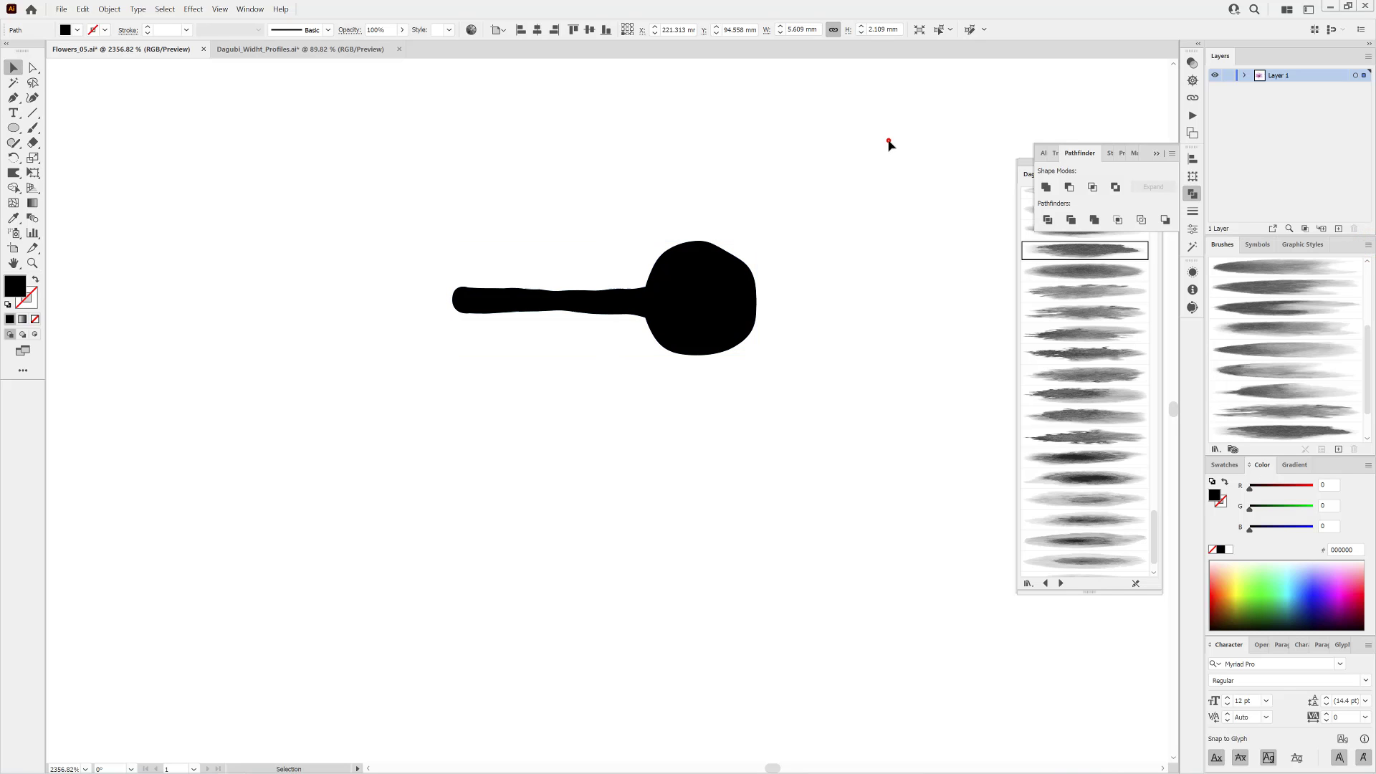
left_click(678, 289)
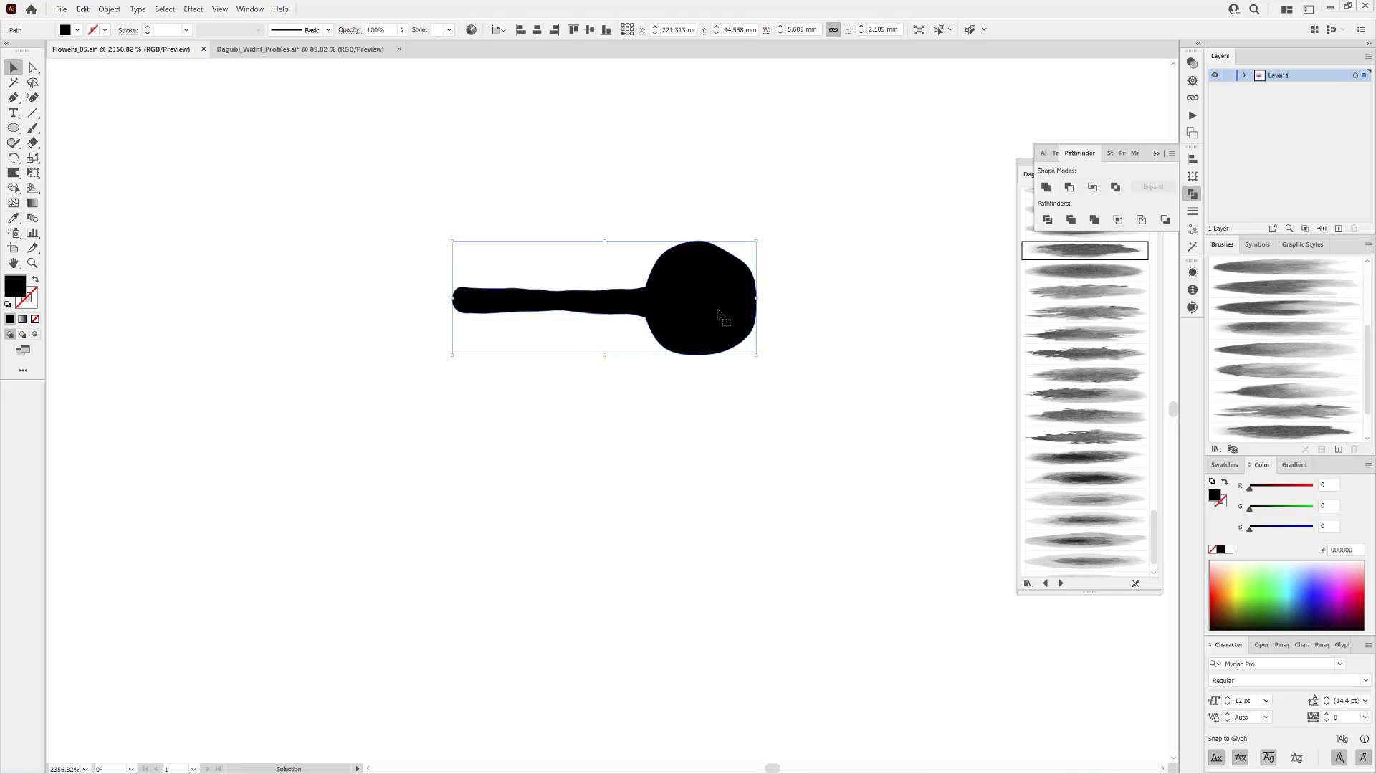
mouse_move(718, 314)
left_mouse_down()
mouse_move(685, 292)
mouse_move(678, 309)
mouse_move(997, 427)
mouse_move(1296, 400)
mouse_move(1259, 428)
left_mouse_up()
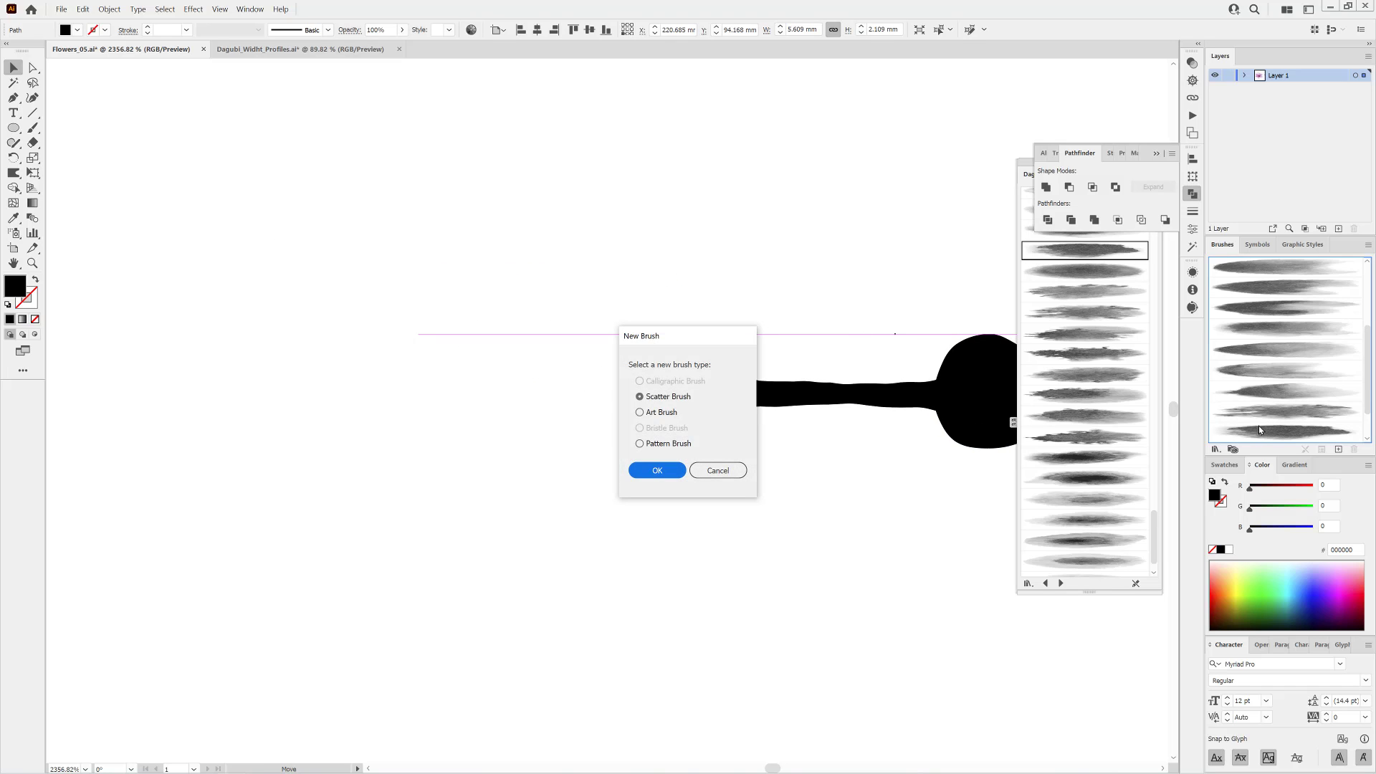
left_click(640, 414)
left_click(671, 470)
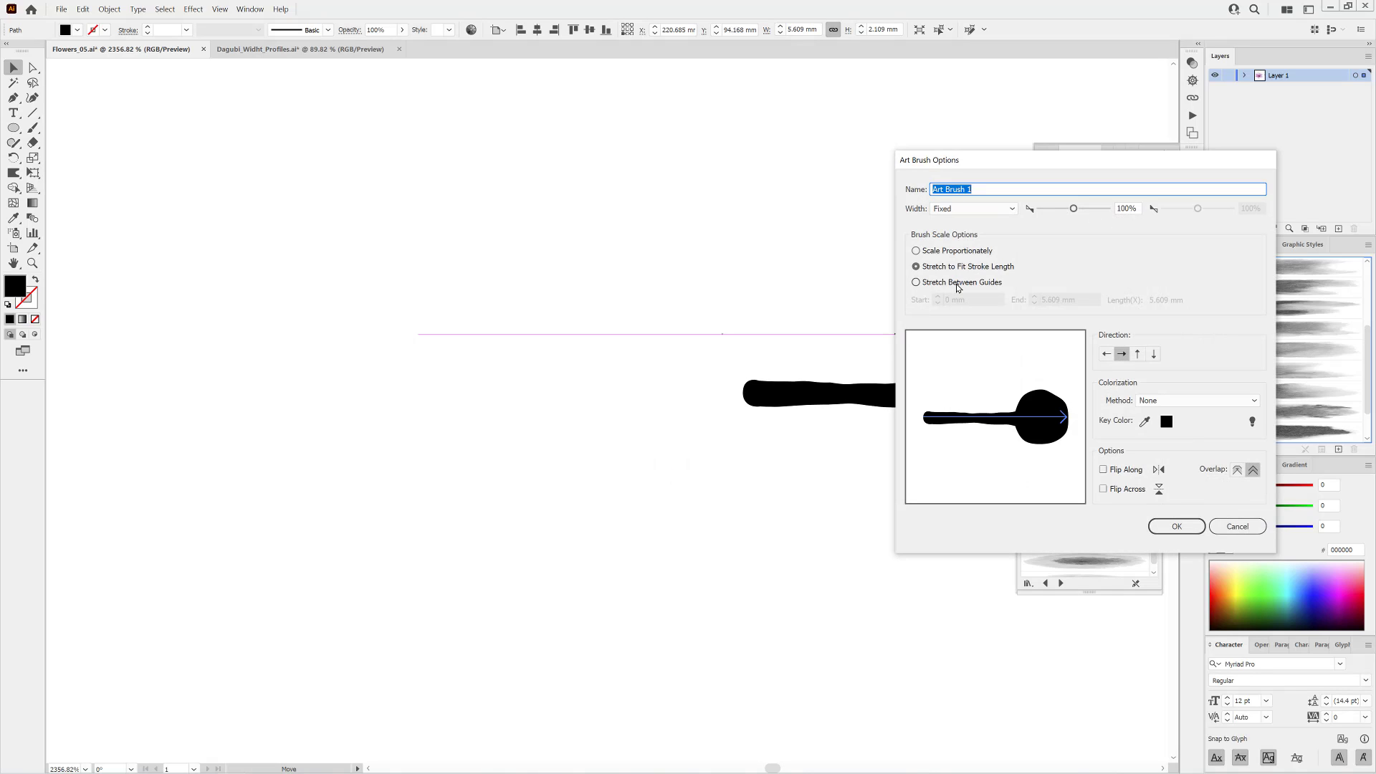
Scale the new art brush with Stretch Between Guides, starting at 0.291 mm and ending at 3.304 mm before the stamen's head.
left_click(925, 284)
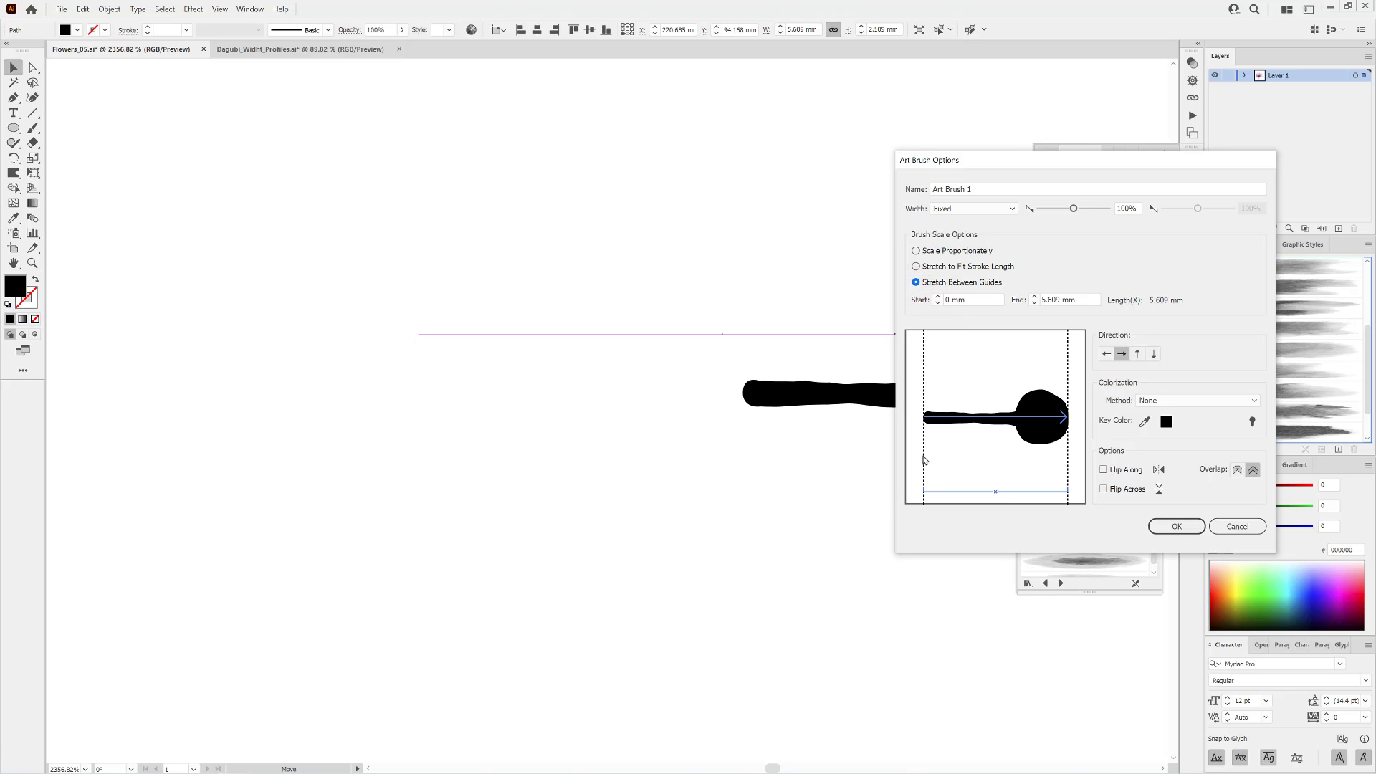
left_click_drag(923, 456, 931, 457)
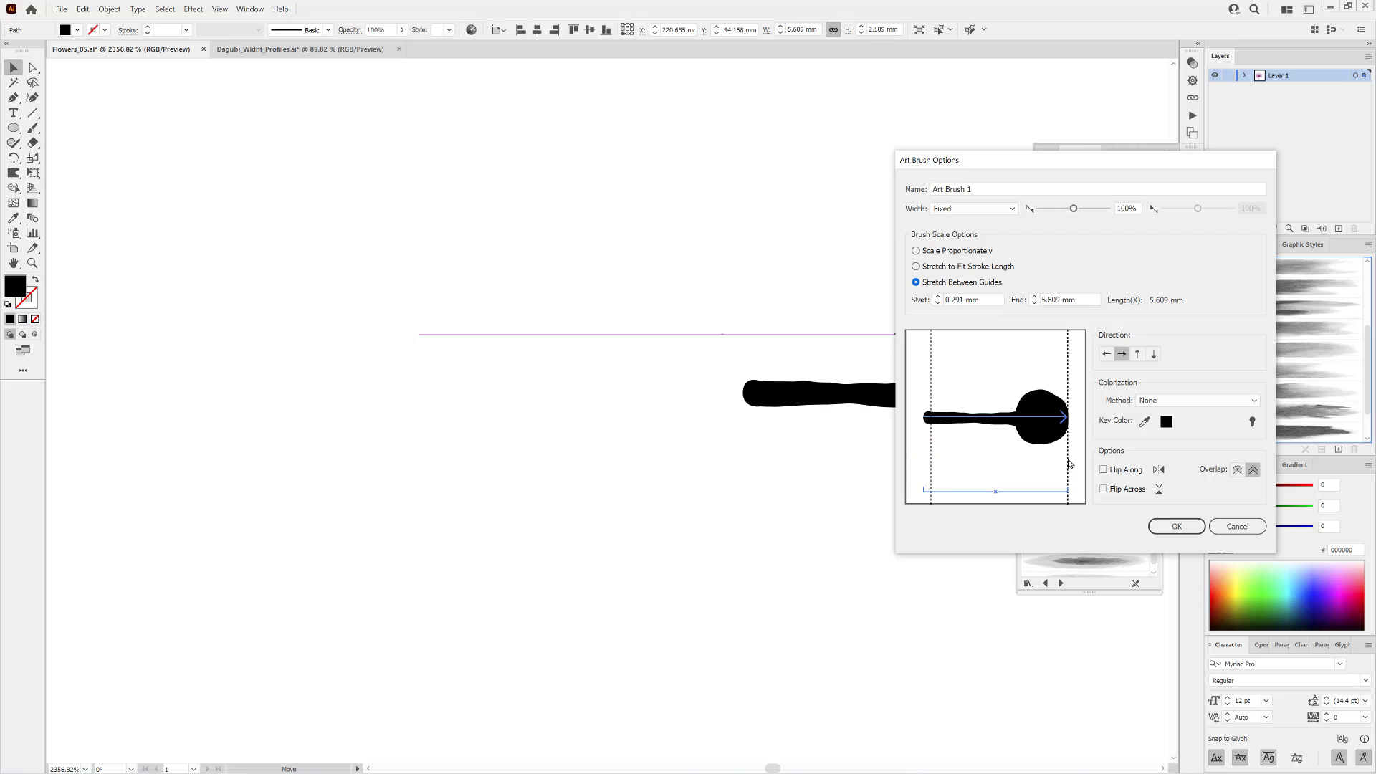
left_click_drag(1067, 462, 1008, 462)
left_click(1175, 526)
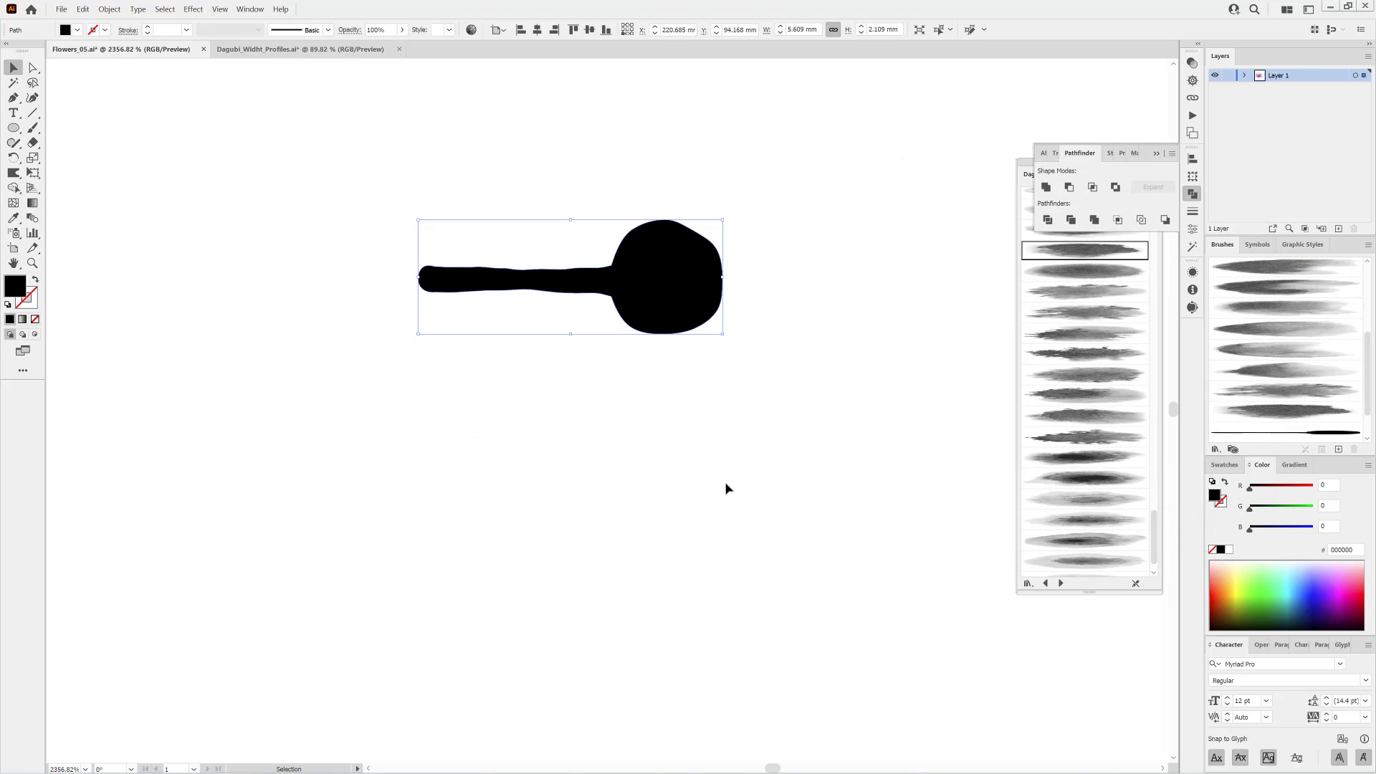
Try the stamen brush with three curved Paintbrush strokes at 1 pt and three thinner ones at 0.5 pt beside the flower.
scroll(726, 488, "down", 10)
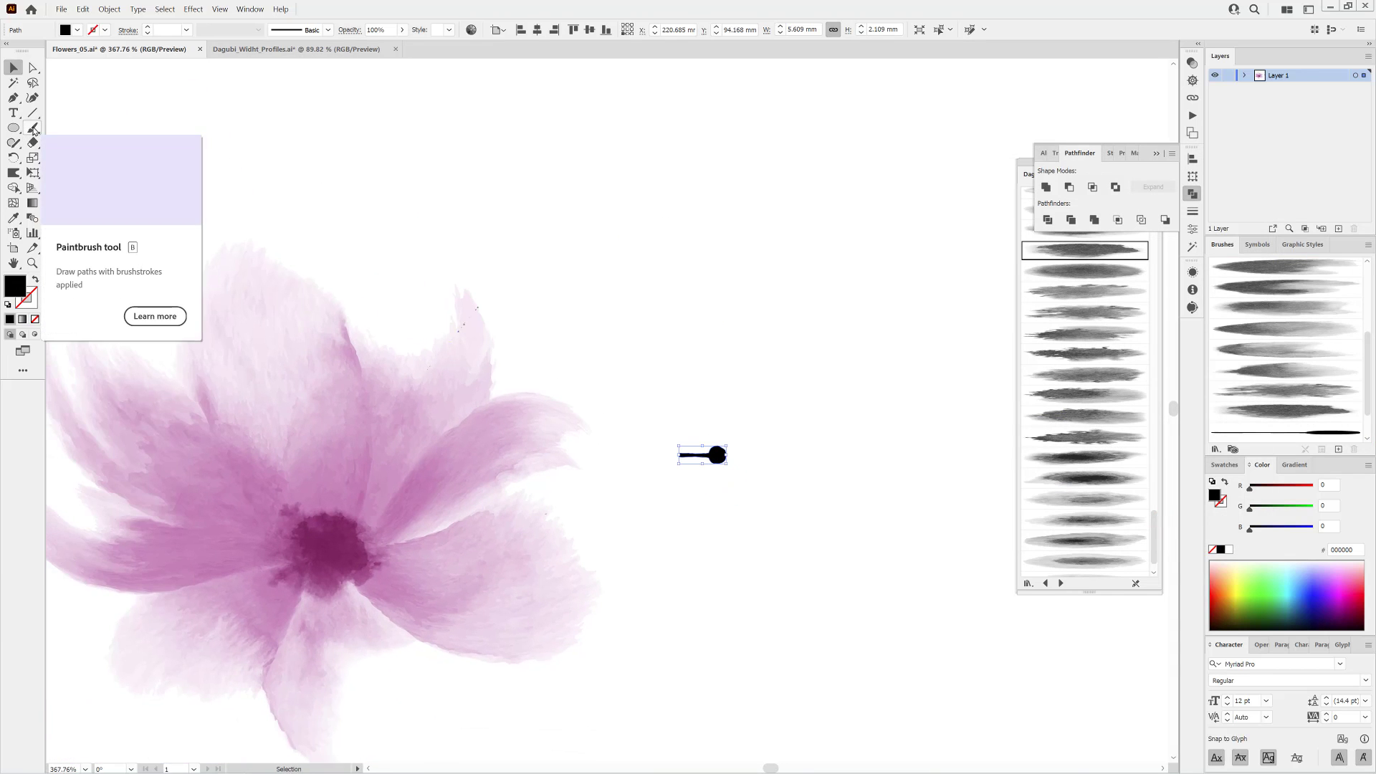
left_click(33, 128)
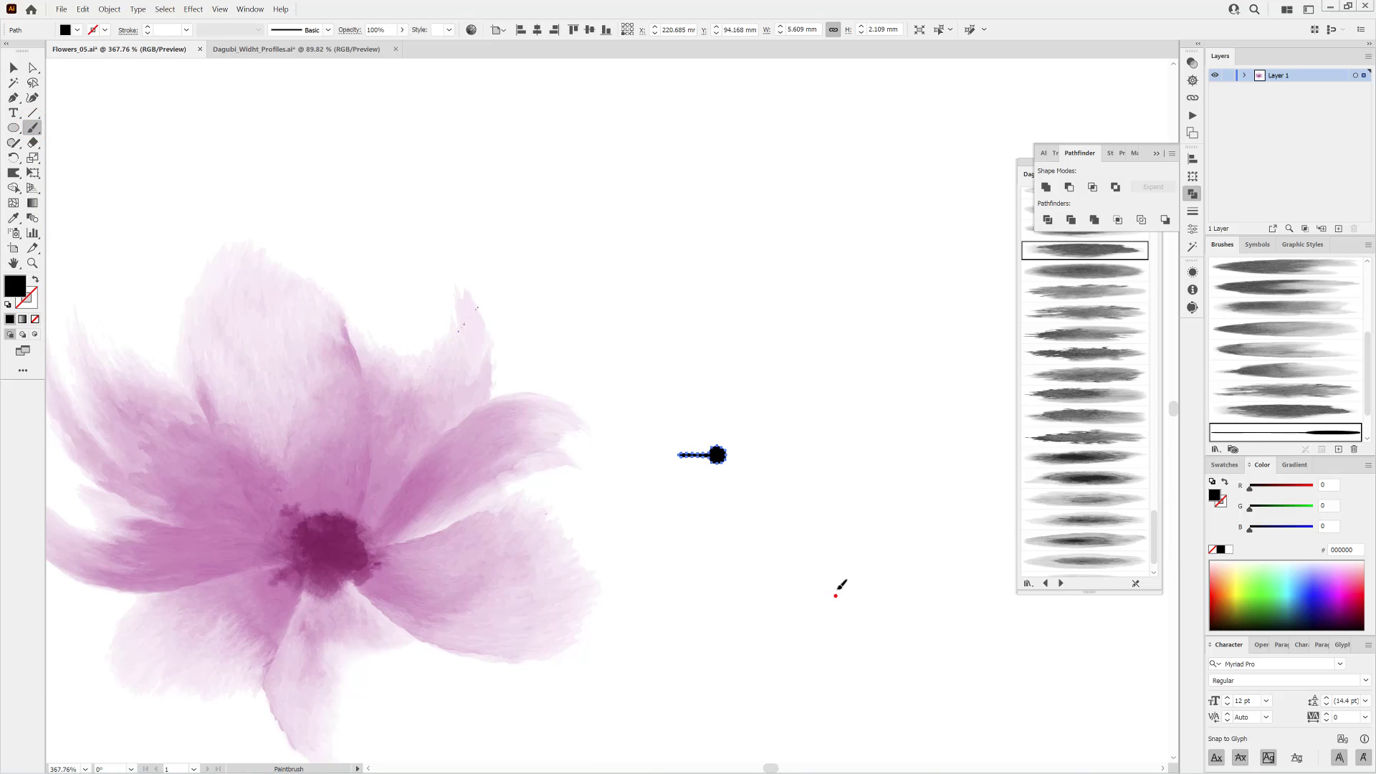
left_click_drag(836, 595, 809, 273)
left_click_drag(891, 529, 883, 538)
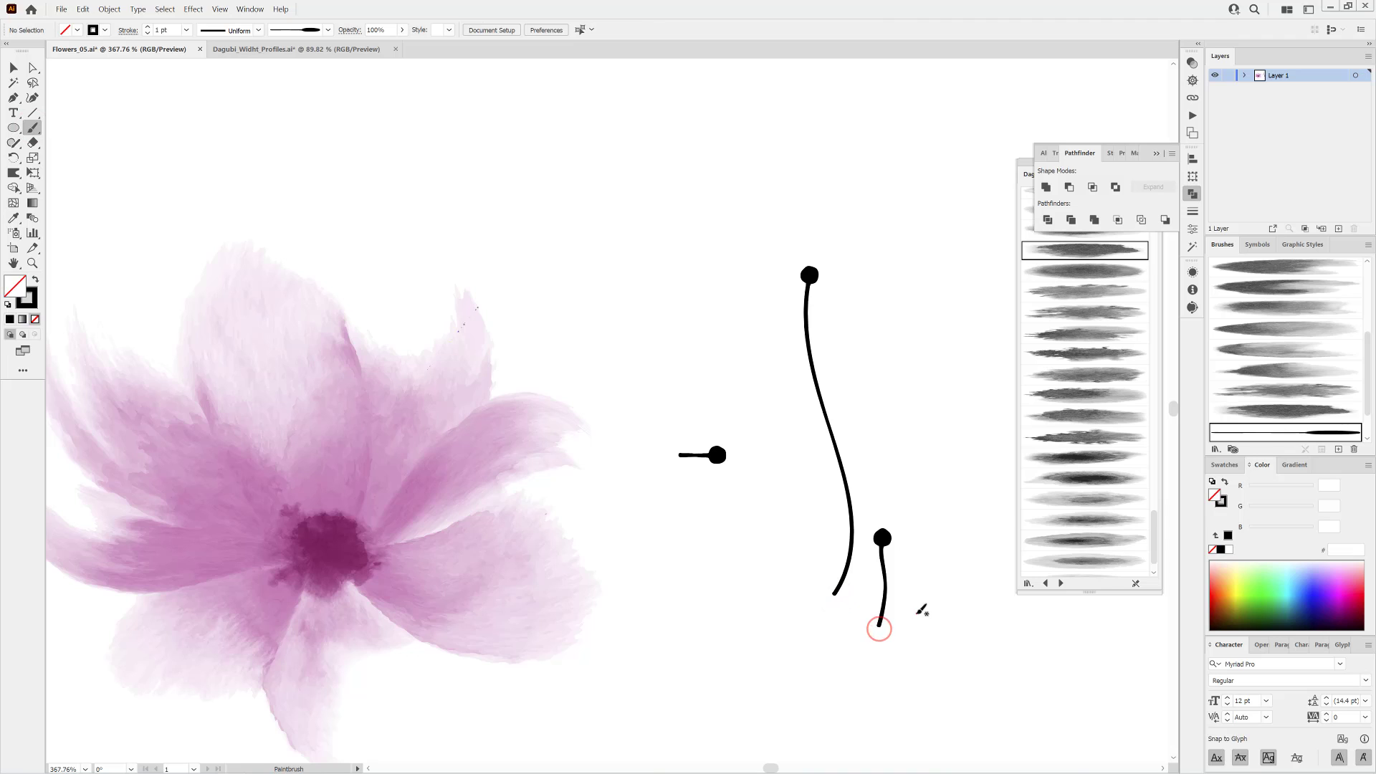
left_click_drag(916, 613, 913, 241)
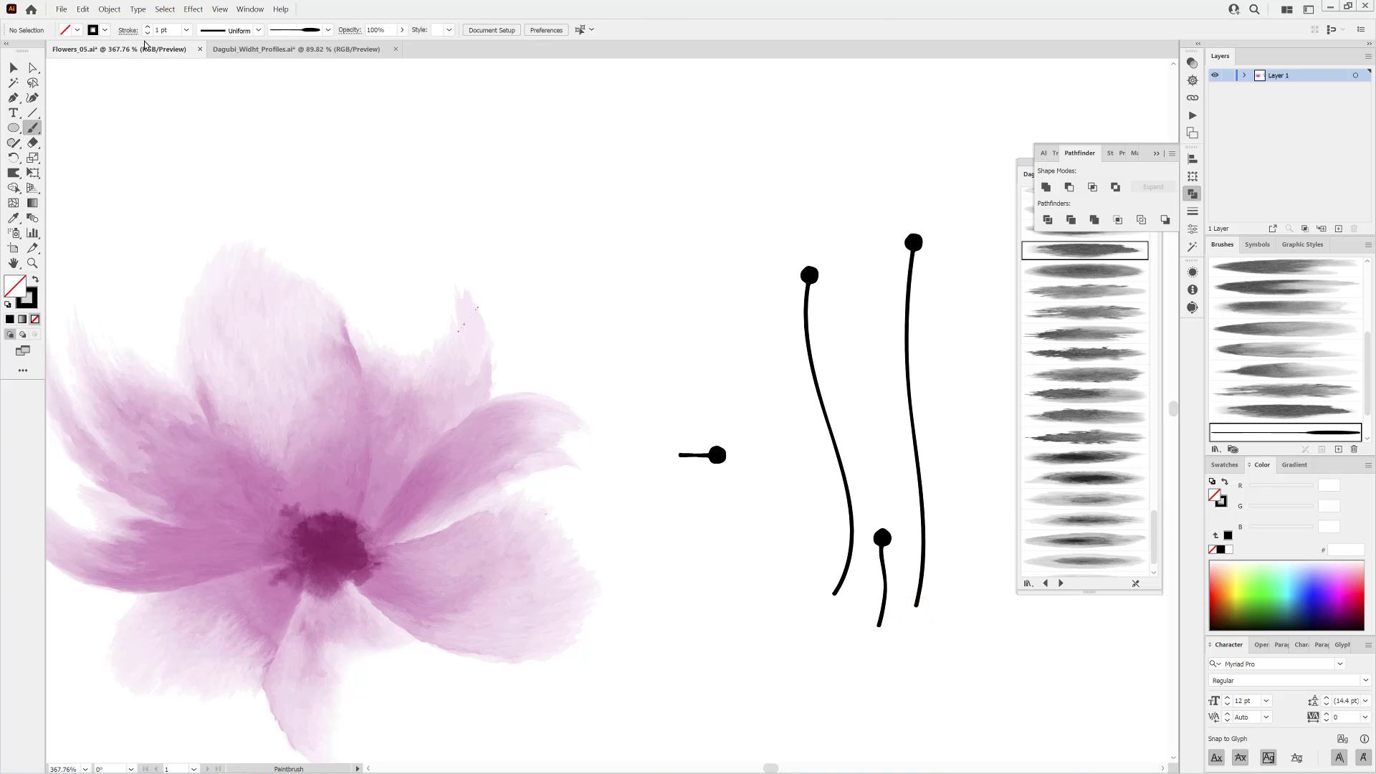
mouse_move(713, 342)
left_mouse_down()
mouse_move(698, 250)
mouse_move(736, 250)
mouse_move(740, 140)
left_mouse_up()
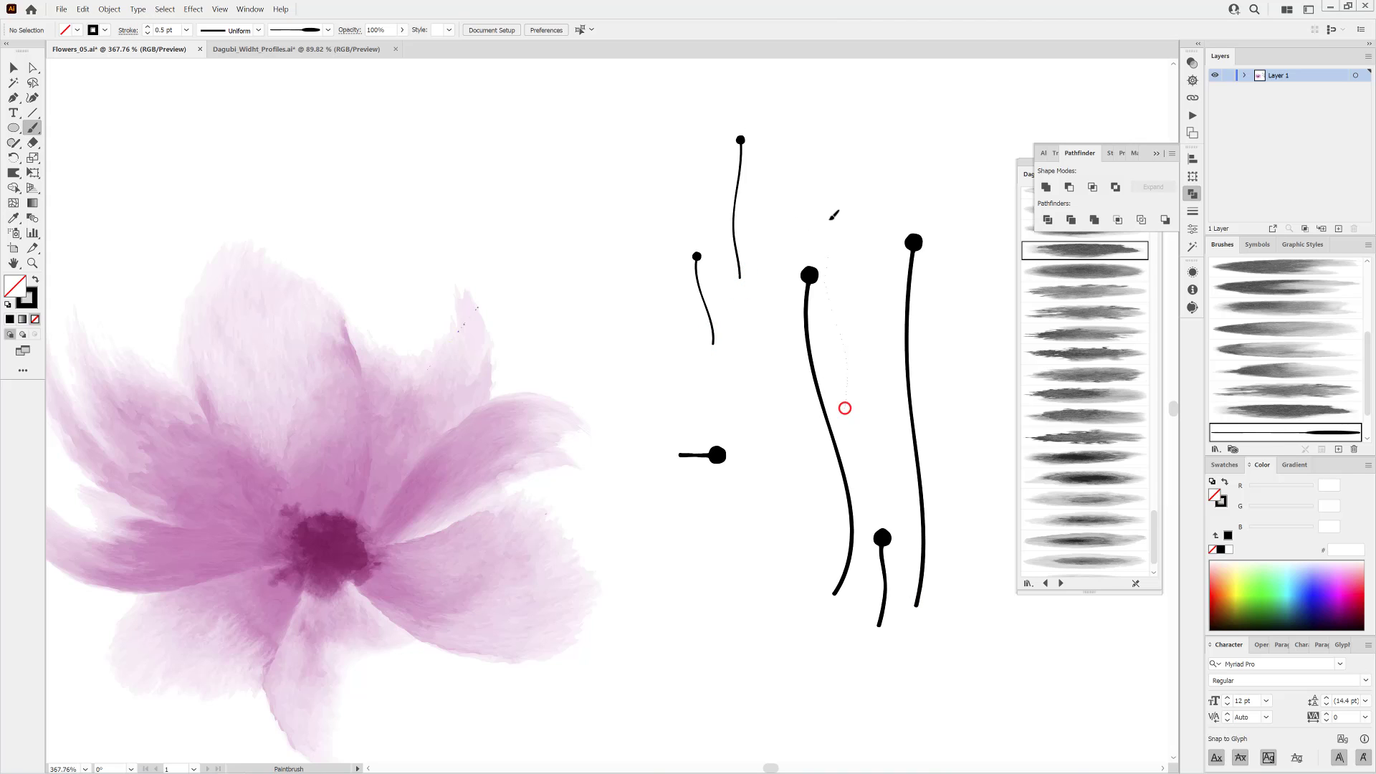
left_click_drag(831, 216, 829, 238)
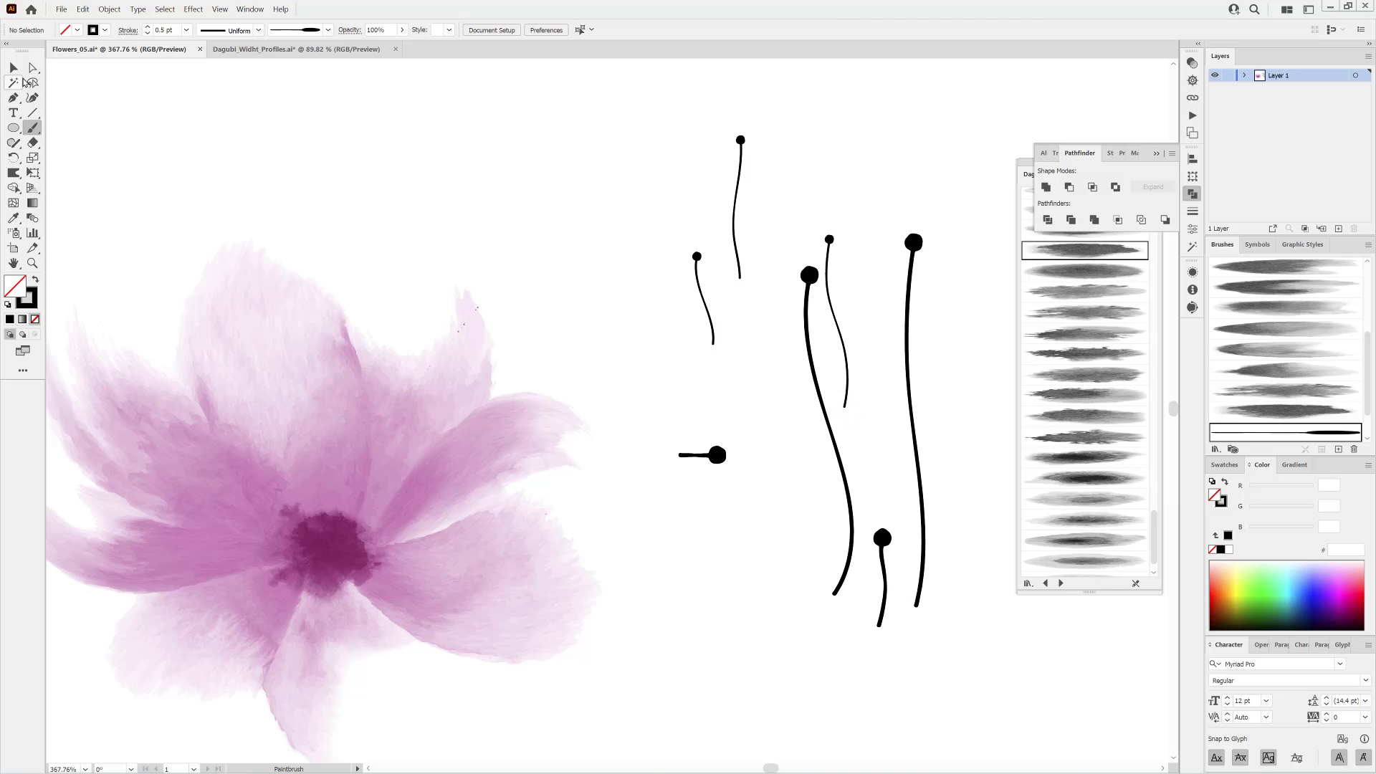
Delete the six test strokes together with the original black stamen shape.
left_click(13, 68)
mouse_move(670, 149)
left_mouse_down()
mouse_move(752, 393)
mouse_move(955, 630)
left_mouse_up()
key("Delete")
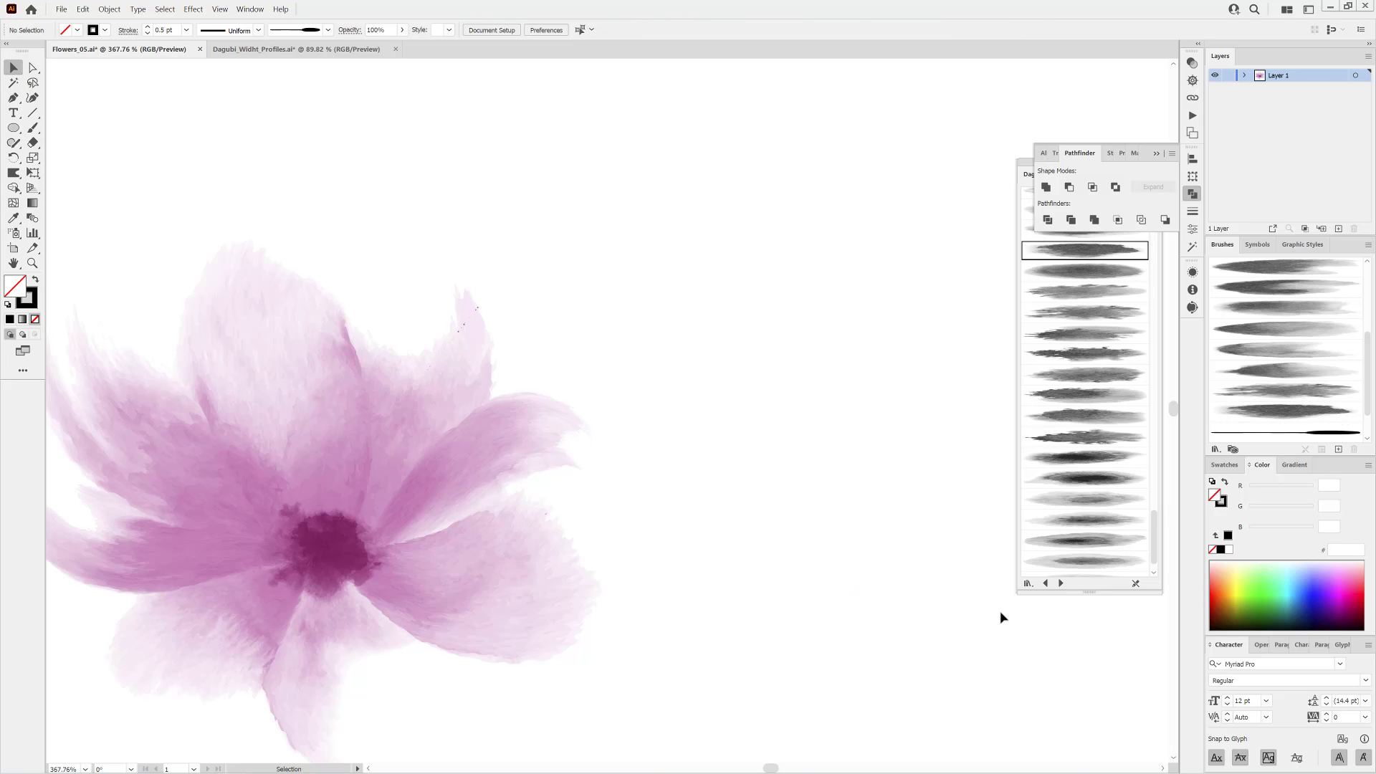
Paint an upright 1 pt stamen about 8 mm tall from the flower's dark center, using the stamen brush and stroke color 5f003a.
scroll(330, 559, "up", 3)
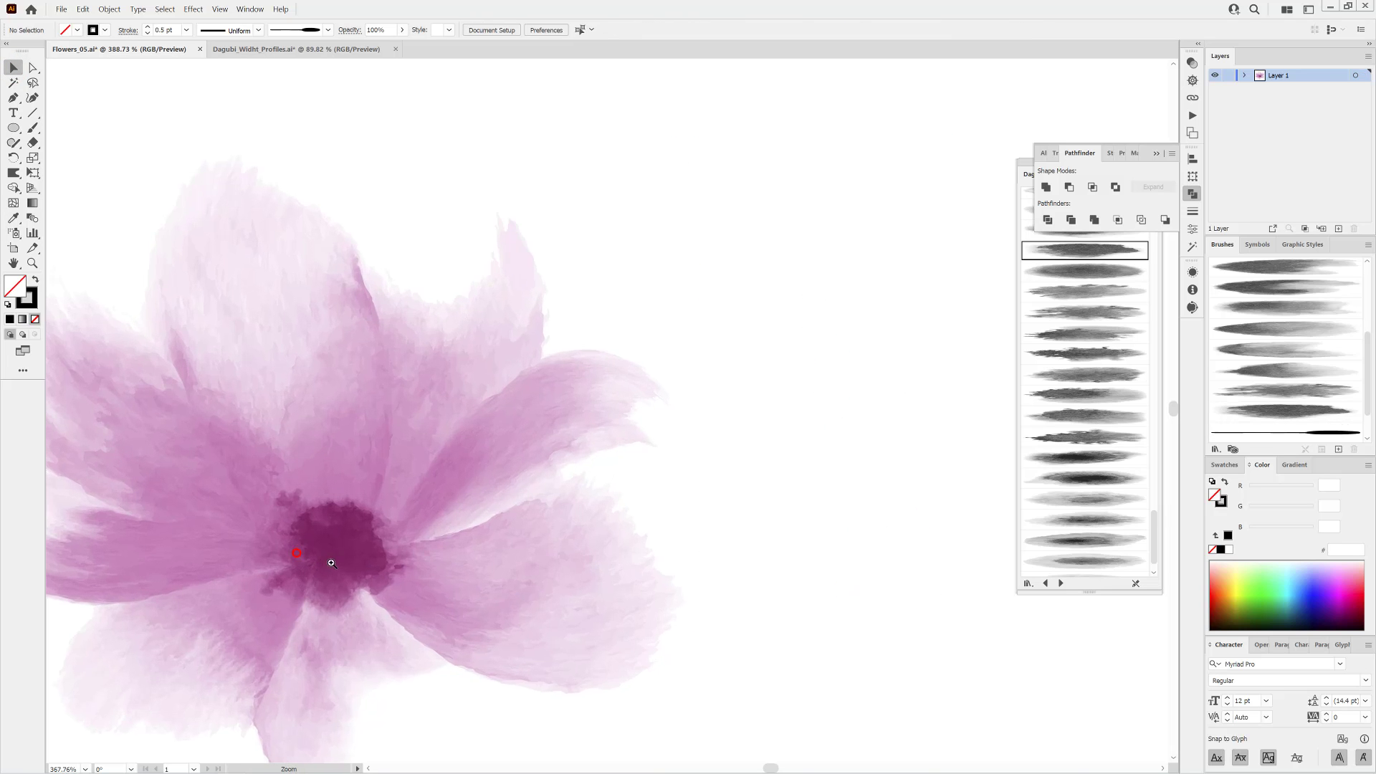
left_click_drag(380, 578, 716, 437)
scroll(711, 420, "up", 3)
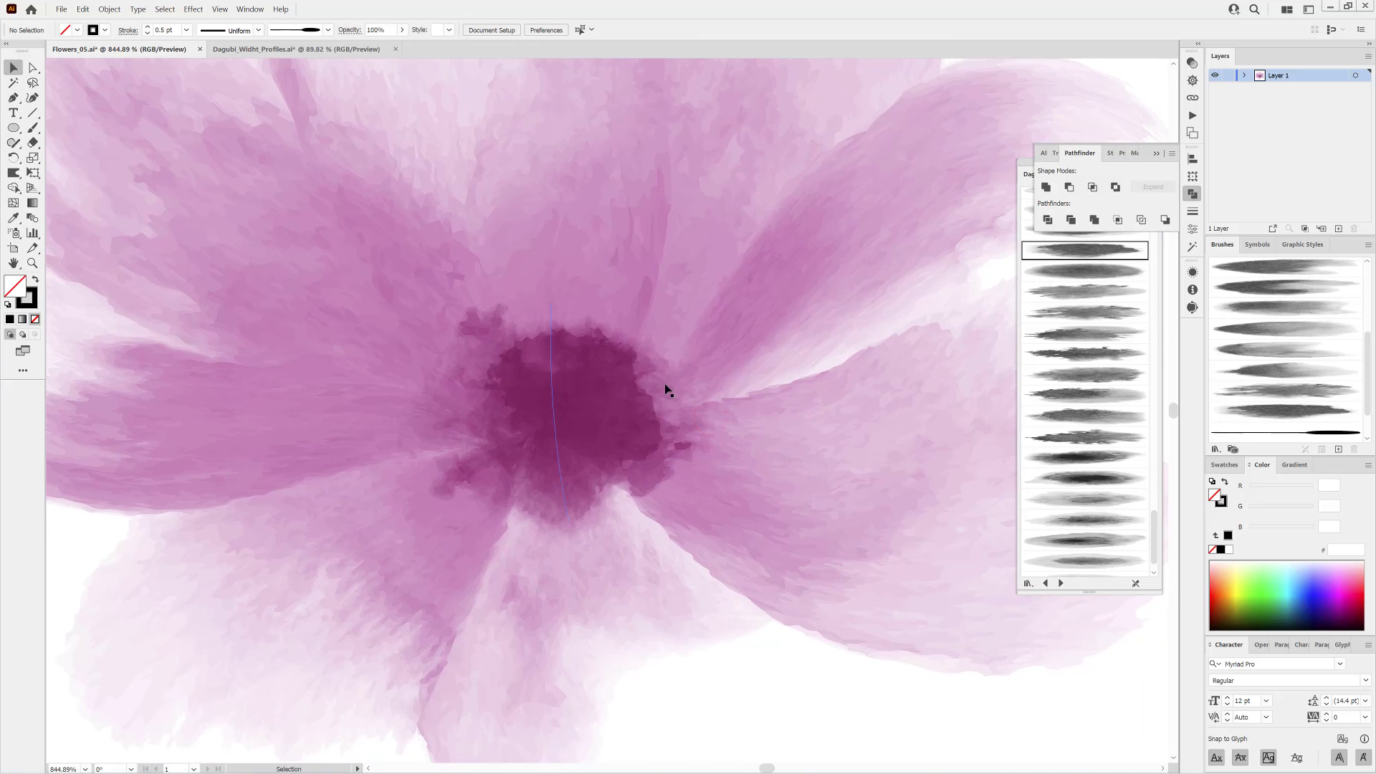
left_click(34, 128)
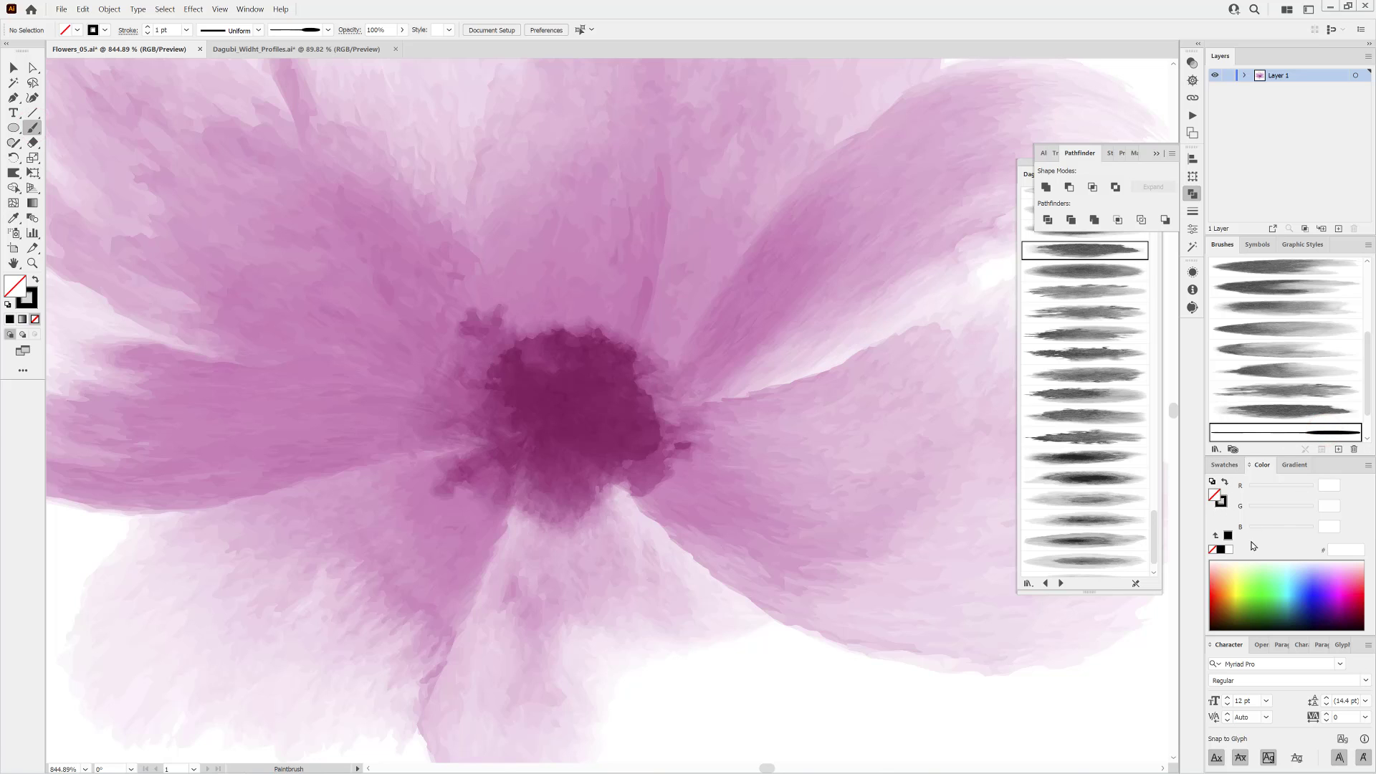
left_click(1222, 506)
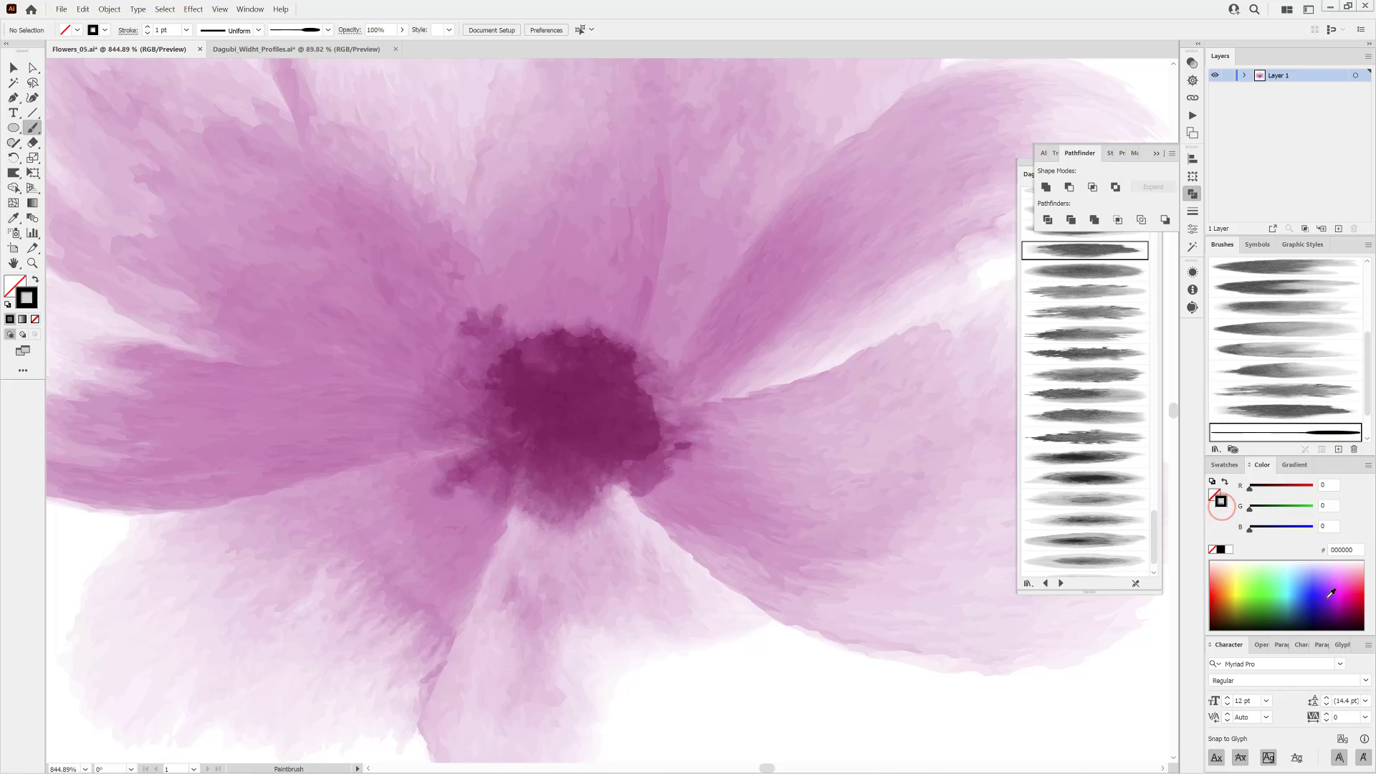
left_click(1346, 604)
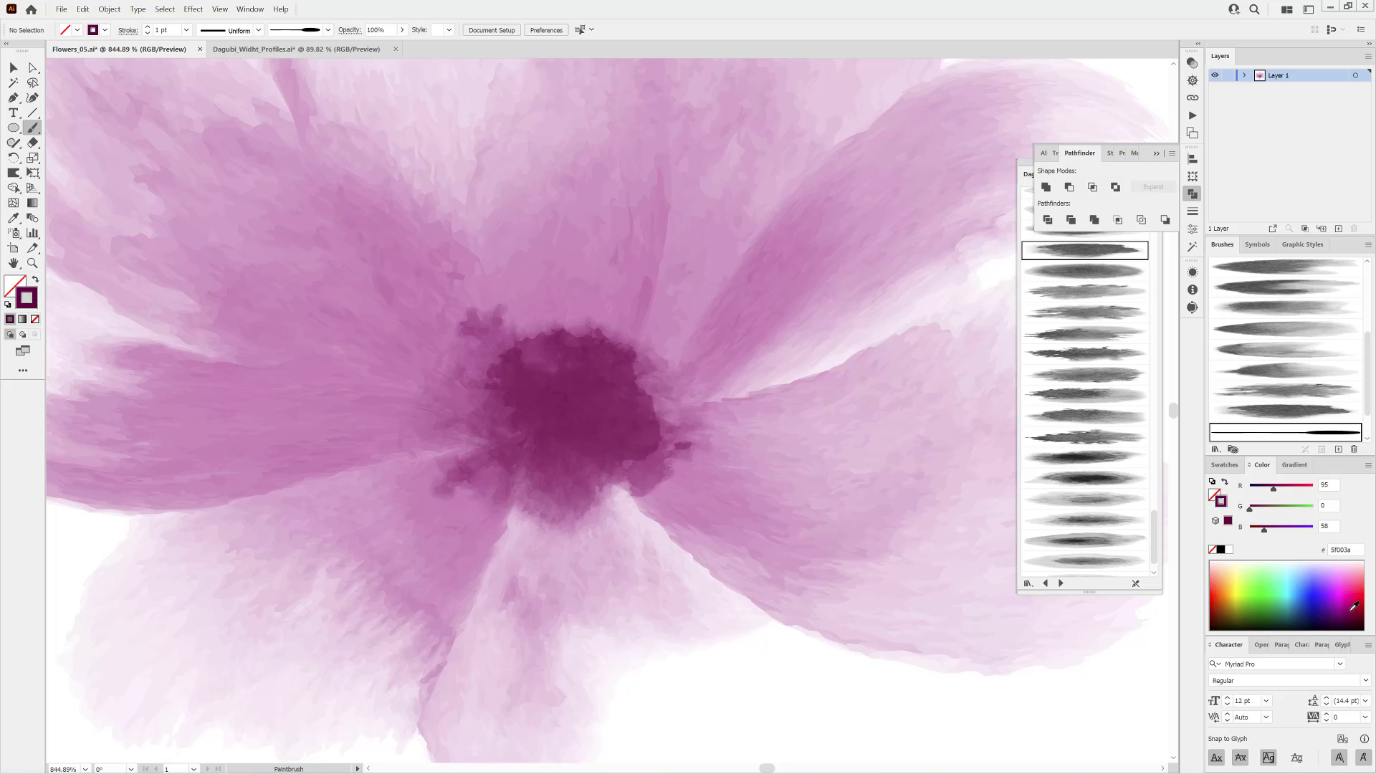
mouse_move(589, 382)
left_mouse_down()
mouse_move(601, 240)
mouse_move(602, 287)
left_mouse_up()
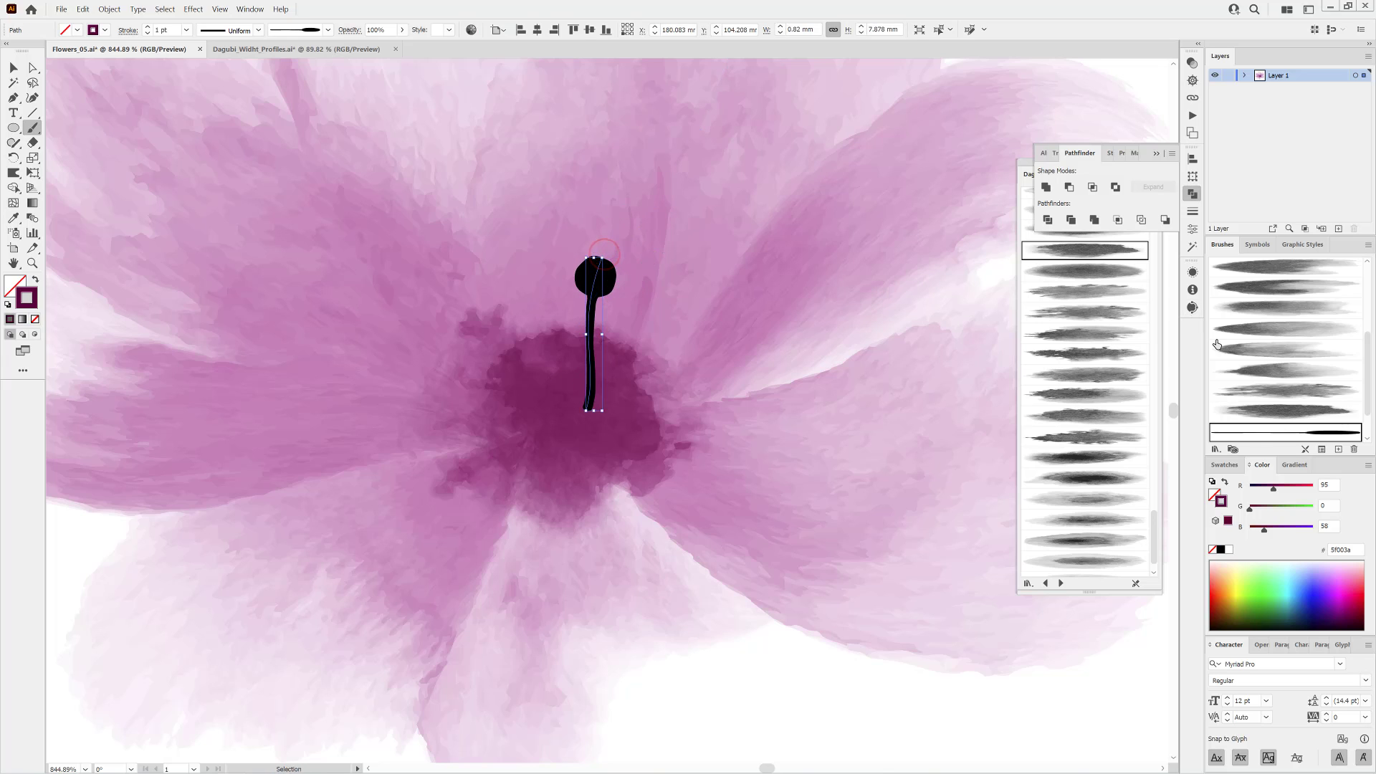
Lighten the stamen's stroke color to b991a9 and set its brush's colorization method to Tints, applying the change to existing strokes.
left_click_drag(1276, 491, 1306, 494)
mouse_move(1304, 488)
left_mouse_down()
mouse_move(1277, 490)
mouse_move(1298, 492)
left_mouse_up()
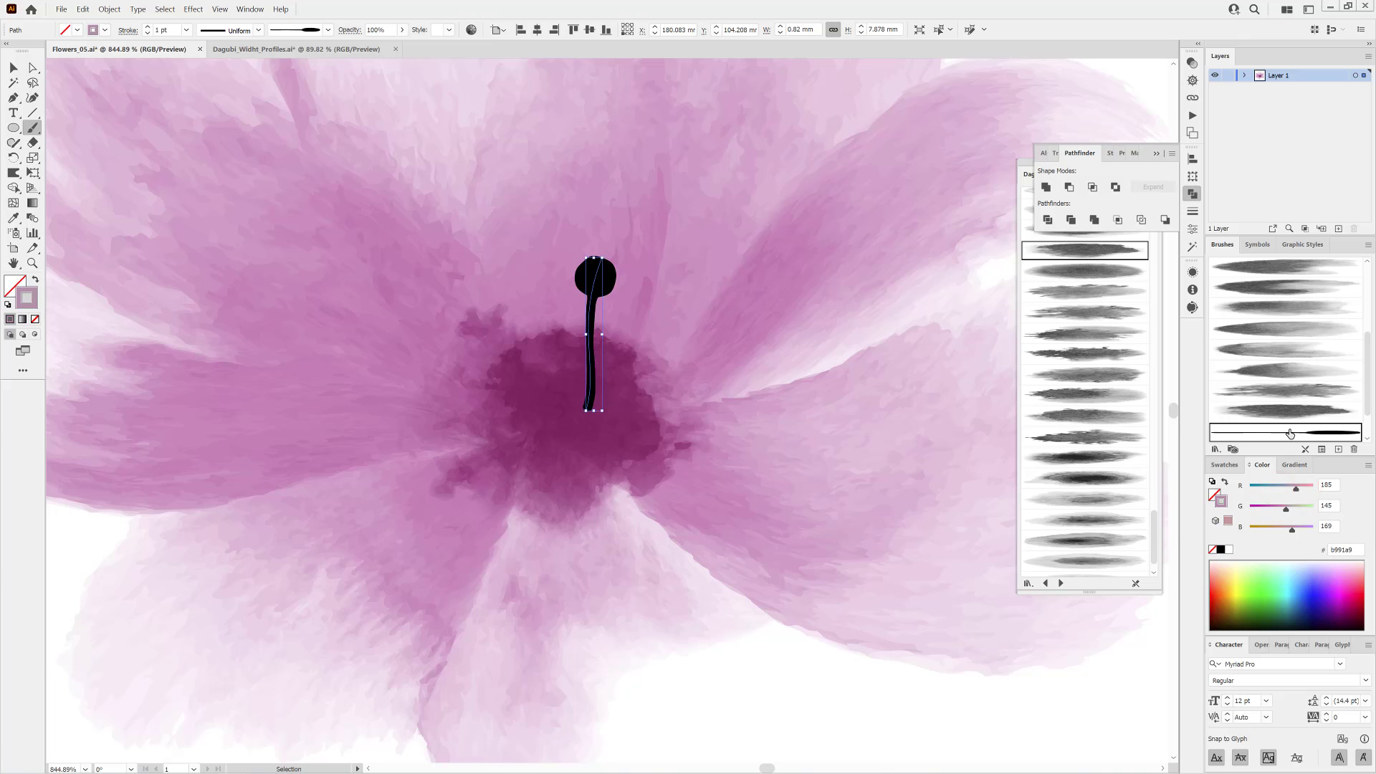
left_click(1290, 433)
double_click(1293, 434)
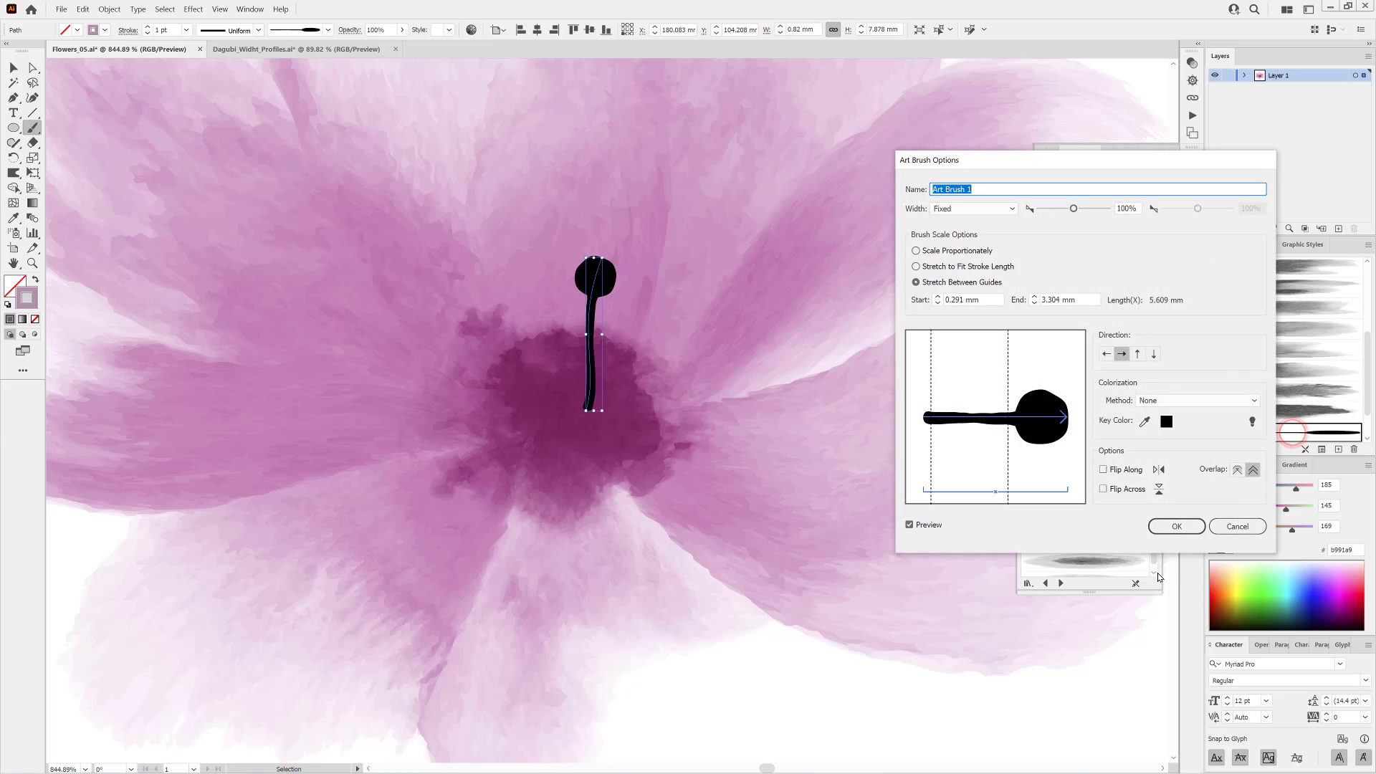
left_click(1167, 407)
left_click(1161, 413)
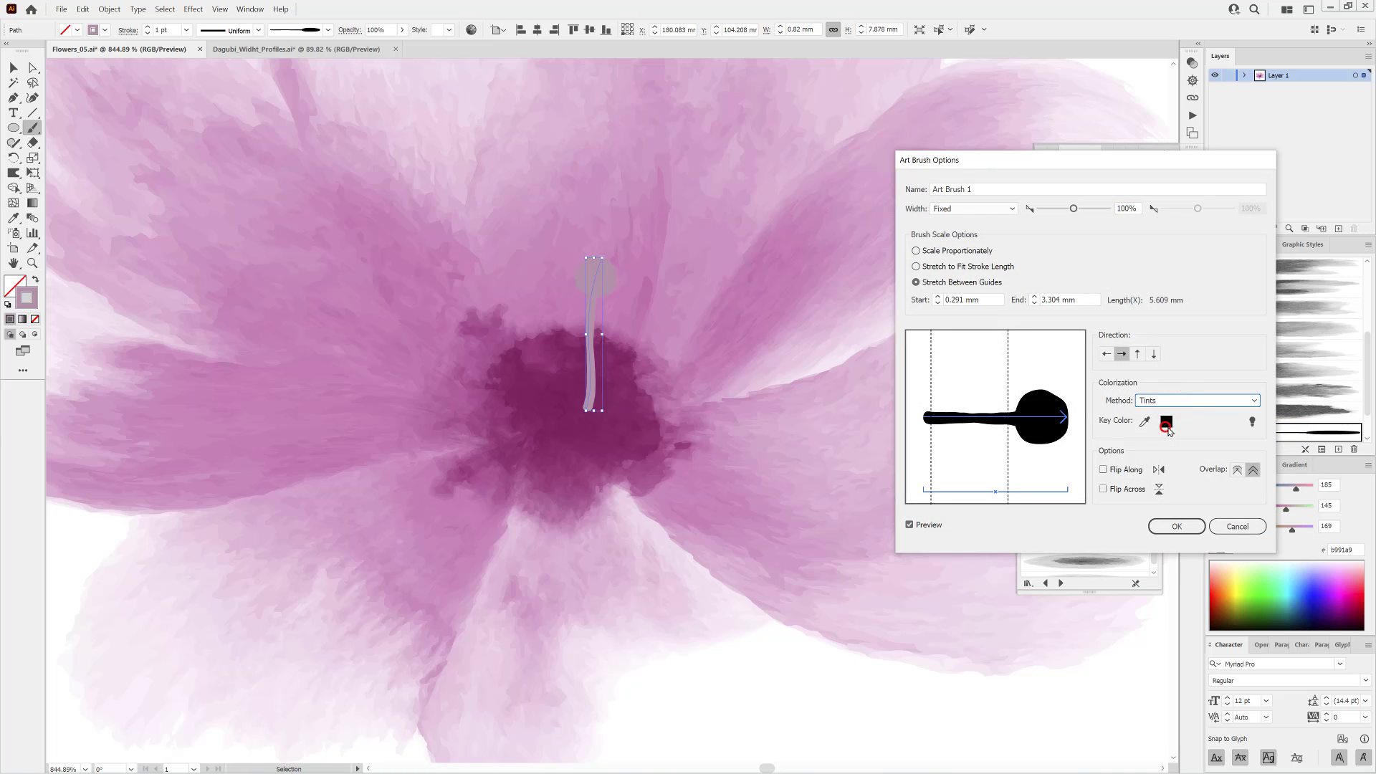
left_click(1166, 424)
left_click(1176, 526)
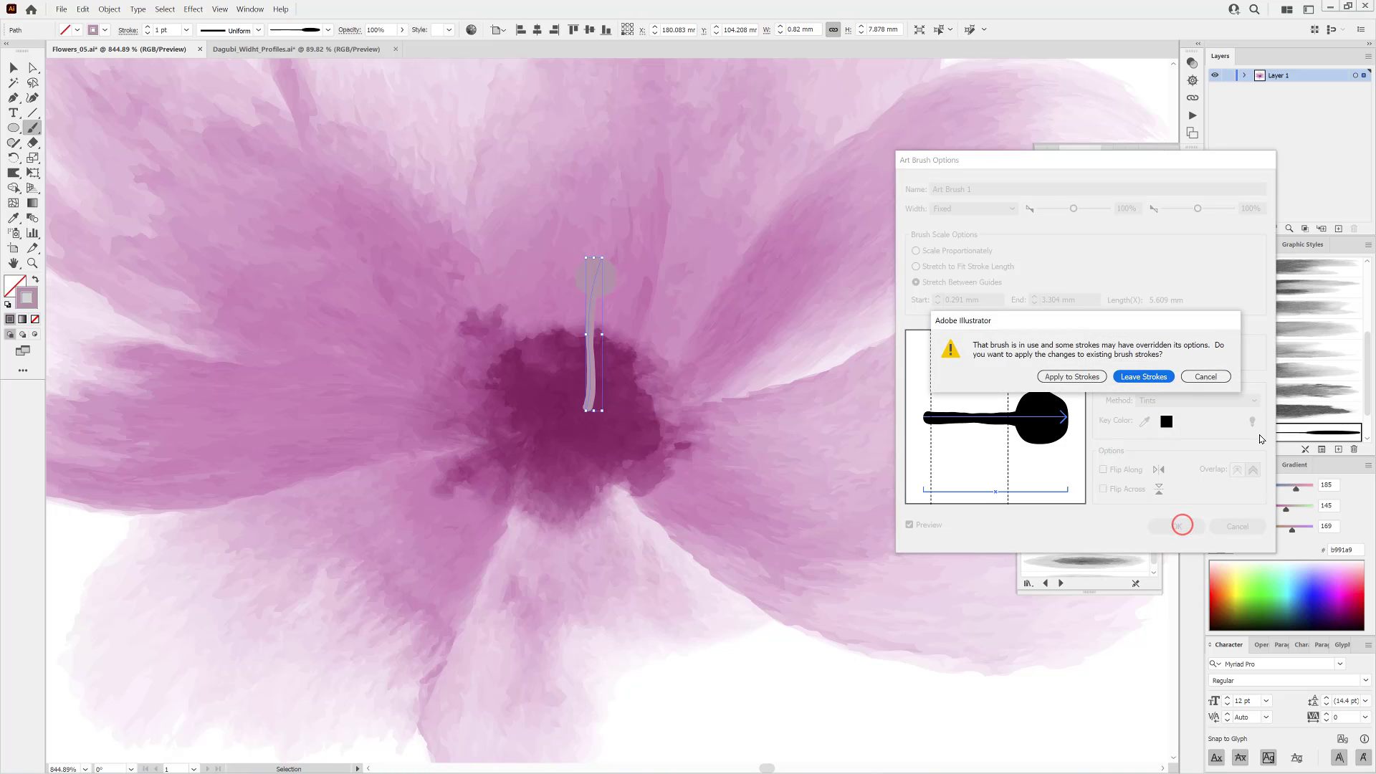
left_click(1059, 375)
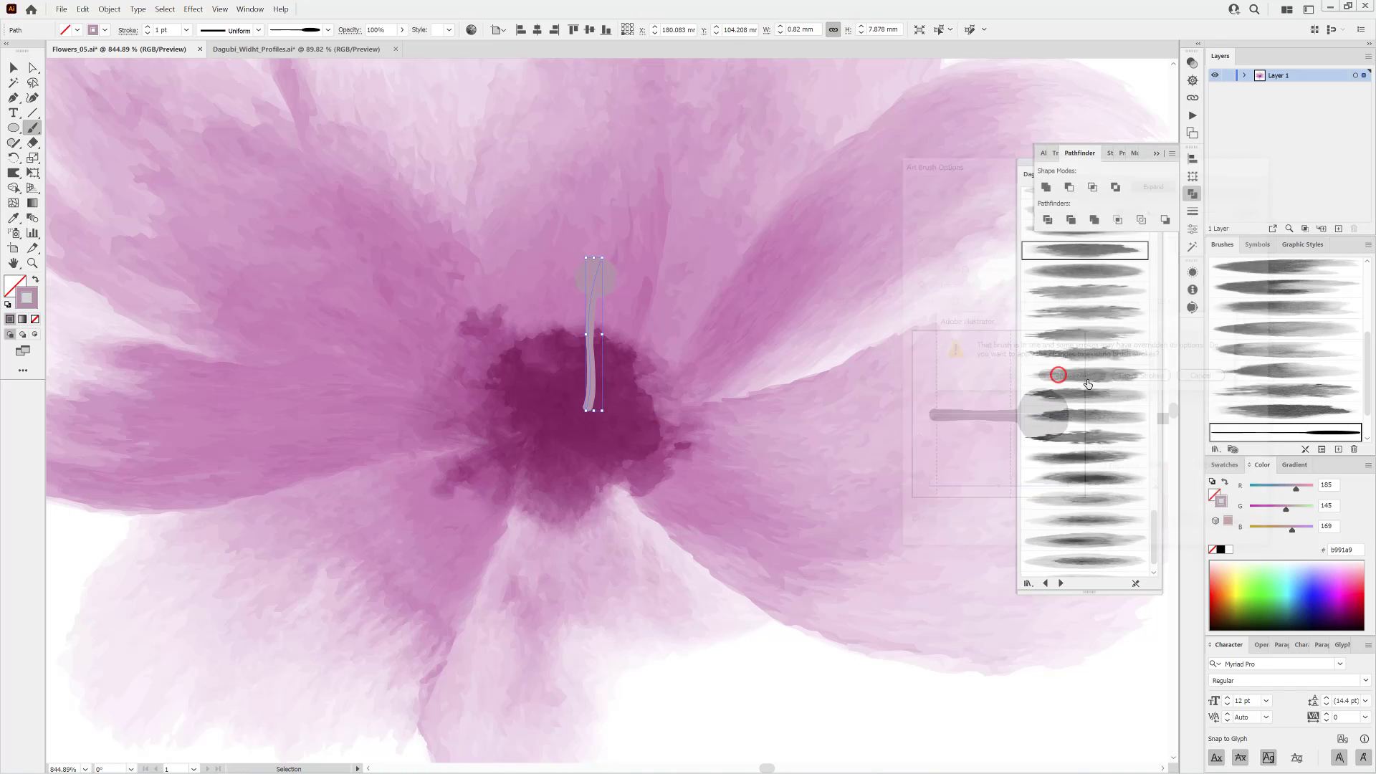
Darken the stamen's stroke color to 44193f and set its blending mode to Multiply.
mouse_move(1287, 510)
left_mouse_down()
mouse_move(1255, 513)
mouse_move(1275, 488)
mouse_move(1265, 533)
mouse_move(1256, 515)
left_mouse_up()
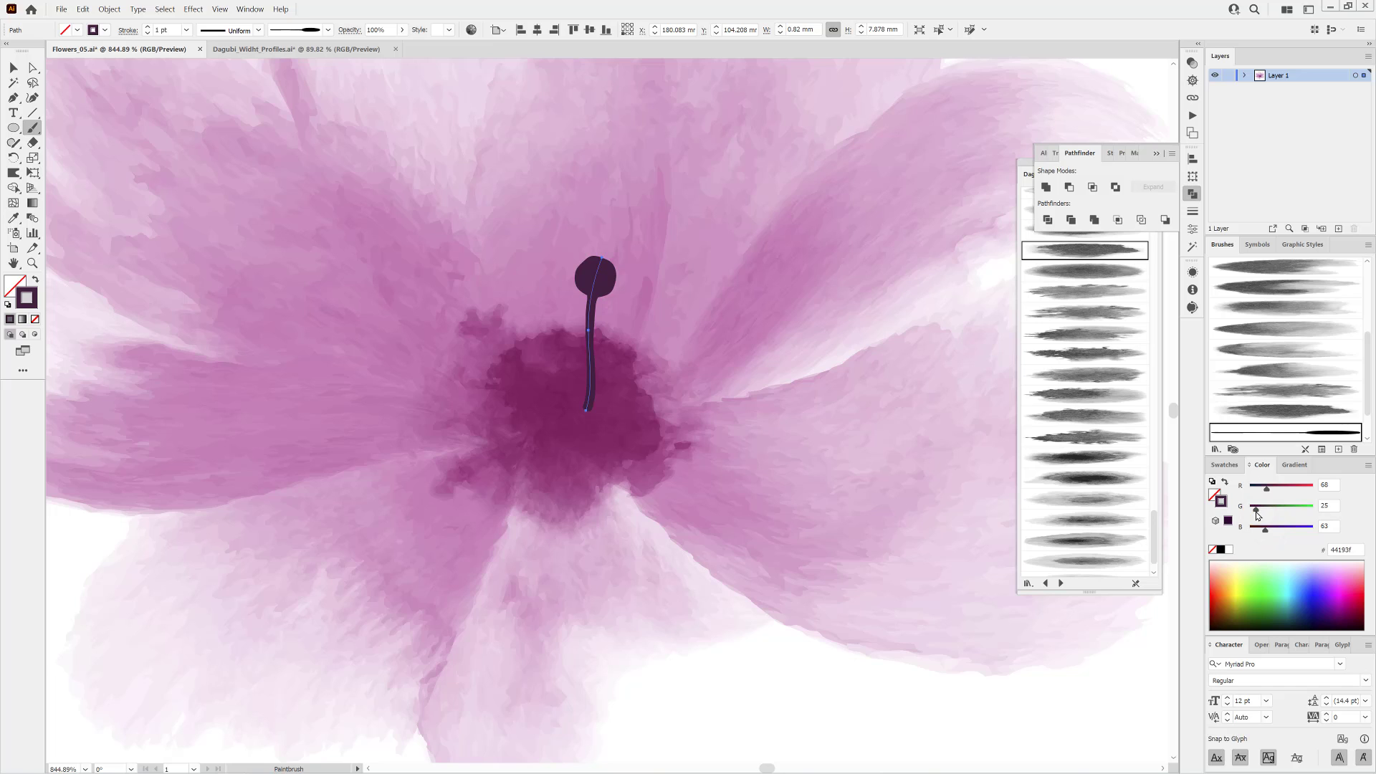
left_click(1190, 63)
left_click(1064, 76)
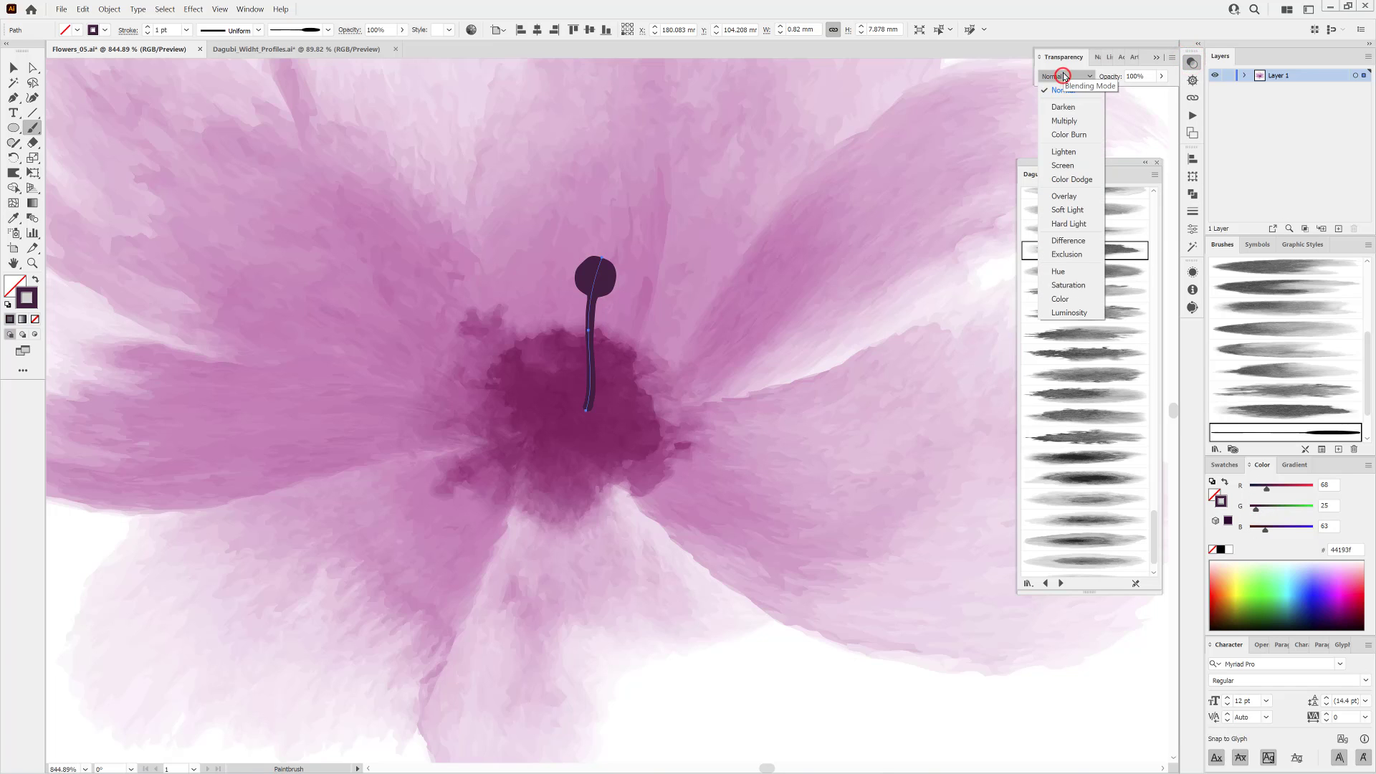
left_click(1067, 107)
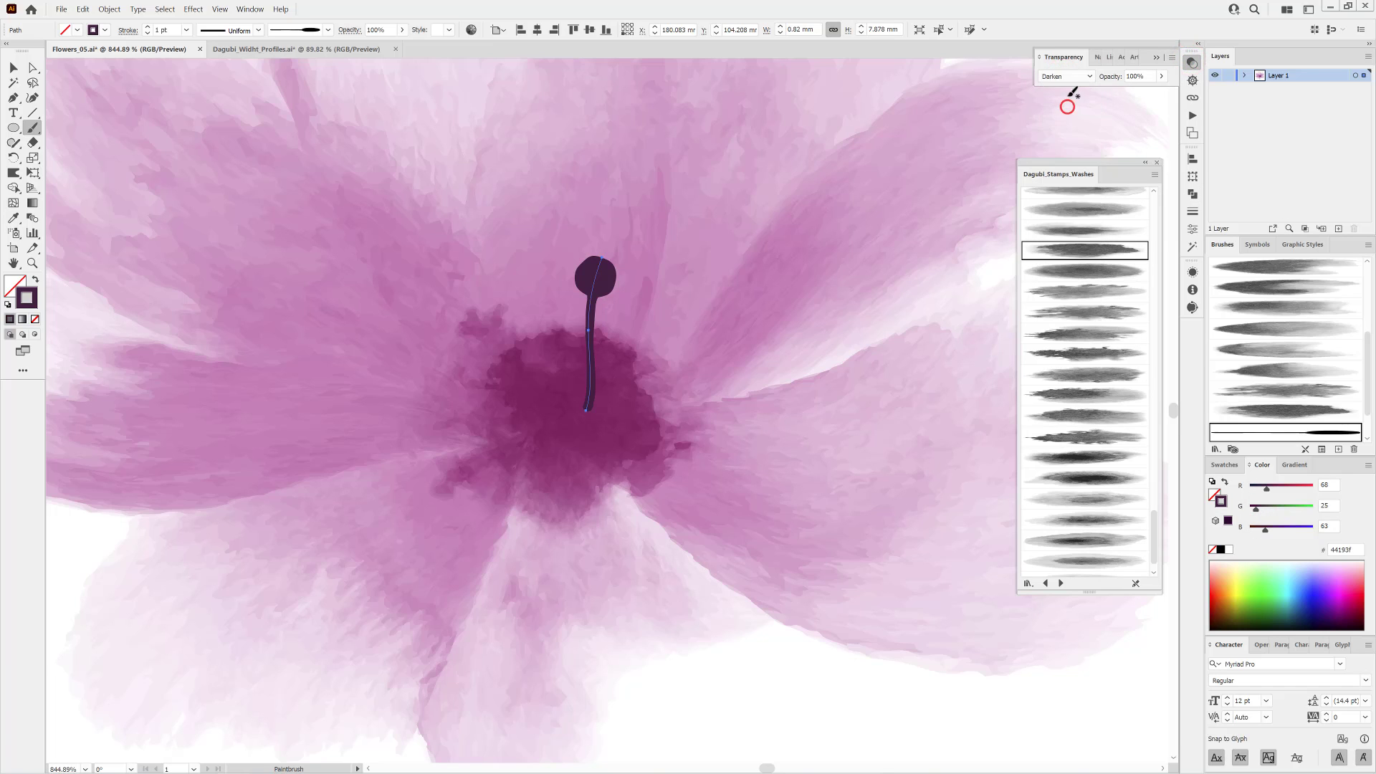
left_click(1072, 78)
left_click(1080, 120)
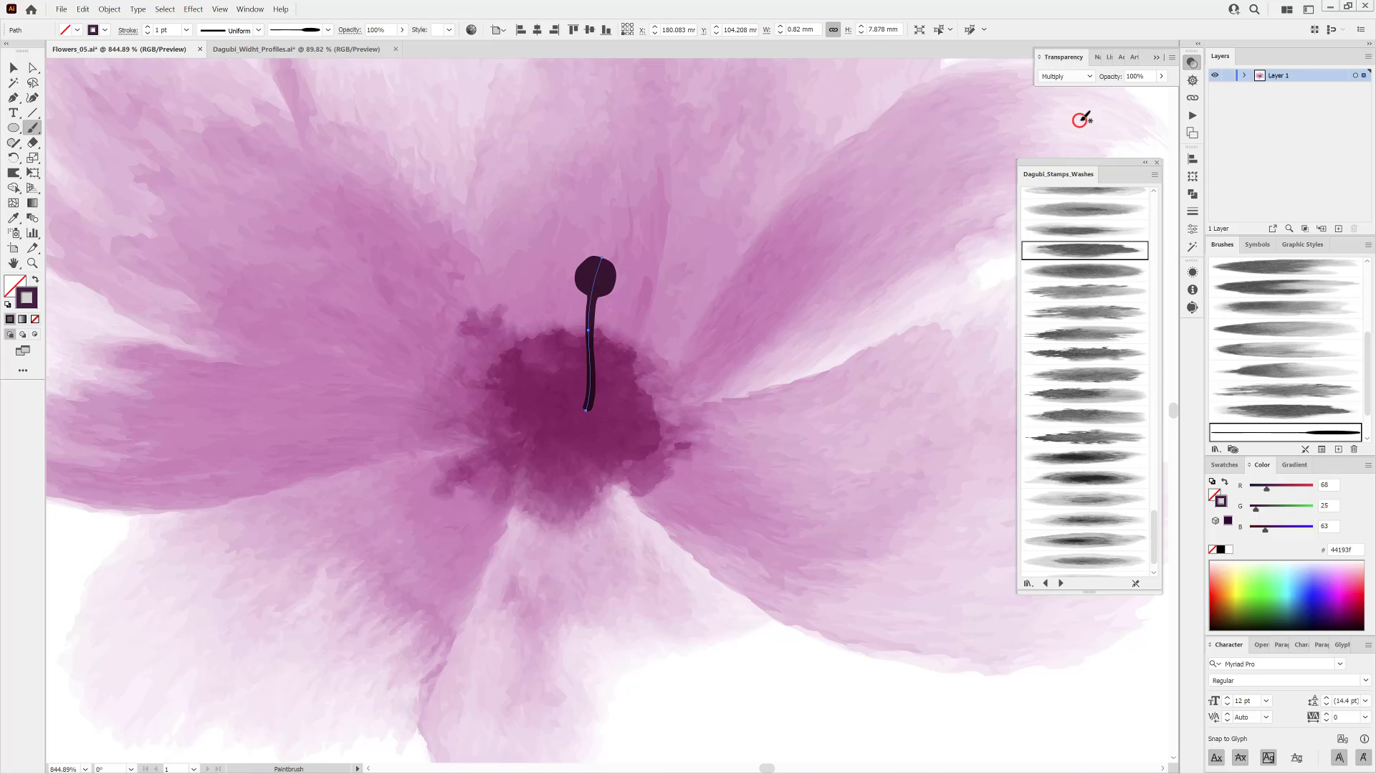
Shift the stamen slightly up and to the right, and restyle its stroke with color 5a3456 and a 0.8 pt weight.
left_click_drag(612, 278, 625, 257)
left_click_drag(1256, 508, 1263, 507)
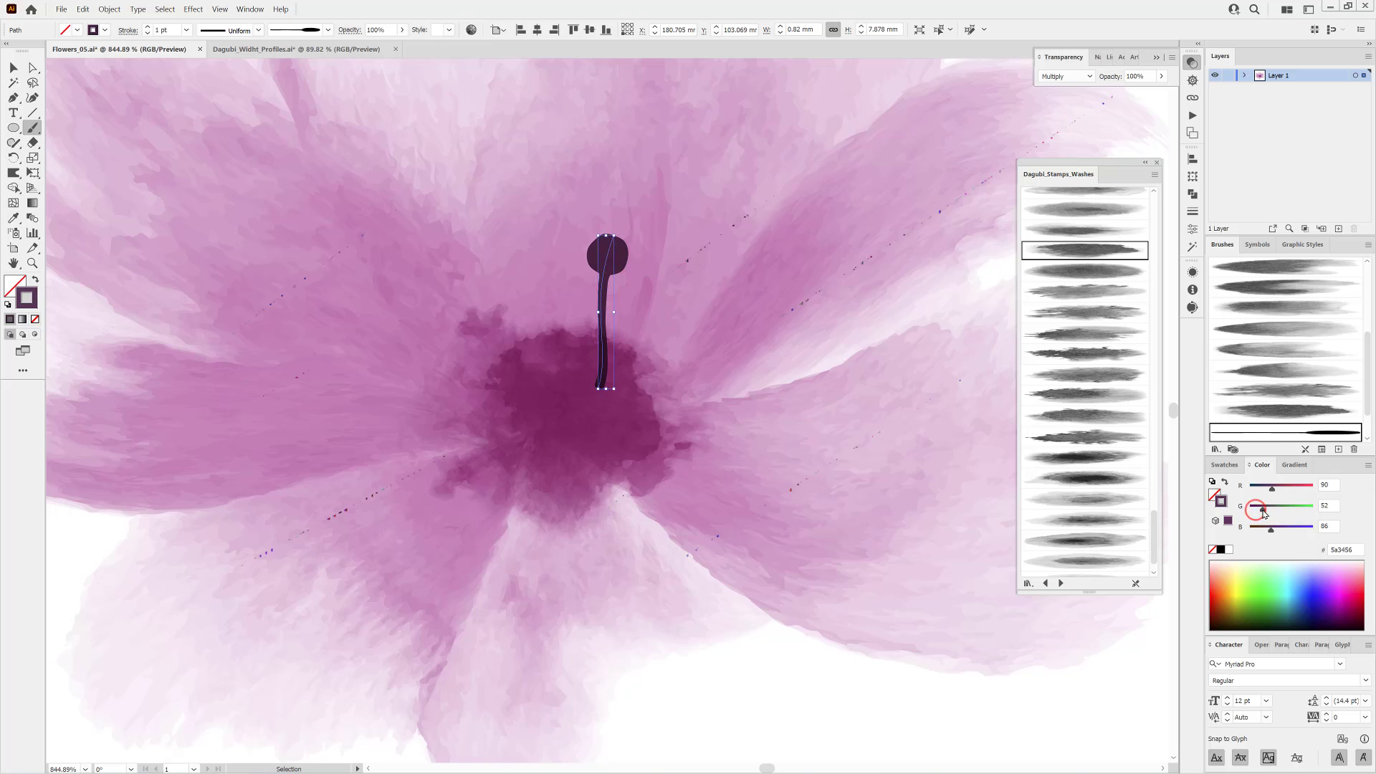
left_click(148, 33)
left_click(148, 32)
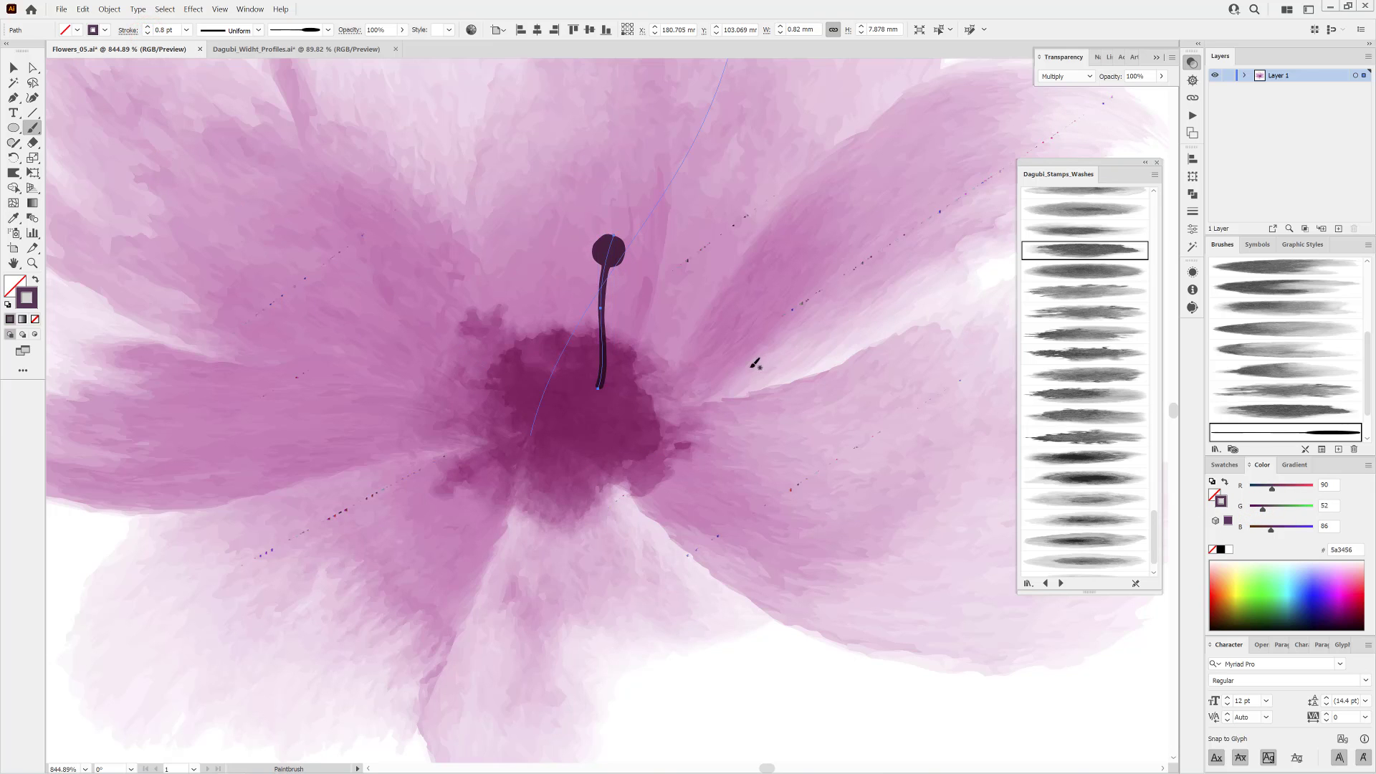
scroll(755, 363, "down", 6)
scroll(645, 308, "up", 5)
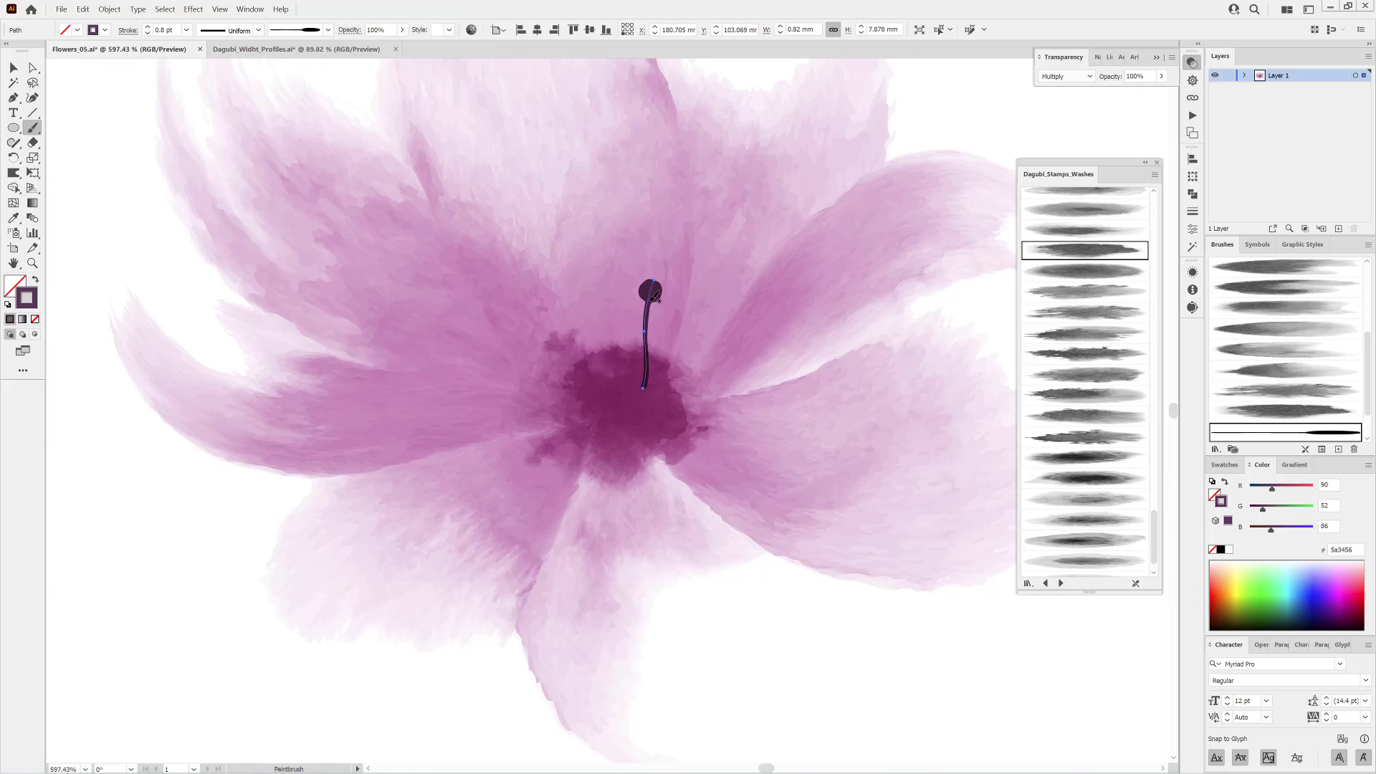
Delete the trial stamen and paint an outer ring of eight separate 0.8 pt stamens radiating from the flower's dark center.
key("Delete")
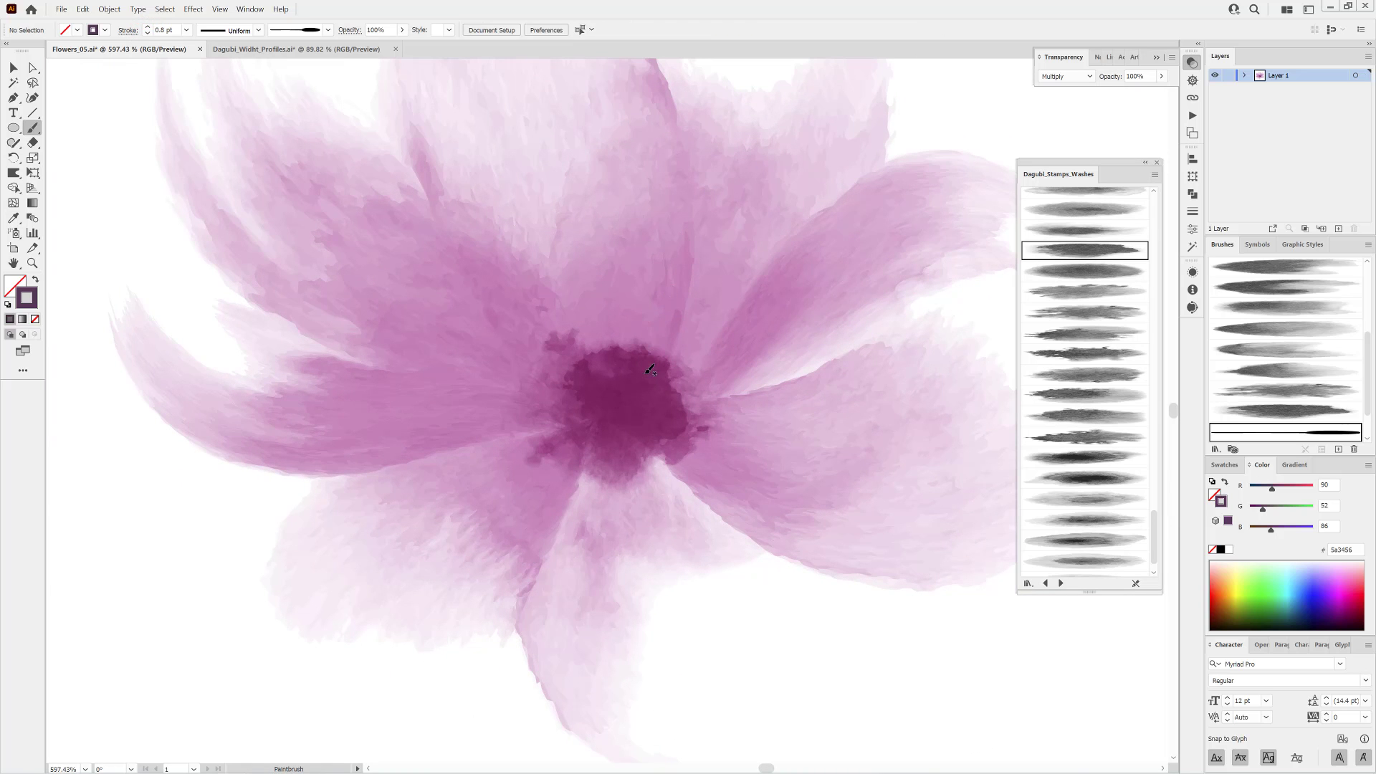
scroll(638, 380, "up", 2)
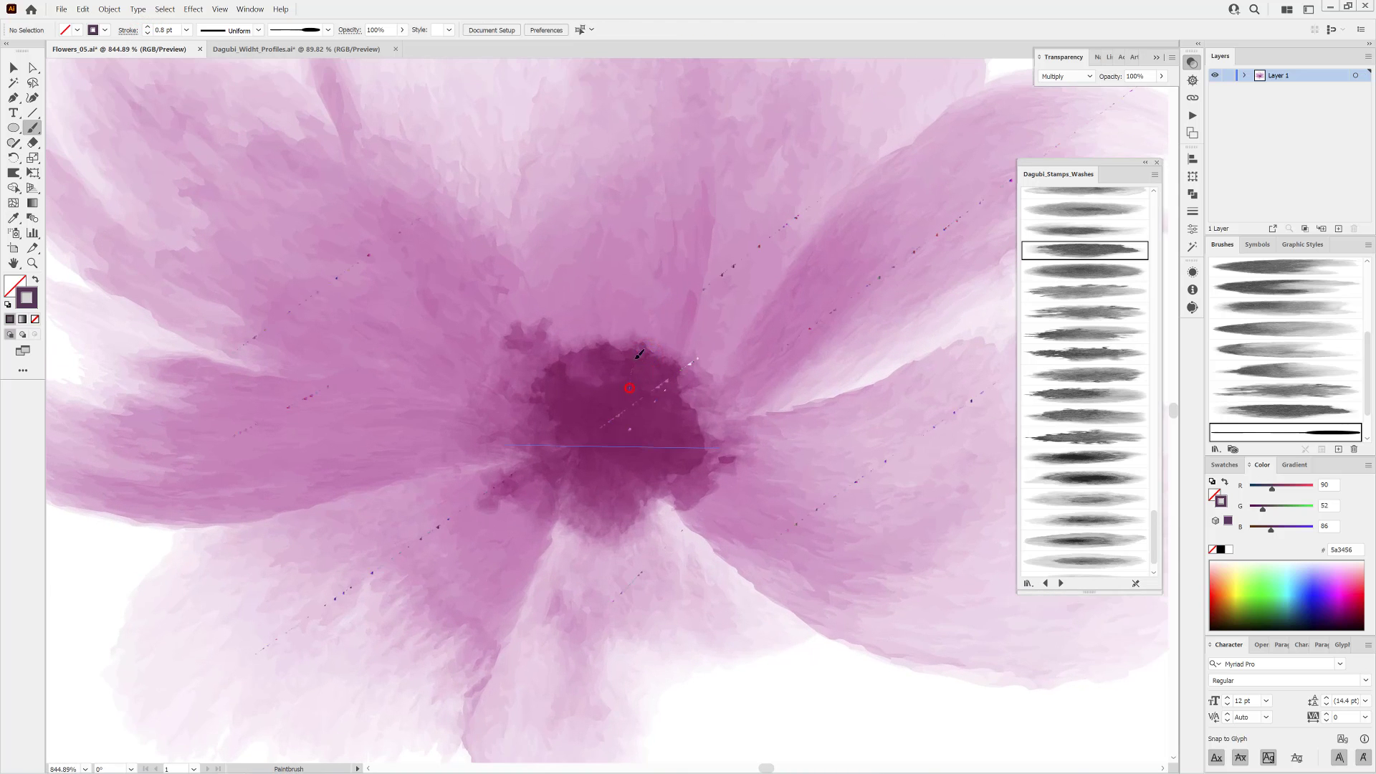
left_click_drag(638, 297, 629, 387)
mouse_move(706, 350)
left_mouse_down()
mouse_move(668, 430)
mouse_move(640, 396)
left_mouse_up()
left_click_drag(729, 423, 642, 415)
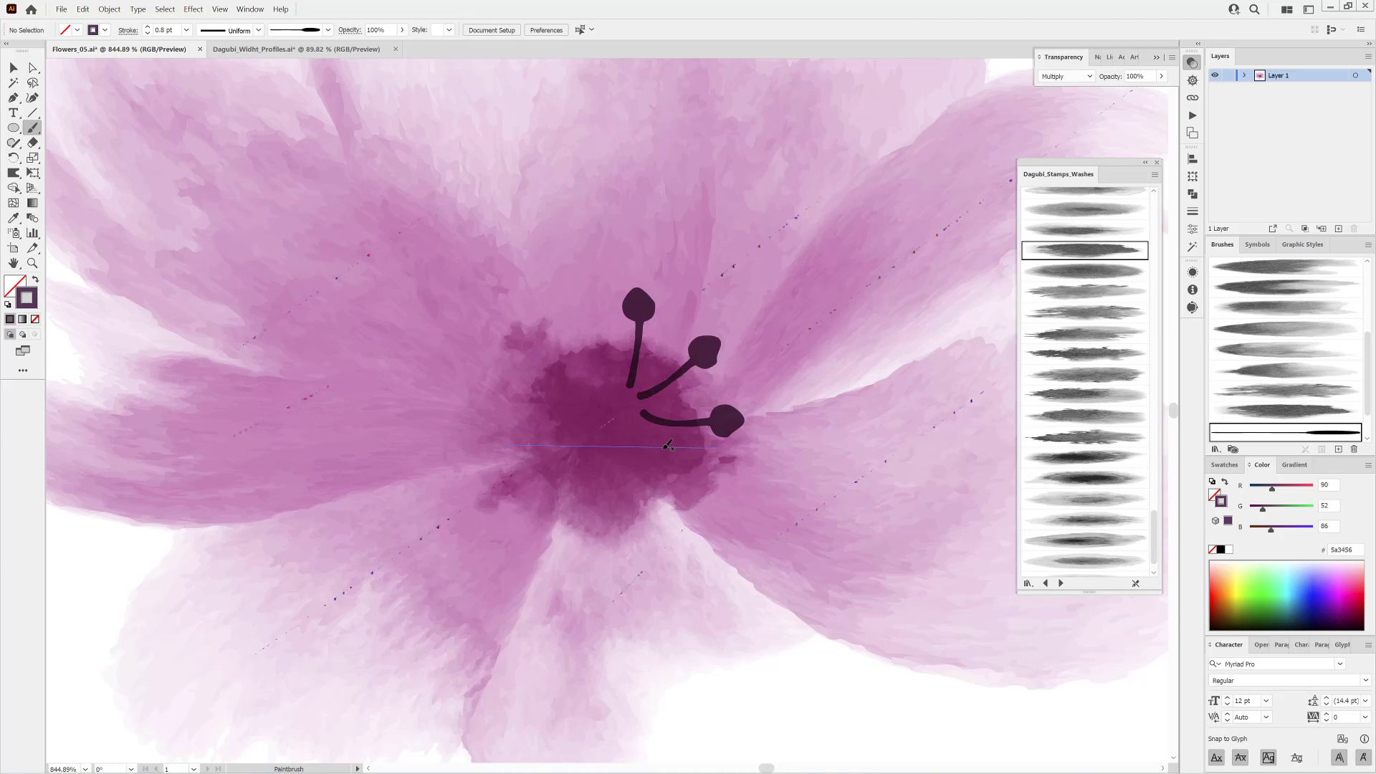
left_click_drag(705, 509, 660, 453)
mouse_move(585, 570)
left_mouse_down()
mouse_move(605, 471)
mouse_move(527, 505)
left_mouse_up()
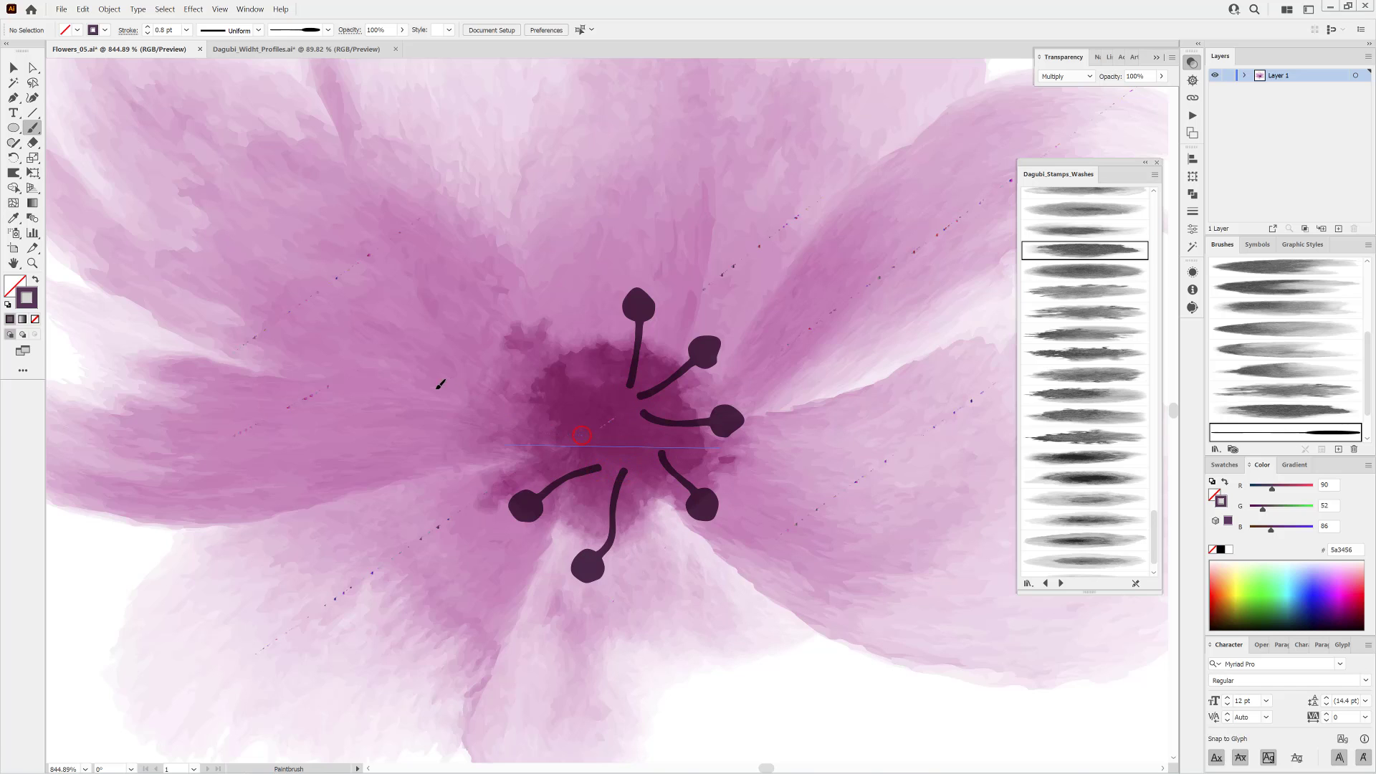
mouse_move(440, 385)
left_mouse_down()
mouse_move(518, 432)
mouse_move(581, 434)
left_mouse_up()
left_click_drag(539, 332, 595, 409)
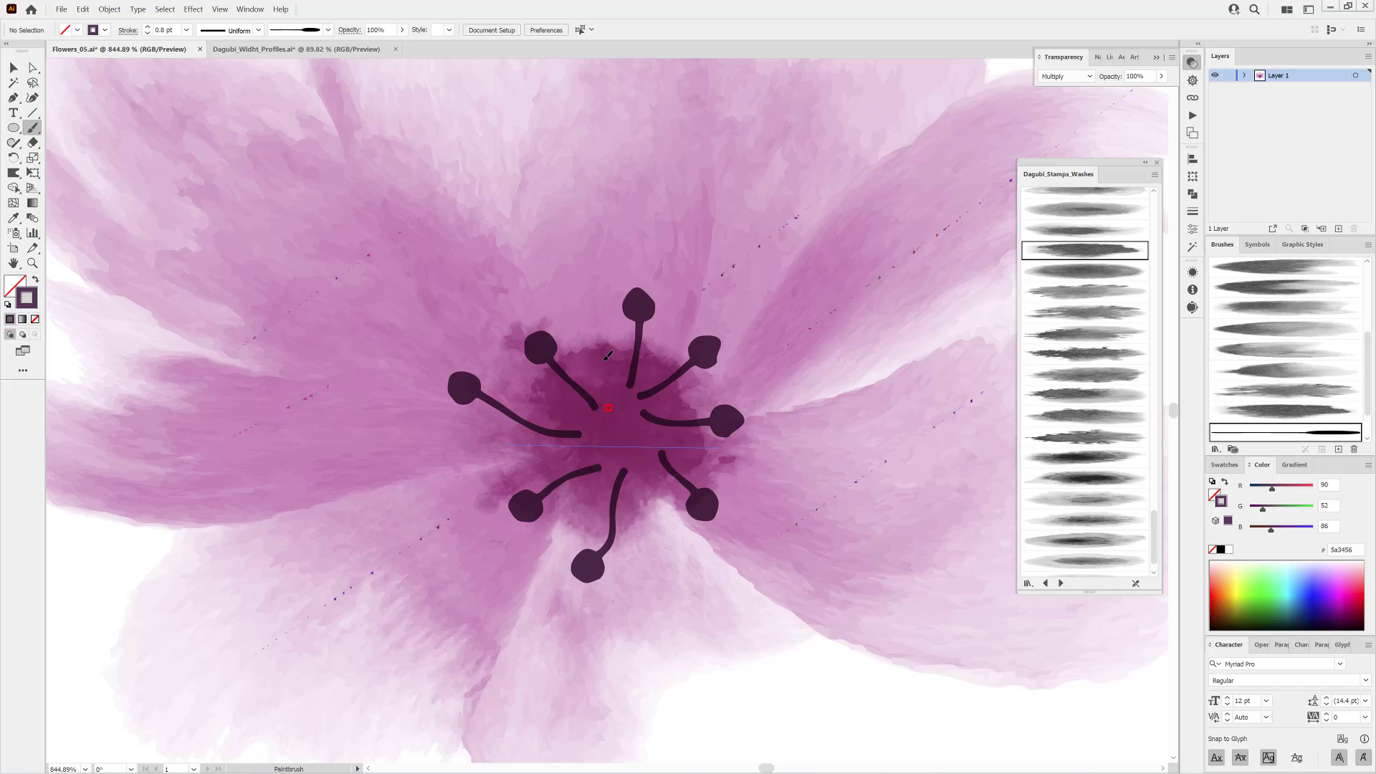
Paint nine shorter stamens filling the inside of the ring, and move the far-left and lowest outer stamens closer to the center.
left_click_drag(595, 319, 609, 405)
mouse_move(669, 349)
left_mouse_down()
mouse_move(664, 403)
mouse_move(621, 421)
mouse_move(696, 397)
mouse_move(652, 435)
mouse_move(627, 427)
mouse_move(709, 462)
left_mouse_up()
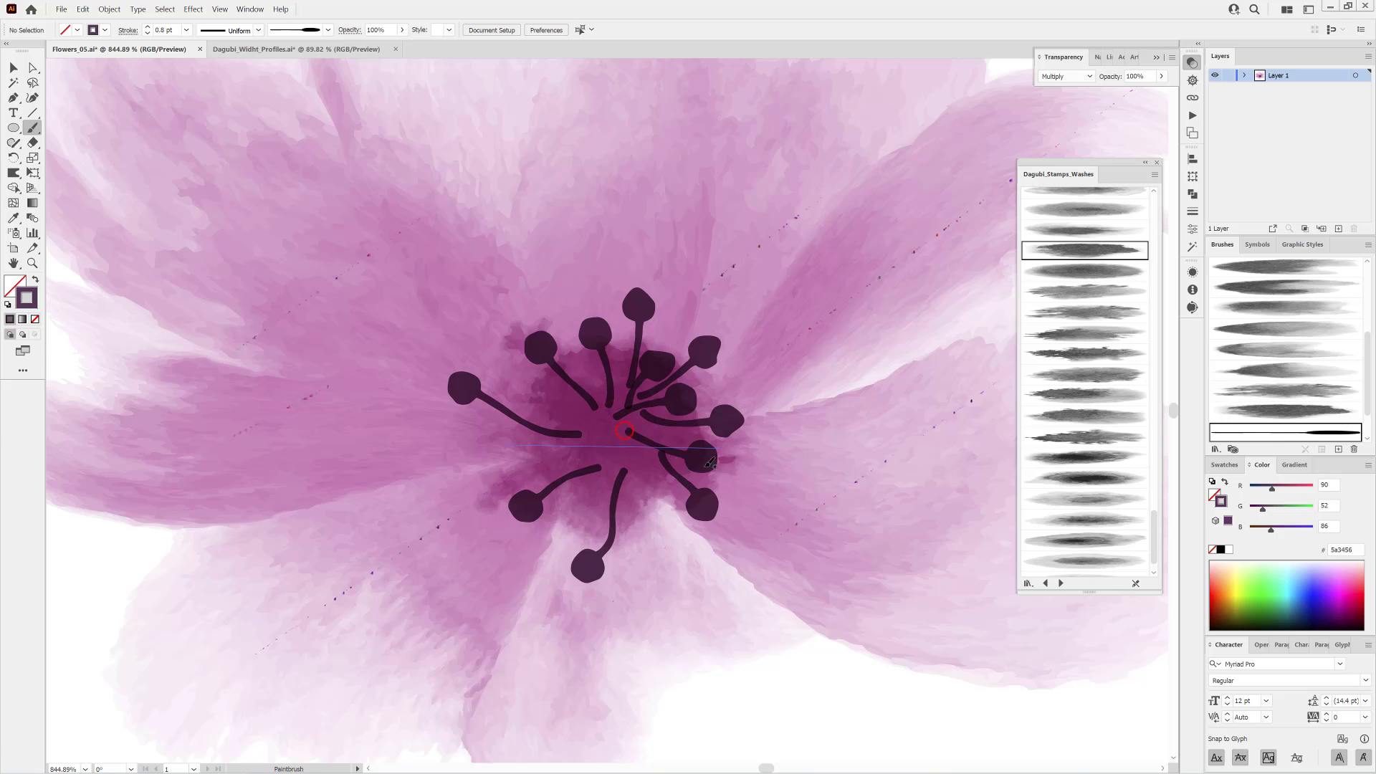
left_click_drag(625, 434, 663, 521)
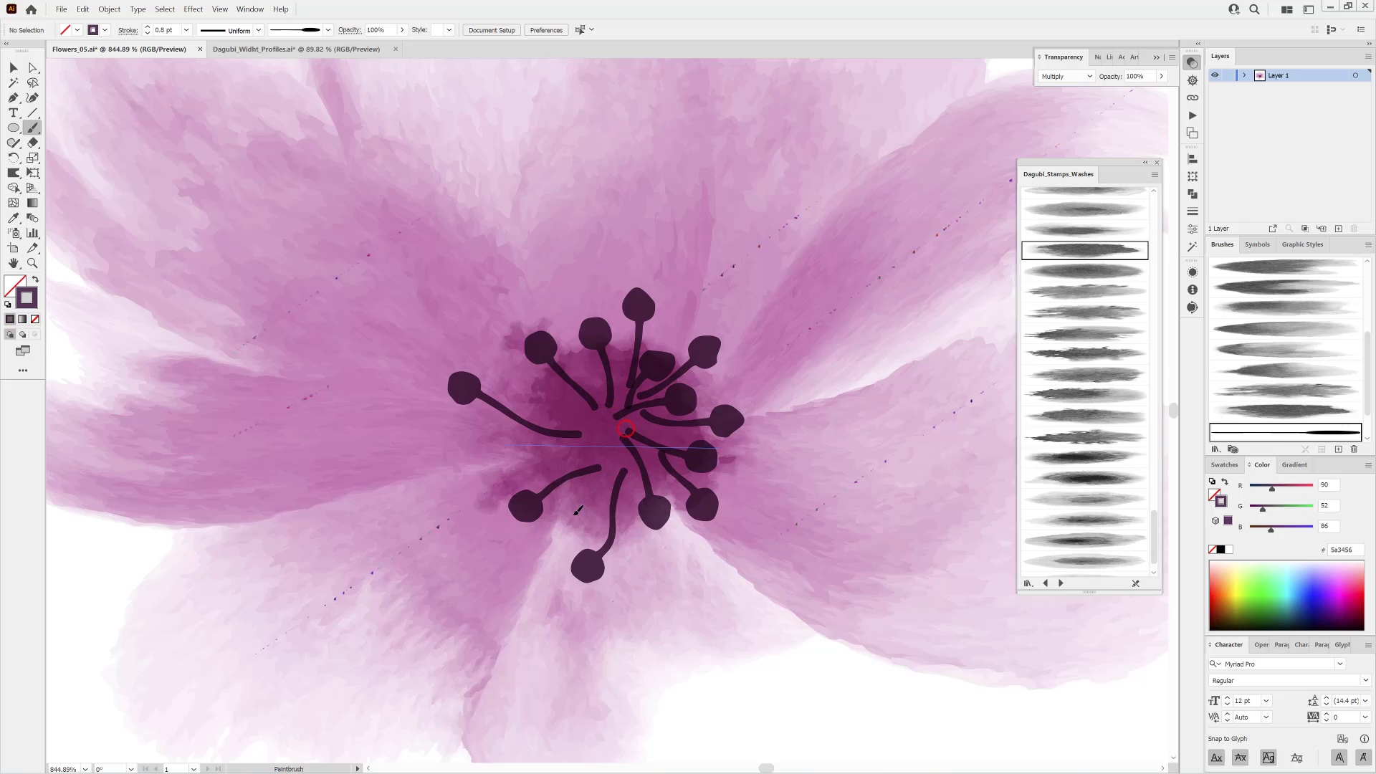
left_click_drag(578, 510, 627, 449)
left_click_drag(531, 430, 624, 438)
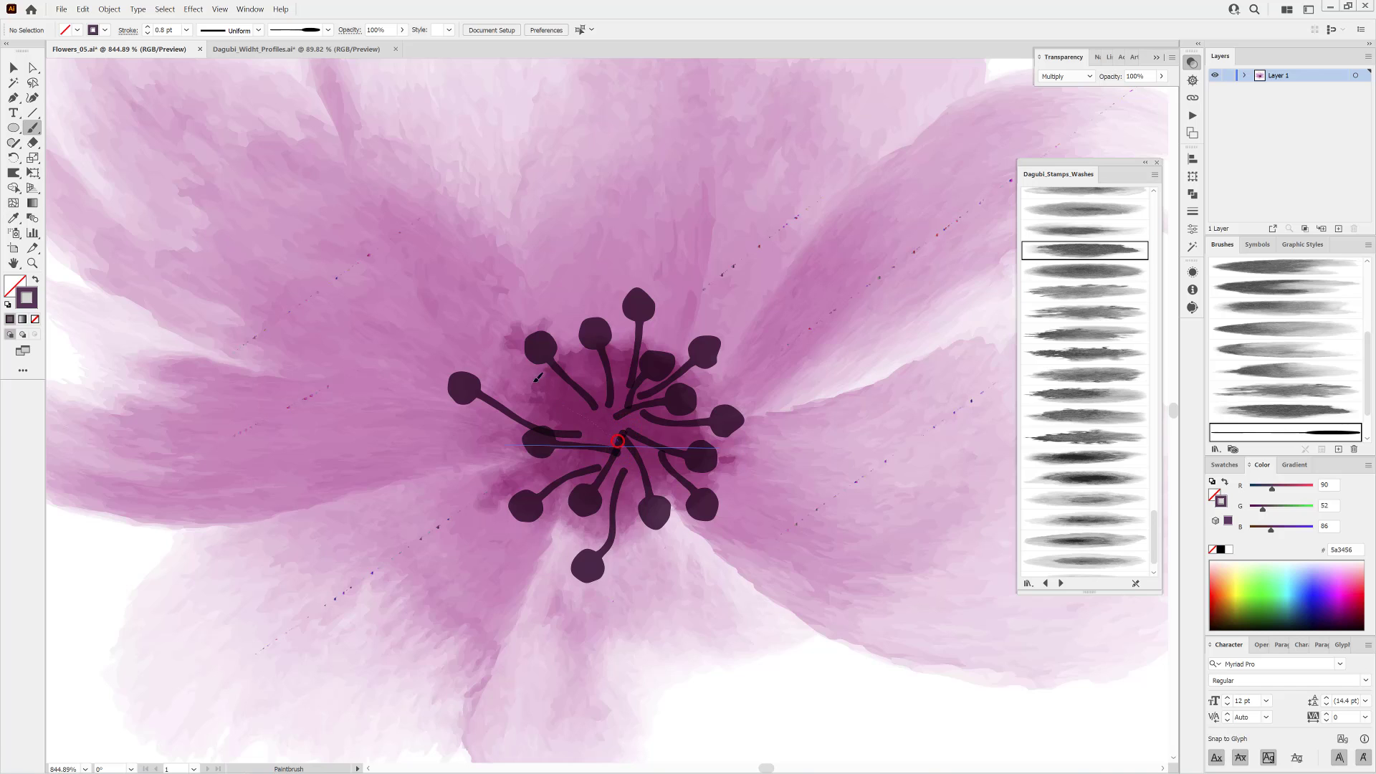
left_click_drag(536, 379, 621, 436)
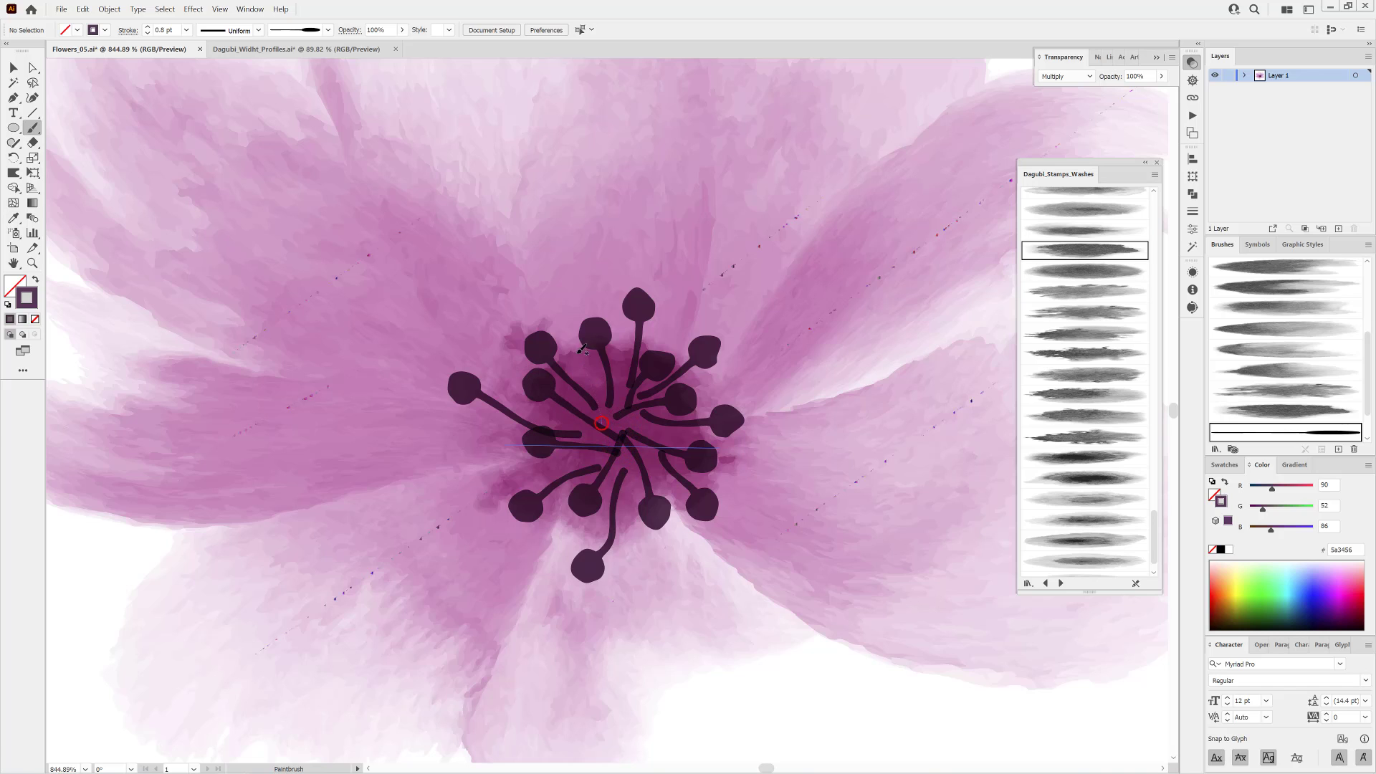
left_click_drag(582, 352, 610, 430)
left_click_drag(472, 399, 492, 396)
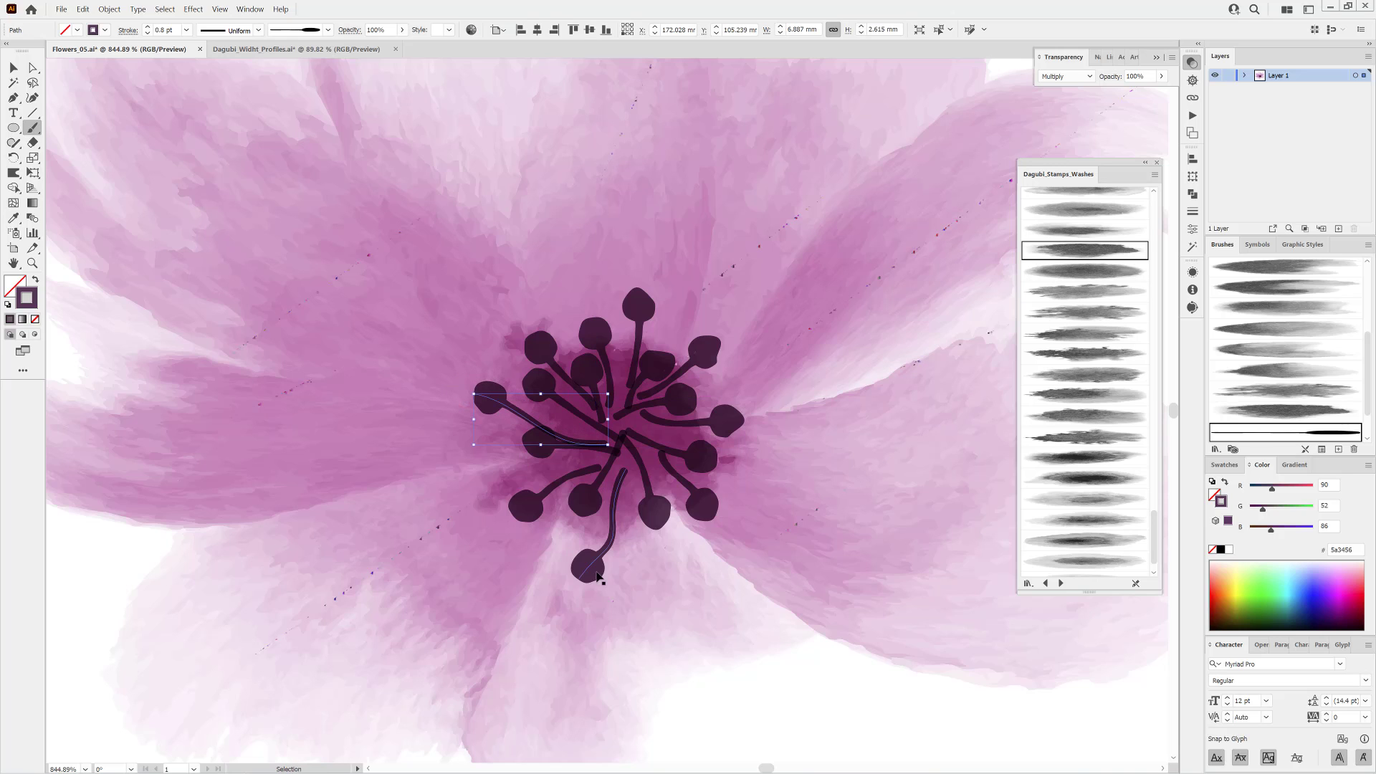
left_click_drag(590, 568, 595, 544)
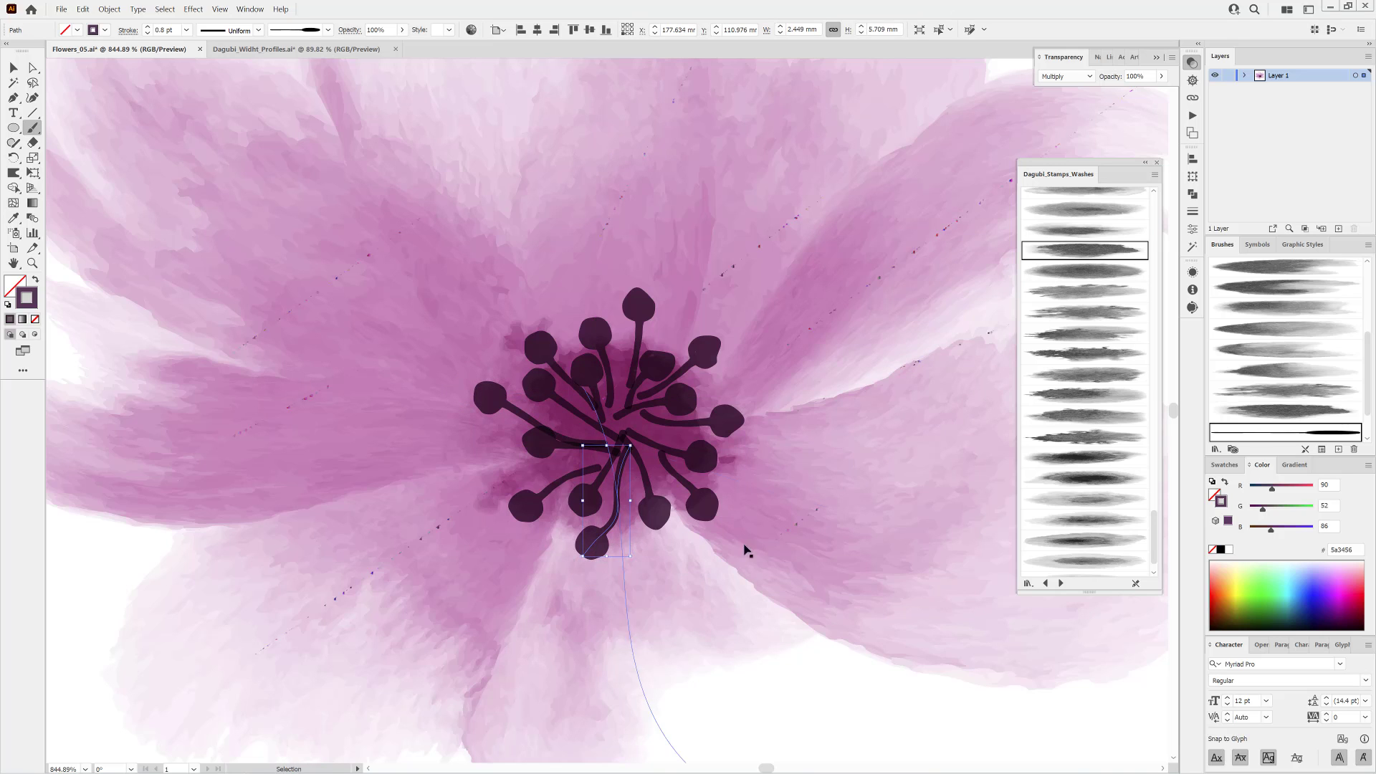
Collect all the stamen paths, from the topmost down to the last one above the petals, in a new layer.
left_click(1245, 77)
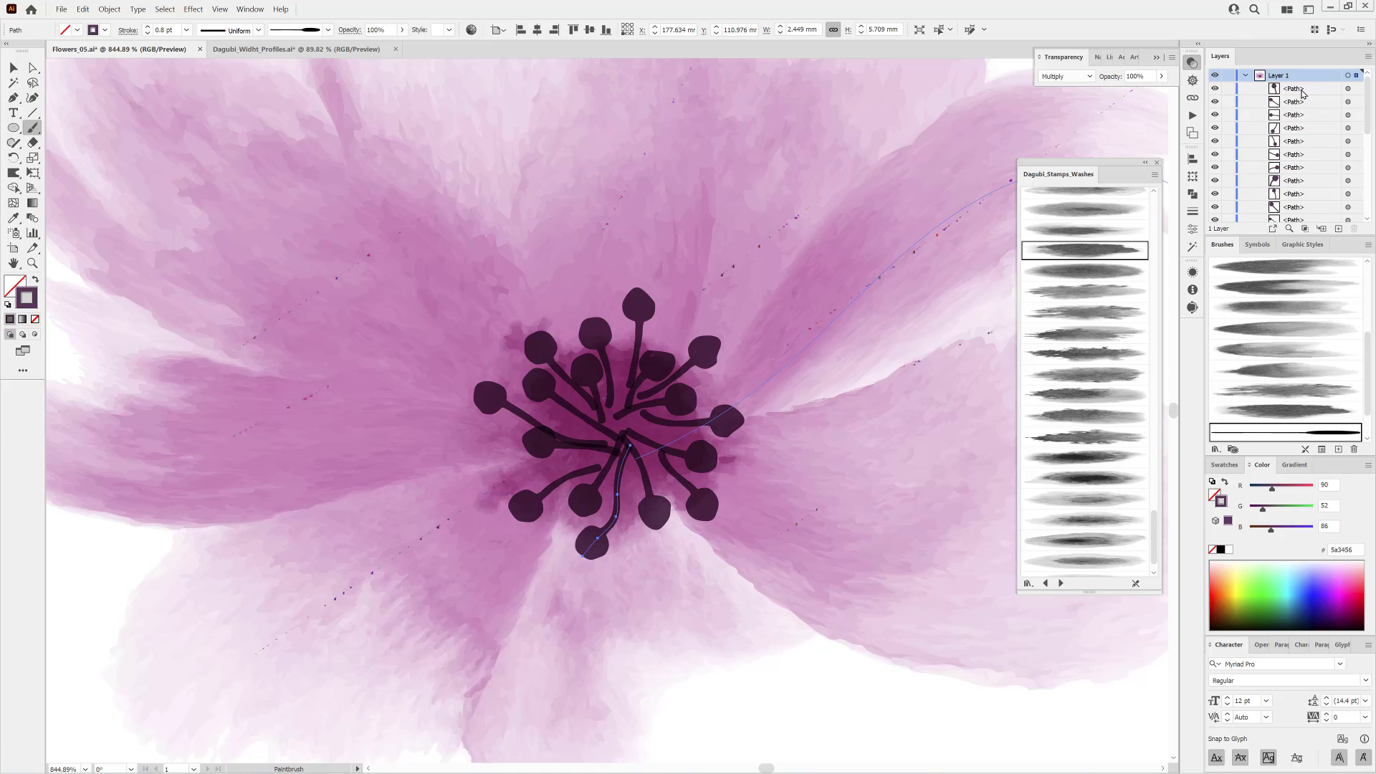
scroll(1312, 100, "down", 3)
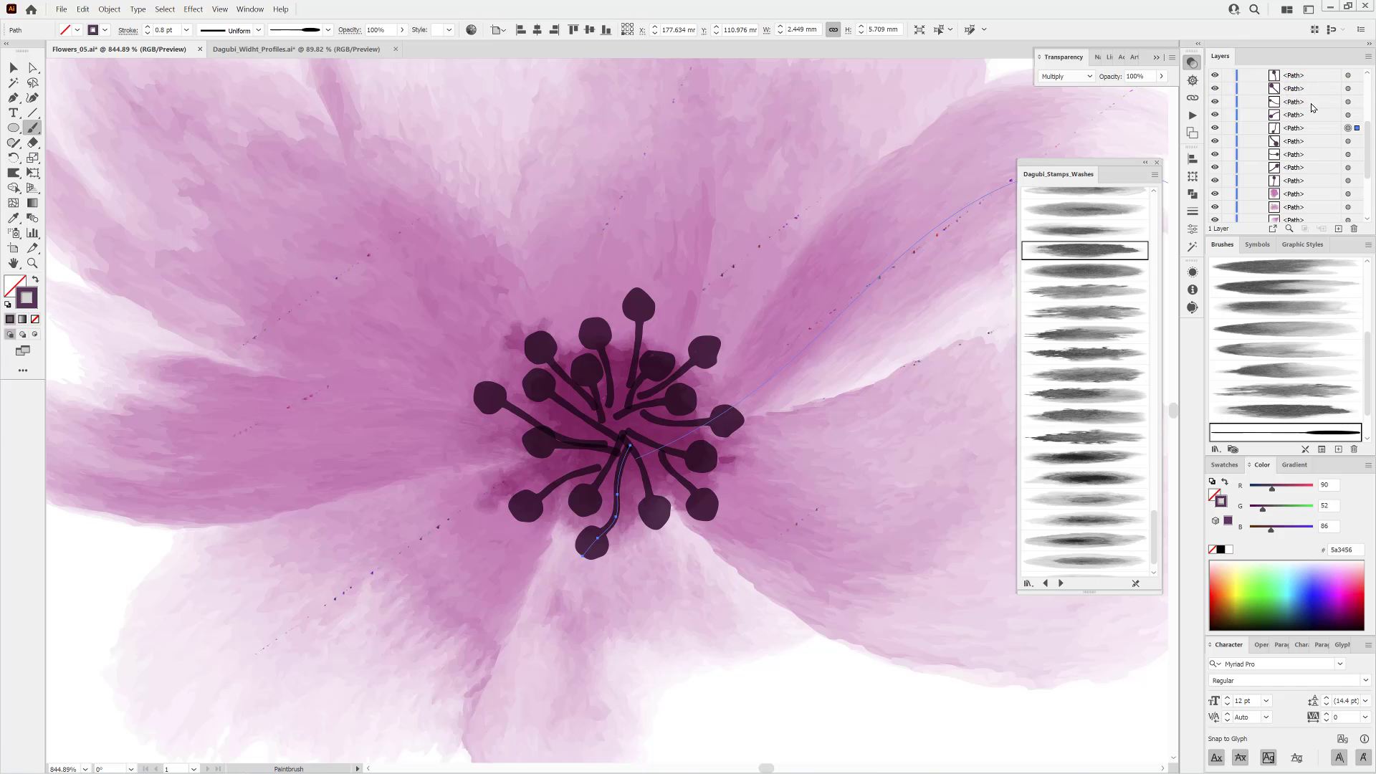
scroll(1313, 108, "up", 1)
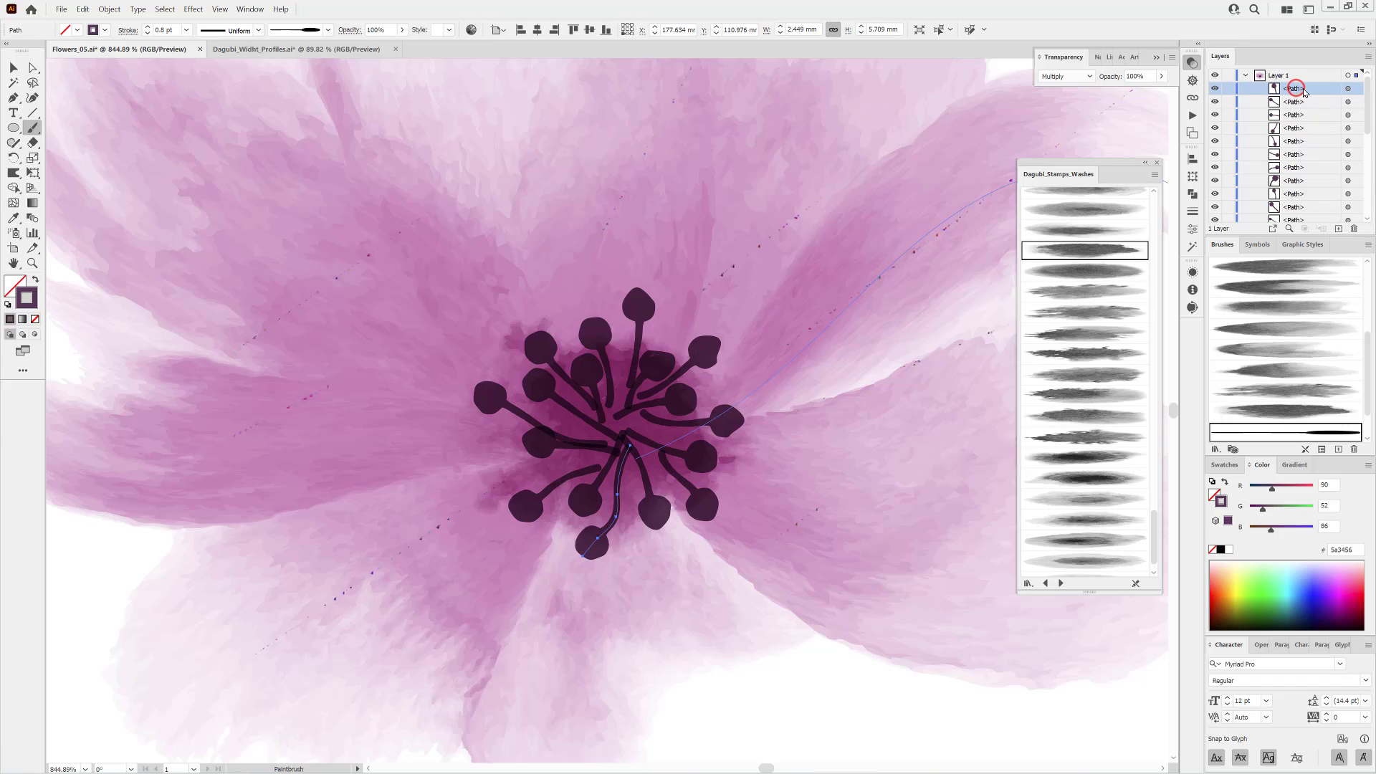
scroll(1301, 101, "down", 3)
scroll(1302, 102, "down", 3)
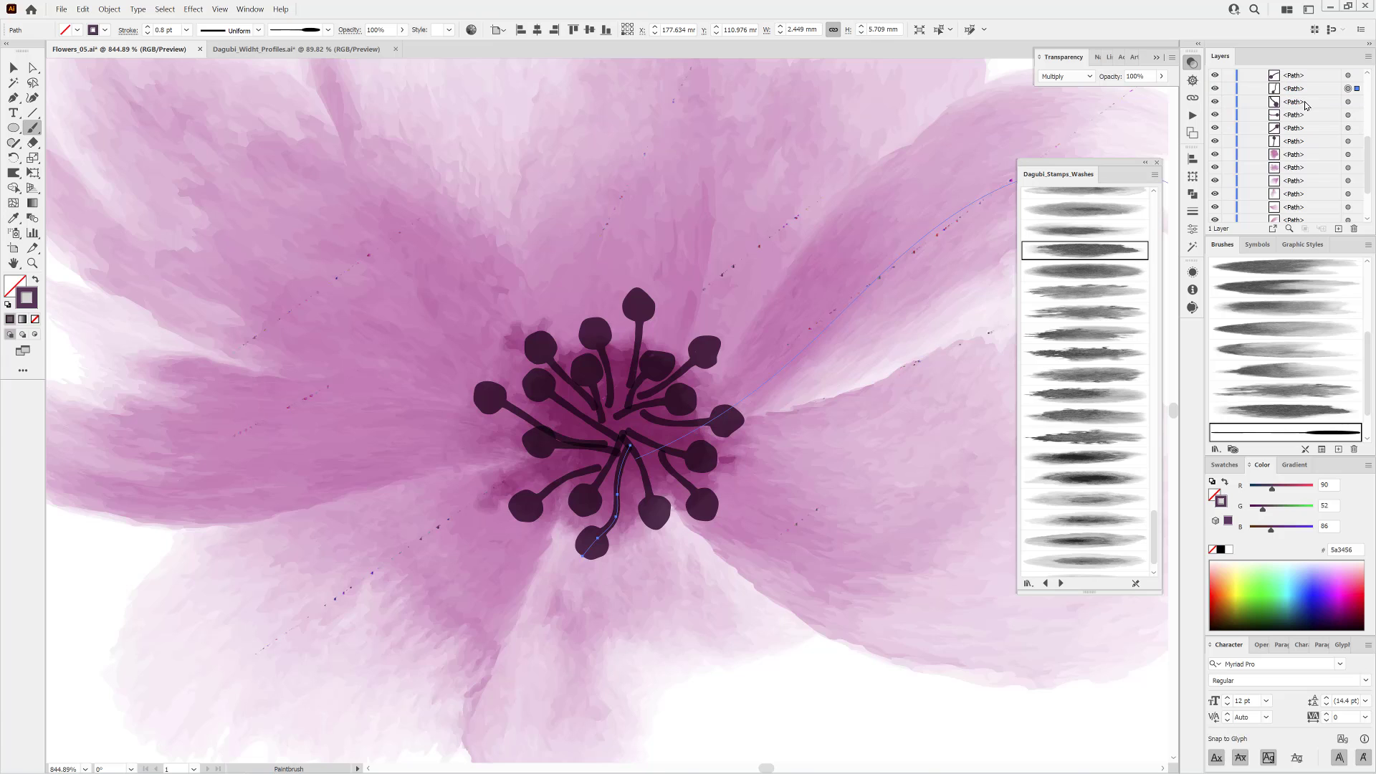
left_click(1302, 142, "shift")
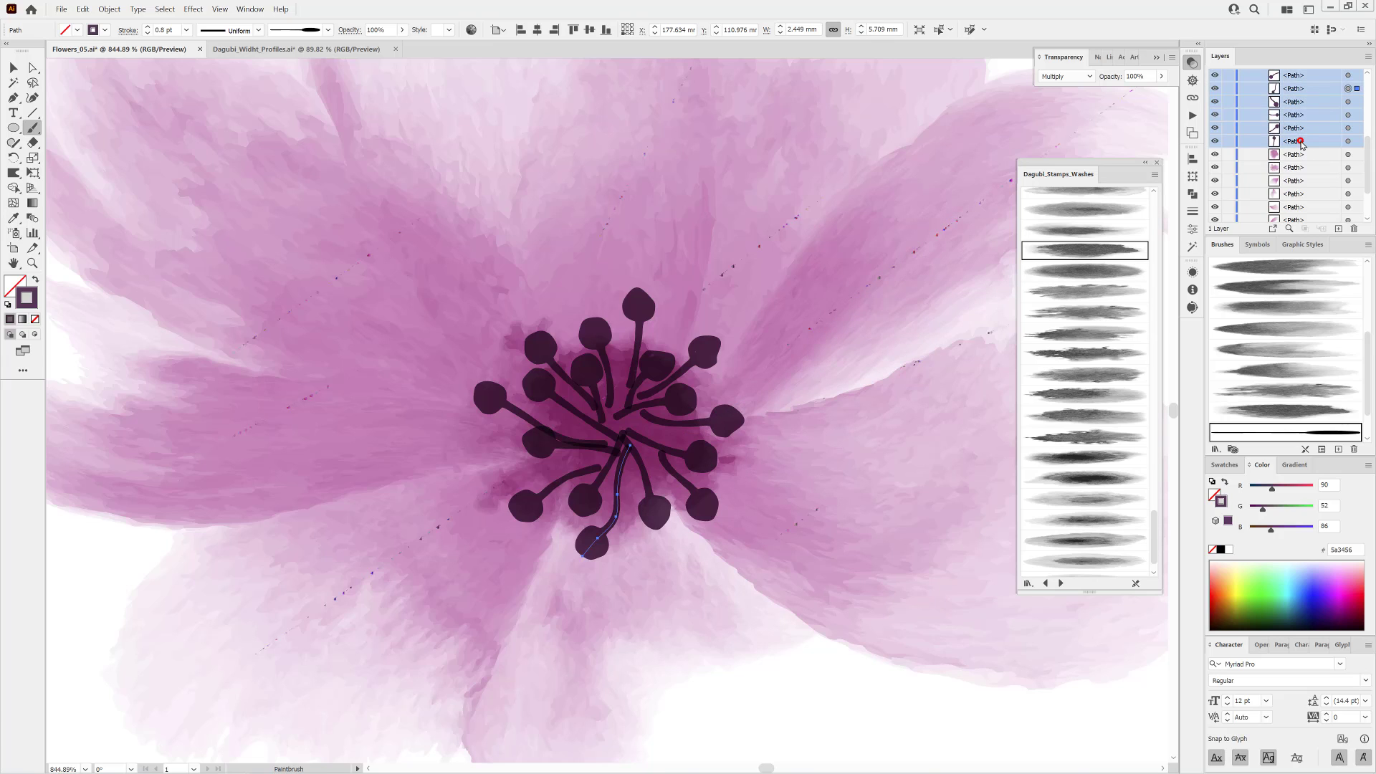
left_click(1368, 57)
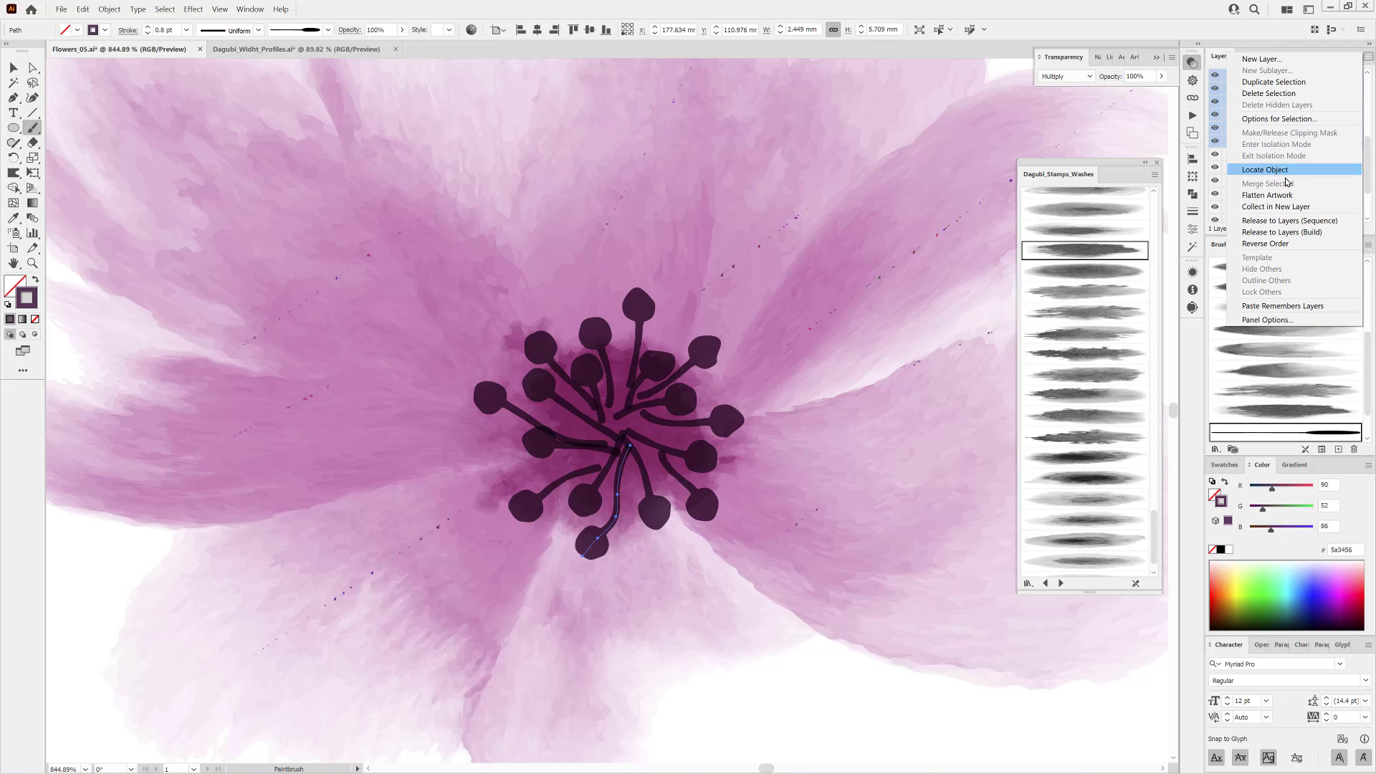
left_click(1264, 208)
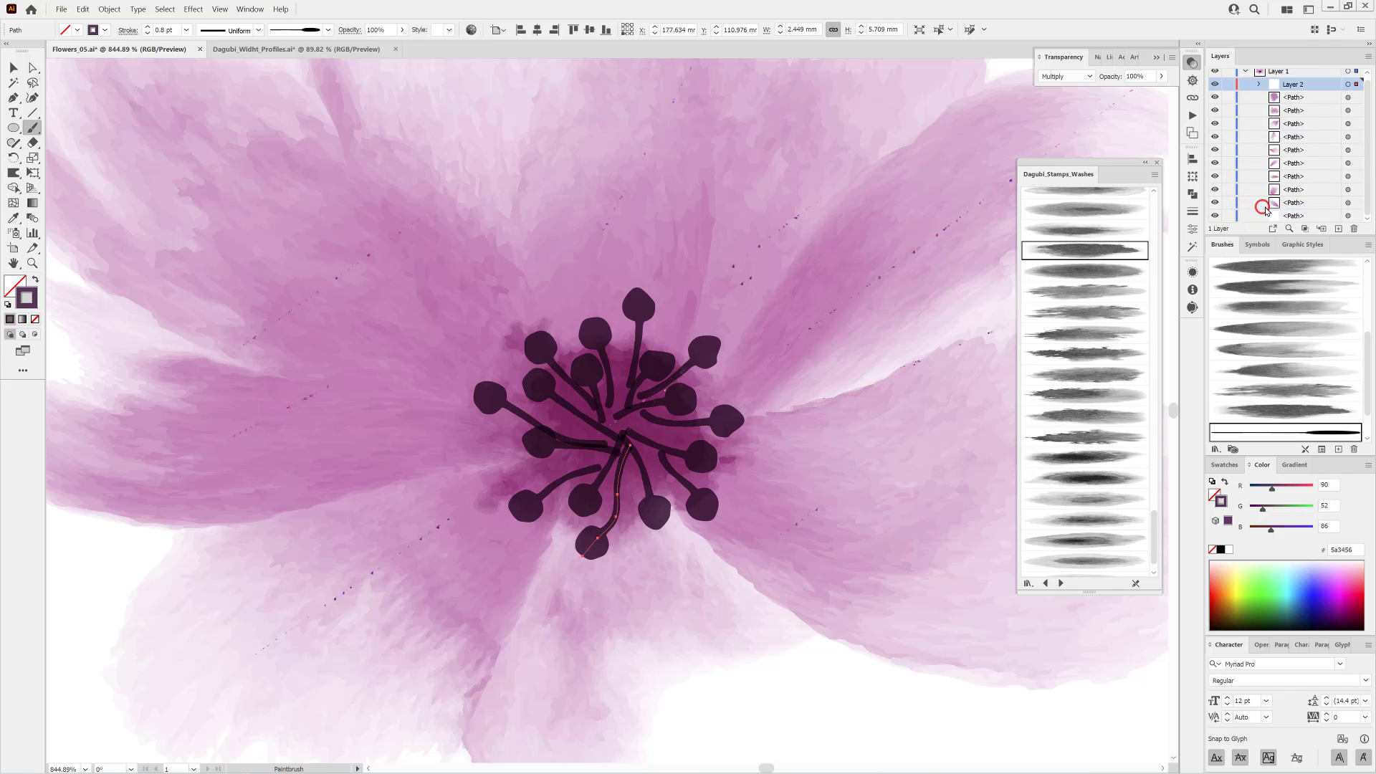
Target the stamen sublayer, lighten all its strokes to color 7d607a and set their weight to 0.7 pt.
left_click(1347, 85)
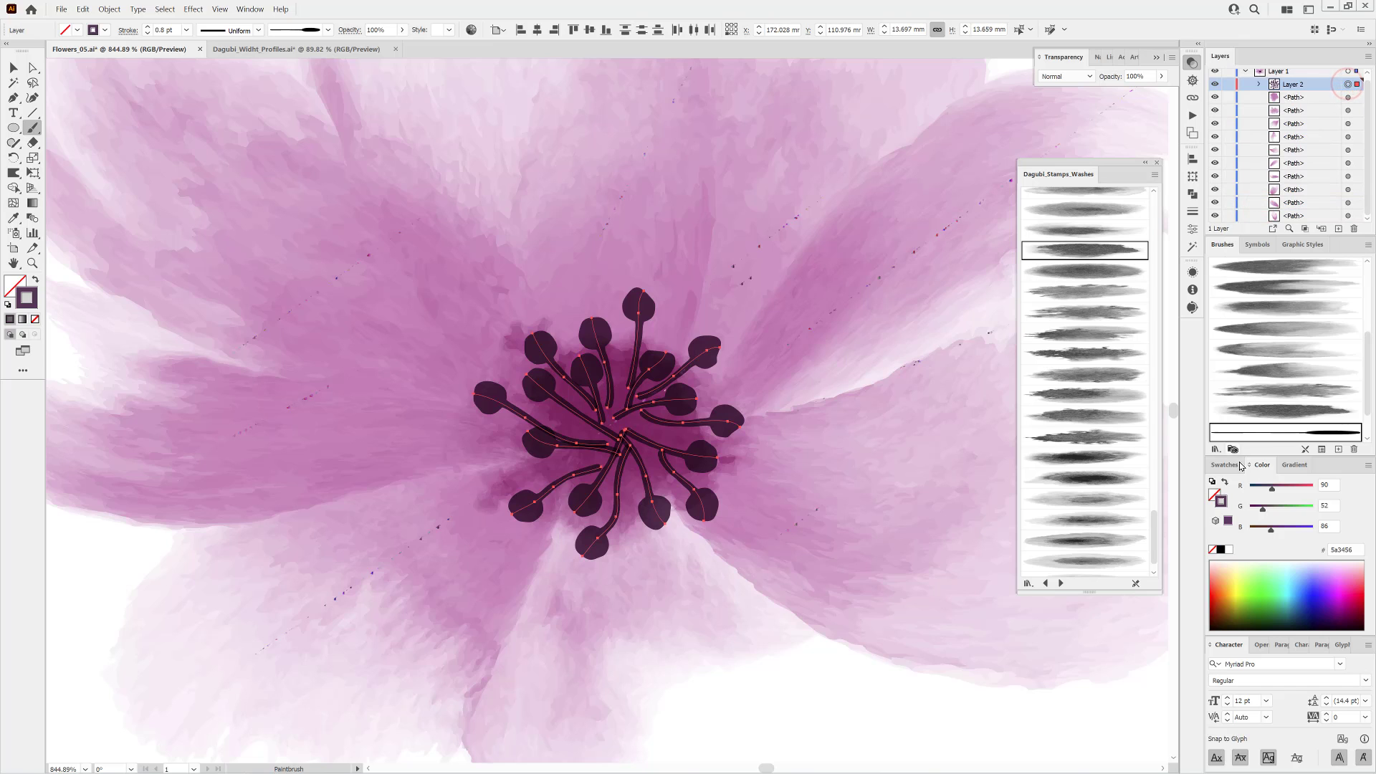
left_click_drag(1264, 513, 1273, 508)
mouse_move(747, 525)
left_mouse_down()
mouse_move(563, 483)
mouse_move(709, 557)
left_mouse_up()
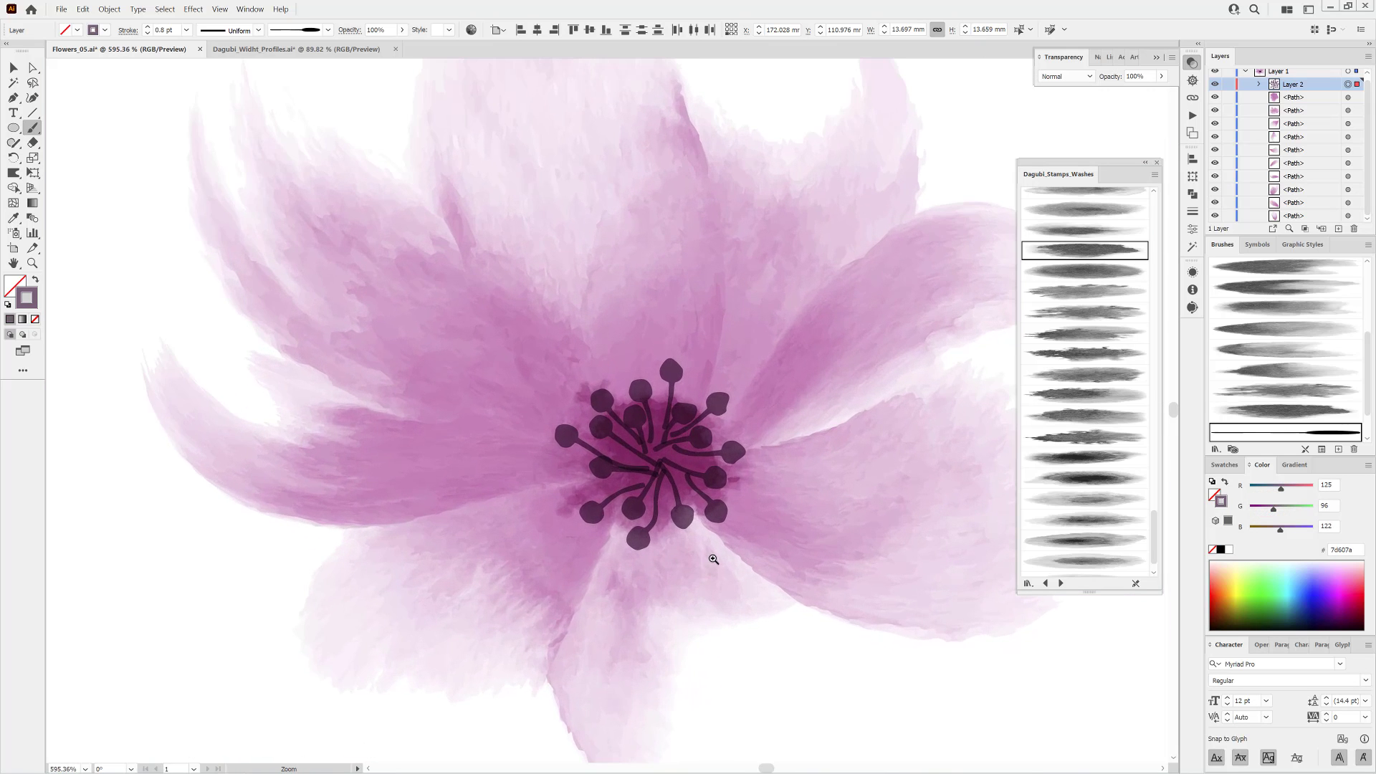
left_click(147, 34)
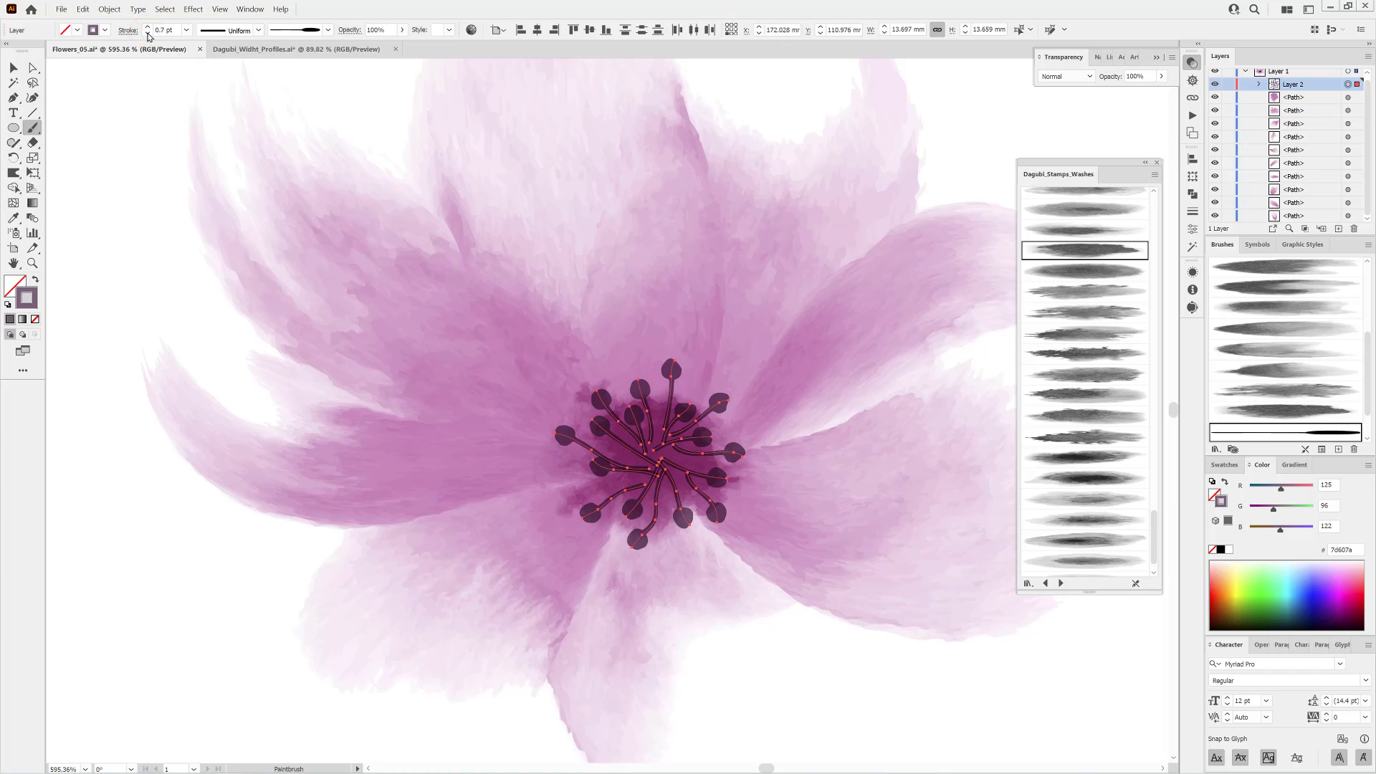
Scale the stamens proportionally around their center to about 11.5 mm wide with Free Transform, and shift them slightly right and down.
left_click(33, 173)
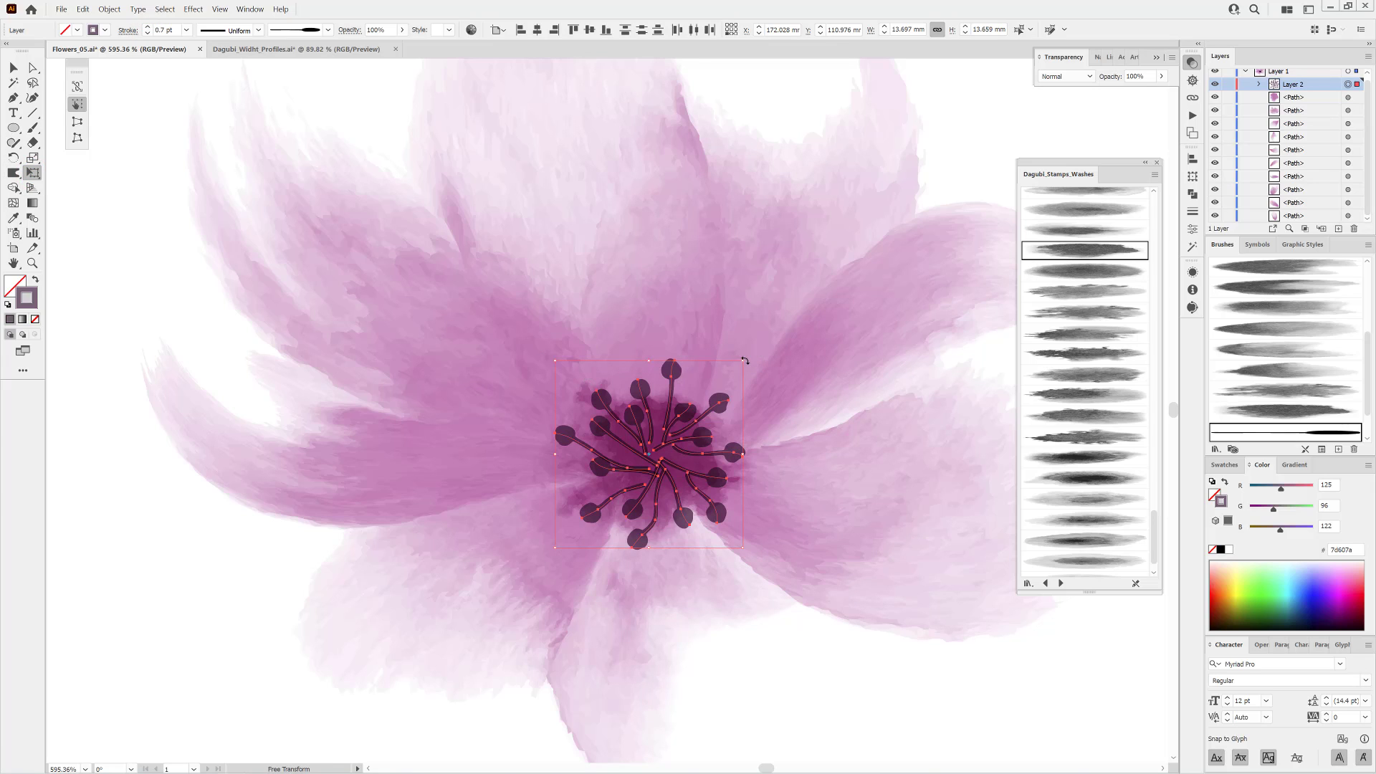
key("alt+shift")
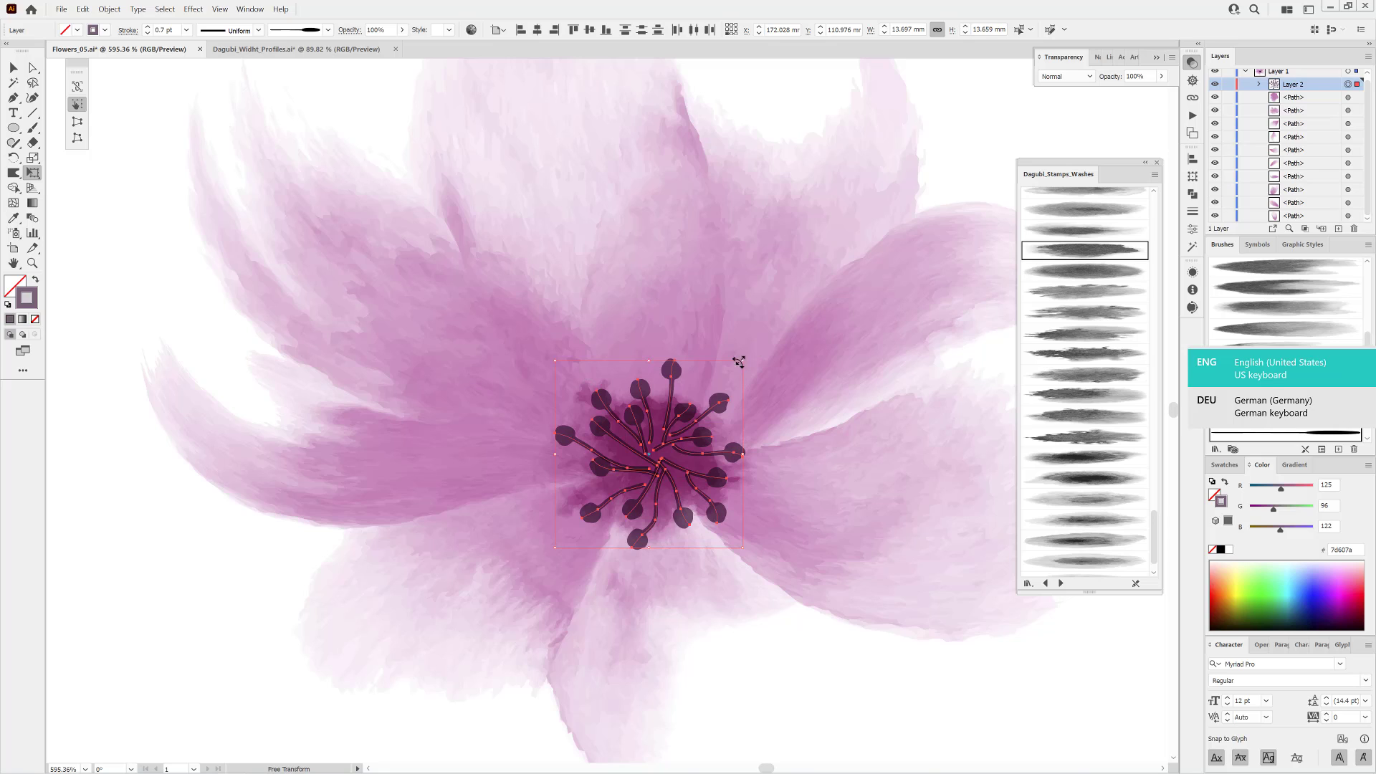
left_click(738, 360)
left_click(740, 362)
left_click(742, 360)
left_click_drag(742, 359, 724, 375)
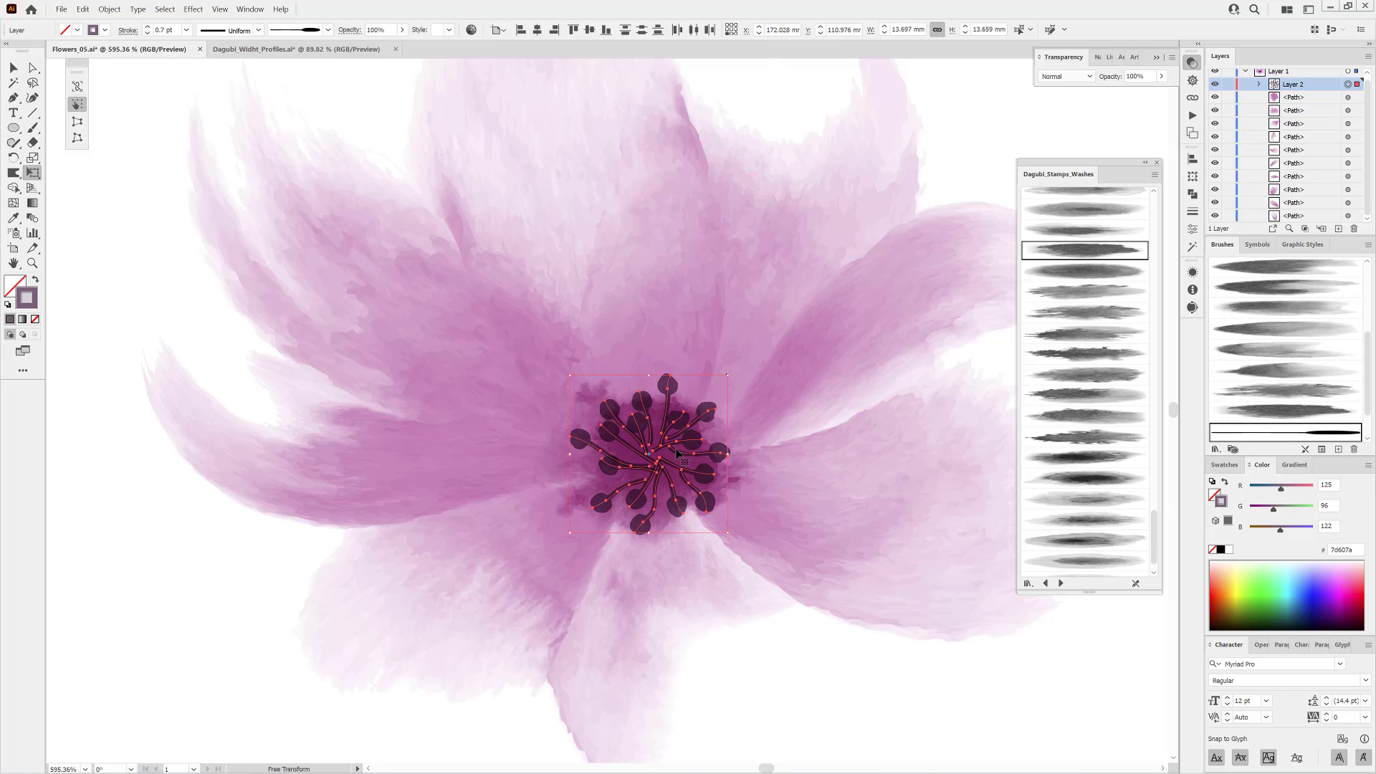
left_click_drag(689, 438, 695, 440)
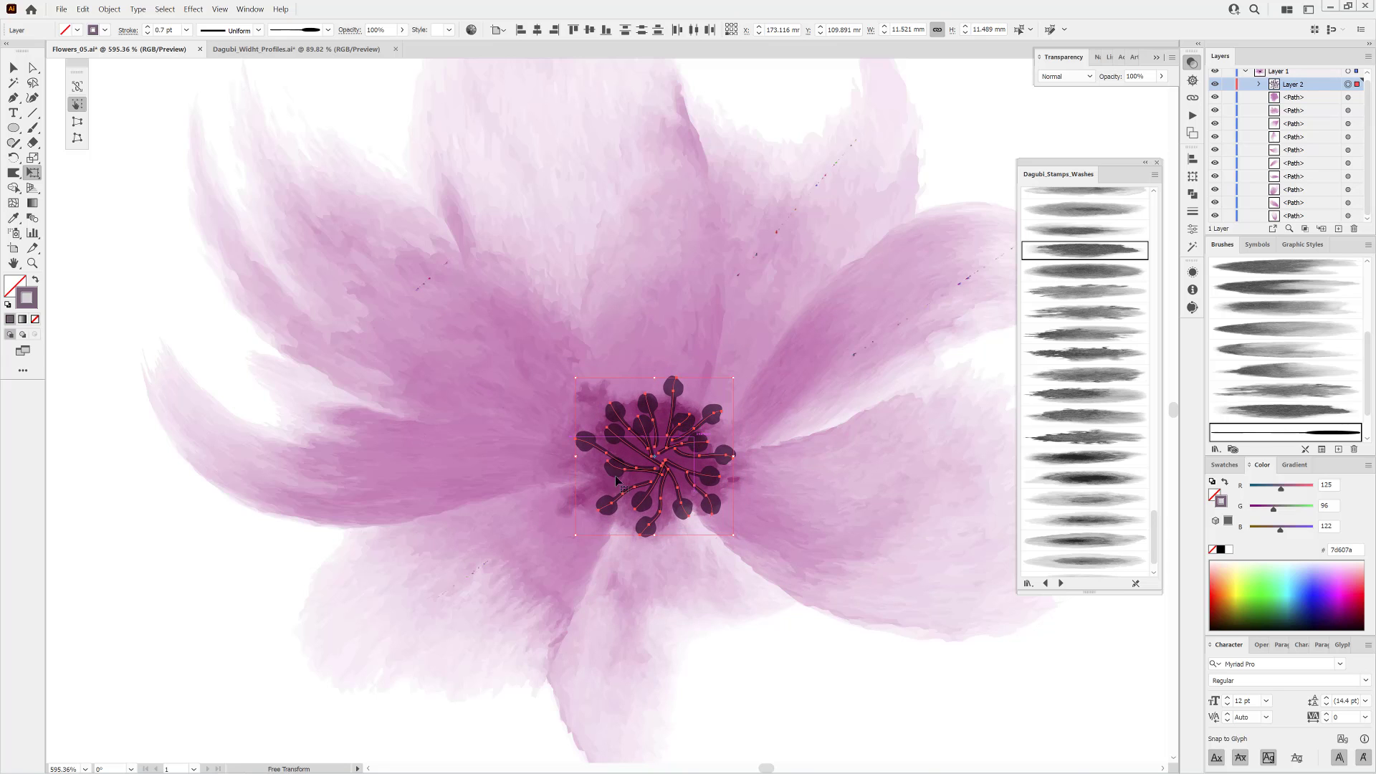
left_click(145, 599)
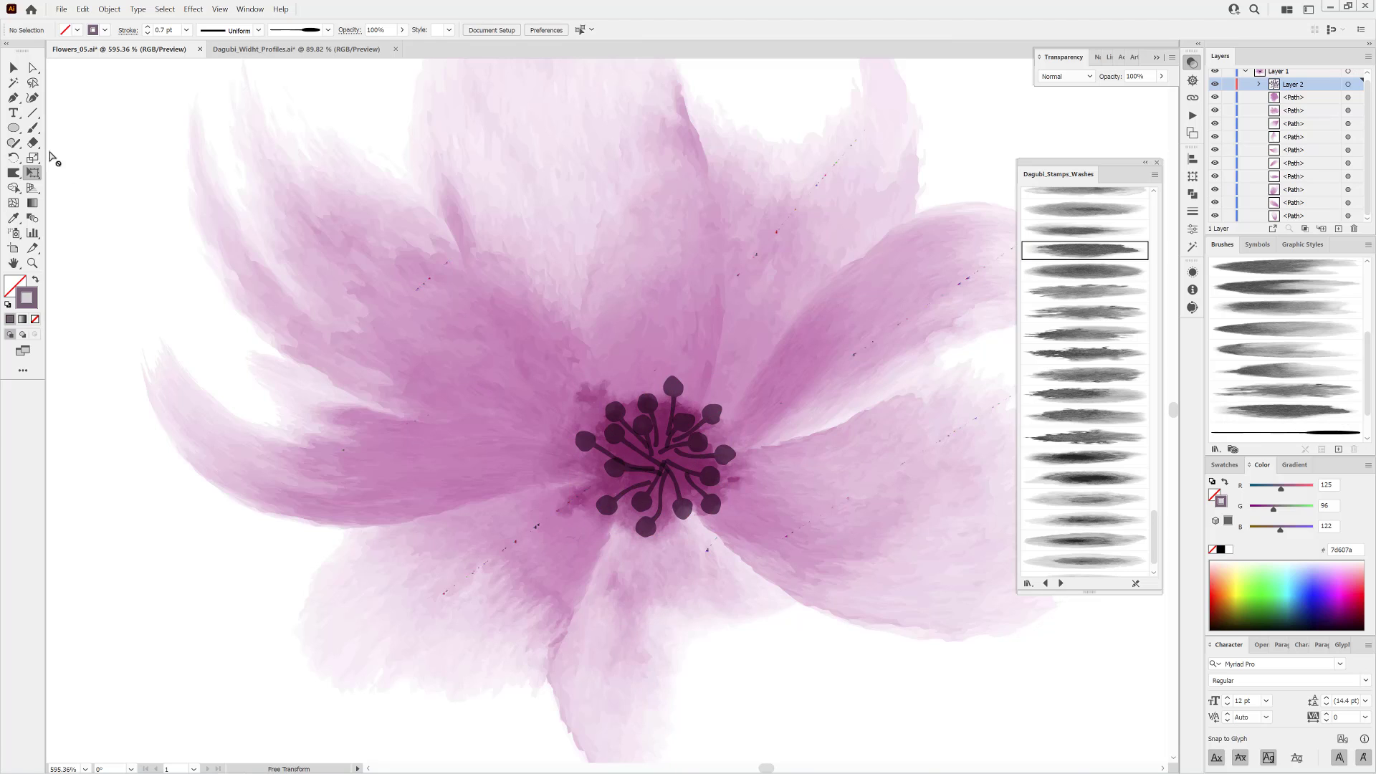
Paint a diagonal Multiply shadow from upper left to lower right across the stamens with a dark-centered wash brush at 0.5 pt.
left_click(34, 128)
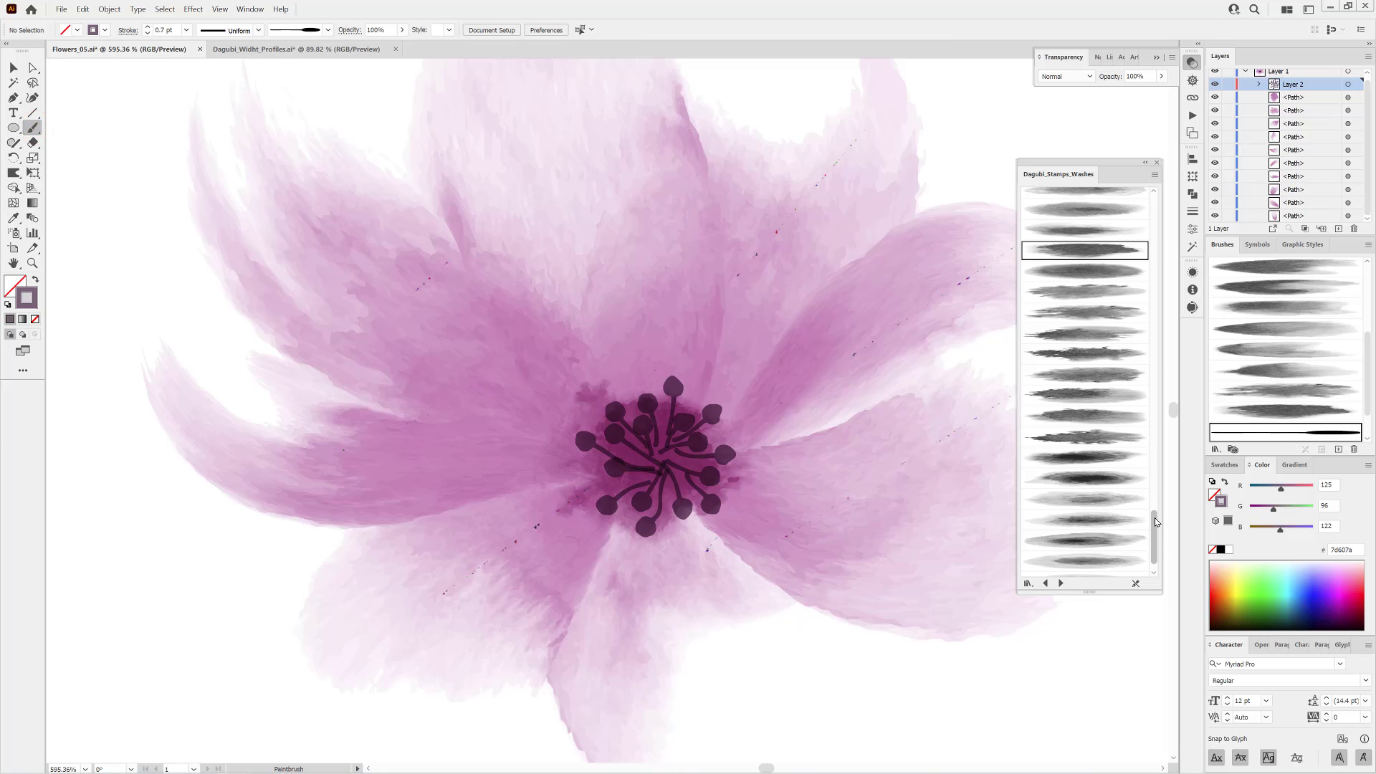
mouse_move(1156, 526)
left_mouse_down()
mouse_move(1156, 505)
mouse_move(1157, 537)
left_mouse_up()
left_click(1084, 440)
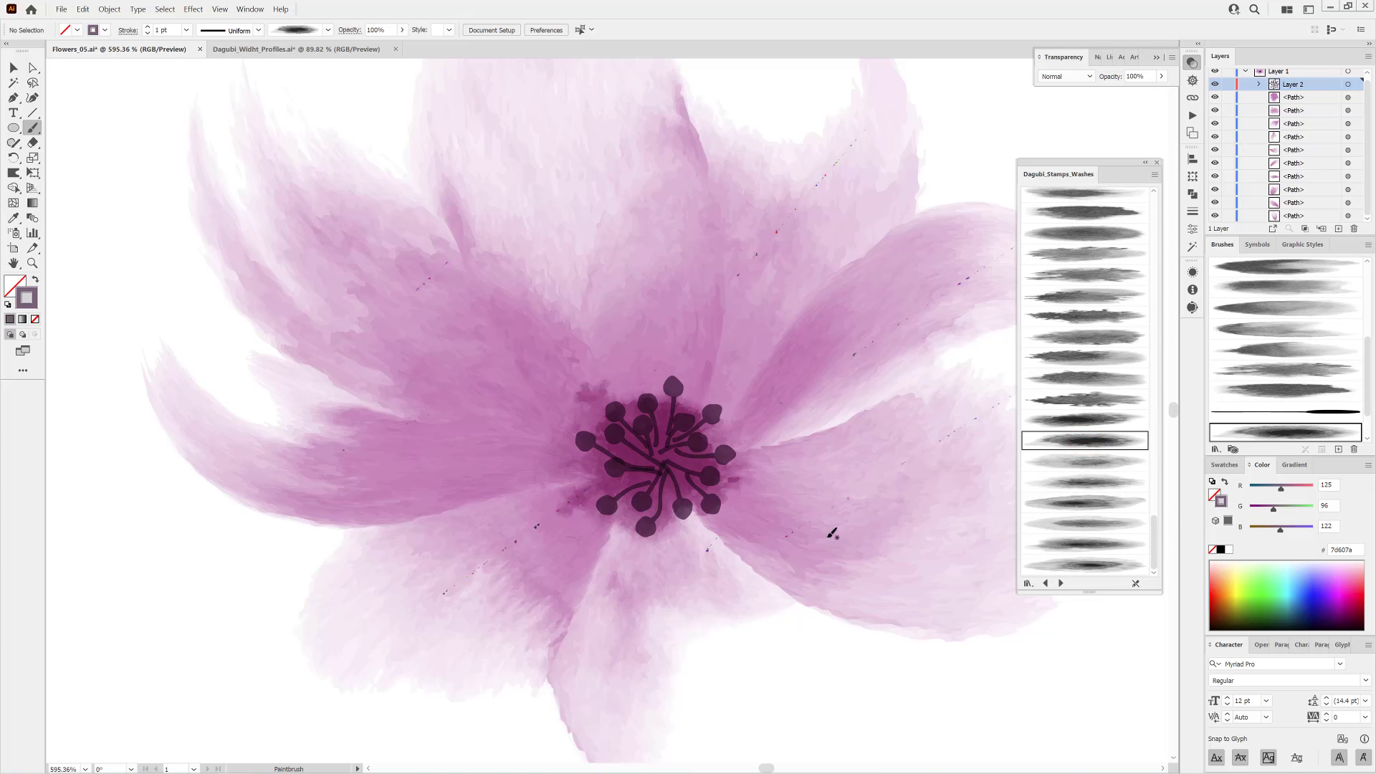
left_click(1054, 78)
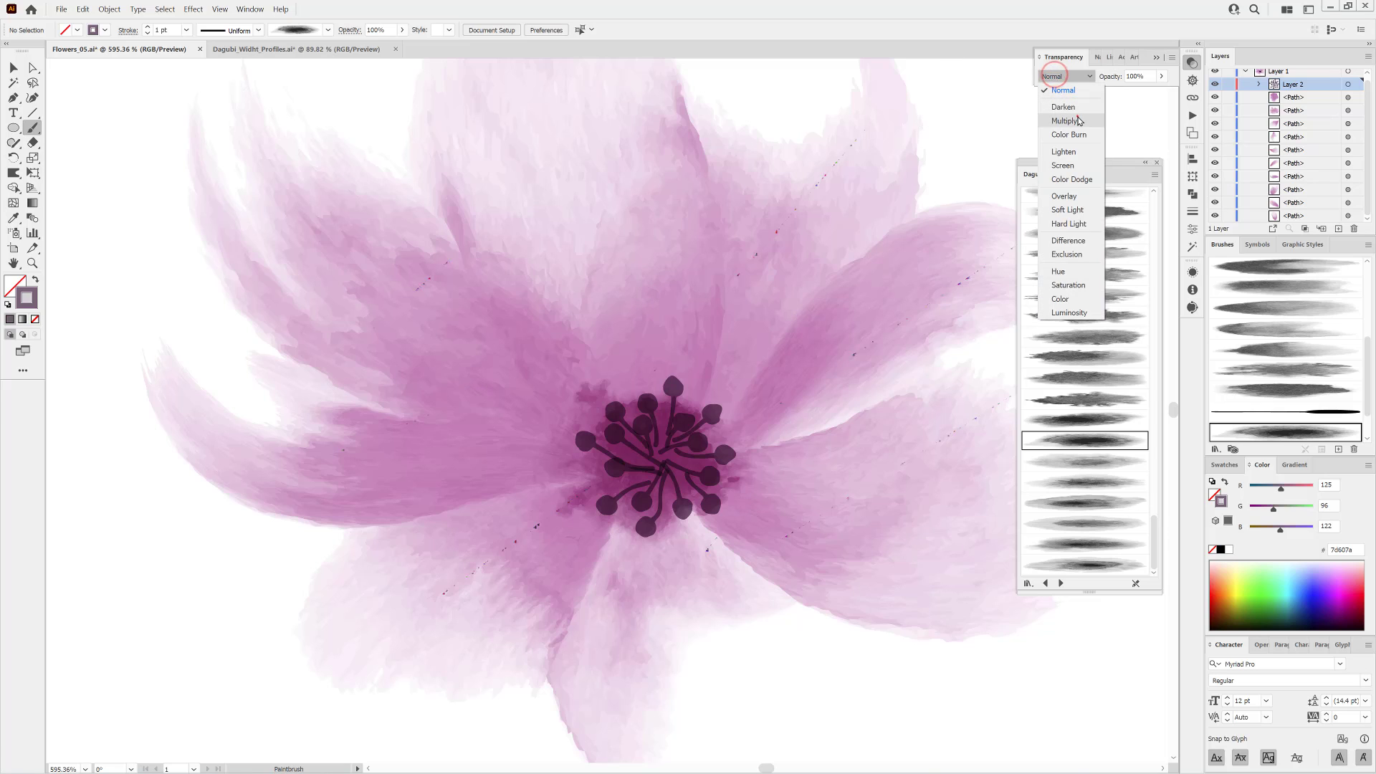
left_click(1077, 115)
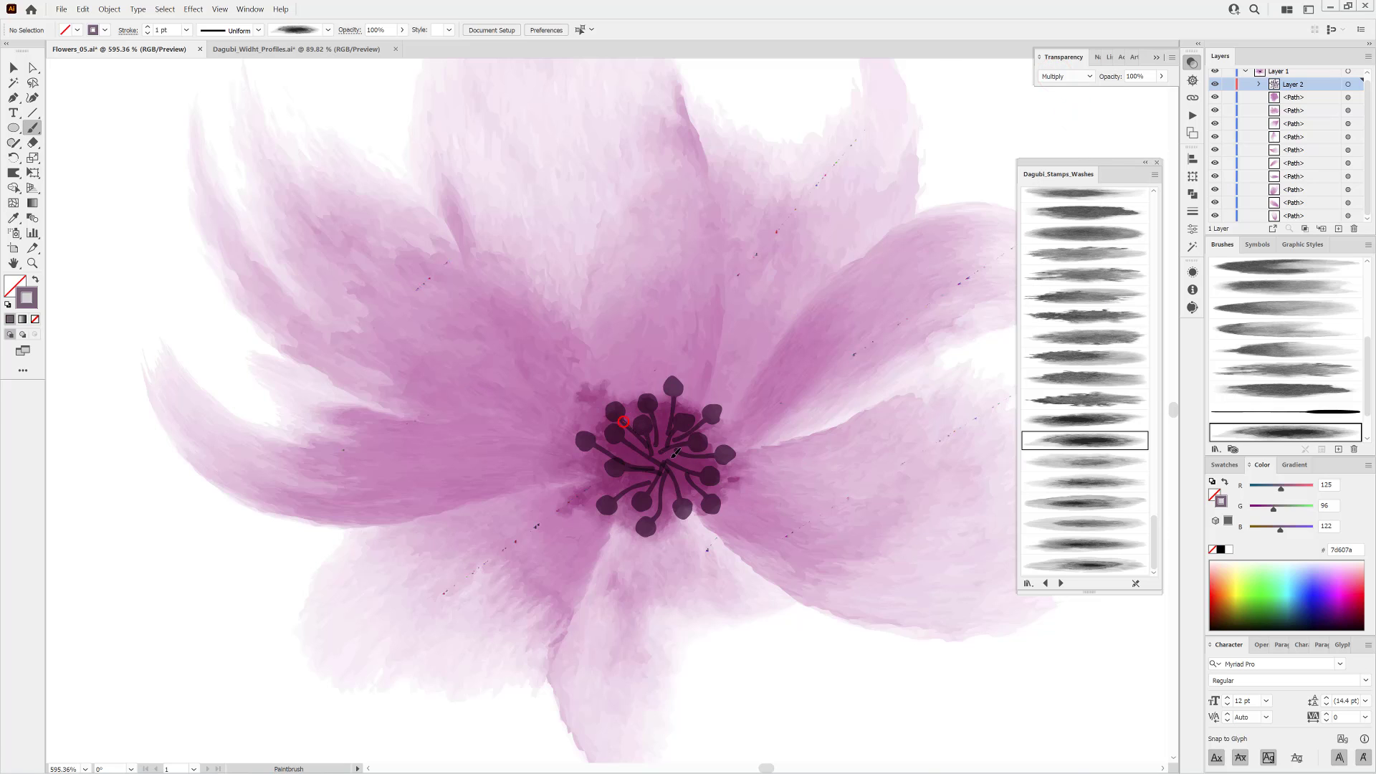
left_click_drag(708, 478, 722, 487)
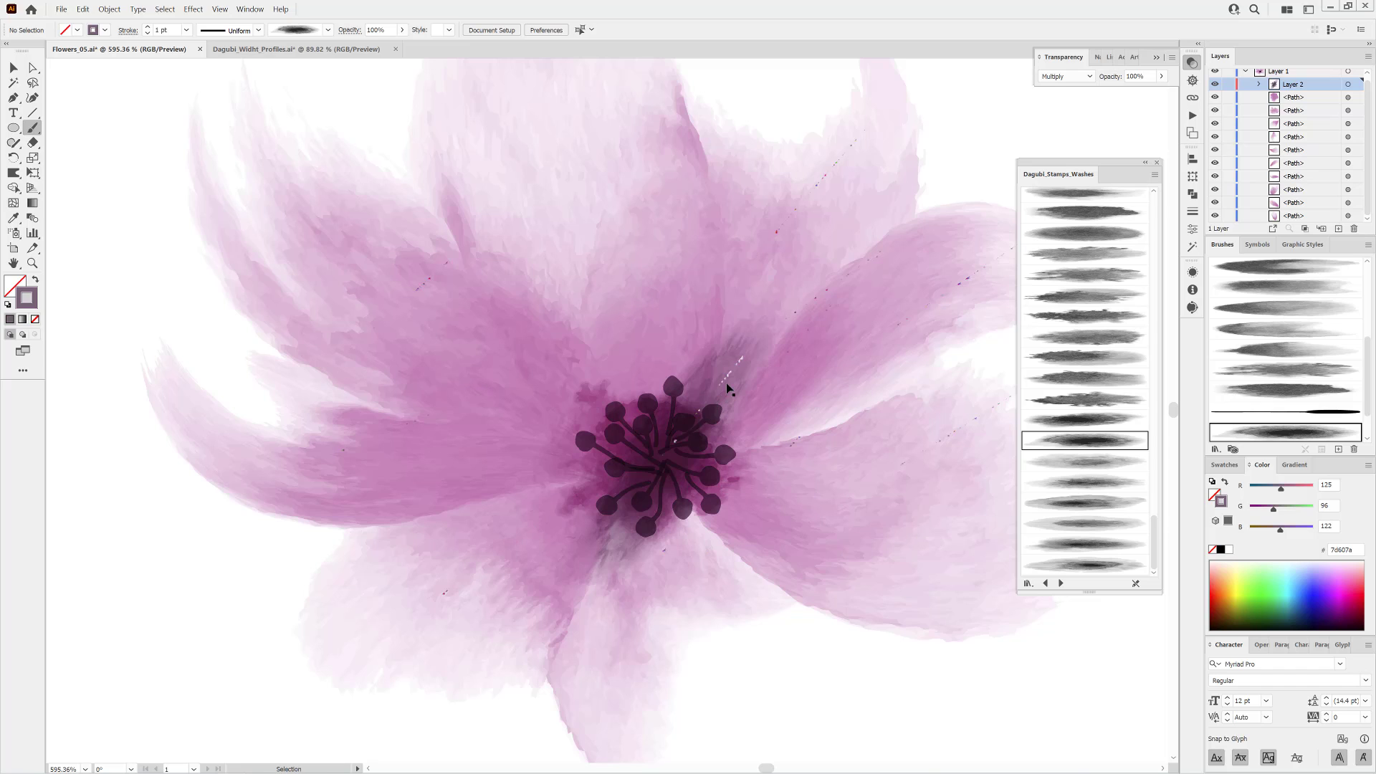
left_click(148, 33)
left_click(148, 33)
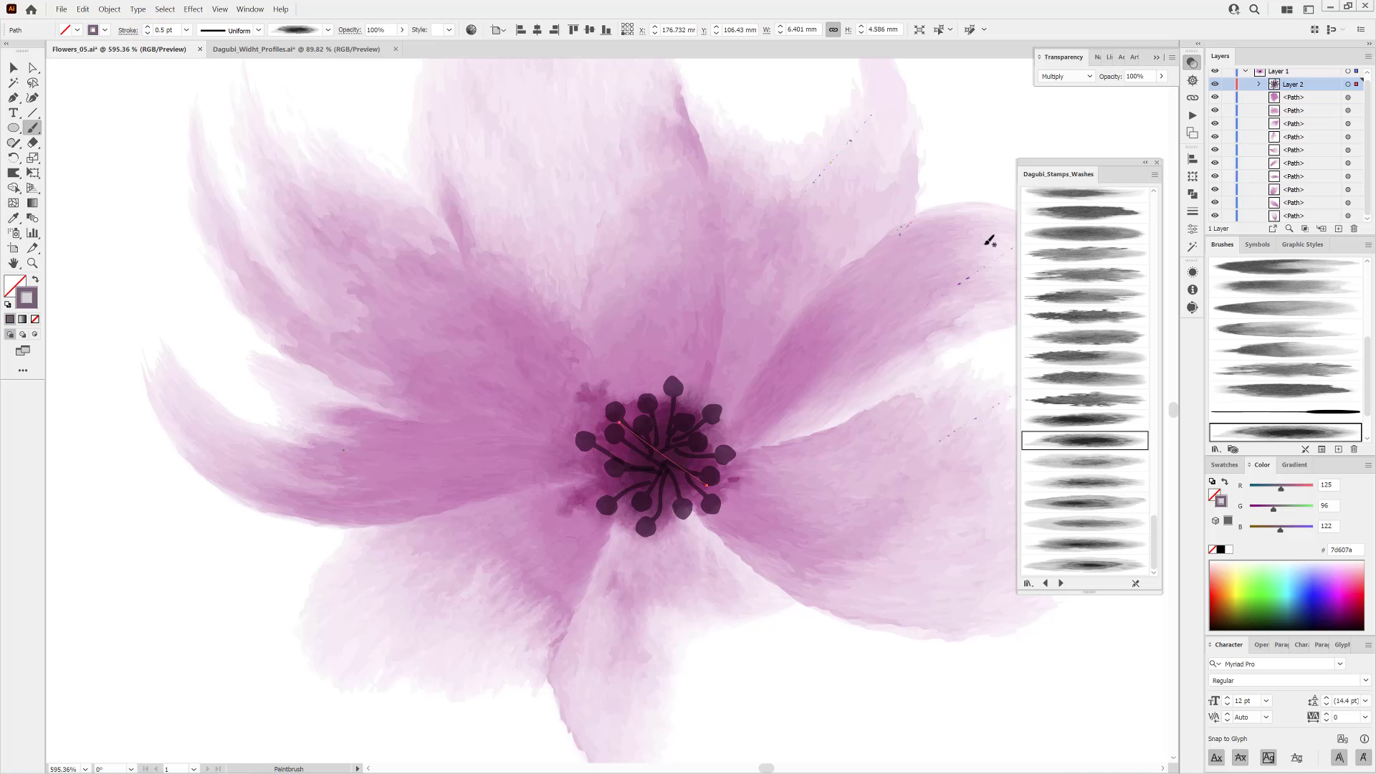
Paint a second, crossing shadow from the upper right to the lower left of the stamens and set its weight to 0.3 pt.
scroll(644, 587, "up", 4)
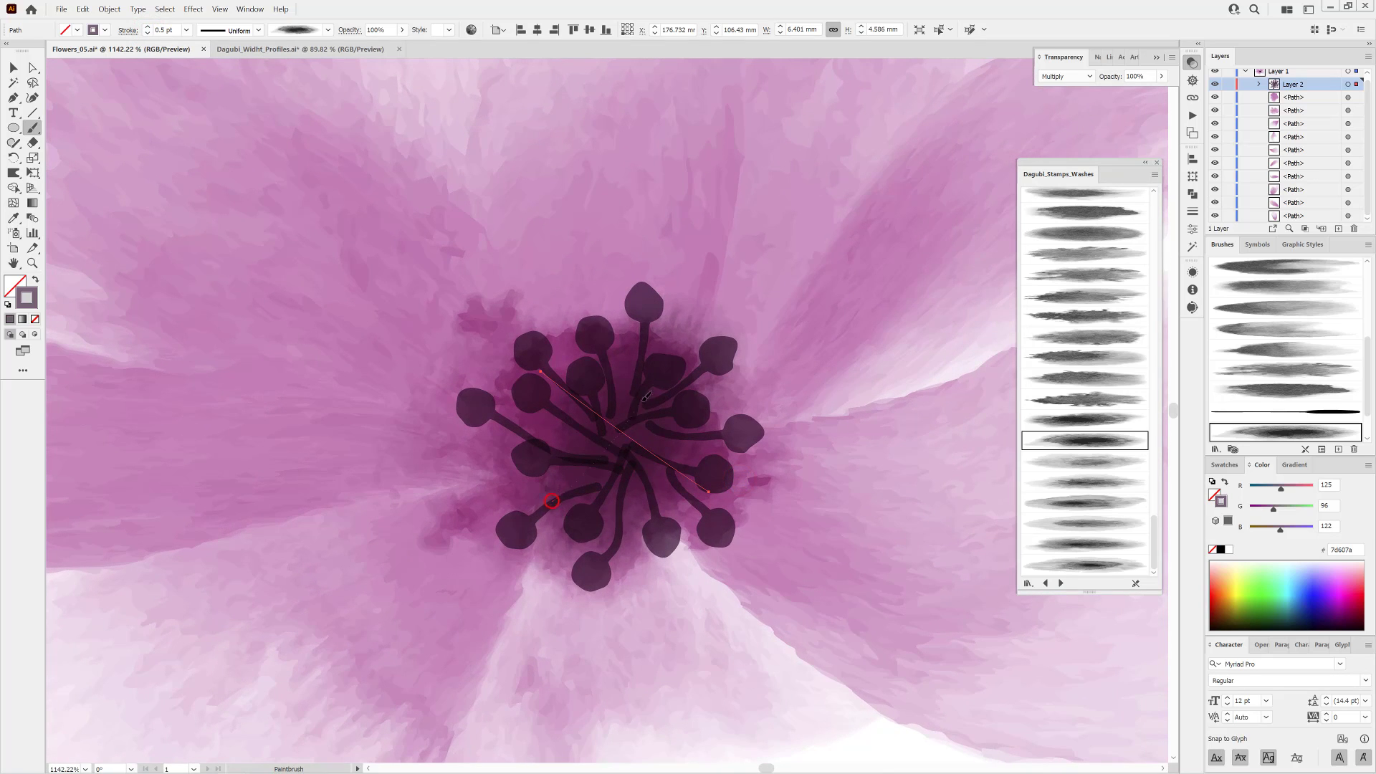
key("ctrl+shift+a")
left_click_drag(663, 370, 552, 501)
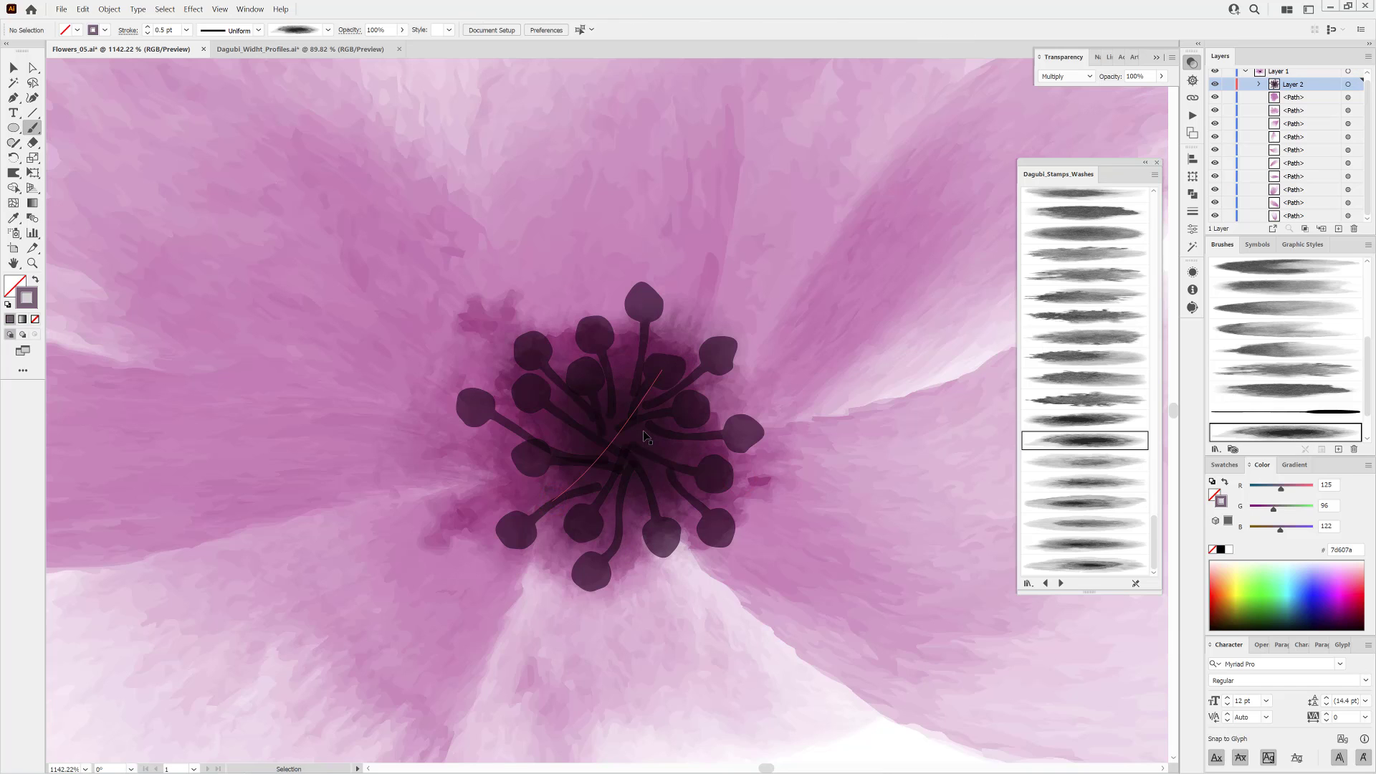
left_click(147, 33)
left_click(147, 32)
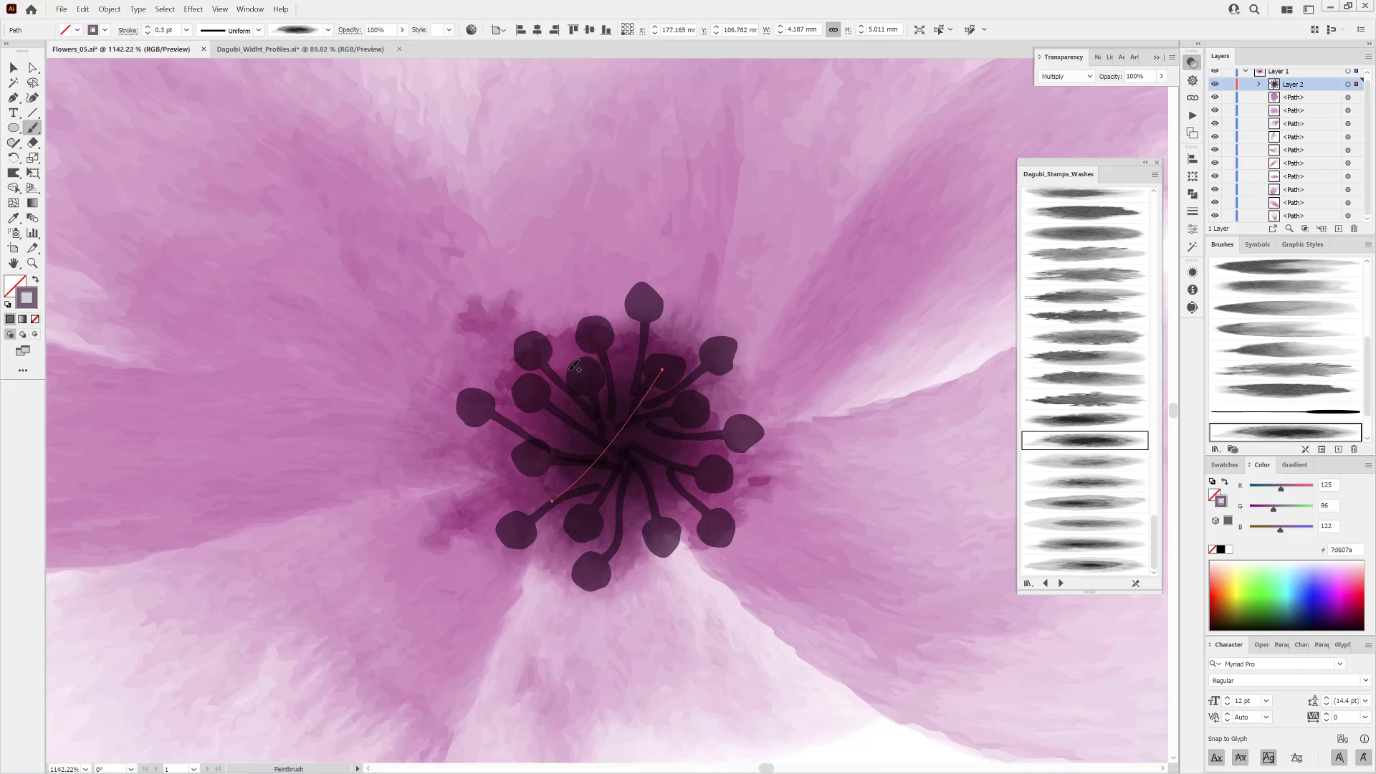
Paint another small Multiply shadow stroke across the middle of the stamens at 0.3 pt, about 4.7 by 5.2 mm, and deselect it.
key("ctrl+shift+a")
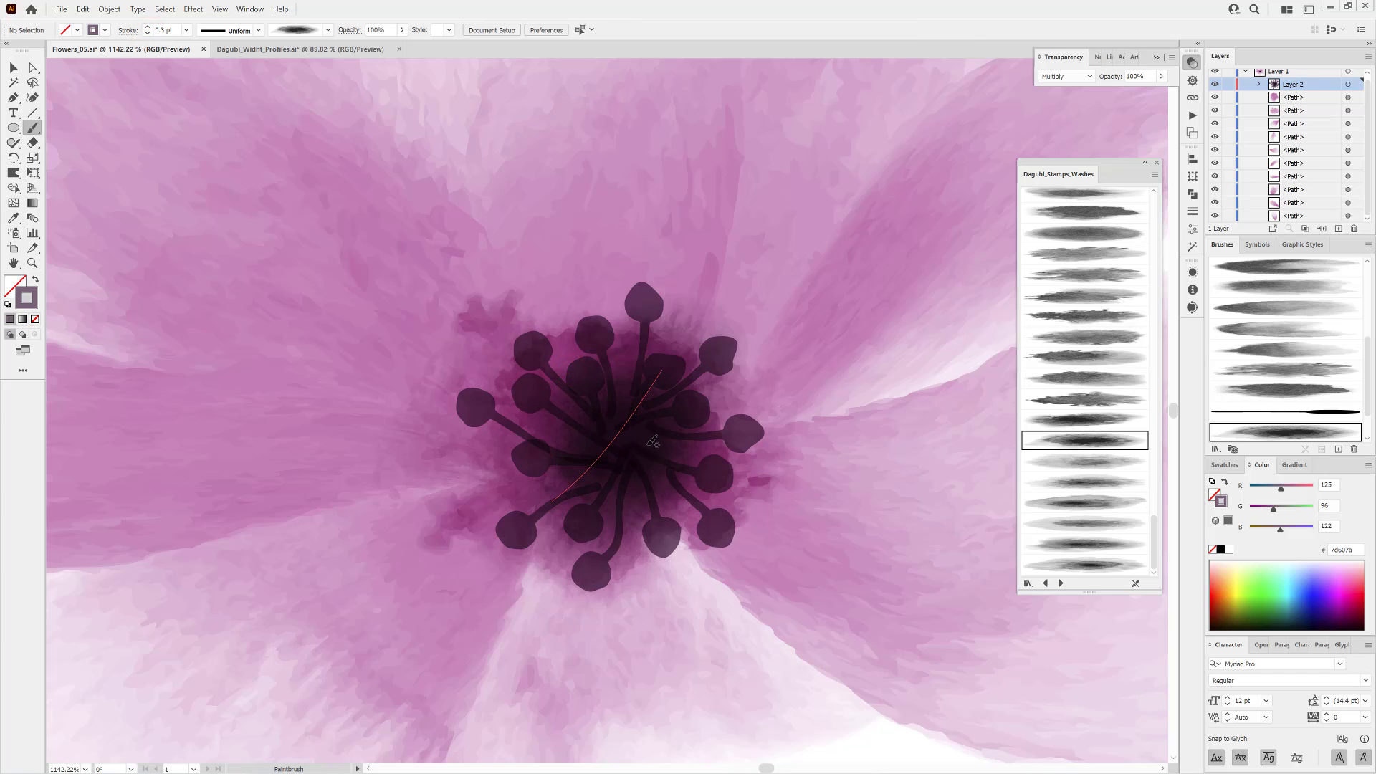
left_click_drag(651, 450, 640, 452)
key("ctrl+0")
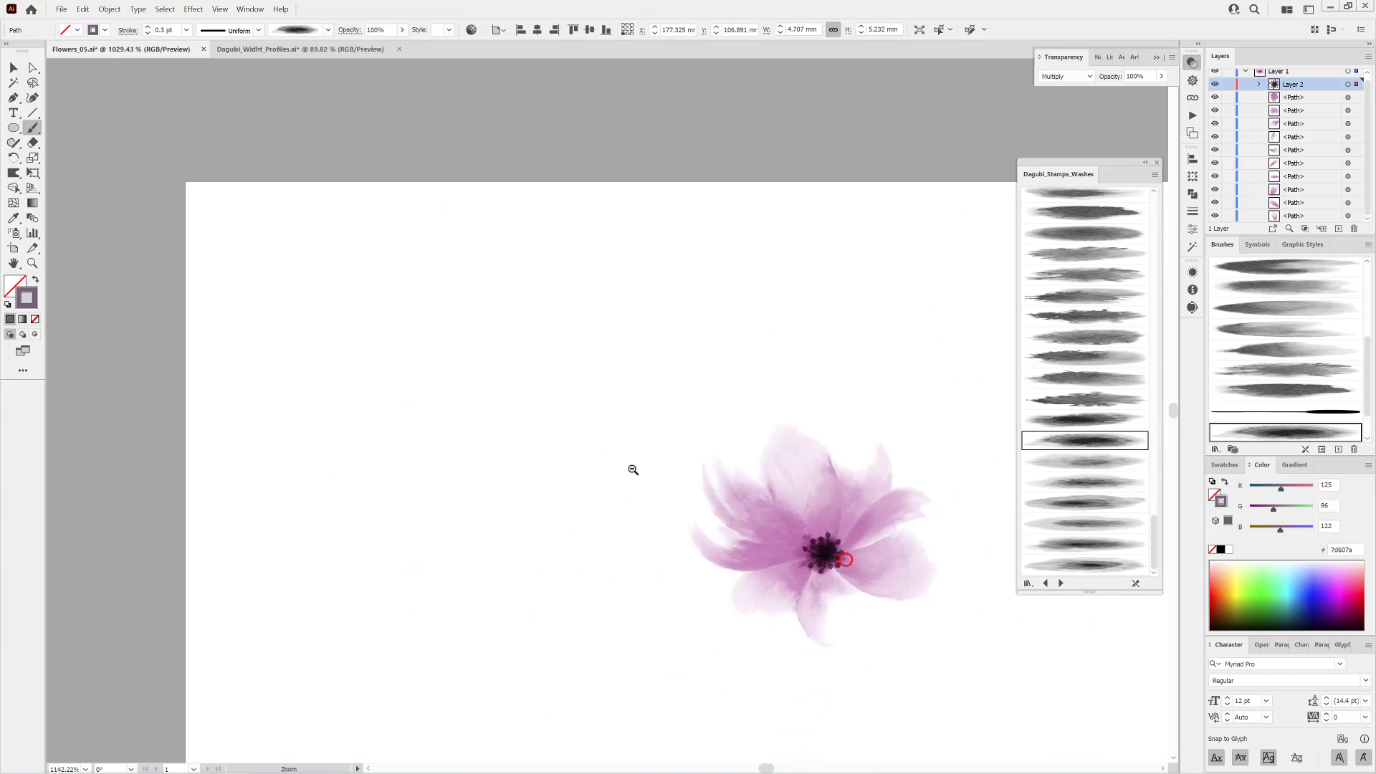
left_click_drag(836, 627, 720, 502)
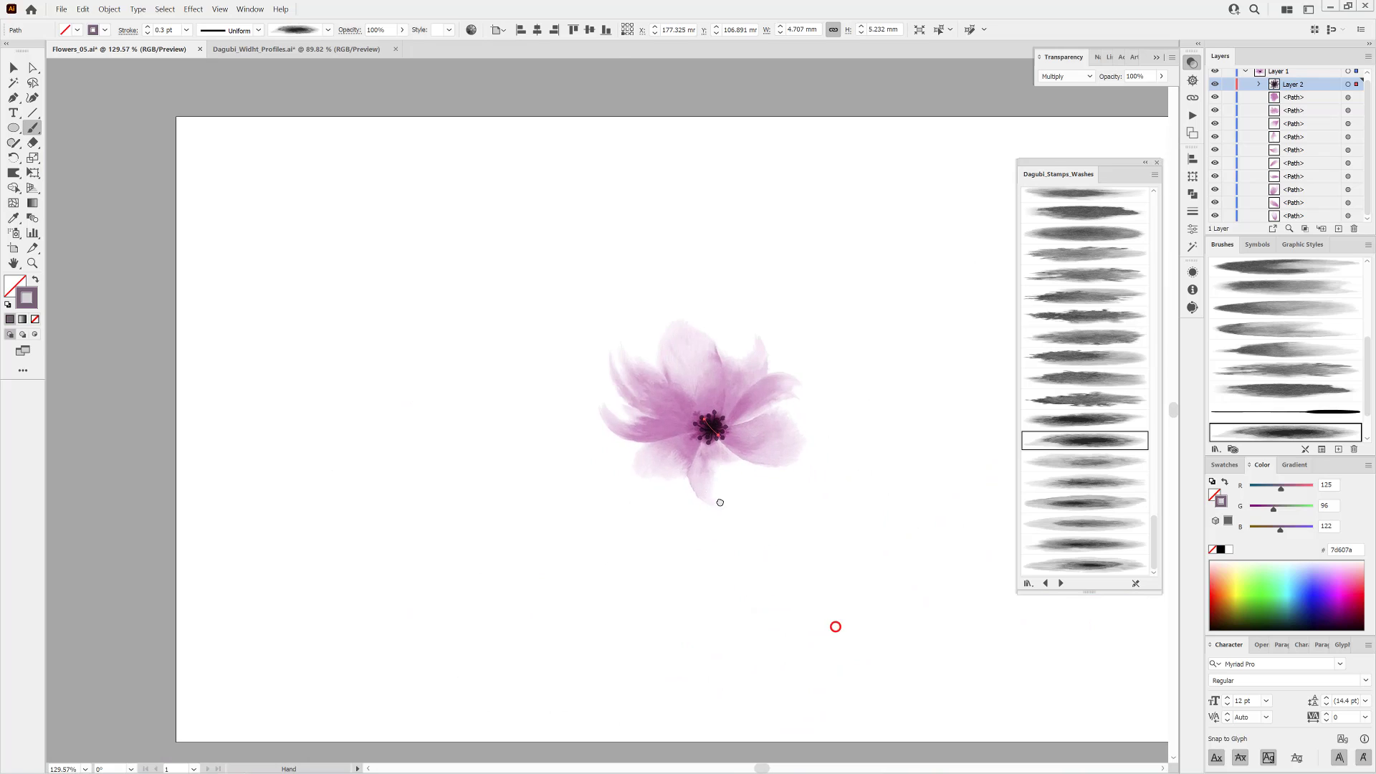
left_click(857, 226, "ctrl")
Select the long curved stroke of the upper-left petal and save its color R=174 G=51 B=142 as a global swatch.
key("ctrl+0")
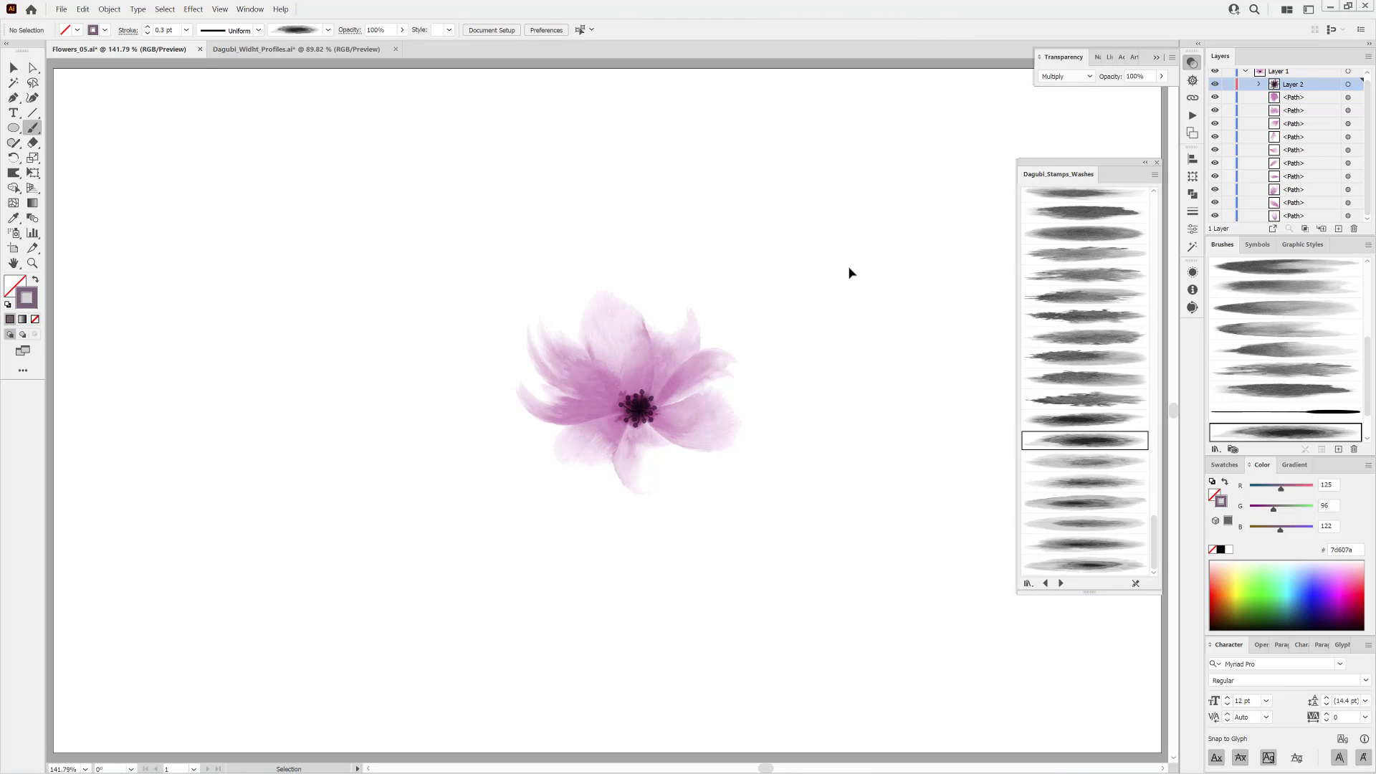
left_click_drag(621, 406, 723, 458)
left_click_drag(841, 451, 798, 476)
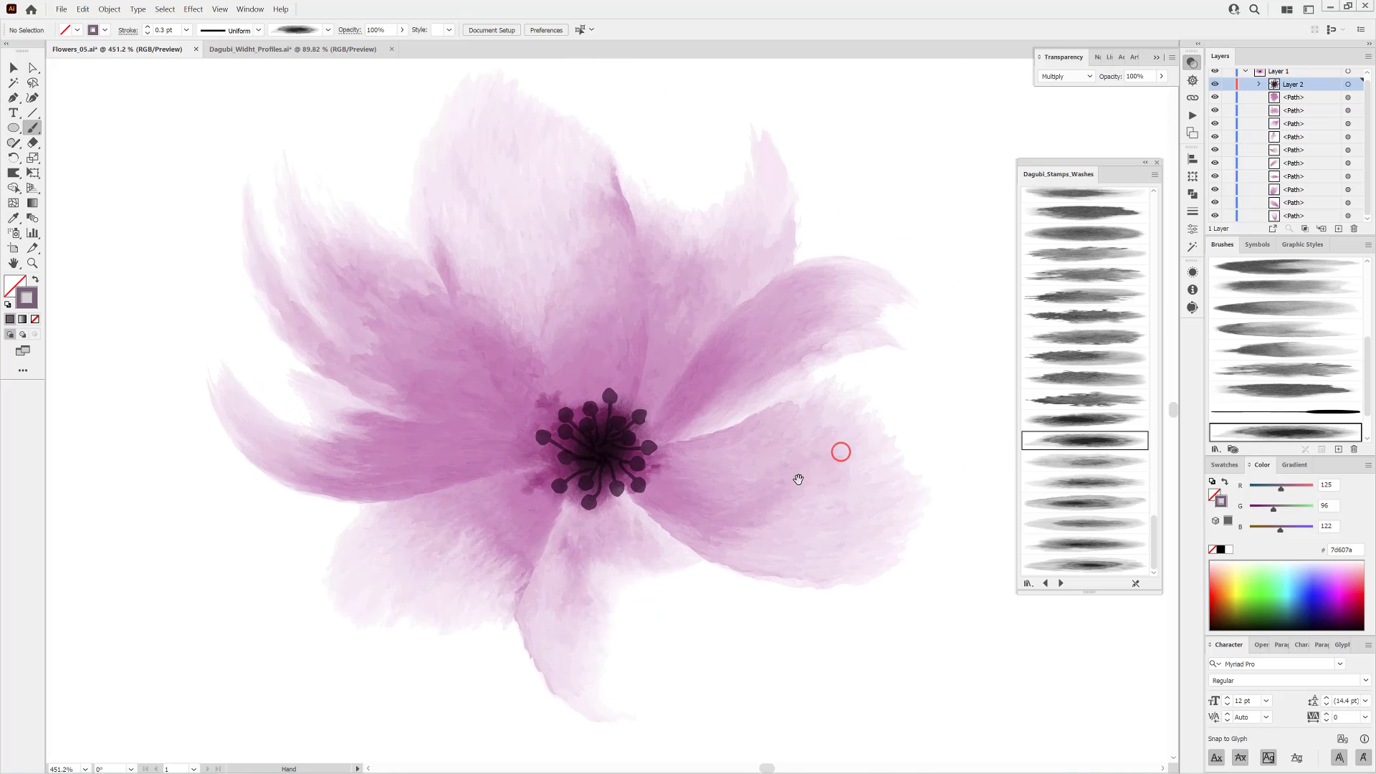
key("v")
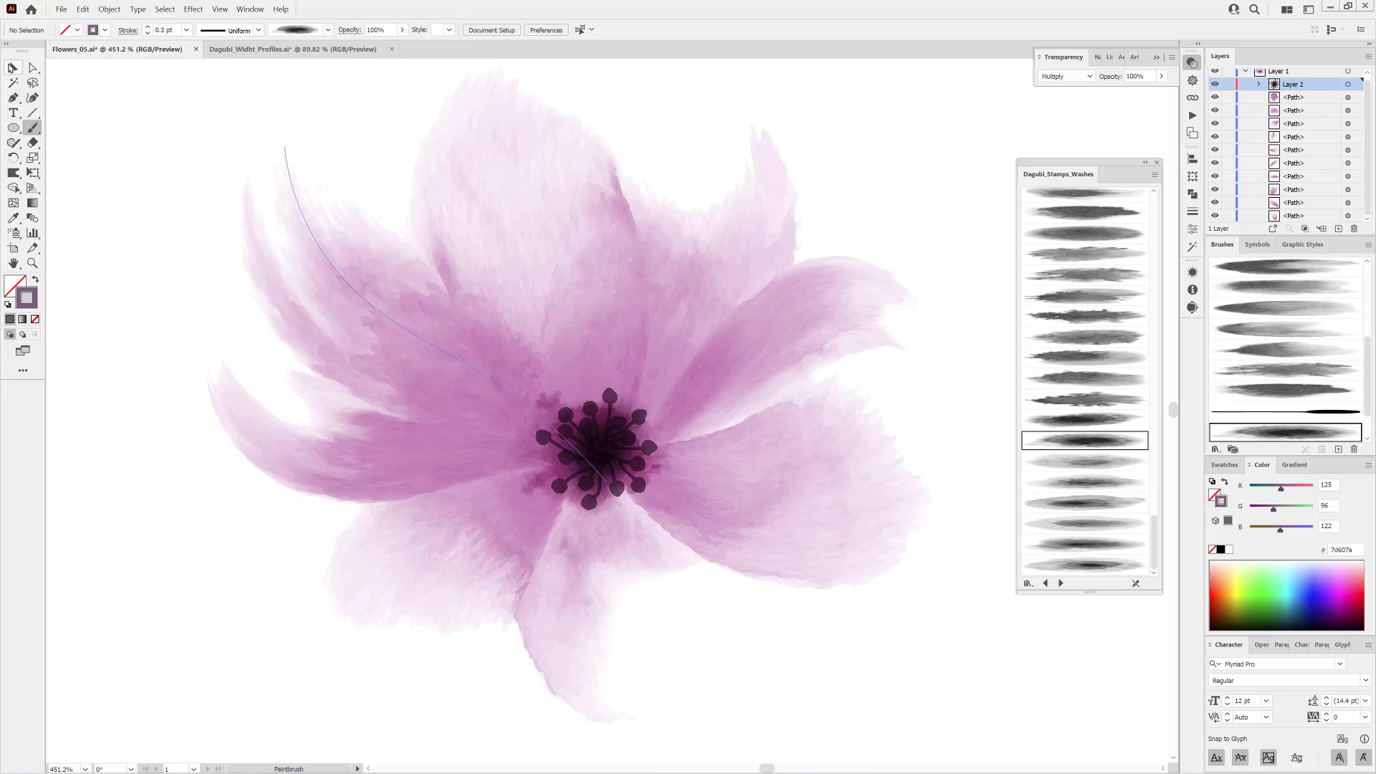
left_click(13, 67)
left_click(367, 325)
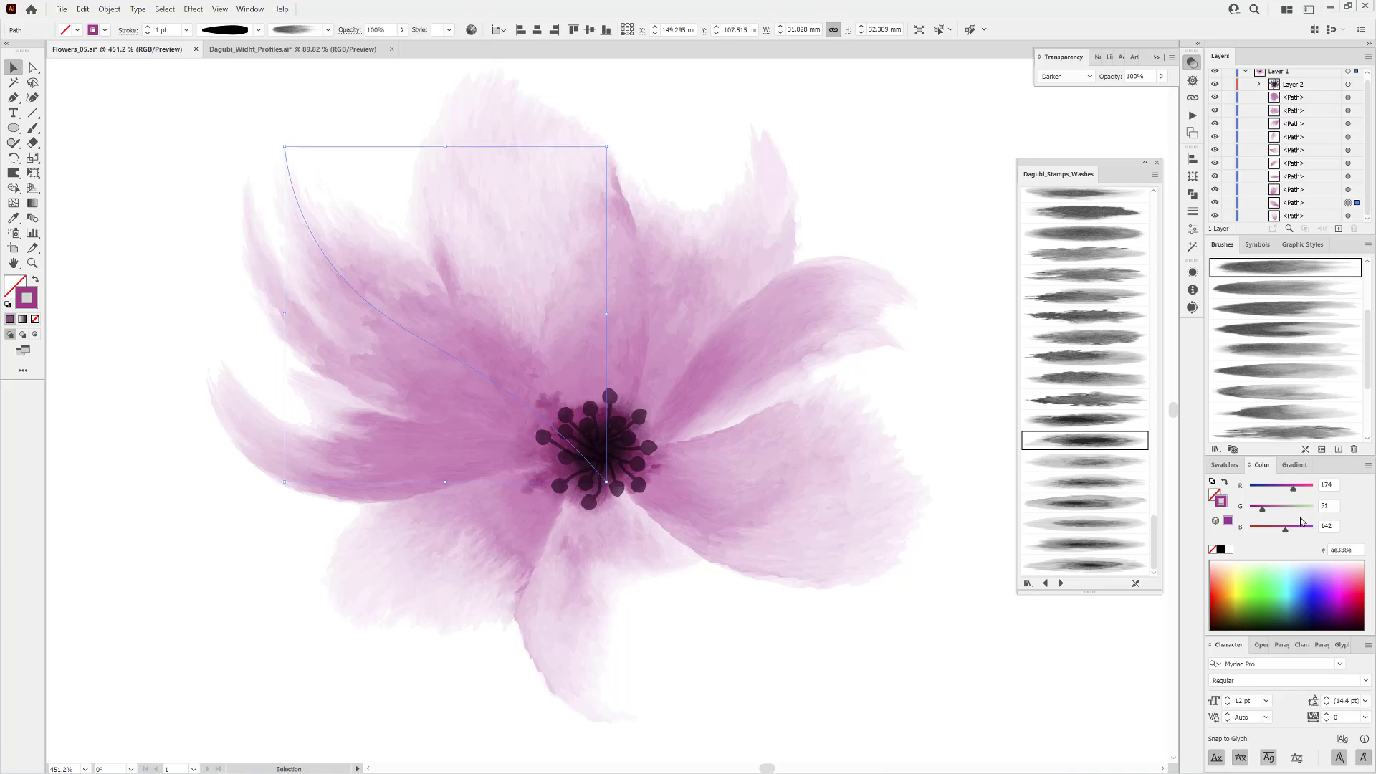
left_click(1224, 467)
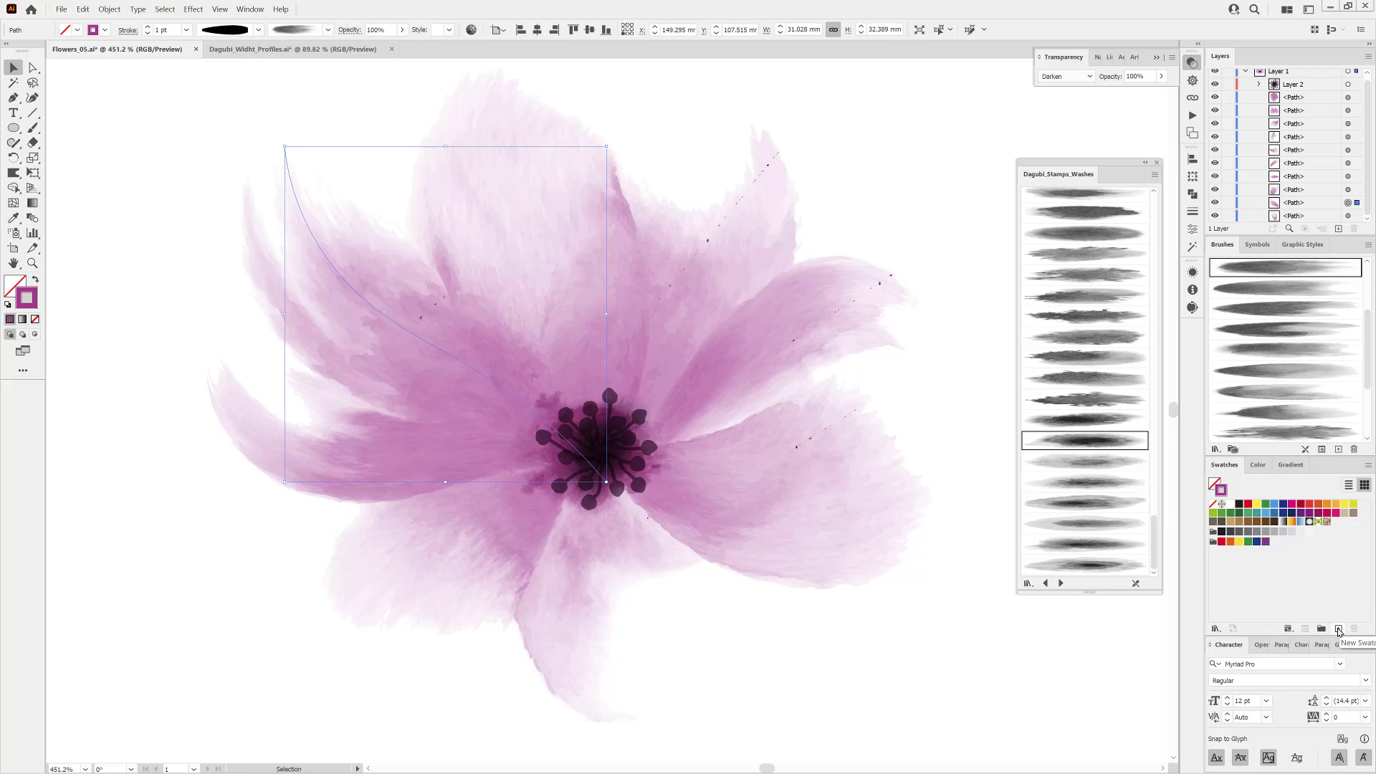
left_click(1338, 629)
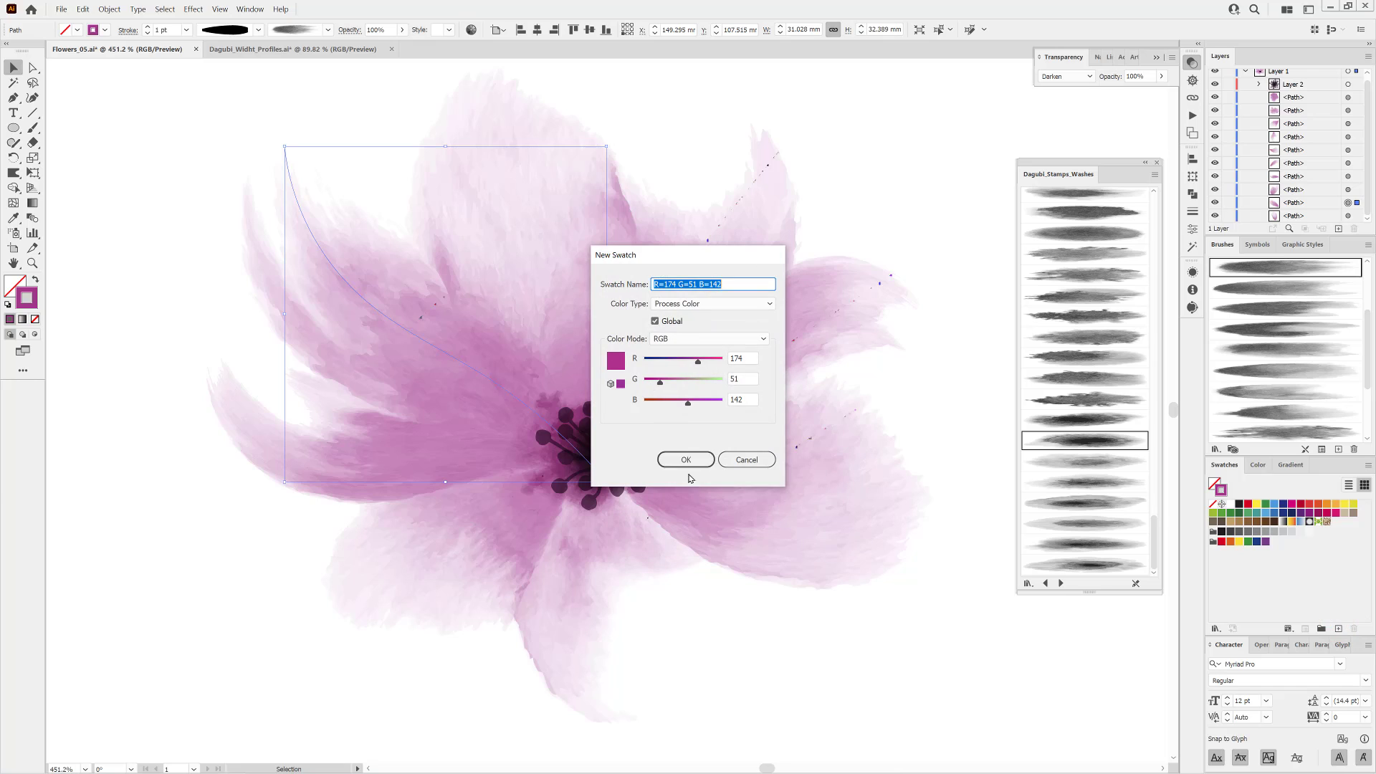
left_click(685, 461)
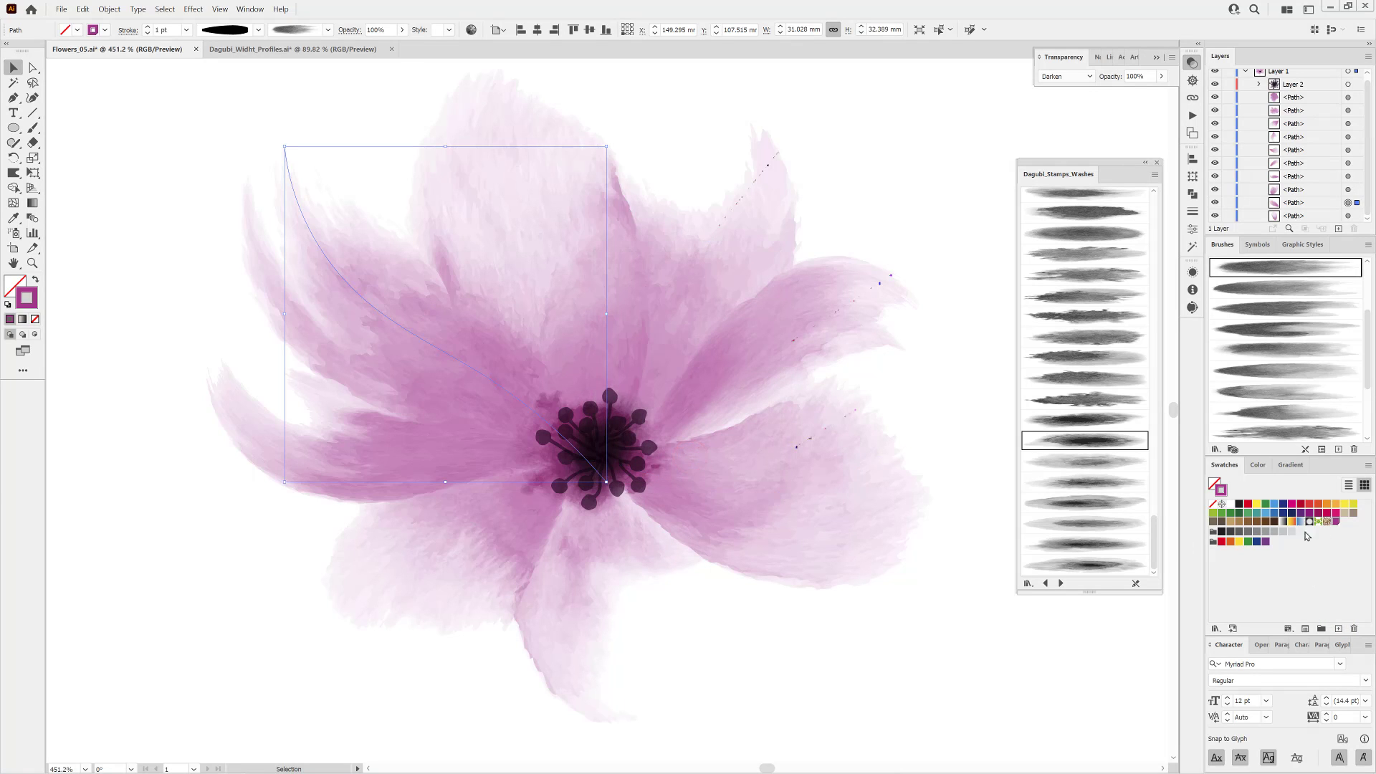
left_click(117, 647)
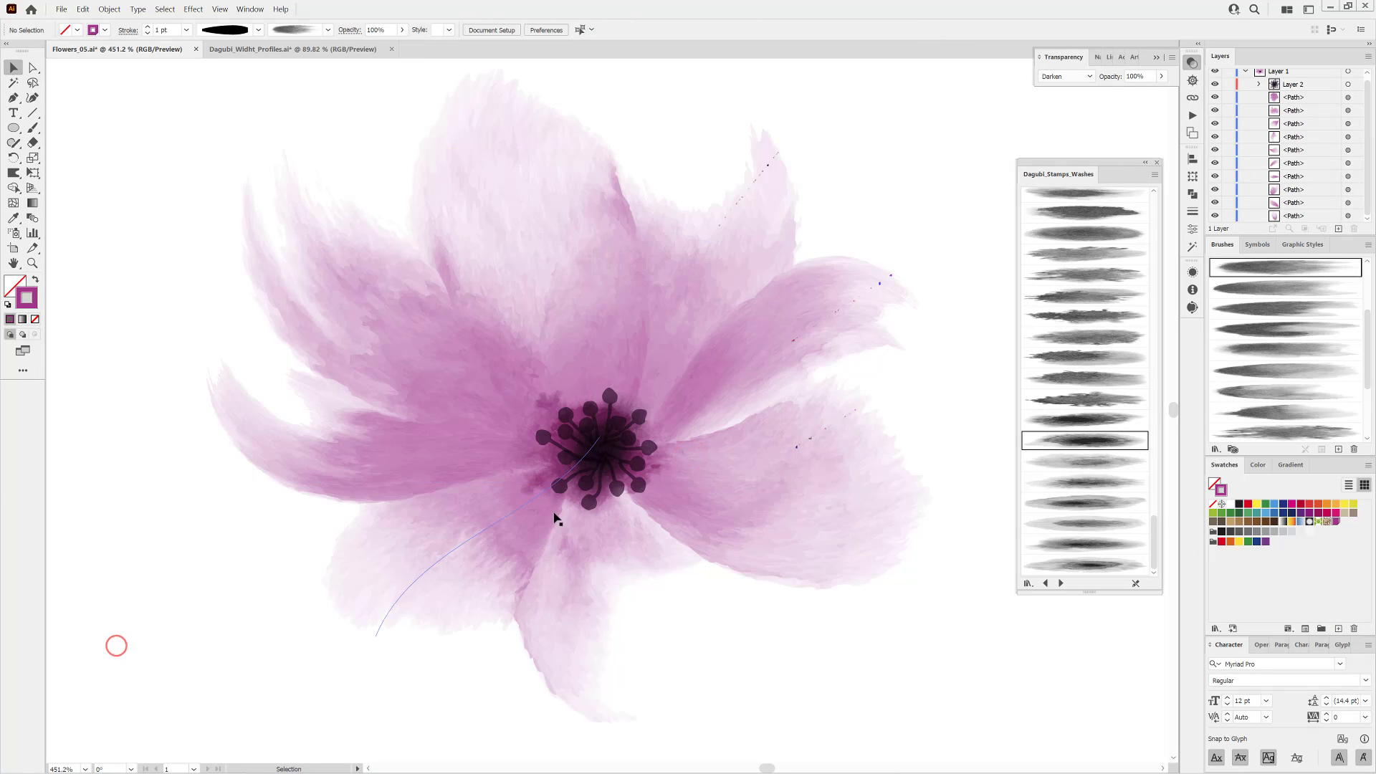
Ready the Paintbrush with a wash brush that fades toward its right end and set the blending mode to Multiply.
left_click(674, 492, "ctrl+alt")
left_click(702, 536, "ctrl+alt")
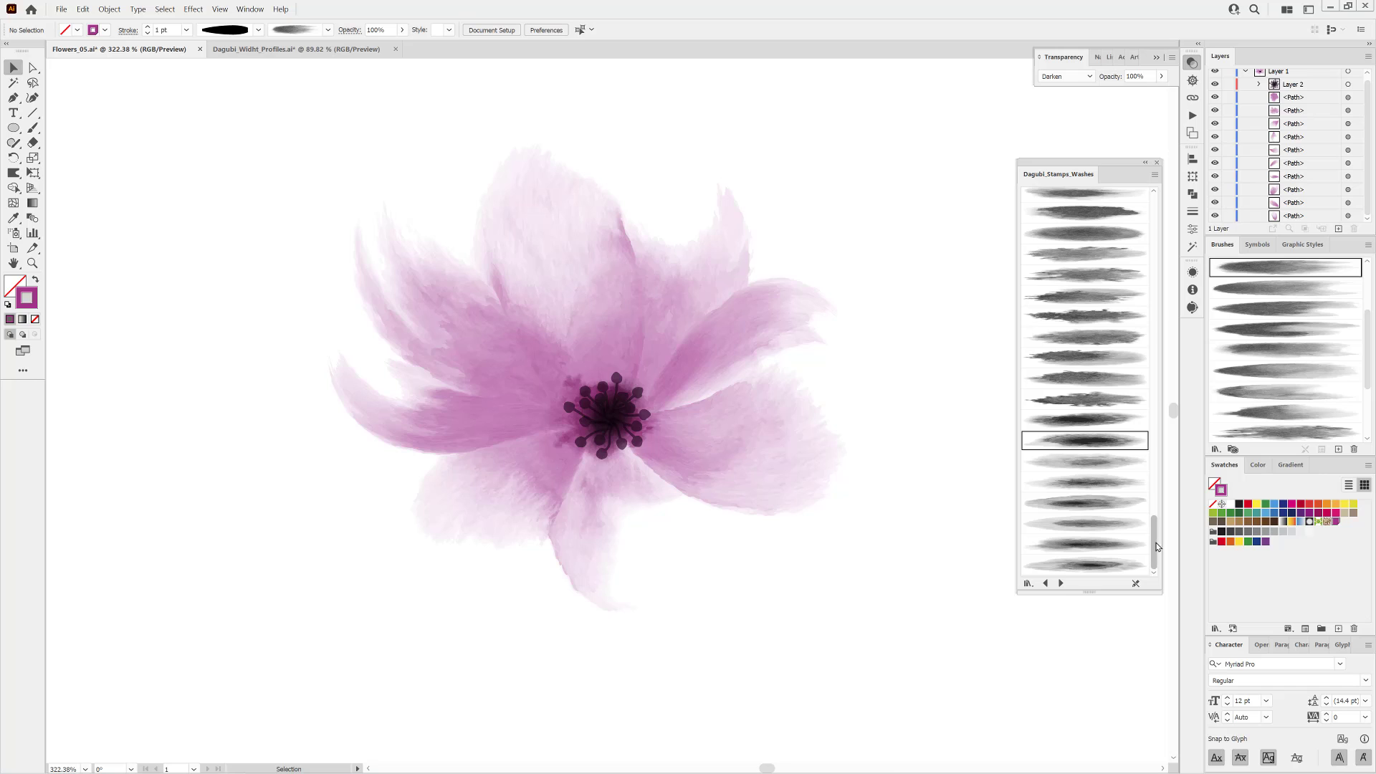
mouse_move(1157, 543)
left_mouse_down()
mouse_move(1155, 449)
mouse_move(1151, 467)
left_mouse_up()
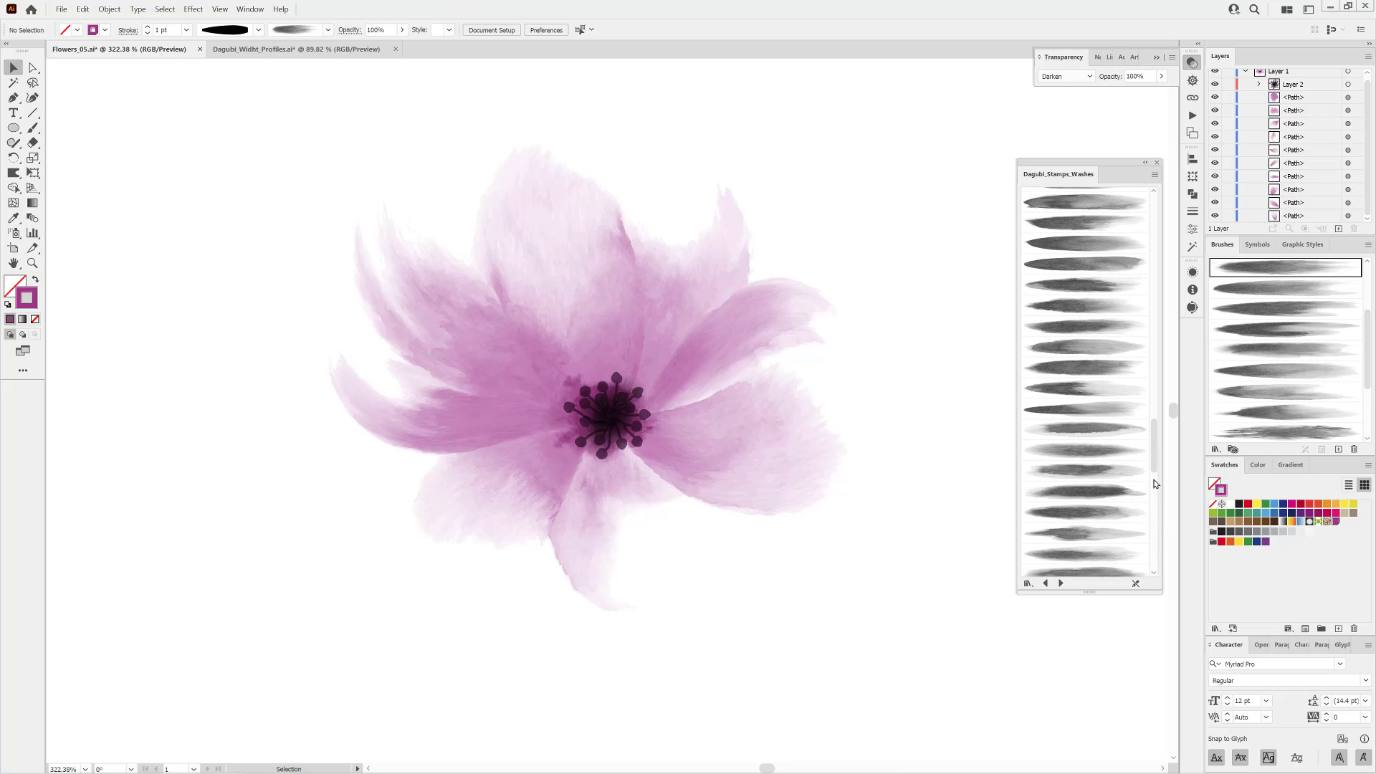
left_click(1061, 411)
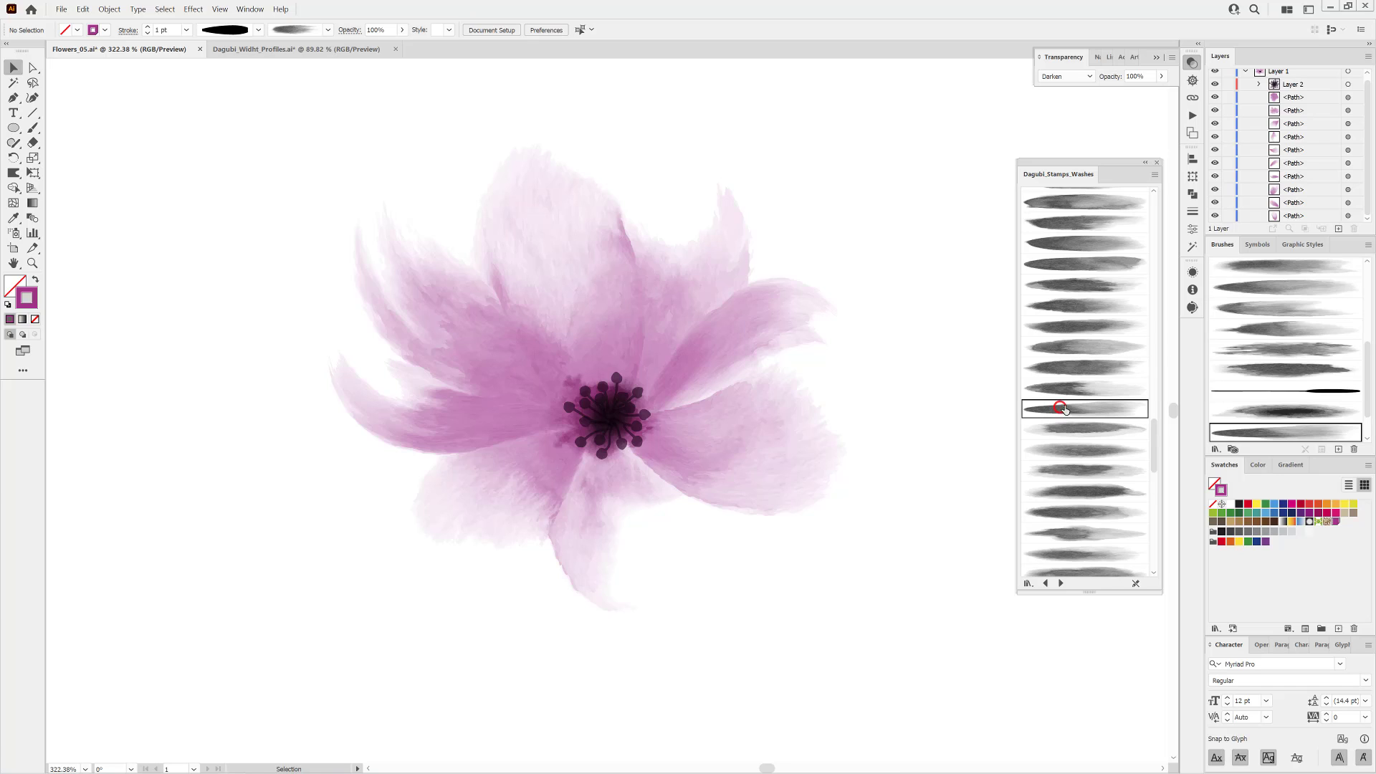
left_click(1065, 77)
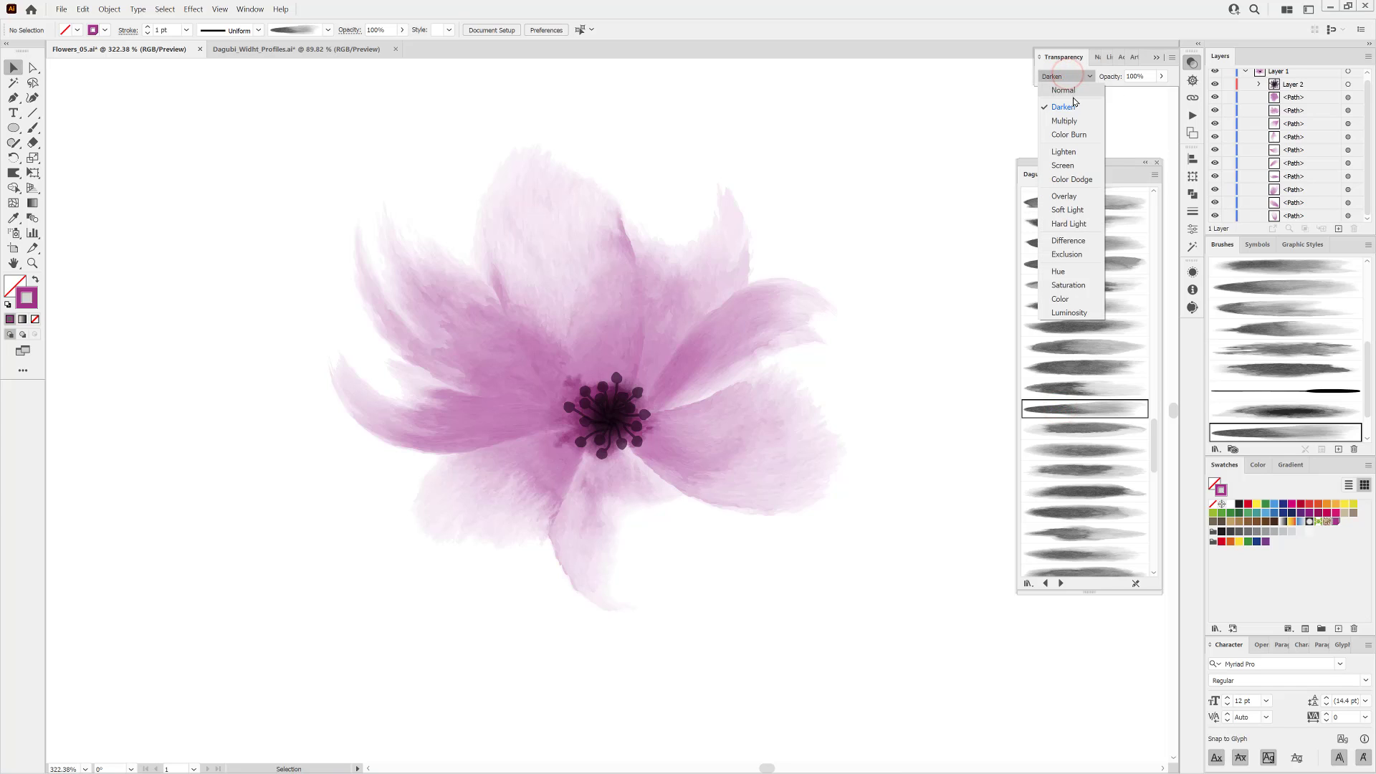
left_click(1073, 122)
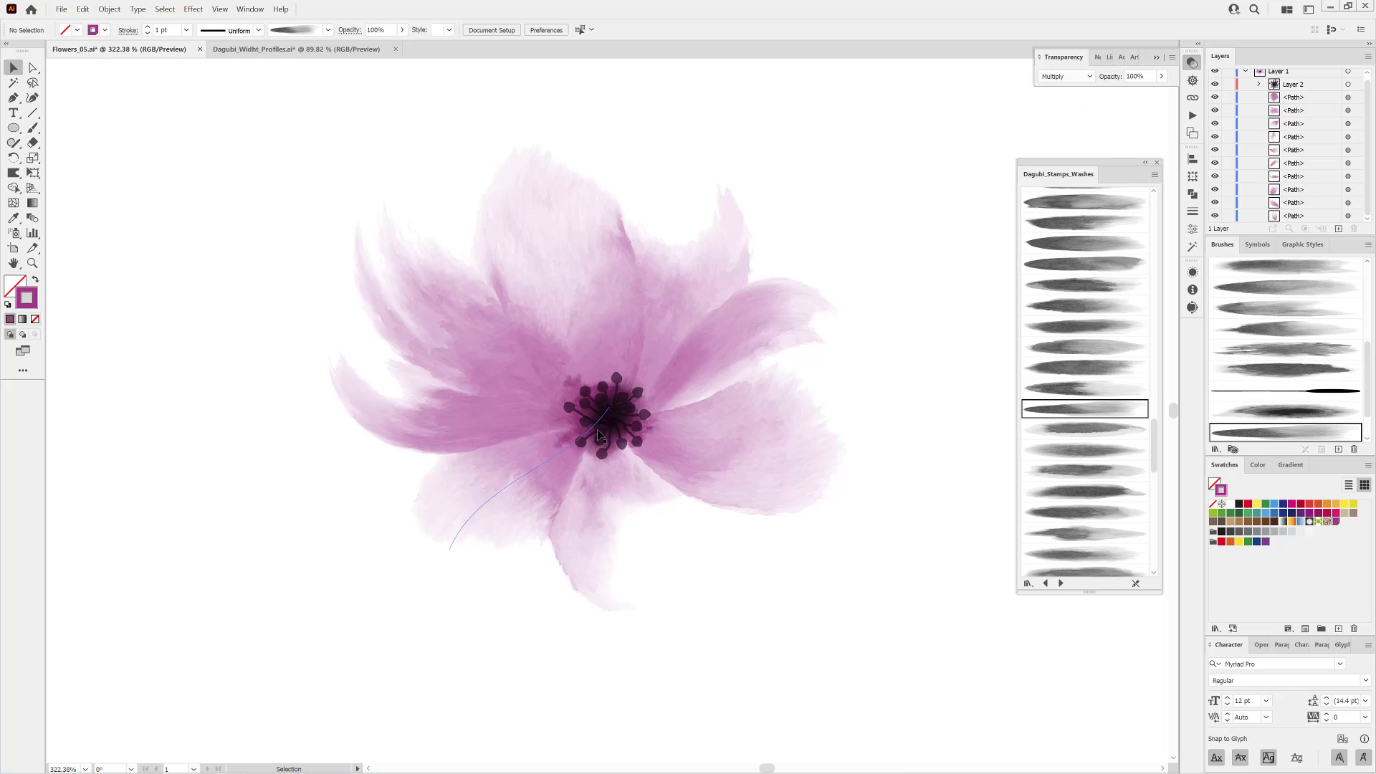
left_click(33, 127)
left_click_drag(615, 407, 571, 236)
left_click_drag(663, 343, 651, 346)
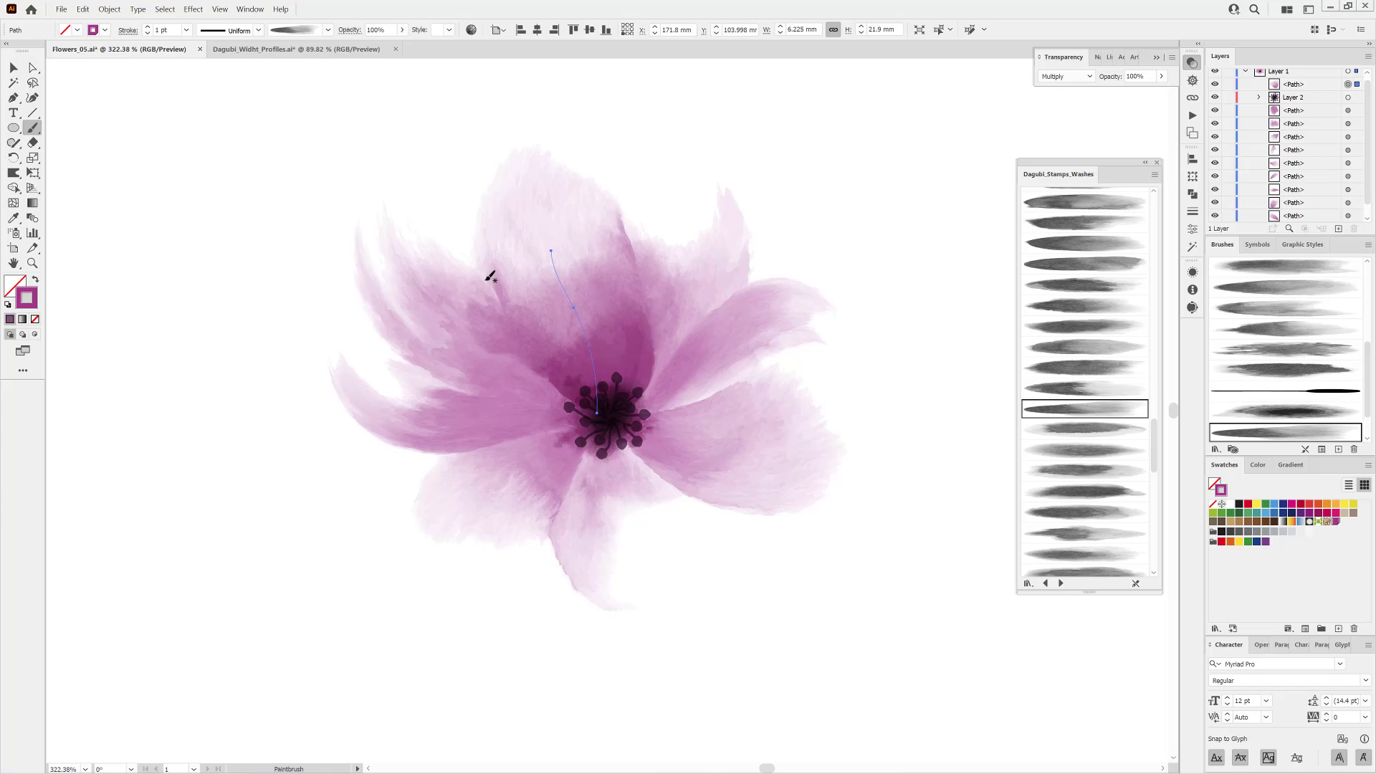
key("Delete")
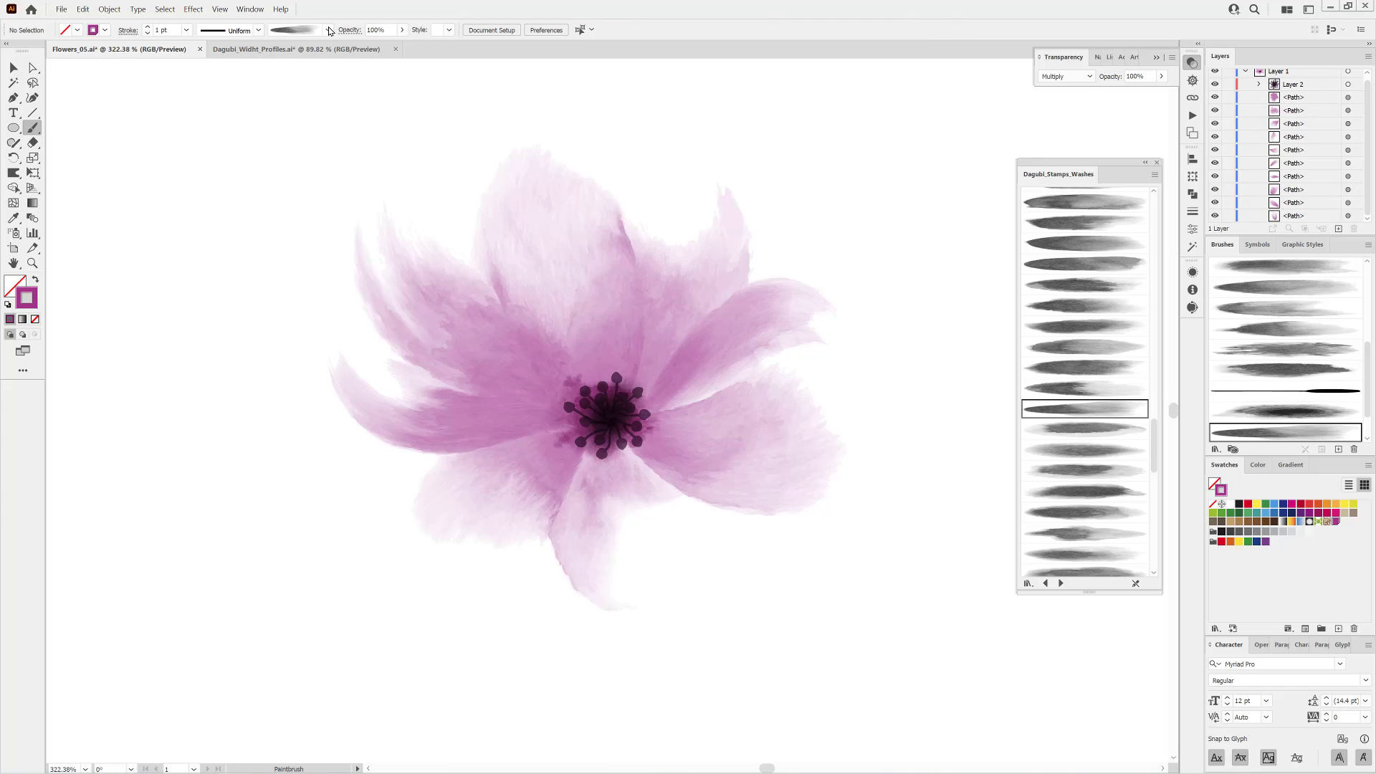
Paint a 0.75 pt shadow with a tapered width profile from the stamens up into the top petal, and shift it slightly downward.
left_click(258, 31)
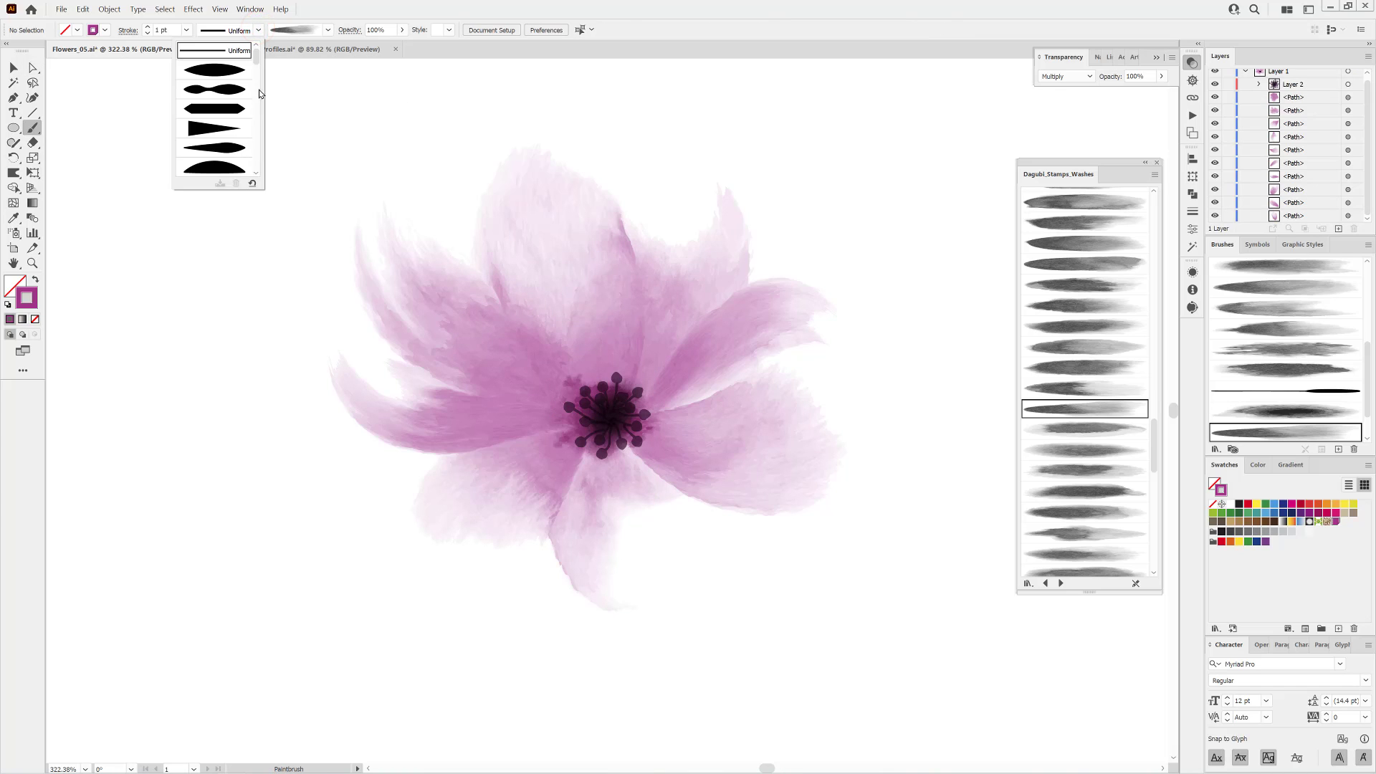
left_click_drag(256, 57, 257, 82)
left_click(234, 107)
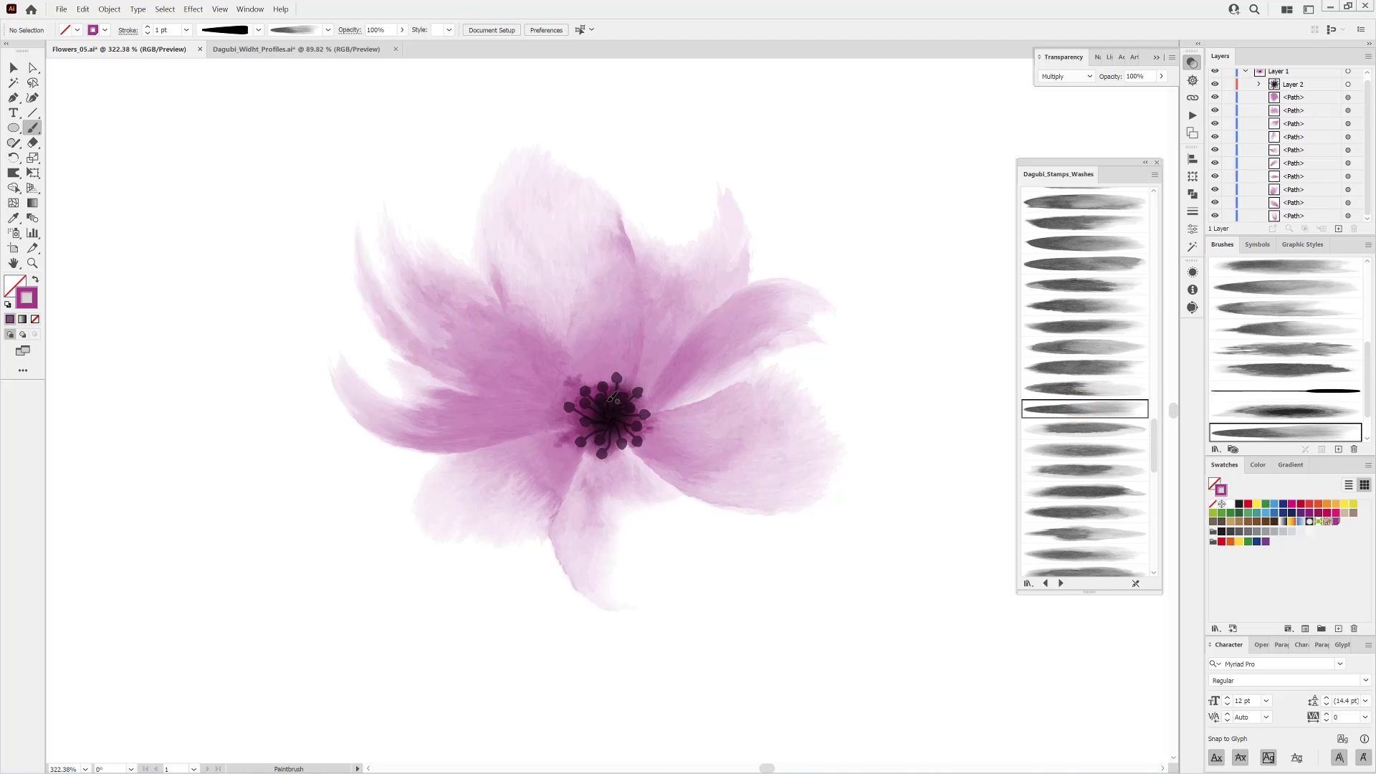
left_click_drag(608, 358, 574, 235)
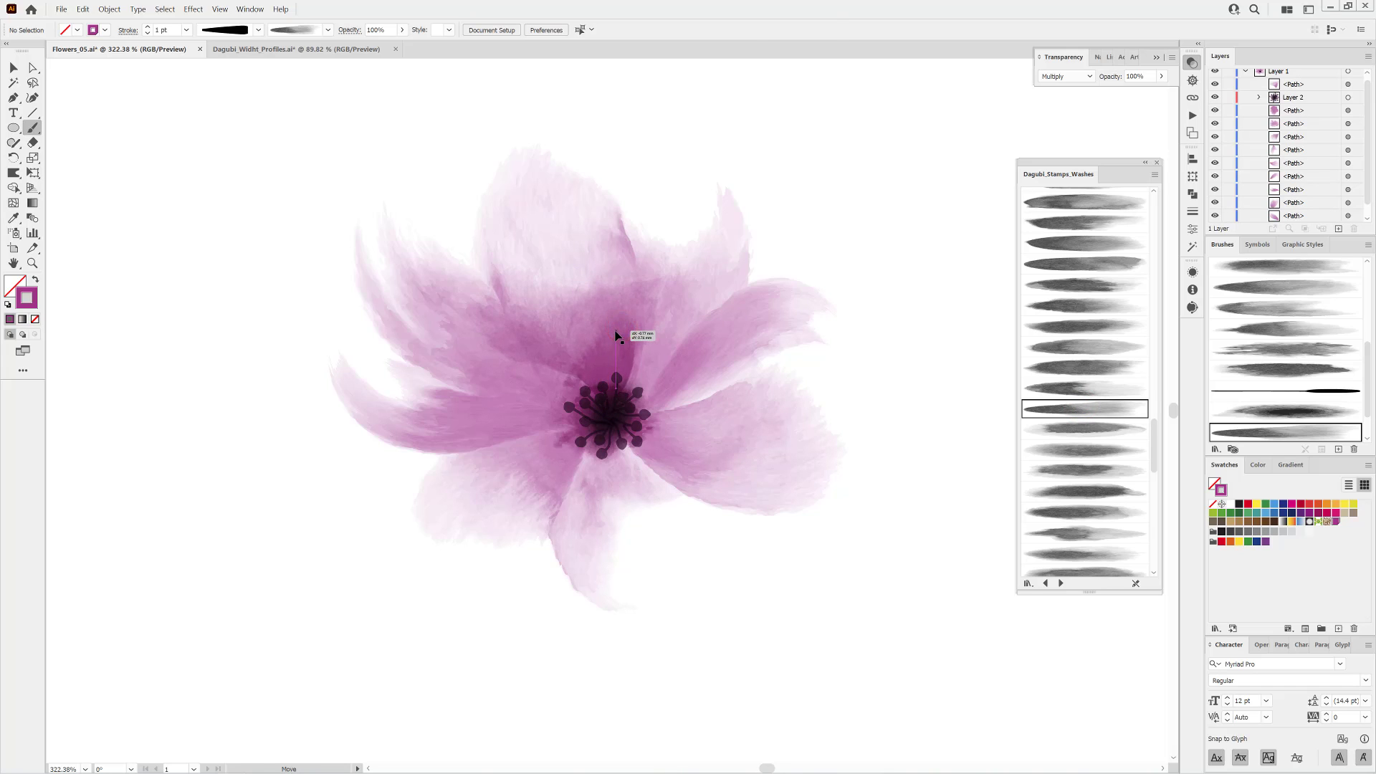
left_click(148, 34)
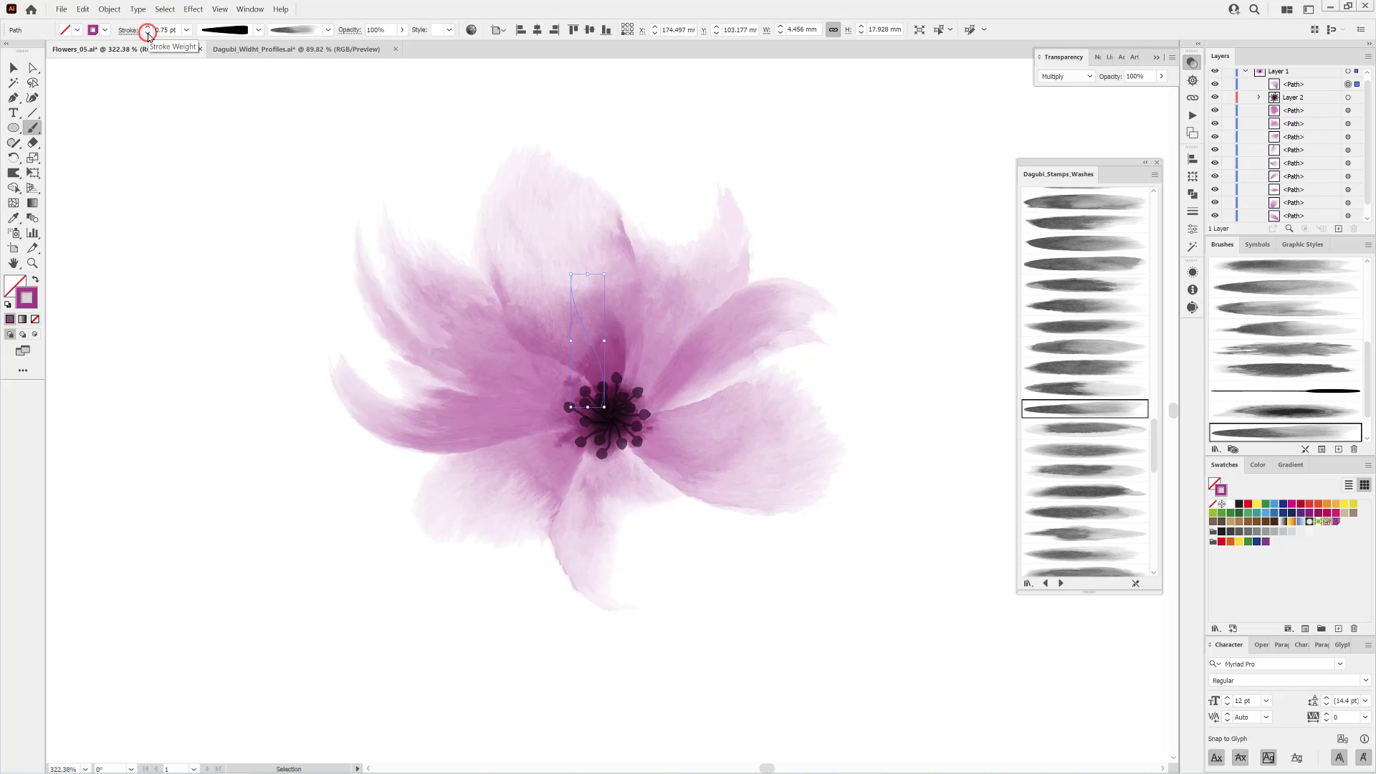
left_click_drag(605, 340, 606, 355)
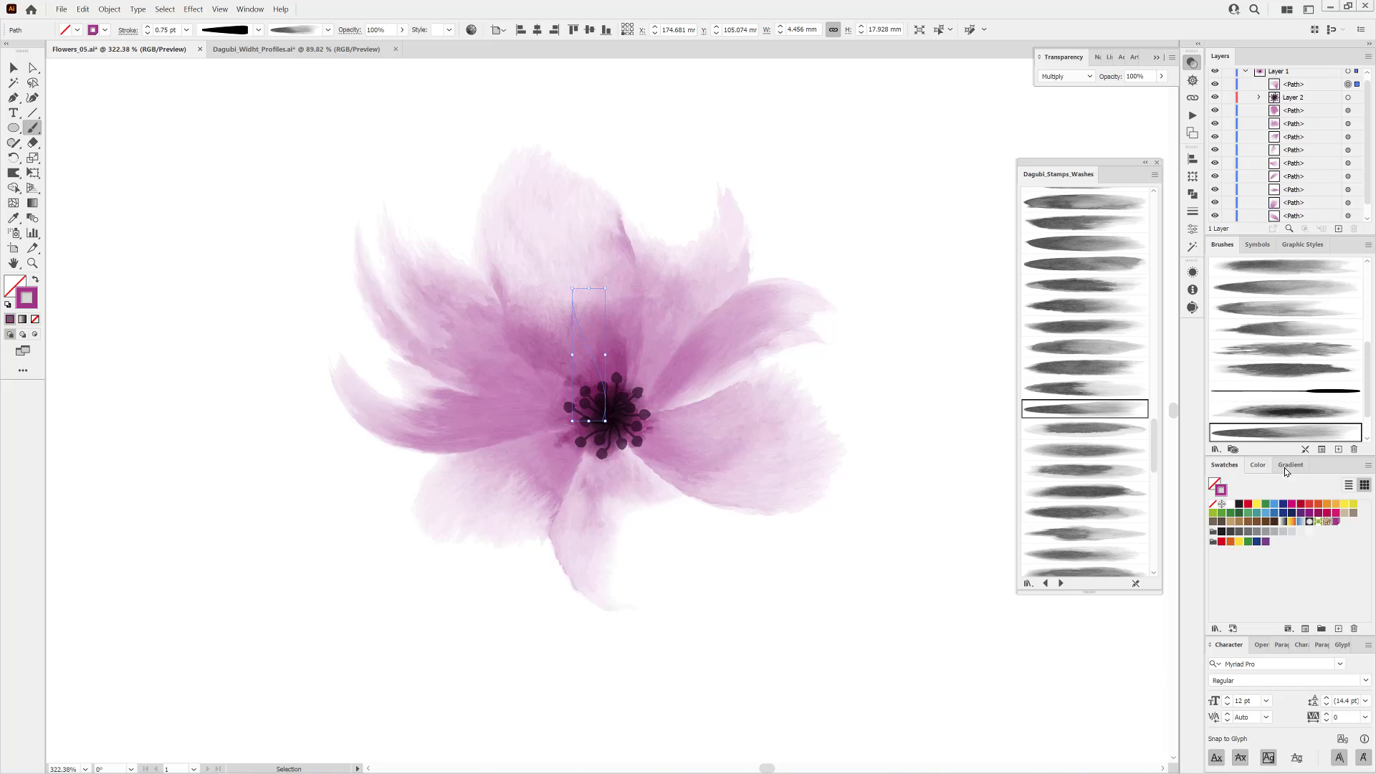
Switch the color sliders to RGB and darken the top petal's shadow stroke to color 501439.
left_click(1256, 460)
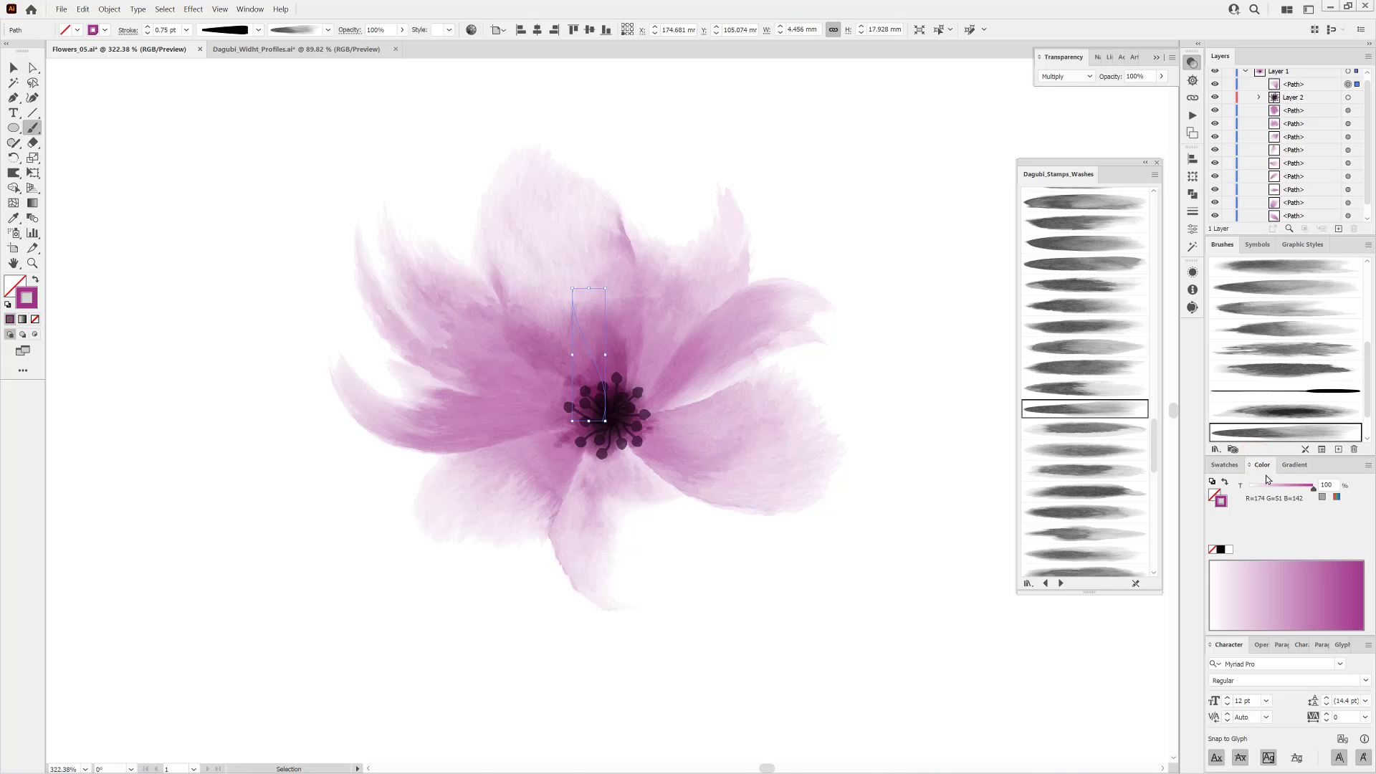
left_click(1369, 466)
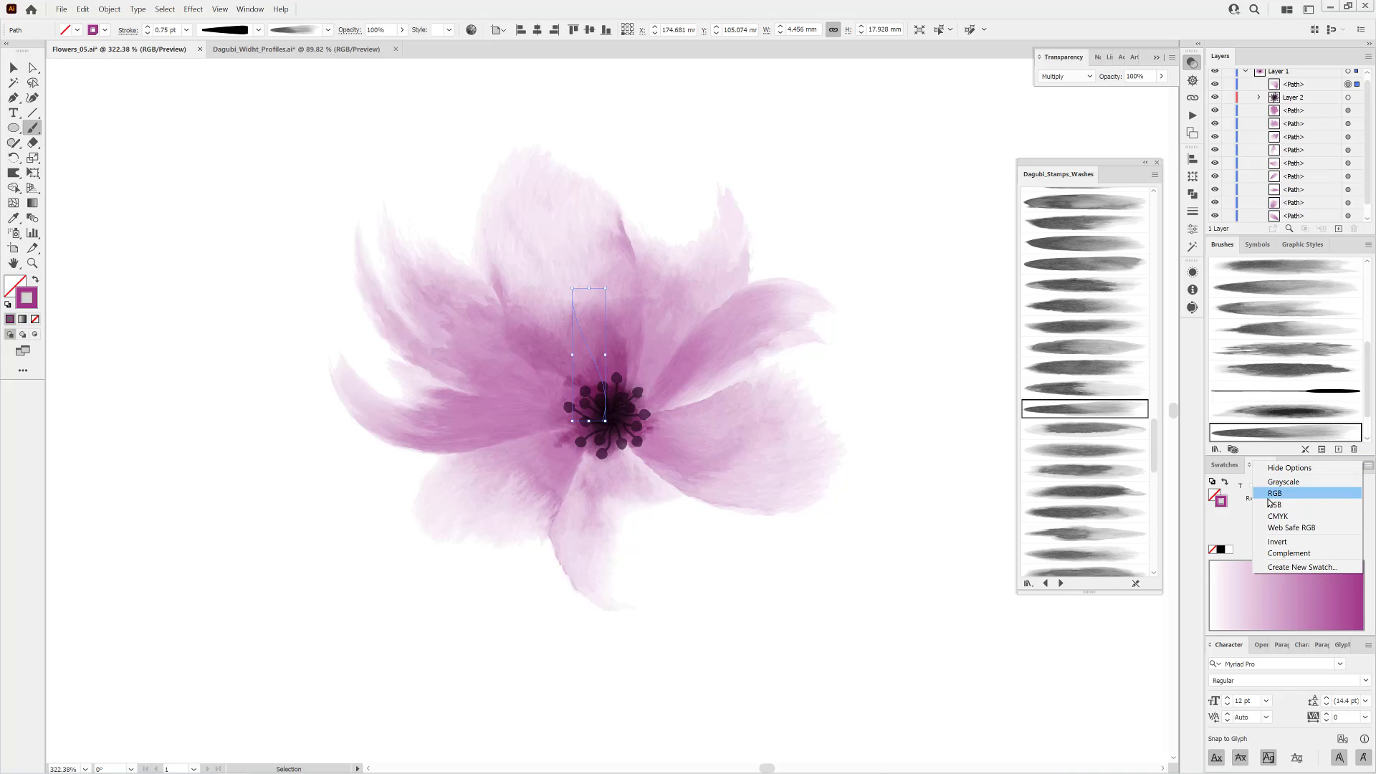
left_click(1298, 496)
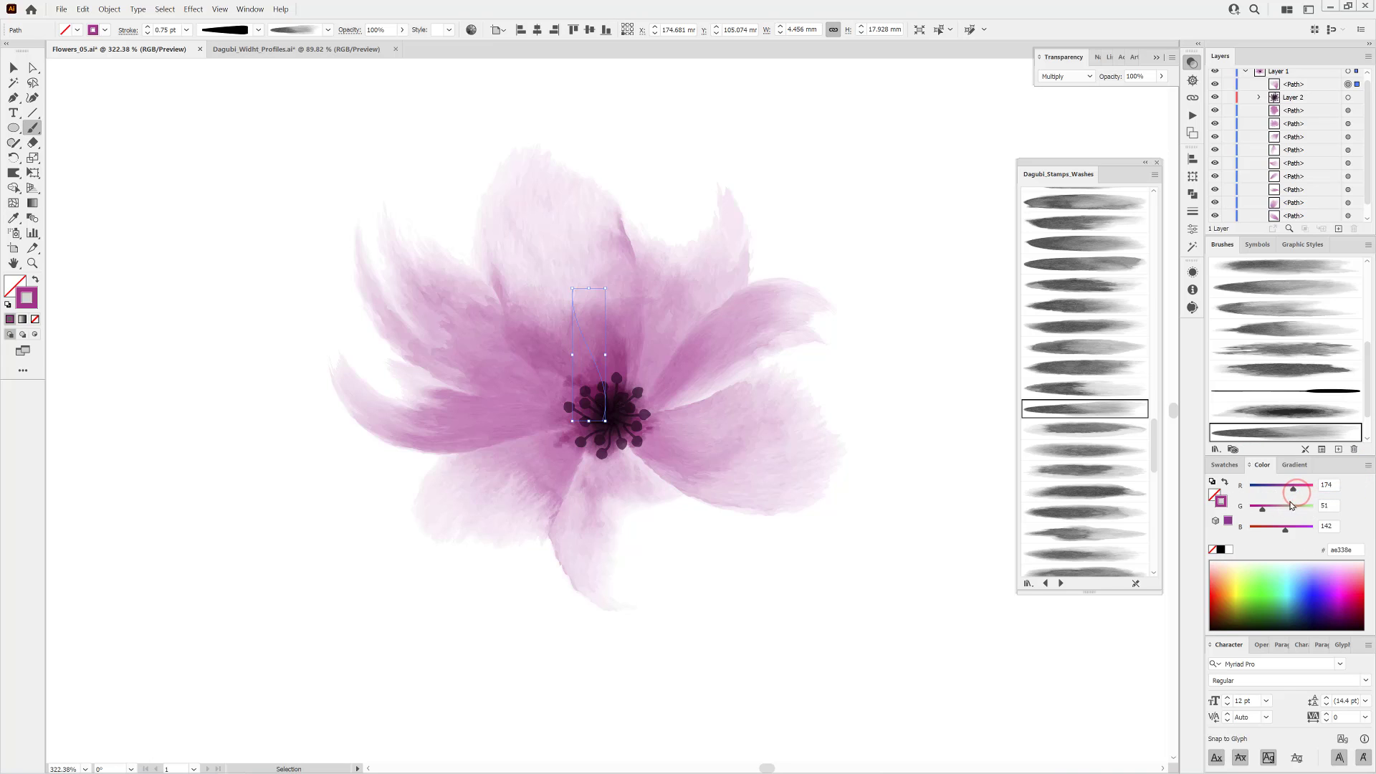
mouse_move(1263, 512)
left_mouse_down()
mouse_move(1287, 494)
mouse_move(1281, 530)
mouse_move(1255, 514)
mouse_move(1265, 532)
mouse_move(1268, 494)
left_mouse_up()
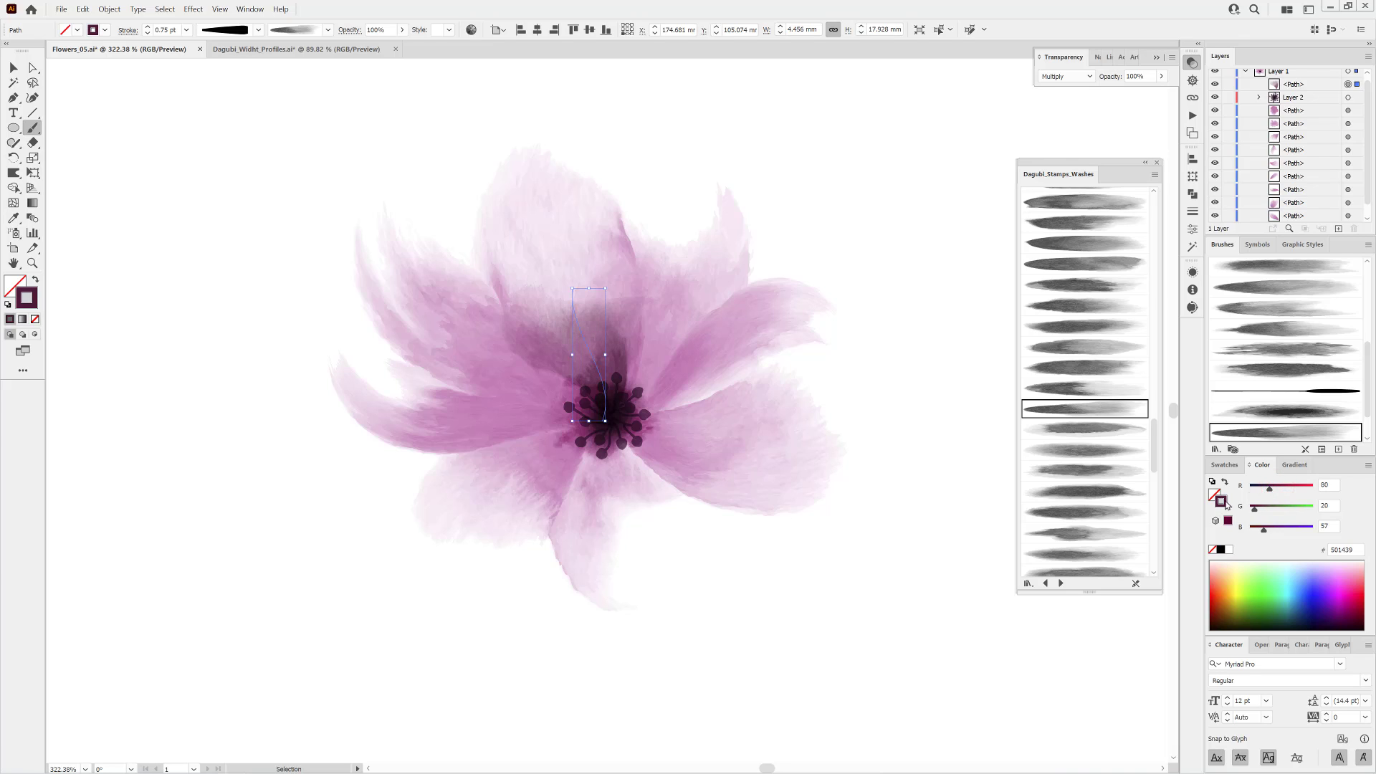
left_click(103, 570)
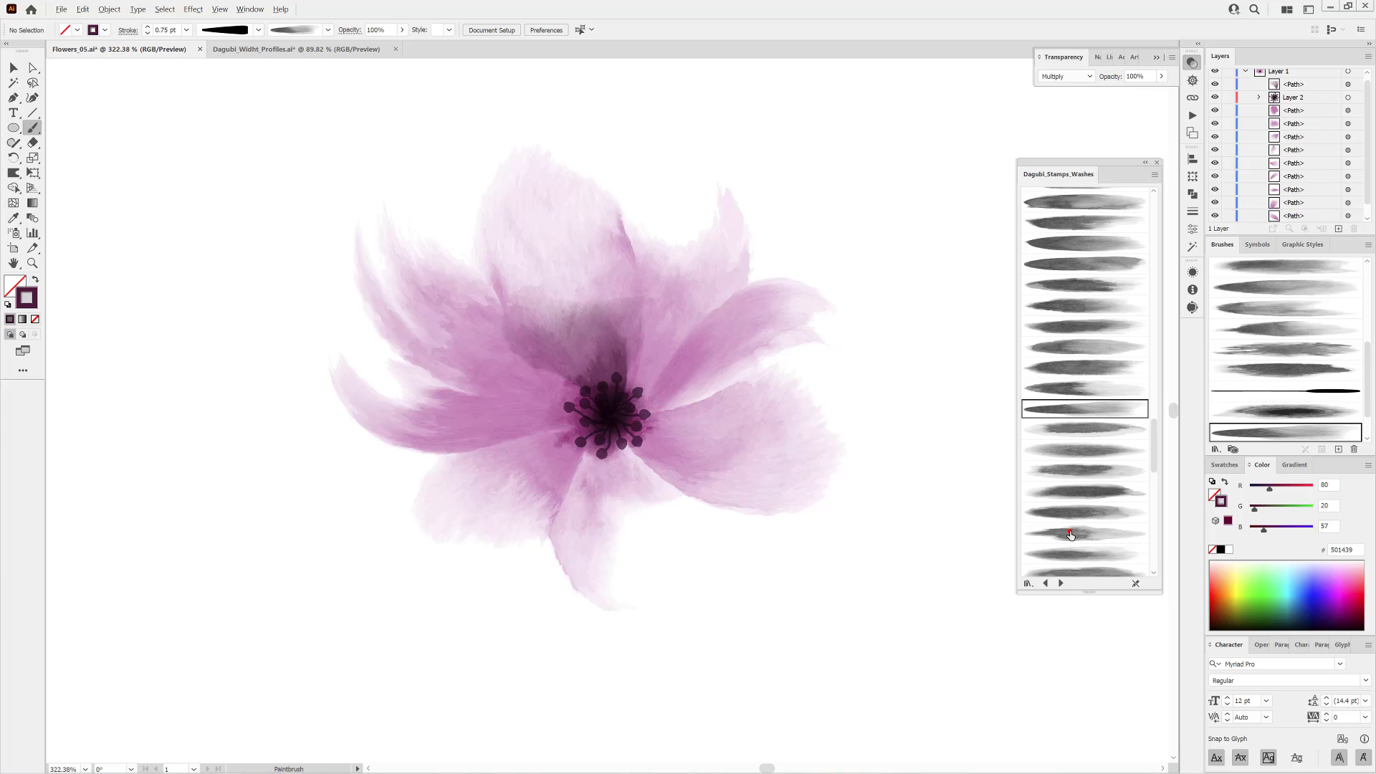
Paint dark shadows from the flower's center over the upper-right and right petals with a softer wash brush at 0.794 pt.
left_click(1071, 534)
mouse_move(620, 412)
left_mouse_down()
mouse_move(675, 343)
mouse_move(731, 307)
left_mouse_up()
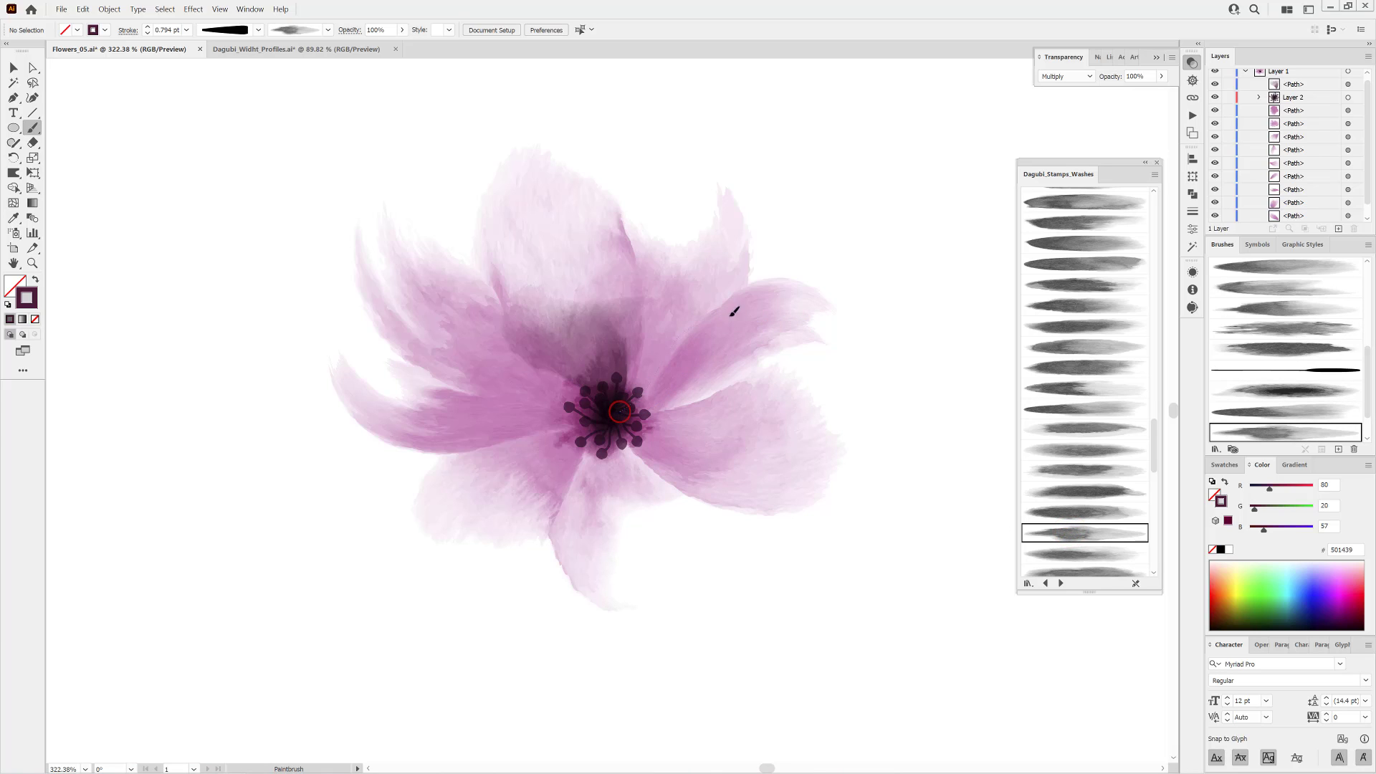
left_click_drag(701, 354, 700, 363)
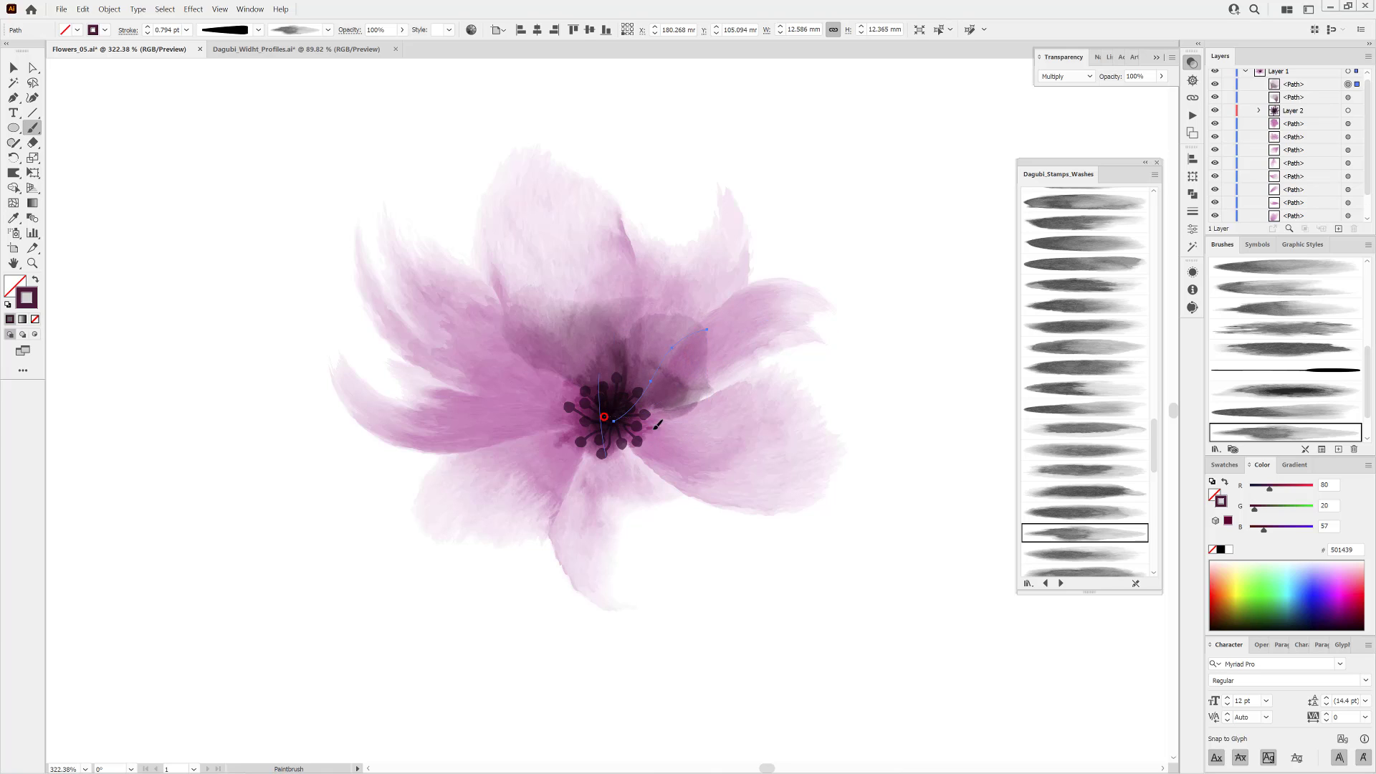
mouse_move(657, 424)
left_mouse_down()
mouse_move(708, 450)
mouse_move(792, 451)
left_mouse_up()
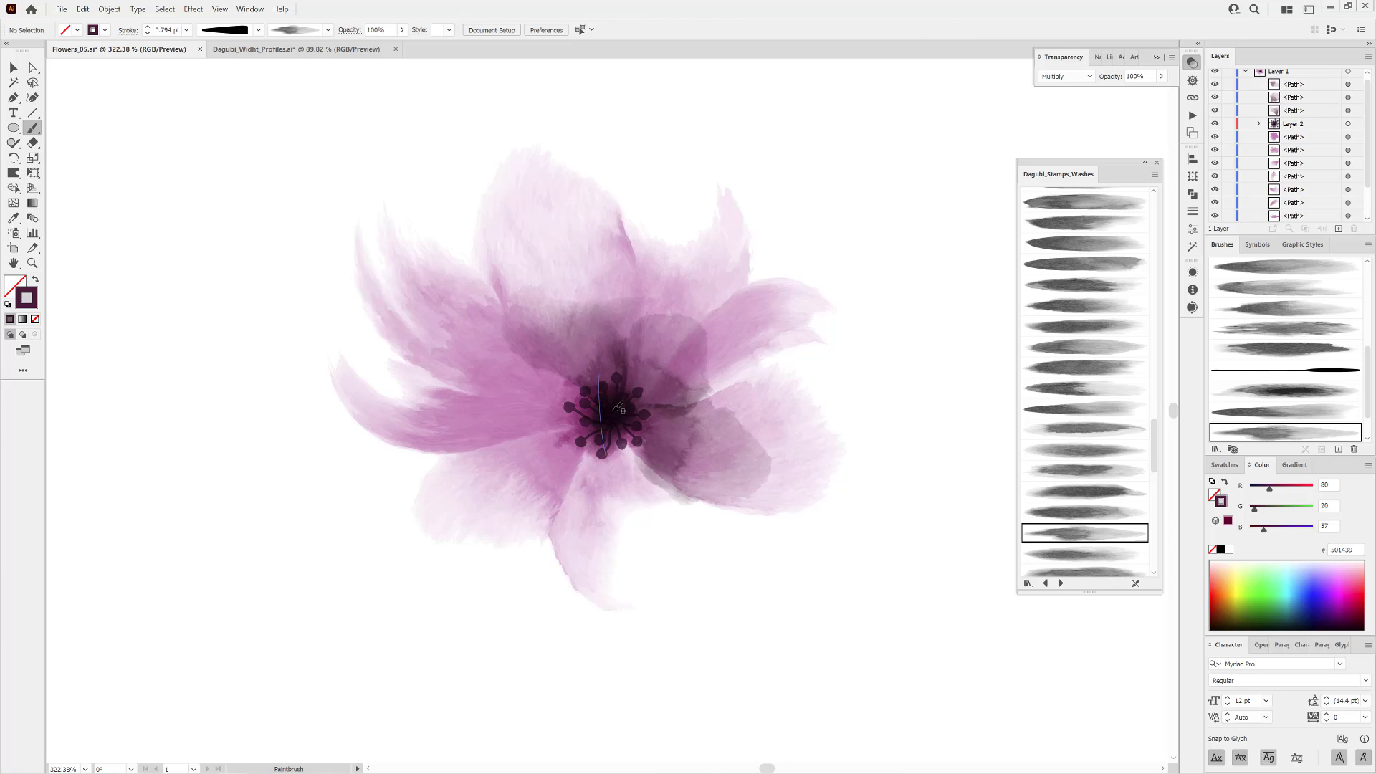
Paint dark shadows from the center over the lower and left petals with two other wash brushes, shifting the left one toward the stamens.
scroll(1095, 353, "down", 5)
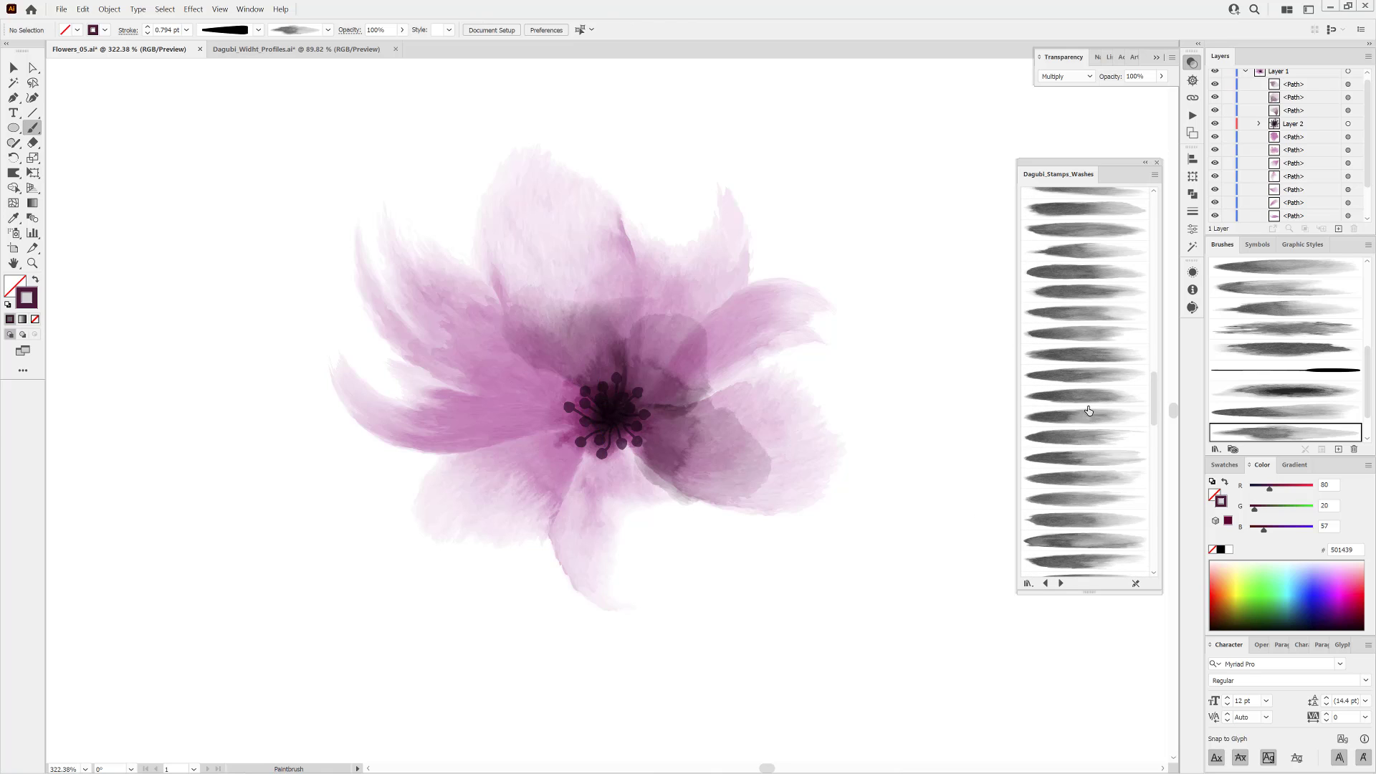
left_click(1078, 342)
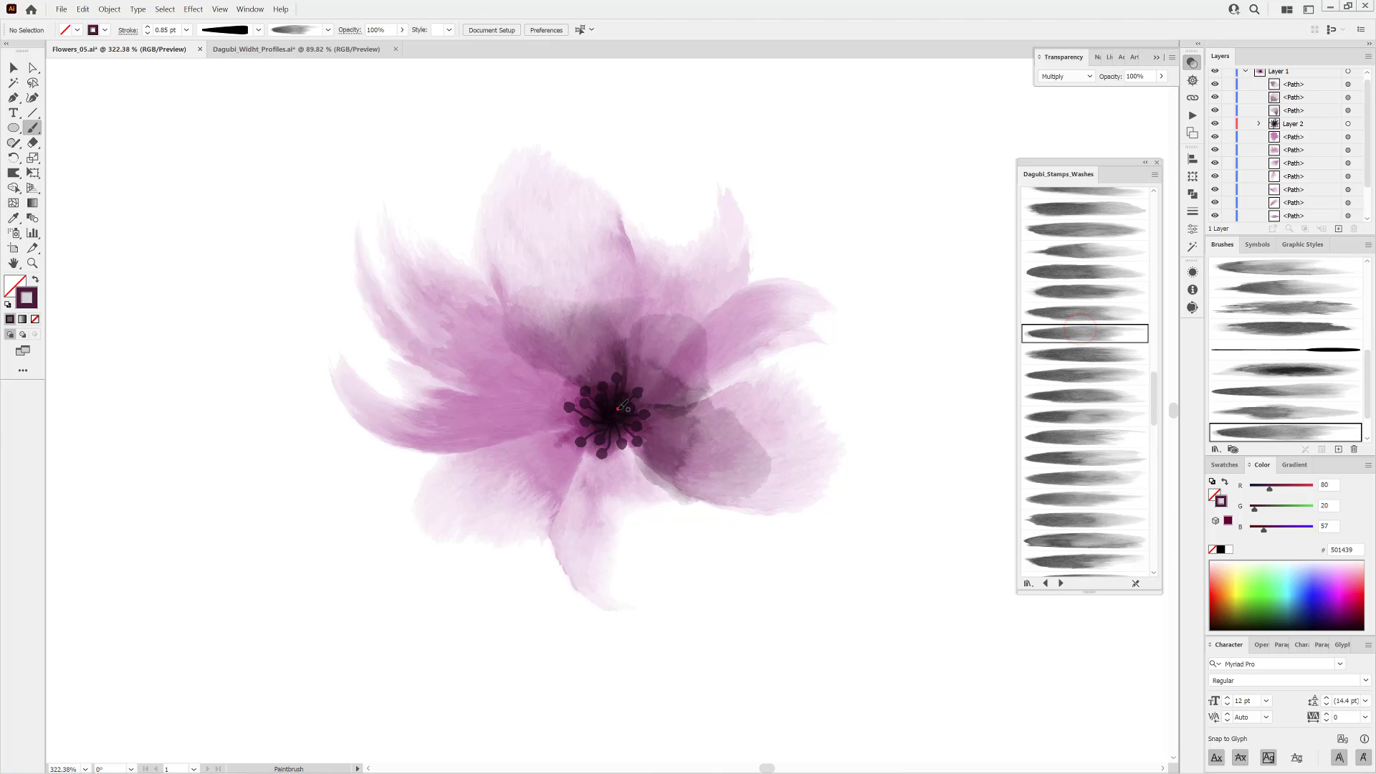
left_click_drag(596, 500, 620, 505)
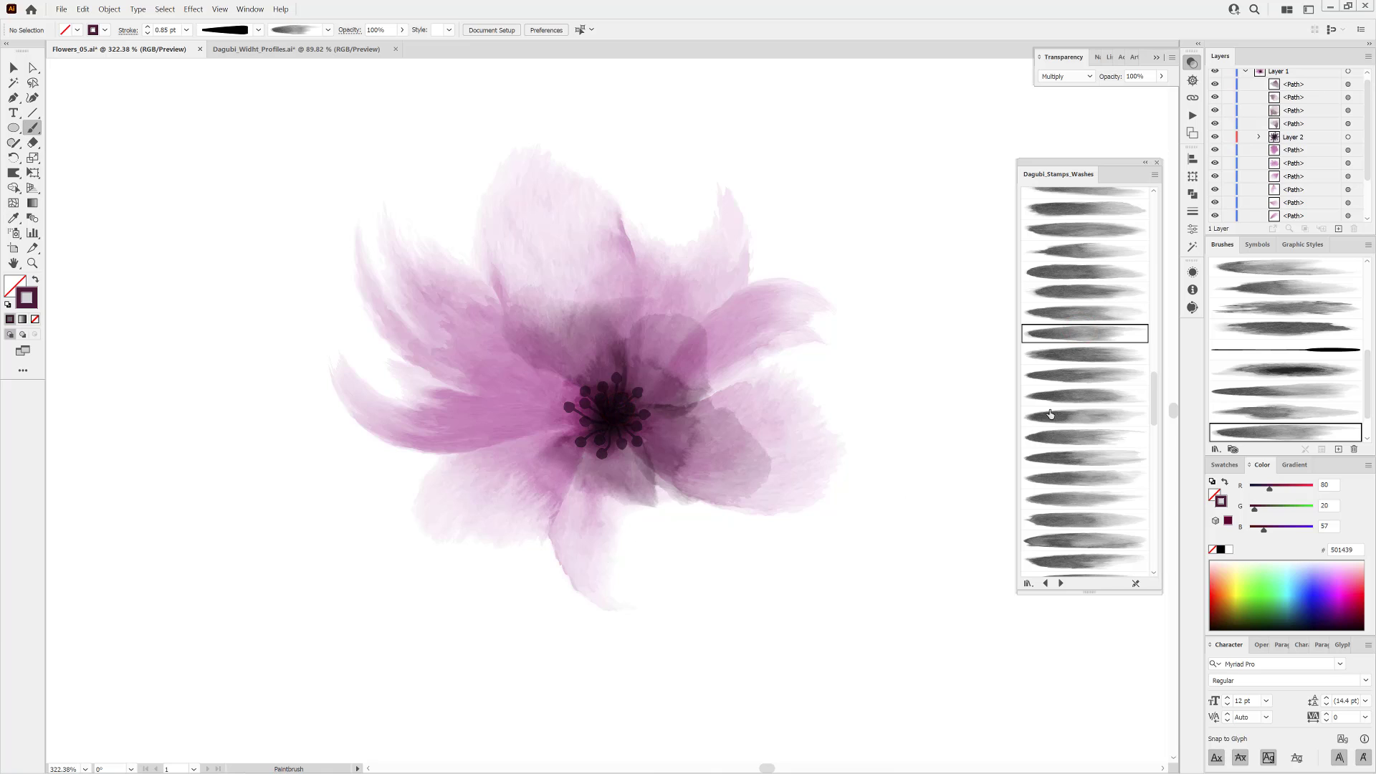
left_click(1091, 254)
mouse_move(615, 407)
left_mouse_down()
mouse_move(485, 398)
mouse_move(381, 351)
left_mouse_up()
left_click_drag(528, 433, 619, 416)
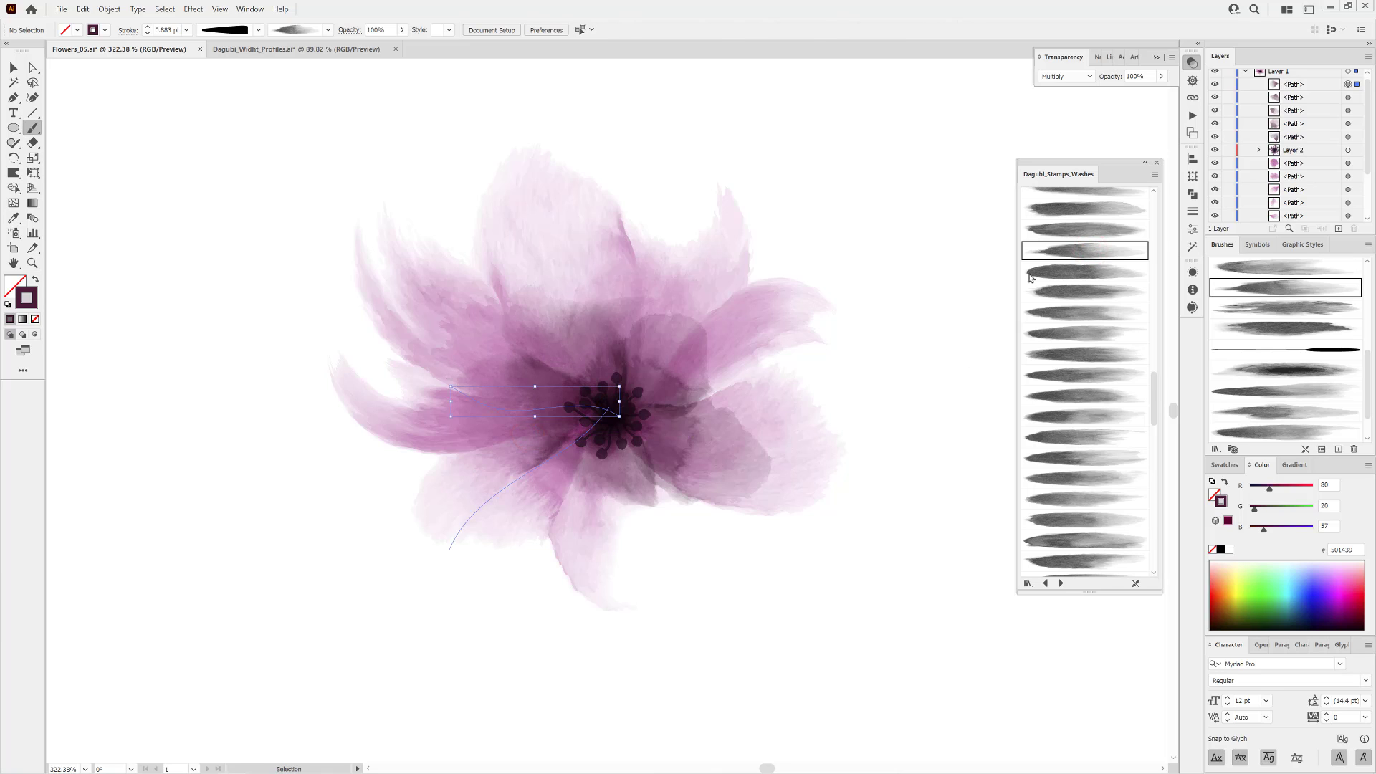
Select the five dark center shadow strokes together and lighten their stroke color to 801450.
left_click(1348, 97, "shift")
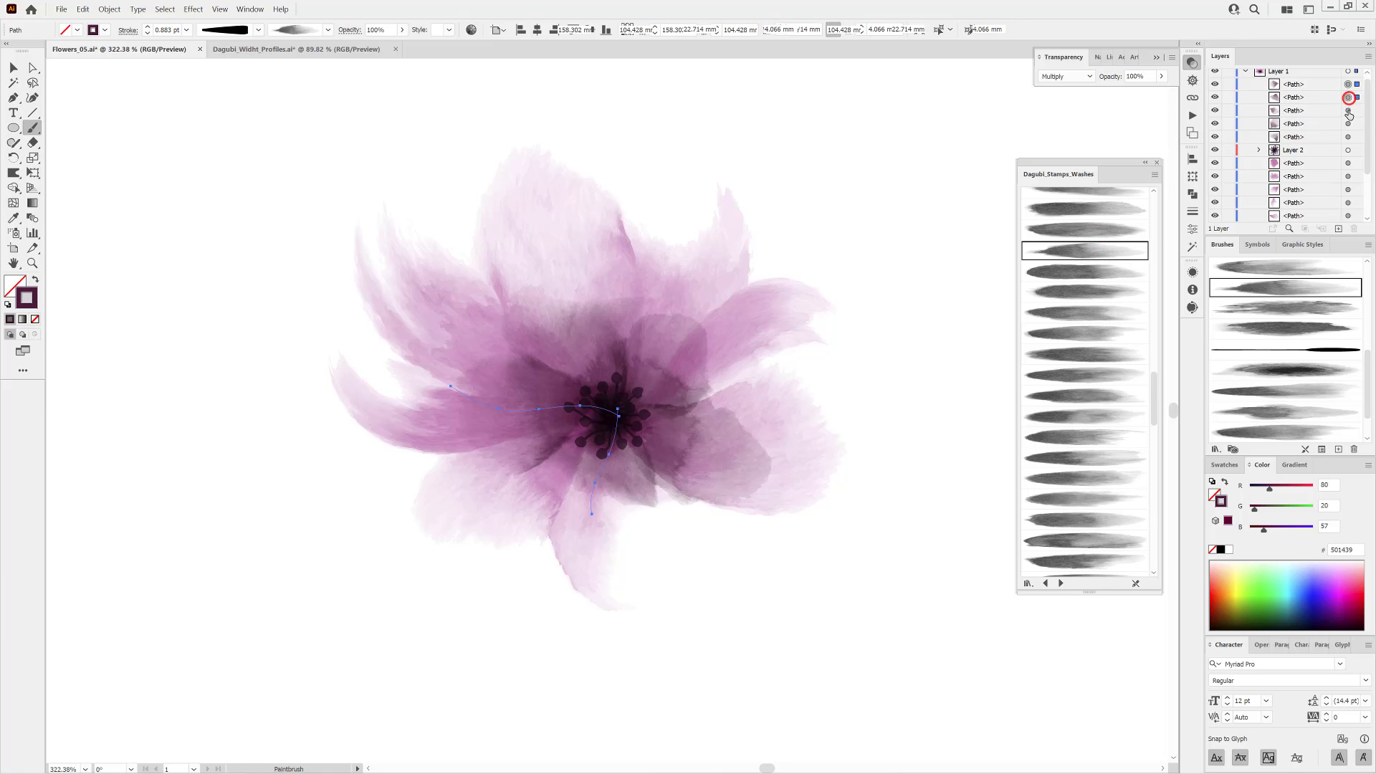
left_click(1348, 110, "shift")
left_click(1348, 123, "shift")
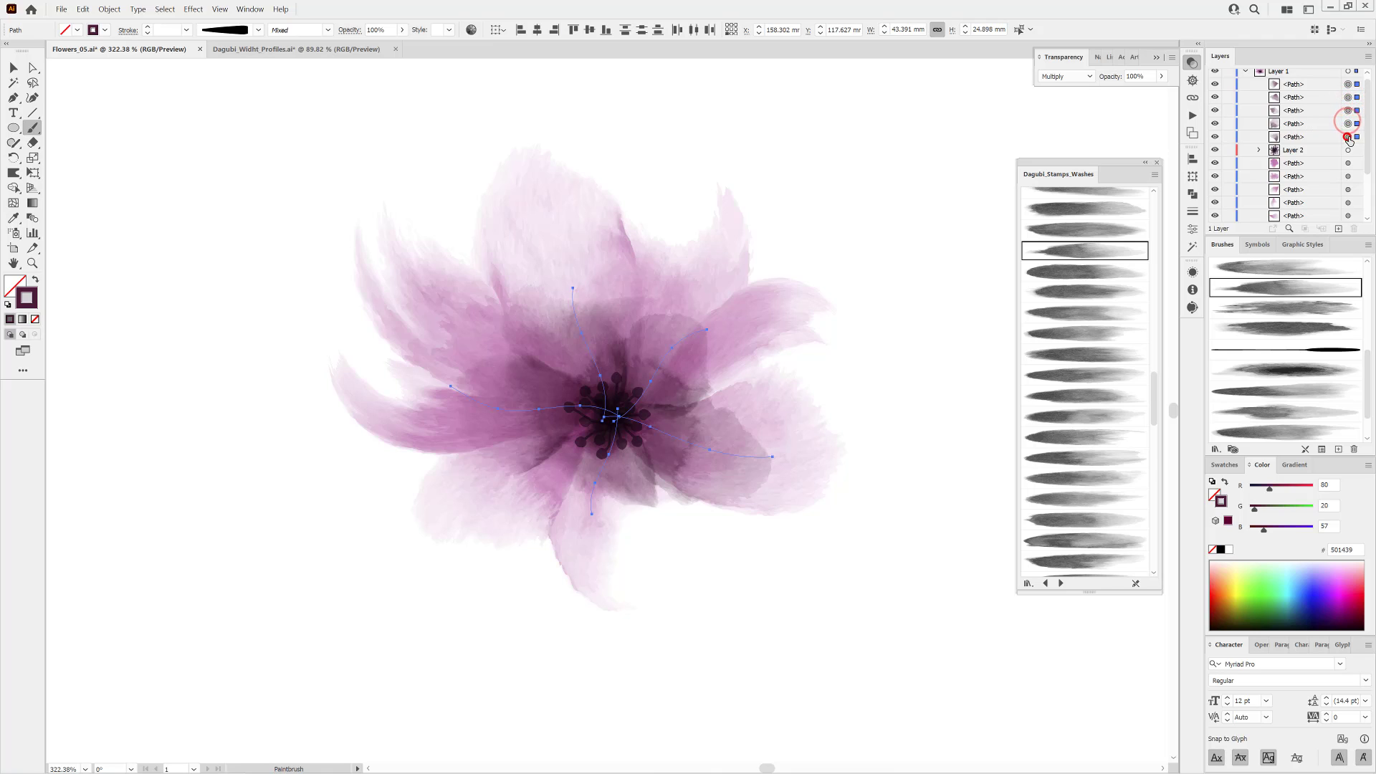
left_click(1348, 136, "shift")
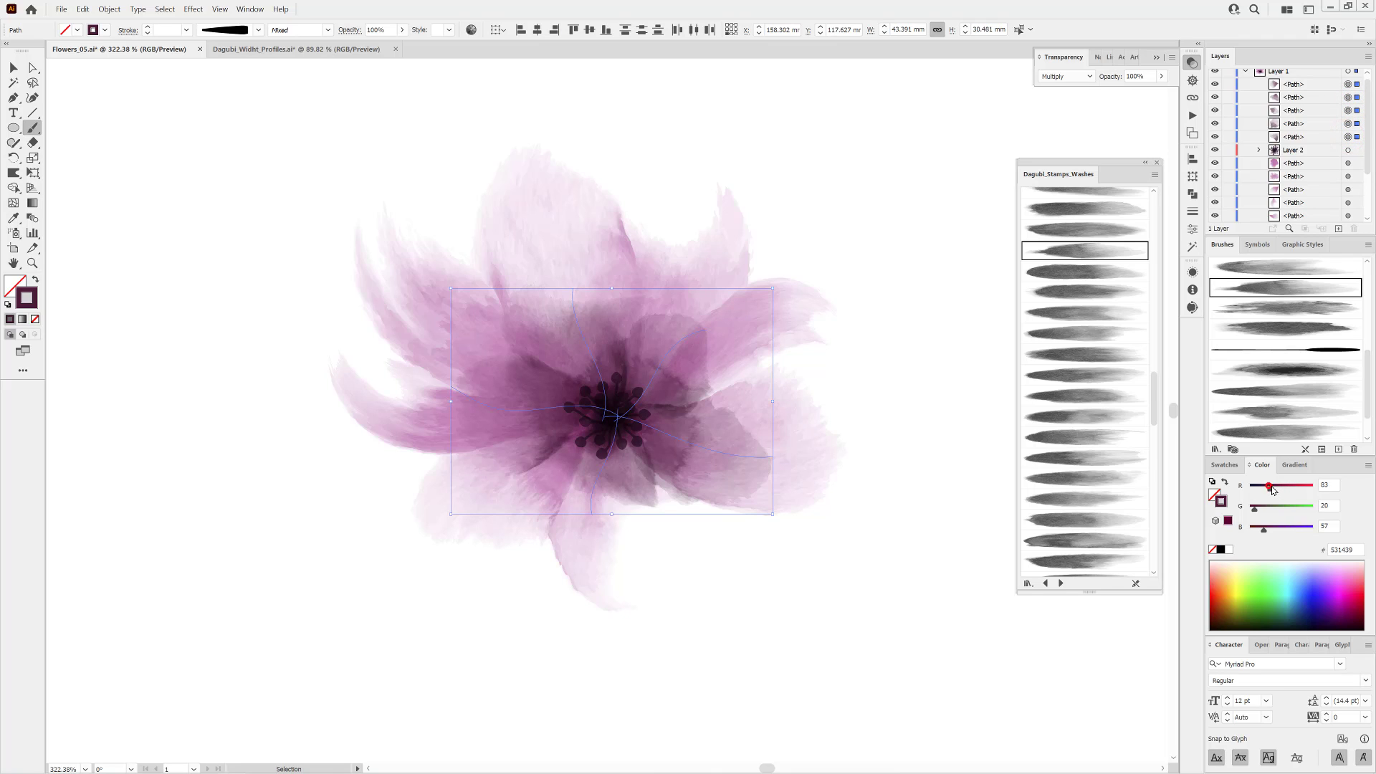
left_click_drag(1273, 490, 1270, 530)
left_click(997, 698, "ctrl")
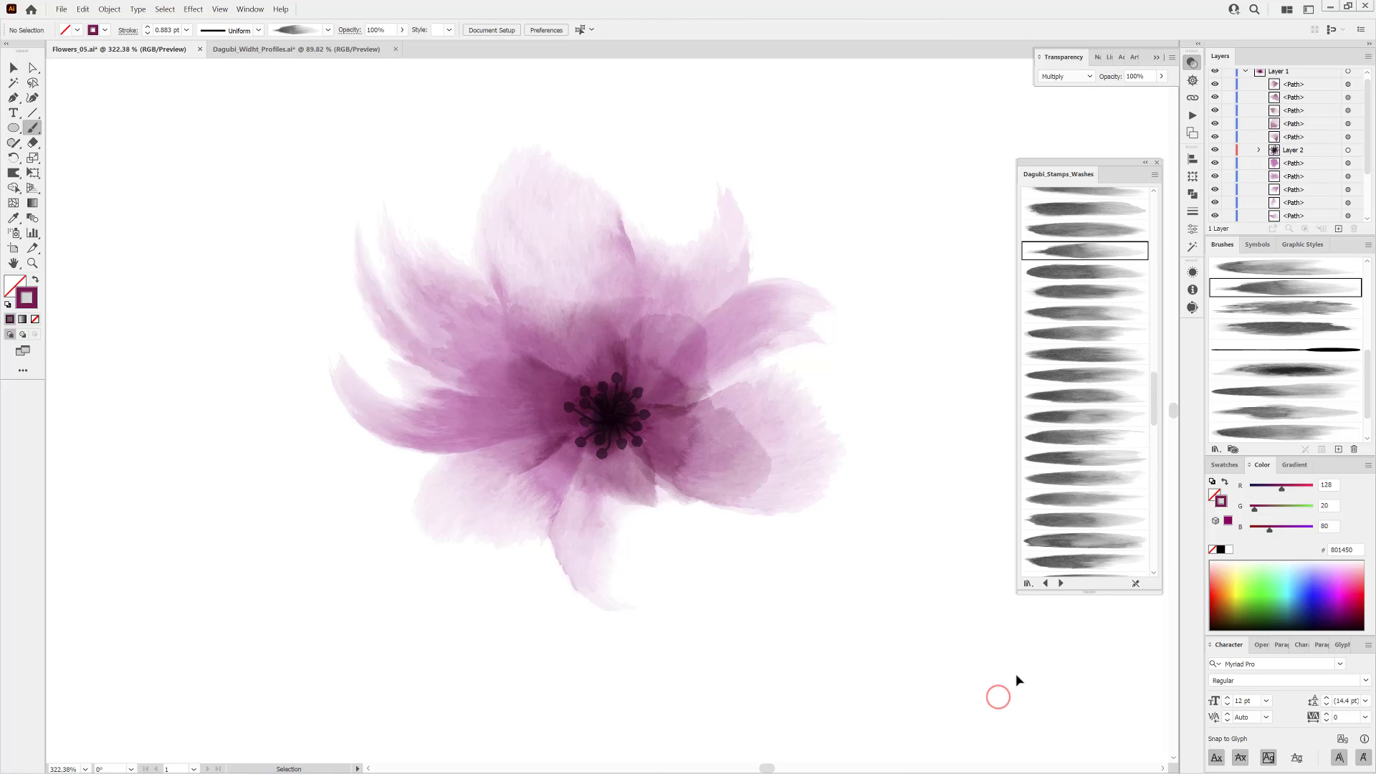
Paint a petal stroke about 23 mm tall over the bottom petal, reusing that petal's color ae338e with a different Dagubi wash brush.
key("ctrl+0")
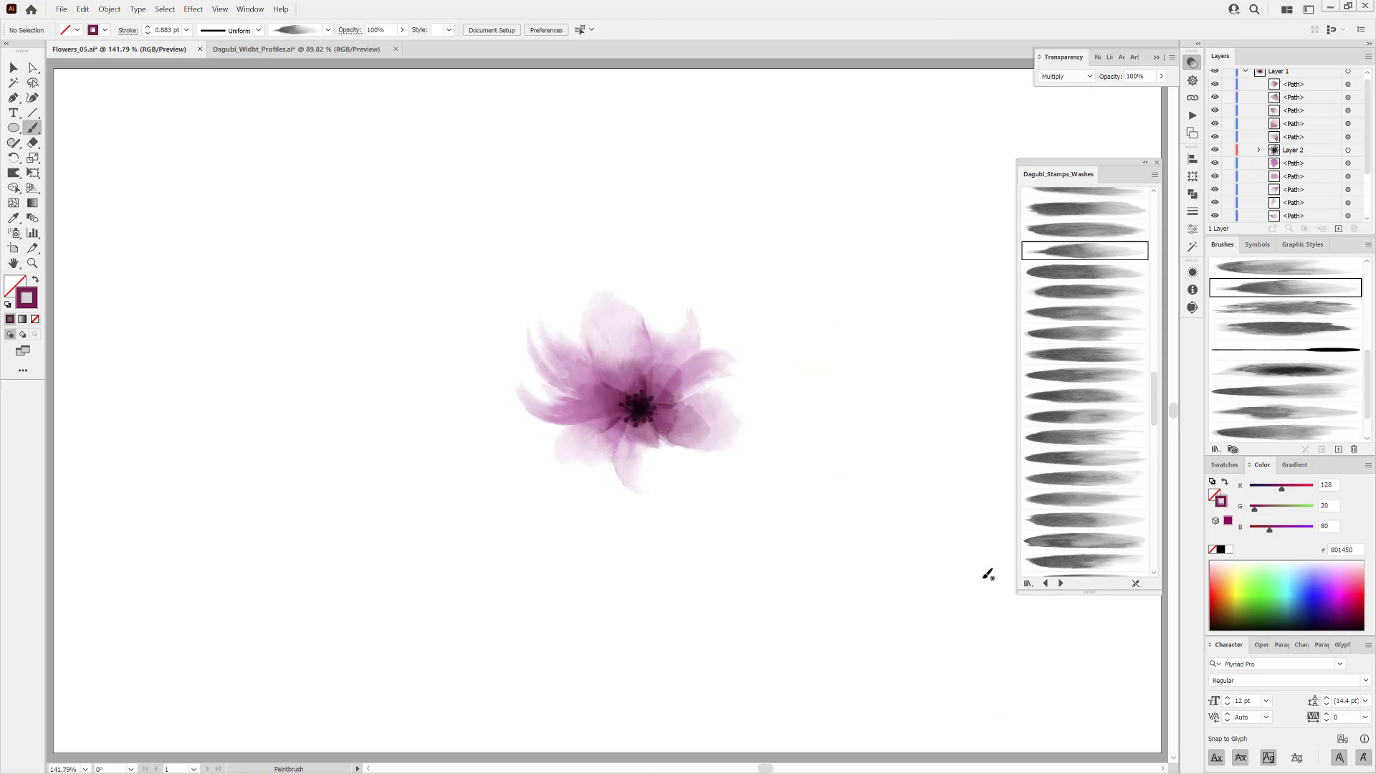
left_click_drag(703, 413, 710, 488)
key("space")
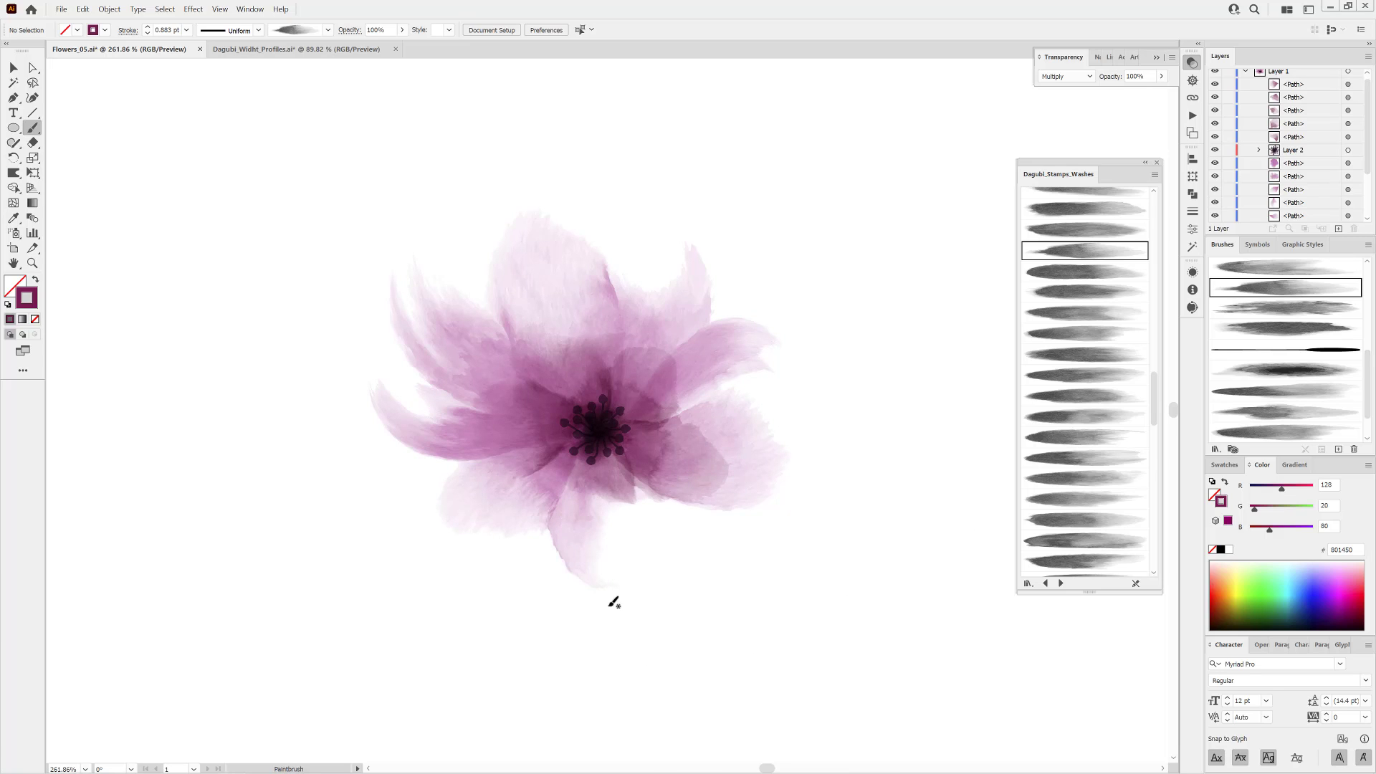
left_click(579, 551, "ctrl")
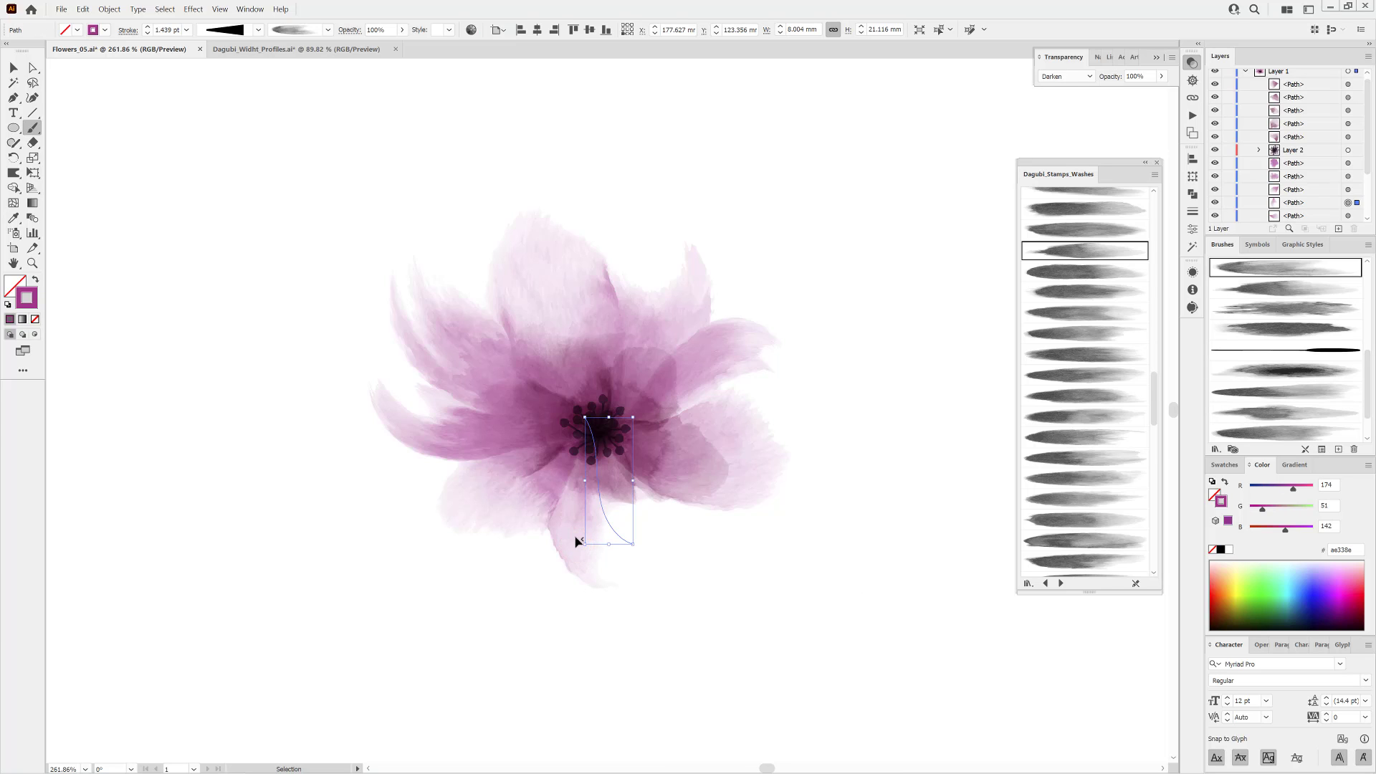
left_click(514, 625, "ctrl")
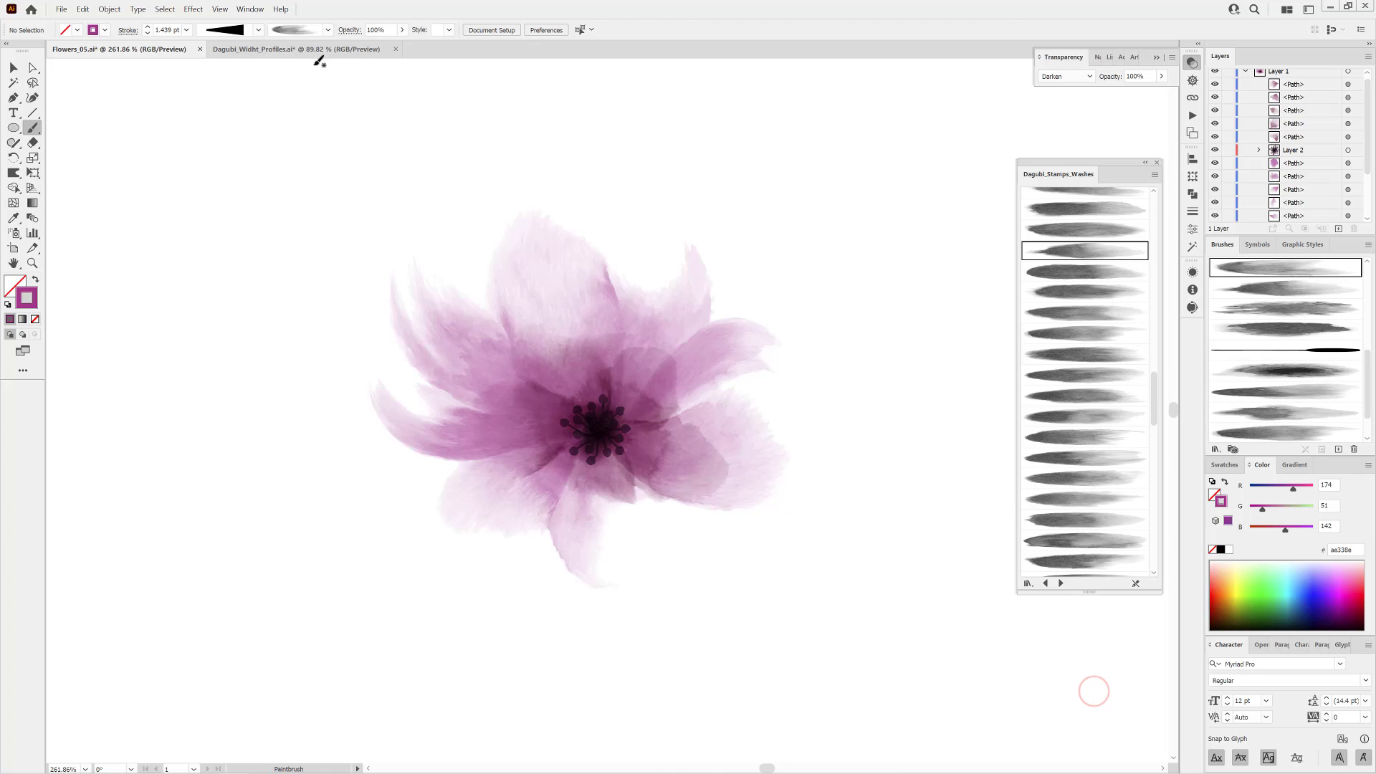
scroll(1105, 407, "up", 3)
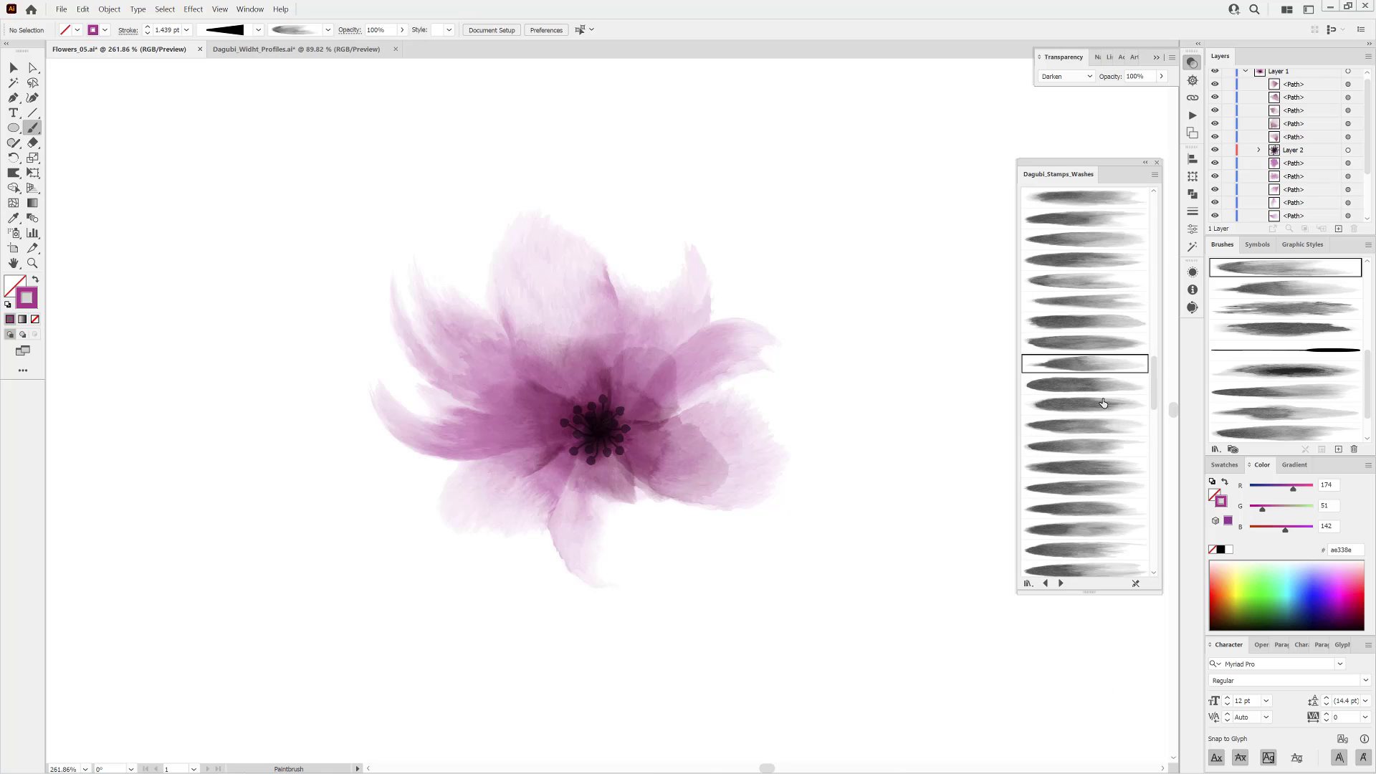
scroll(1093, 453, "up", 1)
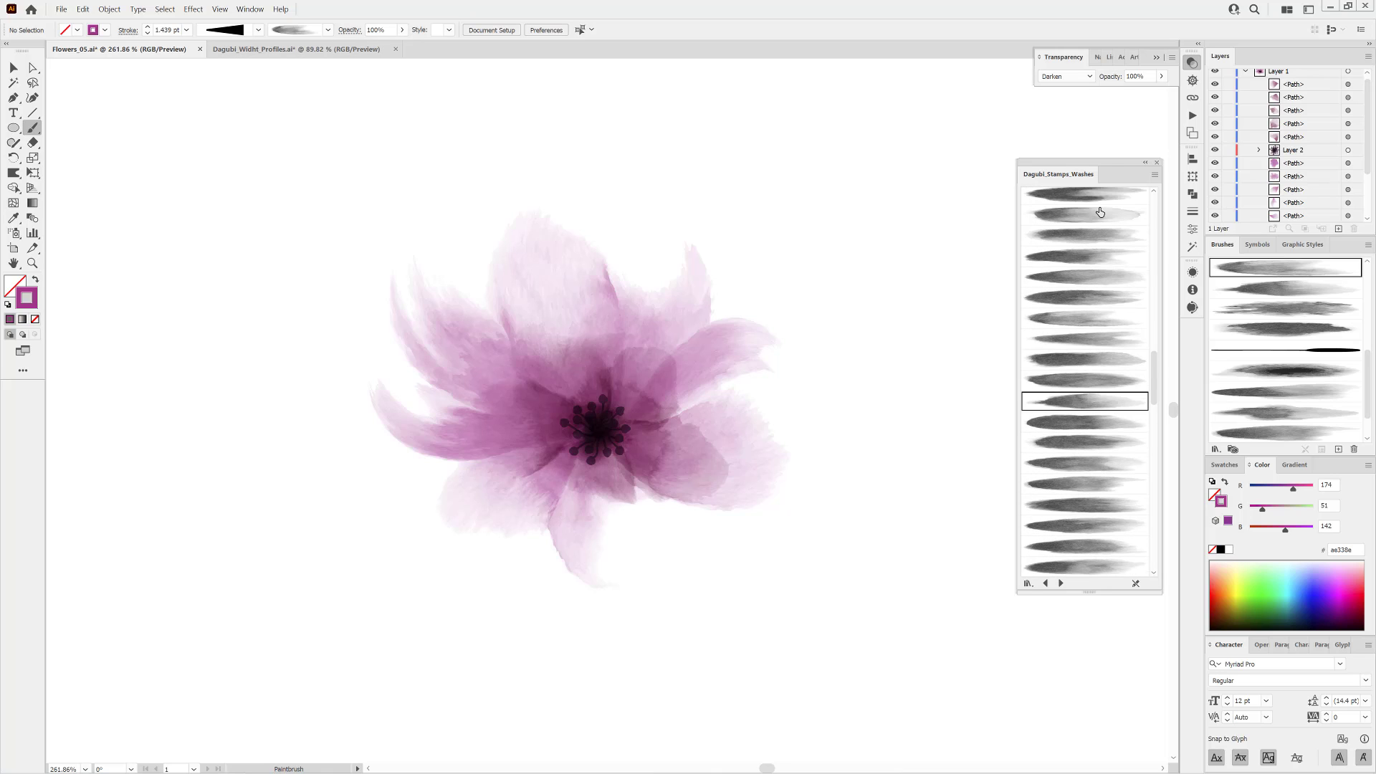
scroll(1097, 233, "down", 2)
scroll(1107, 232, "up", 2)
scroll(1096, 507, "down", 6)
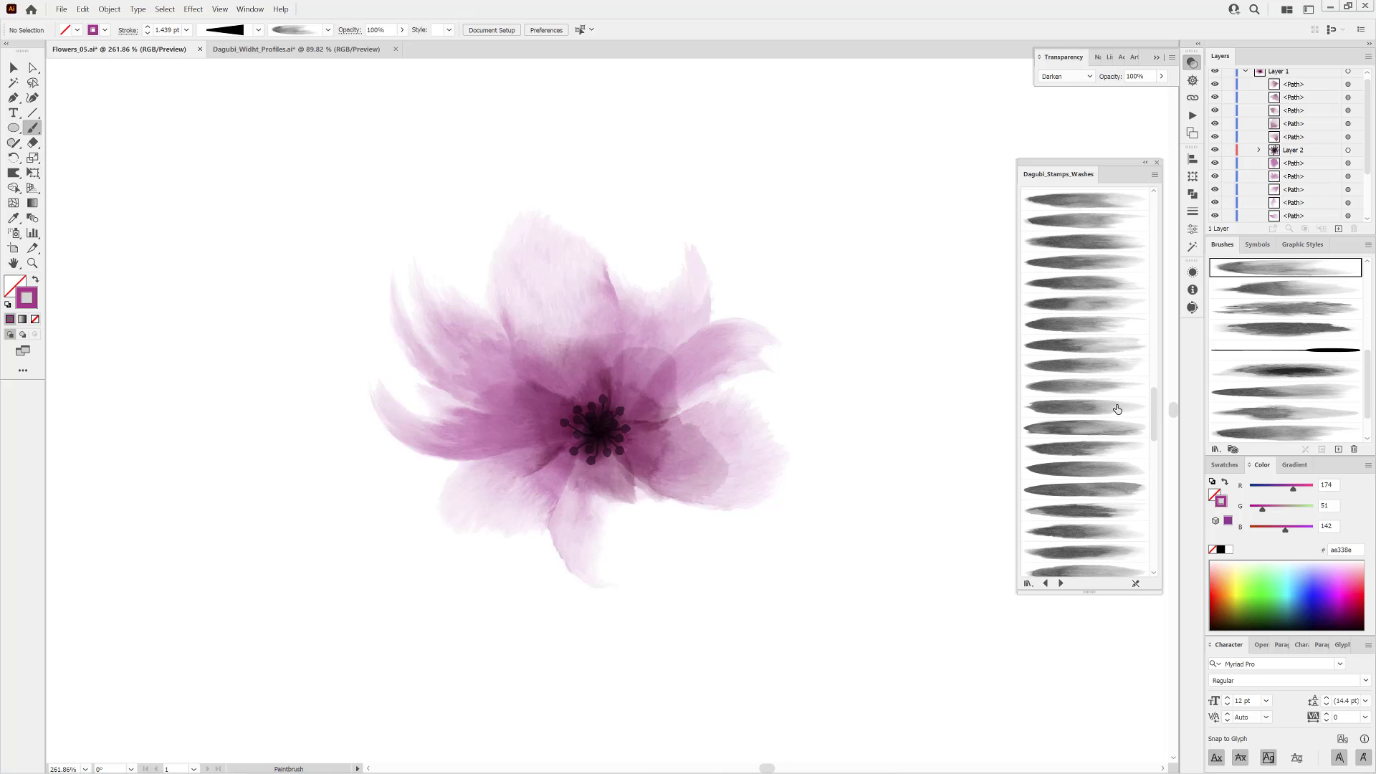
scroll(1104, 421, "up", 5)
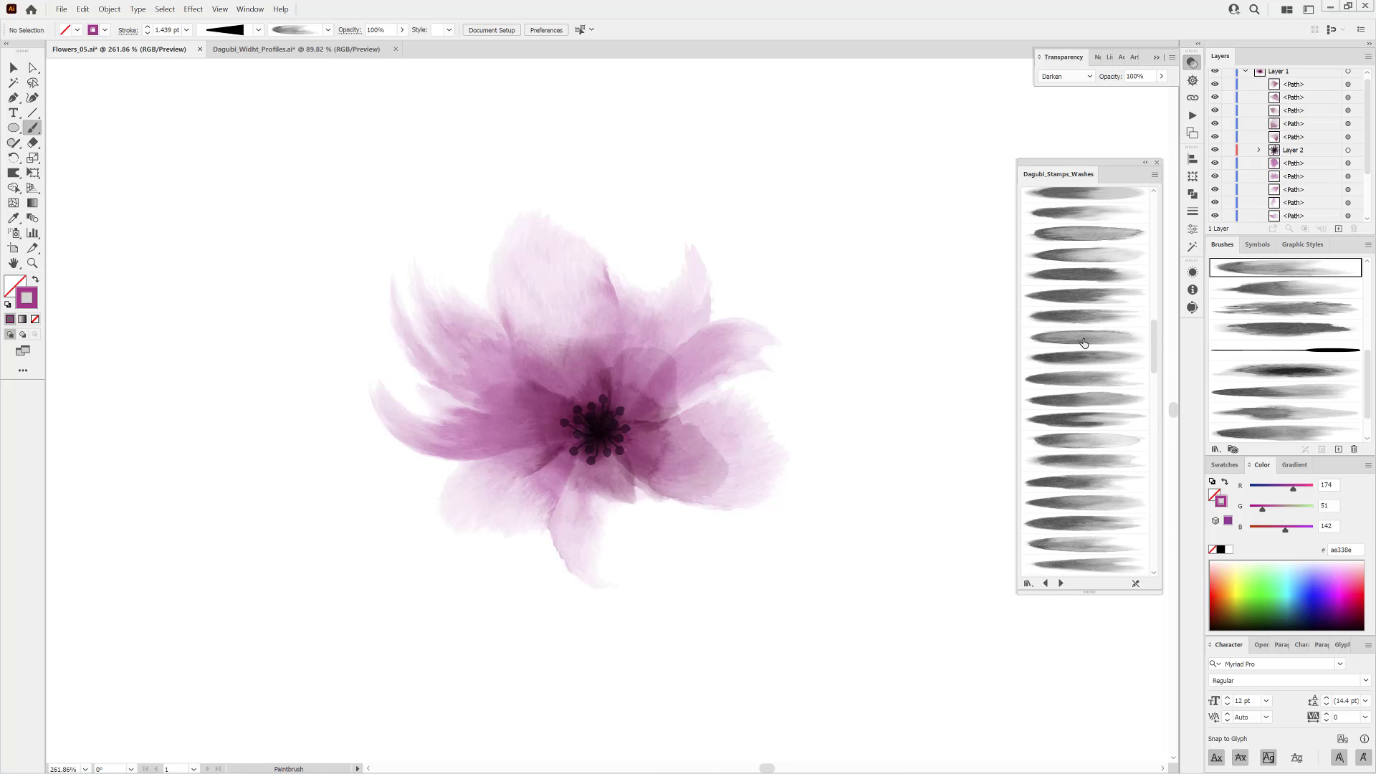
left_click(1083, 338)
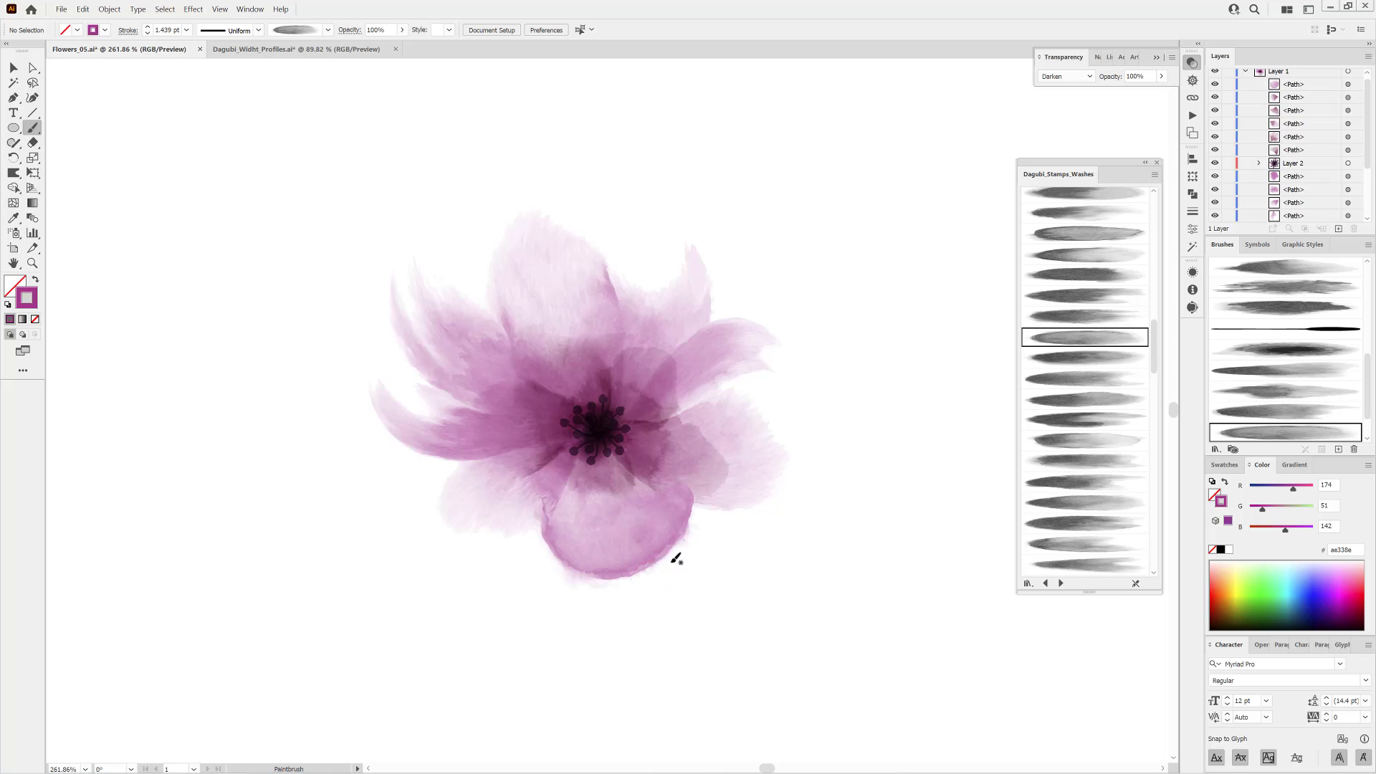
Reduce the new bottom petal's stroke weight to 1 pt and shift it slightly downward.
left_click_drag(648, 562, 649, 581)
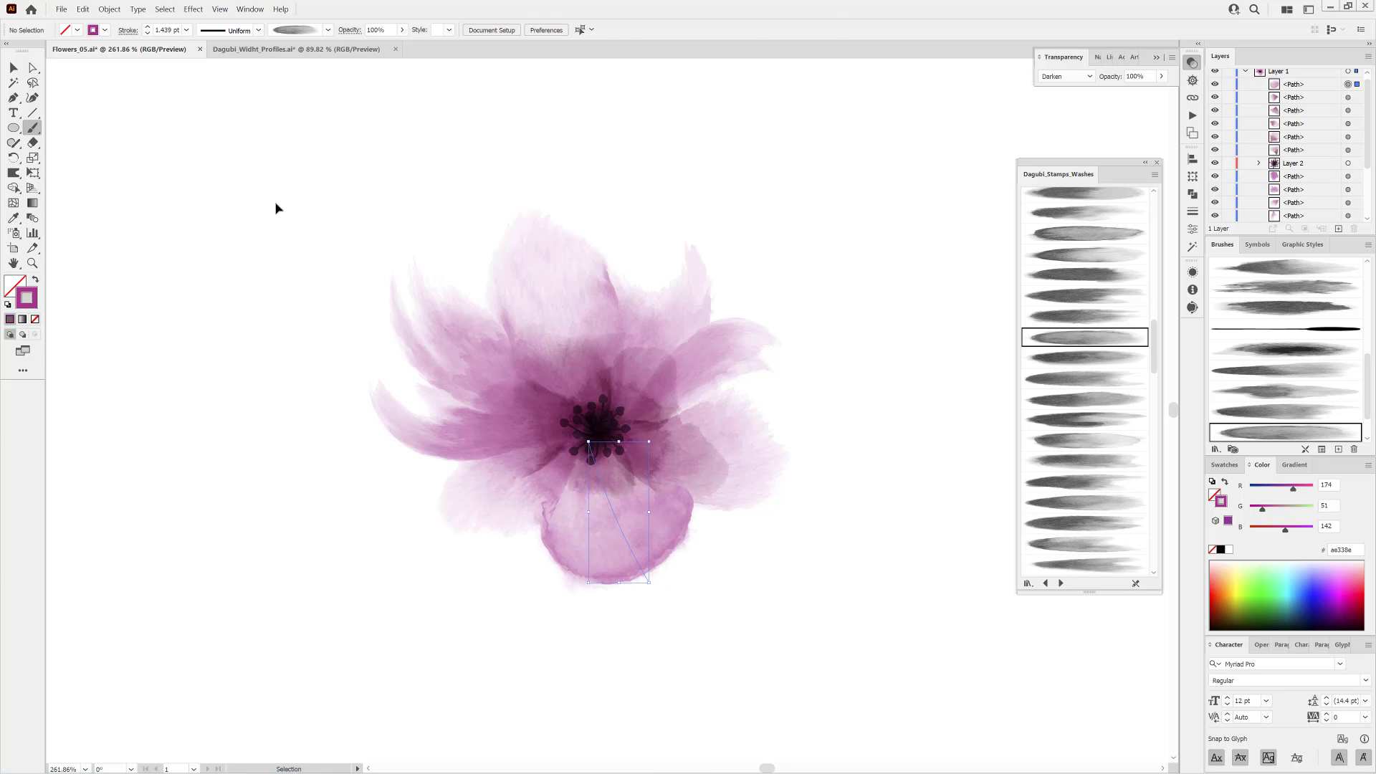
left_click(147, 34)
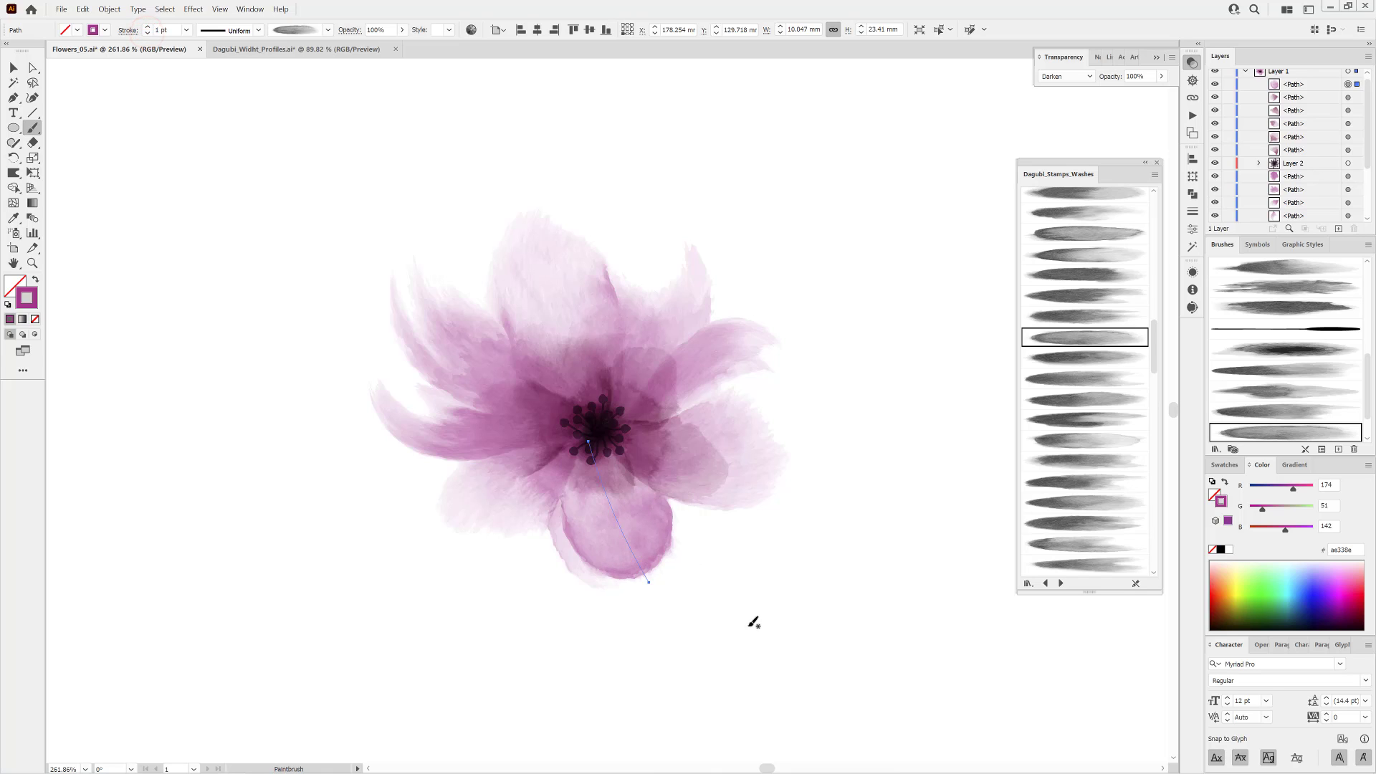
left_click_drag(659, 539, 654, 548)
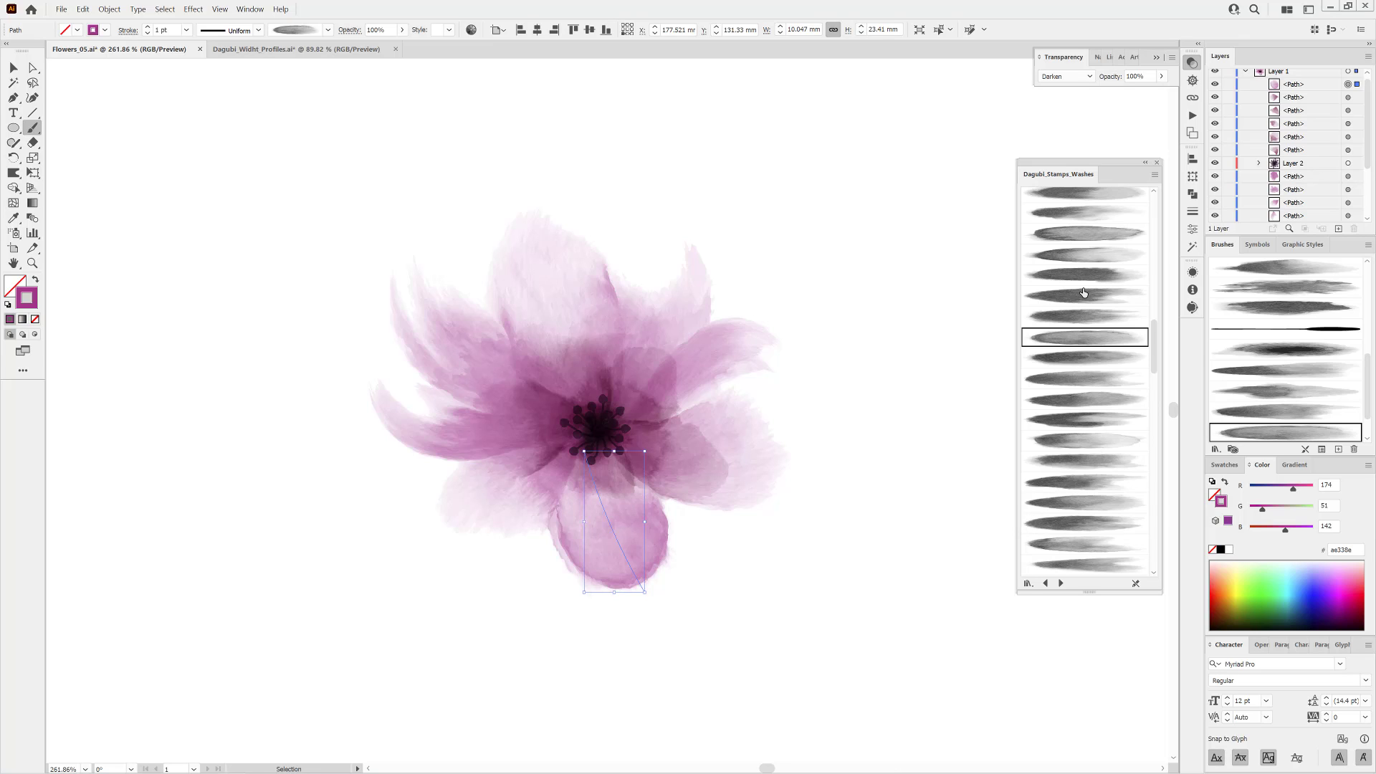
Compare several wash brushes on the new bottom petal, keep an evenly textured one, and nudge the petal toward the stamens.
left_click(1086, 255)
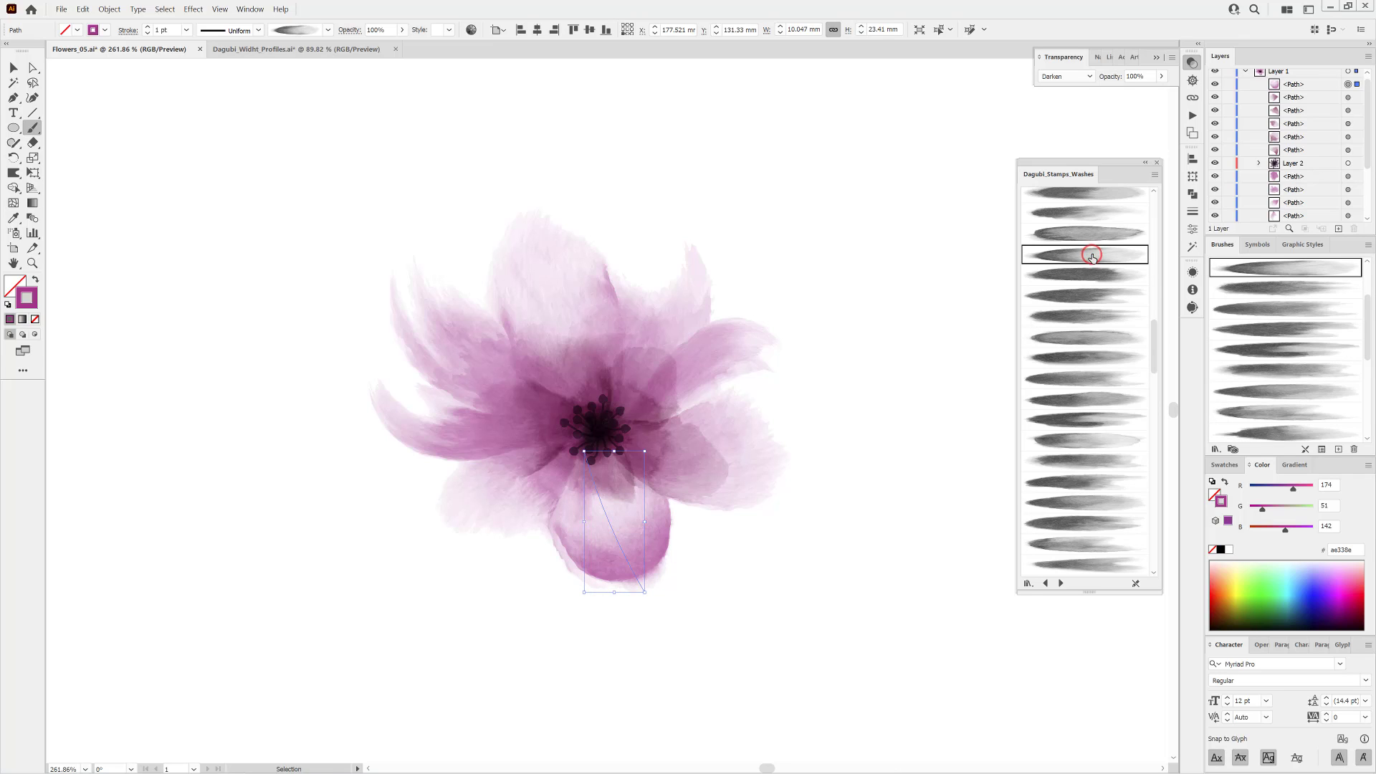
left_click_drag(660, 528, 660, 535)
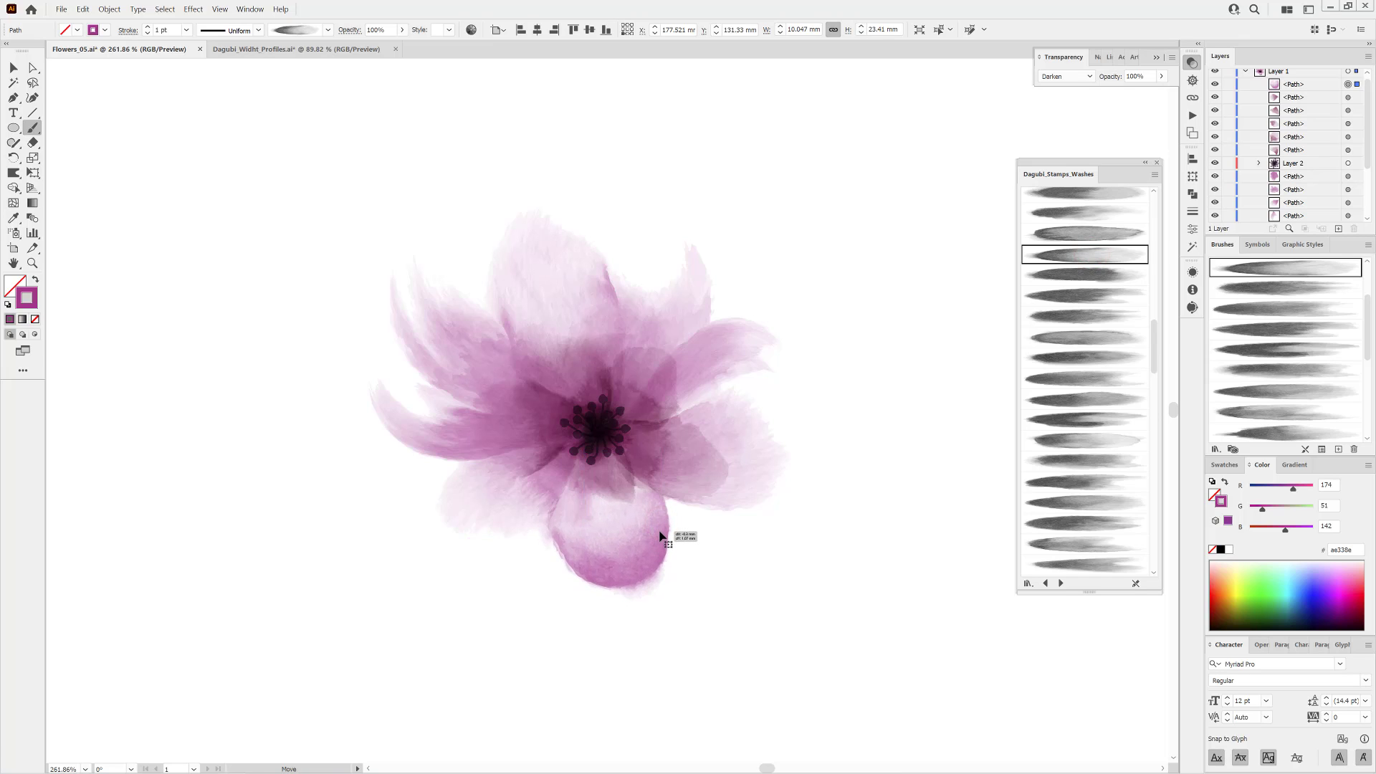
left_click_drag(750, 551, 659, 522)
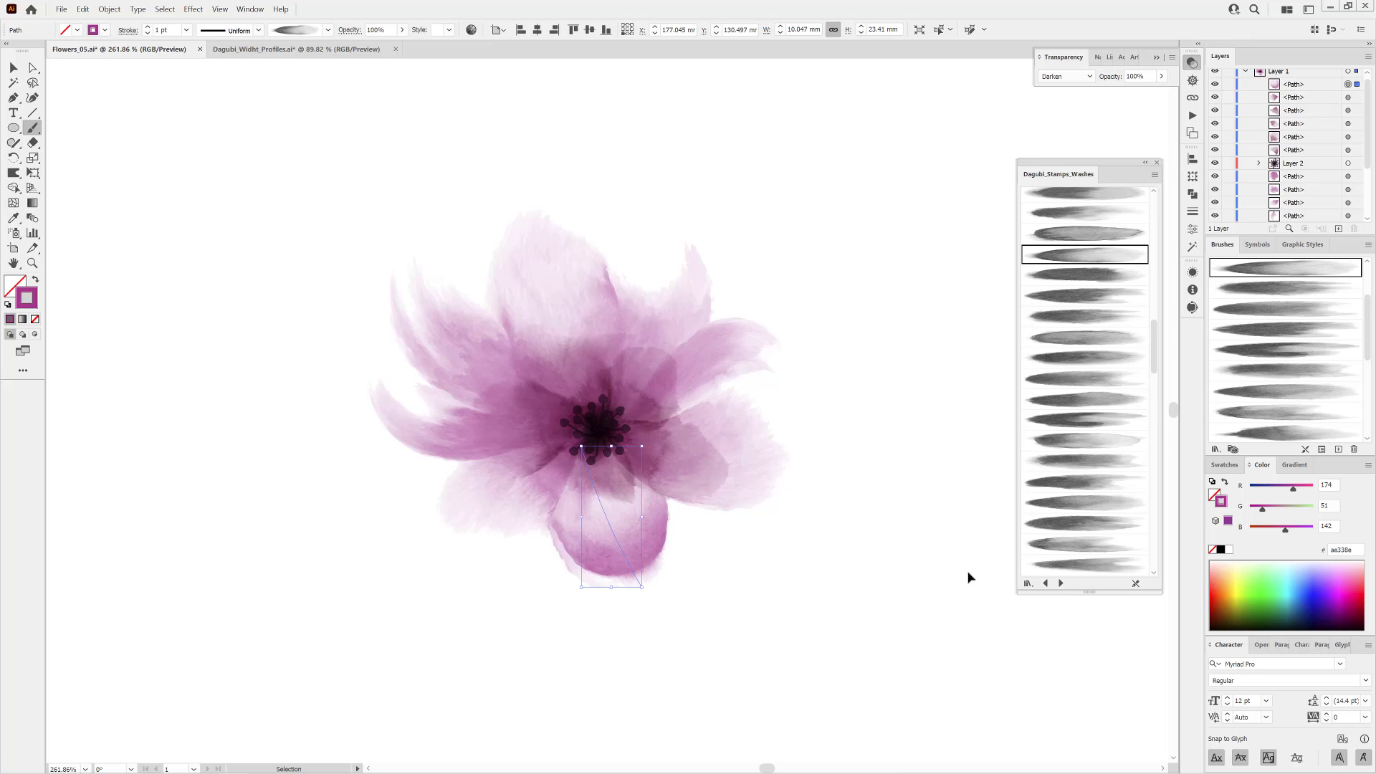
left_click(1068, 462)
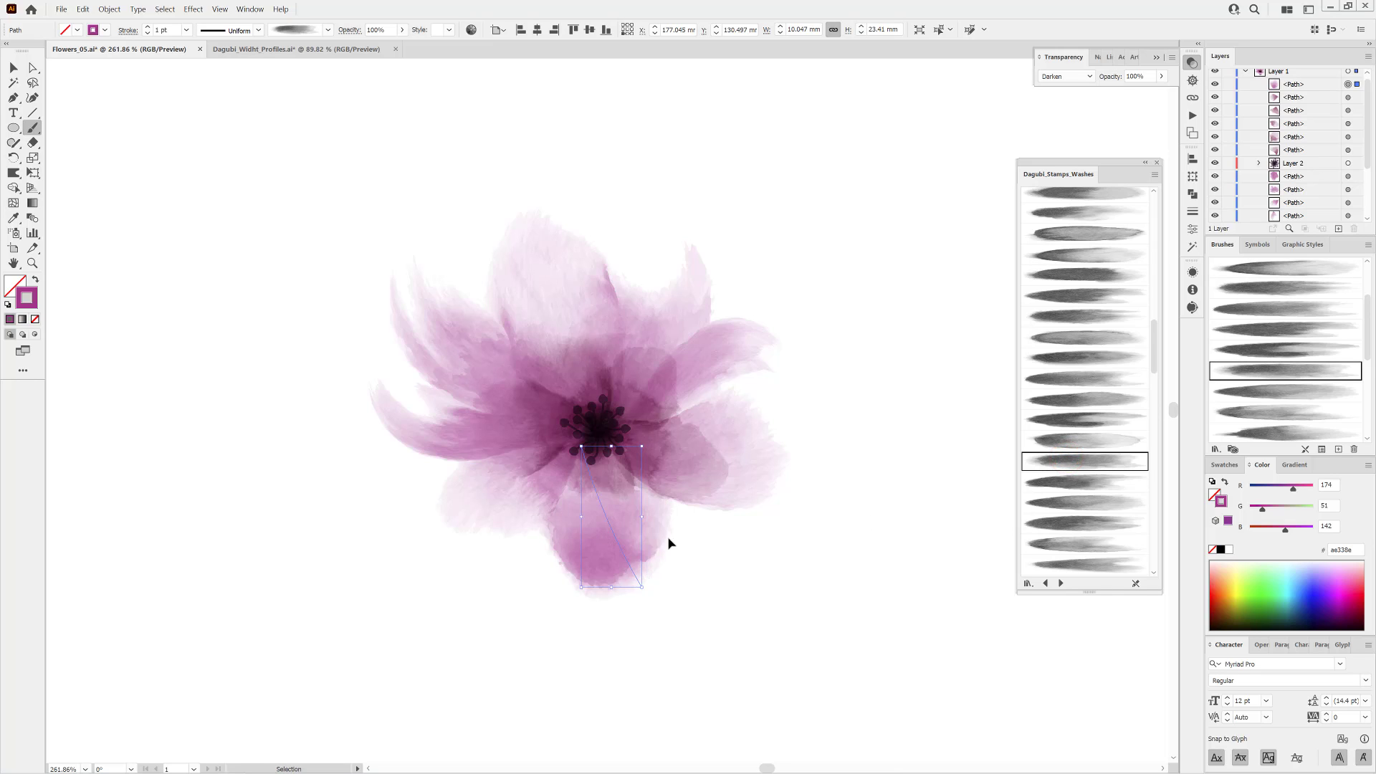
left_click_drag(670, 543, 694, 558)
scroll(1134, 501, "down", 10)
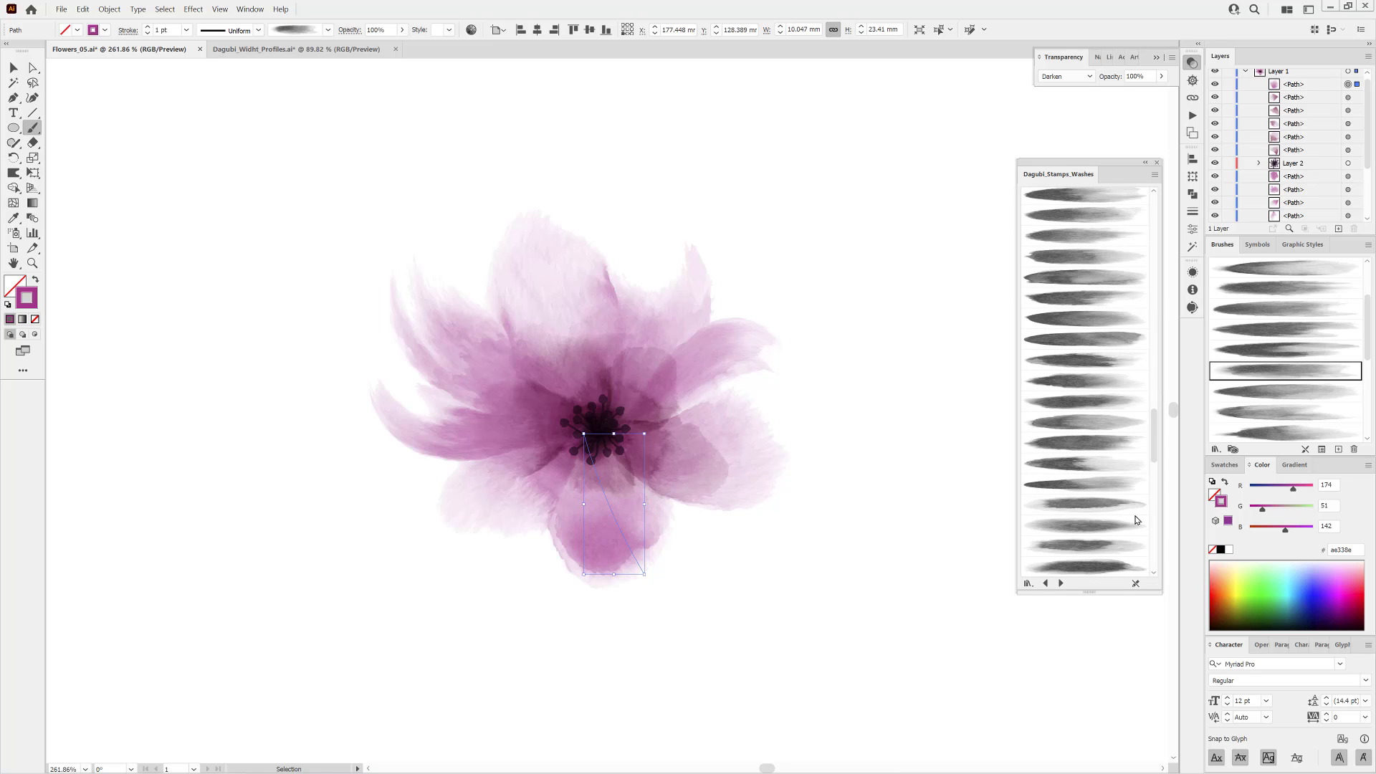
left_click(1100, 535)
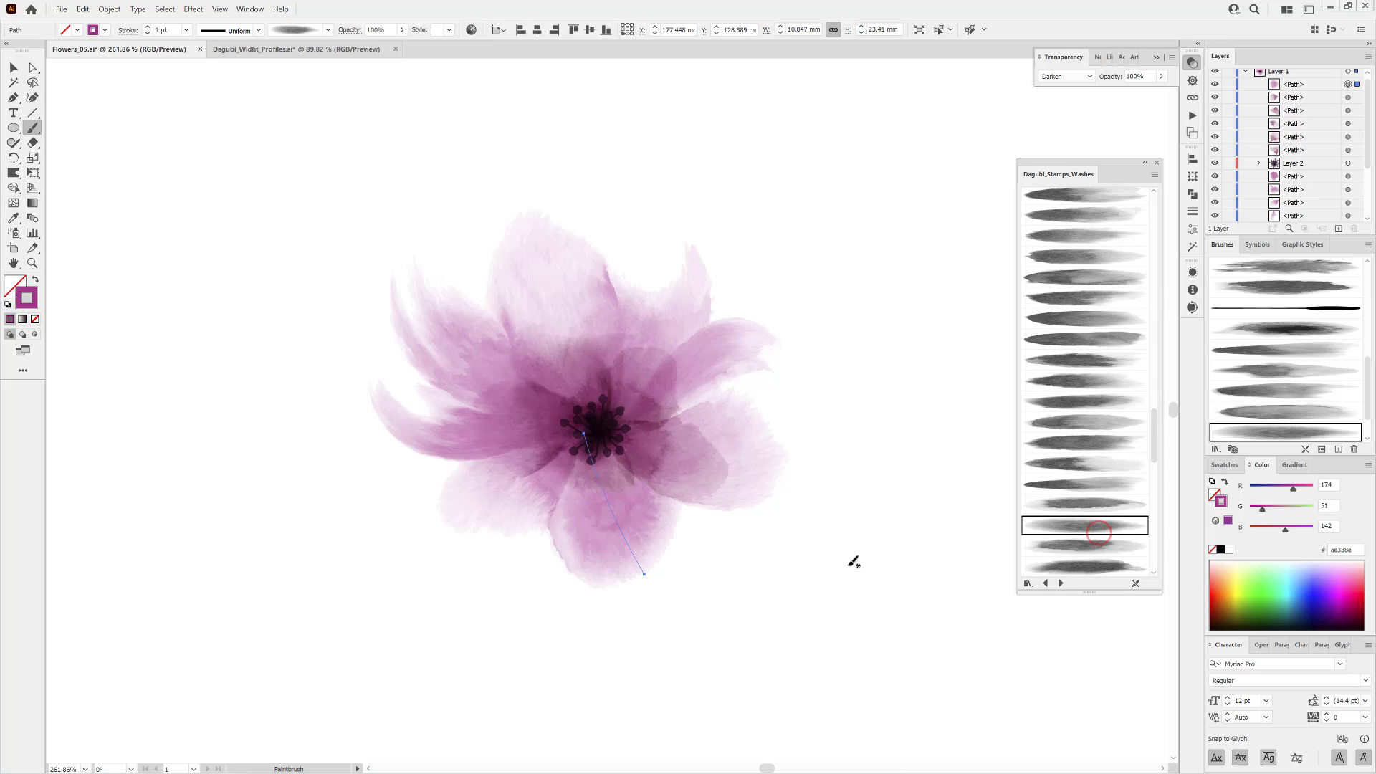
left_click_drag(660, 536, 653, 529)
left_click(965, 713)
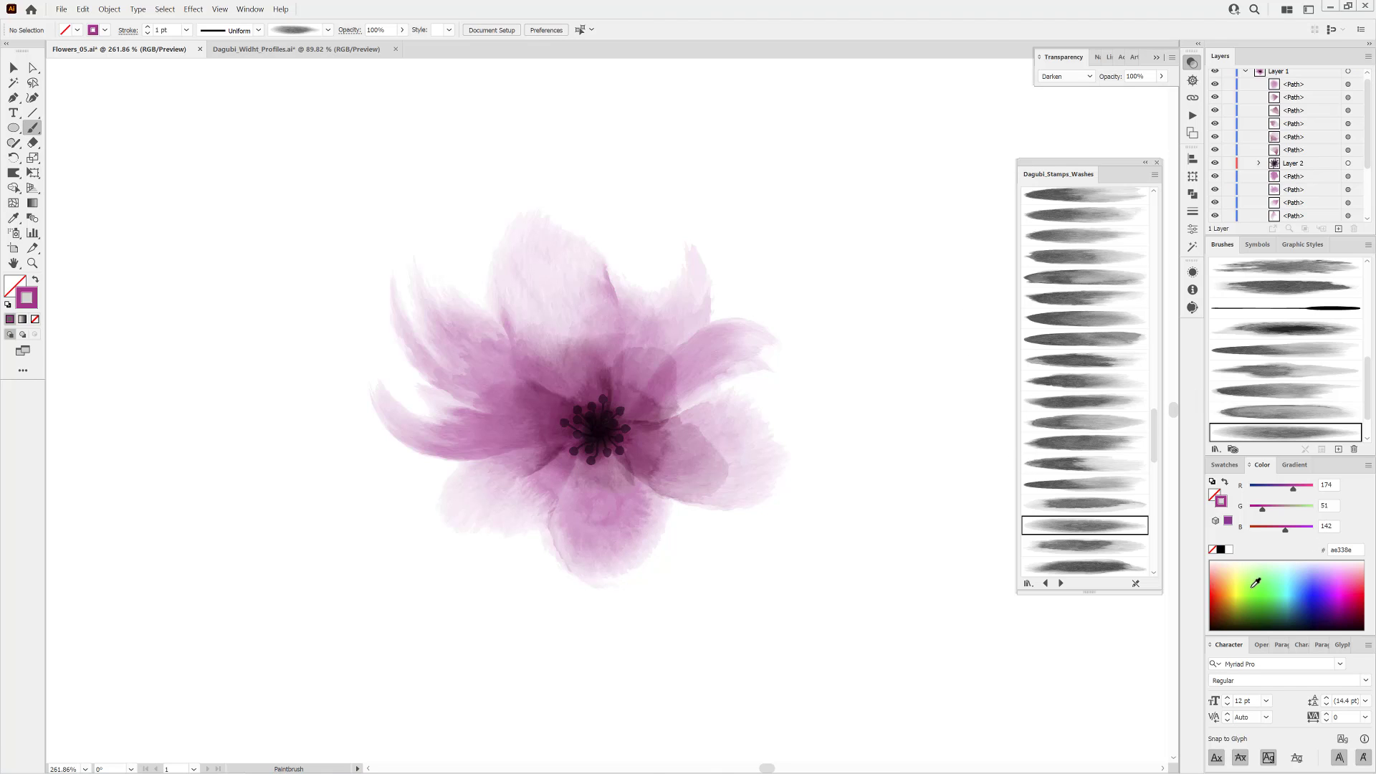
Mix the muted green 669376 and paint a broad leaf stroke about 38 mm tall beside the flower's right side with another wash brush.
left_click_drag(1254, 599, 1251, 609)
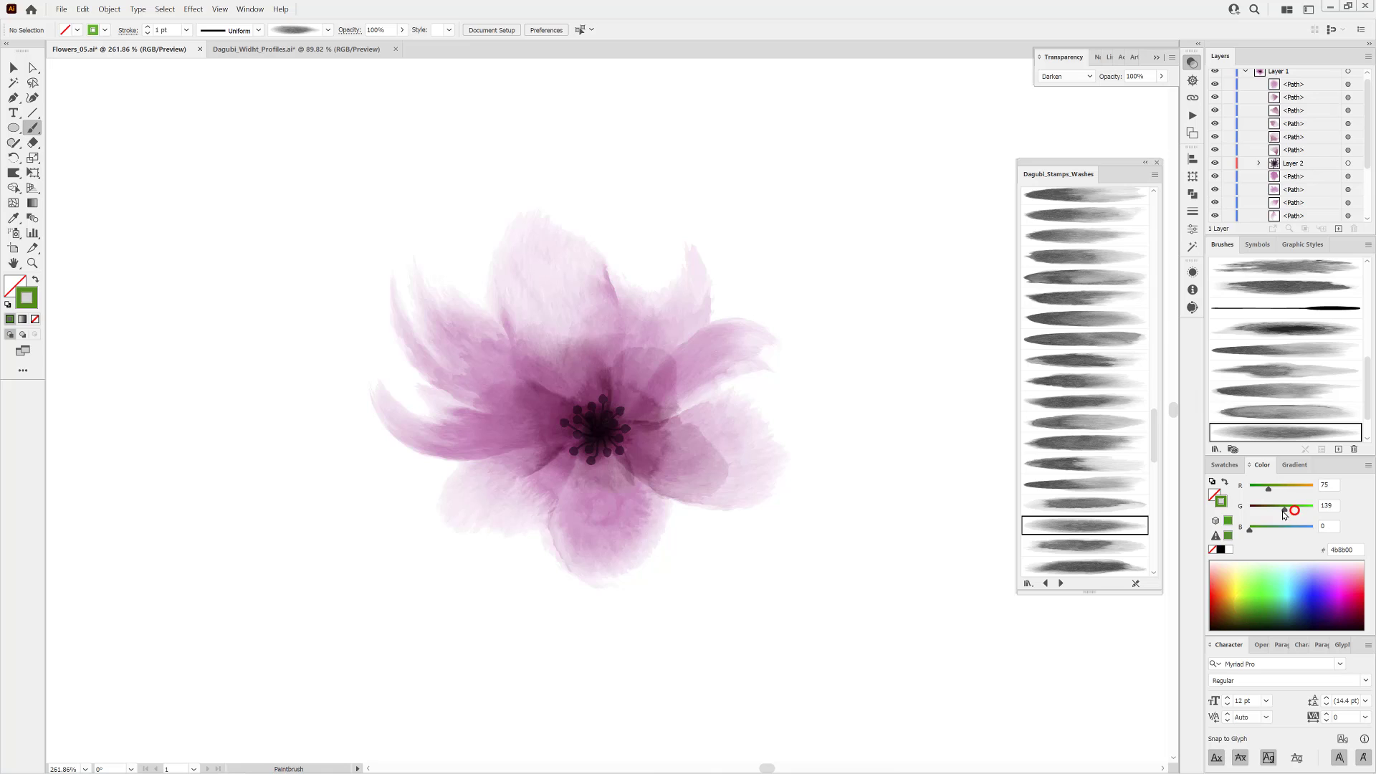
left_click_drag(1250, 528, 1282, 532)
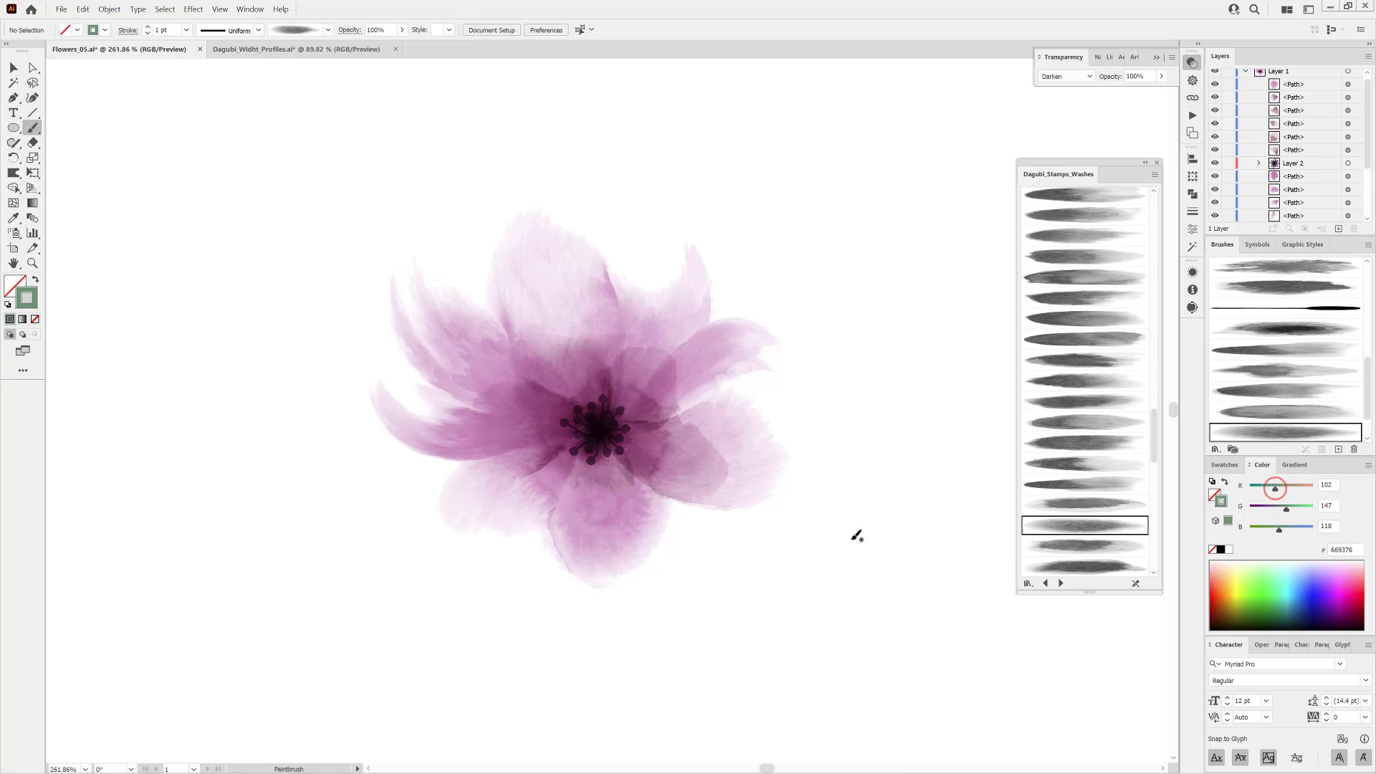
scroll(1039, 364, "up", 3)
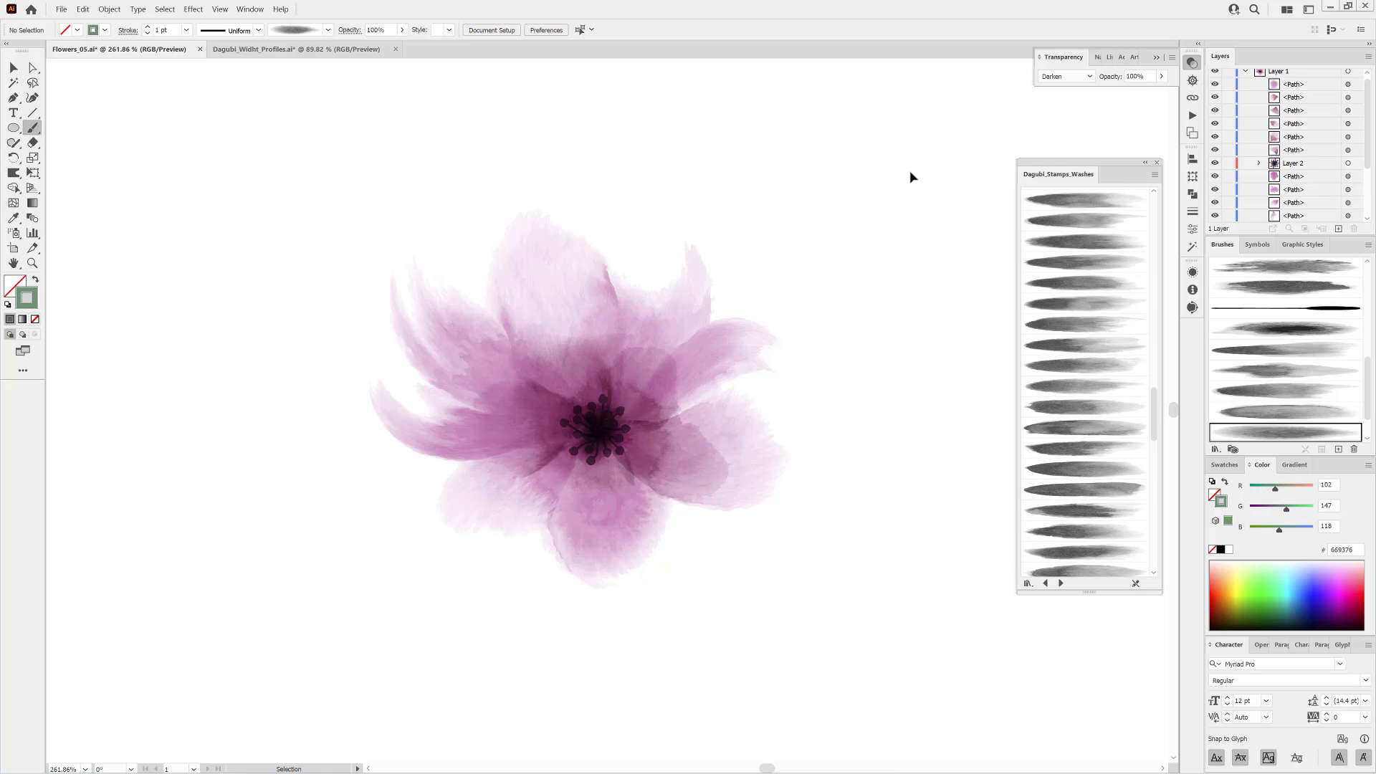
left_click(1106, 304)
left_click_drag(872, 466, 926, 217)
mouse_move(937, 416)
left_mouse_down()
mouse_move(909, 366)
mouse_move(885, 390)
left_mouse_up()
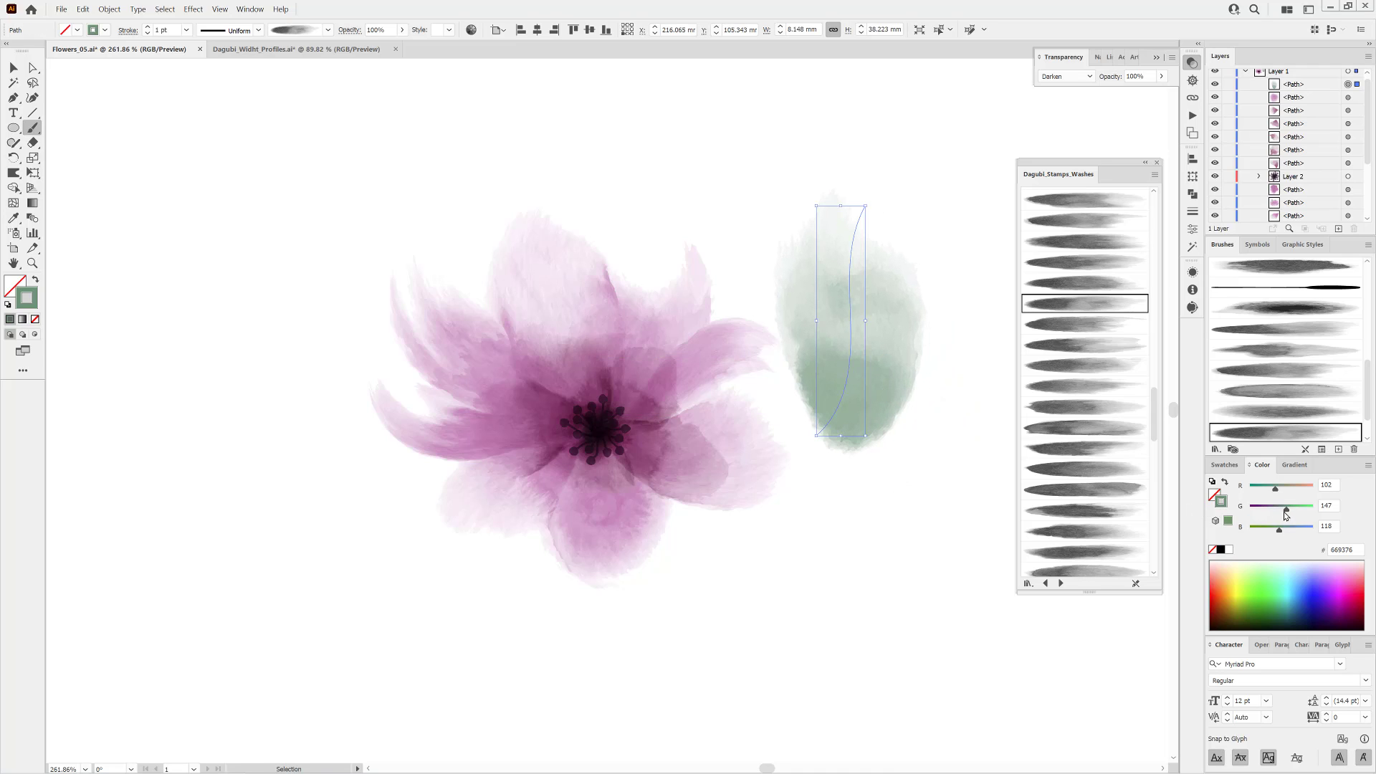
Darken the leaf stroke's green to 558976 and shift the leaf slightly away from the flower.
left_click(1285, 507)
left_click_drag(1277, 494, 1271, 493)
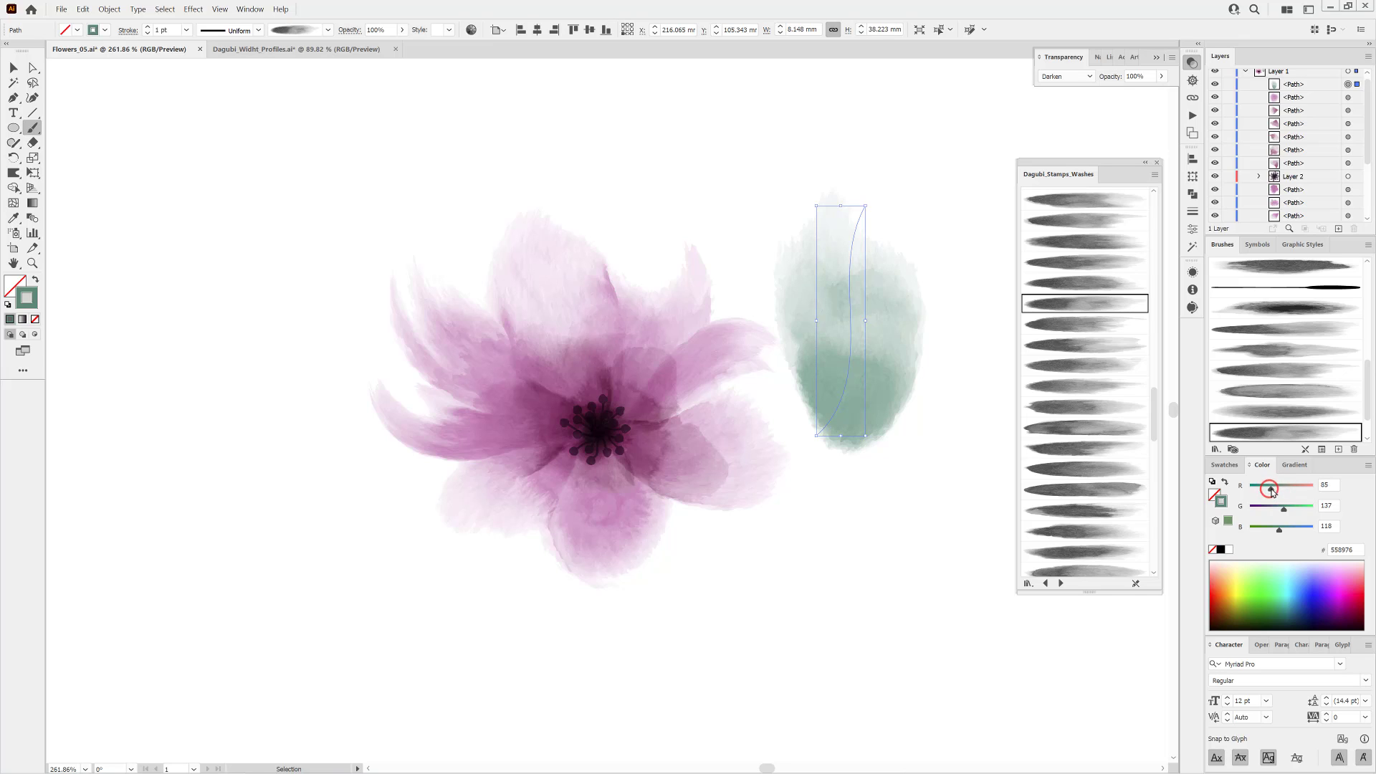
left_click_drag(897, 374, 929, 398)
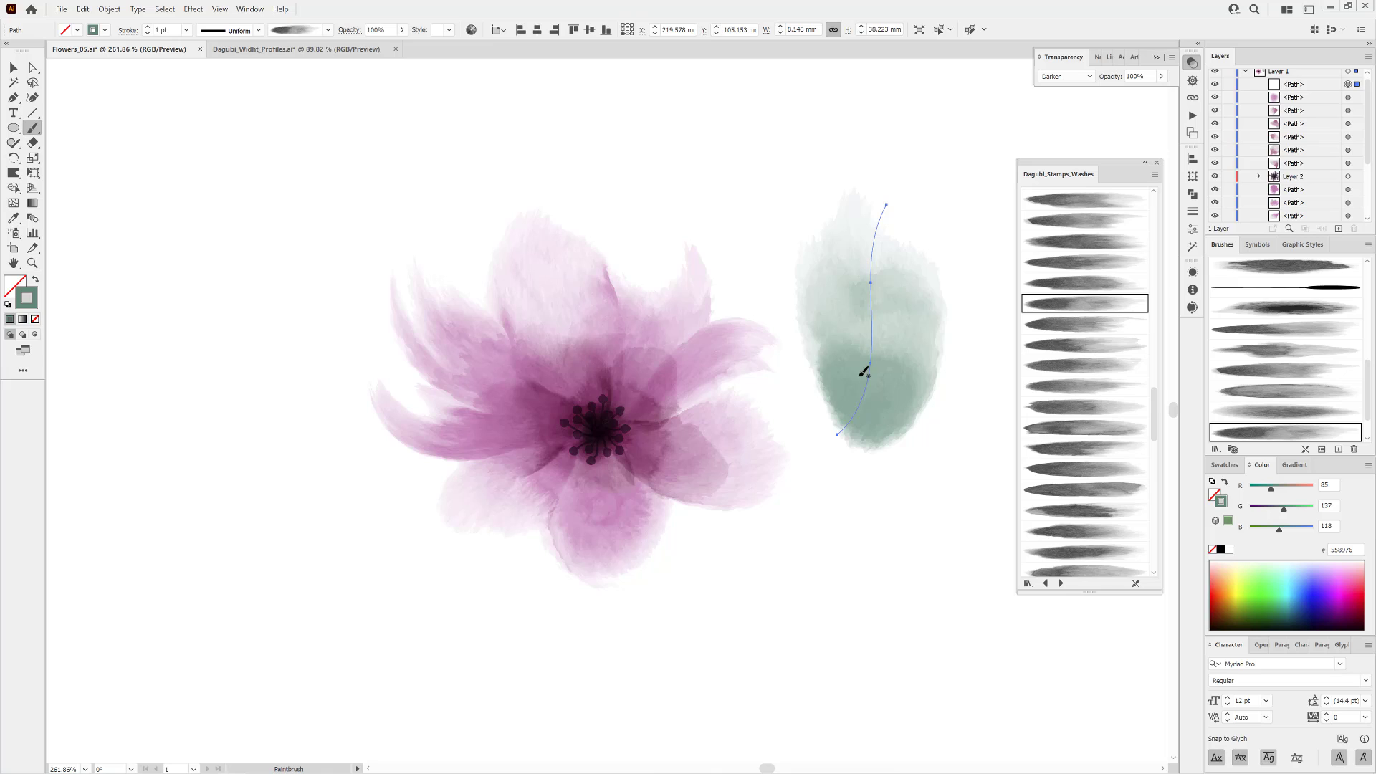
Give the leaf stroke a width profile with a narrow stem and reduce its weight to 0.5 pt.
left_click(258, 30)
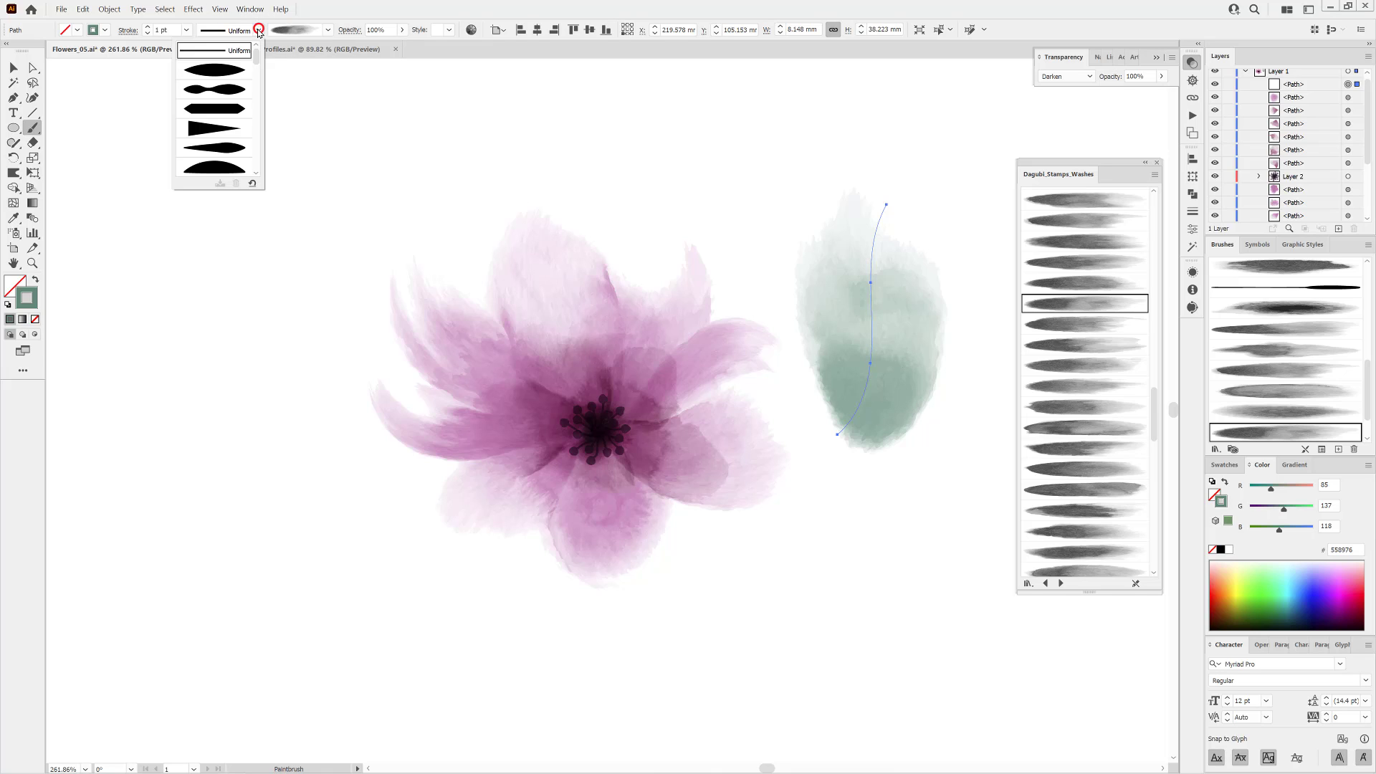
left_click_drag(257, 55, 257, 121)
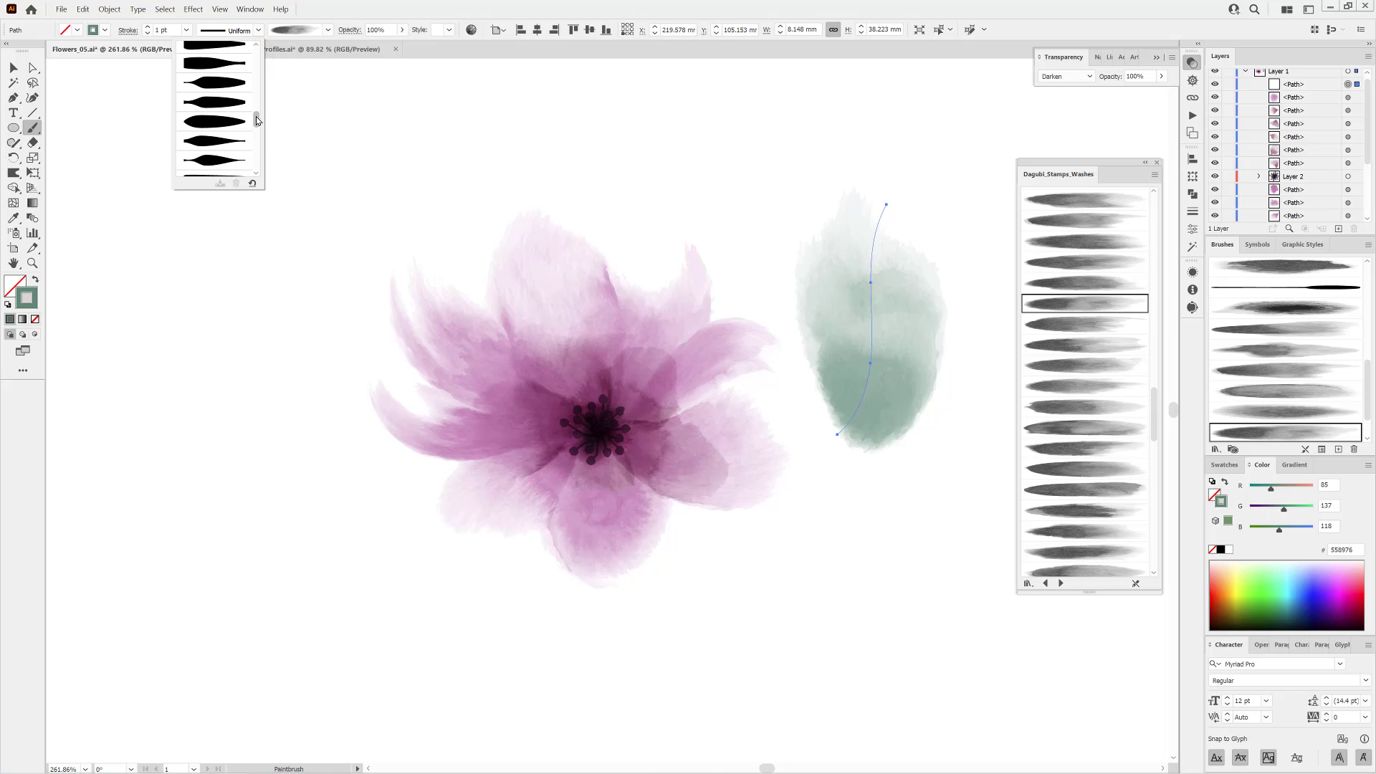
left_click(213, 86)
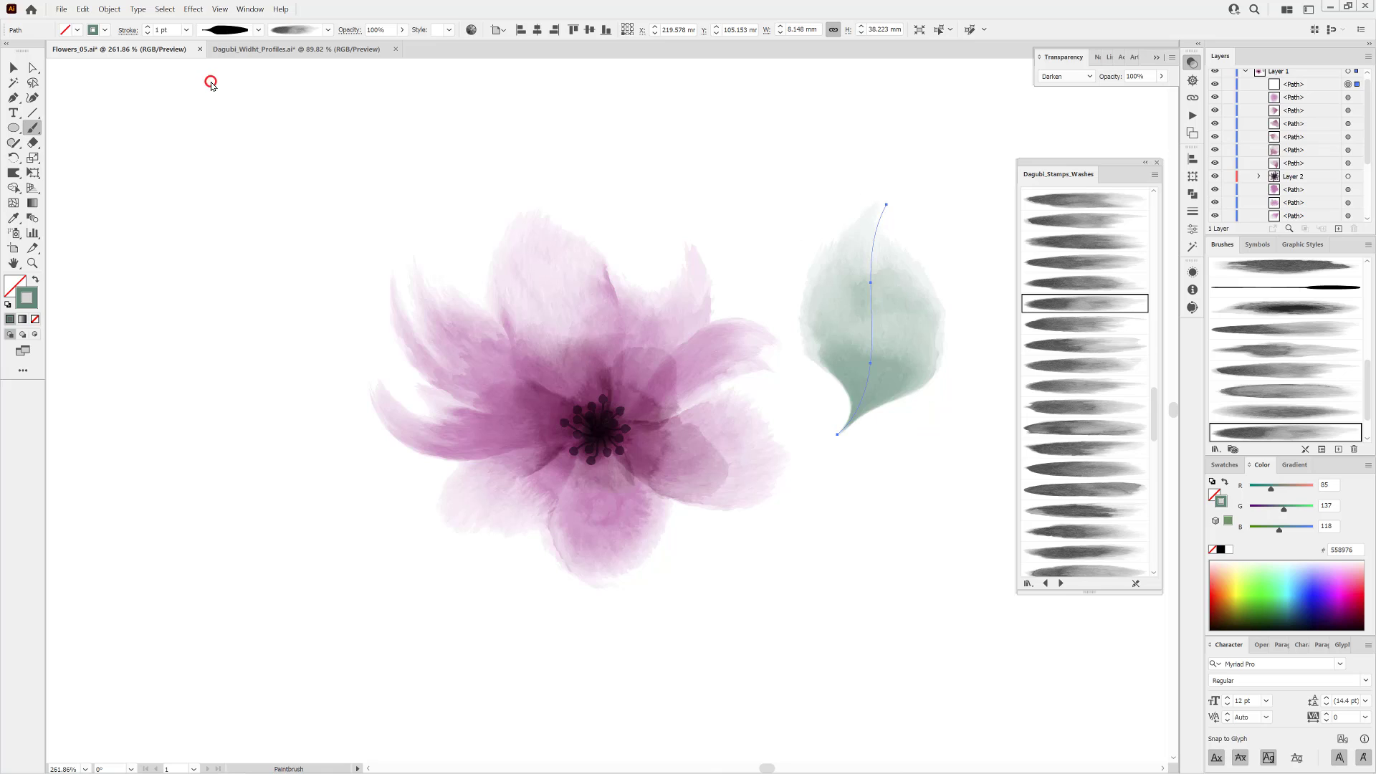
left_click(148, 33)
left_click(148, 33)
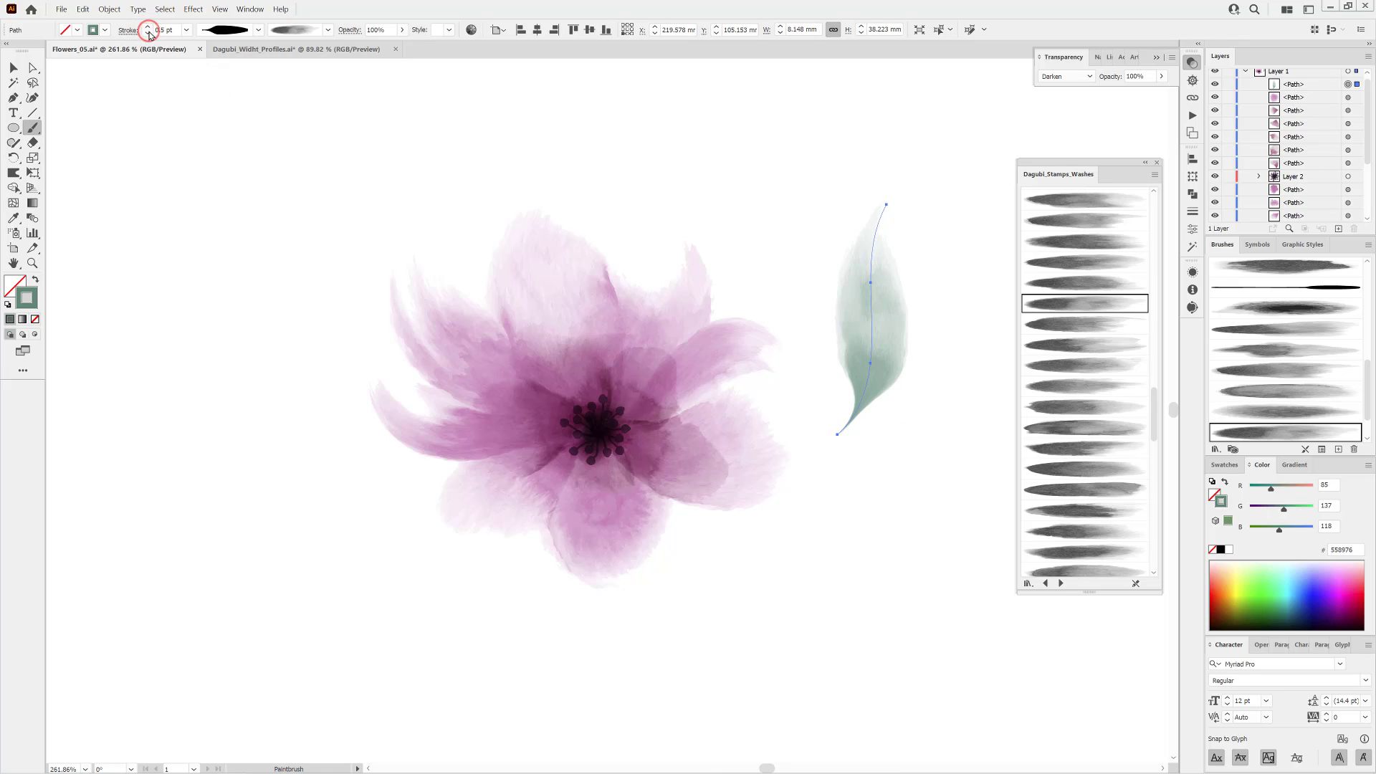
Move the green leaf up and away from the flower, delete it, and fit the artboard in view.
left_click_drag(899, 351, 929, 272)
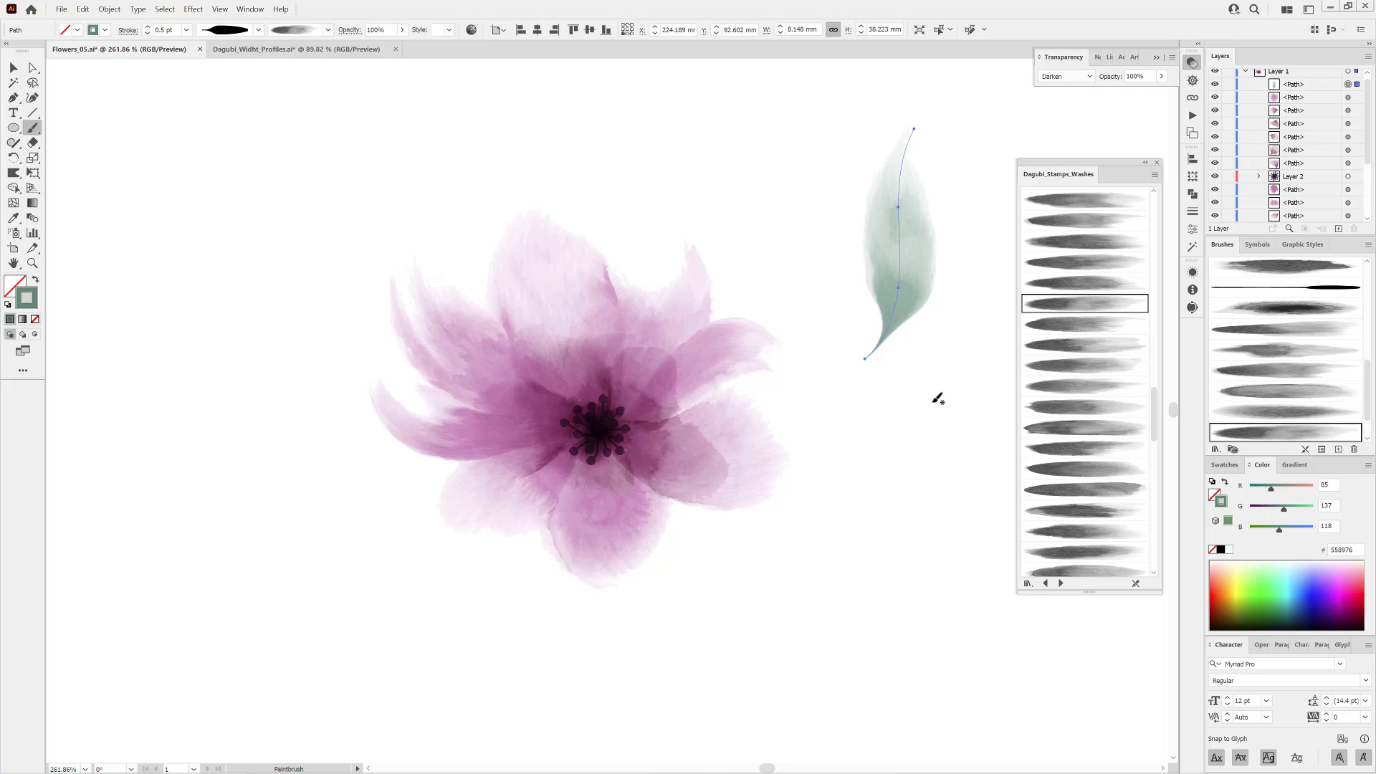
key("Delete")
key("ctrl+0")
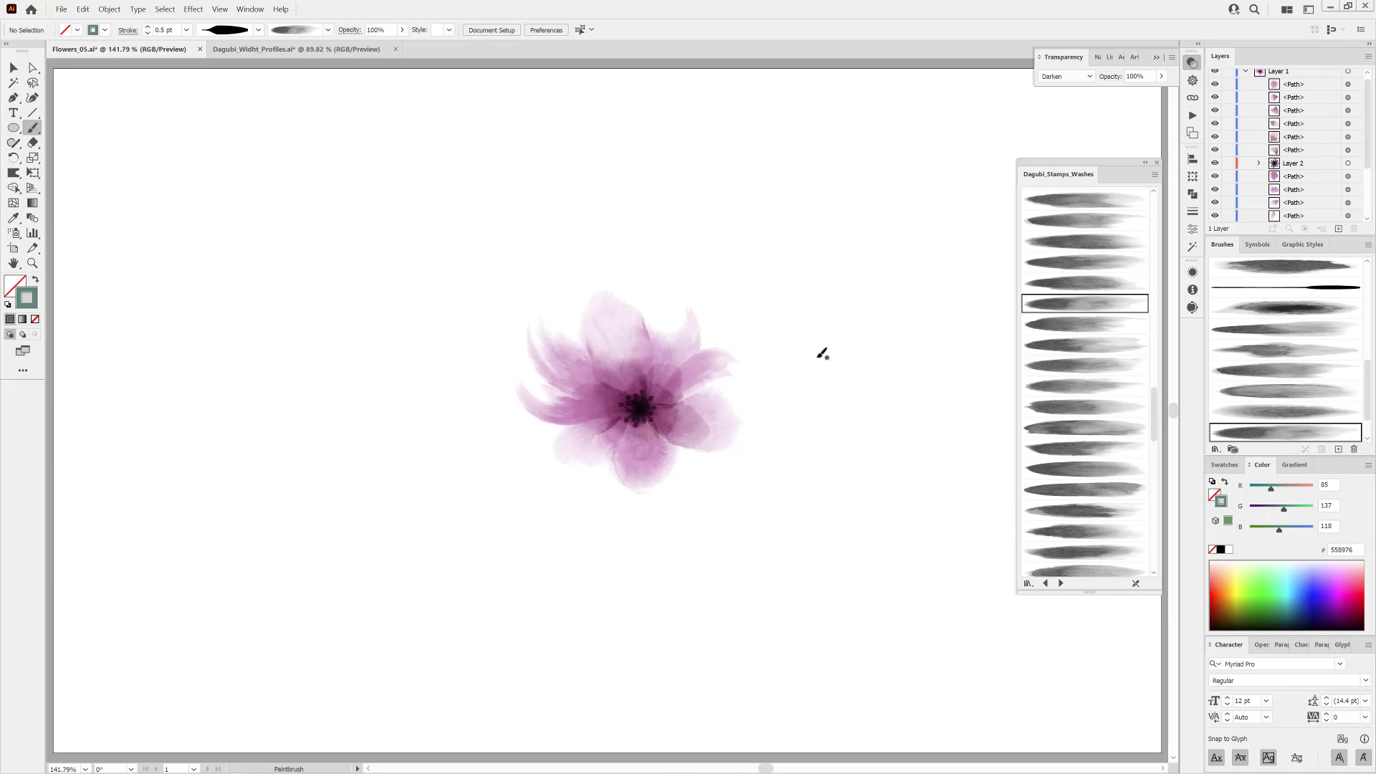
Paint a curved green leaf about 20 mm wide and 20 mm tall rising from the flower's upper-right petals.
scroll(725, 361, "up", 3)
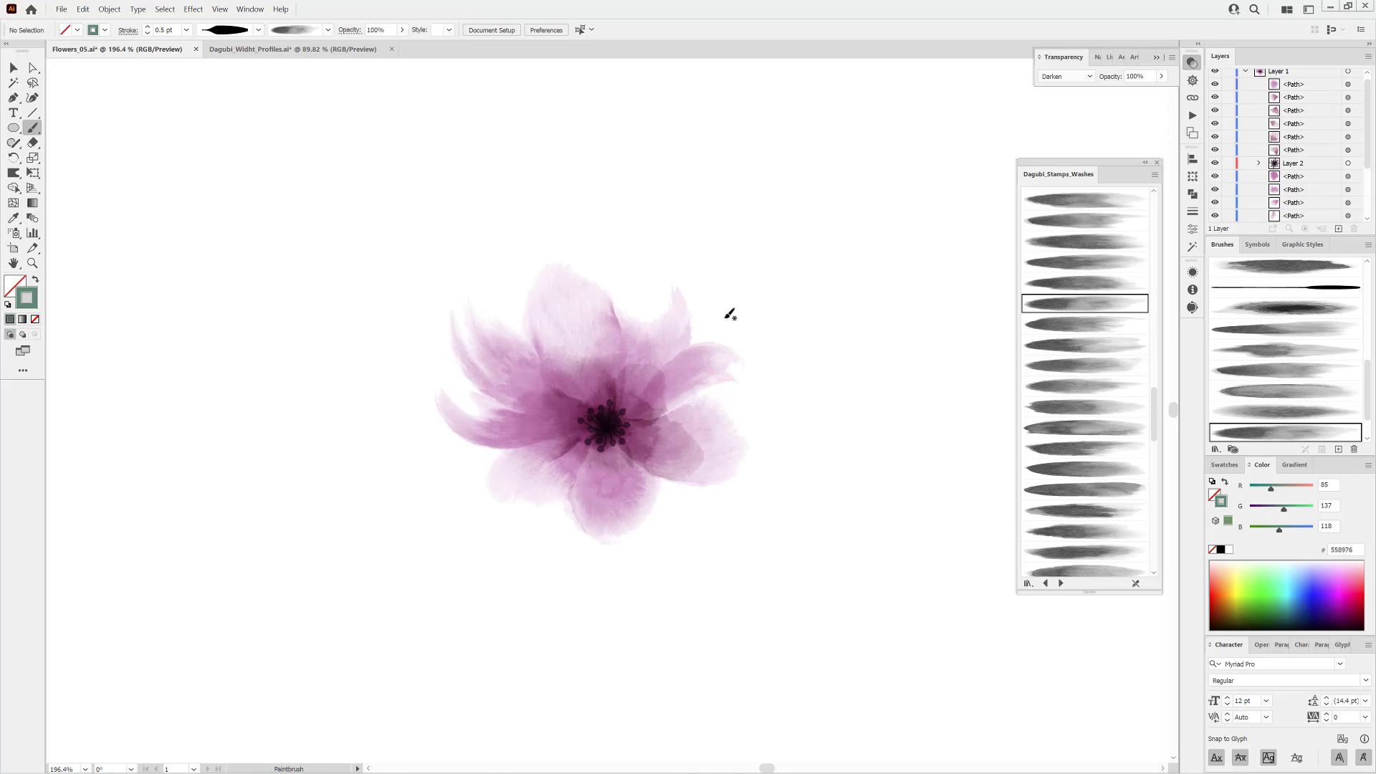
mouse_move(695, 335)
left_mouse_down()
mouse_move(722, 289)
mouse_move(778, 243)
left_mouse_up()
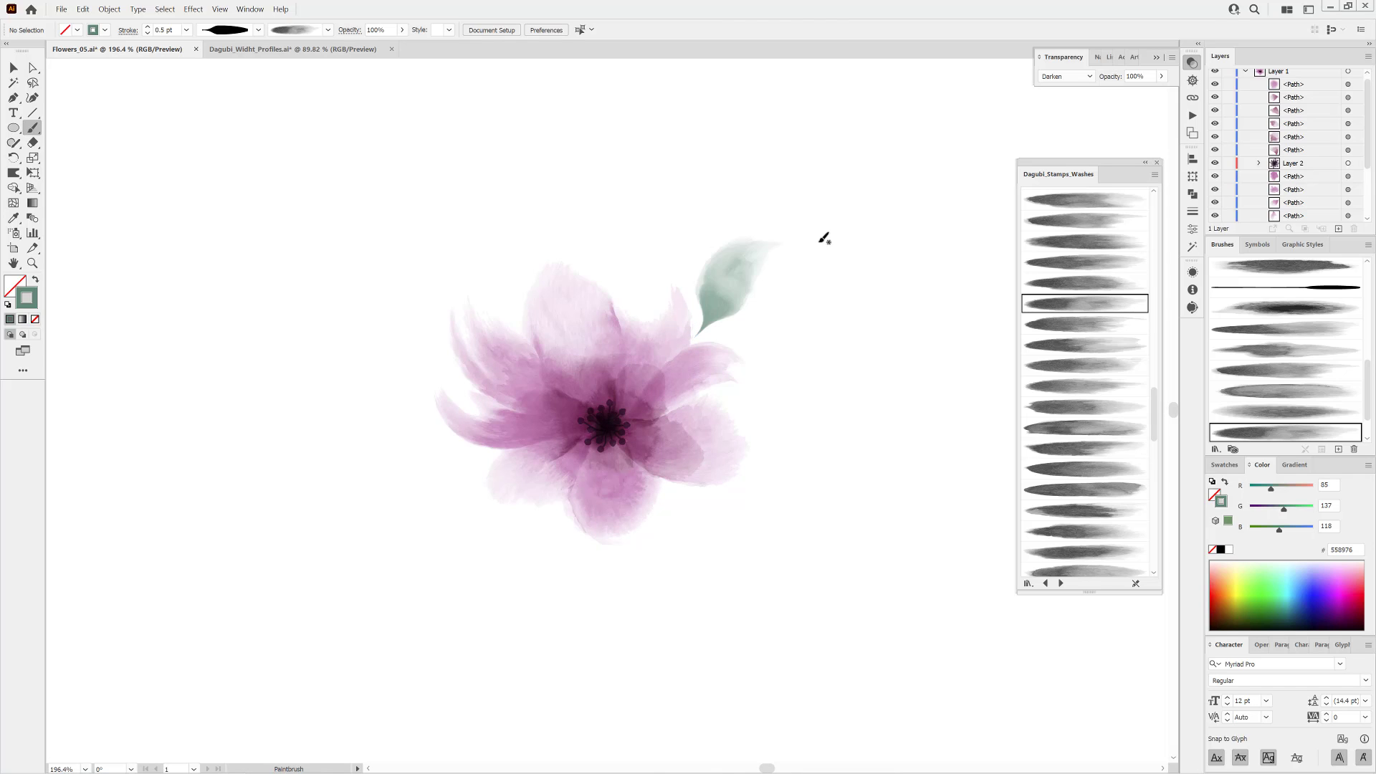
left_click(752, 297, "ctrl")
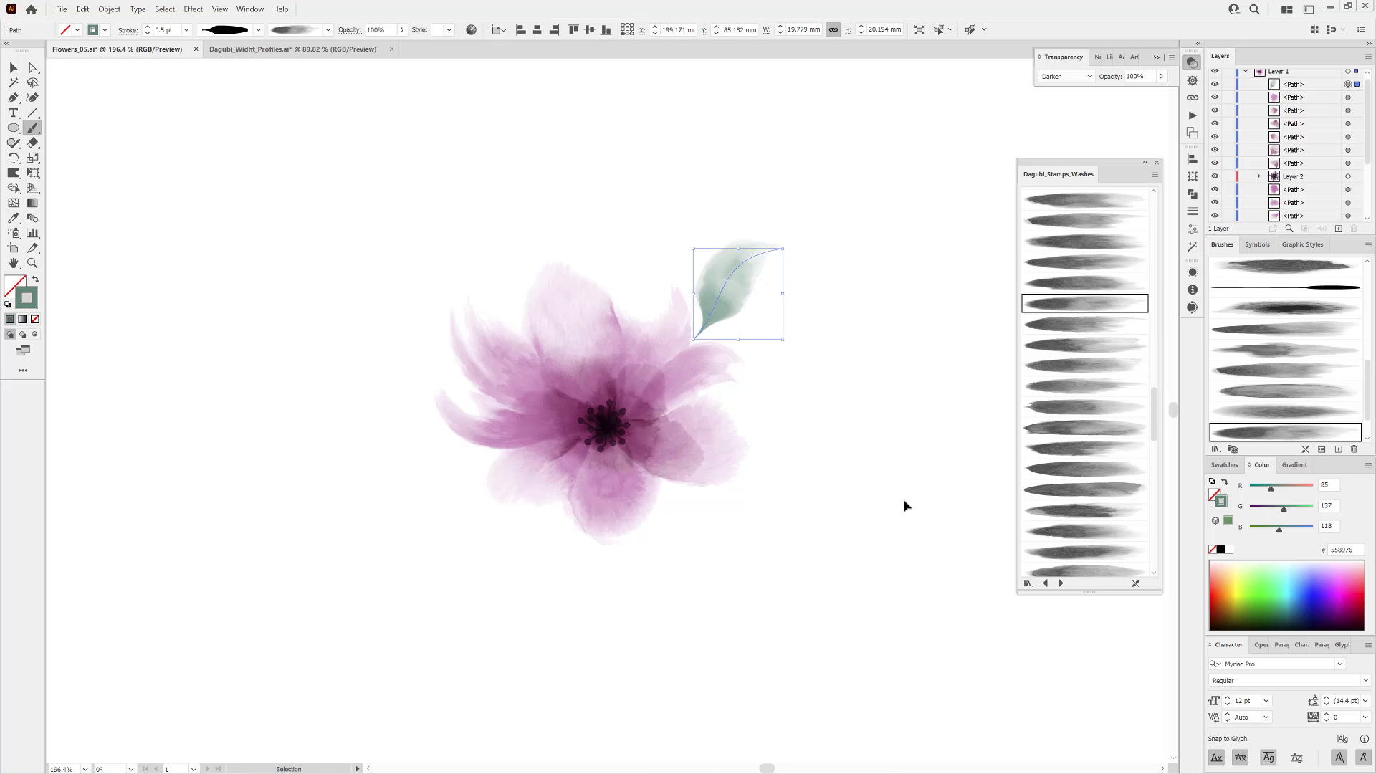
left_click(906, 505, "ctrl")
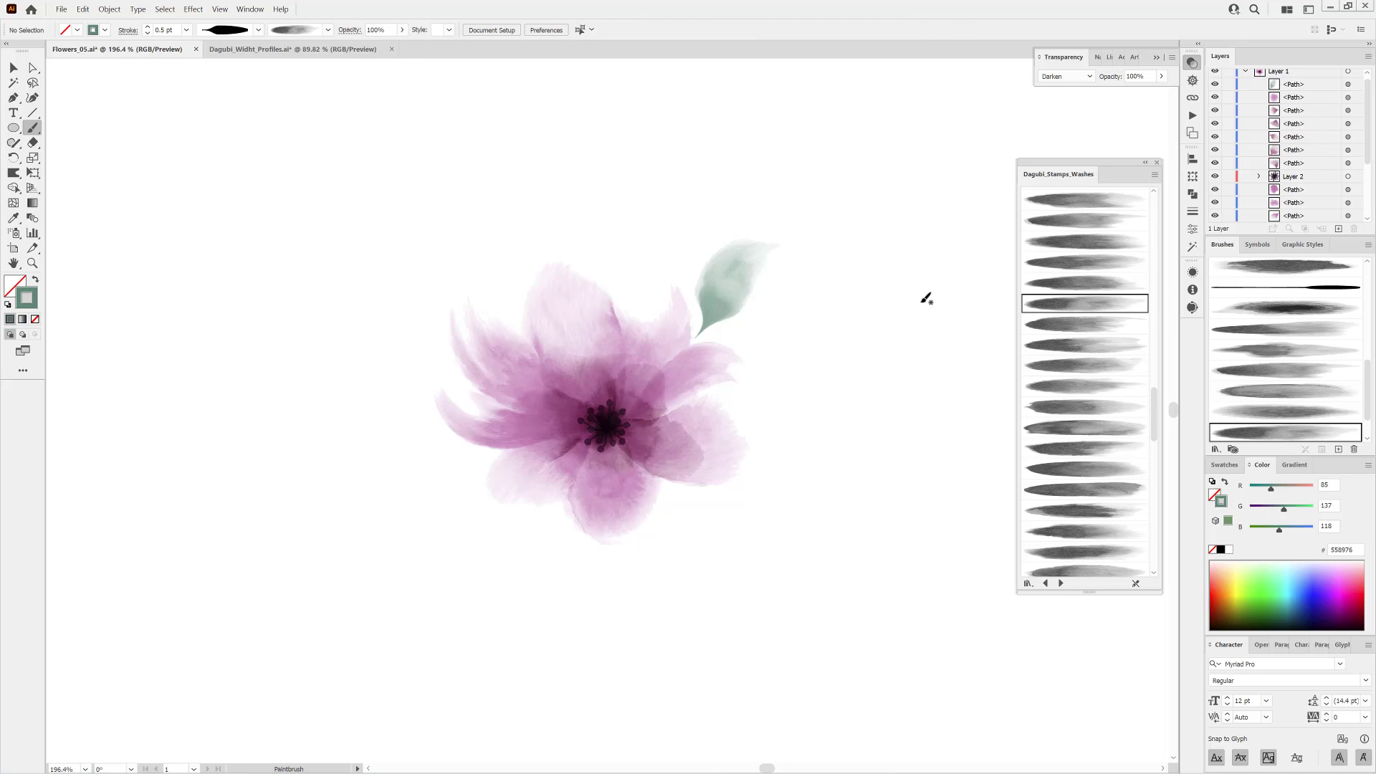
Paint a second leaf with another wash brush, extending sideways below the first leaf, and nudge it closer to their shared base.
left_click(1093, 283)
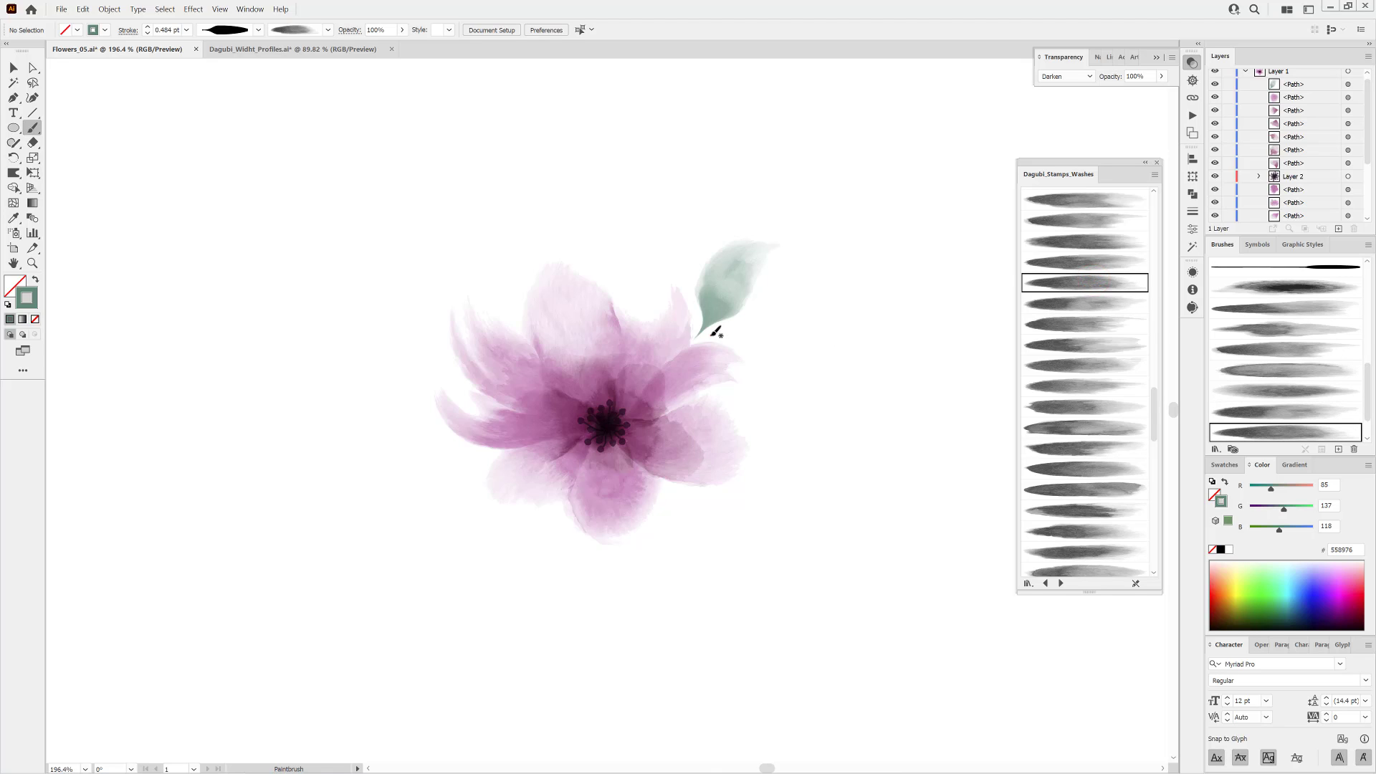
mouse_move(713, 333)
left_mouse_down()
mouse_move(806, 329)
mouse_move(844, 300)
left_mouse_up()
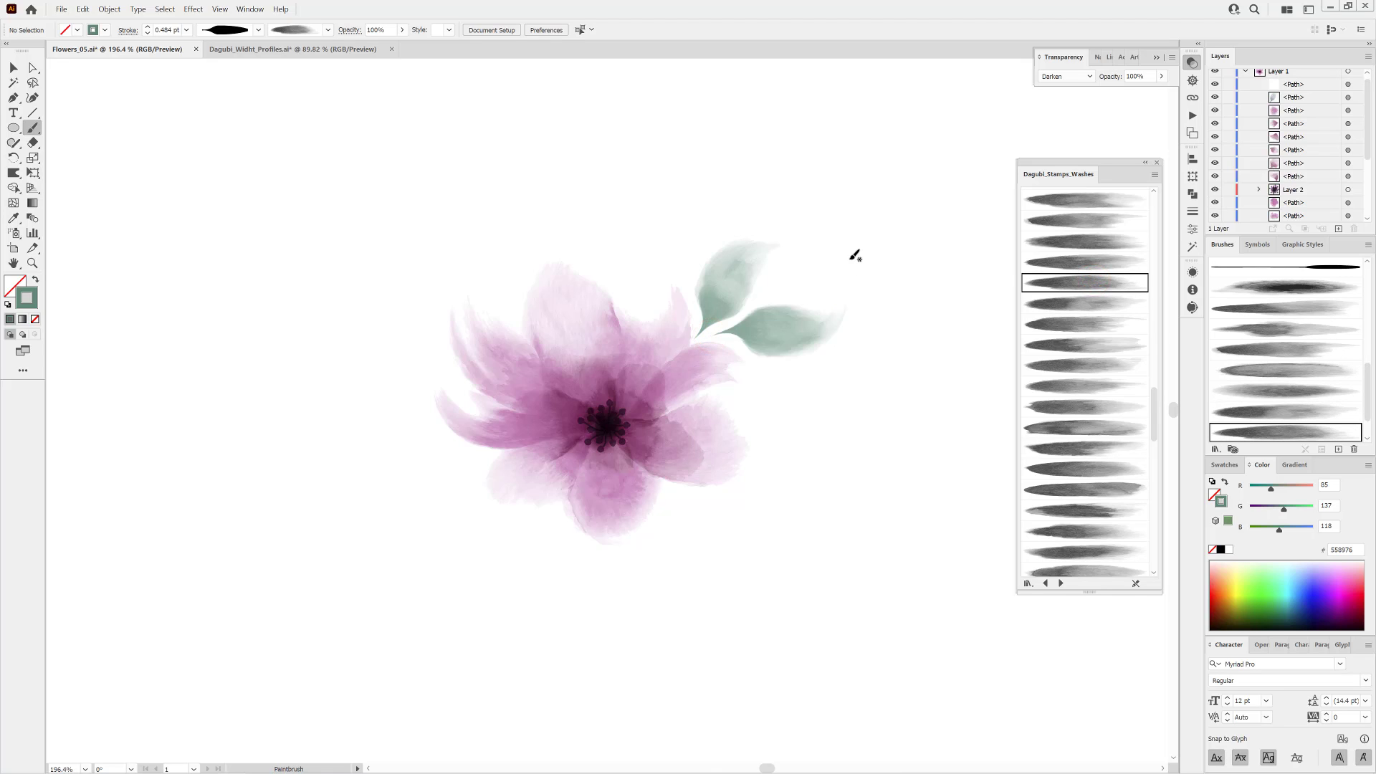
left_click_drag(793, 351, 777, 357)
left_click(880, 547, "ctrl")
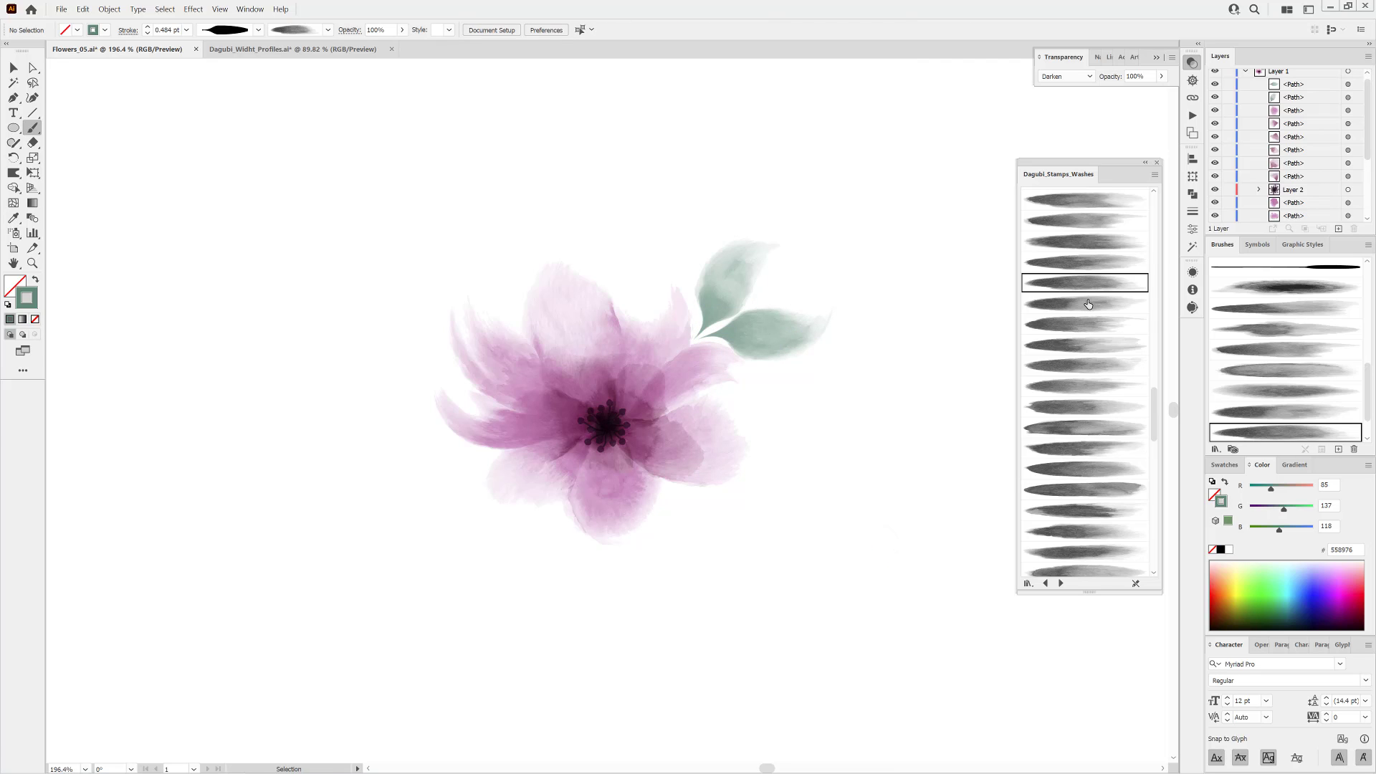
Paint a larger curved leaf about 39 mm wide and 17 mm tall between the two leaves with a different wash brush.
left_click(1083, 429)
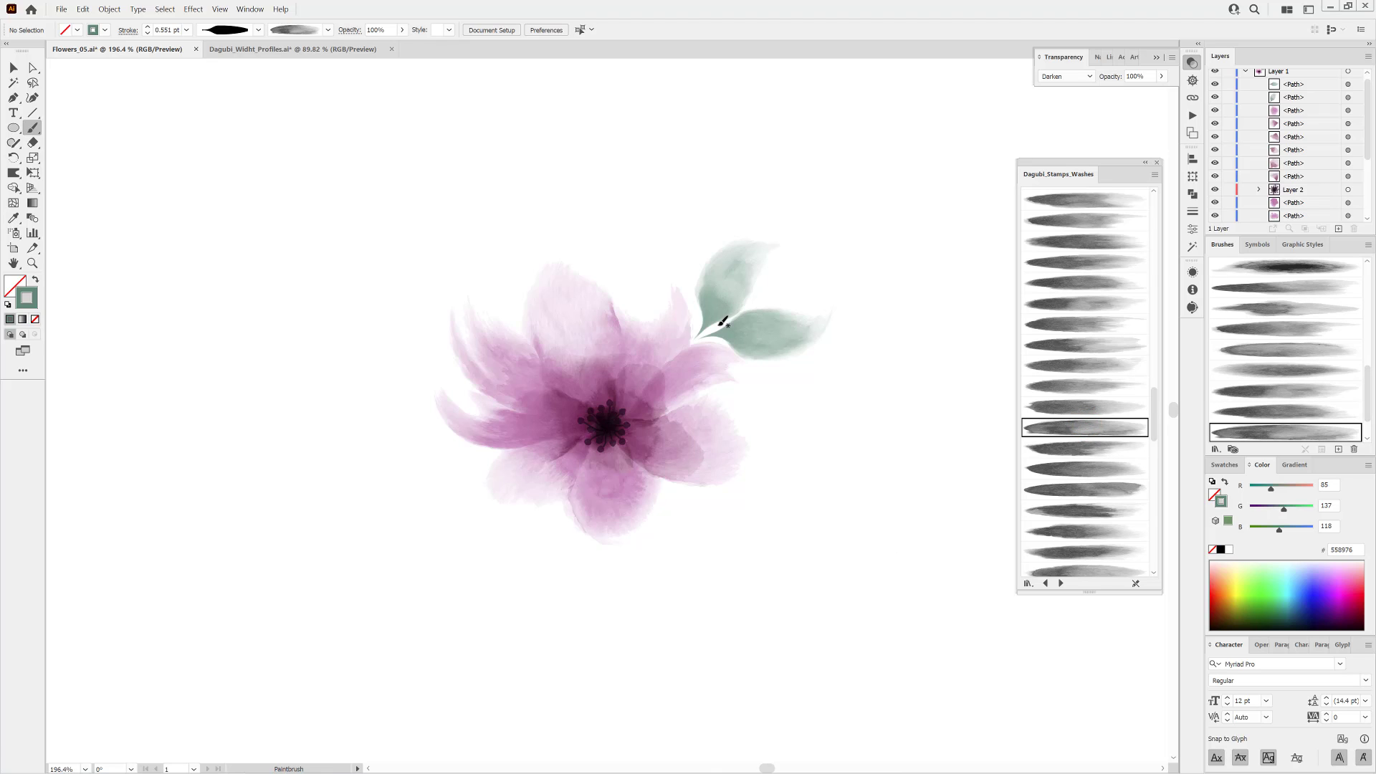
mouse_move(746, 314)
left_mouse_down()
mouse_move(808, 256)
mouse_move(871, 244)
left_mouse_up()
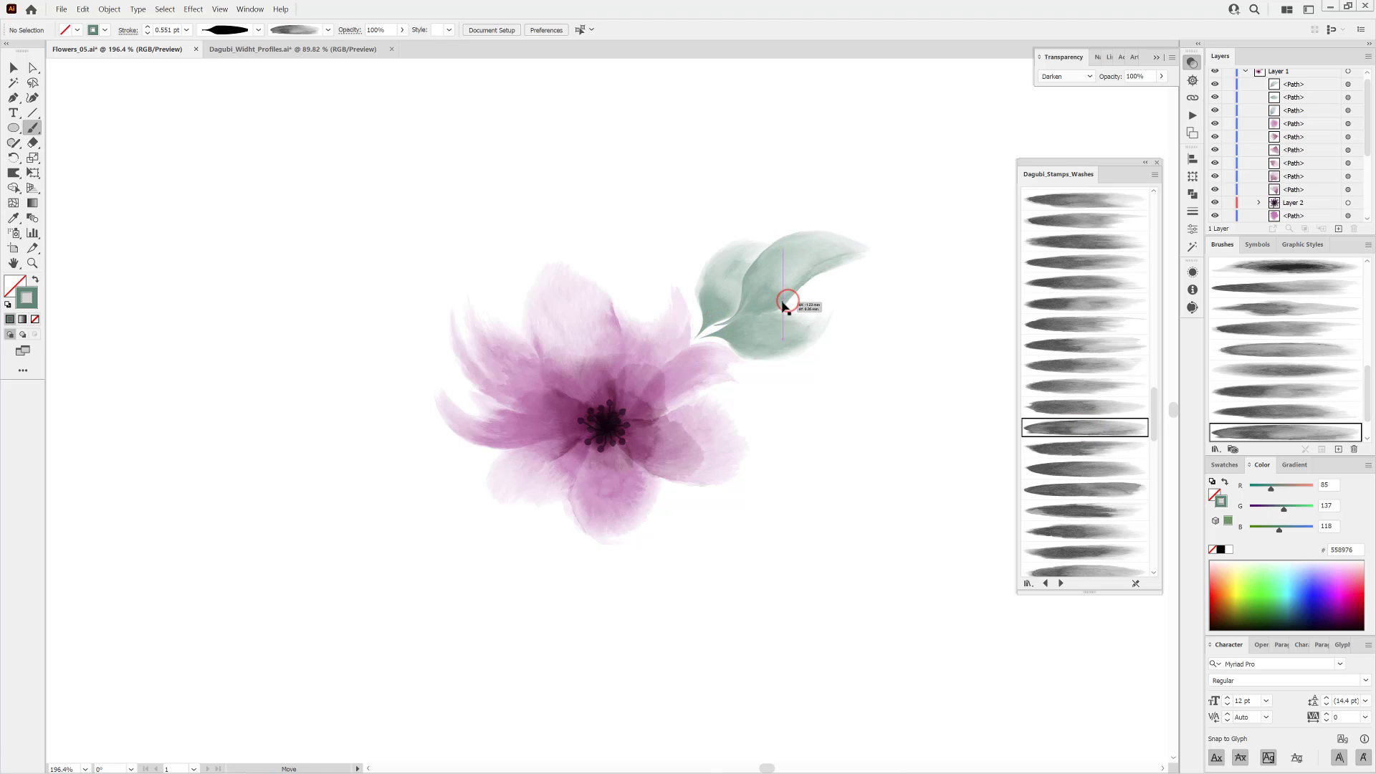
left_click(797, 337, "ctrl")
Set the large middle leaf's blend mode to Normal and nudge it slightly down and to the left.
key("ctrl+space")
left_click_drag(777, 301, 754, 355)
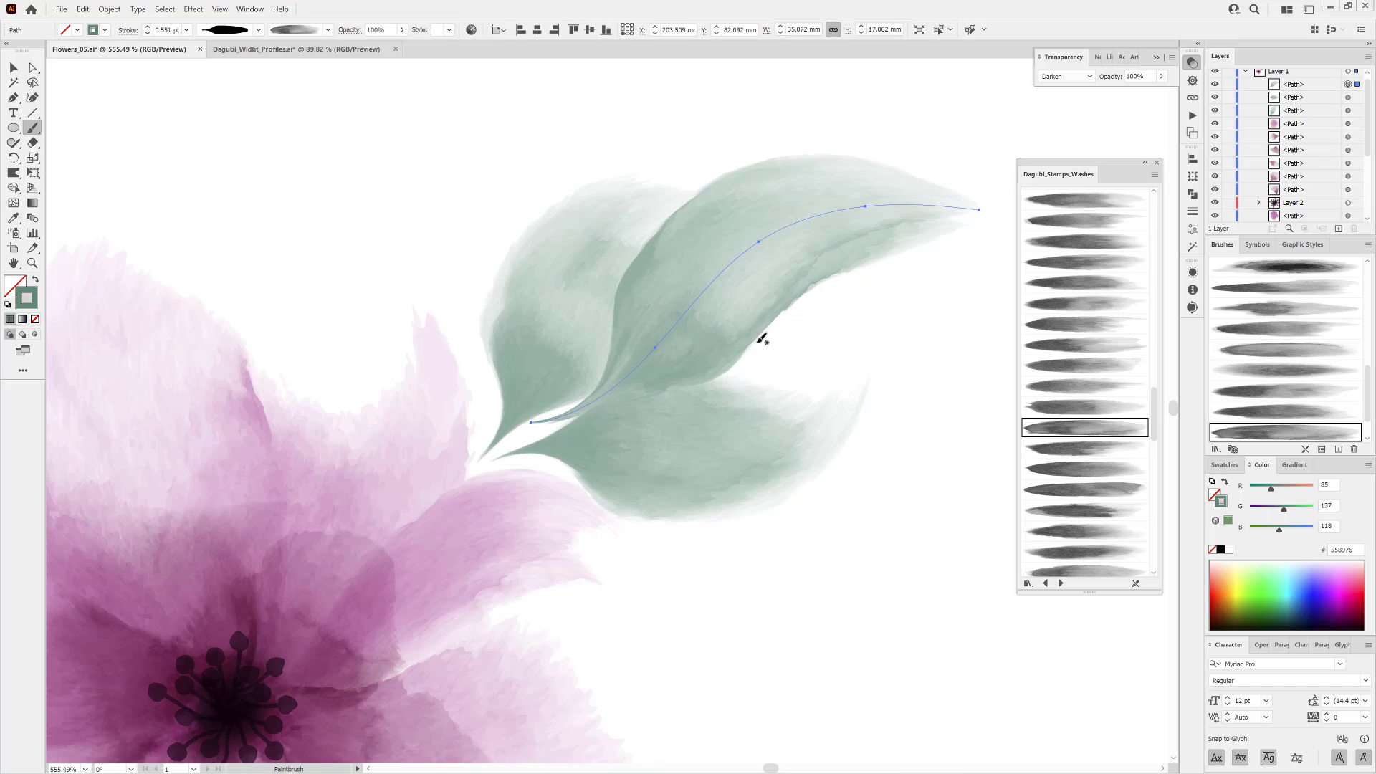
left_click(1076, 79)
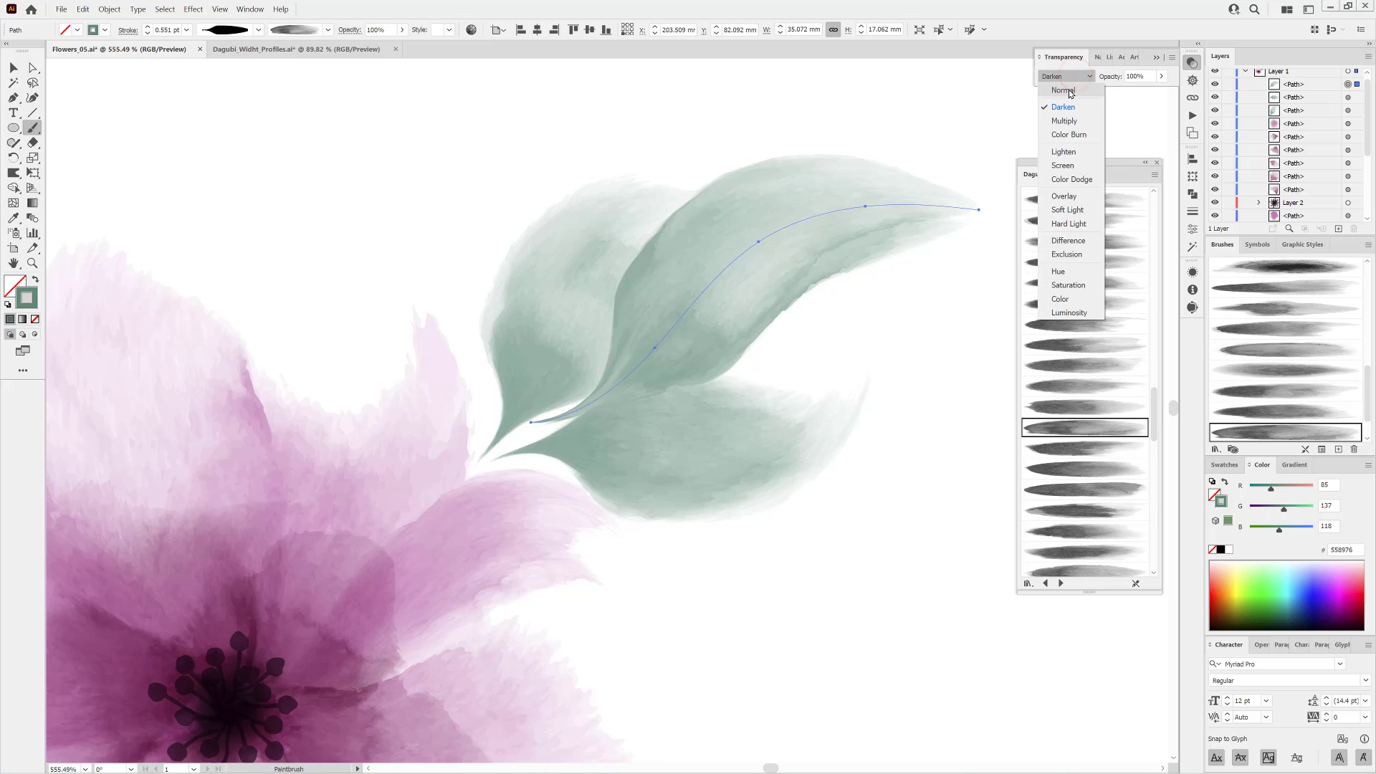
left_click(1068, 89)
mouse_move(770, 305)
left_mouse_down()
mouse_move(716, 261)
mouse_move(708, 277)
mouse_move(731, 310)
mouse_move(759, 316)
left_mouse_up()
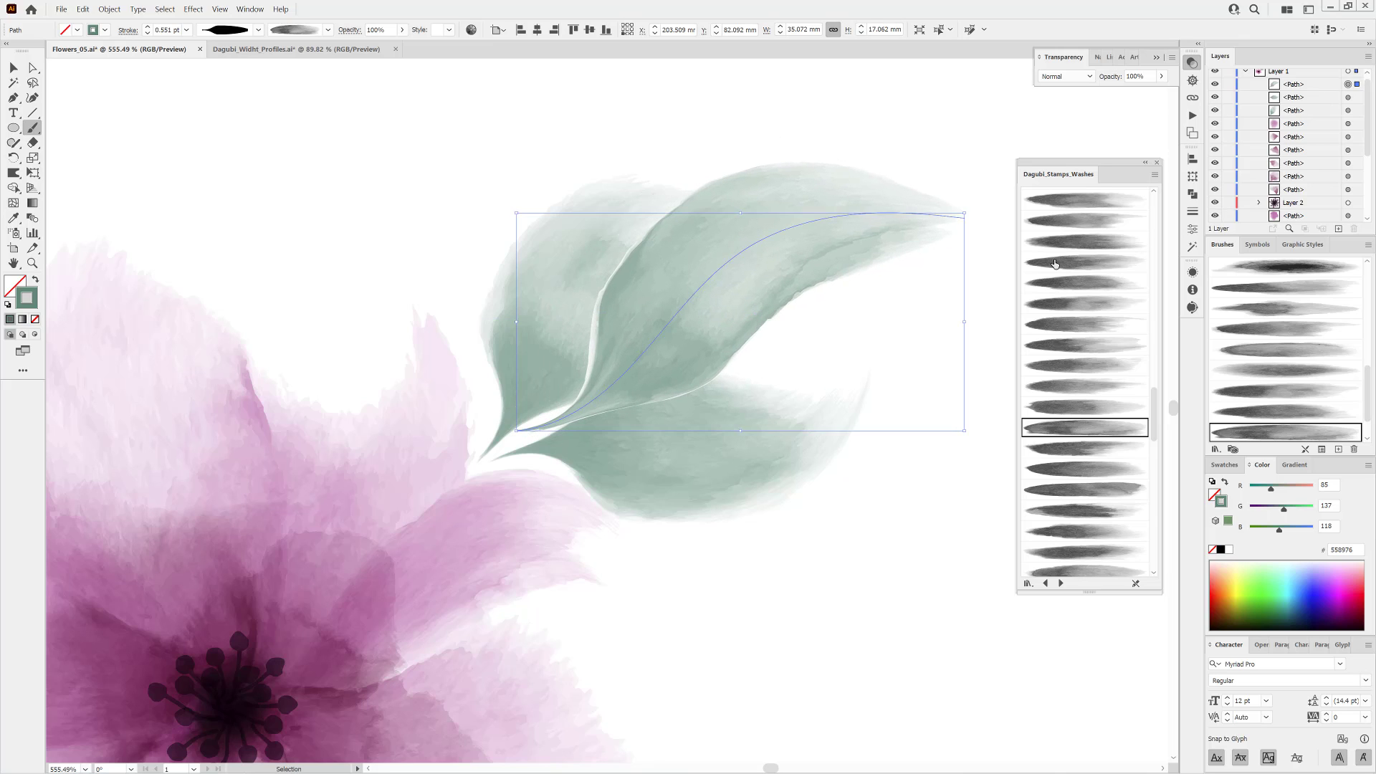
Try the Multiply blend mode on the large middle leaf with a small shift, and return it to Normal.
left_click(1075, 76)
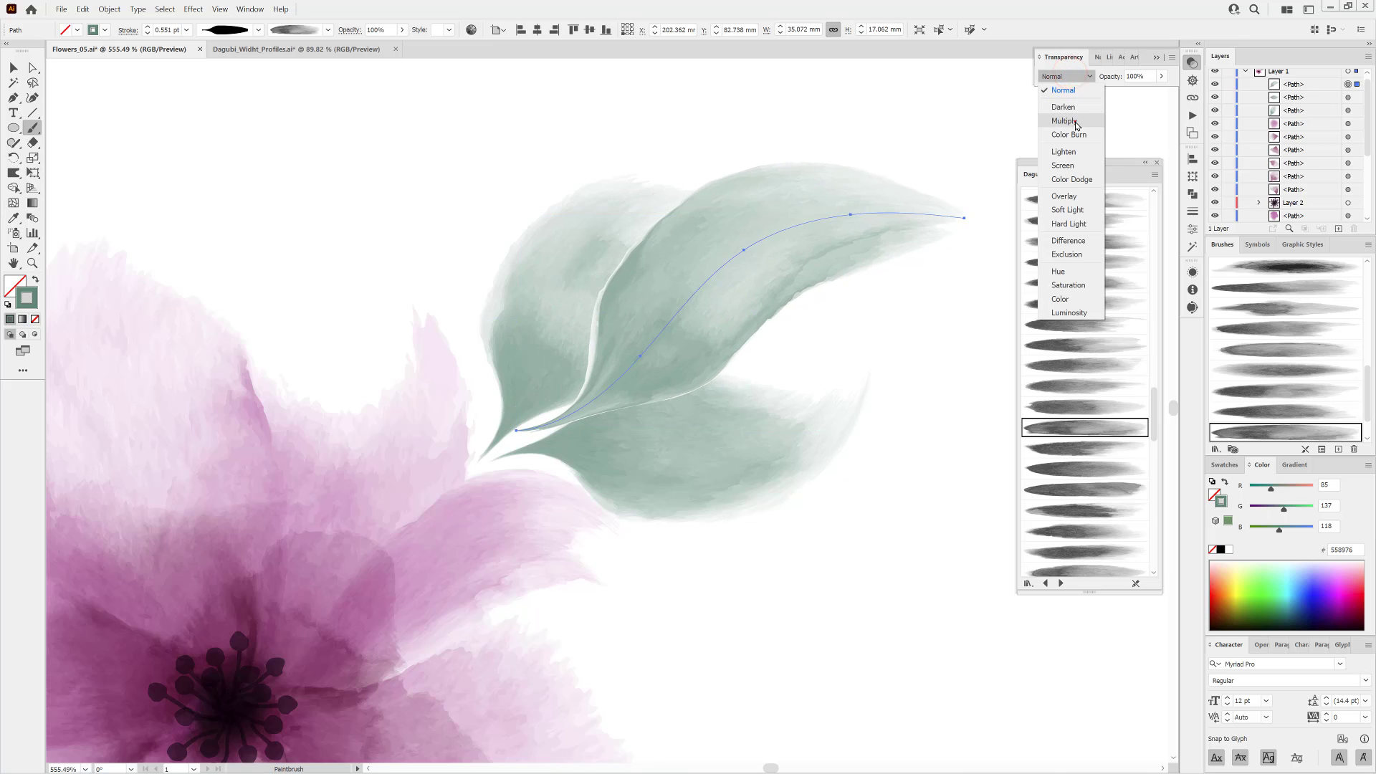
left_click(1075, 121)
mouse_move(728, 338)
left_mouse_down()
mouse_move(700, 283)
mouse_move(722, 337)
left_mouse_up()
left_click(1057, 76)
left_click(1064, 86)
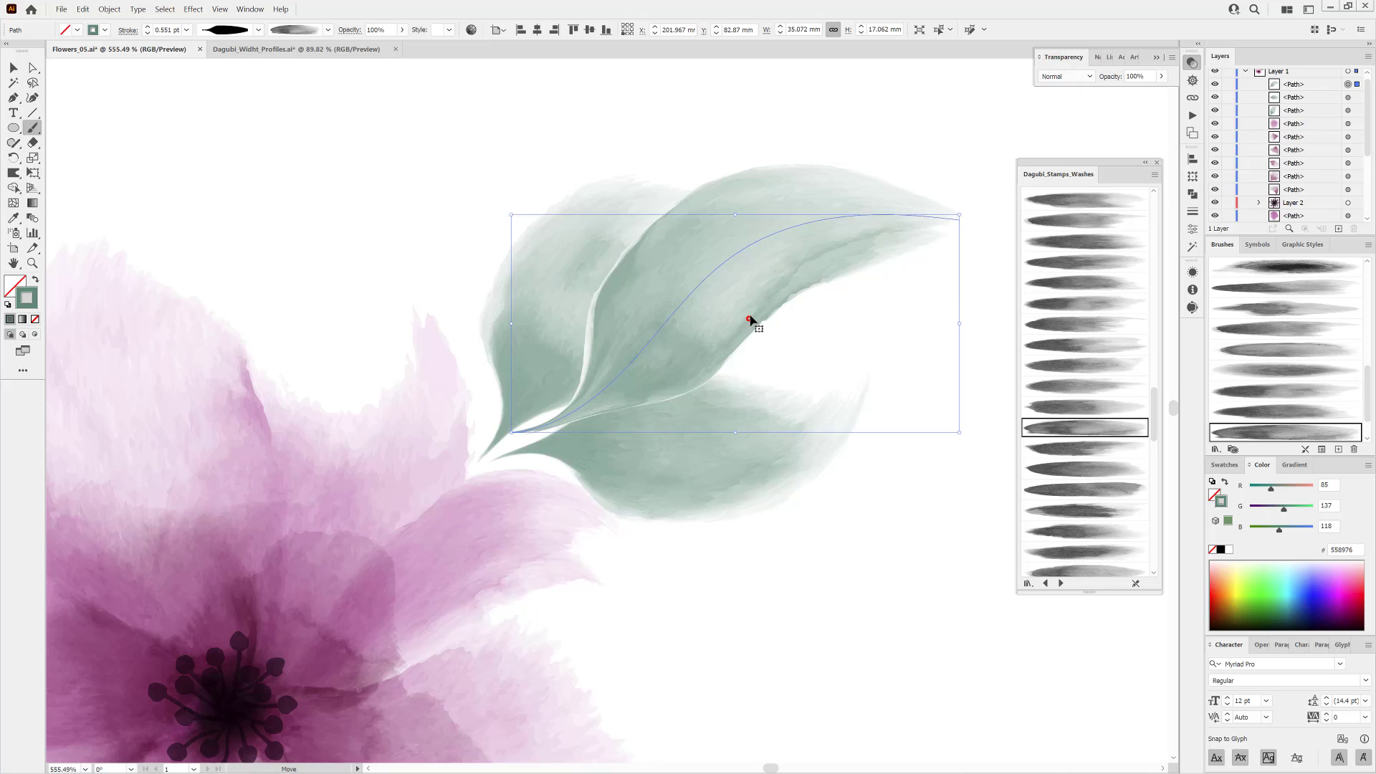
Nudge the large leaf slightly up and right, and bend its base onto the other leaves' stem point with an enlarged Warp brush.
left_click_drag(753, 316, 766, 318)
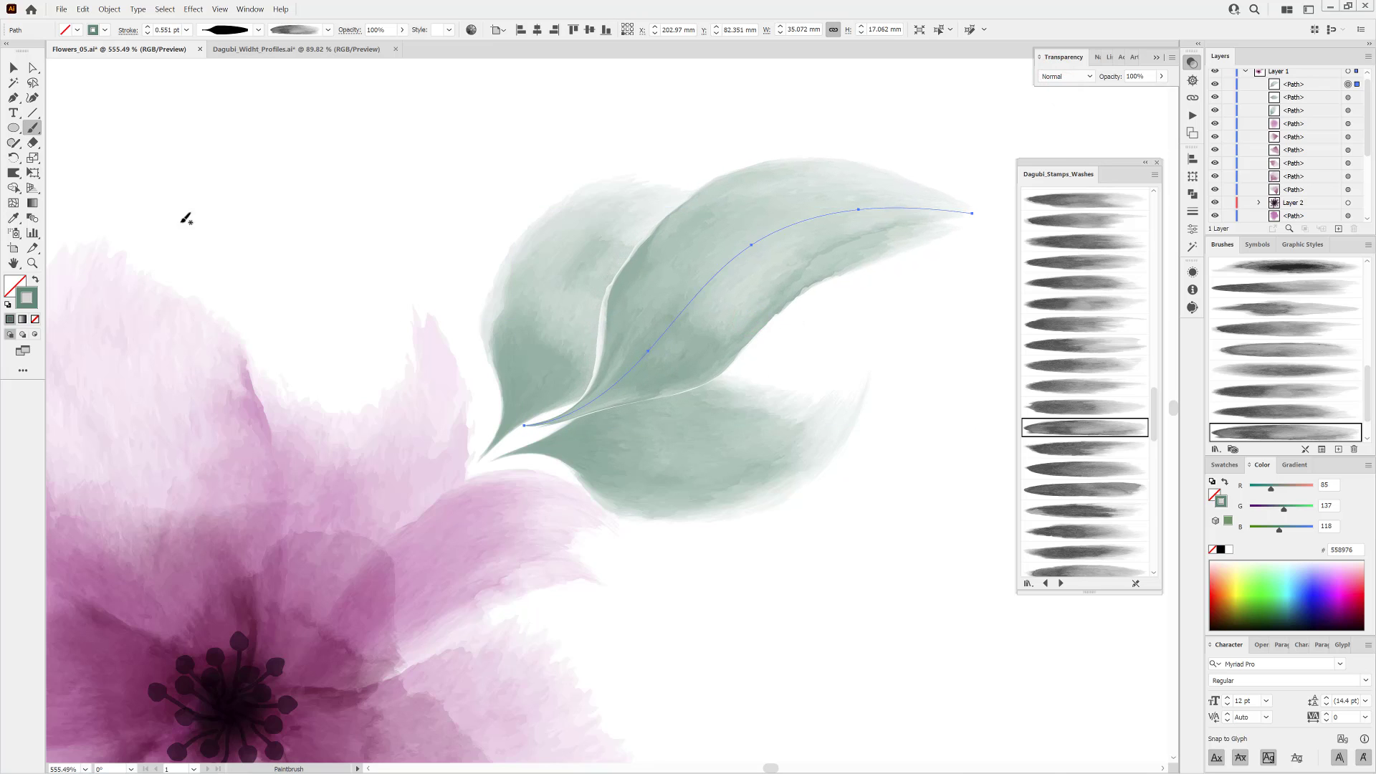
left_click(12, 174)
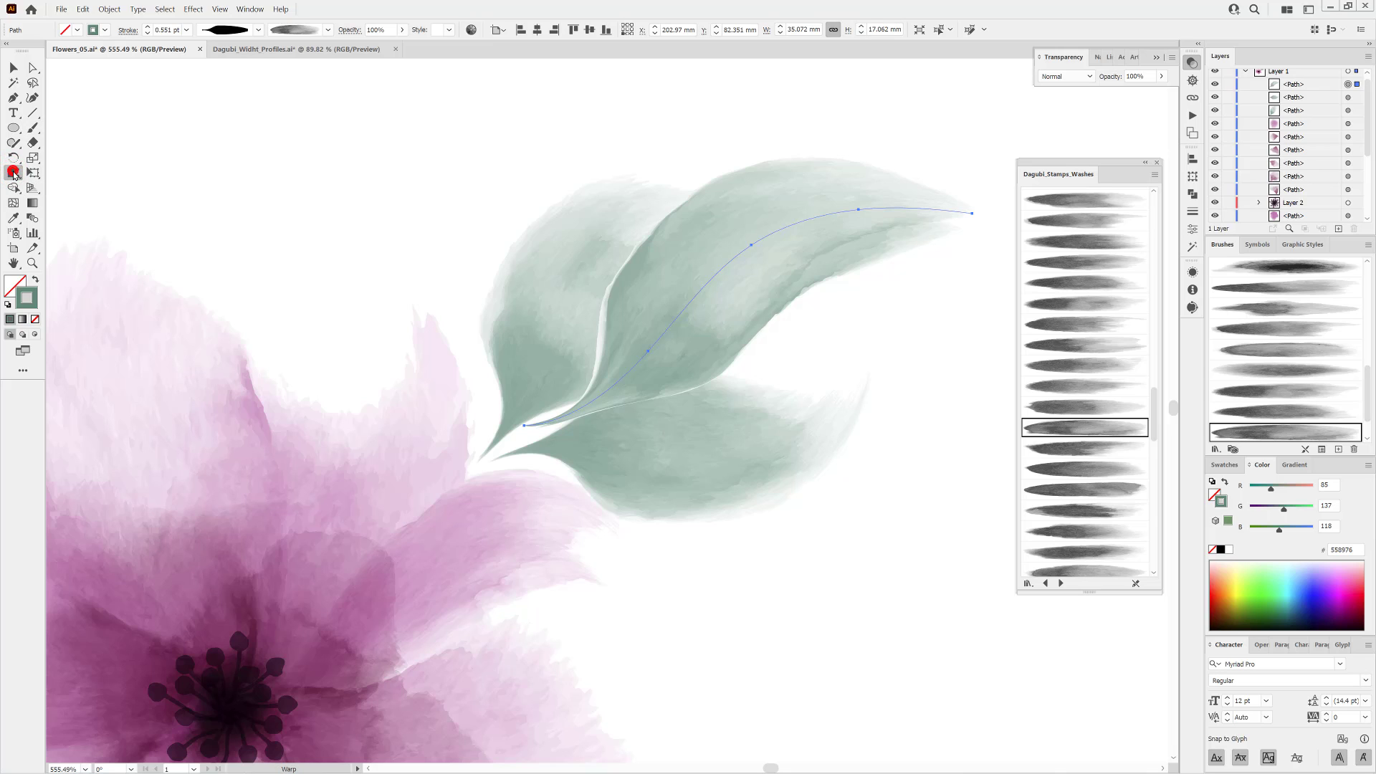
double_click(13, 173)
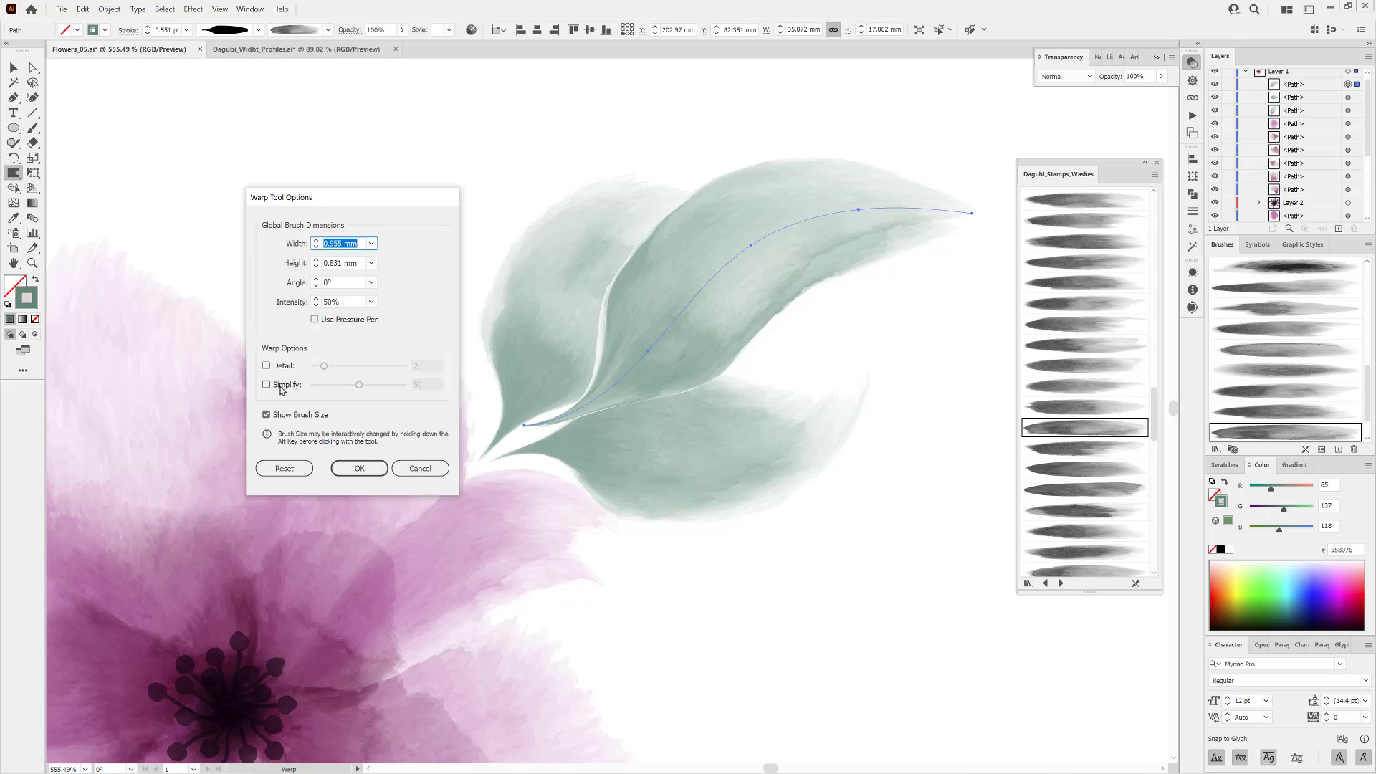
left_click(359, 468)
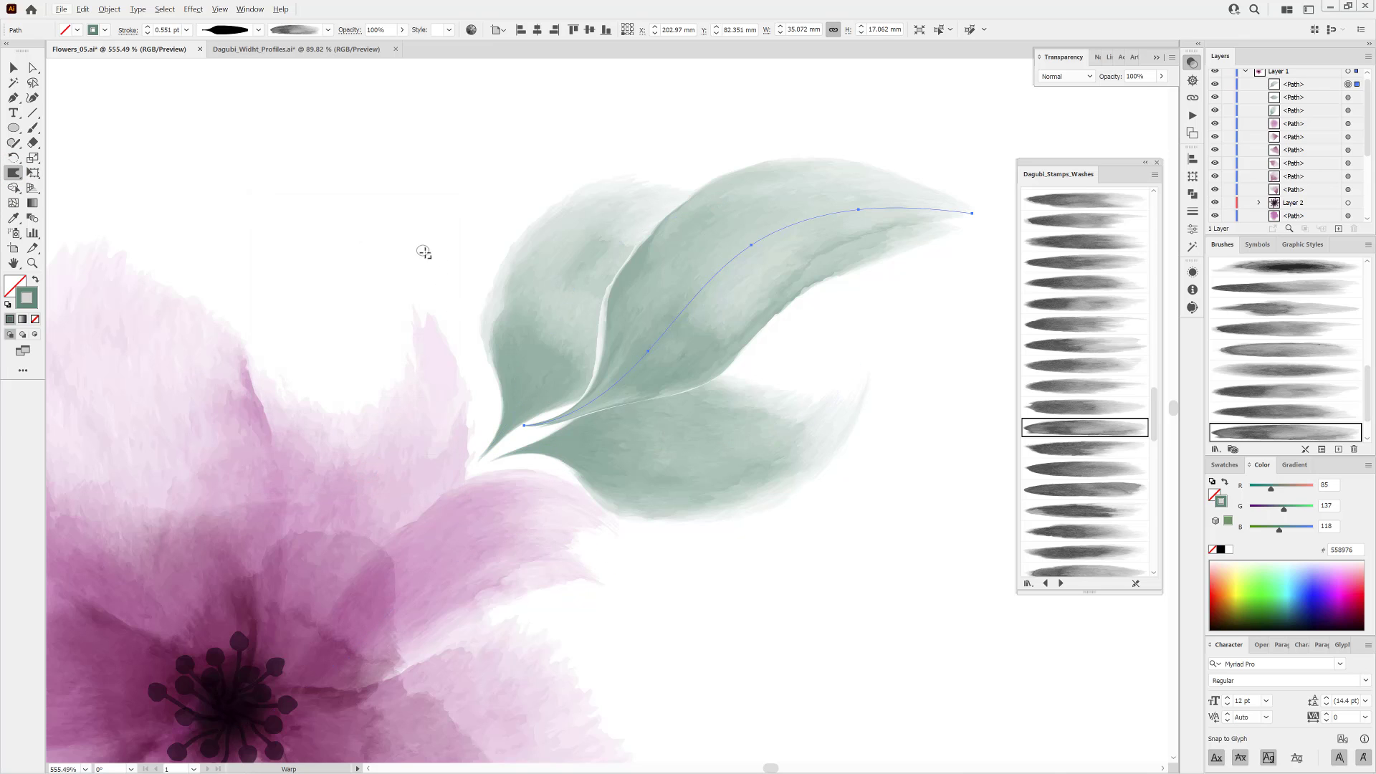
left_click_drag(440, 260, 526, 180)
left_click(495, 421)
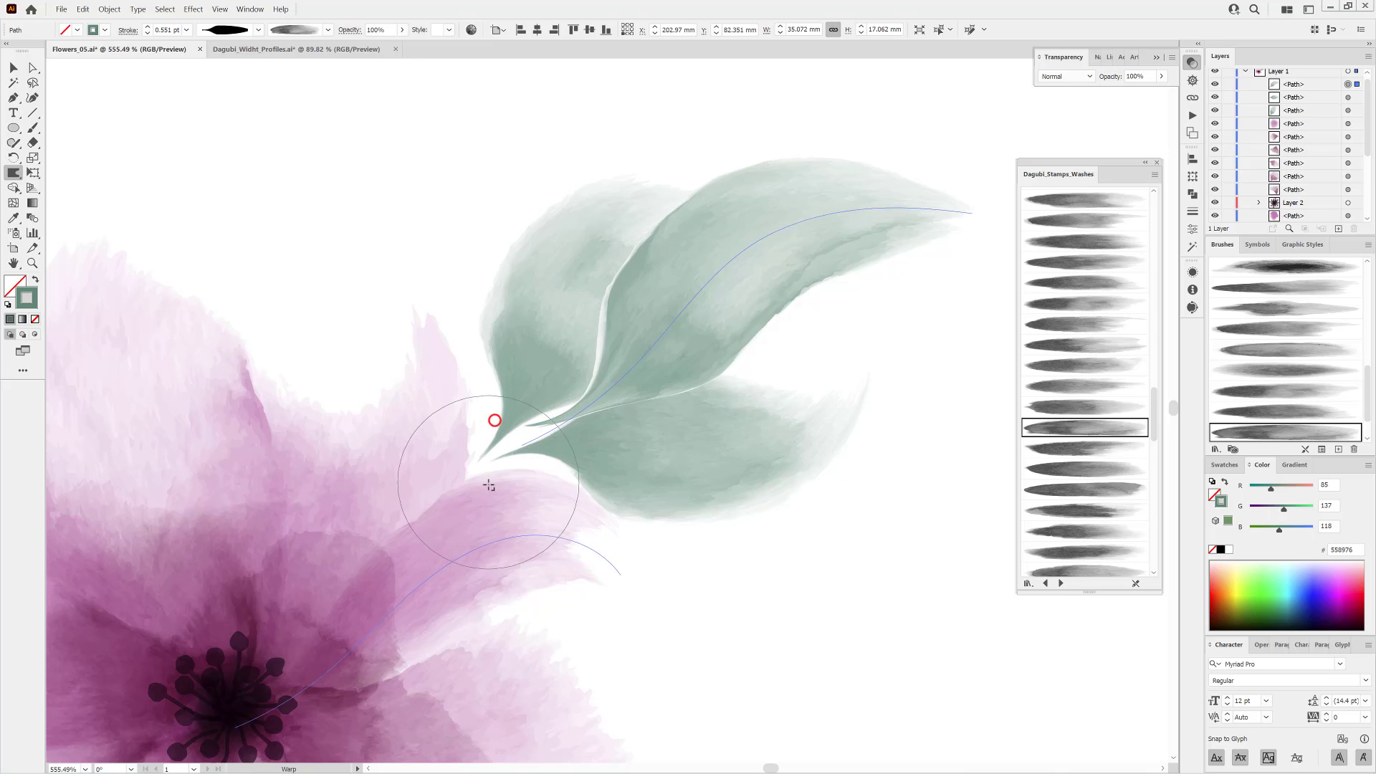
left_click(560, 433)
left_click(632, 395)
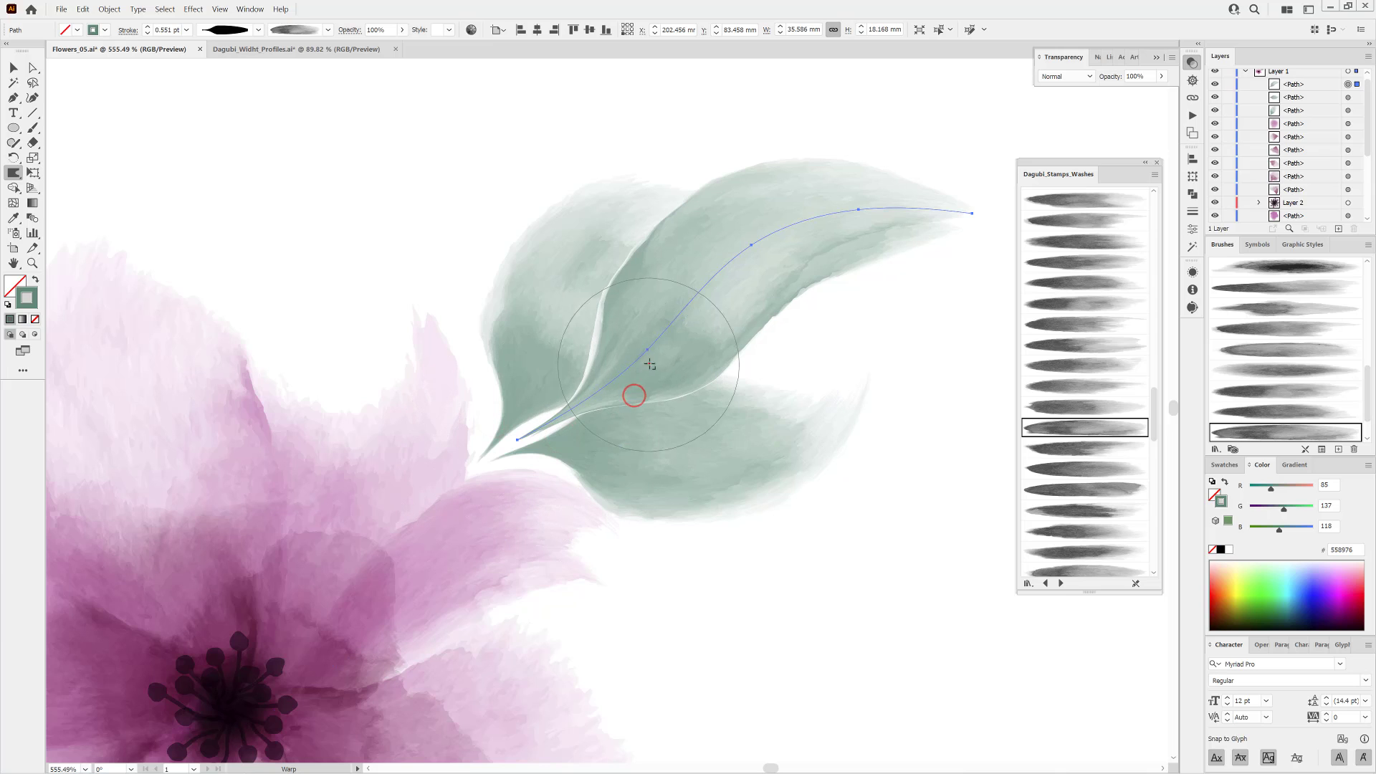
left_click(649, 363)
left_click(509, 449)
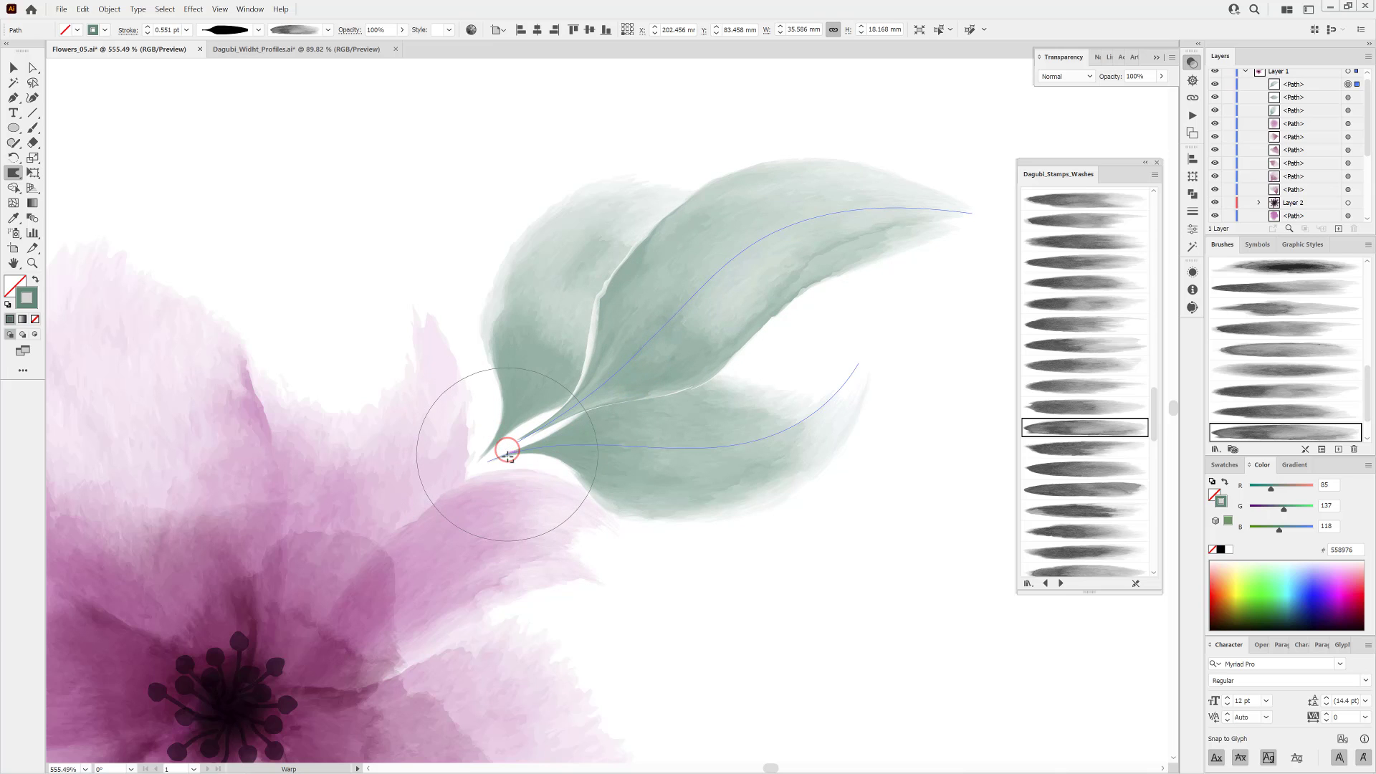
left_click(523, 439)
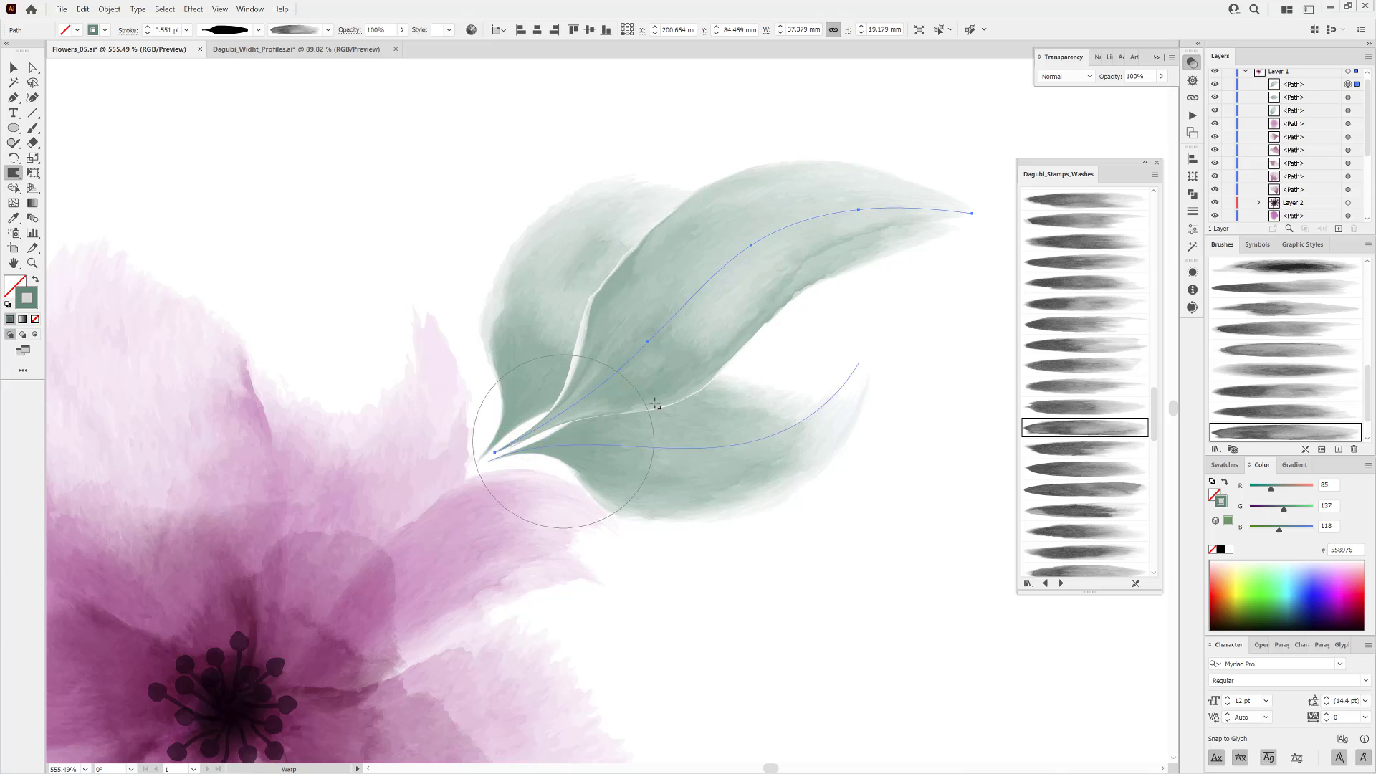
left_click(682, 347)
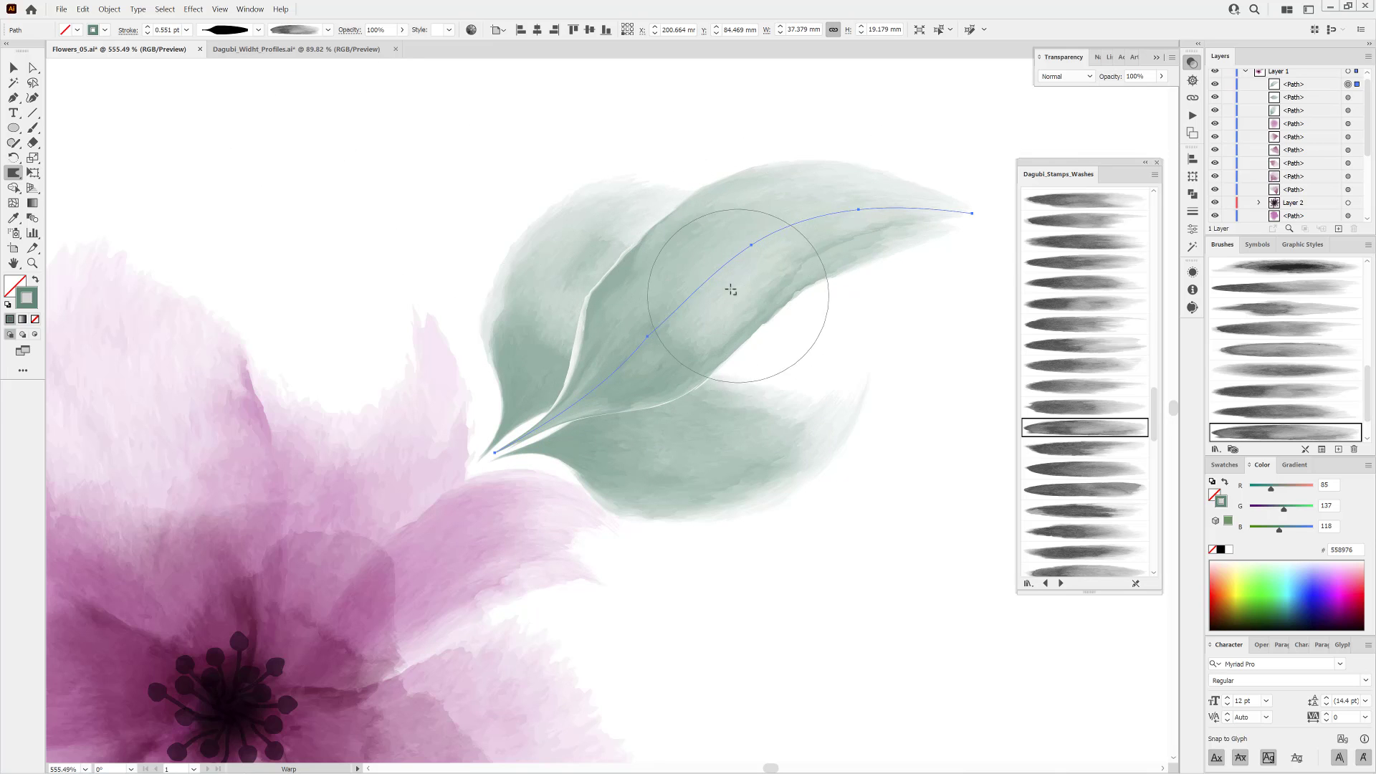
Set the large leaf's stroke weight to 0.7 pt and shift the leaf slightly up and to the right.
key("ctrl")
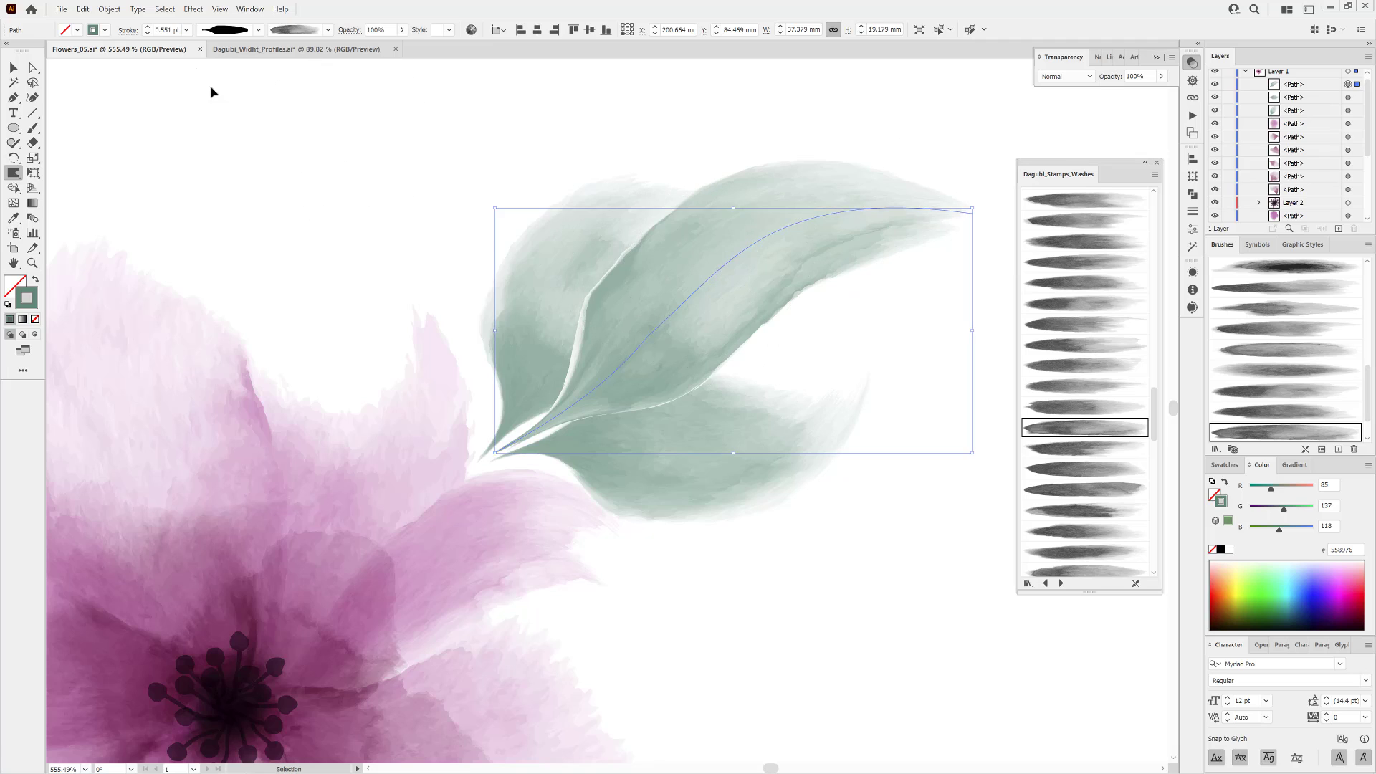
left_click(148, 28)
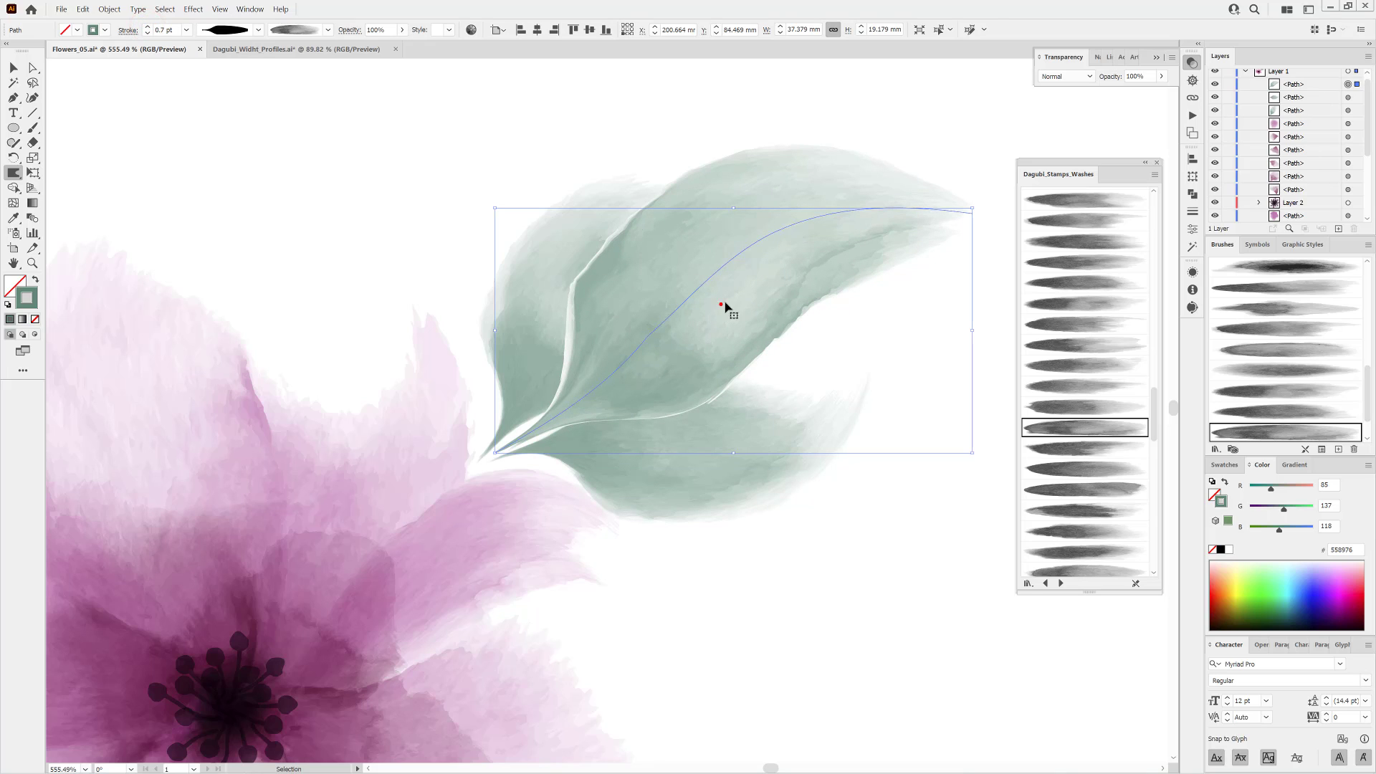
left_click_drag(726, 306, 741, 310)
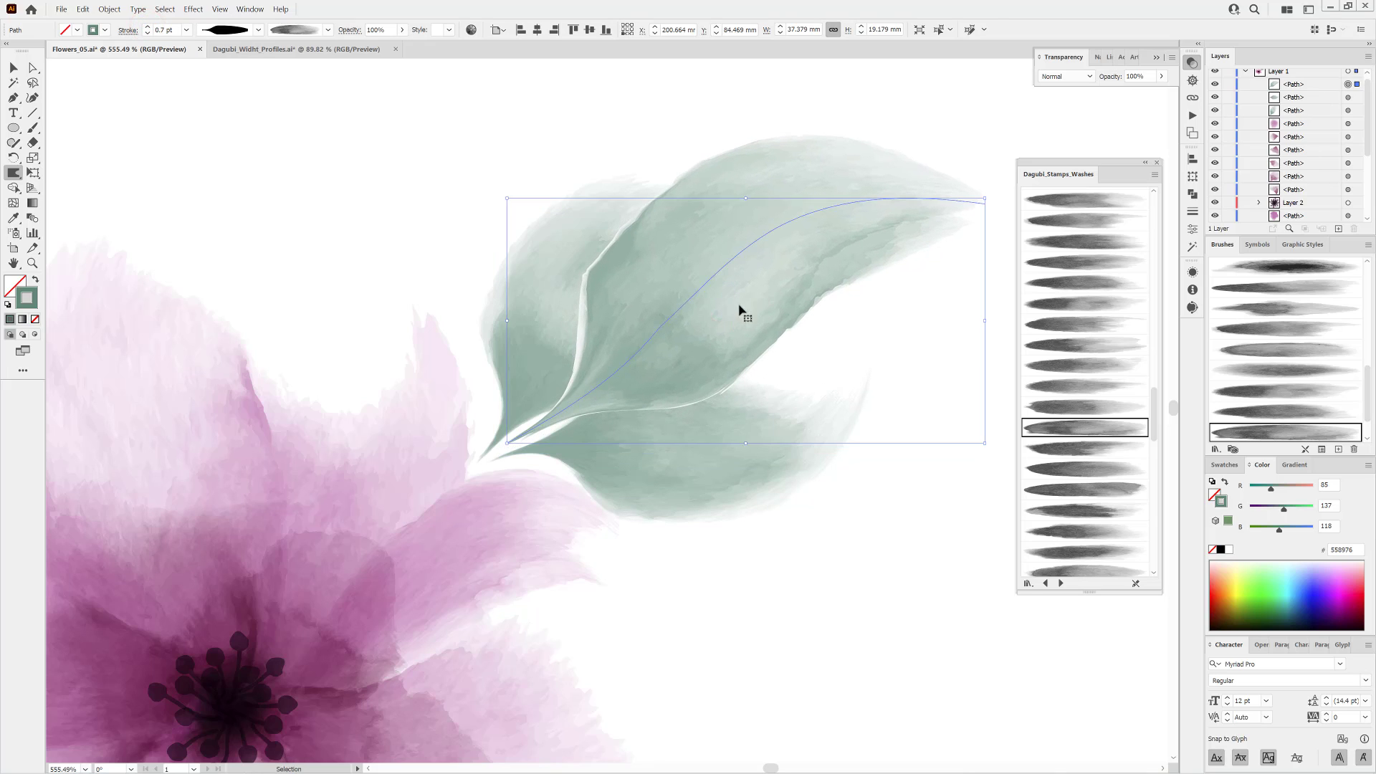
Warp the tip of the small upper leaf up and to the left, away from the large leaf.
left_click_drag(842, 555, 651, 448)
left_click(741, 556)
left_click_drag(659, 360, 760, 420)
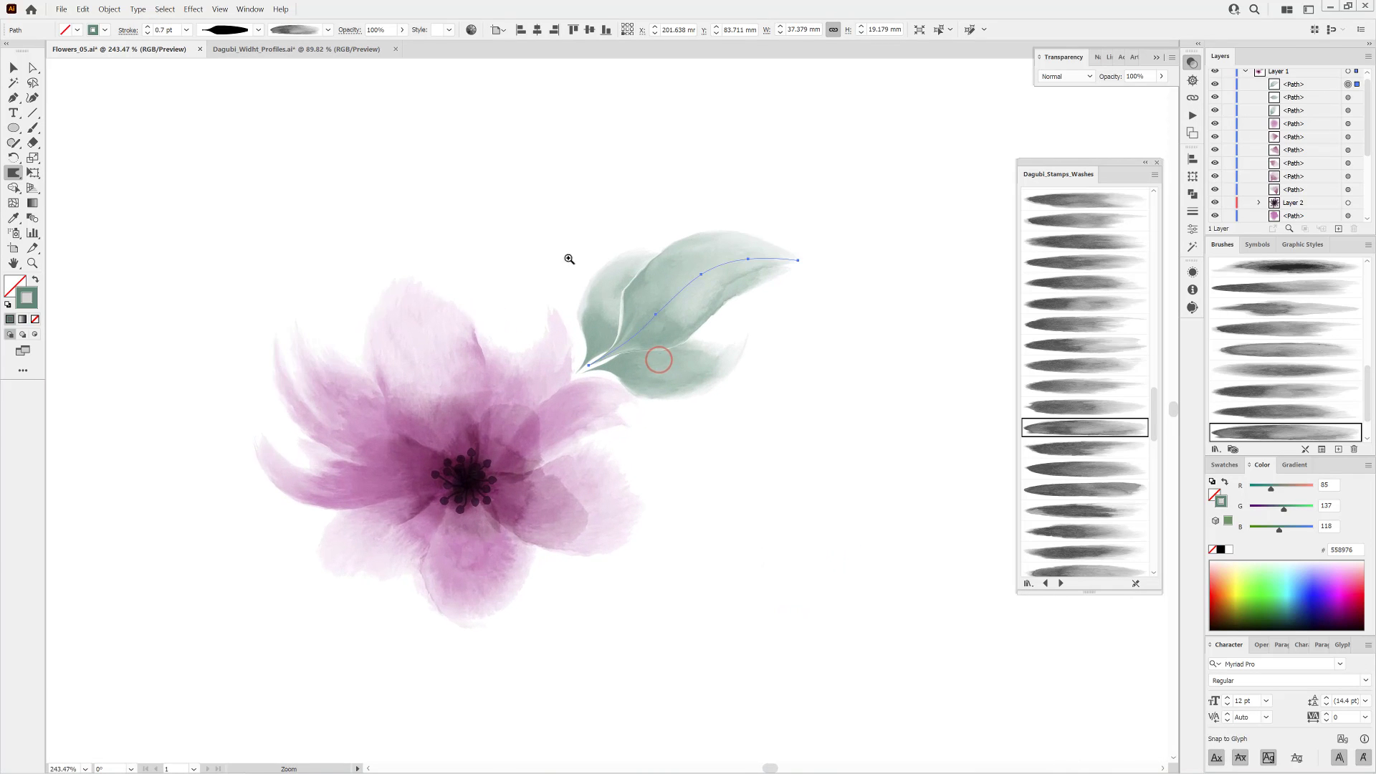
left_click(585, 280, "ctrl")
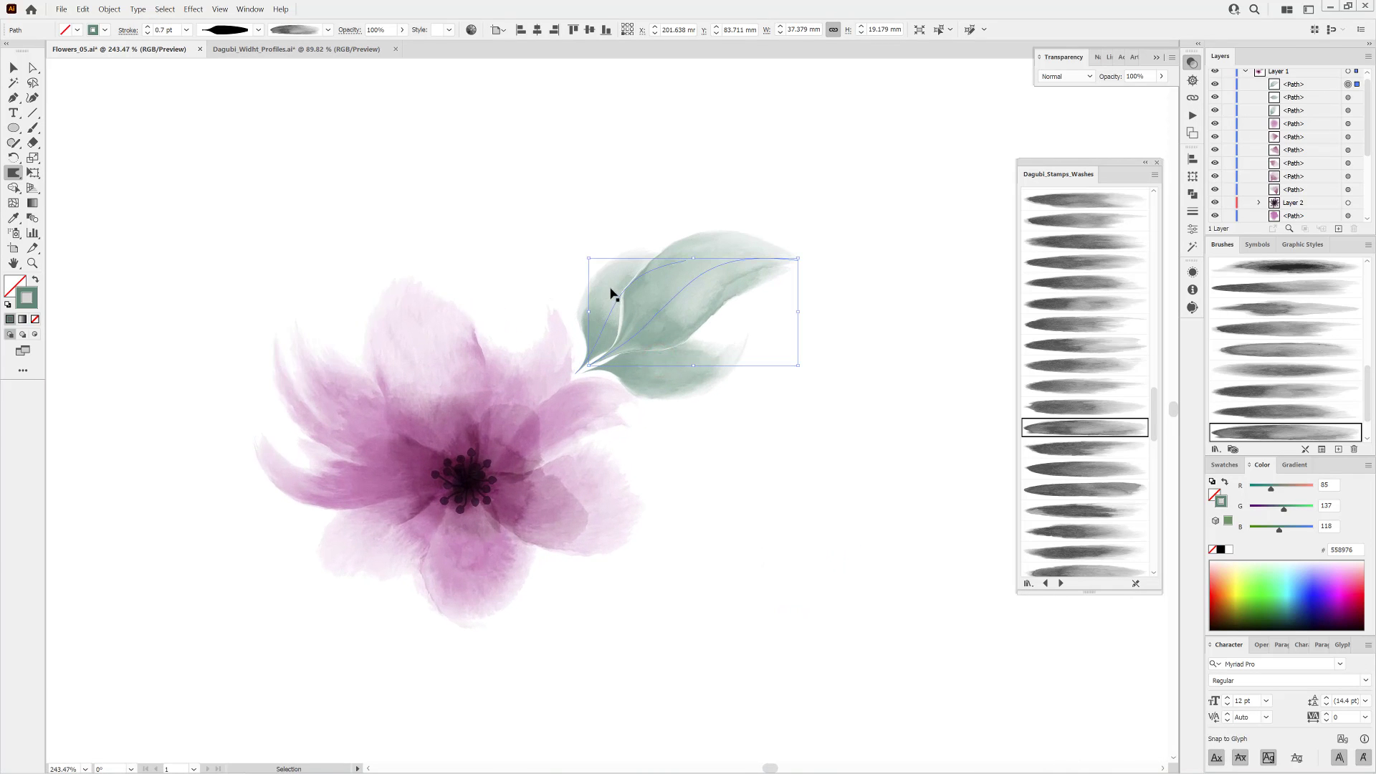
left_click(611, 292, "ctrl")
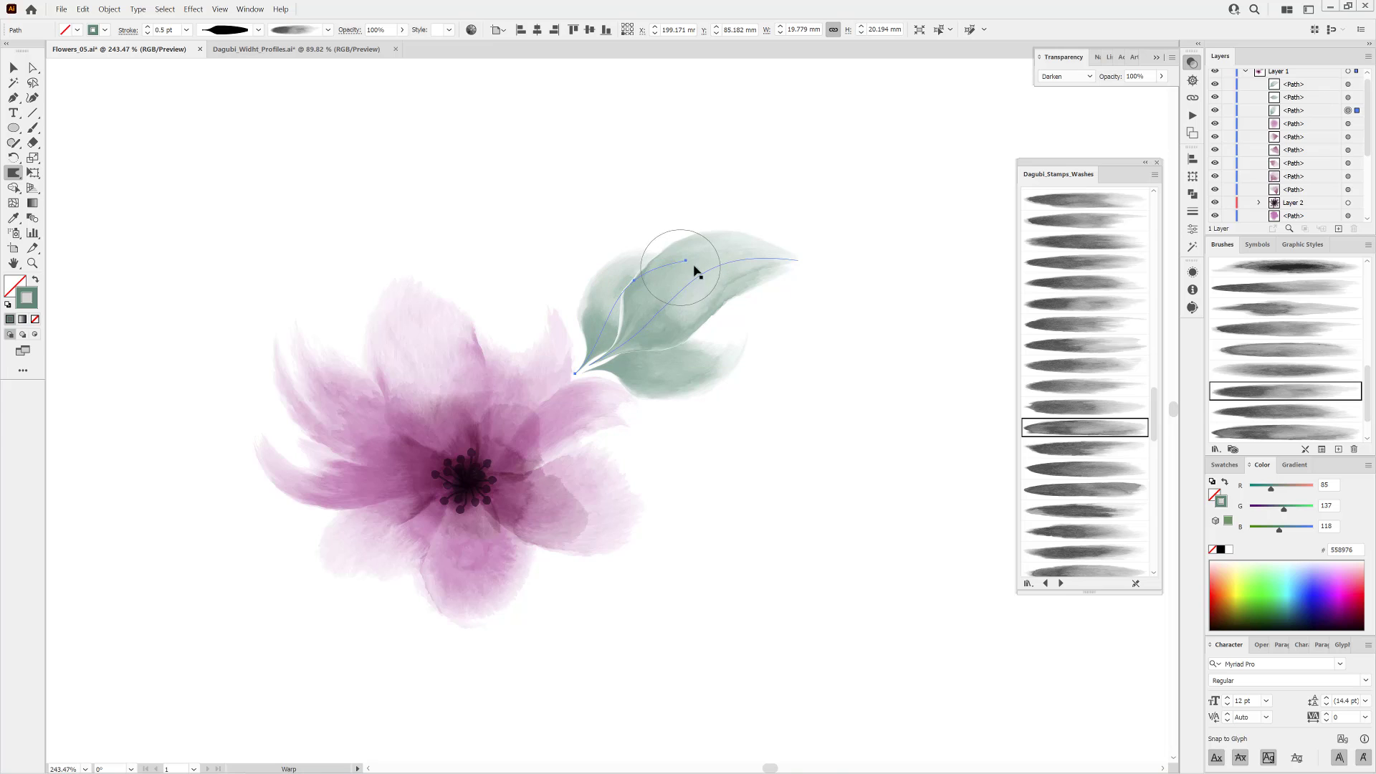
mouse_move(728, 243)
left_mouse_down()
mouse_move(778, 190)
mouse_move(699, 255)
mouse_move(671, 191)
left_mouse_up()
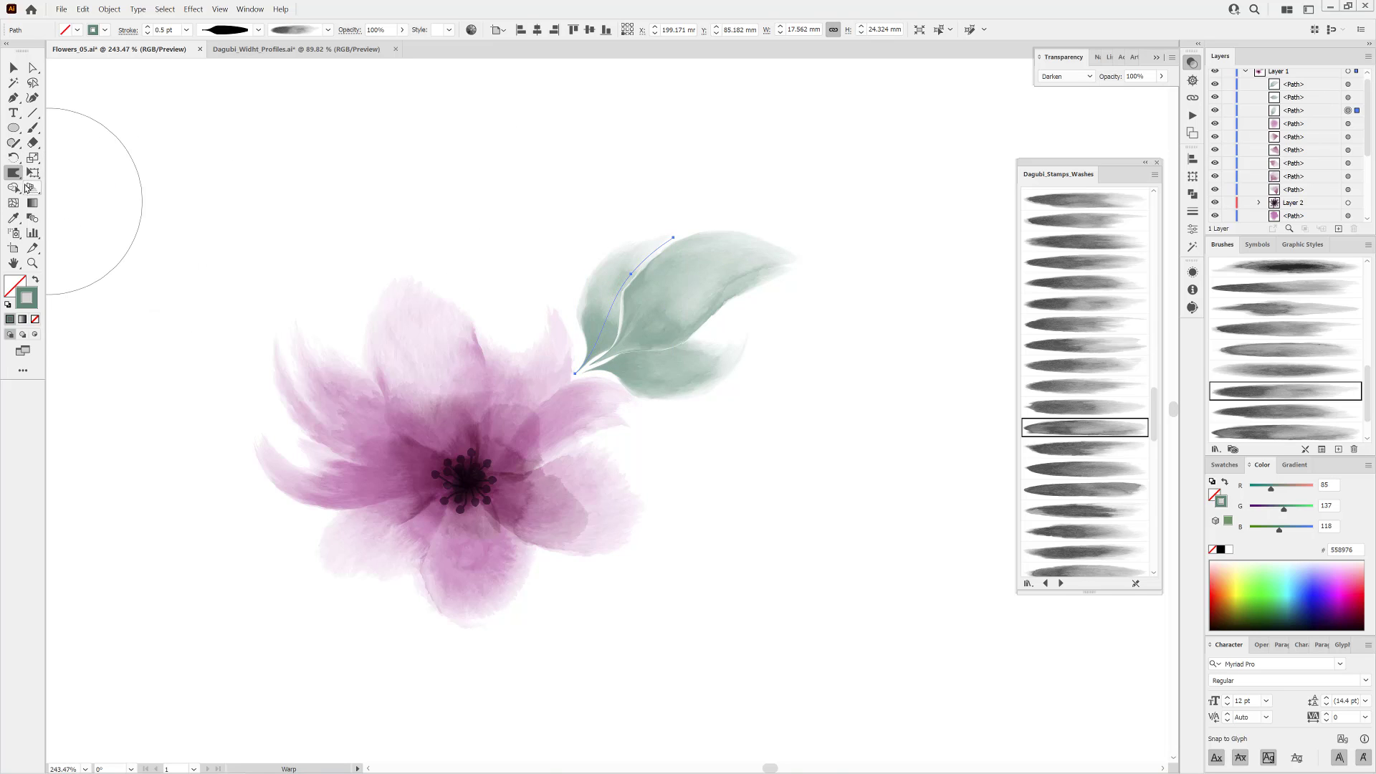
Rotate the small upper leaf counterclockwise with Free Transform and reposition its base at the other leaves' stem point.
left_click(33, 174)
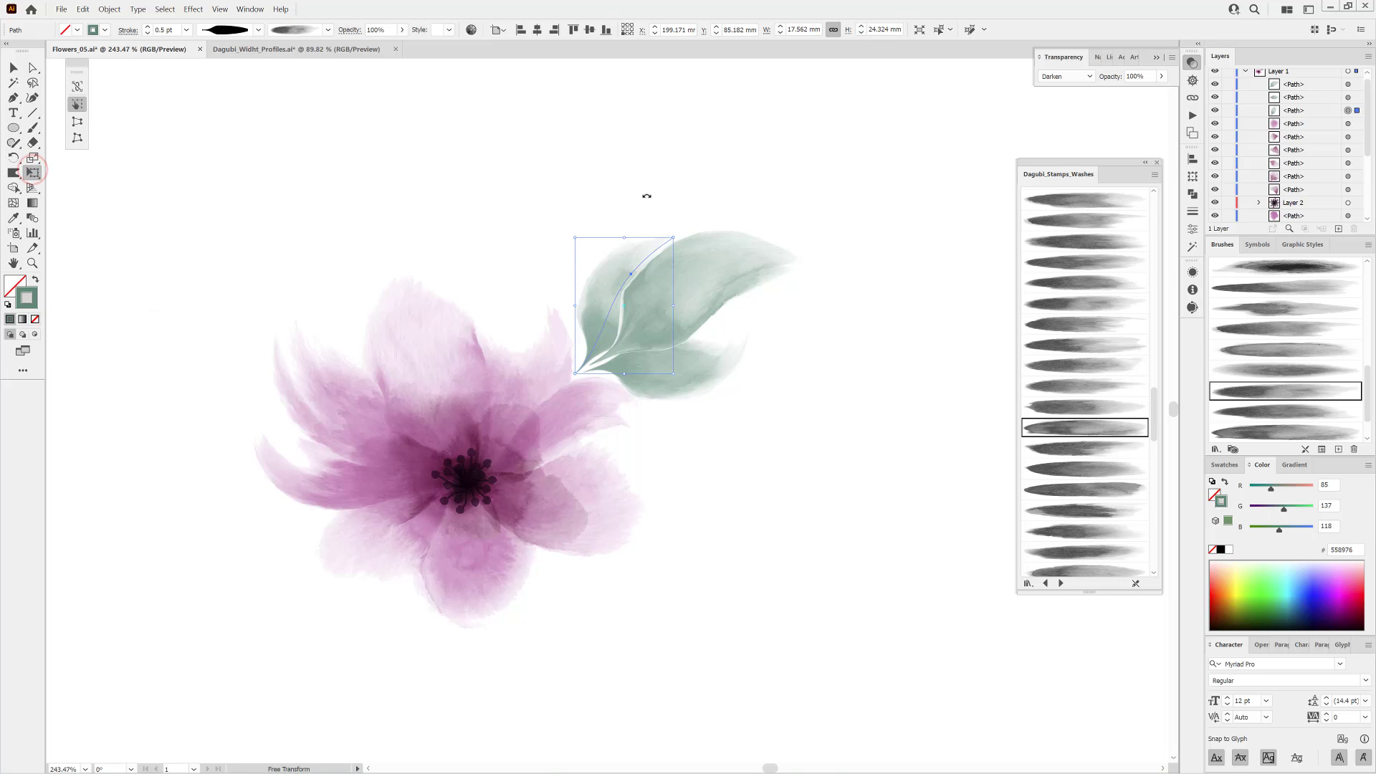
left_click_drag(647, 196, 609, 199)
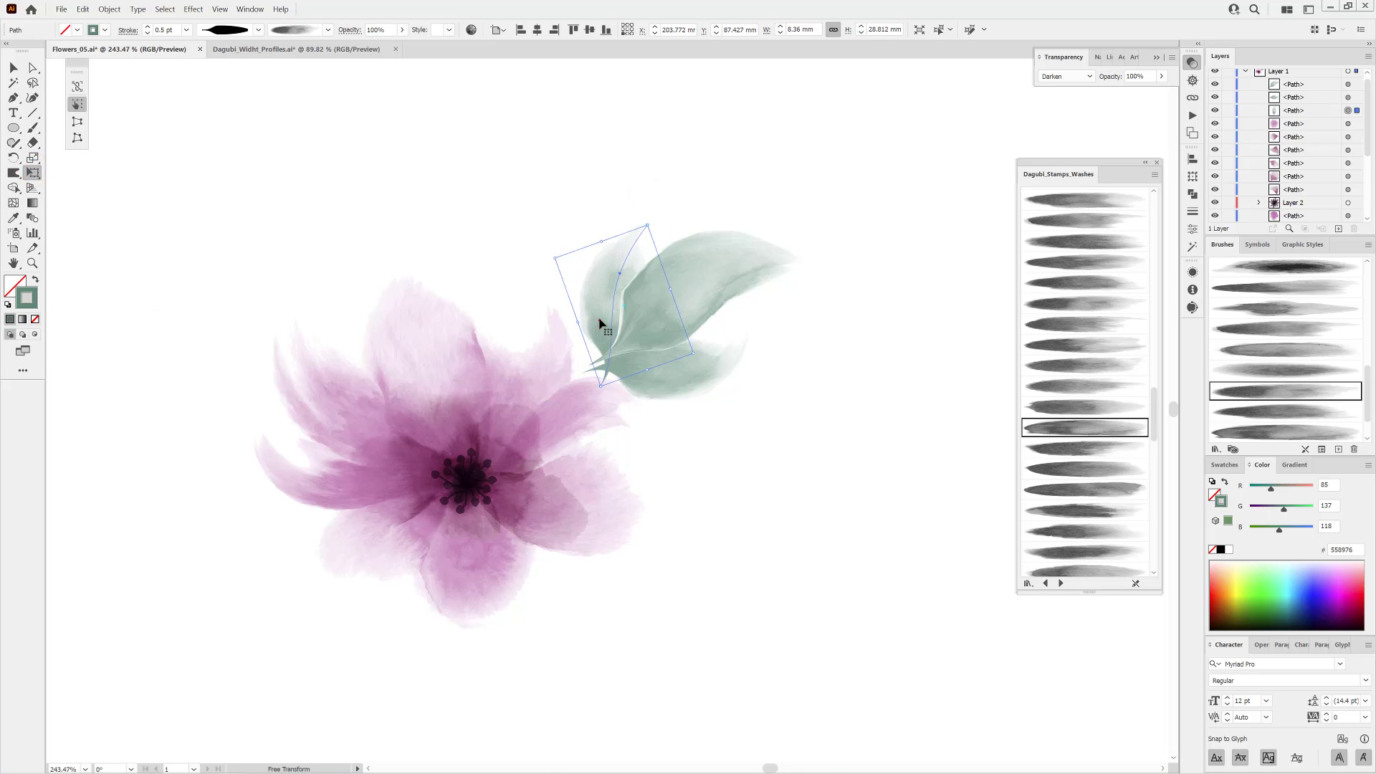
mouse_move(601, 324)
left_mouse_down()
mouse_move(591, 293)
mouse_move(578, 315)
left_mouse_up()
left_click_drag(657, 205, 655, 209)
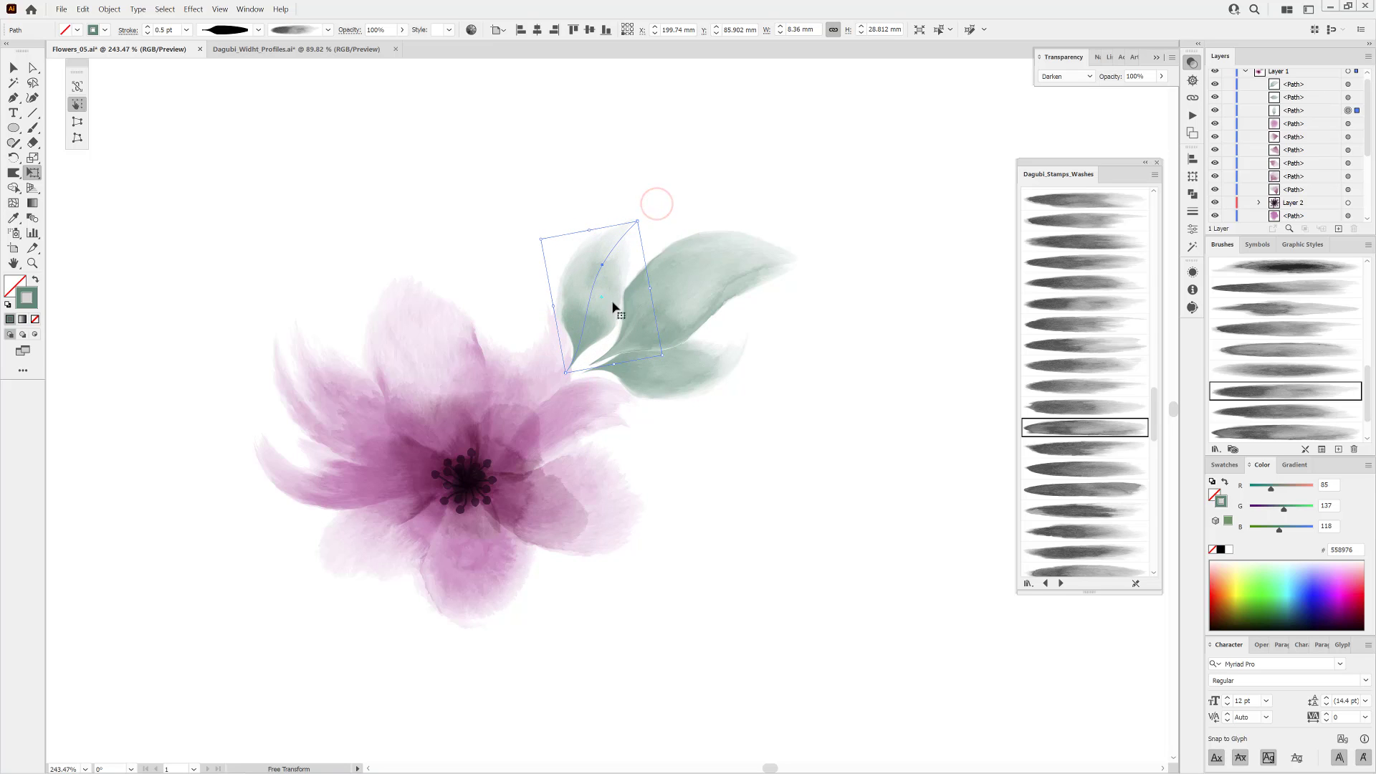
left_click_drag(604, 317, 615, 327)
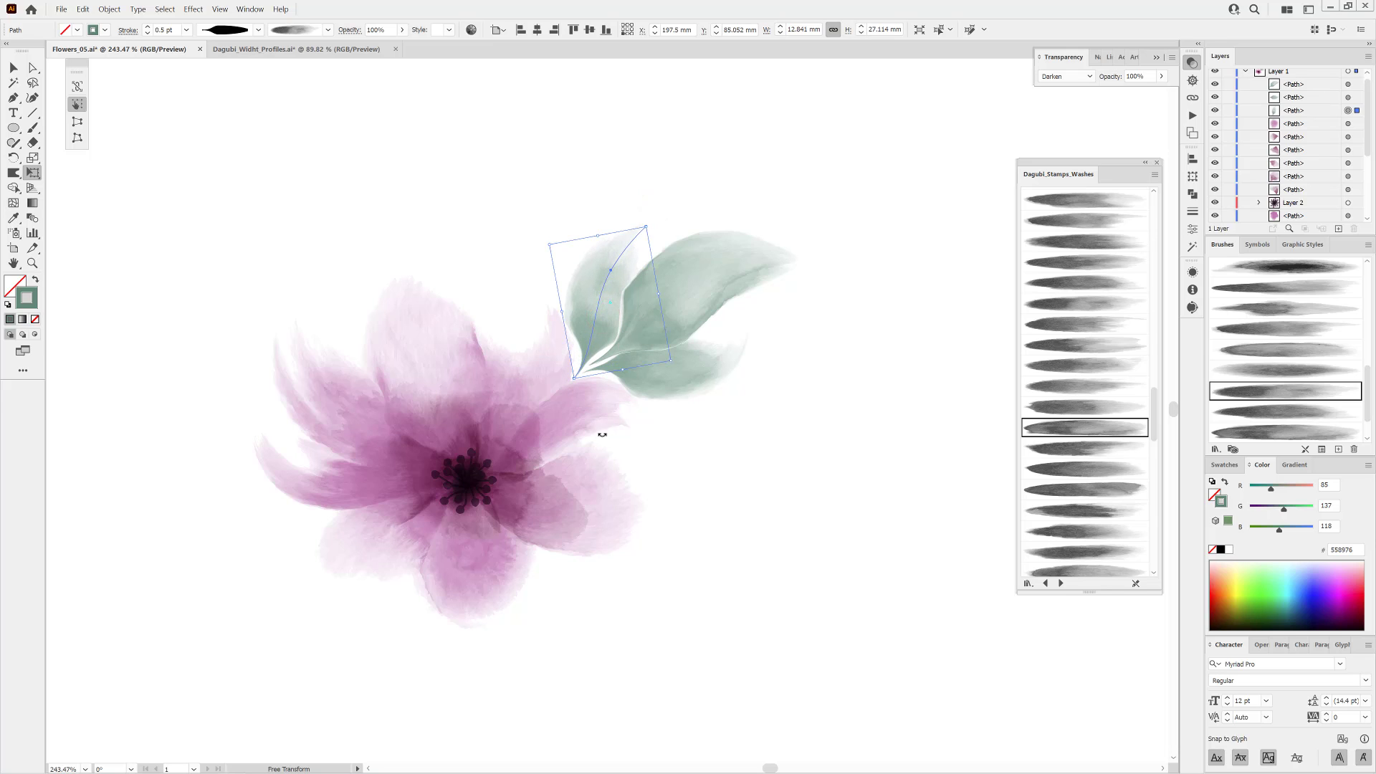
left_click(827, 552)
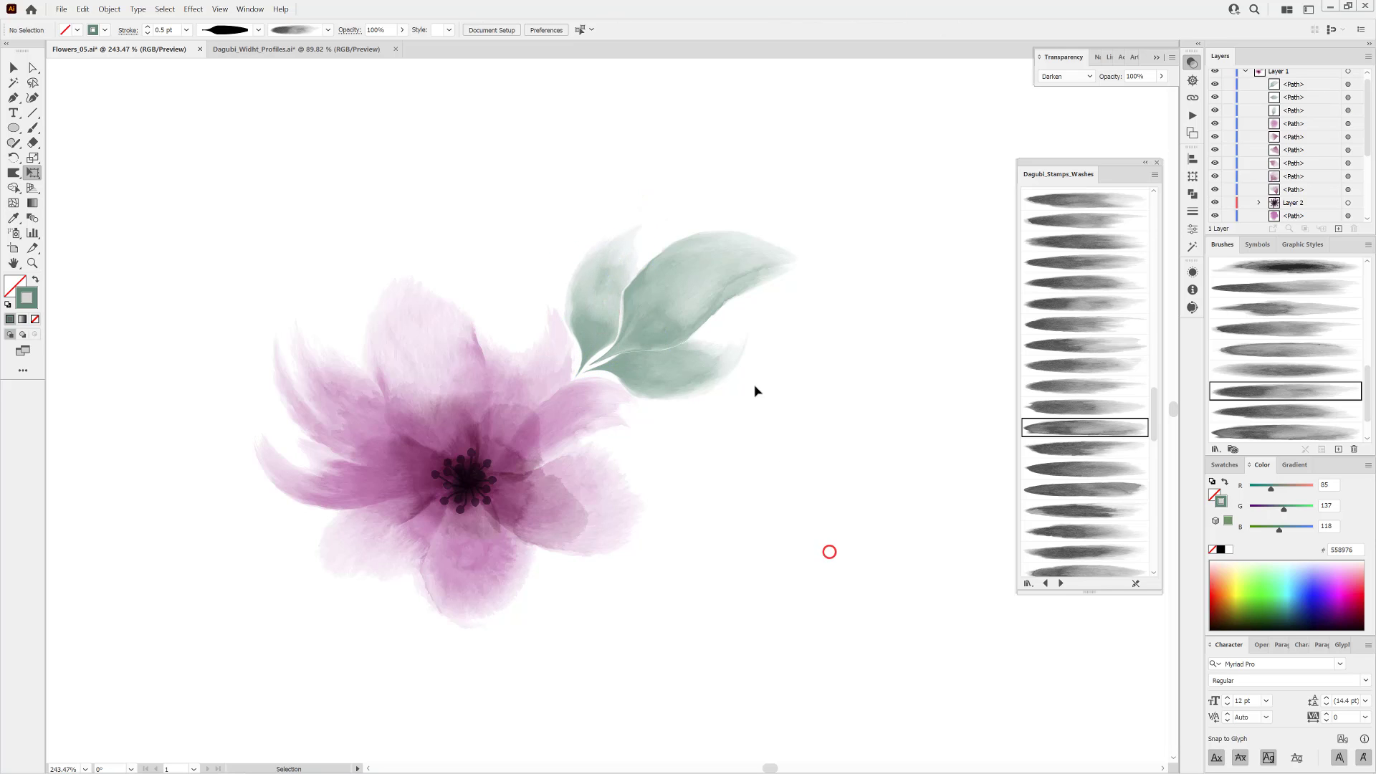
Bend the tip of the lower leaf downward by moving its end anchor point with Direct Selection.
left_click(722, 377)
scroll(755, 394, "up", 4)
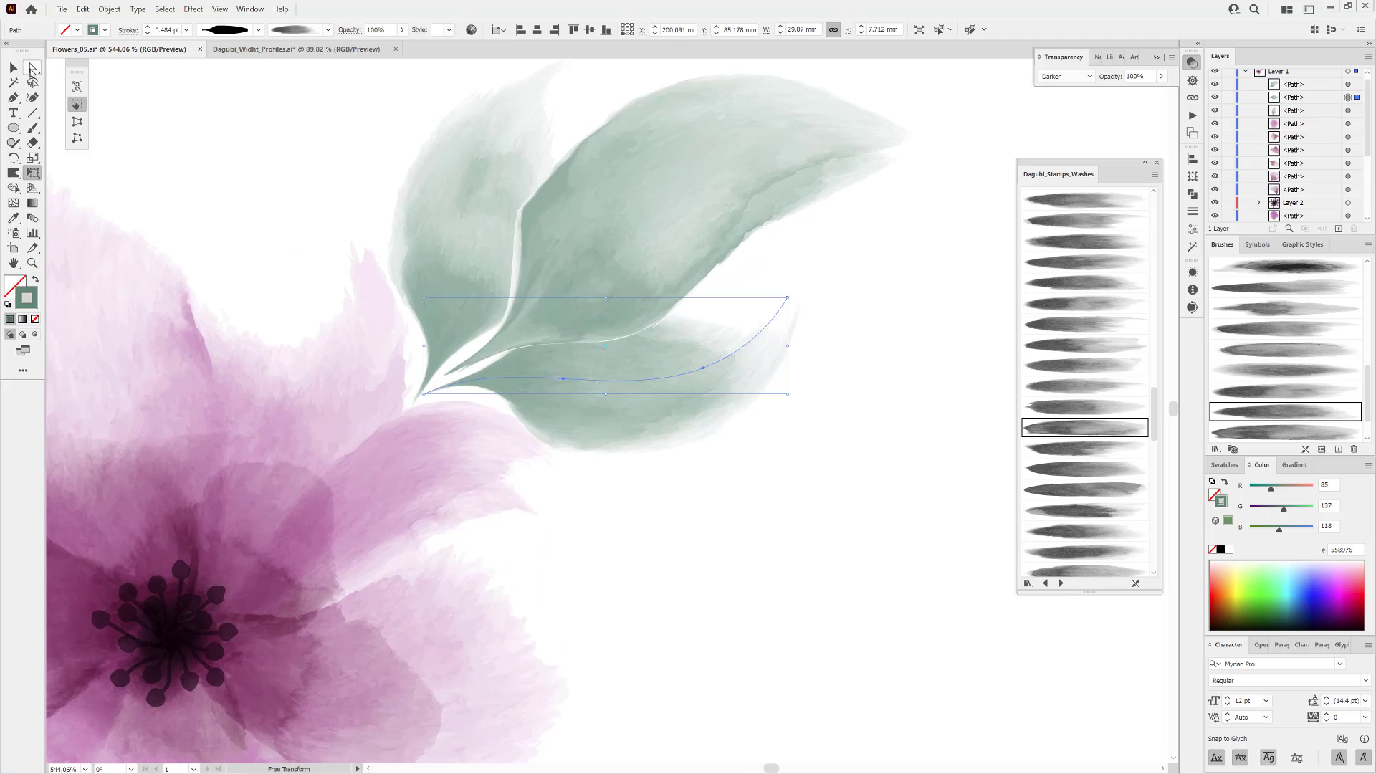
left_click(31, 68)
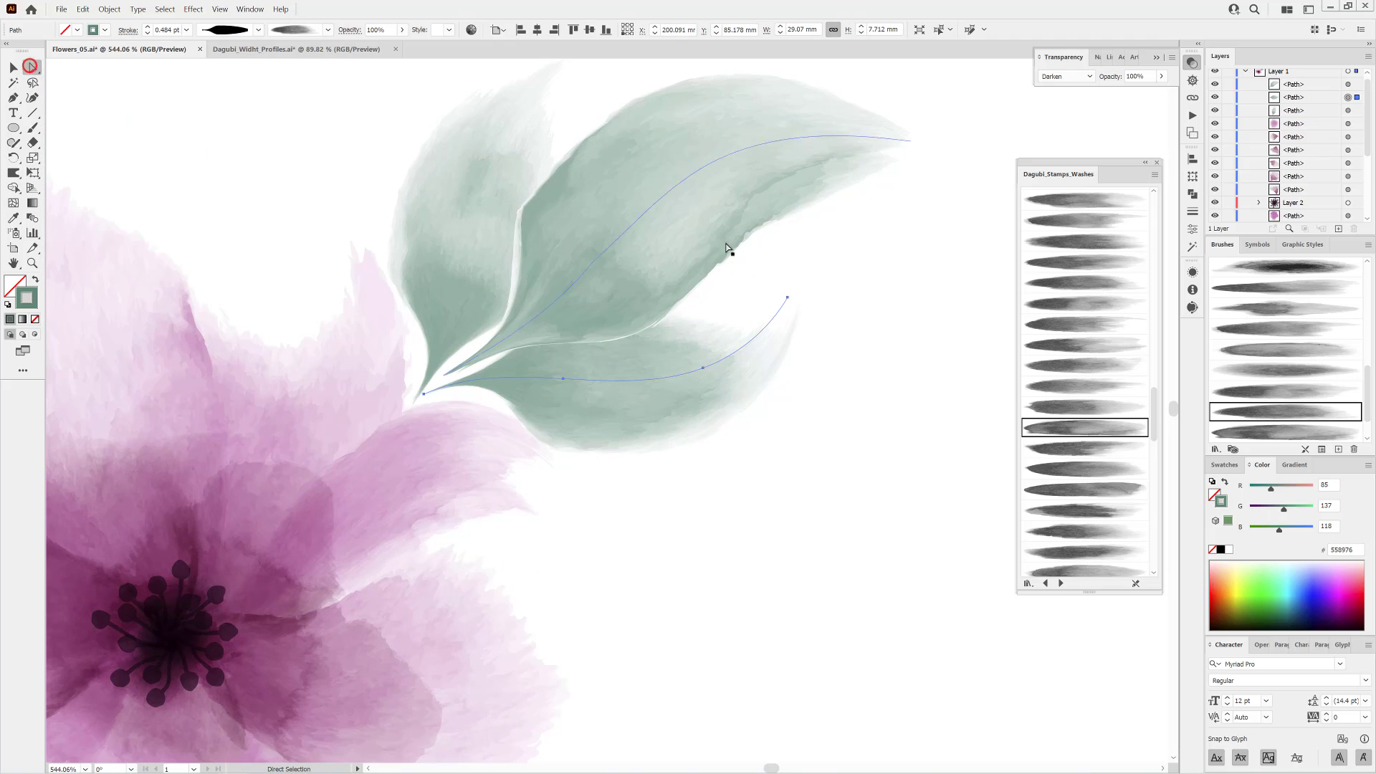
left_click_drag(788, 299, 770, 374)
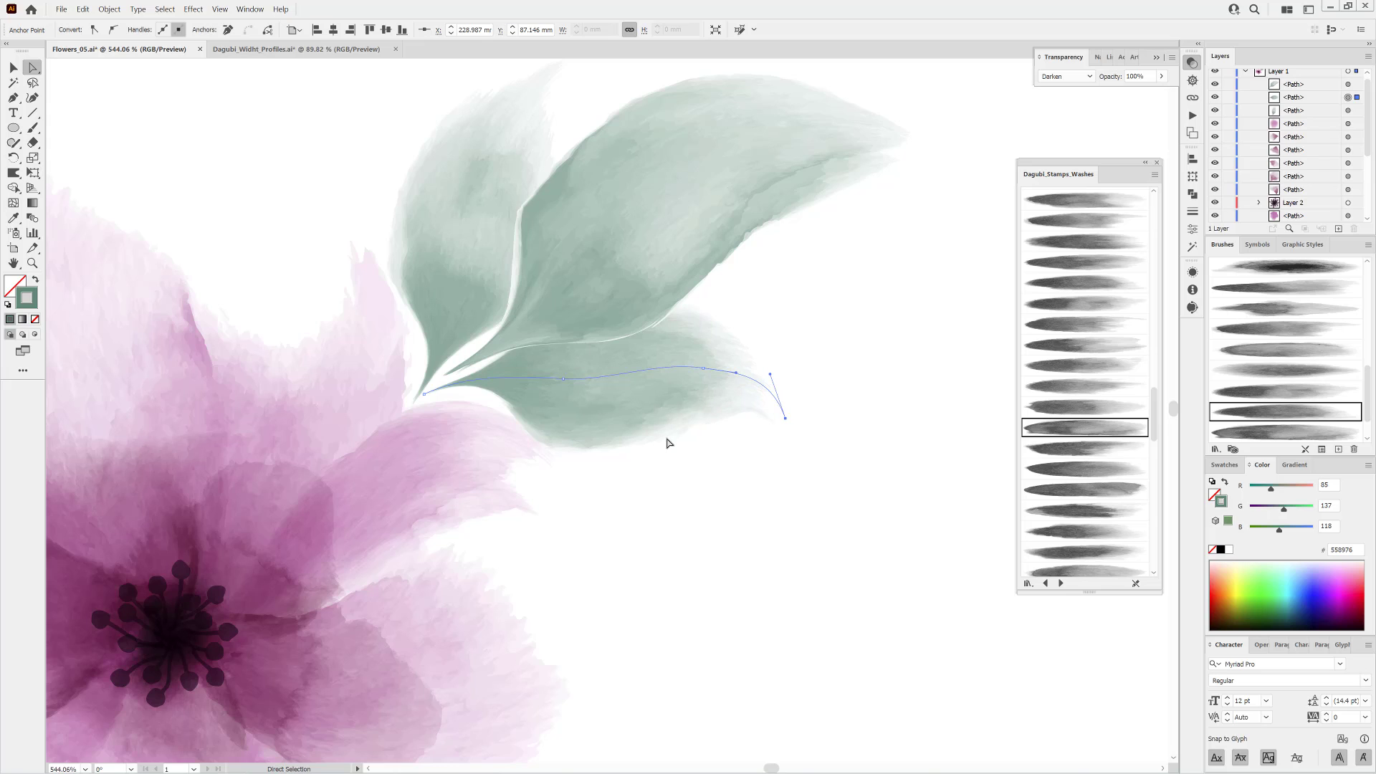
Apply a width profile with narrower, pointed ends to the lower leaf.
left_click(640, 419)
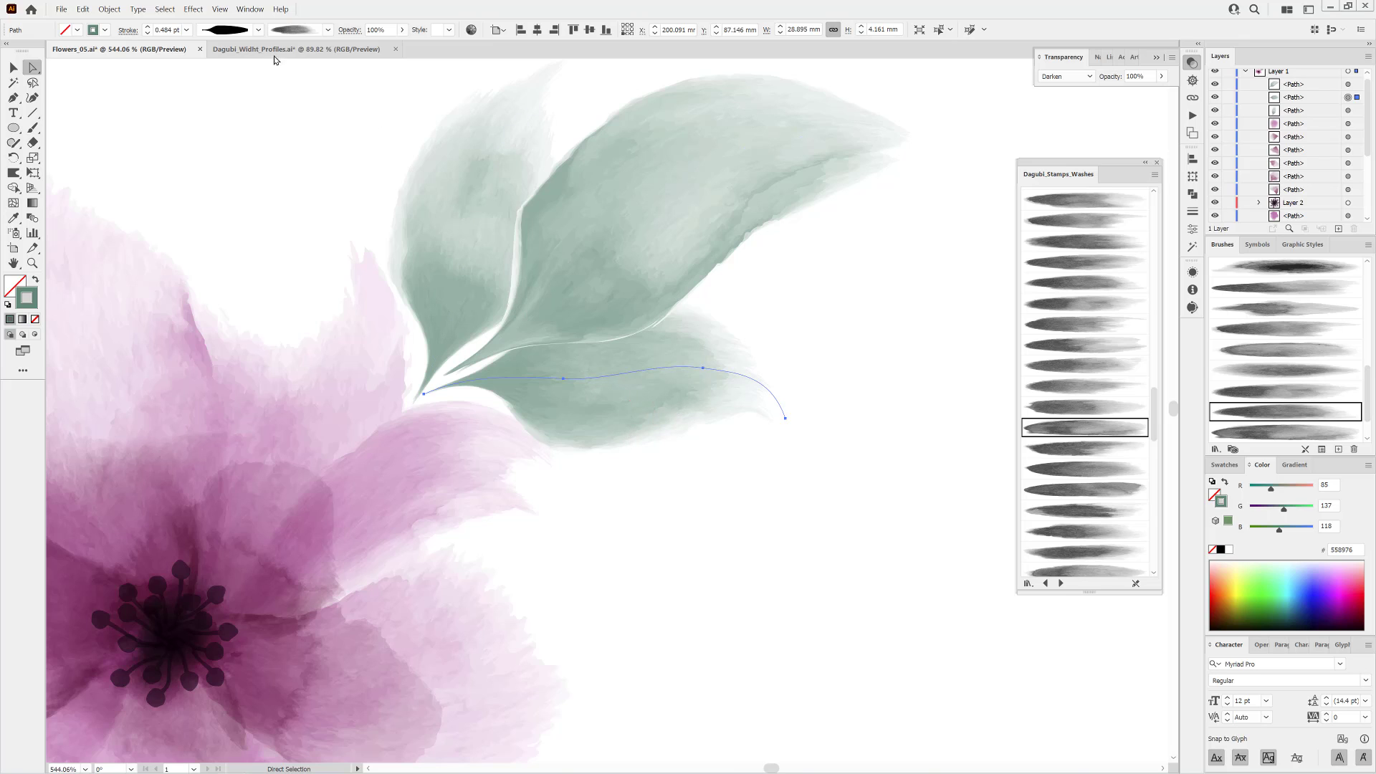
left_click(257, 30)
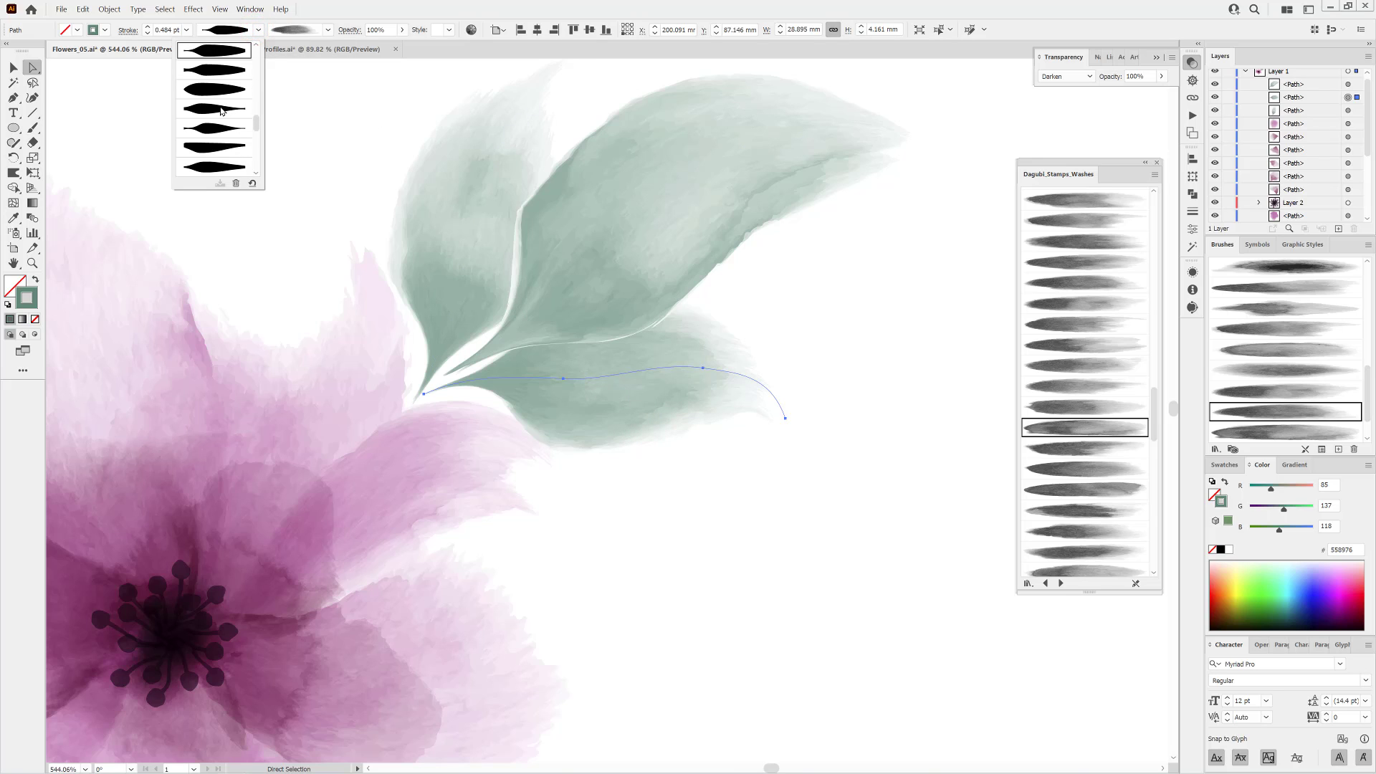
left_click(224, 129)
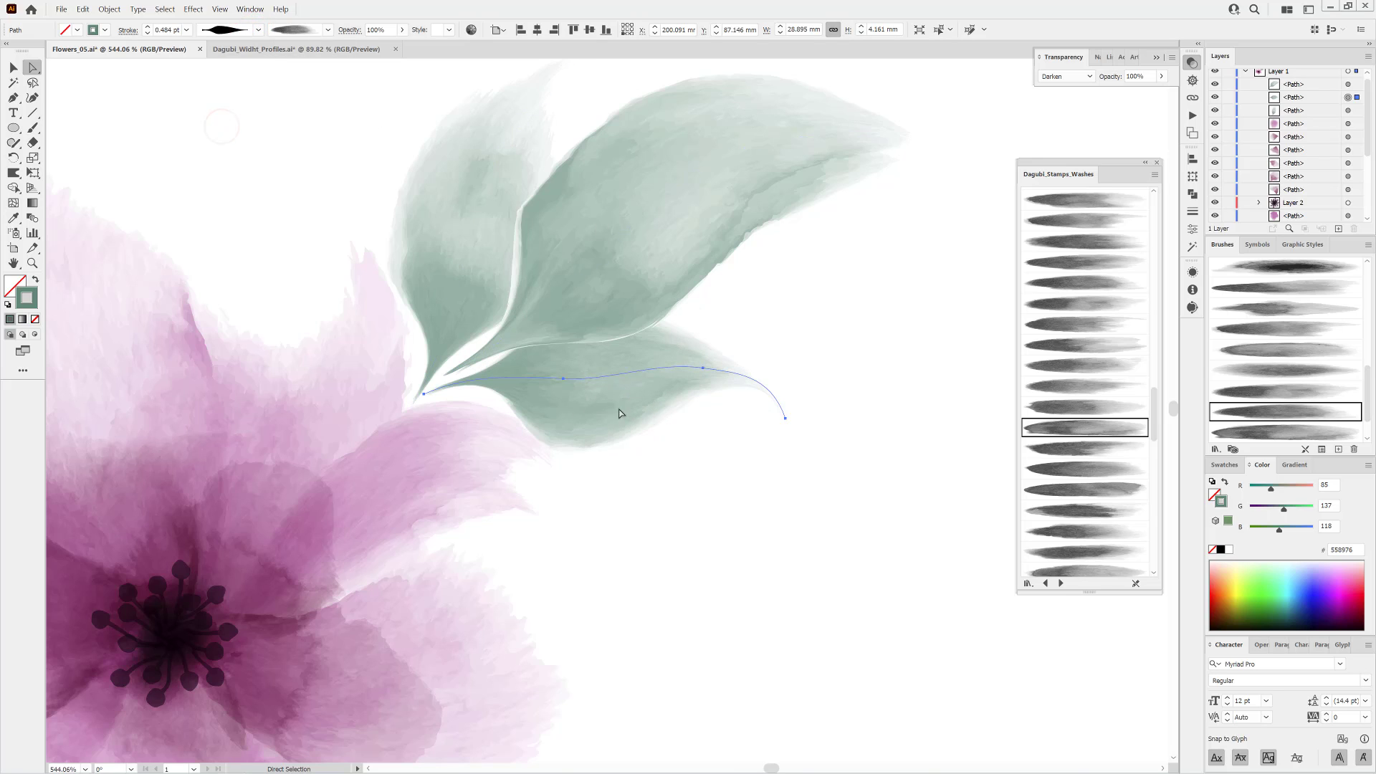
Warp the lower leaf, extending its base down and left toward the flower and curving its tip further downward.
left_click(13, 175)
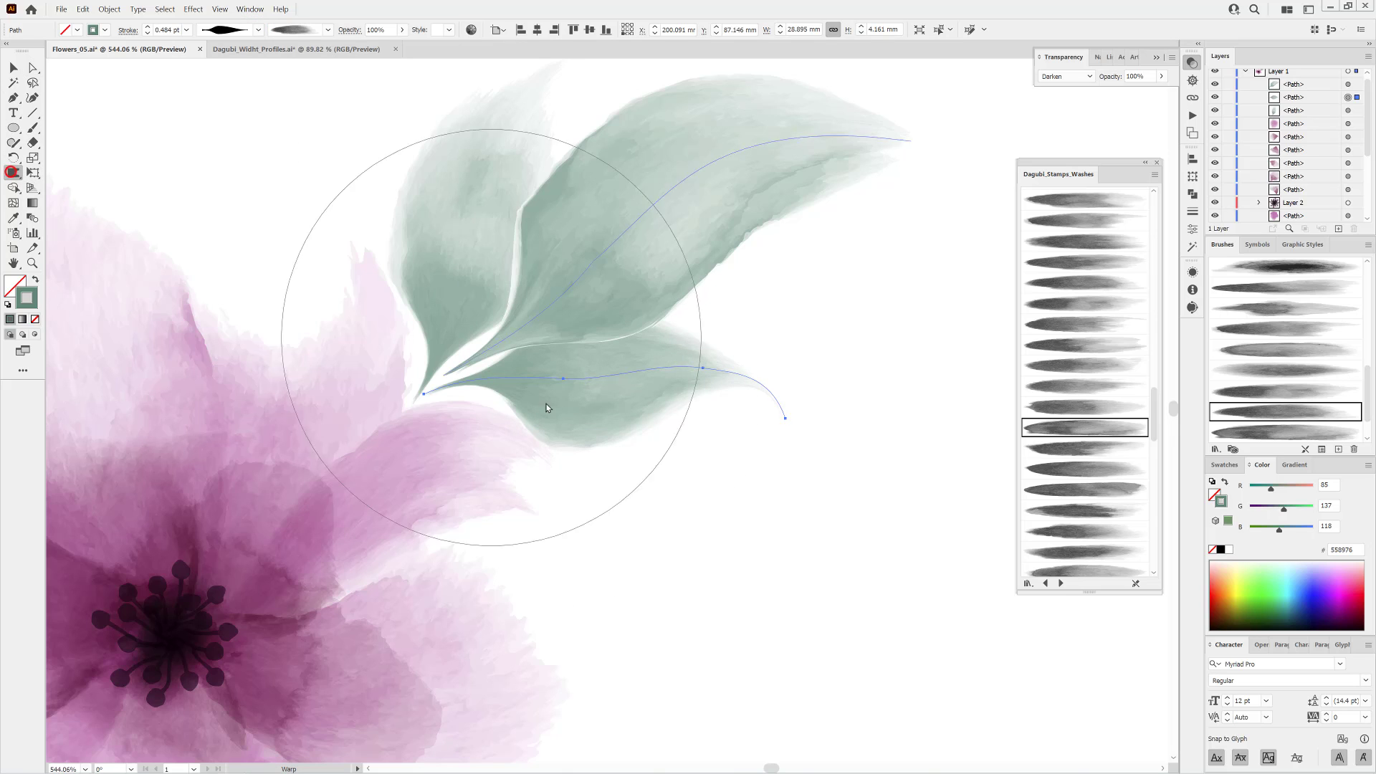
mouse_move(380, 352)
left_mouse_down()
mouse_move(316, 407)
mouse_move(396, 396)
mouse_move(402, 380)
mouse_move(347, 413)
left_mouse_up()
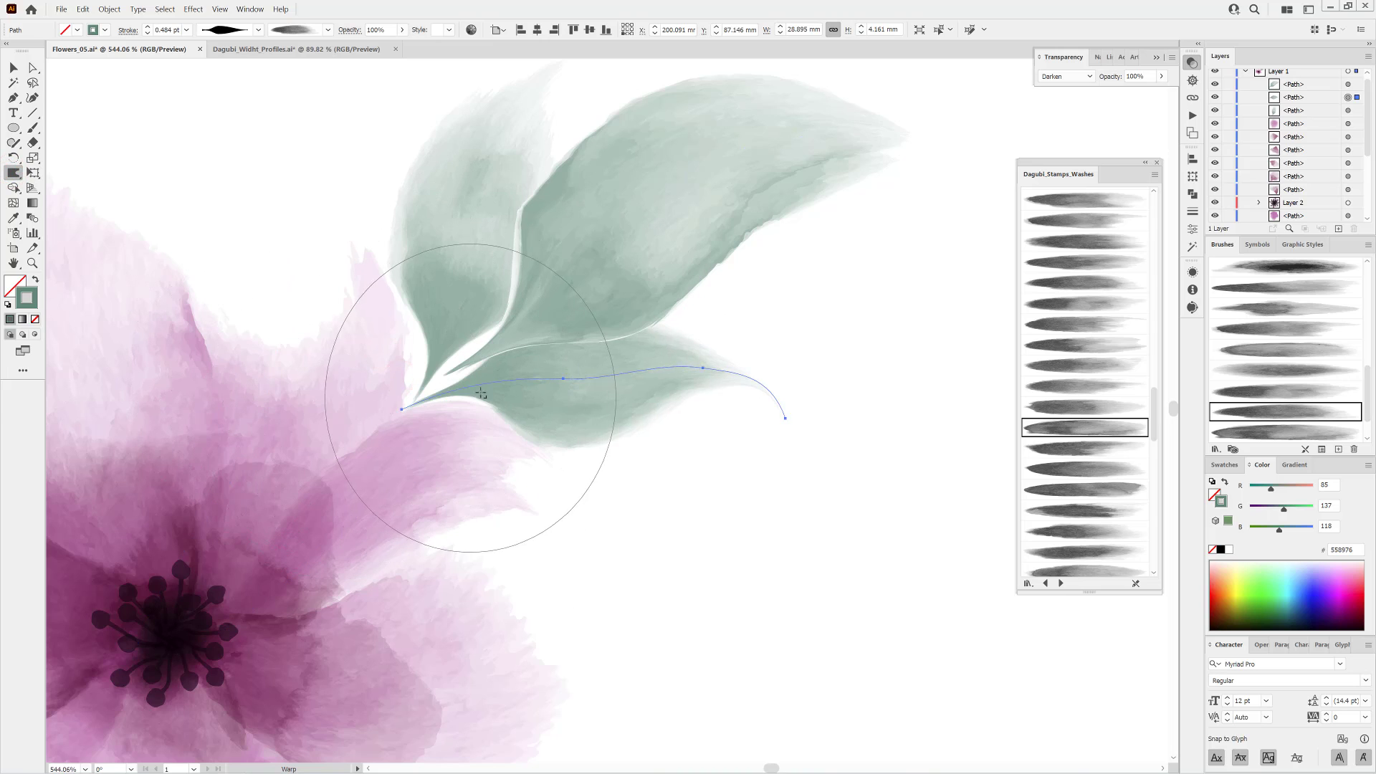
left_click_drag(488, 387, 492, 364)
left_click_drag(769, 367, 755, 442)
left_click_drag(660, 353, 672, 379)
mouse_move(774, 396)
left_mouse_down()
mouse_move(768, 459)
mouse_move(830, 498)
left_mouse_up()
mouse_move(853, 317)
left_mouse_down()
mouse_move(829, 368)
mouse_move(752, 430)
mouse_move(712, 411)
mouse_move(737, 403)
mouse_move(731, 421)
mouse_move(783, 466)
mouse_move(769, 494)
mouse_move(710, 476)
mouse_move(728, 525)
mouse_move(712, 476)
mouse_move(752, 502)
left_mouse_up()
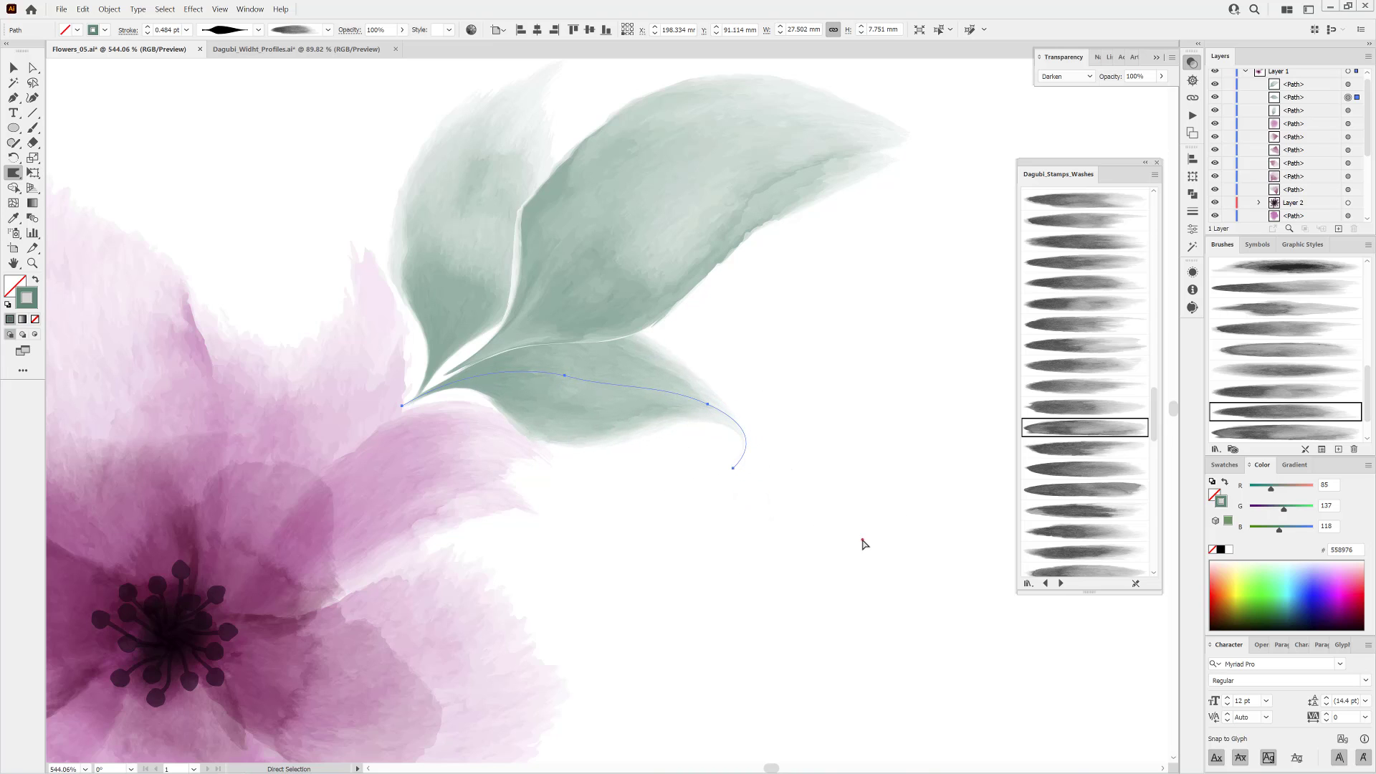
left_click(860, 538, "ctrl")
Examine the flower and leaf cluster as a whole and up close with nothing selected.
left_click_drag(839, 534, 710, 492)
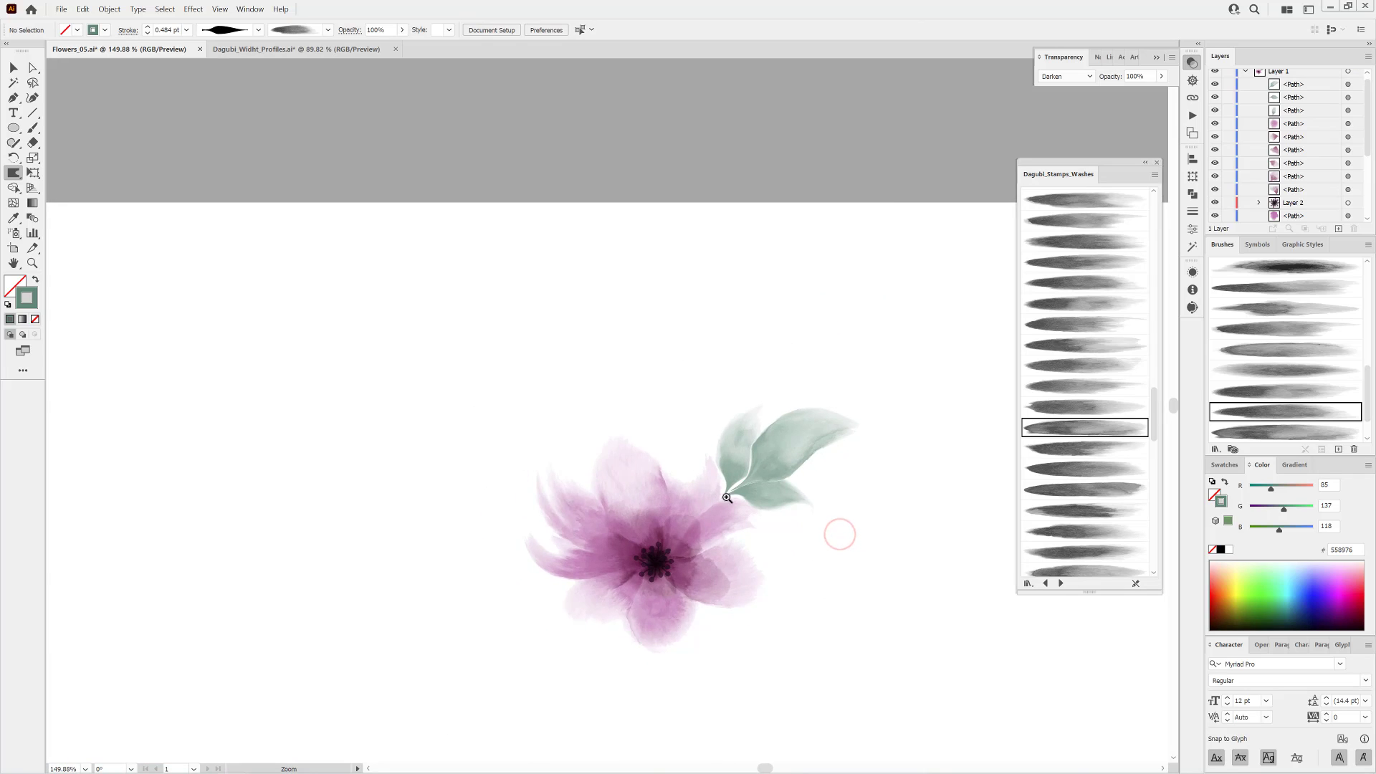
left_click_drag(839, 534, 764, 518)
left_click_drag(738, 466, 743, 467)
left_click(904, 630, "ctrl")
key("ctrl+0")
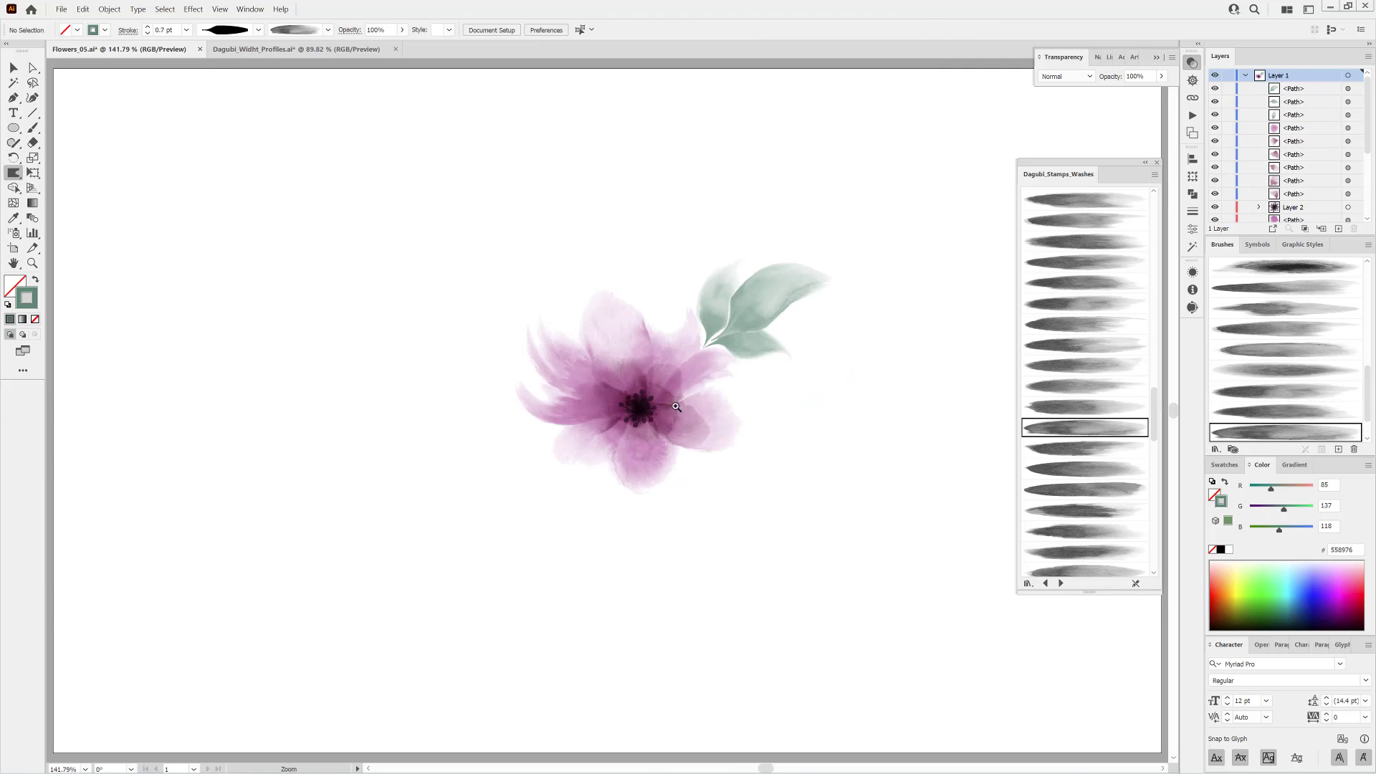
left_click_drag(653, 405, 745, 456)
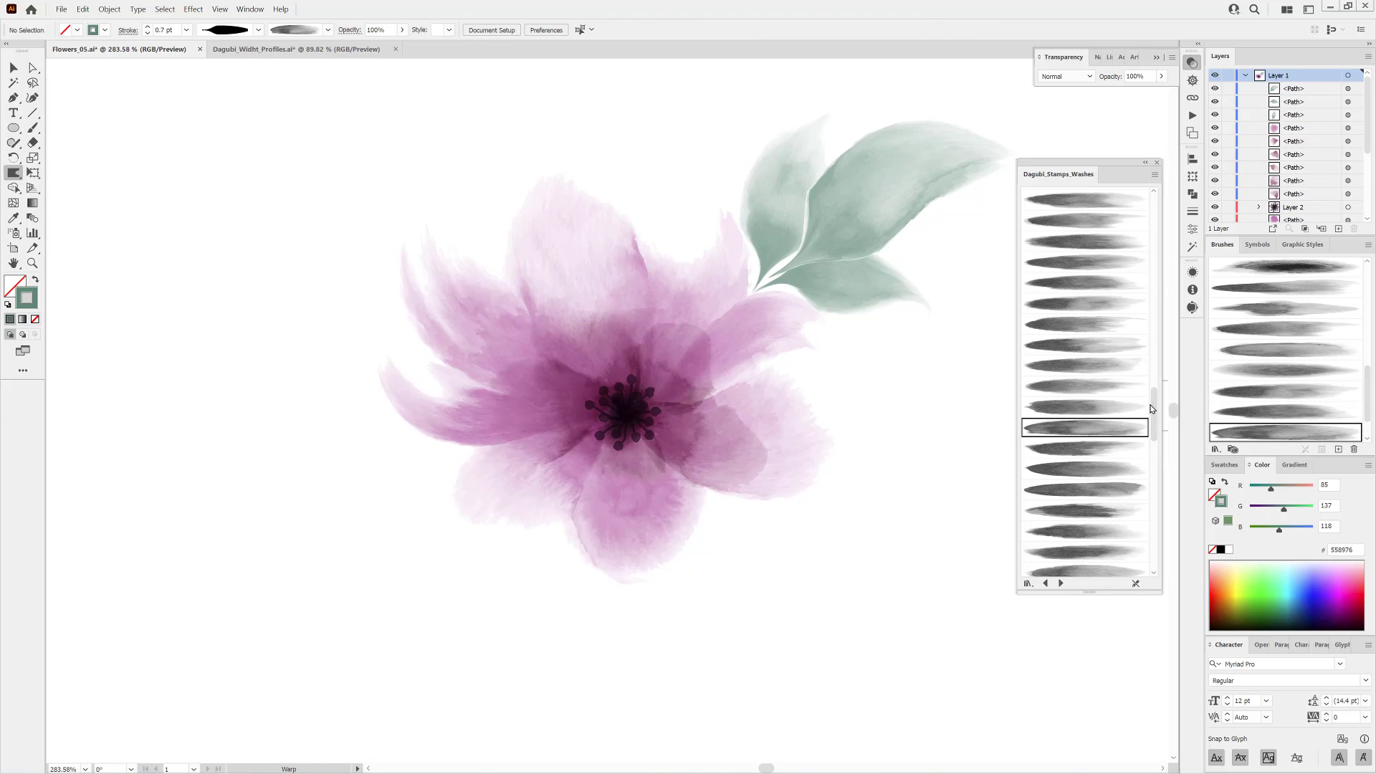
Paint a wavy green stroke about 57.5 mm long leftward from the flower's lower-left petals, using a soft wash brush tapered at both ends.
left_click_drag(1154, 404, 1151, 534)
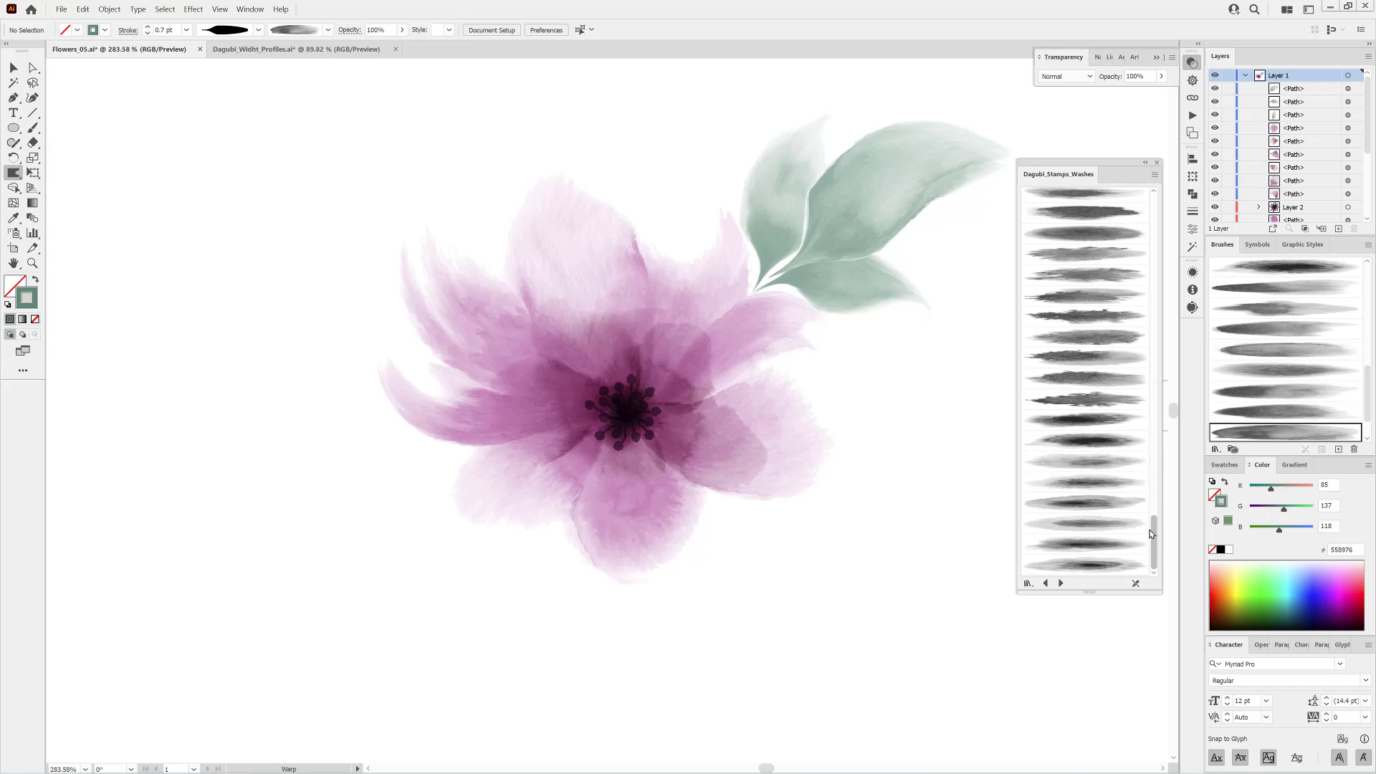
left_click_drag(1151, 531, 1152, 524)
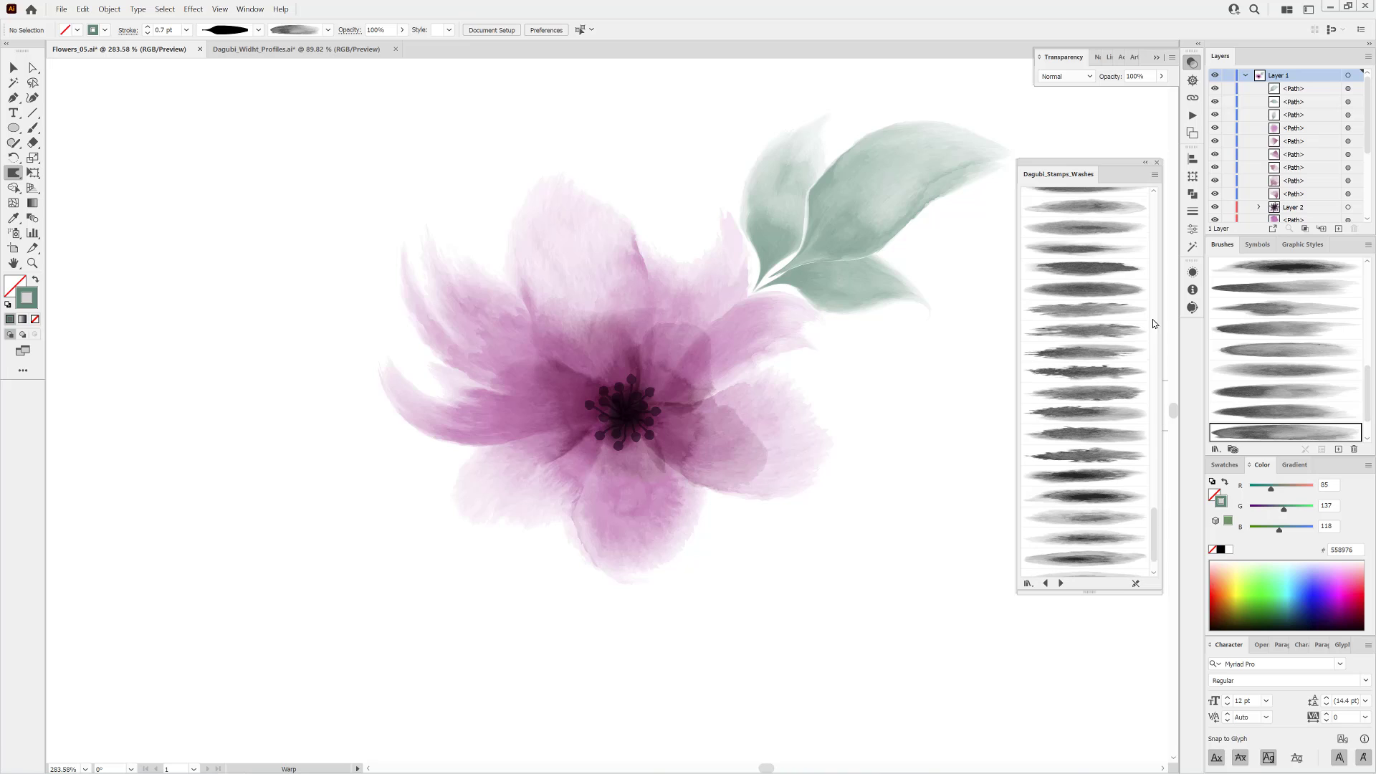
left_click(1080, 207)
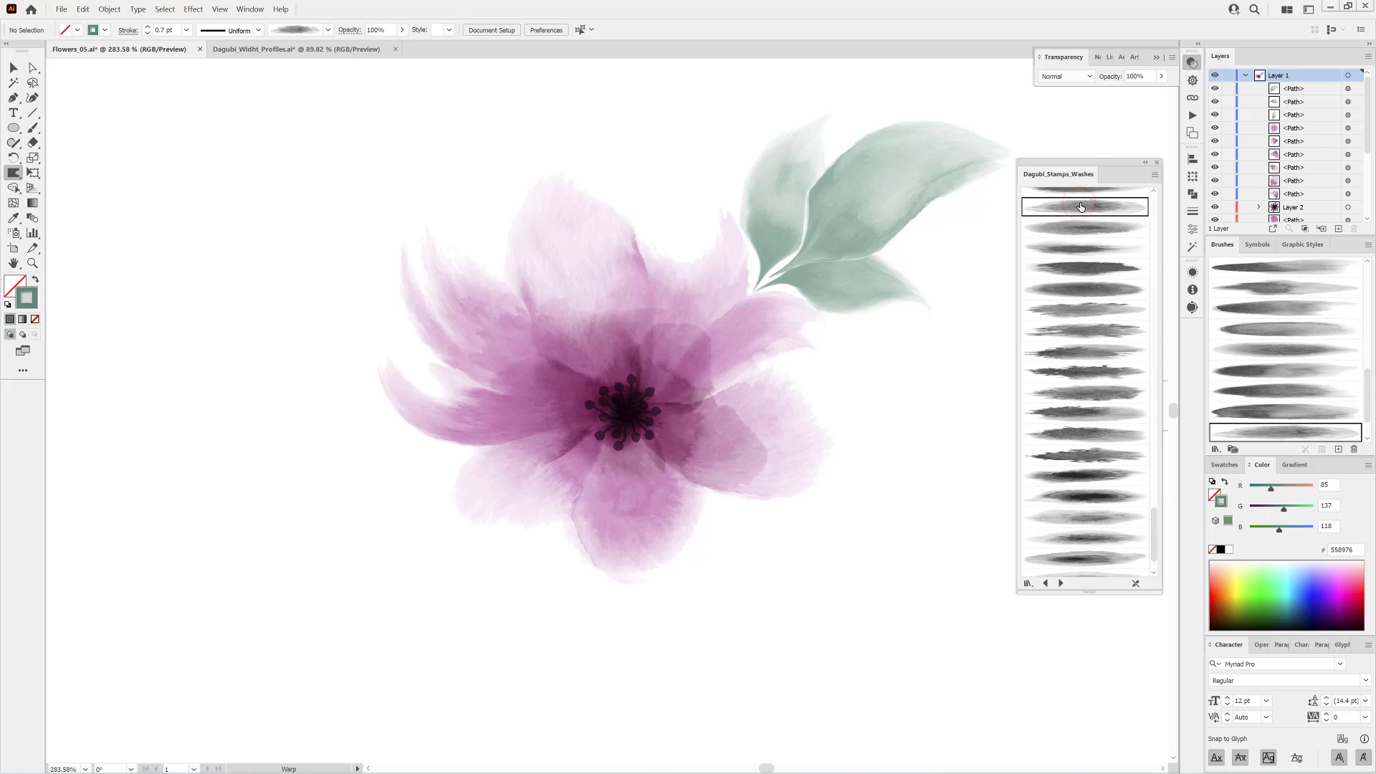
left_click(33, 129)
mouse_move(466, 455)
left_mouse_down()
mouse_move(265, 509)
mouse_move(192, 503)
left_mouse_up()
left_click_drag(90, 490, 90, 493)
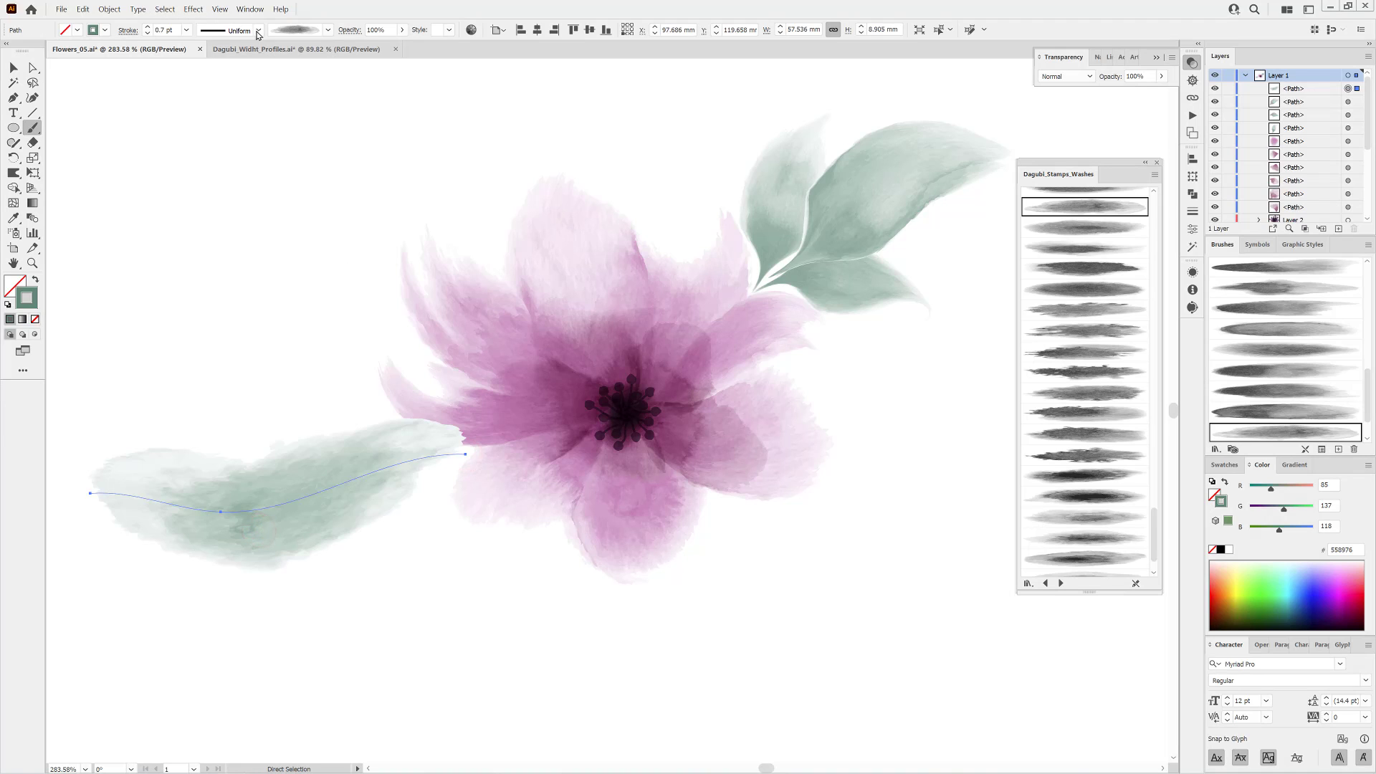
Thin the new green stroke to a 0.1 pt stroke weight and shift it slightly right and up against the petals.
left_click(186, 31)
left_click(202, 43)
left_click_drag(312, 515, 329, 516)
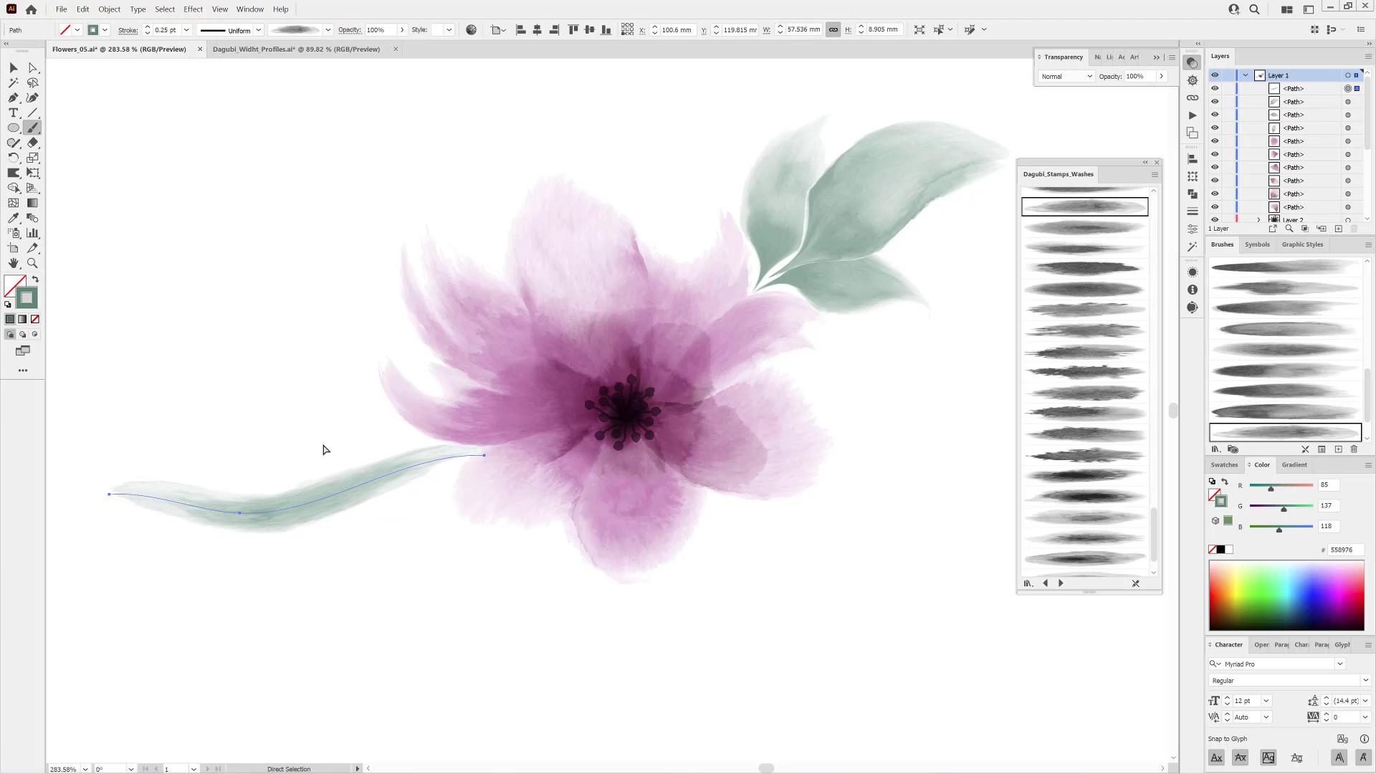
left_click(147, 33)
left_click(147, 34)
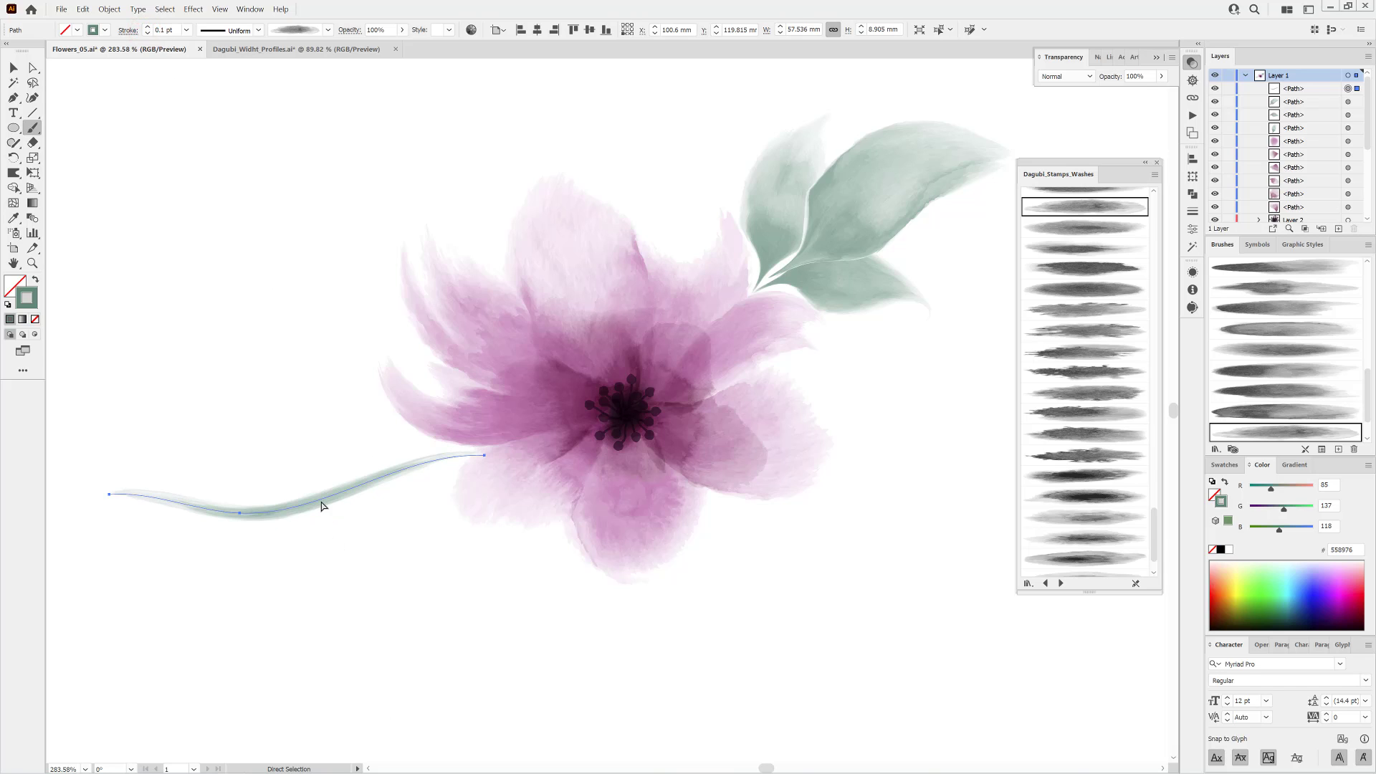
left_click_drag(321, 505, 328, 500)
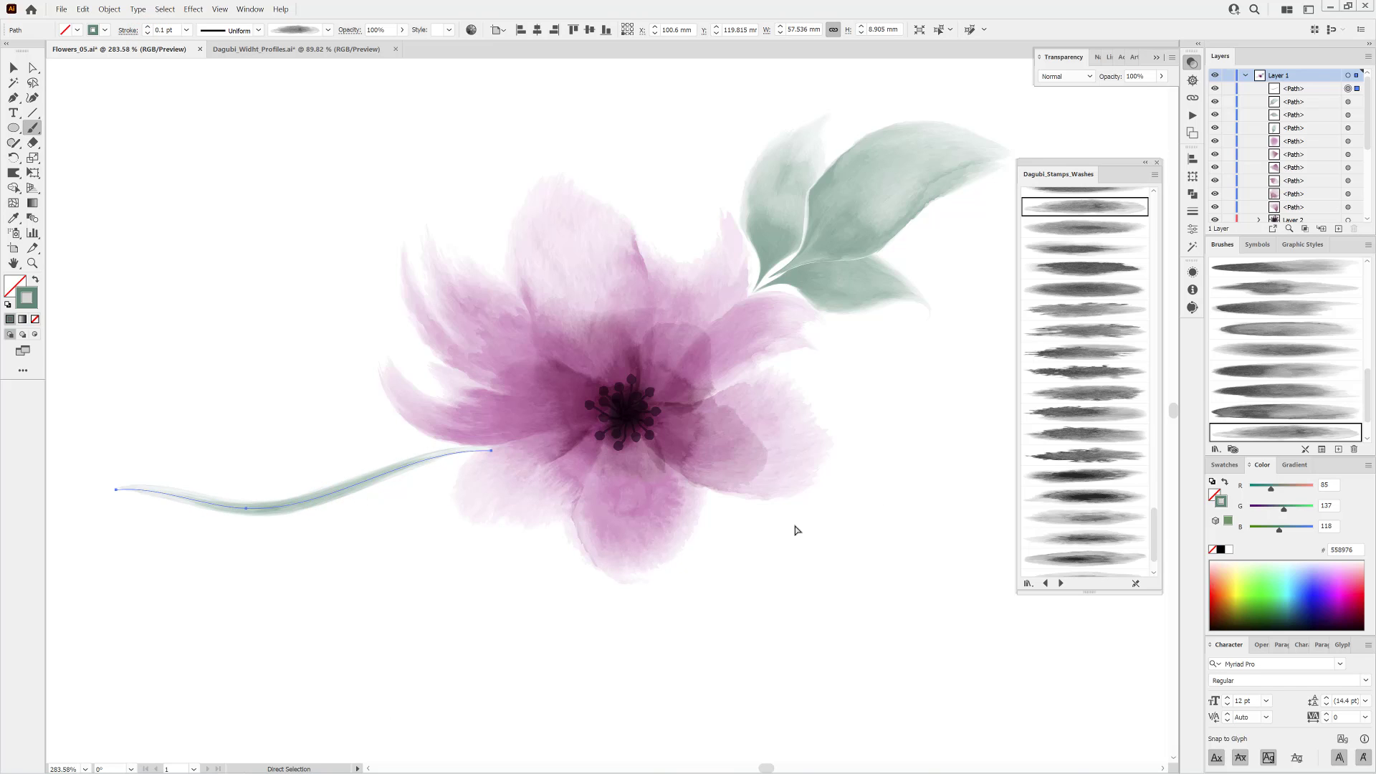
Set the Stamps_Washes_109 brush width to 30%, apply it to existing strokes, and move the brush to the head of the watercolor brushes.
double_click(1283, 432)
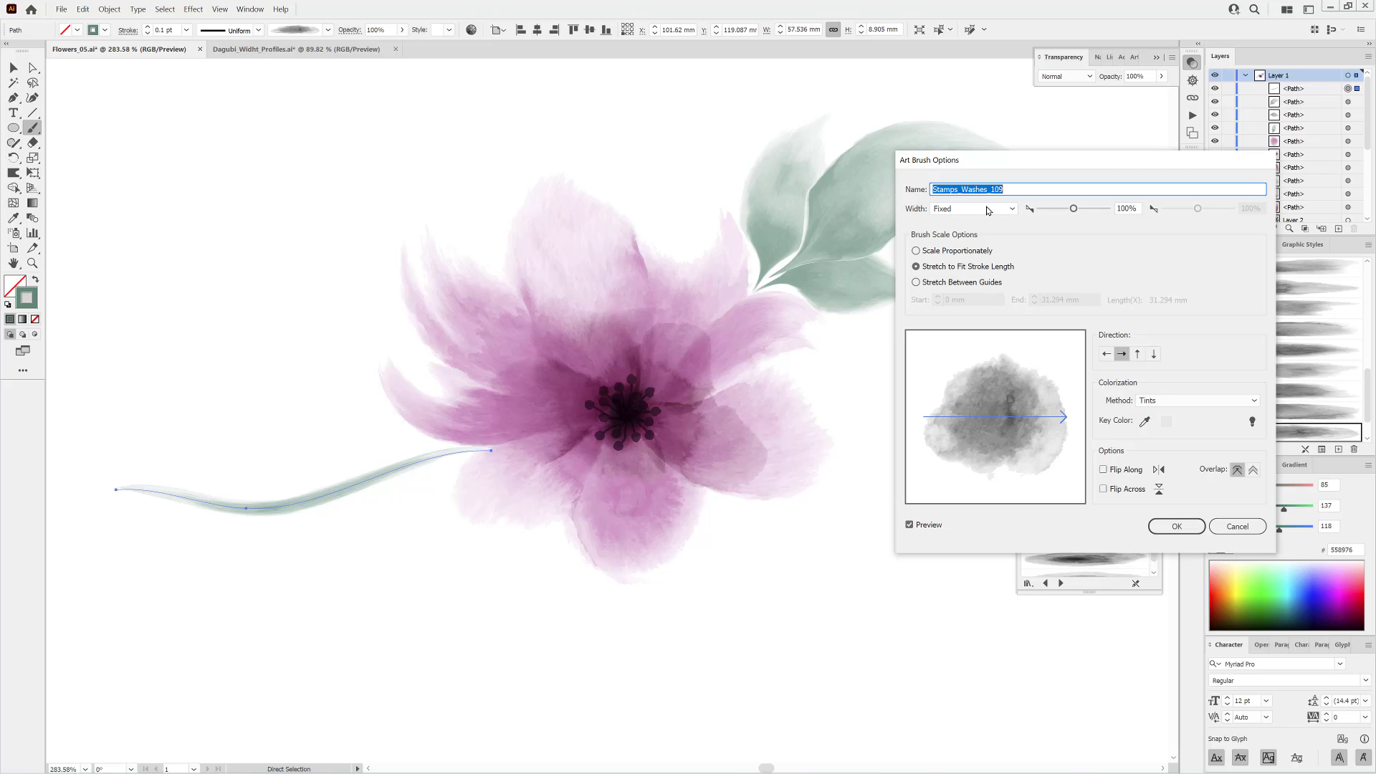
left_click_drag(1074, 213, 1054, 213)
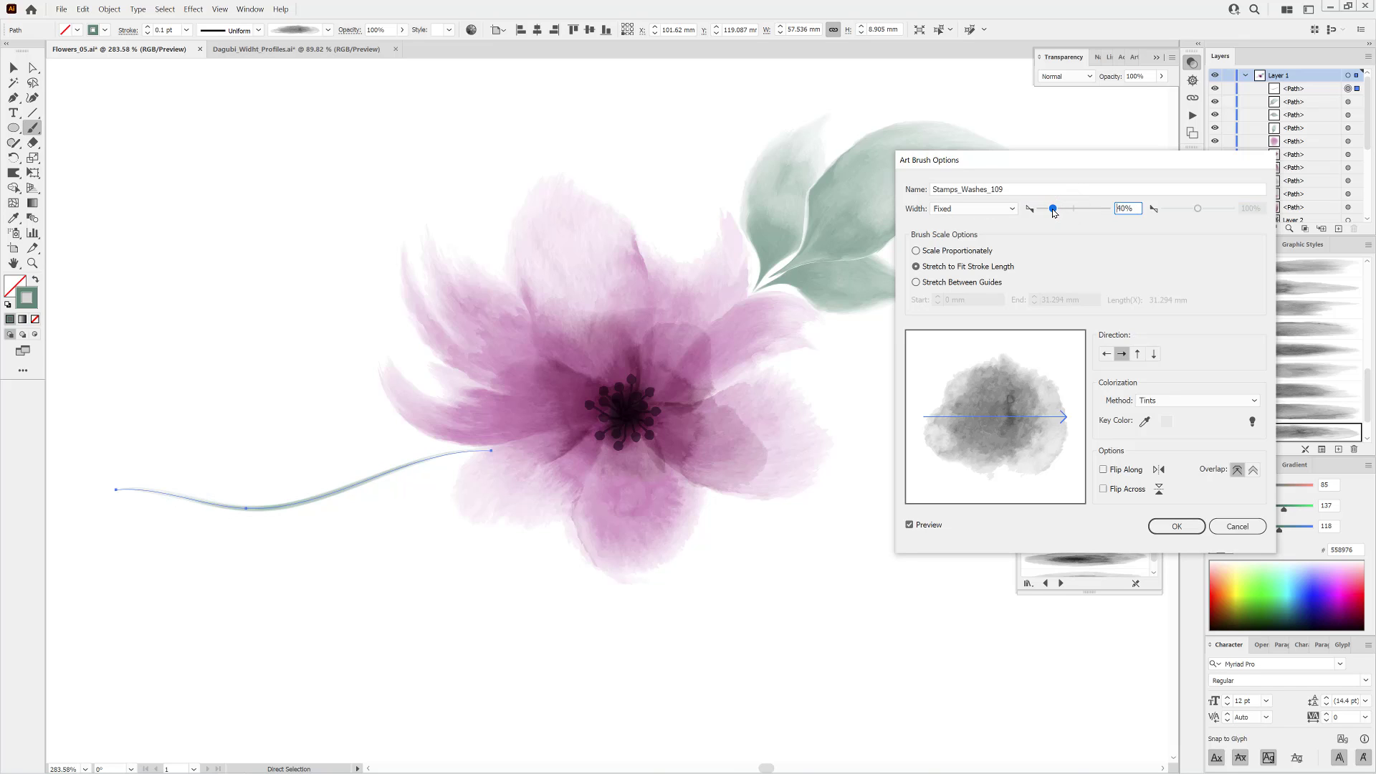
left_click_drag(1051, 212, 1049, 213)
left_click(1177, 528)
left_click(1177, 527)
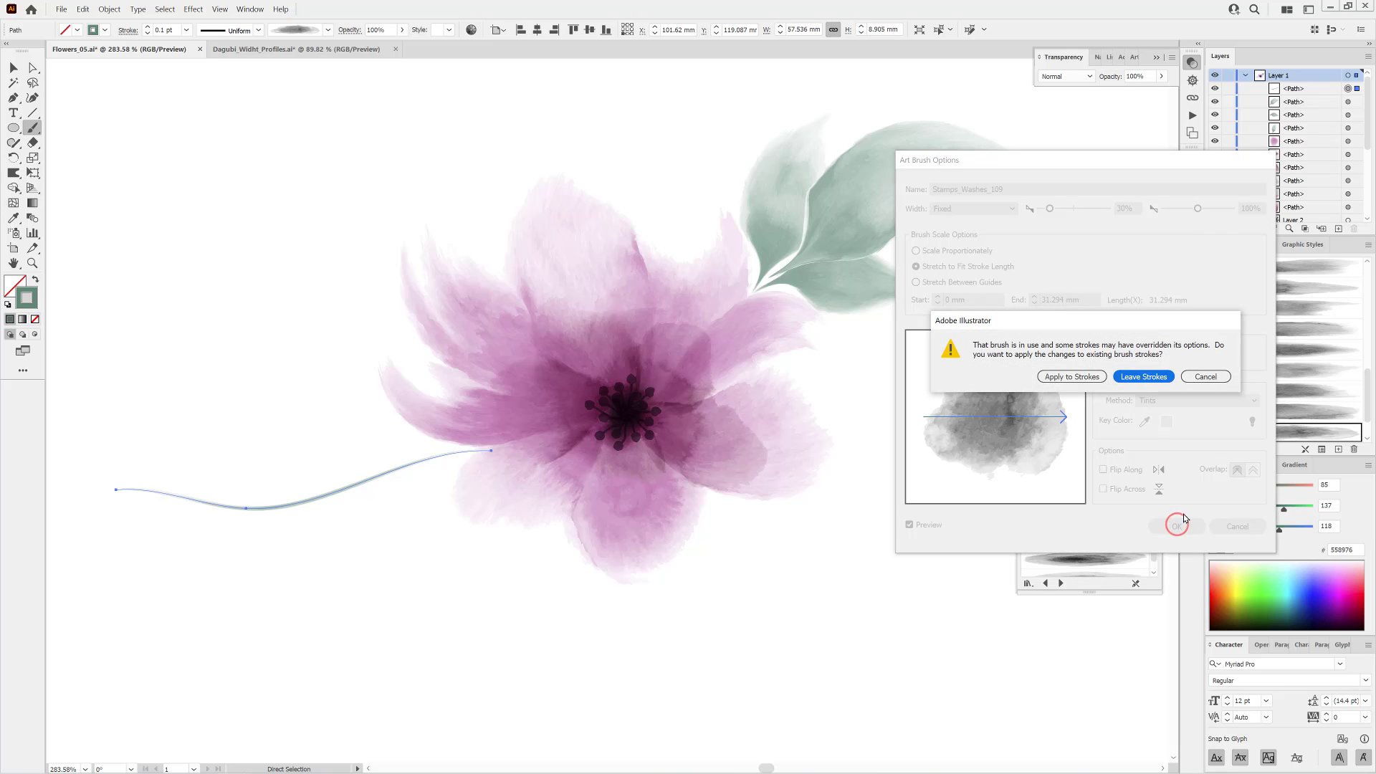
left_click(1072, 377)
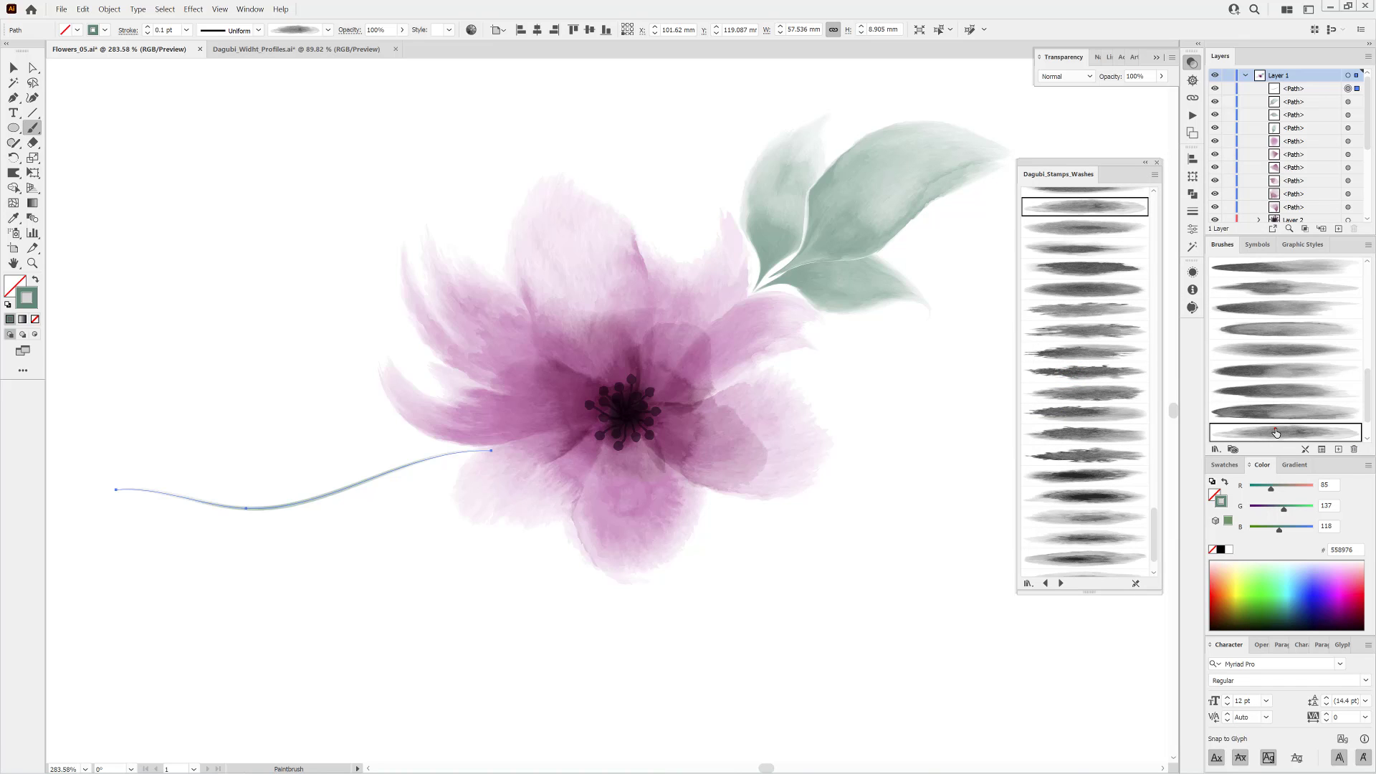
mouse_move(1277, 430)
left_mouse_down()
mouse_move(1316, 308)
mouse_move(1312, 261)
mouse_move(1322, 332)
left_mouse_up()
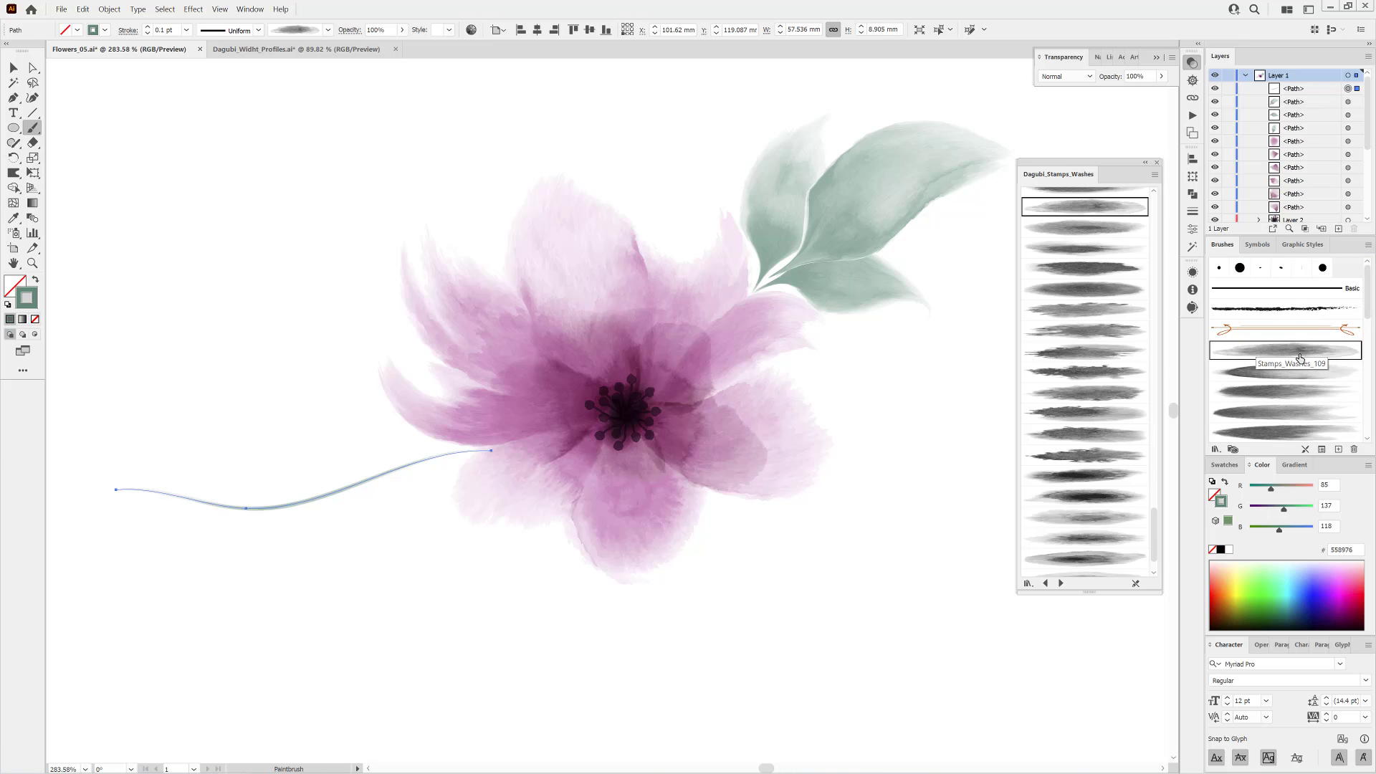
left_click(869, 660)
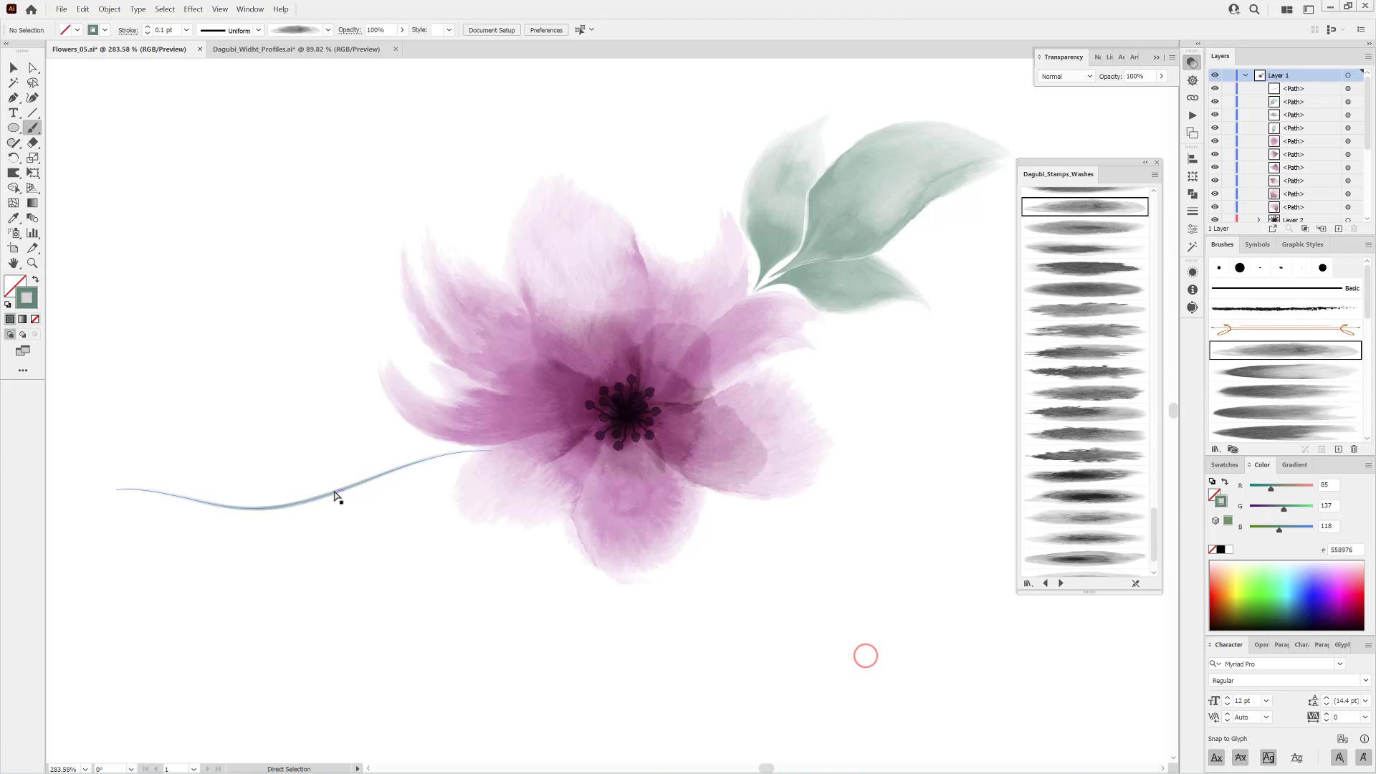
Nudge the thin green stem slightly toward the flower and set its blending mode to Darken.
left_click_drag(337, 492, 344, 491)
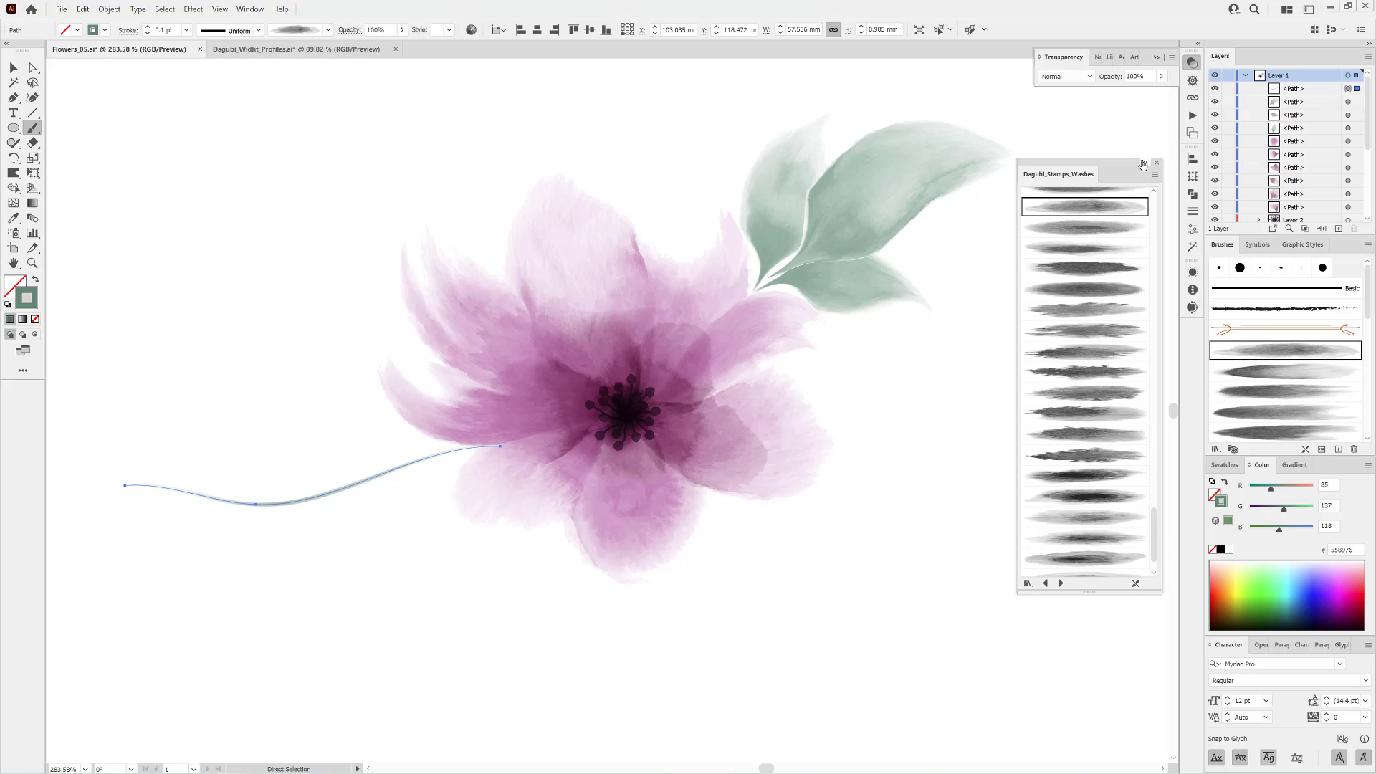
left_click(1071, 77)
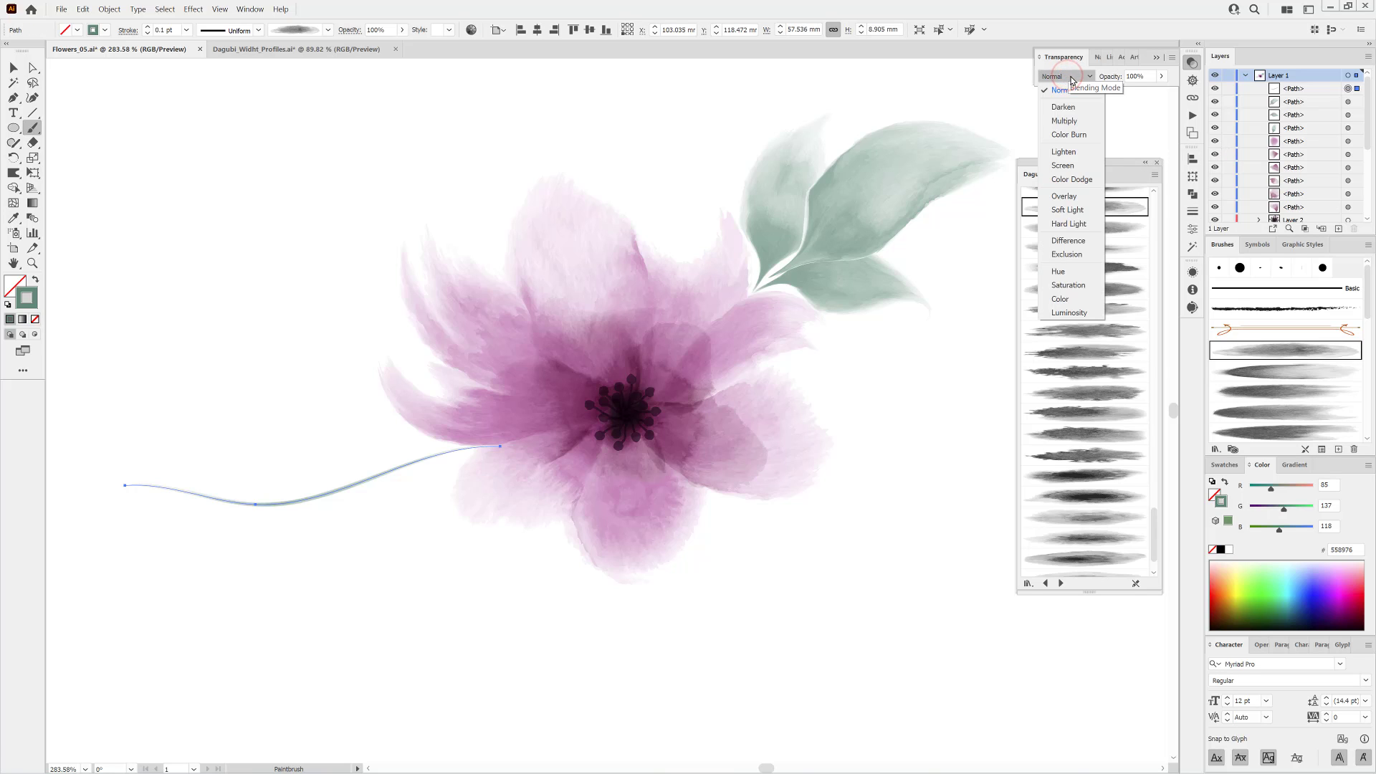
left_click(1083, 108)
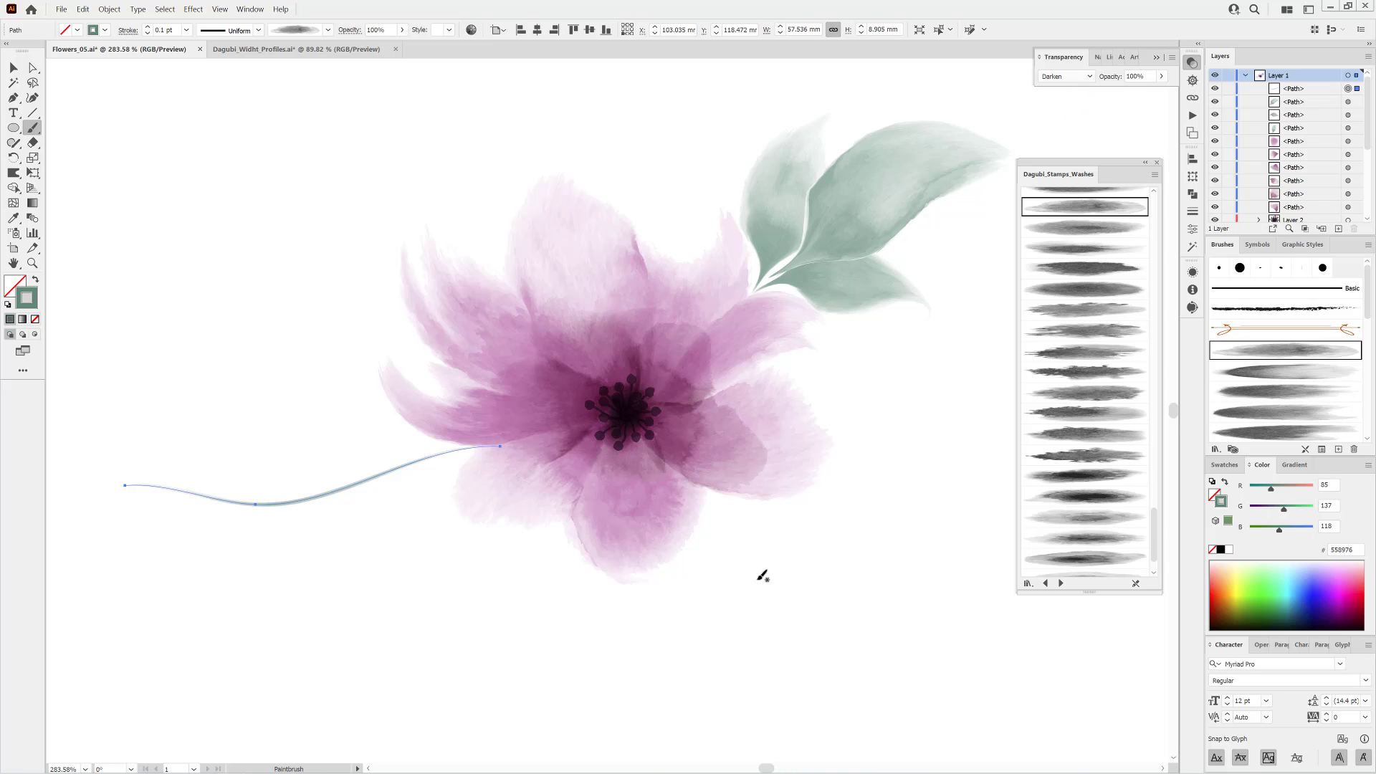
Collect all the flower paths together with Layer 2 into a new layer, check it by toggling its visibility, and deselect everything.
left_click(805, 477, "ctrl+alt")
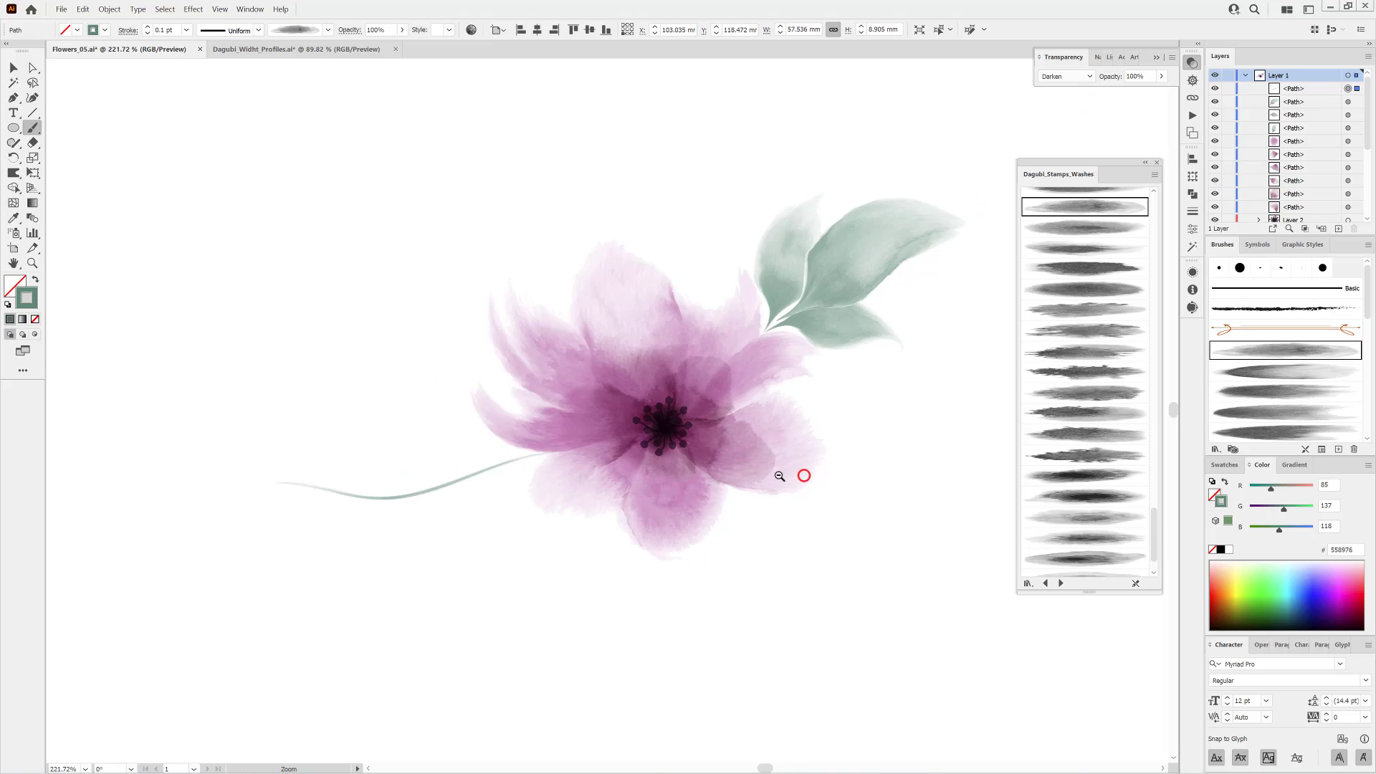
left_click_drag(866, 472, 767, 469)
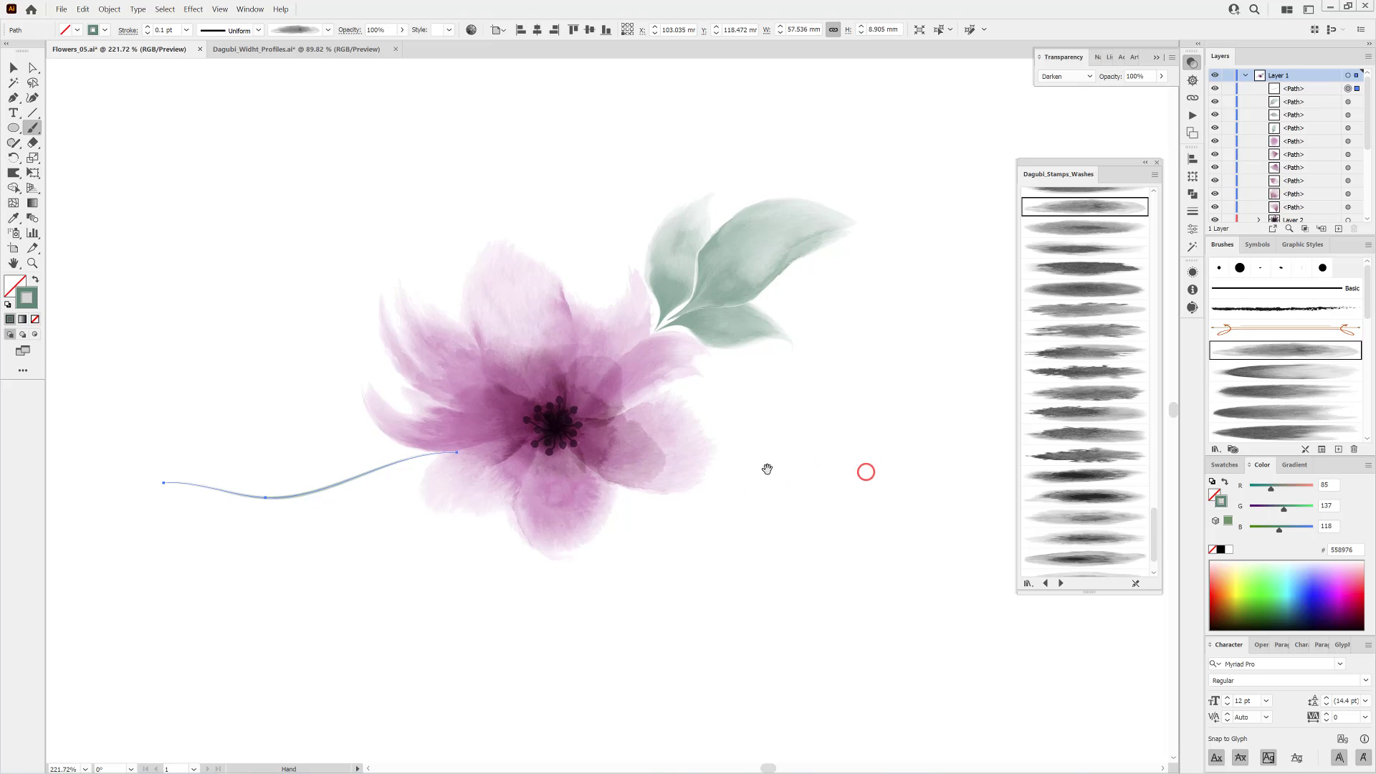
left_click(1299, 141)
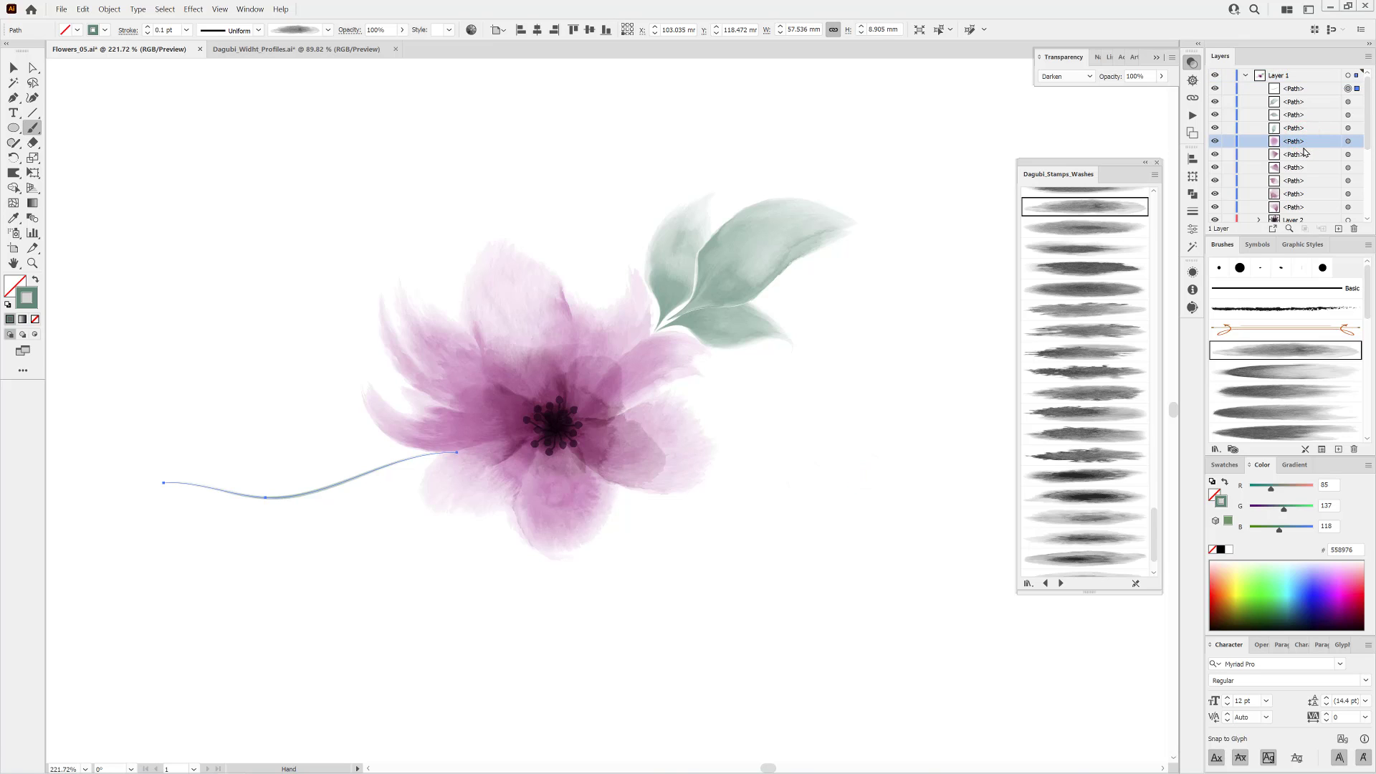
scroll(1305, 143, "down", 2)
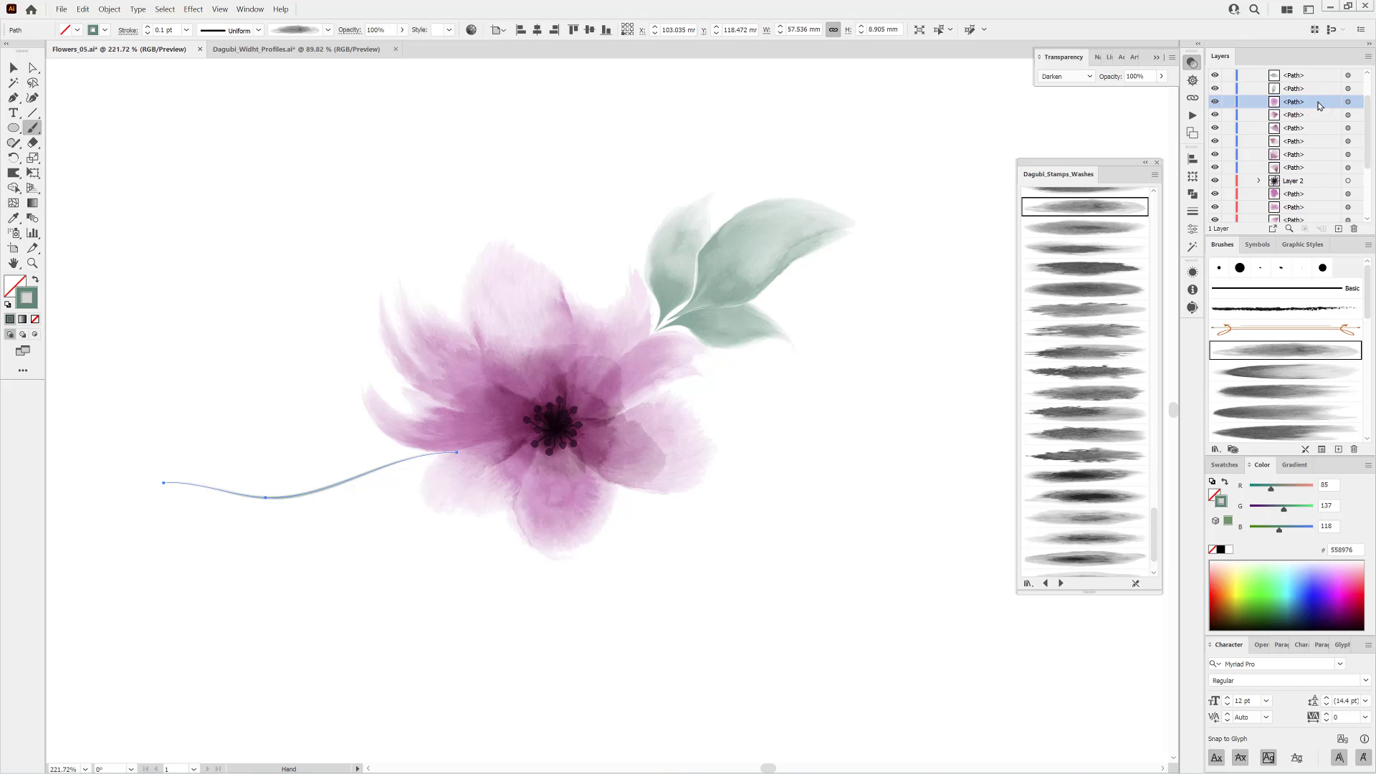
scroll(1319, 106, "down", 4)
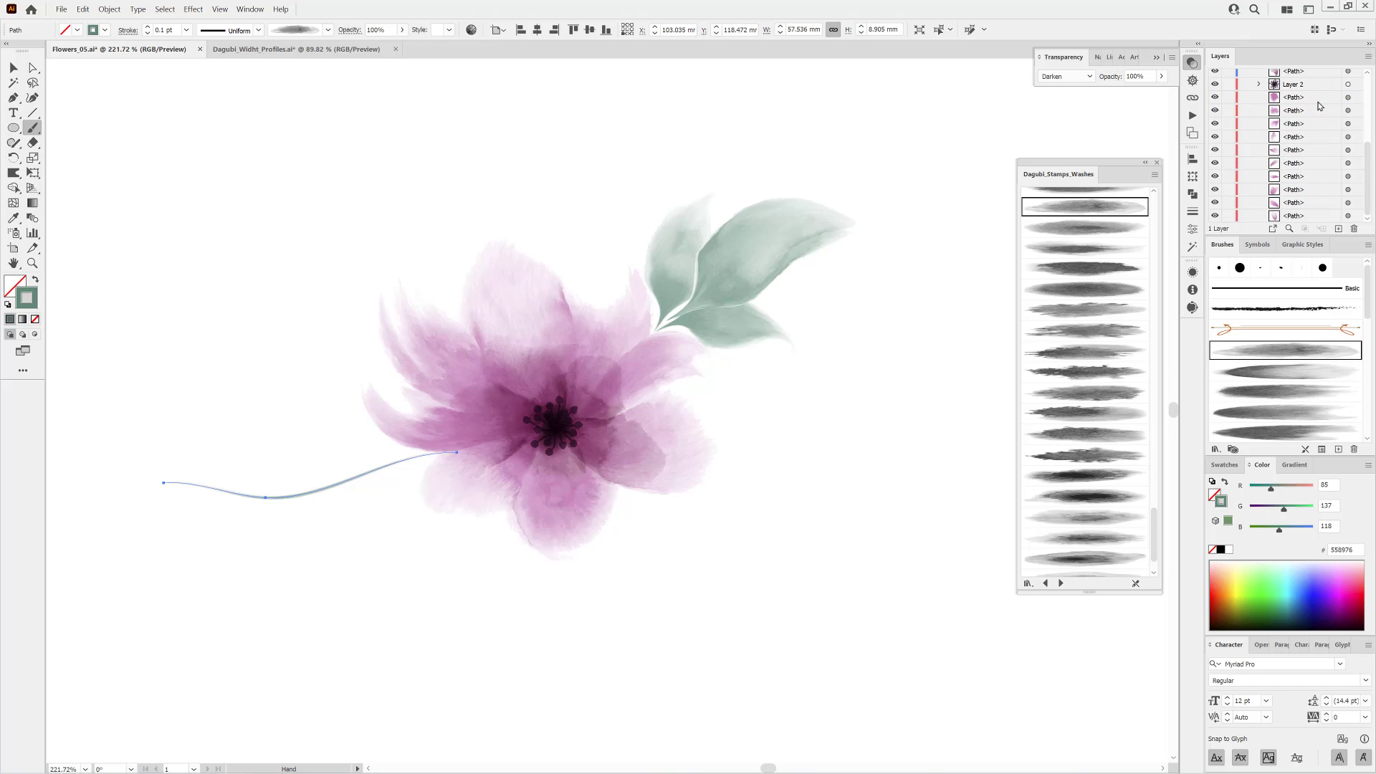
left_click(1316, 216, "shift")
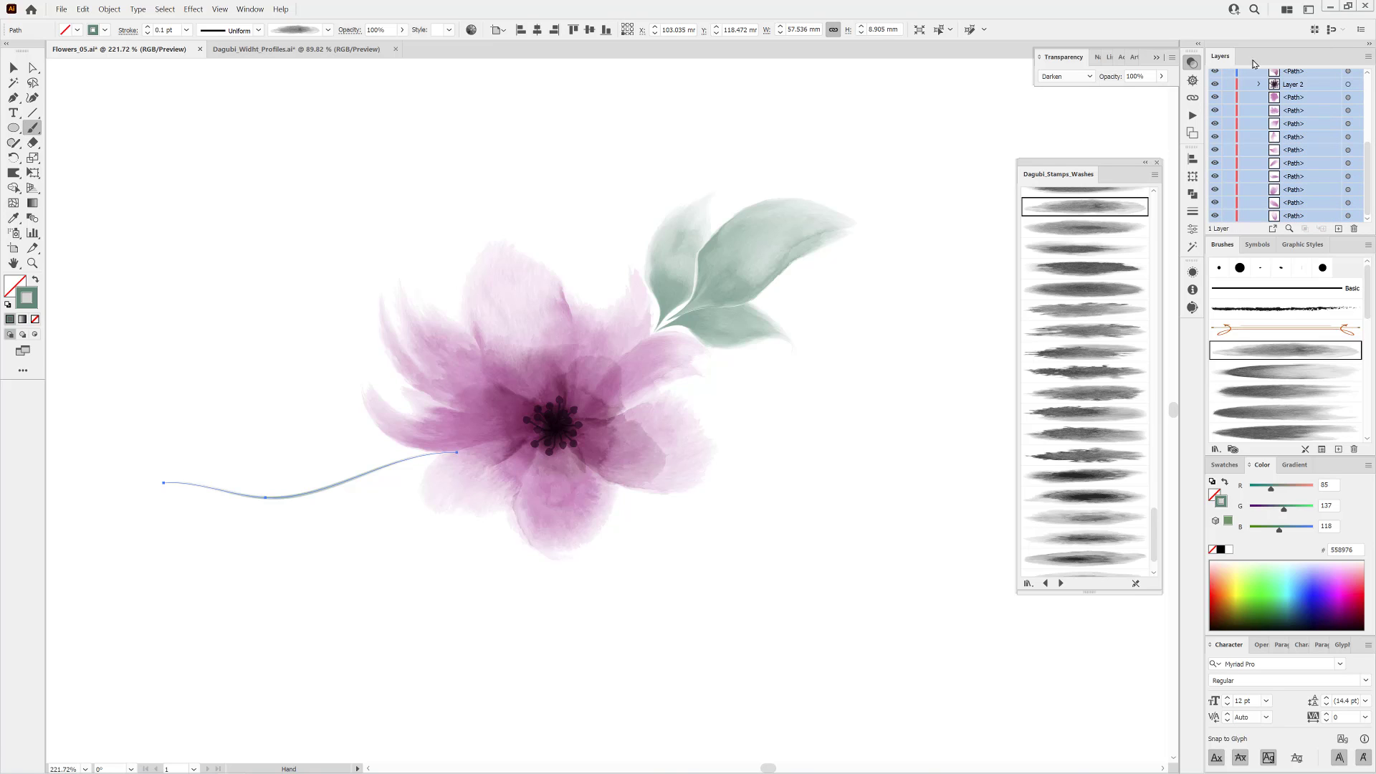
left_click(1368, 59)
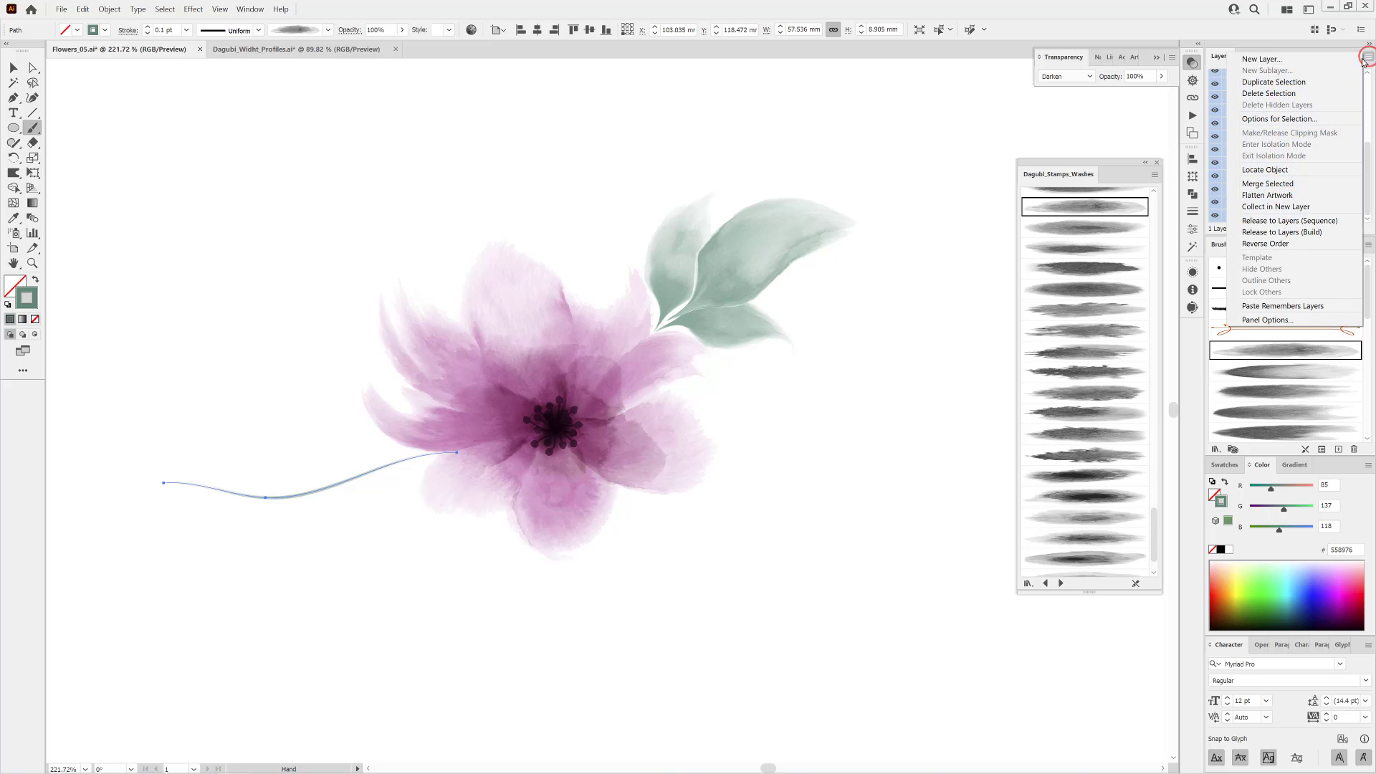
left_click(1269, 205)
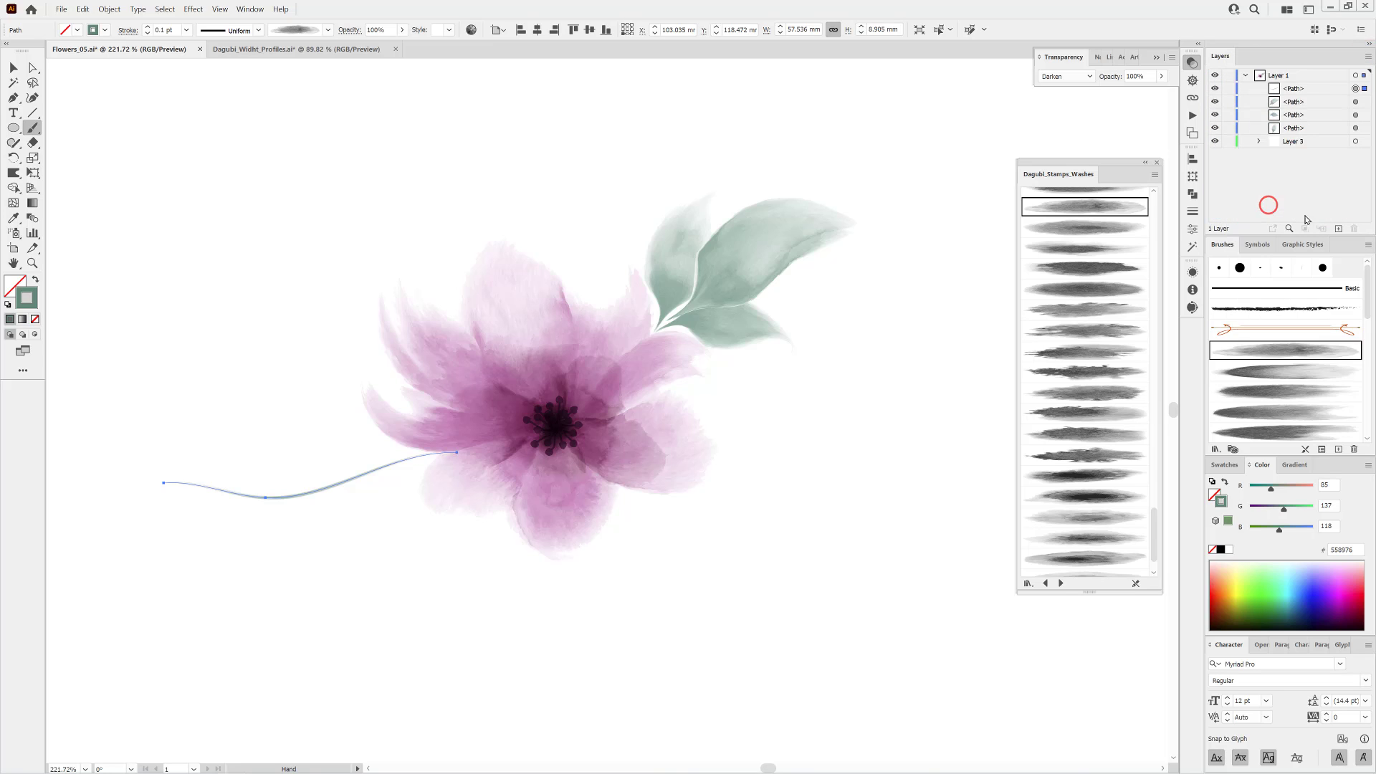
left_click(1215, 143)
left_click(1215, 143)
left_click(812, 632)
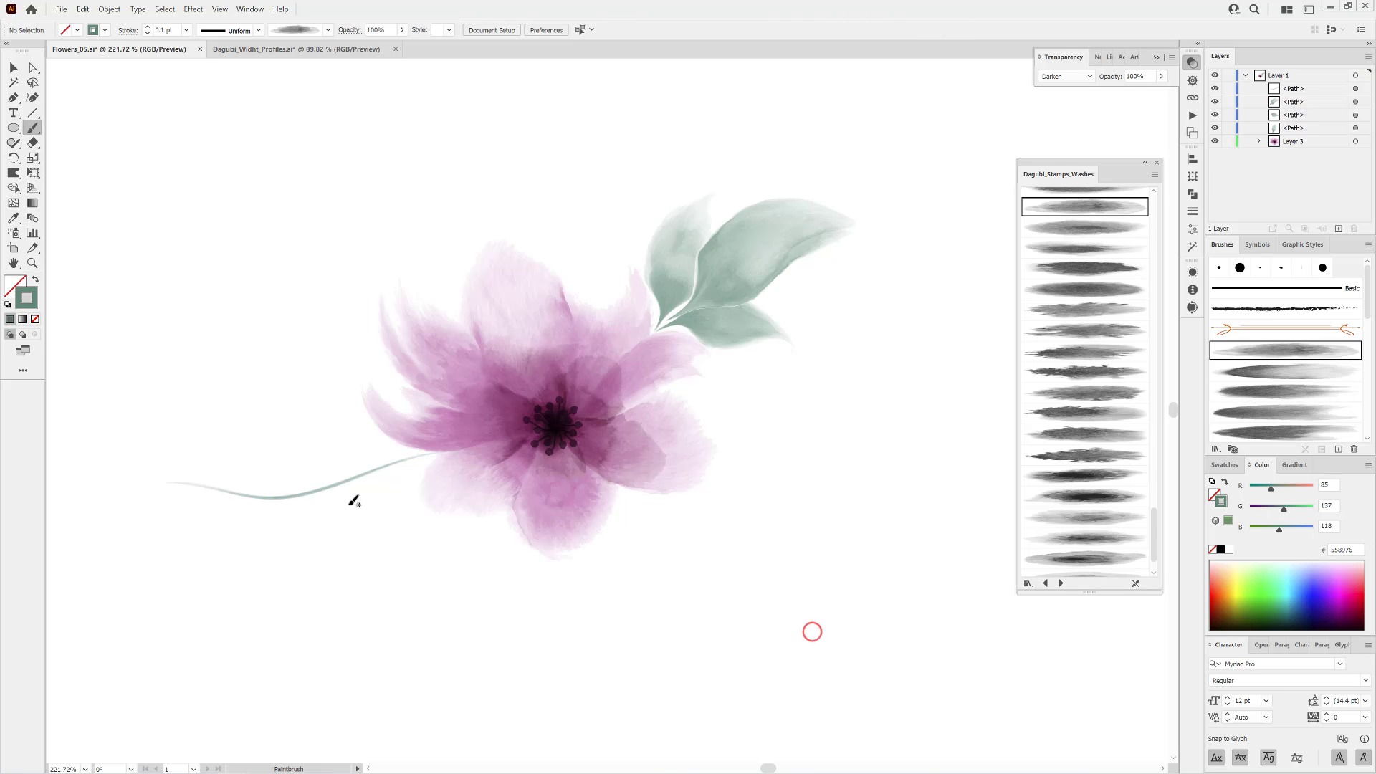
Activate the Paintbrush and load the Dagubi_Stamps_Washes_Dark_Border brush library.
mouse_move(393, 506)
left_mouse_down()
mouse_move(460, 481)
mouse_move(574, 497)
left_mouse_up()
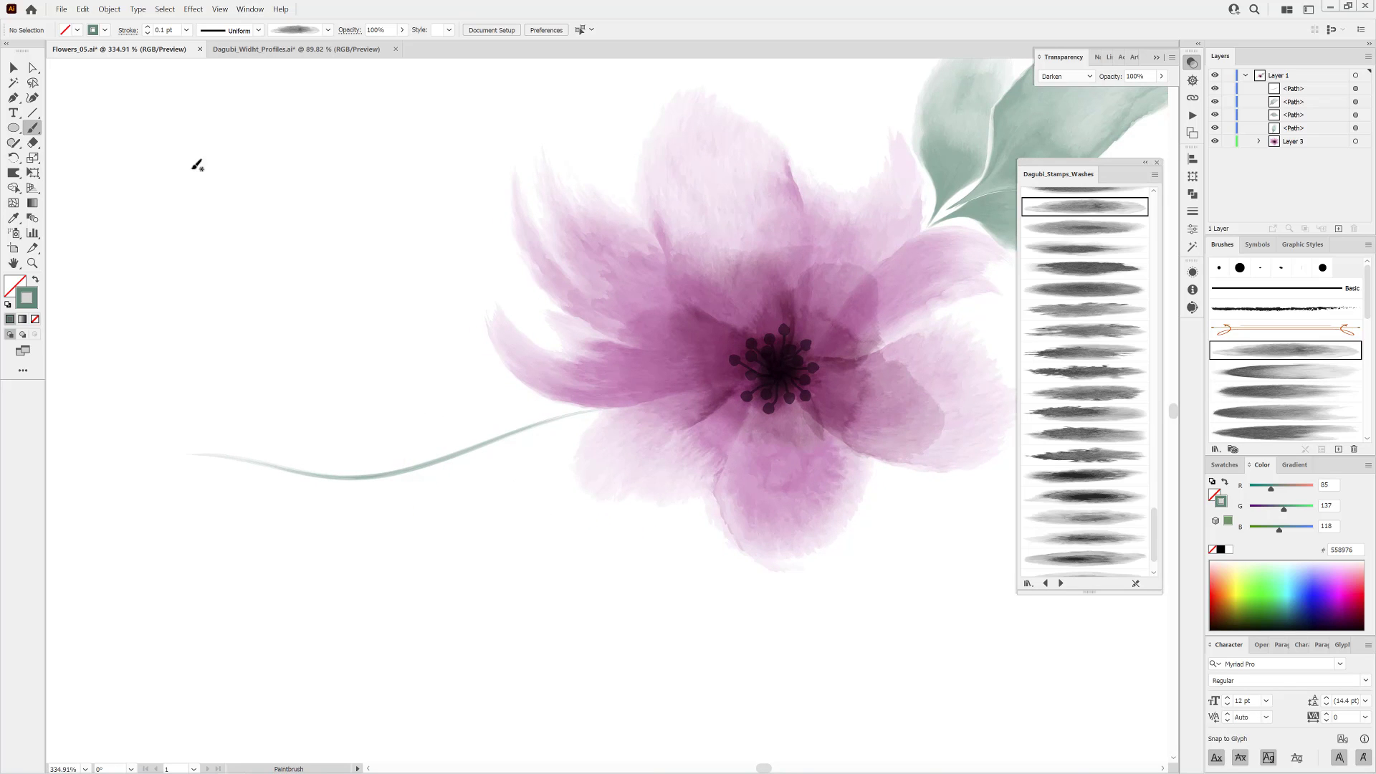
left_click(28, 129)
mouse_move(1153, 546)
left_mouse_down()
mouse_move(1162, 433)
mouse_move(1160, 467)
left_mouse_up()
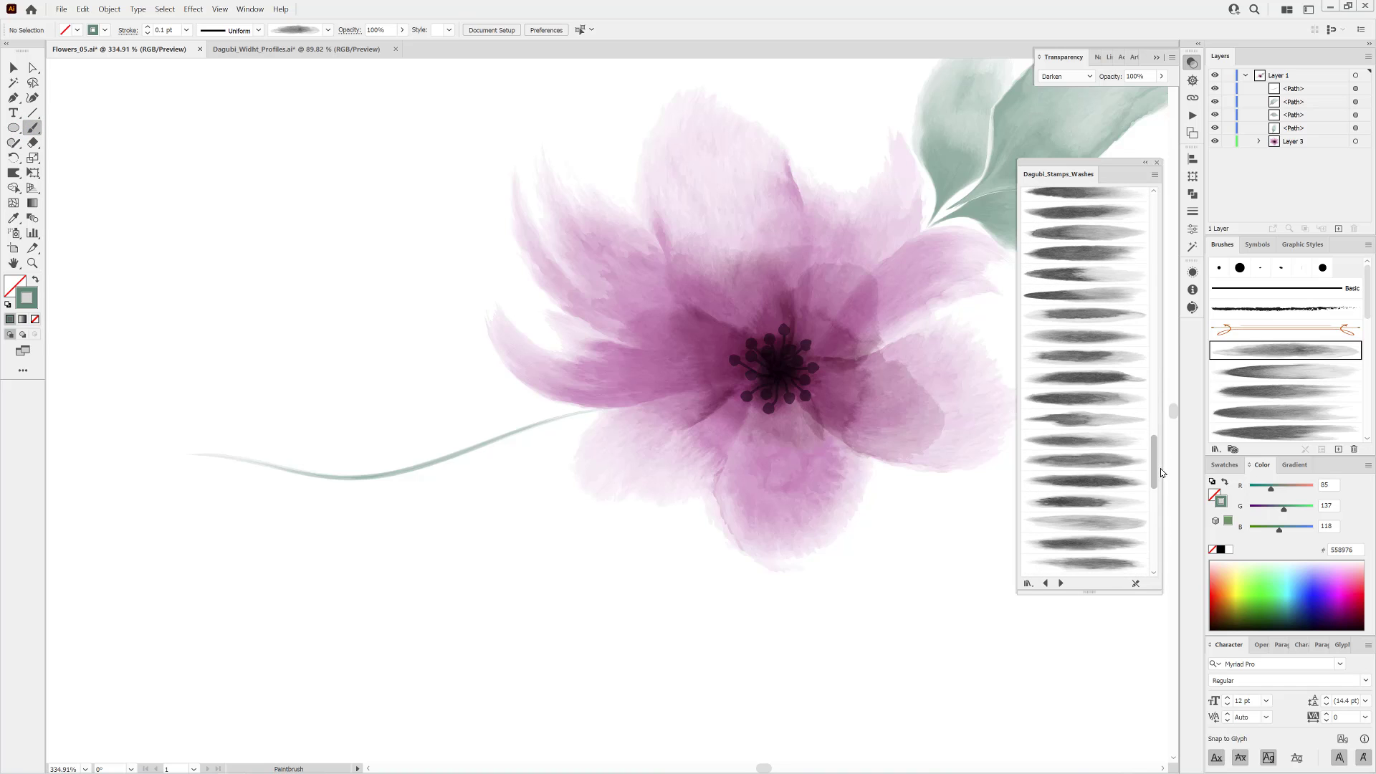
left_click(1062, 584)
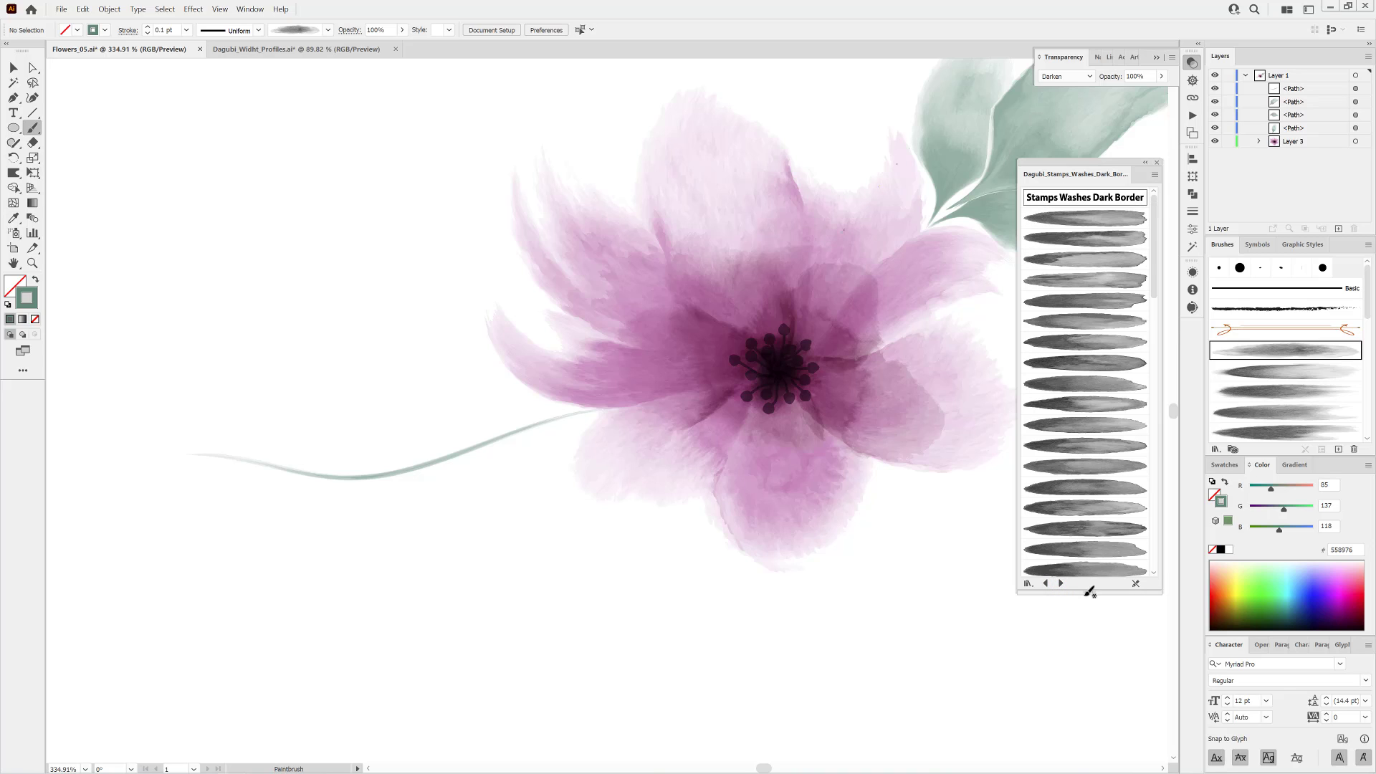
Paint a curved upright stroke about 33 mm tall in the empty area beside the flower, using a leaf-shaped width profile with pointed ends.
left_click_drag(801, 355, 411, 361)
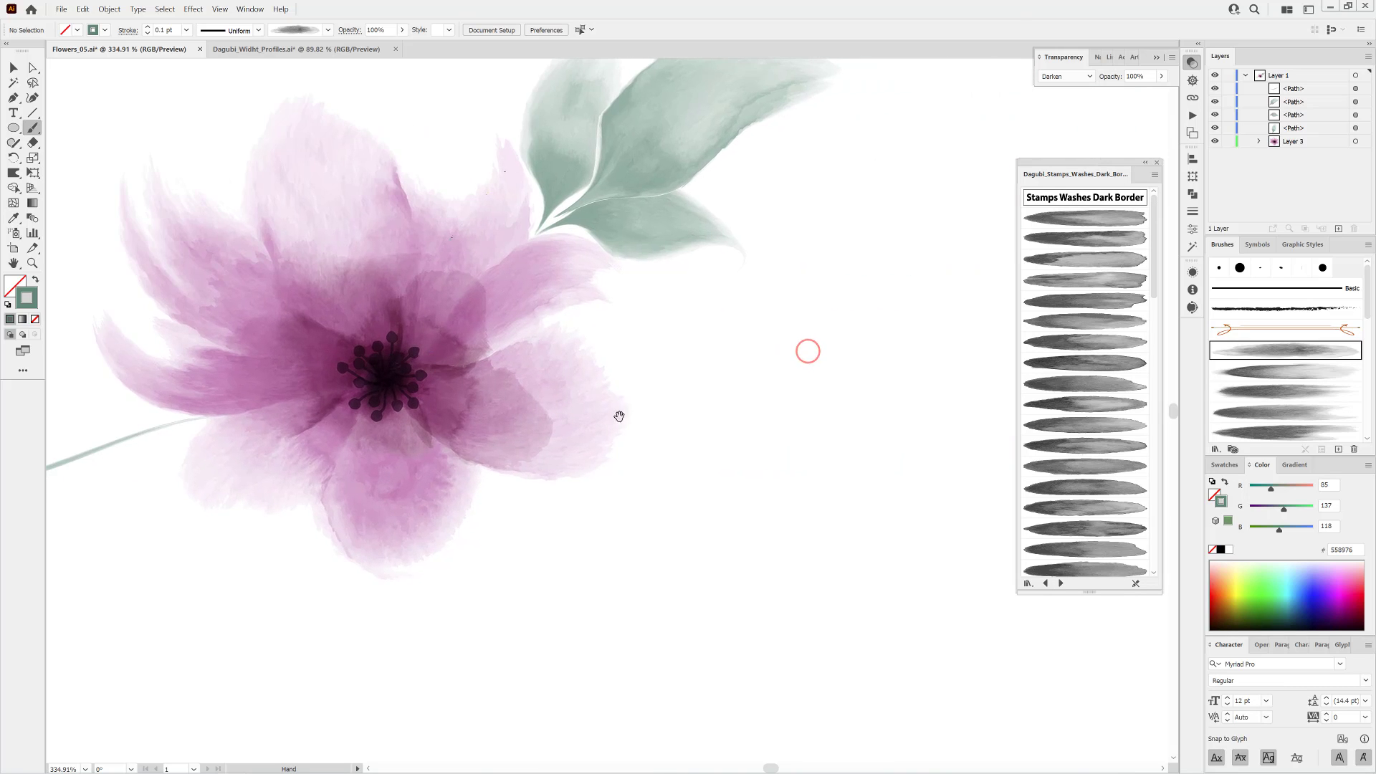
left_click(258, 30)
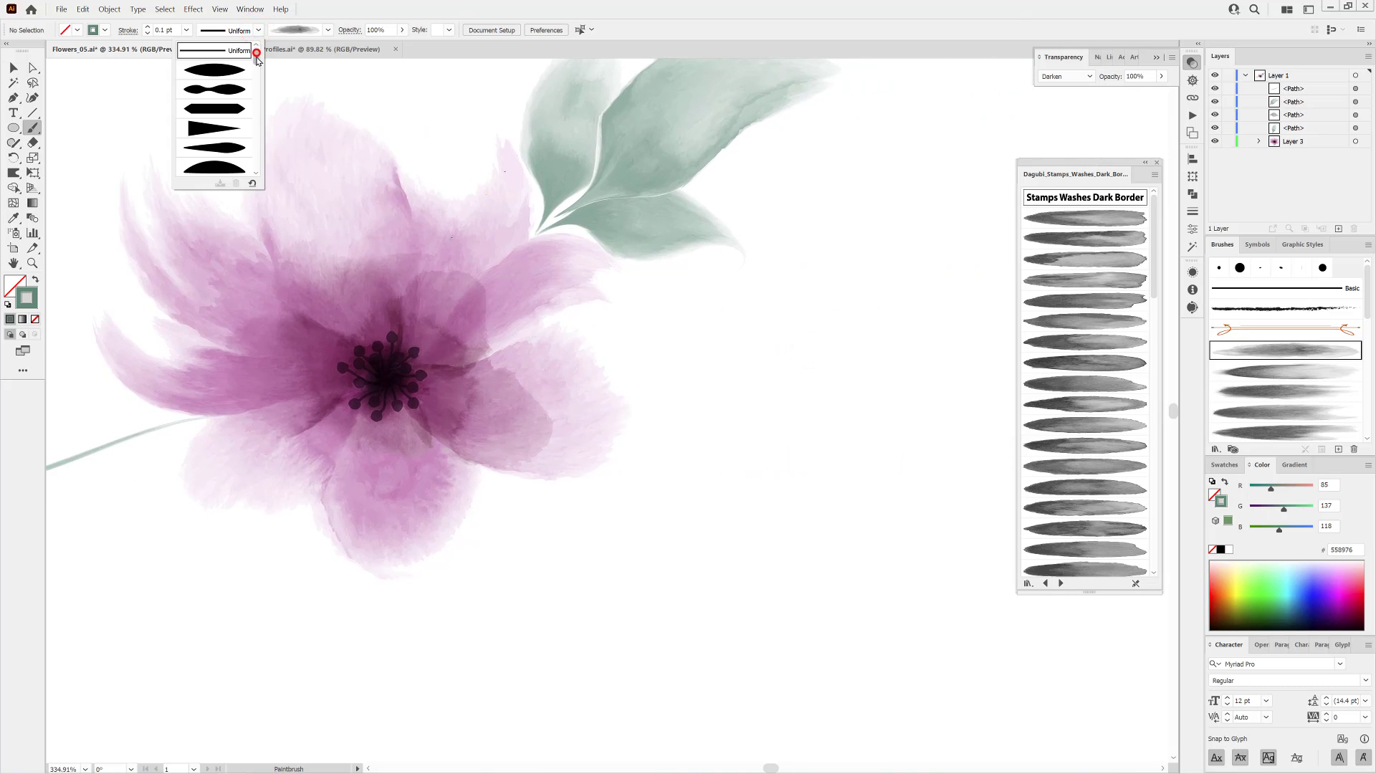
left_click_drag(257, 54, 259, 122)
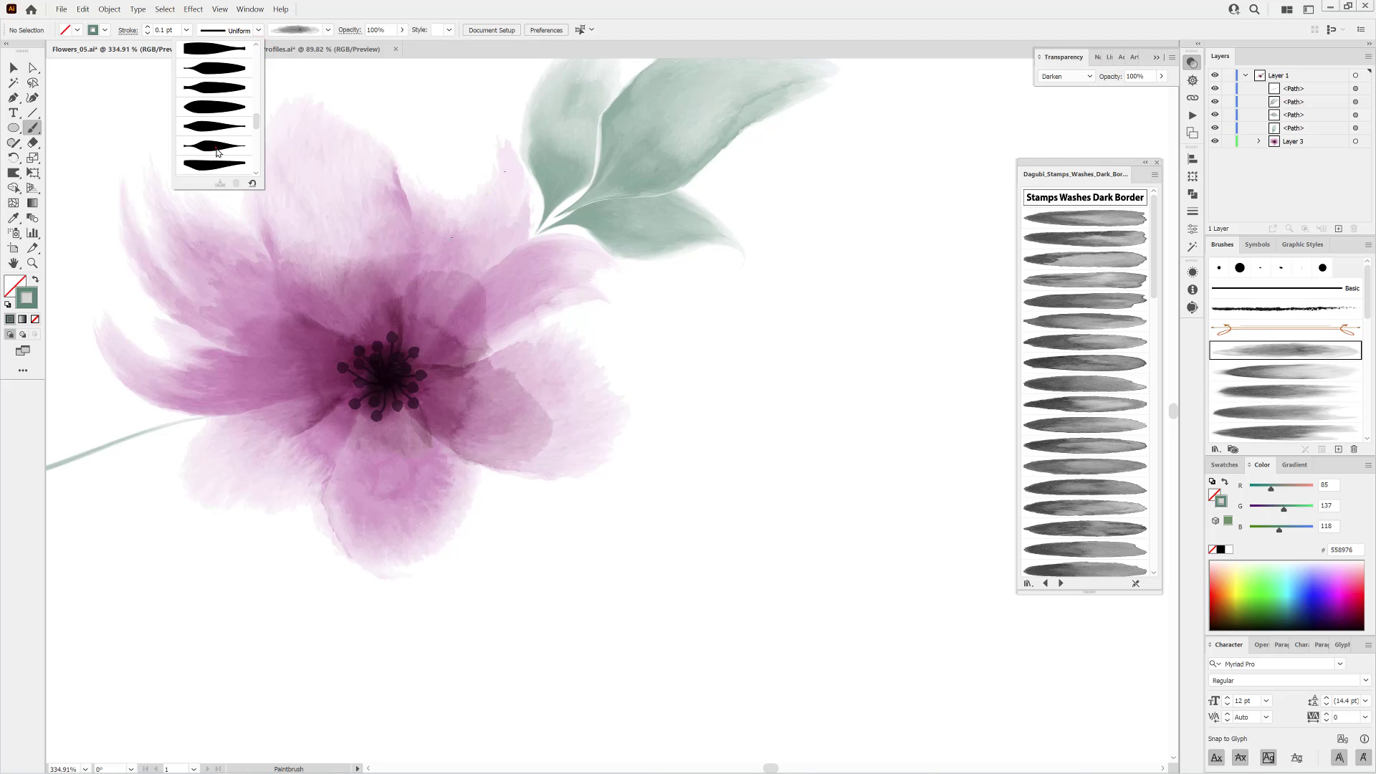
left_click(217, 152)
mouse_move(883, 579)
left_mouse_down()
mouse_move(888, 552)
mouse_move(856, 420)
mouse_move(856, 332)
left_mouse_up()
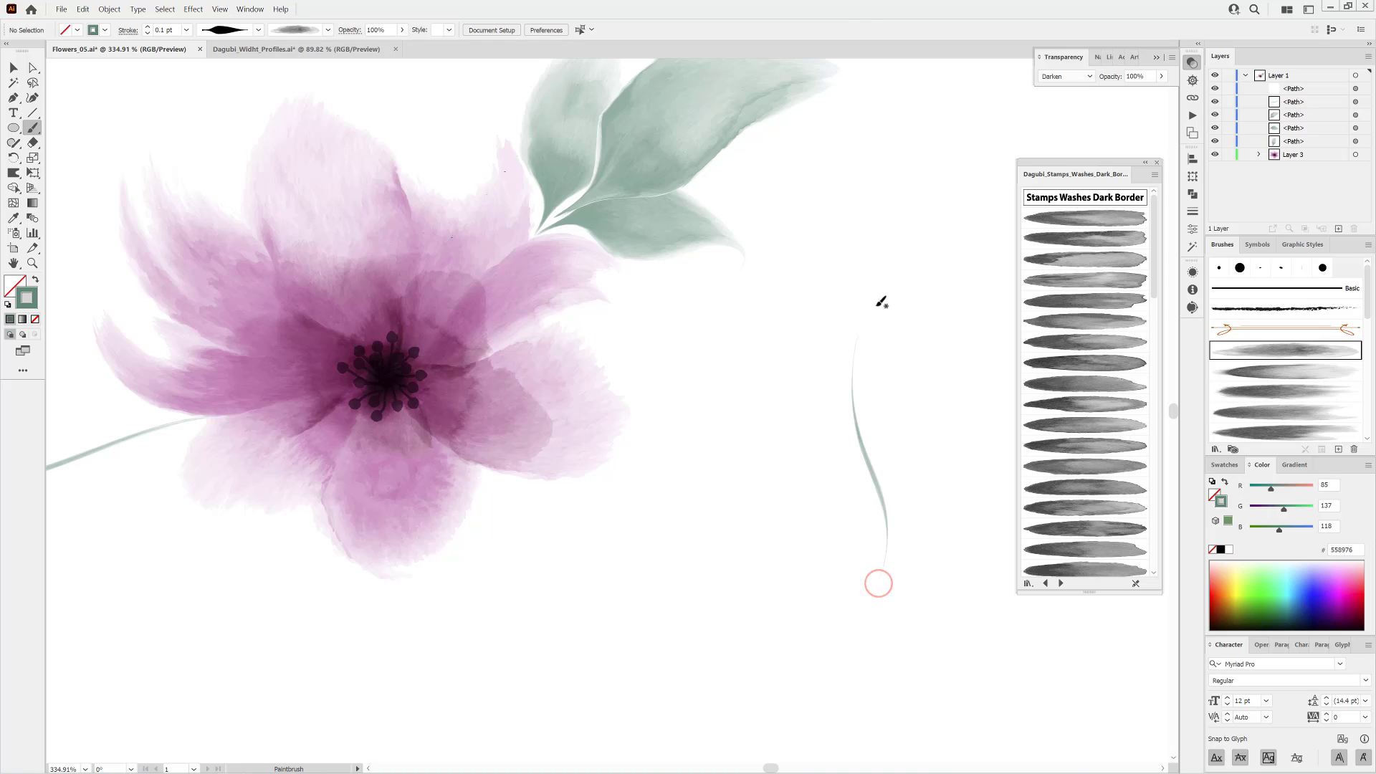
Select the new upright stroke and set its weight to 0.75 pt.
left_click(870, 467, "ctrl")
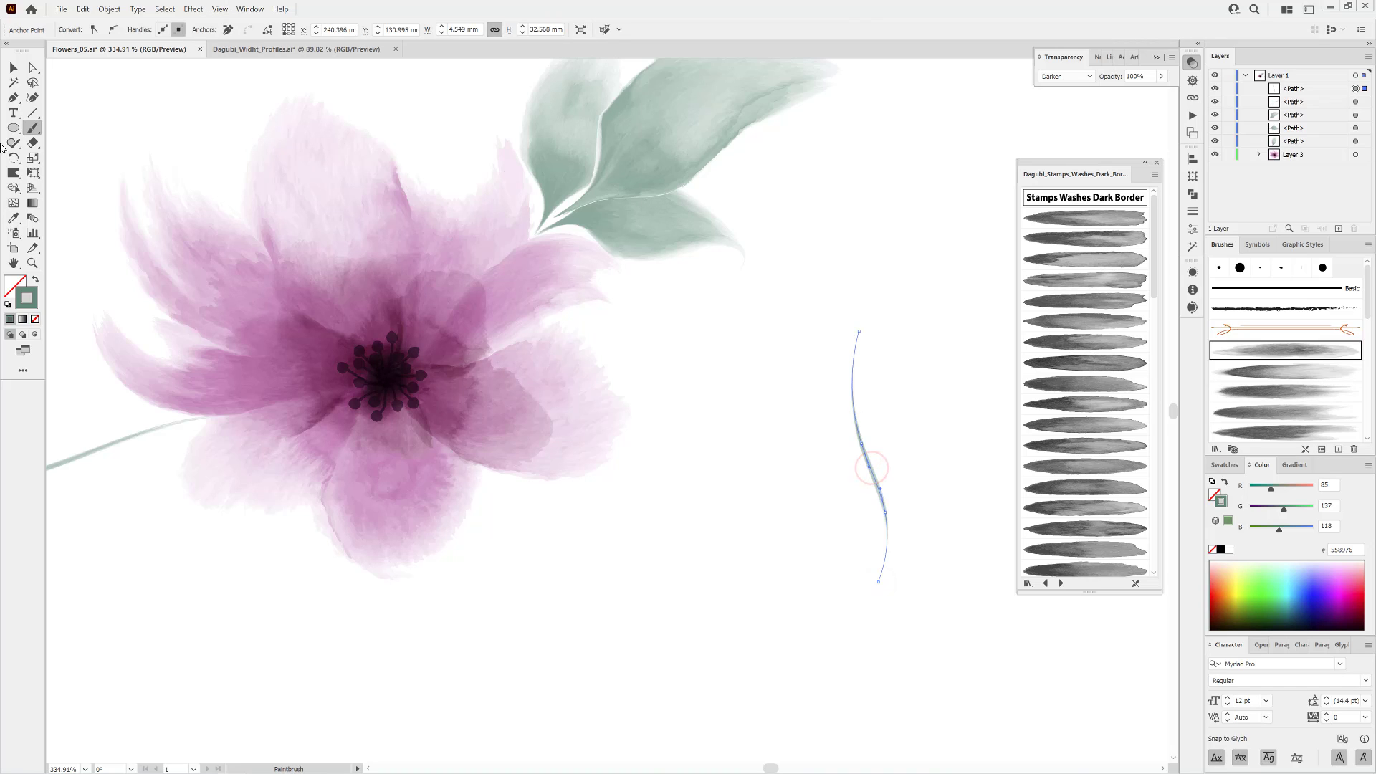
left_click(13, 68)
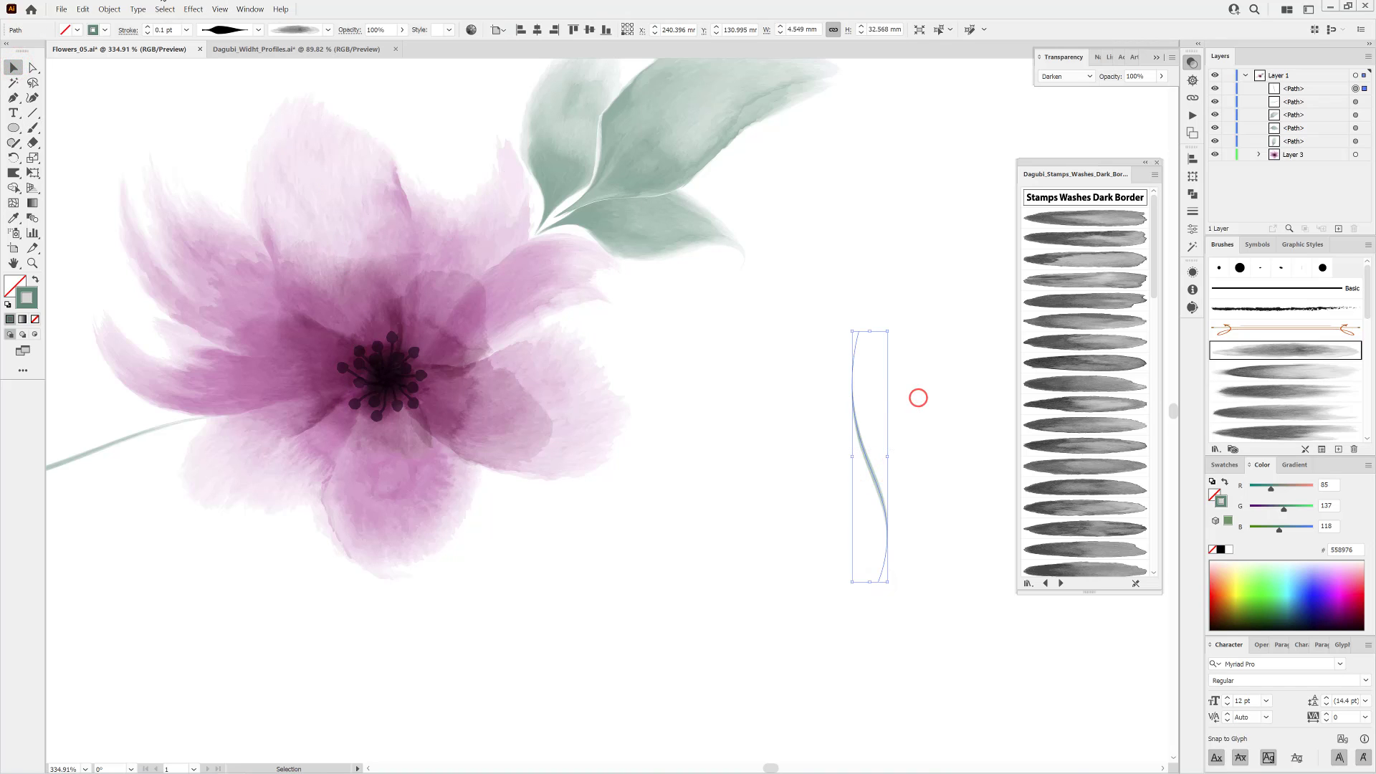
left_click(186, 29)
left_click(204, 66)
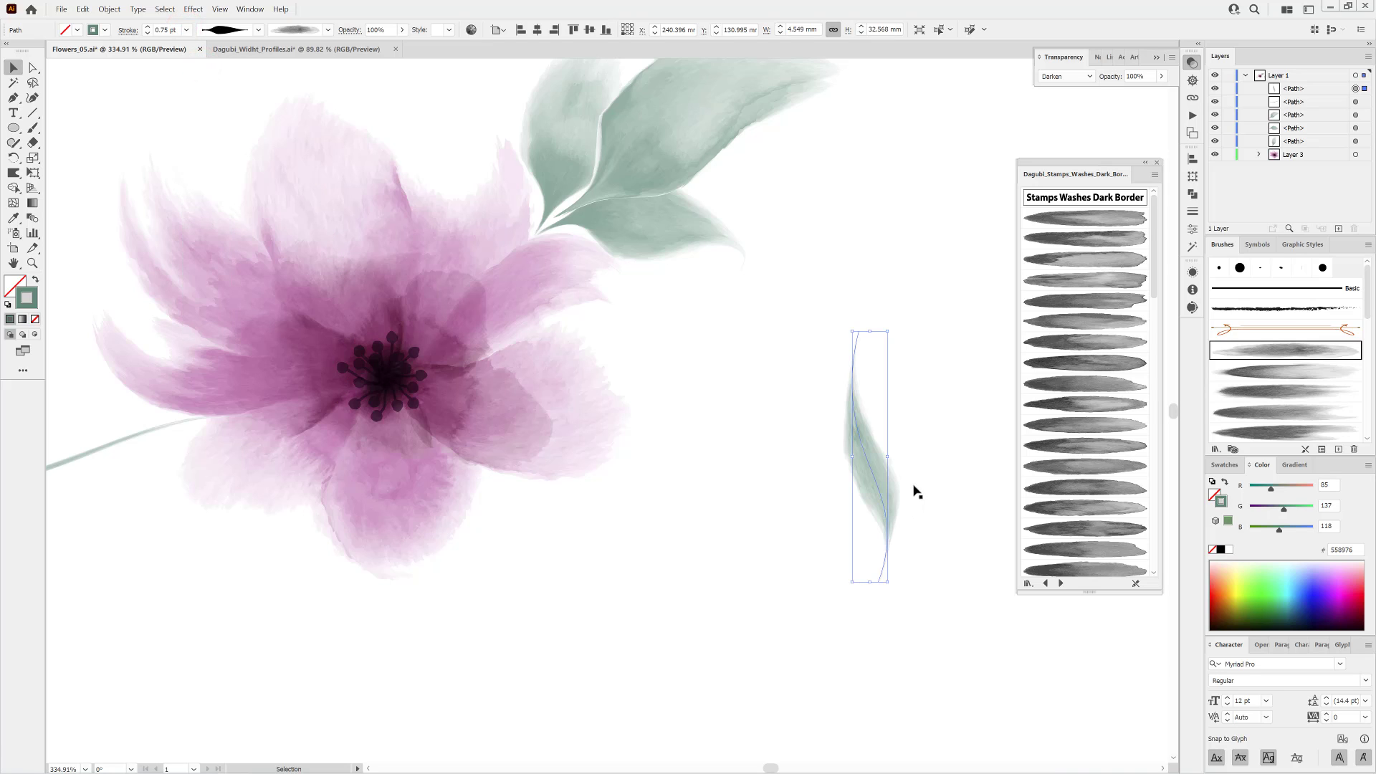
Try two different dark-border wash brushes on the leaf stroke.
left_click(1084, 300)
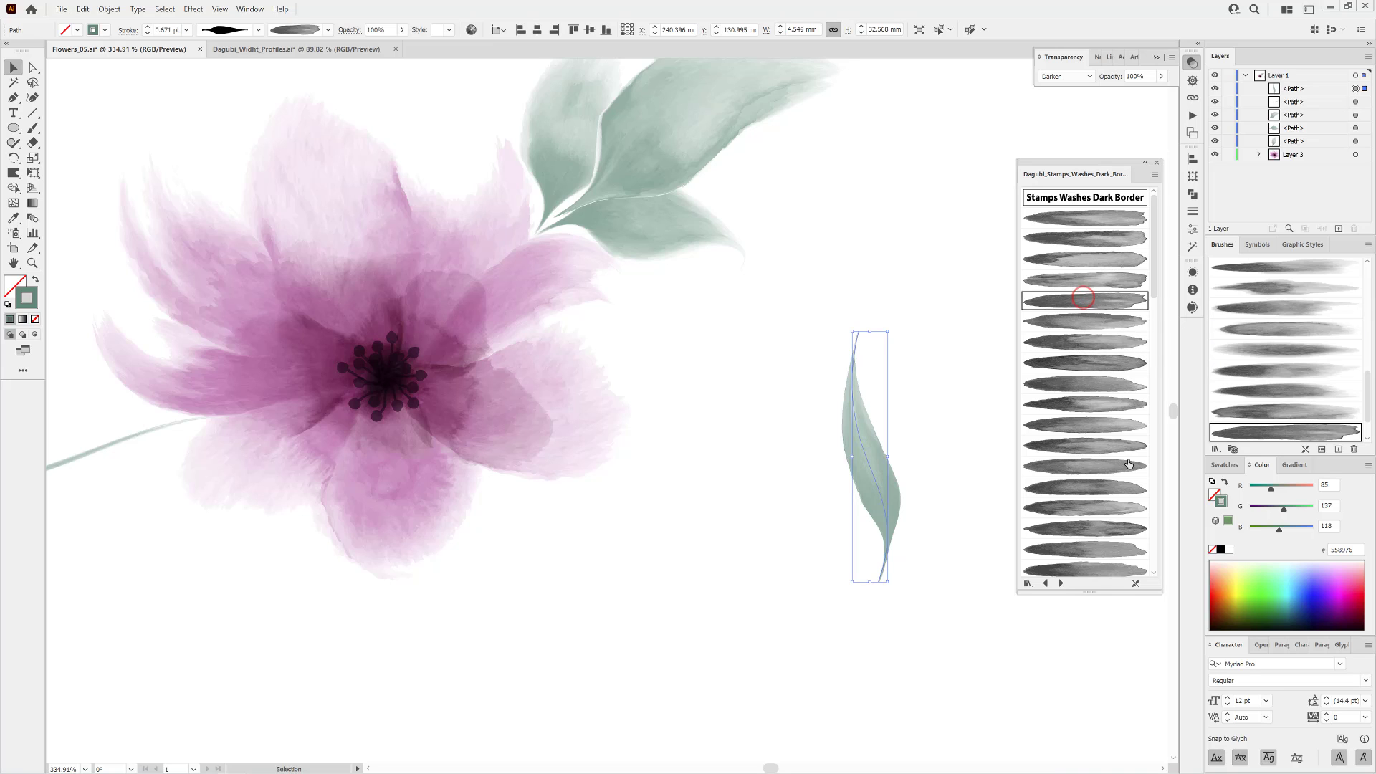
left_click(1101, 505)
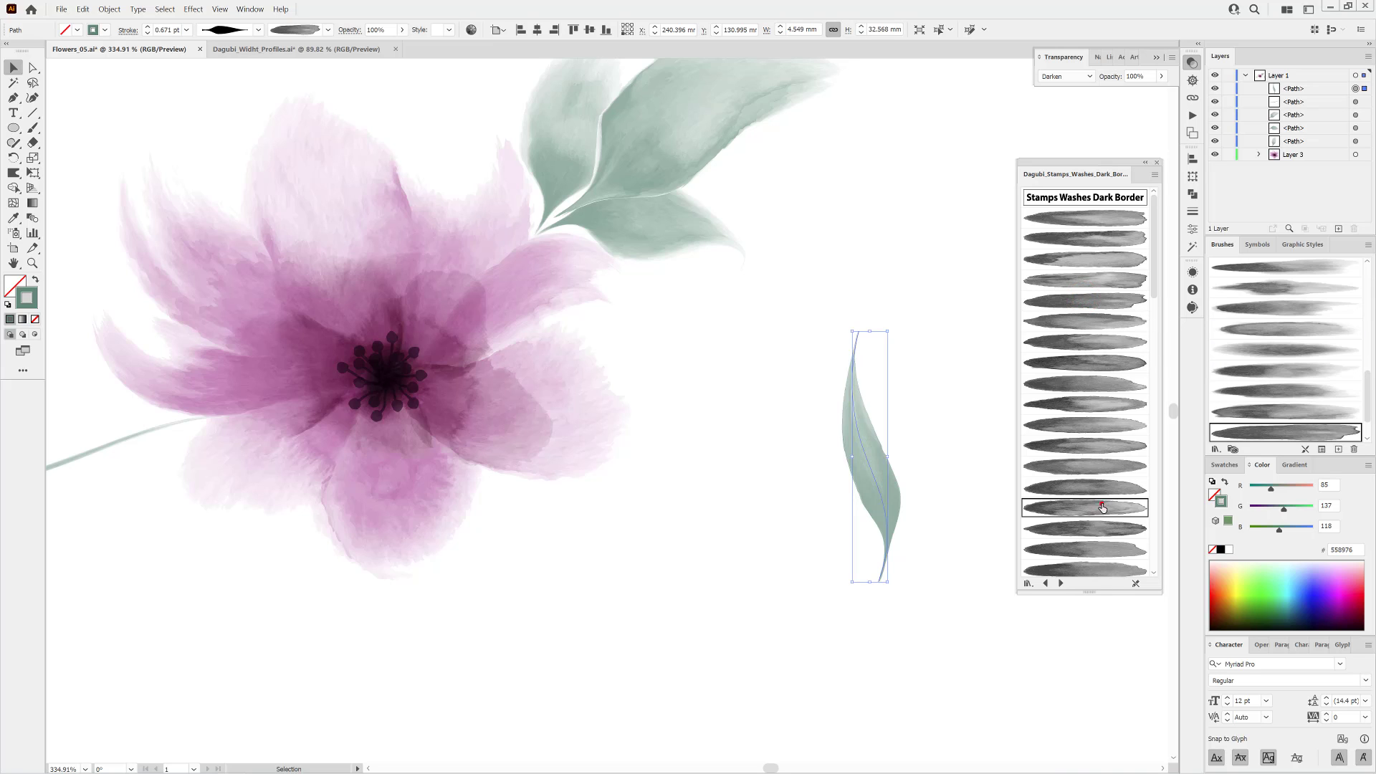
left_click(912, 516, "ctrl")
left_click(961, 536)
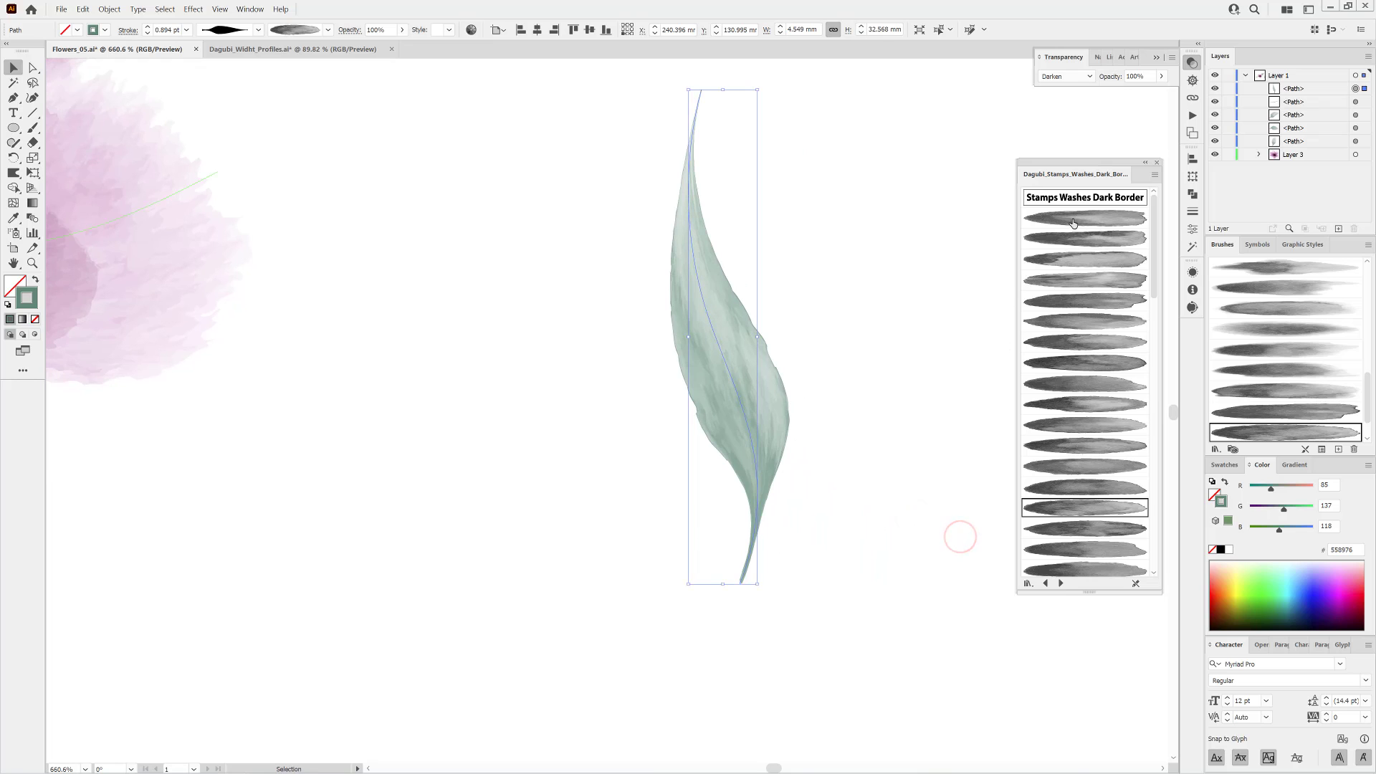
Load the Dagubi_Stamps_Washes_Gradient library and apply one of its gradient wash brushes to the leaf stroke.
scroll(1088, 397, "down", 5)
scroll(1088, 397, "down", 2)
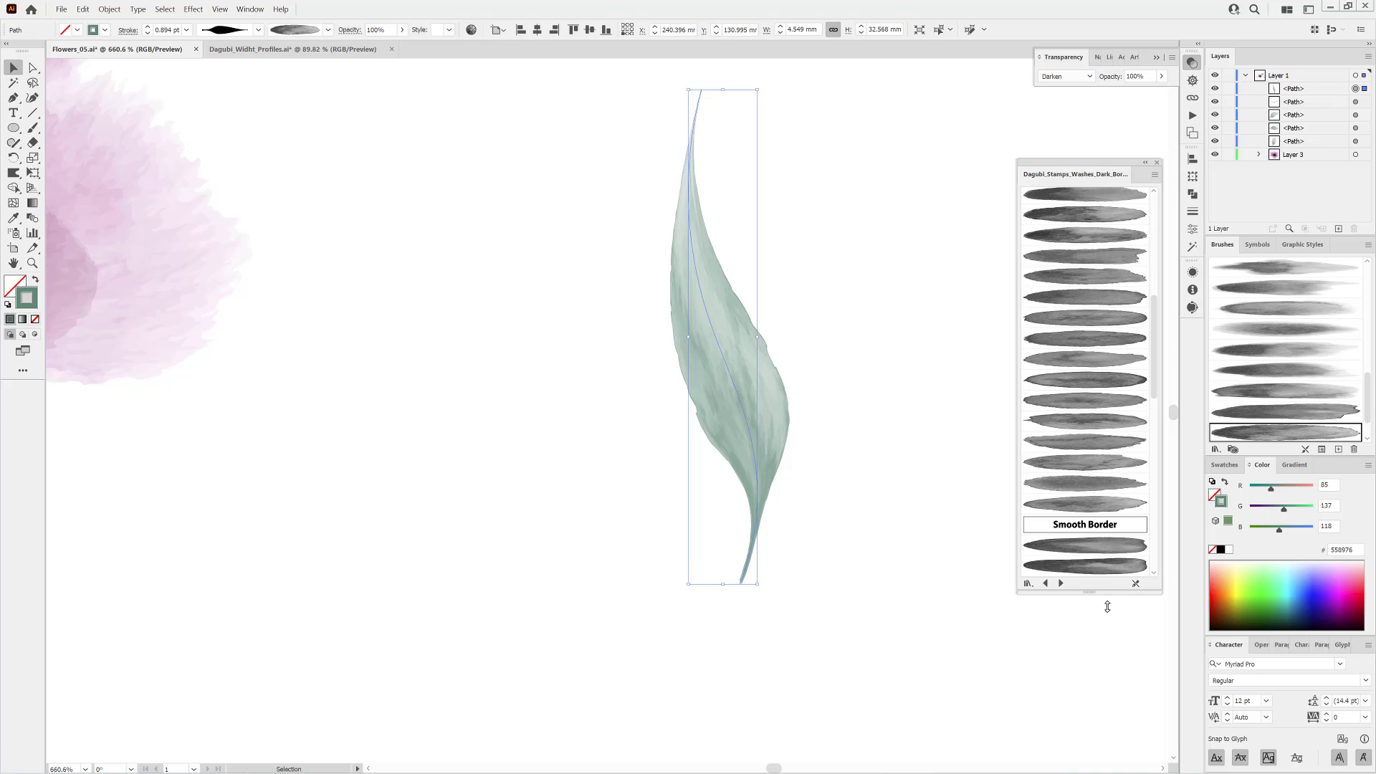
left_click(1062, 583)
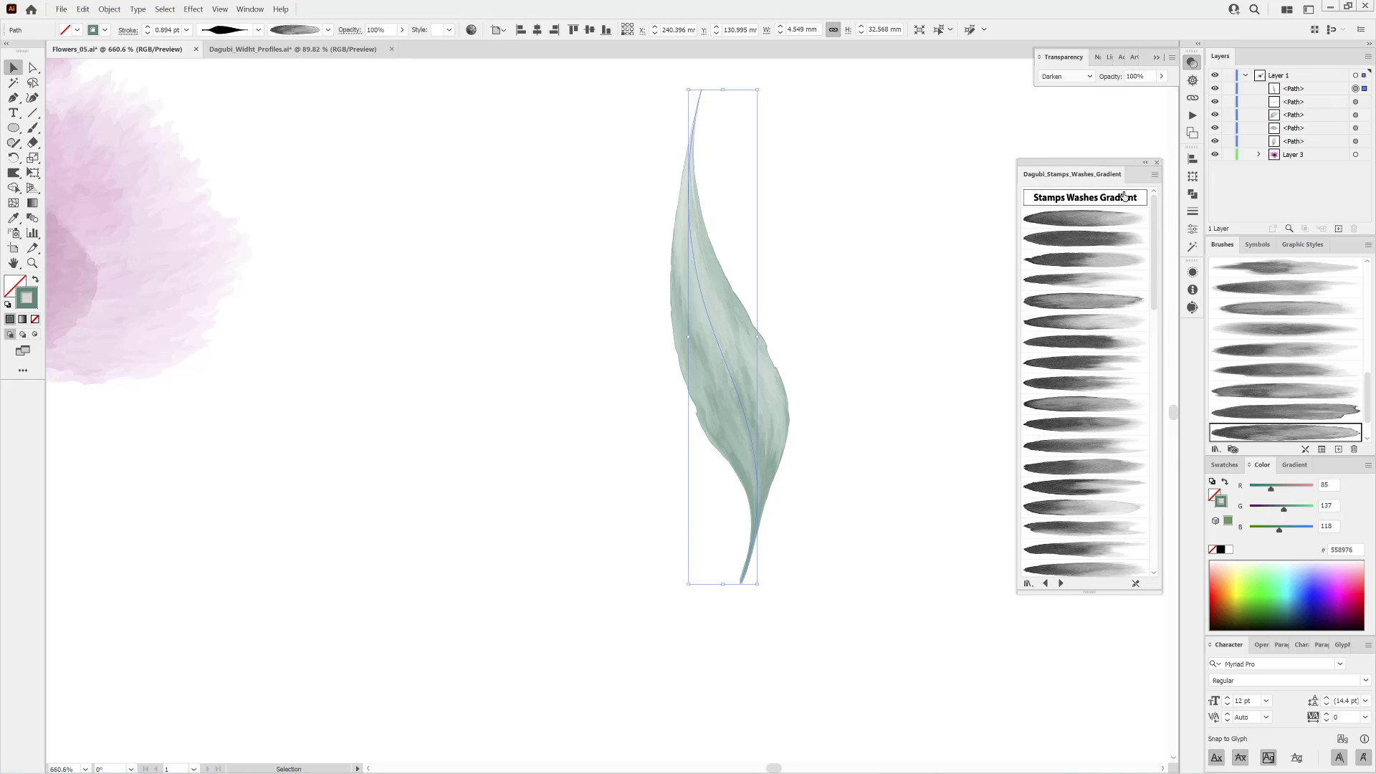
left_click(1063, 363)
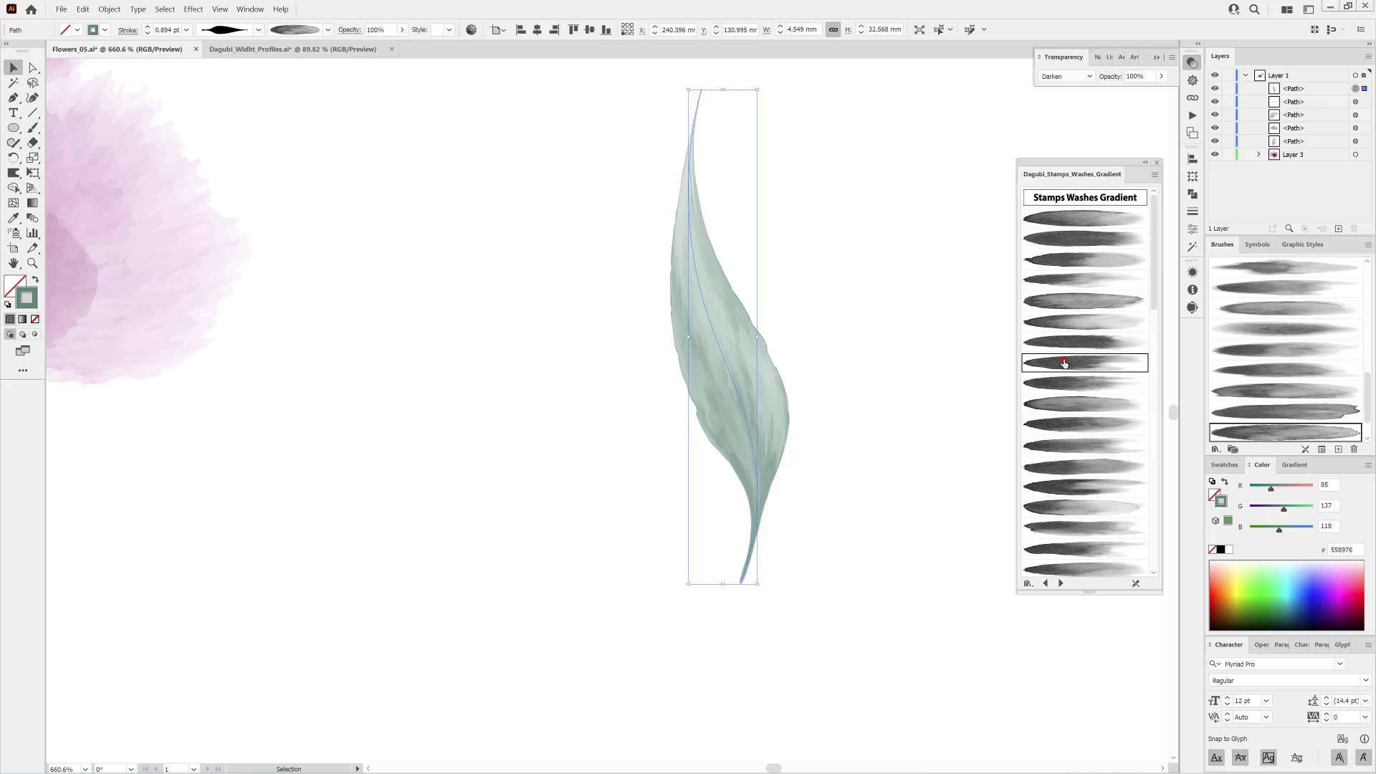
Move the leaf stroke over the flower's centre and set its blending mode to Normal.
left_click_drag(516, 375, 840, 506)
left_click(1000, 476)
left_click_drag(1001, 475, 903, 340)
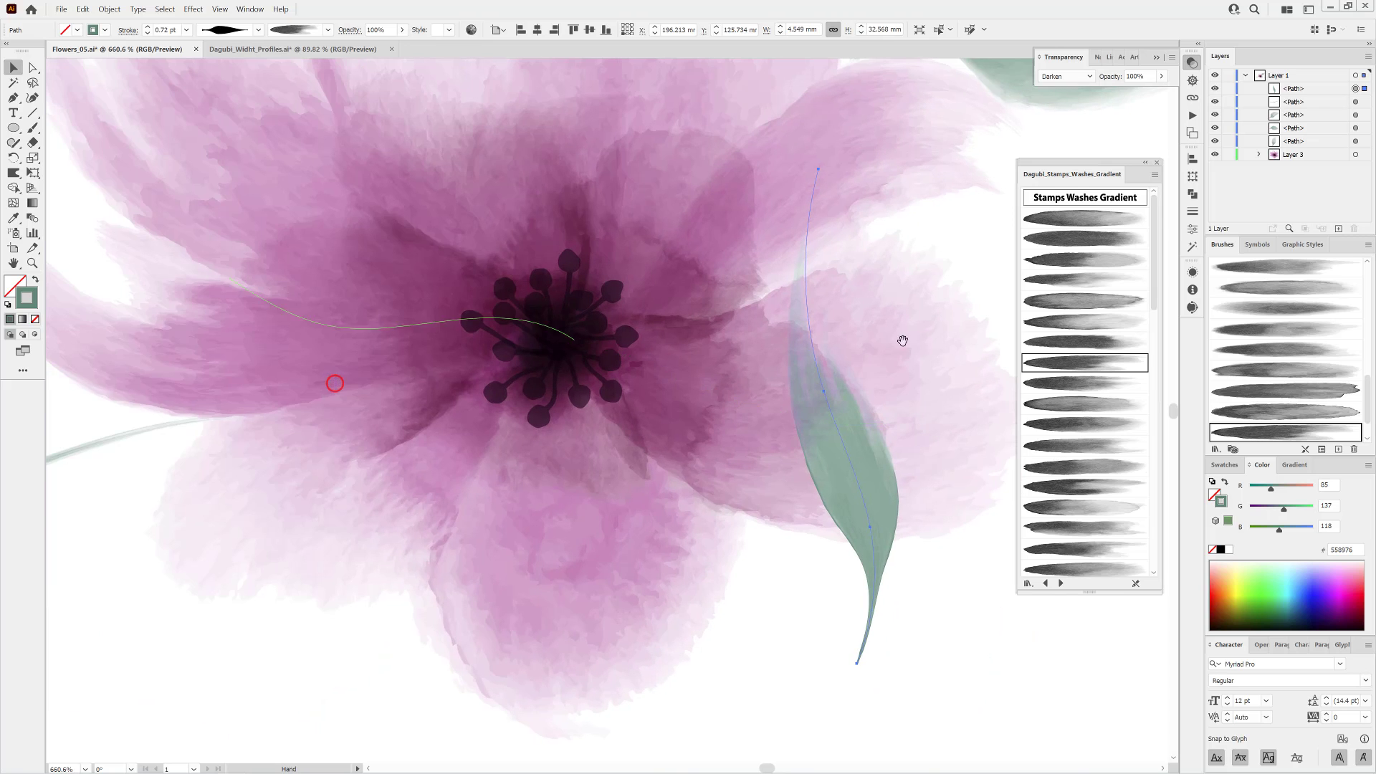
left_click(1059, 76)
left_click(1074, 90)
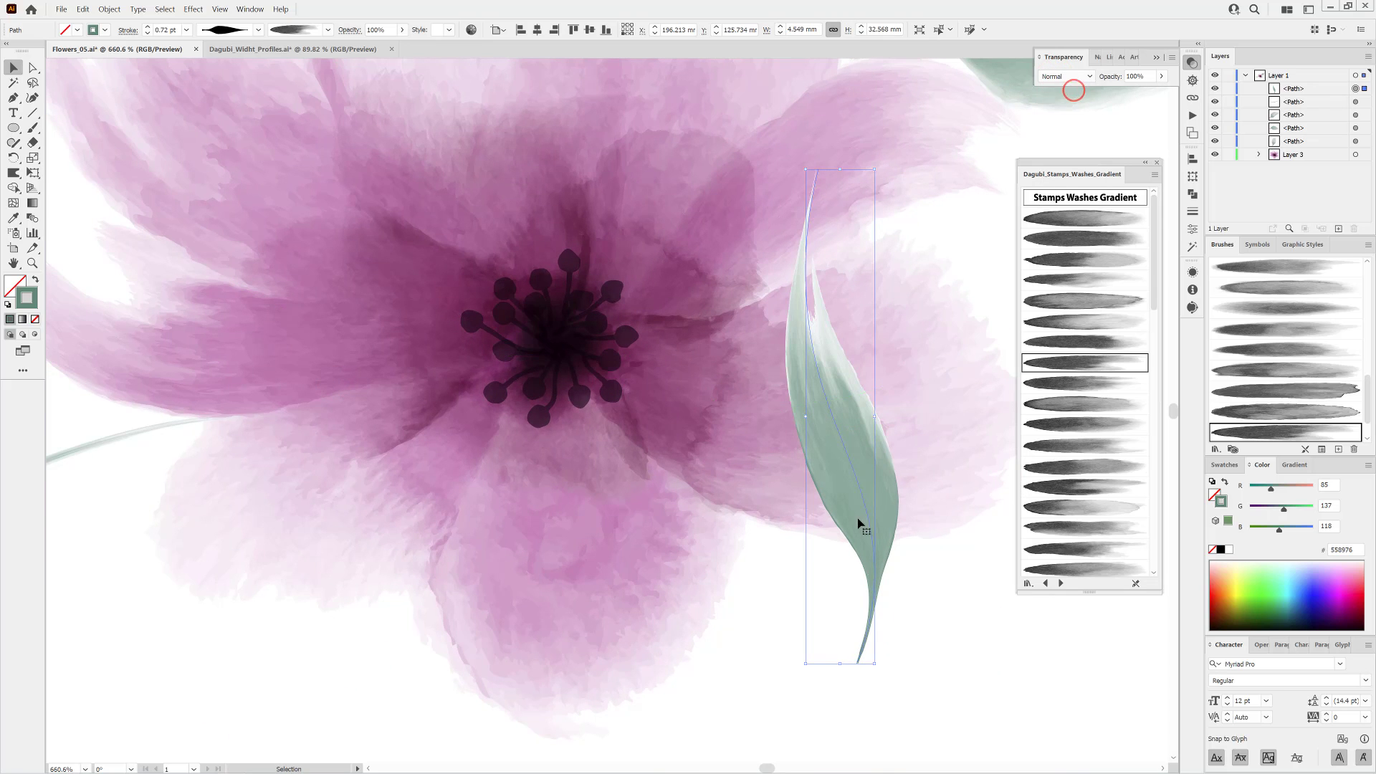
left_click_drag(864, 516, 790, 570)
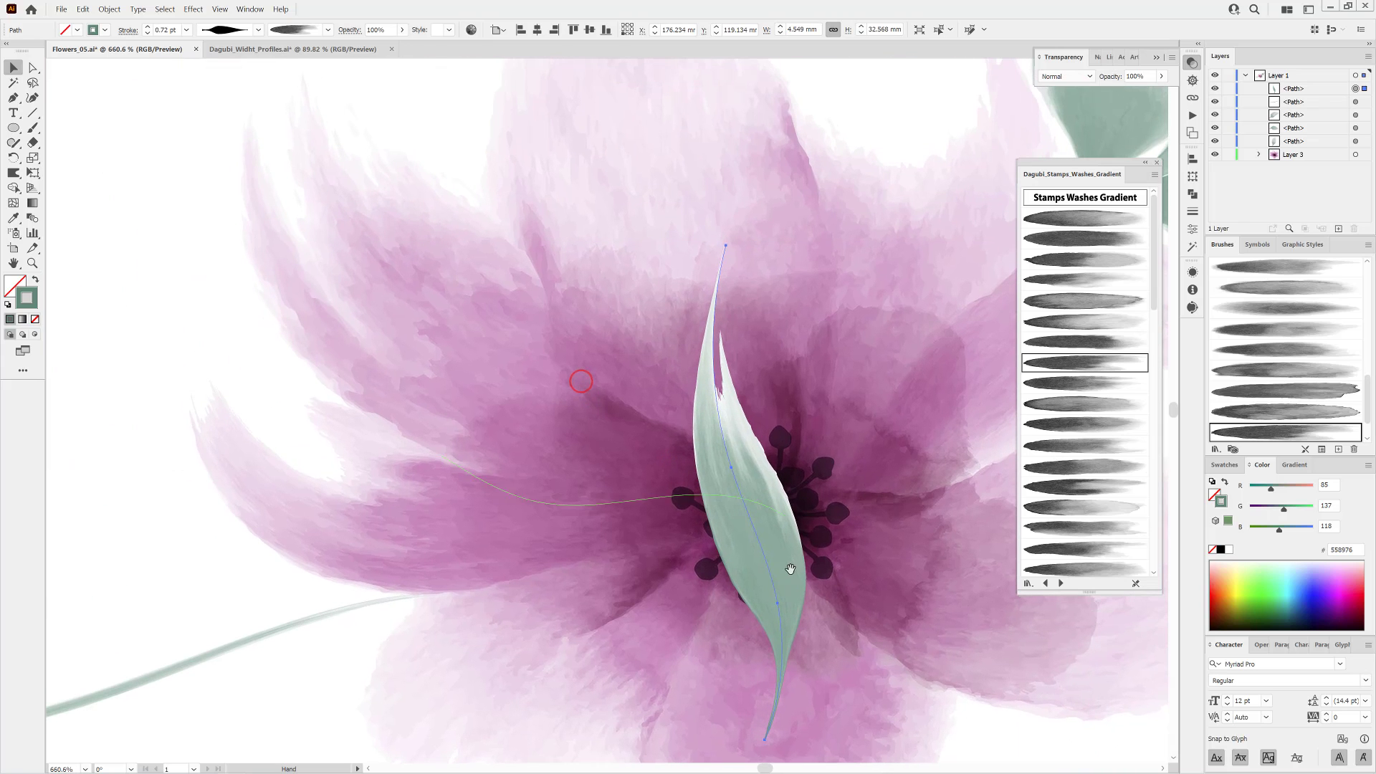
left_click(750, 563)
left_click_drag(784, 516, 774, 471)
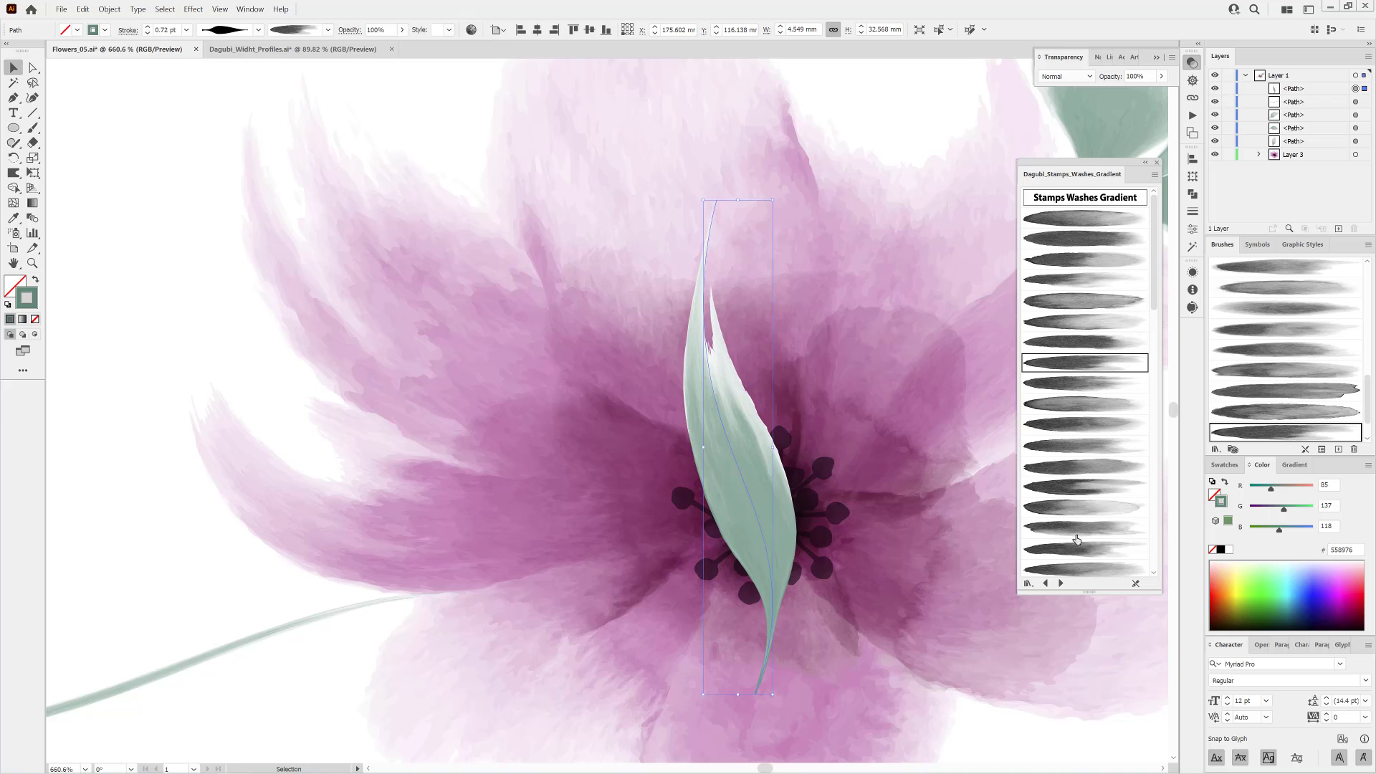
Try a Stamps Washes Dark Border brush on the leaf, plus Stamps_Washes_Invert_019 and the first brush of the Stamps Washes Invert library.
left_click(1047, 584)
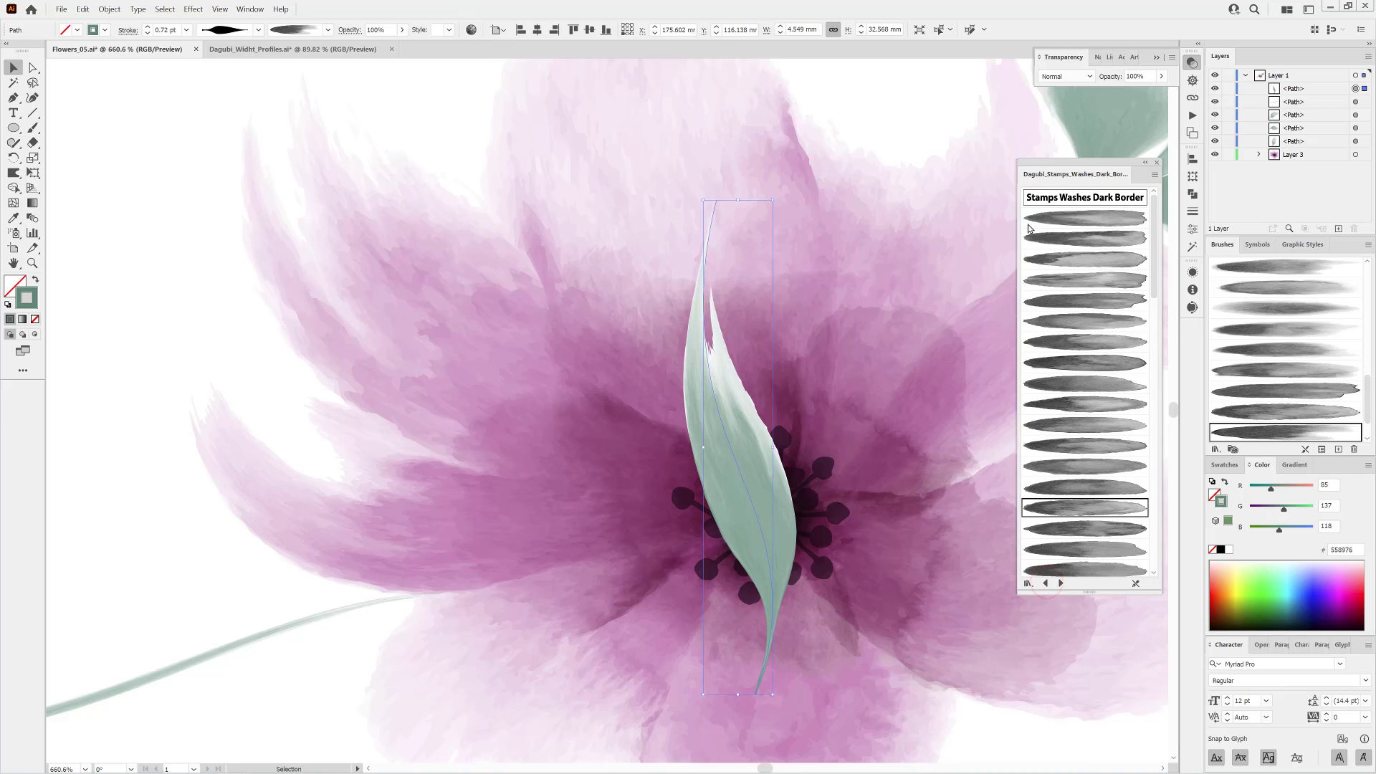
left_click(1095, 362)
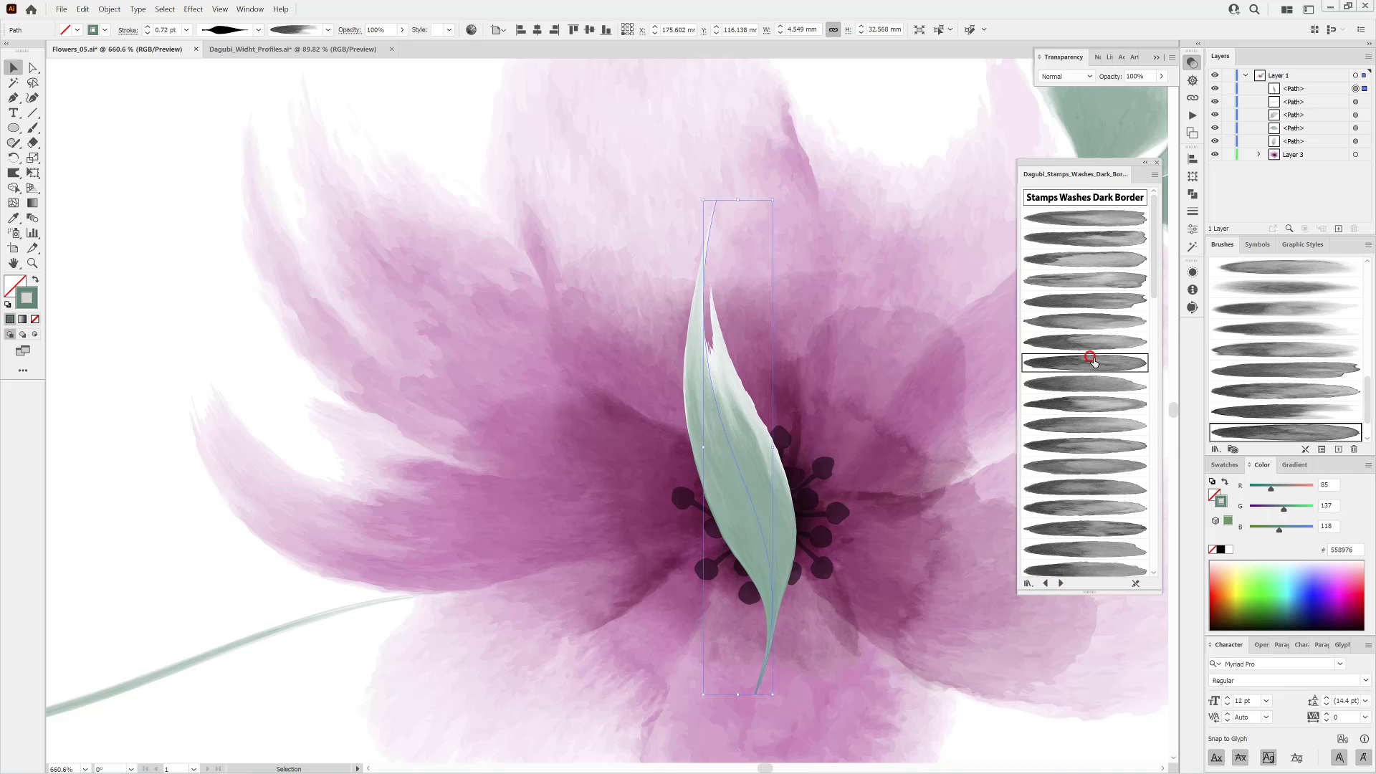
left_click(1060, 584)
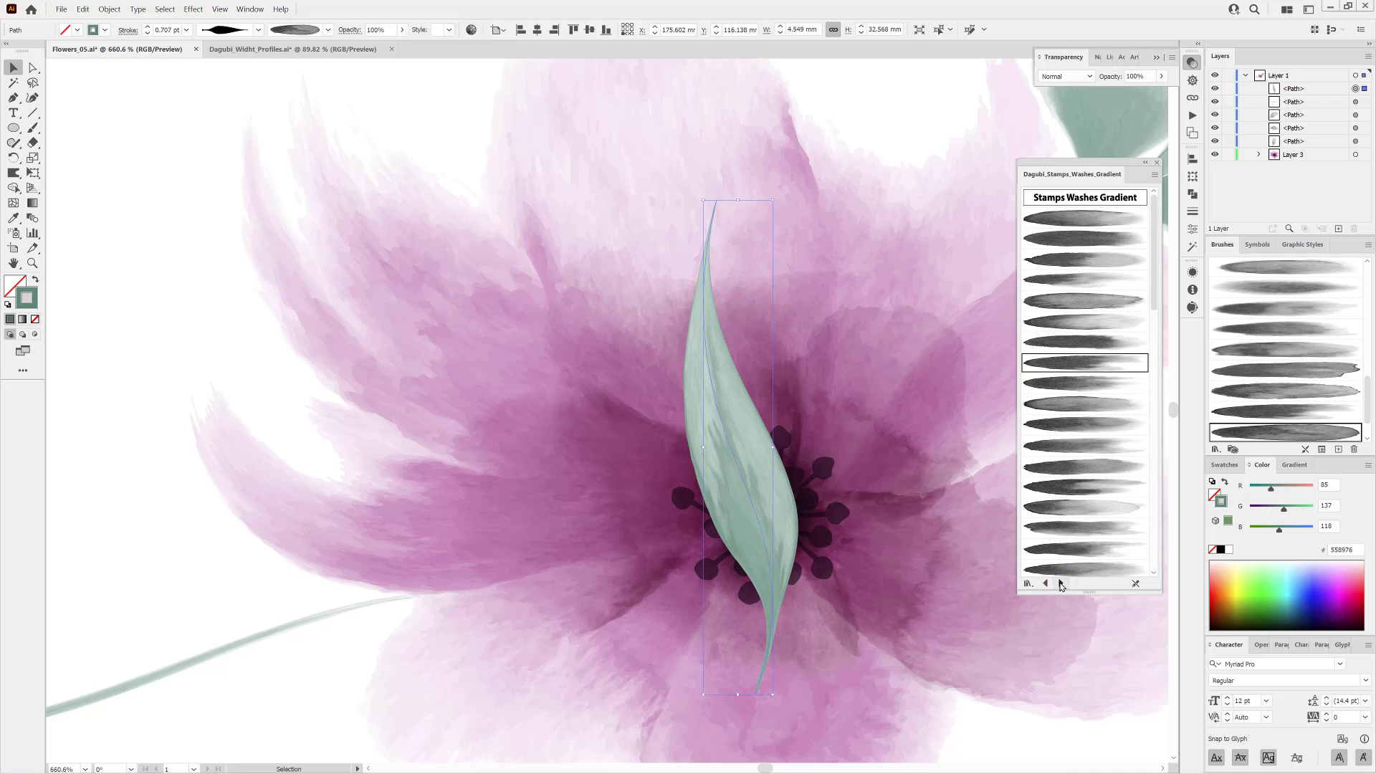
left_click(1061, 584)
left_click(1061, 583)
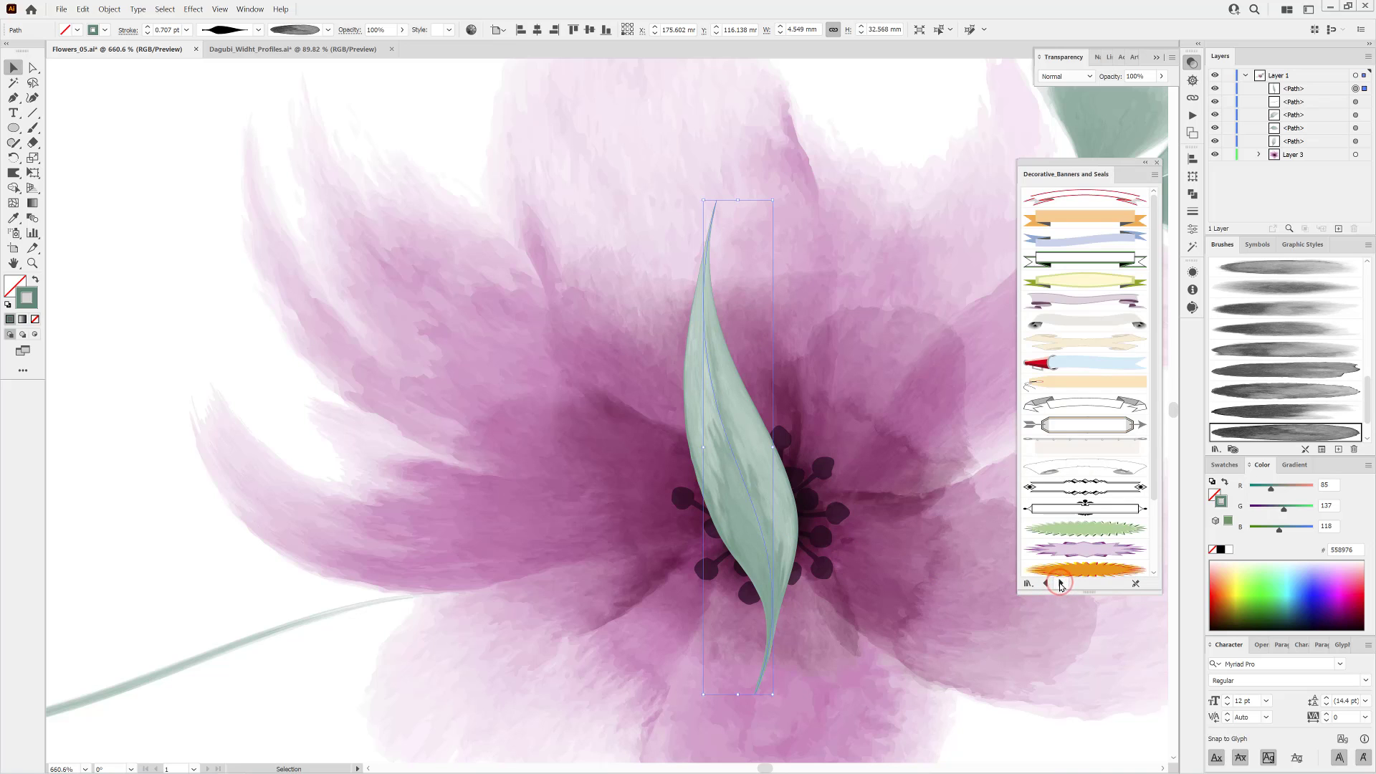
left_click(1046, 583)
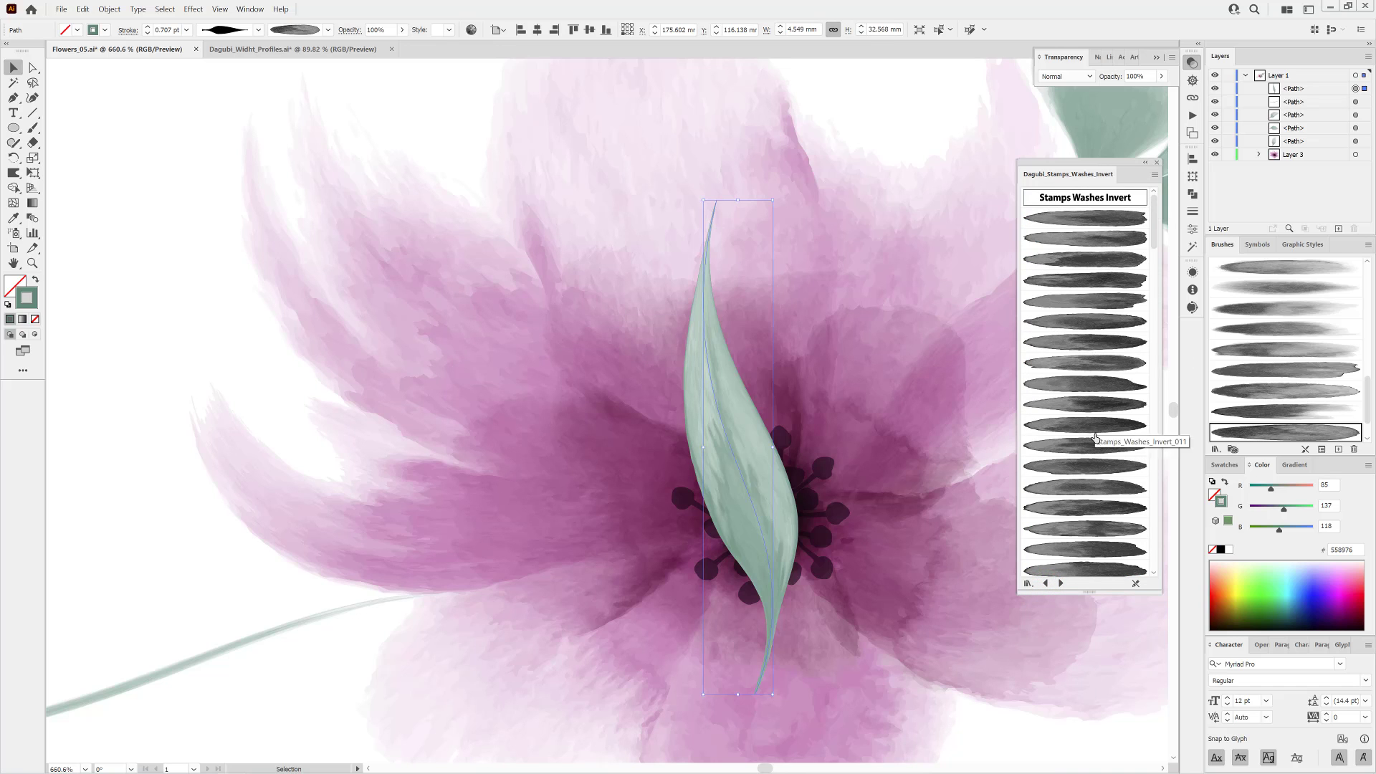
scroll(1093, 441, "down", 5)
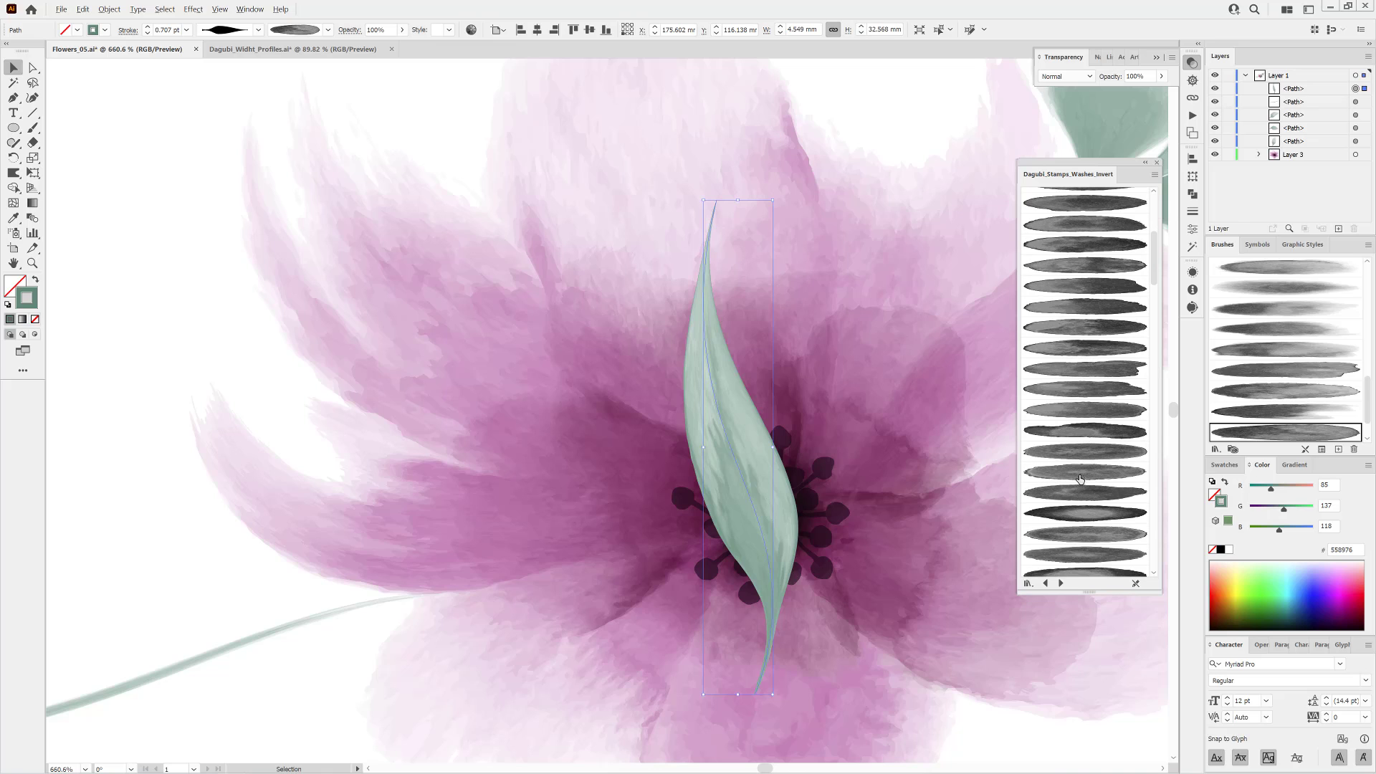
left_click(1073, 328)
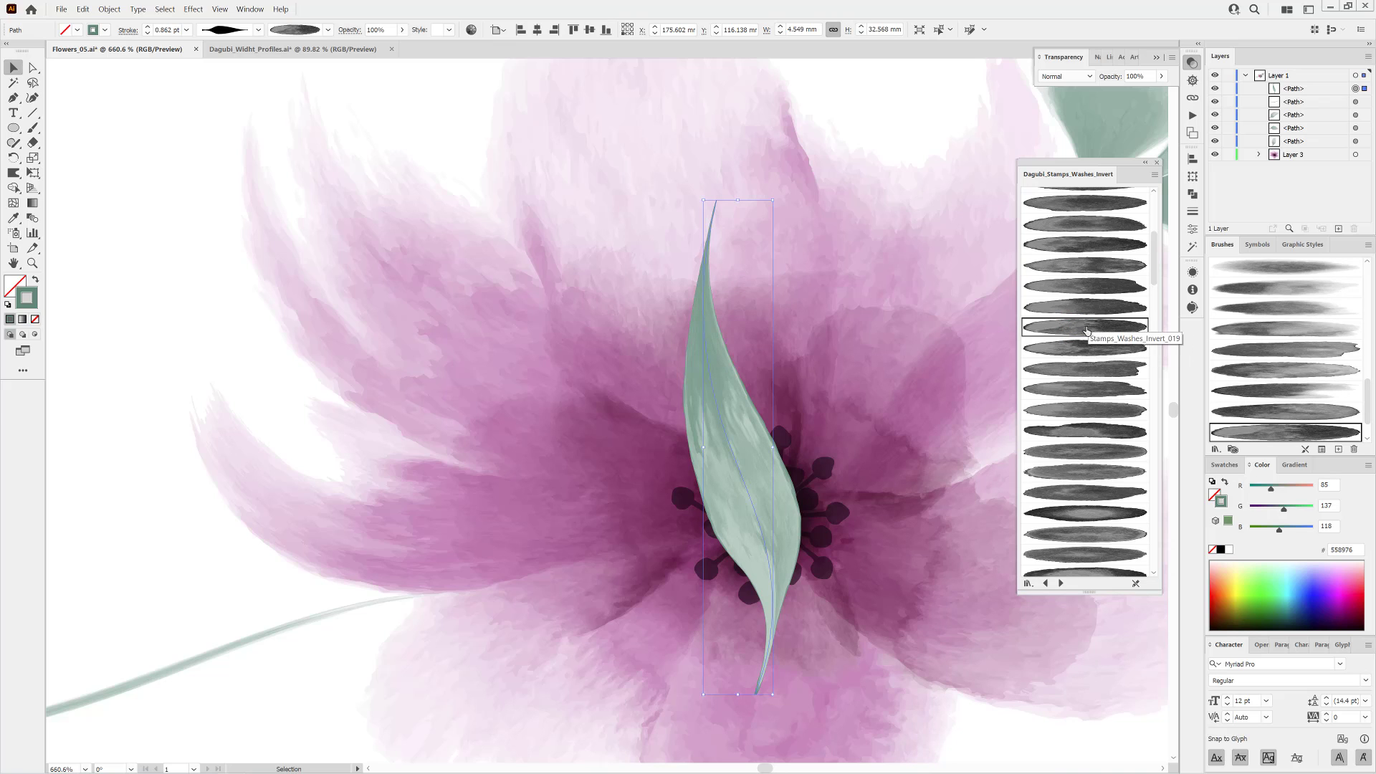
scroll(1084, 276, "up", 5)
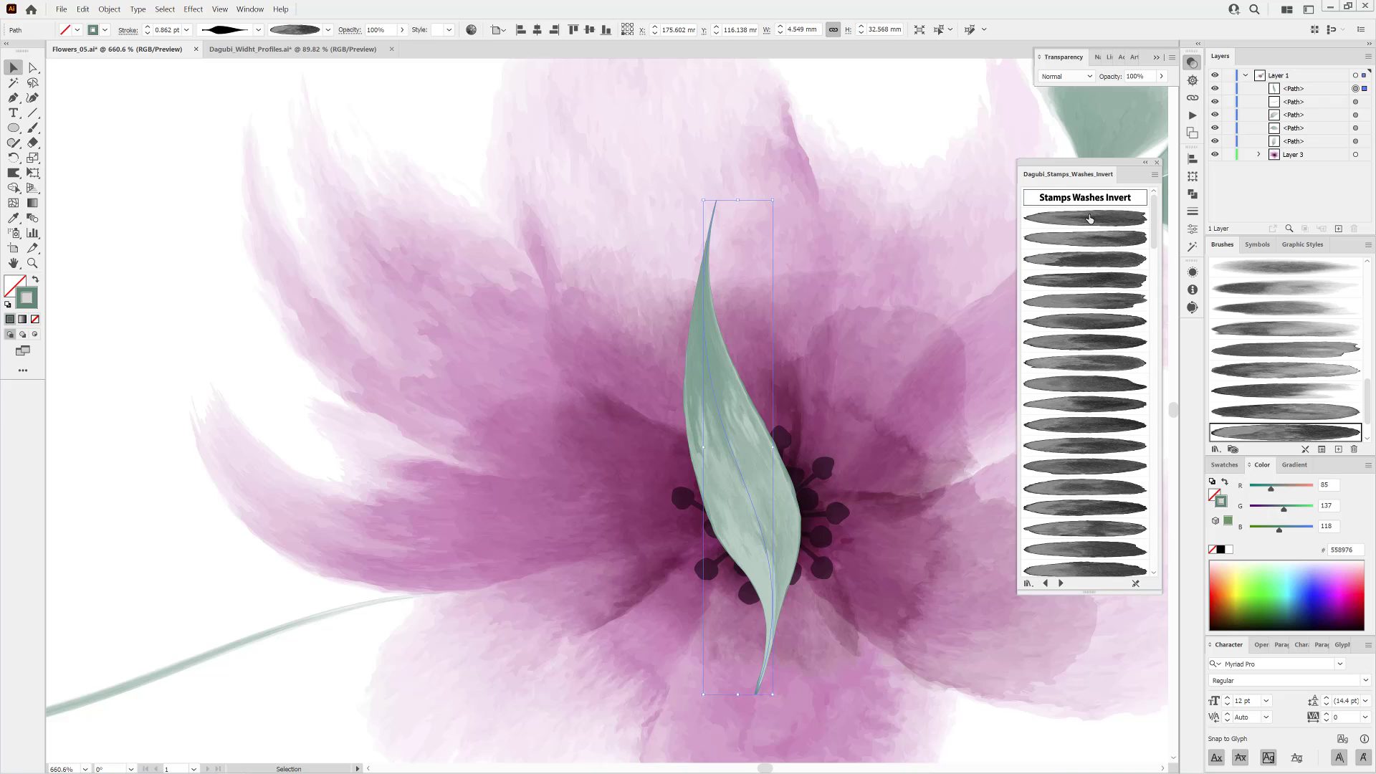
left_click(1089, 219)
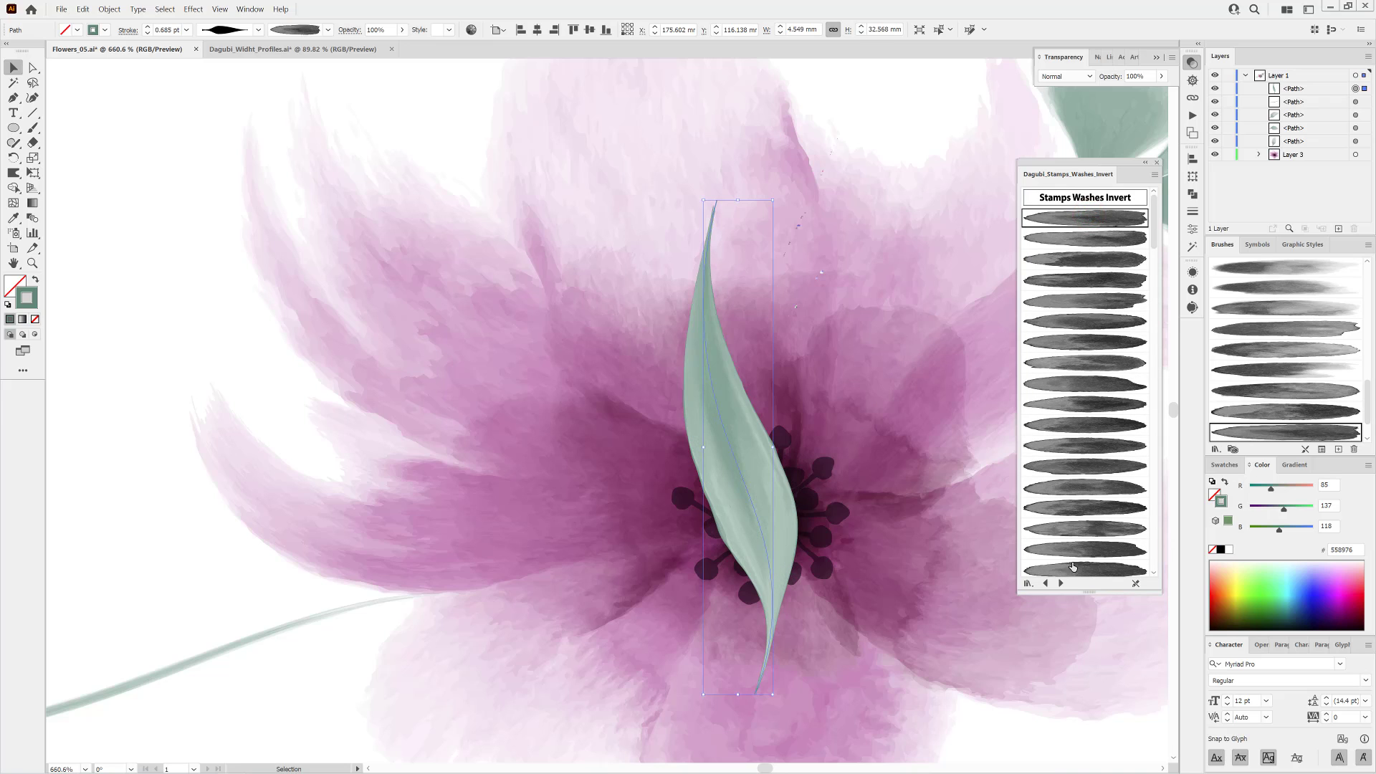
Apply Stamps_Washes_001 from the Dagubi_Stamps_Washes library to the leaf and compare it with the first invert wash brush.
left_click(1046, 583)
left_click(1046, 583)
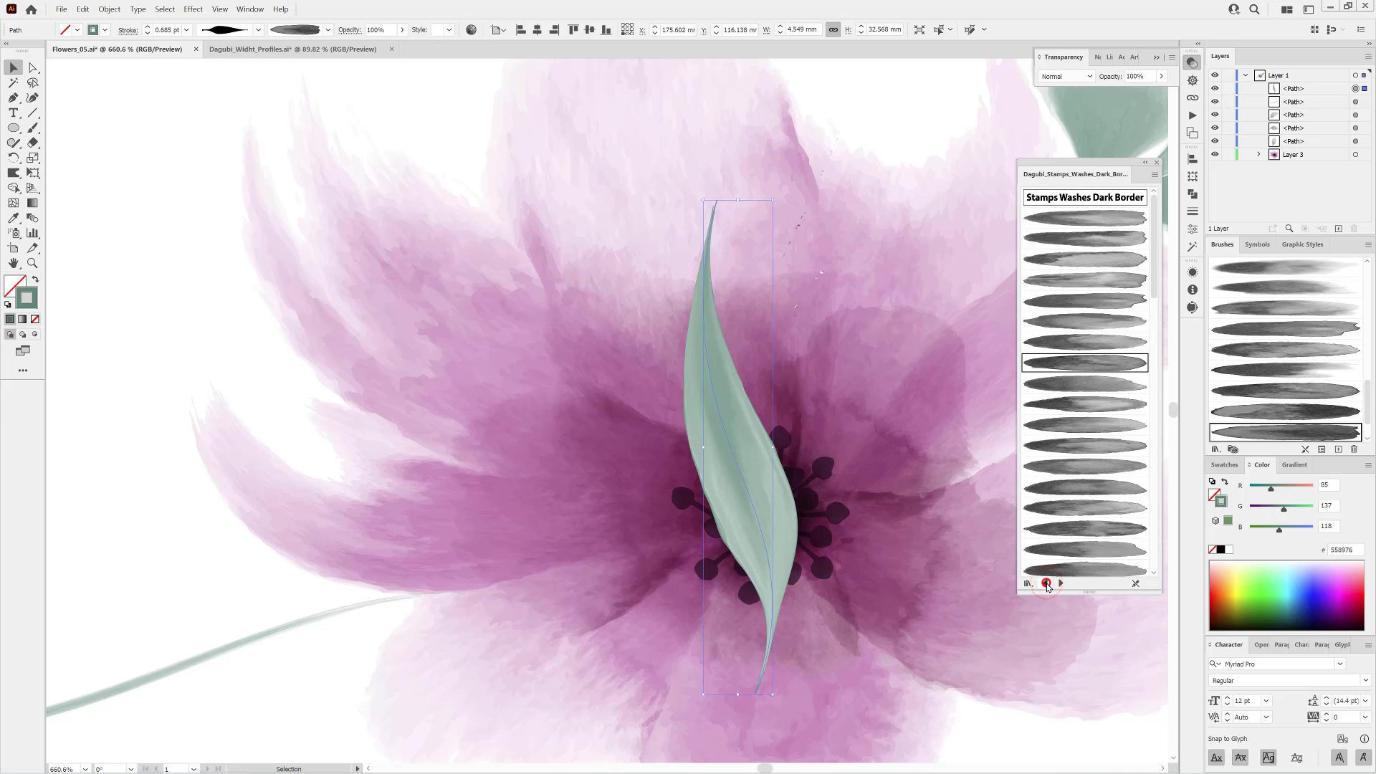
left_click(1046, 583)
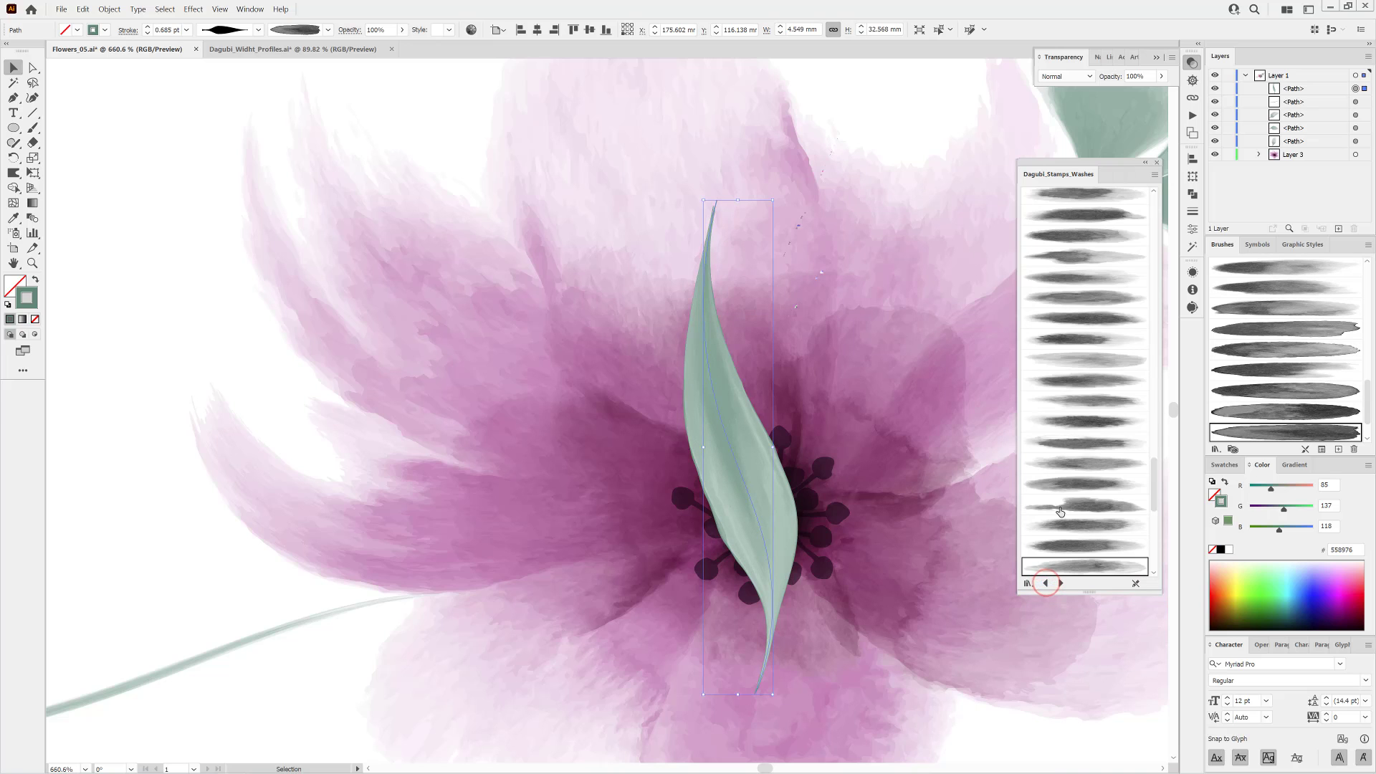
scroll(1153, 490, "up", 10)
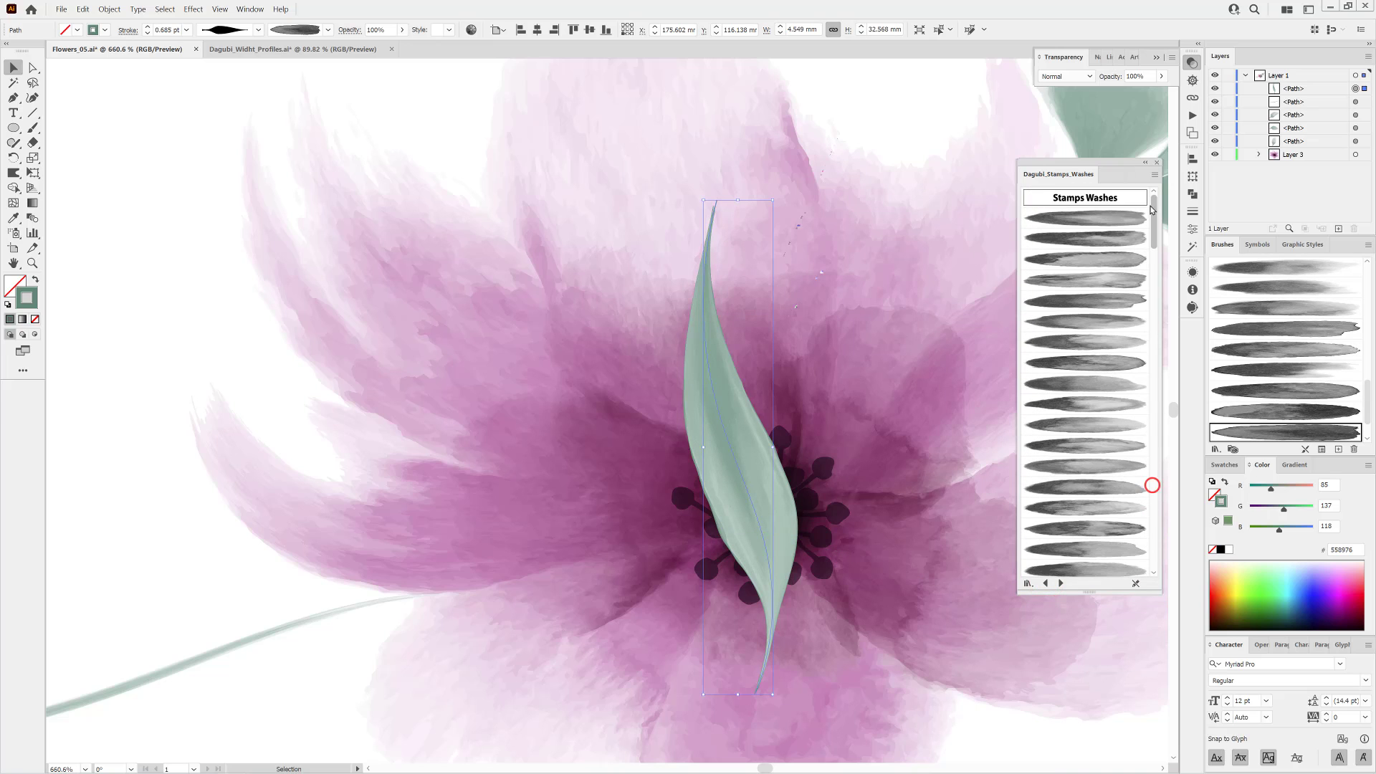
left_click(1100, 218)
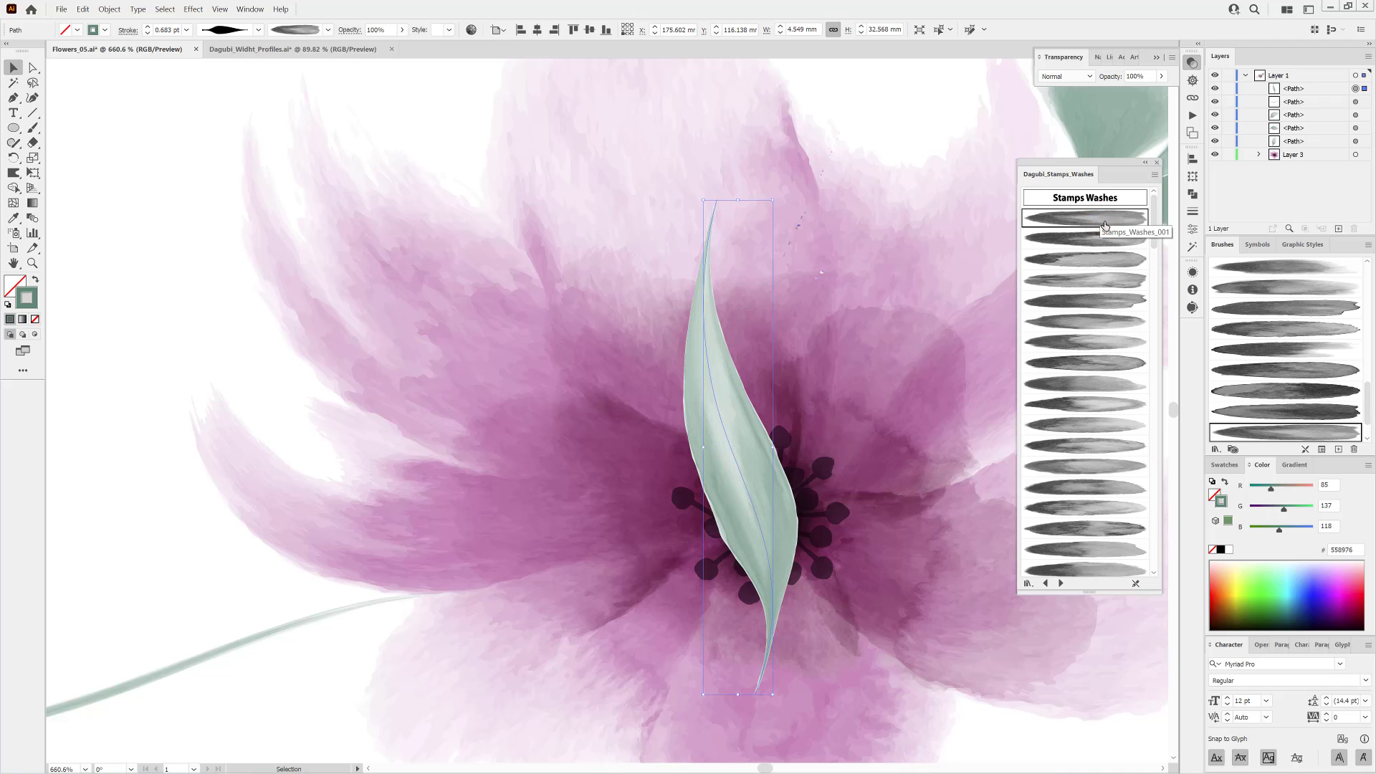
left_click(1285, 411)
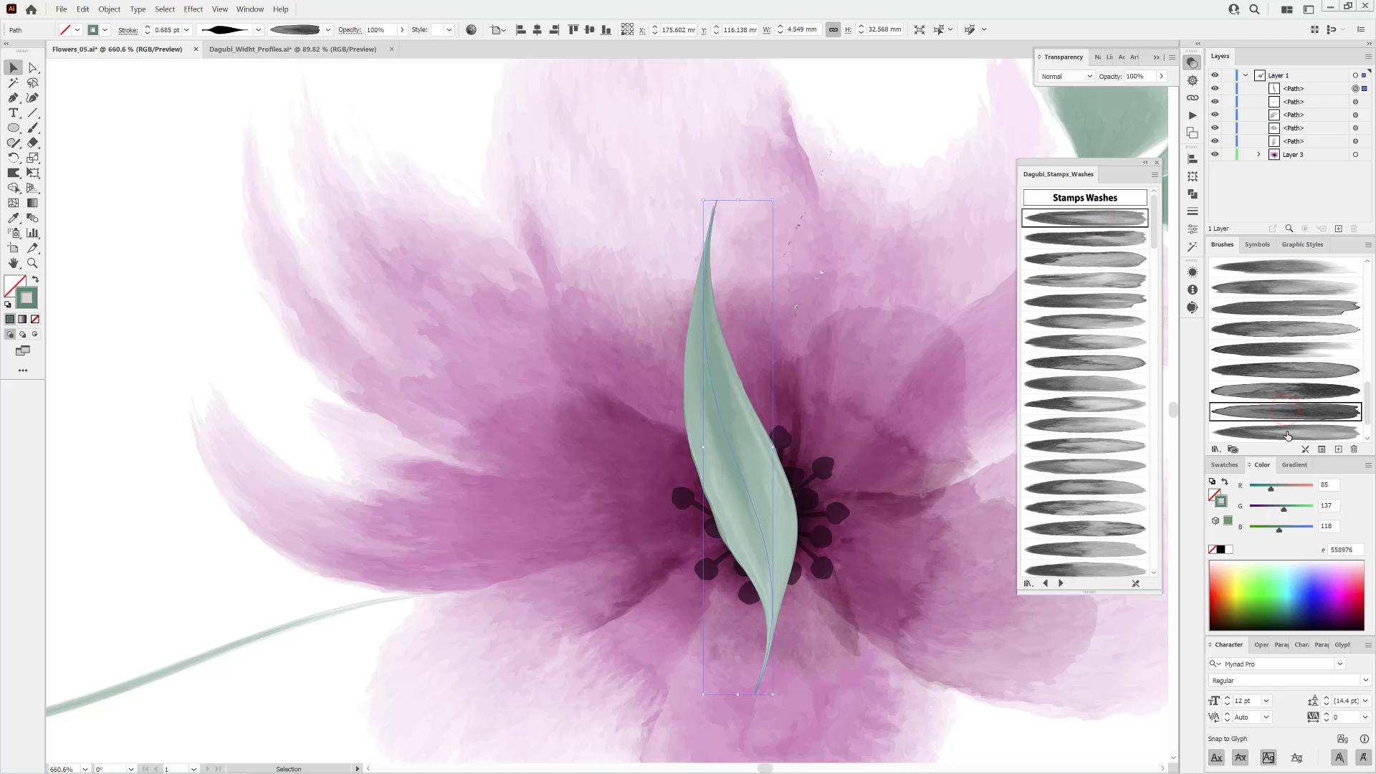
left_click(1287, 432)
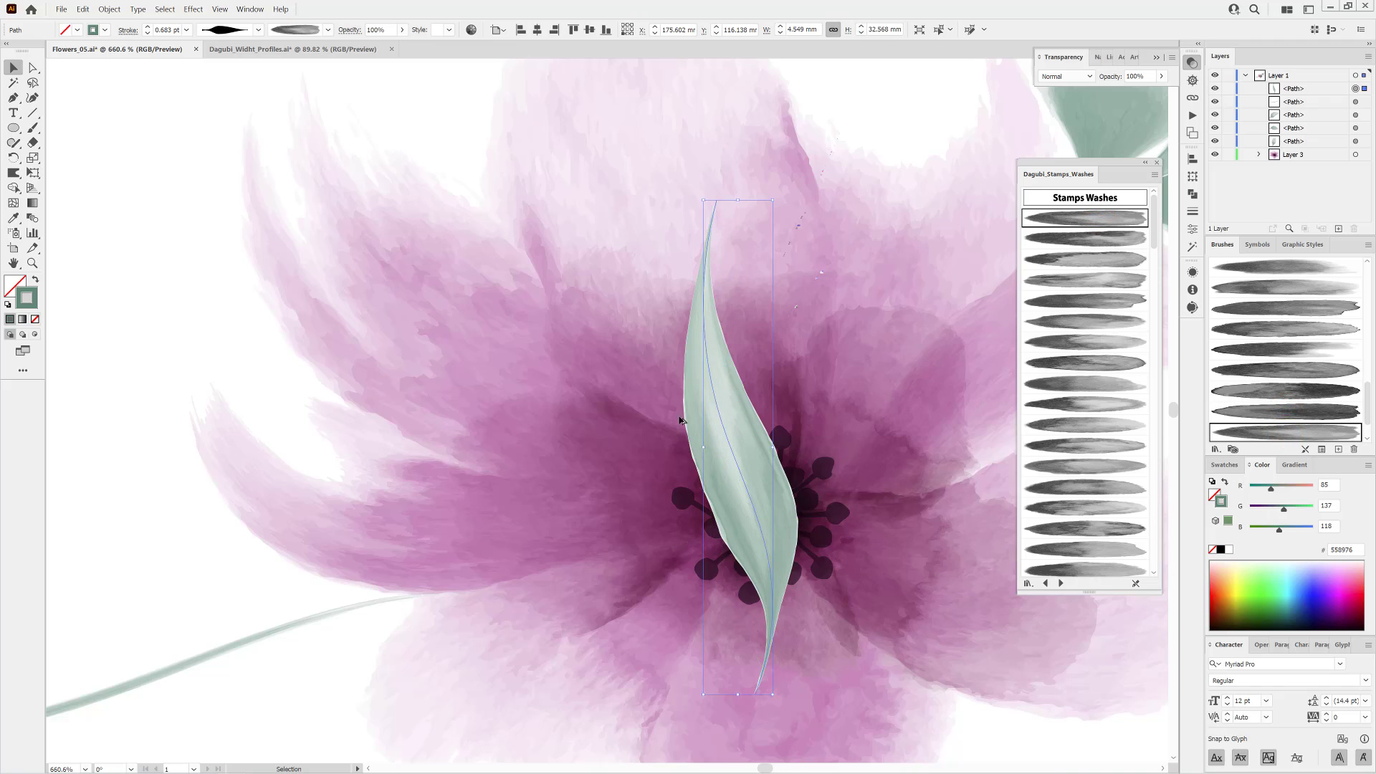
Raise the test leaf's stroke weight to 1 pt and delete the leaf from the flower's centre.
left_click(148, 28)
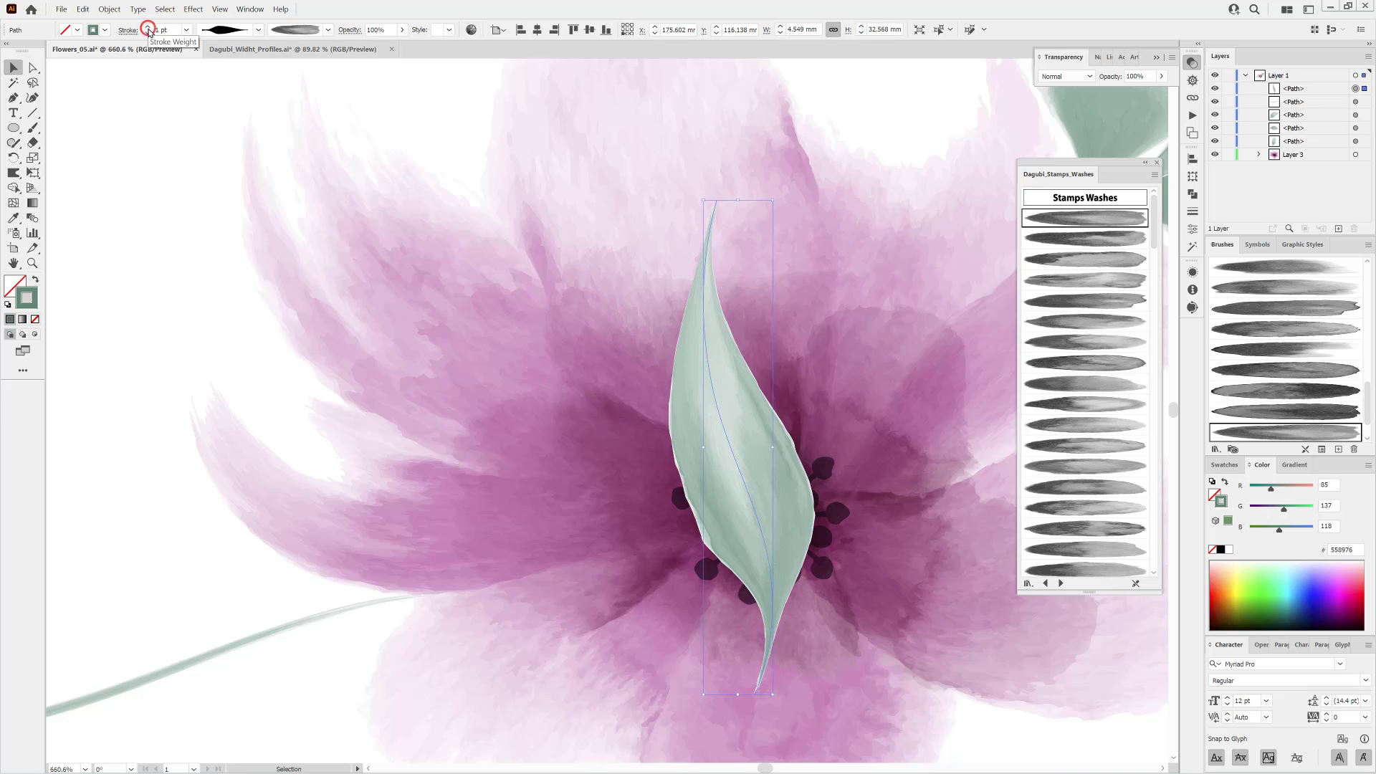
key("Delete")
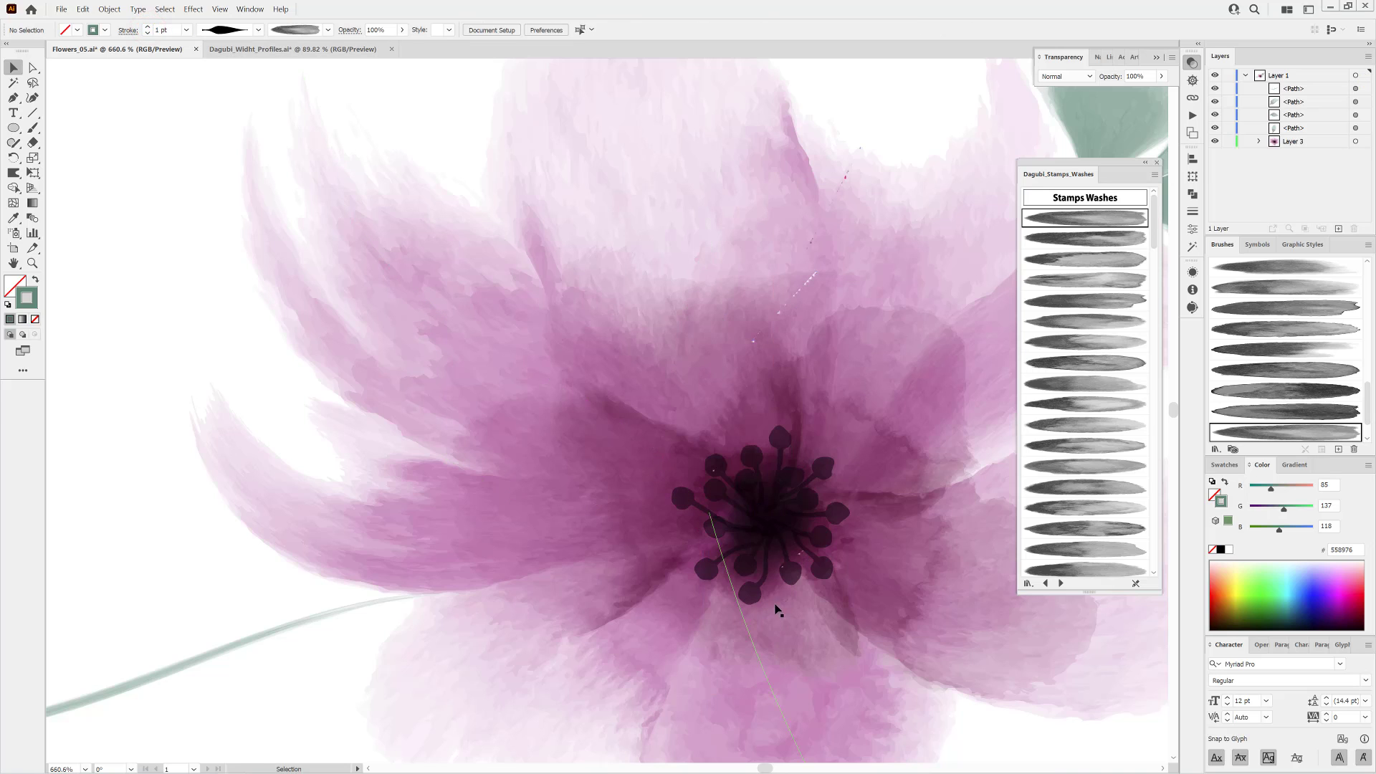
Paint a curved leaf about 15 mm wide and 14 mm tall below the stem near the flower, using a Stamps Washes Invert brush at 0.5 pt.
mouse_move(781, 604)
left_mouse_down()
mouse_move(560, 629)
mouse_move(589, 455)
left_mouse_up()
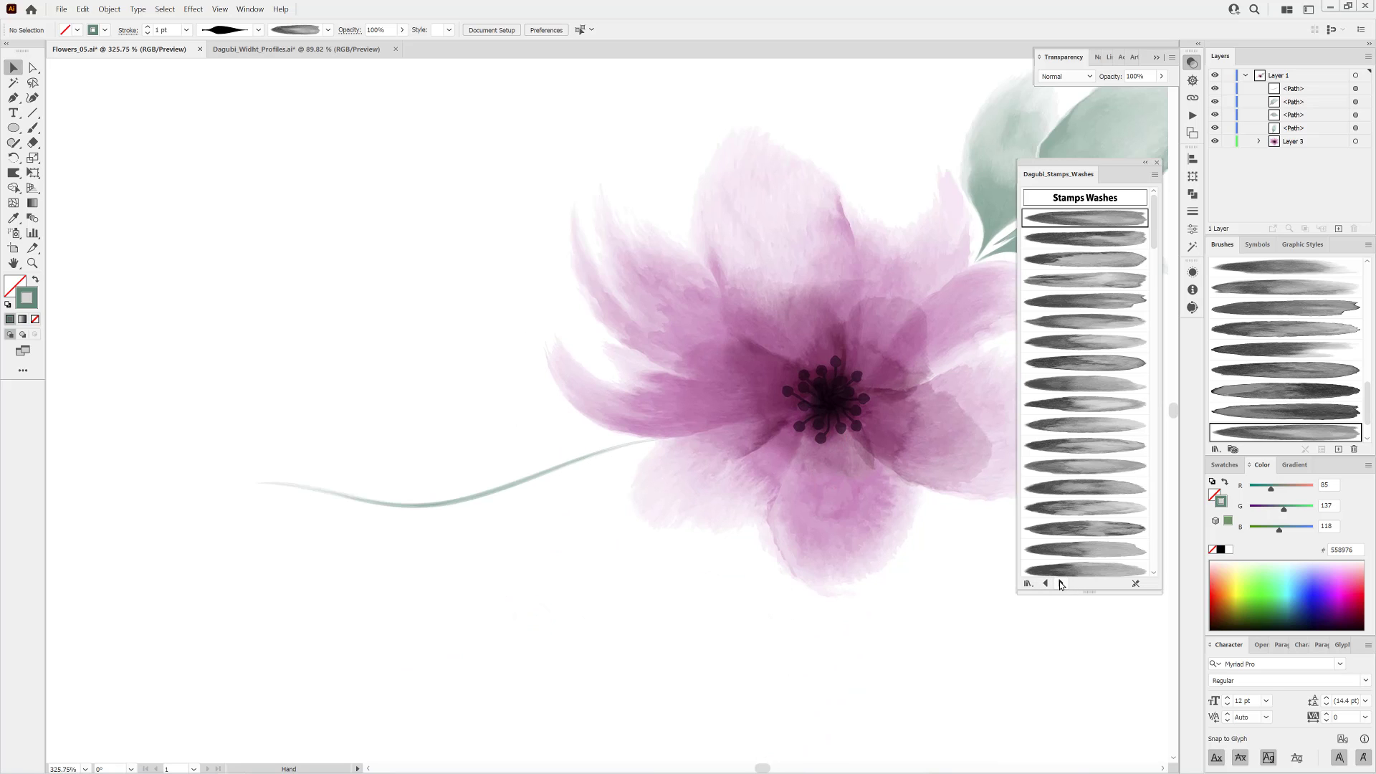
left_click(1061, 584)
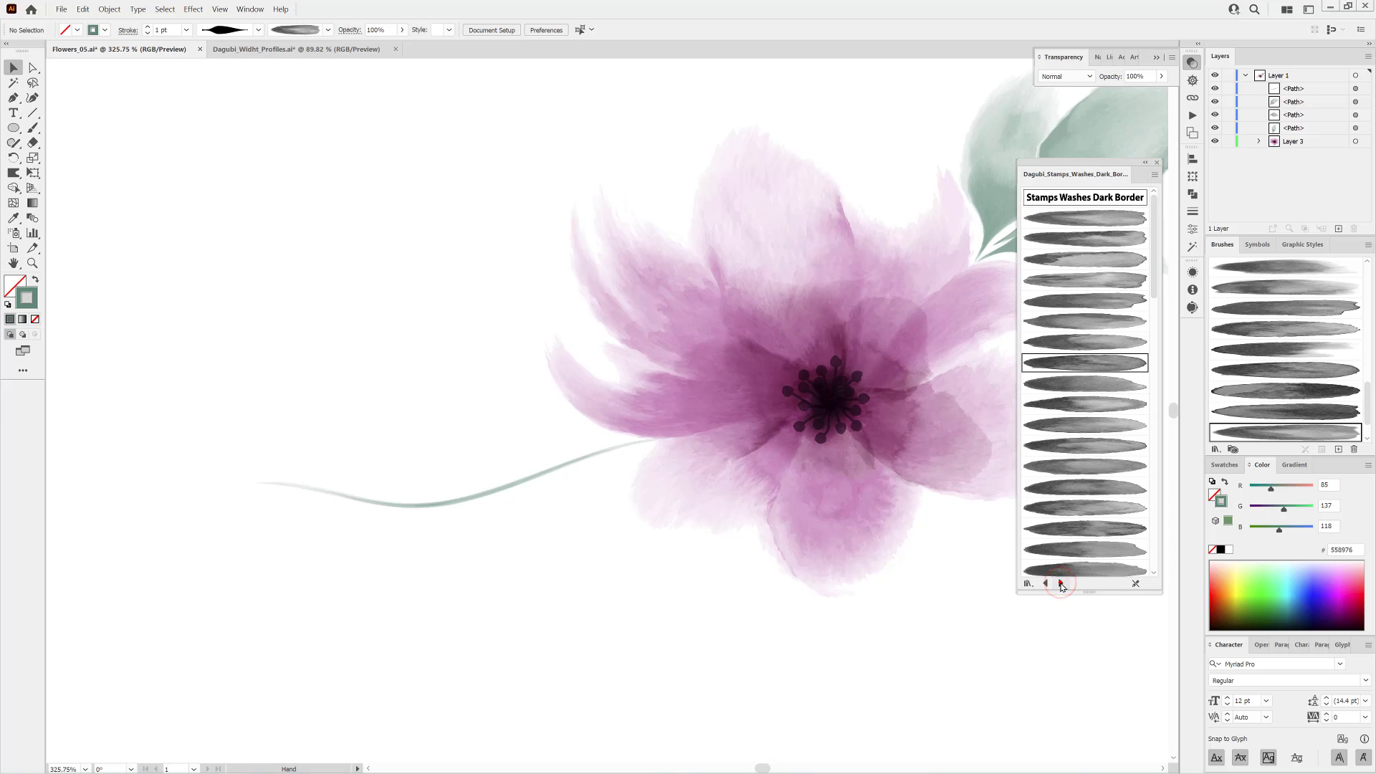
left_click(1061, 584)
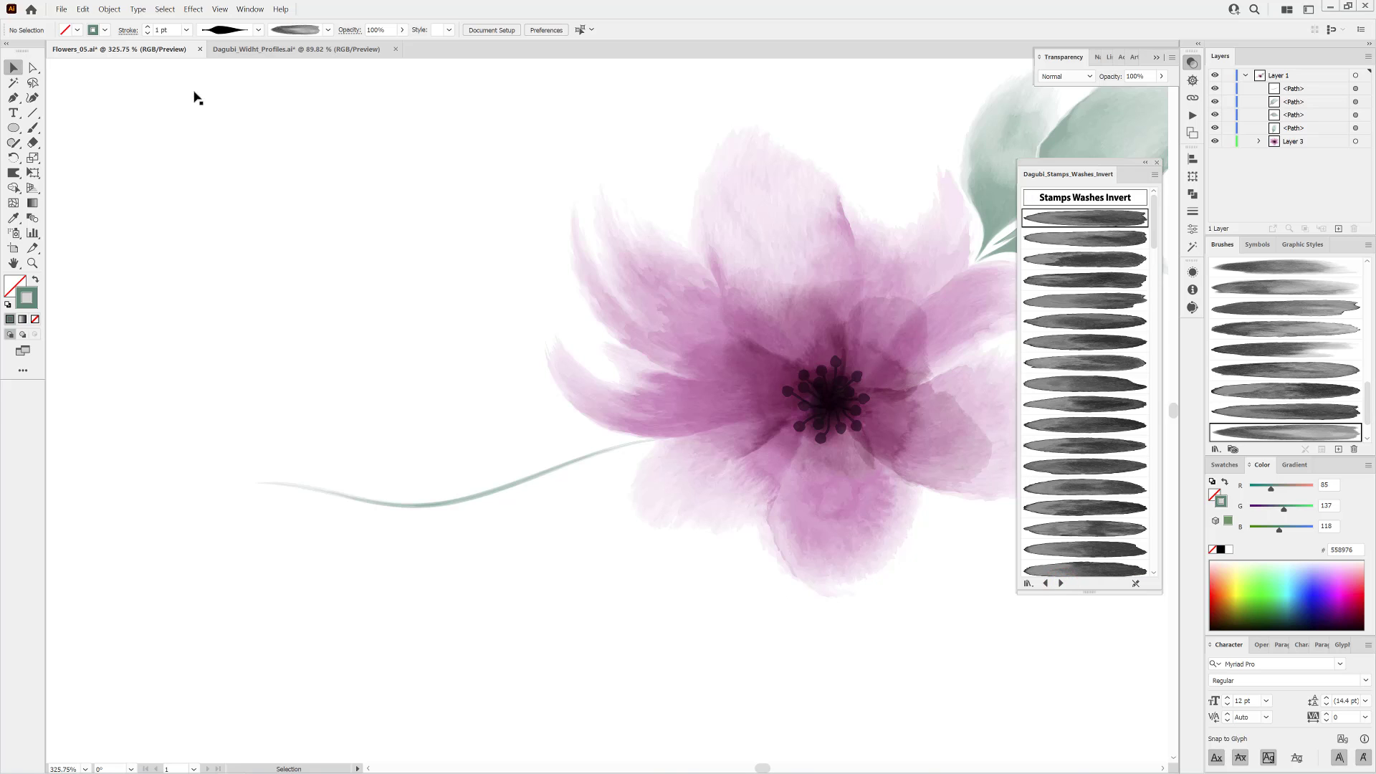
left_click(187, 30)
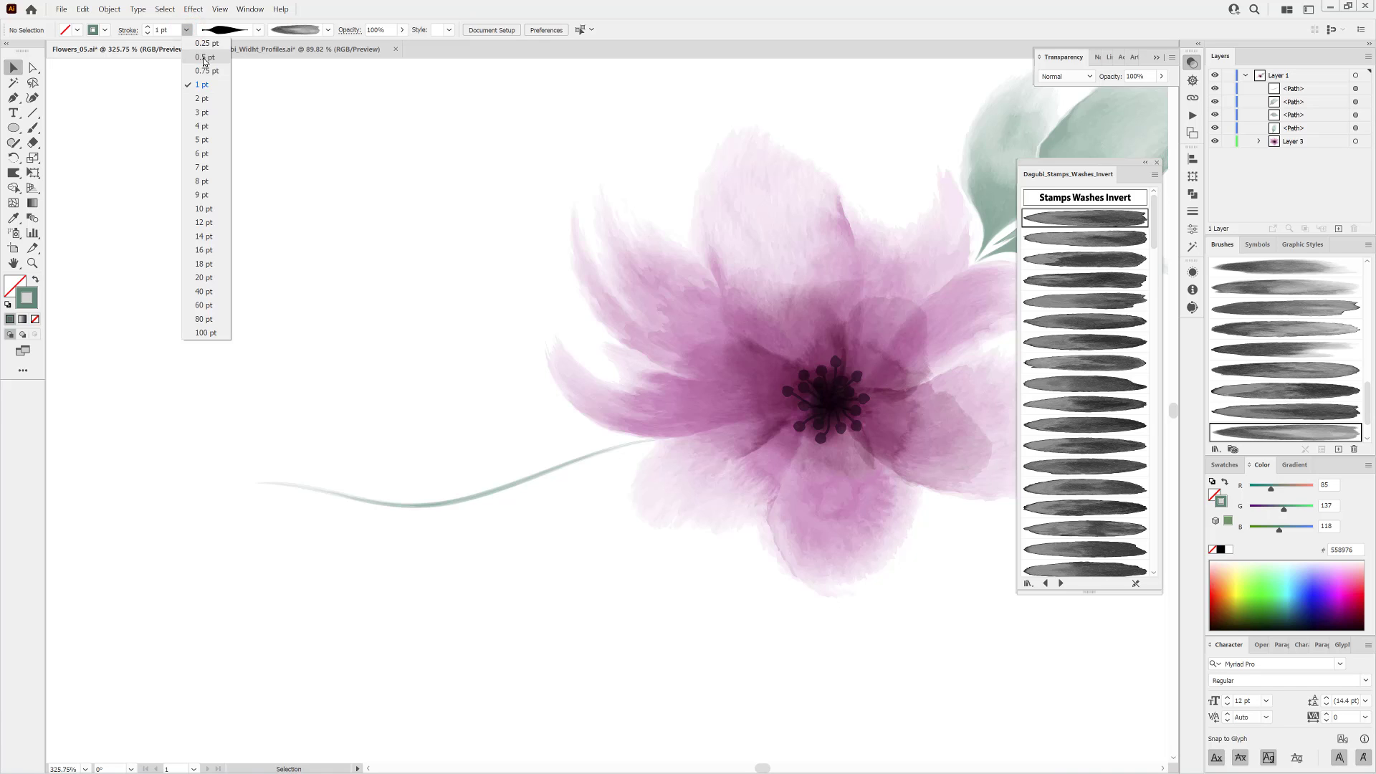
left_click(204, 62)
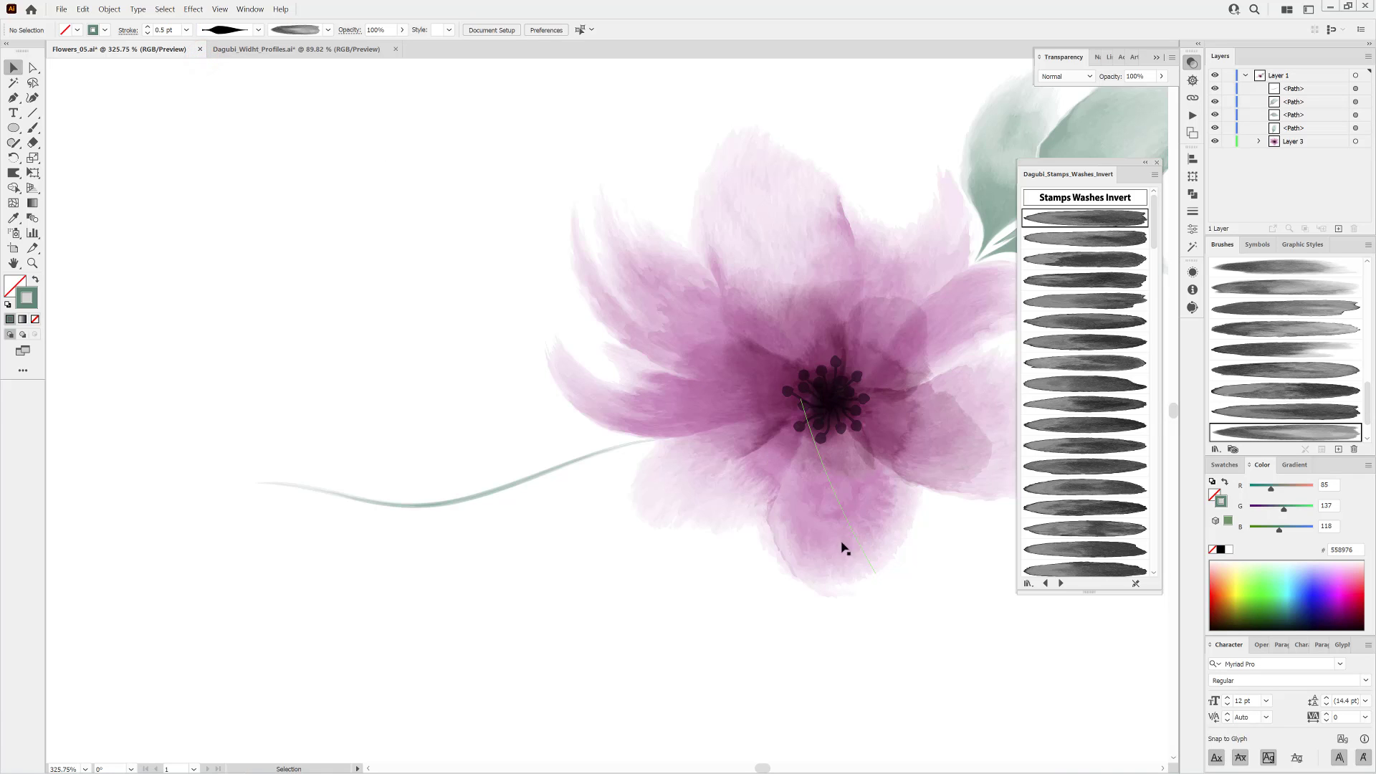
left_click(33, 128)
scroll(1086, 395, "down", 3)
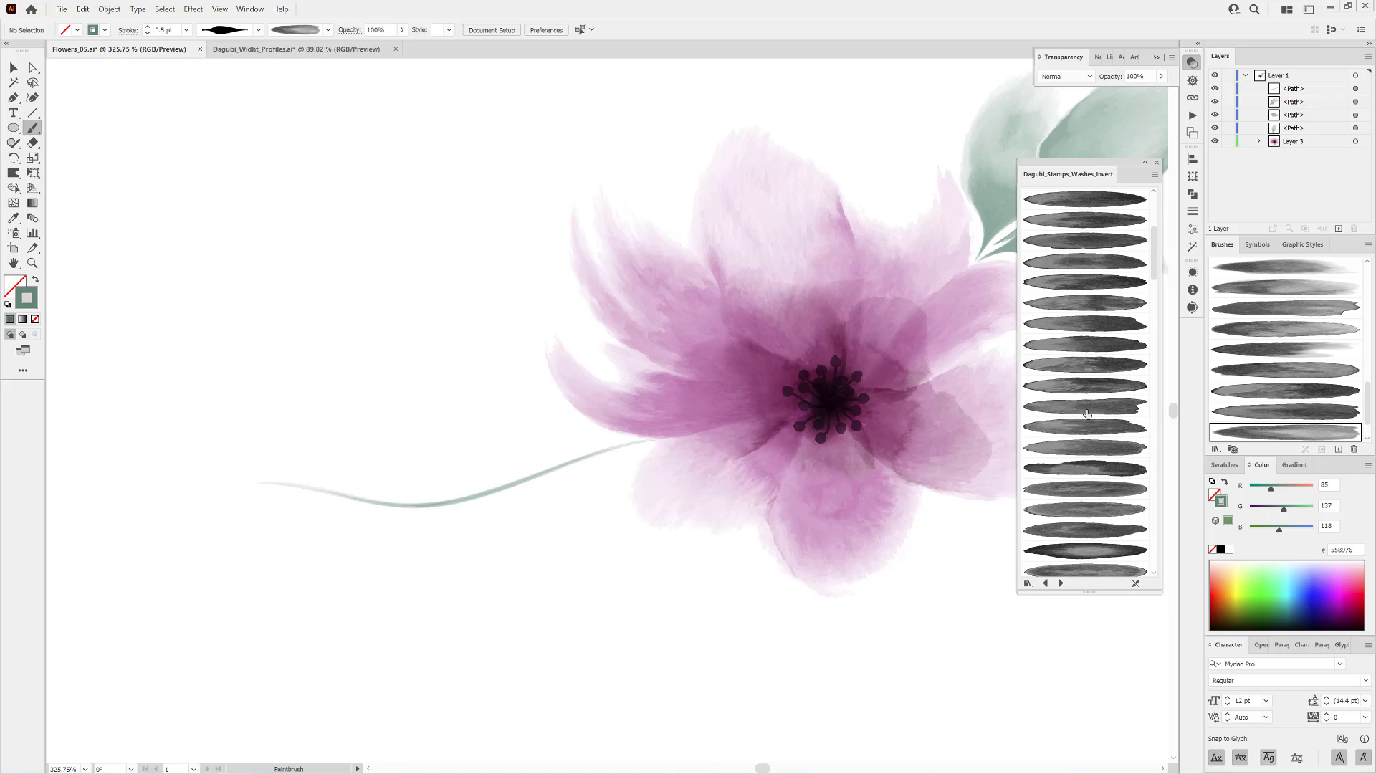
left_click(1087, 406)
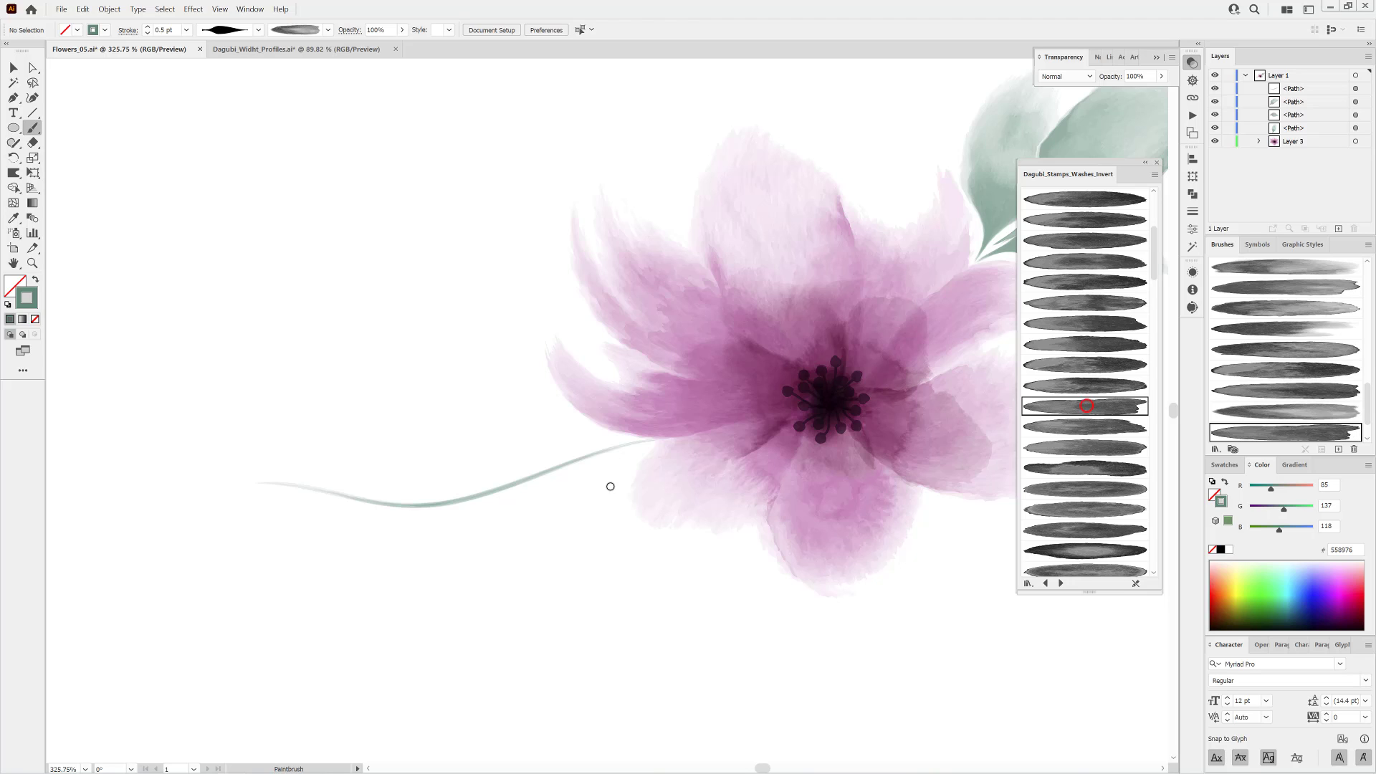
mouse_move(636, 442)
left_mouse_down()
mouse_move(571, 520)
mouse_move(523, 550)
left_mouse_up()
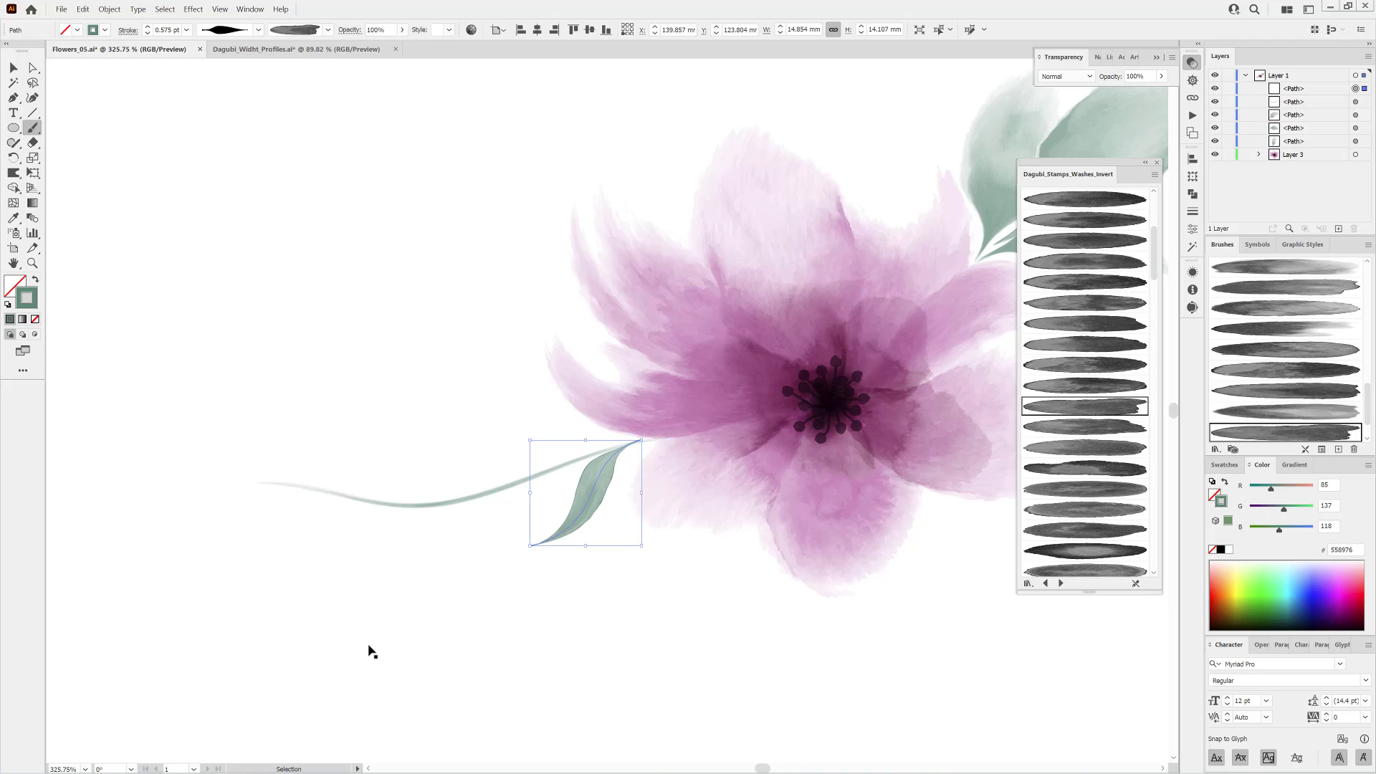
Lighten the stroke colour of the stem and the new leaf together to pale green b1c9c1.
left_click(368, 645, "ctrl")
left_click_drag(472, 470, 569, 589)
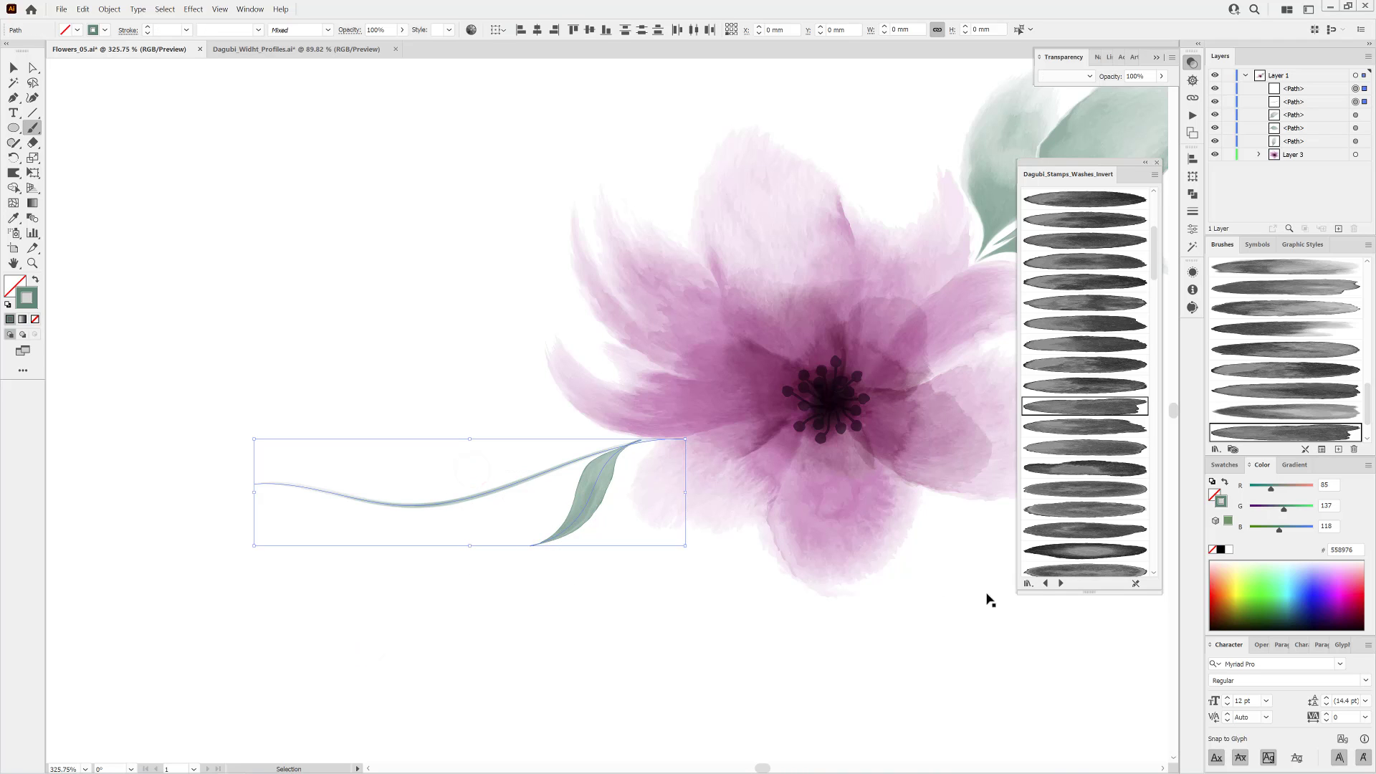
left_click_drag(1286, 511, 1299, 512)
left_click(478, 662)
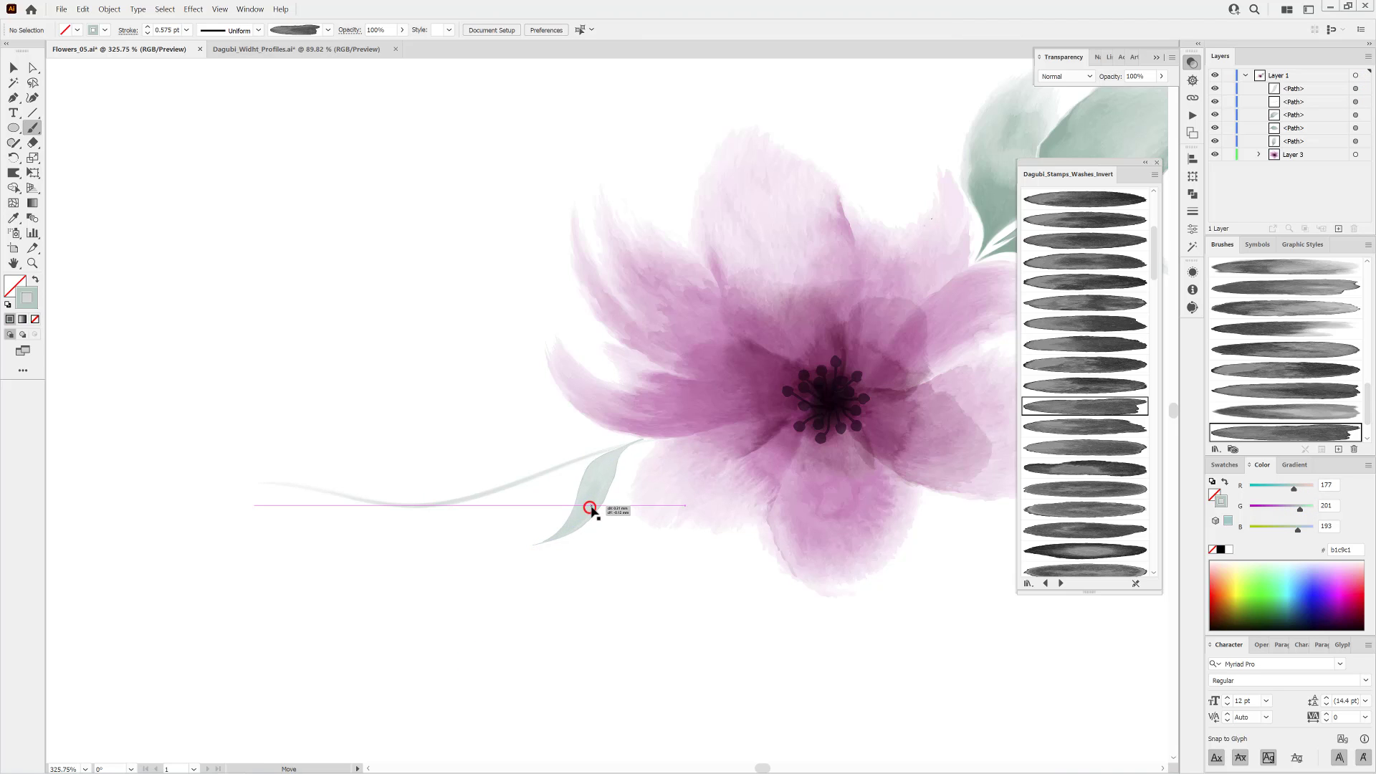
Shift the new leaf slightly toward the flower along the stem and deselect it.
left_click(548, 531)
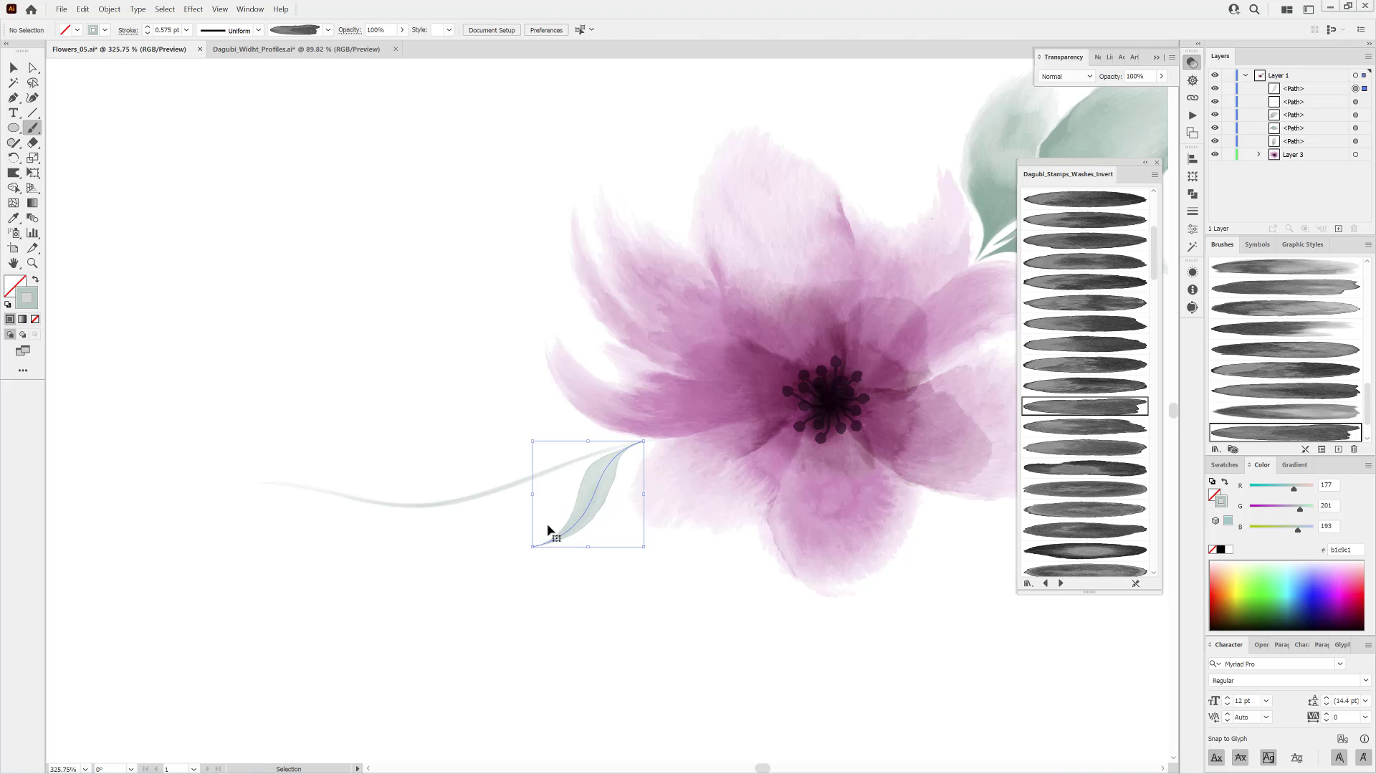
left_click(347, 616)
left_click(588, 512)
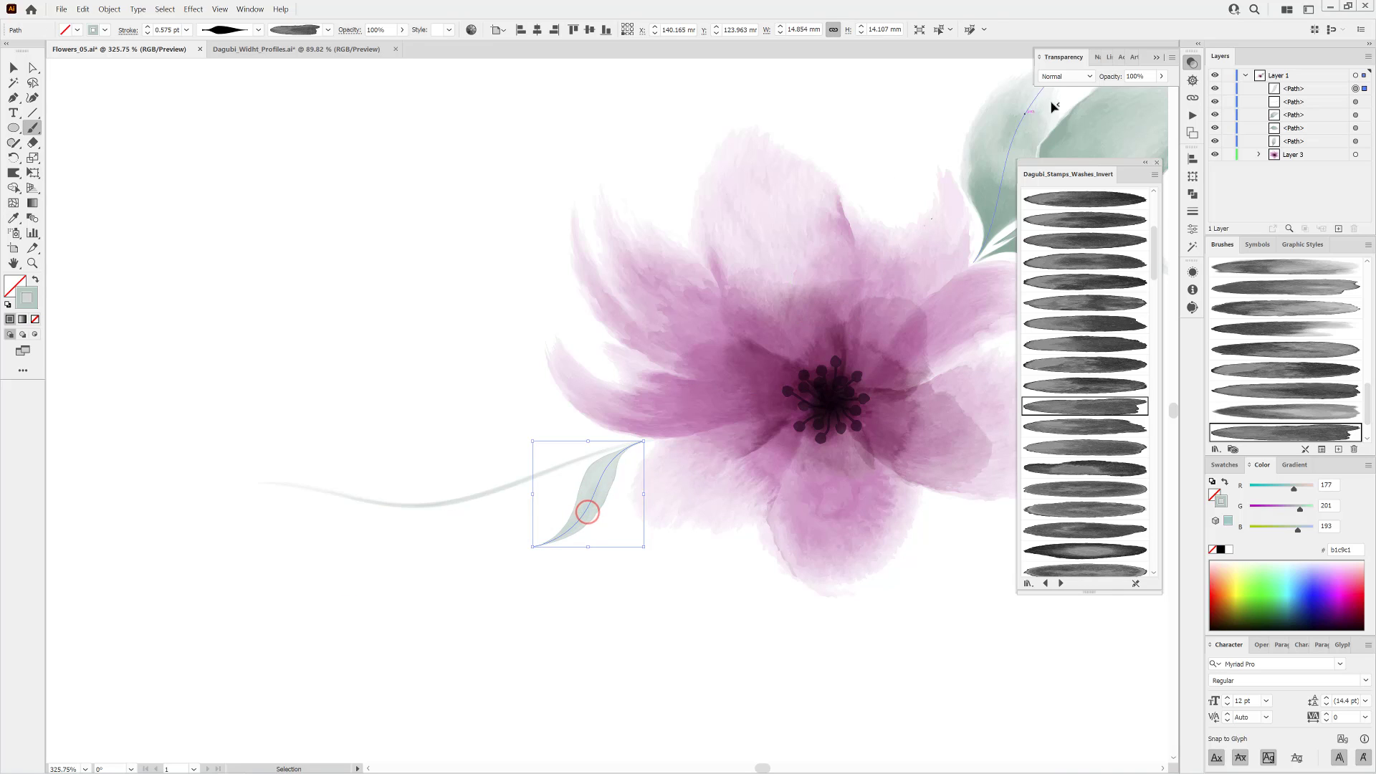
left_click(337, 639)
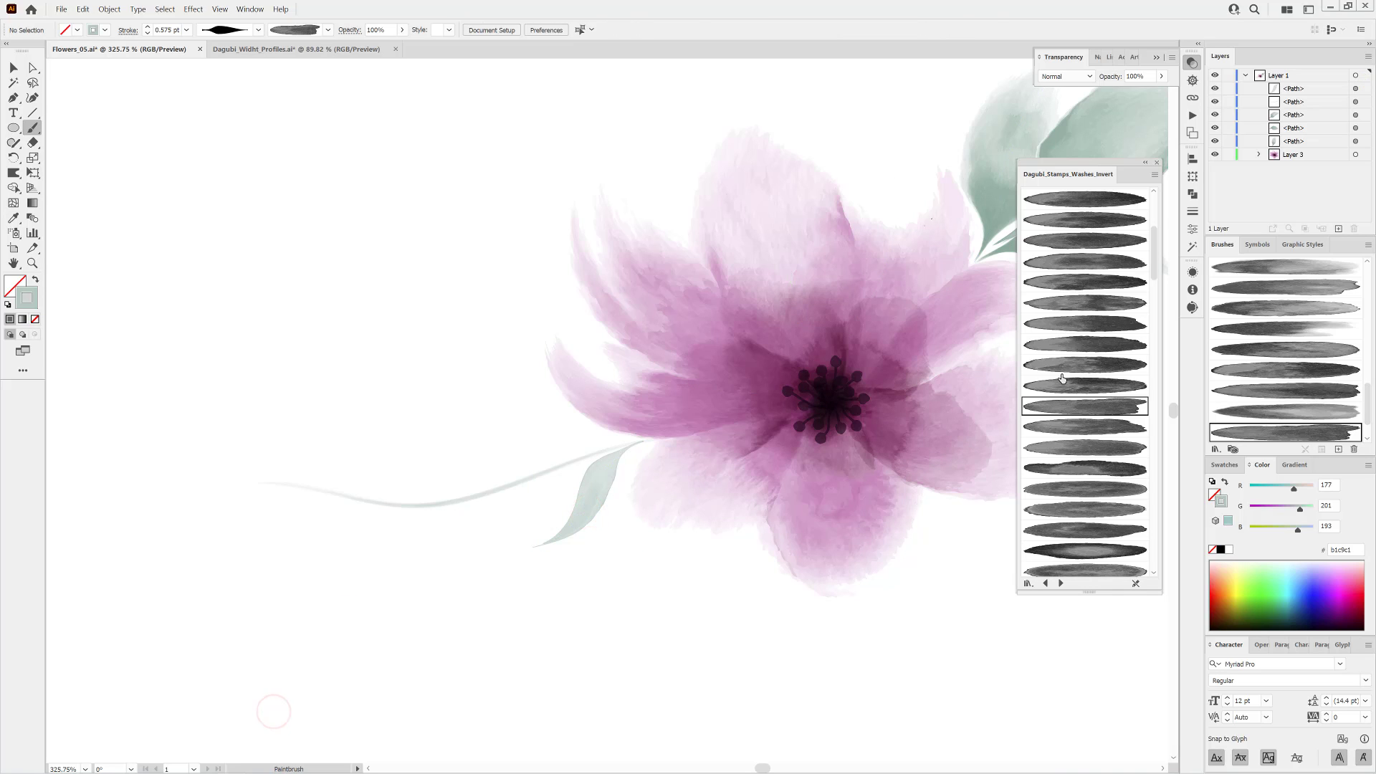
Paint a leaf about 21 mm wide over the stem's free tip and one about 13 mm wide above it, using different Stamps Washes Invert brushes.
left_click(1062, 425)
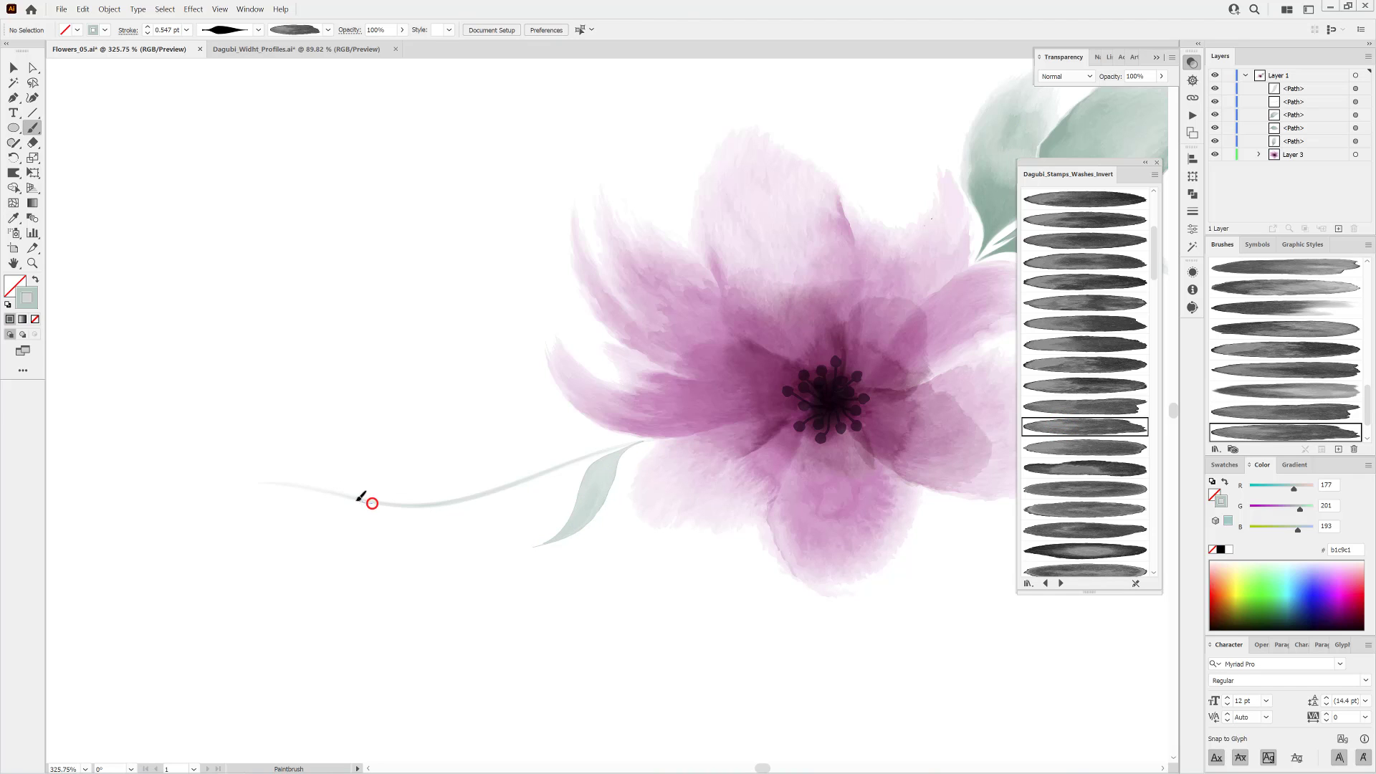
mouse_move(358, 499)
left_mouse_down()
mouse_move(328, 484)
mouse_move(222, 511)
left_mouse_up()
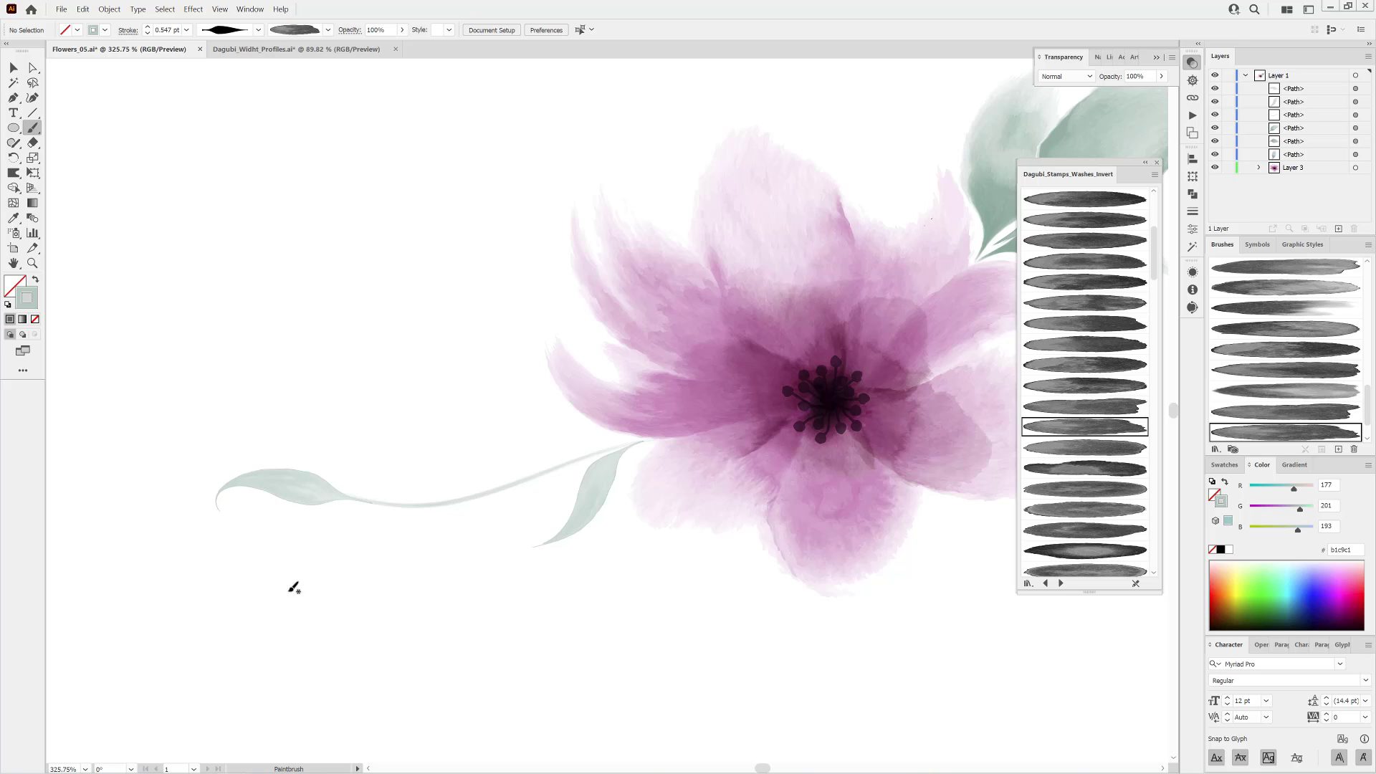
left_click(1091, 447)
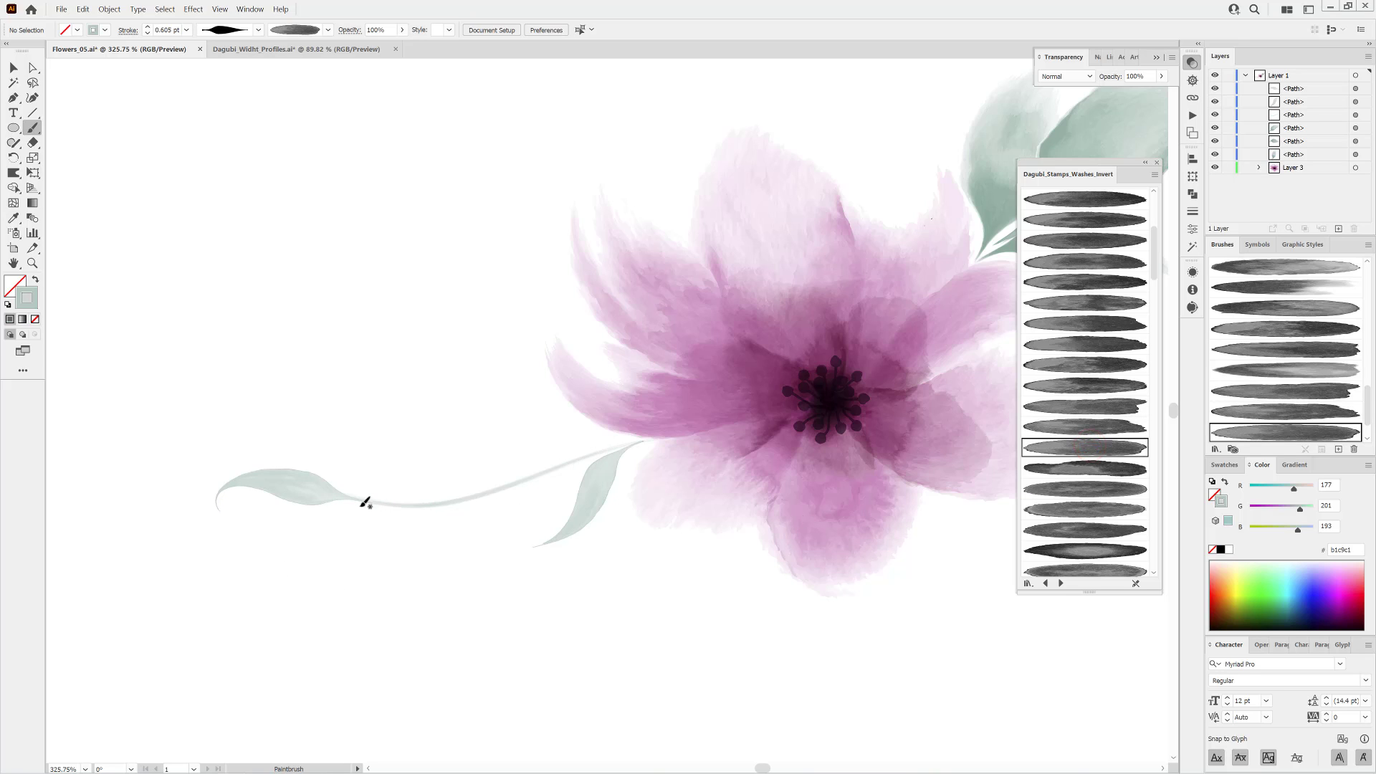
left_click_drag(391, 504, 316, 430)
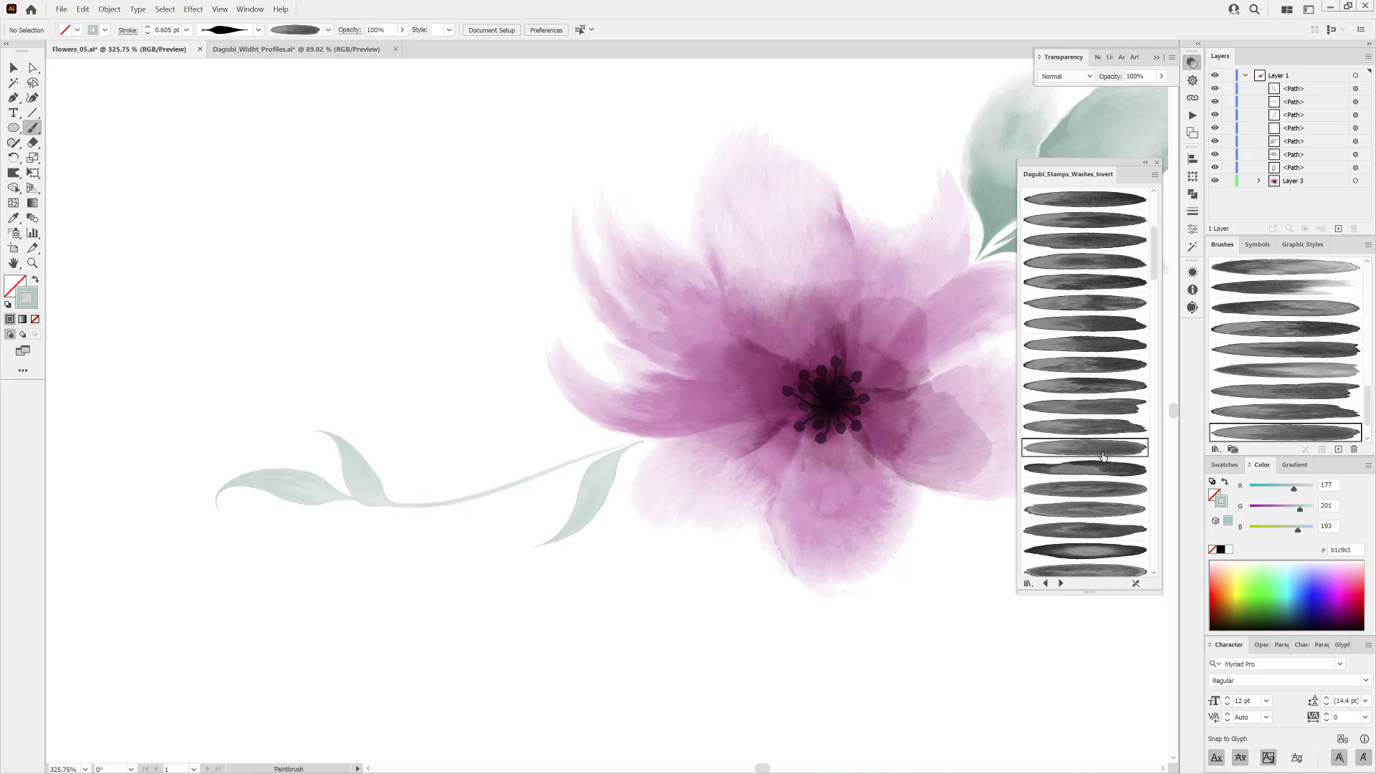
Paint two curved leaves below the outer half of the stem with two other wash brushes, the outer one about 16 mm wide and 7 mm tall.
scroll(1105, 457, "down", 5)
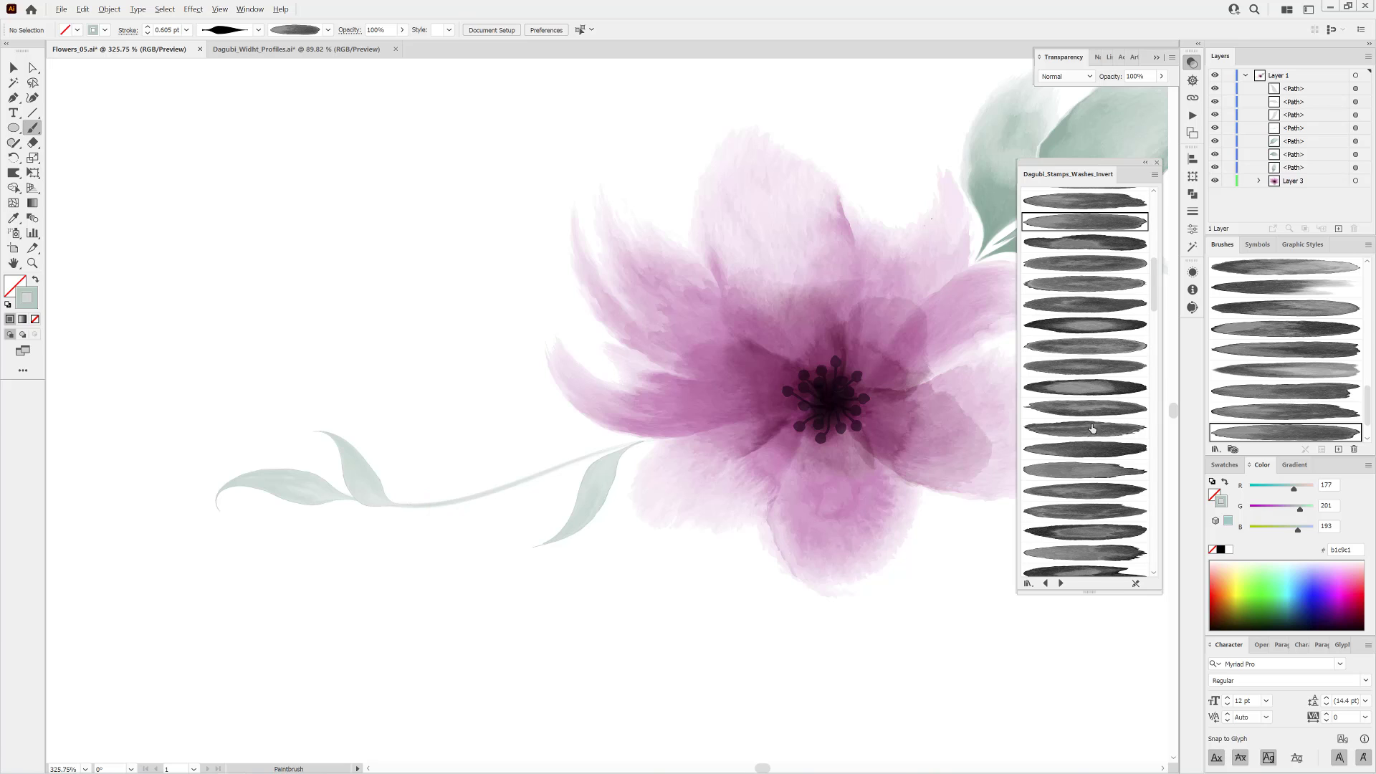
left_click(1082, 469)
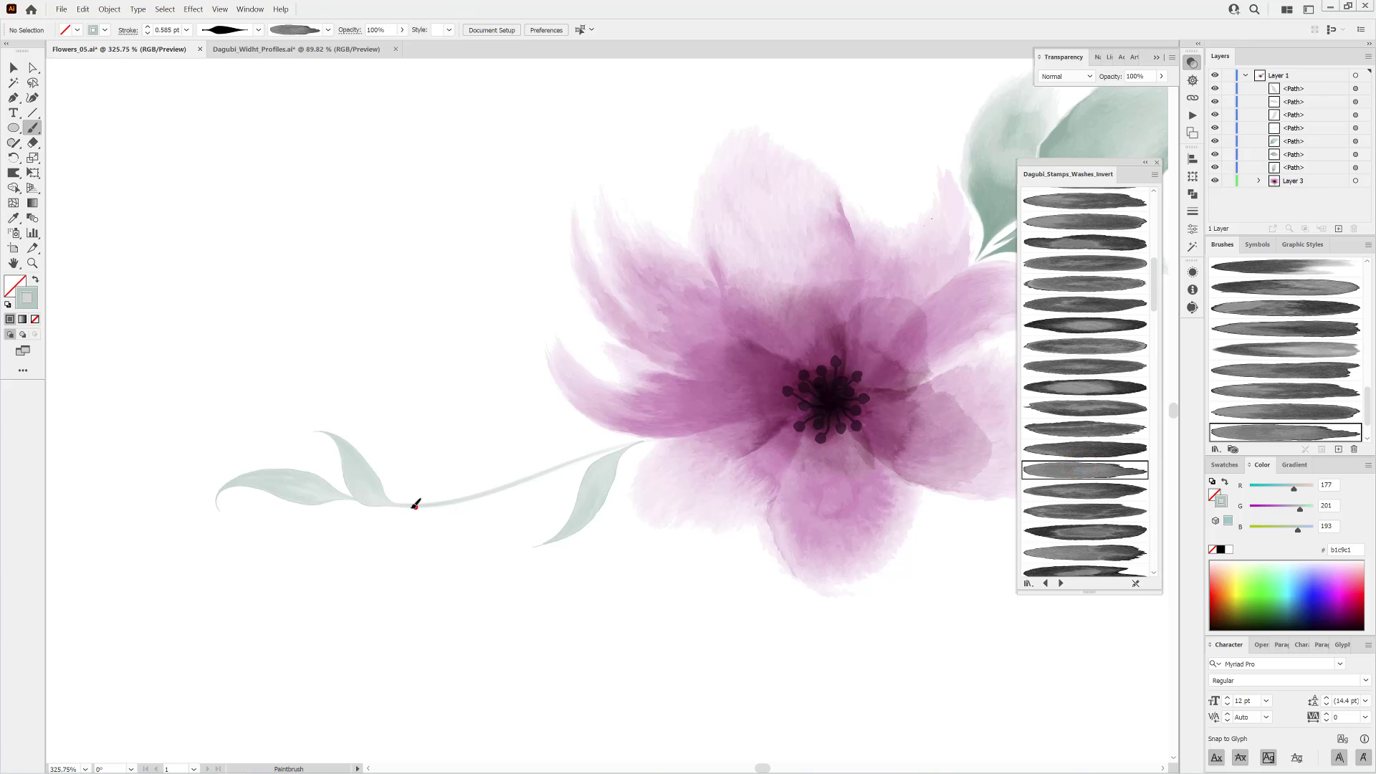
mouse_move(414, 506)
left_mouse_down()
mouse_move(365, 519)
mouse_move(337, 550)
mouse_move(310, 557)
mouse_move(300, 542)
left_mouse_up()
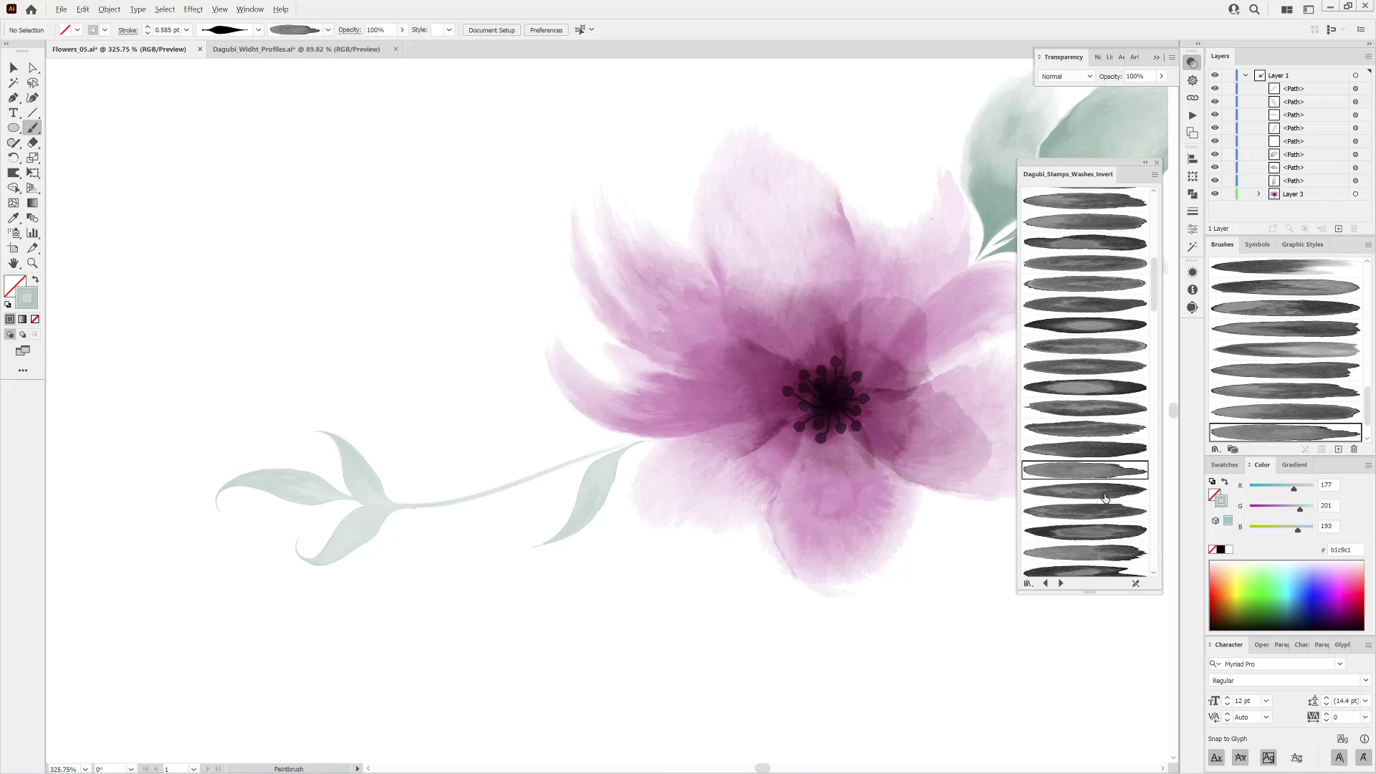
left_click(1090, 514)
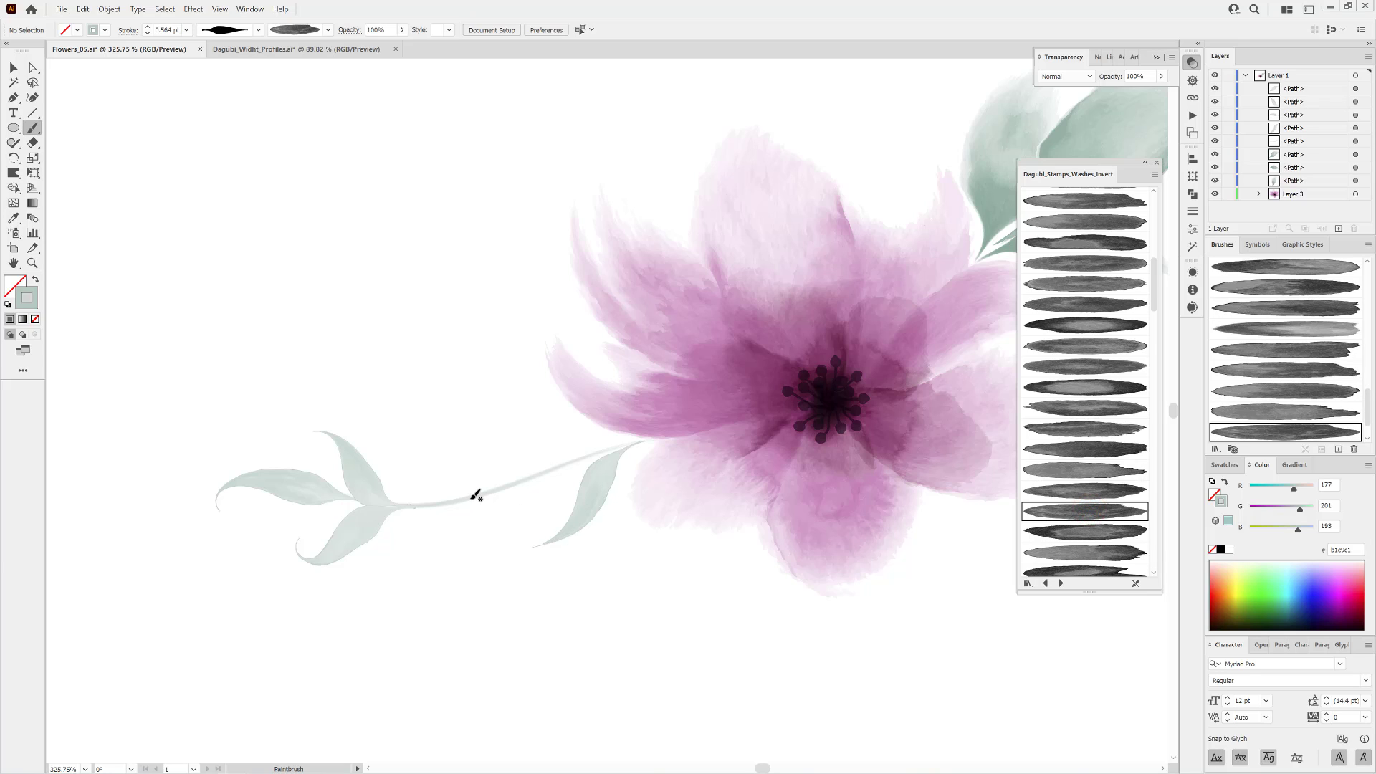
mouse_move(472, 498)
left_mouse_down()
mouse_move(440, 512)
mouse_move(378, 585)
left_mouse_up()
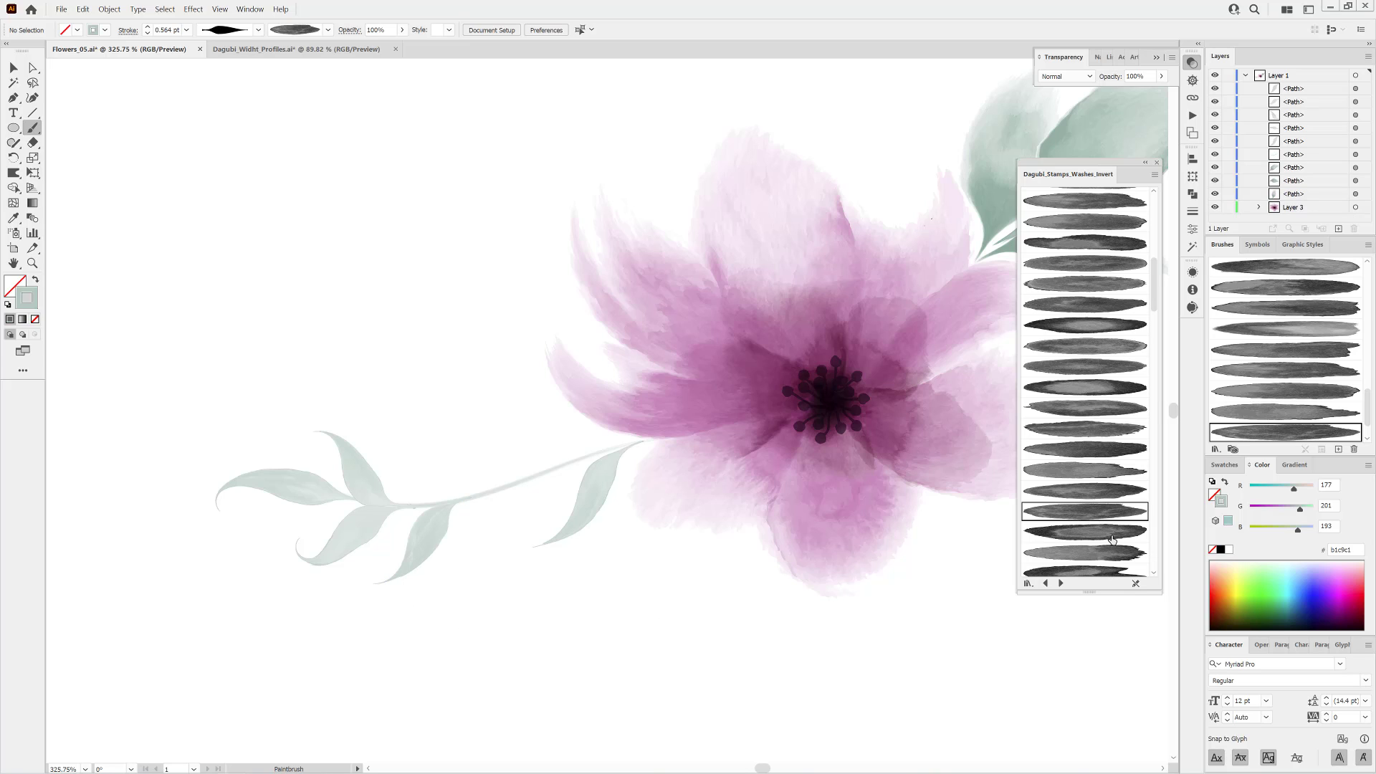
Paint one leaf about 14 mm wide above the stem's middle and one below it with different wash brushes, nudge the lower one and deselect.
scroll(1077, 461, "down", 3)
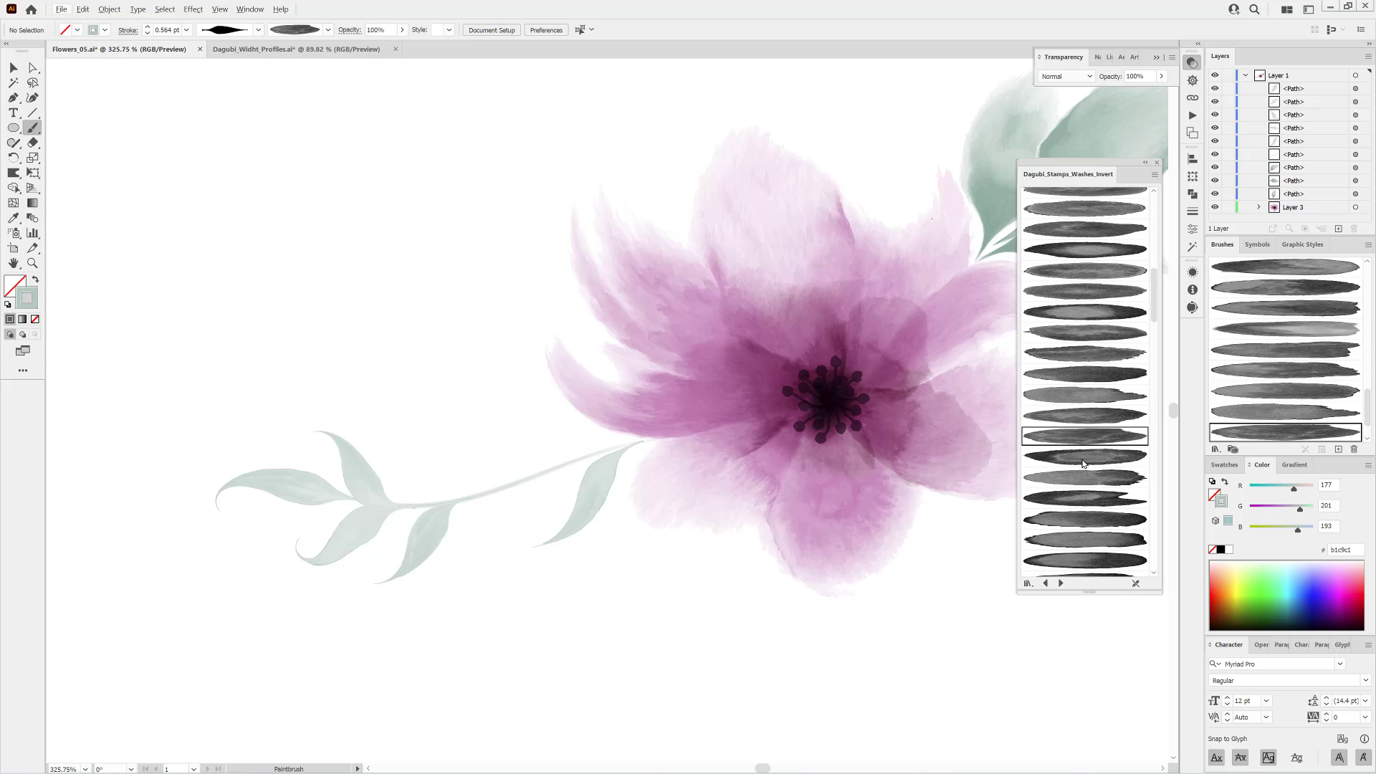
left_click(1075, 519)
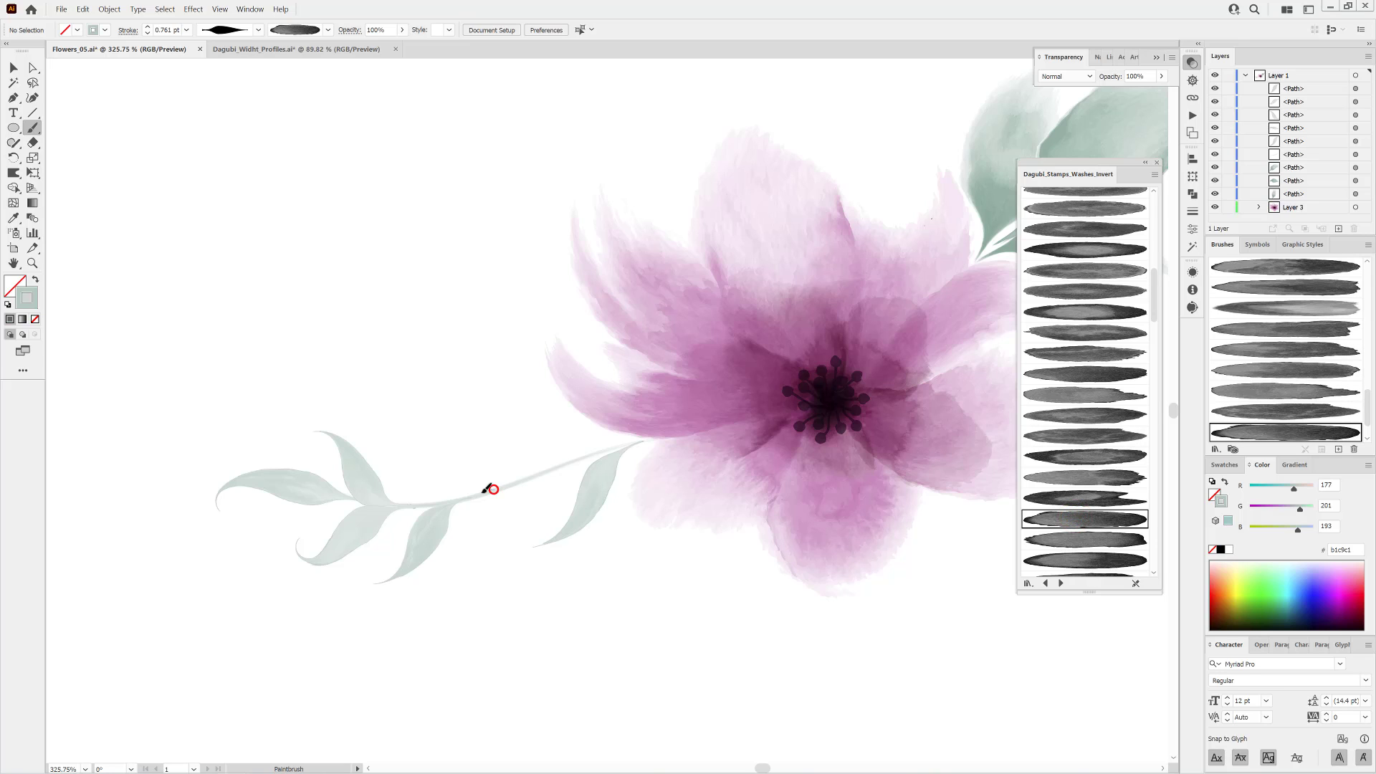
mouse_move(488, 489)
left_mouse_down()
mouse_move(413, 447)
mouse_move(391, 452)
left_mouse_up()
scroll(1122, 473, "down", 3)
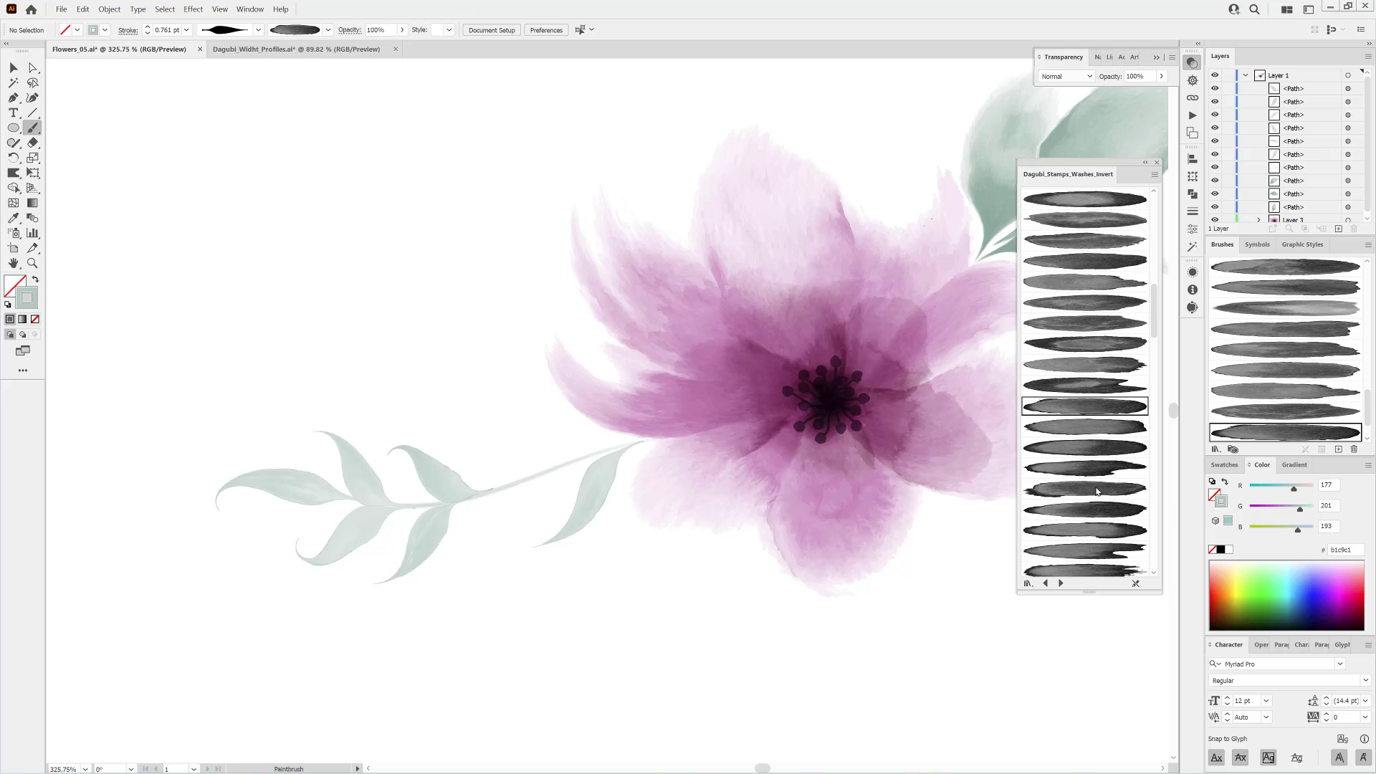
left_click(1074, 469)
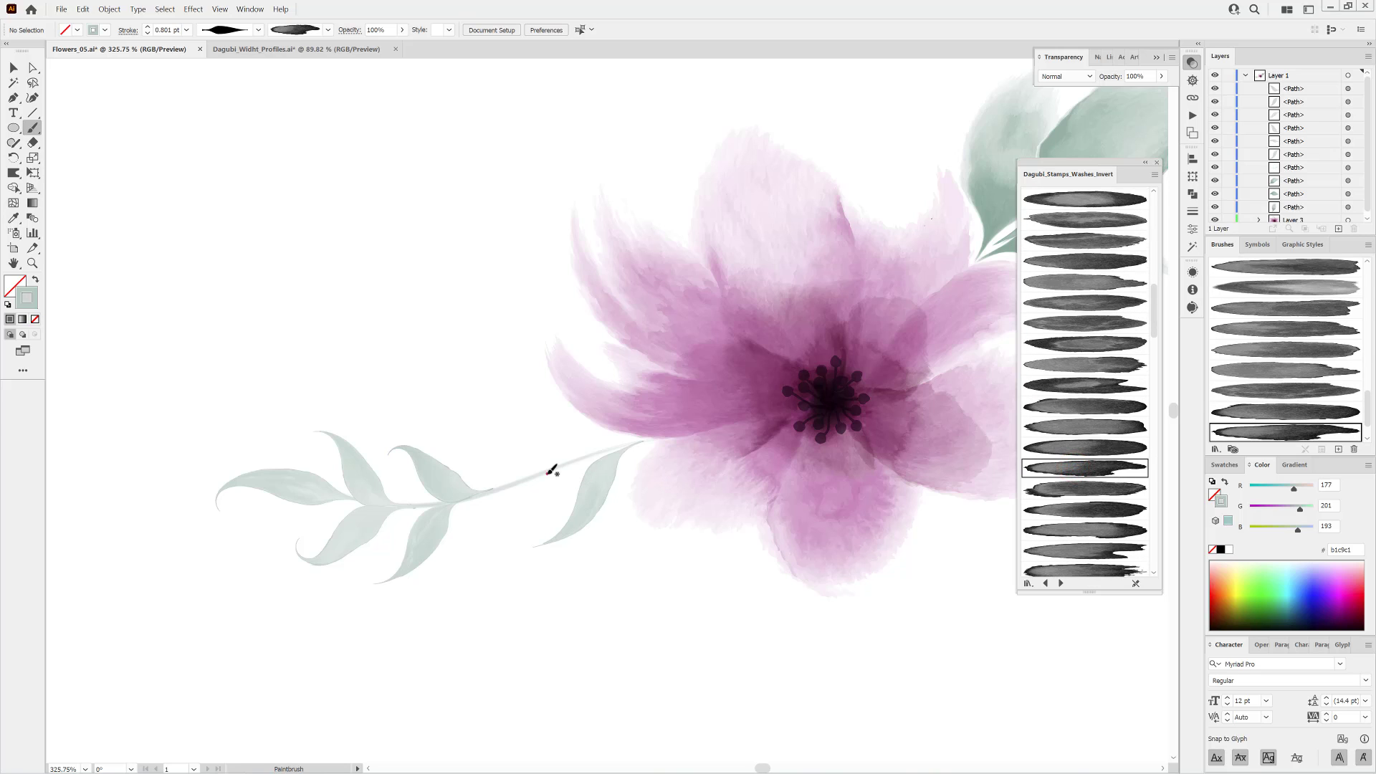
left_click_drag(551, 473, 453, 559)
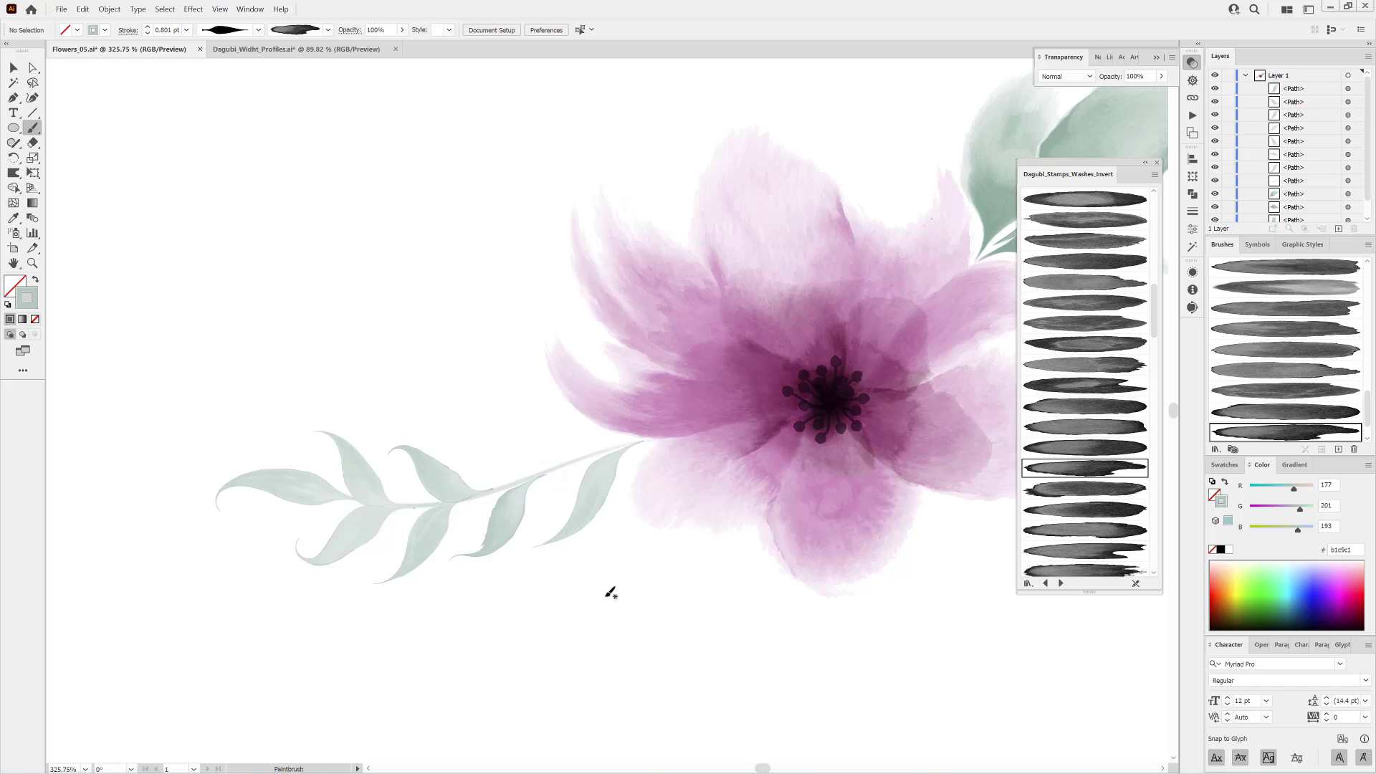
left_click(523, 522, "ctrl")
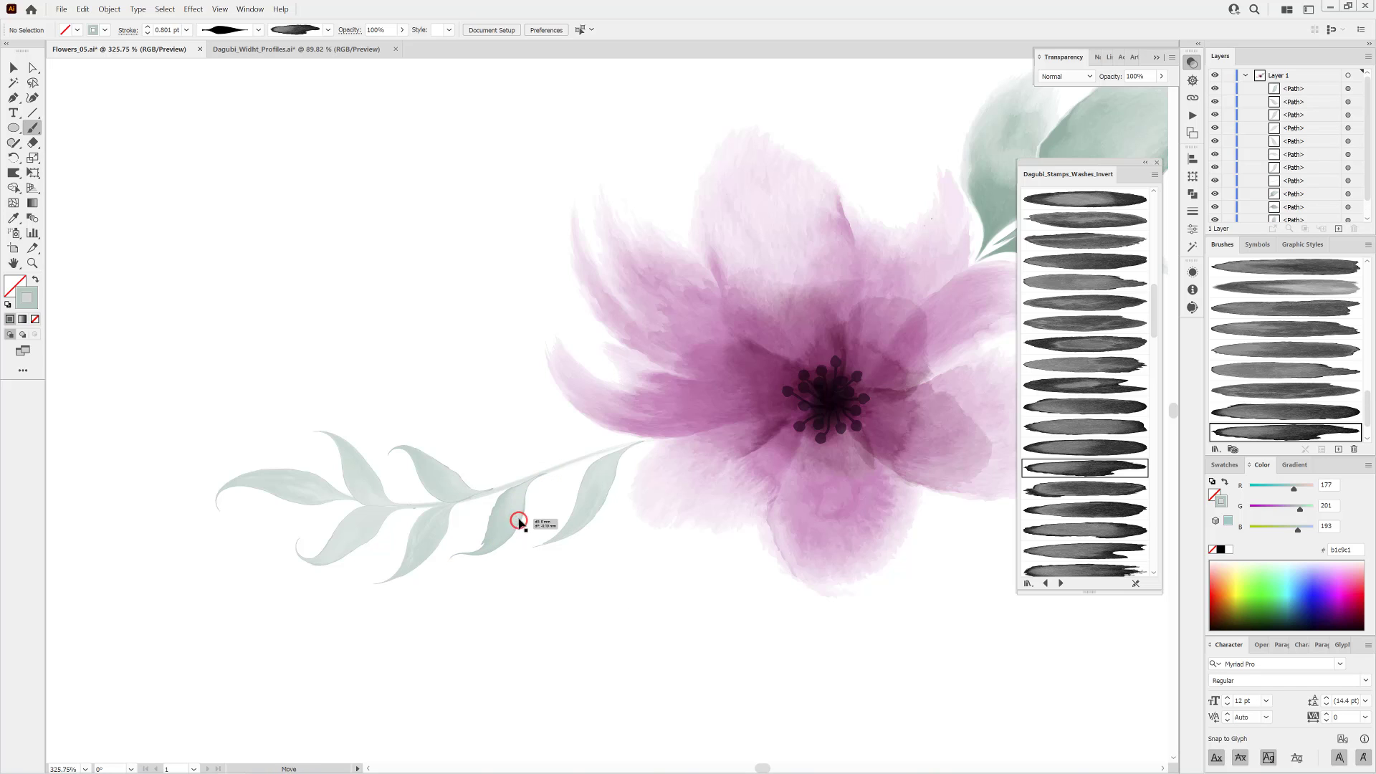
left_click(682, 714, "ctrl")
Paint two leaves above the stem near the flower with different wash brushes, and nudge the existing leaf below the stem slightly.
scroll(1108, 489, "down", 3)
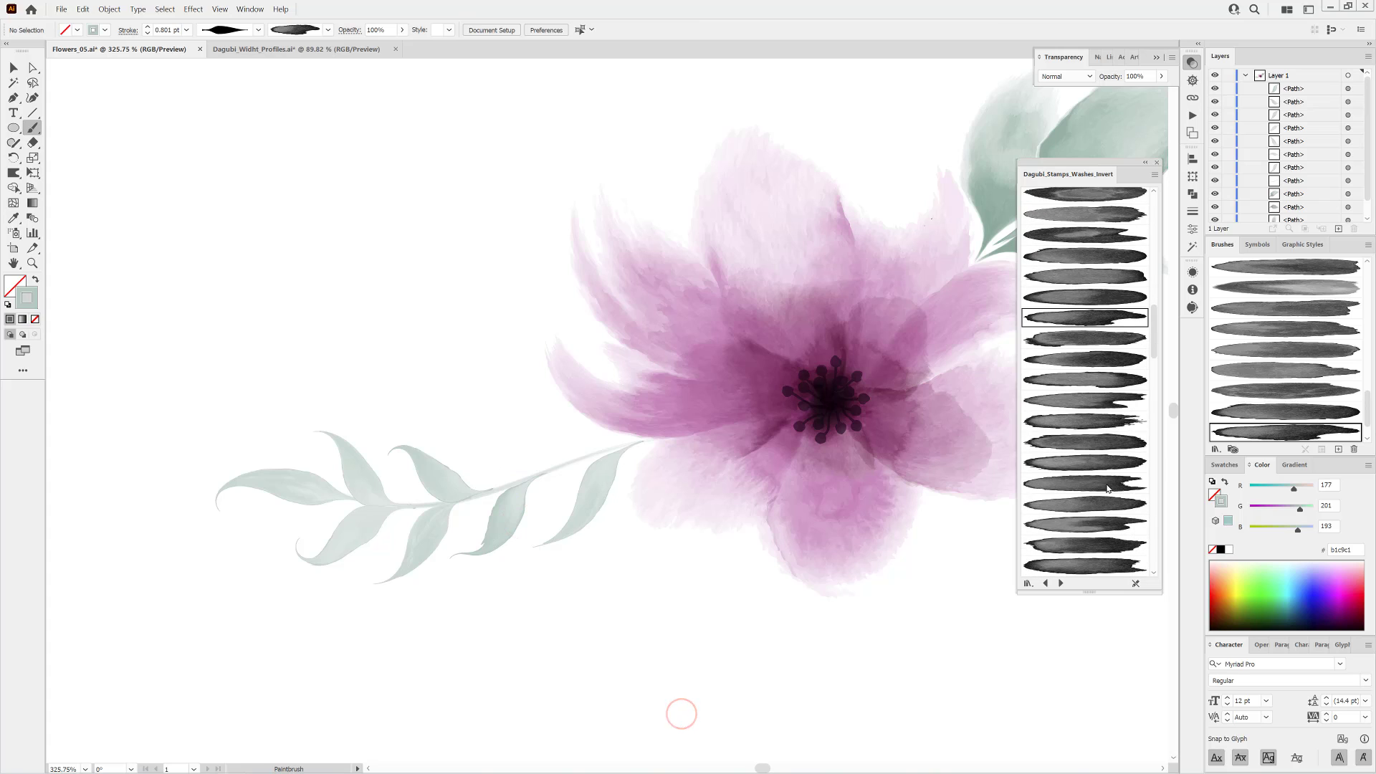
left_click(1097, 424)
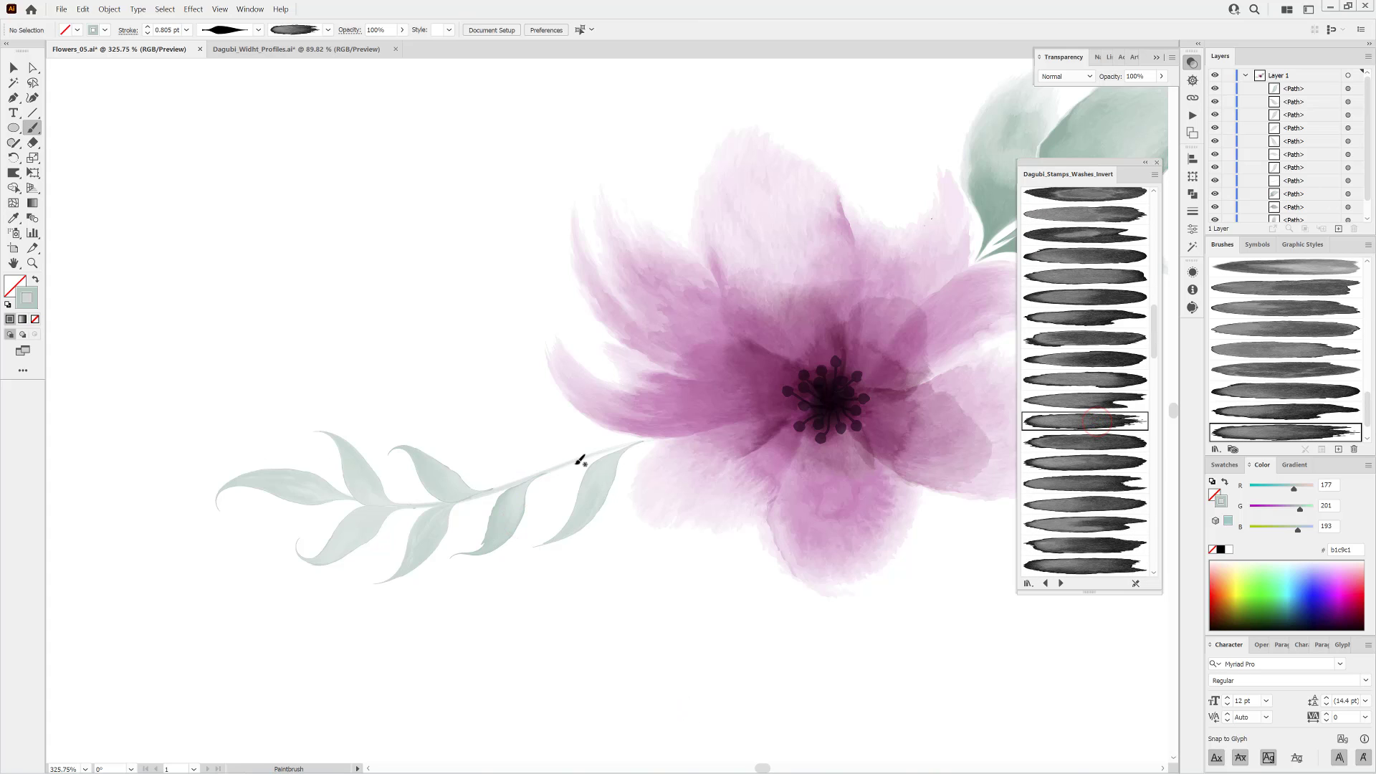
mouse_move(573, 457)
left_mouse_down()
mouse_move(481, 439)
mouse_move(482, 405)
left_mouse_up()
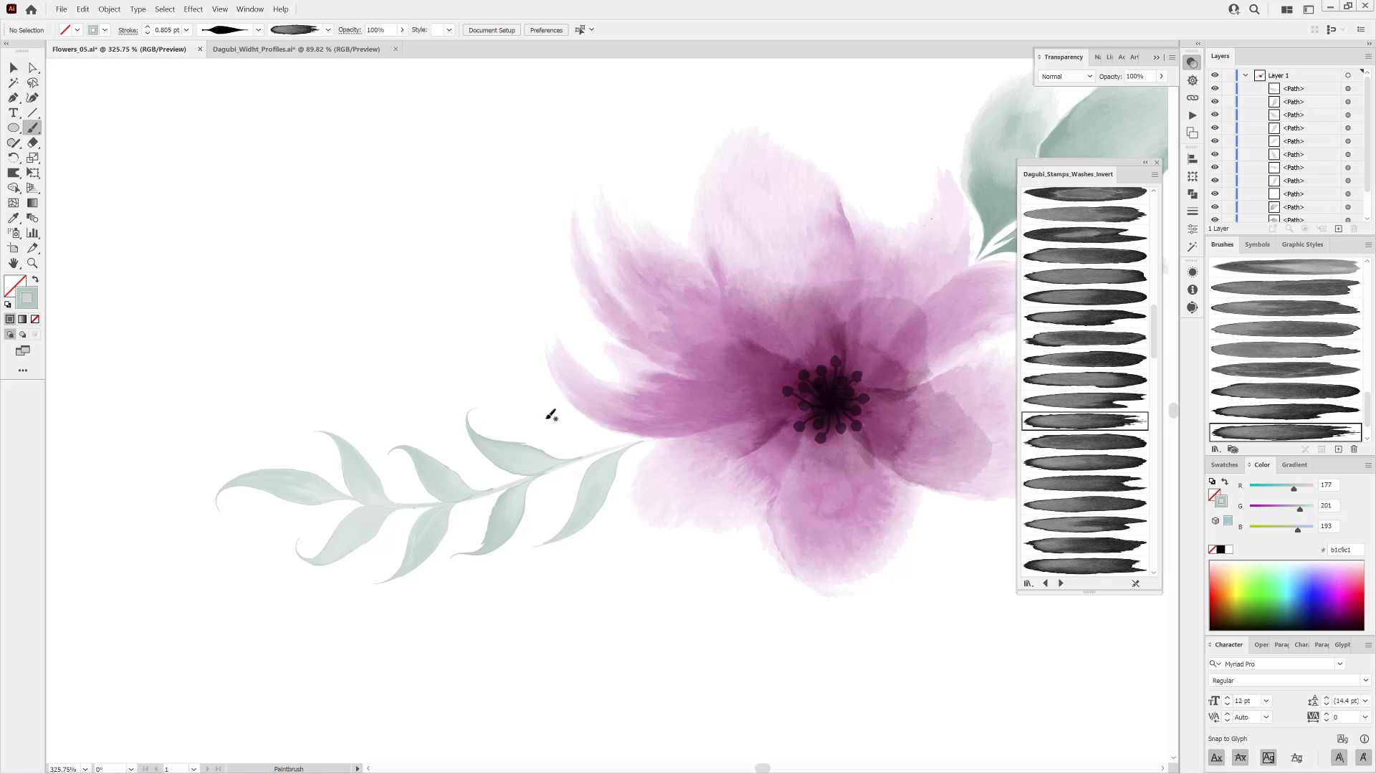
left_click_drag(604, 492, 604, 495)
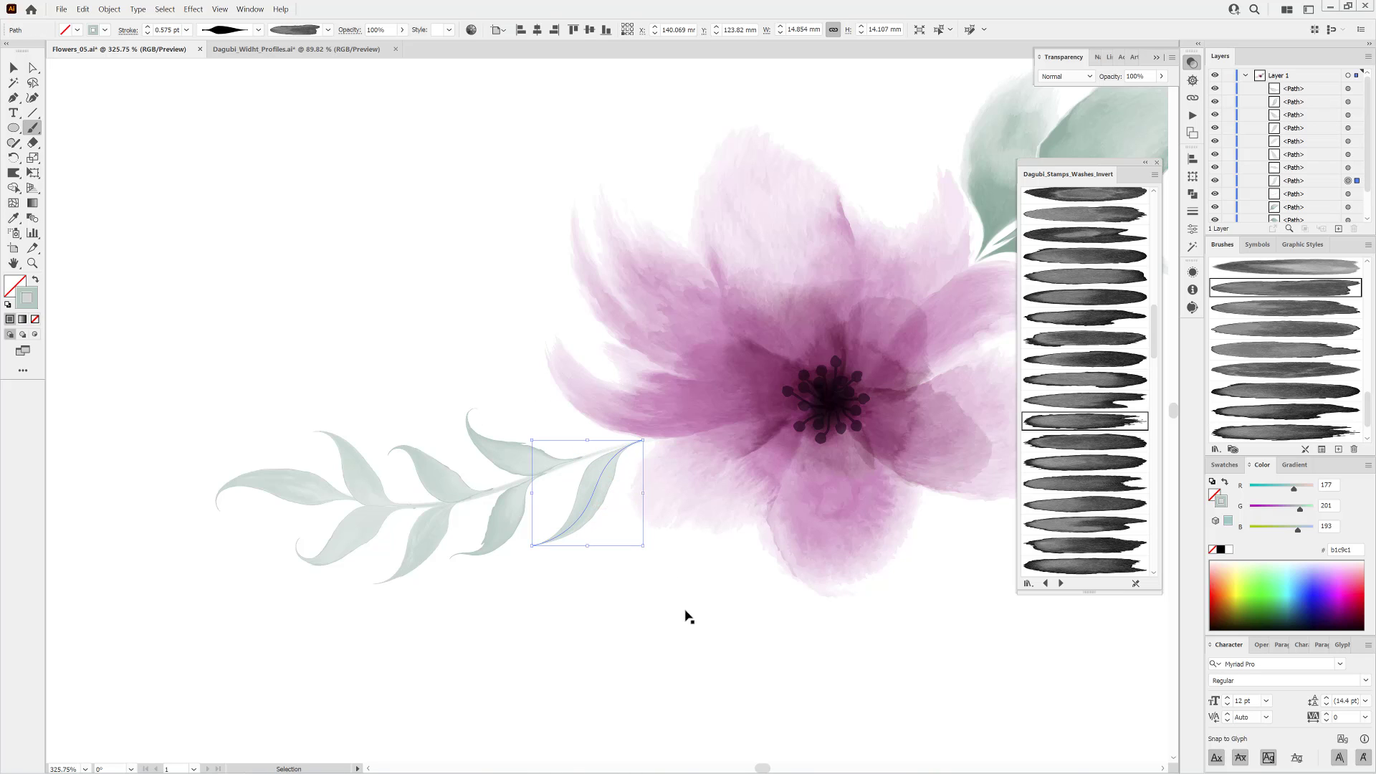
left_click(683, 640, "ctrl")
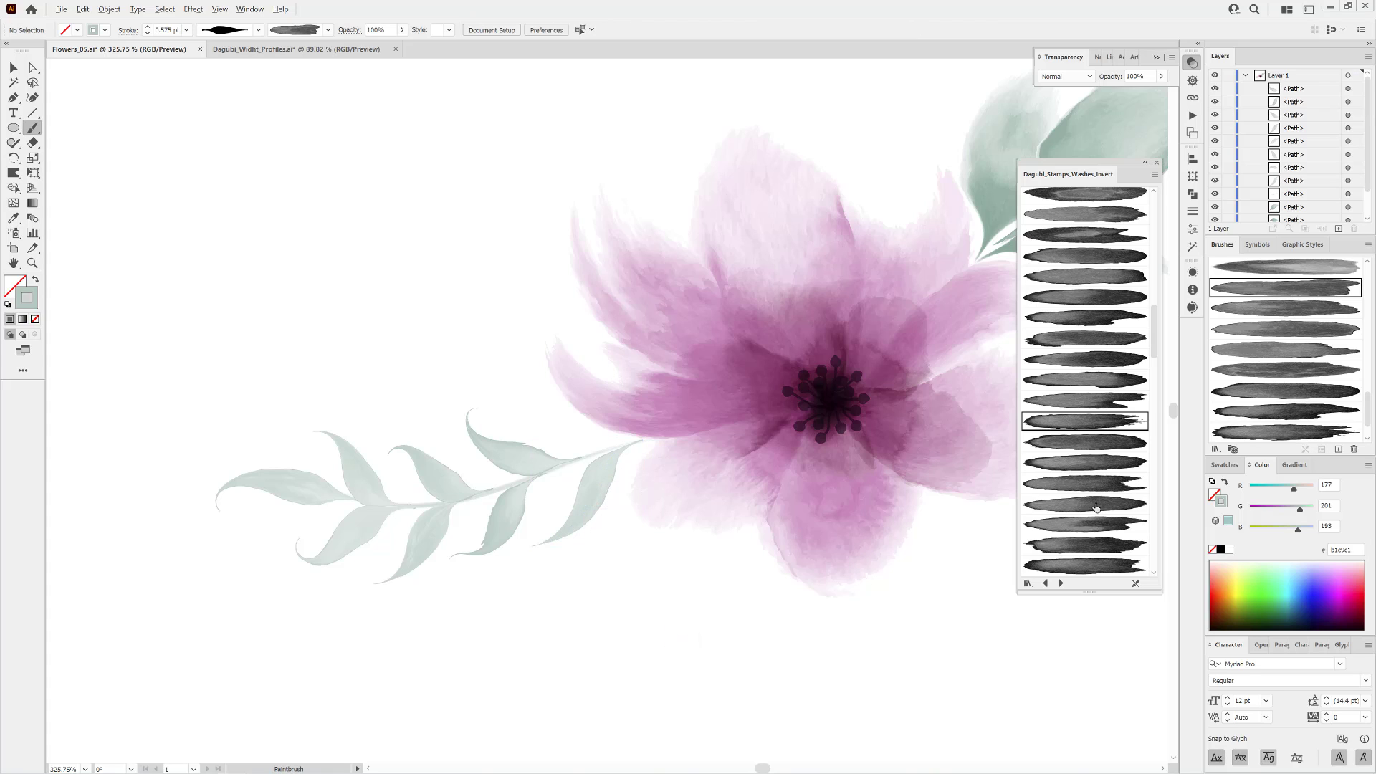
left_click(1087, 525)
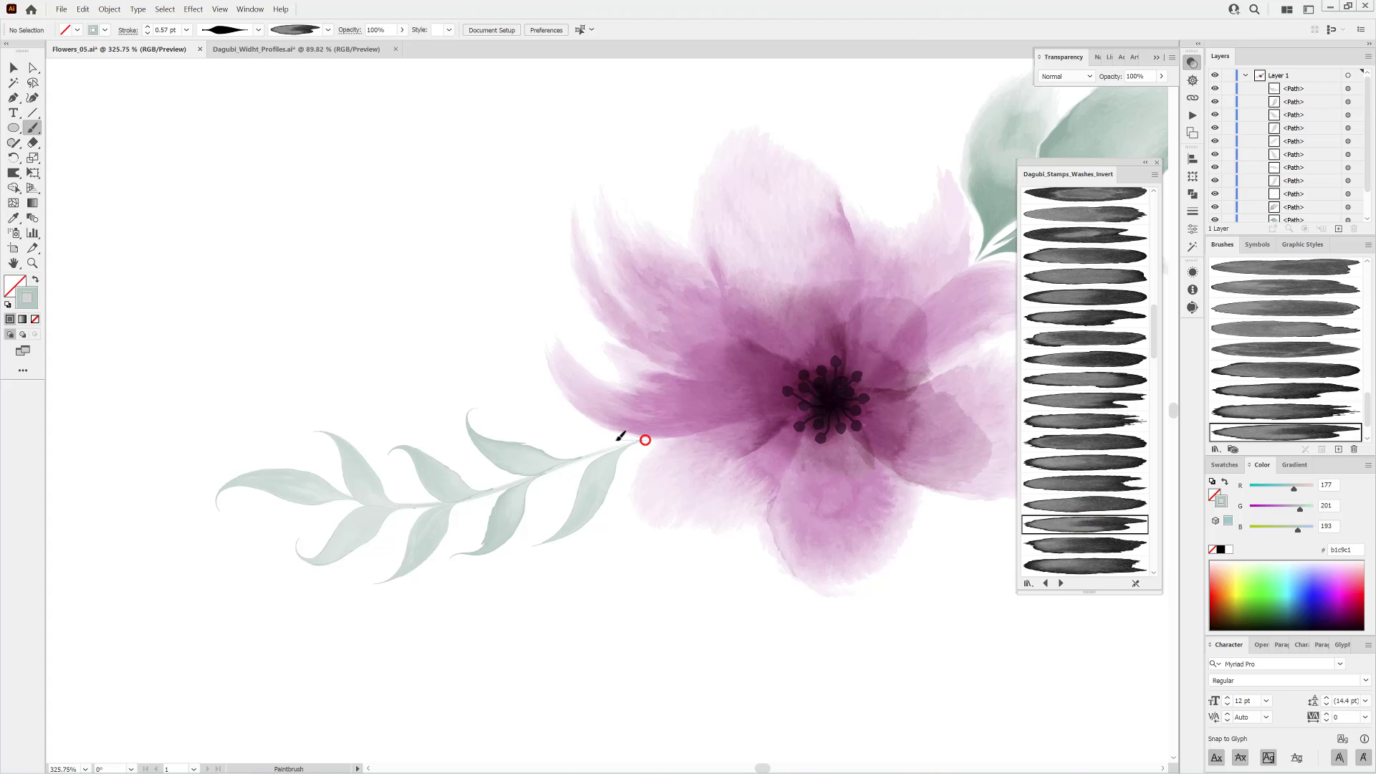
left_click_drag(619, 438, 519, 421)
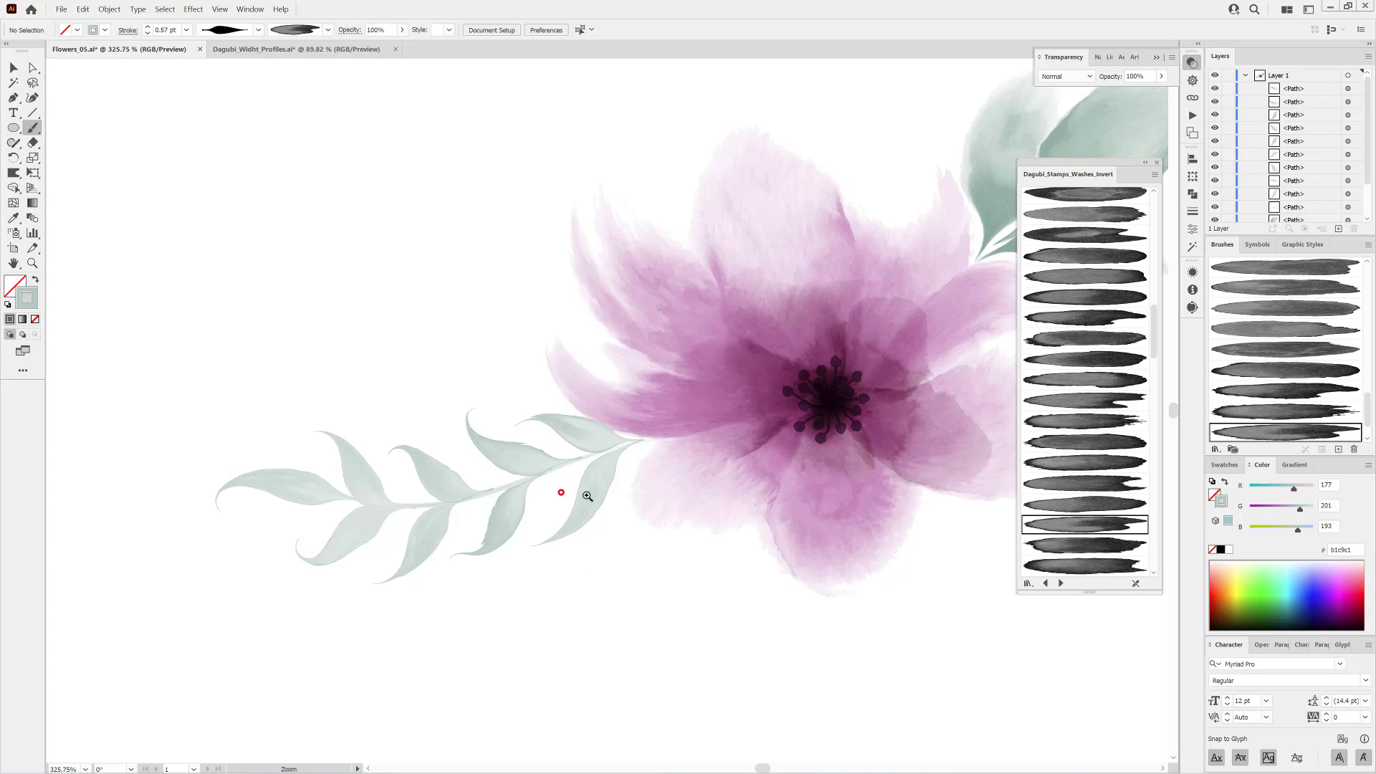
Darken the stroke colour of the leafy stem to green 528776.
left_click_drag(561, 492, 655, 507)
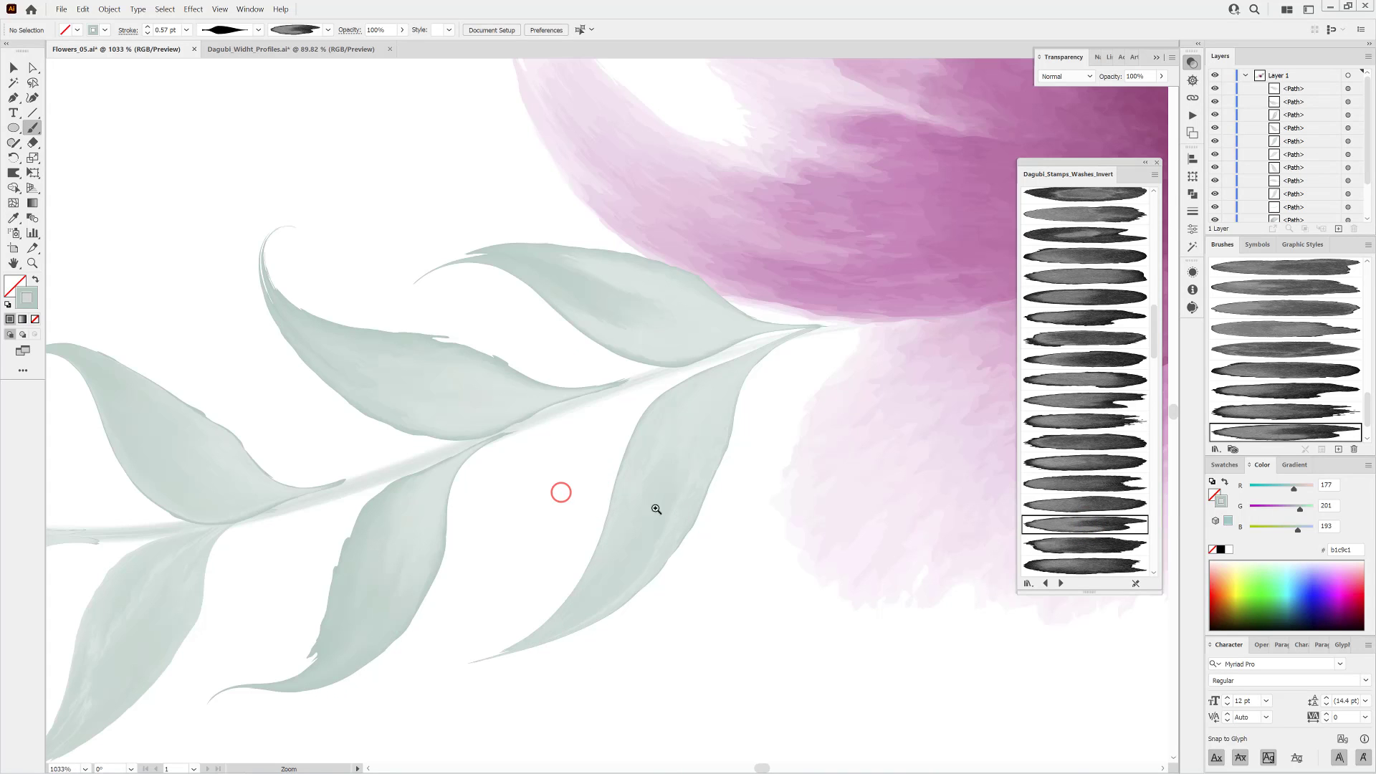
left_click(384, 480, "ctrl")
scroll(380, 479, "down", 2)
scroll(381, 480, "left", 5)
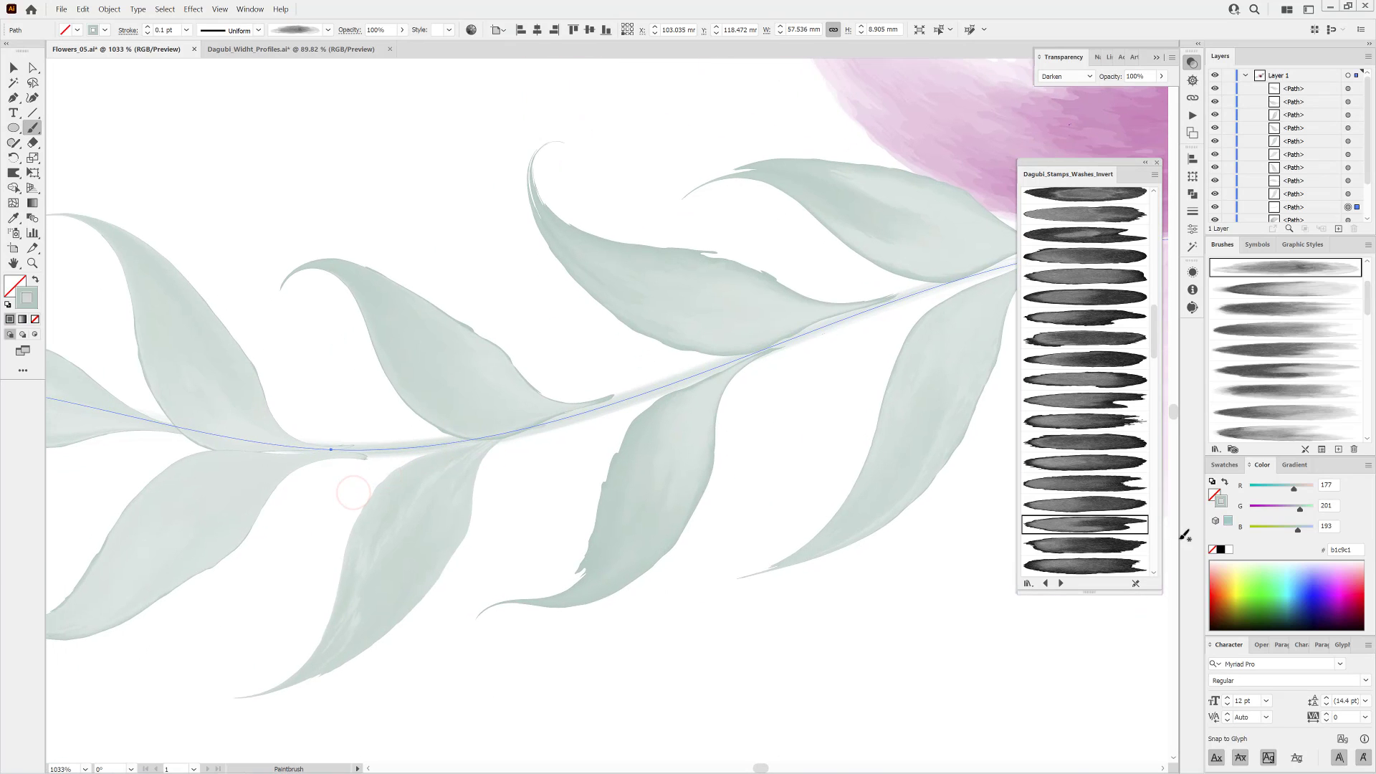
left_click_drag(1301, 510, 1286, 514)
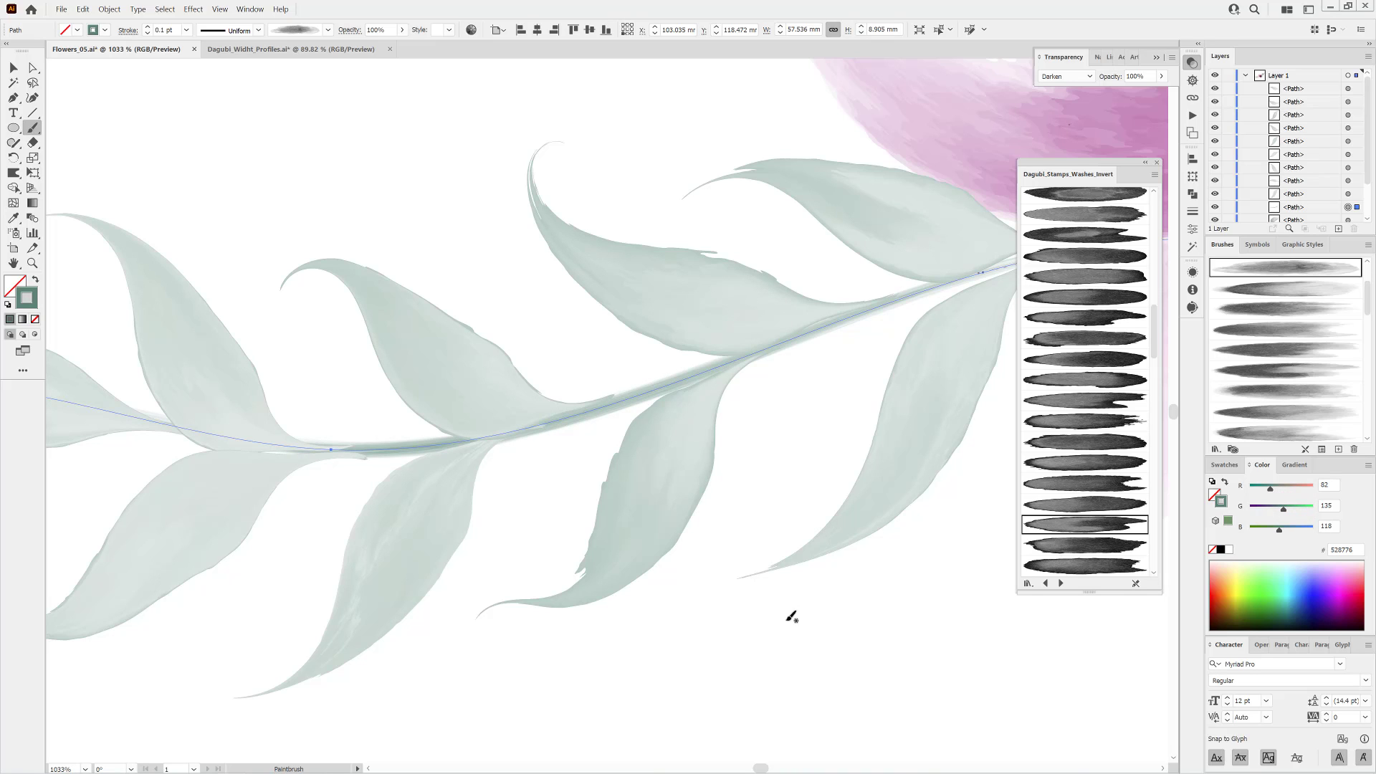
Nudge the two leaves above the middle of the stem so their bases meet the stem.
left_click(482, 356, "ctrl")
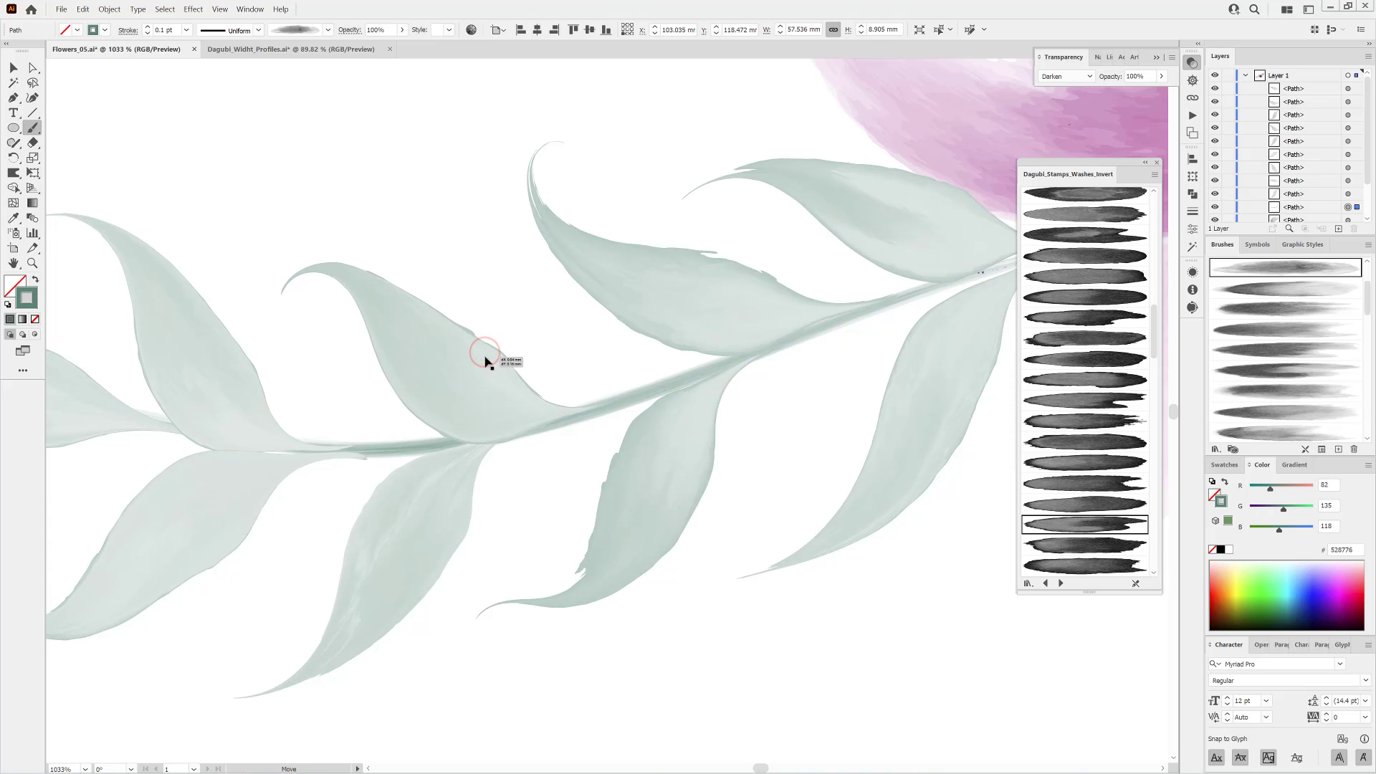
left_click(715, 279, "ctrl")
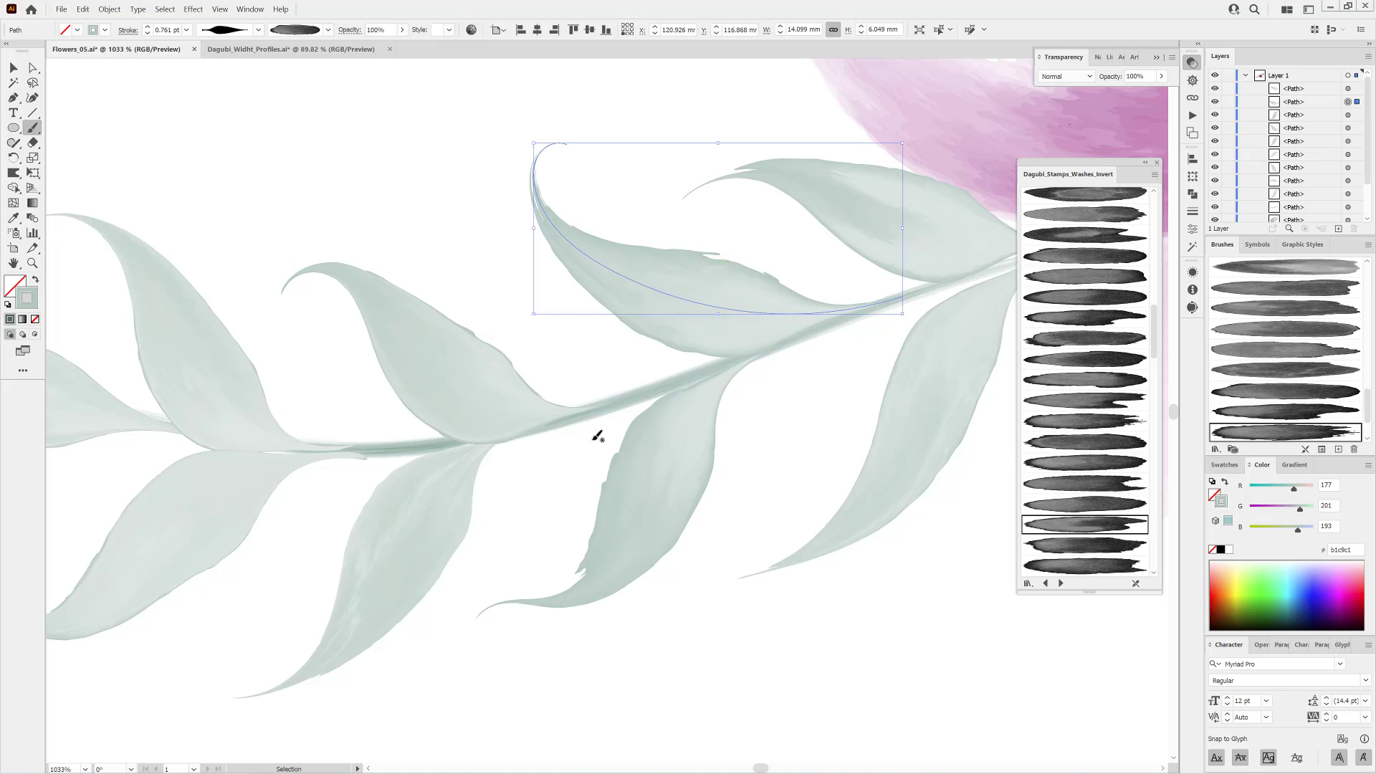
left_click_drag(492, 457, 721, 379)
mouse_move(528, 414)
left_mouse_down()
mouse_move(544, 421)
mouse_move(541, 402)
left_mouse_up()
Nudge the upper leaf near the stem's tip, slide the tip leaf inward to join the stem, and clear the selection.
left_click(538, 265, "ctrl")
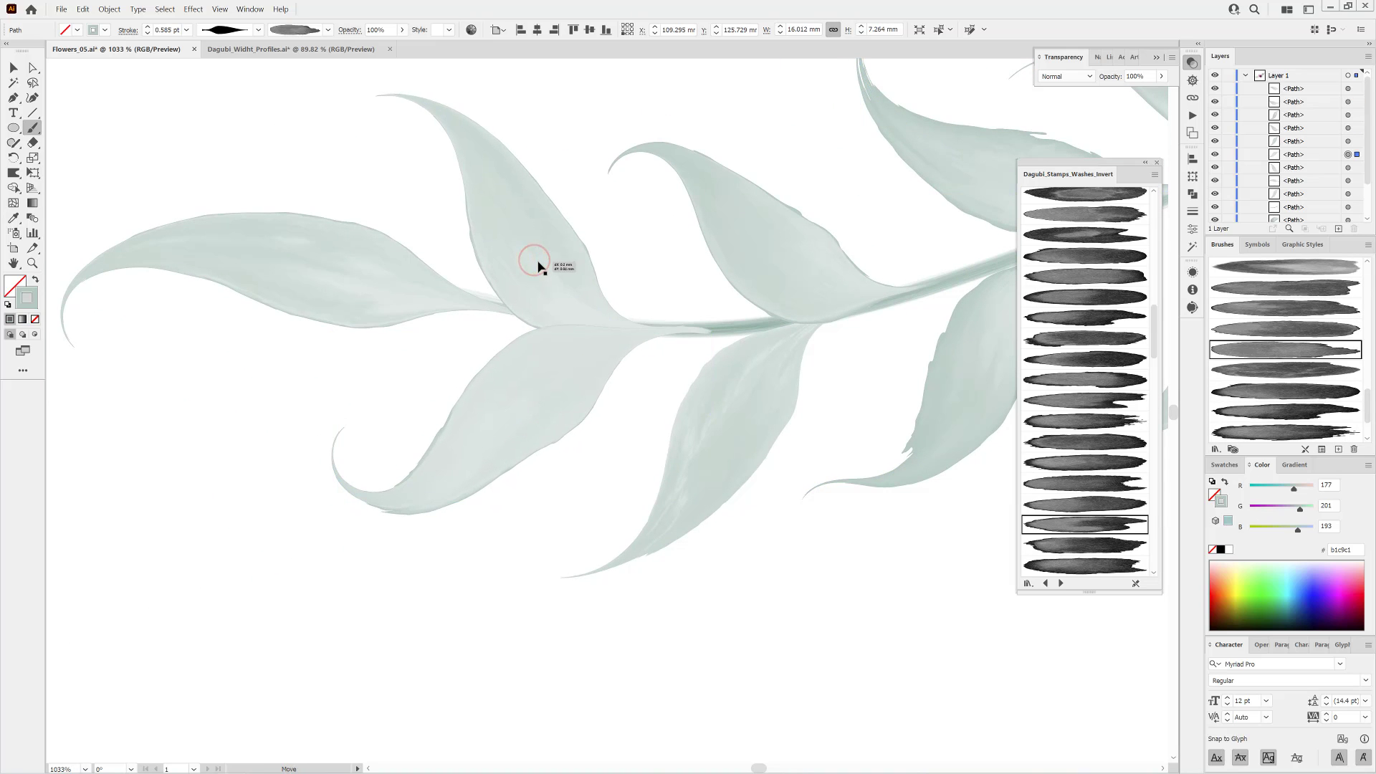
left_click_drag(335, 289, 393, 306)
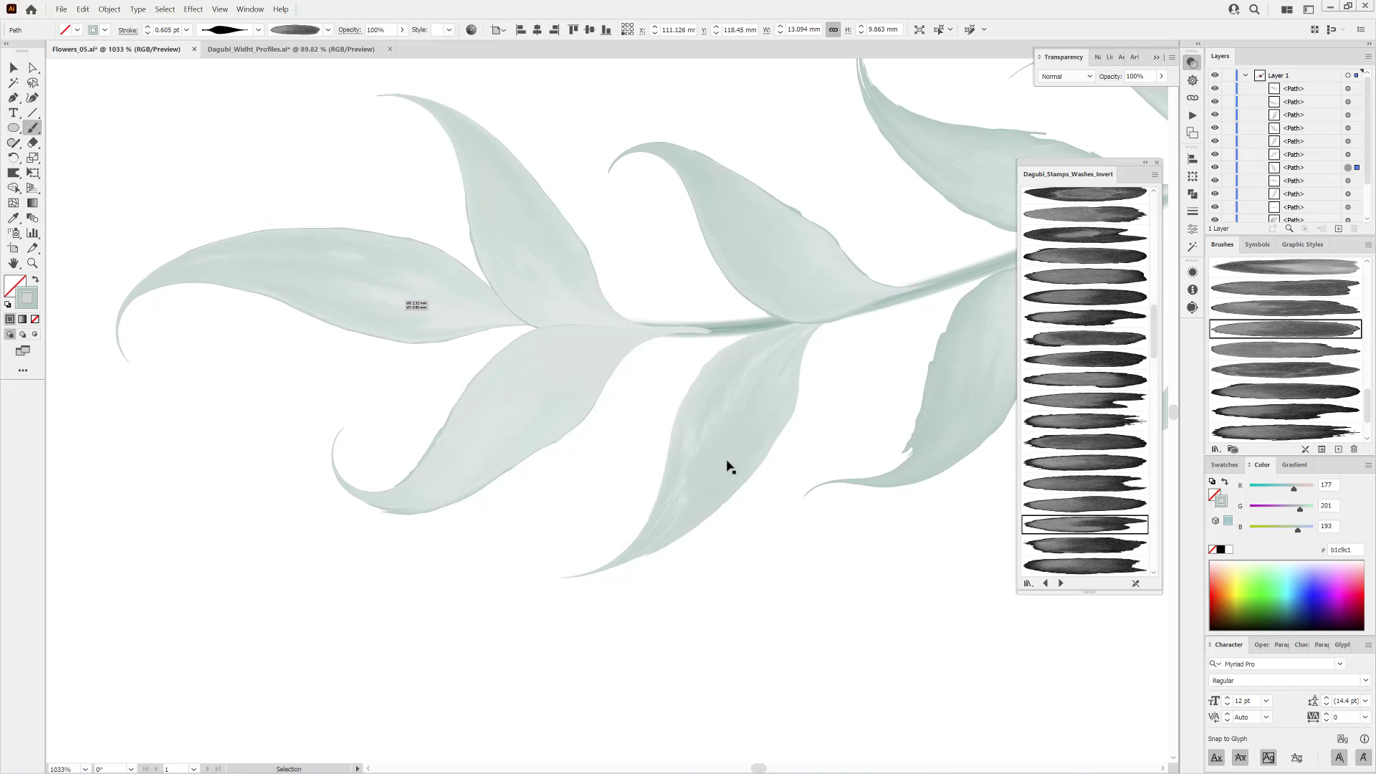
left_click_drag(727, 462, 437, 430)
left_click_drag(1014, 657, 702, 658)
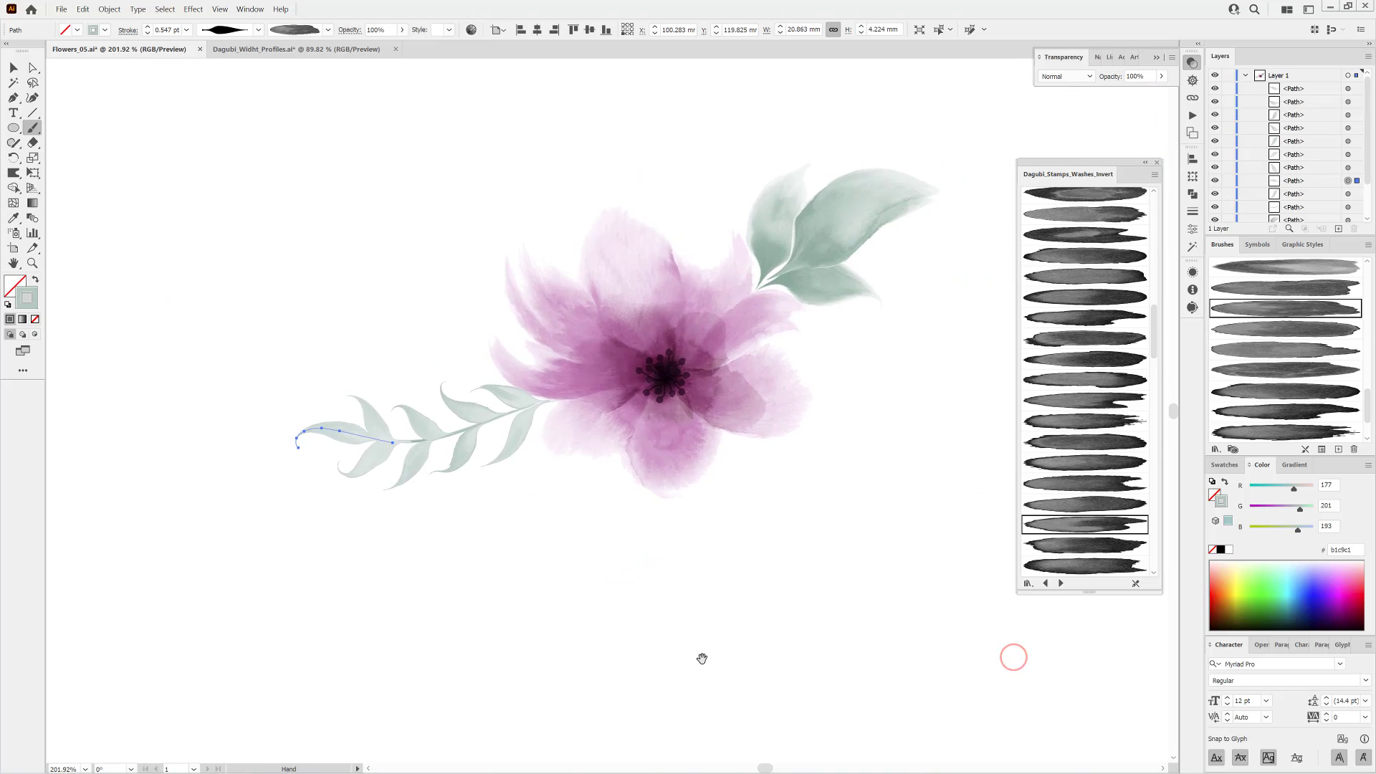
key("ctrl")
scroll(818, 615, "down", 2)
left_click(863, 615)
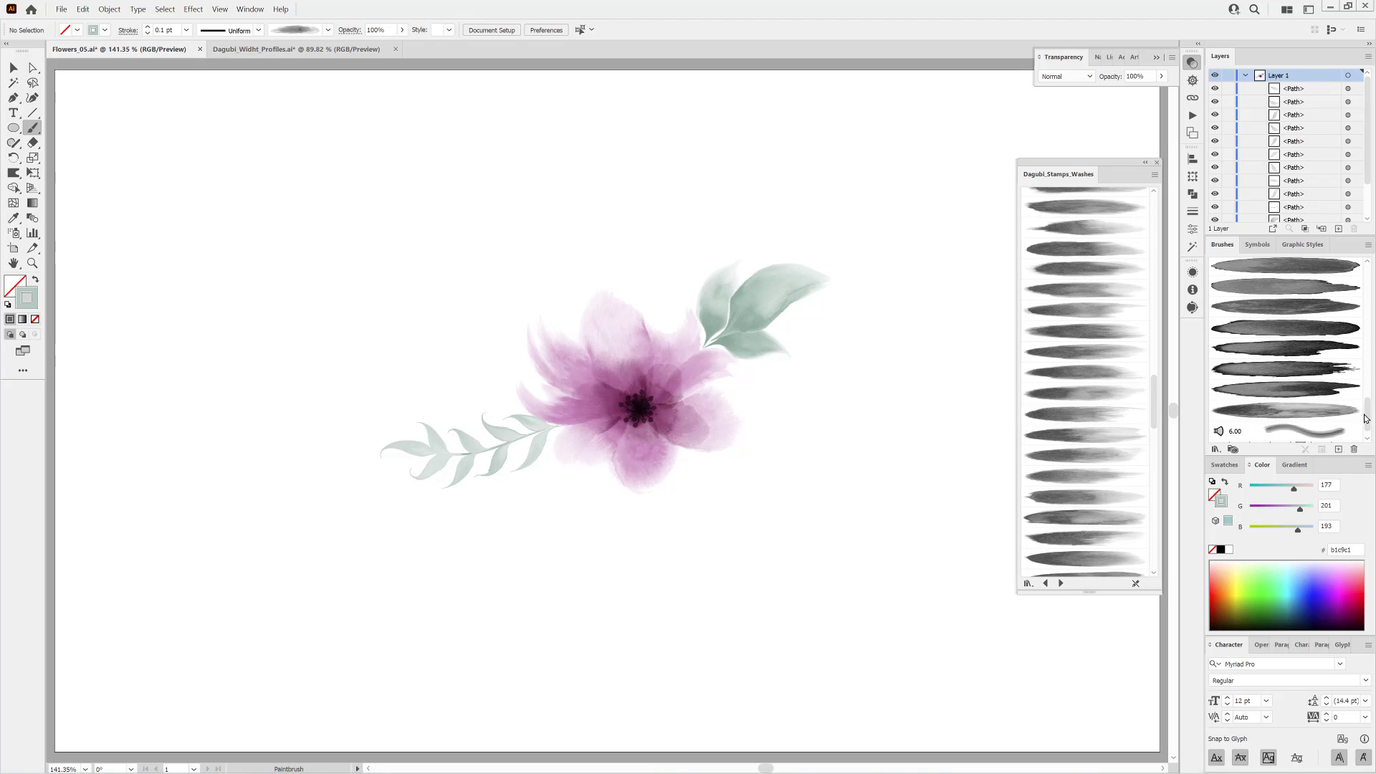
Paint a thin curved stem rising from between the flower's upper-left petals with a 0.1 pt Stamps Washes brush, and shift it slightly toward the flower.
scroll(1367, 420, "up", 10)
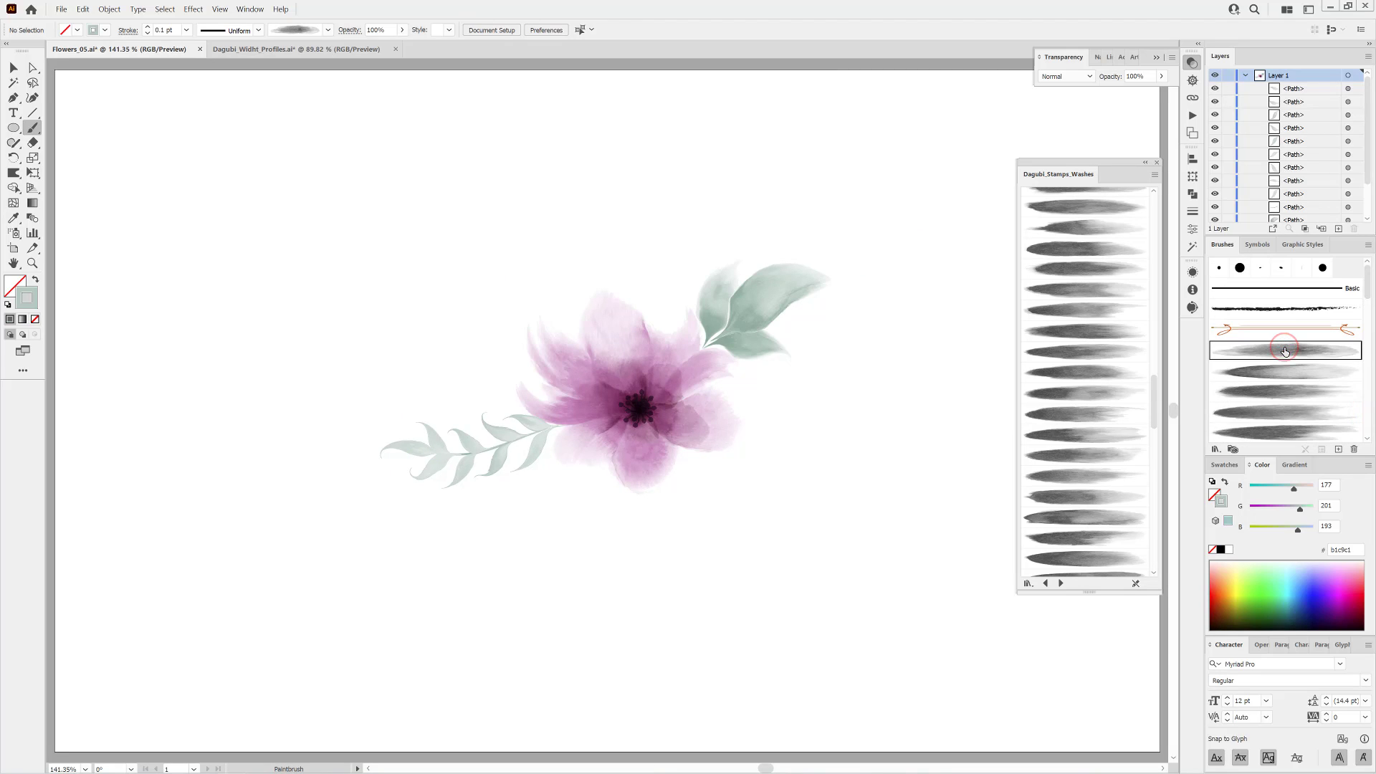
left_click(577, 328)
left_click(688, 330)
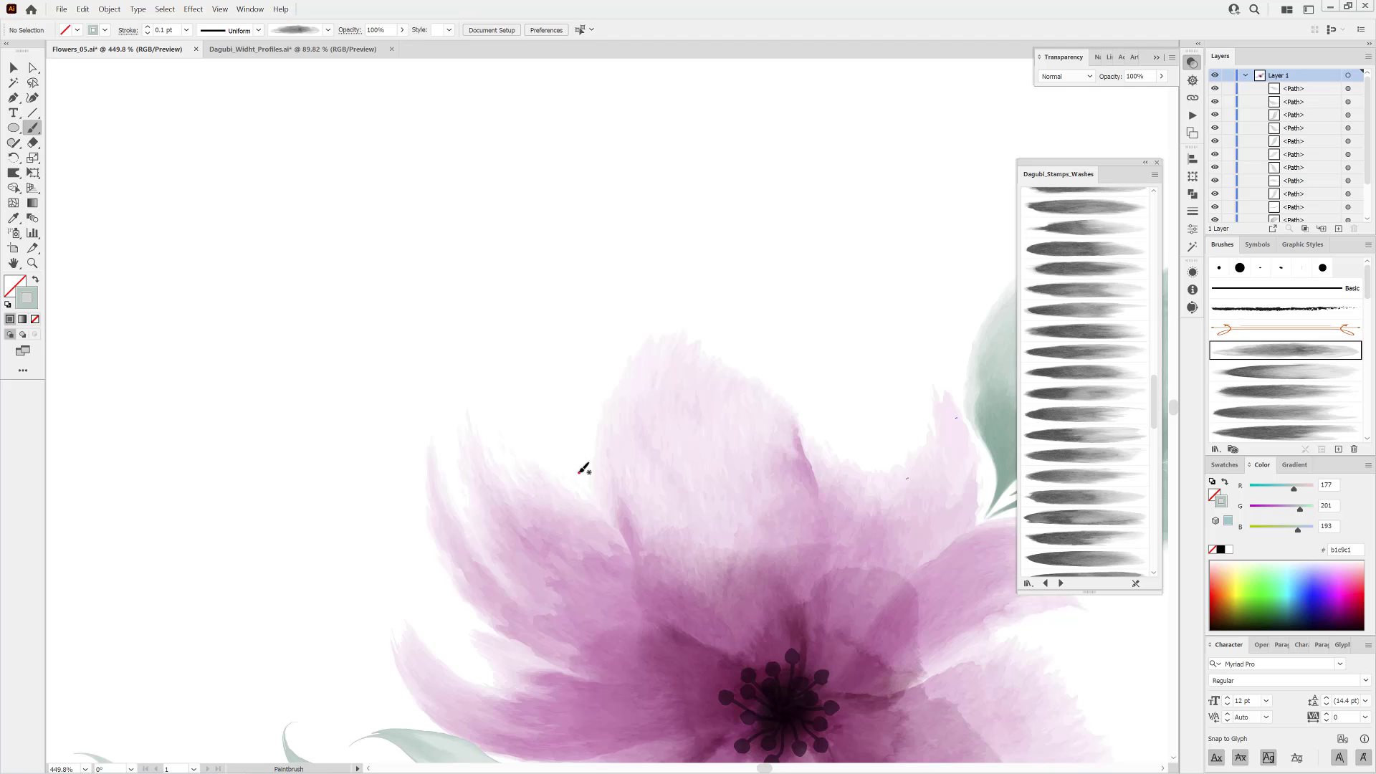
mouse_move(579, 472)
left_mouse_down()
mouse_move(490, 176)
mouse_move(369, 55)
left_mouse_up()
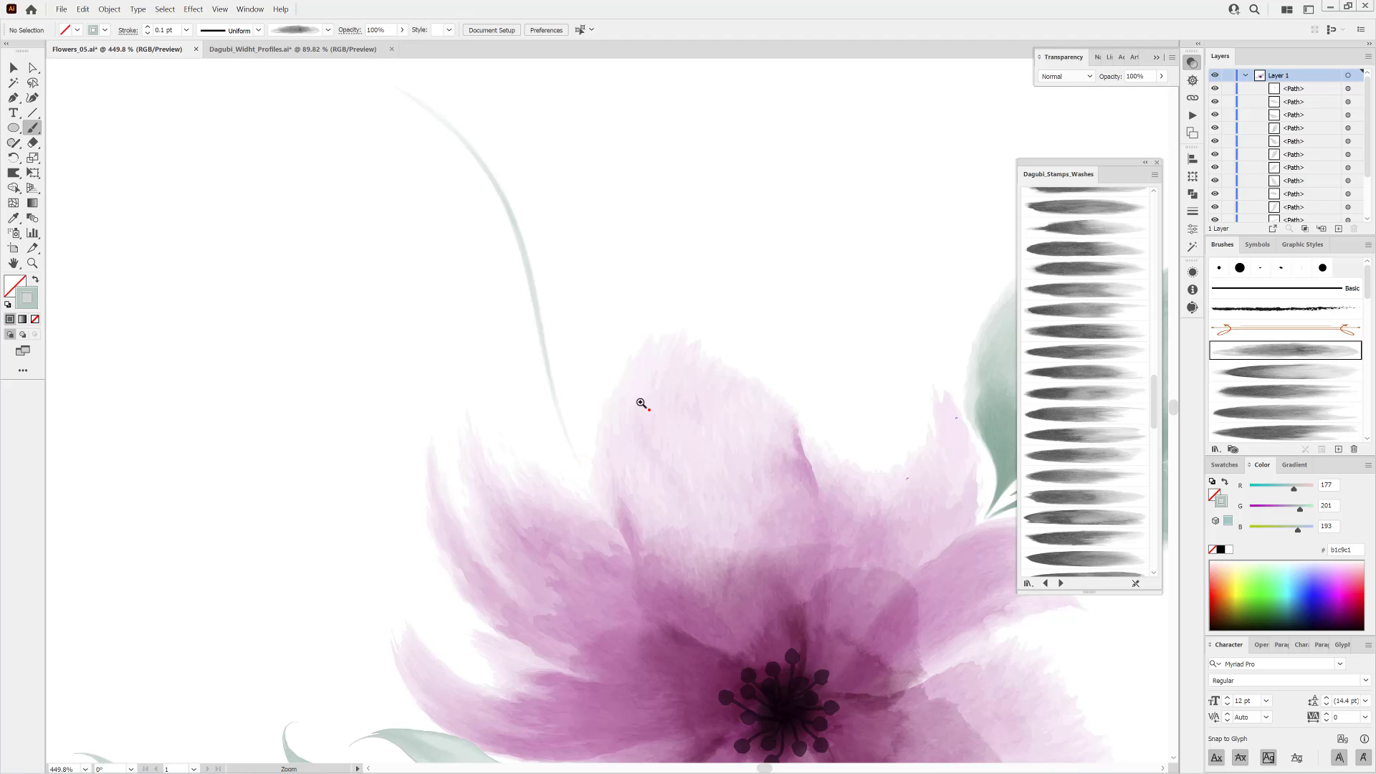
mouse_move(641, 403)
left_mouse_down()
mouse_move(578, 357)
mouse_move(602, 356)
mouse_move(540, 270)
mouse_move(558, 307)
left_mouse_up()
left_click(548, 276, "ctrl")
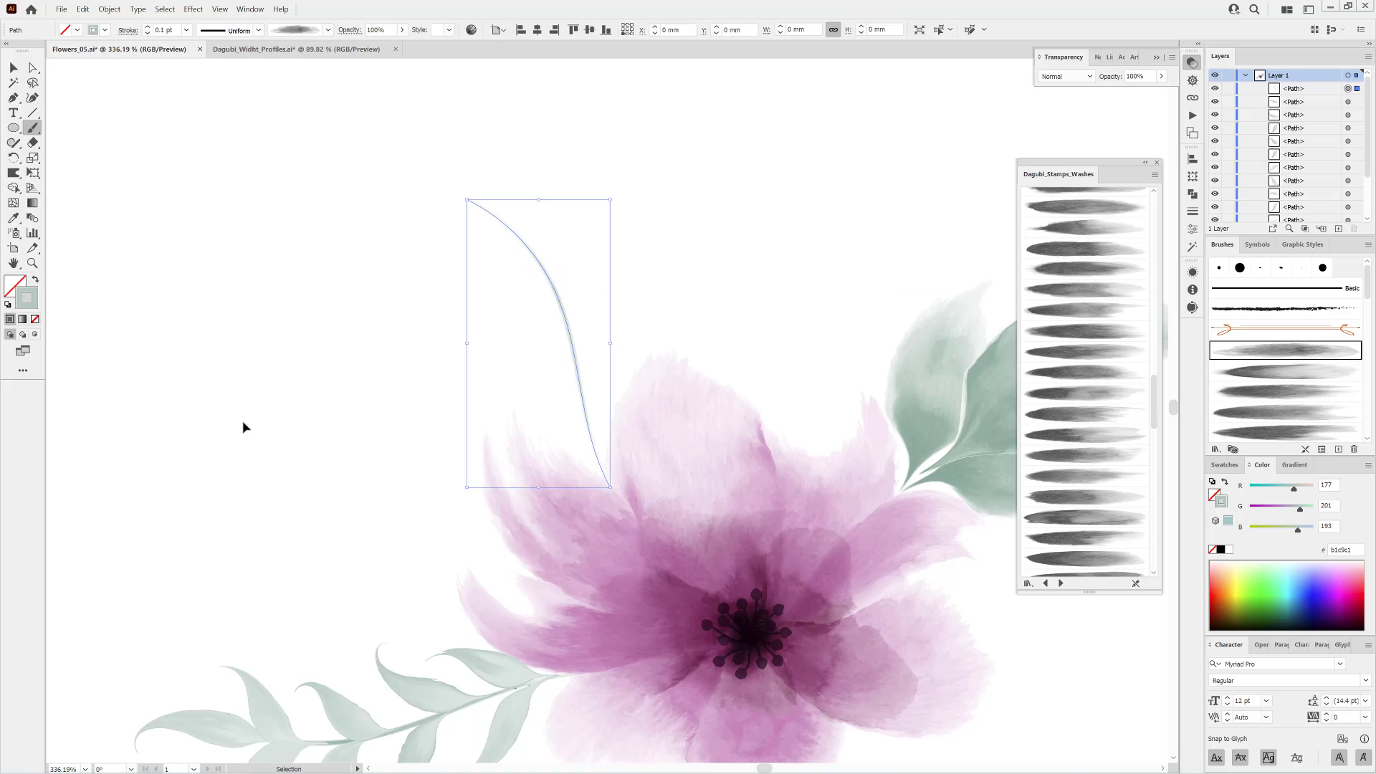
Paint a curved leaf rising from the new stem's base using another Stamps Washes brush and a leaf-shaped width profile.
left_click(243, 428, "ctrl")
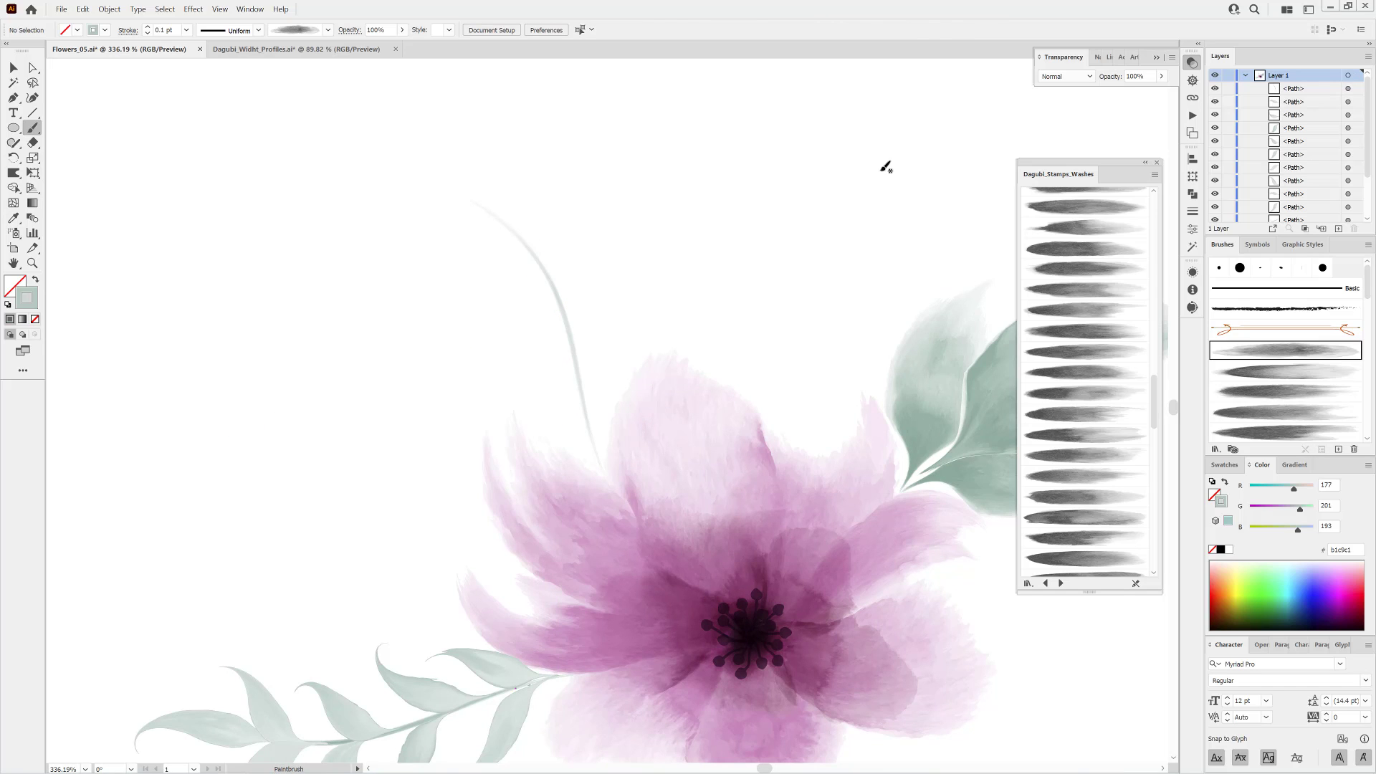
left_click_drag(1153, 405, 1174, 297)
left_click(1077, 355)
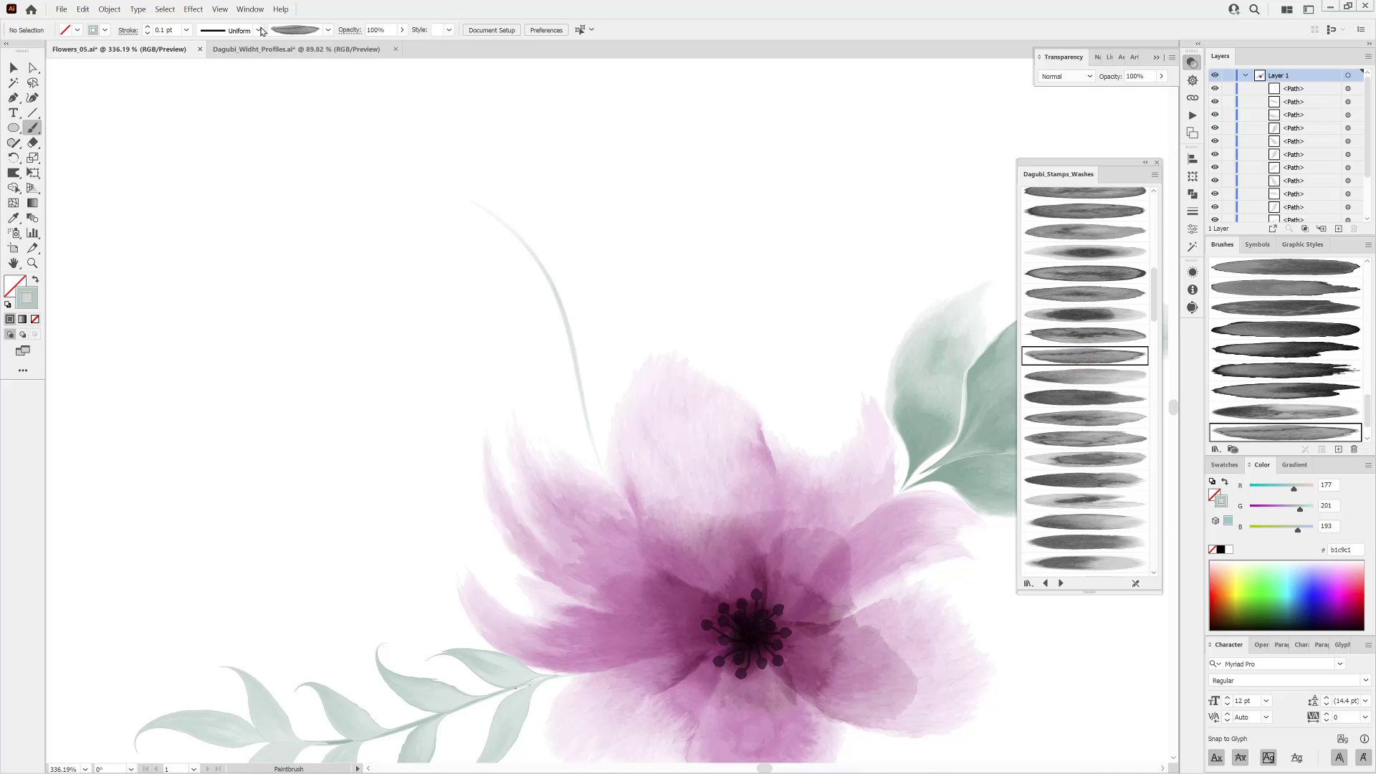
left_click(258, 30)
left_click_drag(255, 61, 259, 118)
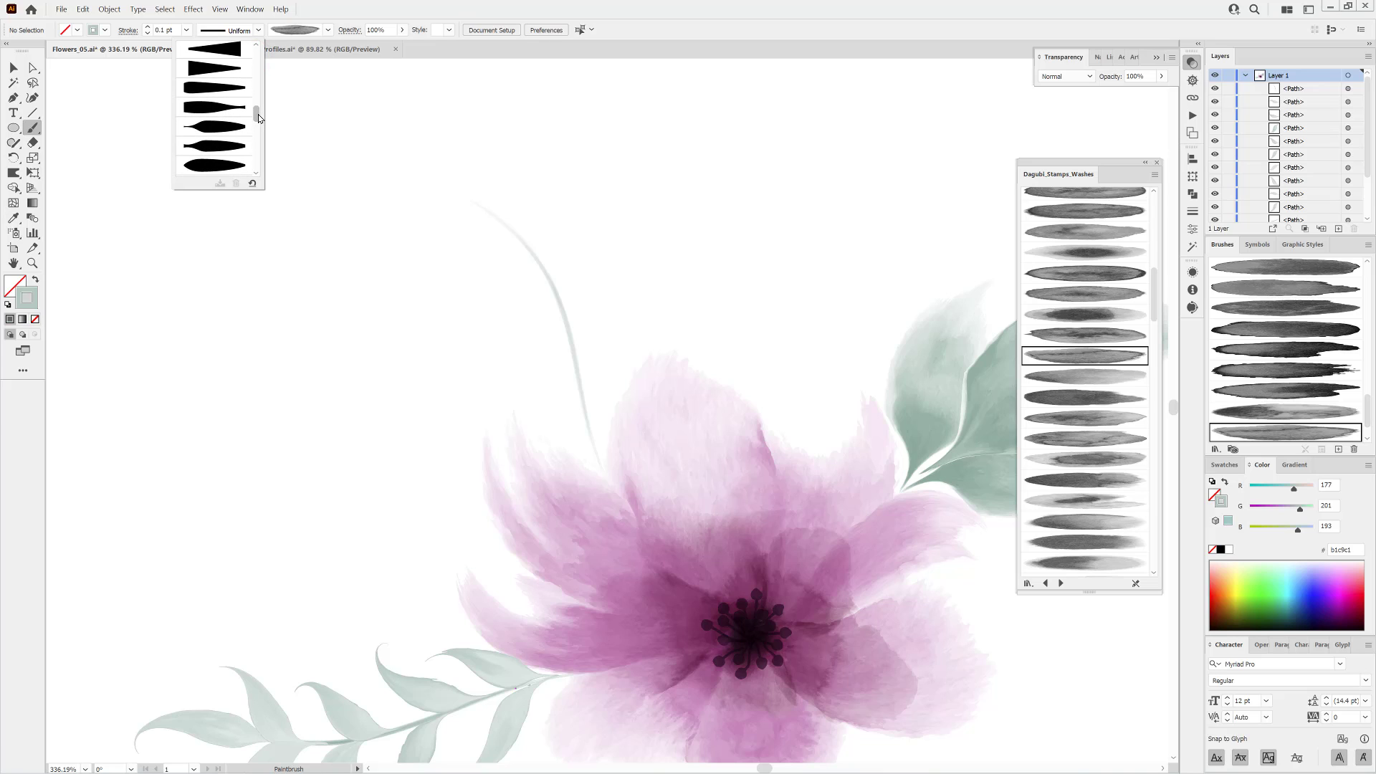
left_click(220, 152)
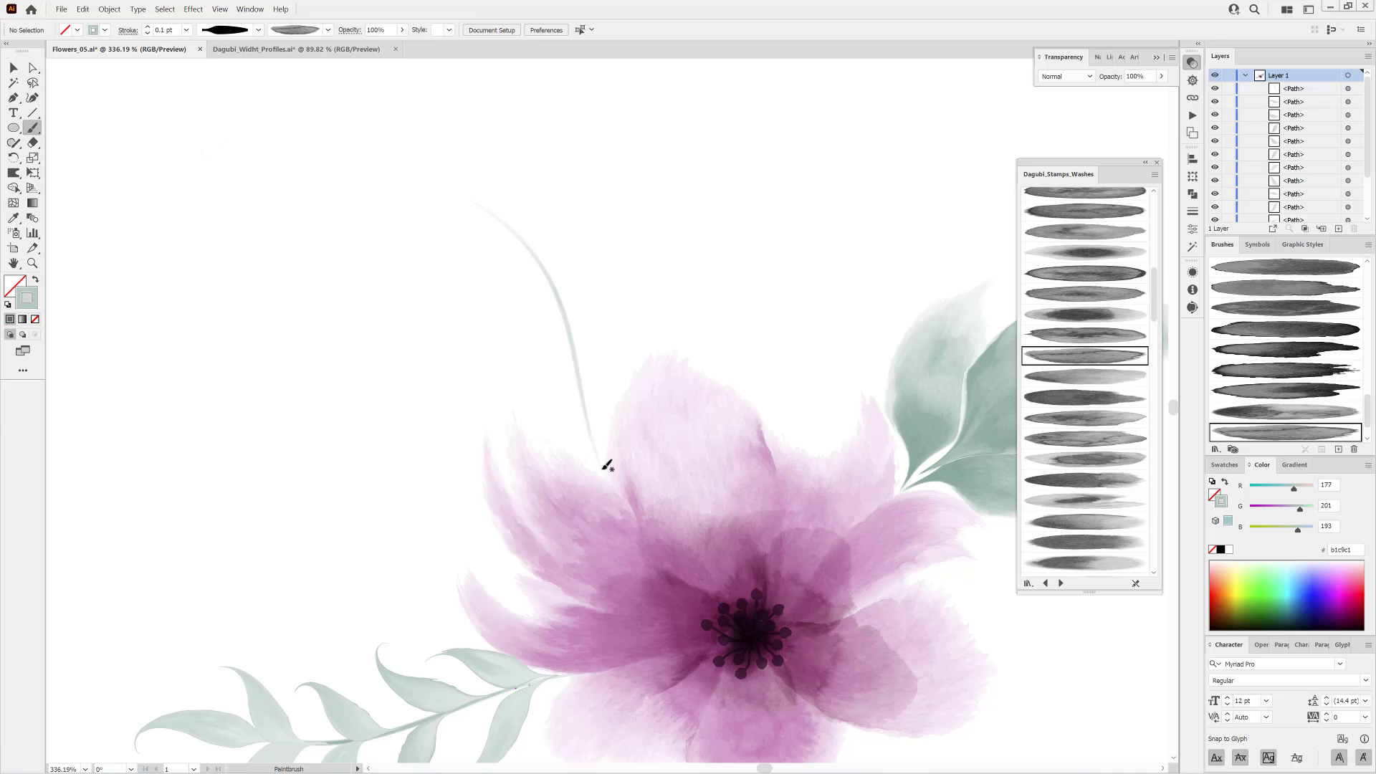
left_click_drag(602, 470, 601, 391)
left_click_drag(643, 226, 644, 229)
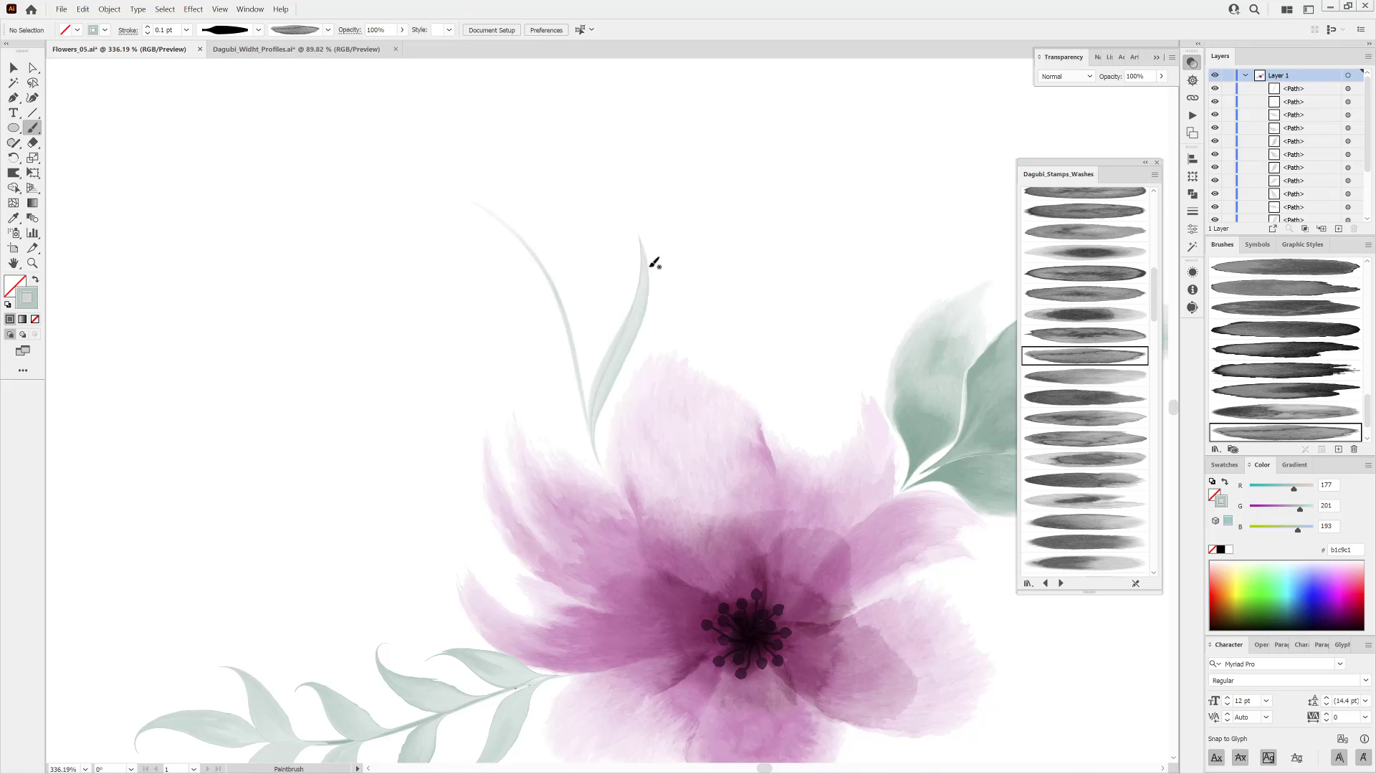
Set the stroke weight of the newly painted leaf to 0.5 pt.
left_click(632, 326, "ctrl")
left_click(147, 26)
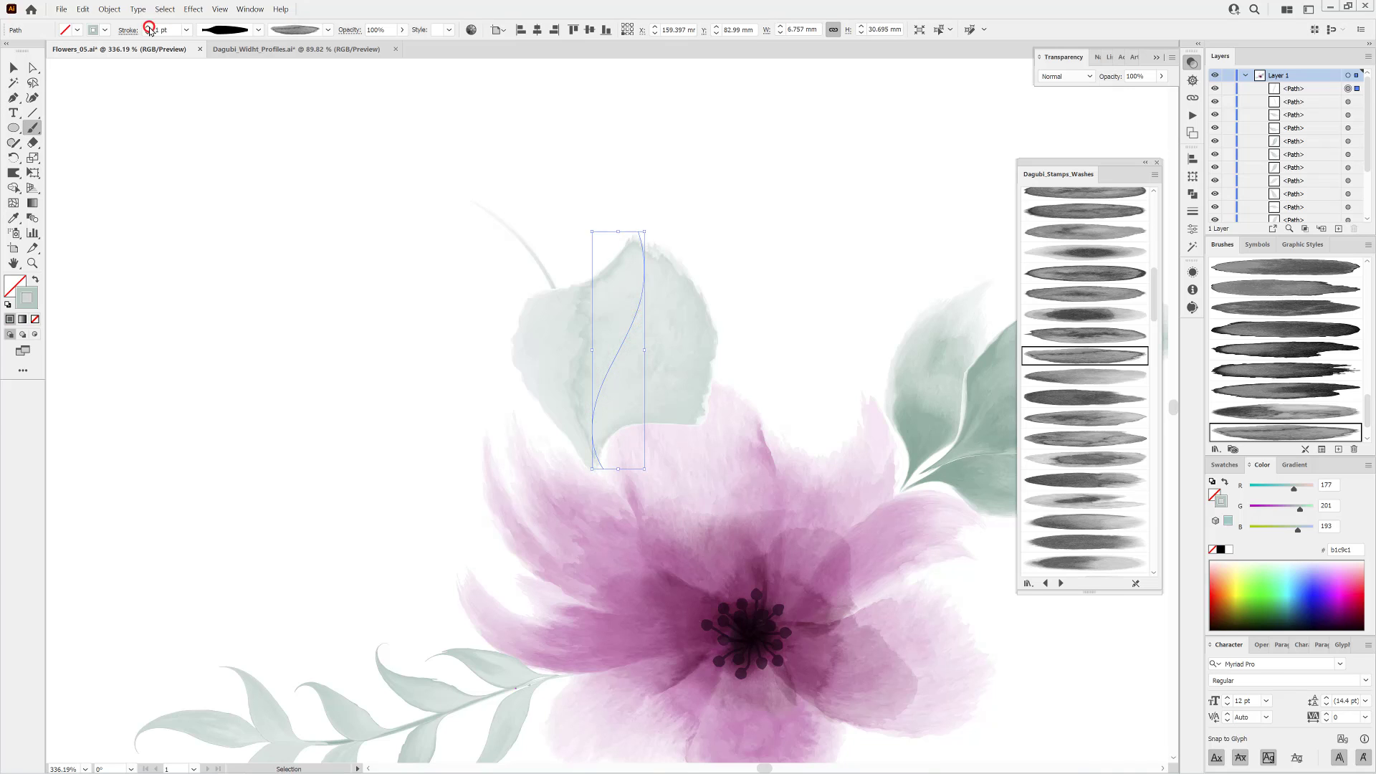
left_click(147, 26)
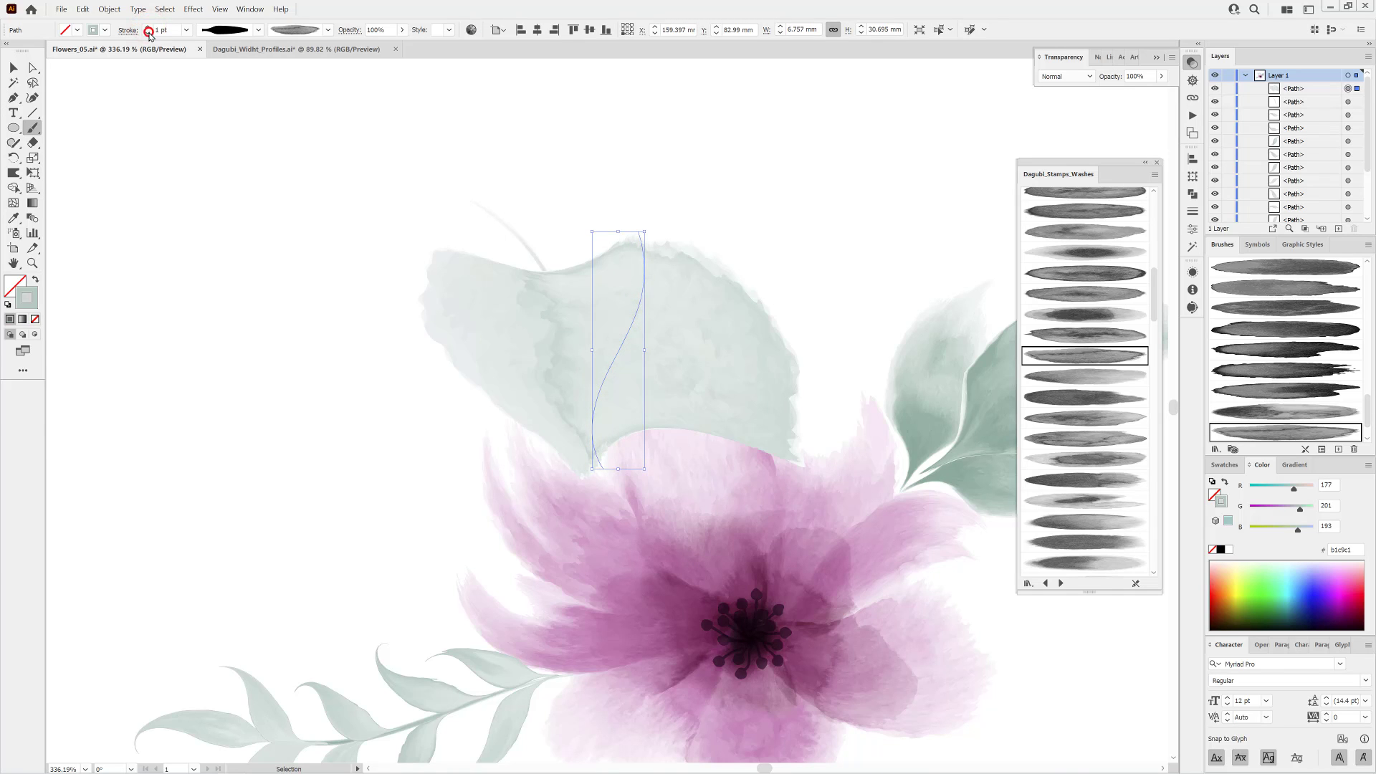
left_click(148, 33)
left_click(147, 33)
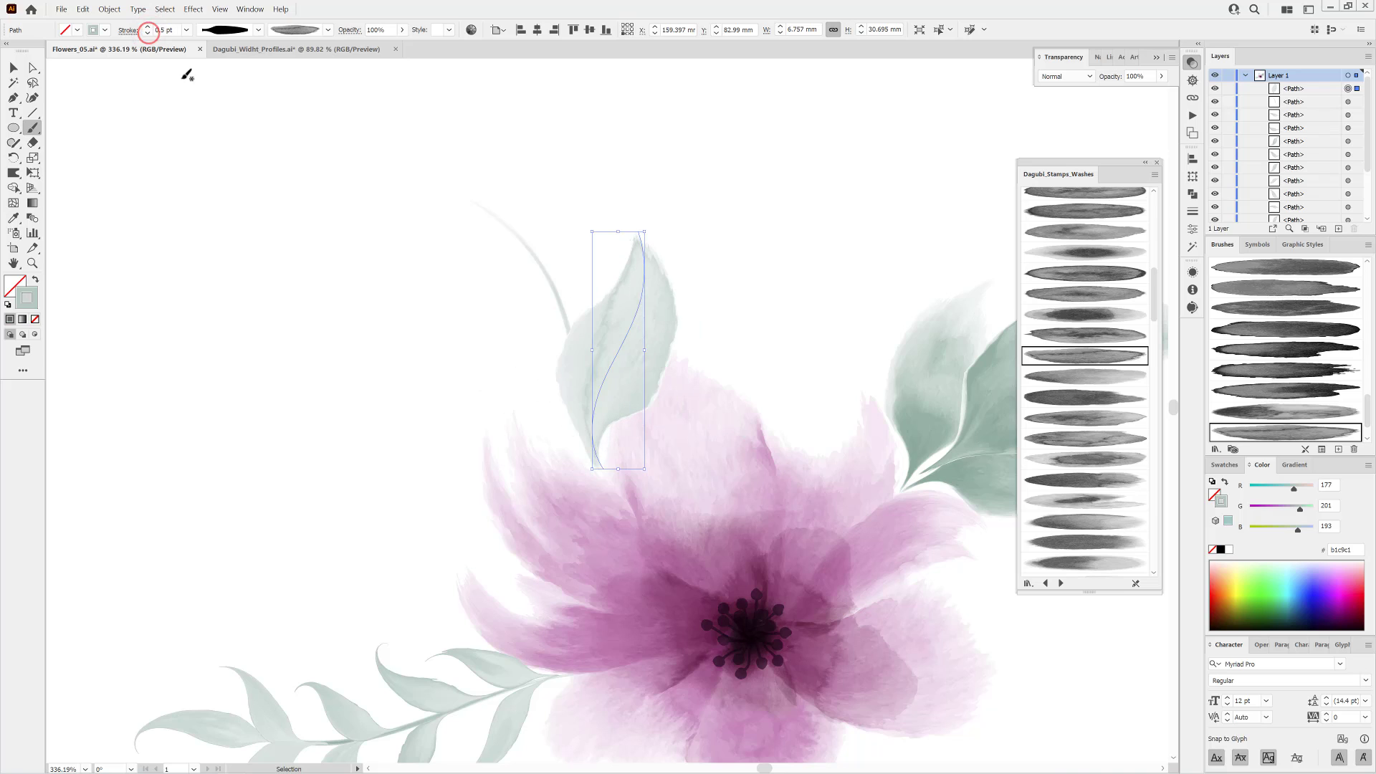
Set the leaf's blending mode to Darken and nudge the leaf slightly toward the stem.
mouse_move(662, 354)
left_mouse_down()
mouse_move(697, 417)
mouse_move(712, 400)
mouse_move(679, 442)
left_mouse_up()
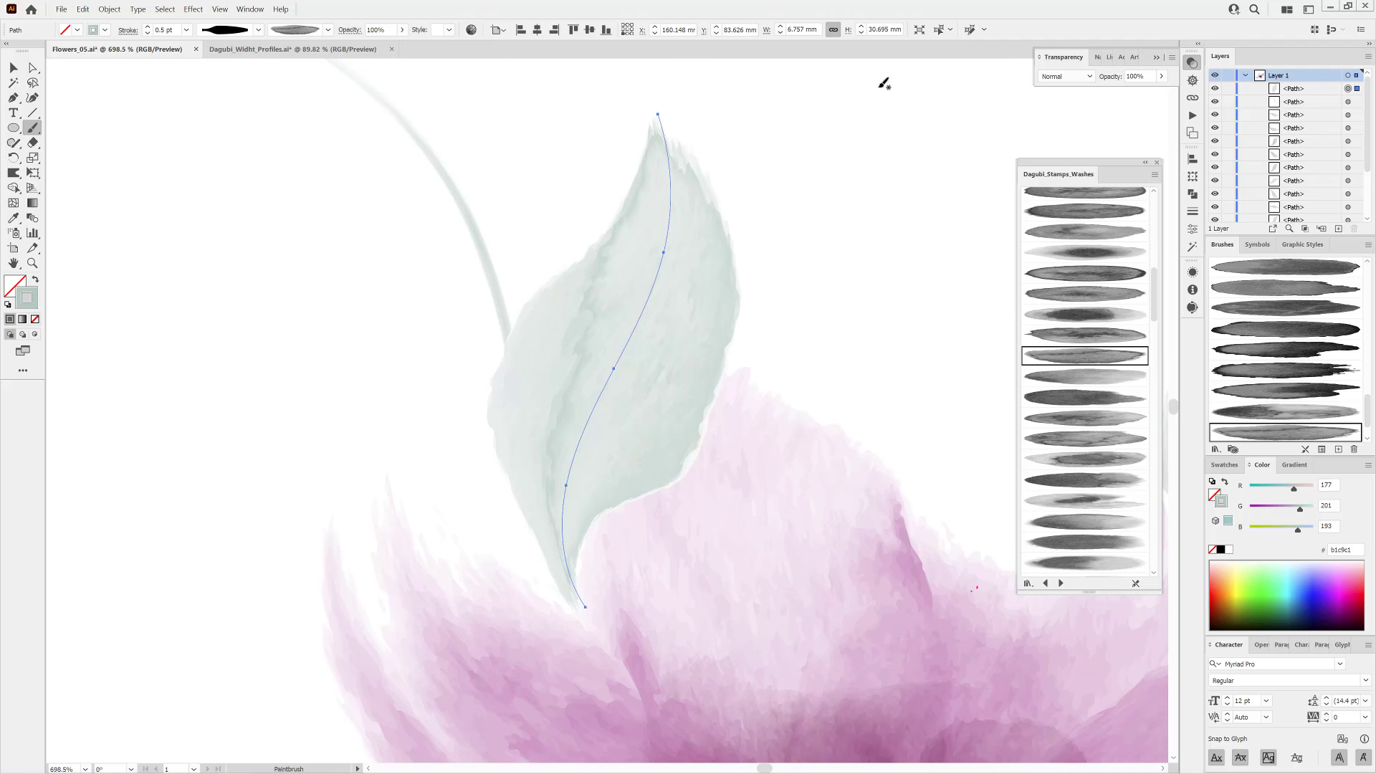
left_click(1063, 74)
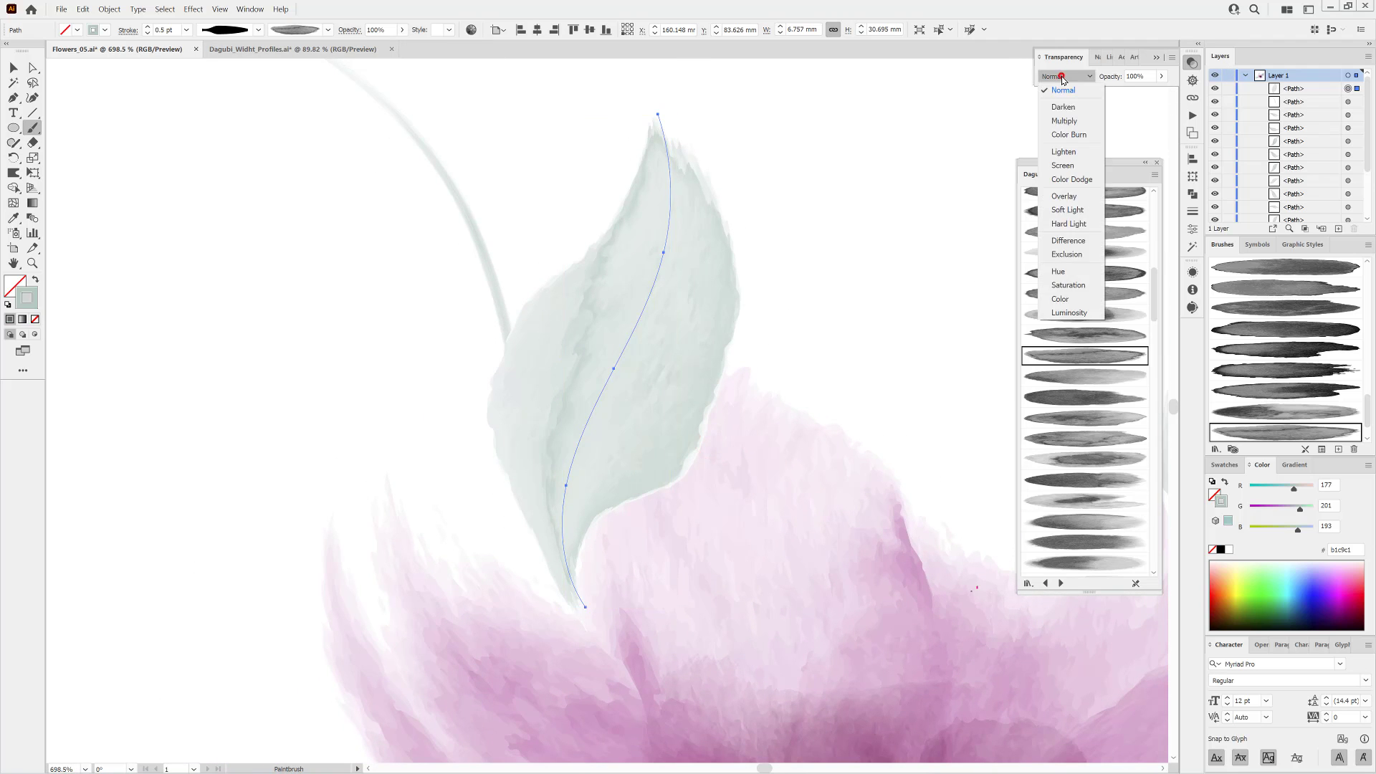
left_click(1069, 119)
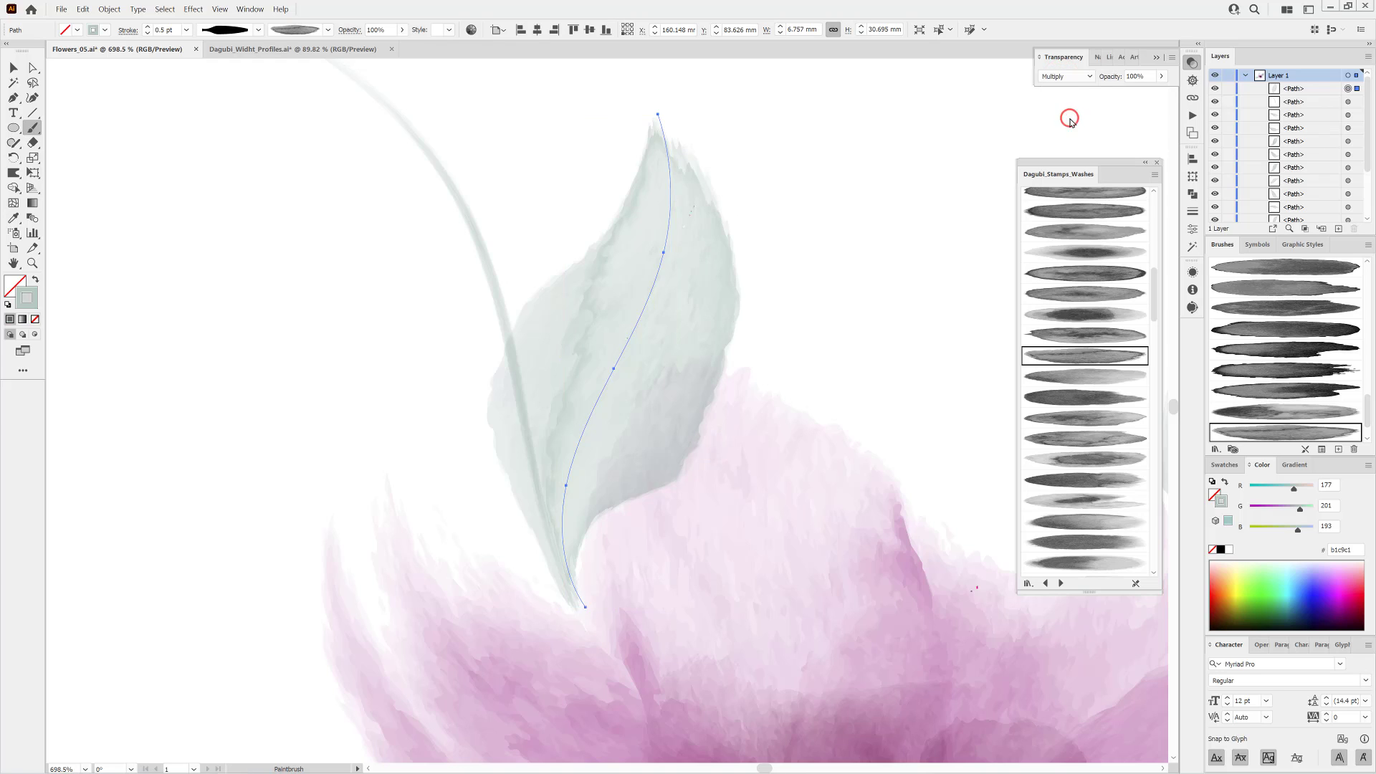
left_click(1067, 76)
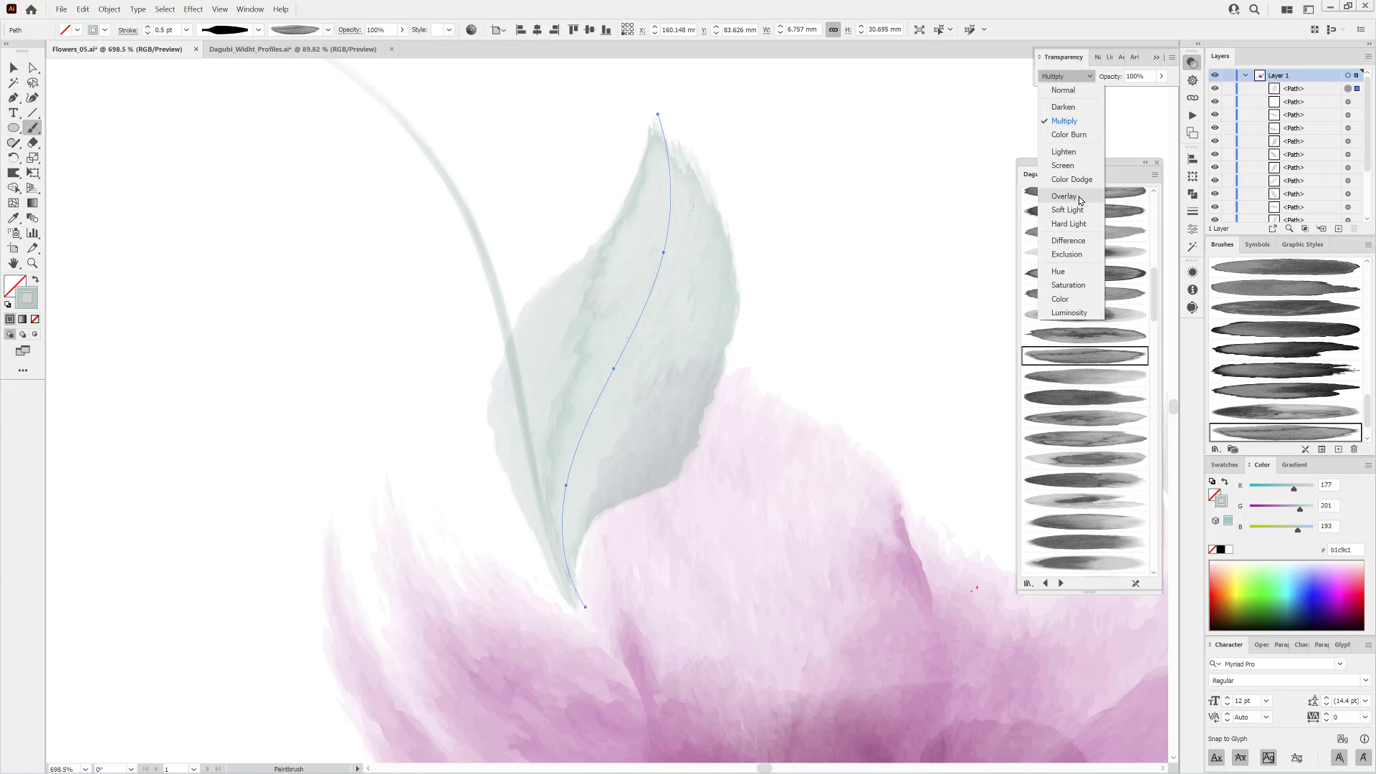
left_click(1073, 107)
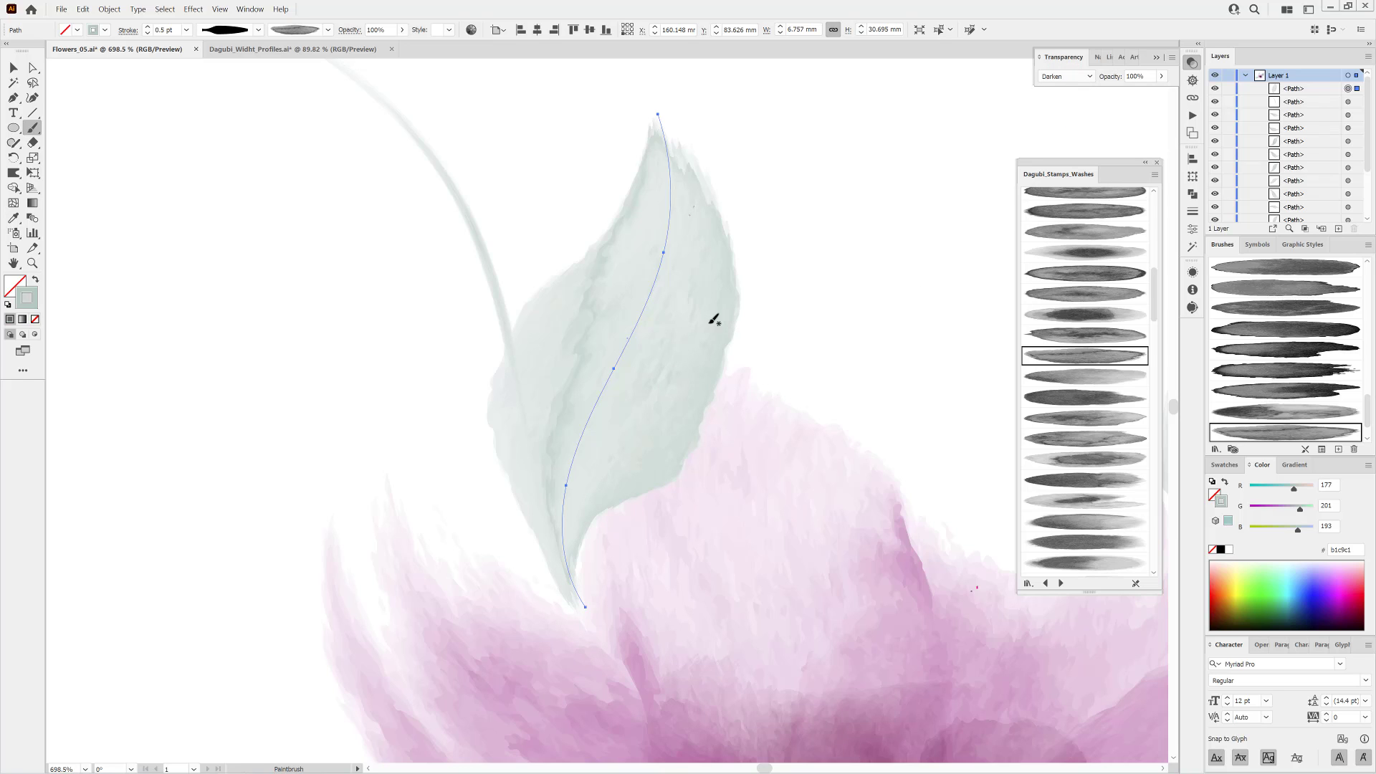
left_click_drag(707, 323, 706, 329)
key("ctrl")
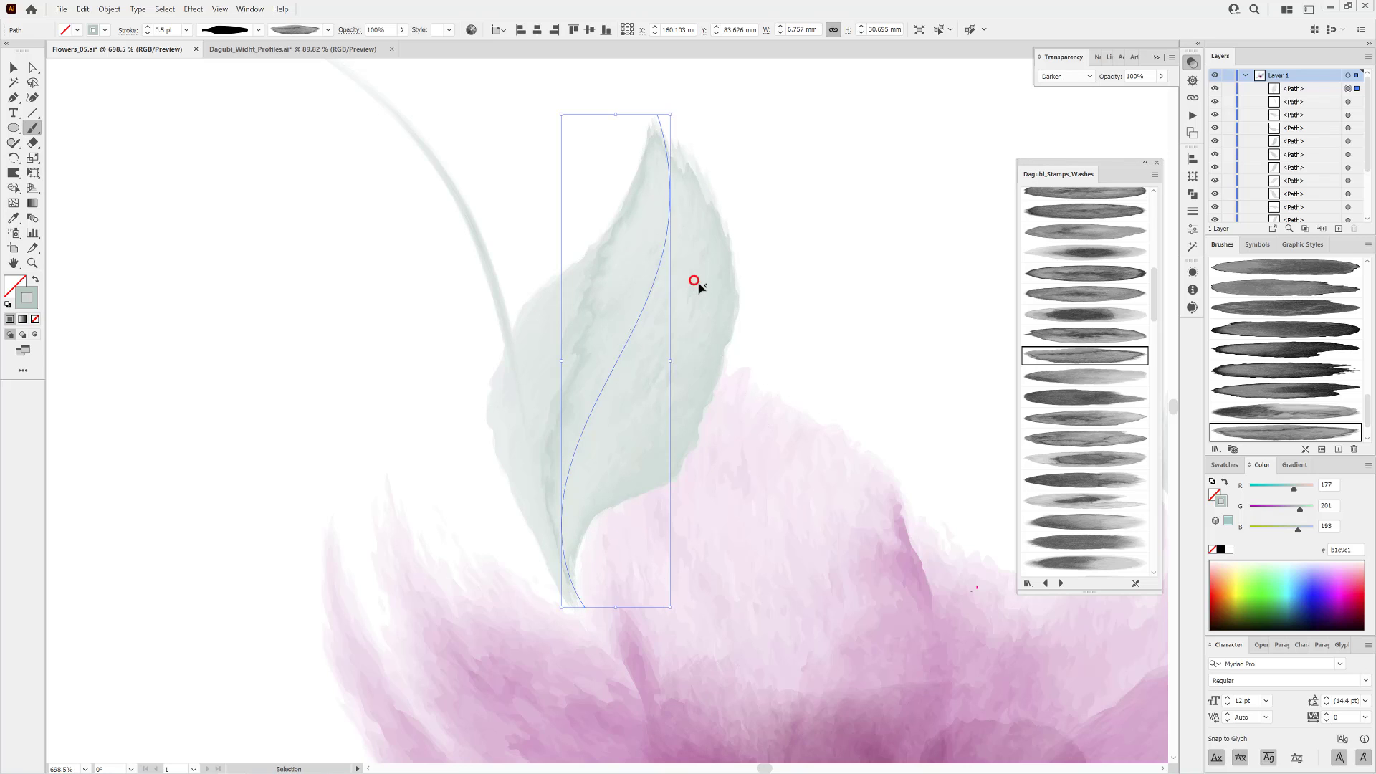
left_click(694, 281, "ctrl")
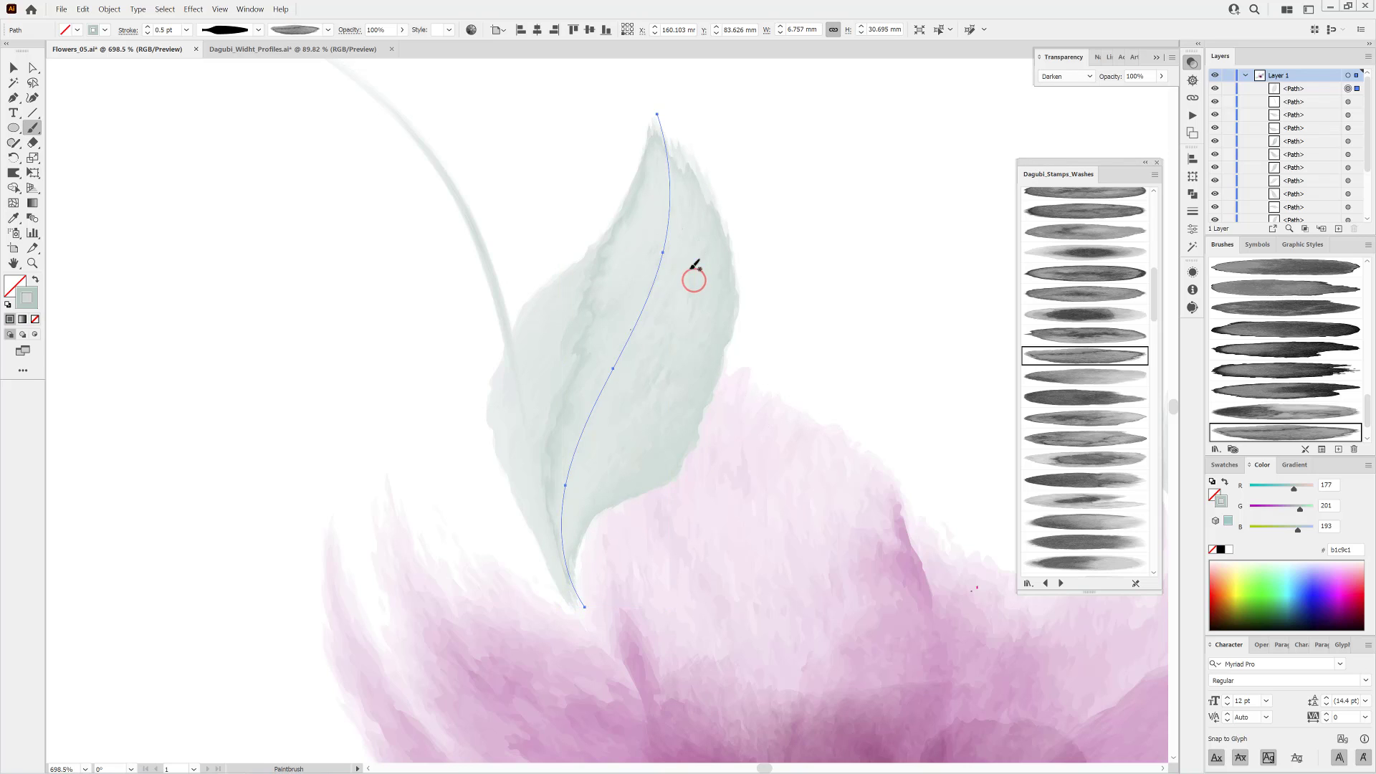
Expand the leaf's appearance and activate the Warp tool, accepting its existing brush options.
left_click(111, 9)
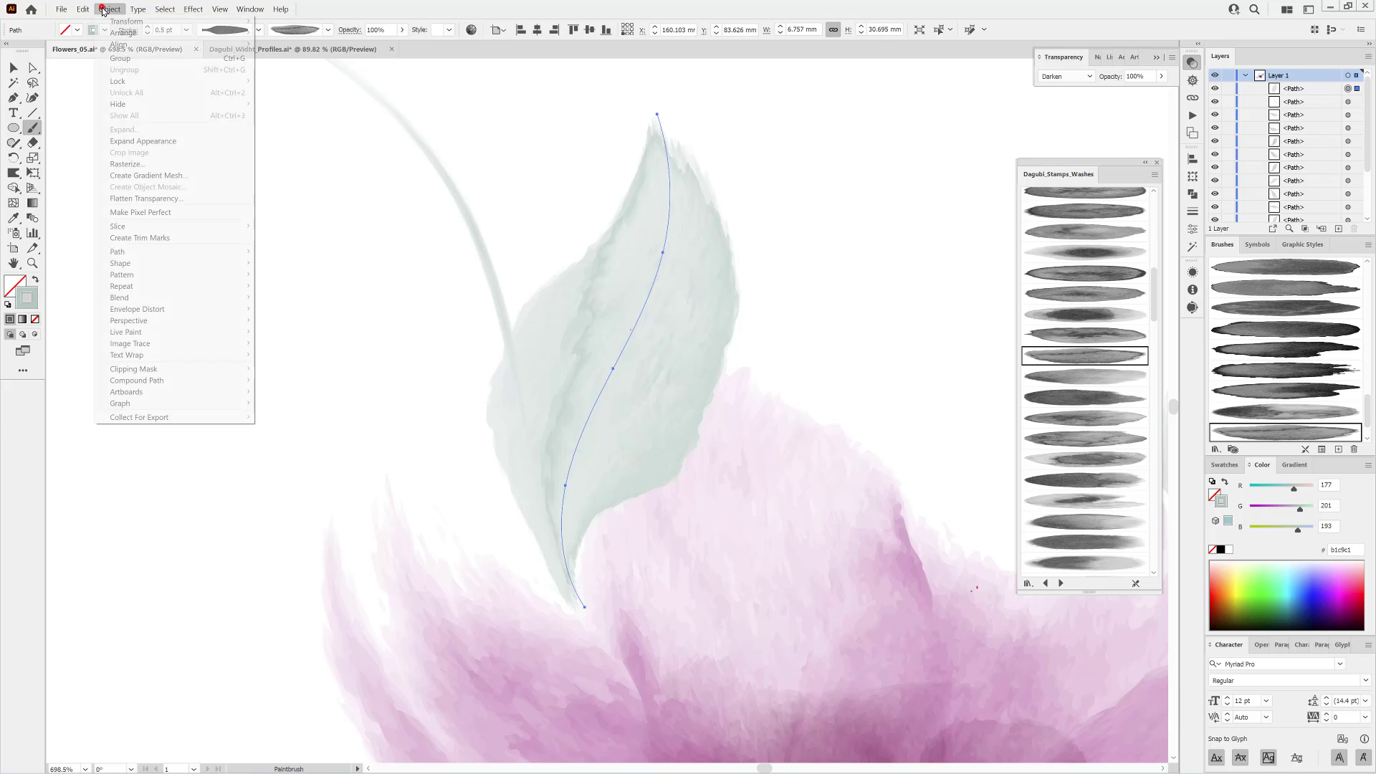
left_click(135, 144)
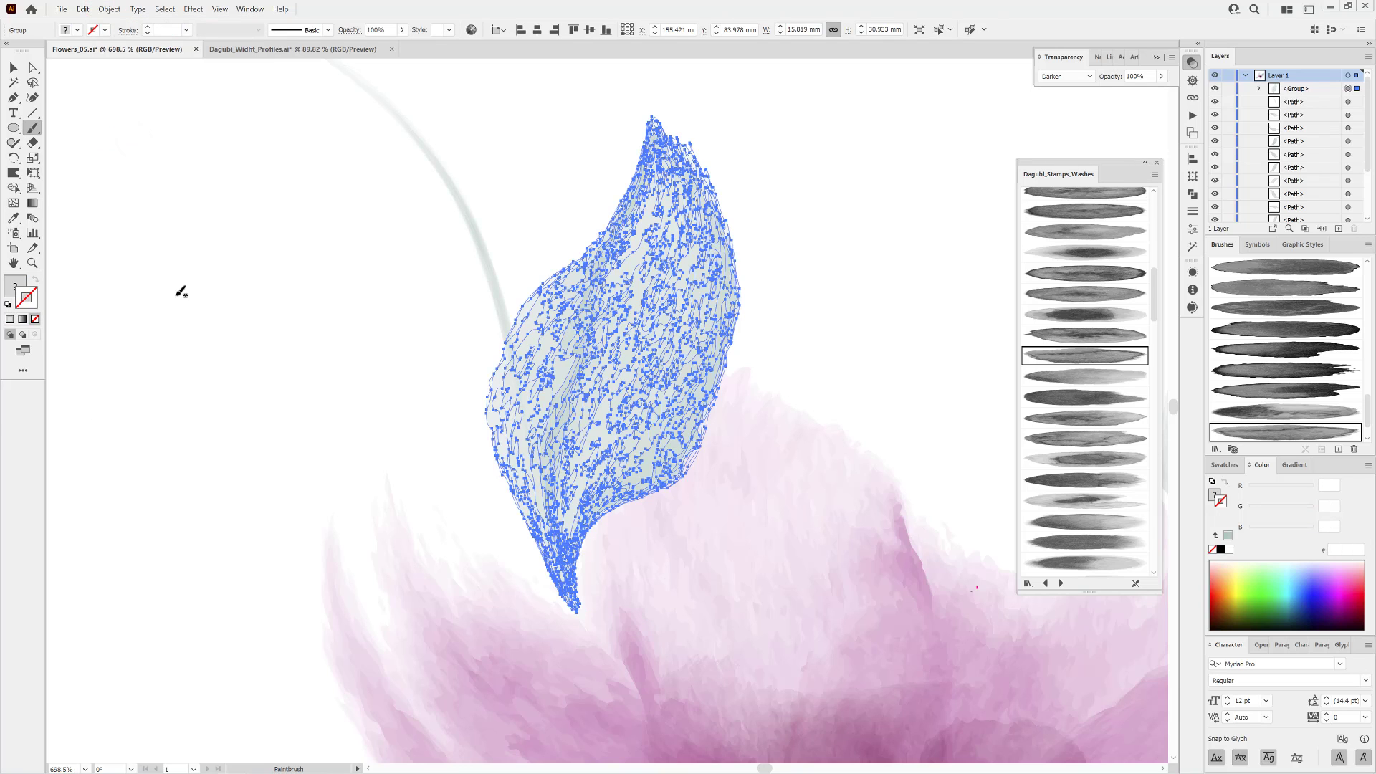
left_click(14, 174)
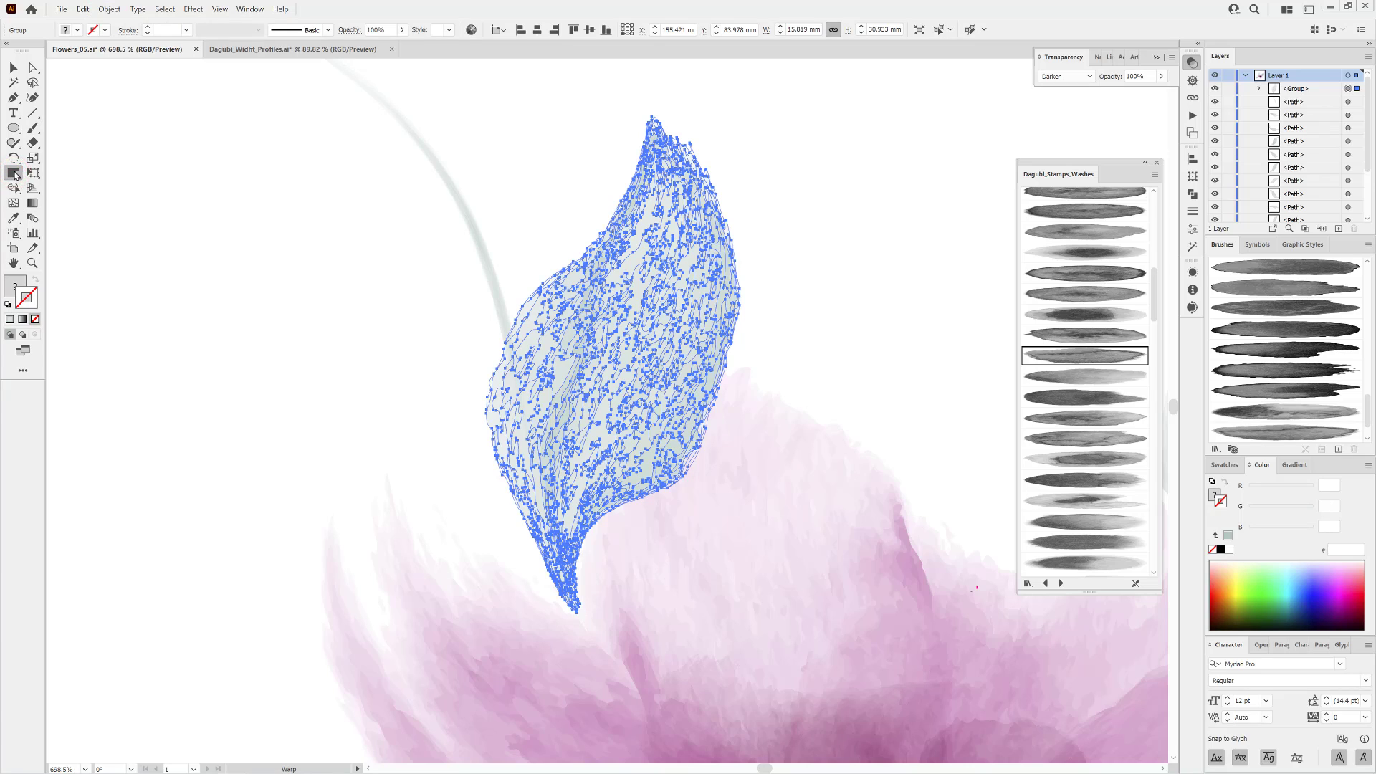
double_click(14, 173)
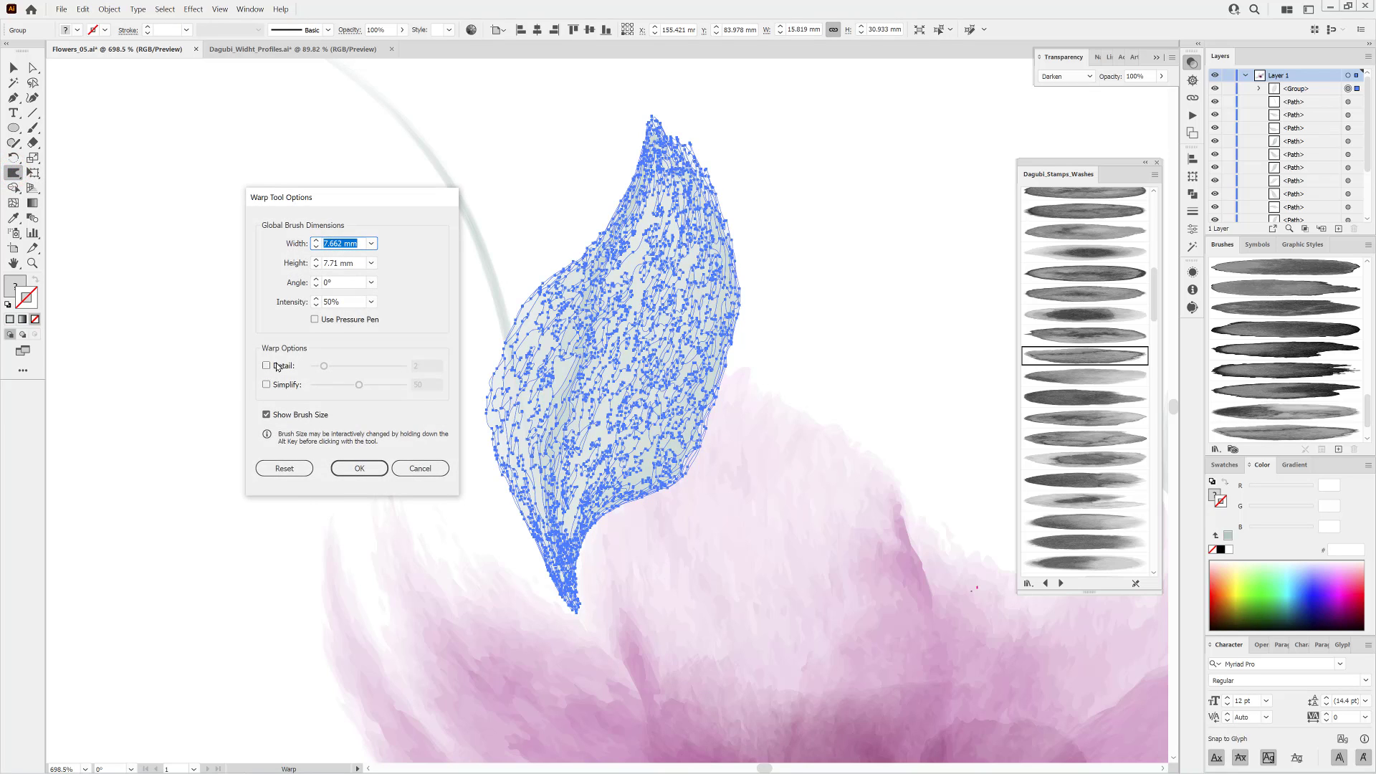
left_click(365, 469)
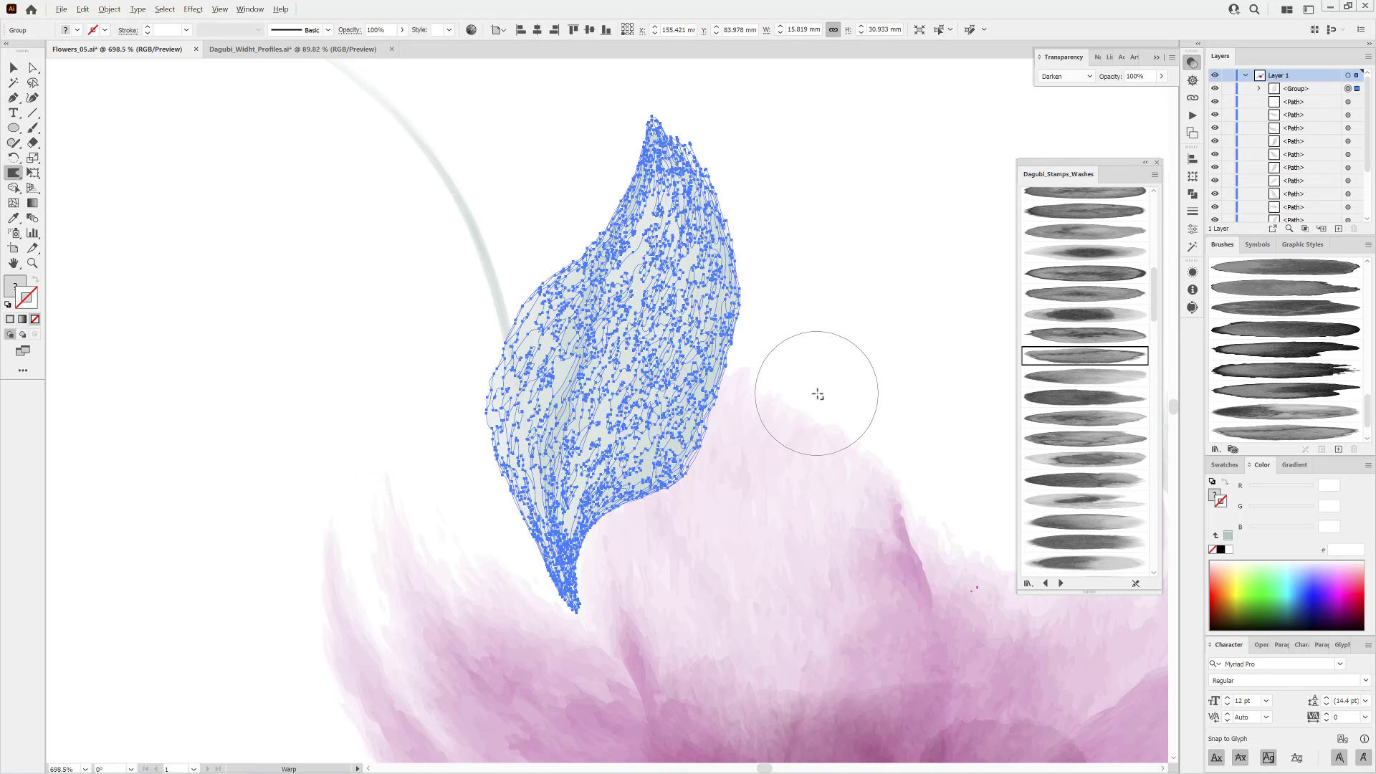
Push the leaf's petal-side edge inward with an enlarged Warp brush, and hide the selection edges.
left_click_drag(853, 374, 915, 300)
mouse_move(743, 529)
left_mouse_down()
mouse_move(703, 504)
mouse_move(742, 527)
mouse_move(682, 483)
left_mouse_up()
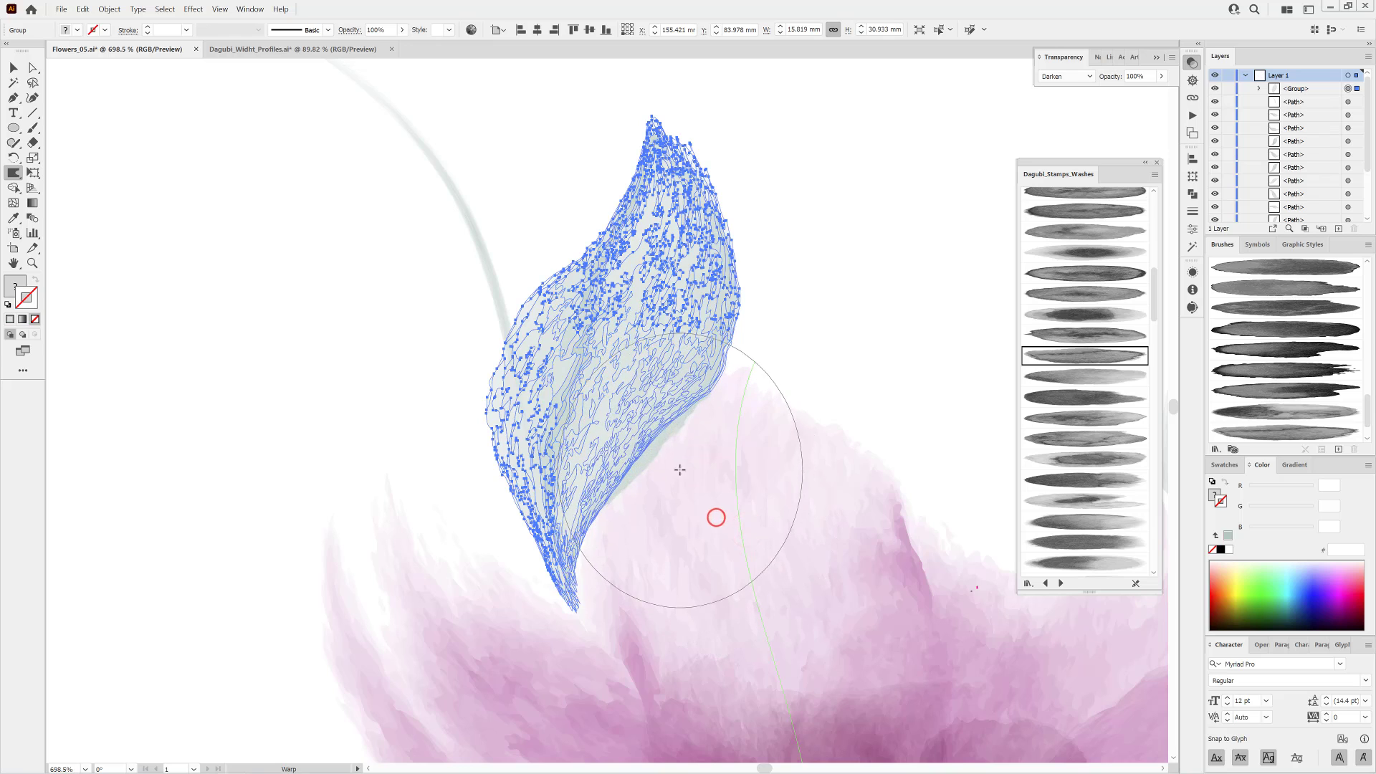
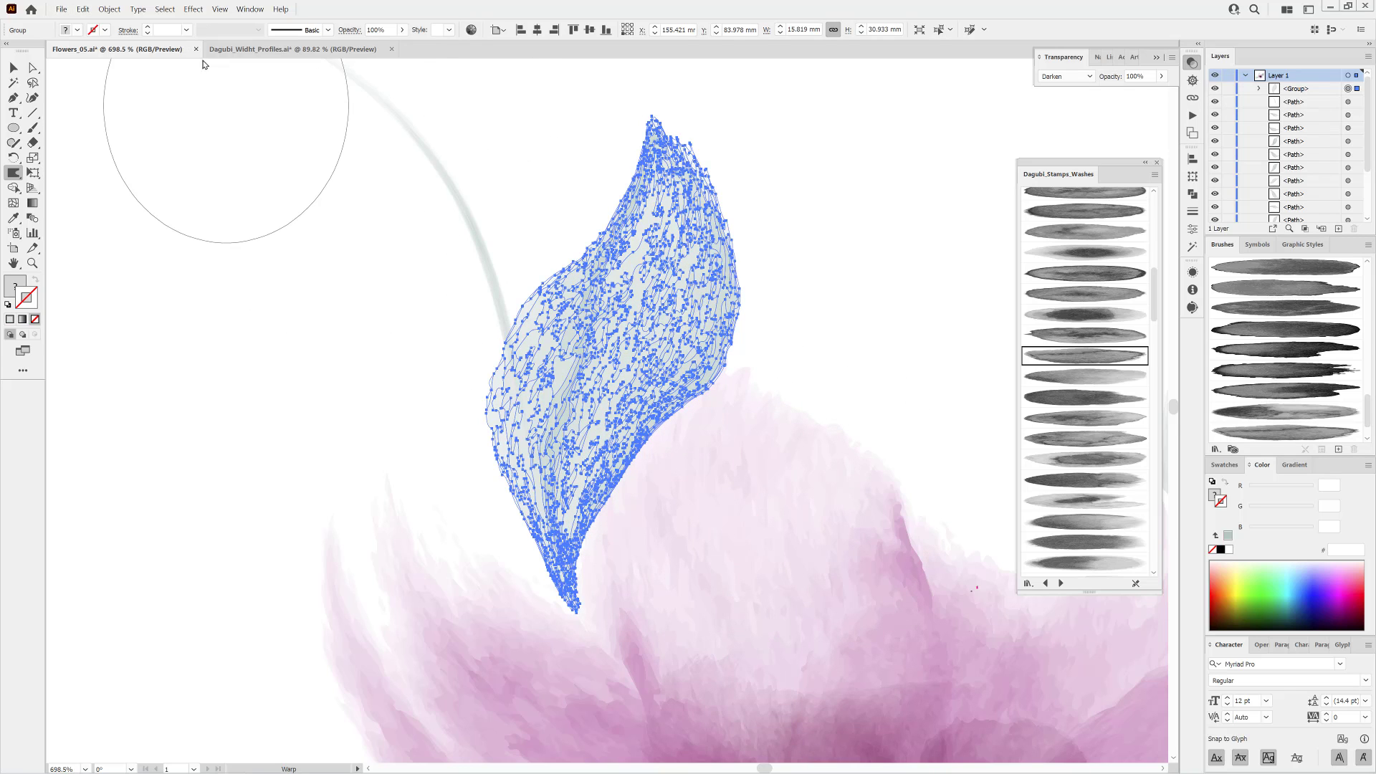
left_click(220, 10)
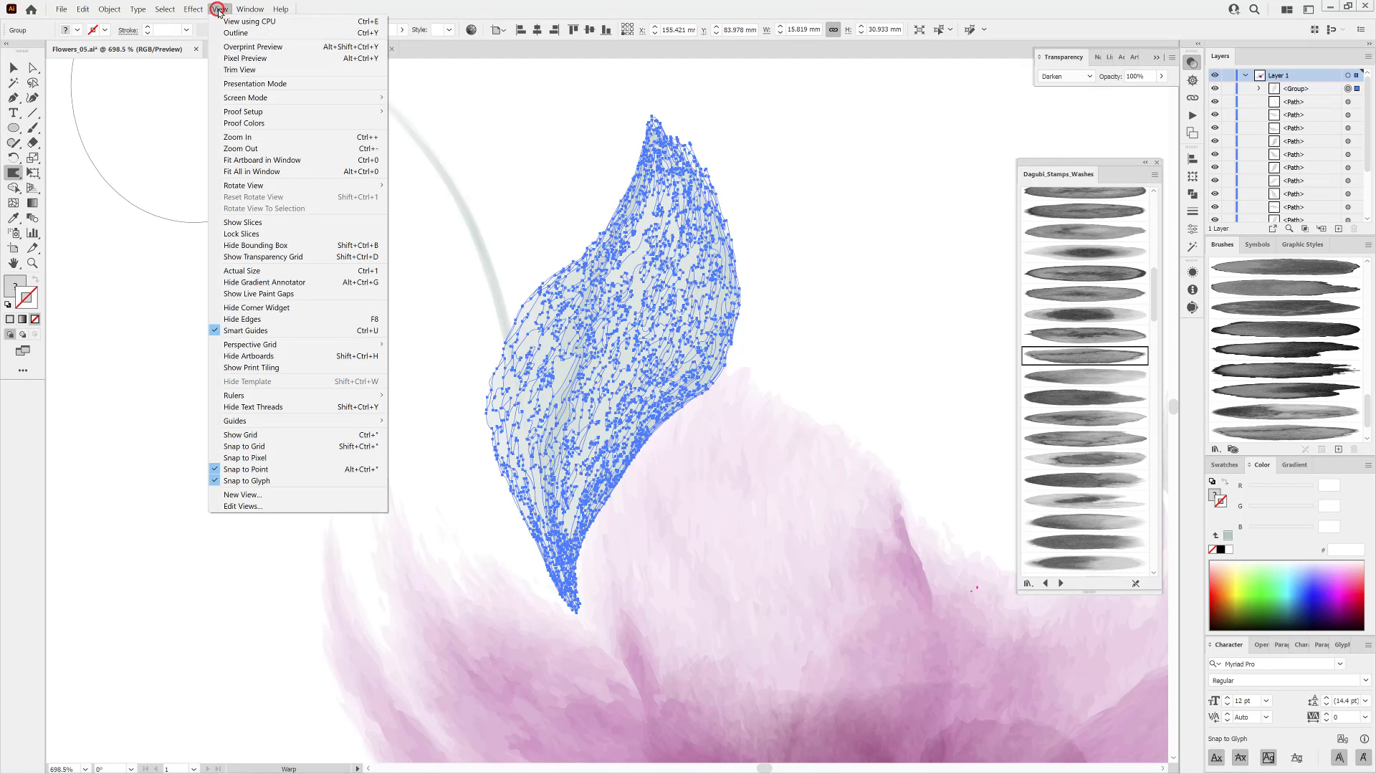
left_click(230, 322)
Warp the leaf's lower edge to follow the petal's rounded outline and extend its base slightly downward.
left_click_drag(695, 500, 637, 441)
mouse_move(719, 462)
left_mouse_down()
mouse_move(767, 460)
mouse_move(762, 438)
mouse_move(746, 463)
mouse_move(726, 431)
mouse_move(702, 472)
mouse_move(688, 454)
mouse_move(676, 497)
left_mouse_up()
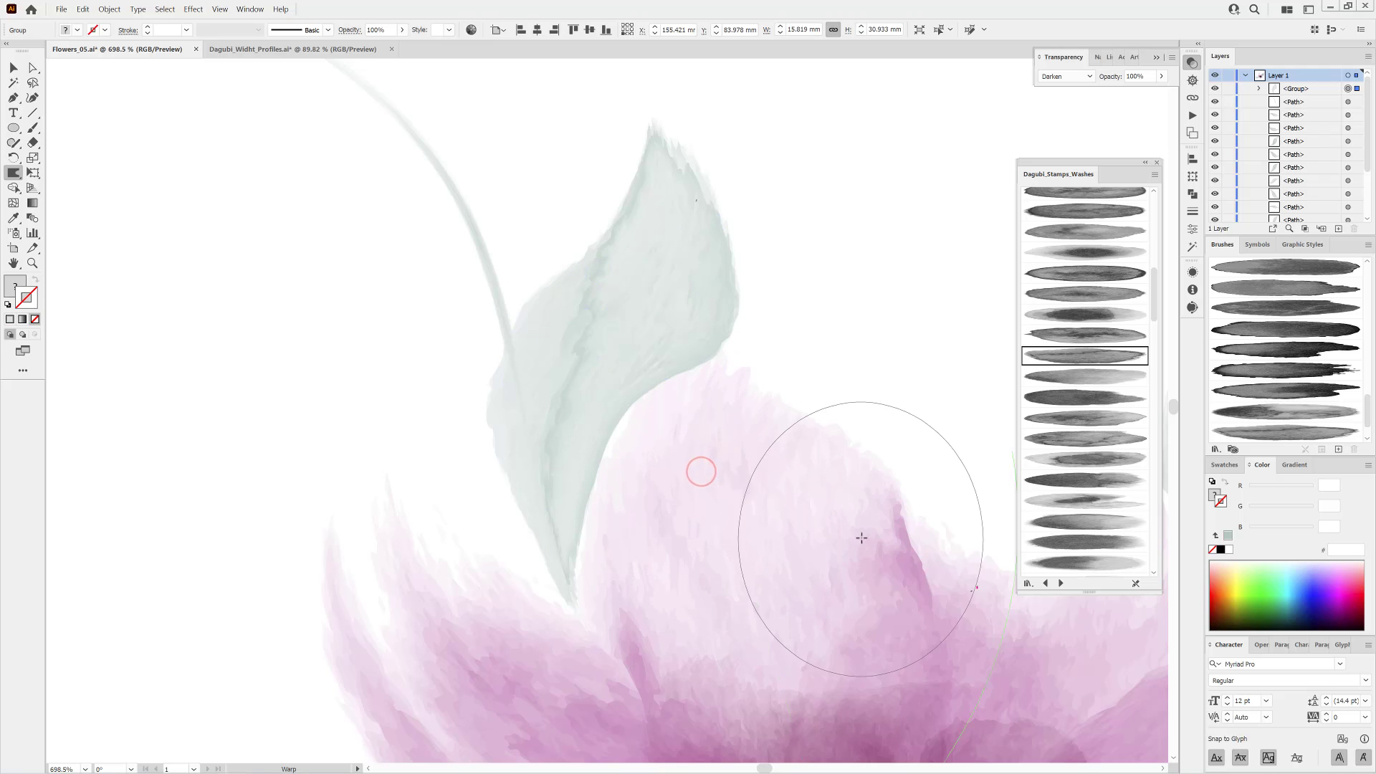
mouse_move(814, 543)
left_mouse_down()
mouse_move(682, 501)
mouse_move(801, 554)
left_mouse_up()
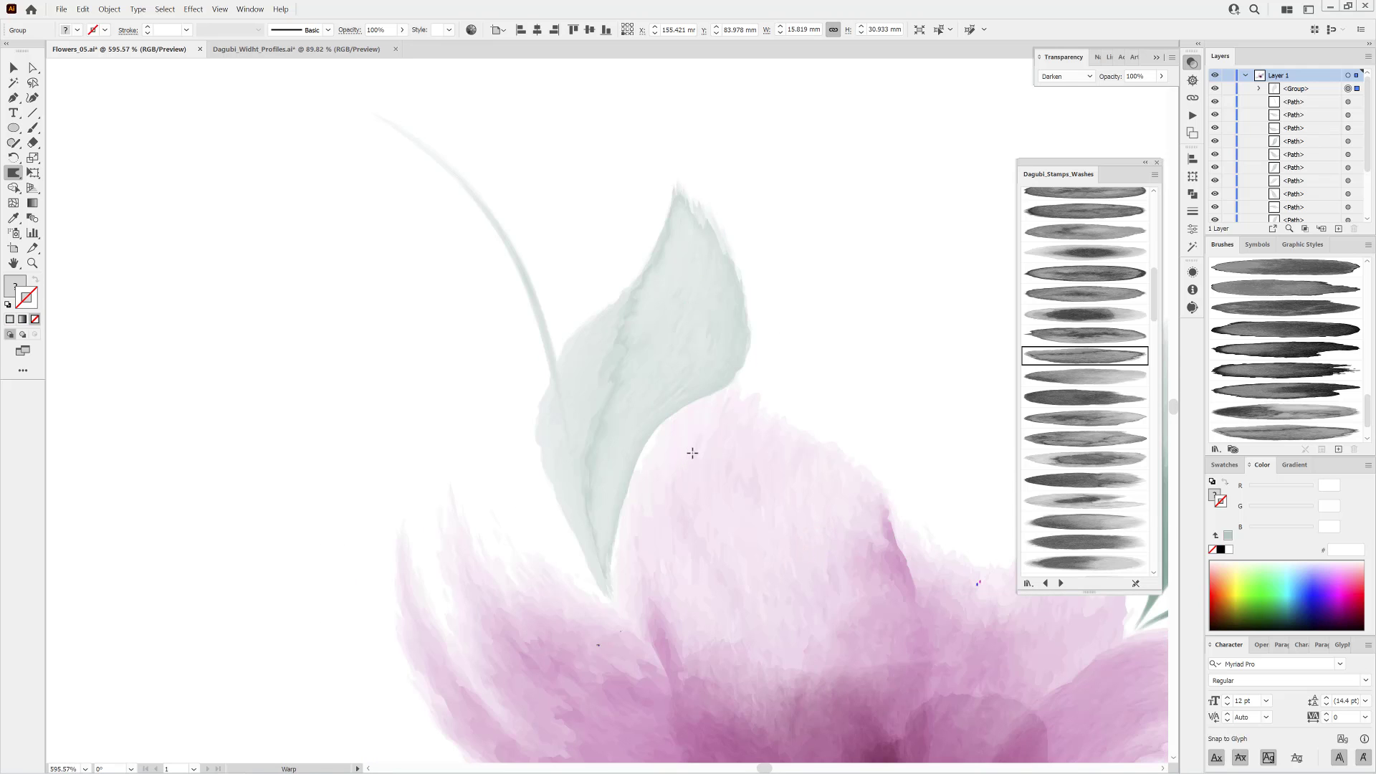
mouse_move(693, 453)
left_mouse_down()
mouse_move(676, 437)
mouse_move(688, 462)
left_mouse_up()
left_click_drag(614, 570, 619, 610)
left_click_drag(661, 486, 675, 489)
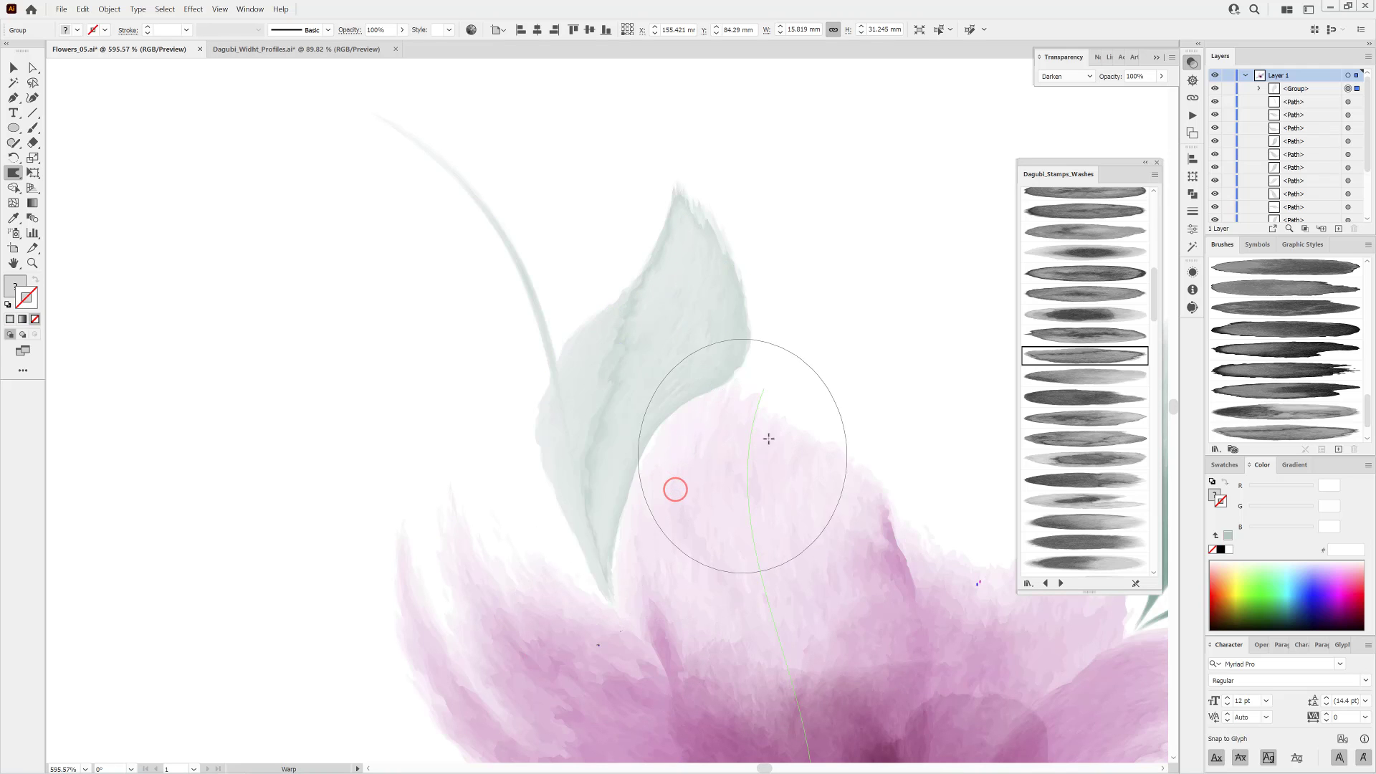
Refine the leaf's contour where it meets the petal tip using a smaller Warp brush.
mouse_move(865, 259)
left_mouse_down()
mouse_move(796, 355)
mouse_move(793, 431)
left_mouse_up()
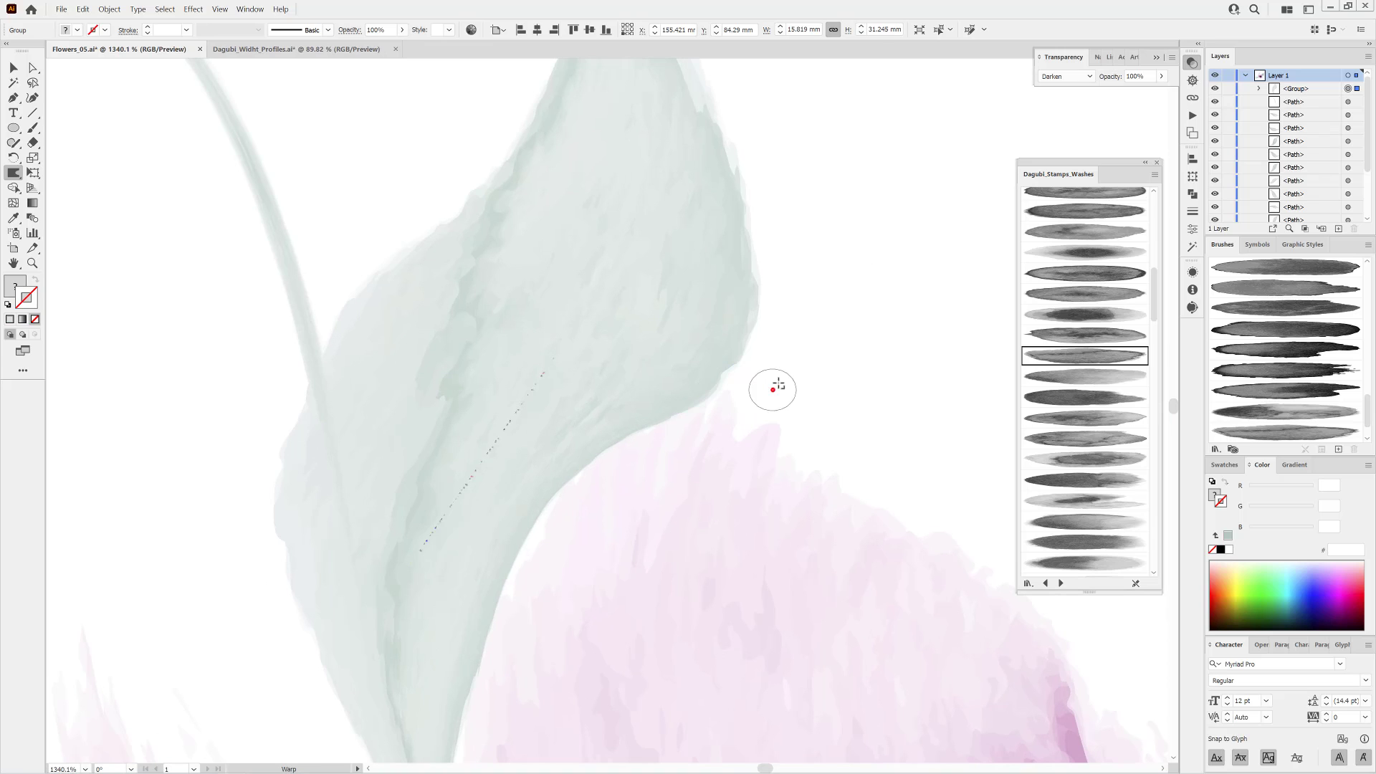
mouse_move(720, 377)
left_mouse_down()
mouse_move(731, 375)
mouse_move(699, 417)
left_mouse_up()
mouse_move(699, 417)
left_mouse_down()
mouse_move(701, 464)
mouse_move(725, 452)
mouse_move(696, 445)
mouse_move(690, 425)
mouse_move(615, 488)
mouse_move(602, 460)
mouse_move(529, 575)
mouse_move(542, 591)
mouse_move(549, 553)
left_mouse_up()
left_click_drag(751, 589, 620, 541)
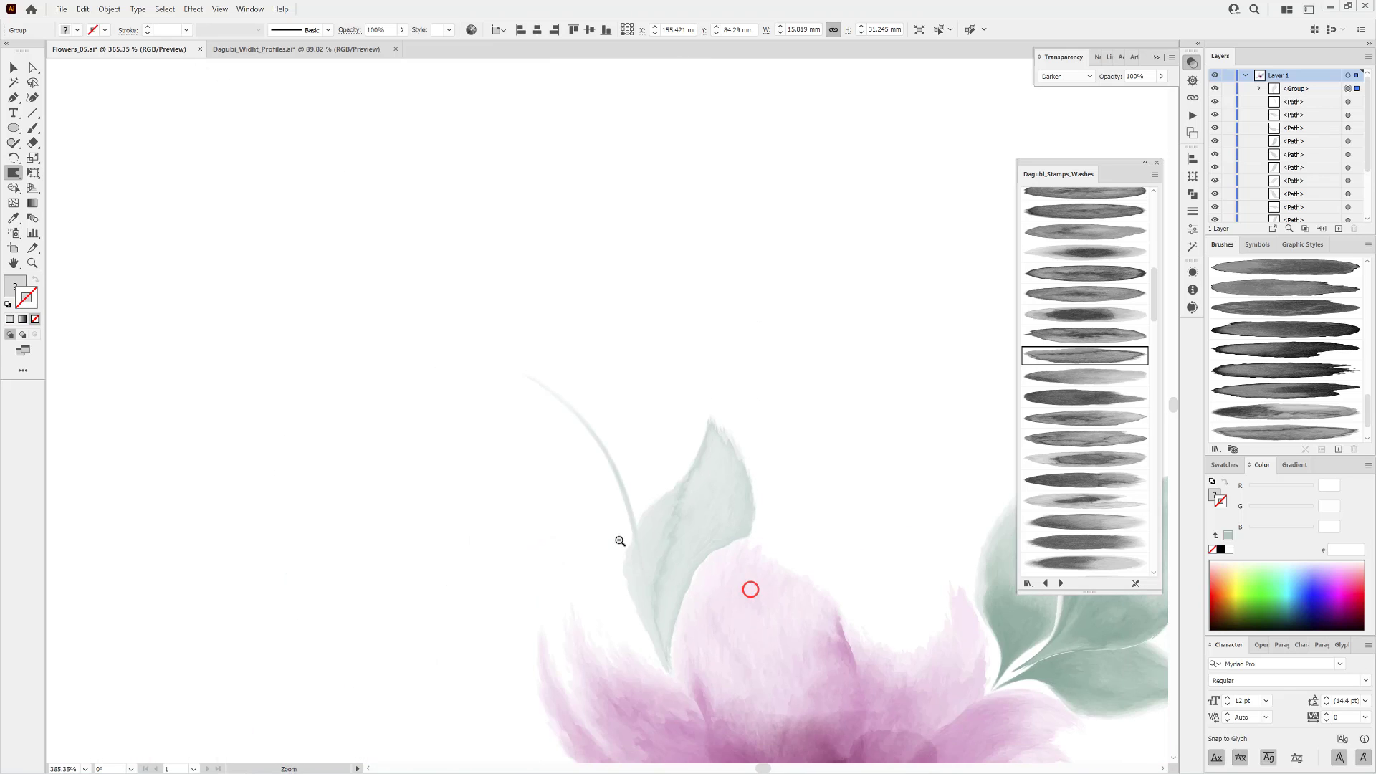
left_click_drag(832, 600, 774, 334)
left_click_drag(737, 279, 745, 323)
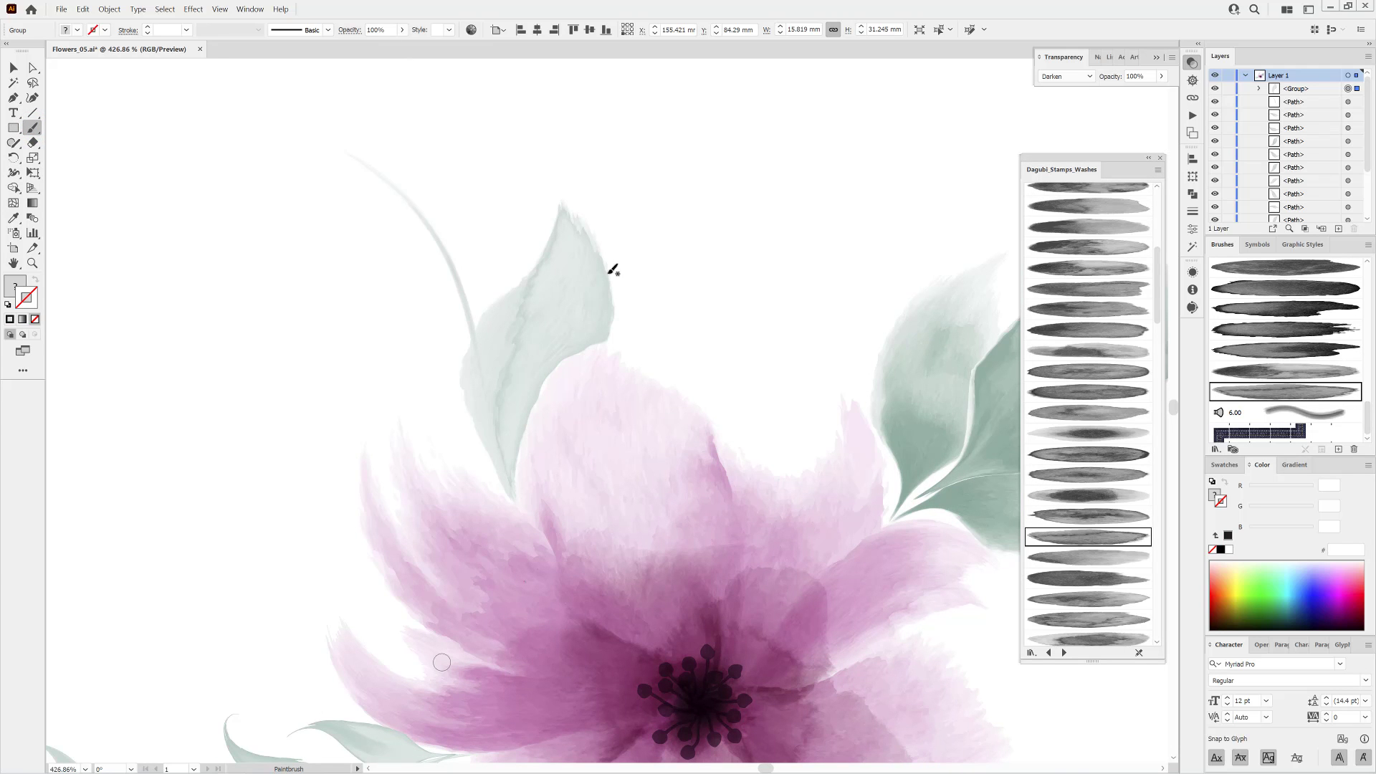
Show the selection edges again and deselect the warped leaf.
left_click(220, 8)
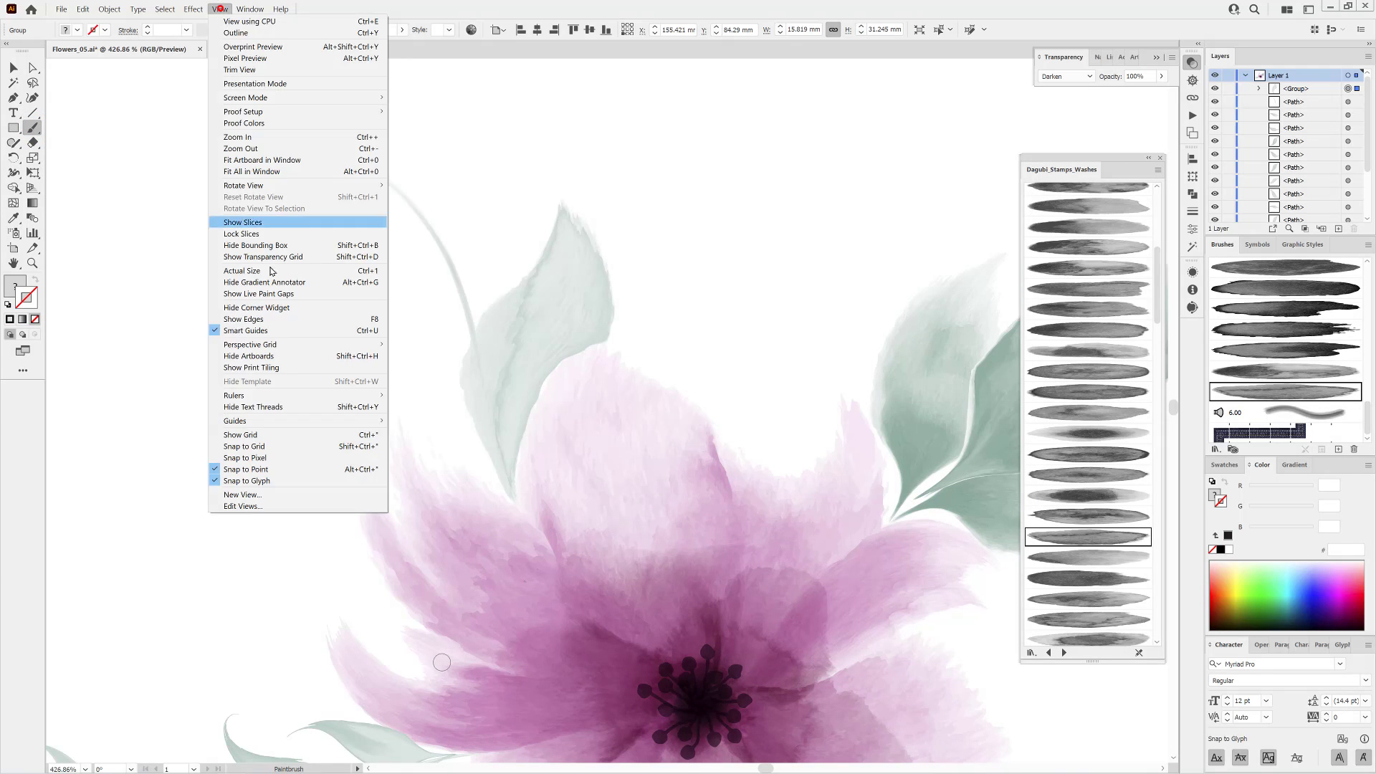
left_click(250, 317)
left_click(165, 8)
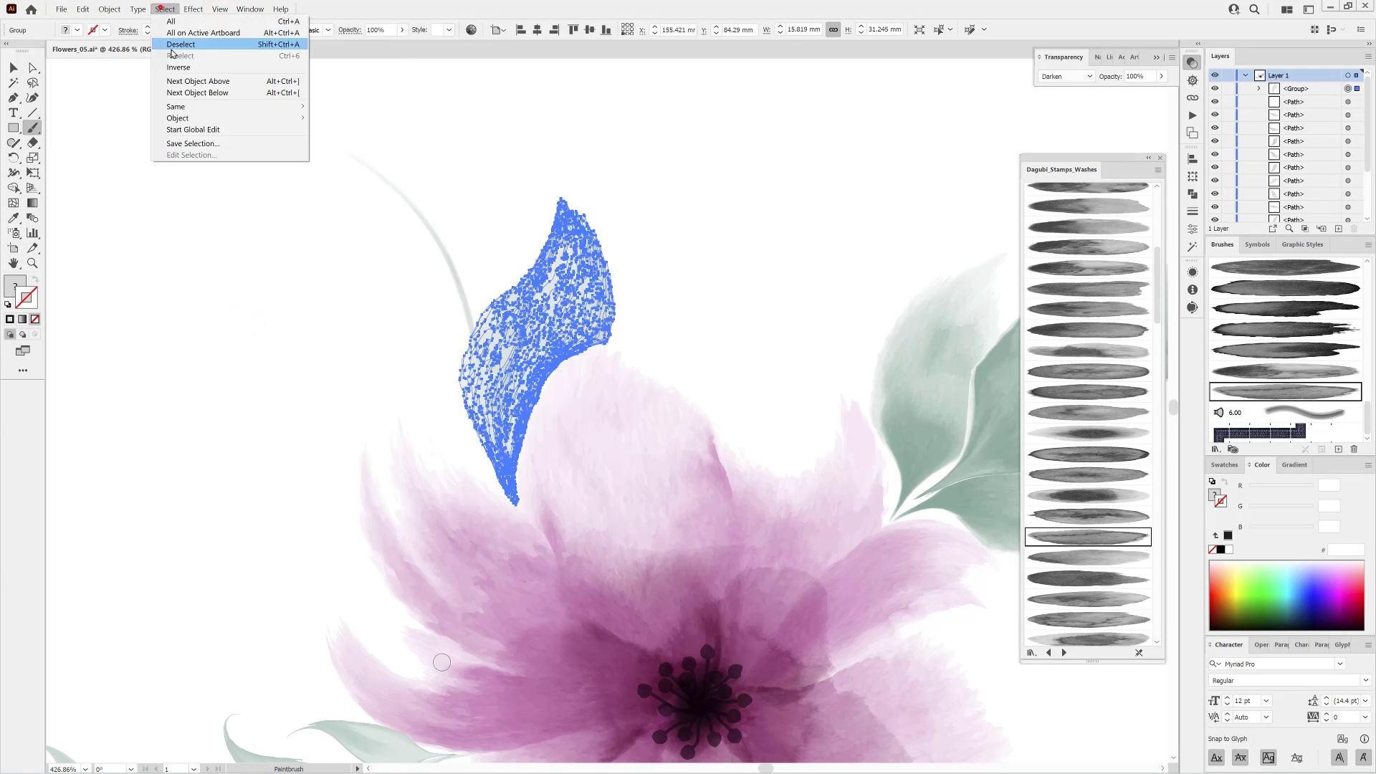
left_click(176, 51)
Paint a second leaf curving up and outward from the middle of the stem with a wash brush and leaf-shaped width profile.
left_click(1090, 597)
left_click(256, 28)
left_click_drag(257, 56, 256, 143)
left_click(215, 126)
left_click(428, 222)
left_click(258, 30)
left_click(230, 166)
left_click(1099, 596)
left_click_drag(480, 361, 295, 207)
Thicken the second leaf's stroke into a full leaf shape, set its blending mode to Darken, and deselect it.
left_click(408, 291, "ctrl")
left_click(185, 28)
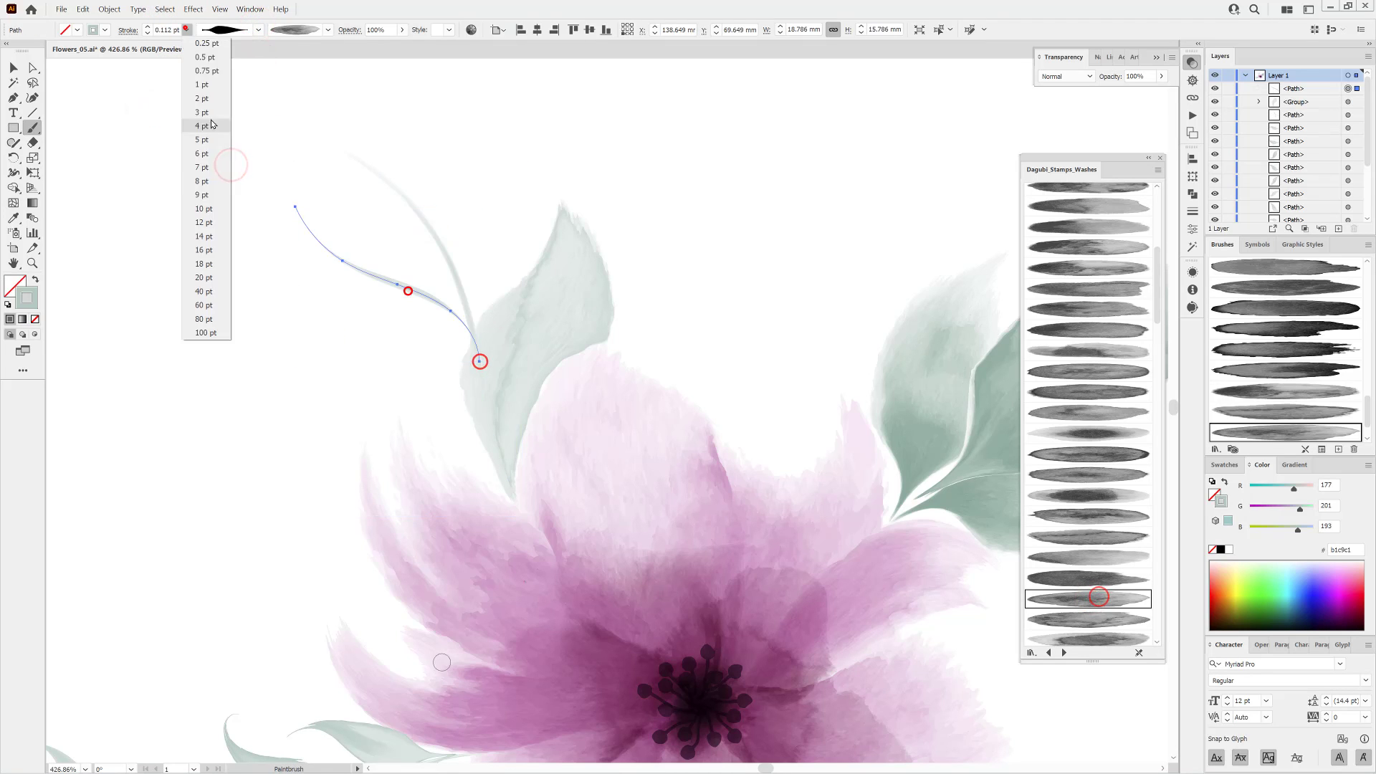
left_click(205, 68)
left_click(147, 27)
double_click(147, 27)
mouse_move(394, 308)
left_mouse_down()
mouse_move(390, 294)
mouse_move(400, 324)
mouse_move(383, 272)
mouse_move(435, 517)
left_mouse_up()
left_click(1061, 75)
left_click(1081, 106)
left_click(207, 355, "ctrl")
Paint a third leaf near the stem's tip with a different Stamps Washes brush, and deselect it.
scroll(1115, 528, "down", 15)
left_click(1082, 406)
mouse_move(515, 483)
left_mouse_down()
mouse_move(417, 386)
mouse_move(391, 304)
left_mouse_up()
left_click(480, 409, "ctrl")
left_click_drag(803, 561, 762, 347)
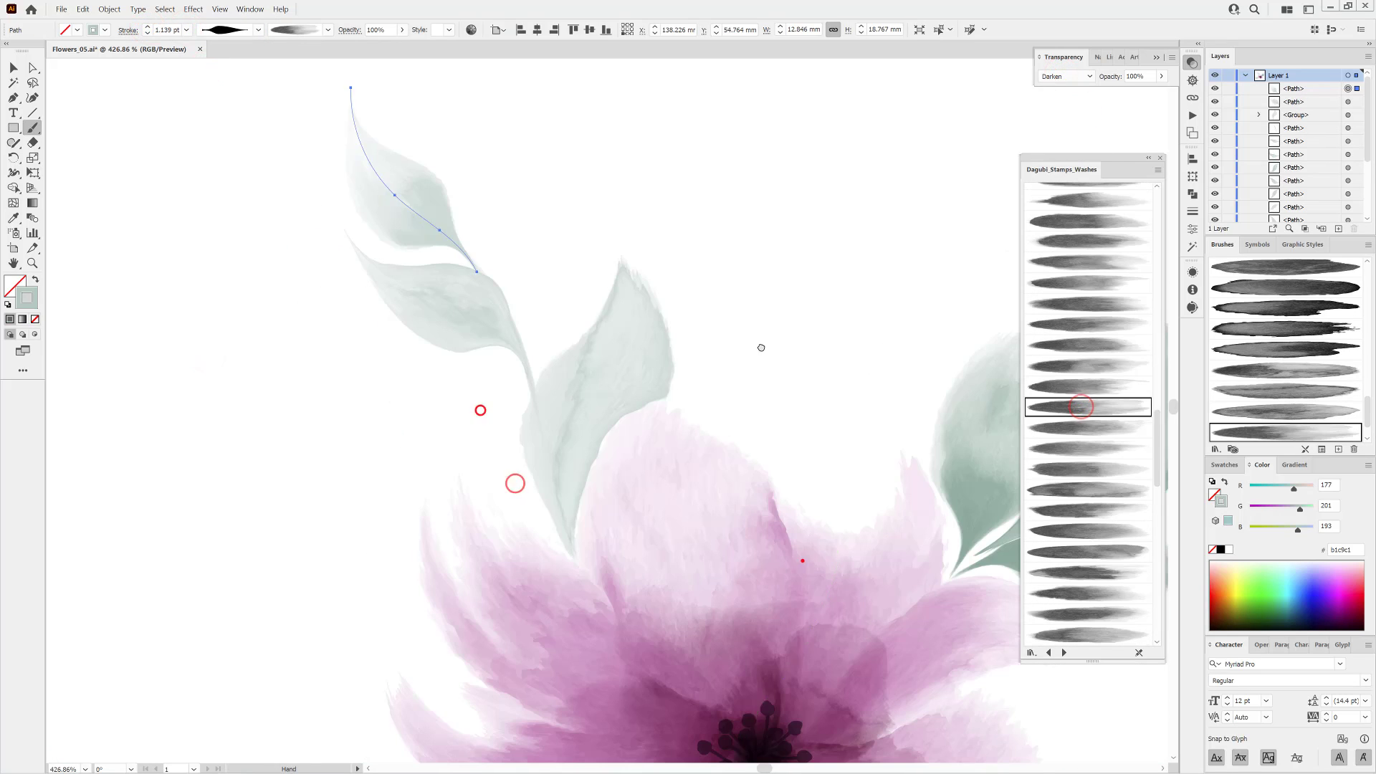
left_click(878, 167, "ctrl")
Paint a long leaf sweeping outward from the stem's base with a new width profile, adjust its position, and change its wash brush.
scroll(1118, 510, "down", 3)
left_click(1081, 549)
left_click(260, 29)
left_click(215, 109)
left_click_drag(580, 568, 257, 457)
left_click_drag(466, 469, 480, 476)
scroll(1089, 557, "down", 3)
left_click(1088, 557)
left_click(178, 393, "ctrl")
Give the middle and top leaves different wash brushes and shift both closer to the stem.
left_click(457, 338, "ctrl")
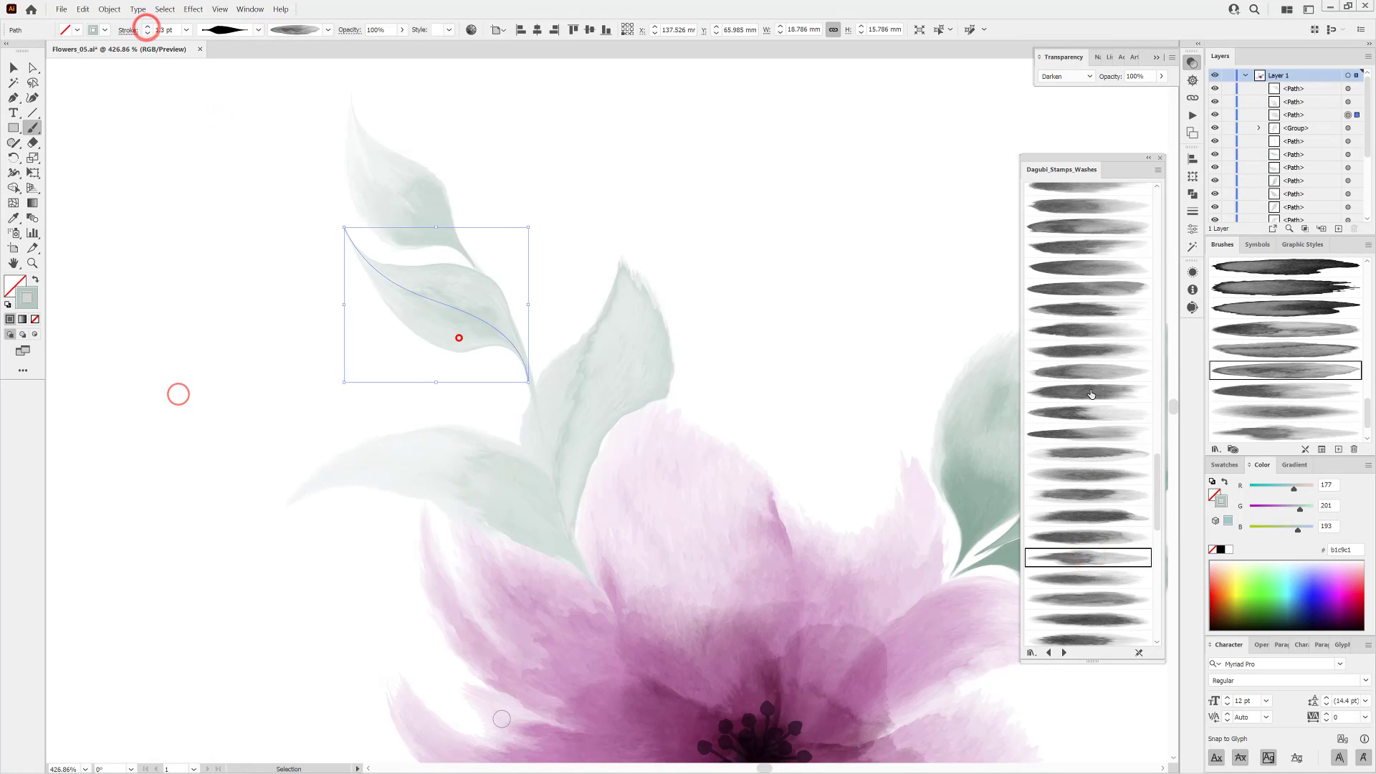
scroll(1086, 501, "down", 2)
left_click(1081, 539)
left_click(1085, 554)
left_click(891, 190, "ctrl")
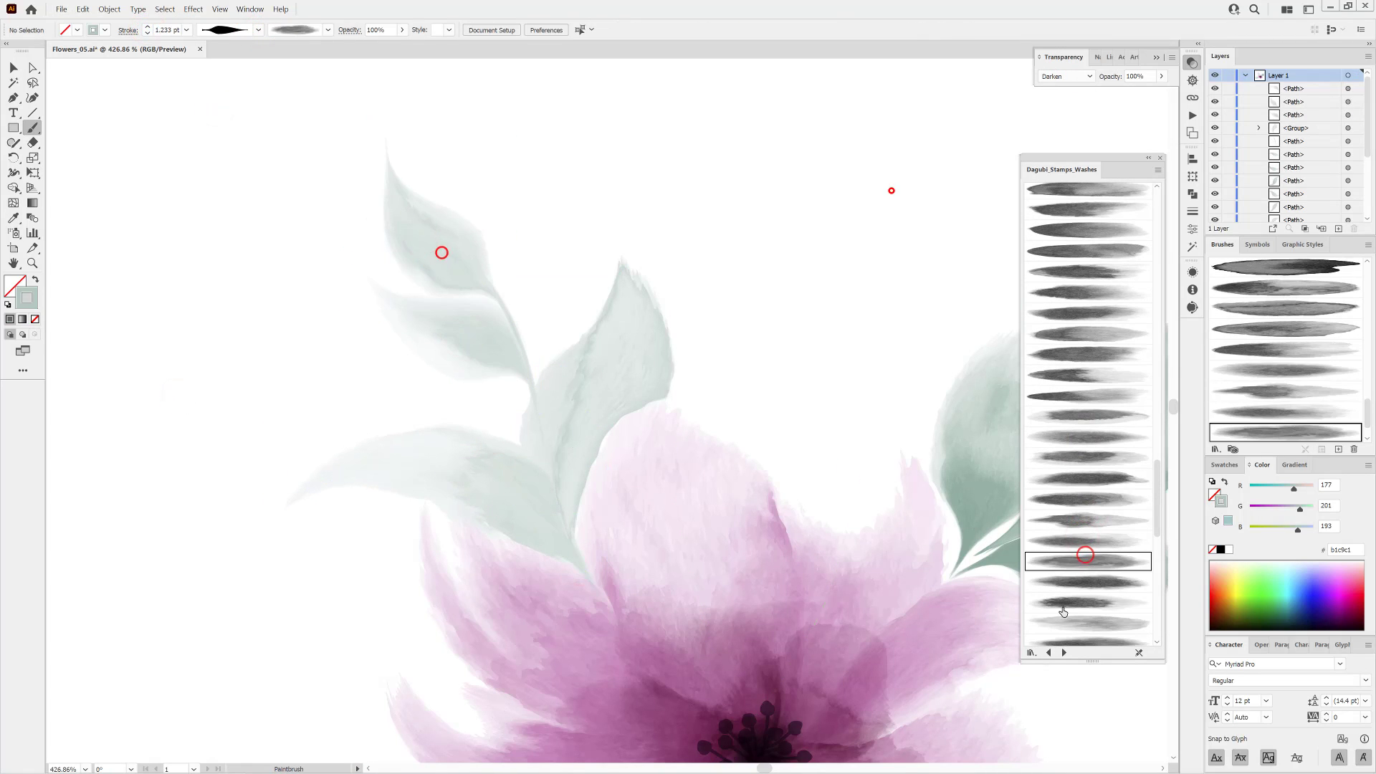
Paint a slender upright leaf on the inner side of the upper stem with another Stamps Washes brush.
left_click(1086, 620)
left_click_drag(550, 468, 542, 175)
left_click_drag(759, 421, 702, 416)
mouse_move(635, 363)
left_mouse_down()
mouse_move(623, 406)
mouse_move(724, 430)
left_mouse_up()
Rotate and reposition the leaf nearest the flower's top petal so it sits closer to the stem.
left_click(18, 67)
left_click(660, 375)
left_click_drag(696, 276, 675, 316)
left_click_drag(646, 410, 643, 436)
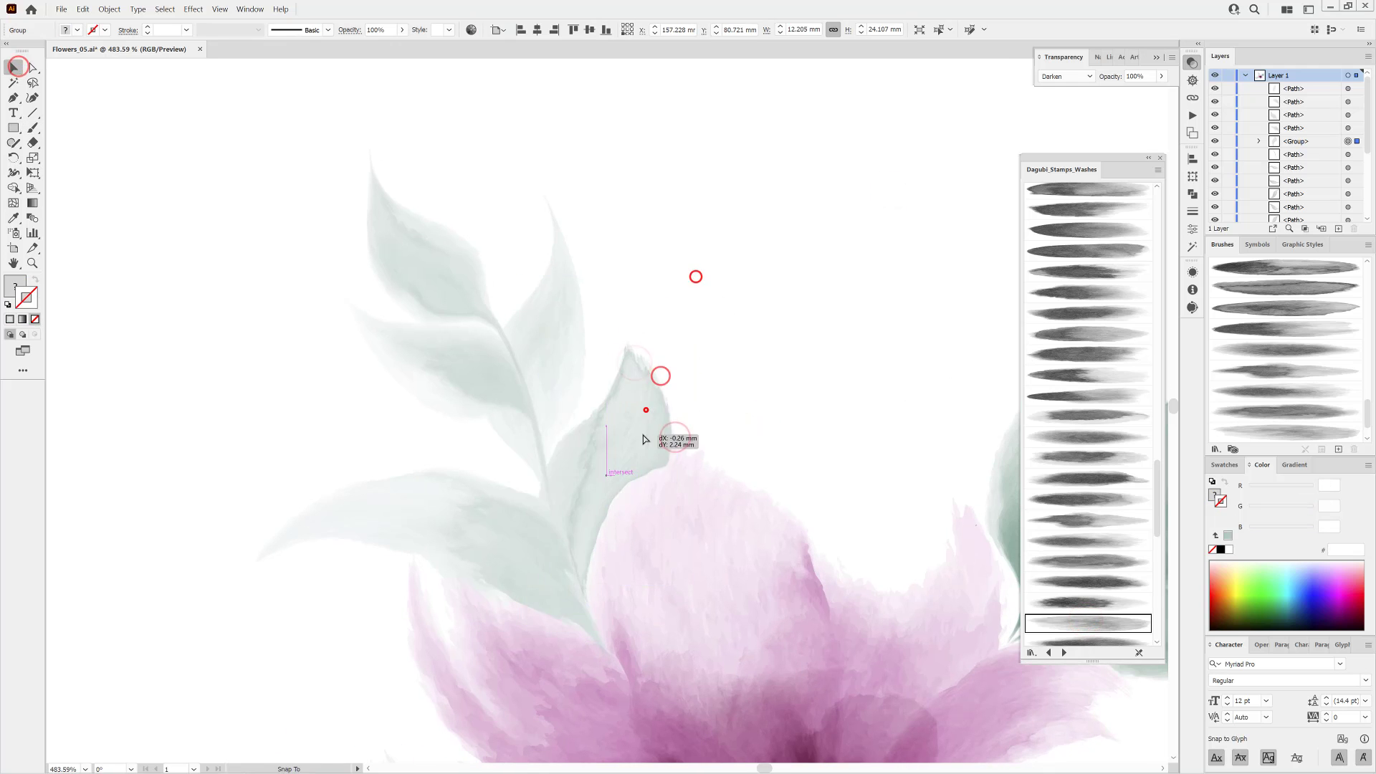
left_click_drag(678, 340, 664, 334)
Adjust the Warp tool's brush settings and reshape the edge of the leaf where it meets the top petal.
double_click(13, 172)
left_click(265, 362)
left_click(264, 386)
left_click(370, 467)
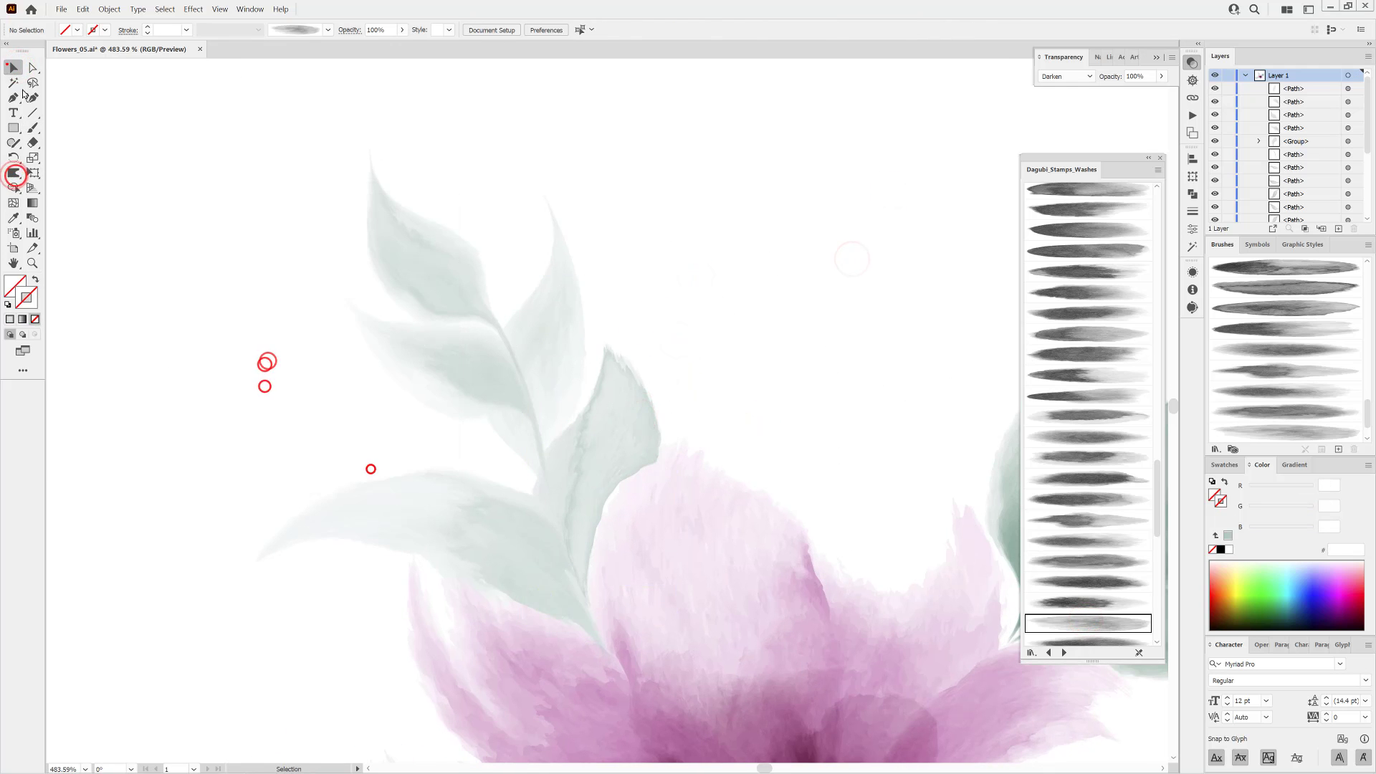
mouse_move(622, 414)
left_mouse_down()
mouse_move(665, 490)
mouse_move(645, 469)
left_mouse_up()
left_click_drag(654, 488, 638, 471)
left_click(802, 261, "ctrl")
Try a different wash brush on the largest dark green leaf, undo it, and deselect the leaf.
mouse_move(780, 482)
left_mouse_down()
mouse_move(664, 415)
mouse_move(559, 391)
left_mouse_up()
left_click_drag(872, 562, 725, 289)
left_click_drag(1369, 407, 1368, 276)
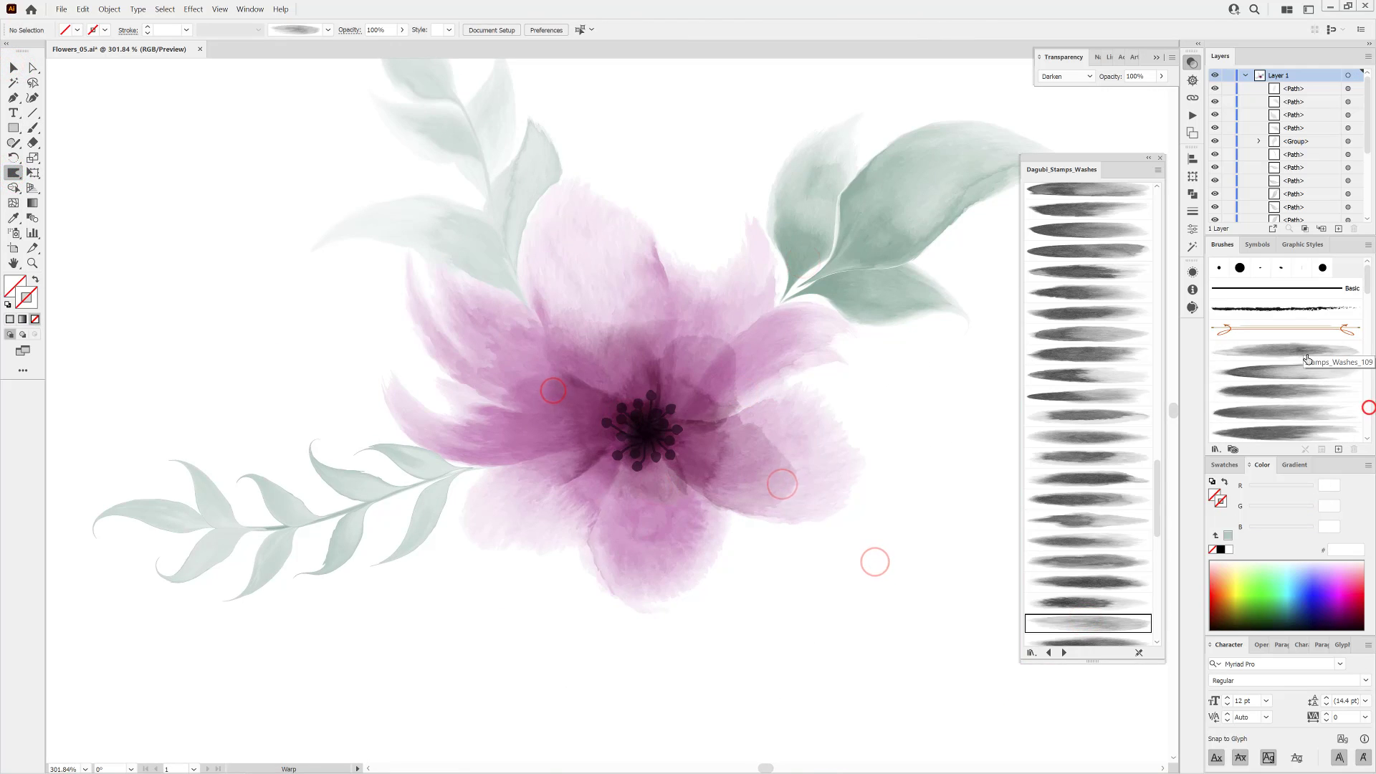
left_click_drag(786, 427, 656, 470)
left_click(812, 231, "ctrl")
scroll(1089, 358, "down", 5)
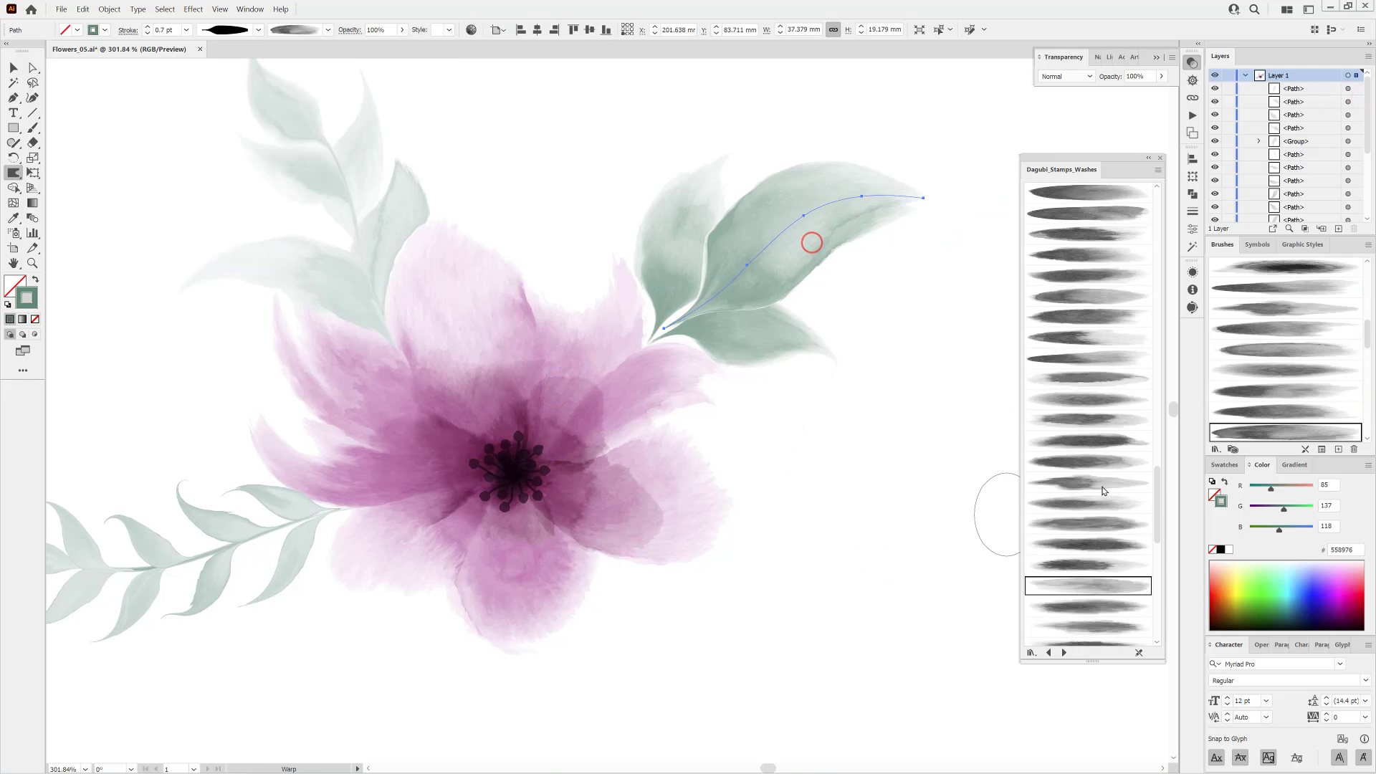
left_click(1095, 404)
left_click(89, 13)
left_click(115, 25)
left_click(863, 639, "ctrl")
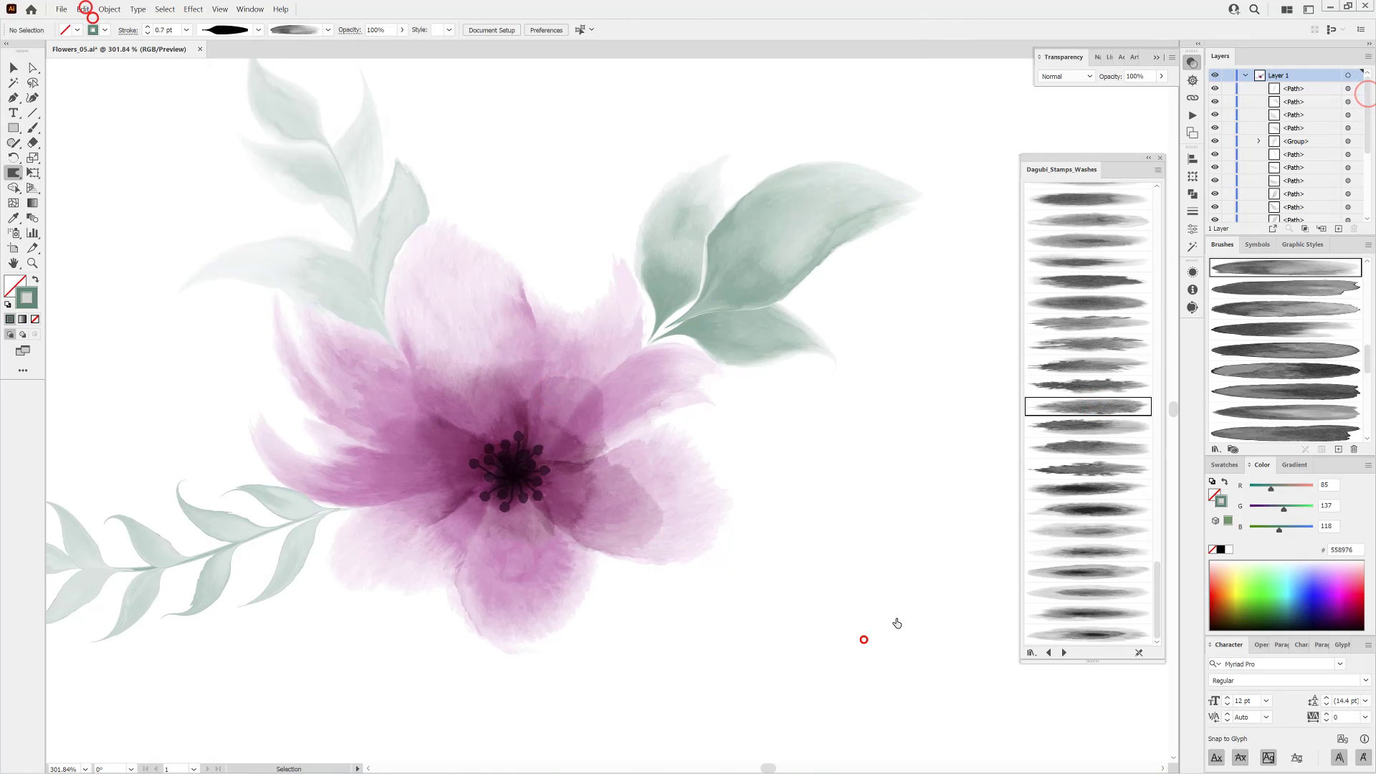
left_click(940, 643, "ctrl")
Choose the first Stamps Washes brush and set a pale pink stroke color of R 235, G 207, B 225.
left_click_drag(1157, 580, 1157, 329)
left_click_drag(1366, 354, 1367, 276)
left_click(1292, 348)
left_click_drag(863, 557, 755, 432)
left_click(1345, 569)
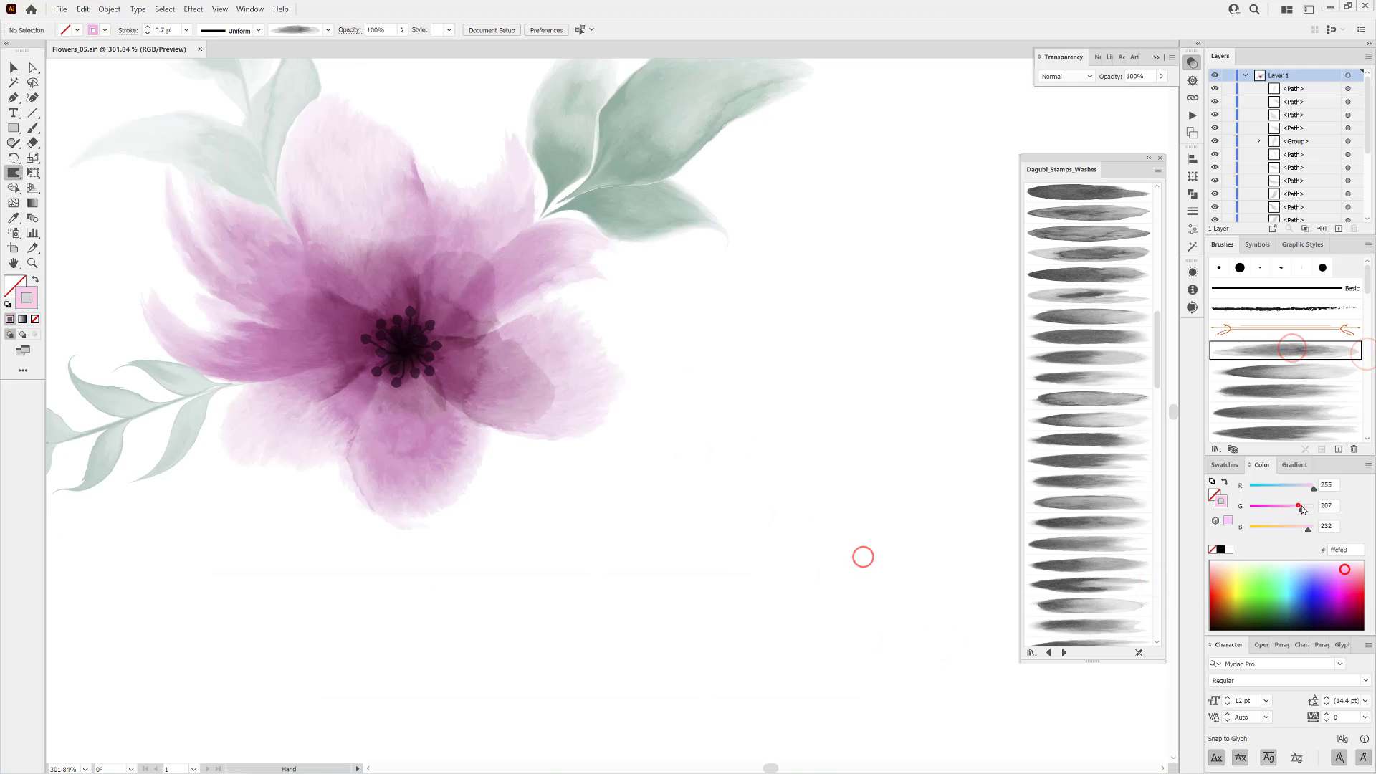
left_click_drag(1311, 489, 1308, 489)
left_click_drag(1298, 508, 1302, 508)
Paint a thin curved pink stem sweeping outward below the flower, reduce its stroke weight, and deselect it.
left_click(33, 126)
left_click_drag(505, 439, 778, 597)
left_click(633, 530, "ctrl")
left_click(147, 32)
left_click(740, 726, "ctrl")
left_click_drag(807, 680, 670, 663)
left_click_drag(660, 605, 686, 457)
left_click_drag(694, 442, 817, 430)
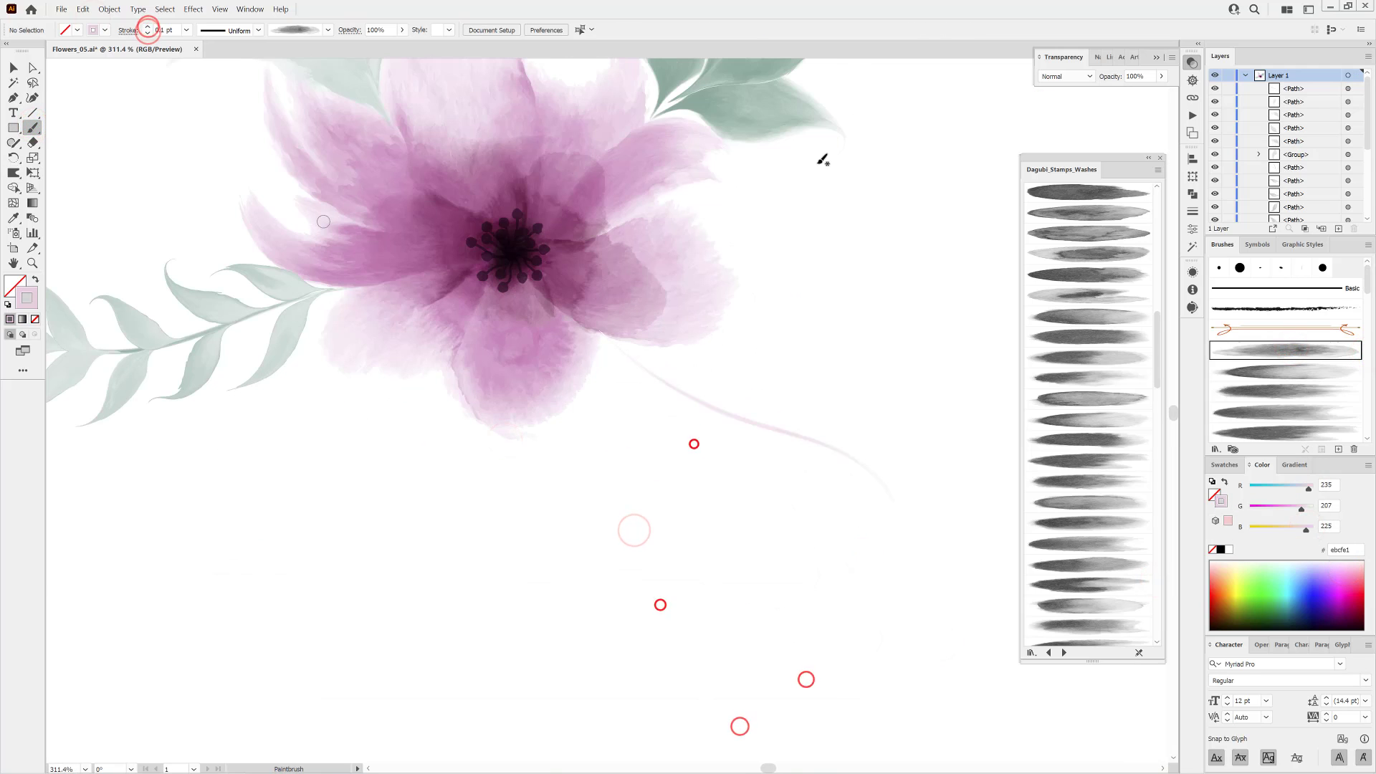
Paint the first pink leaf at the stem's base with a leaf-shaped width profile, Darken blending and a 0.75 pt stroke, and deselect it.
left_click(257, 30)
left_click_drag(256, 52, 257, 108)
left_click(201, 100)
left_click(1077, 458)
left_click(1059, 75)
left_click(1078, 104)
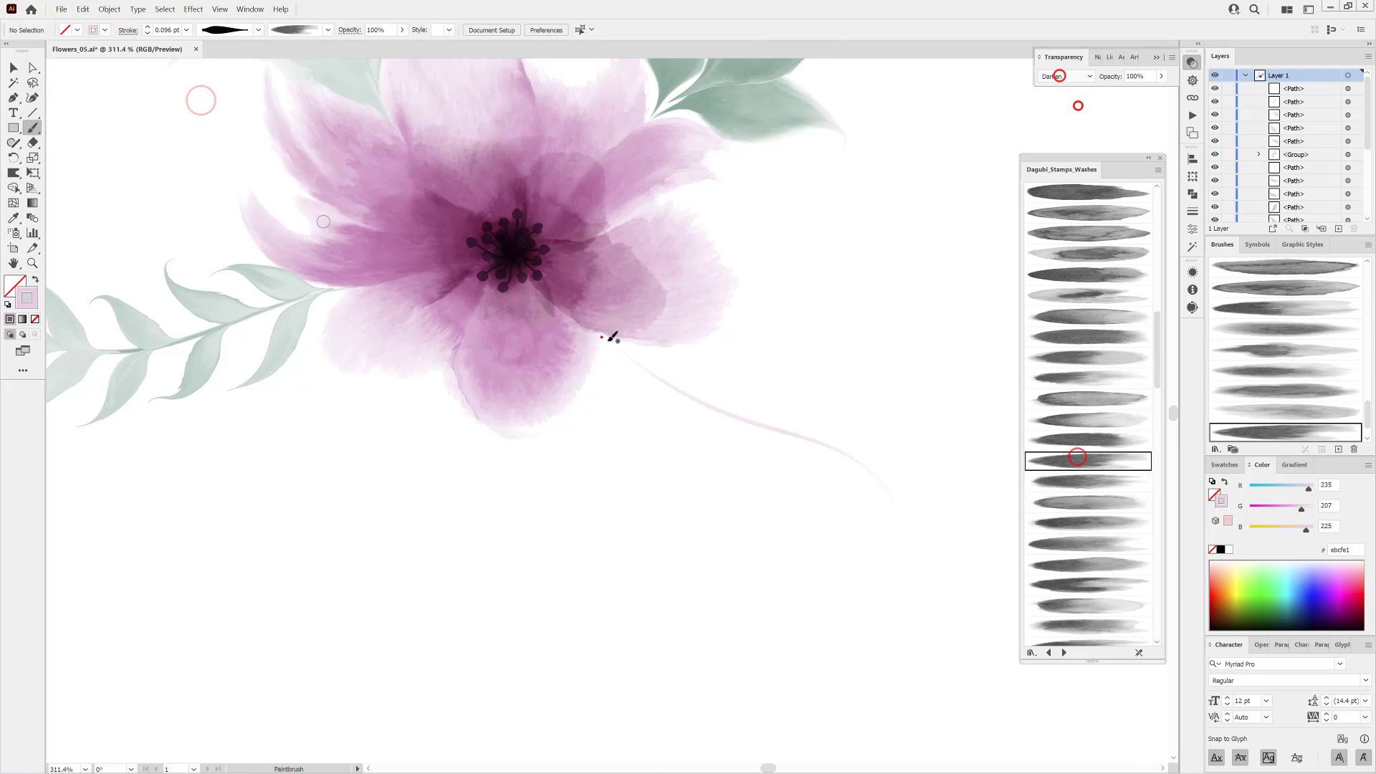
left_click_drag(602, 338, 622, 489)
left_click(625, 382, "ctrl")
left_click(185, 29)
left_click(205, 72)
left_click(409, 737, "ctrl")
Paint more pink leaves along both sides of the stem, using a different wash brush for each.
left_click(1098, 476)
left_click_drag(703, 429, 703, 429)
left_click(820, 658, "ctrl")
left_click(1089, 519)
left_click_drag(689, 395, 812, 363)
left_click(744, 394, "ctrl")
left_click(792, 529, "ctrl")
left_click(1098, 545)
left_click_drag(861, 452, 750, 452)
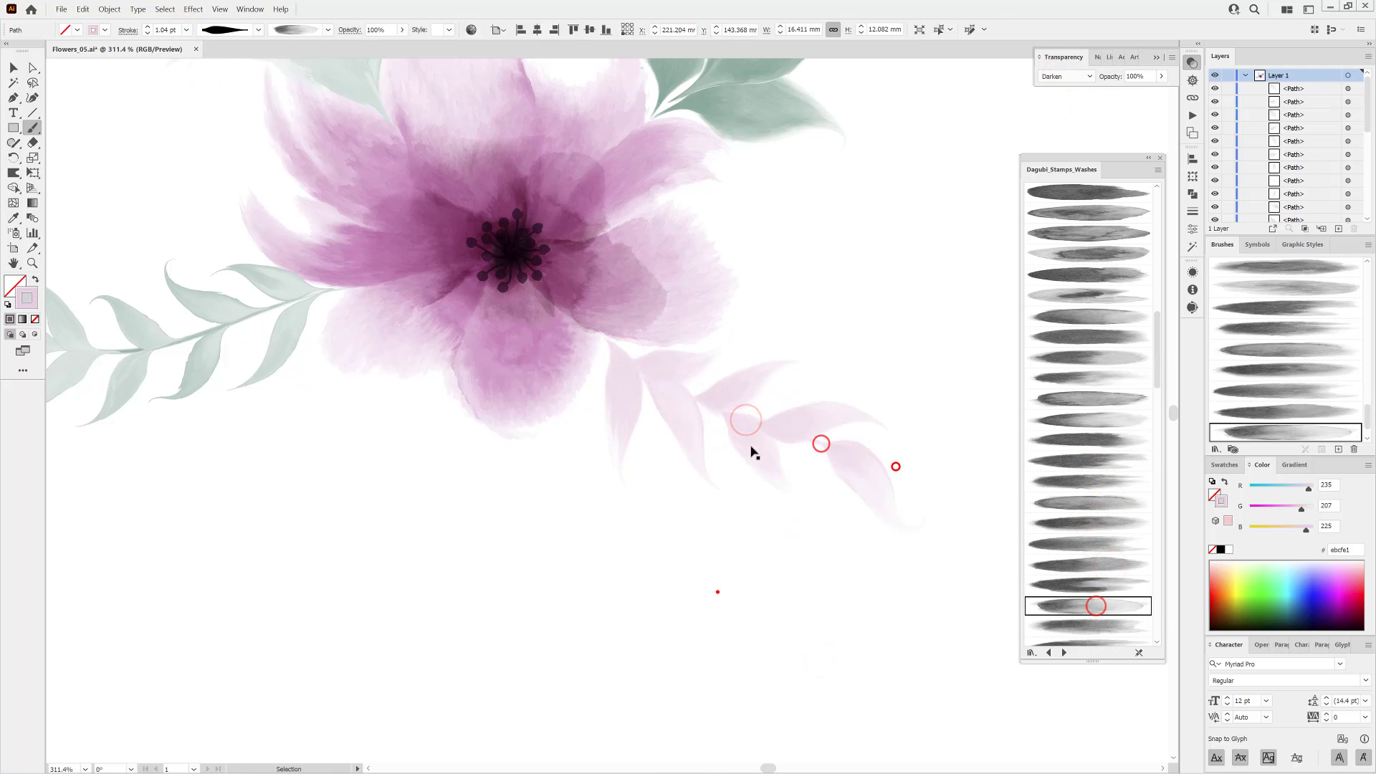
Reuse the dark green leaf's style to paint a leaf below the flower with another wash brush and Darken blending, and deselect it.
scroll(749, 451, "down", 5)
left_click(784, 225, "ctrl")
left_click(713, 637, "ctrl")
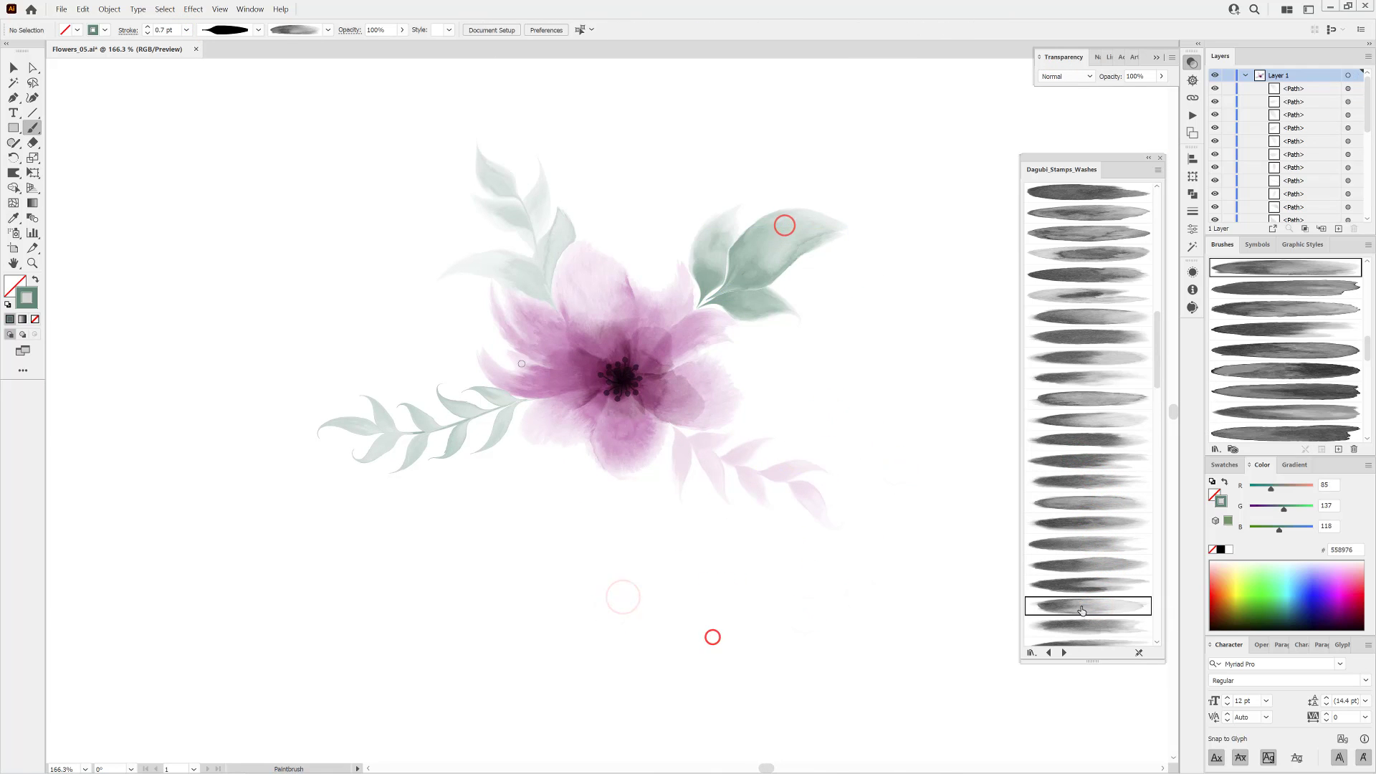
left_click(1075, 377)
left_click_drag(587, 439, 609, 527)
left_click(1076, 75)
left_click(1077, 105)
left_click(817, 669, "ctrl")
Paint two more dark green leaves below the flower, one on each side of the first, with different wash brushes.
left_click(1095, 457)
left_click_drag(581, 452, 535, 492)
left_click(764, 669, "ctrl")
left_click(1090, 499)
left_click_drag(630, 434, 653, 511)
Expand the appearance of the newest green leaf, resize the Eraser, and erase the part overlapping the lower petal.
scroll(653, 511, "up", 5)
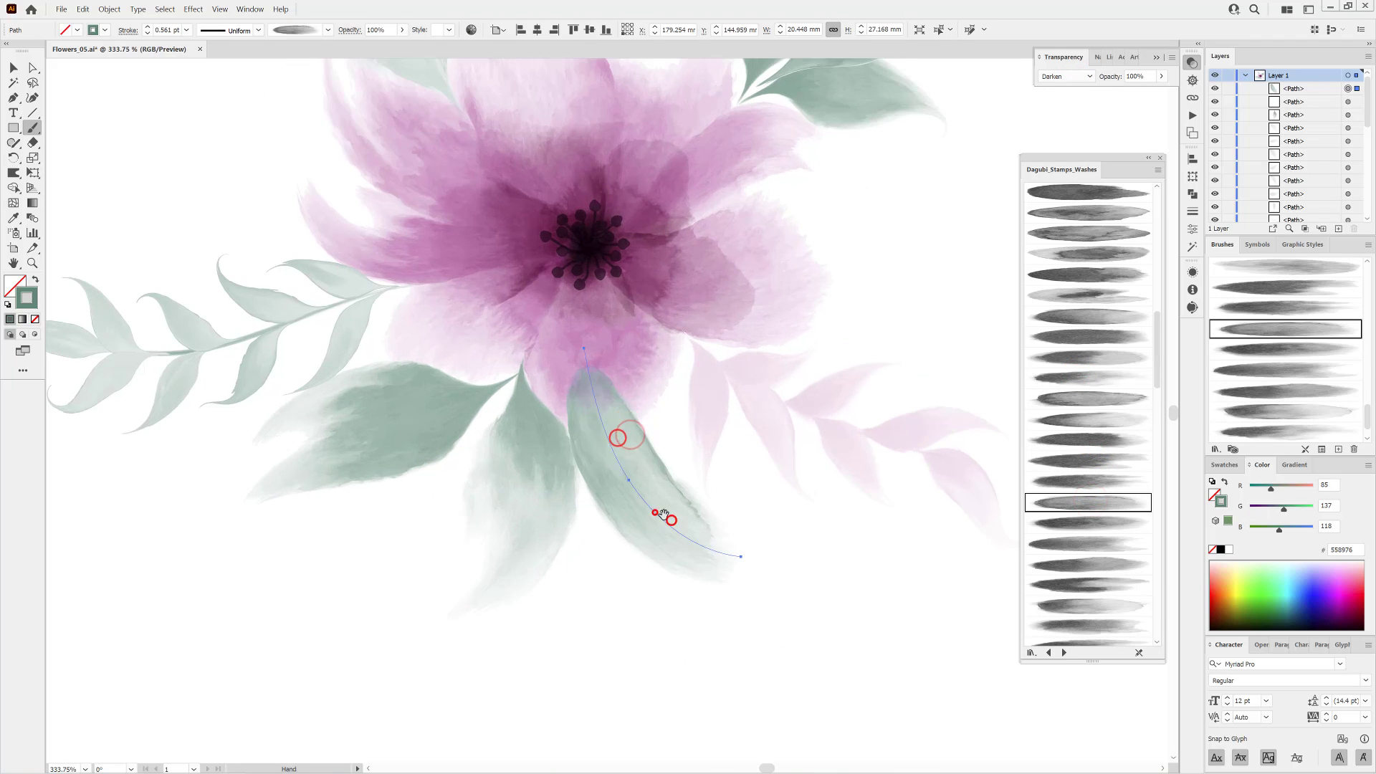
left_click(111, 8)
left_click(125, 139)
scroll(581, 366, "up", 5)
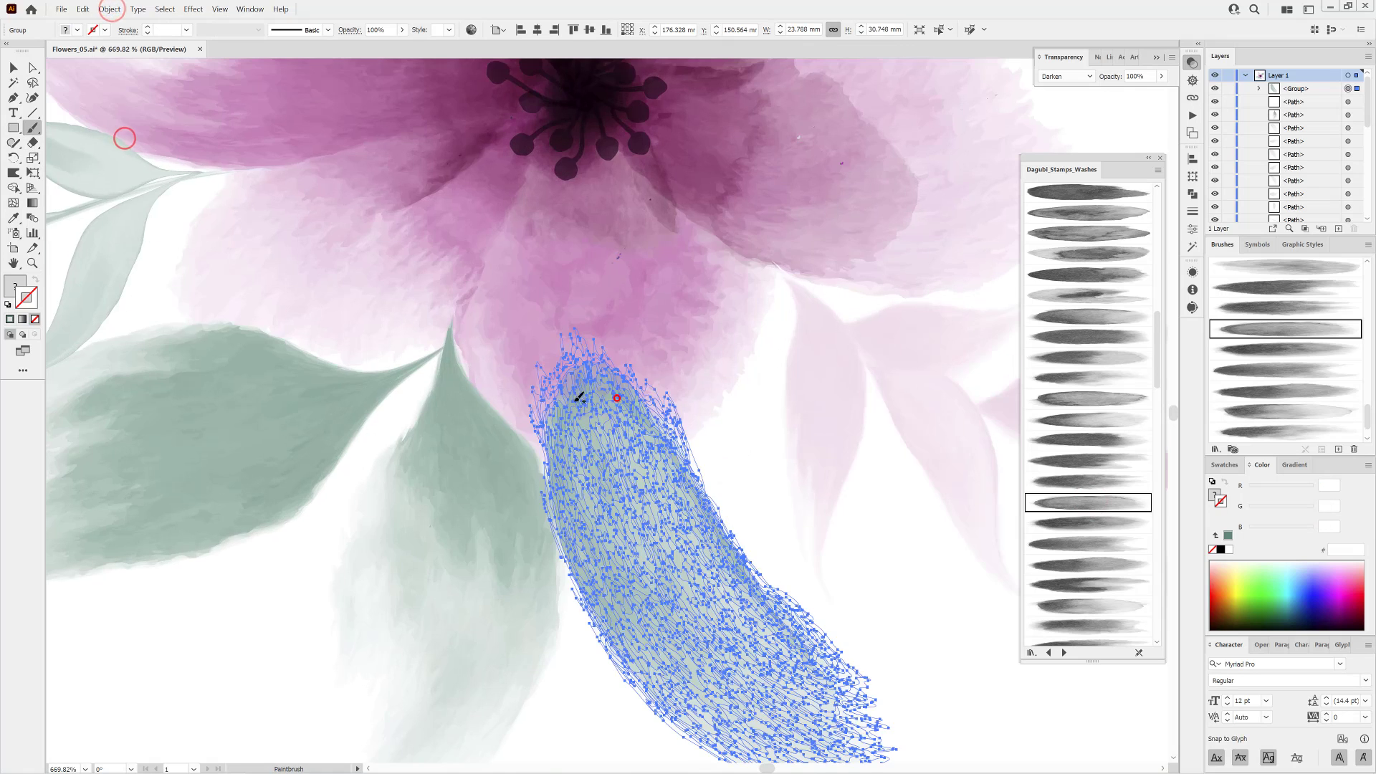
double_click(32, 141)
left_click(749, 420)
left_click_drag(669, 359, 523, 382)
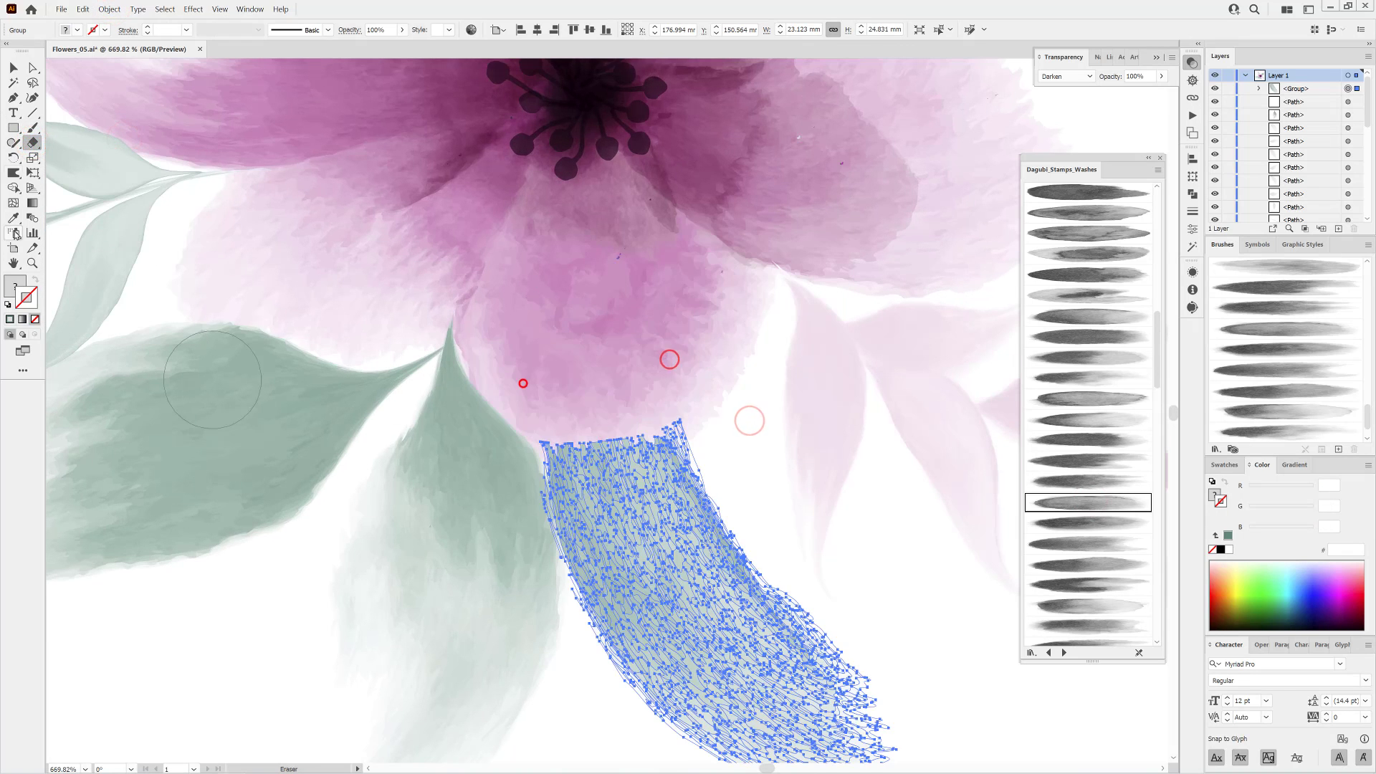
Warp the expanded leaf's blunt outer end into a curved, pointed tip.
key("shift+r")
scroll(637, 438, "down", 5)
scroll(637, 438, "right", 5)
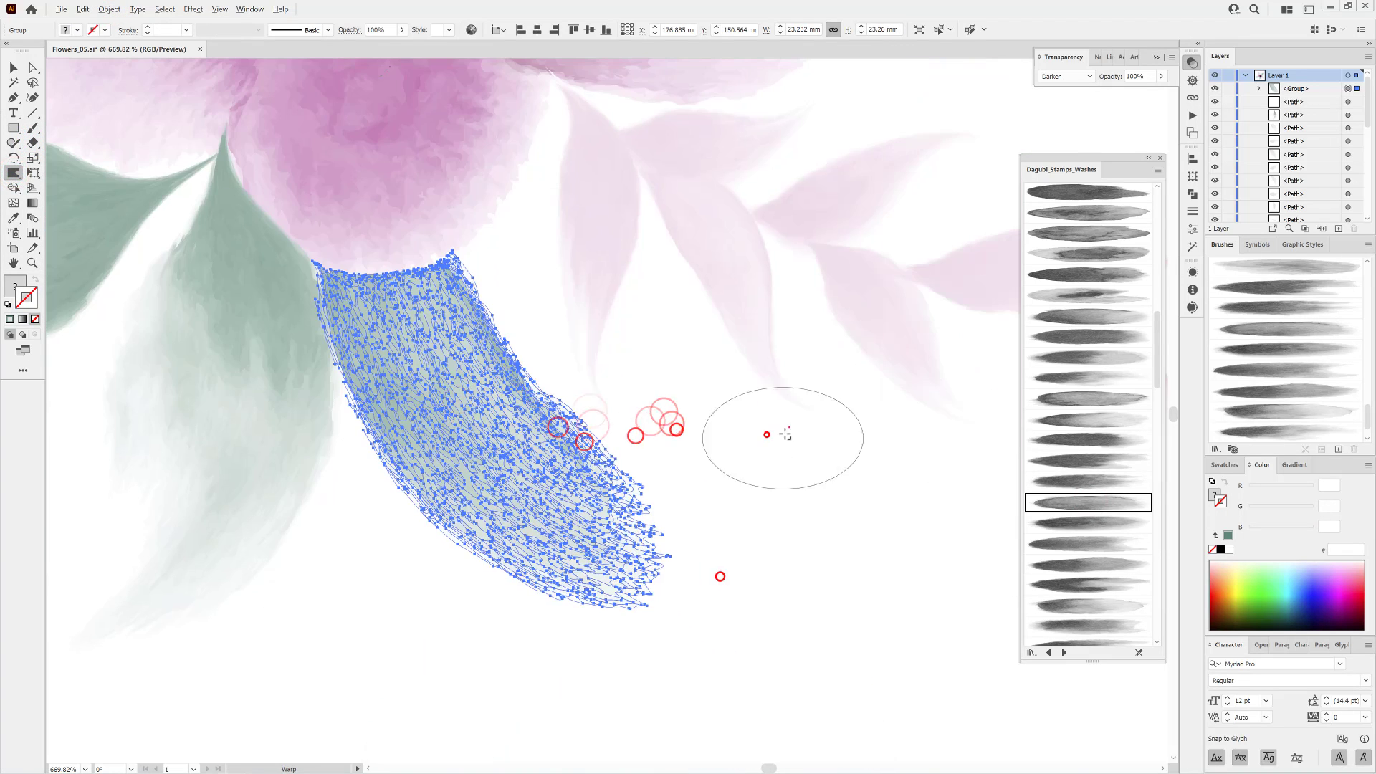
mouse_move(631, 430)
left_mouse_down()
mouse_move(506, 153)
mouse_move(237, 172)
left_mouse_up()
Examine the whole composition and the leaves around the flower up close.
key("ctrl+0")
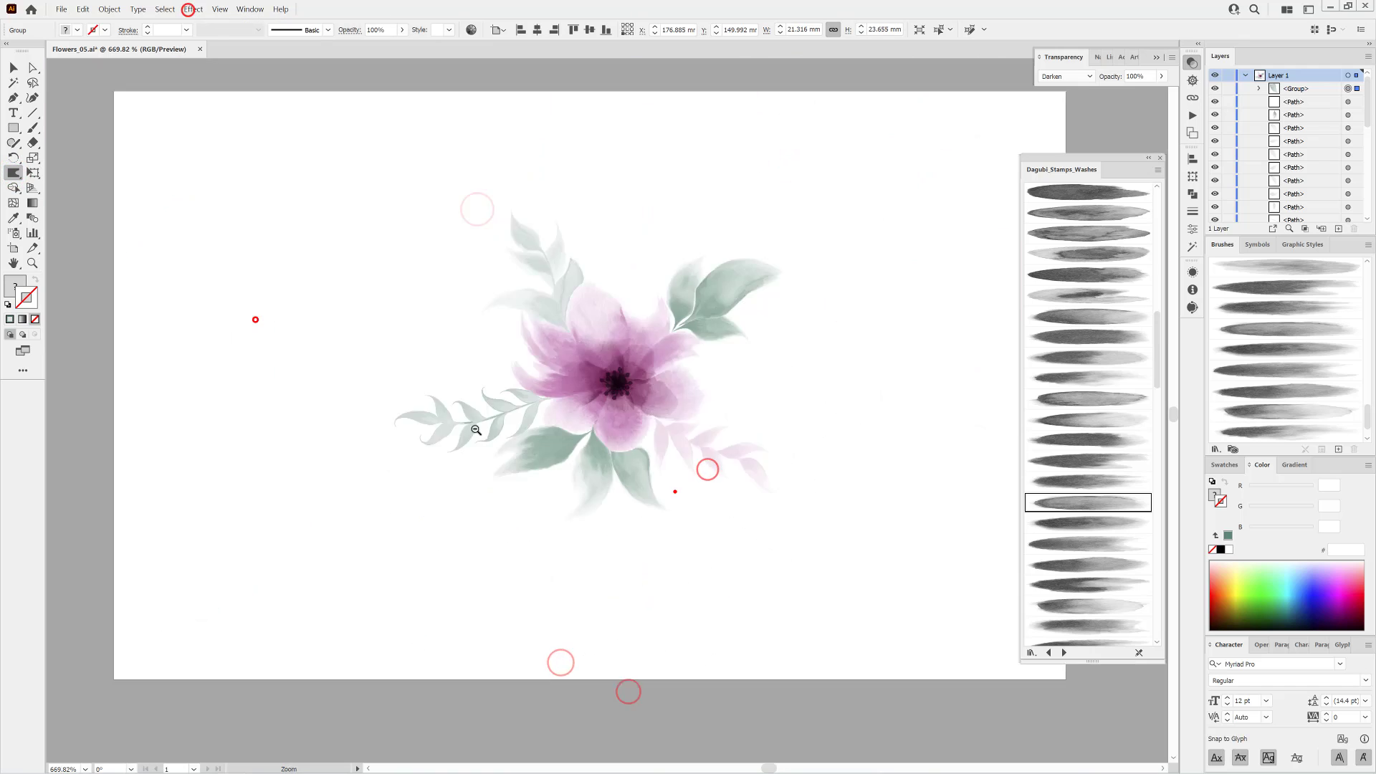
key("ctrl+plus")
key("ctrl+minus")
key("ctrl+plus")
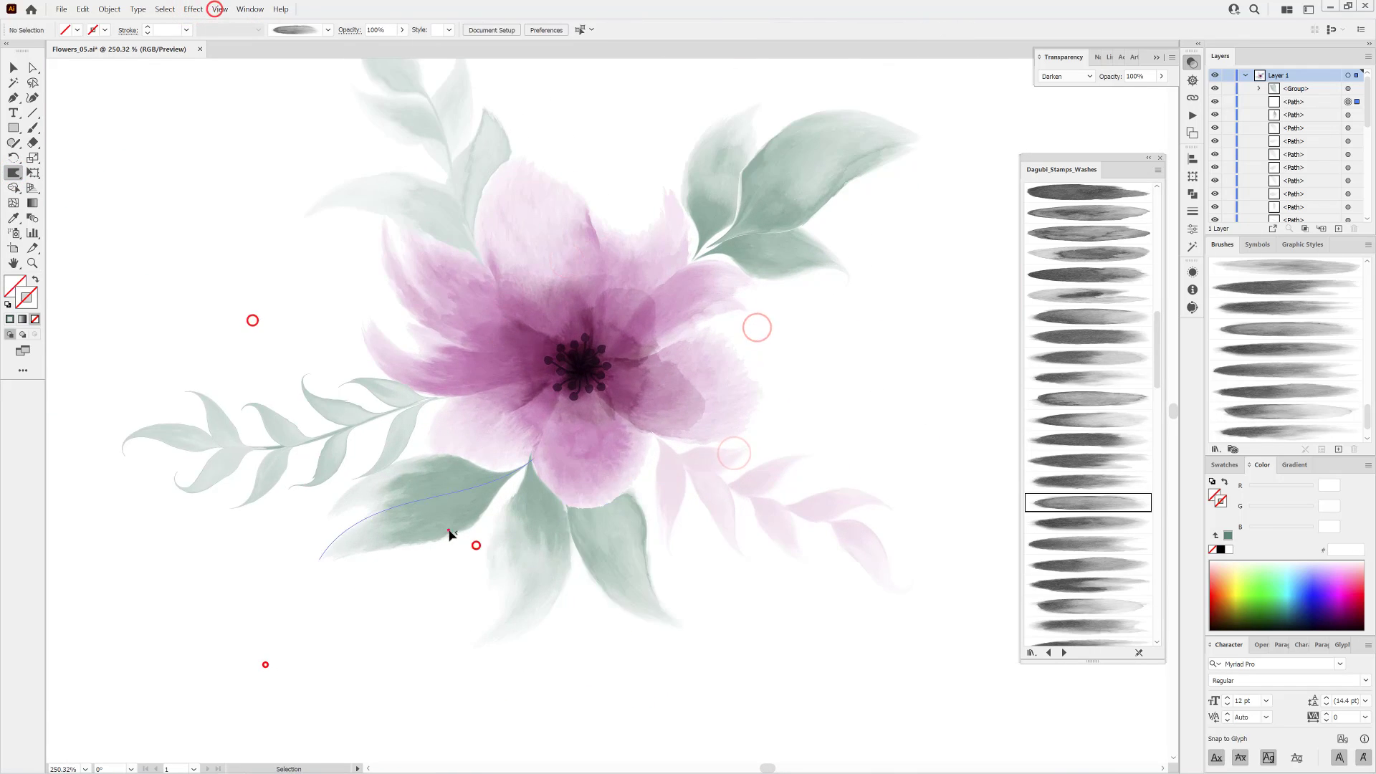
key("ctrl+plus")
key("ctrl+plus")
key("ctrl+minus")
key("ctrl+minus")
key("ctrl+plus")
key("ctrl+plus")
Paint a center vein on the upright dark green leaf with the first wash brush, Multiply blending and a 0.1 pt stroke.
left_click_drag(1366, 415, 1367, 276)
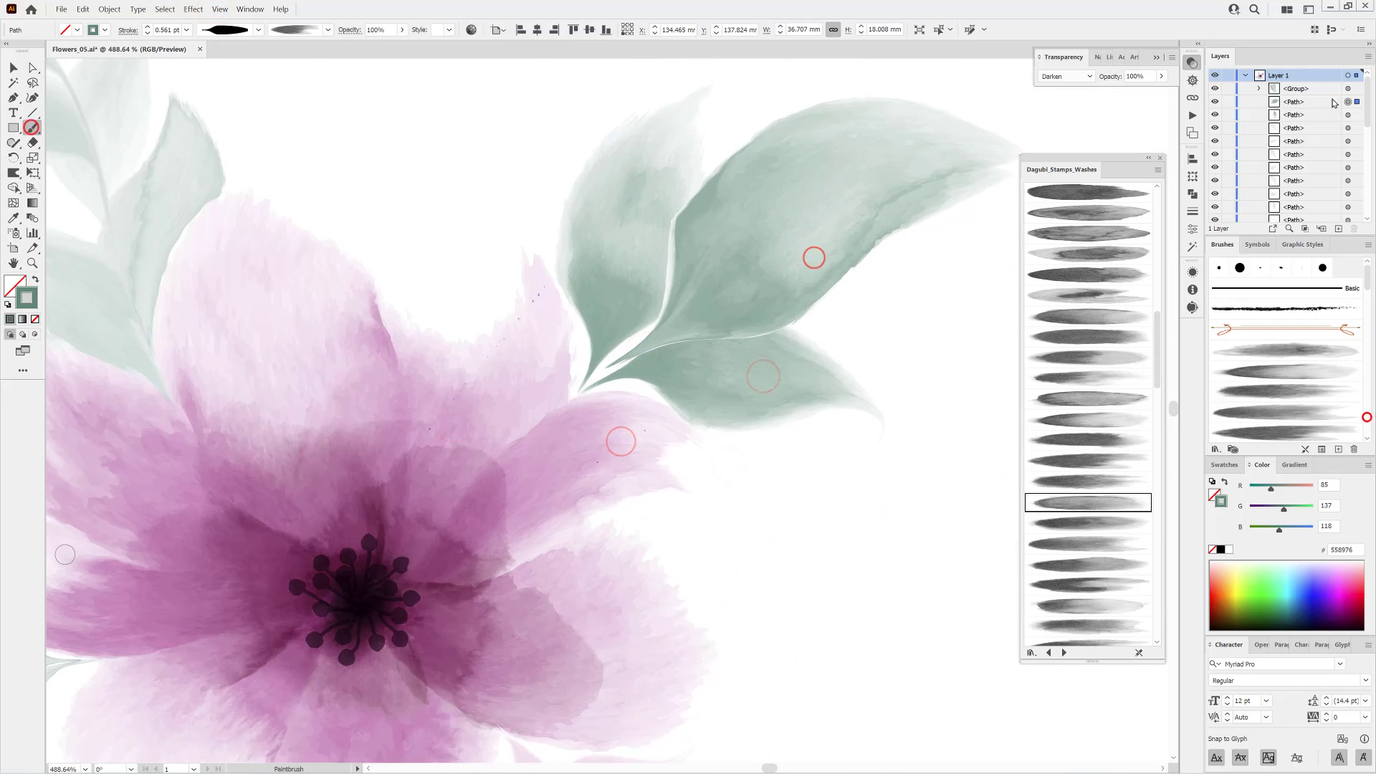
left_click(32, 128)
left_click(164, 9)
left_click(175, 45)
left_click(1283, 347)
left_click_drag(637, 223, 658, 187)
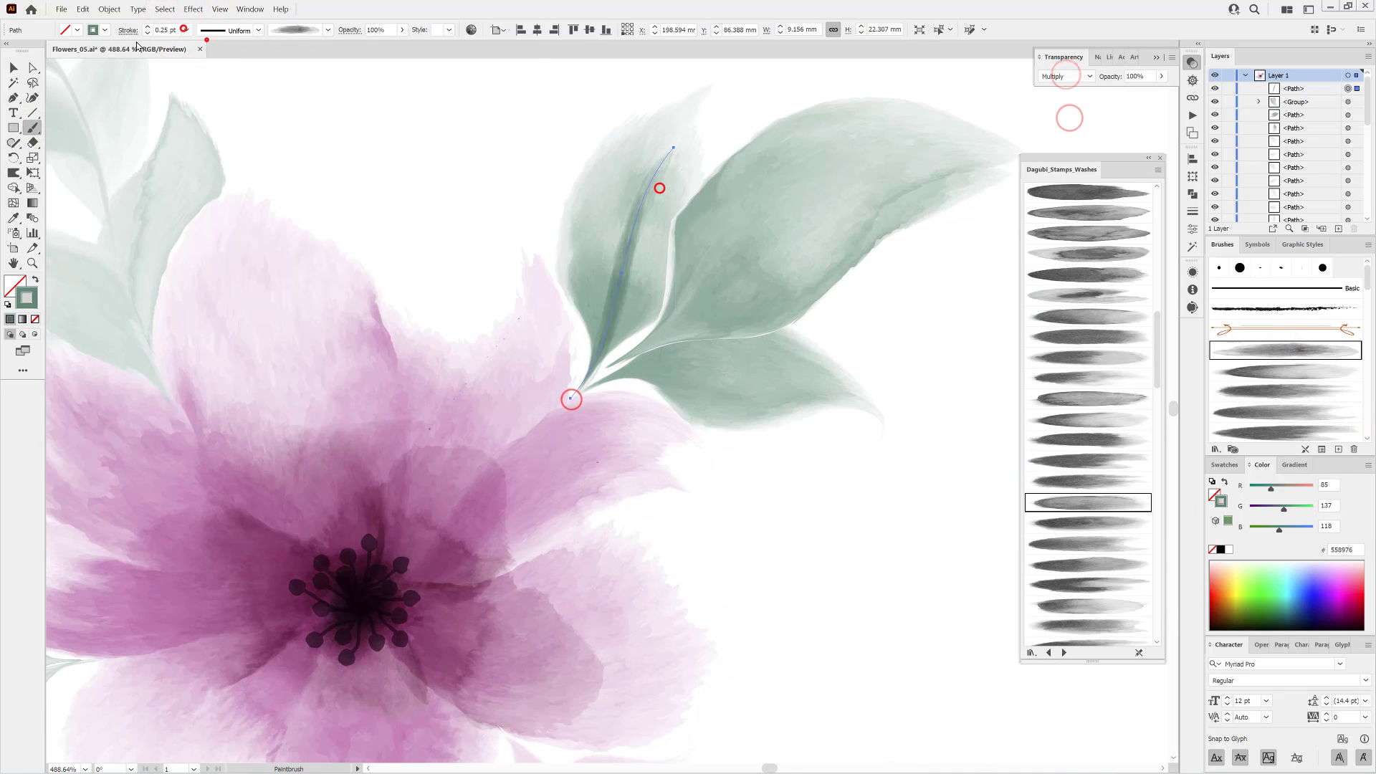
left_click(147, 33)
left_click(485, 110)
Paint veins on the other two upper dark green leaves, and lighten all three veins to R 141, G 176, B 163.
left_click_drag(583, 389, 1018, 154)
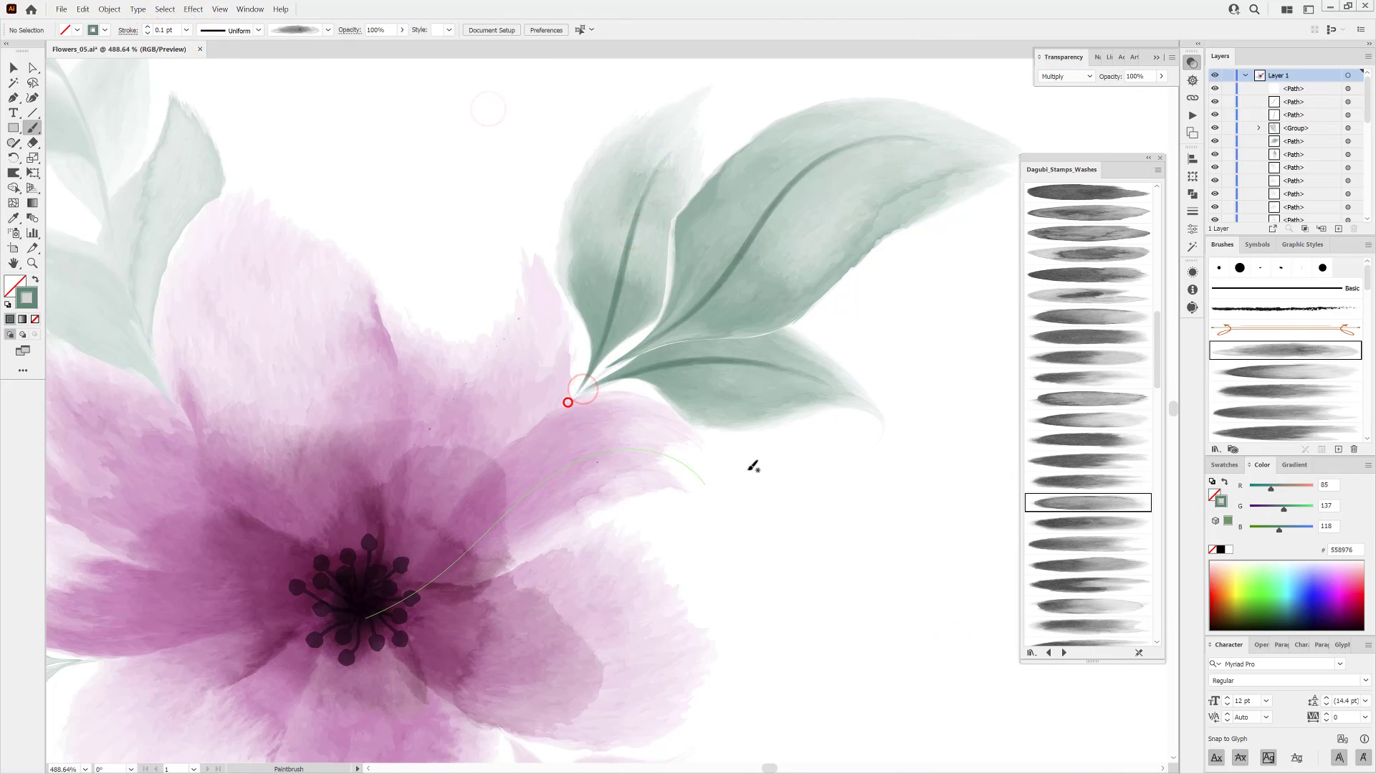
scroll(751, 467, "down", 2)
scroll(781, 403, "down", 2)
scroll(781, 404, "down", 1)
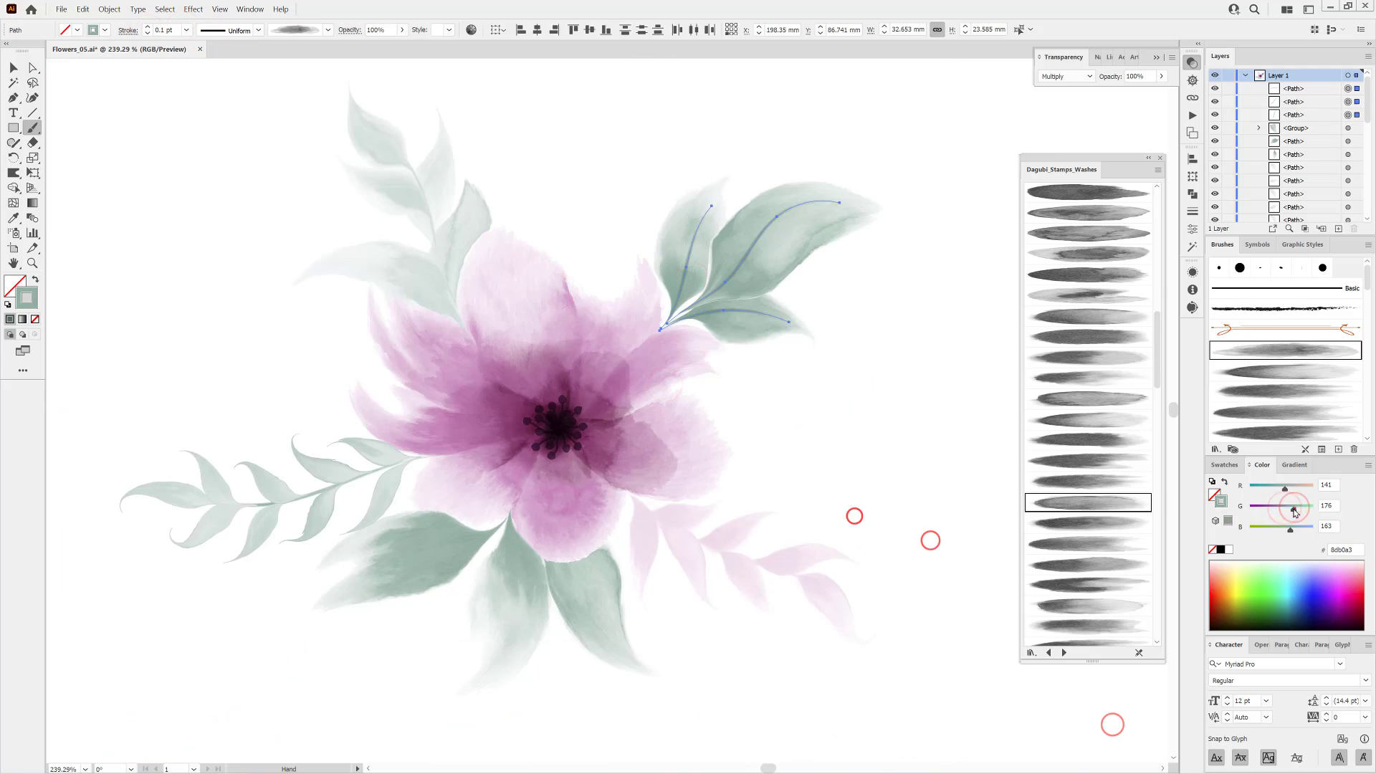
scroll(726, 562, "down", 2)
scroll(727, 563, "up", 3)
Recolor the first two dark green leaves below the flower to a bluish teal, and deselect them.
left_click(636, 530, "ctrl")
left_click(530, 495, "ctrl+shift")
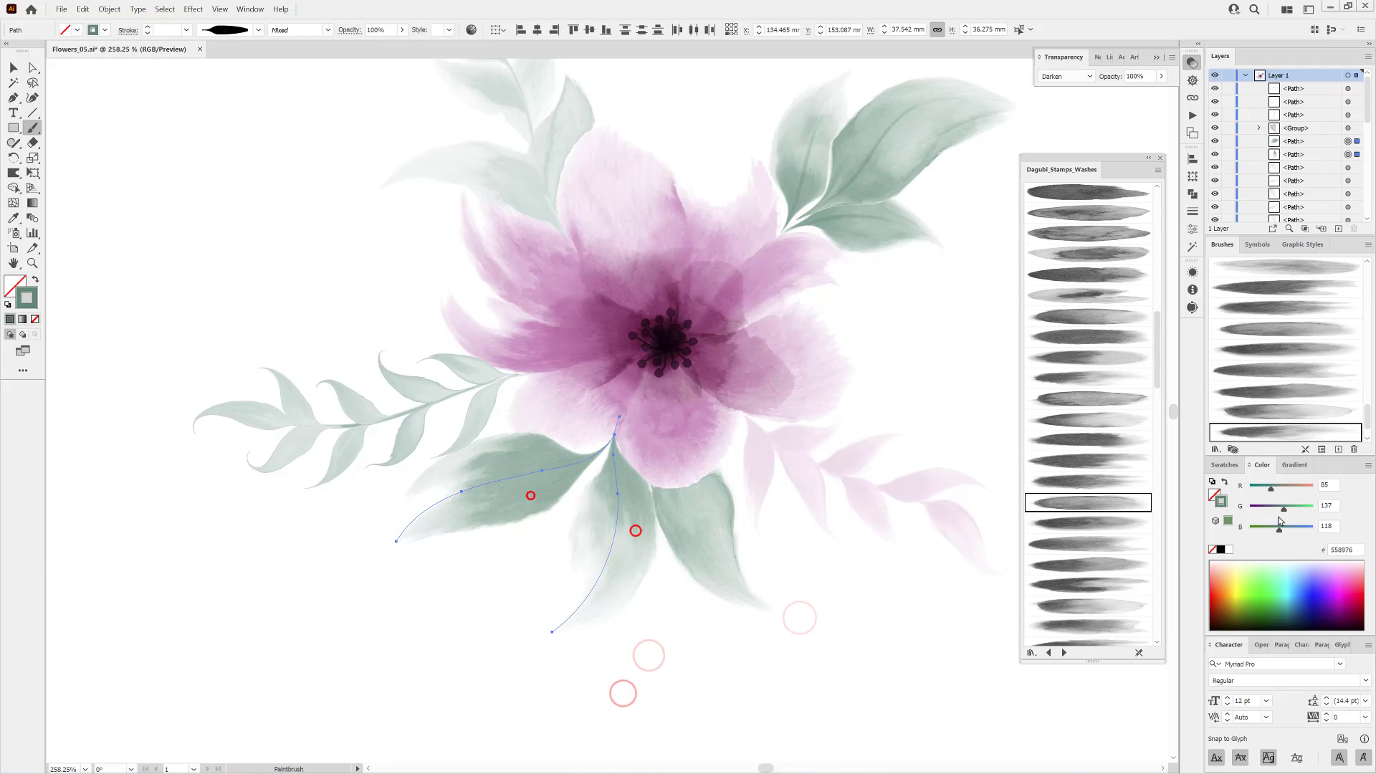
left_click(936, 688, "ctrl")
Recolor the whole small-leaved branch beside the flower to pale blue, R 197, G 215, B 224, and deselect it.
mouse_move(148, 389)
left_mouse_down()
mouse_move(461, 369)
mouse_move(518, 402)
left_mouse_up()
left_click(273, 452, "ctrl+shift")
left_click(322, 479, "ctrl+shift")
left_click(391, 479, "ctrl+shift")
left_click_drag(739, 573, 640, 593)
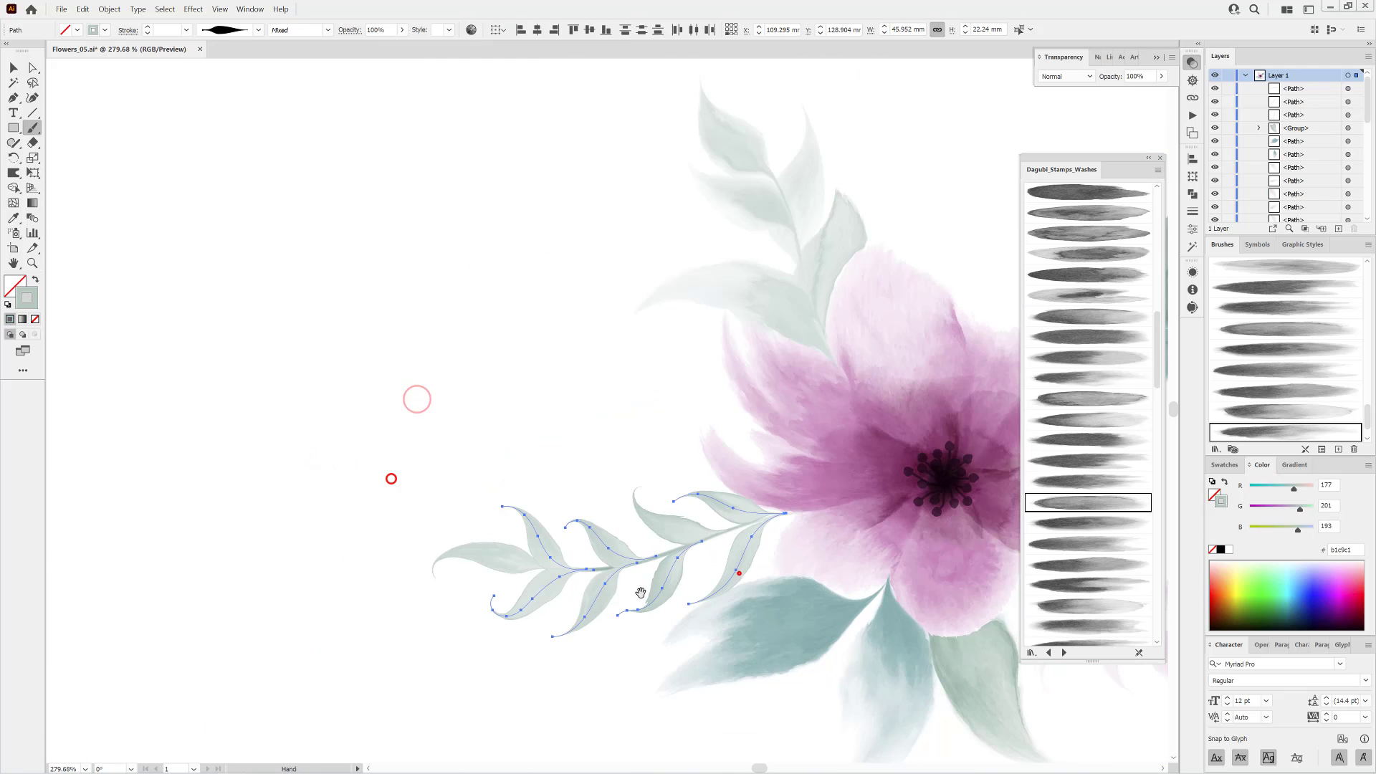
left_click_drag(574, 525, 412, 497)
left_click_drag(1297, 528, 1303, 529)
left_click_drag(1300, 507, 1304, 508)
left_click(218, 281, "ctrl")
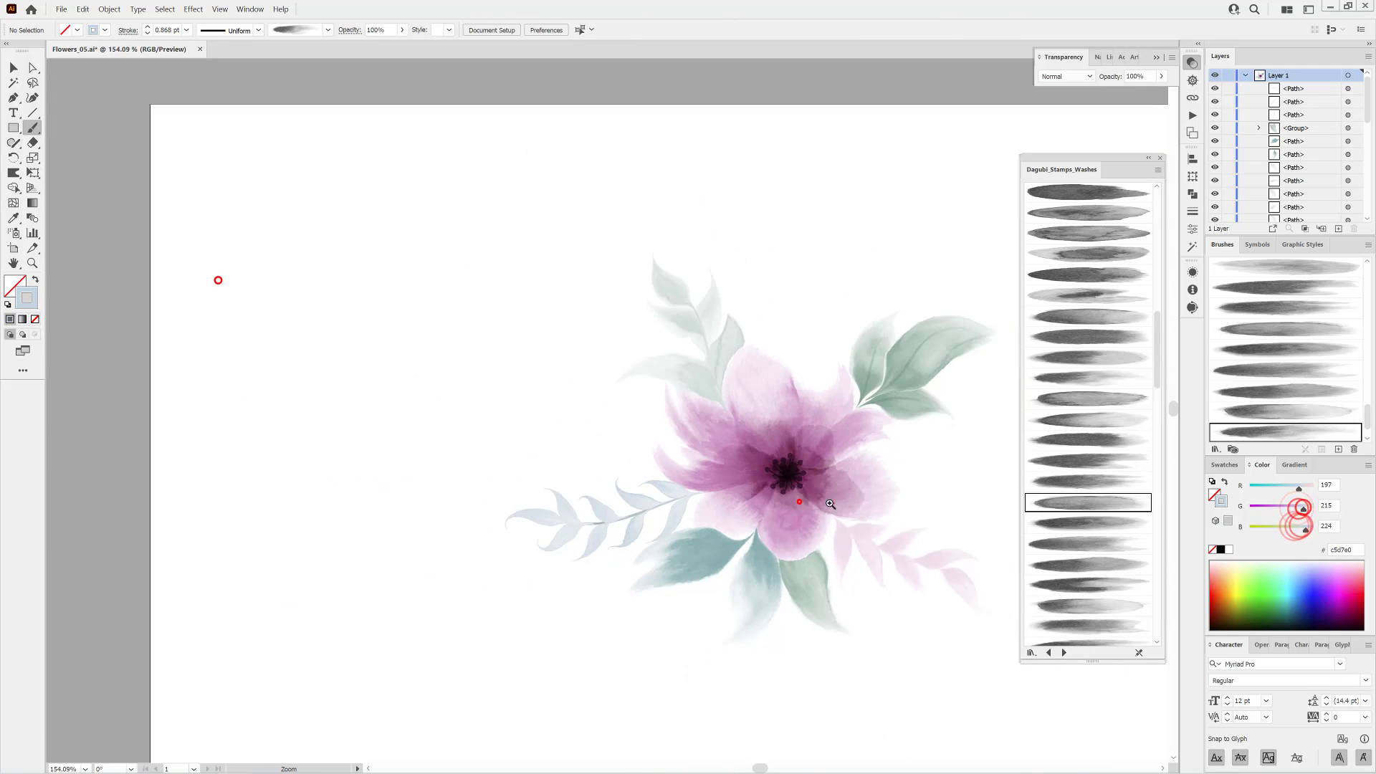
Set a pale yellow-green stroke color of R 230, G 238, B 211, and collapse Layer 1.
left_click_drag(799, 502, 717, 498)
left_click_drag(834, 504, 849, 502)
left_click_drag(681, 403, 623, 389)
left_click_drag(1299, 488, 1307, 488)
left_click_drag(1304, 509, 1303, 530)
left_click(1246, 75)
left_click(926, 127, "ctrl")
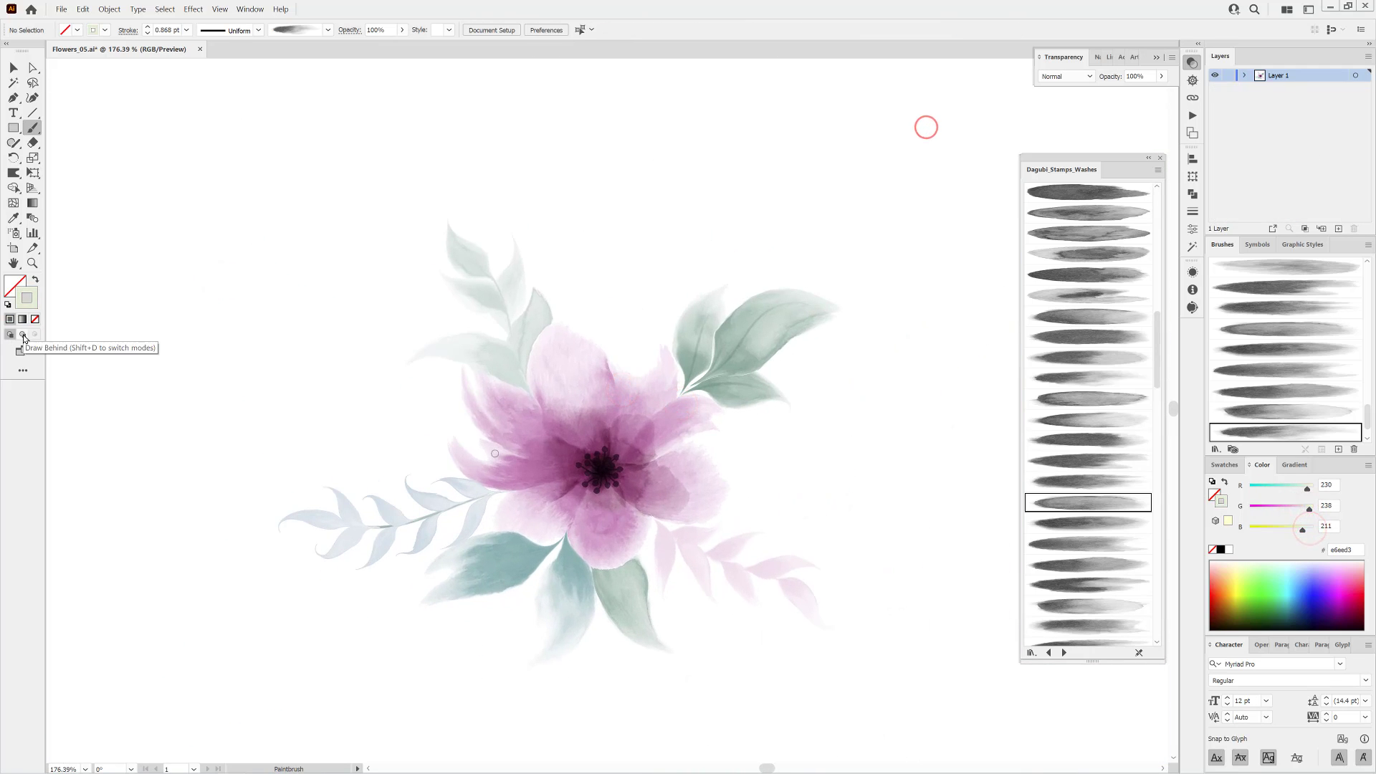
In Draw Behind mode, paint a large pale leaf behind the flower's right petals with a leaf-shaped width profile and 2 pt stroke.
left_click(258, 30)
left_click_drag(258, 55, 258, 120)
left_click(218, 88)
left_click(187, 30)
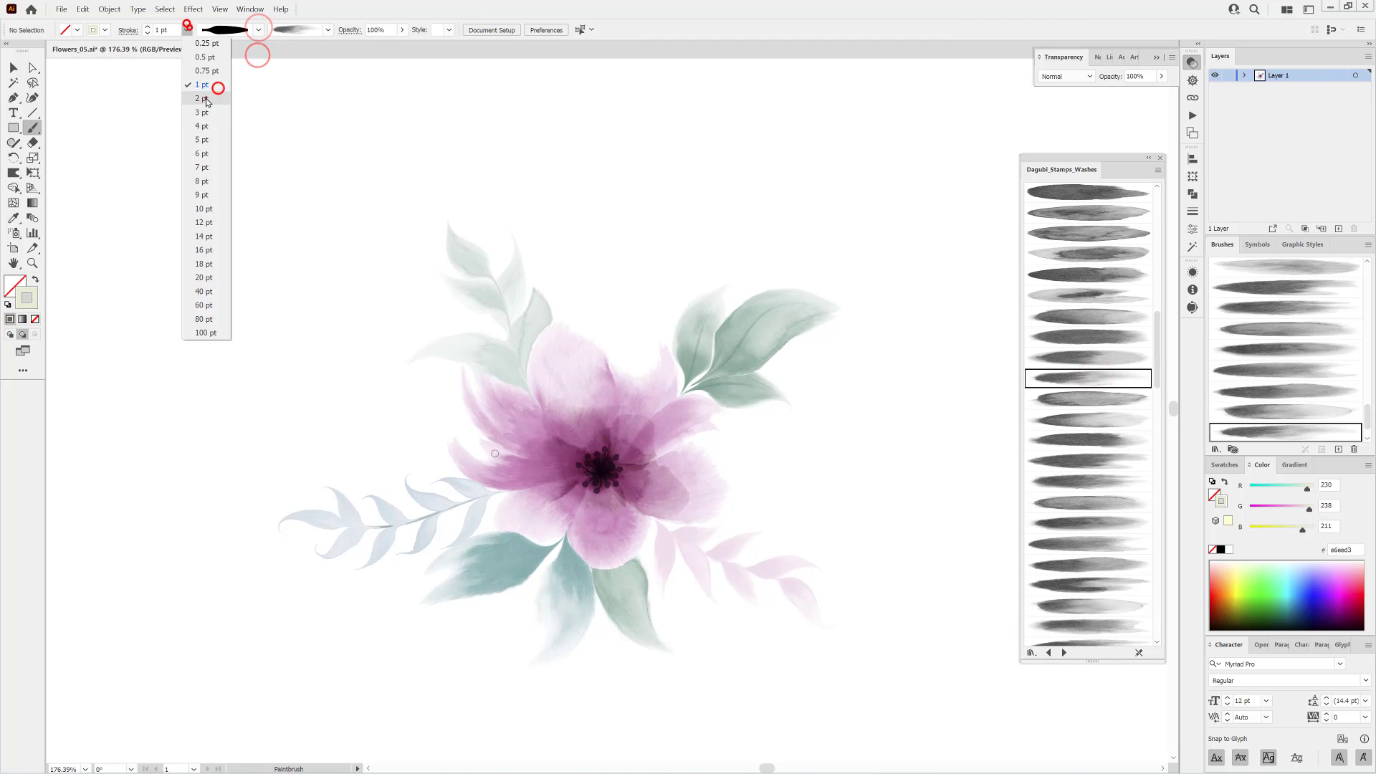
left_click(206, 97)
left_click_drag(601, 454, 919, 426)
left_click_drag(764, 460, 894, 191)
left_click_drag(894, 192, 771, 501)
left_click(267, 174)
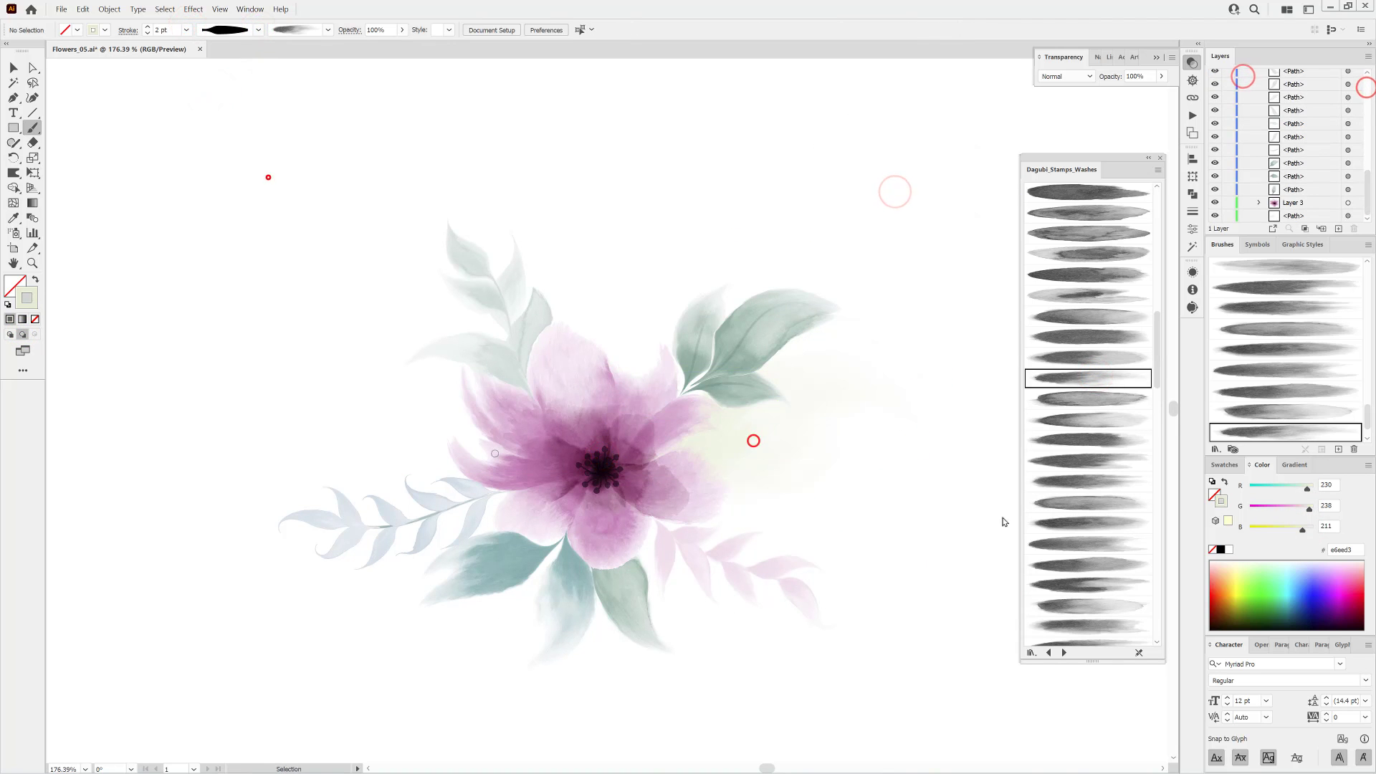
Paint a second pale green leaf rising behind the top petals with another wash brush, rotate and shift it, and deselect it.
left_click(1070, 398)
left_click_drag(559, 151, 606, 454)
left_click_drag(609, 290, 628, 333)
left_click(936, 104, "ctrl")
left_click(617, 267, "ctrl")
left_click_drag(630, 191, 671, 206)
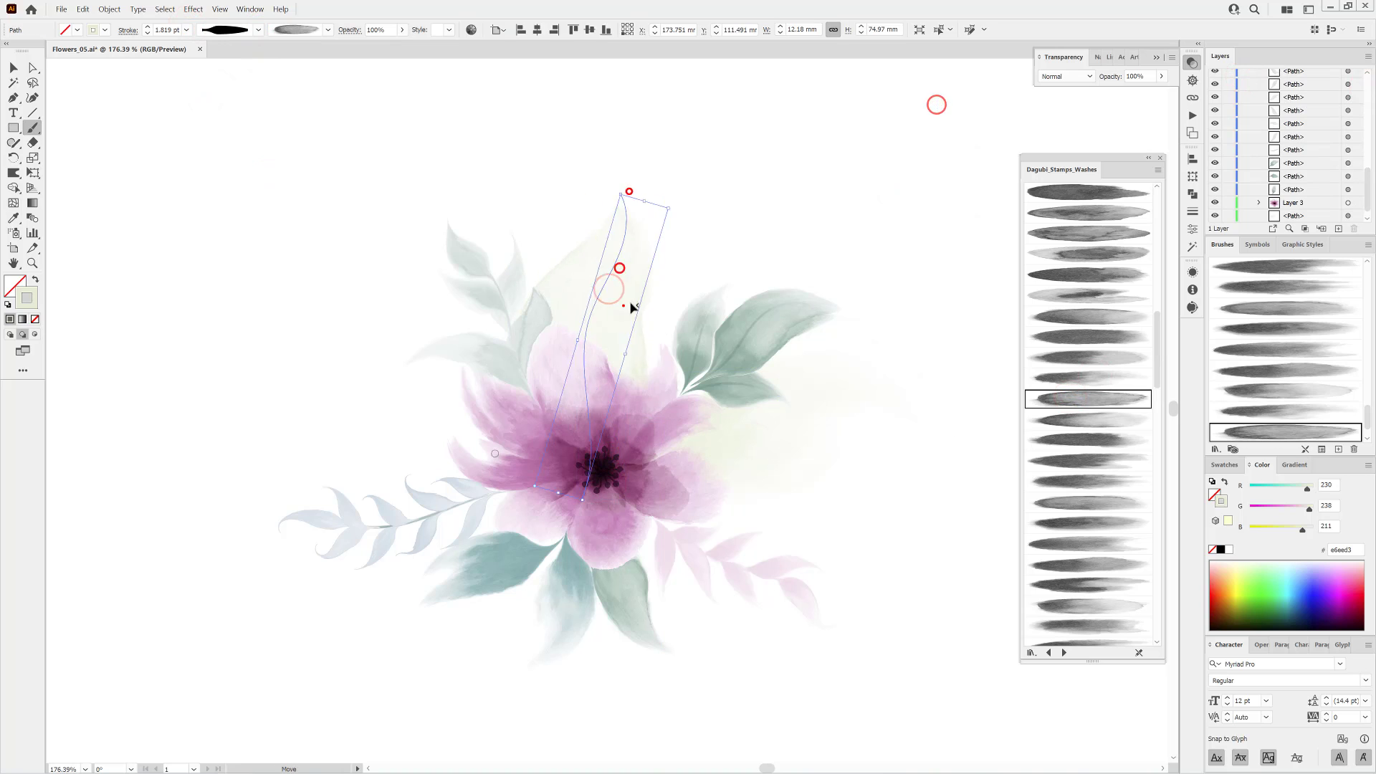
left_click_drag(623, 305, 631, 313)
left_click(120, 277, "ctrl")
Paint a peach leaf, R 244, G 228, B 211, behind the left petals with another wash brush, reduce its stroke weight, and deselect it.
left_click(1078, 584)
left_click_drag(1307, 488, 1310, 489)
left_click_drag(542, 449, 335, 405)
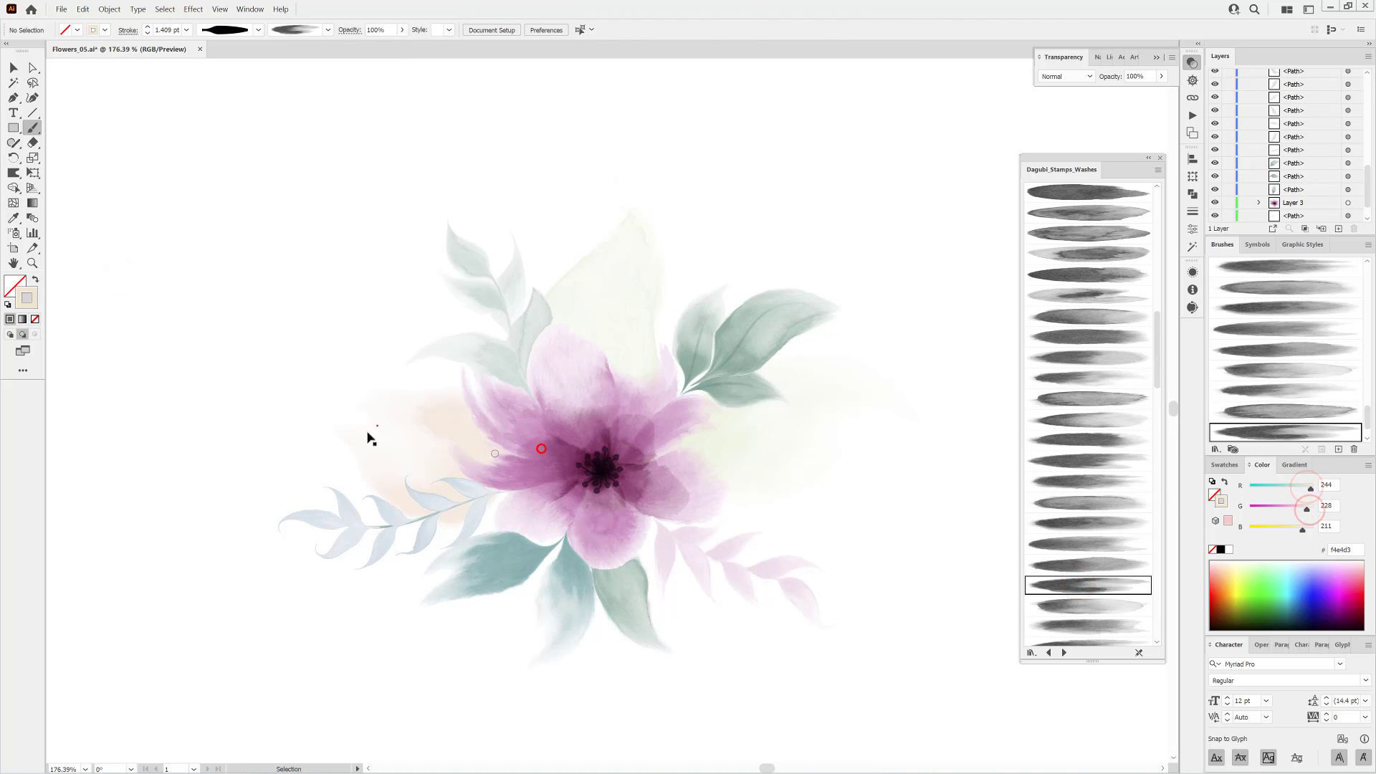
left_click(377, 425, "ctrl")
left_click(148, 32)
left_click(177, 345, "ctrl")
Paint another peach leaf behind the pink branch below the flower with a different wash brush, and deselect it.
left_click_drag(826, 499, 815, 419)
scroll(1104, 487, "down", 3)
left_click(1089, 492)
mouse_move(619, 431)
left_mouse_down()
mouse_move(722, 535)
mouse_move(724, 570)
left_mouse_up()
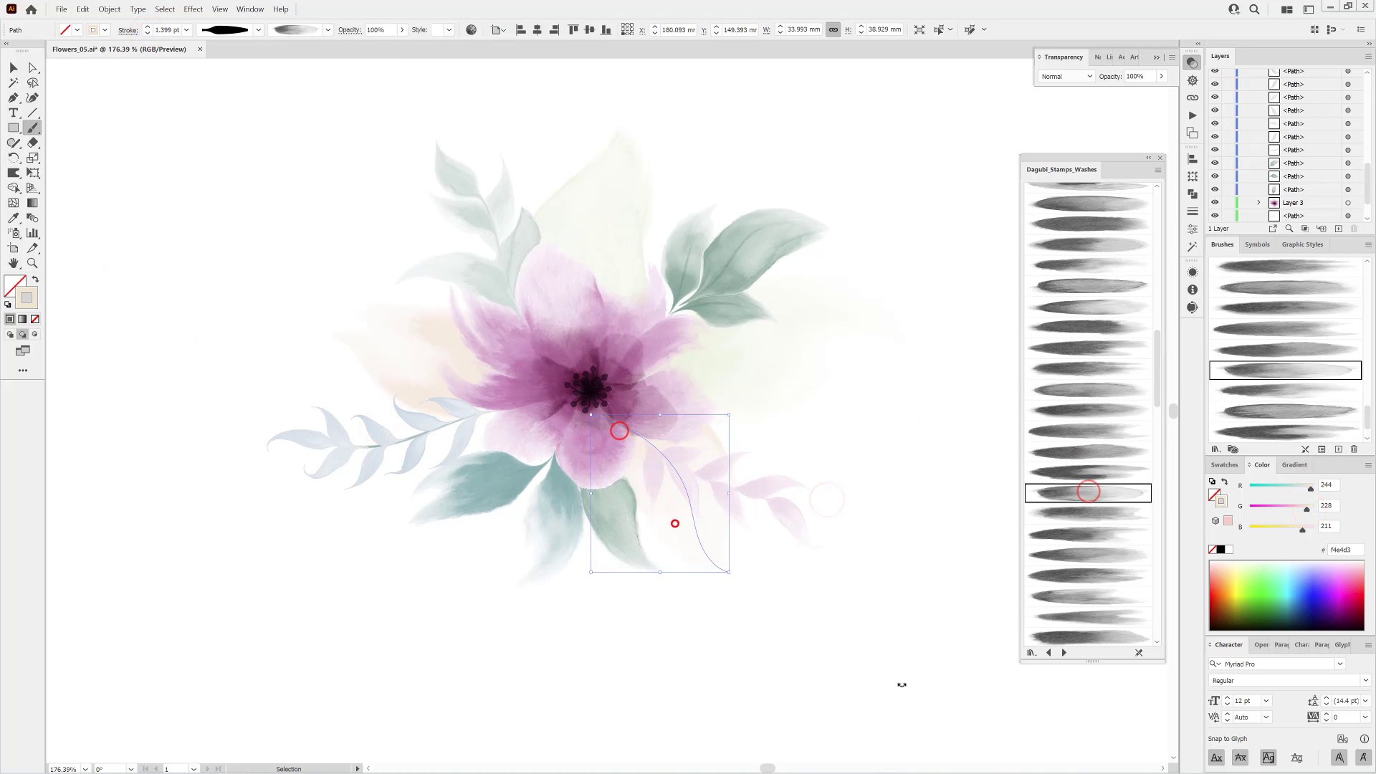
left_click(937, 688, "ctrl")
Save the illustration under the new name Flowers_05_Expand.ai in the Flowers_05 folder.
scroll(937, 688, "down", 1)
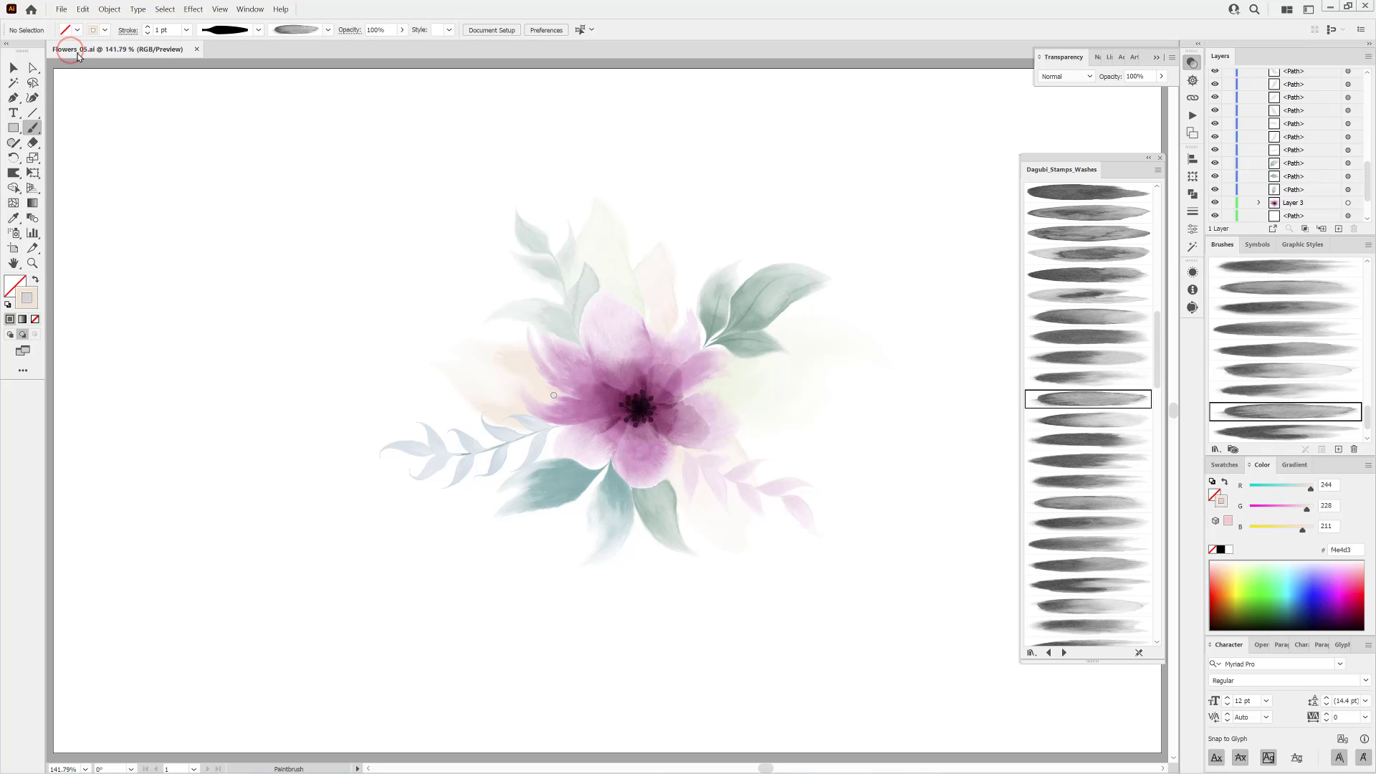
left_click(61, 9)
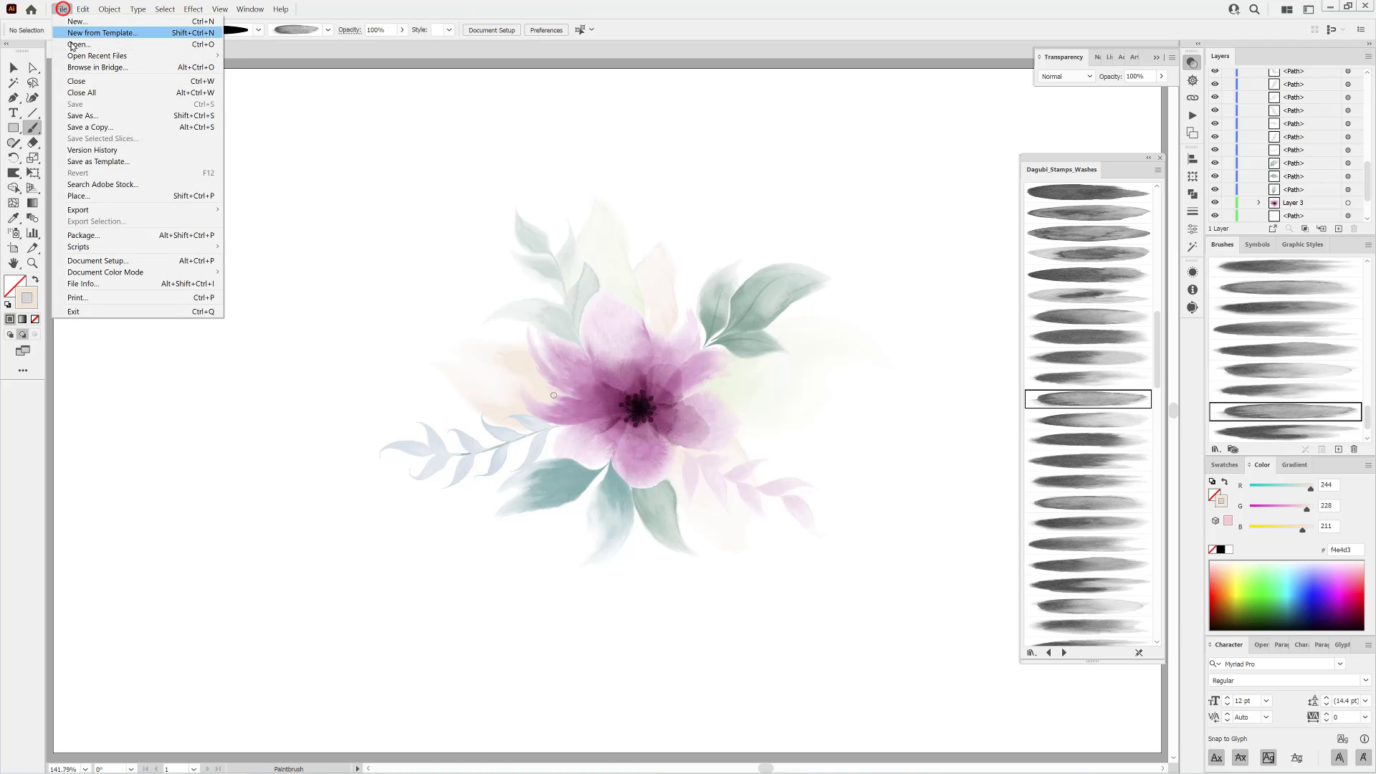
left_click(84, 116)
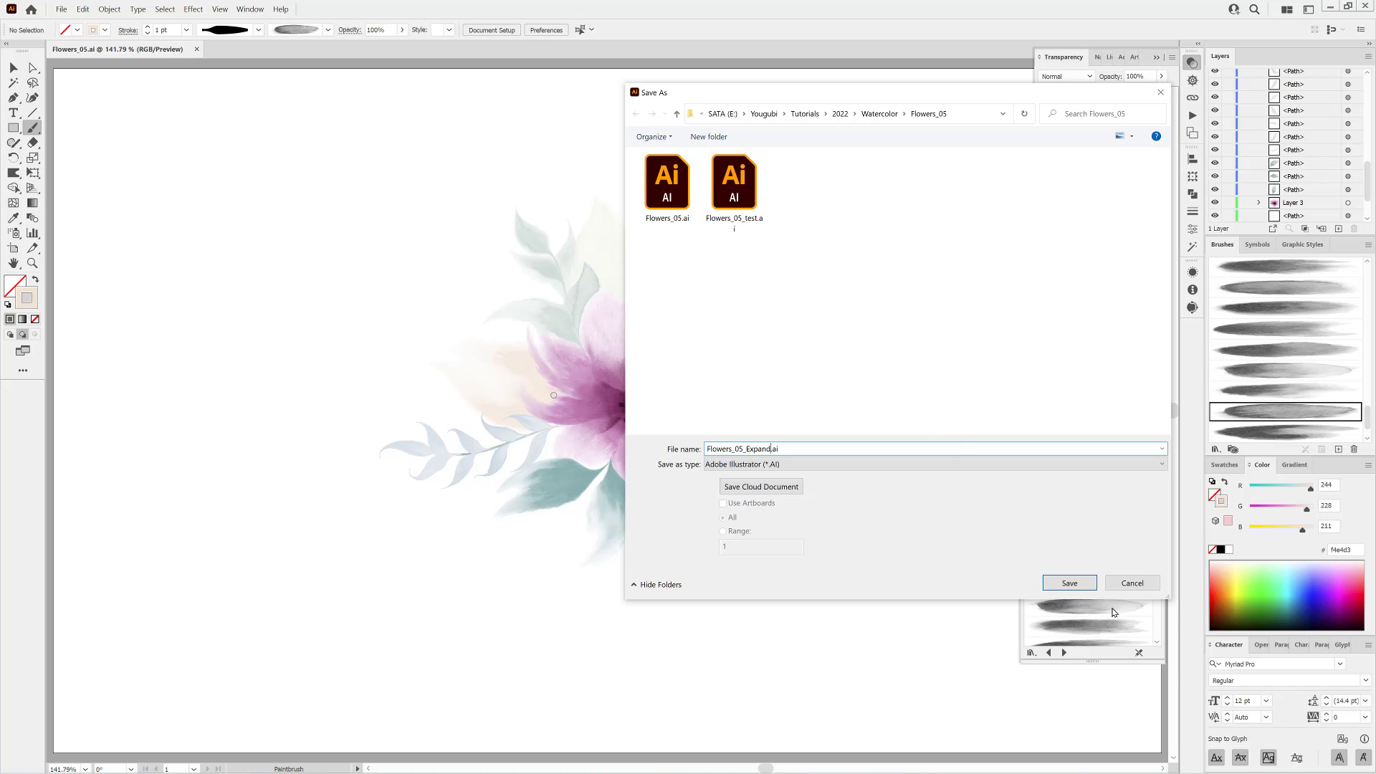
left_click(1076, 585)
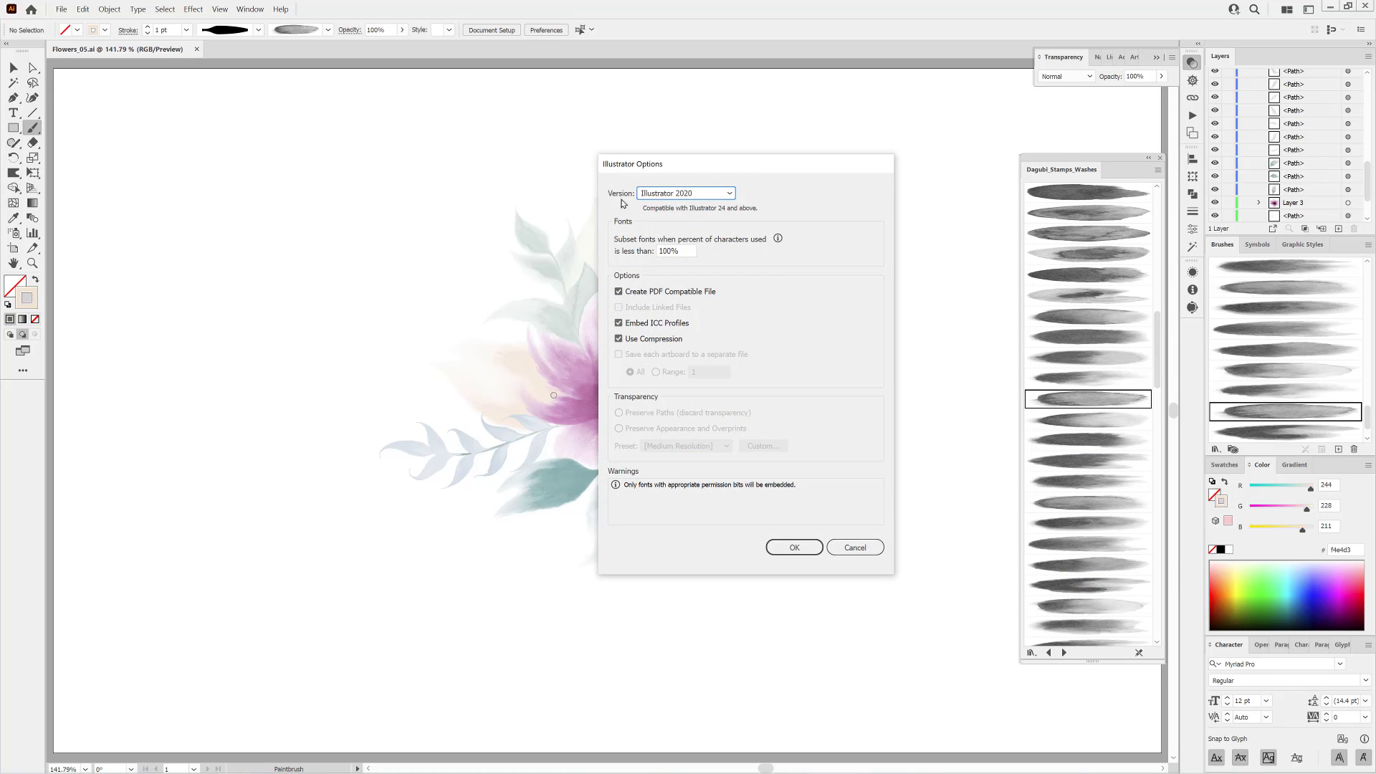
Set the file version to Illustrator 2020, turn off PDF compatibility, and confirm the save options.
left_click(731, 193)
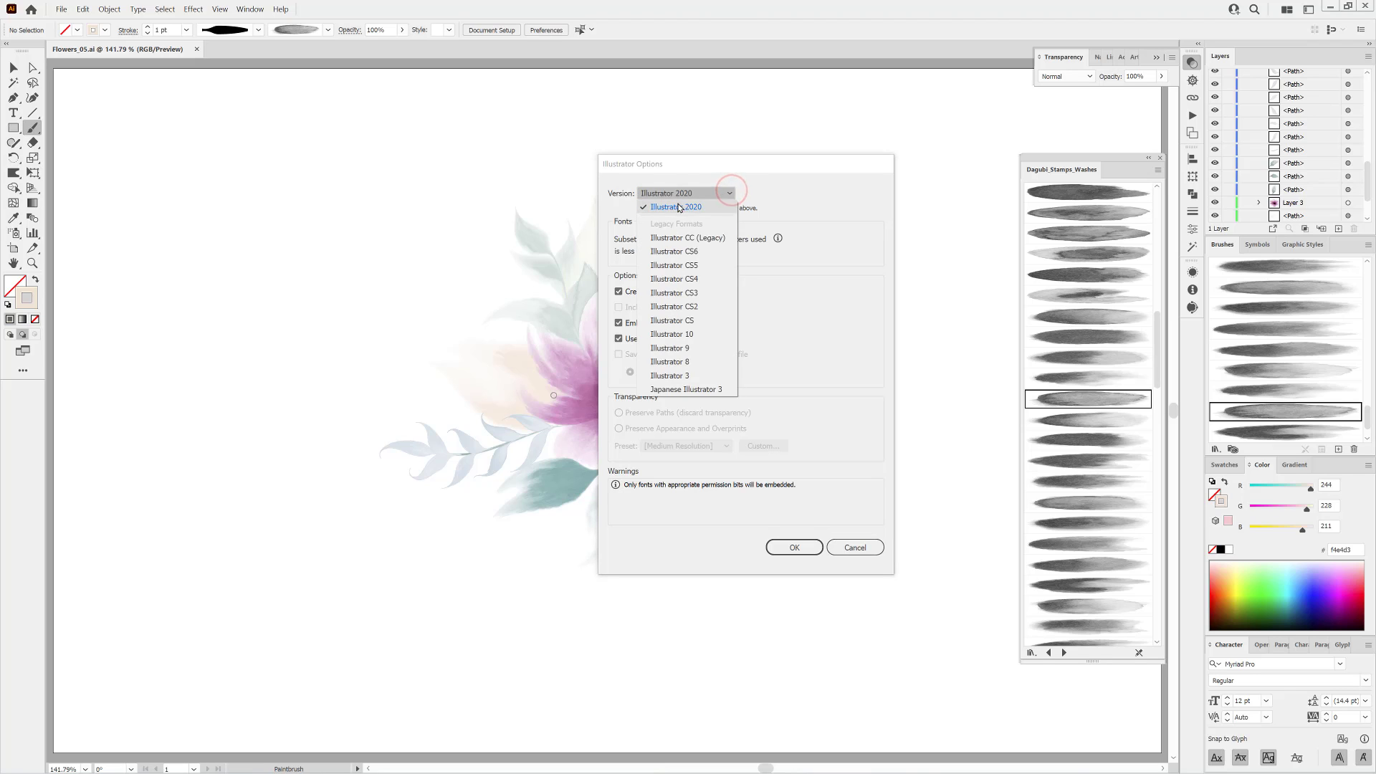
left_click(706, 208)
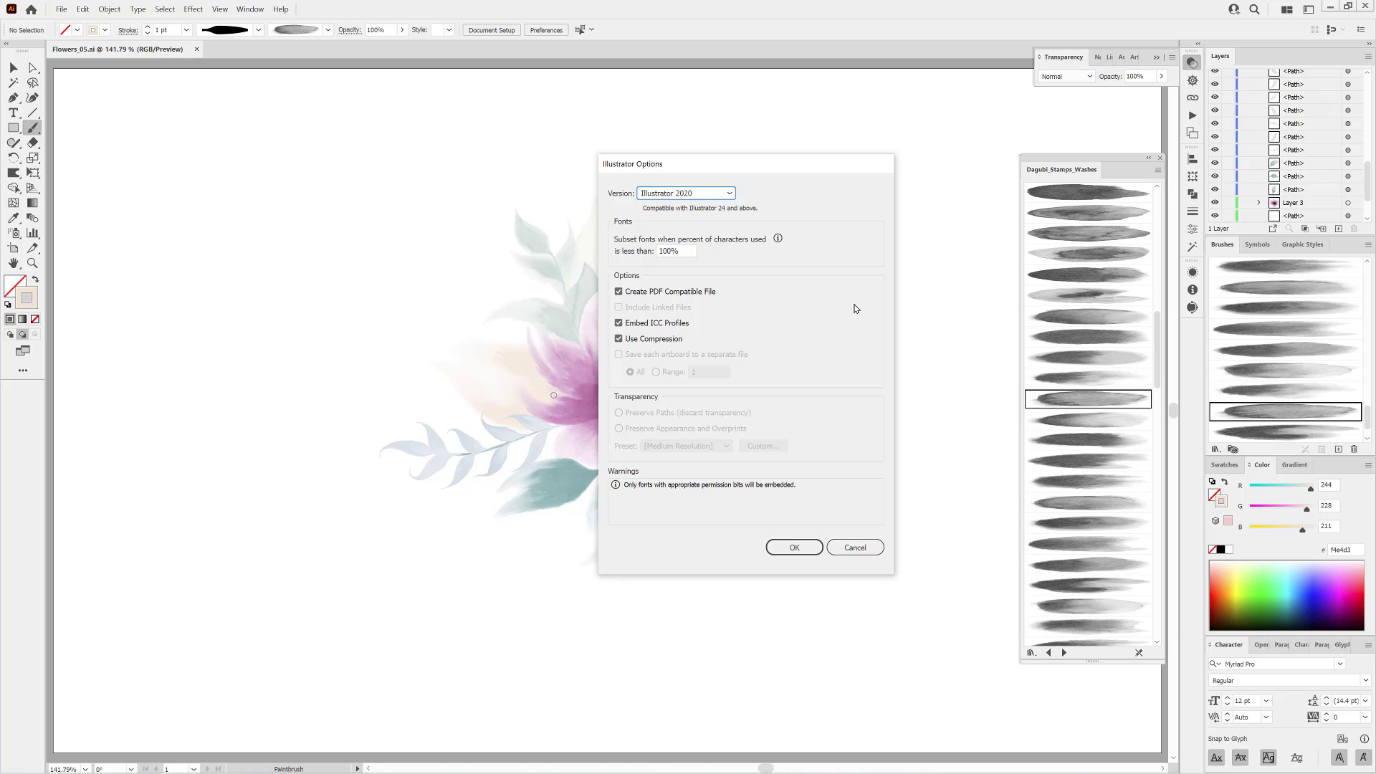
left_click_drag(776, 165, 747, 150)
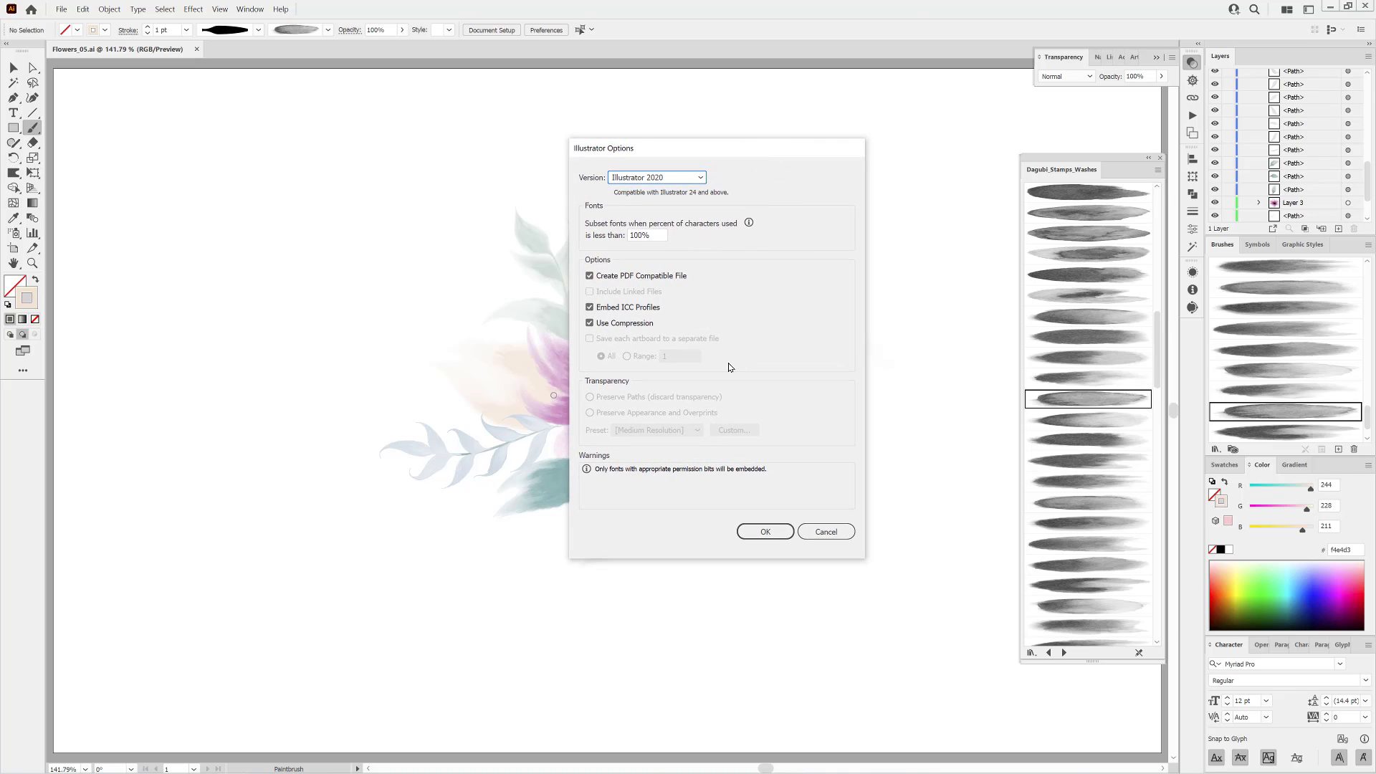
left_click(589, 276)
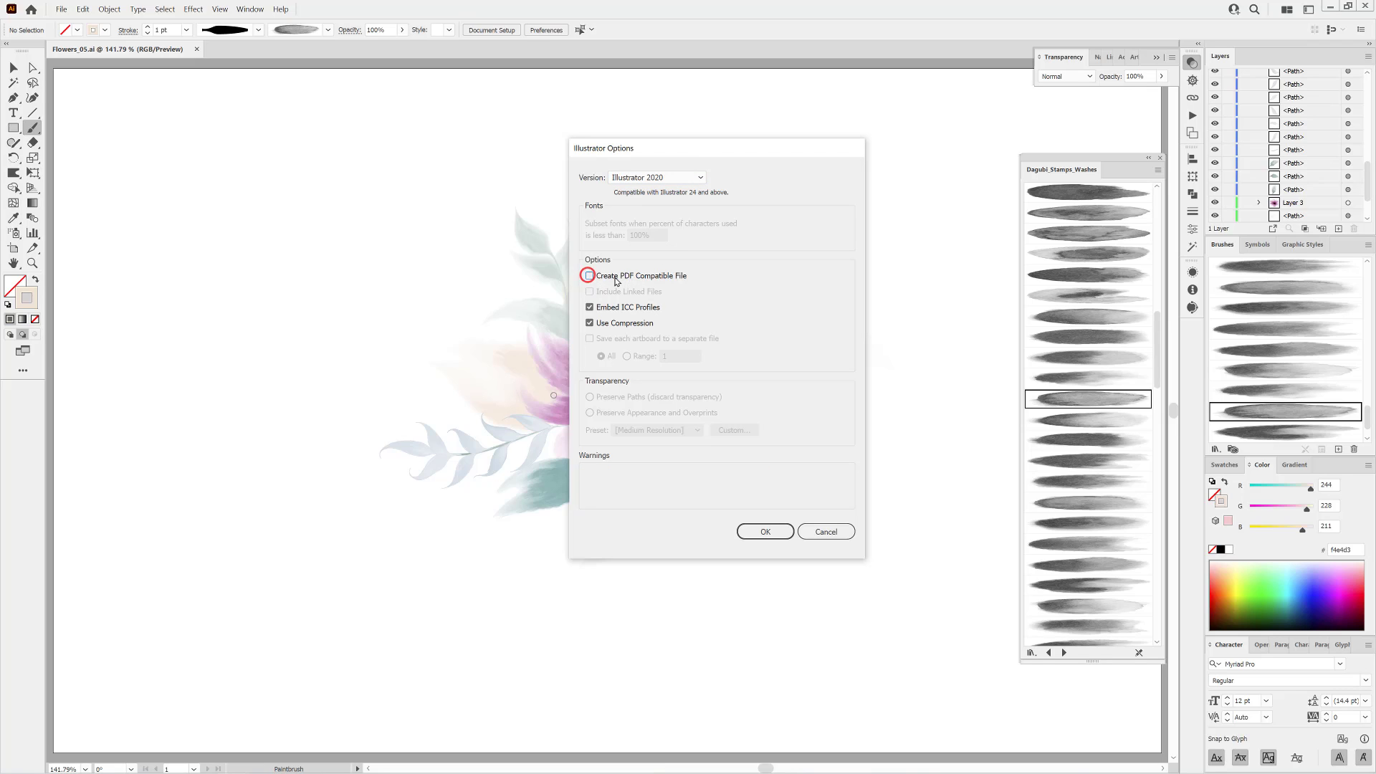
left_click(767, 531)
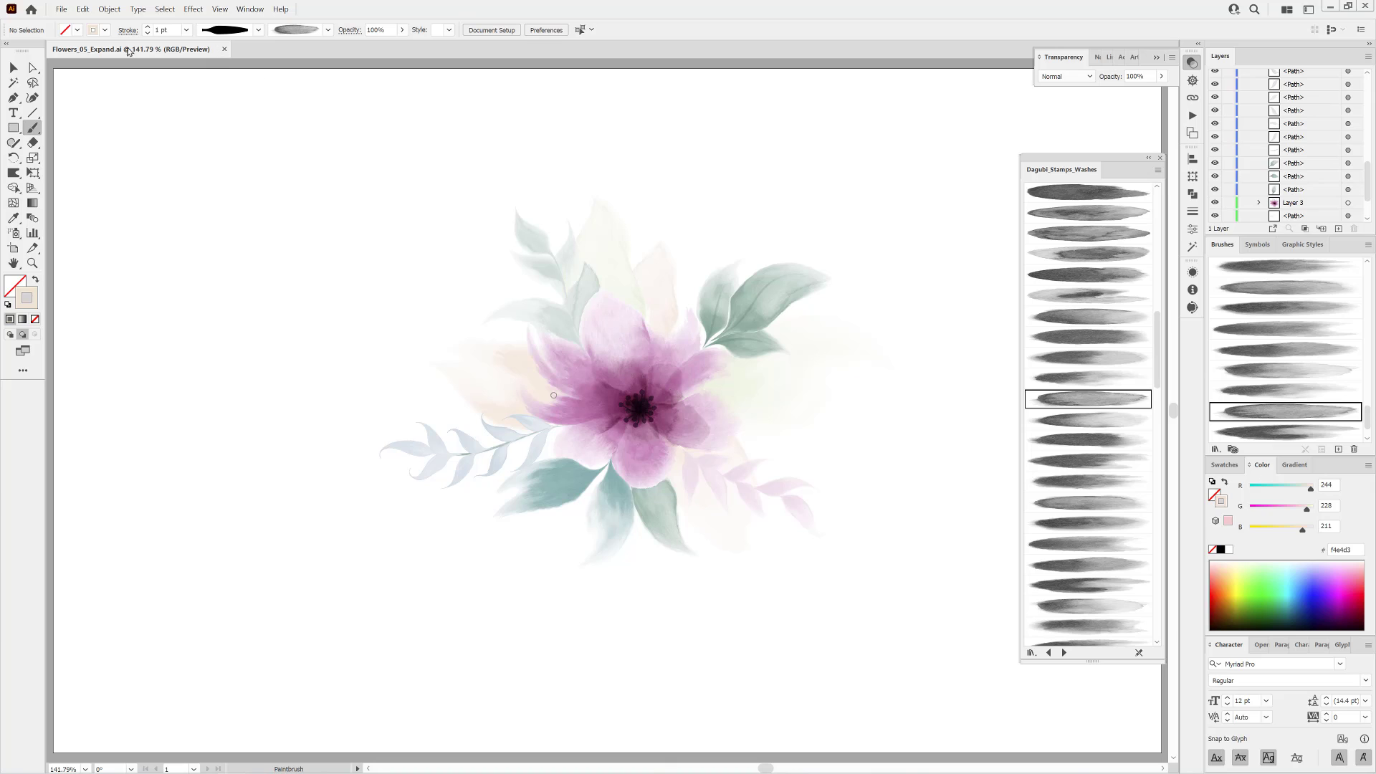
Compare the file sizes of Flowers_05.ai and Flowers_05_Expand.ai in the file browser's details view, without opening either file.
left_click(62, 10)
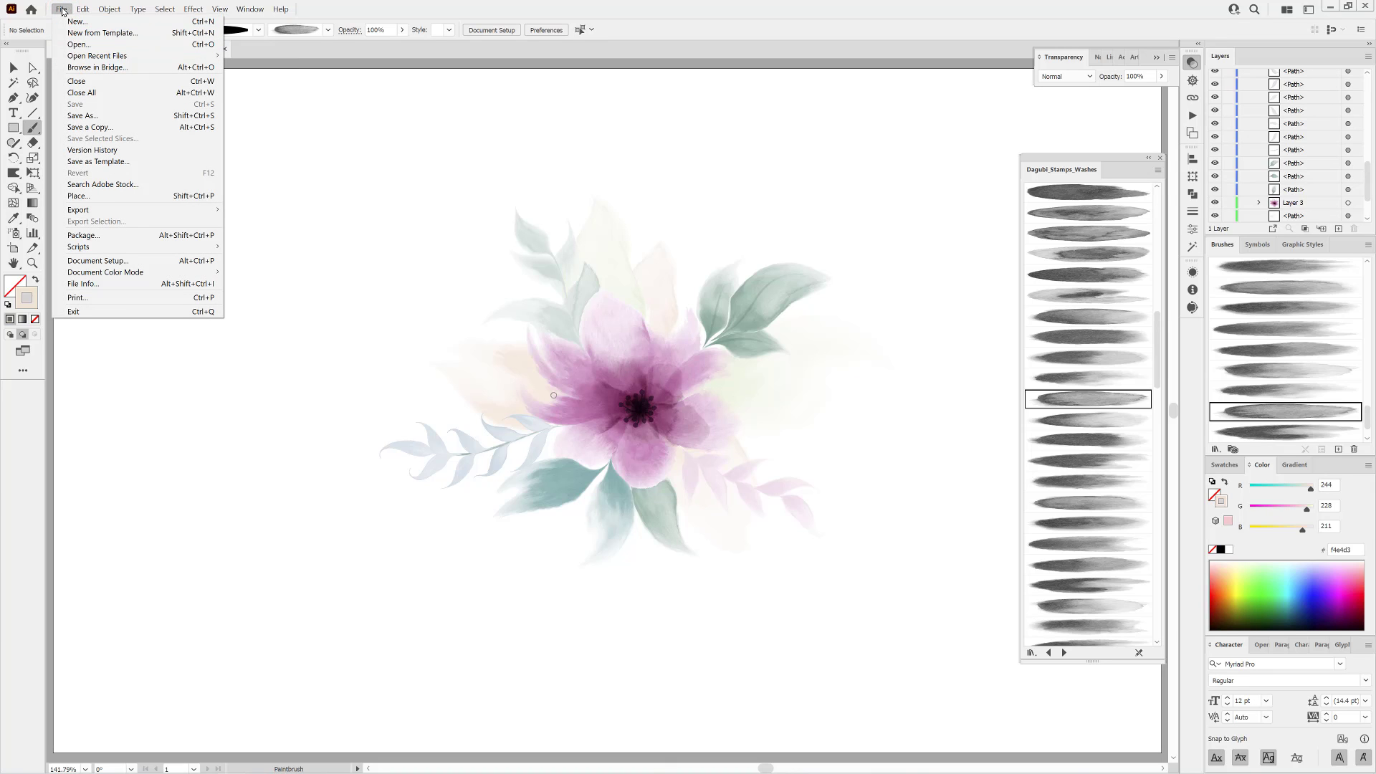
left_click(72, 44)
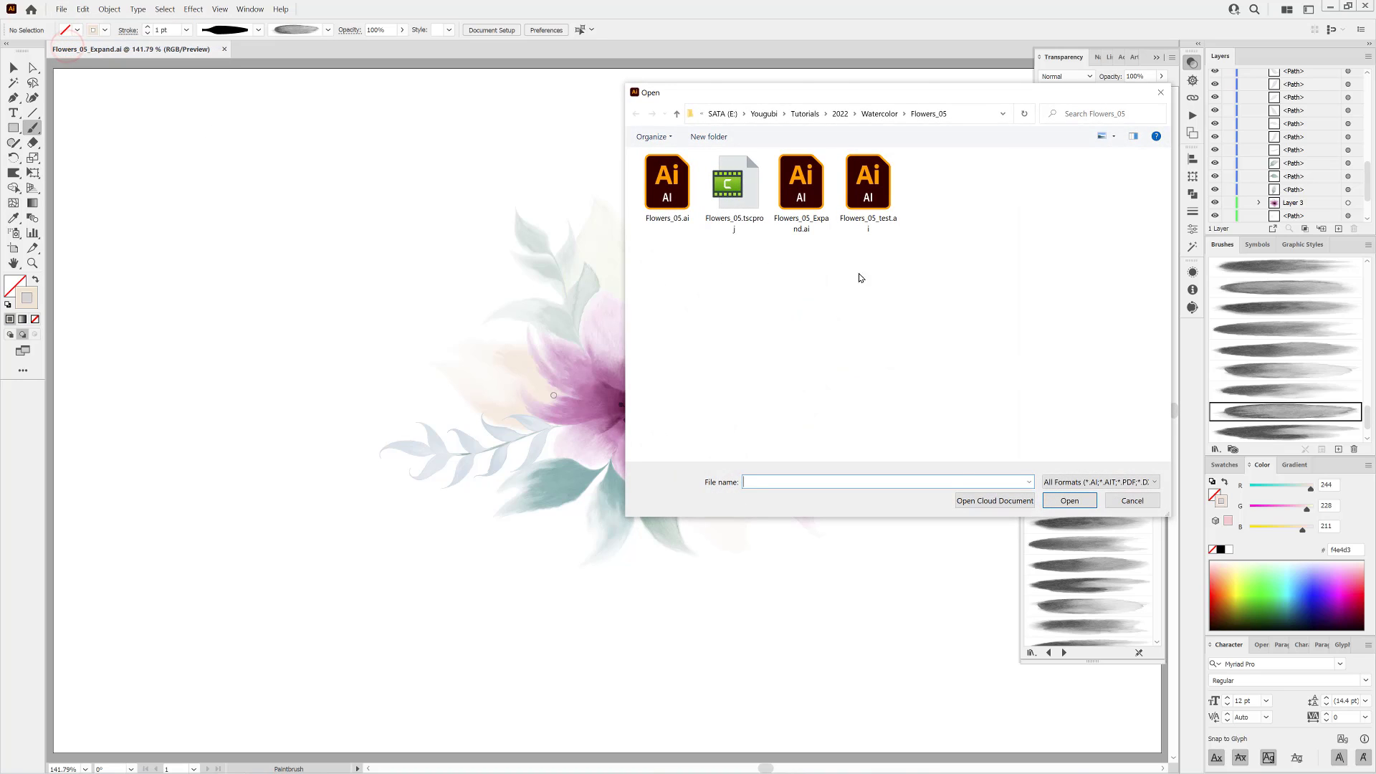
left_click(1115, 137)
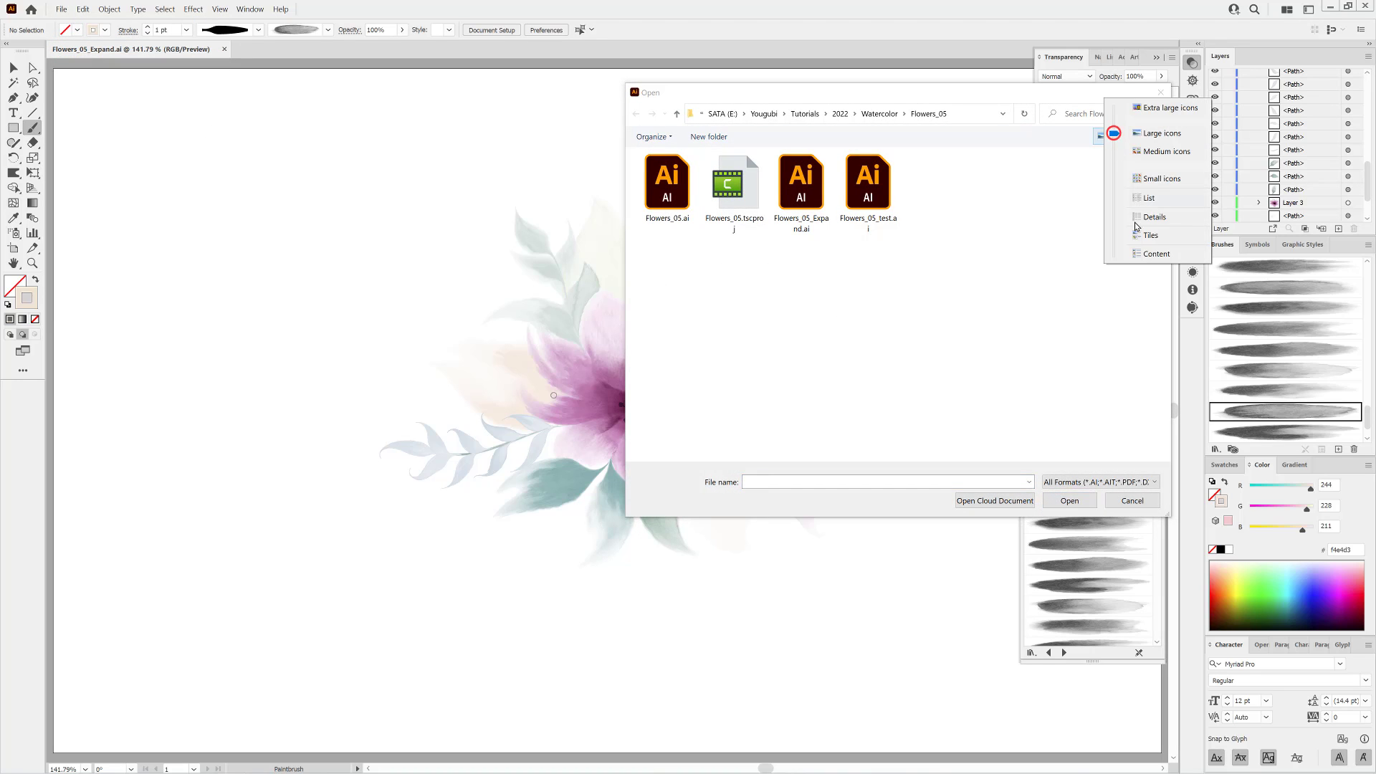
left_click(1156, 215)
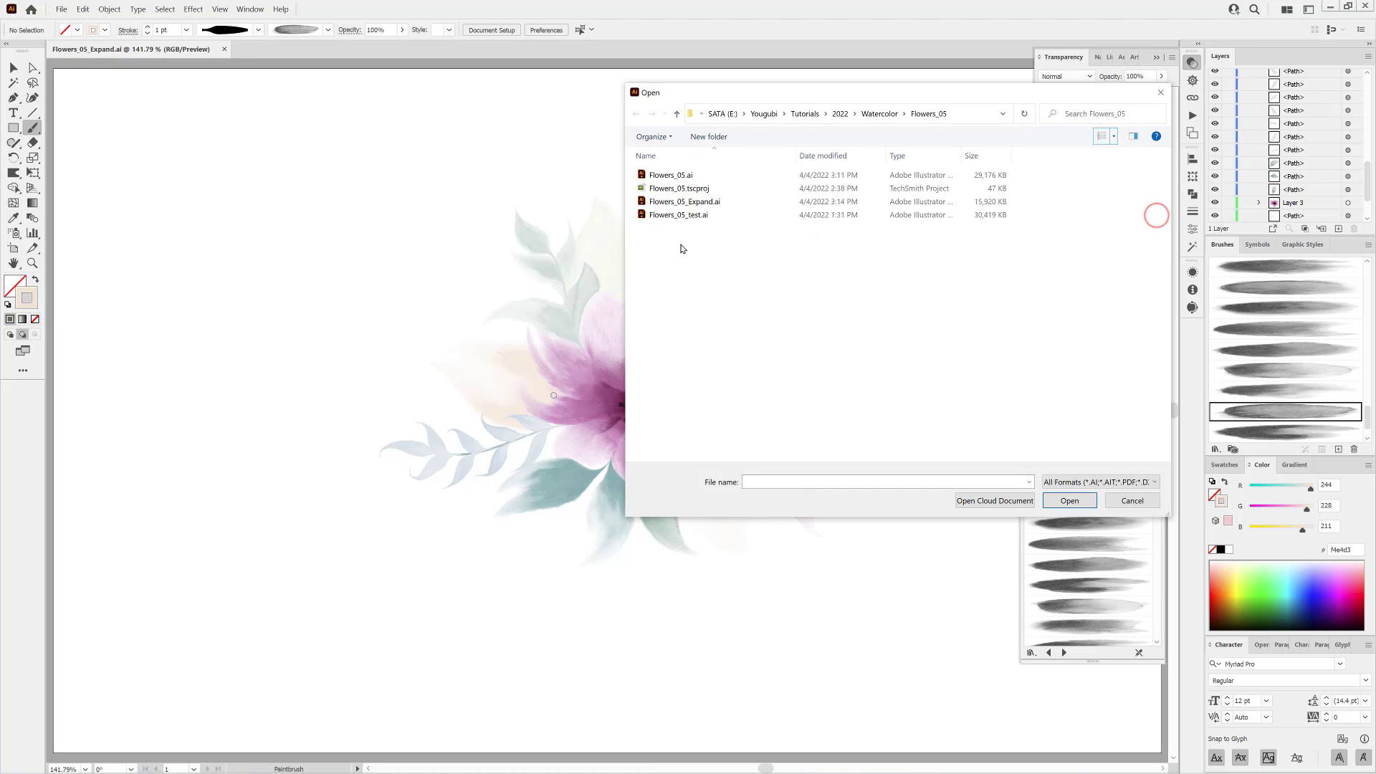
left_click(663, 178)
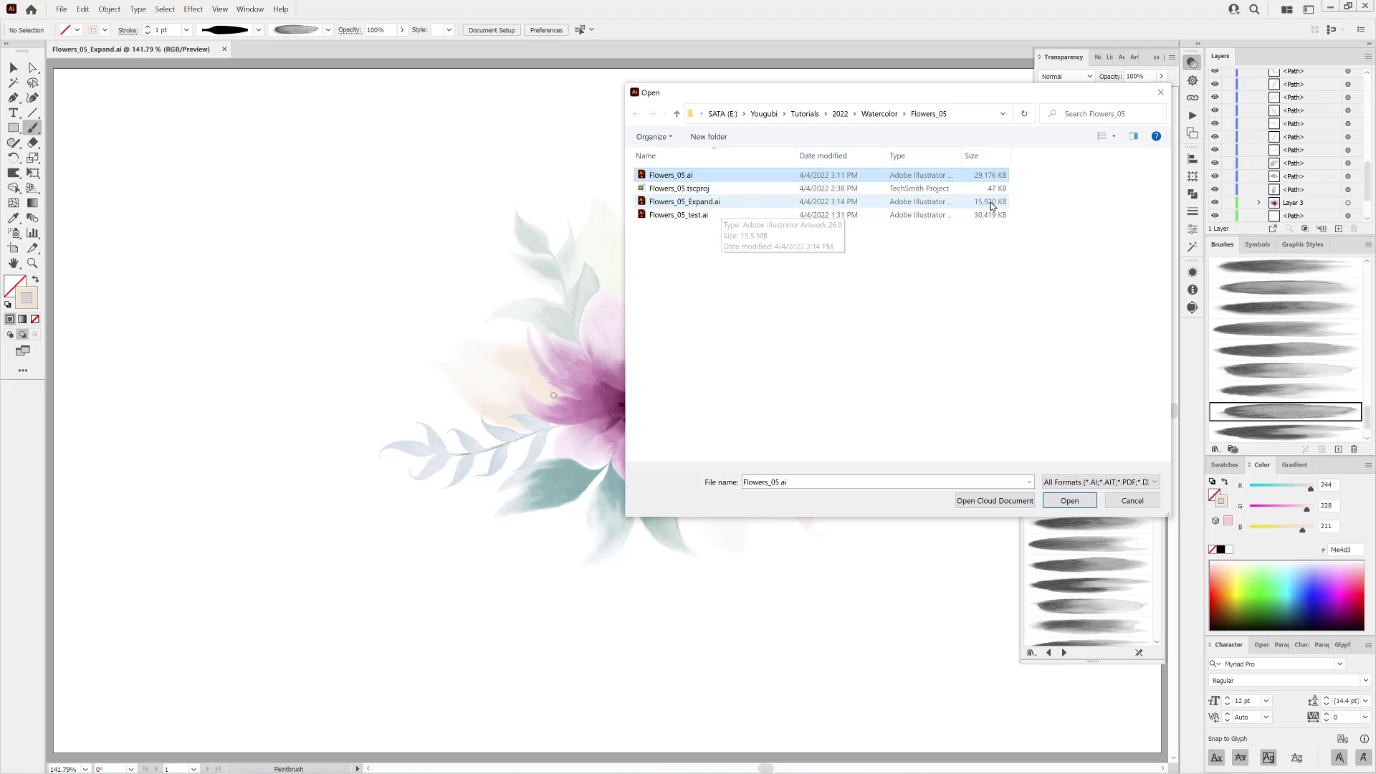
left_click(1129, 501)
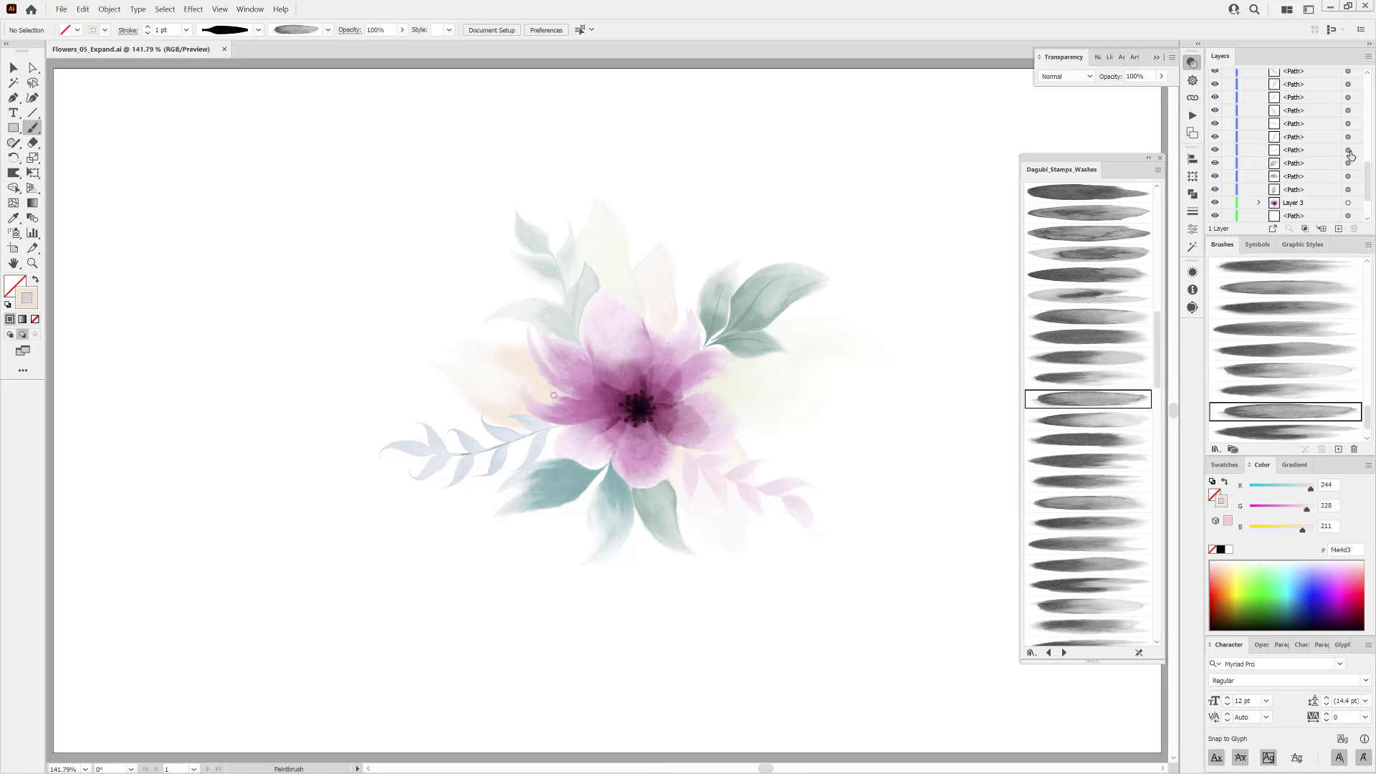
Collapse the contents of Layer 1 in the layer list and make the layer active.
scroll(1318, 162, "up", 5)
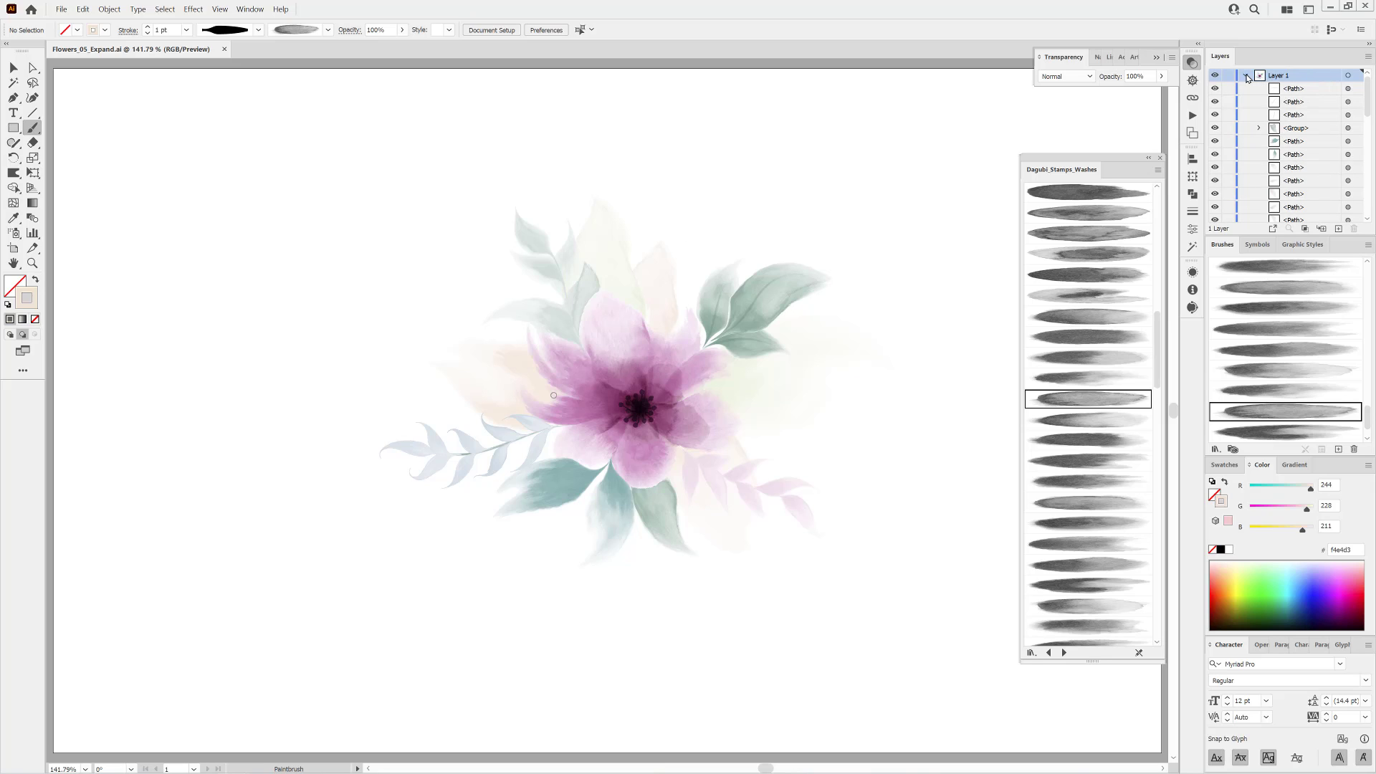
left_click(1248, 76)
left_click(1317, 76)
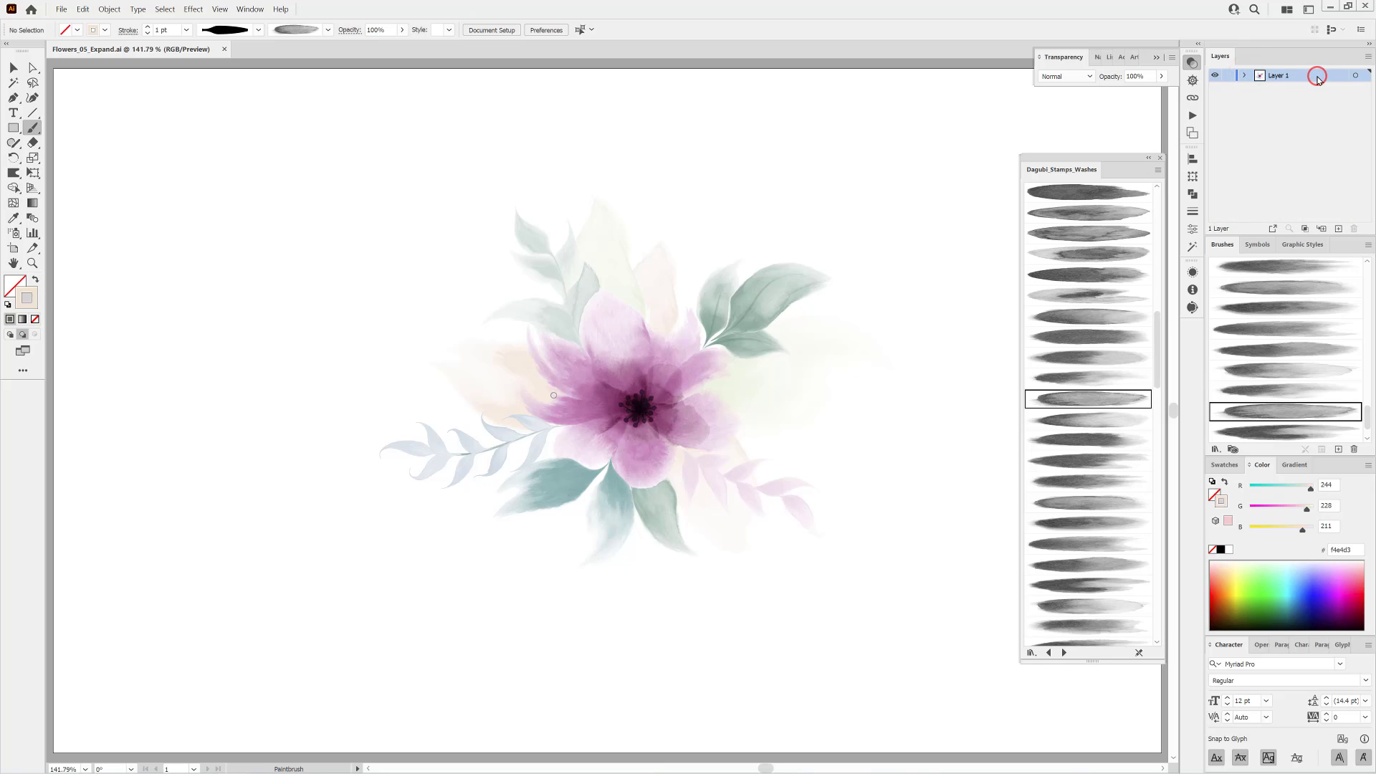
Select all artwork on Layer 1 and expand its appearance to turn the brush strokes into shapes.
left_click(109, 9)
left_click(109, 9)
left_click(109, 9)
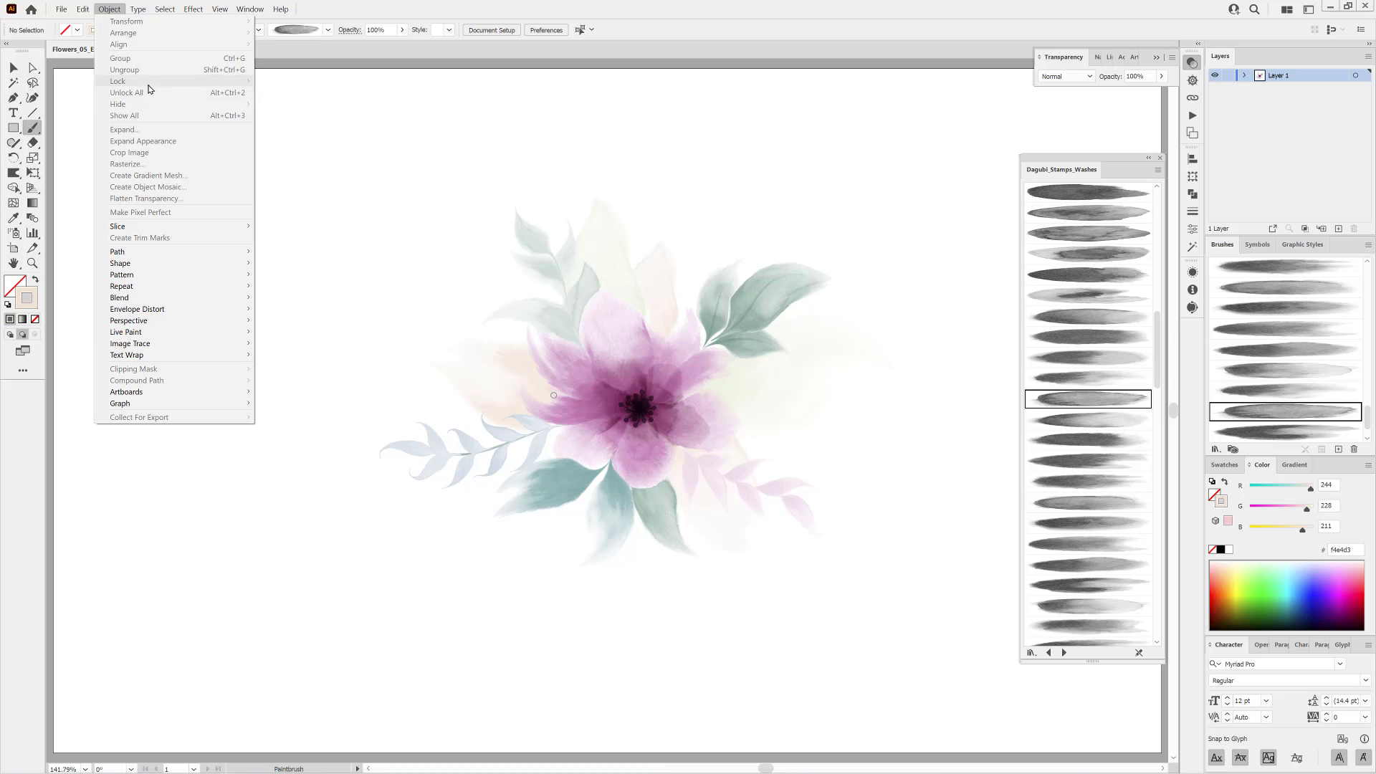
left_click(540, 9)
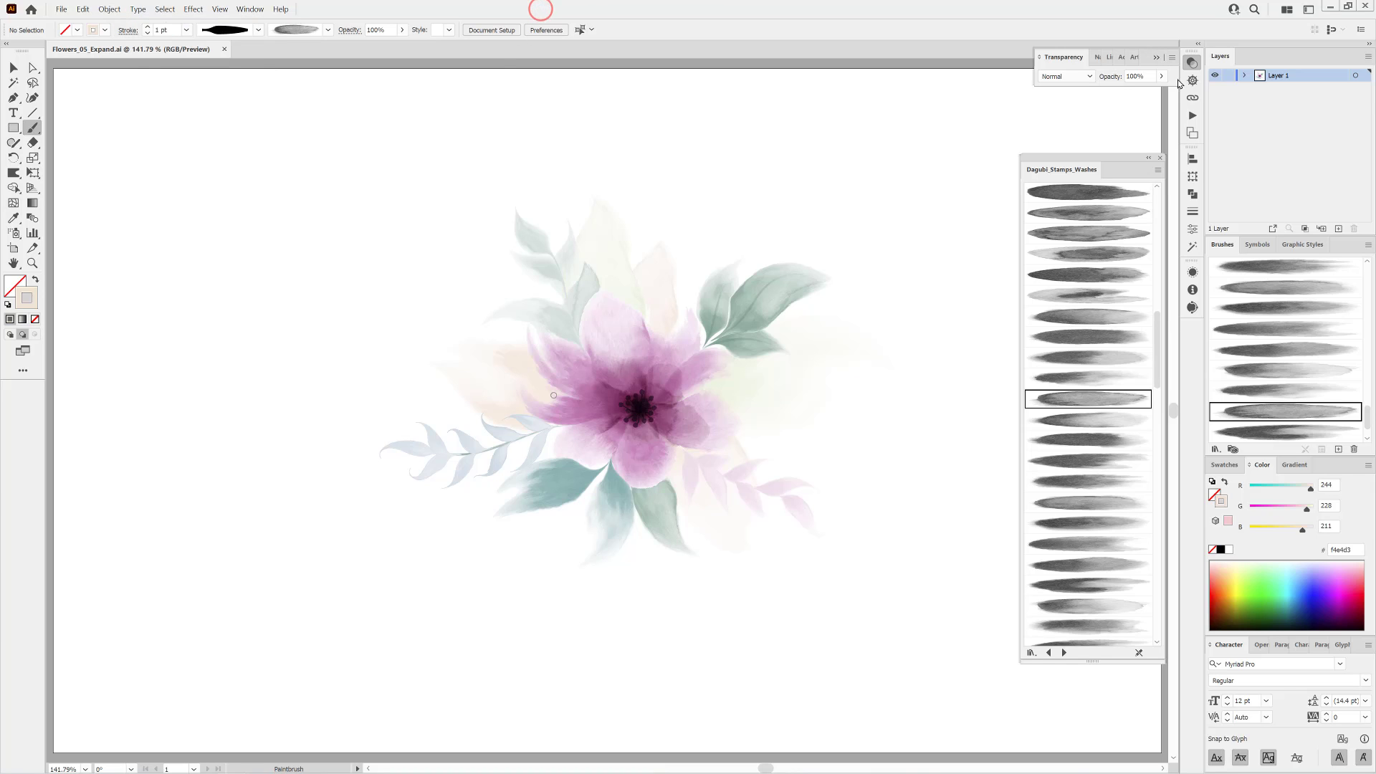
left_click(1354, 76)
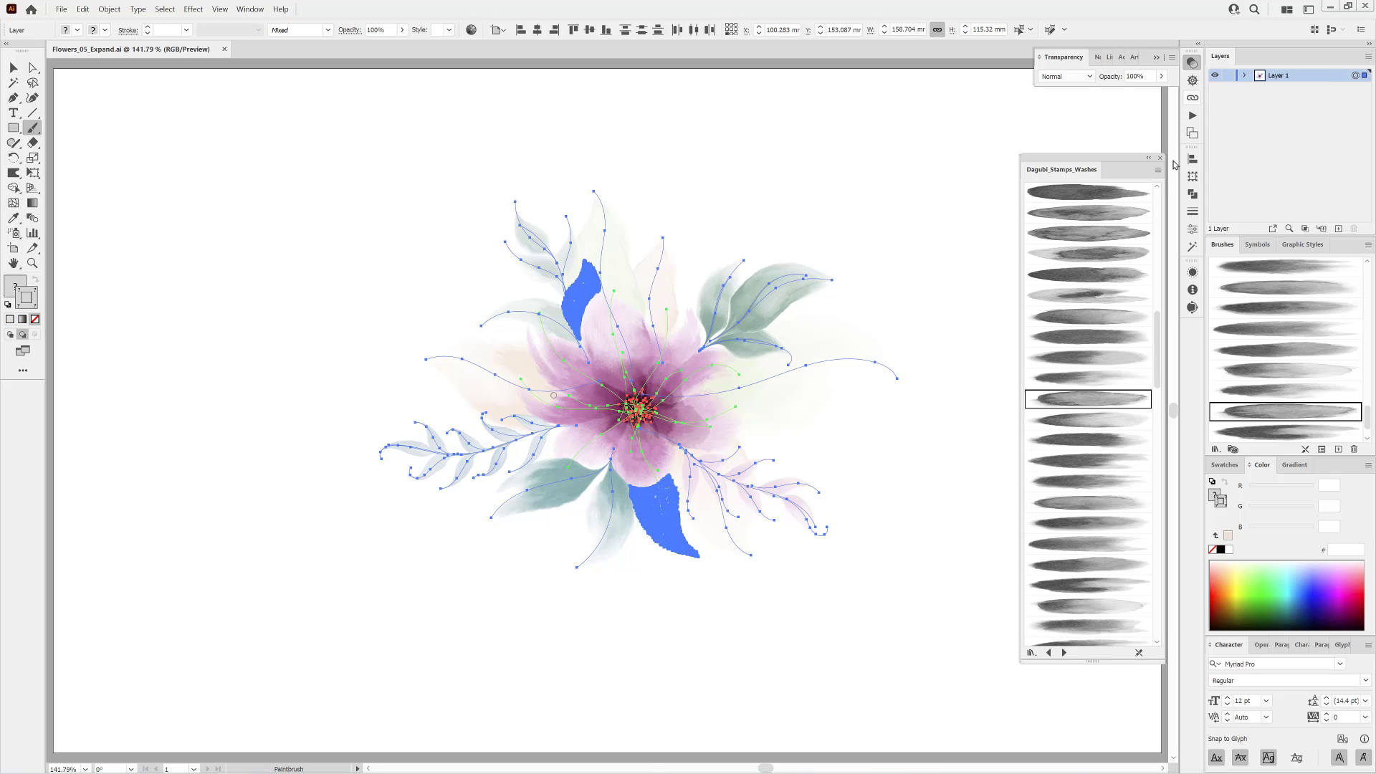
left_click(164, 10)
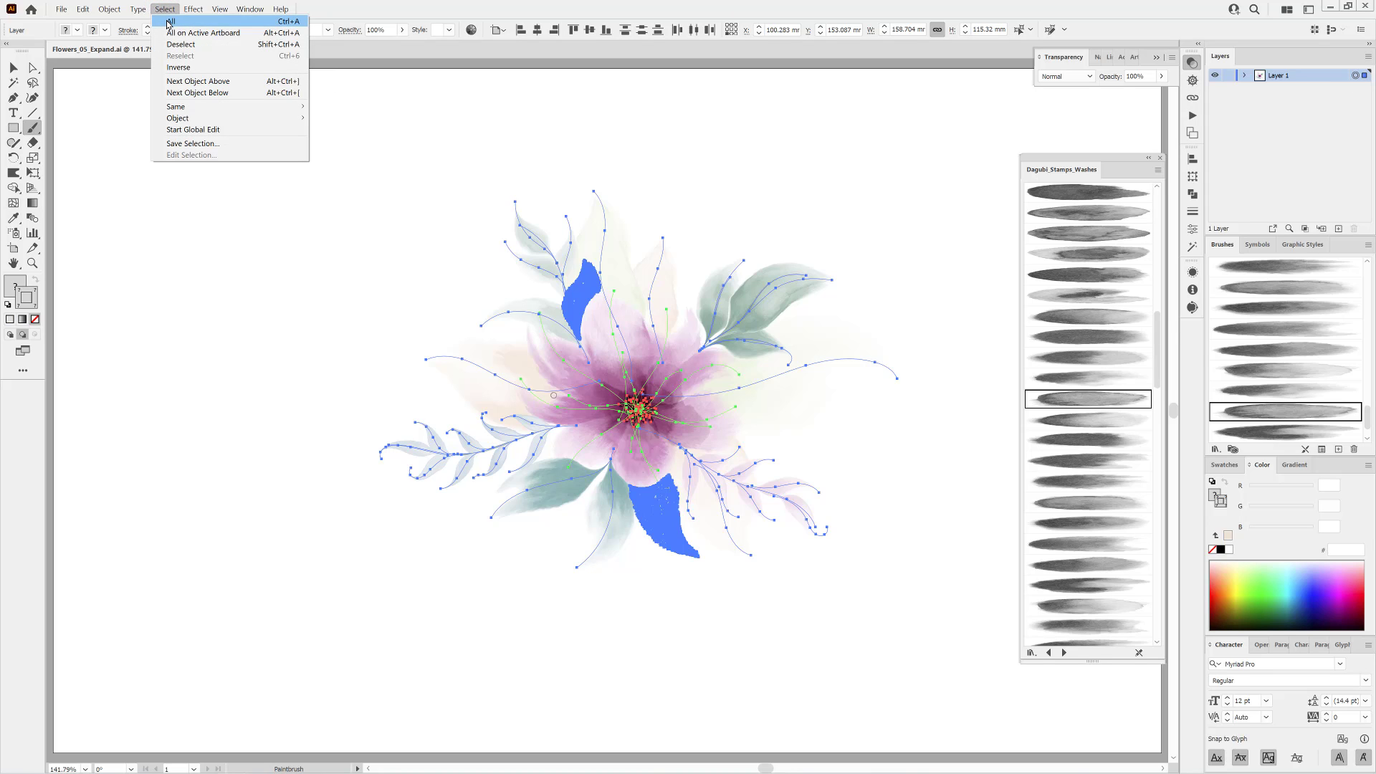
left_click(169, 23)
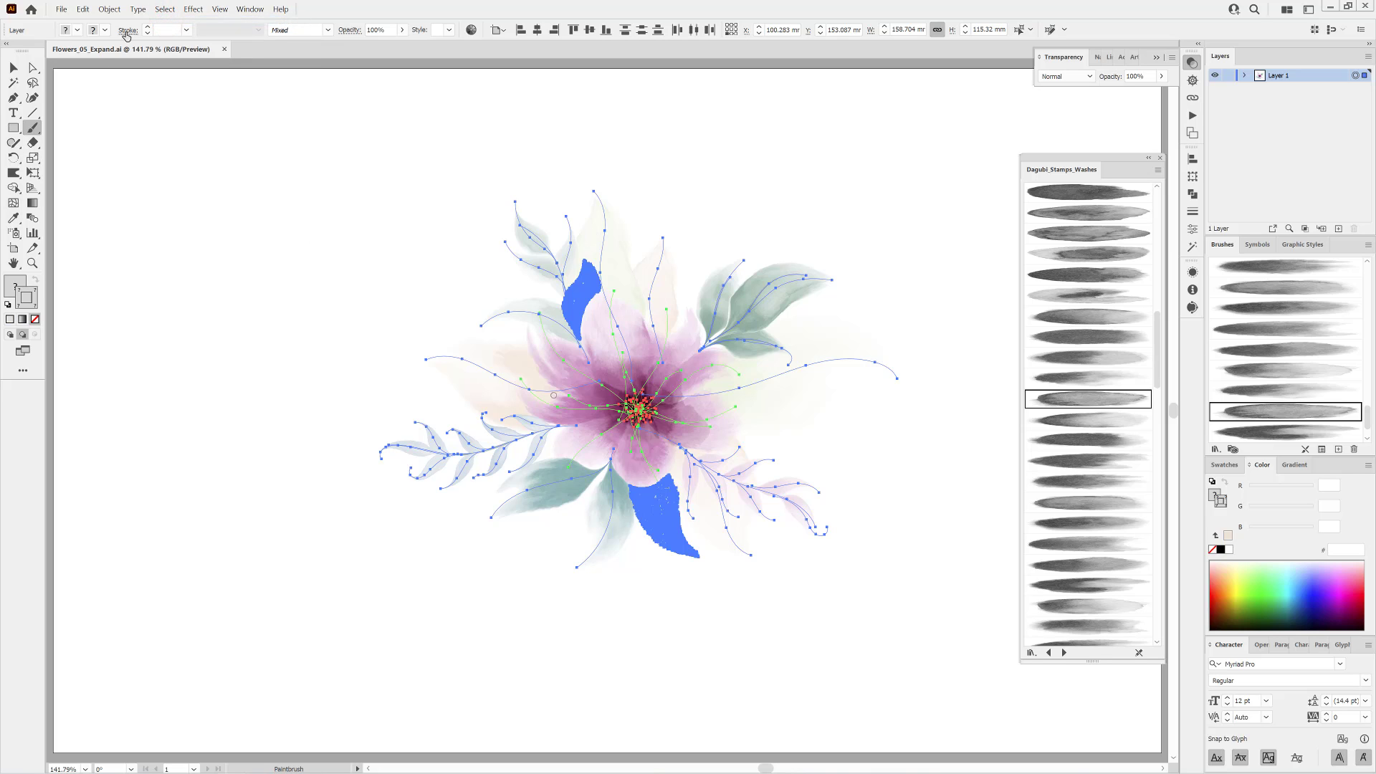
left_click(109, 10)
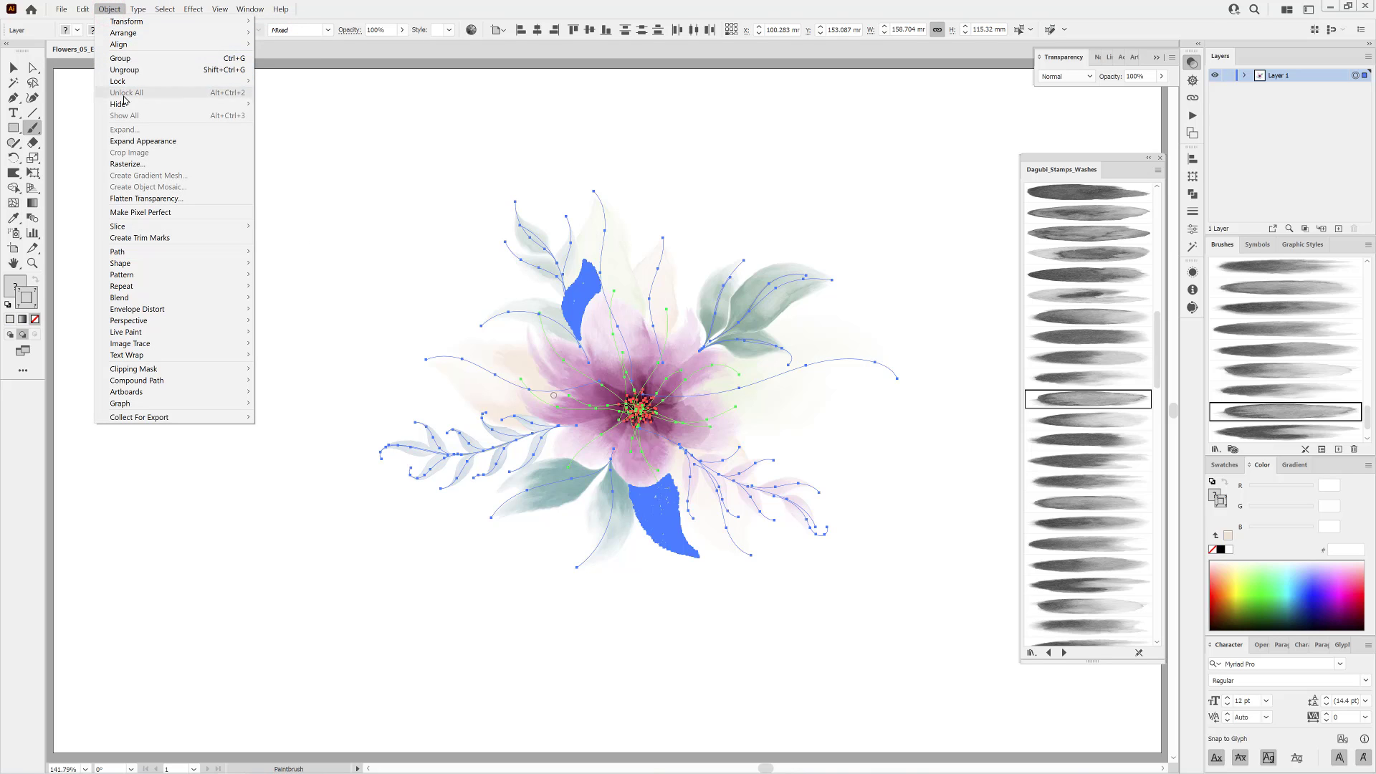
left_click(121, 142)
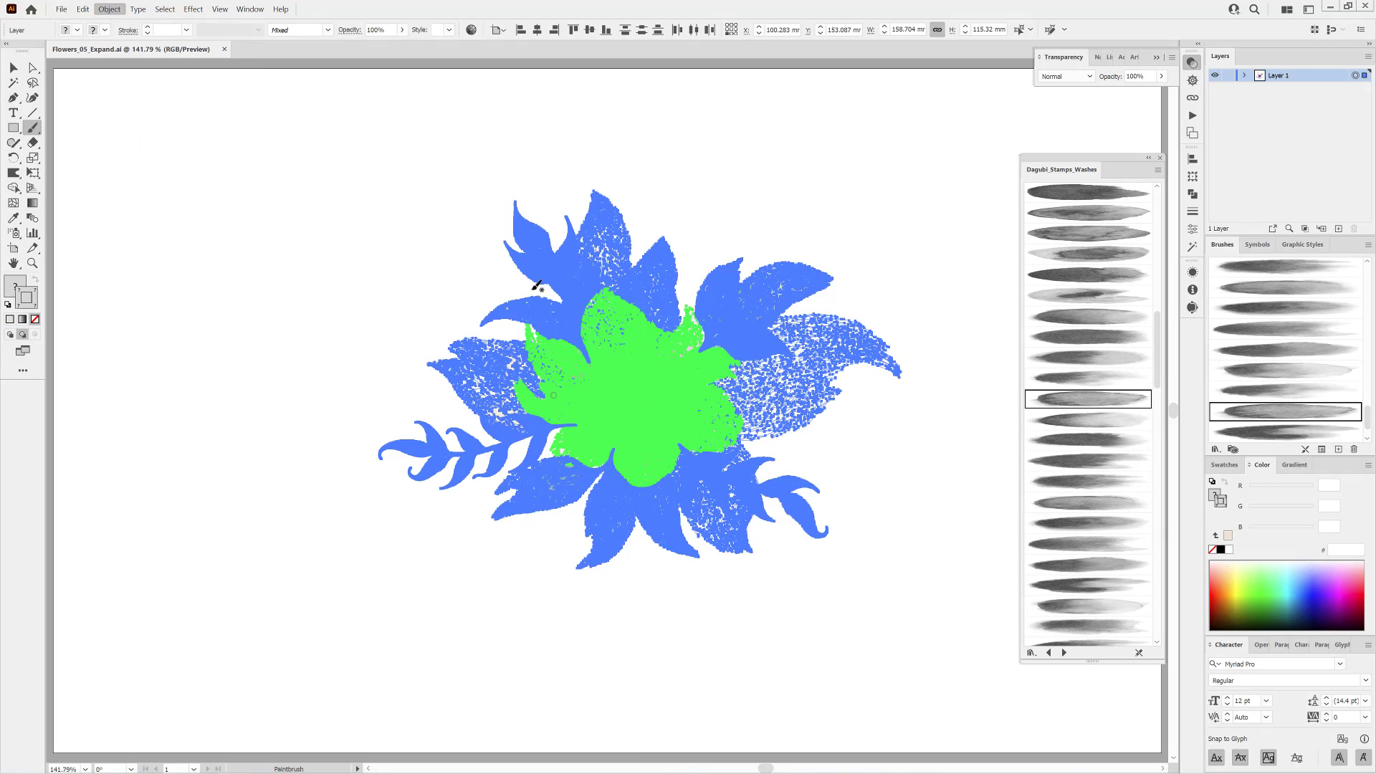
key("slash")
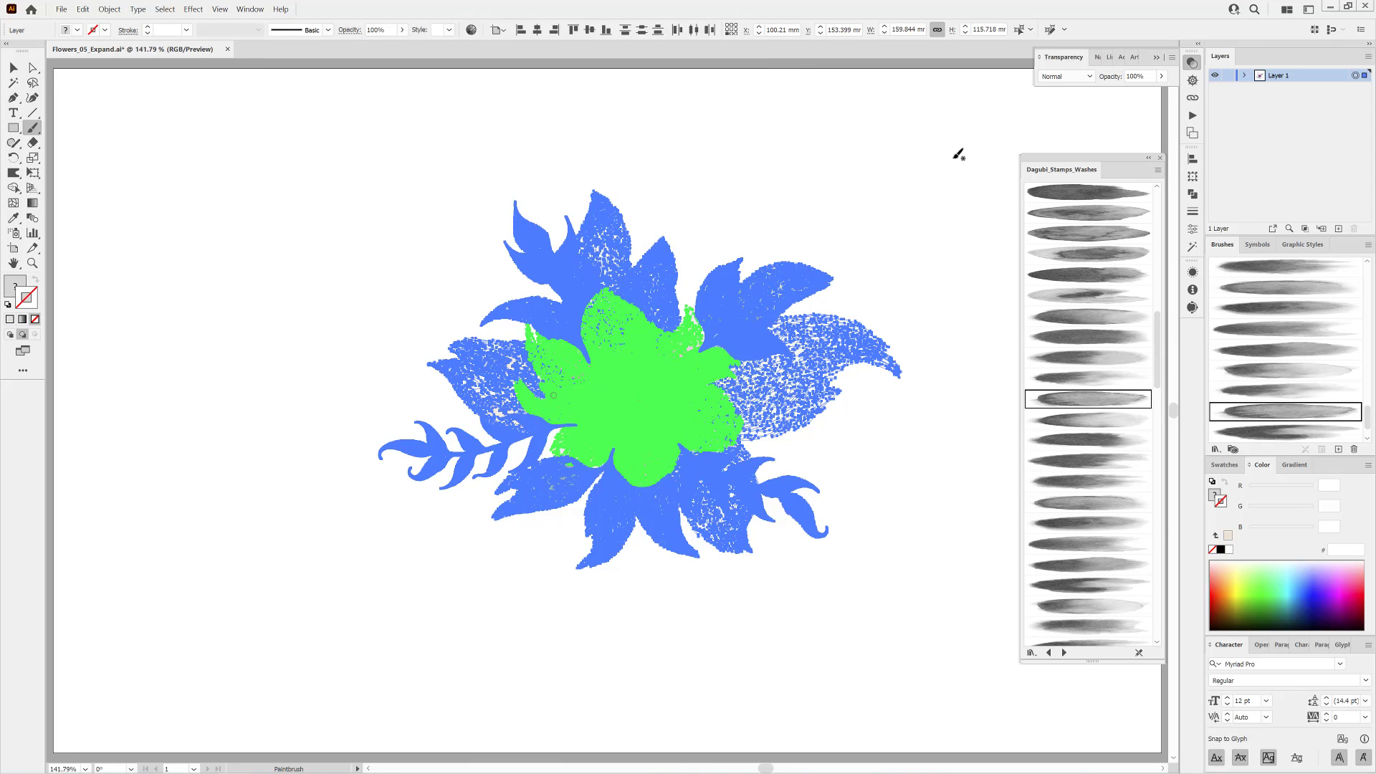
Check the dense anchor points of the expanded flower and leaves, and deselect all artwork.
left_click_drag(671, 403, 750, 447)
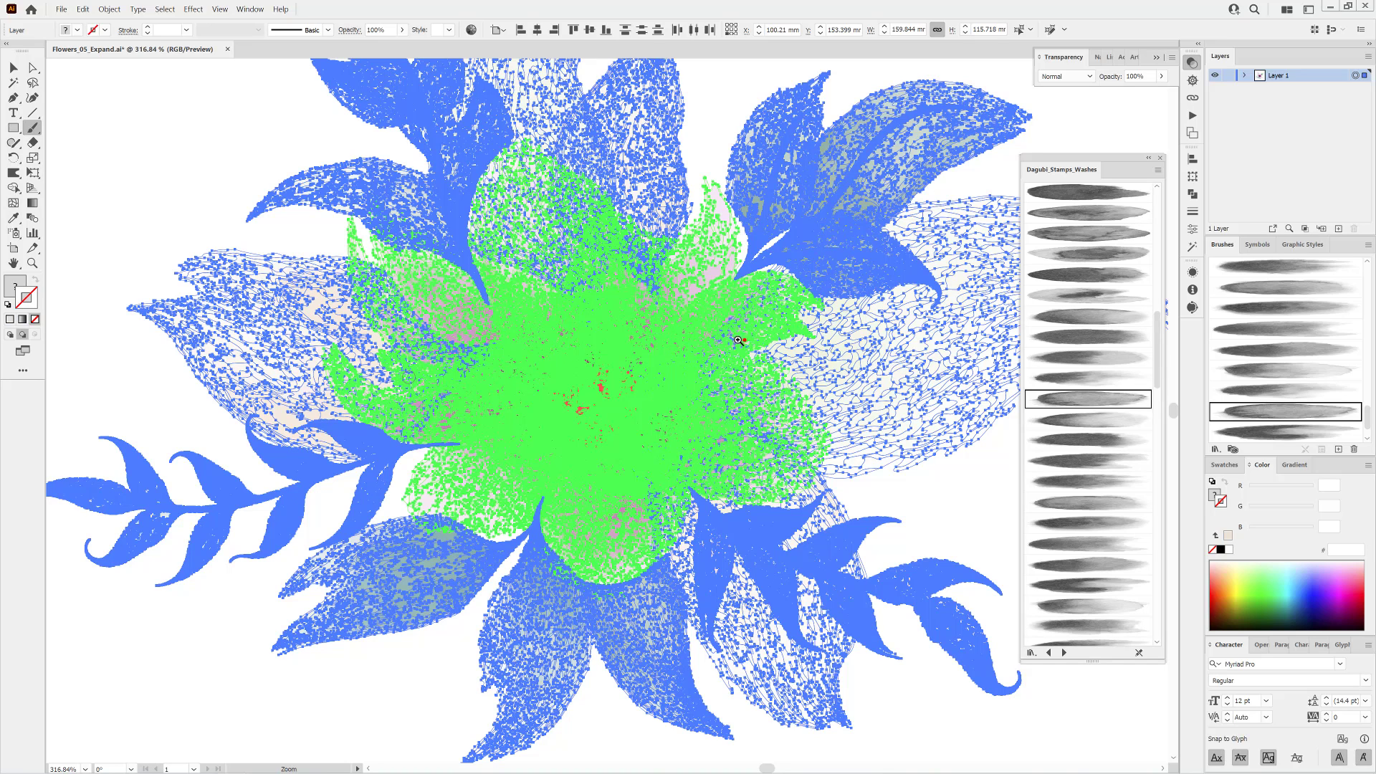
mouse_move(744, 339)
left_mouse_down()
mouse_move(705, 330)
mouse_move(722, 319)
mouse_move(727, 329)
mouse_move(682, 387)
mouse_move(710, 399)
mouse_move(663, 354)
left_mouse_up()
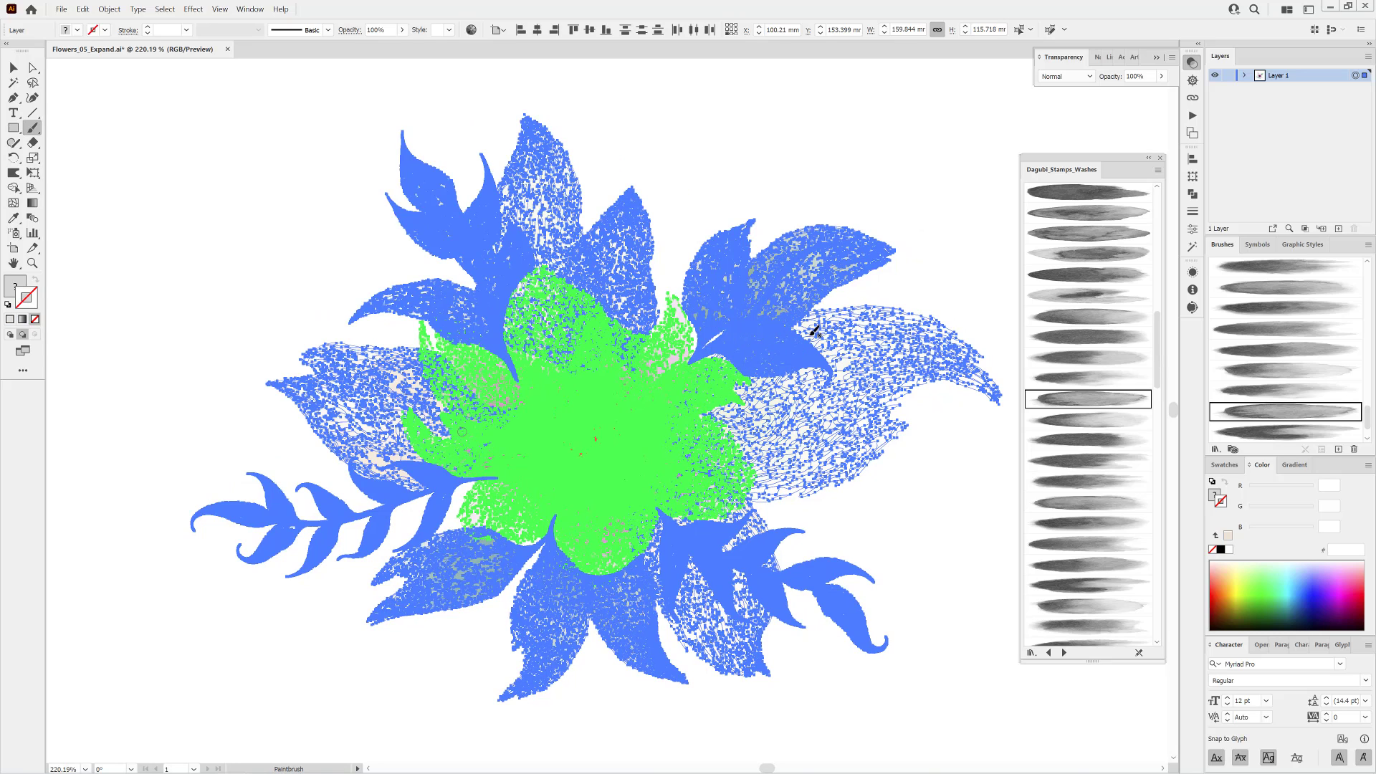
left_click(163, 12)
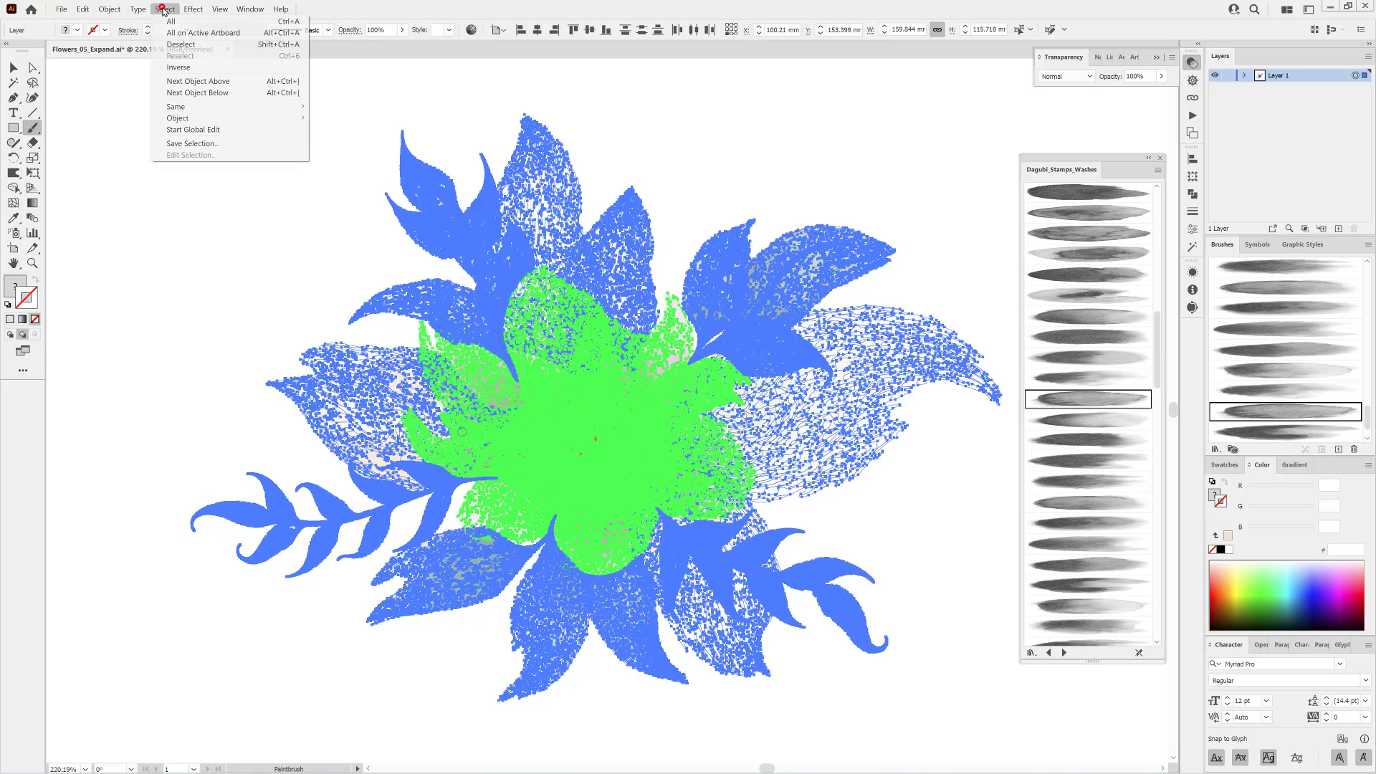
left_click(178, 44)
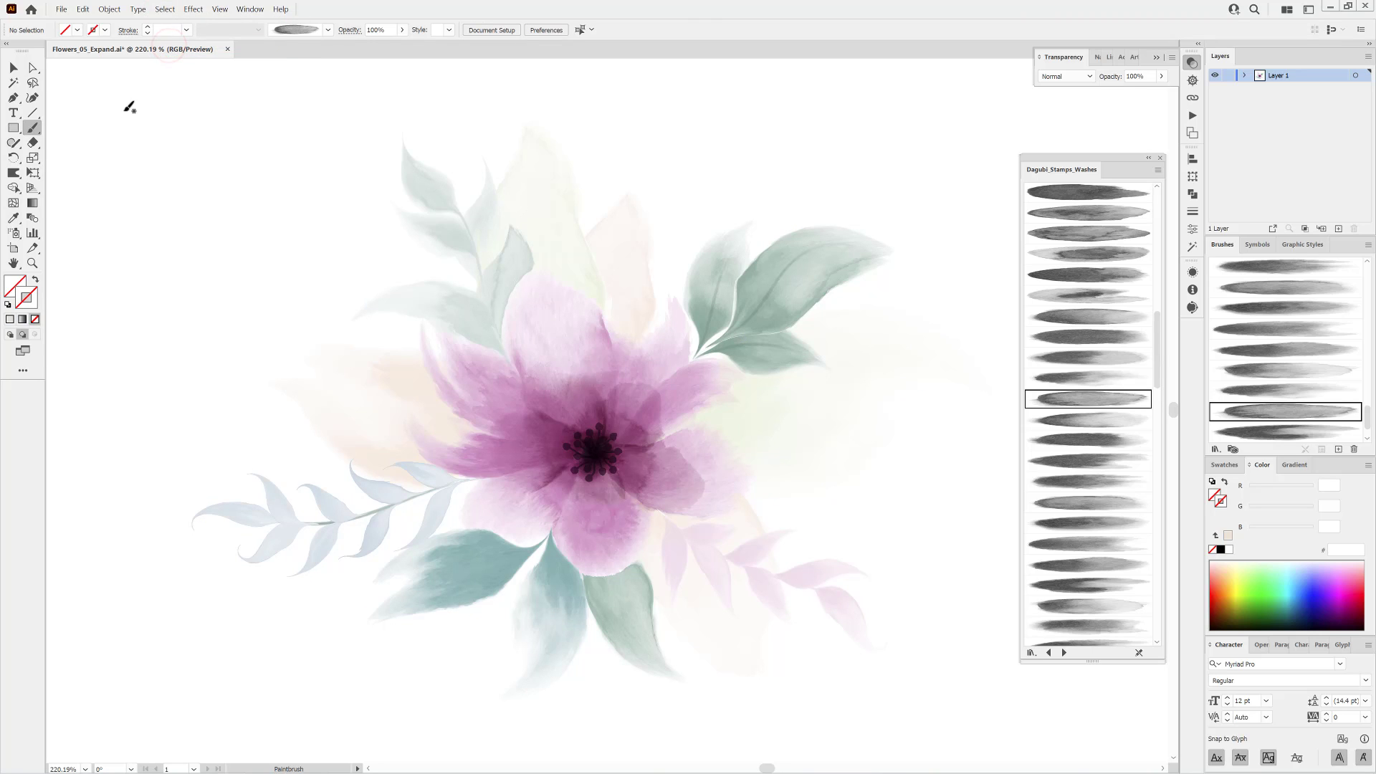
left_click(119, 107)
Select all unused brushes in the document and delete them.
left_click(1368, 245)
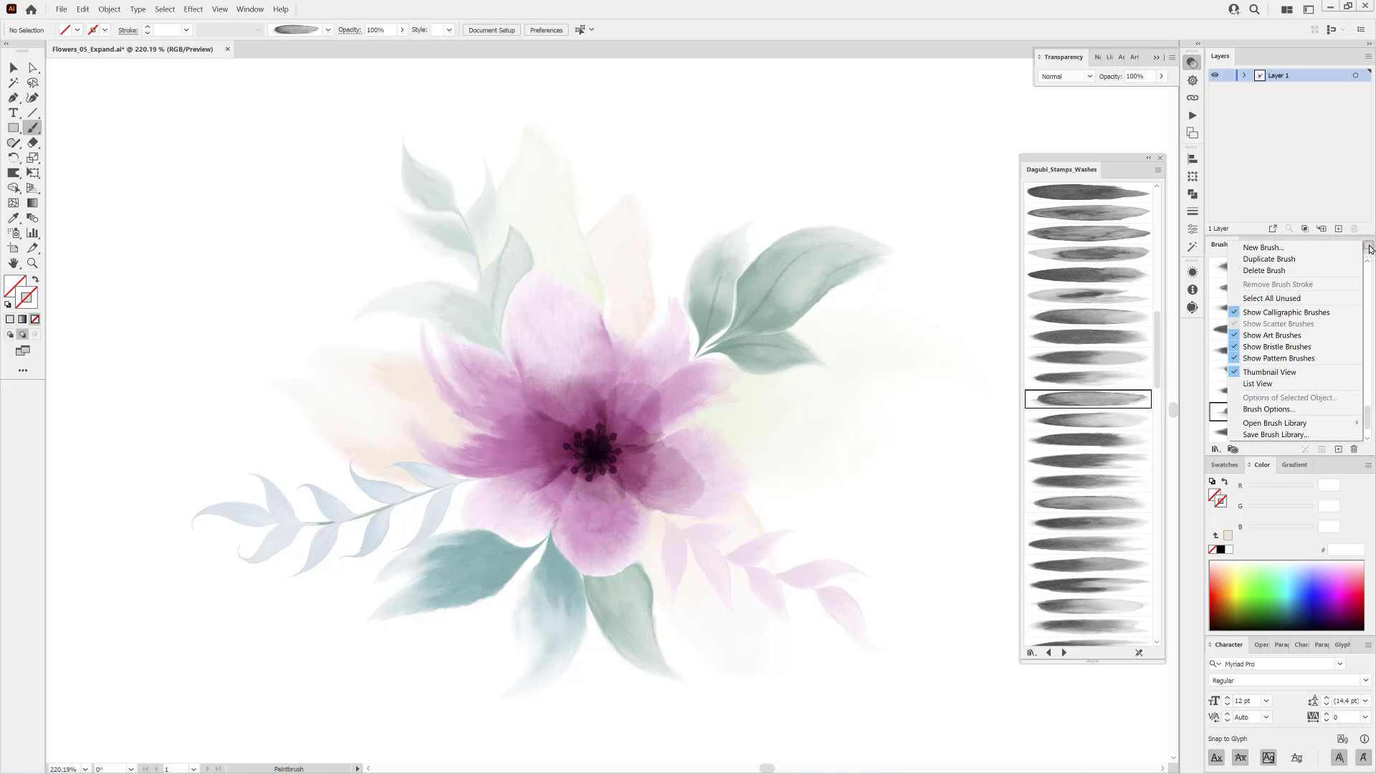
left_click(1271, 298)
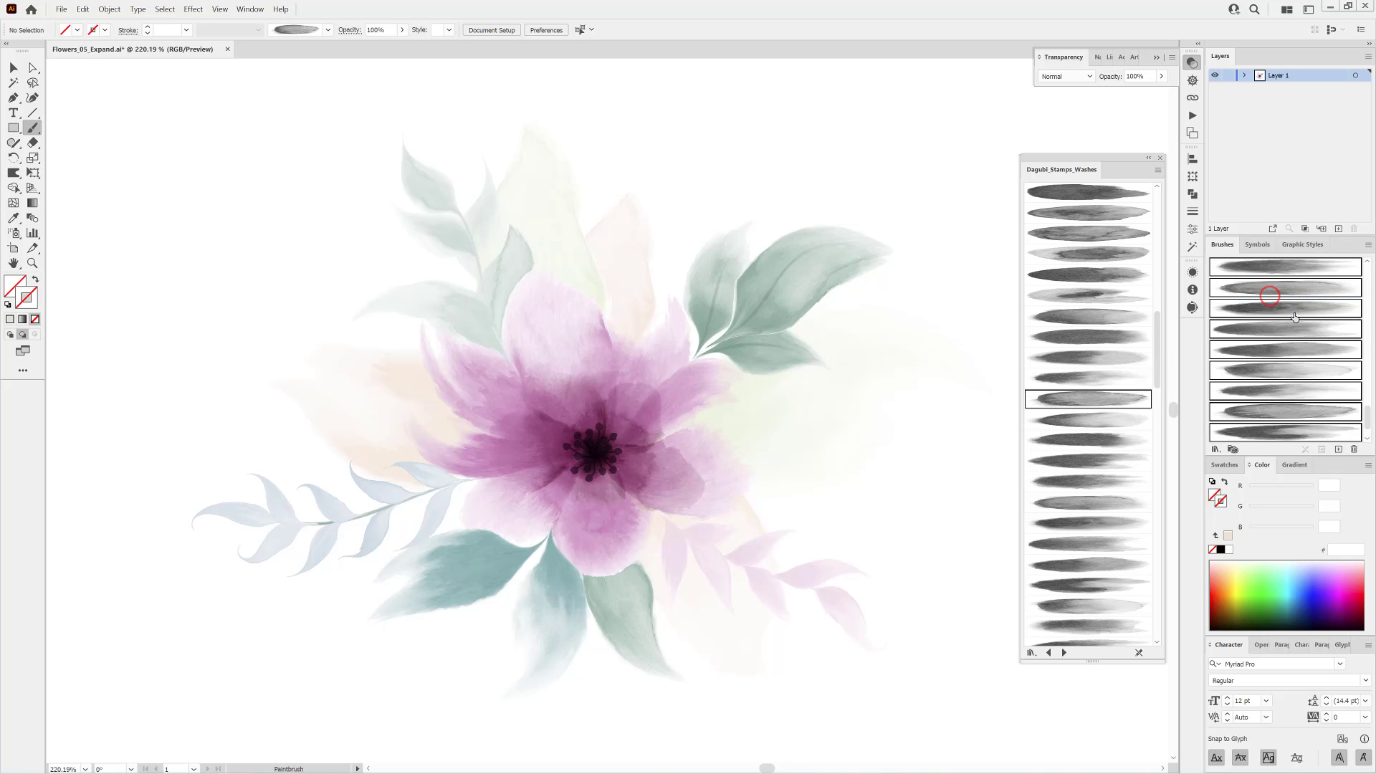
mouse_move(1367, 420)
left_mouse_down()
mouse_move(1369, 275)
mouse_move(1369, 429)
left_mouse_up()
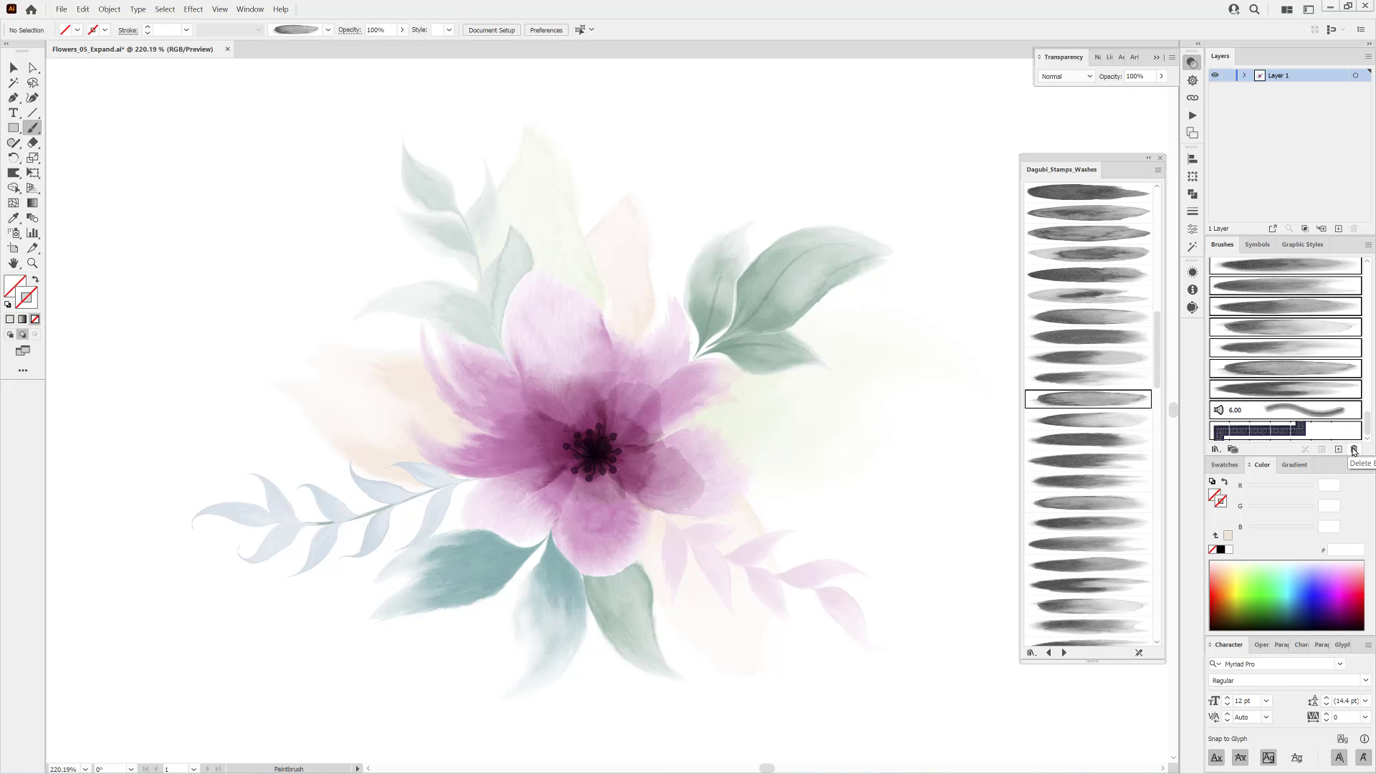
left_click(1354, 449)
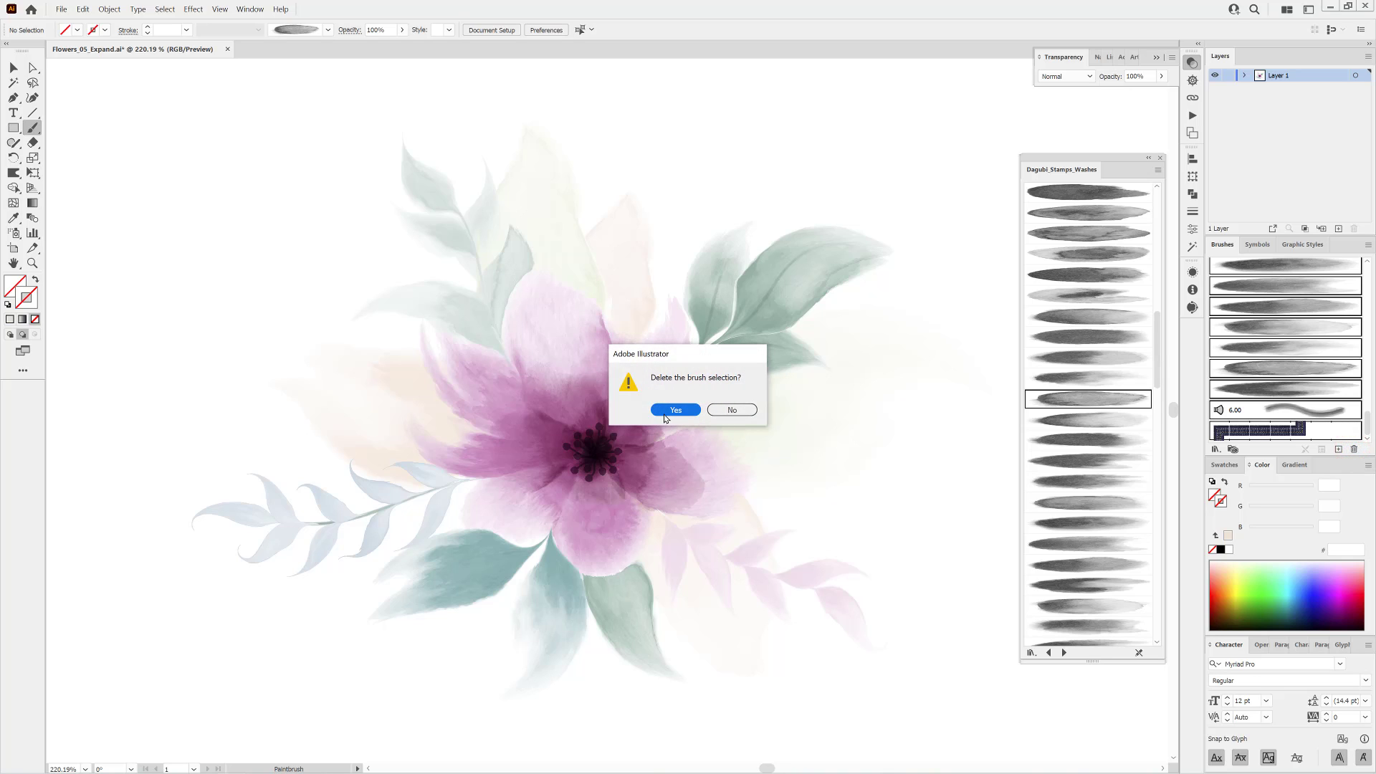
left_click(674, 410)
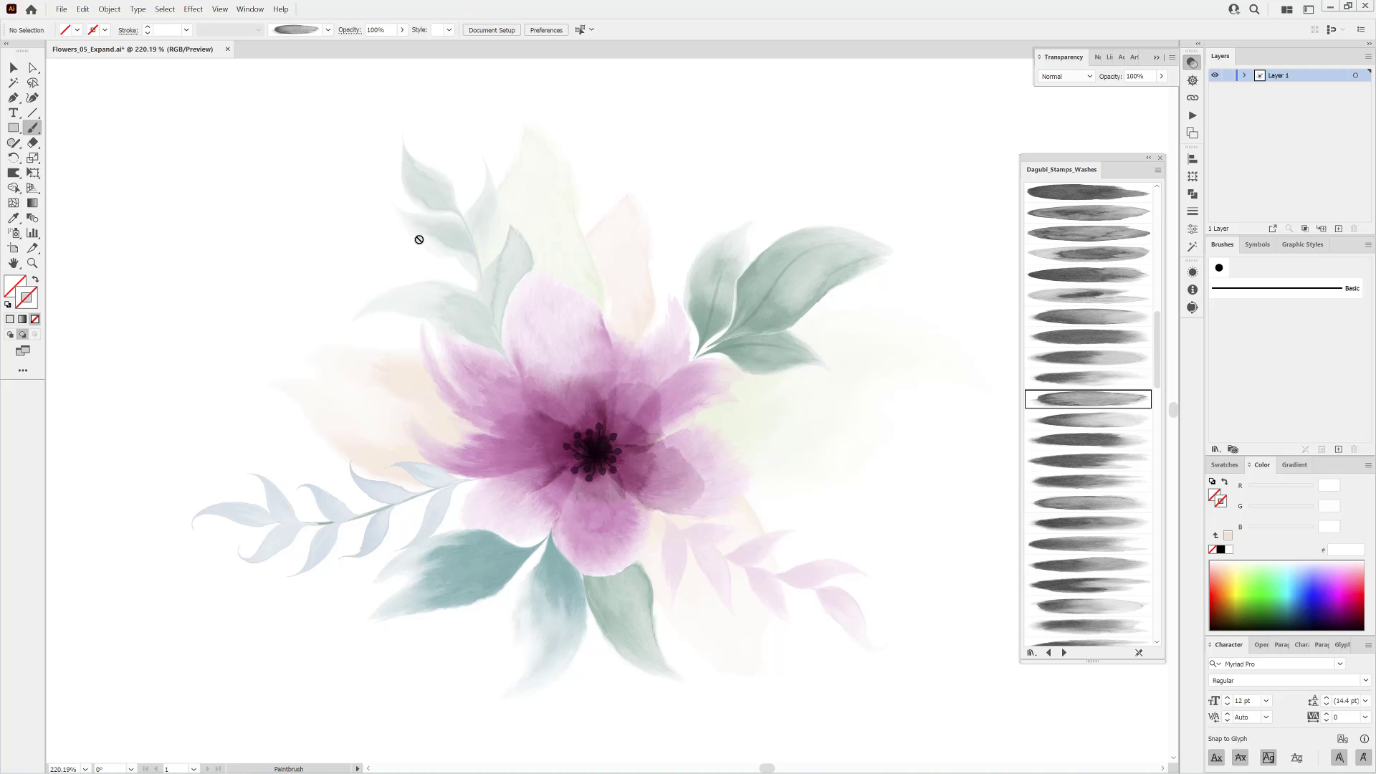
Save the document as Flowers_05_Expand_no_Brushes.ai in Illustrator 2020 format without PDF compatibility.
left_click(63, 10)
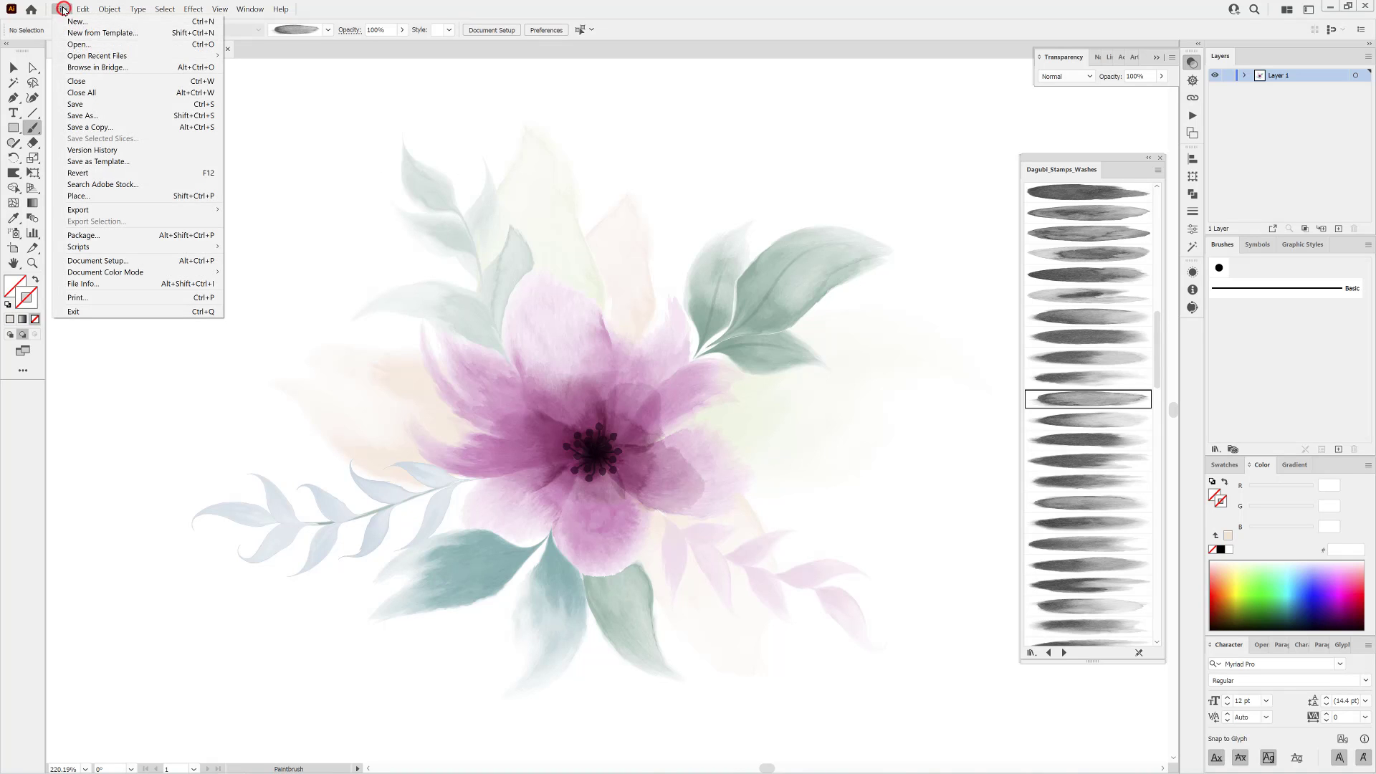
left_click(75, 116)
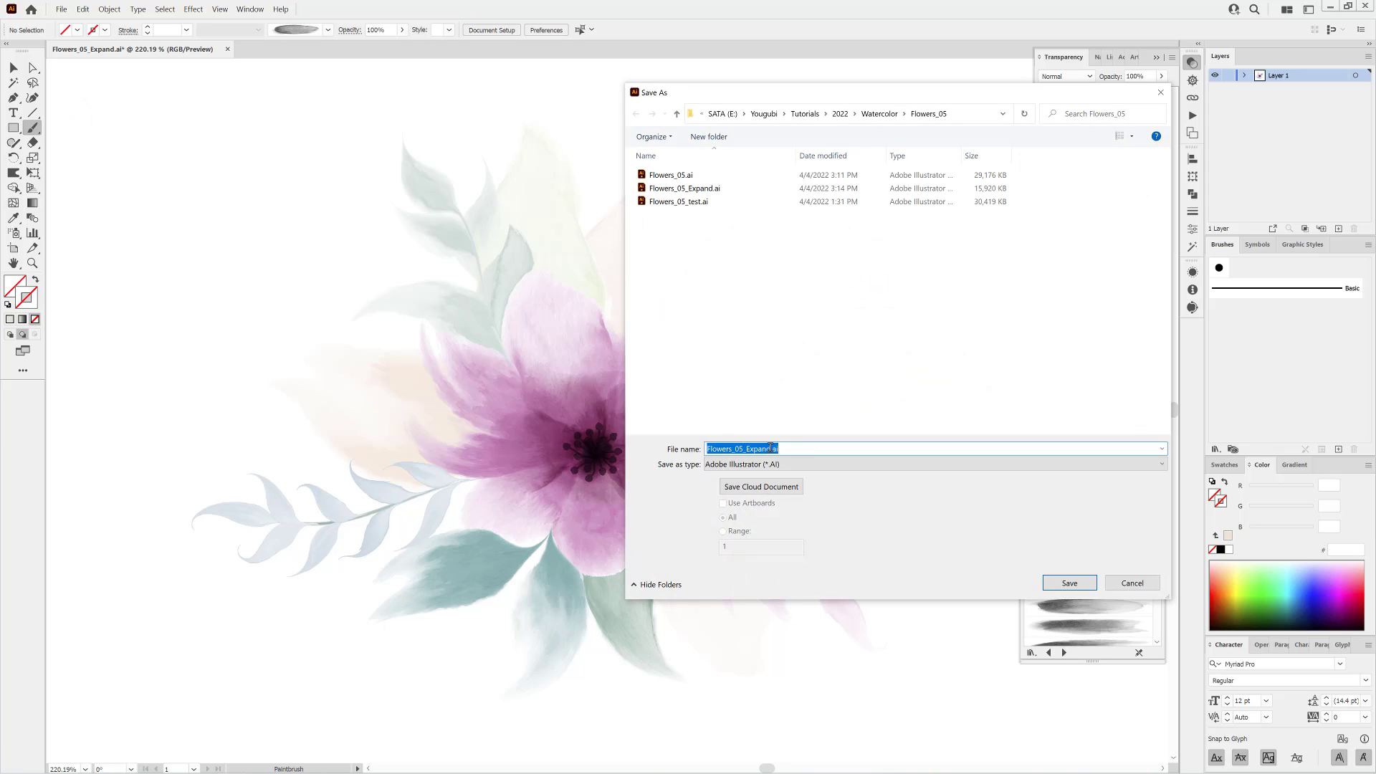
left_click(771, 448)
left_click(1069, 584)
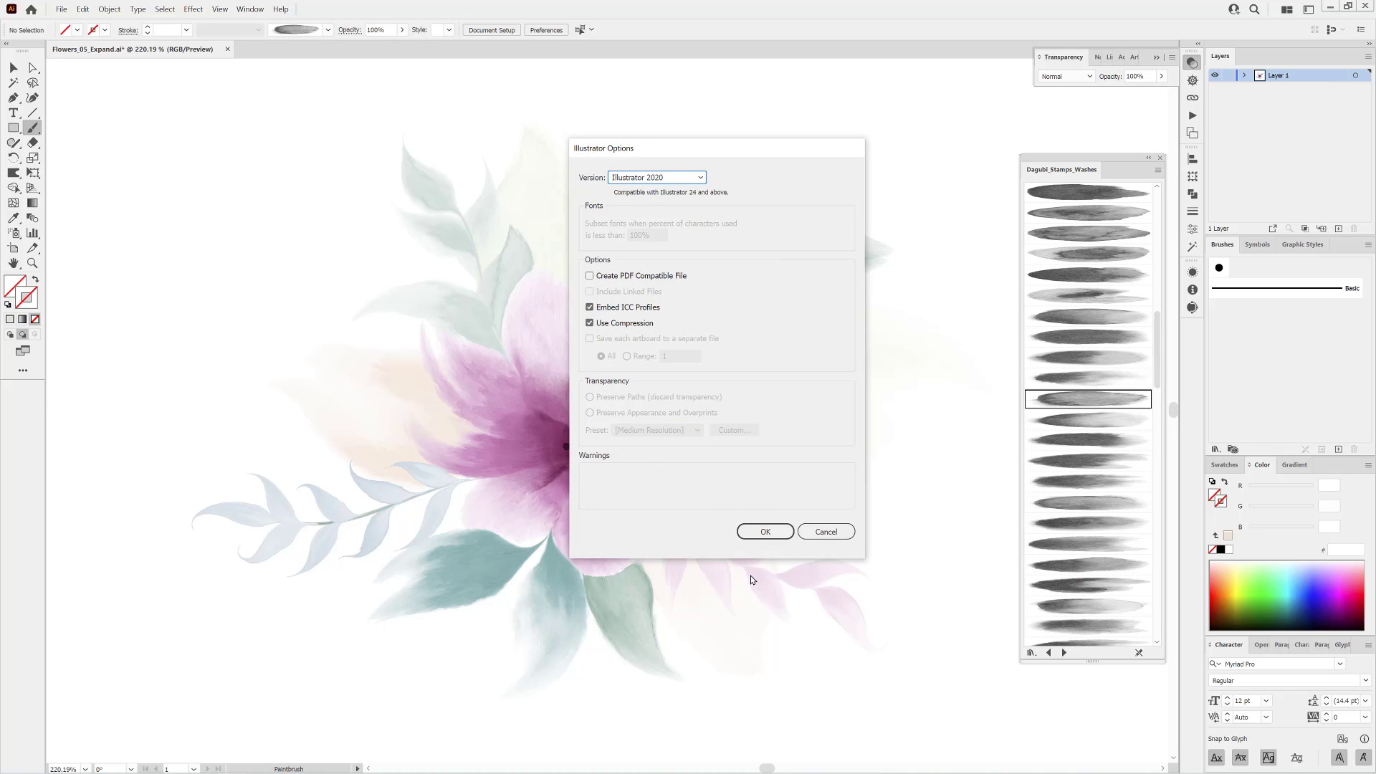
left_click(775, 532)
Compare the size of Flowers_05_Expand_no_Brushes.ai with the other files in the Flowers_05 folder without opening any.
left_click(61, 10)
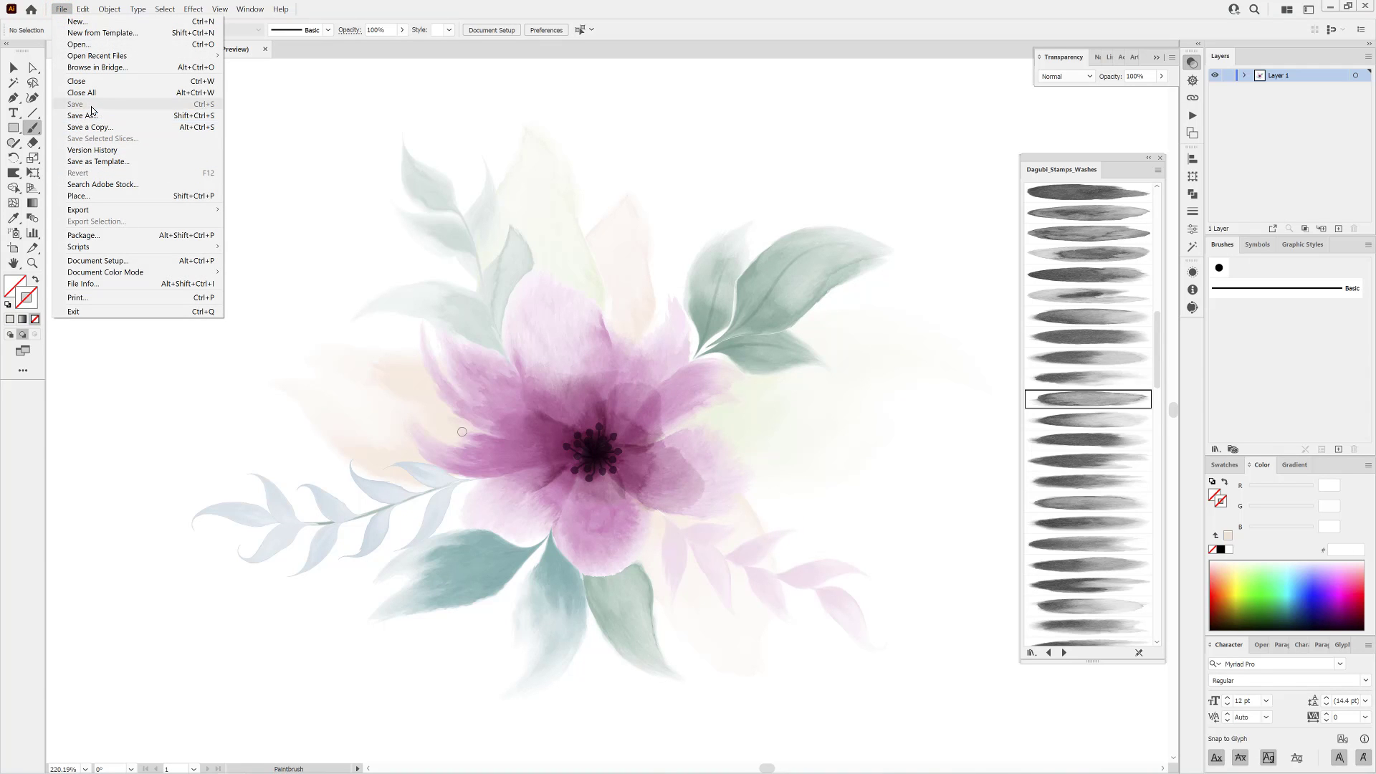
left_click(81, 45)
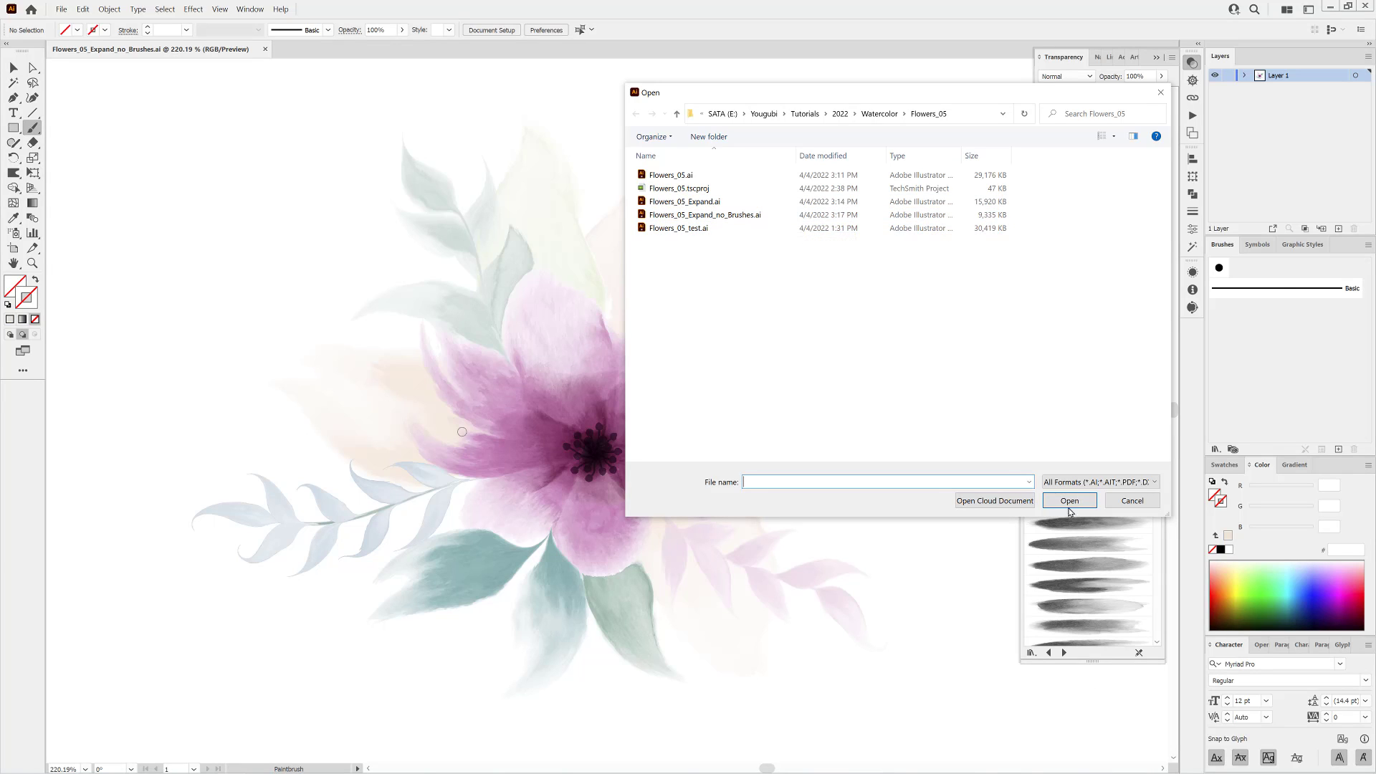
left_click(1132, 501)
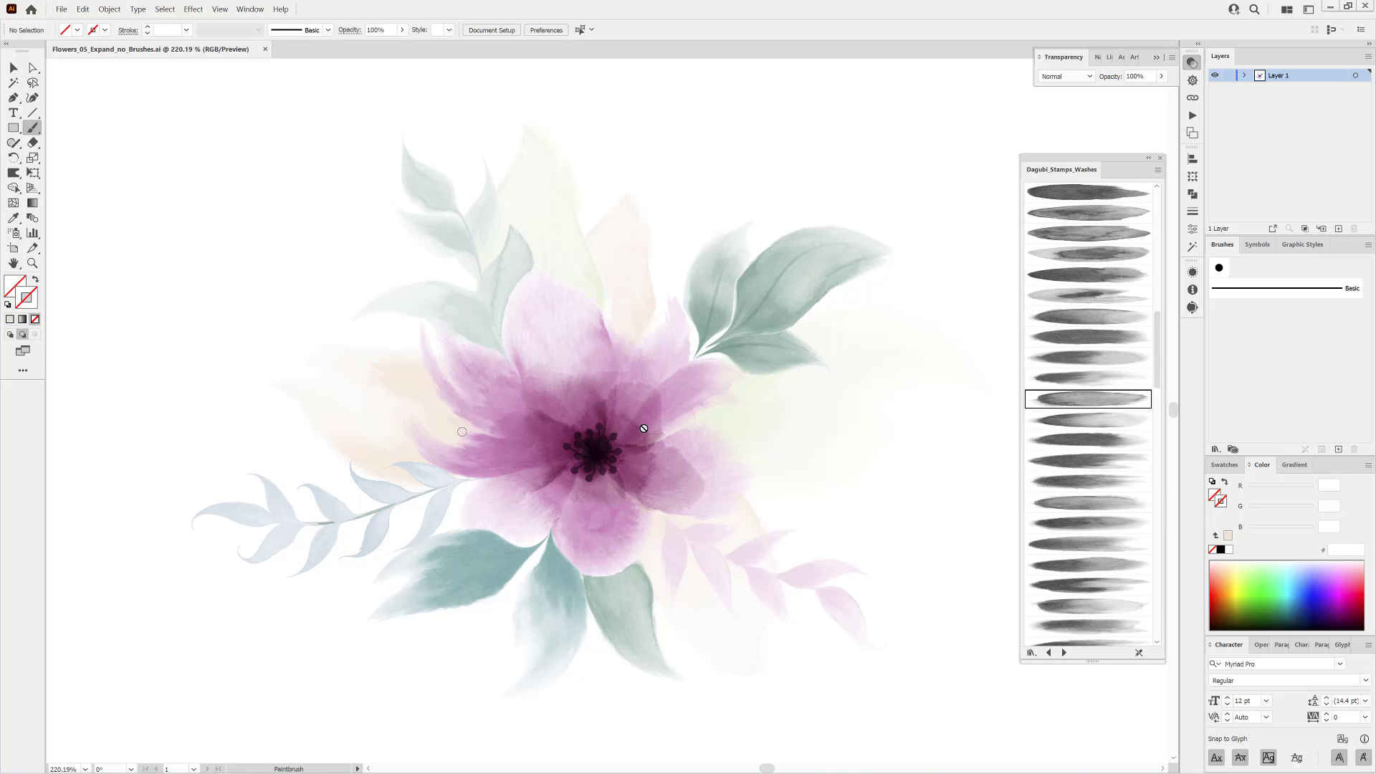
Save another version as Flowers_05_Expand_no_Brushes_CS4.ai in the legacy Illustrator CS4 format without PDF compatibility.
left_click(62, 9)
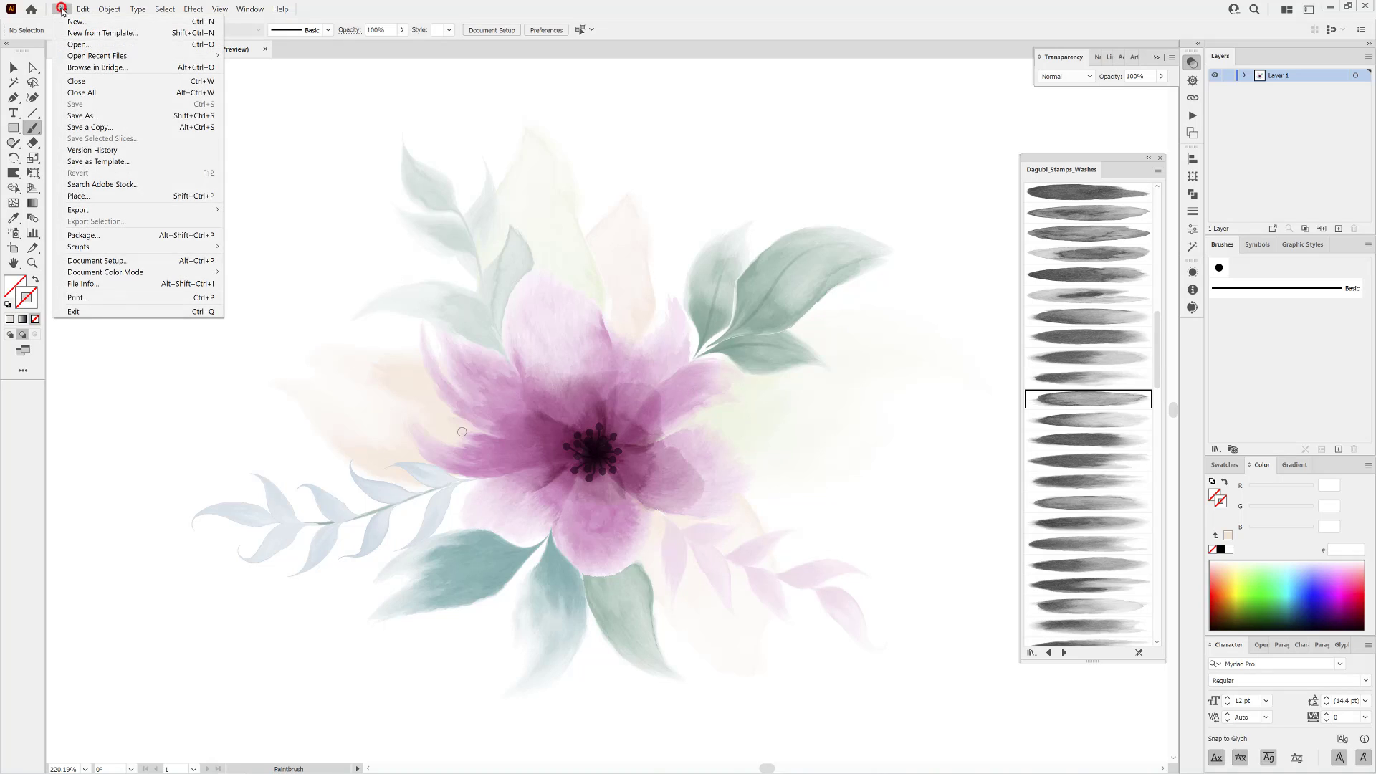
left_click(71, 116)
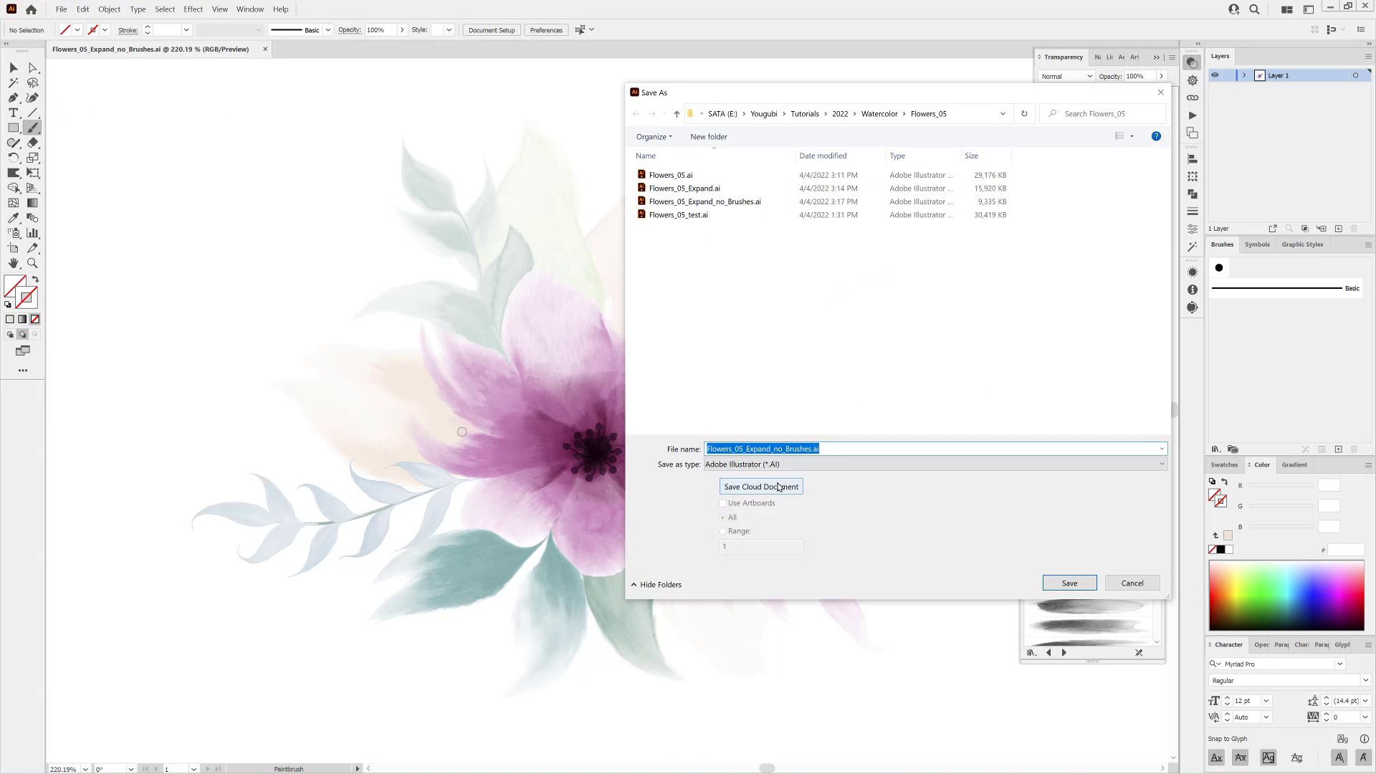
left_click(813, 447)
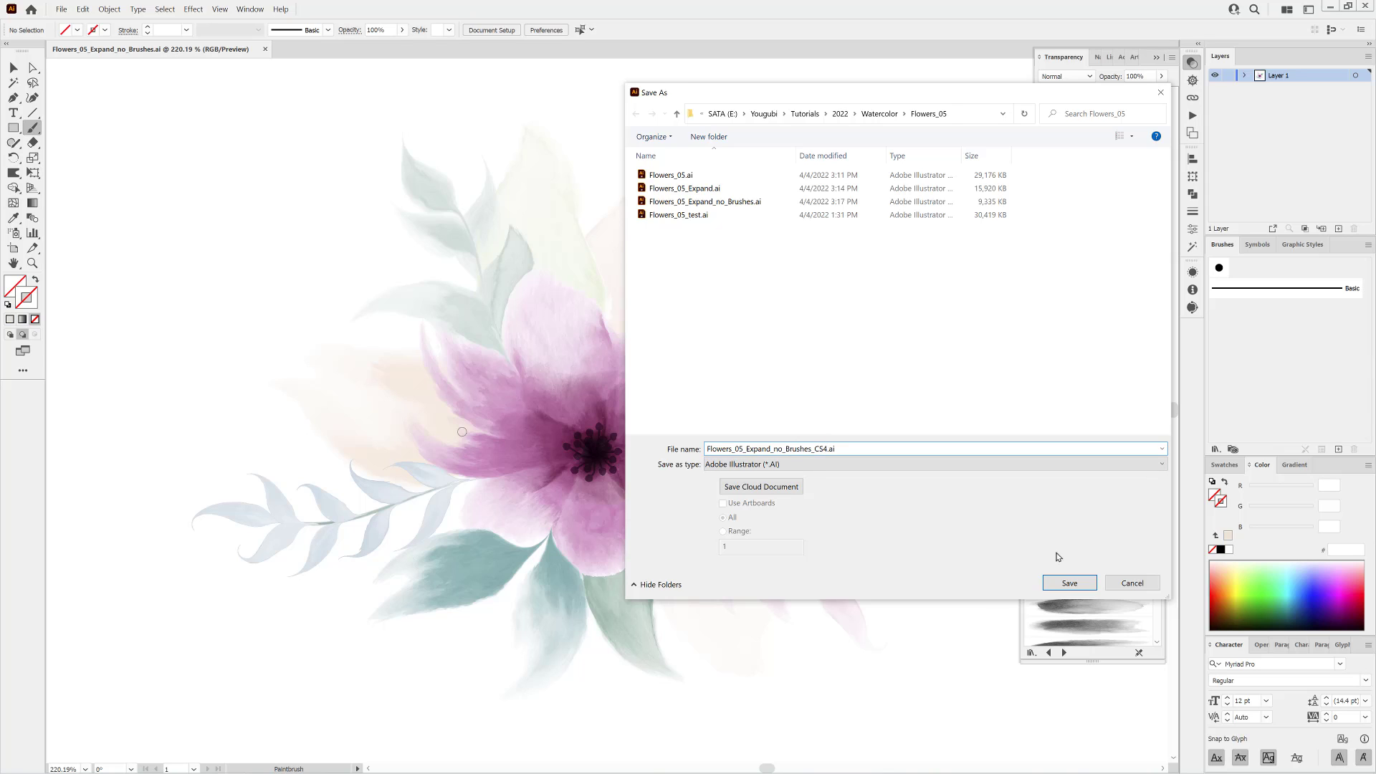
type("_CS4")
left_click(1069, 582)
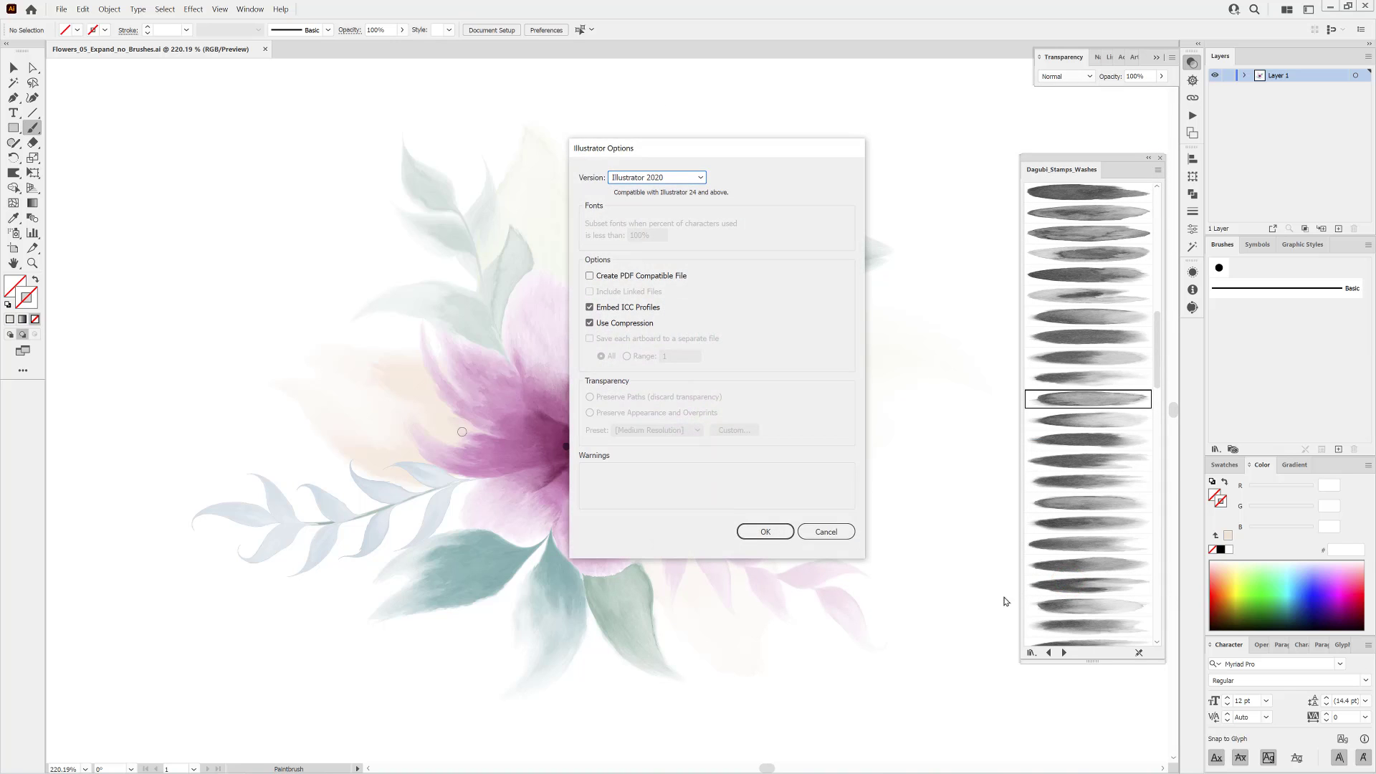
left_click(699, 179)
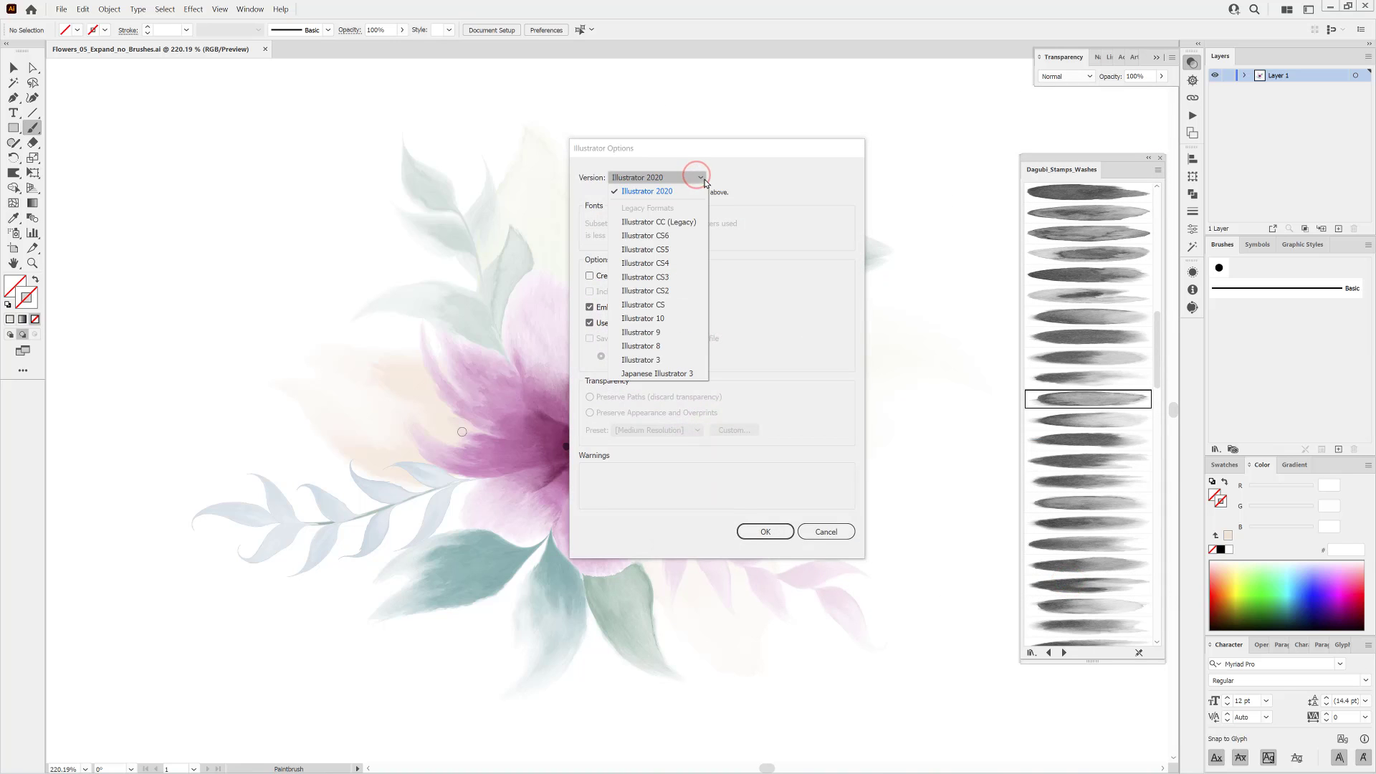
left_click(666, 264)
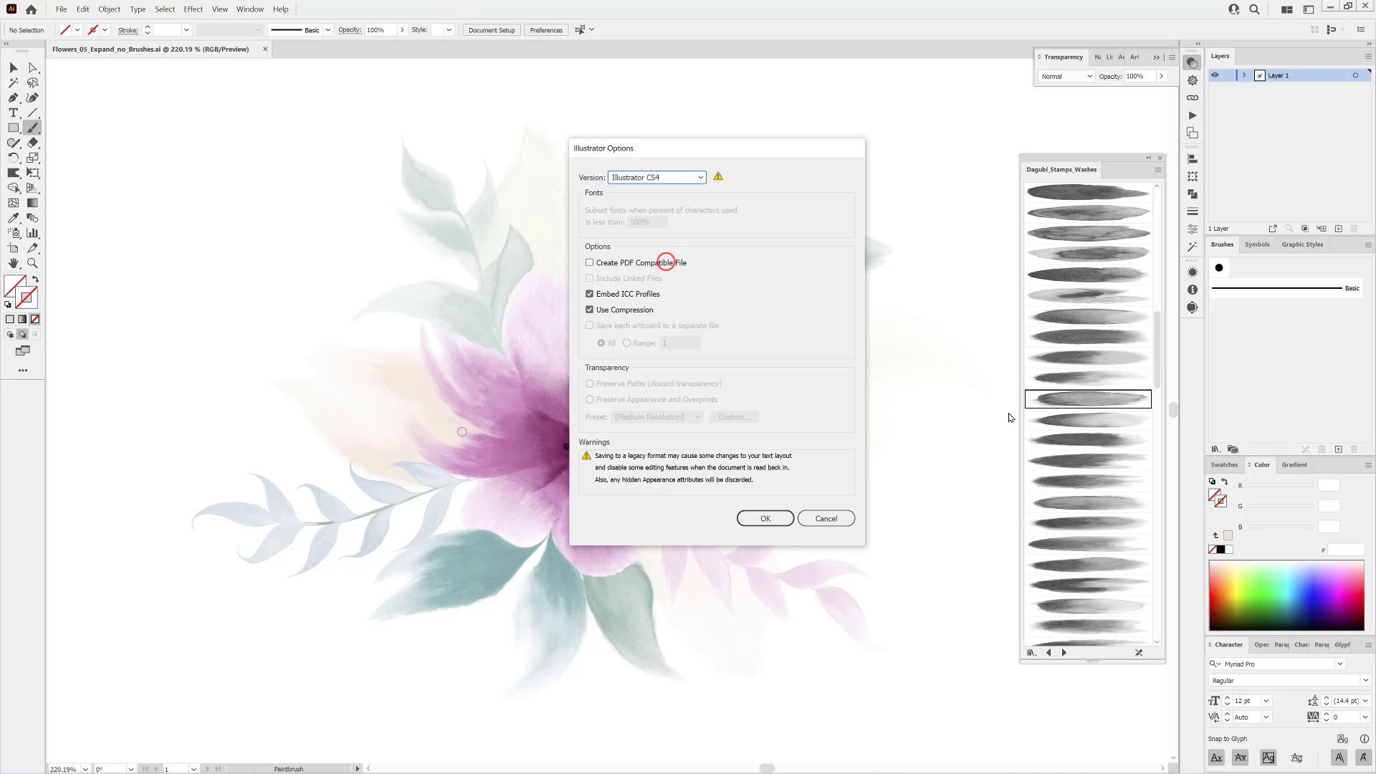
left_click(770, 520)
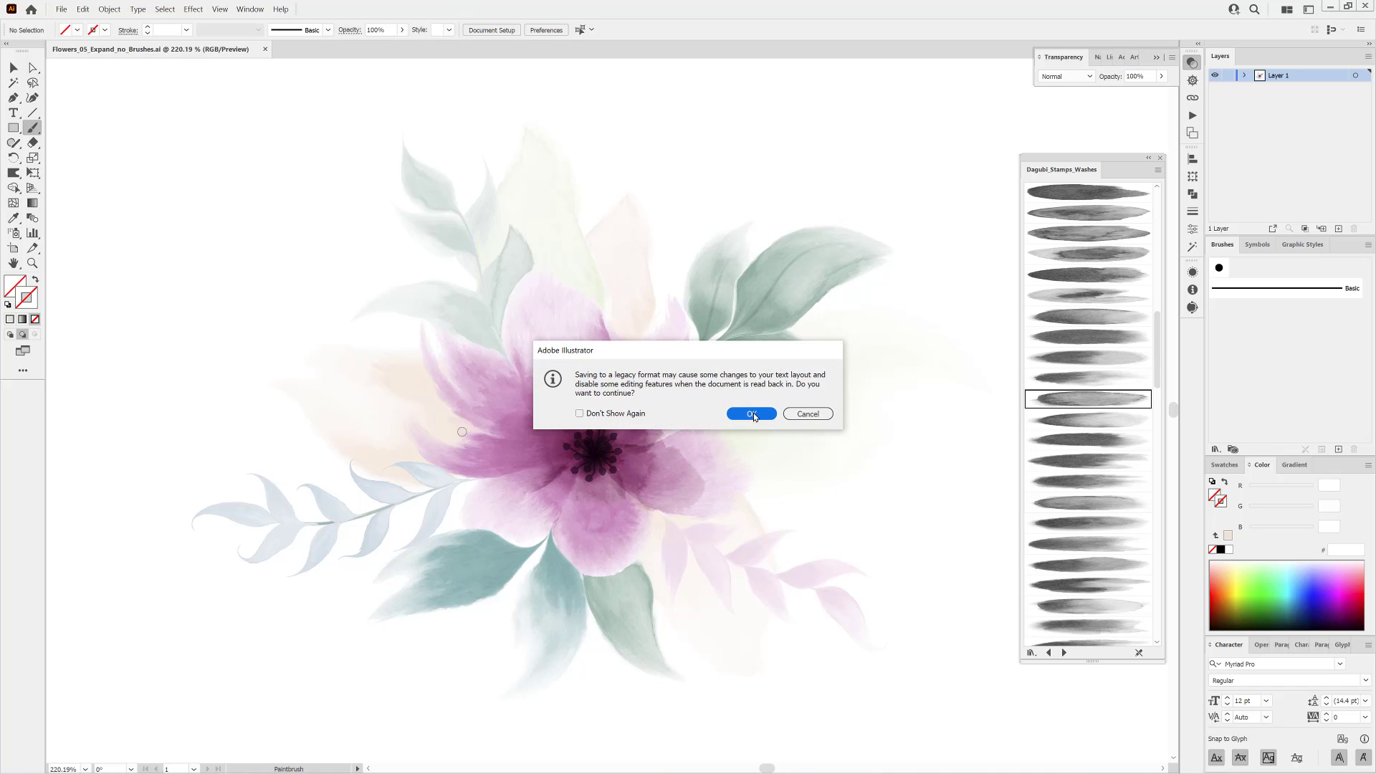
left_click(755, 415)
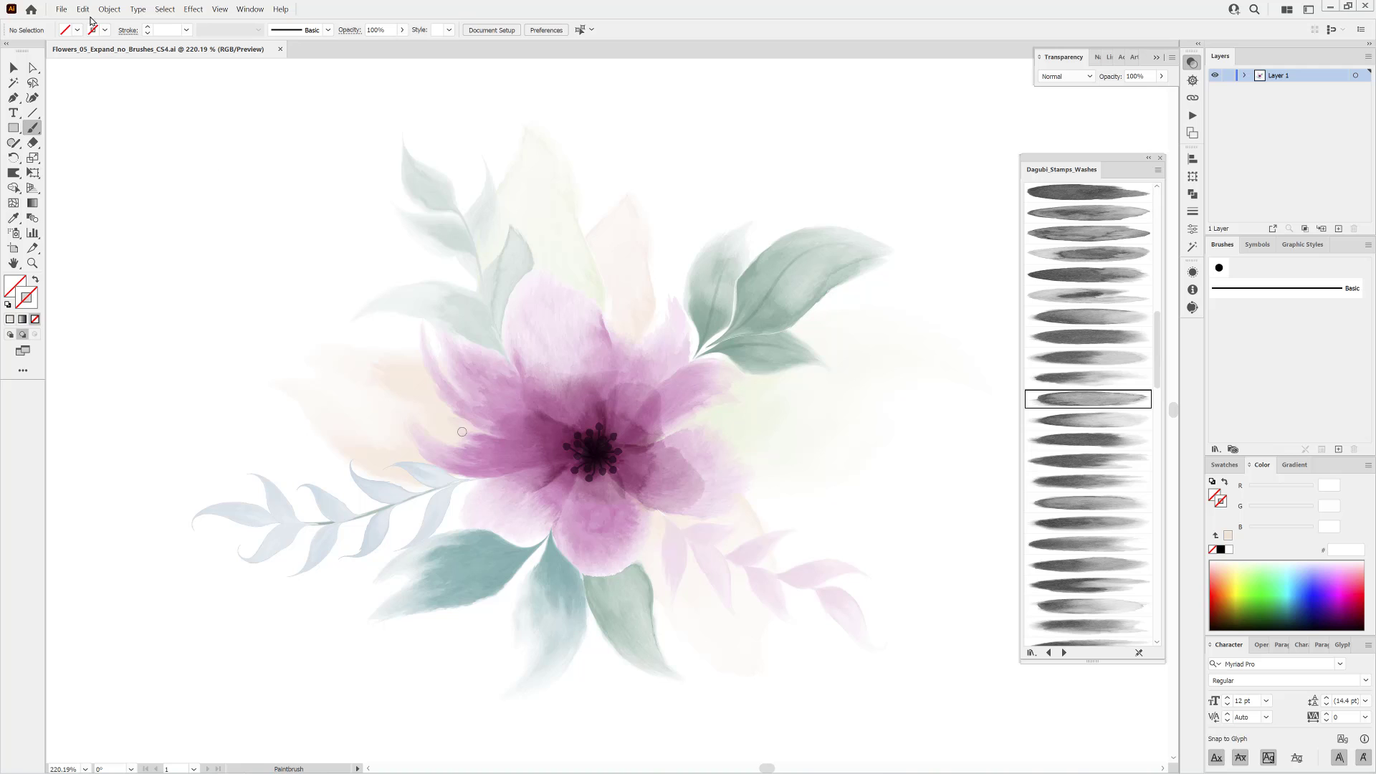
Check the file size of Flowers_05_Expand_no_Brushes_CS4.ai in the Flowers_05 folder without opening it.
left_click(60, 10)
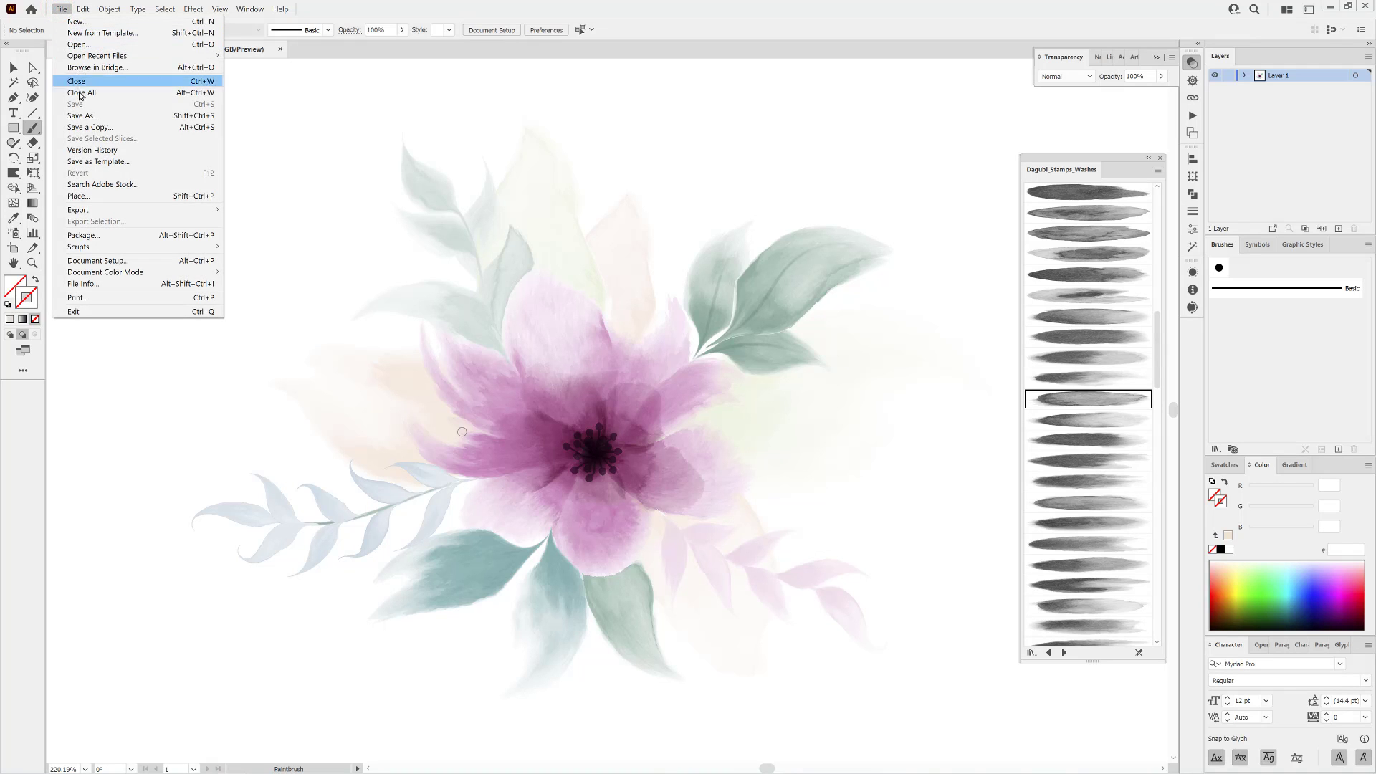
left_click(77, 44)
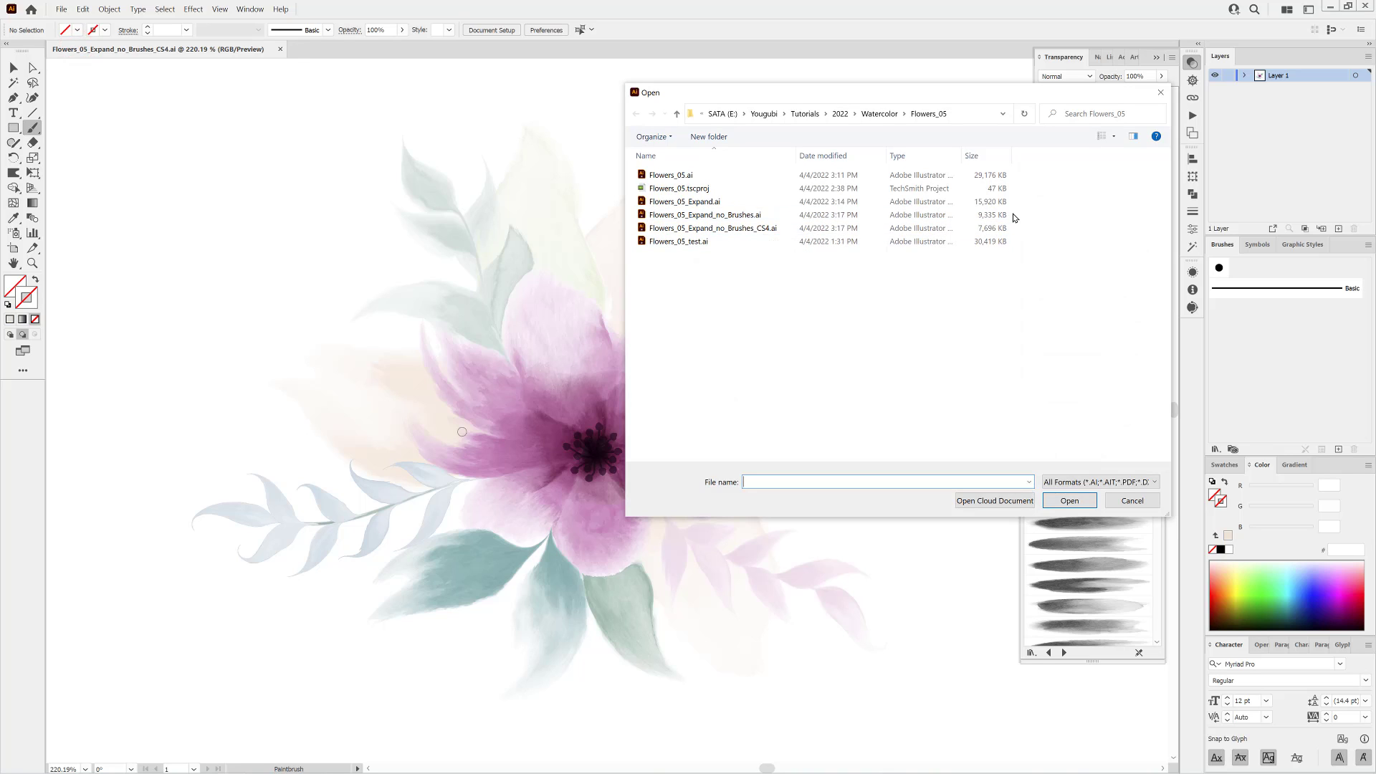
left_click(762, 231)
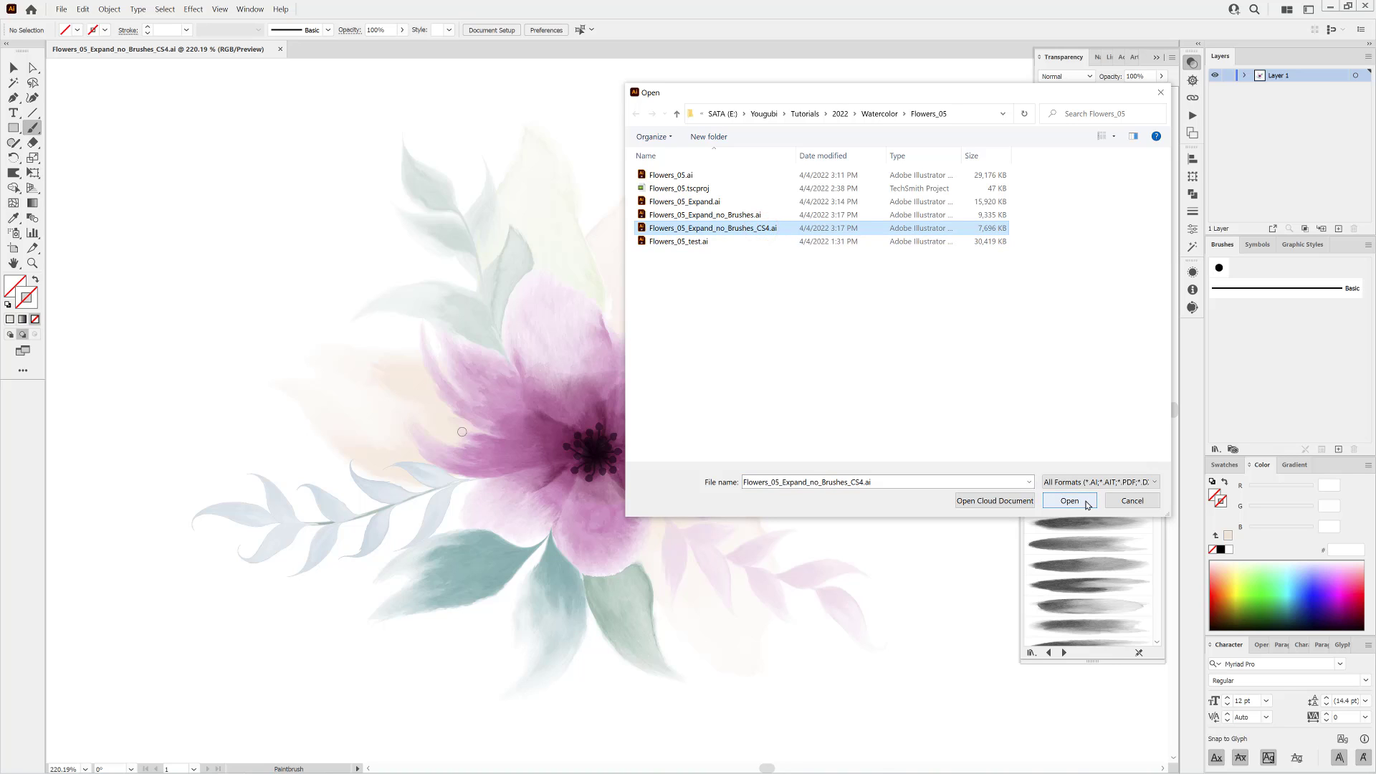
left_click(1140, 502)
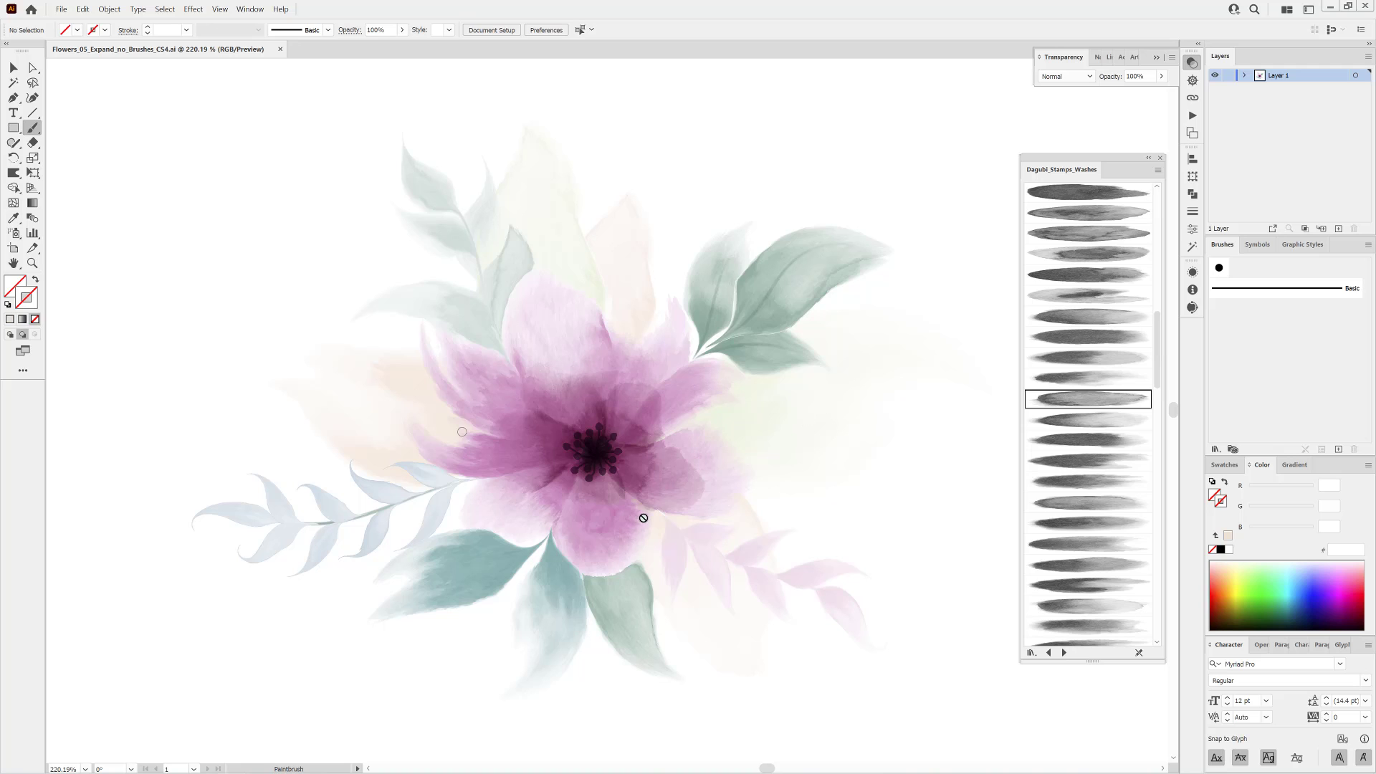
Select all artwork on Layer 1, examine the anchor points of the expanded flower and leaves up close, and deselect everything.
key("ctrl+space")
mouse_move(700, 503)
left_mouse_down()
mouse_move(645, 485)
mouse_move(677, 498)
left_mouse_up()
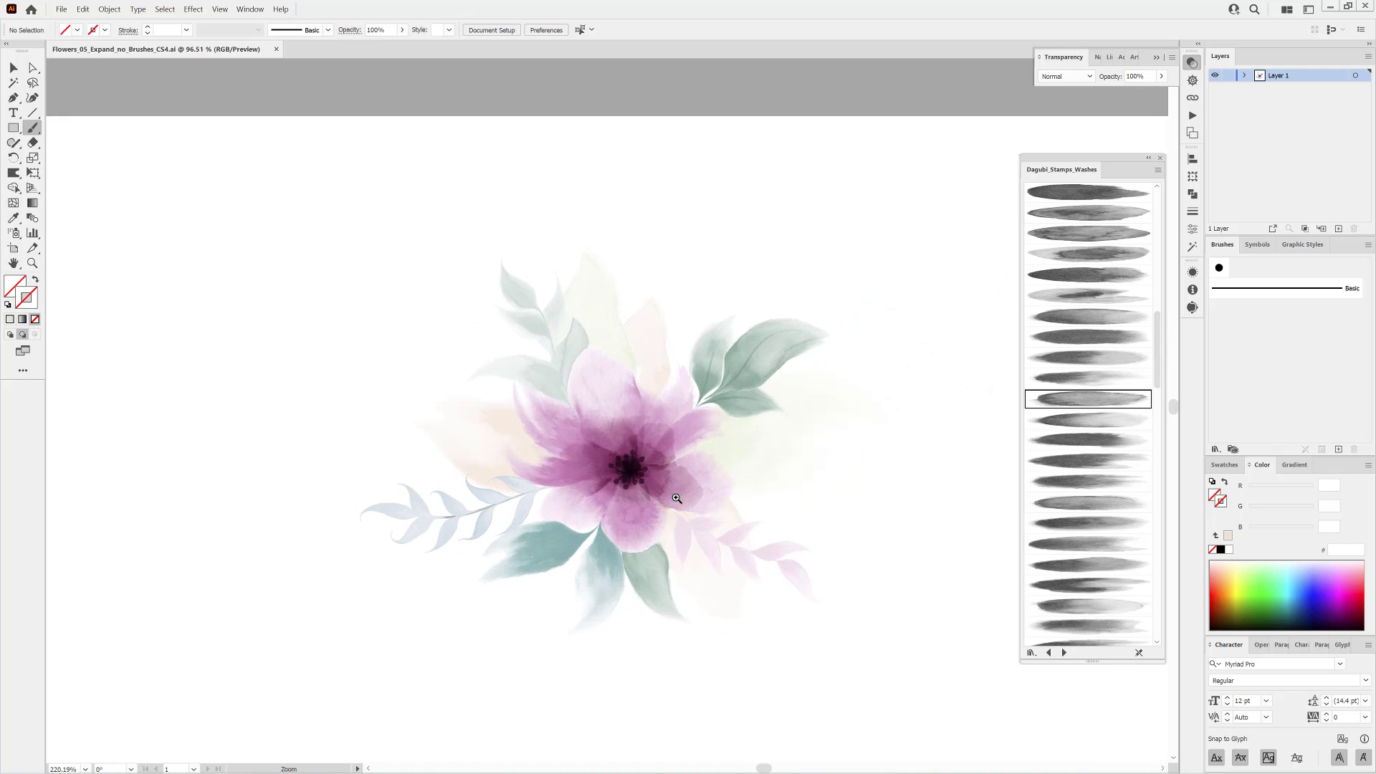
left_click_drag(675, 445, 669, 429)
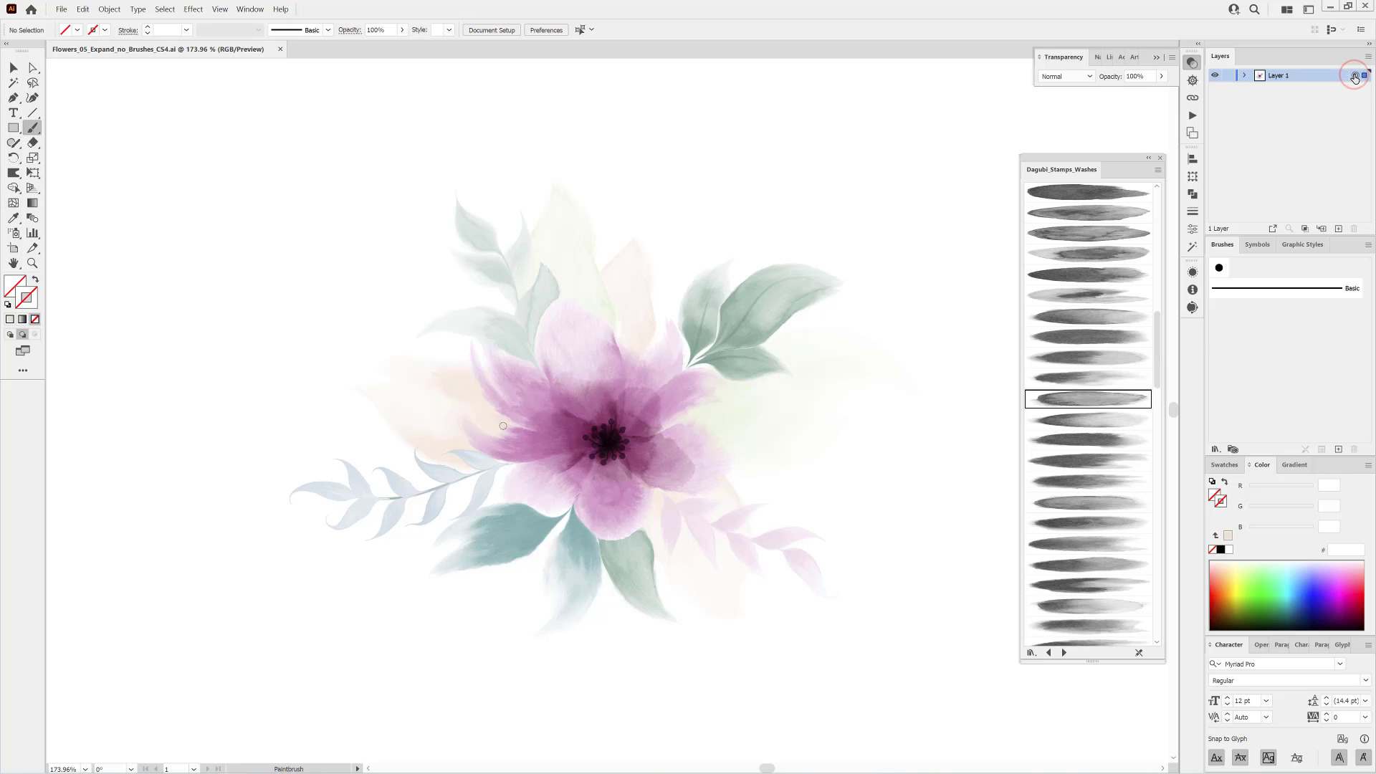
left_click(1354, 76)
left_click_drag(638, 429, 792, 469)
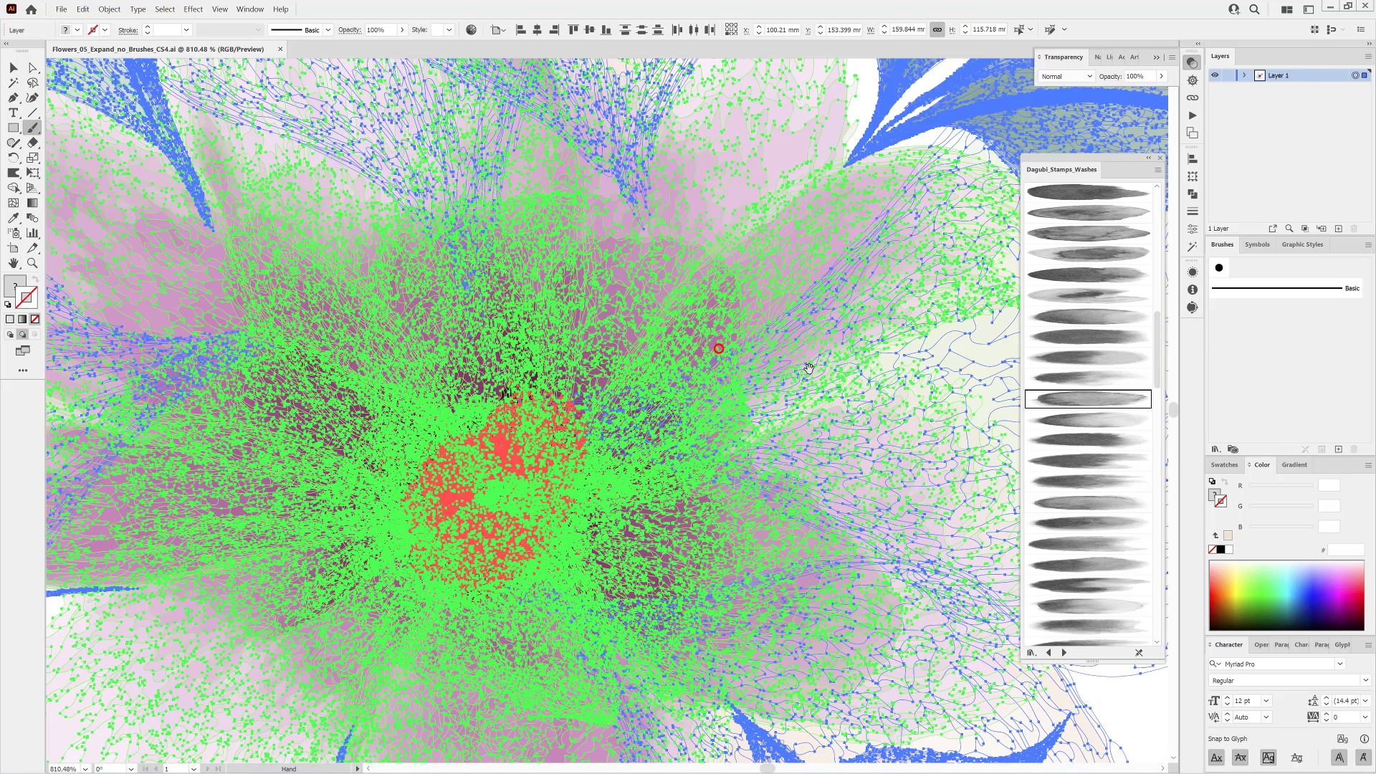
left_click_drag(719, 348, 630, 423)
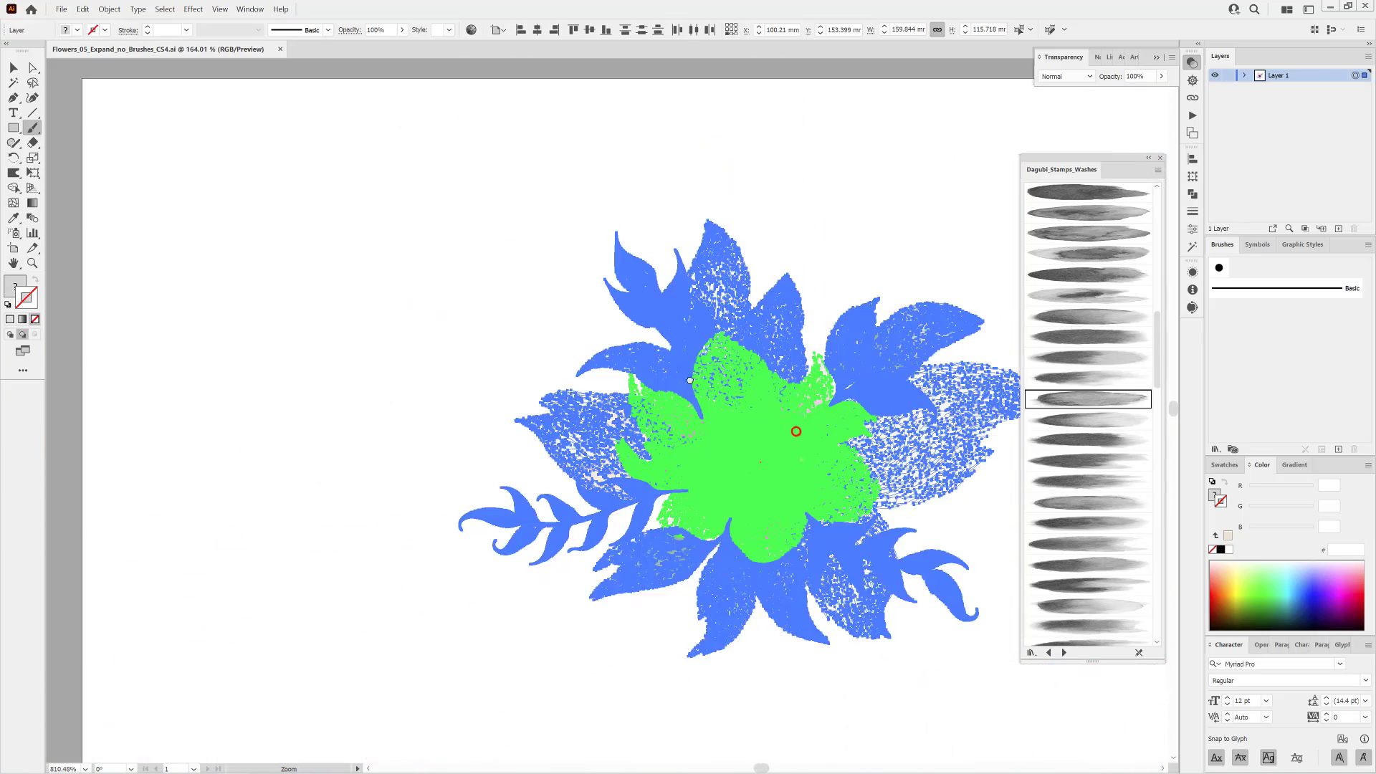
left_click_drag(654, 374, 561, 342)
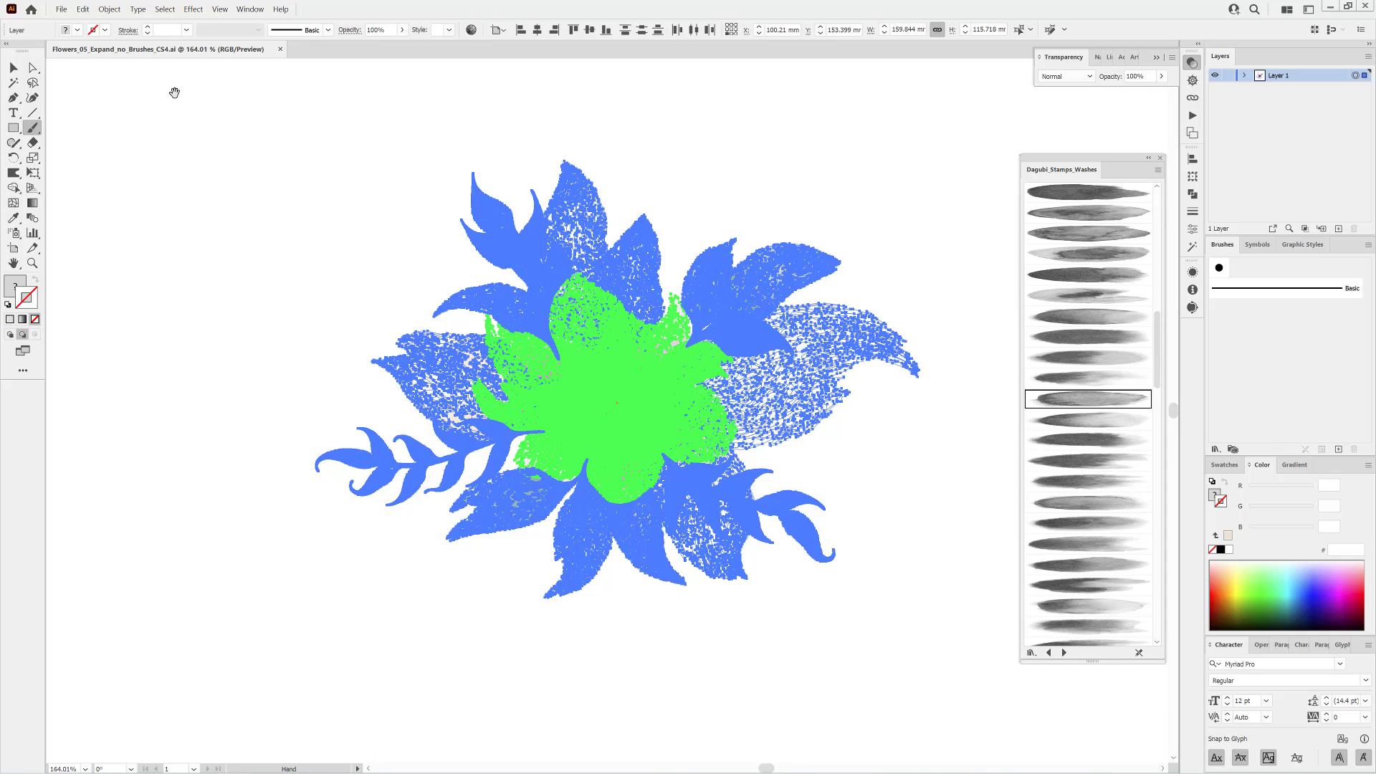
key("ctrl+shift+a")
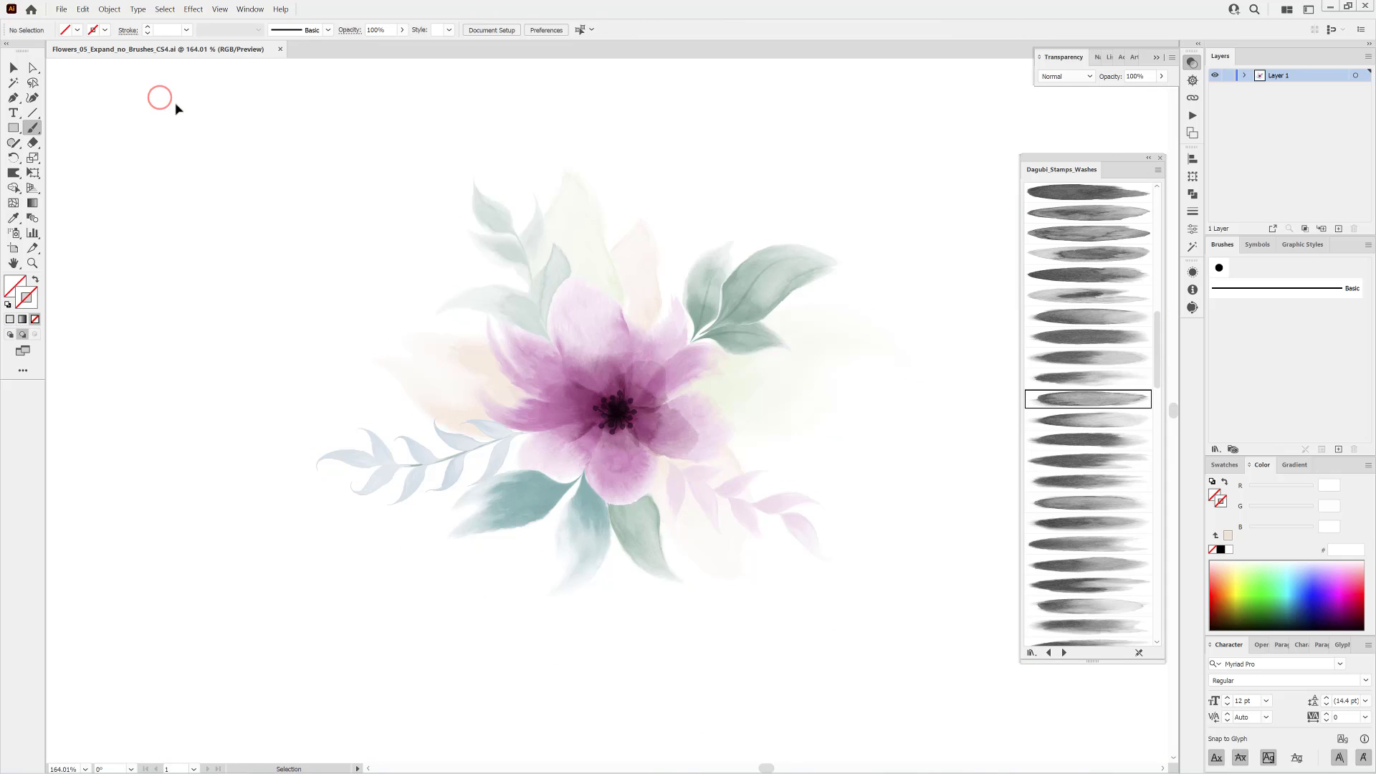
Check which file formats are available for saving the document, and cancel without saving.
left_click(64, 10)
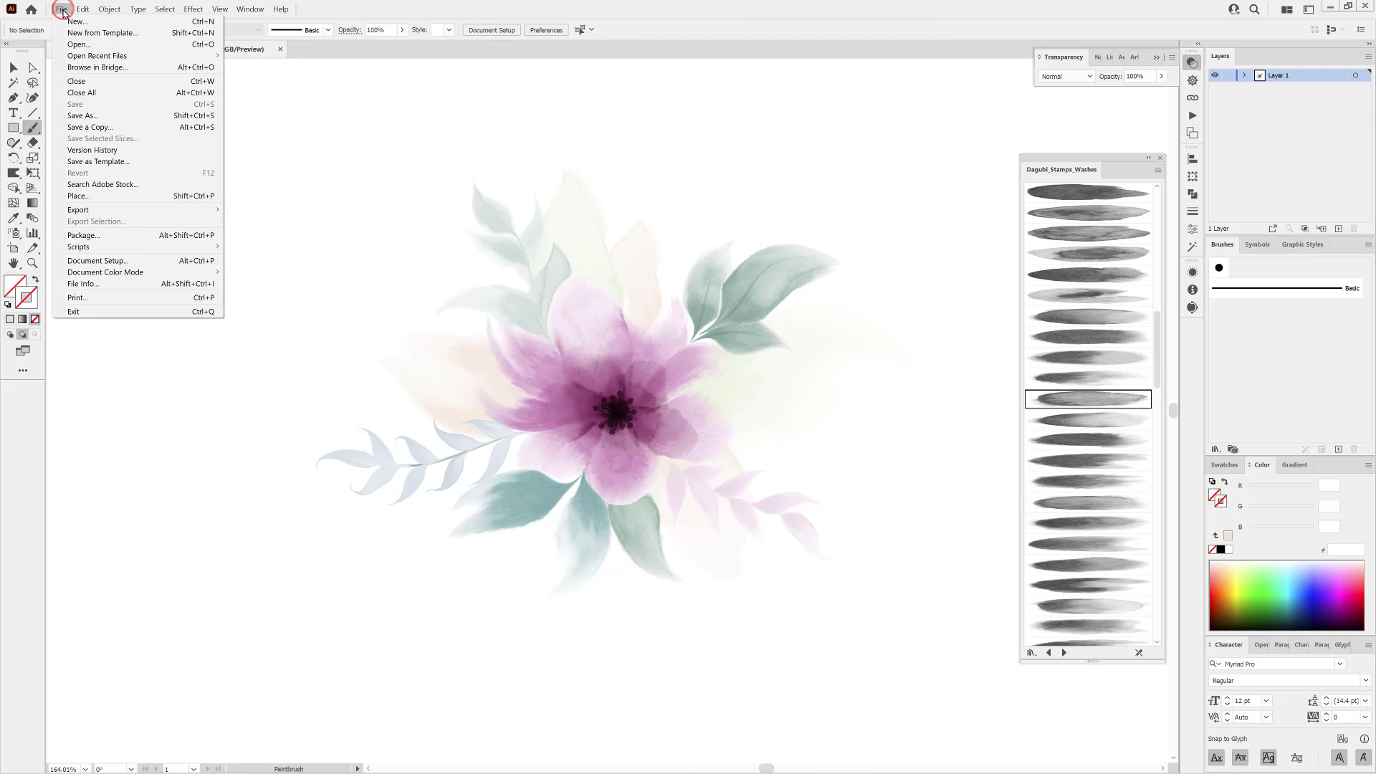
left_click(76, 115)
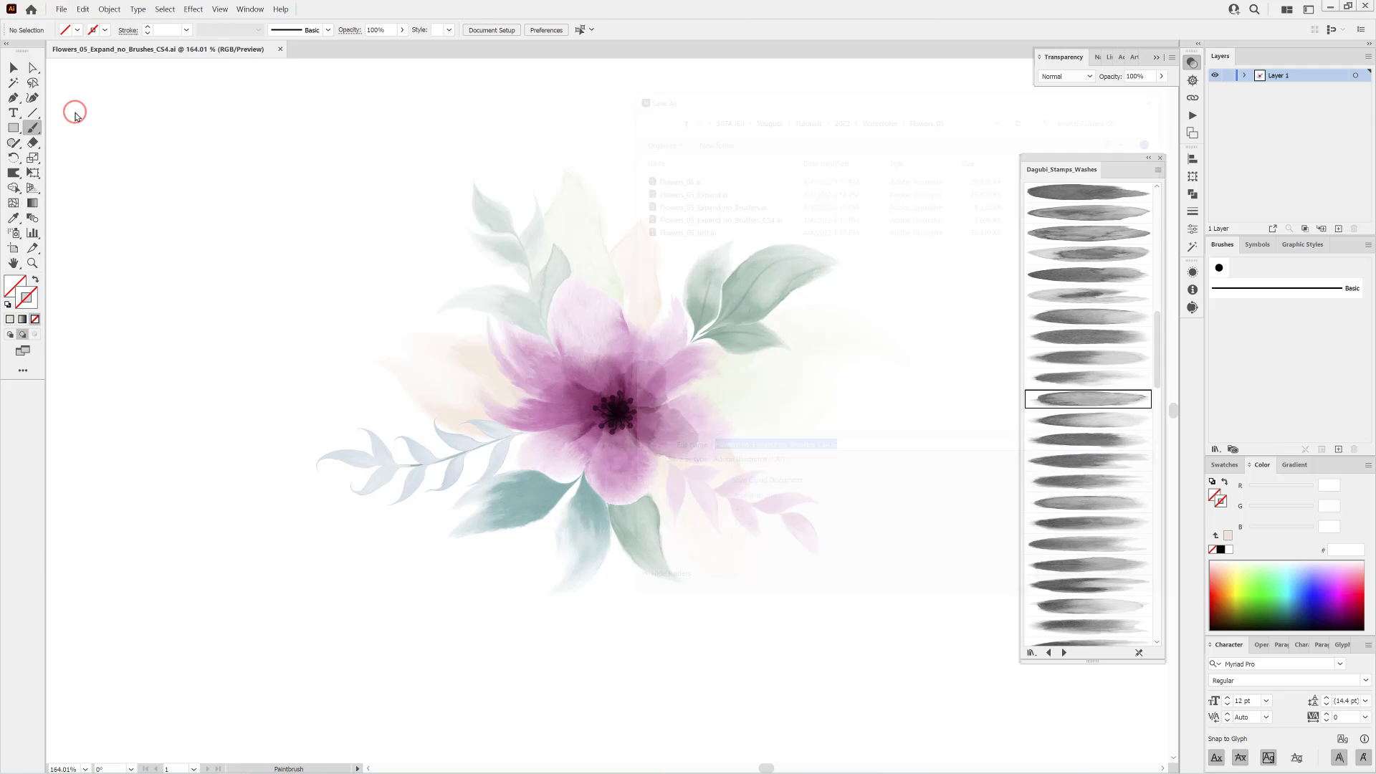
left_click(753, 464)
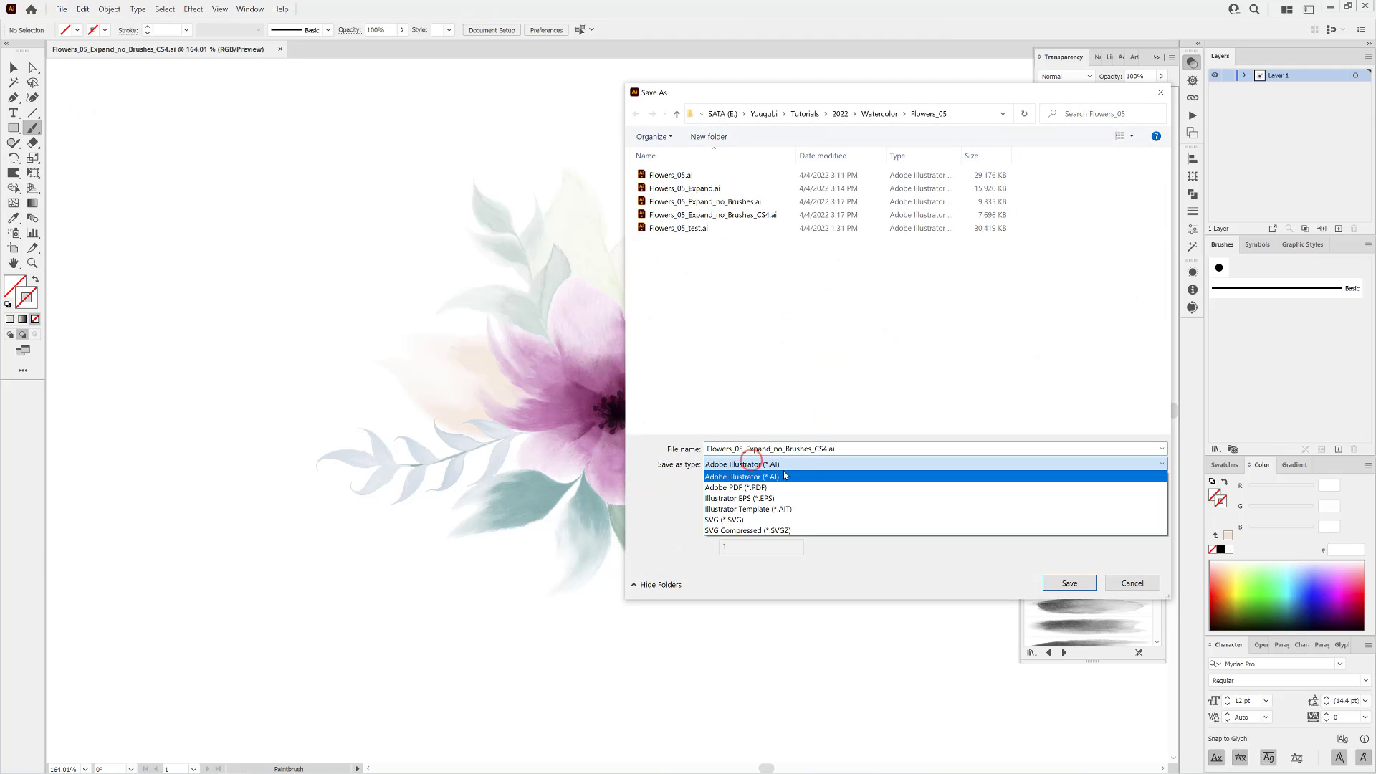
left_click(905, 579)
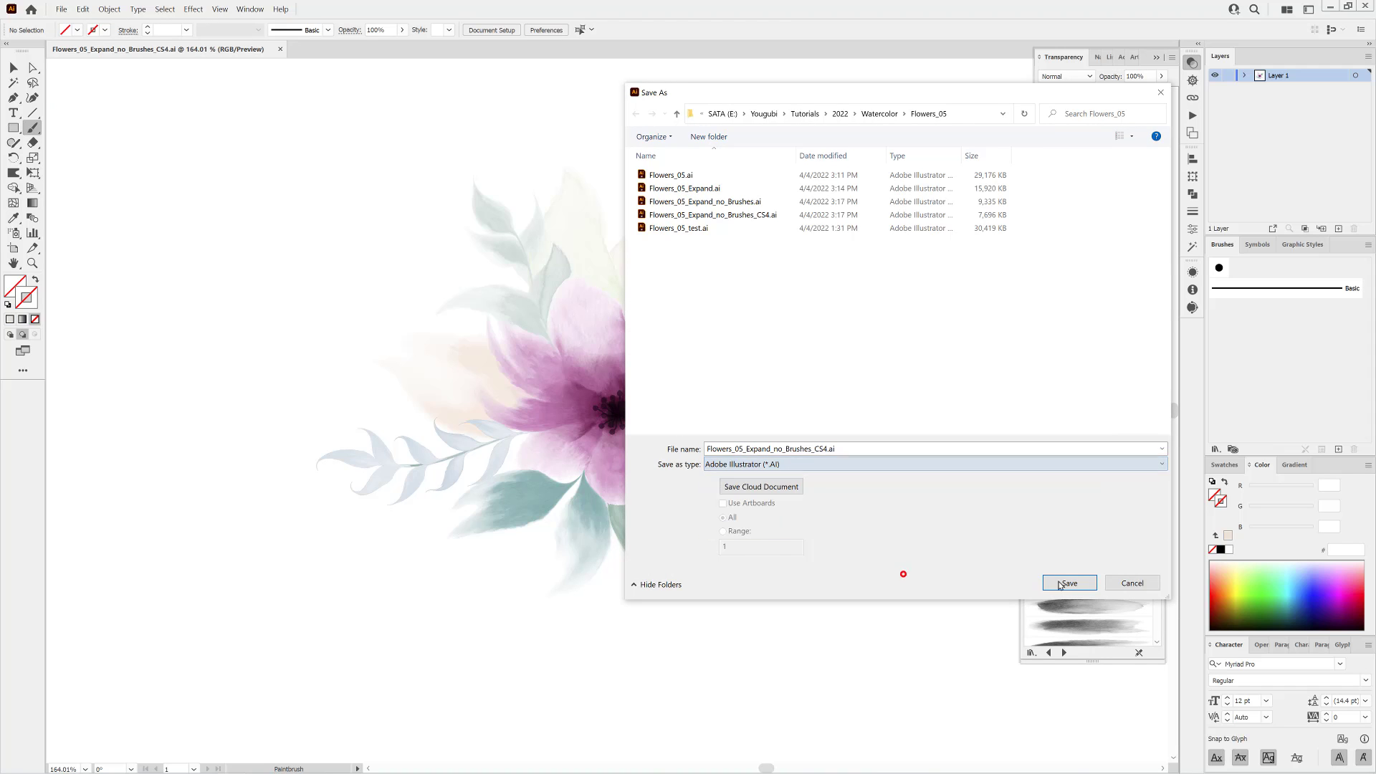
left_click(1133, 582)
Export the illustration as Flowers_05_Expand_no_Brushes_CS4.psd, a flat RGB image at 300 ppi with Art Optimized (Supersampling) anti-aliasing.
left_click(56, 10)
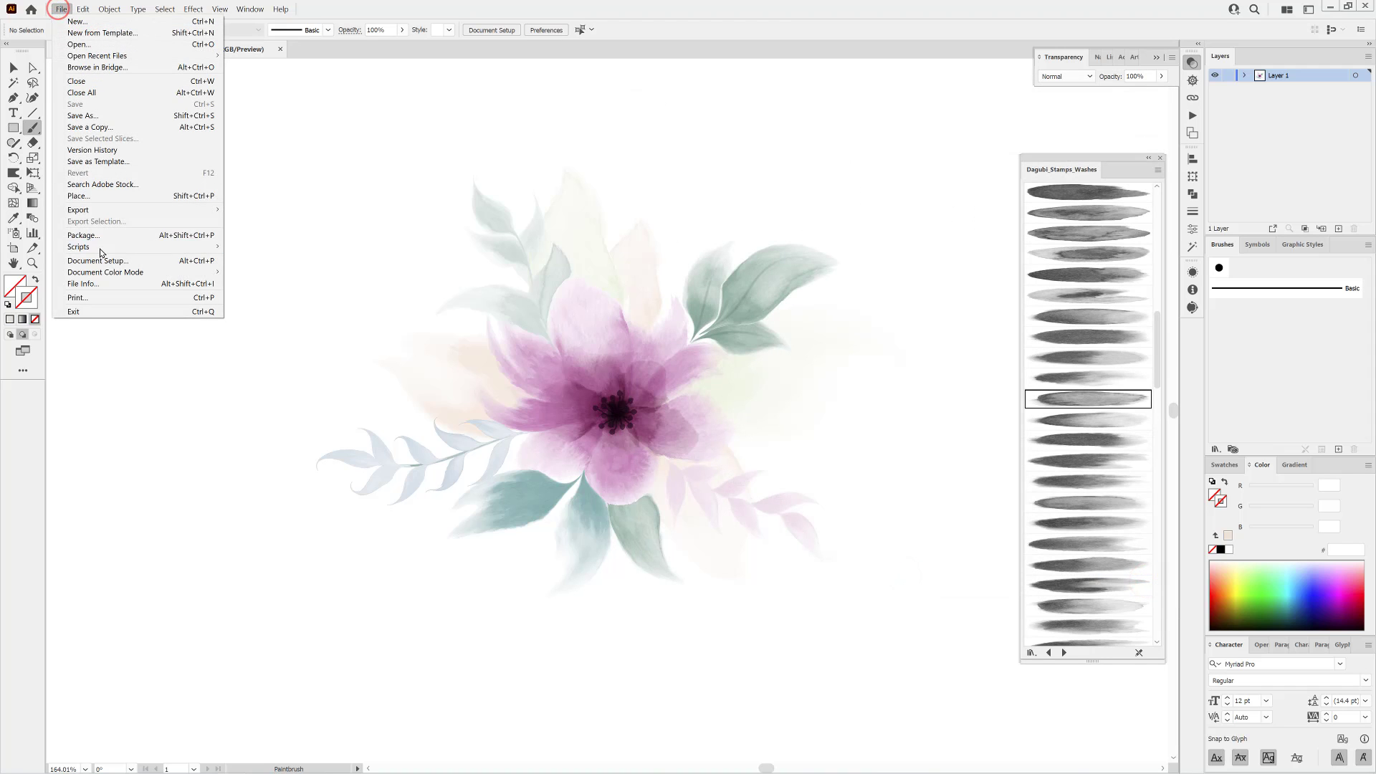
mouse_move(114, 209)
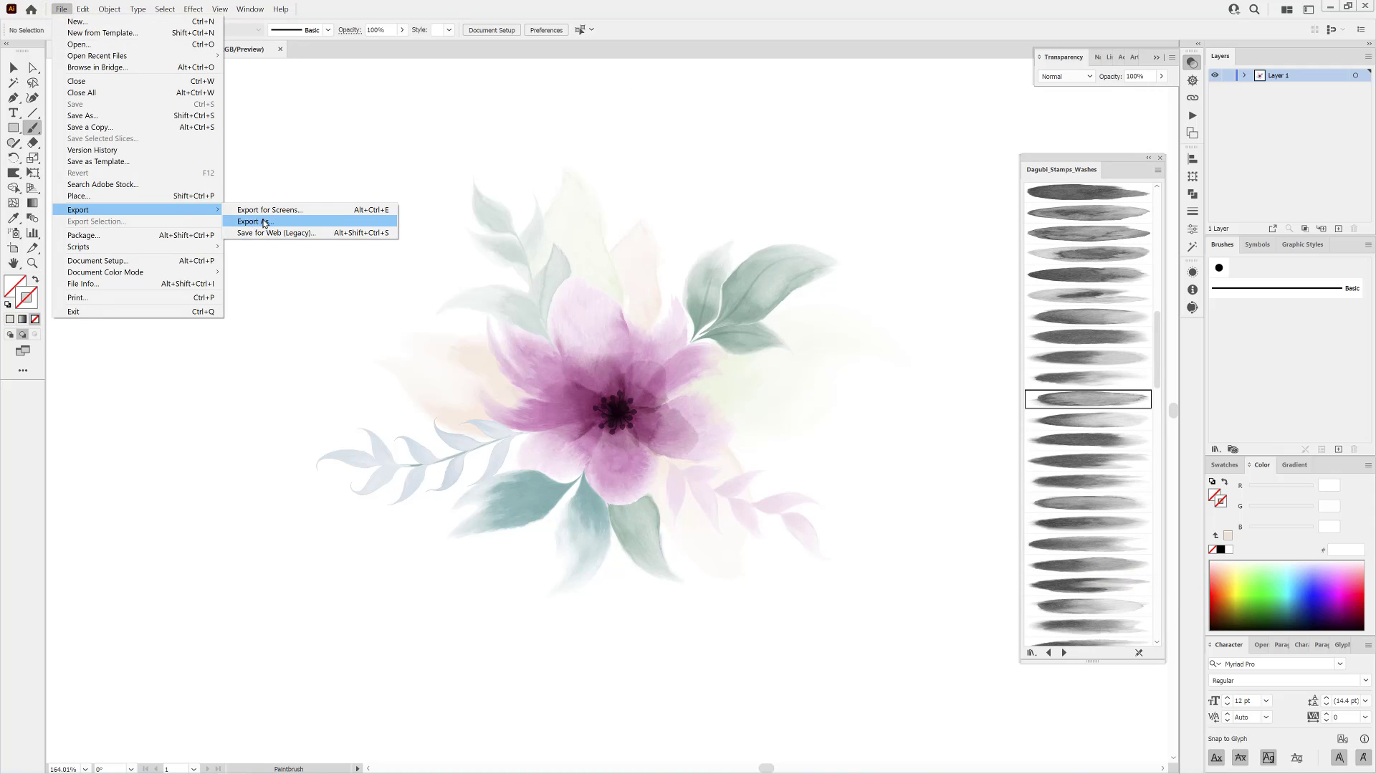
left_click(264, 223)
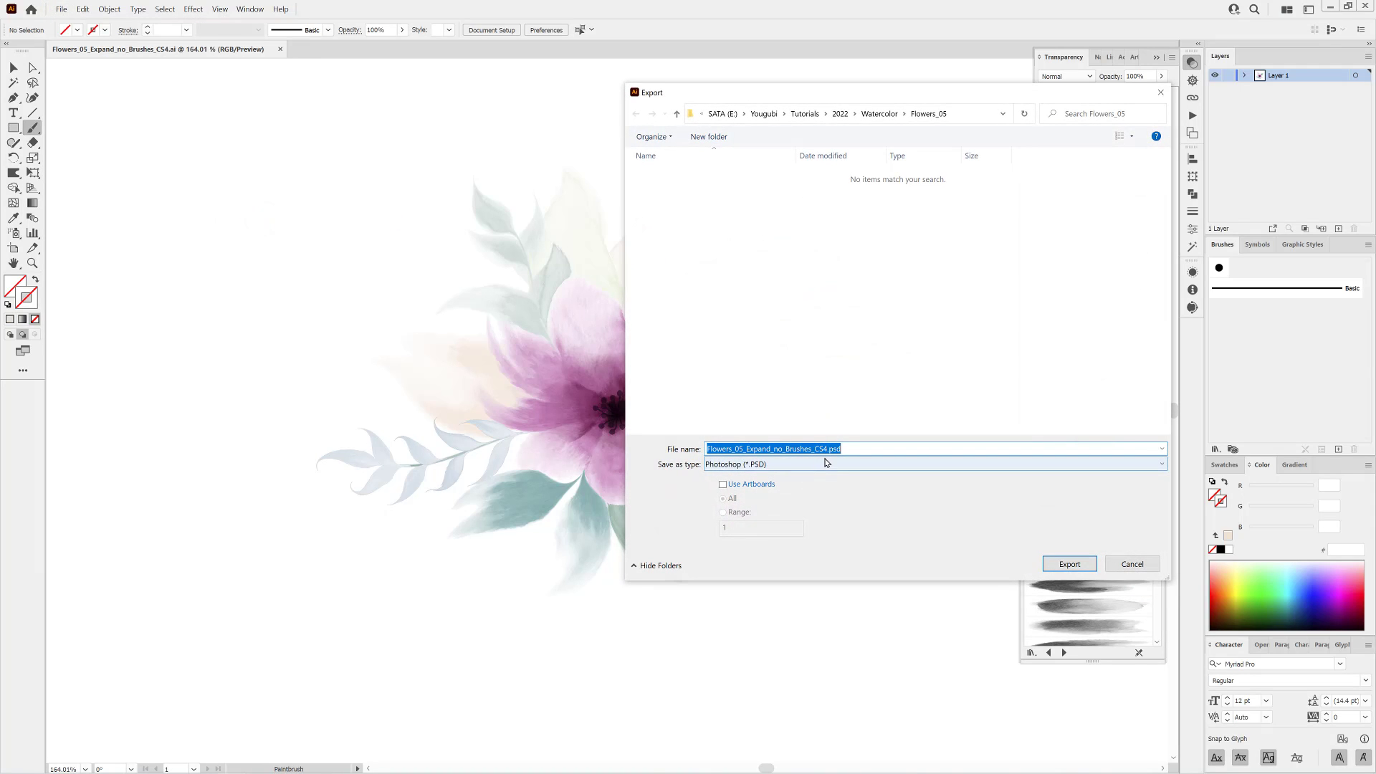
left_click(1069, 565)
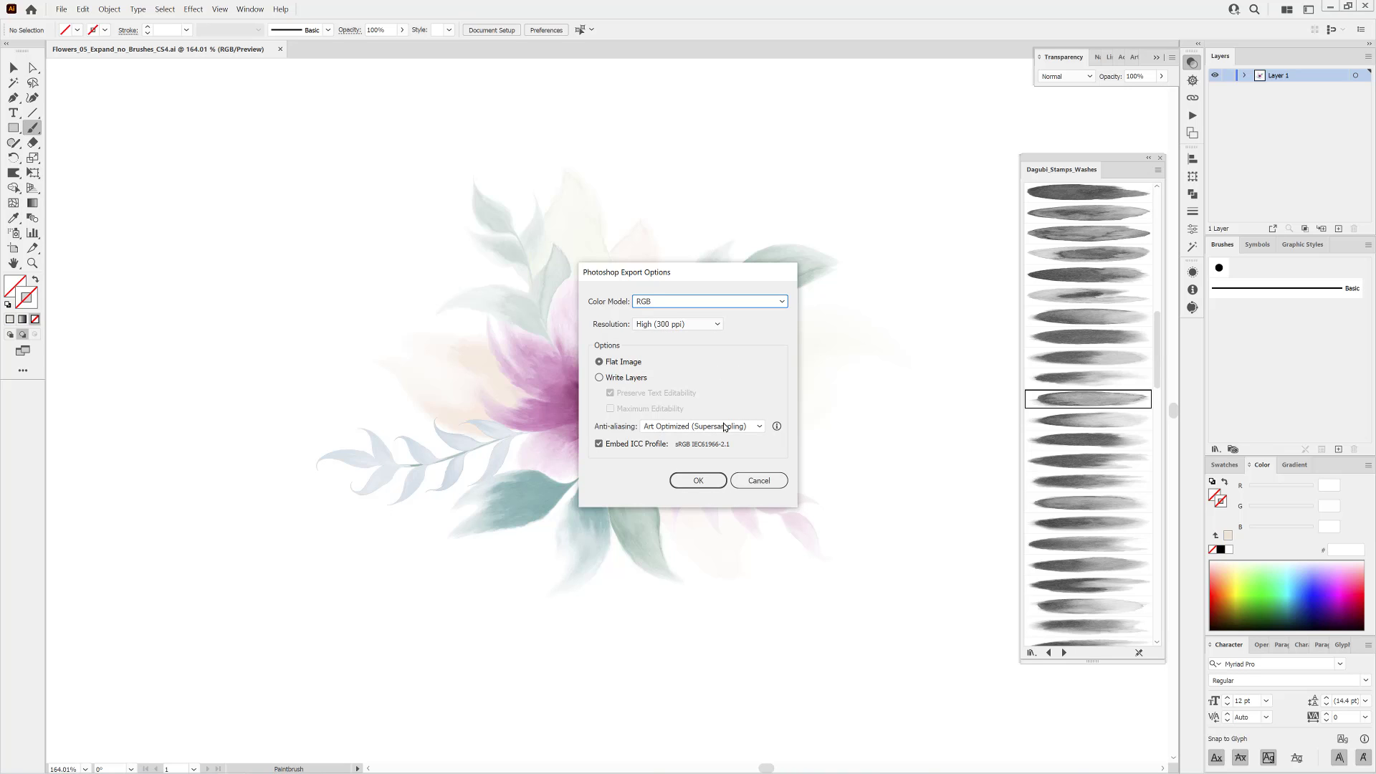
left_click(759, 429)
left_click(684, 450)
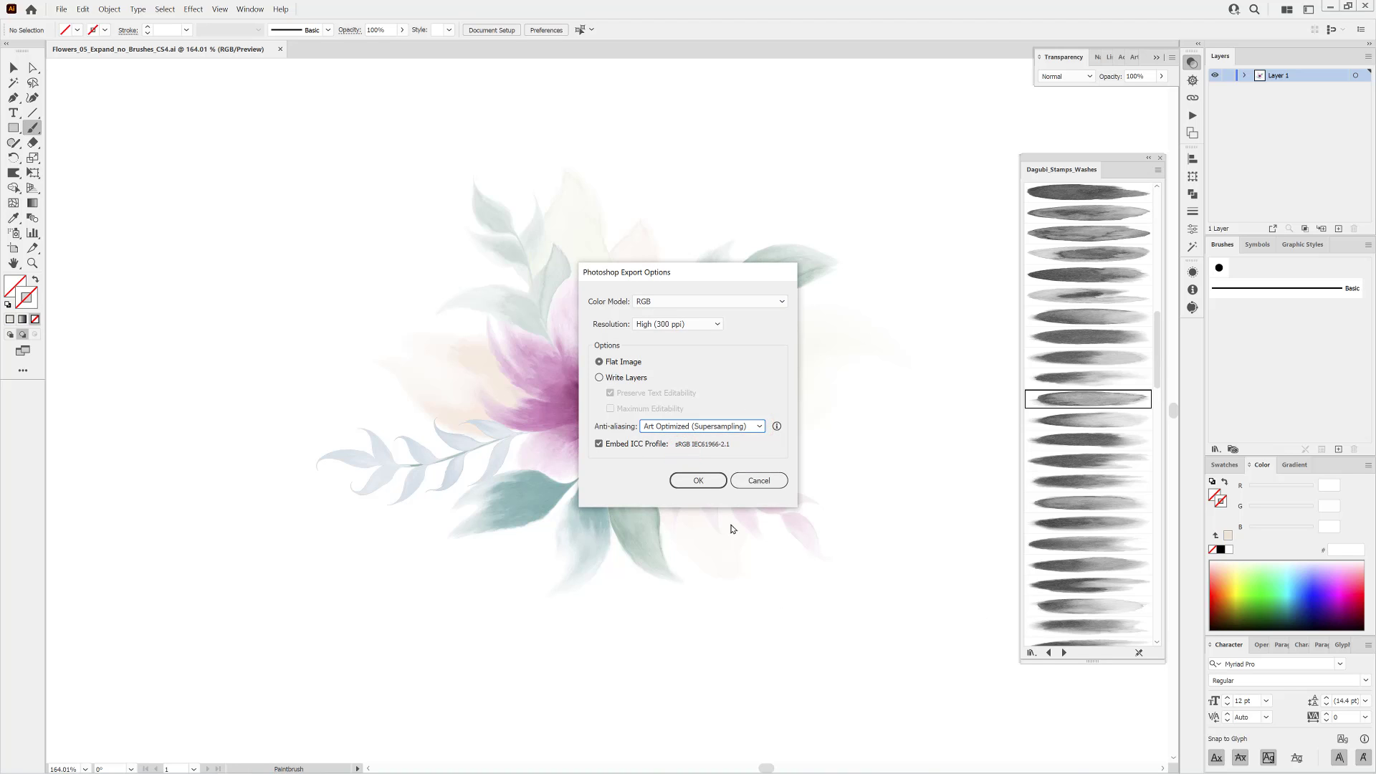
left_click(693, 481)
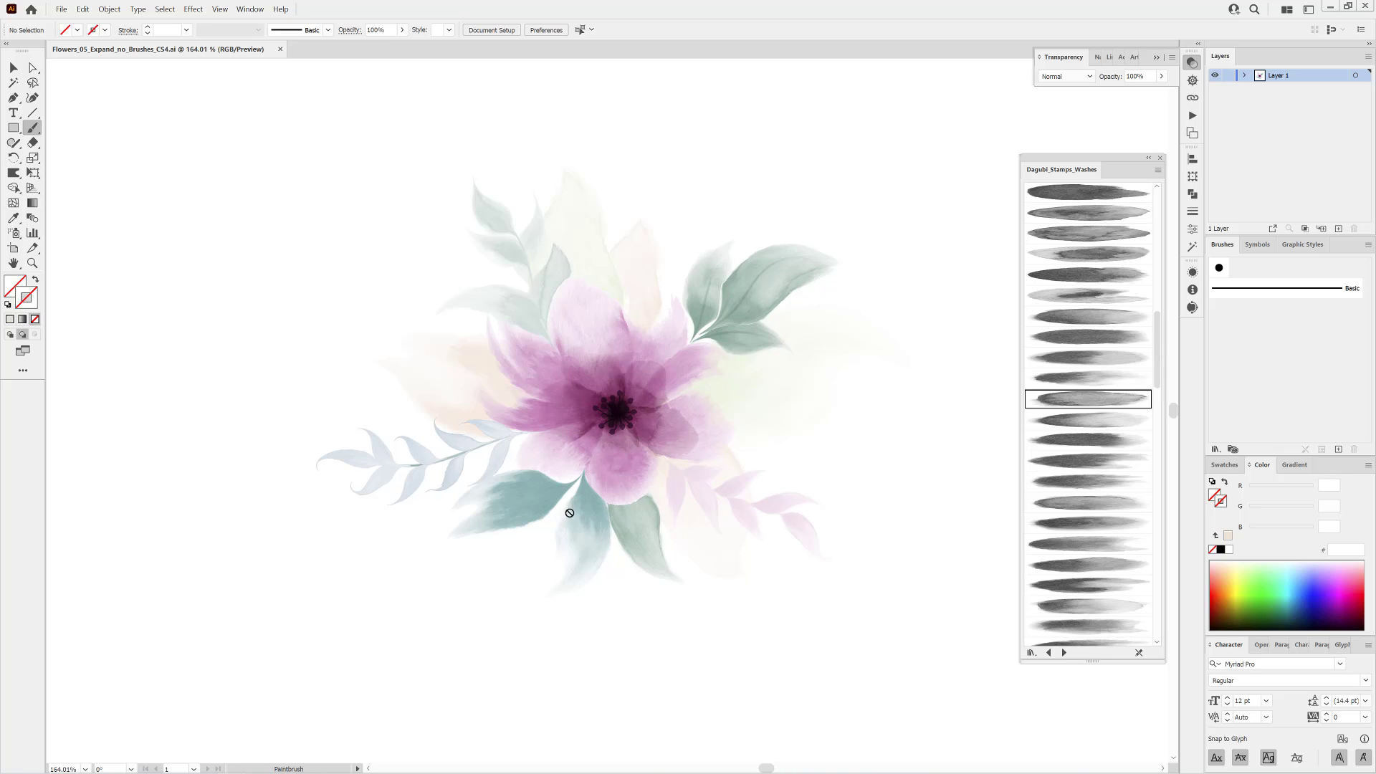
Open Flowers_05_Expand_no_Brushes_CS4.psd with its layers converted to objects.
left_click(60, 10)
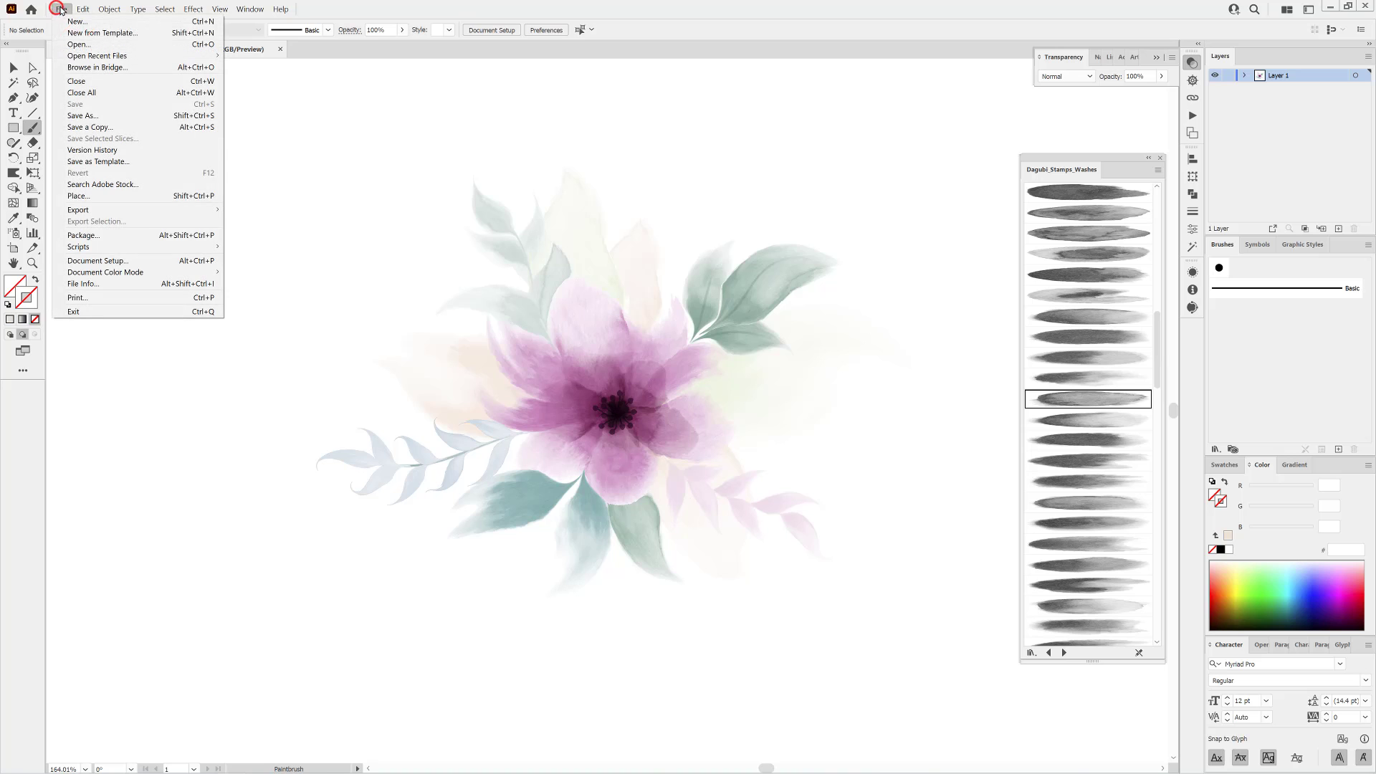
left_click(88, 46)
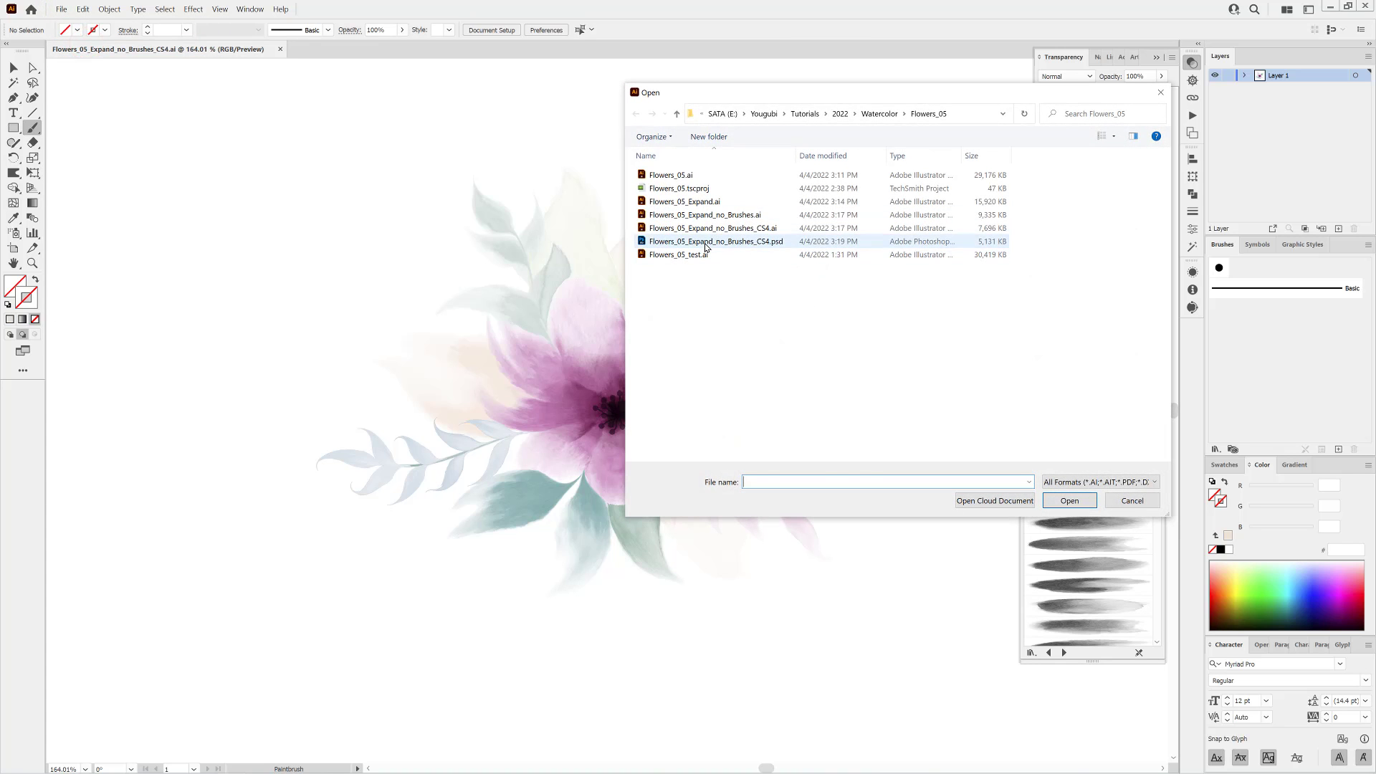
left_click(706, 246)
left_click(1059, 502)
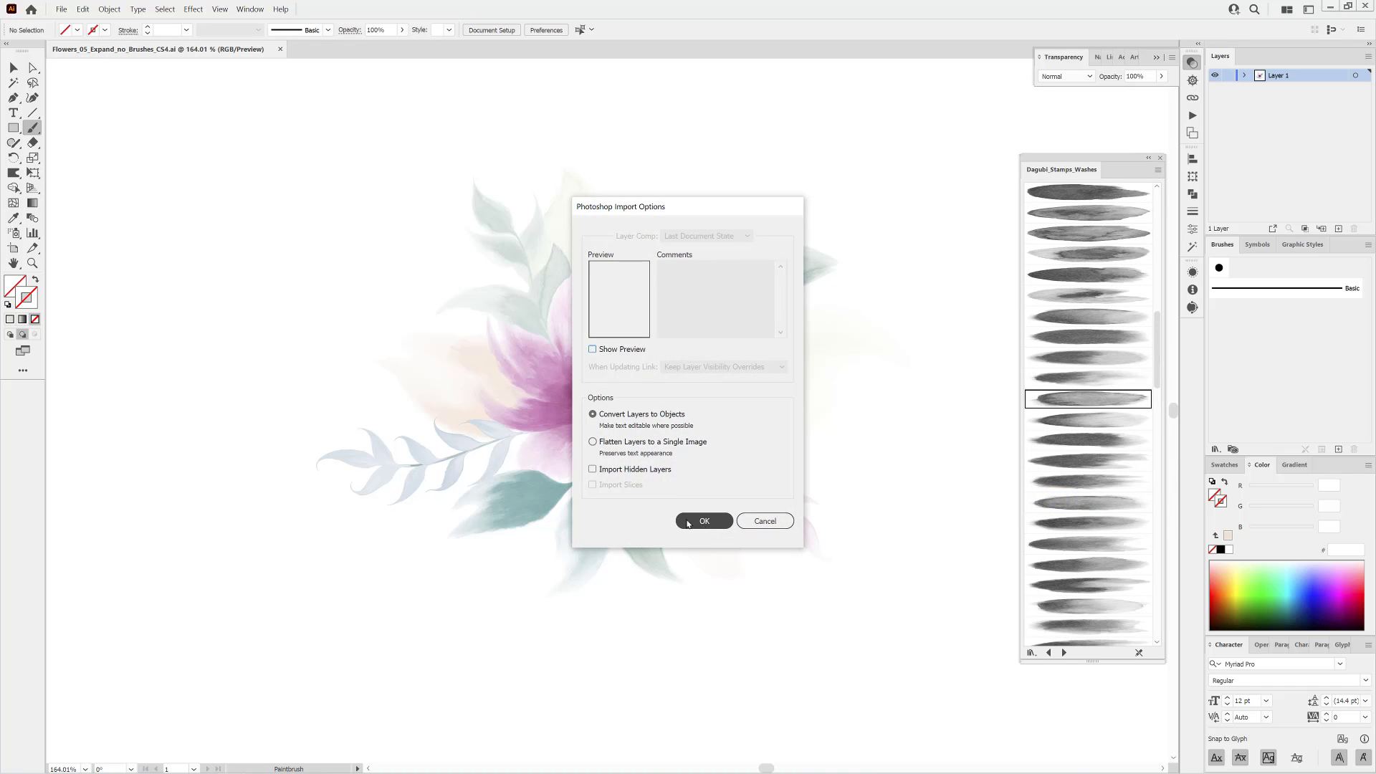
left_click(704, 521)
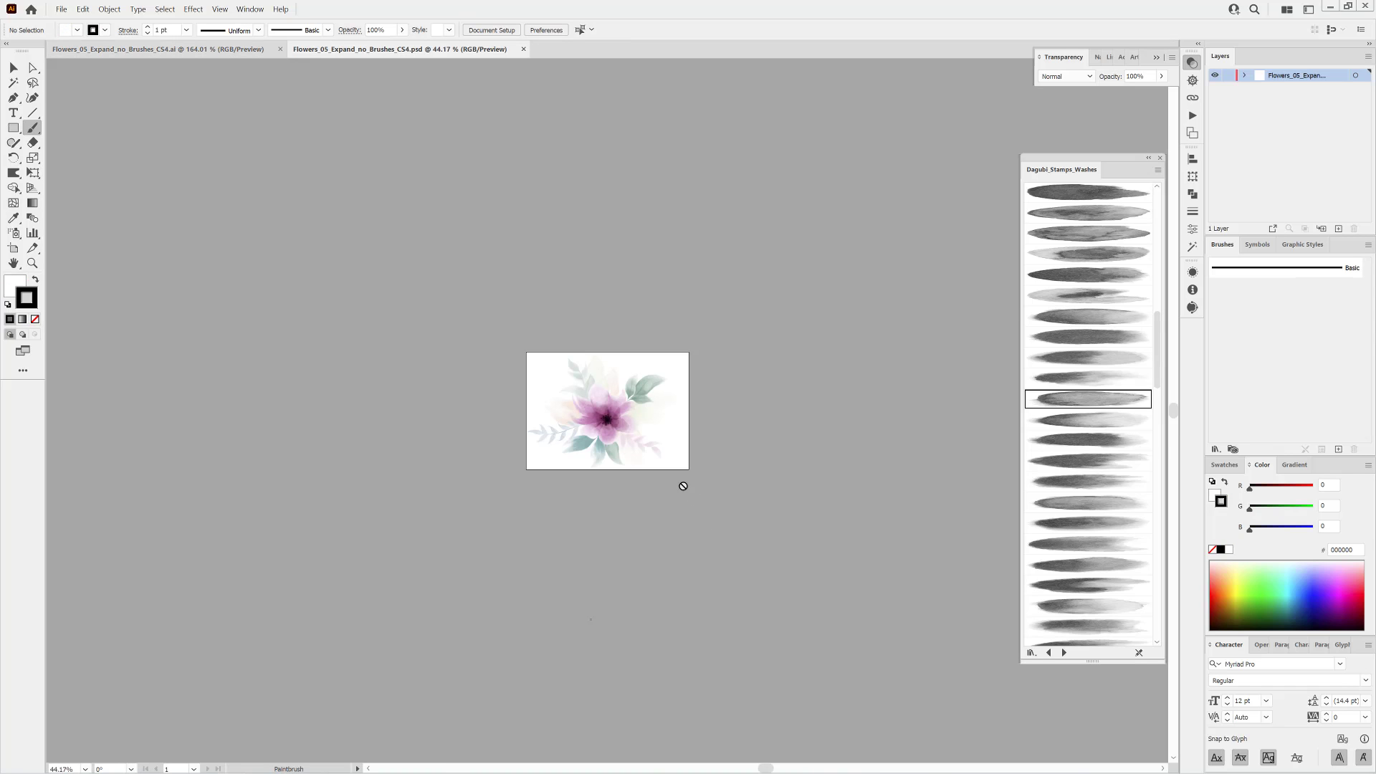
Select the imported flower image and trace it with the High Fidelity Photo preset of Image Trace.
left_click(596, 433)
left_click(596, 433)
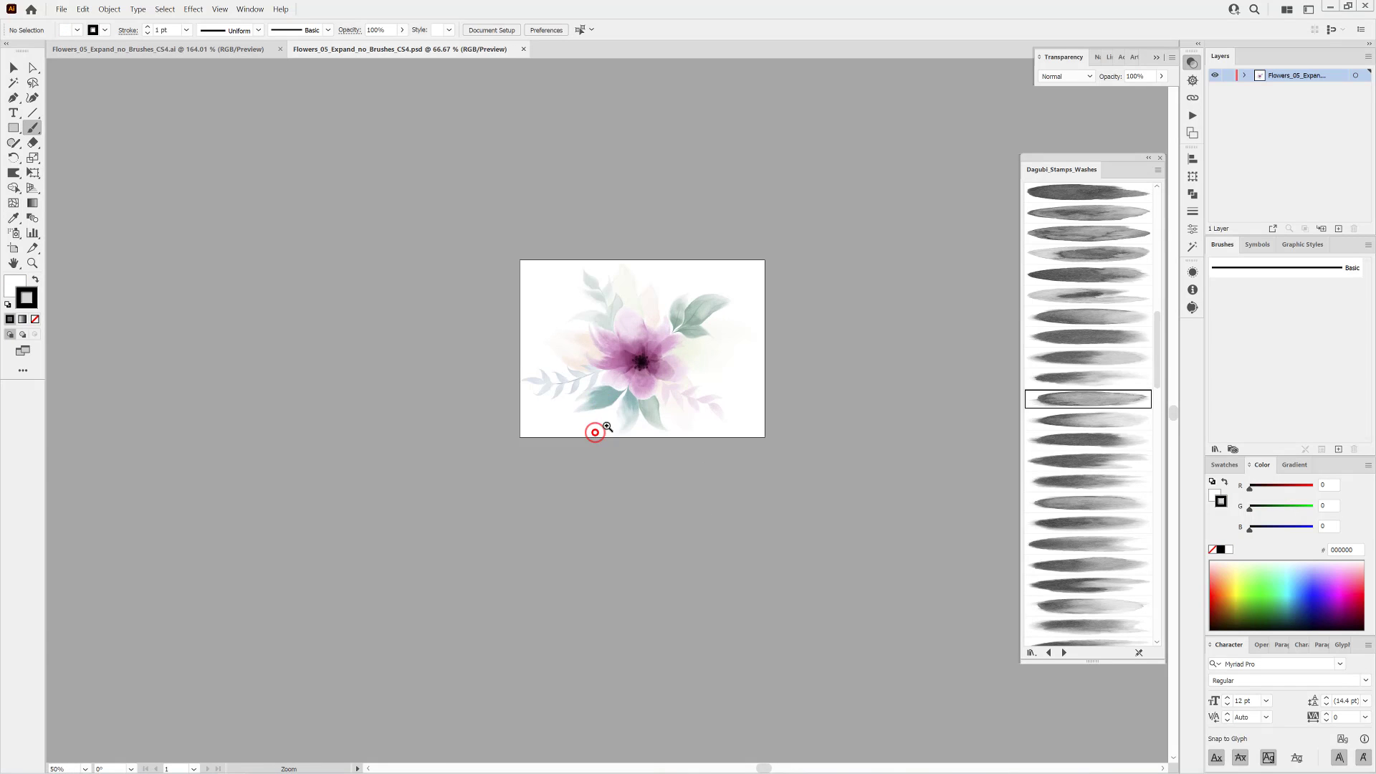
left_click(595, 433)
left_click(645, 364)
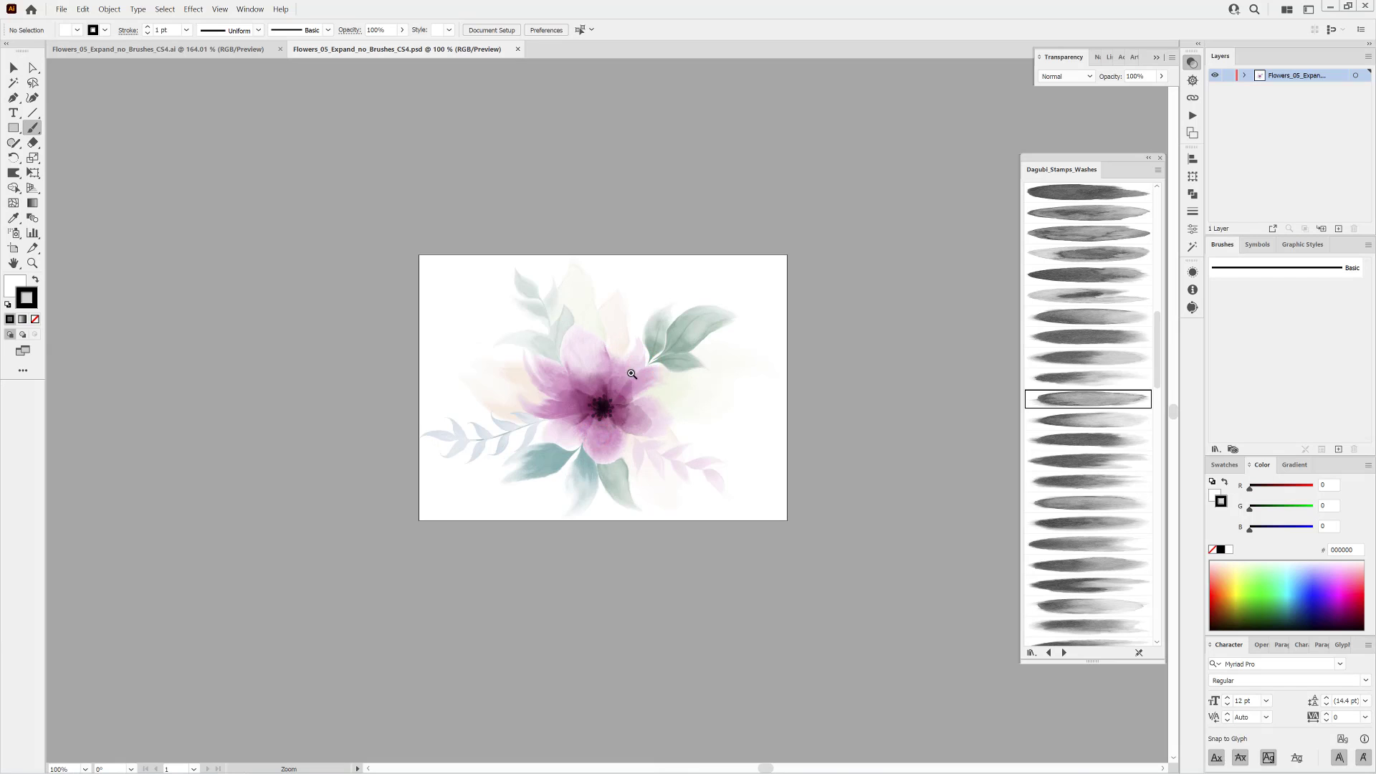
left_click(632, 373)
left_click(627, 419)
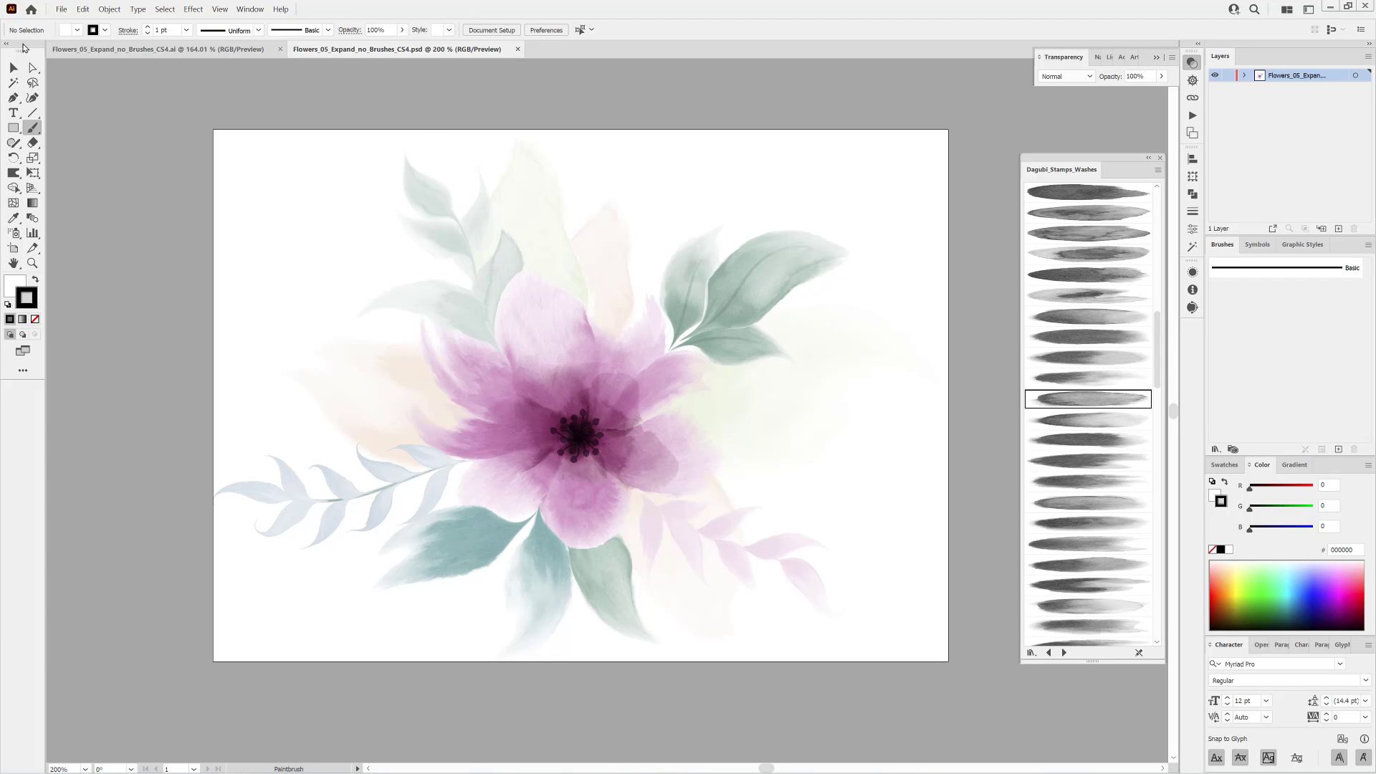
left_click(13, 67)
left_click(725, 396)
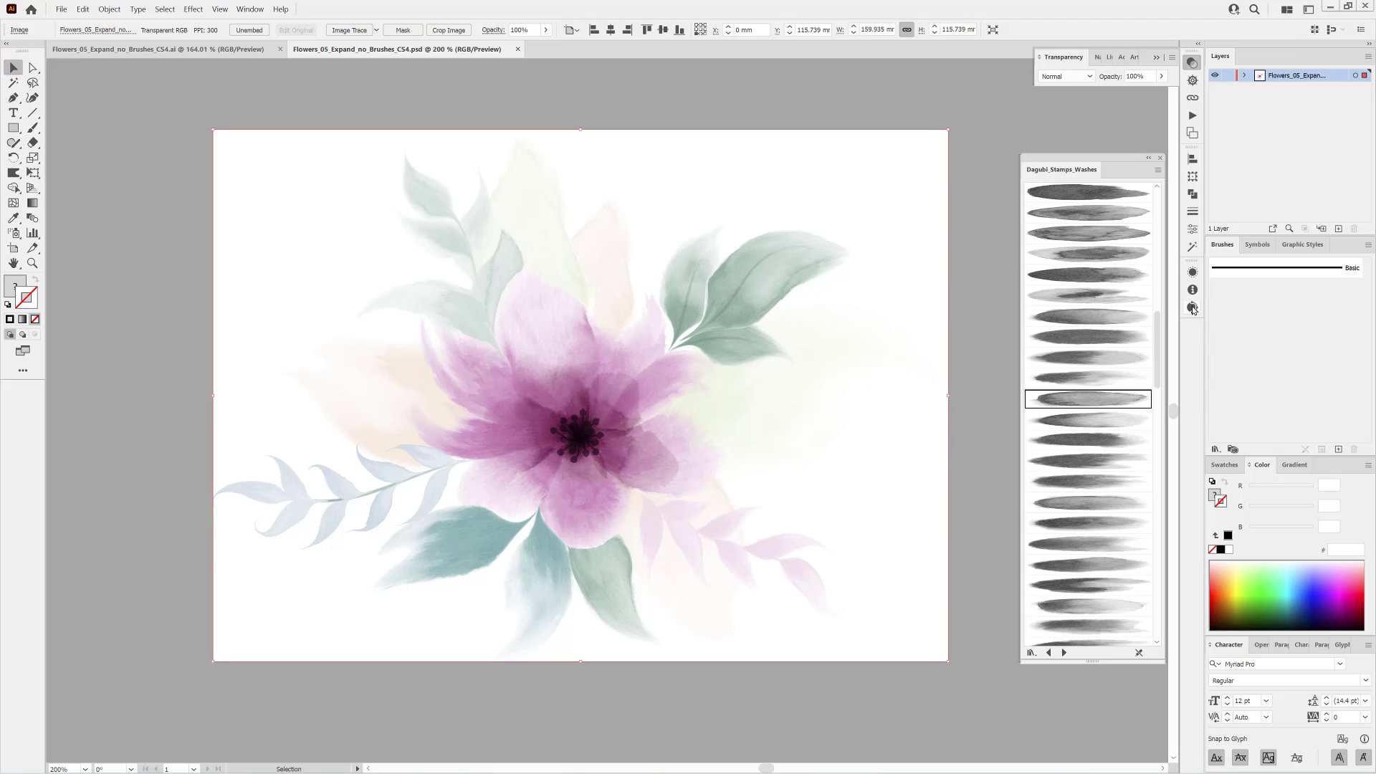
left_click(251, 10)
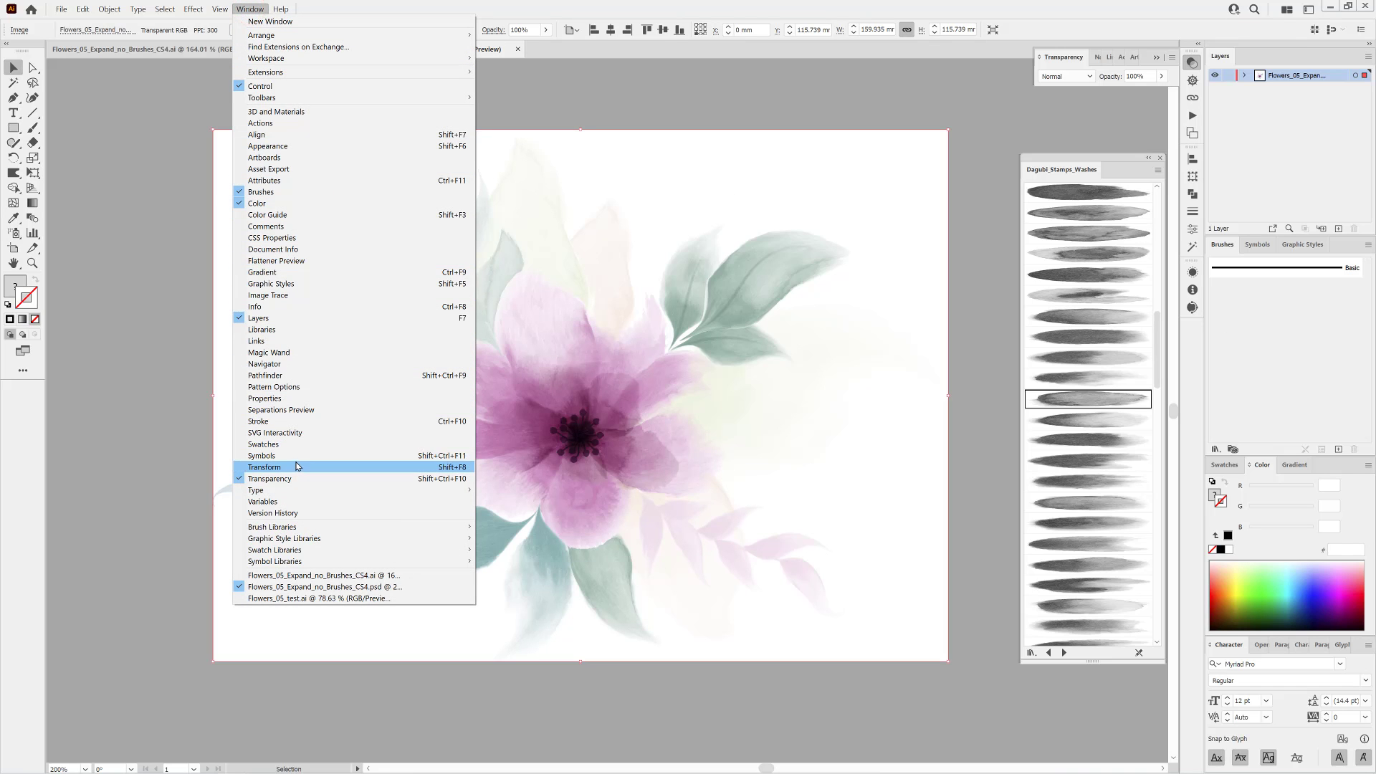
left_click(278, 295)
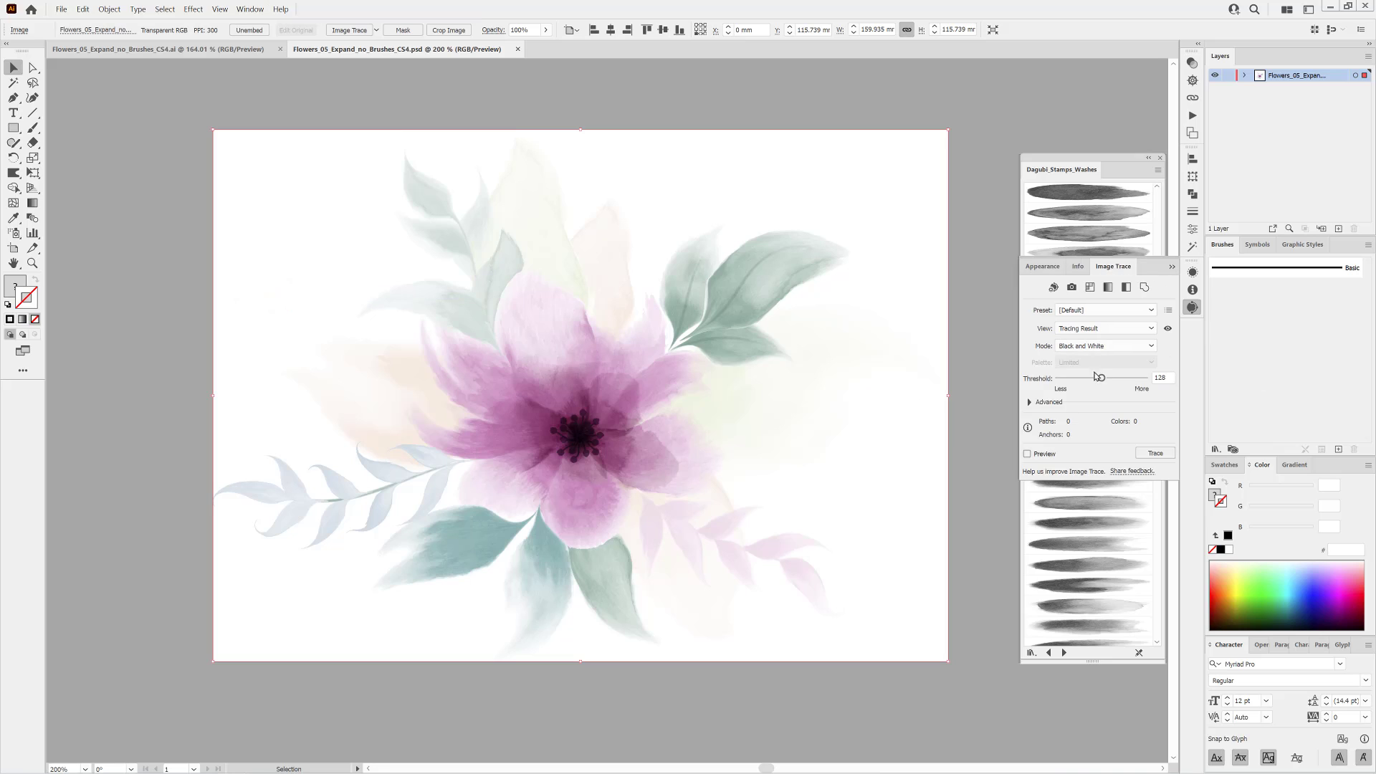
left_click(1110, 311)
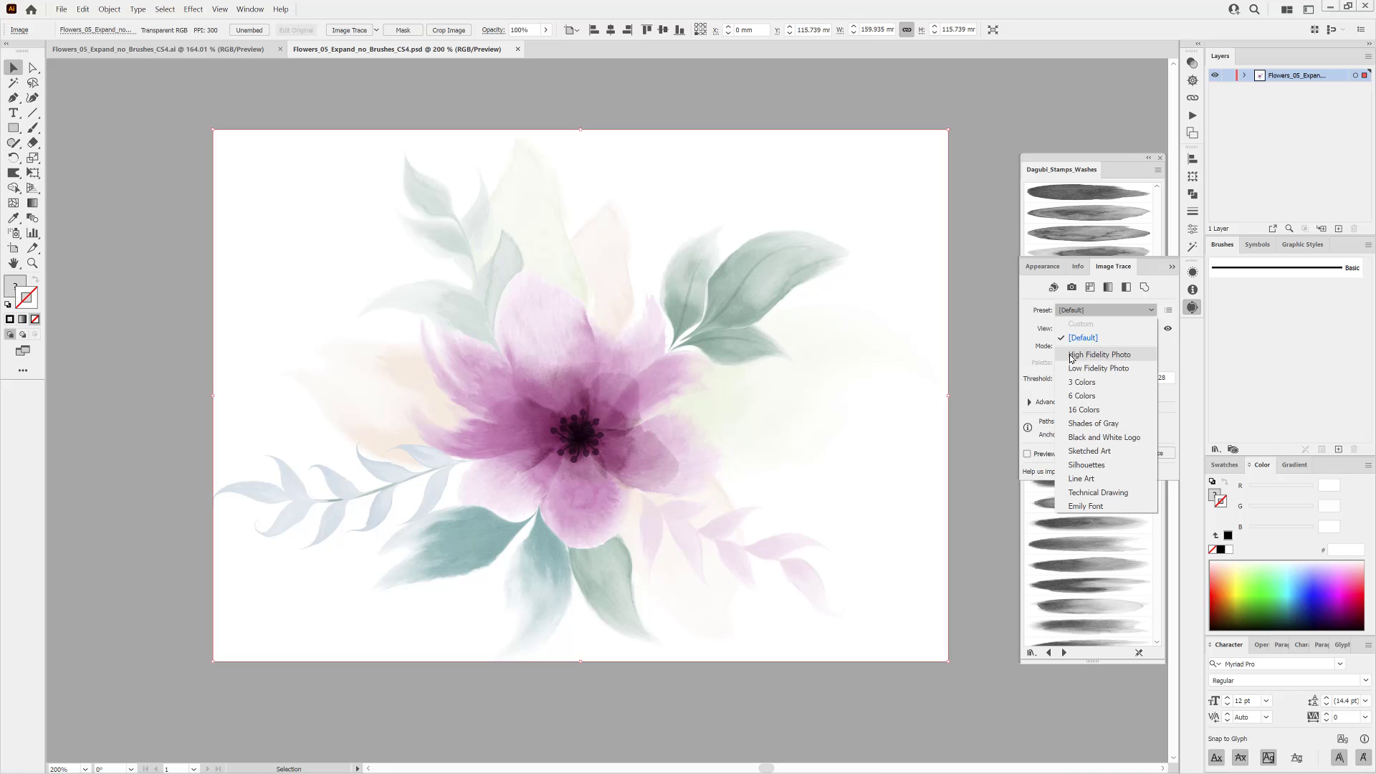
left_click(1101, 355)
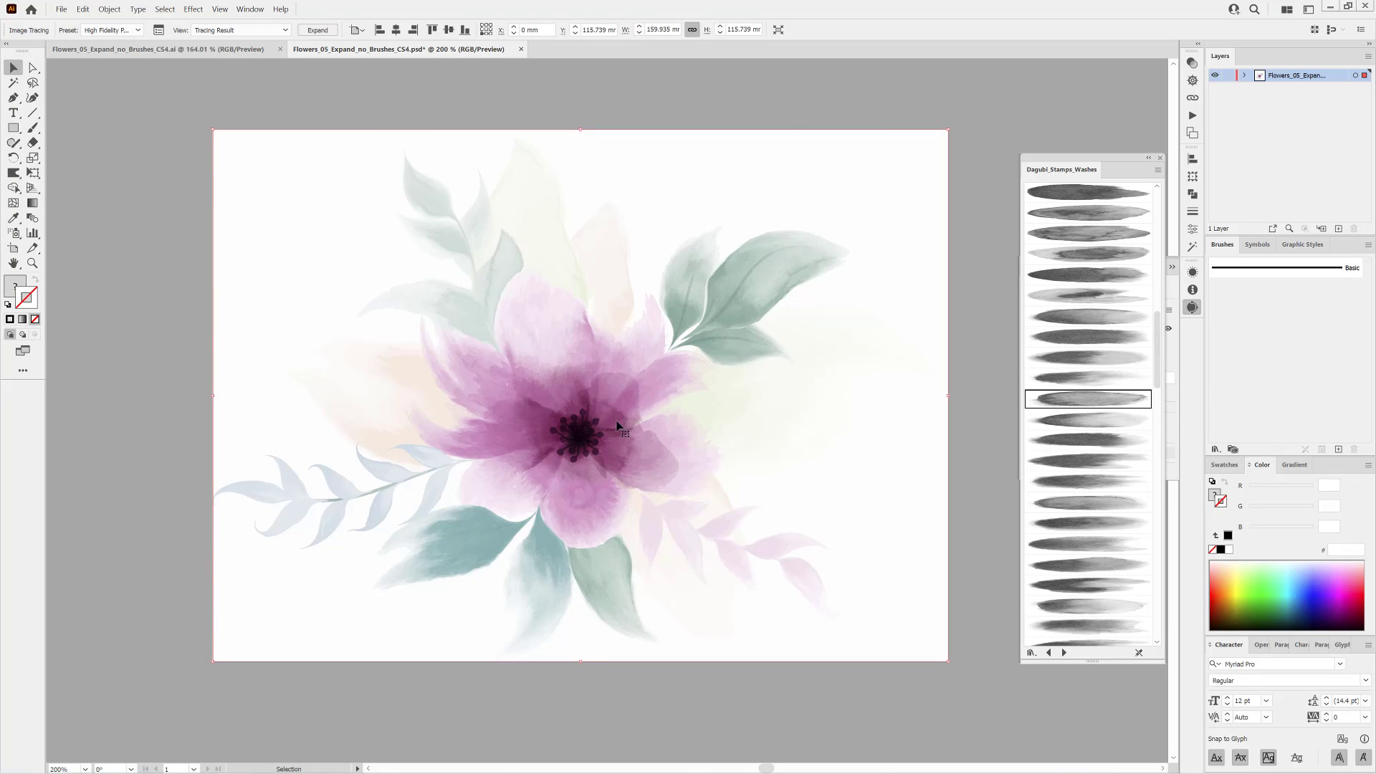
Move the floating brush library aside, reduce the tracing's Colors value to 71, and examine the petals and leaves up close.
key("ctrl+space")
left_click_drag(608, 414, 706, 430)
left_click_drag(629, 400, 685, 400)
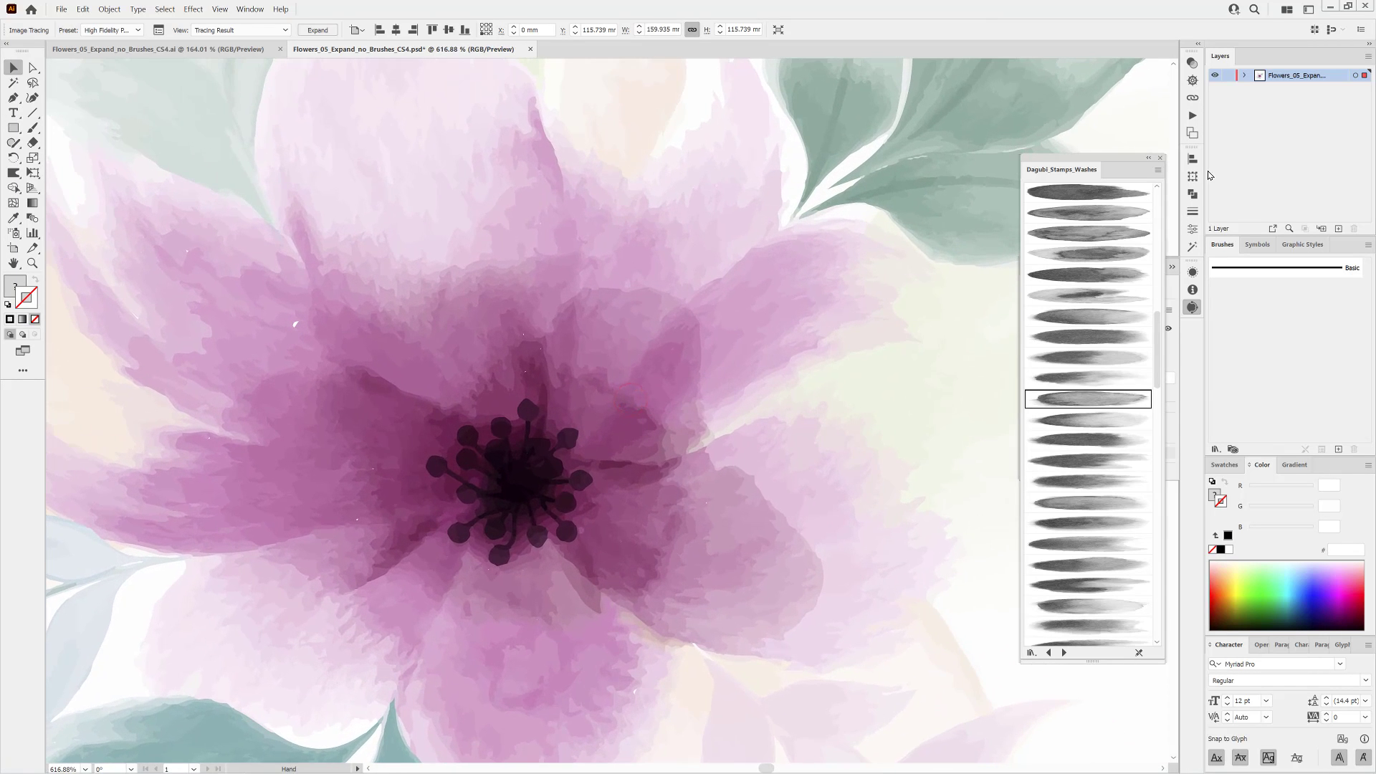
left_click_drag(1102, 156, 950, 143)
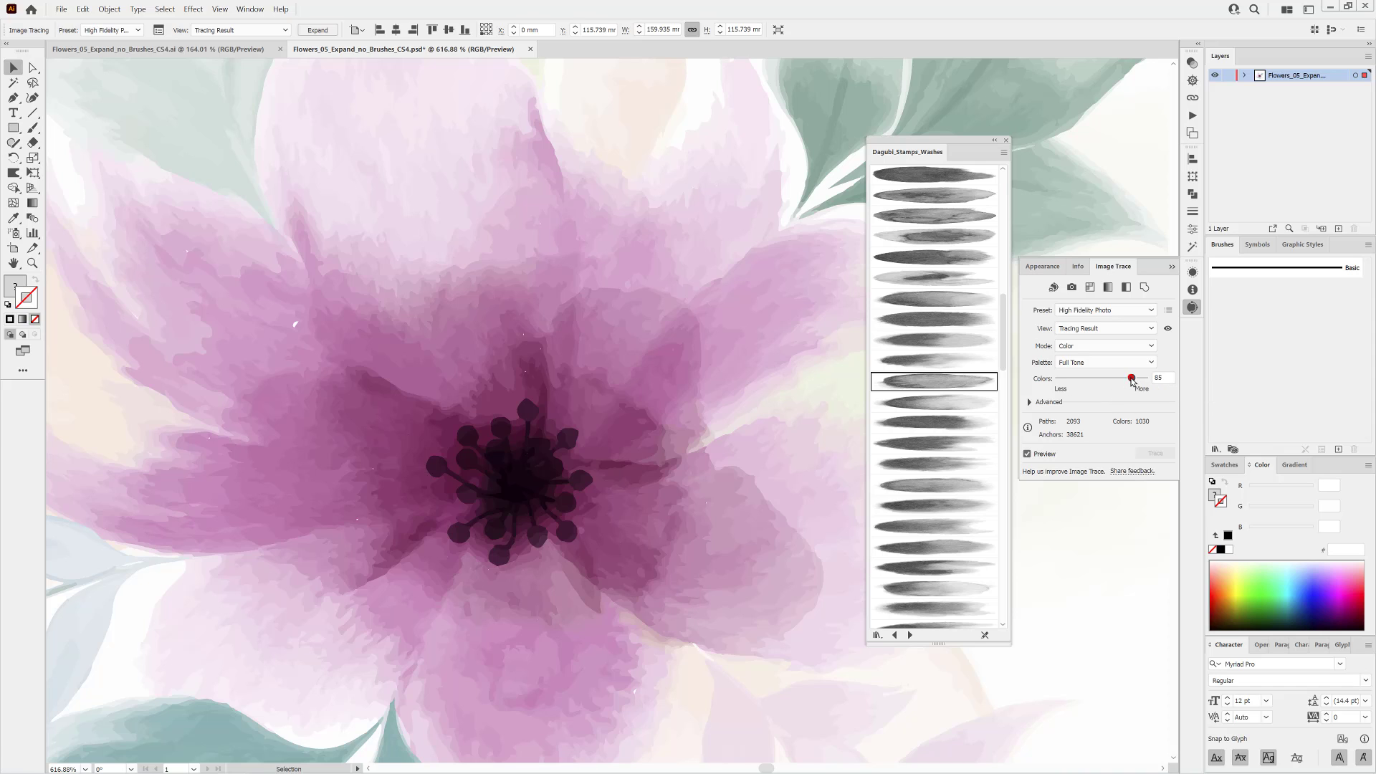
left_click_drag(1132, 379, 1120, 382)
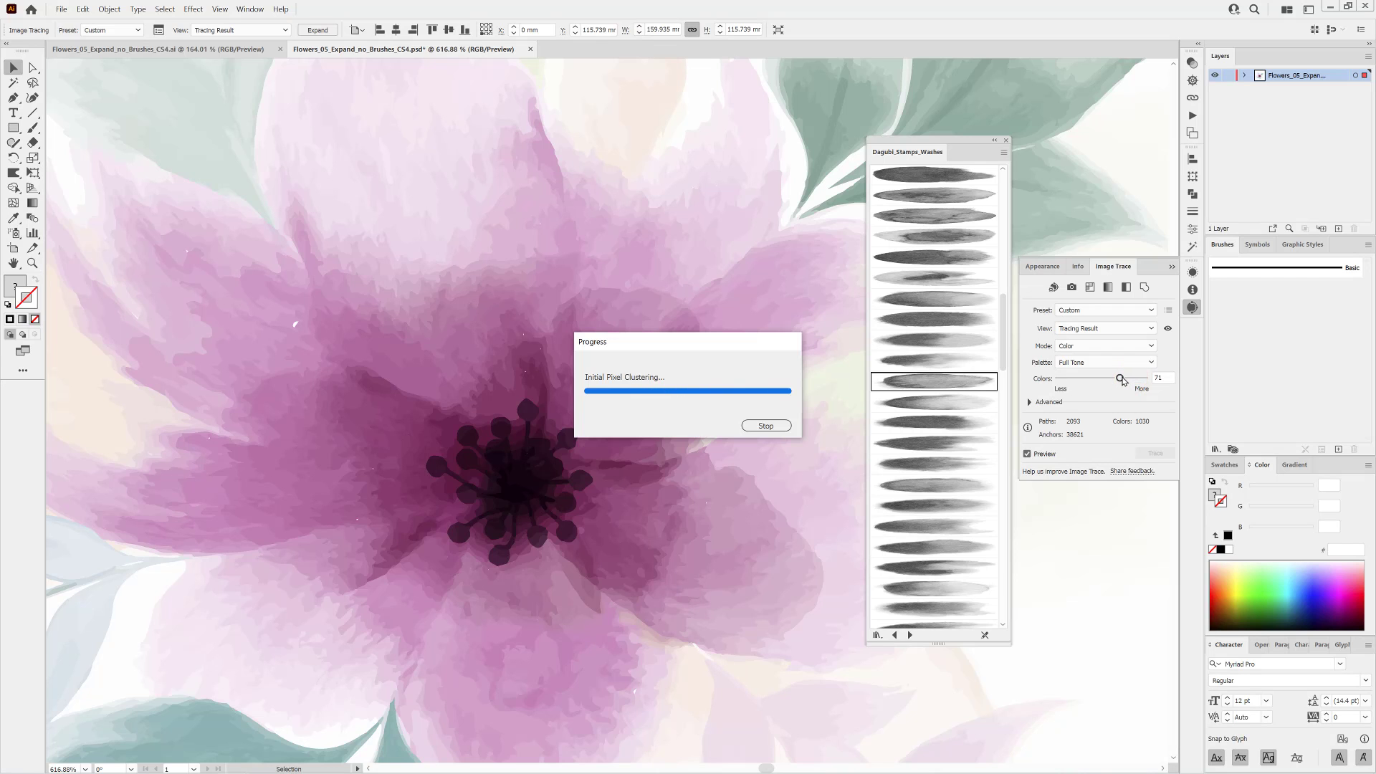
scroll(776, 540, "down", 1)
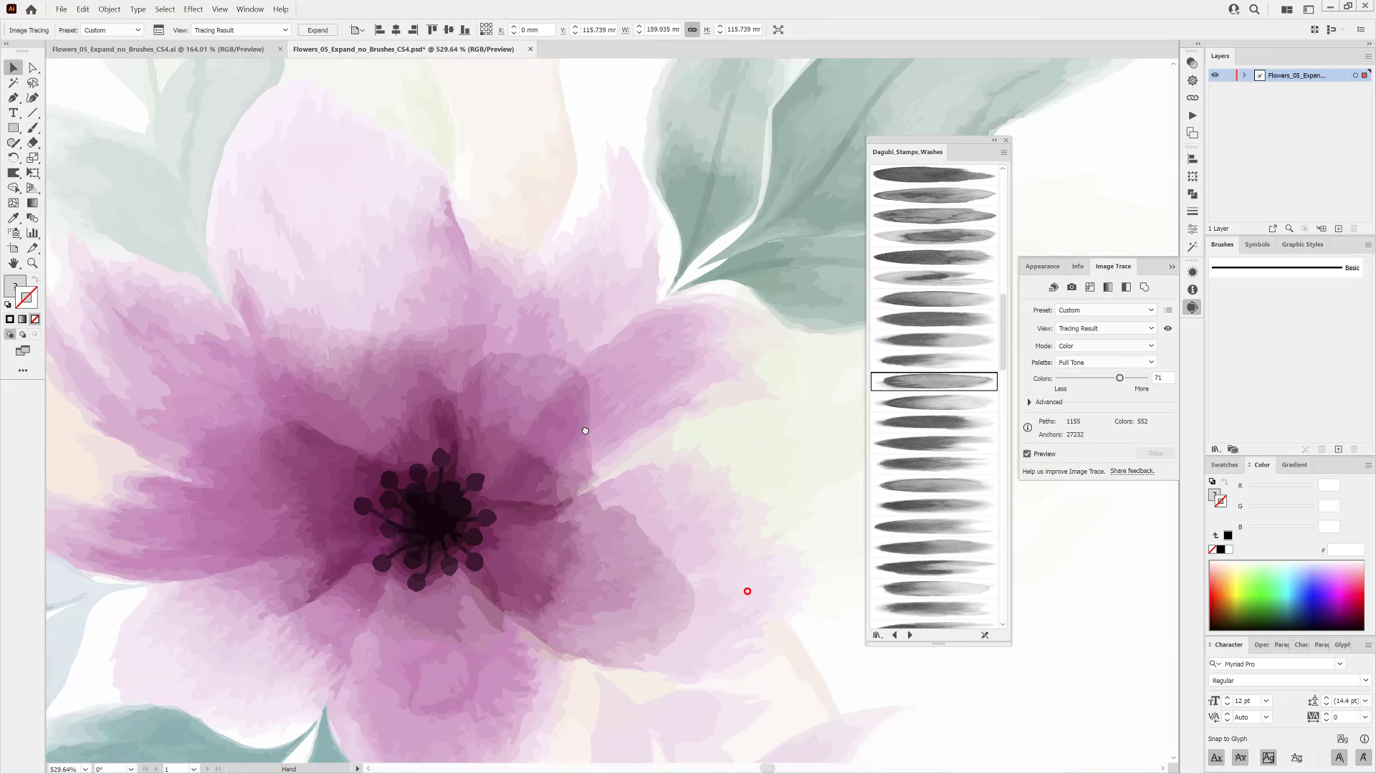
left_click_drag(746, 590, 706, 354)
left_click_drag(470, 414, 655, 347)
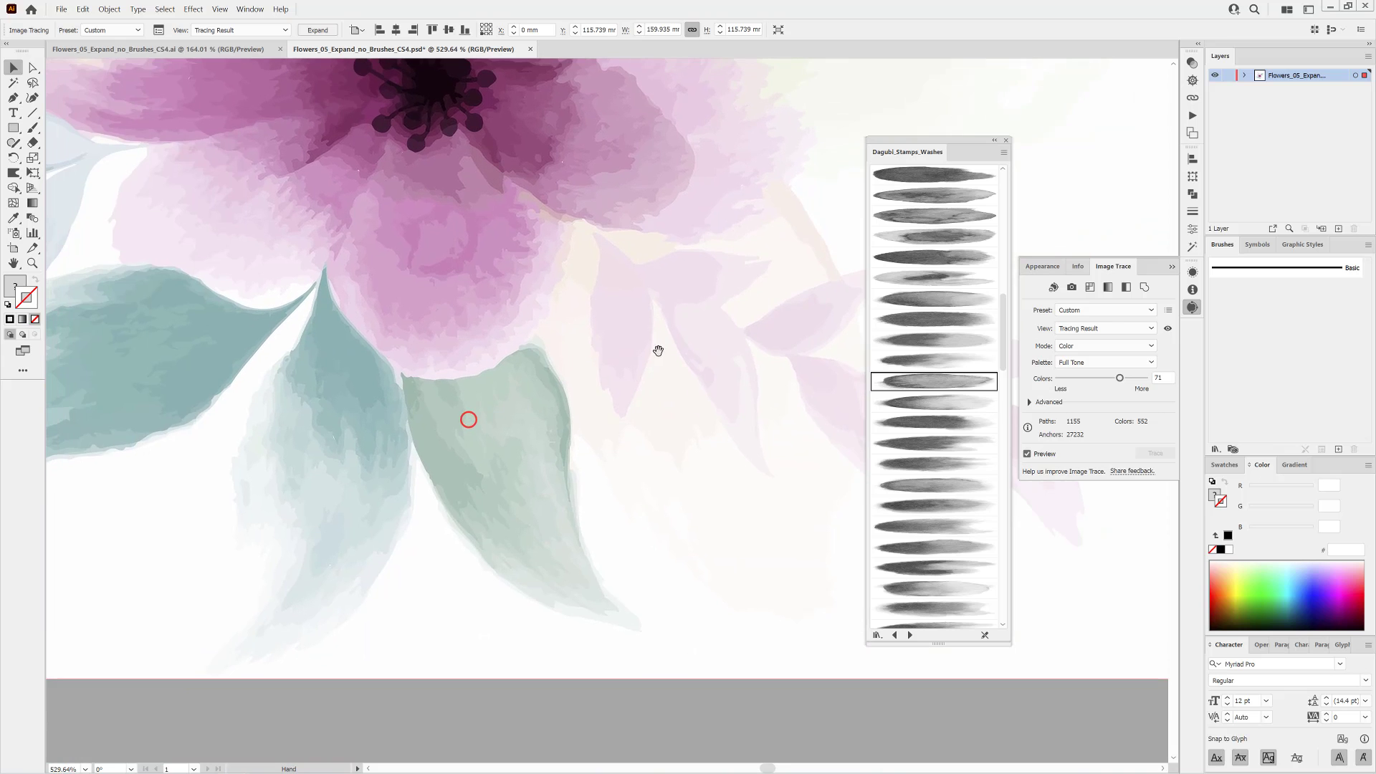
mouse_move(673, 251)
left_mouse_down()
mouse_move(665, 453)
mouse_move(688, 430)
left_mouse_up()
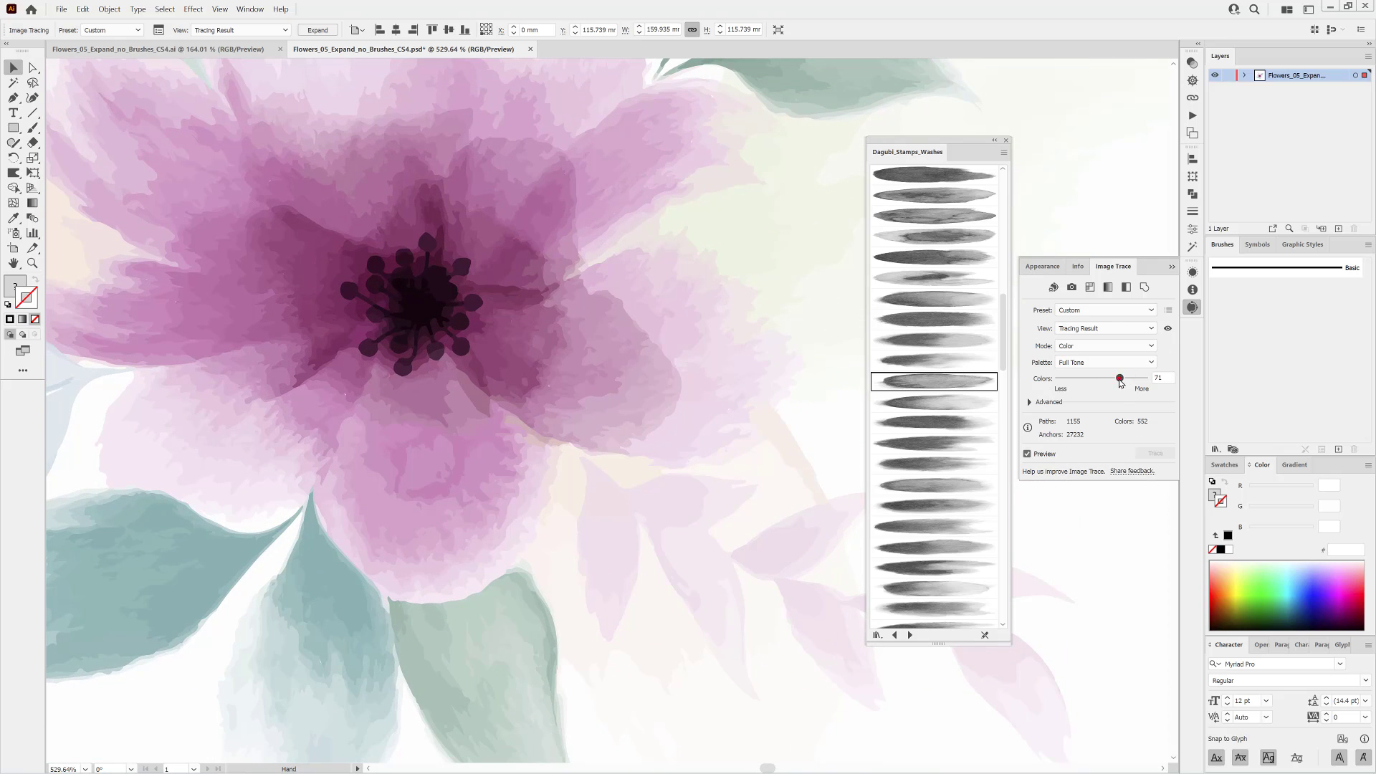
Set the tracing's Colors value to 85 and view the whole flower.
left_click_drag(1121, 382, 1132, 382)
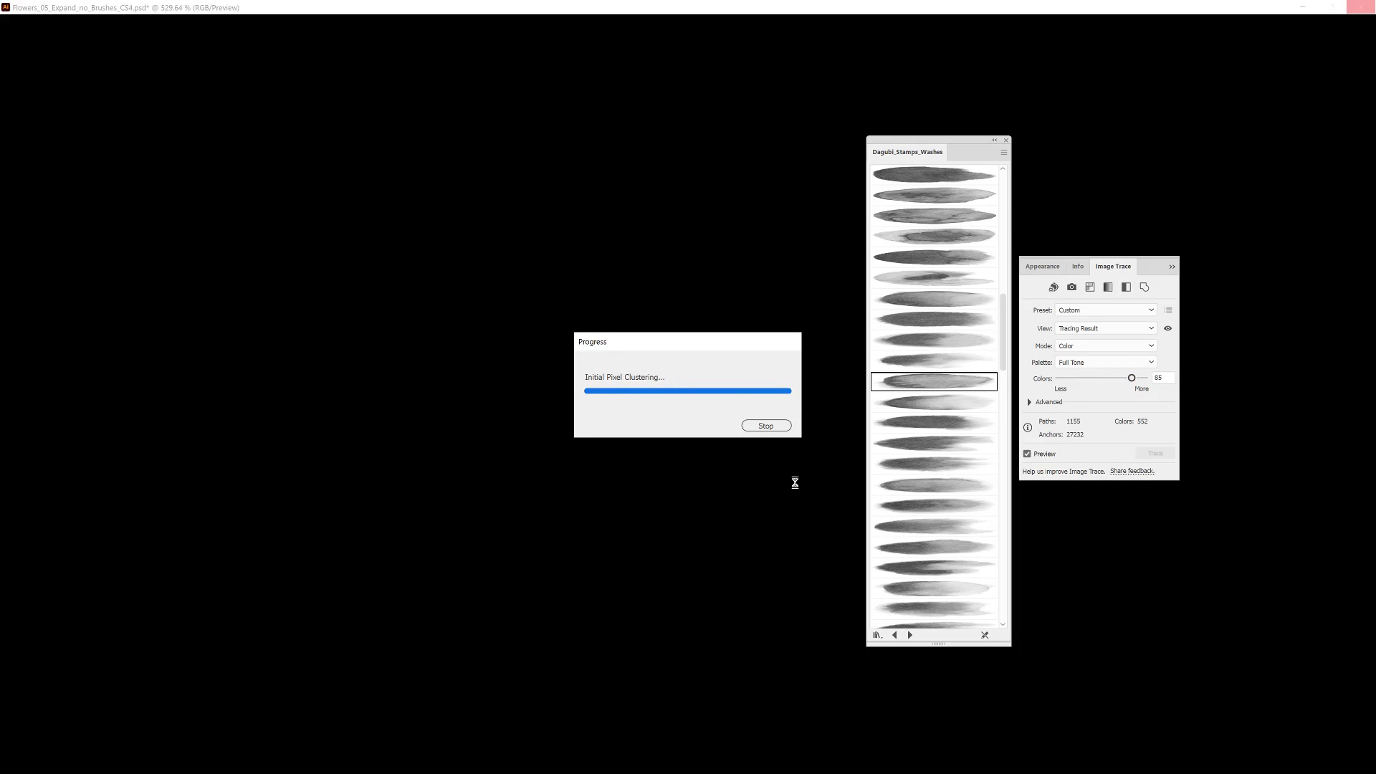
key("ctrl+0")
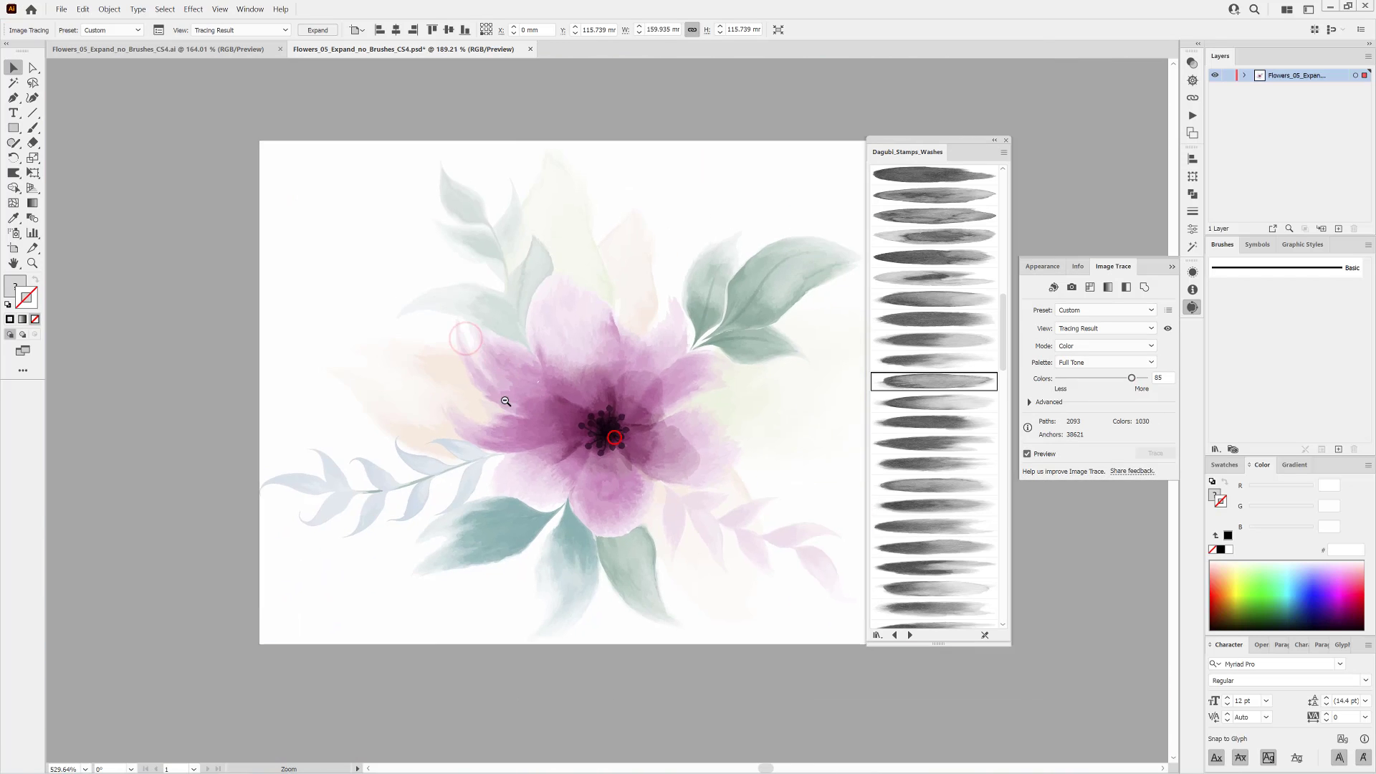
left_click_drag(659, 356, 589, 395)
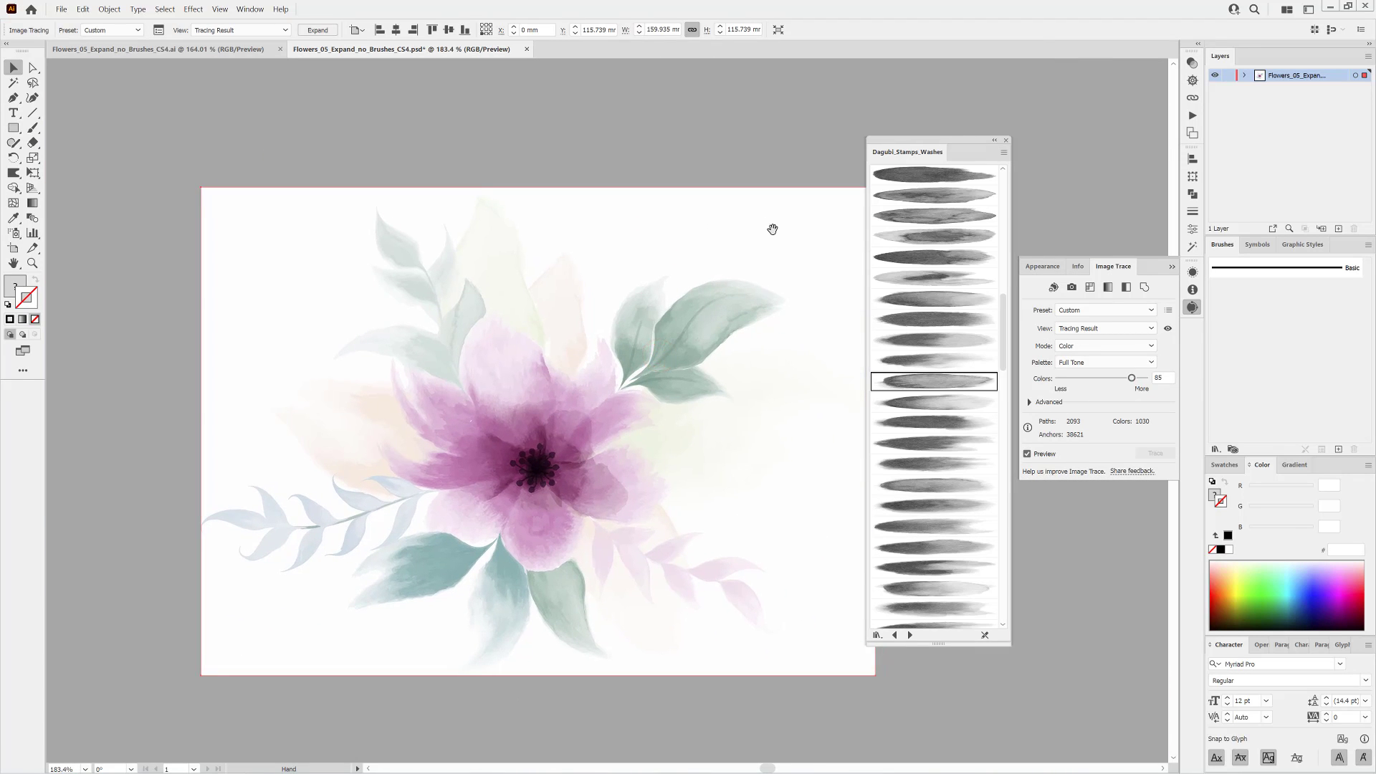
left_click_drag(753, 294, 716, 273)
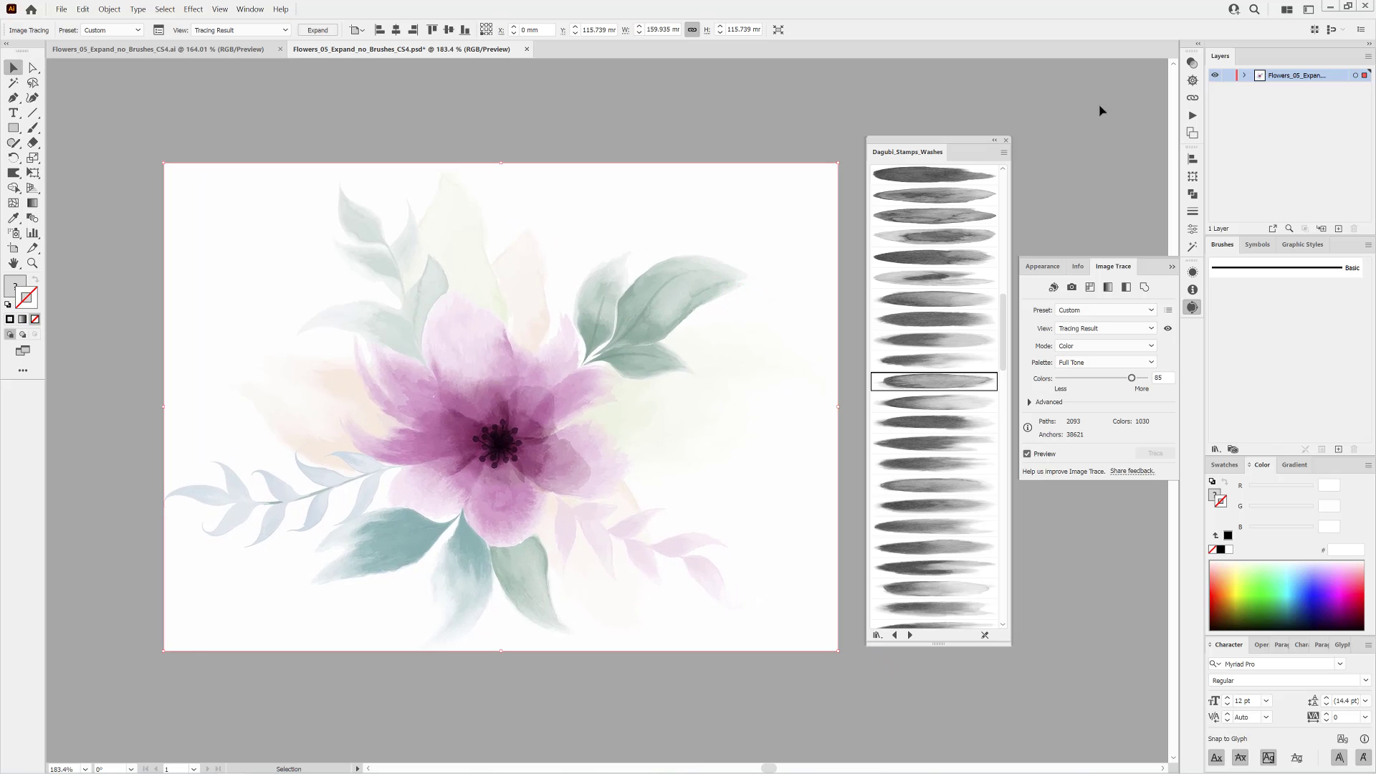
Add a new layer beneath the traced flower's layer and draw a rectangle of about 160 × 116 mm covering the whole artboard.
left_click(1338, 229)
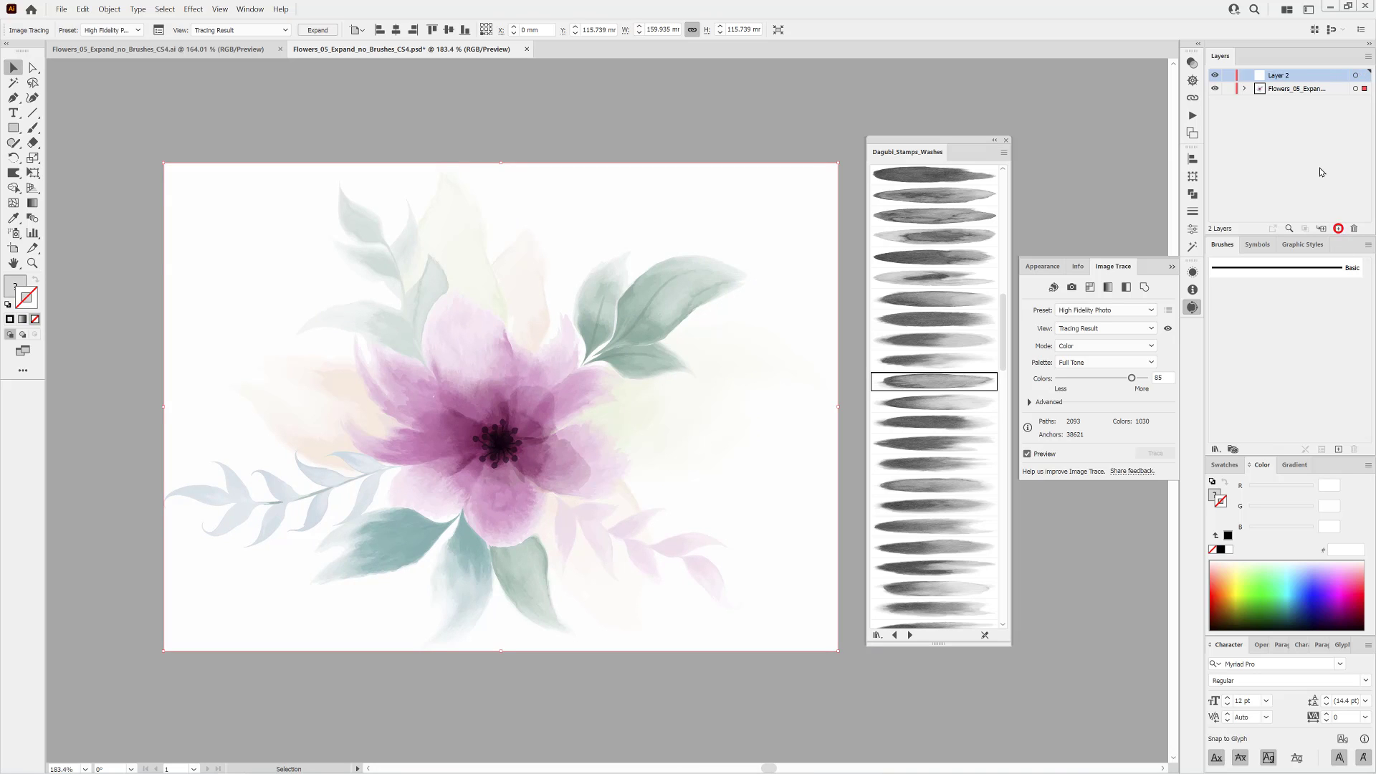
left_click_drag(1304, 77, 1297, 101)
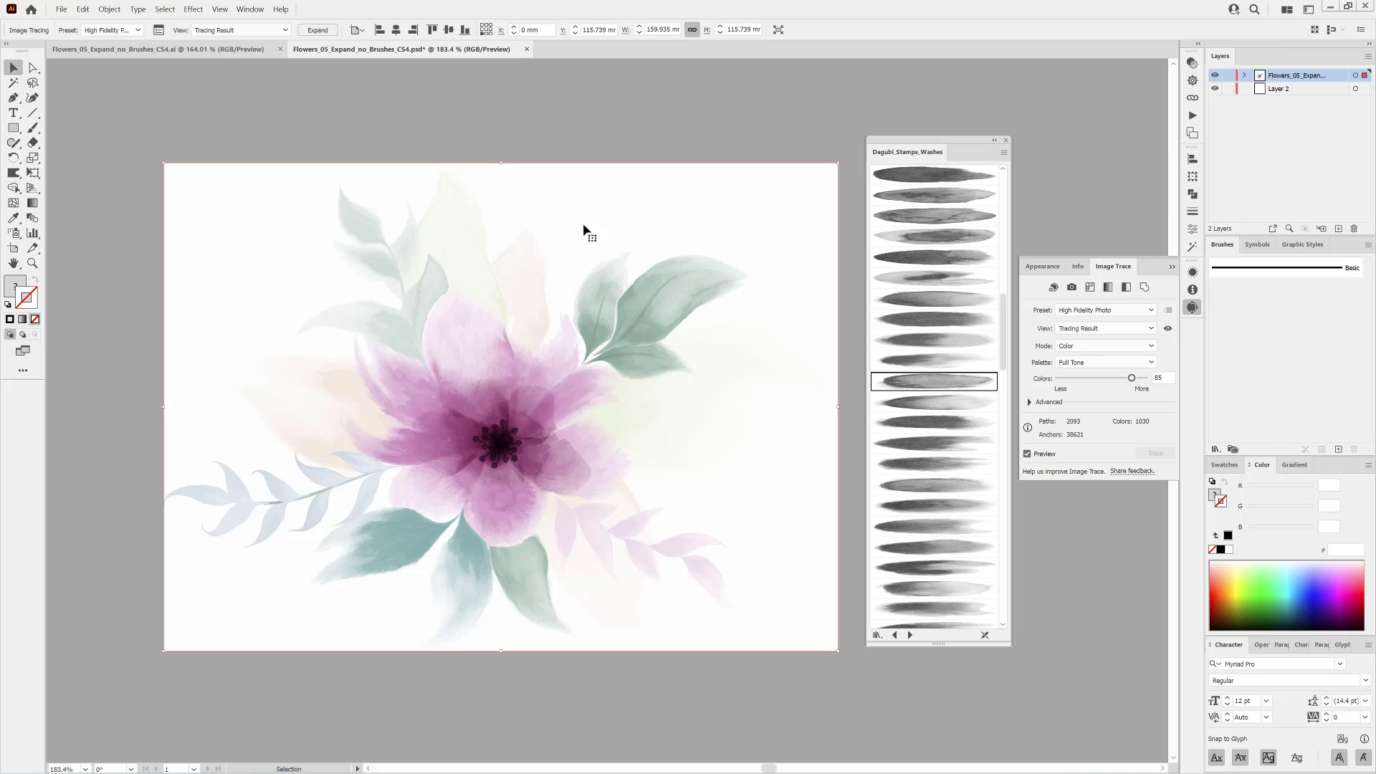
left_click(18, 130)
left_click(762, 113)
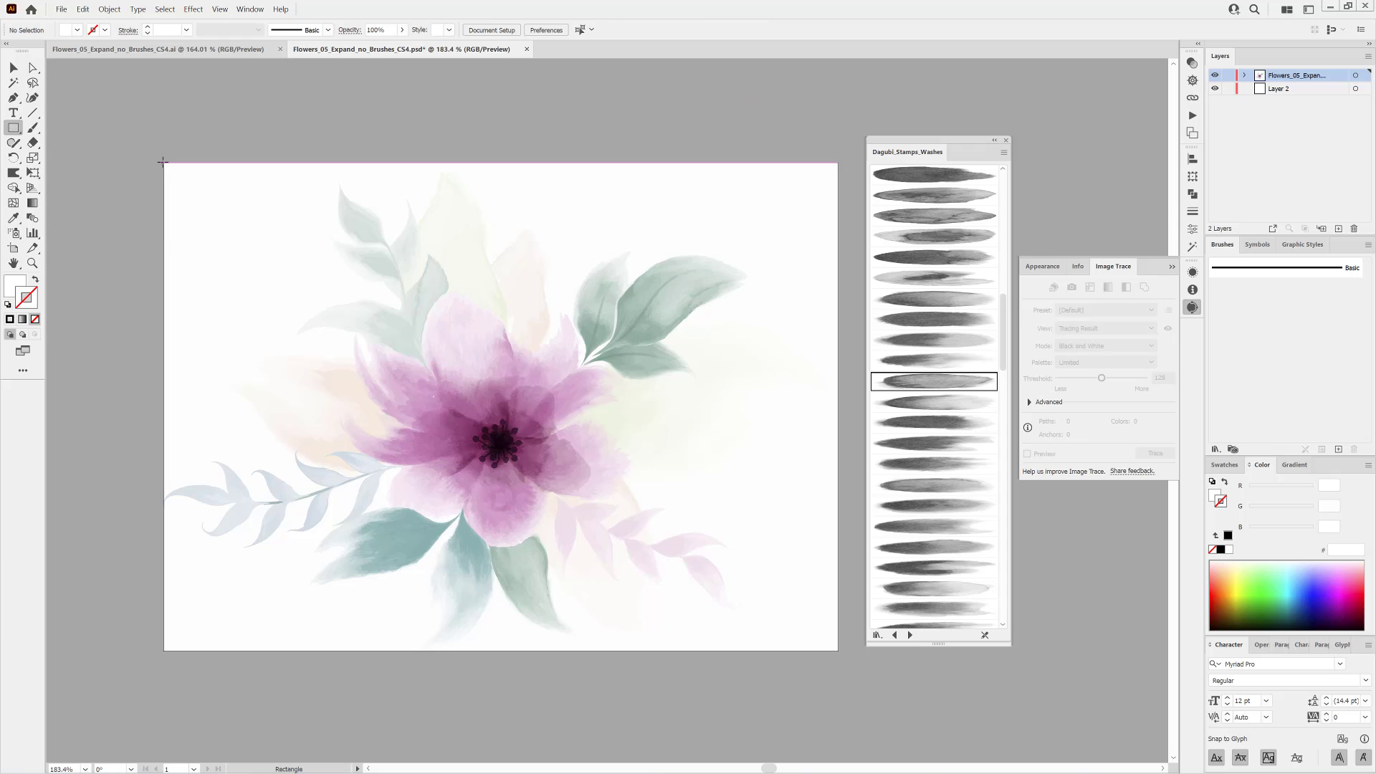
left_click_drag(163, 162, 838, 651)
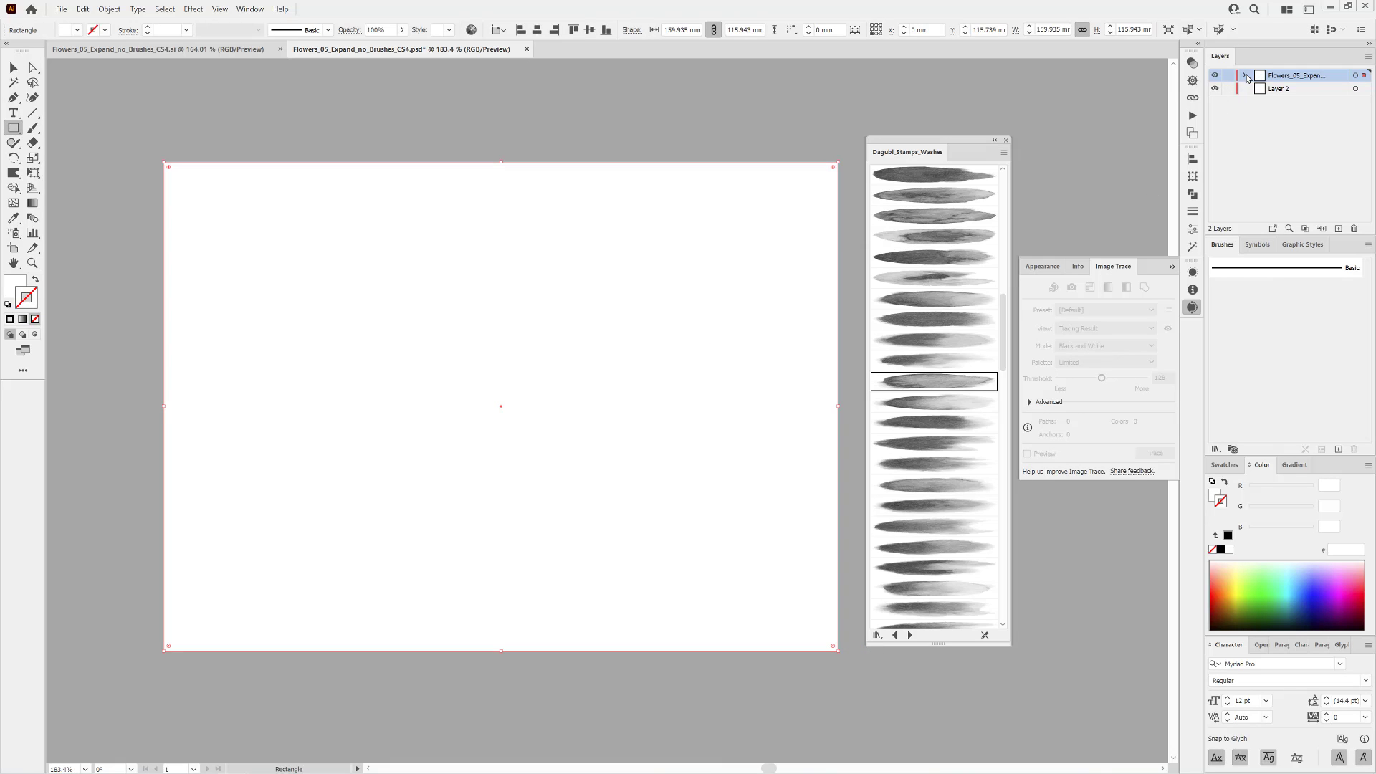
Move the artboard-sized rectangle into Layer 2, fill it with blue 0036CC, and check it by briefly hiding the traced flower's layer.
left_click(1246, 76)
left_click(1323, 82)
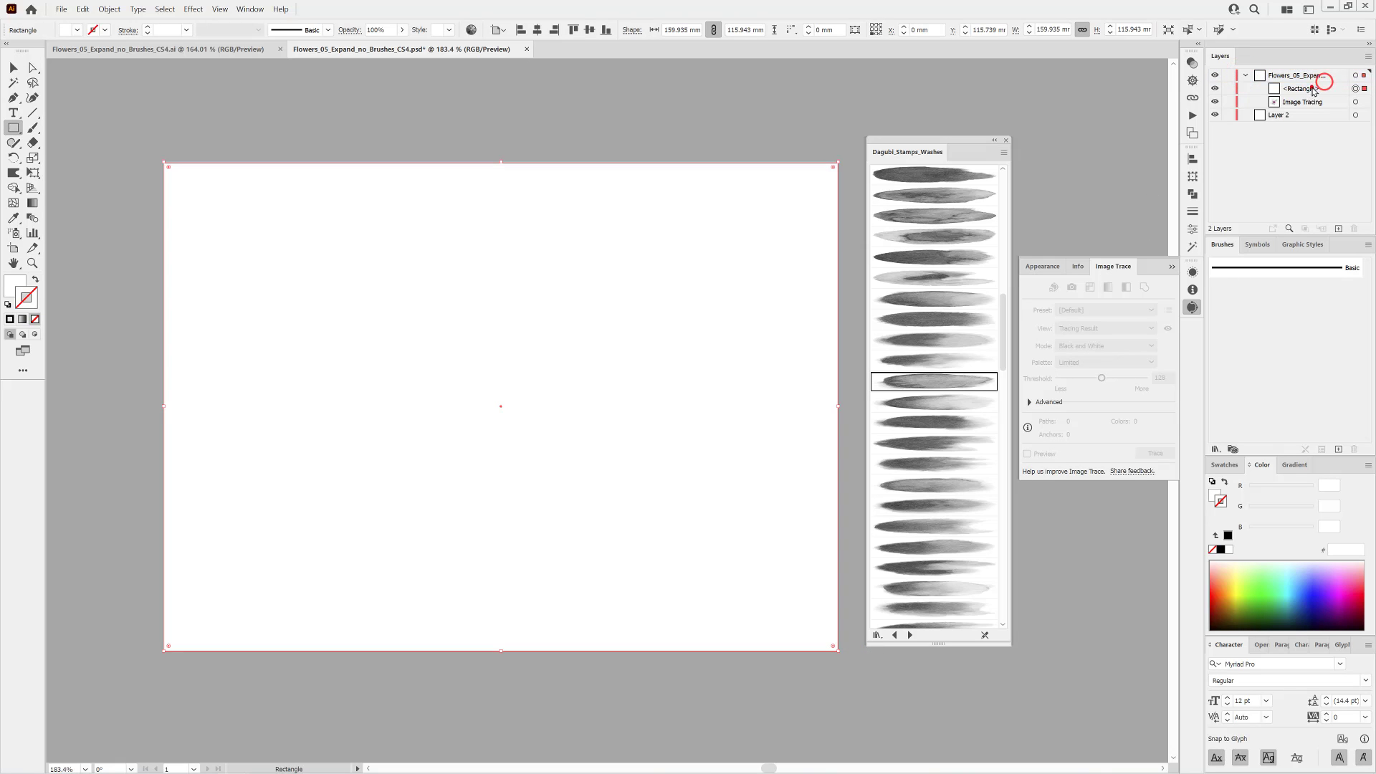
left_click_drag(1314, 89, 1300, 117)
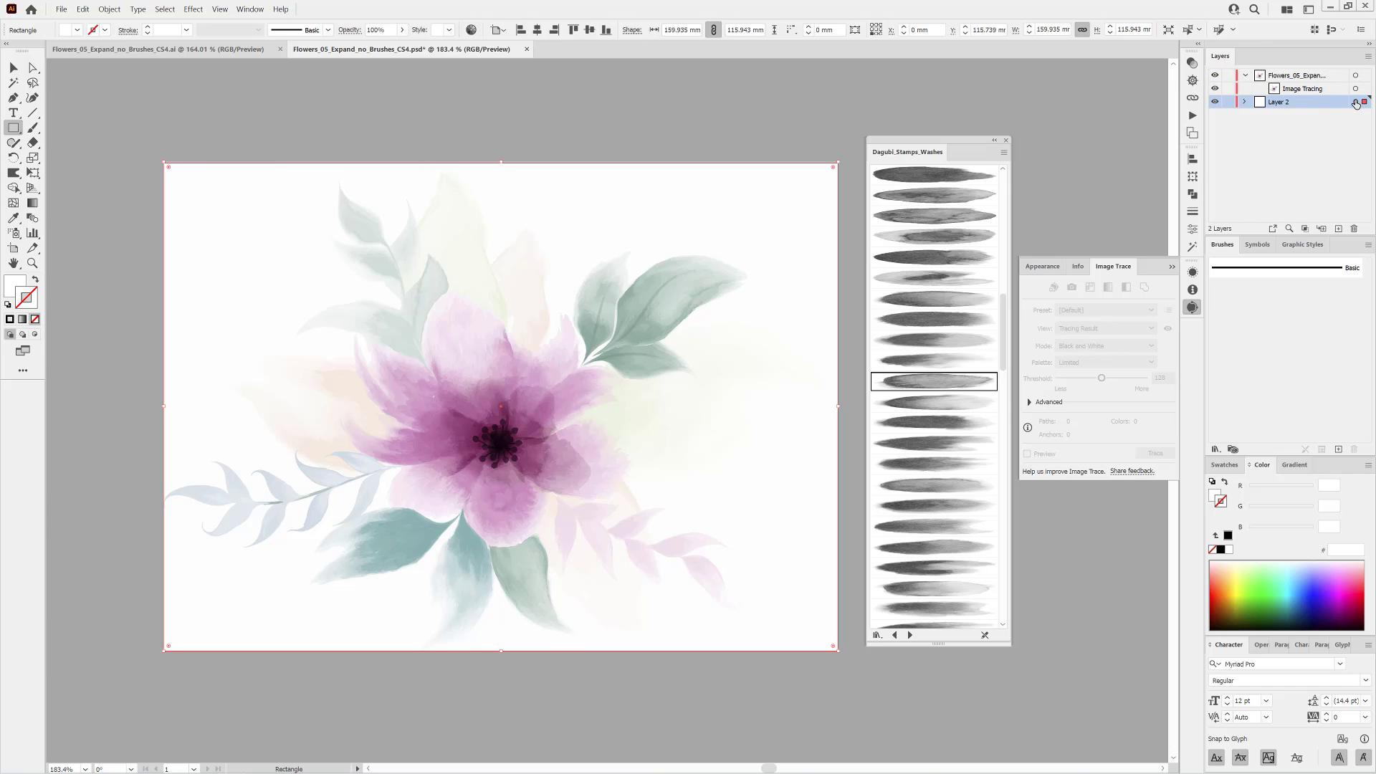
left_click(1355, 102)
left_click(1211, 496)
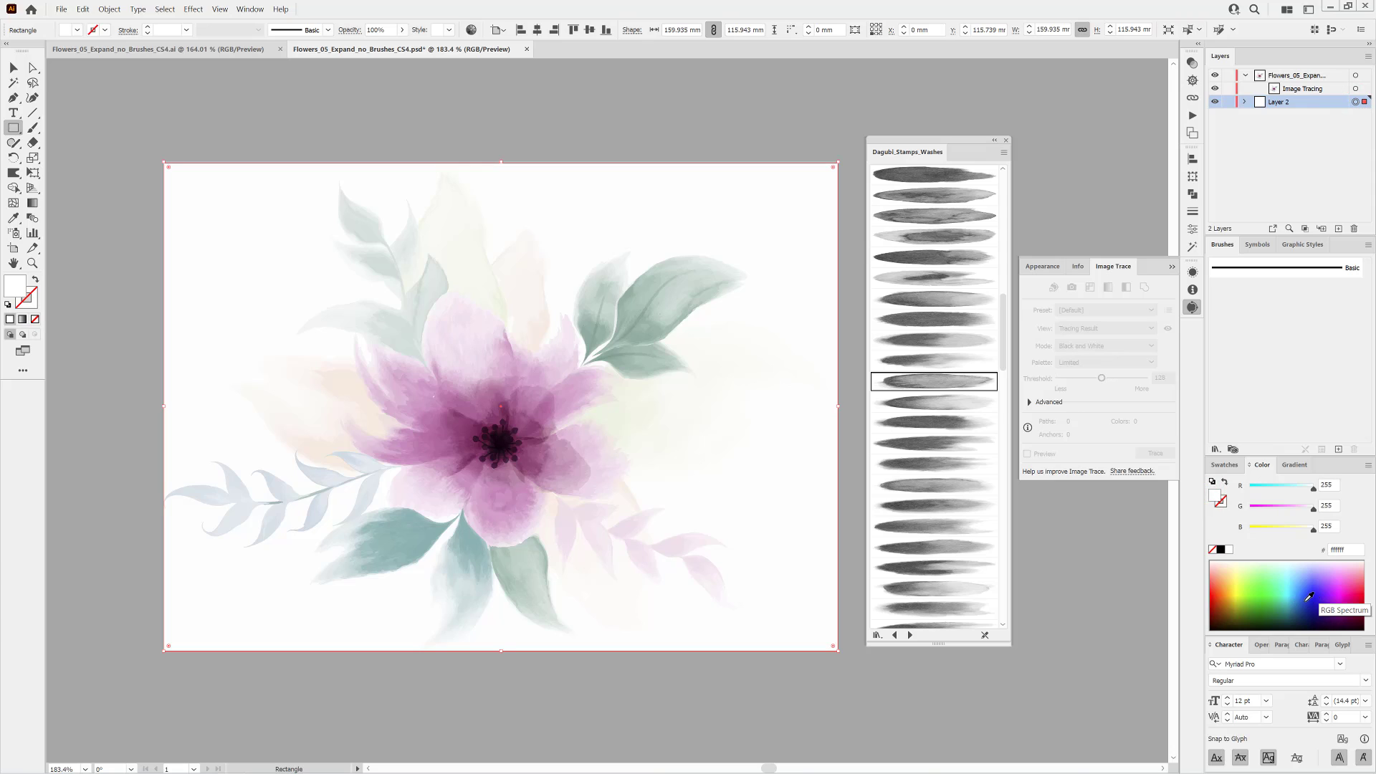
left_click(1308, 597)
left_click(1215, 75)
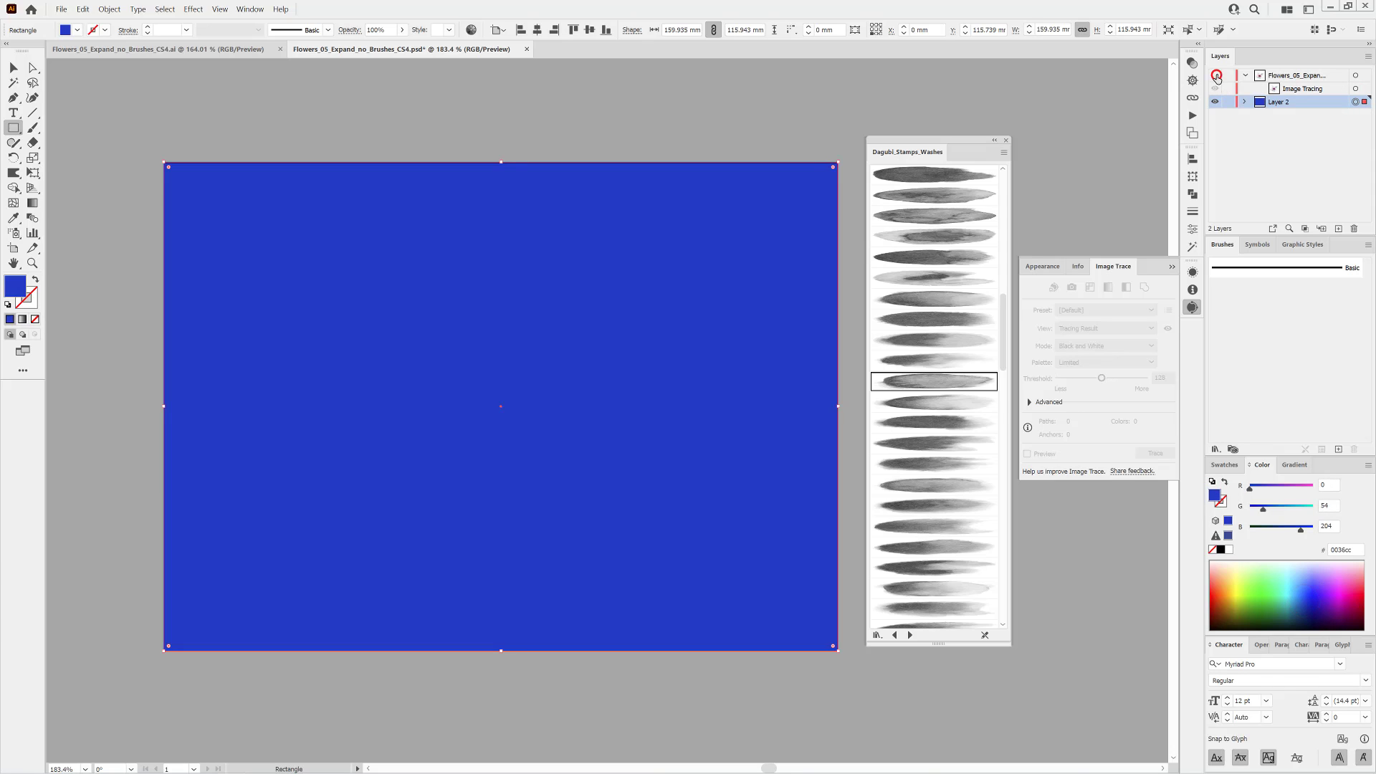
left_click(1215, 75)
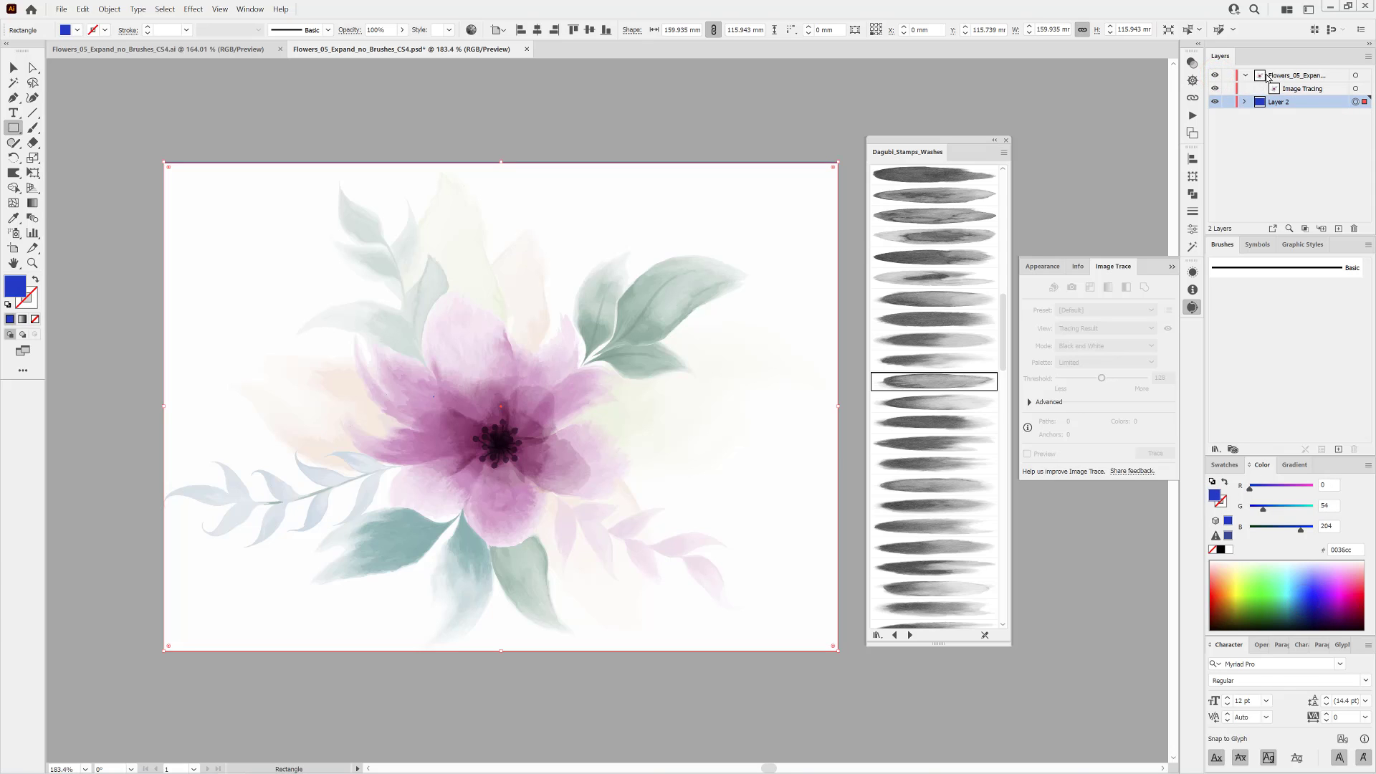
Set the Magic Wand's Fill Color tolerance to 0 and make the Image Tracing object in the flower layer active.
left_click(1290, 76)
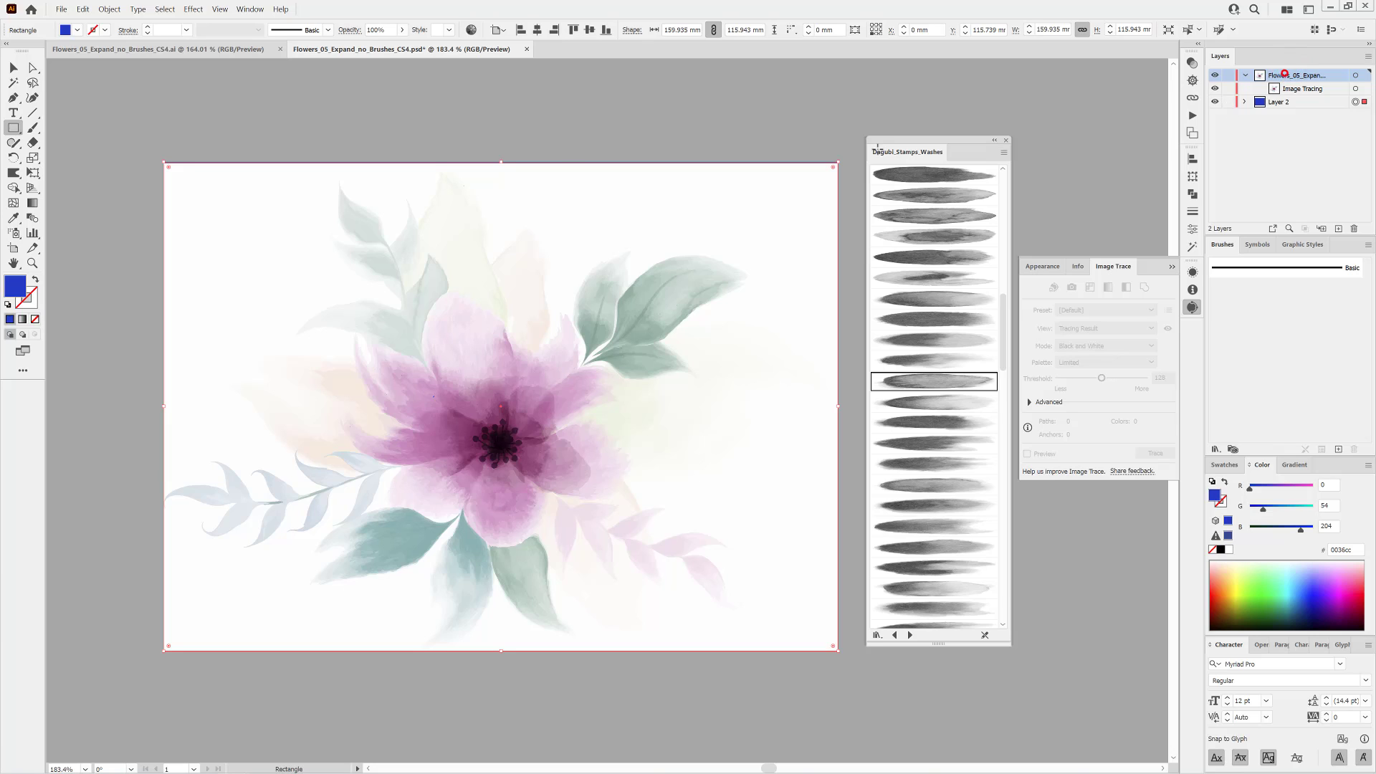
left_click(15, 83)
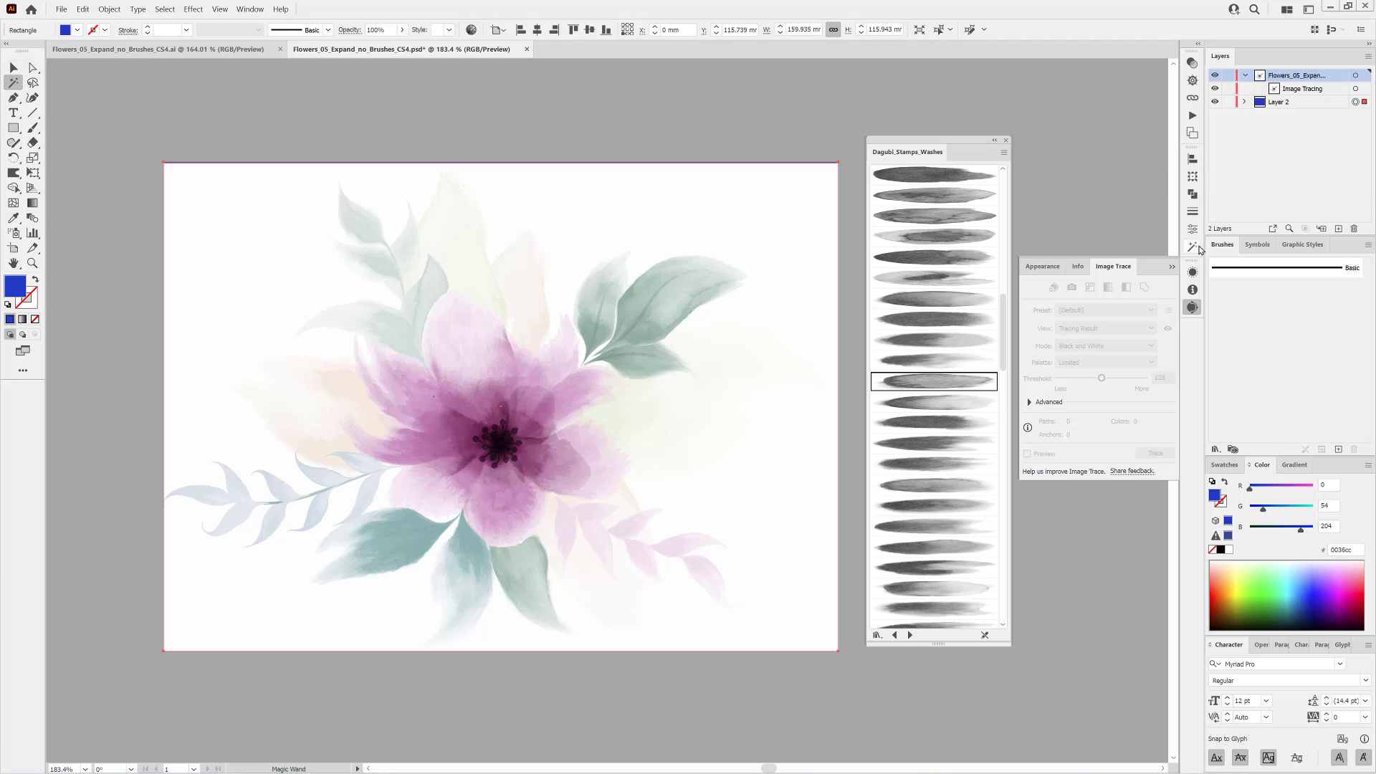
left_click(1192, 247)
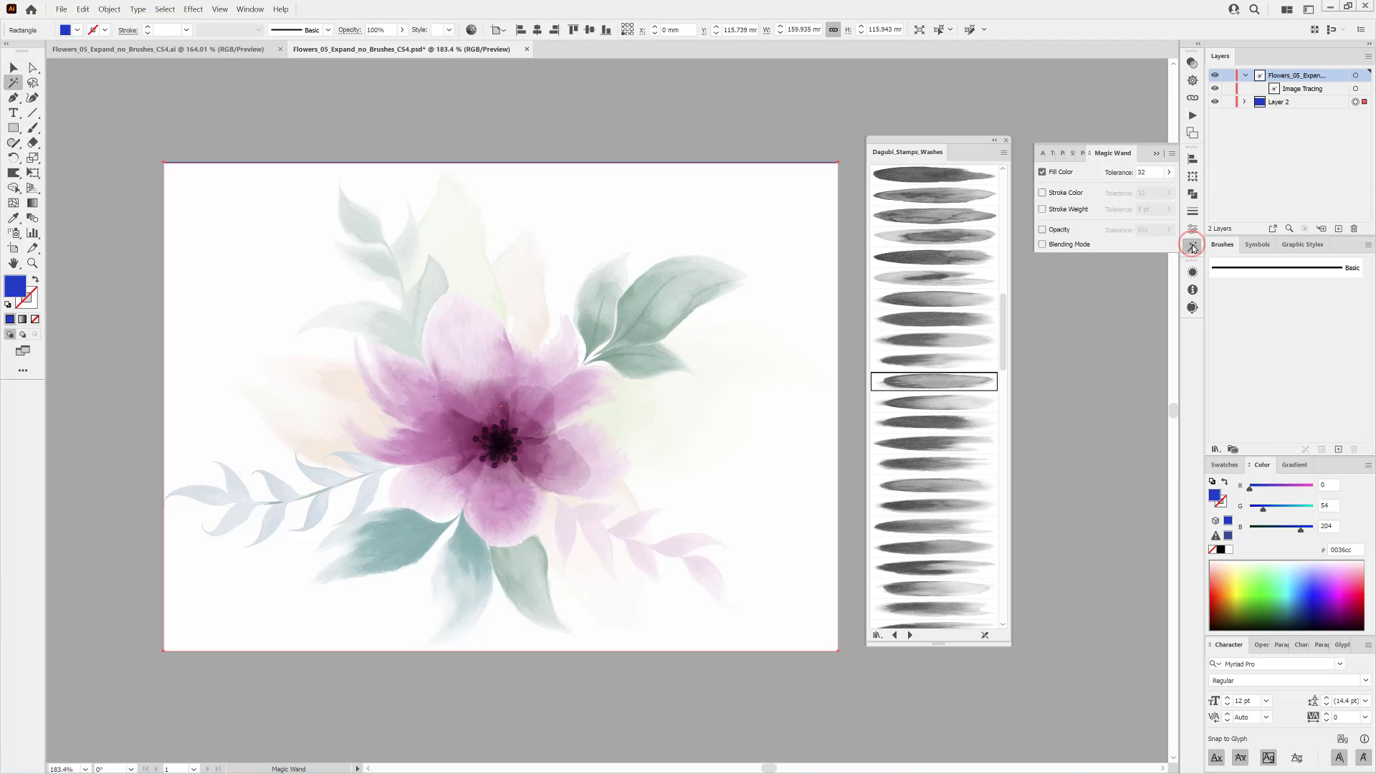
double_click(1151, 172)
type("02")
left_click(1307, 90)
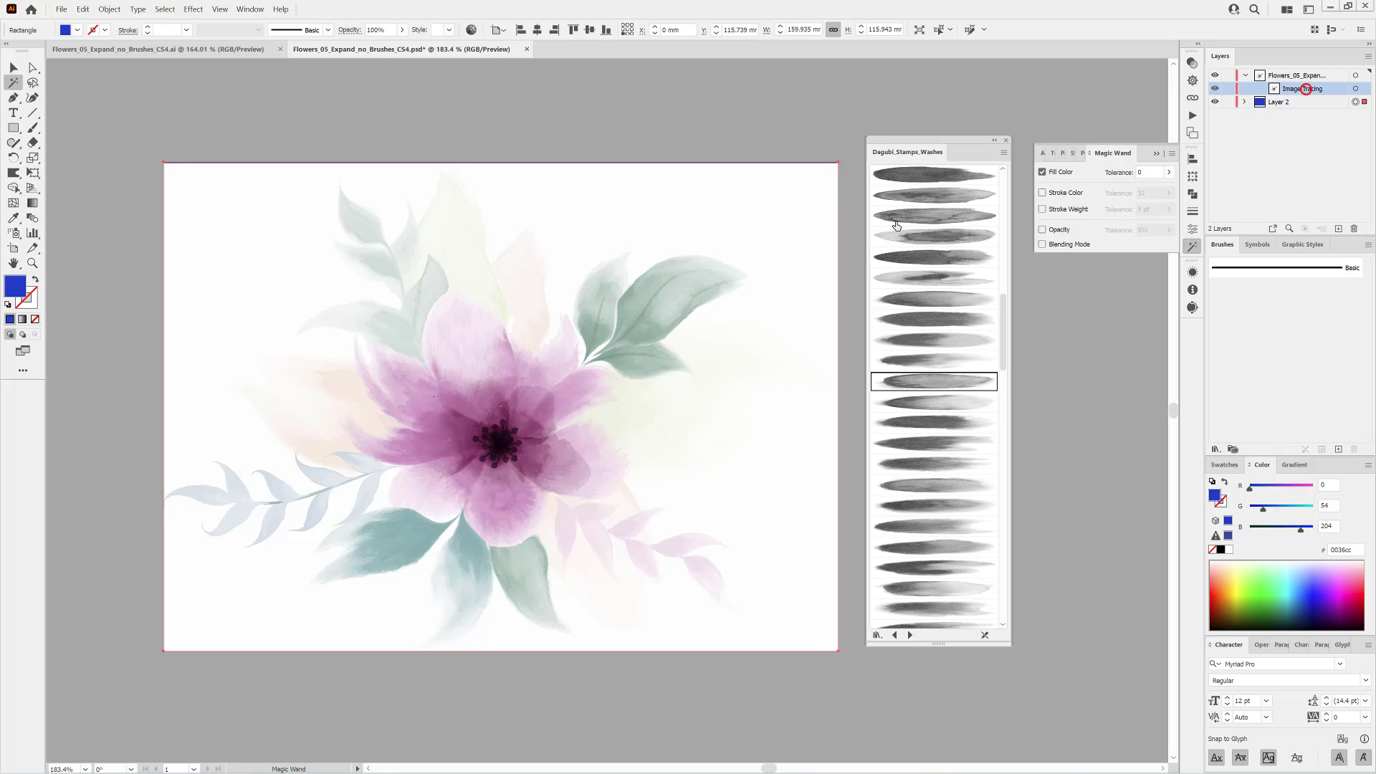
Expand the Image Tracing object in the flower layer into editable vector paths.
left_click(798, 193)
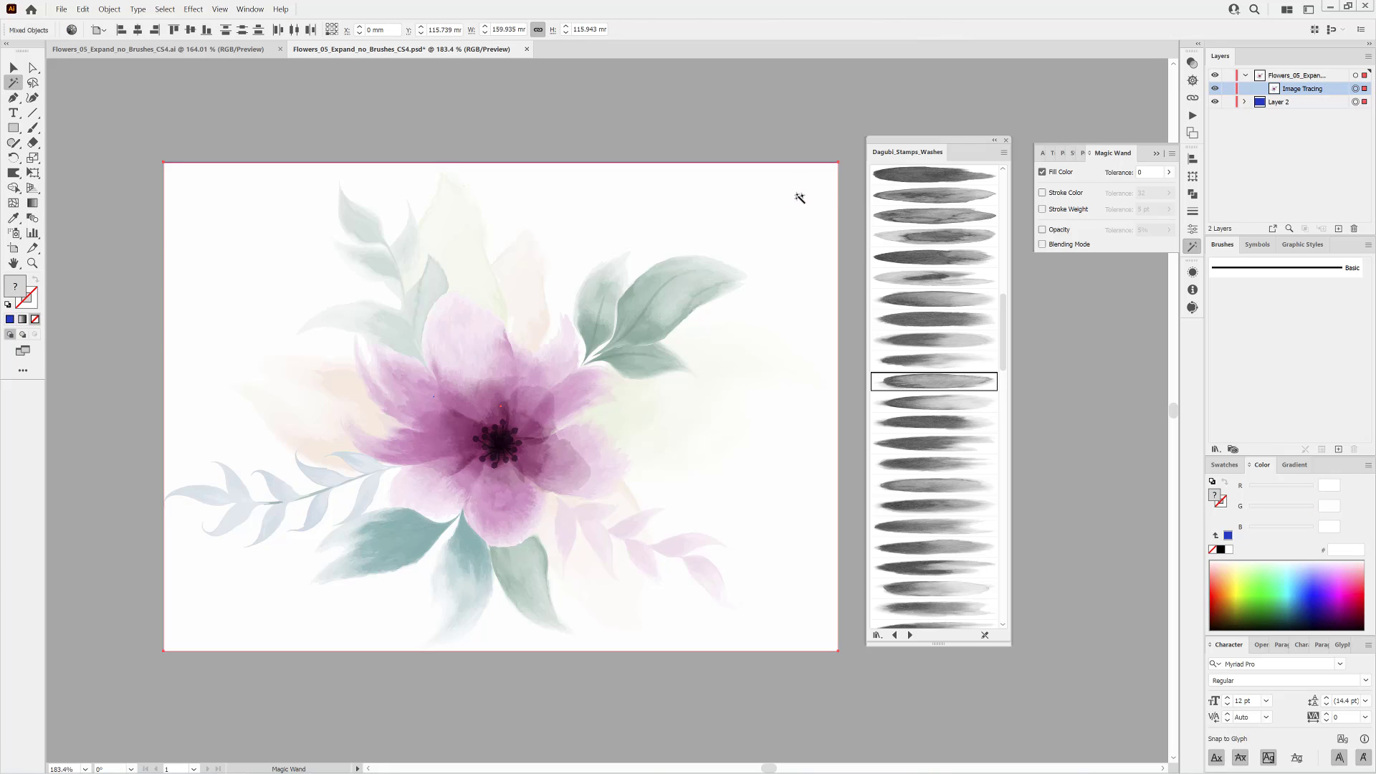
left_click(1354, 89)
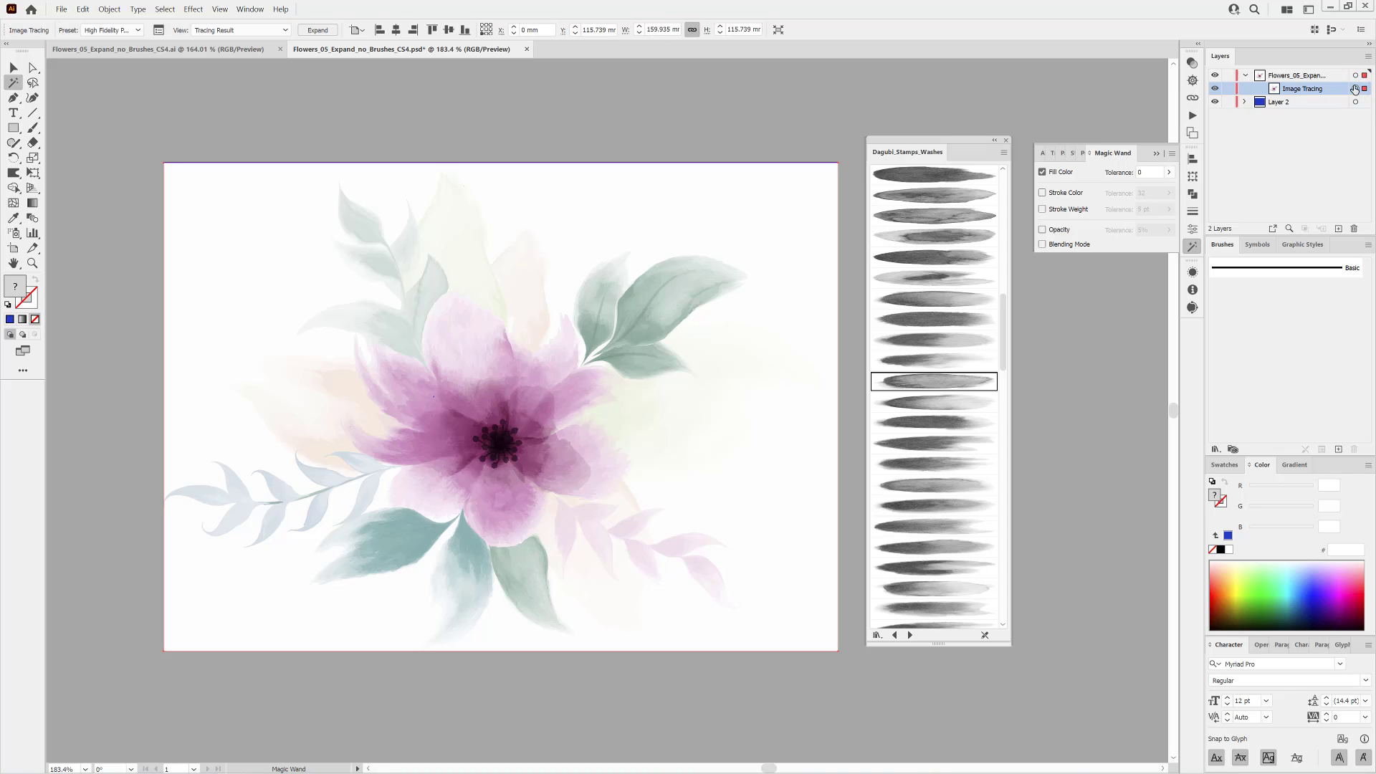
left_click(107, 10)
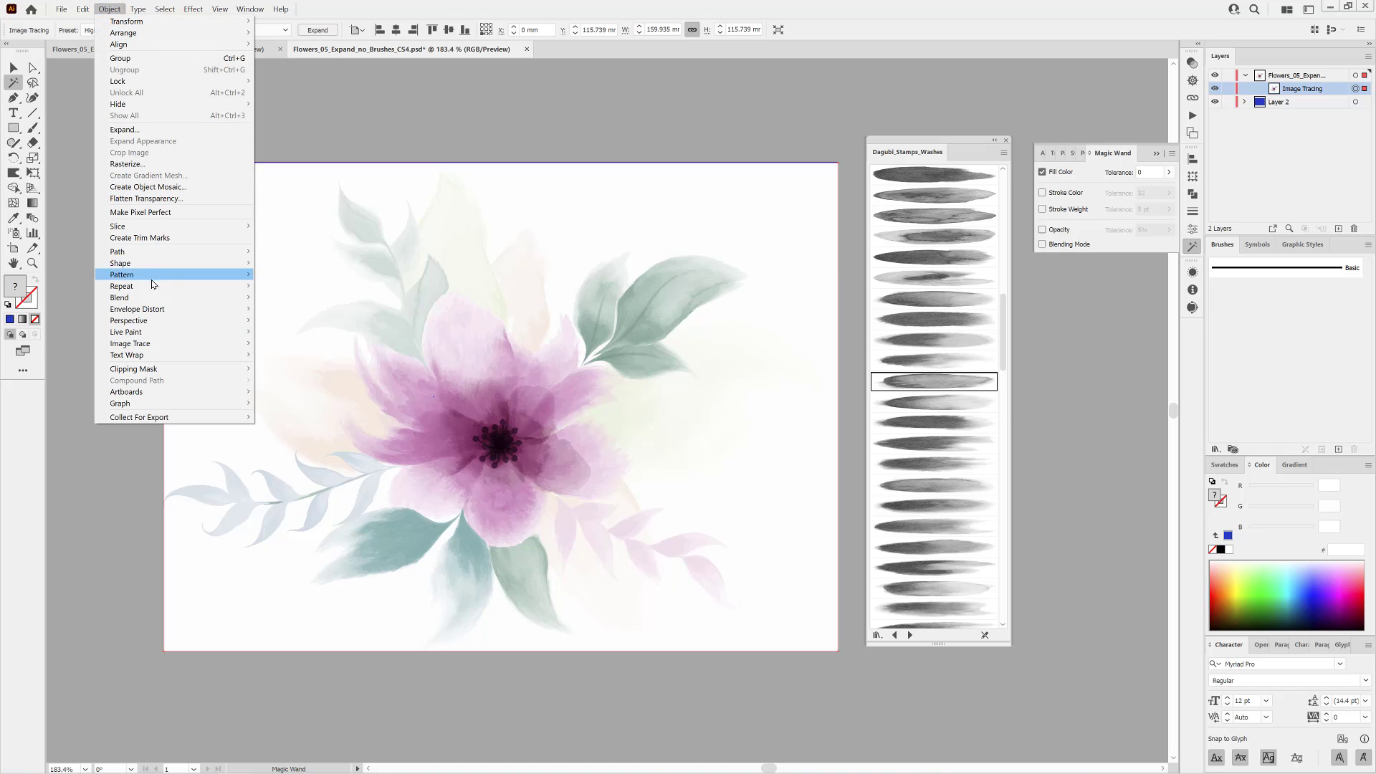
mouse_move(179, 346)
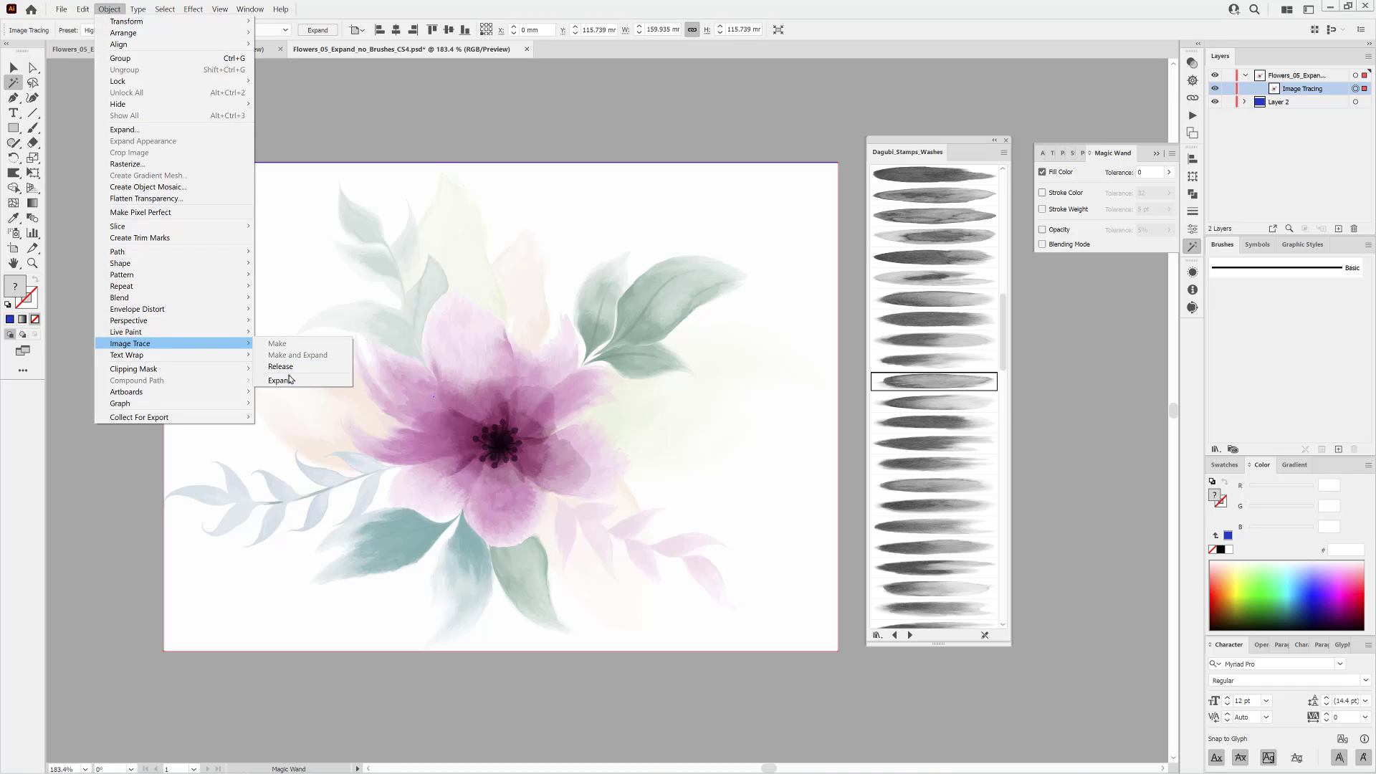
left_click(285, 380)
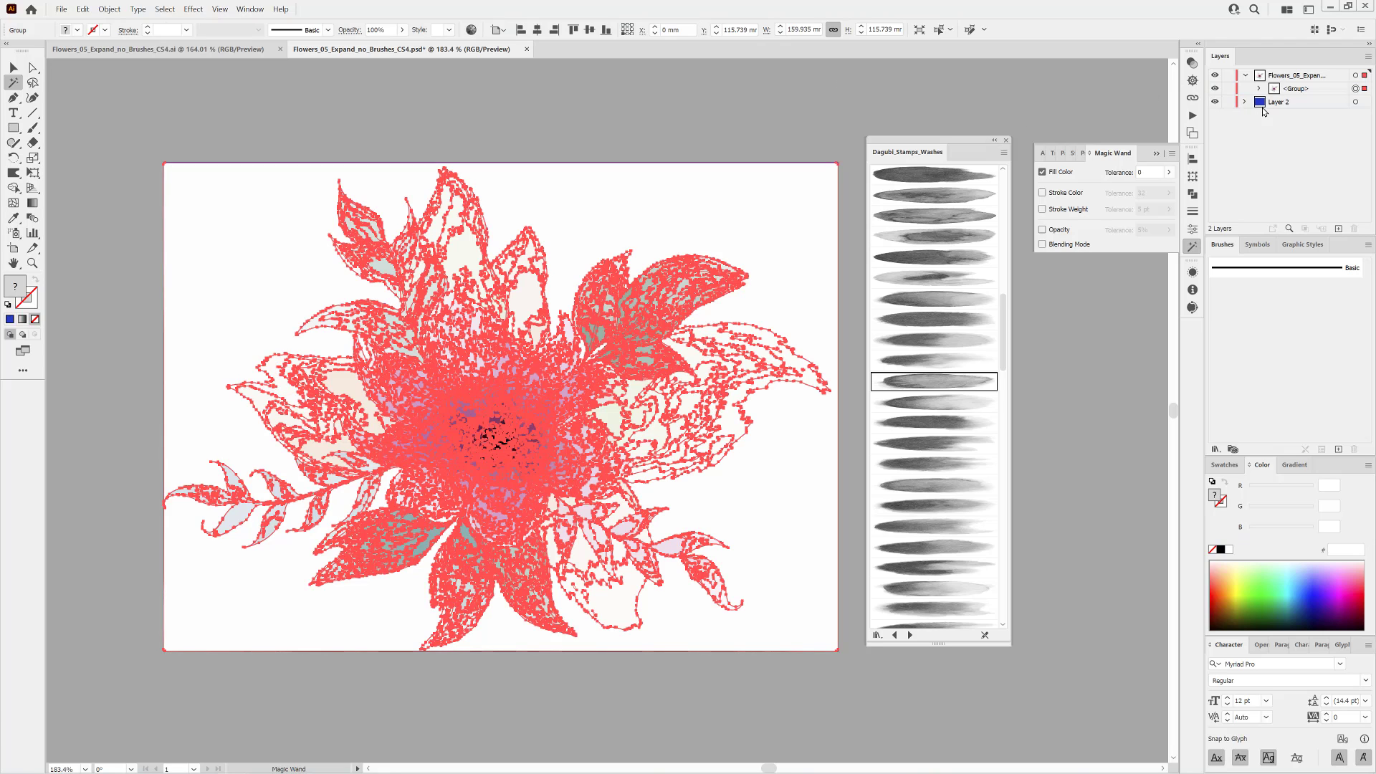
Select the traced flower's white background with the Magic Wand at tolerance 0 and delete it.
left_click(810, 208)
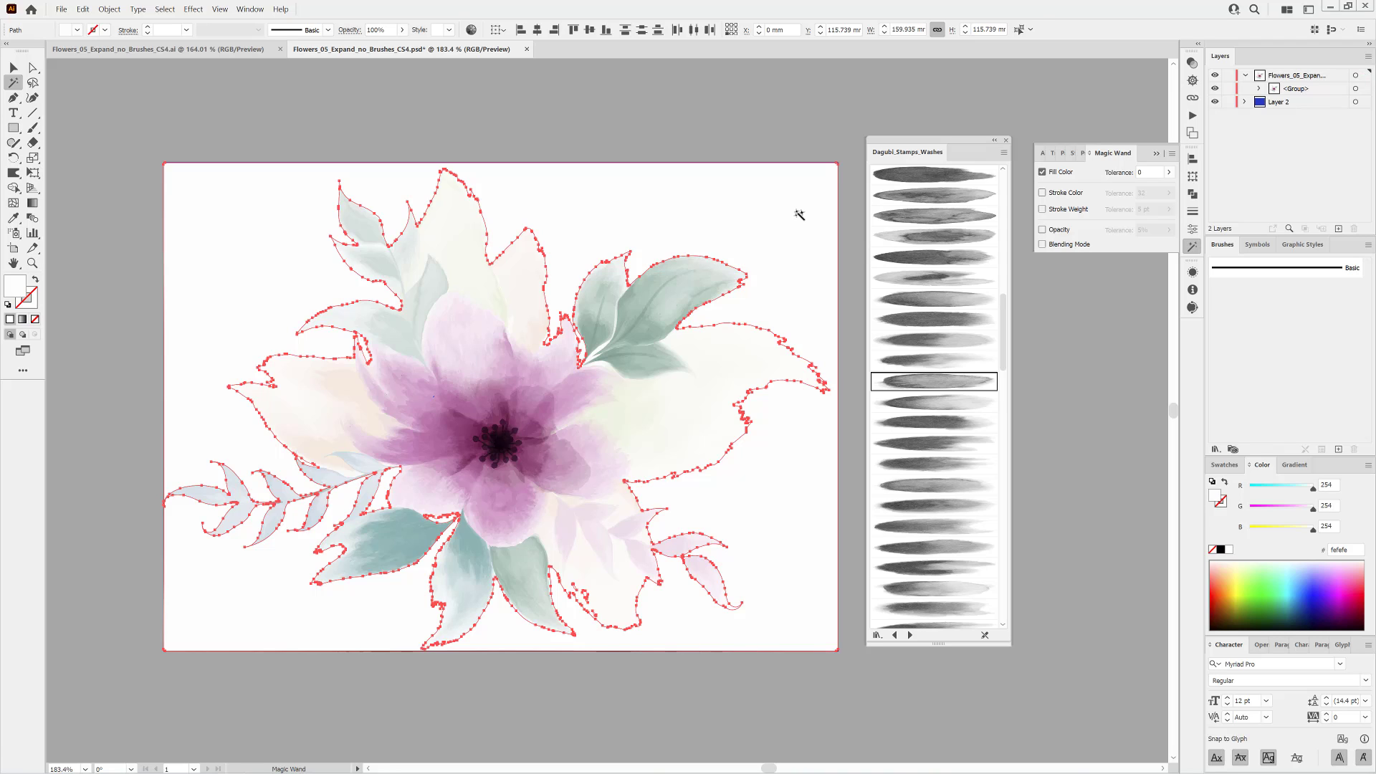
key("Delete")
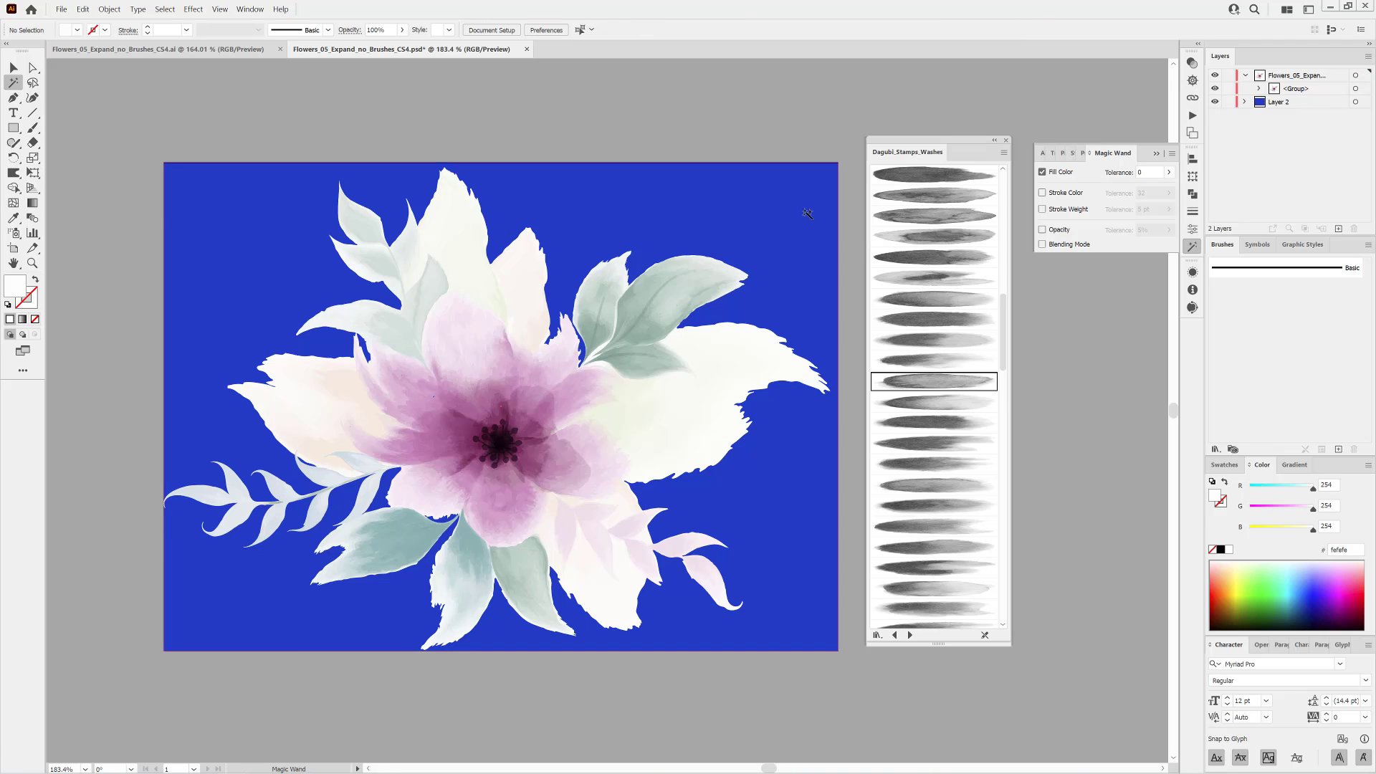
Examine the cut-out flower's edges up close, with the blue Layer 2 hidden and shown.
left_click(1215, 102)
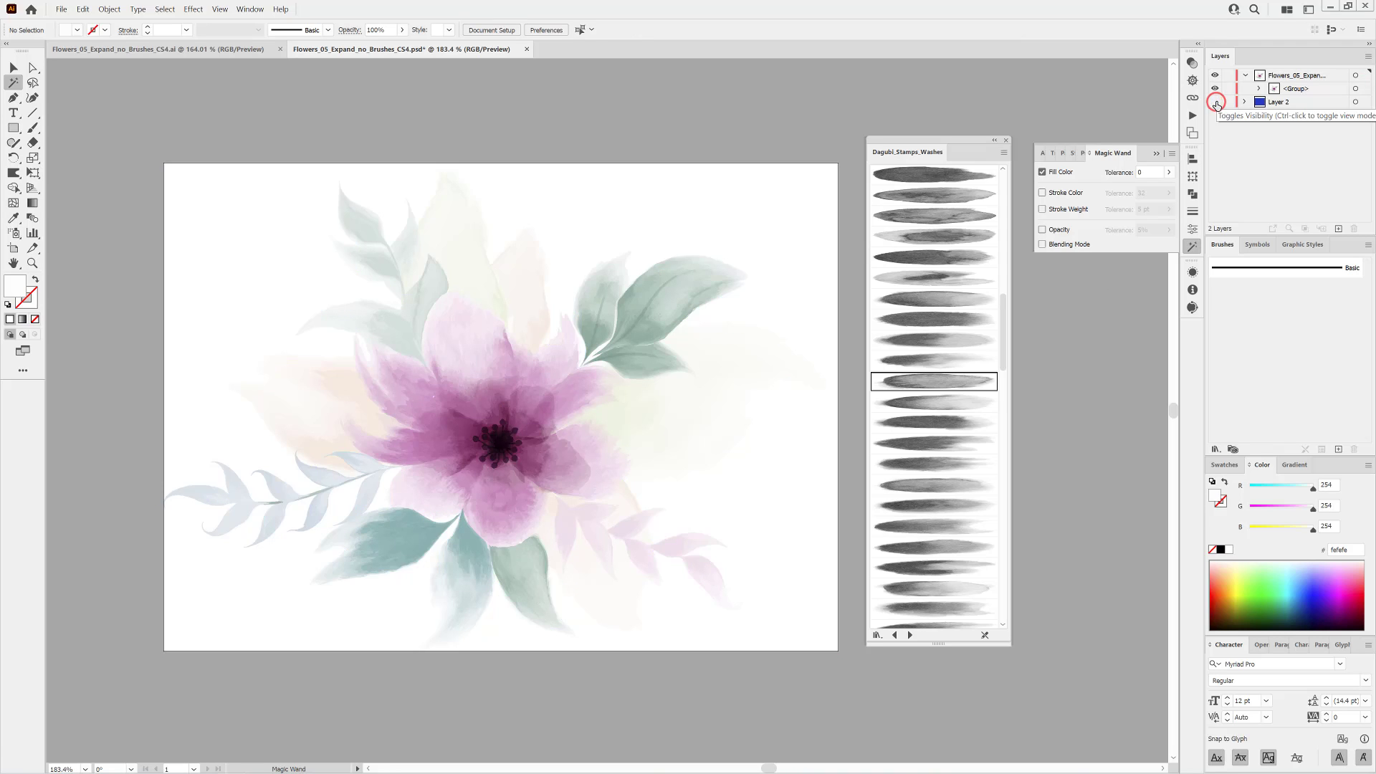
left_click(731, 446)
left_click(731, 446)
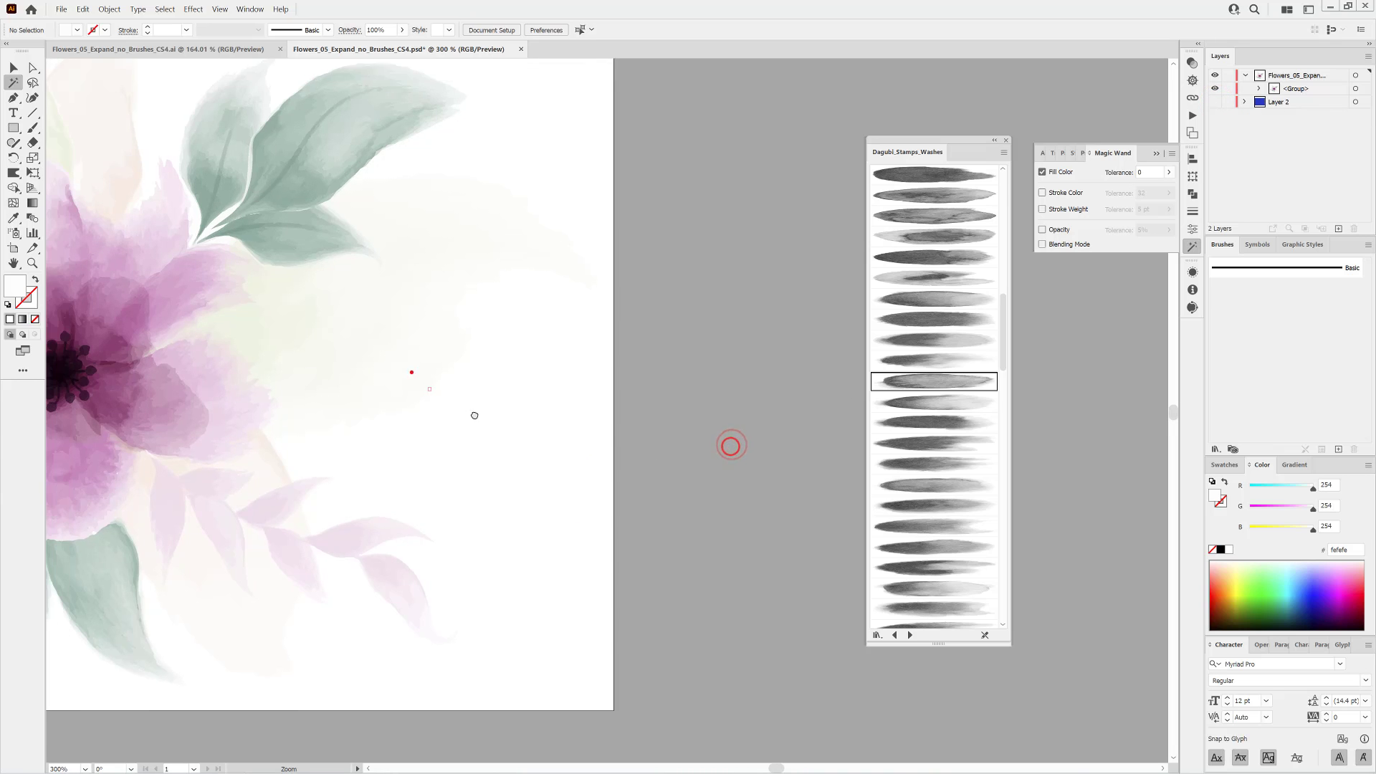
left_click_drag(408, 372, 645, 474)
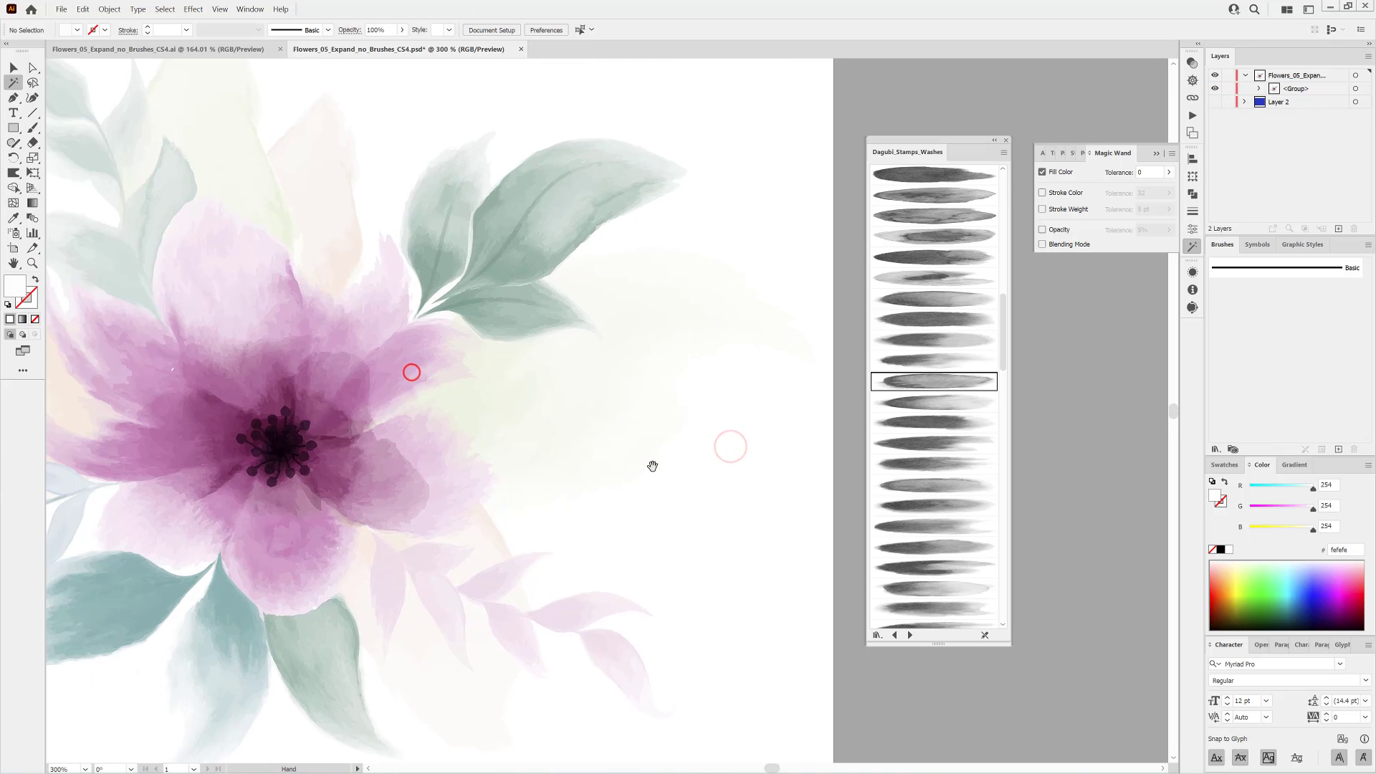
left_click(1215, 103)
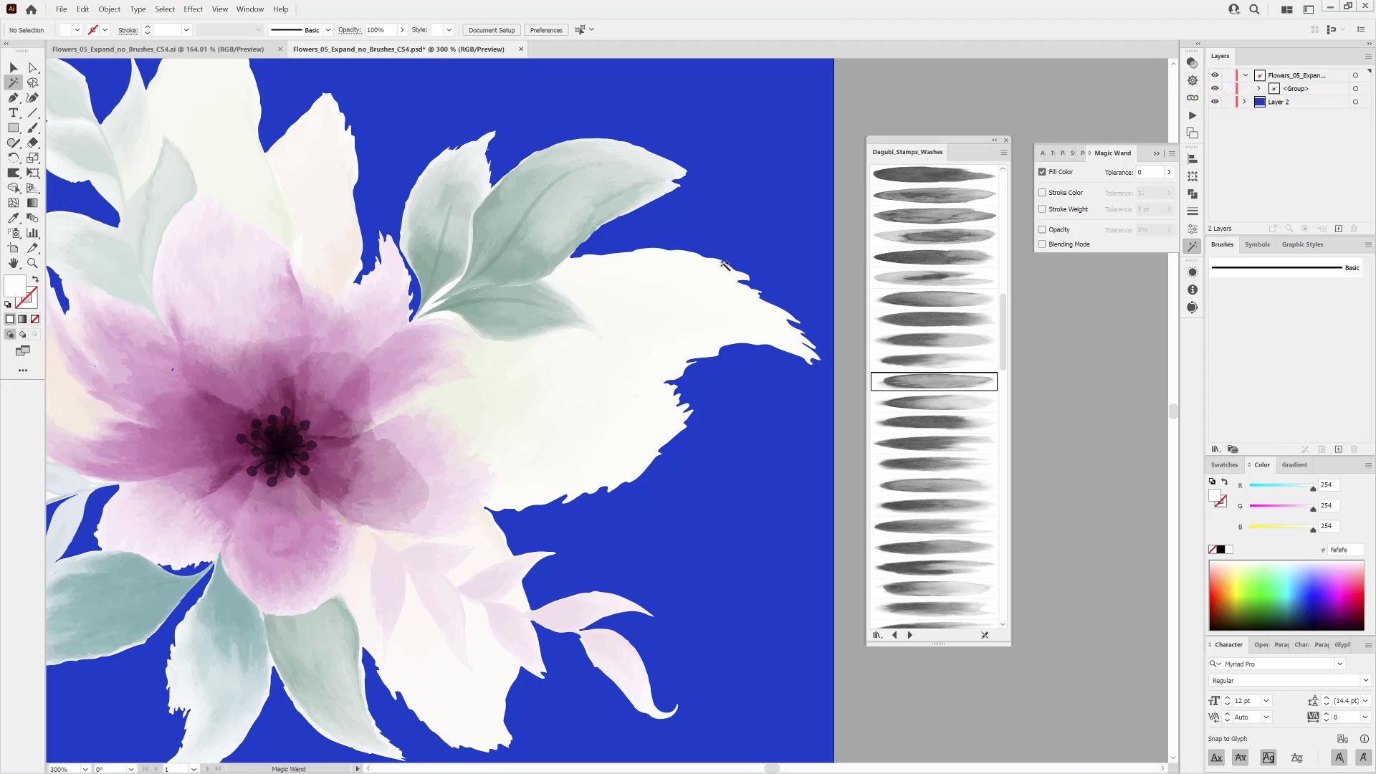
left_click_drag(463, 508, 597, 384)
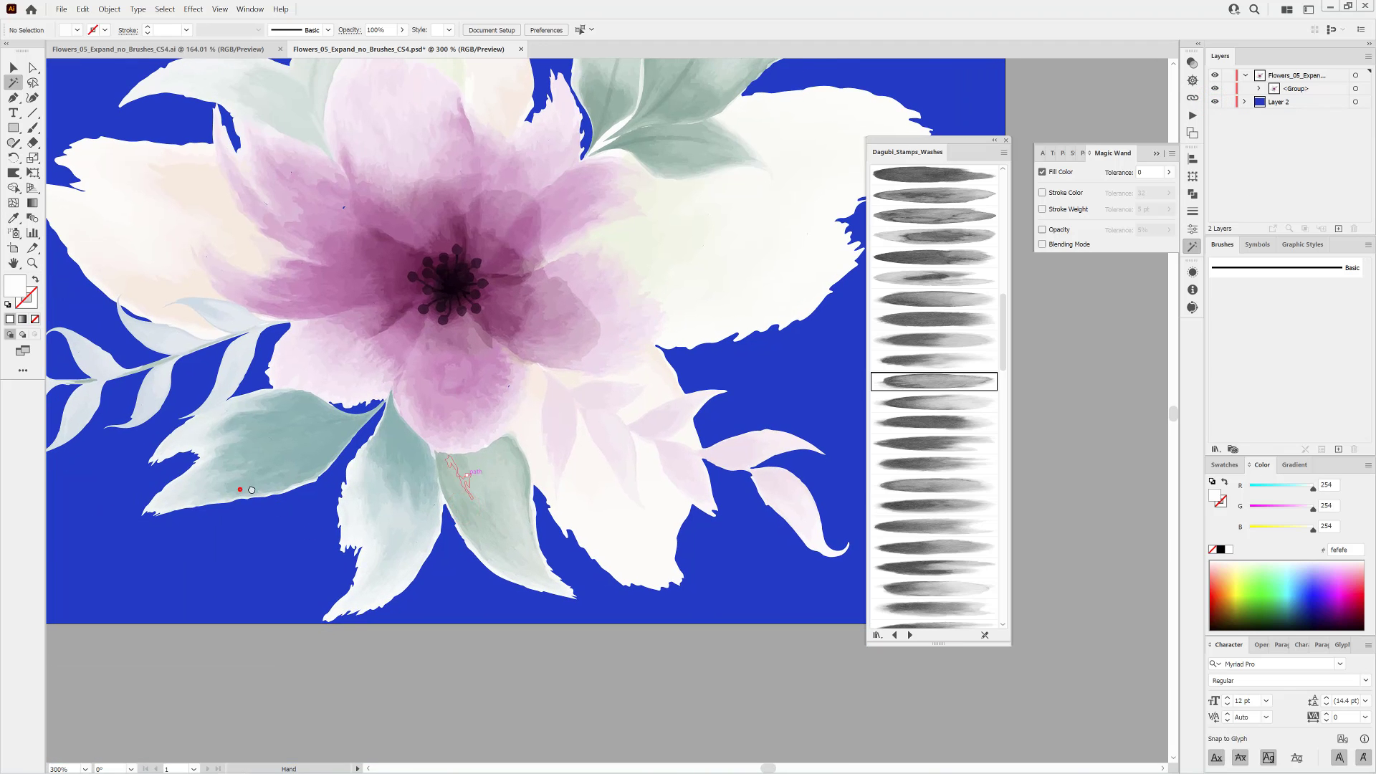
left_click_drag(240, 487, 484, 409)
left_click_drag(392, 278, 367, 505)
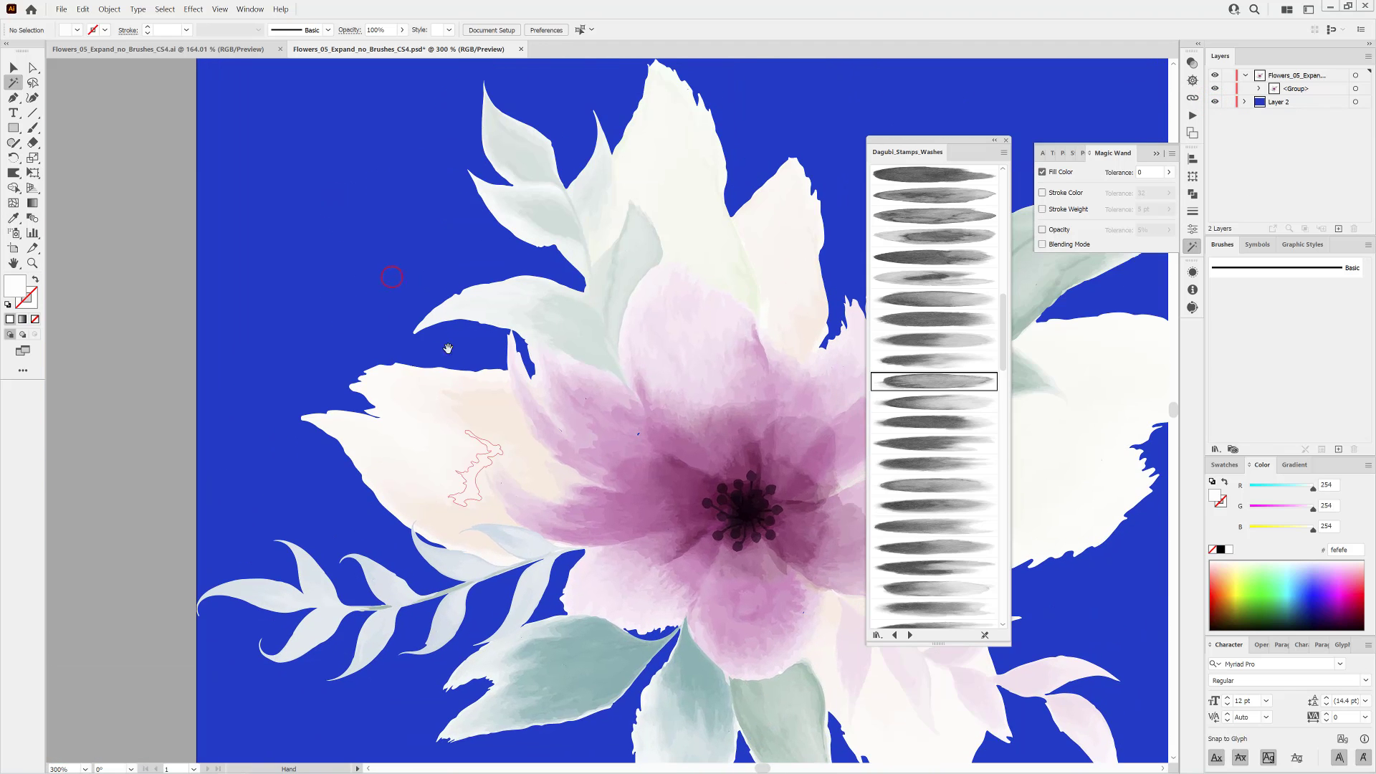
left_click_drag(529, 256, 647, 297)
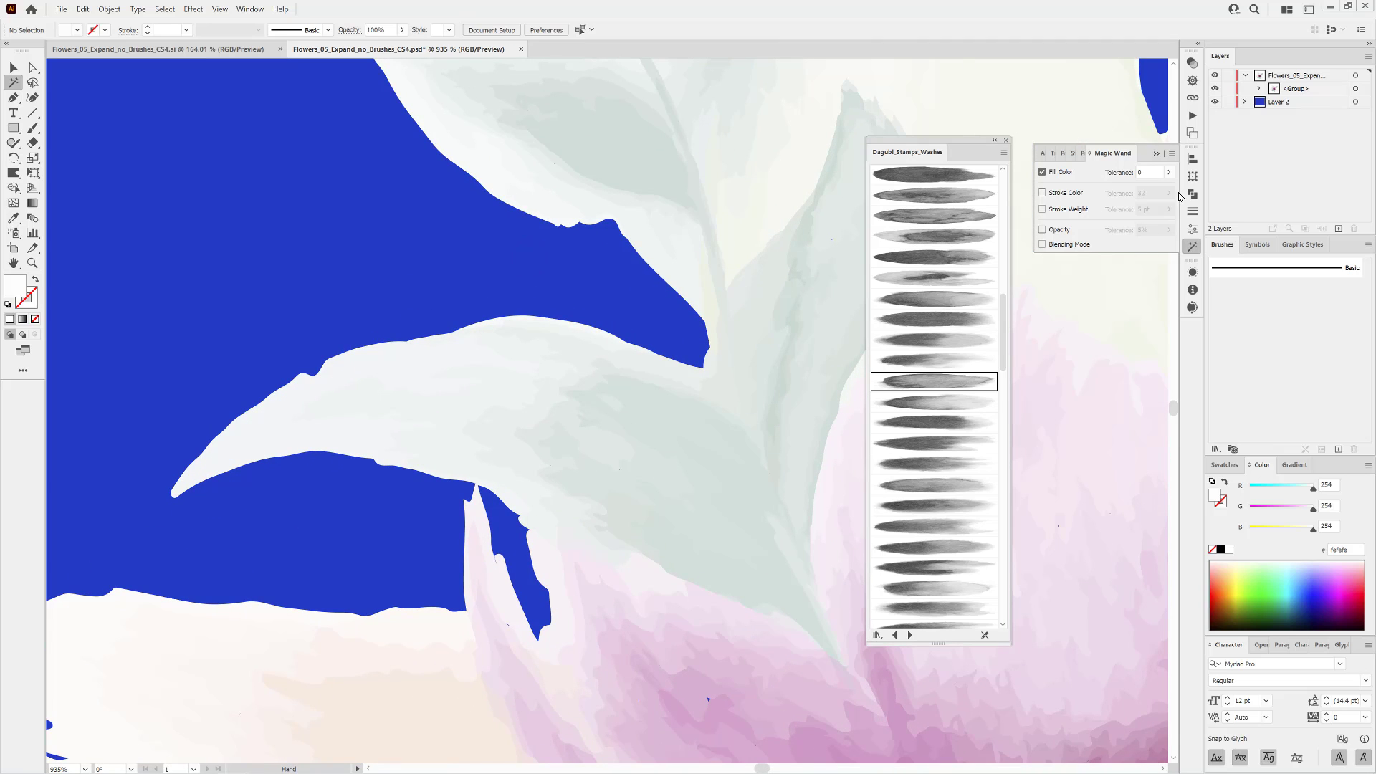
Set the Magic Wand's Fill Color tolerance to 2 and close the floating Dagubi_Stamps_Washes brush library.
left_click(1153, 172)
left_click(82, 10)
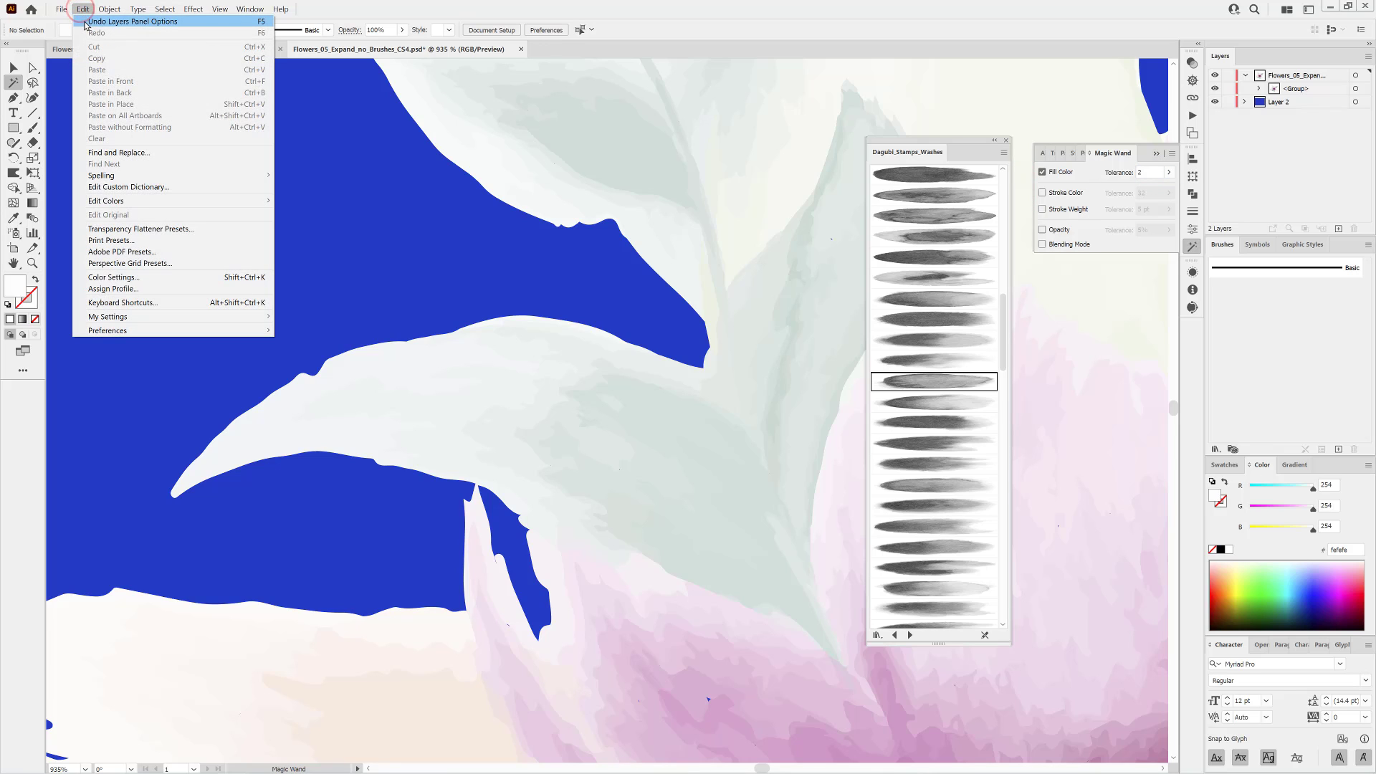
left_click(101, 21)
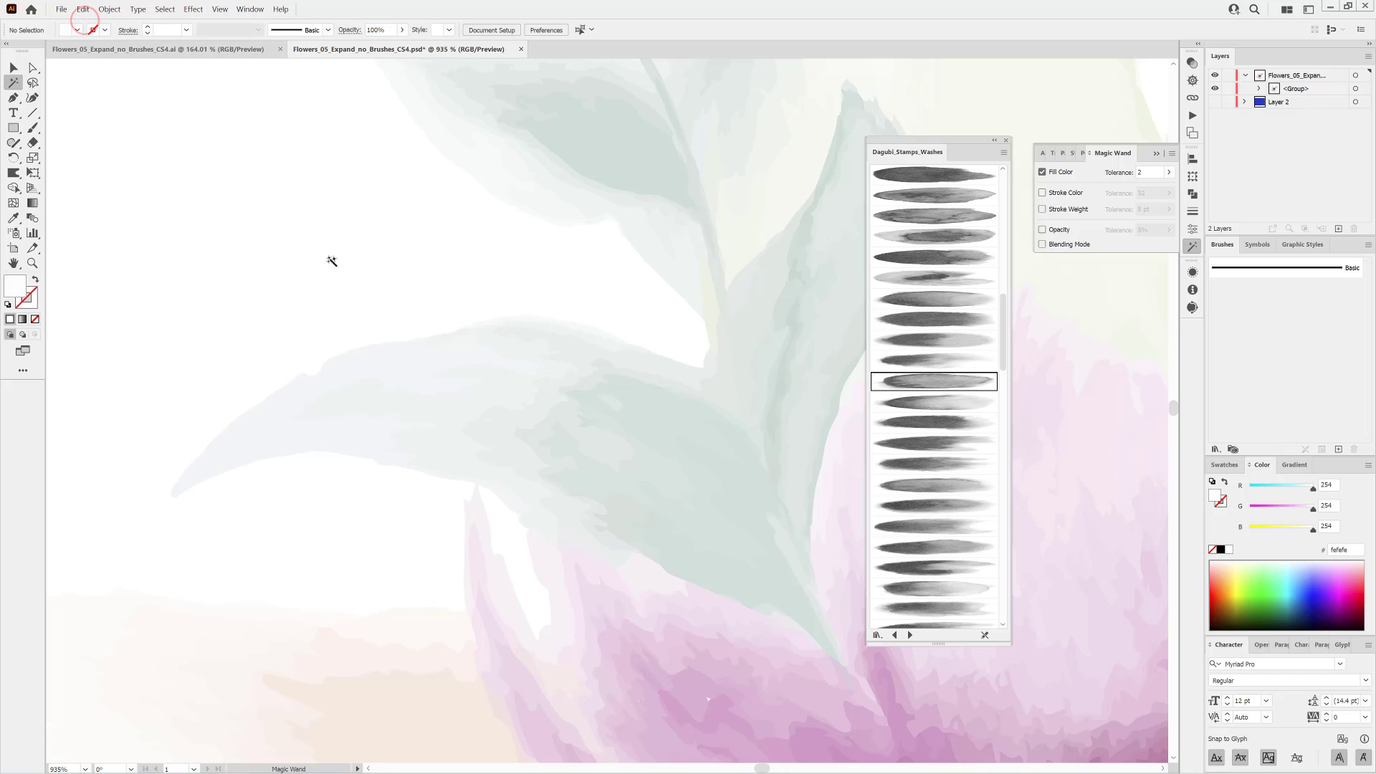
left_click(216, 190)
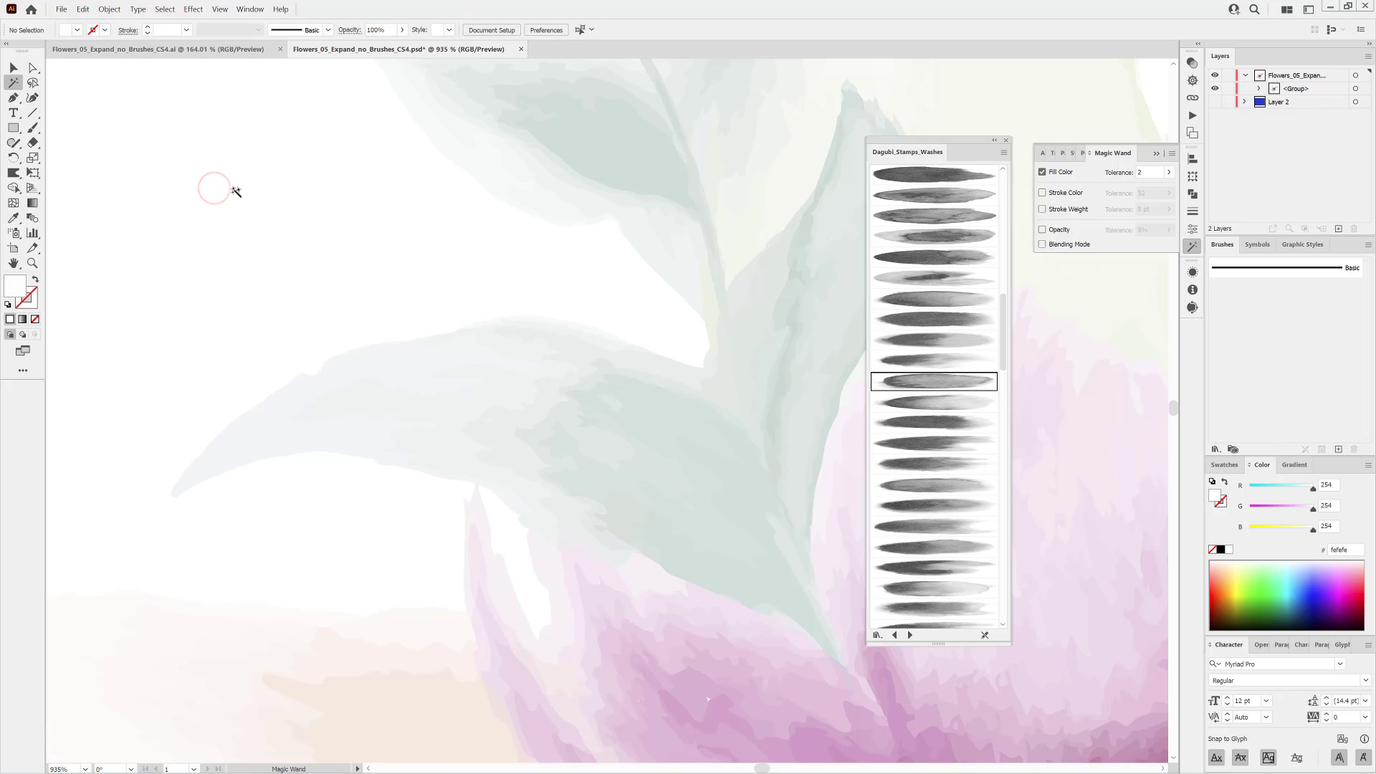
left_click(1317, 91)
key("ctrl+0")
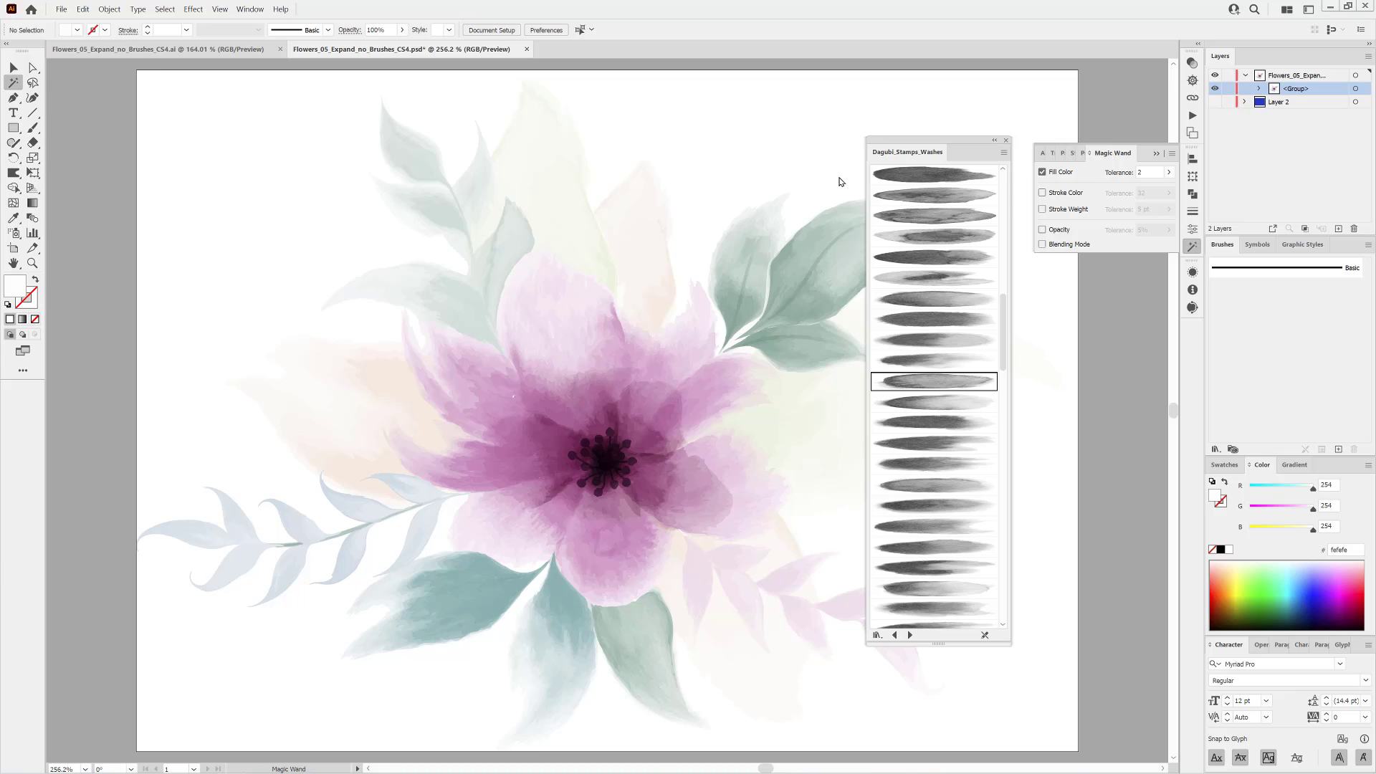
left_click(1006, 141)
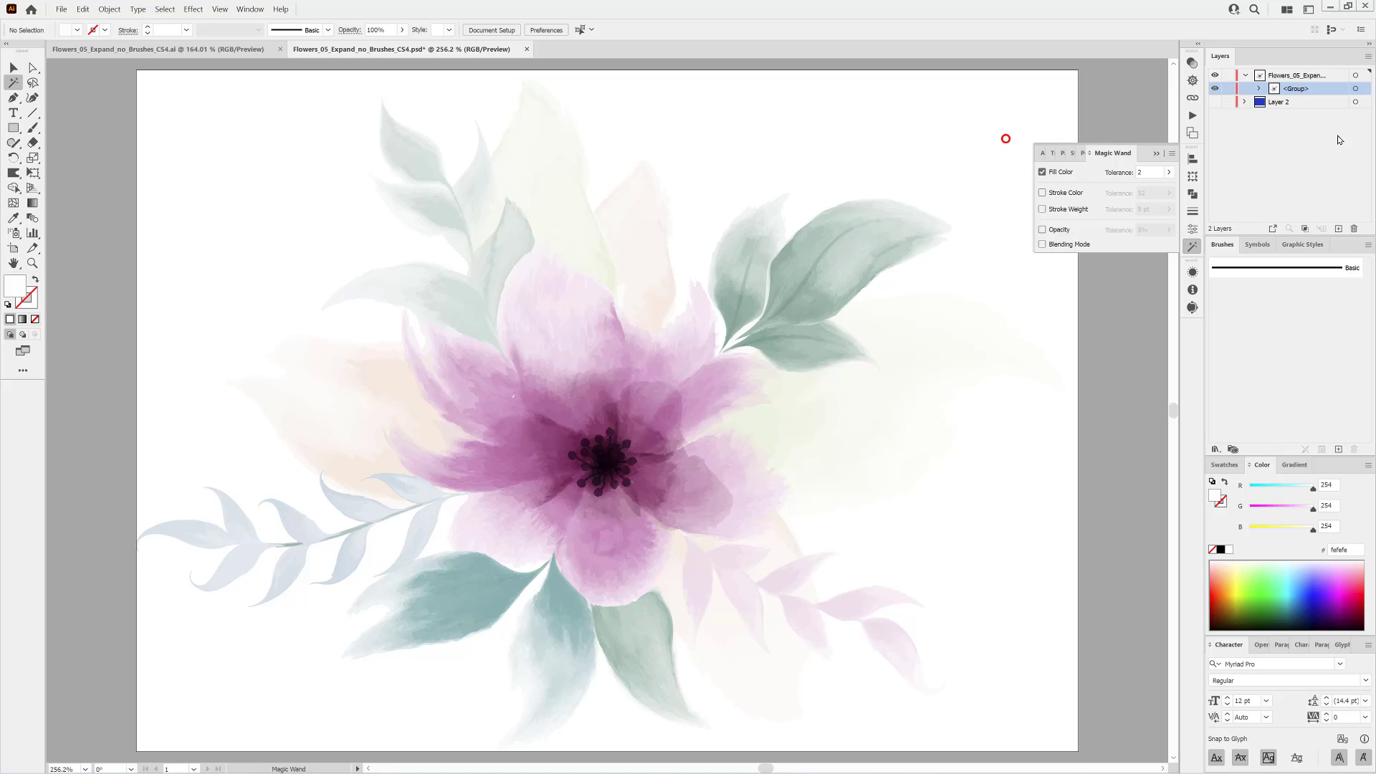
Undo the recent changes back to the point before the traced flower's white background was deleted.
left_click(1215, 101)
left_click(1295, 101)
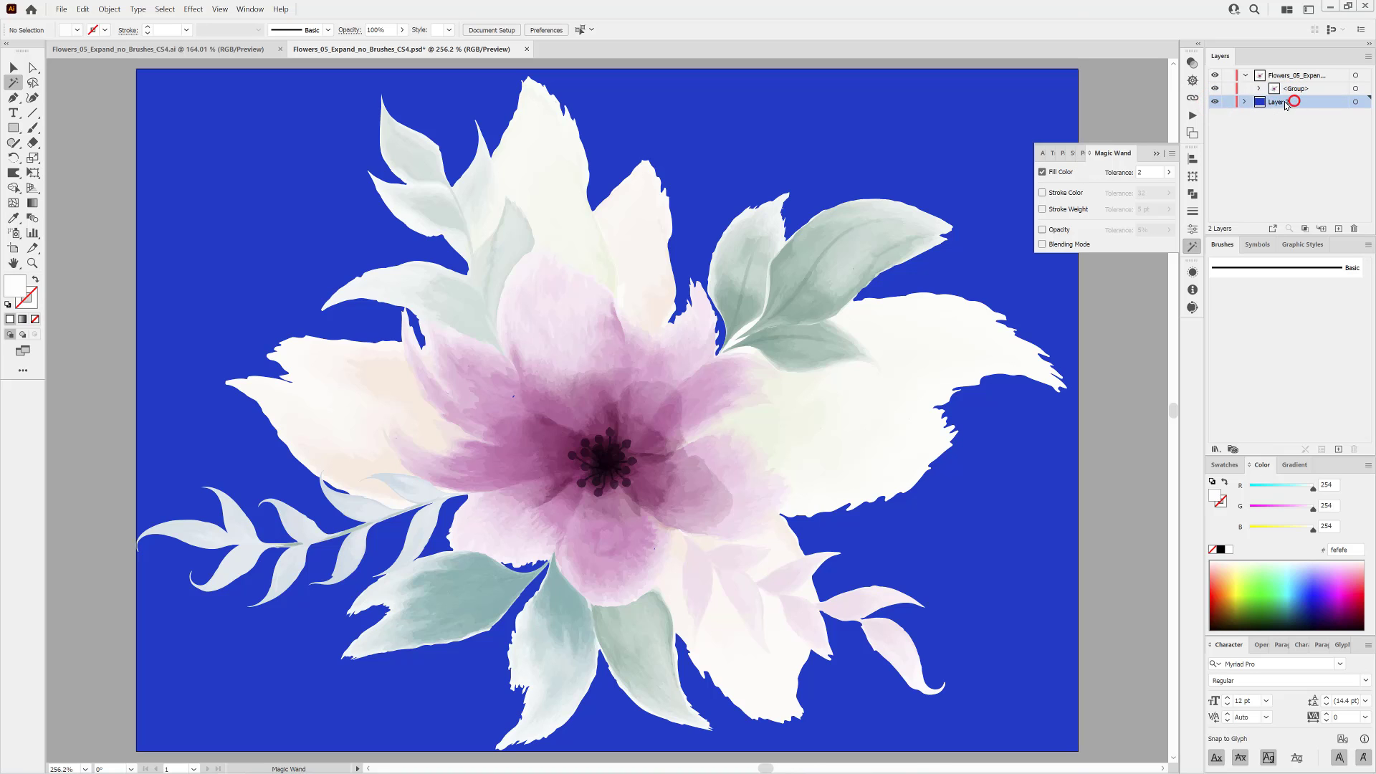
left_click(1215, 102)
left_click(1215, 102)
left_click(83, 8)
left_click(86, 21)
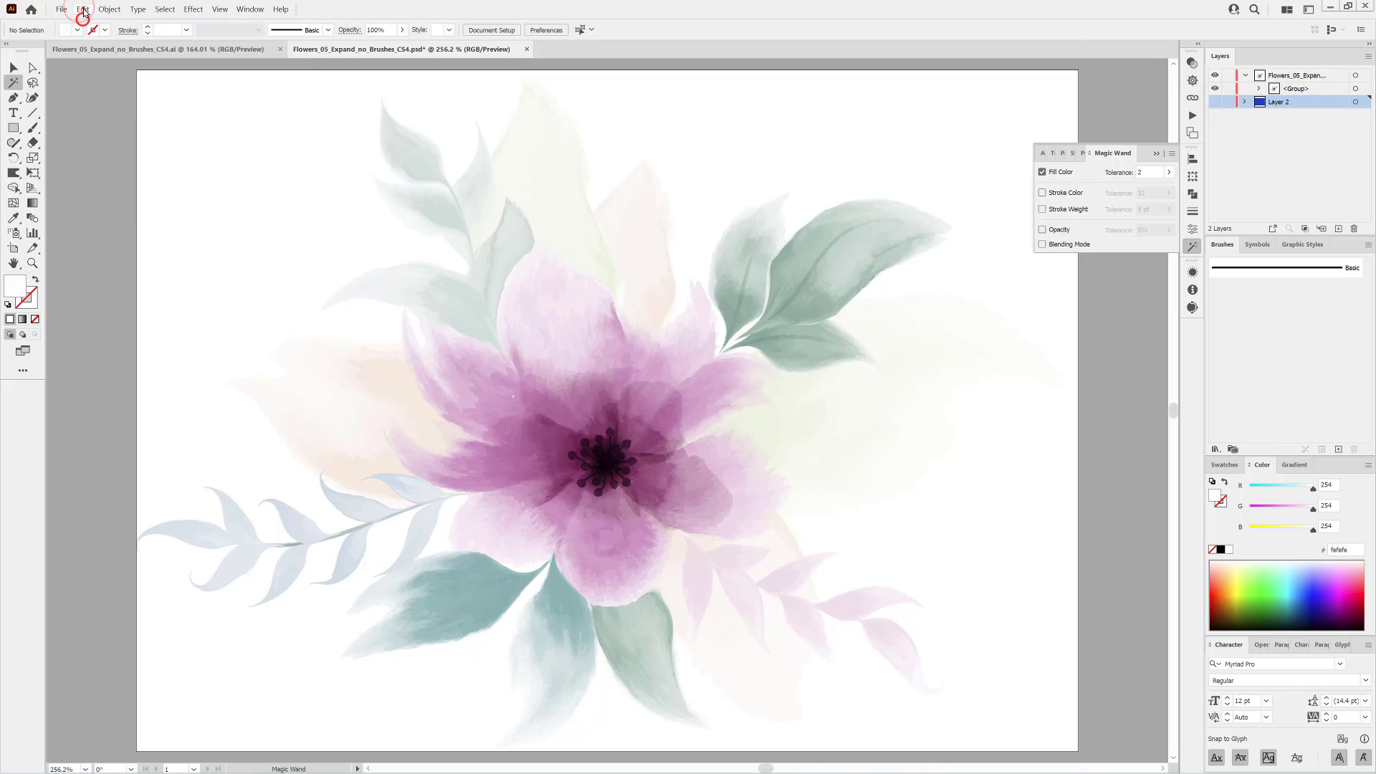
left_click(82, 9)
left_click(86, 20)
left_click(82, 8)
left_click(86, 20)
left_click(82, 9)
left_click(86, 21)
left_click(83, 9)
left_click(88, 22)
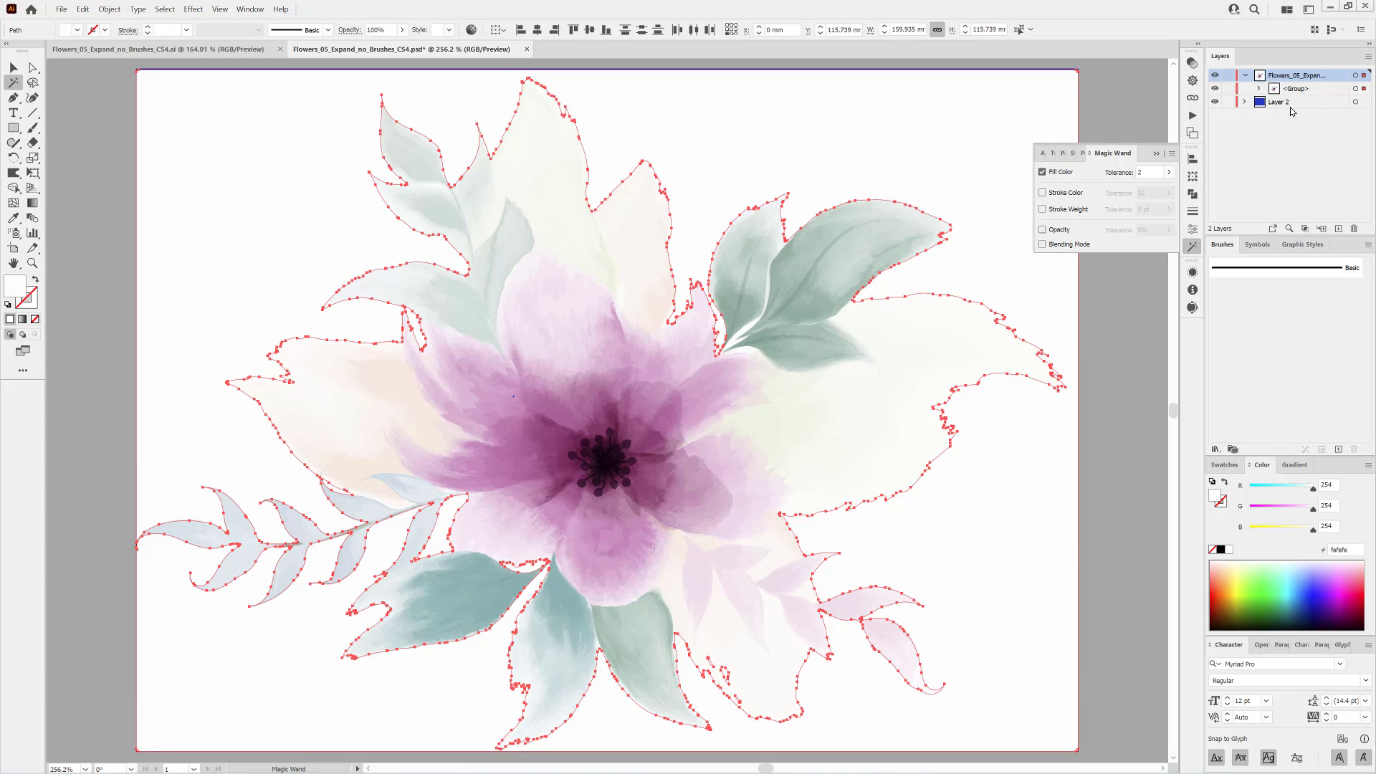
Reselect the white background with the Magic Wand at tolerance 2 and inspect the selection around the flower's lower petals.
left_click(1125, 101)
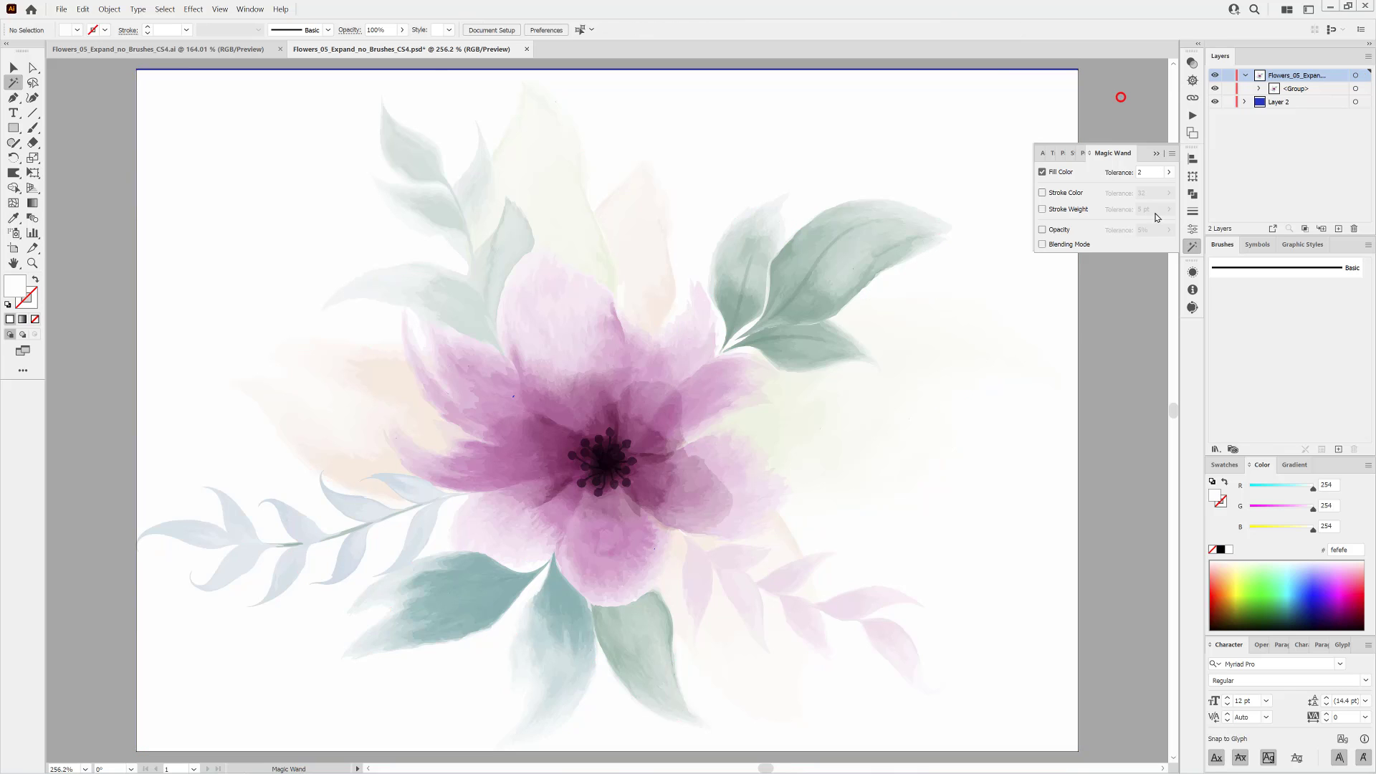
left_click(997, 114)
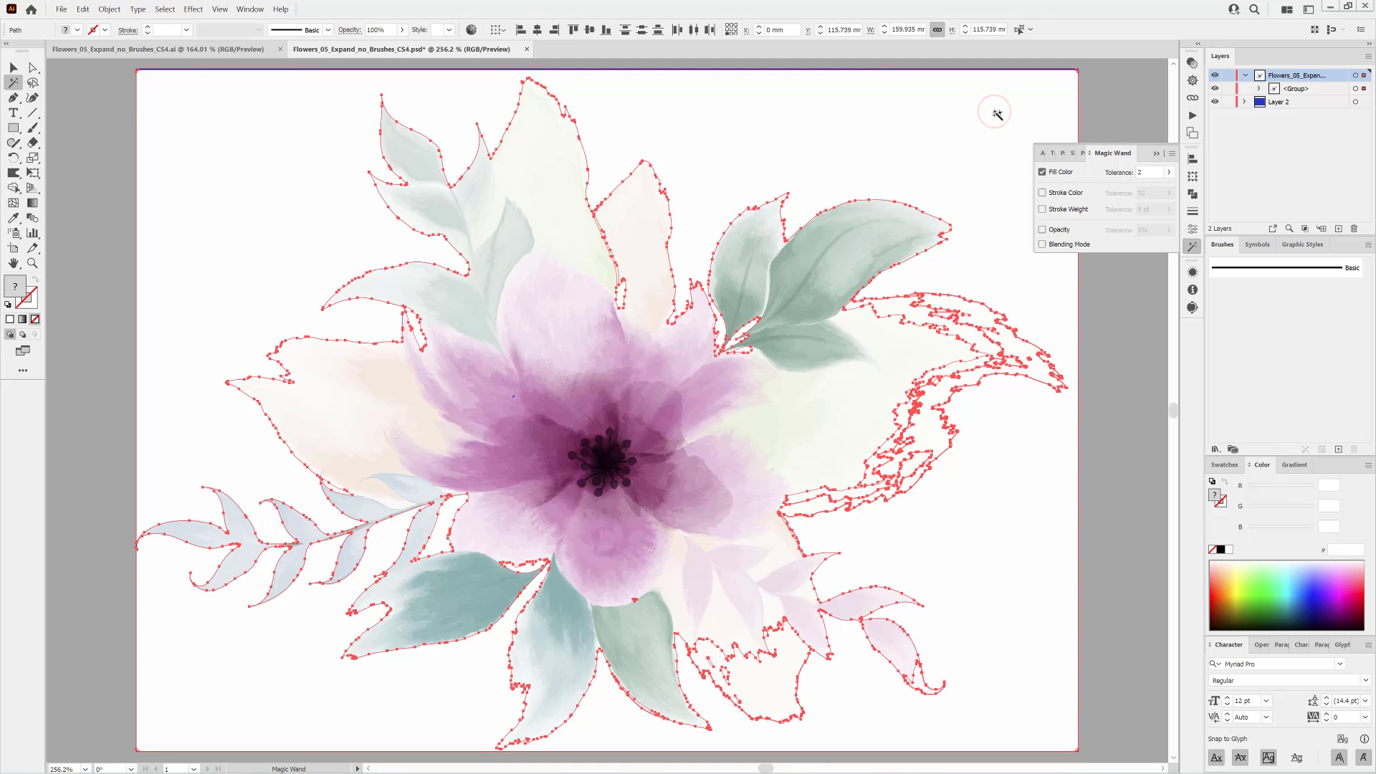
key("ctrl+space")
left_click(964, 426)
scroll(798, 571, "down", 4)
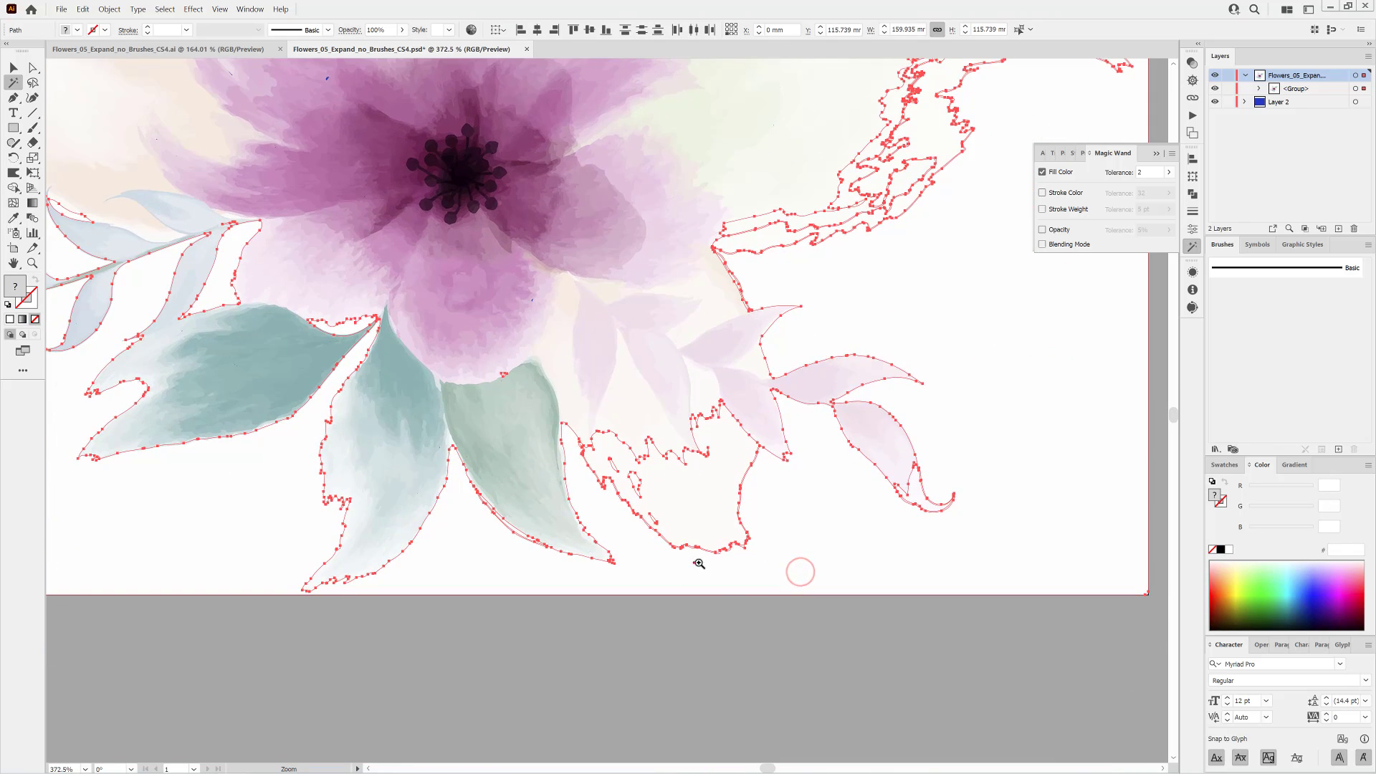
left_click_drag(698, 563, 872, 531)
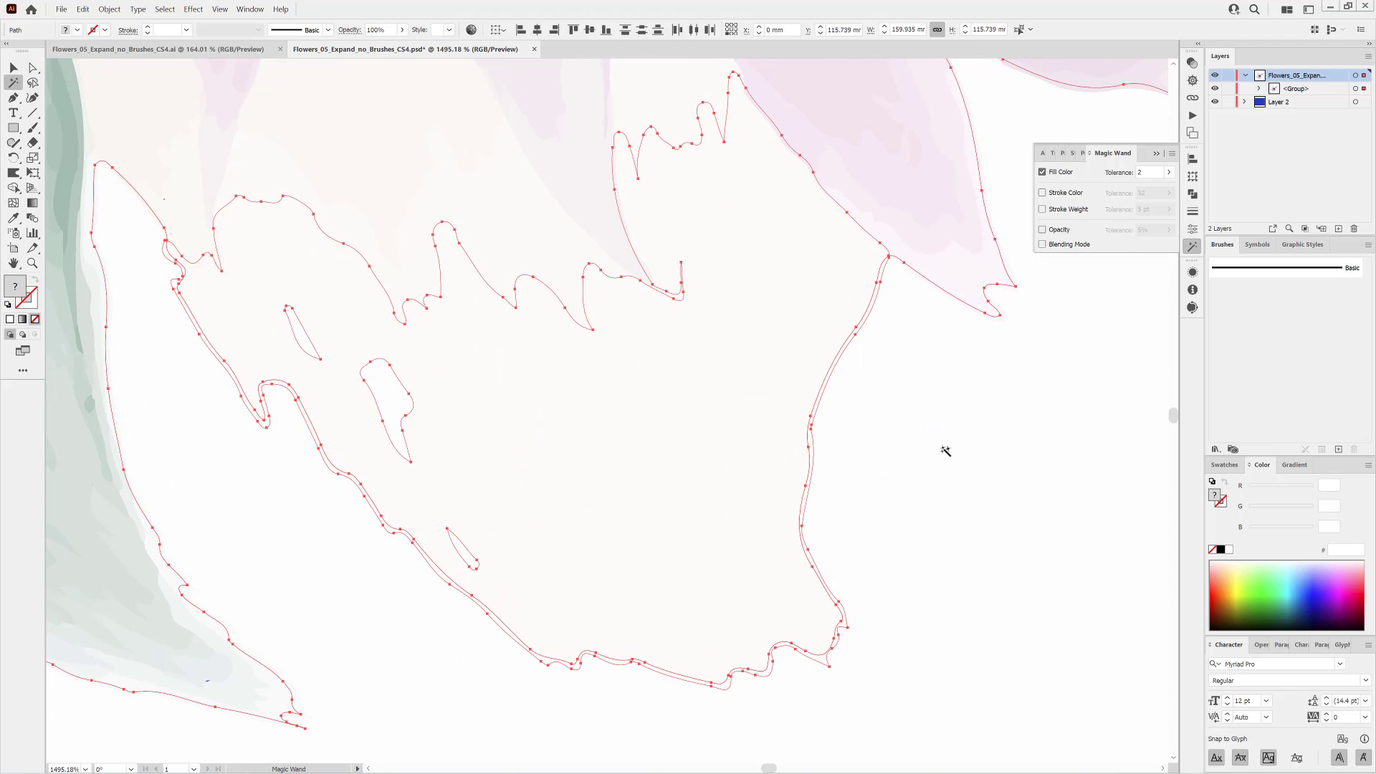
Try deleting the near-white areas selected at tolerance 2, and undo that deletion.
left_click(945, 450)
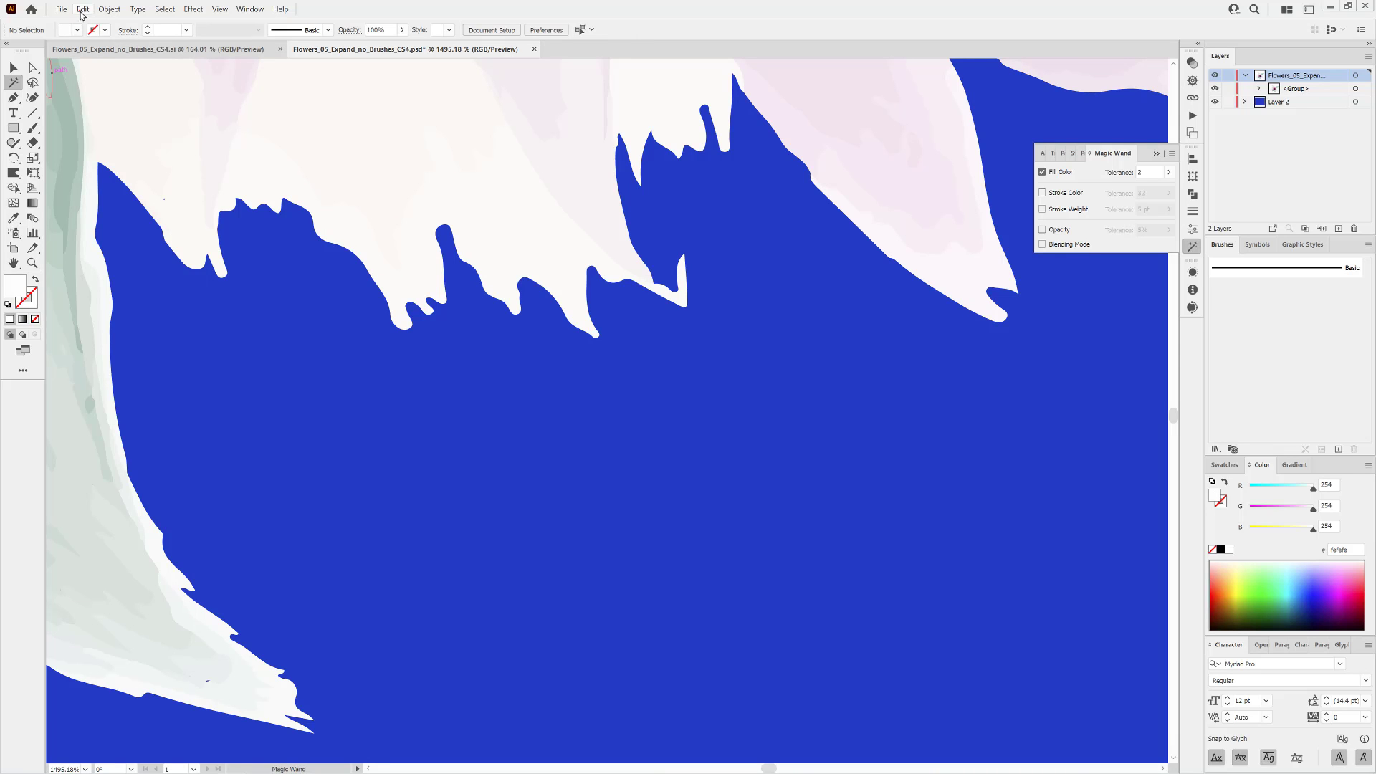
left_click(82, 9)
left_click(97, 21)
Set the Magic Wand's Fill Color tolerance to 0, and select and delete the white background around the flower.
left_click(1148, 173)
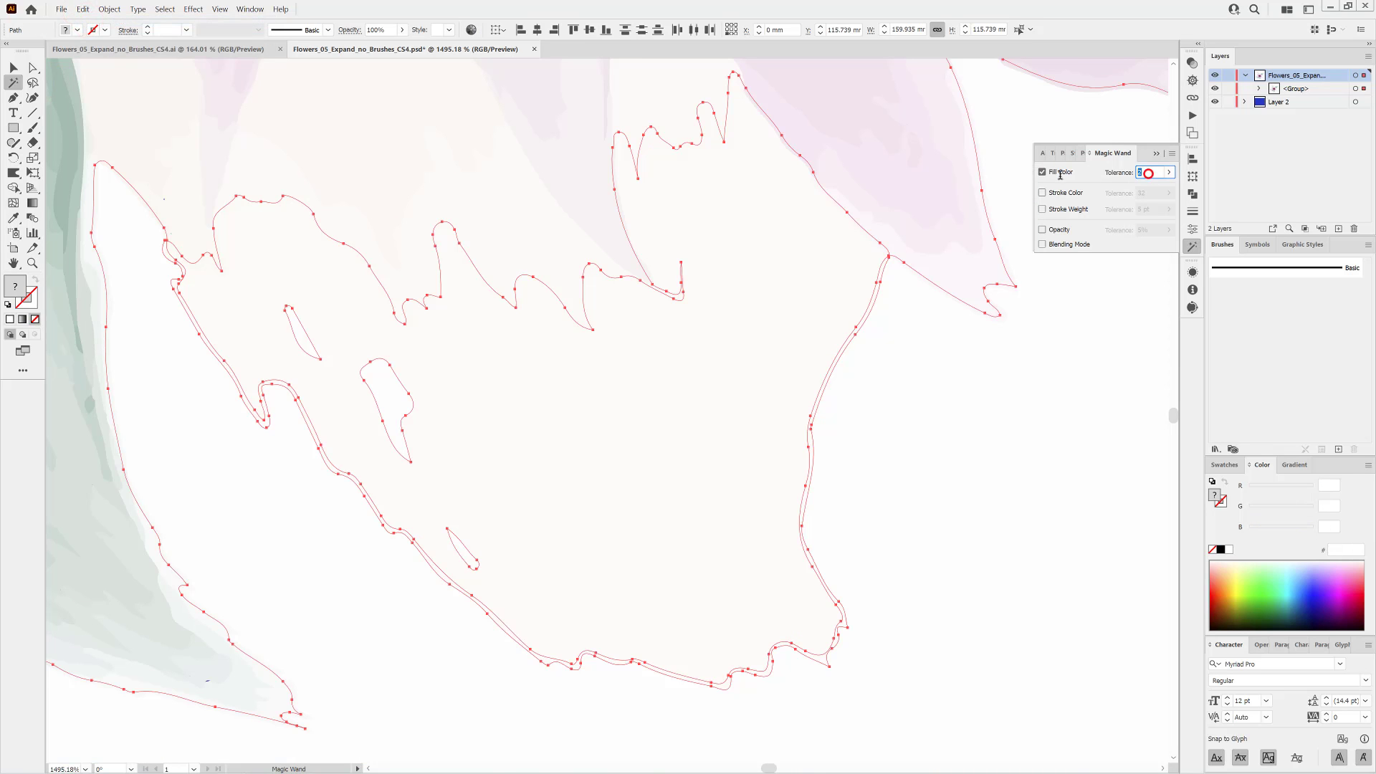
type("0")
left_click(967, 125)
left_click(1044, 454)
key("Delete")
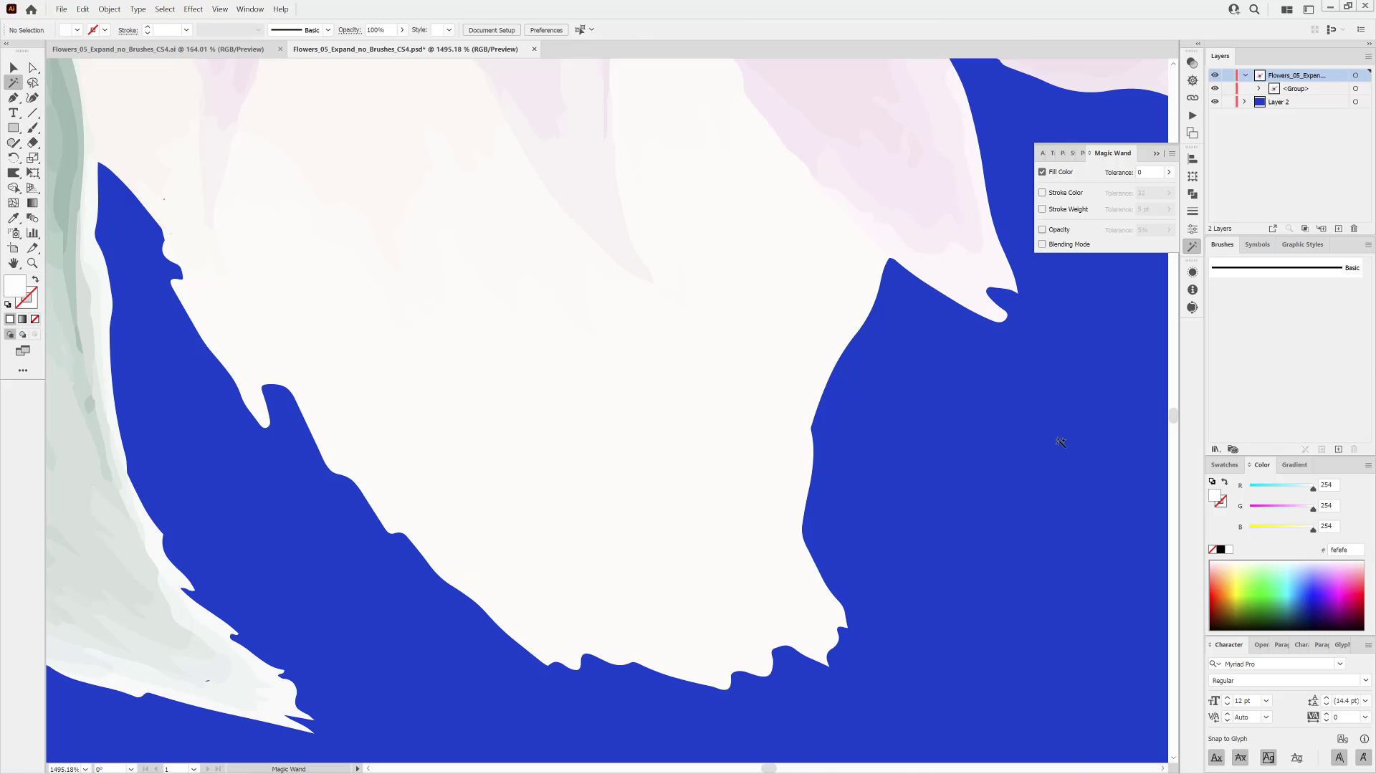
scroll(978, 459, "down", 10)
left_click_drag(1122, 428, 902, 524)
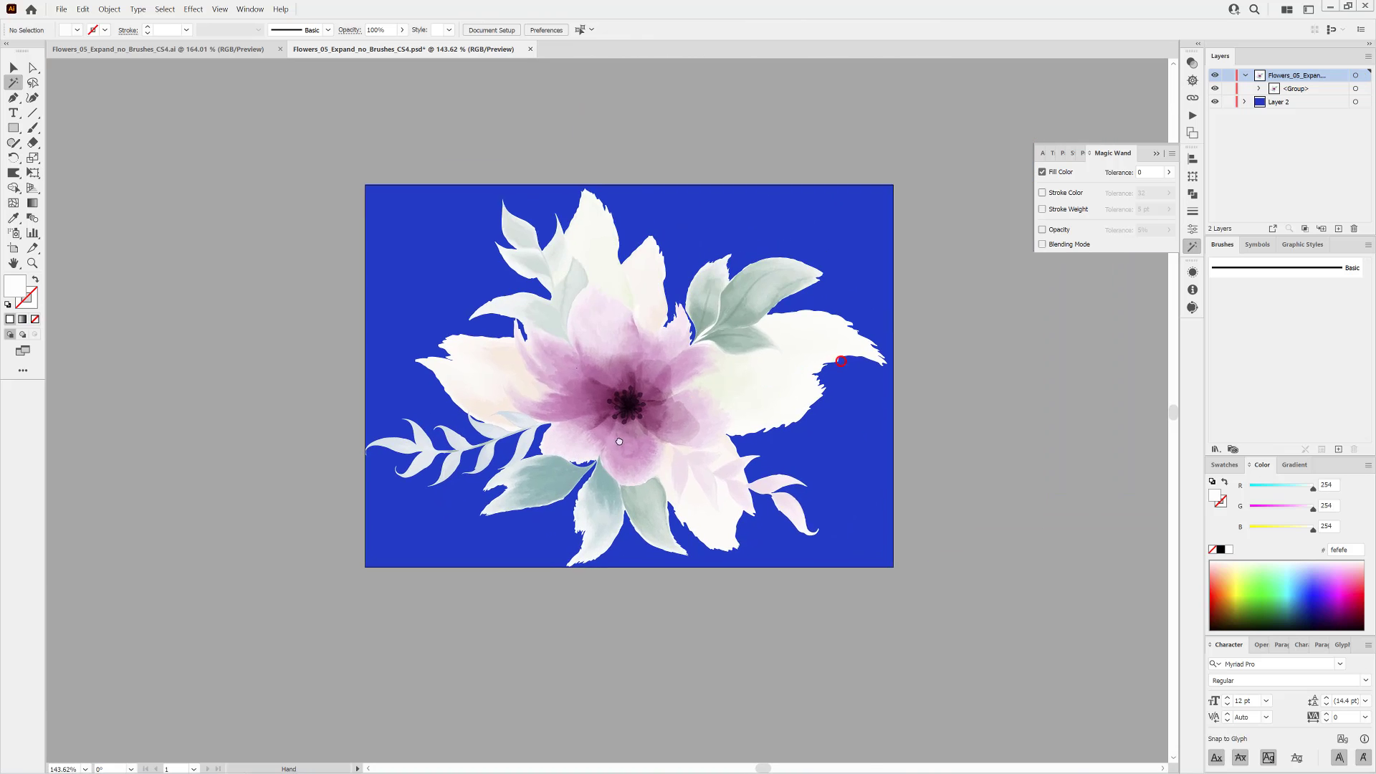
Hide the blue Layer 2 and copy all artwork in the traced flower's layer.
left_click(1215, 102)
left_click(1355, 75)
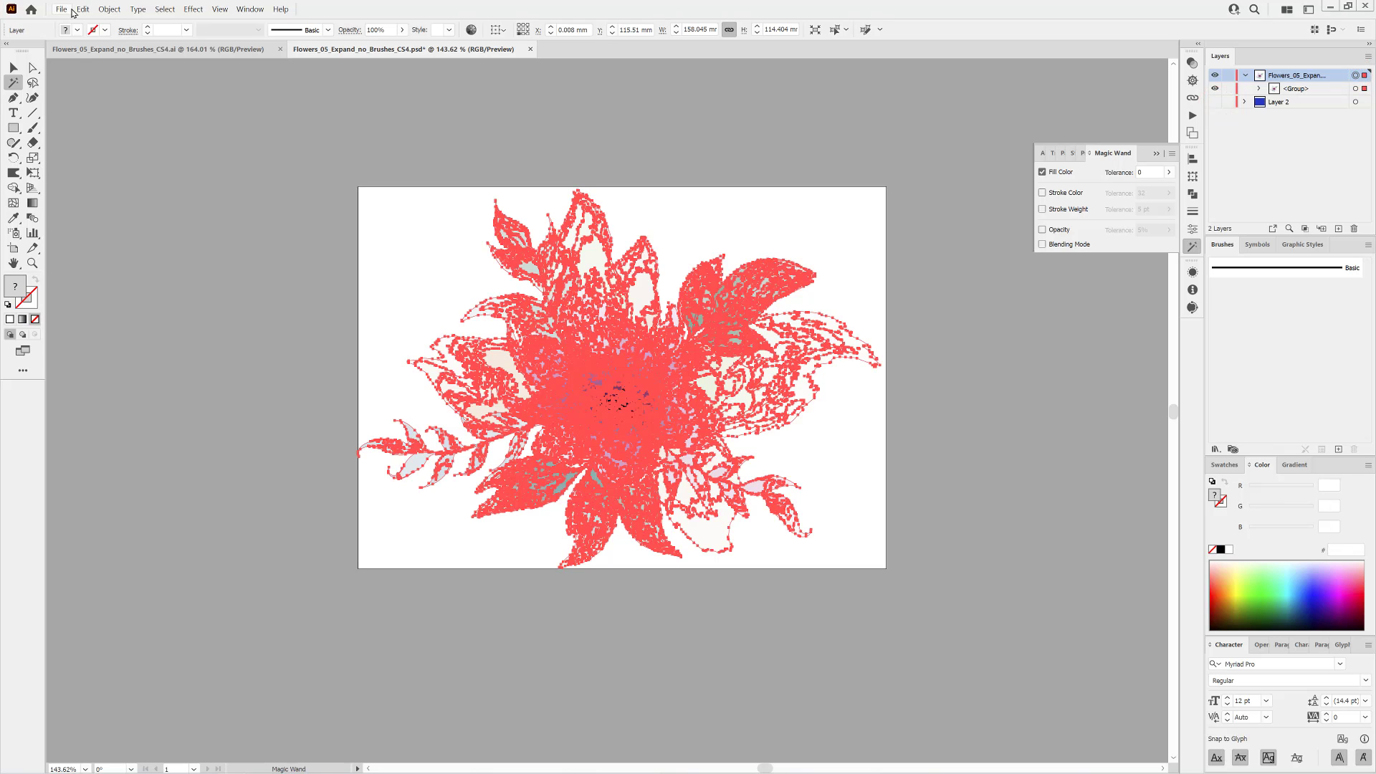
left_click(82, 9)
left_click(93, 57)
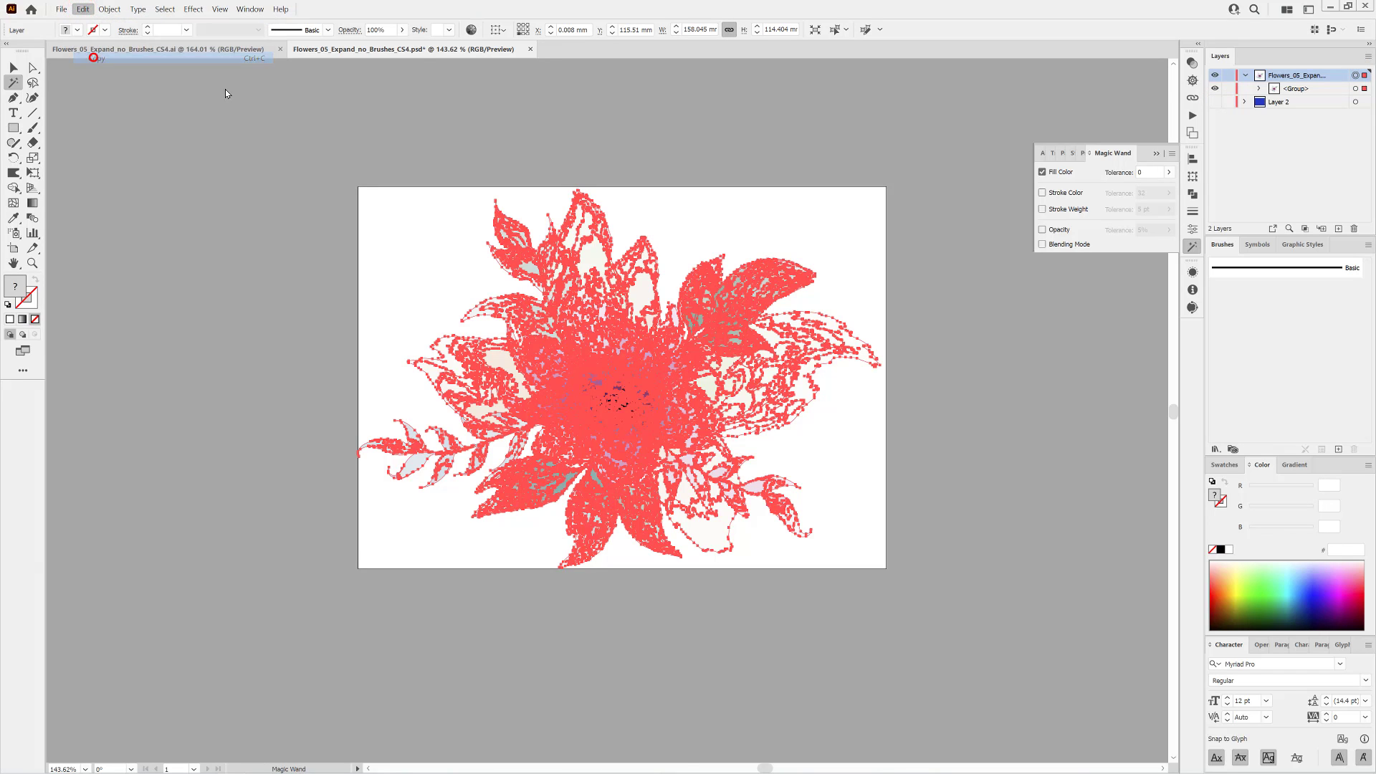
Paste the copied vector flower into the Flowers_05_Expand_no_Brushes_CS4.ai document.
left_click(188, 52)
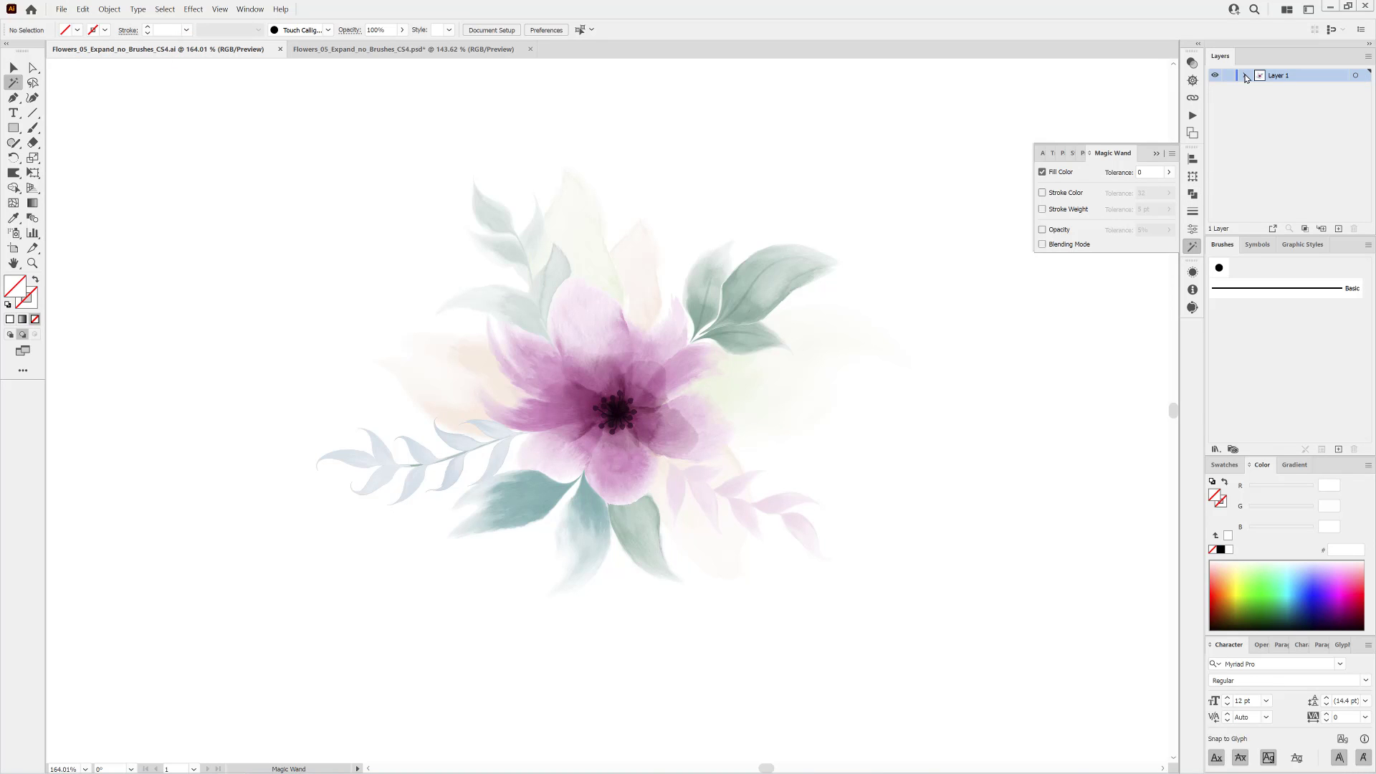
left_click(83, 9)
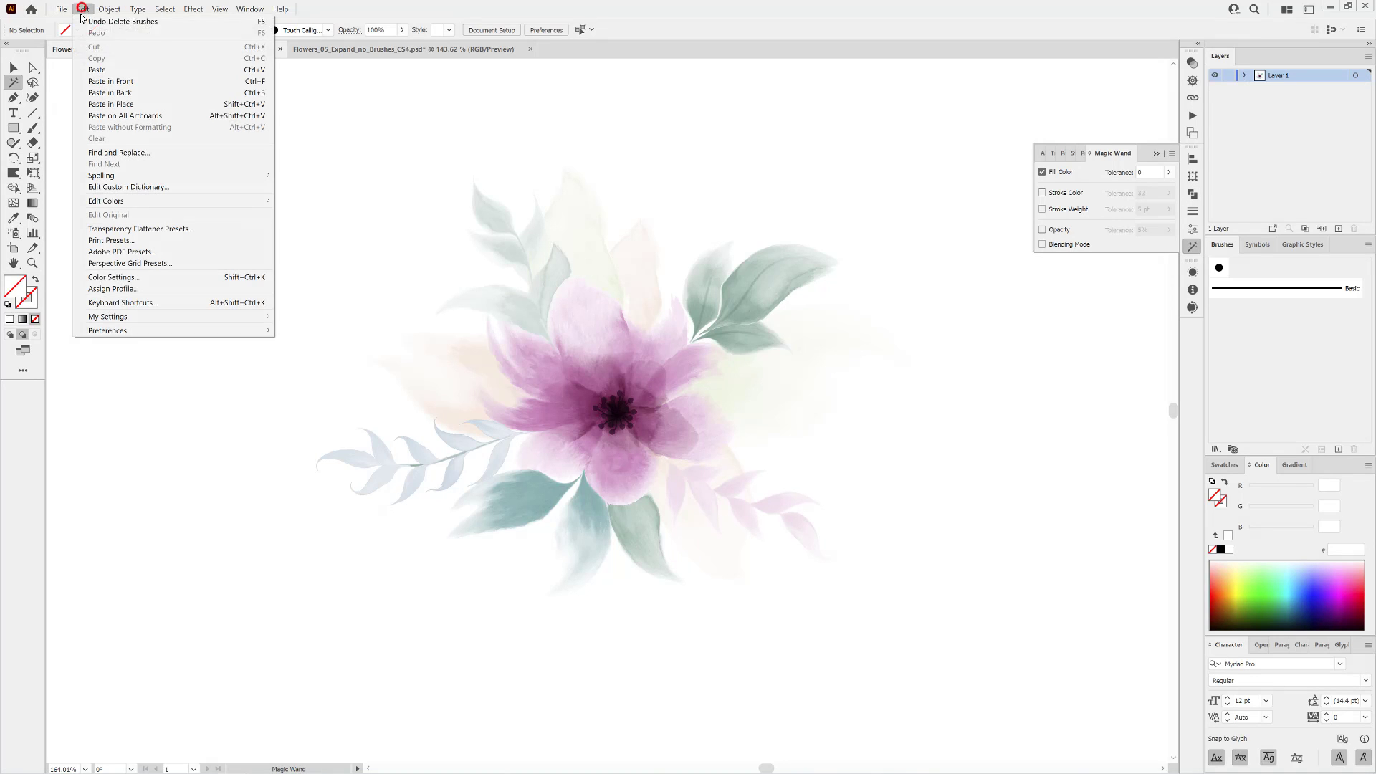
left_click(92, 69)
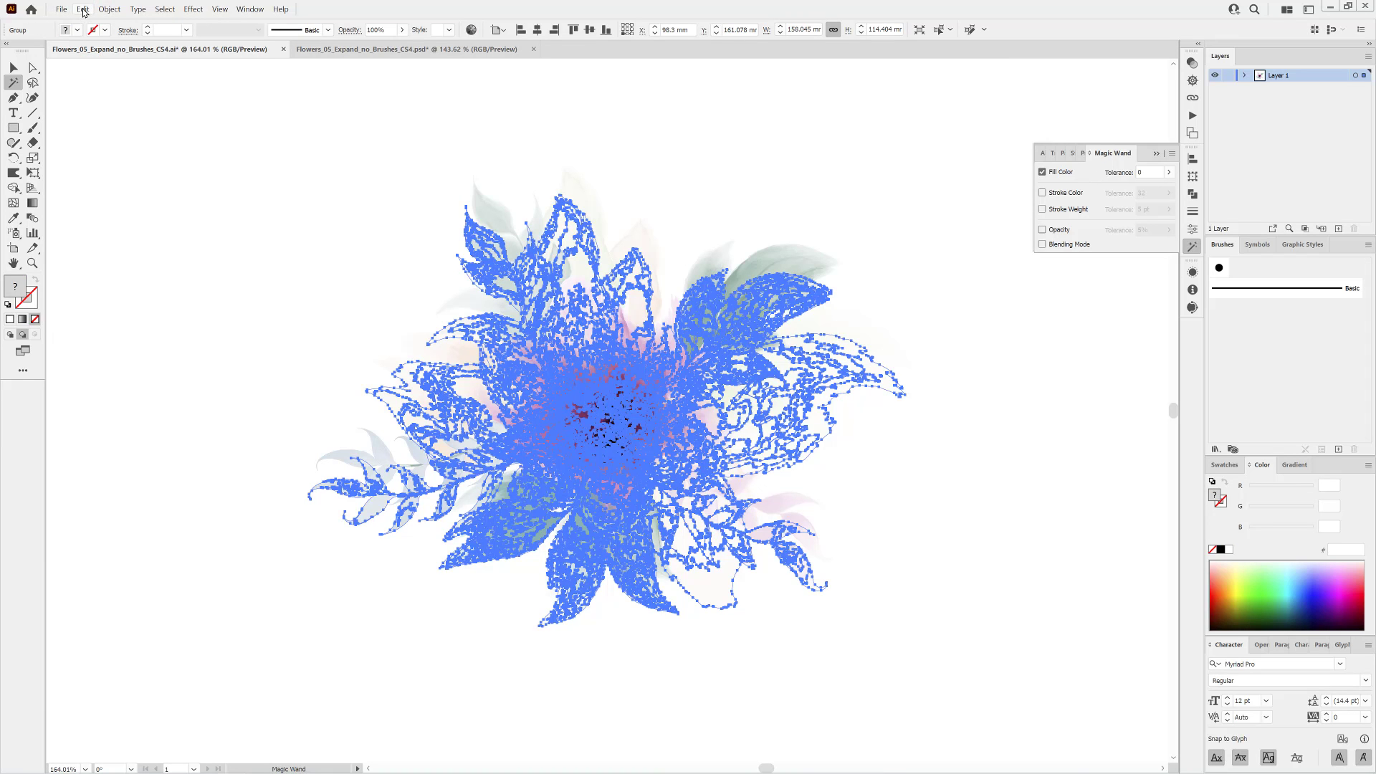
Undo the paste of the vector flower and add a new empty layer above Layer 1.
left_click(83, 10)
left_click(93, 25)
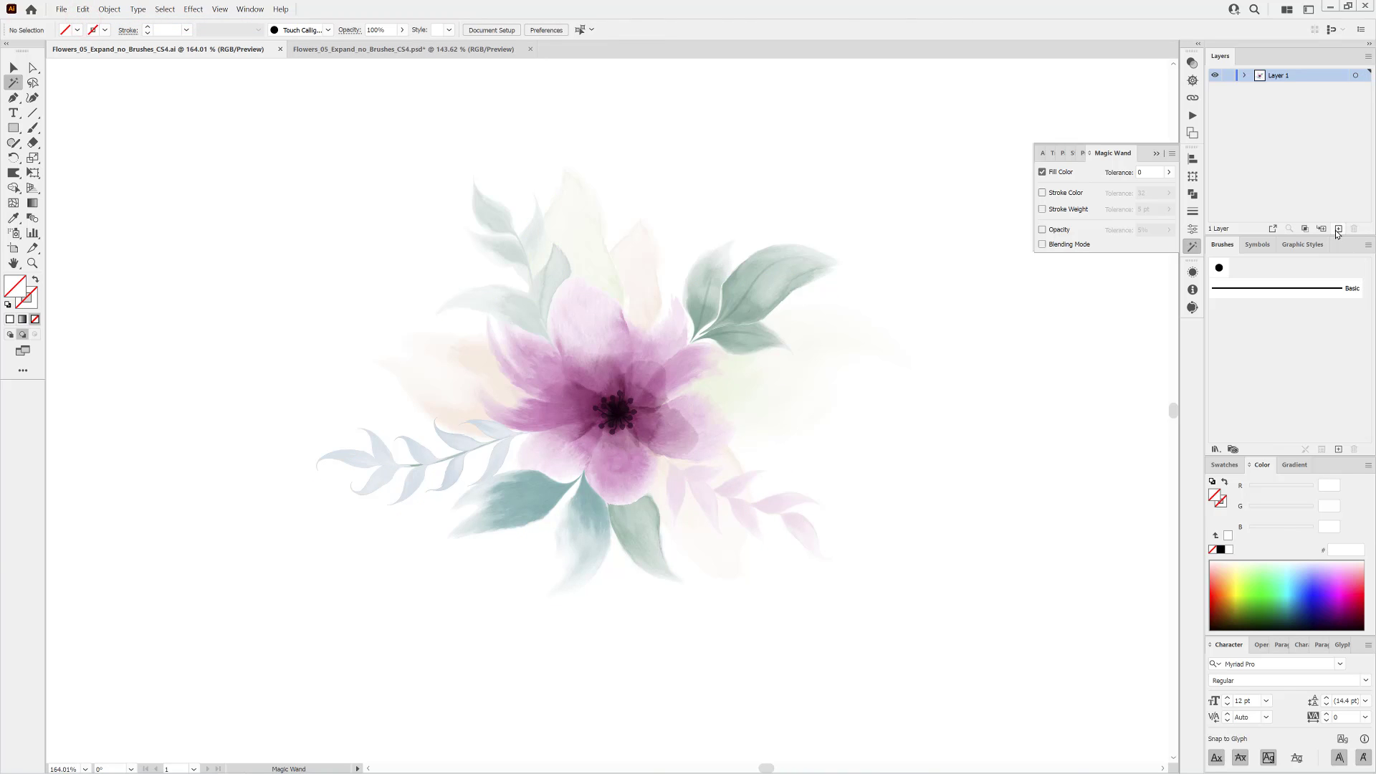
left_click(1337, 228)
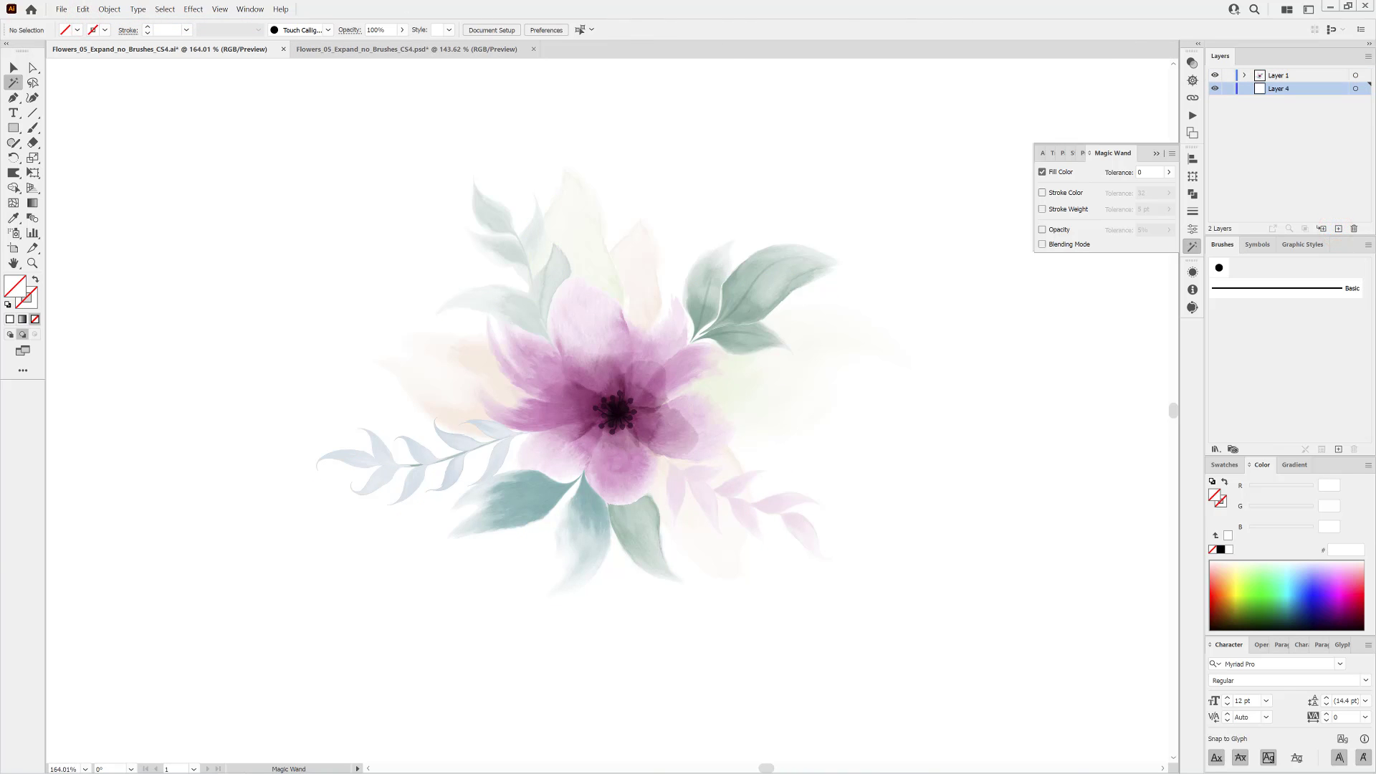
left_click_drag(1328, 79, 1324, 97)
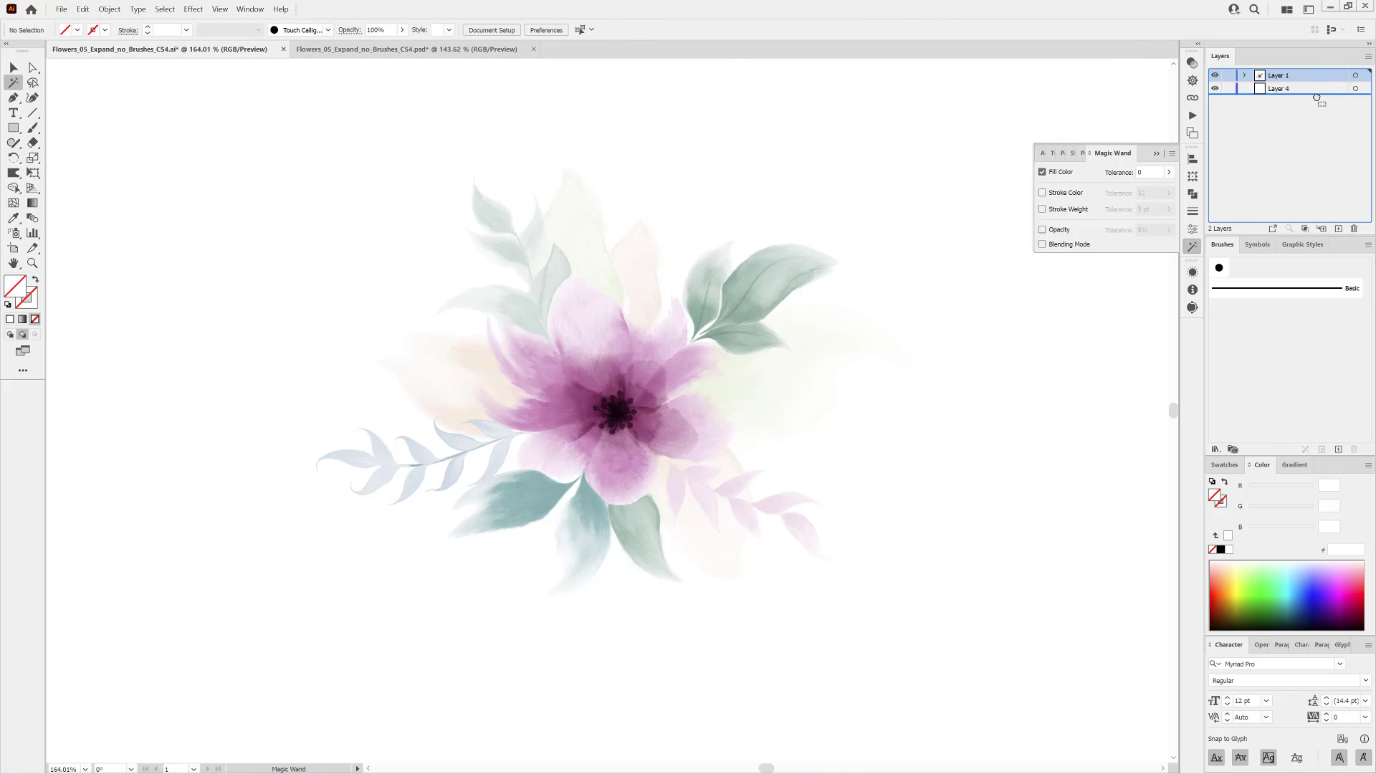
left_click(1321, 77)
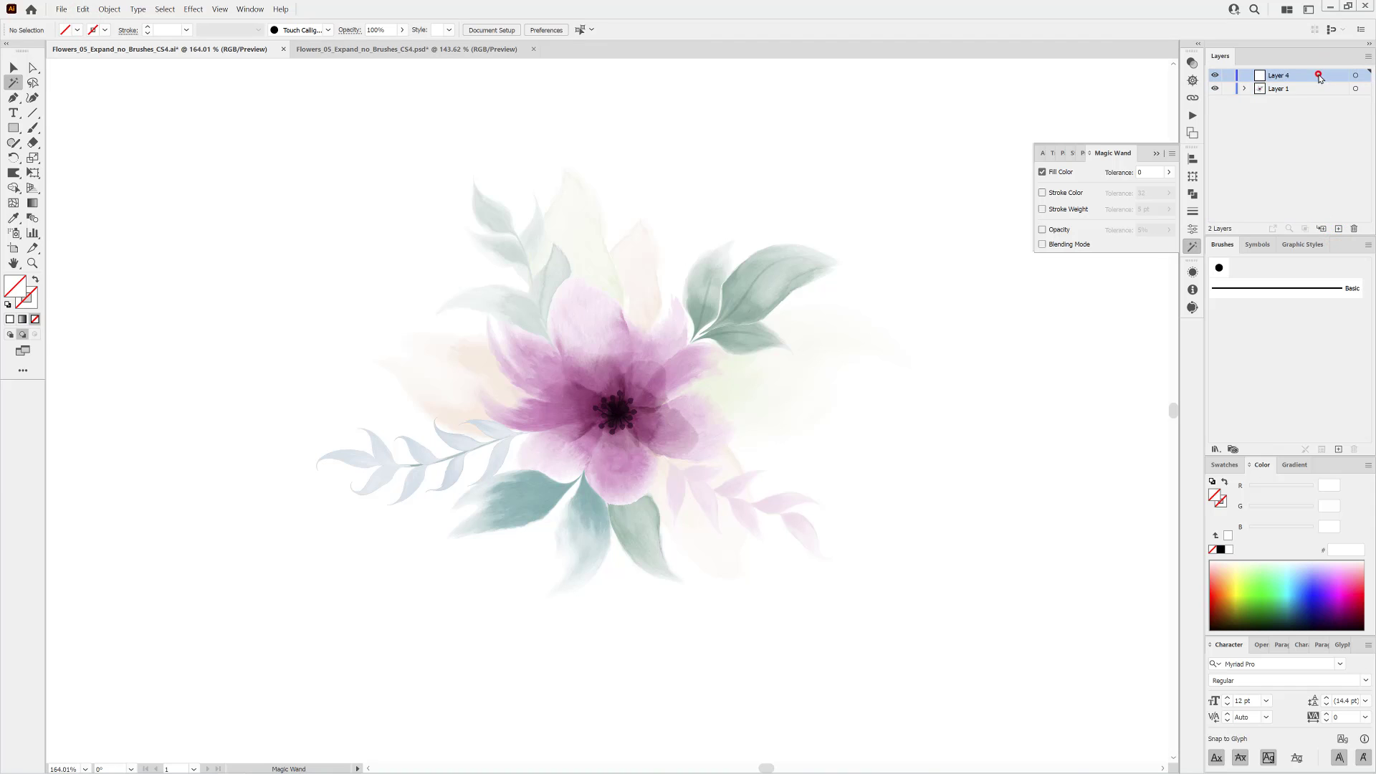
Paste the copied vector flower into the new layer and move it exactly over the original watercolor flower.
left_click(84, 14)
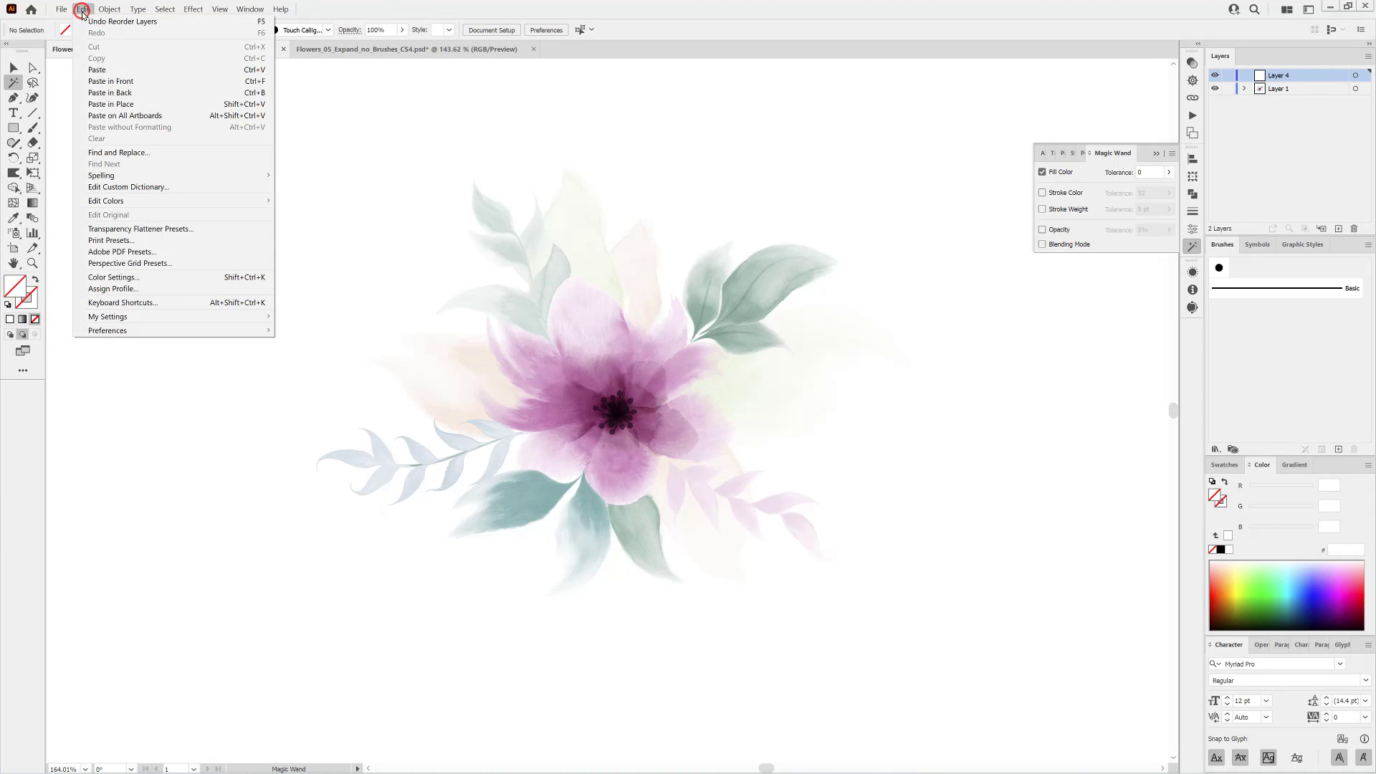
left_click(98, 69)
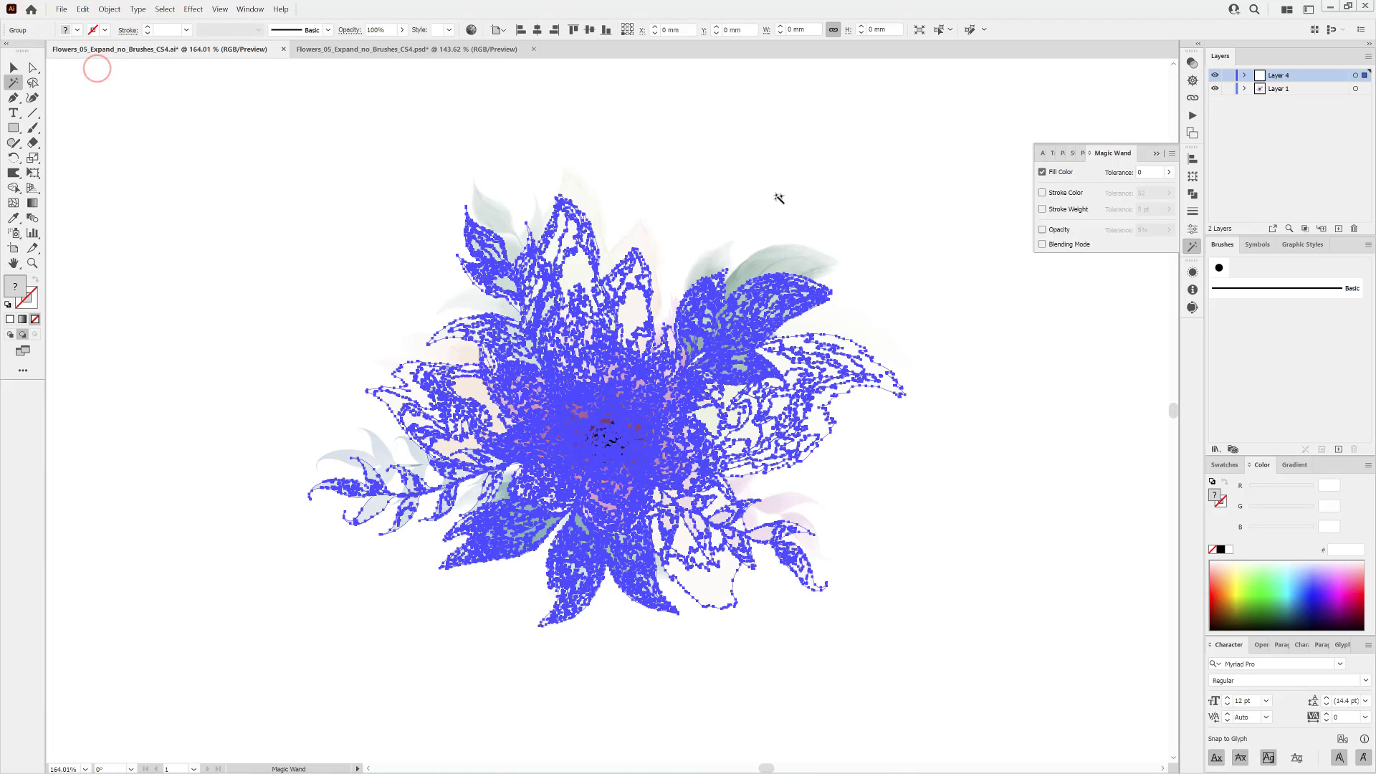
left_click(12, 68)
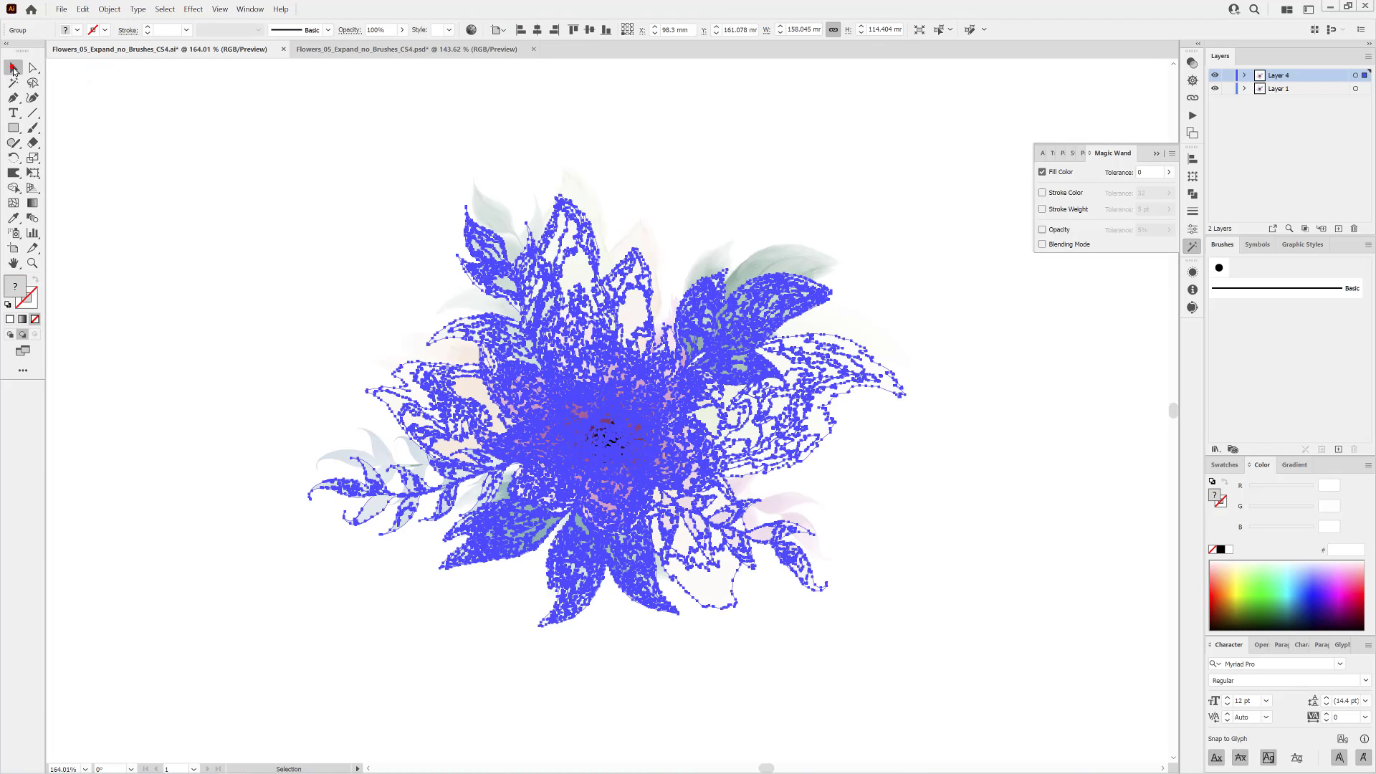
left_click_drag(644, 416, 652, 396)
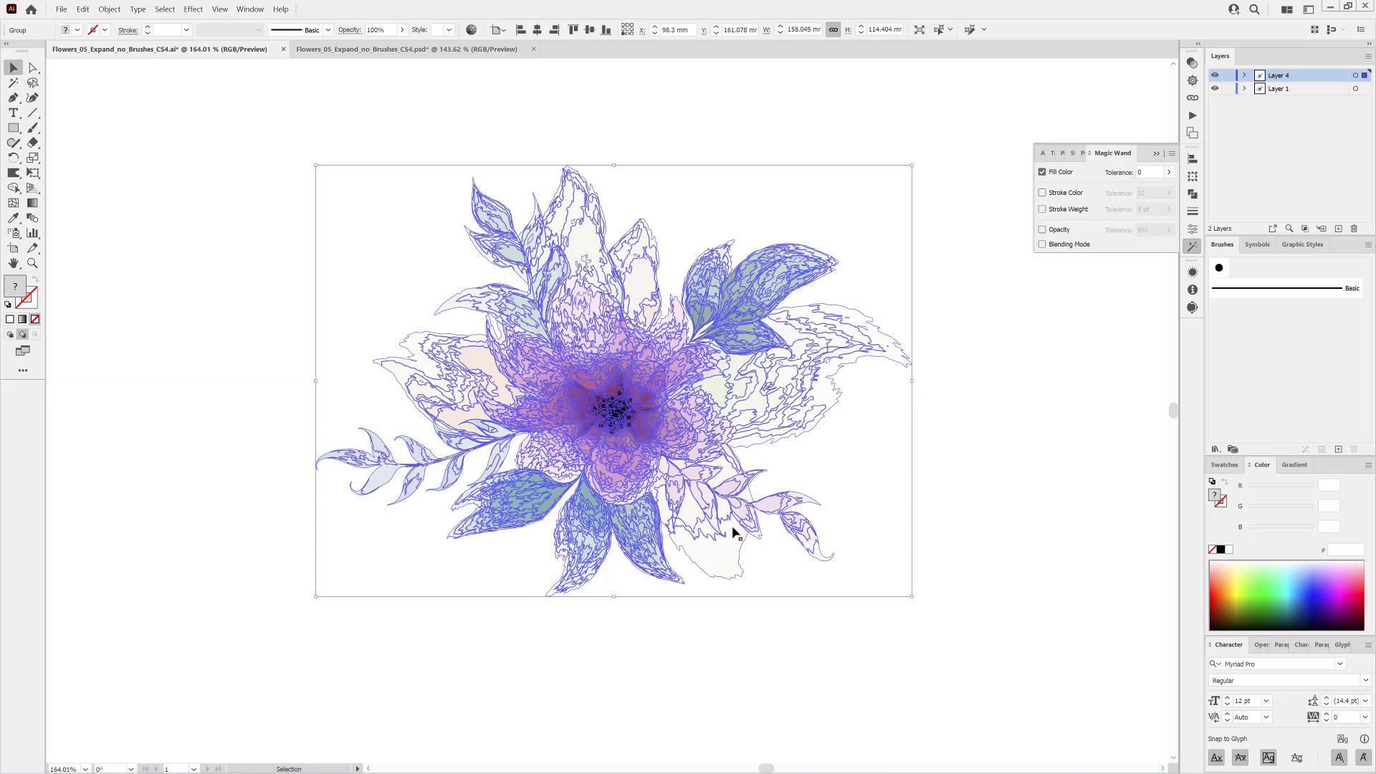
Compare the traced flower with the original up close by hiding and showing Layer 4 over the pink leaves.
scroll(807, 403, "up", 6)
scroll(807, 403, "up", 1)
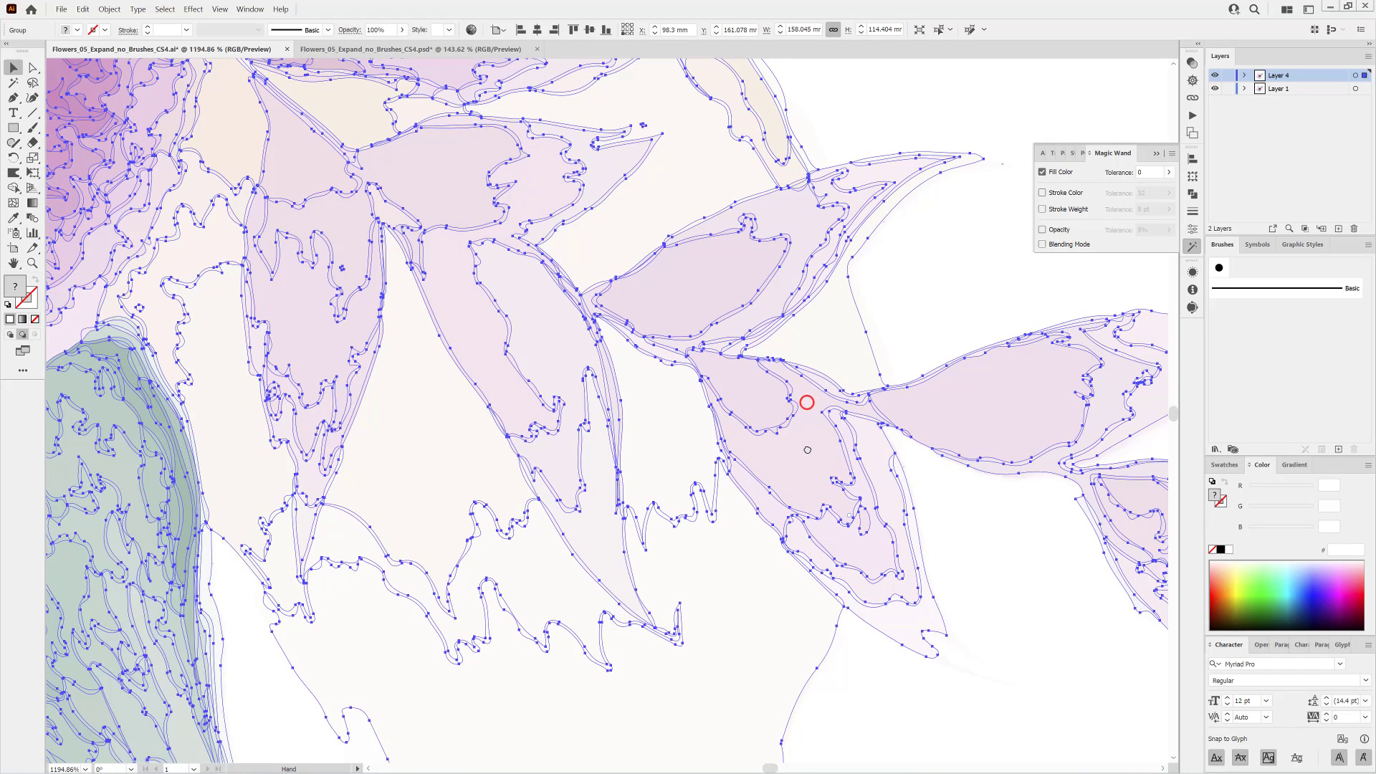
left_click(1055, 97)
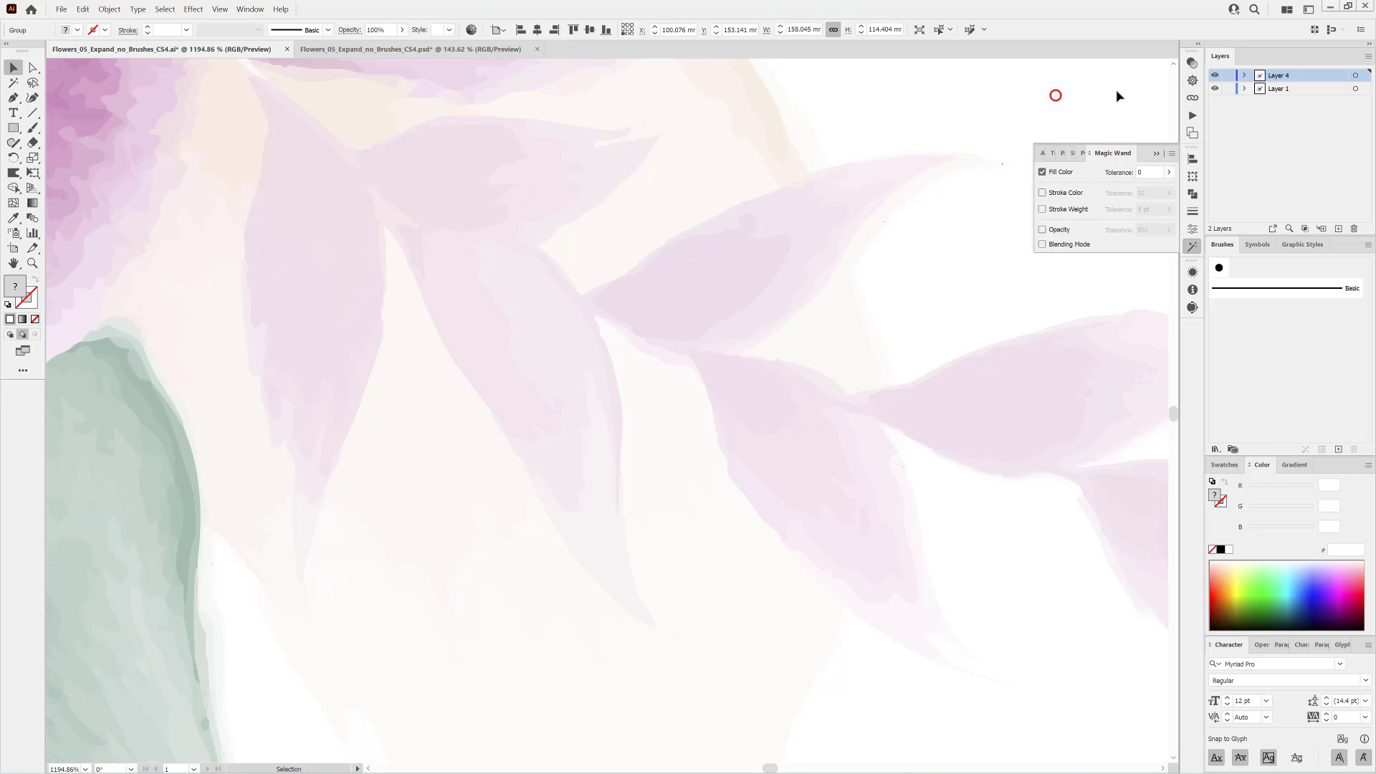
left_click(1215, 76)
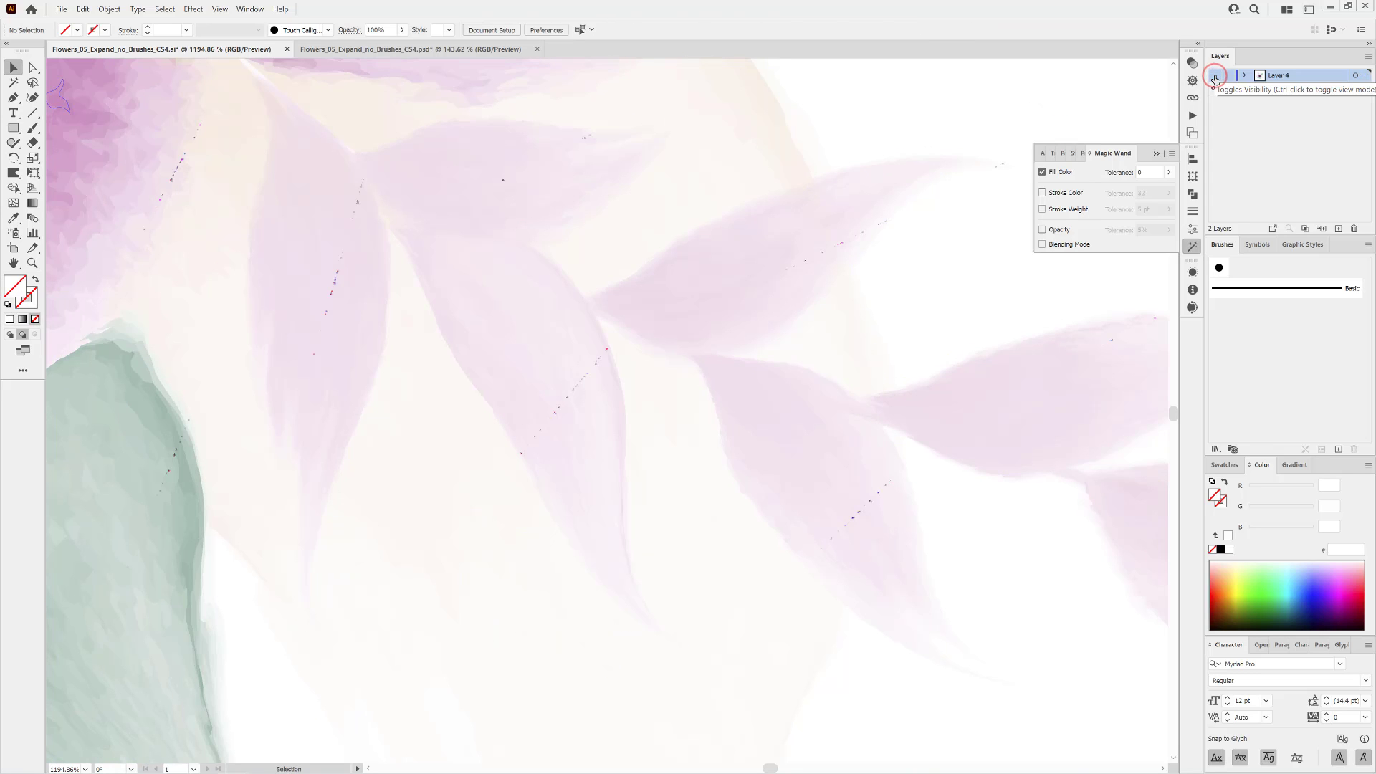
left_click(1215, 76)
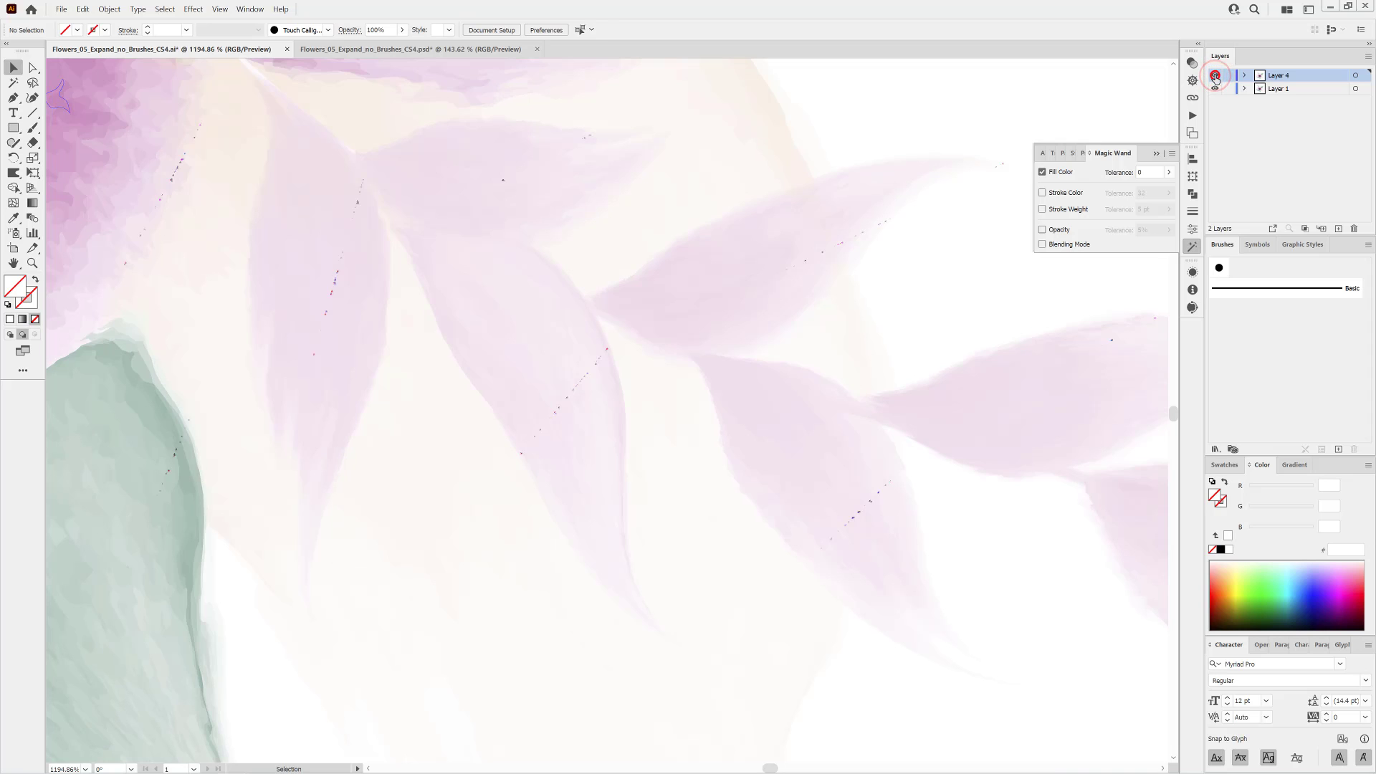
key("z")
left_click_drag(862, 465, 663, 358)
left_click_drag(842, 282, 785, 388)
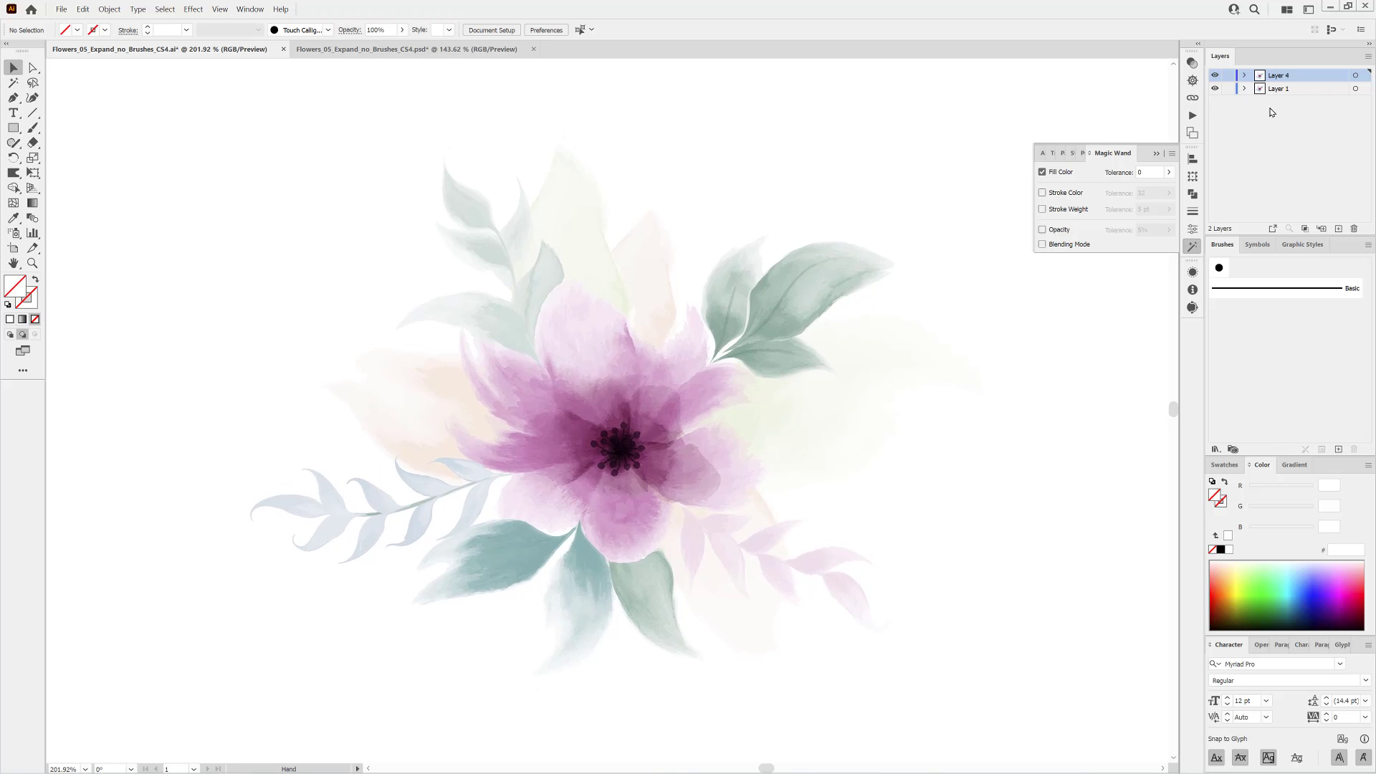
Delete Layer 1 with the original flower and check the remaining traced artwork by hiding and showing its layer.
left_click(1323, 88)
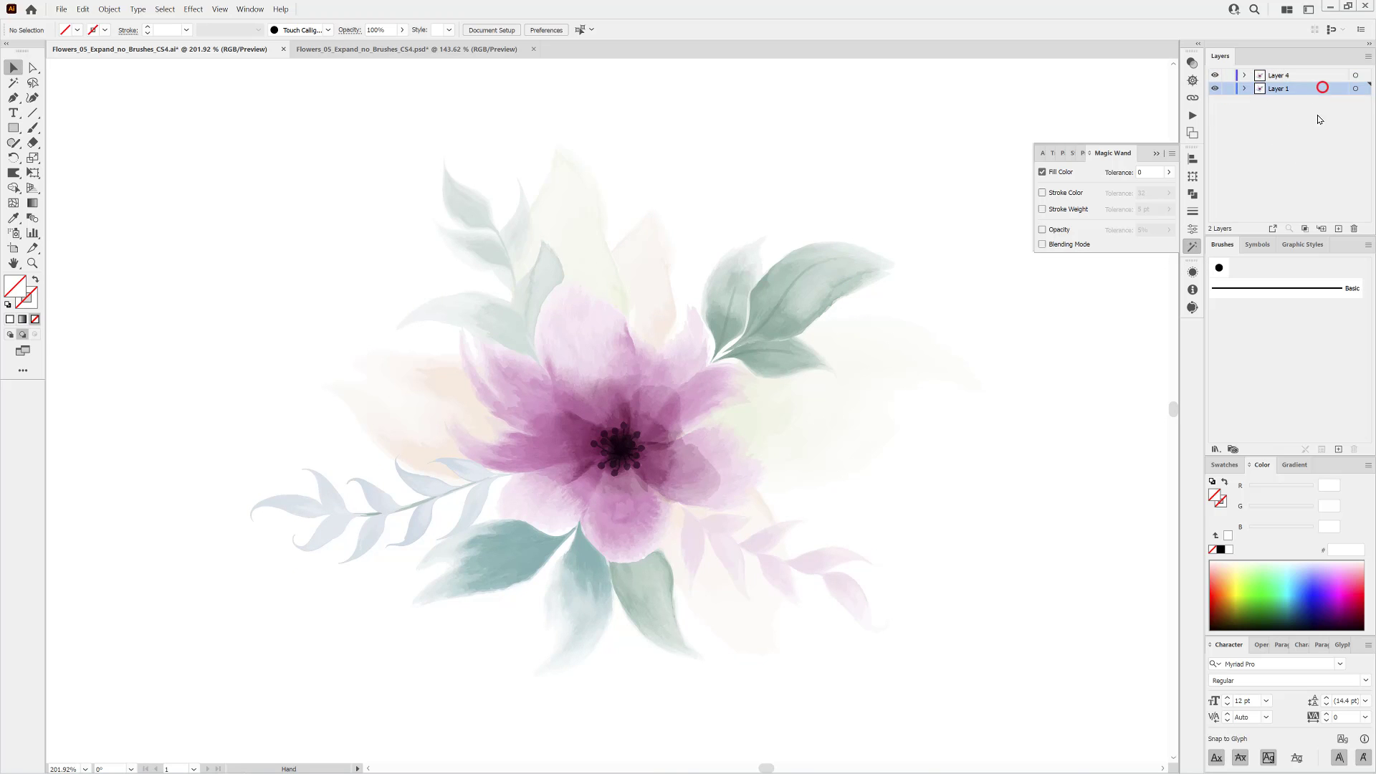
left_click(1355, 228)
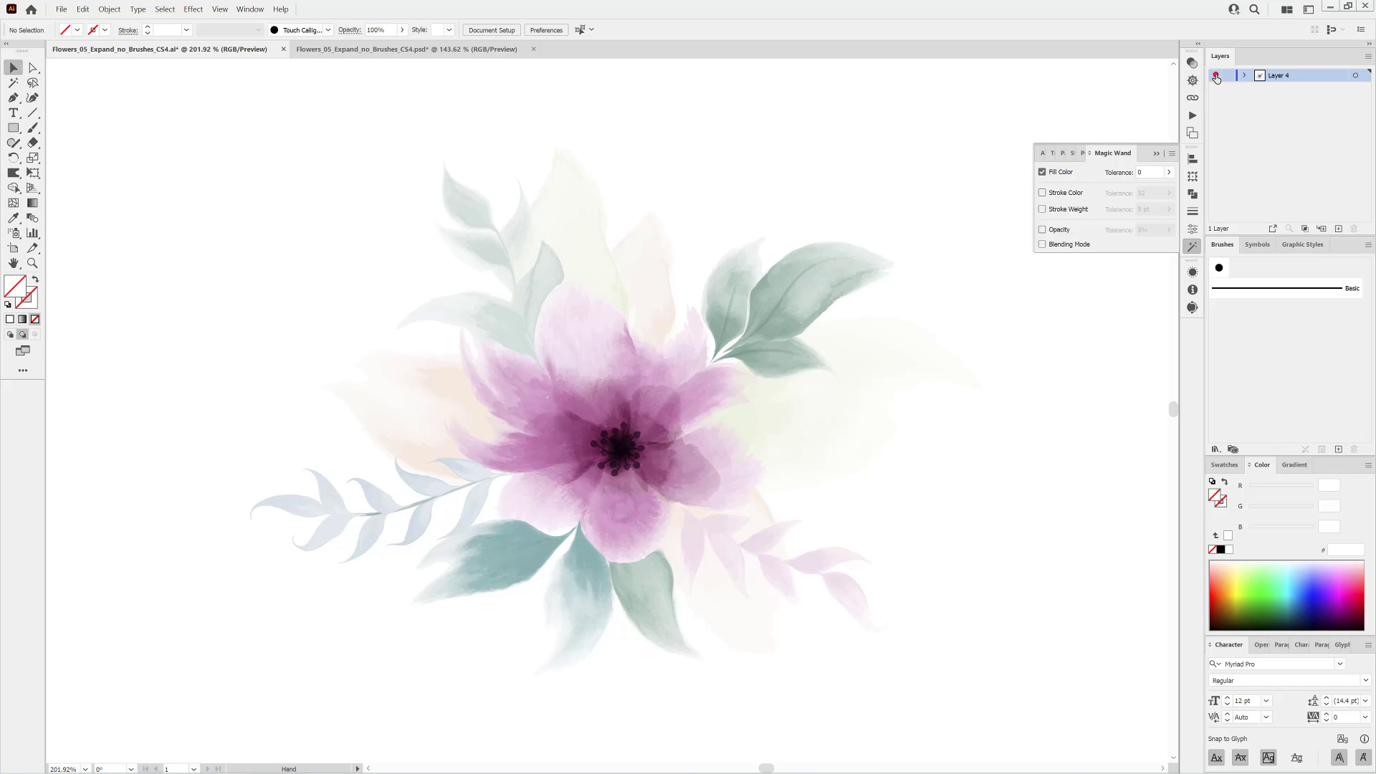
left_click(1216, 76)
left_click(1216, 76)
Save the document as Flowers_05_Expand_no_Brushes_CS4_Image Trace.ai in the Illustrator 2020 version.
left_click(62, 9)
left_click(76, 117)
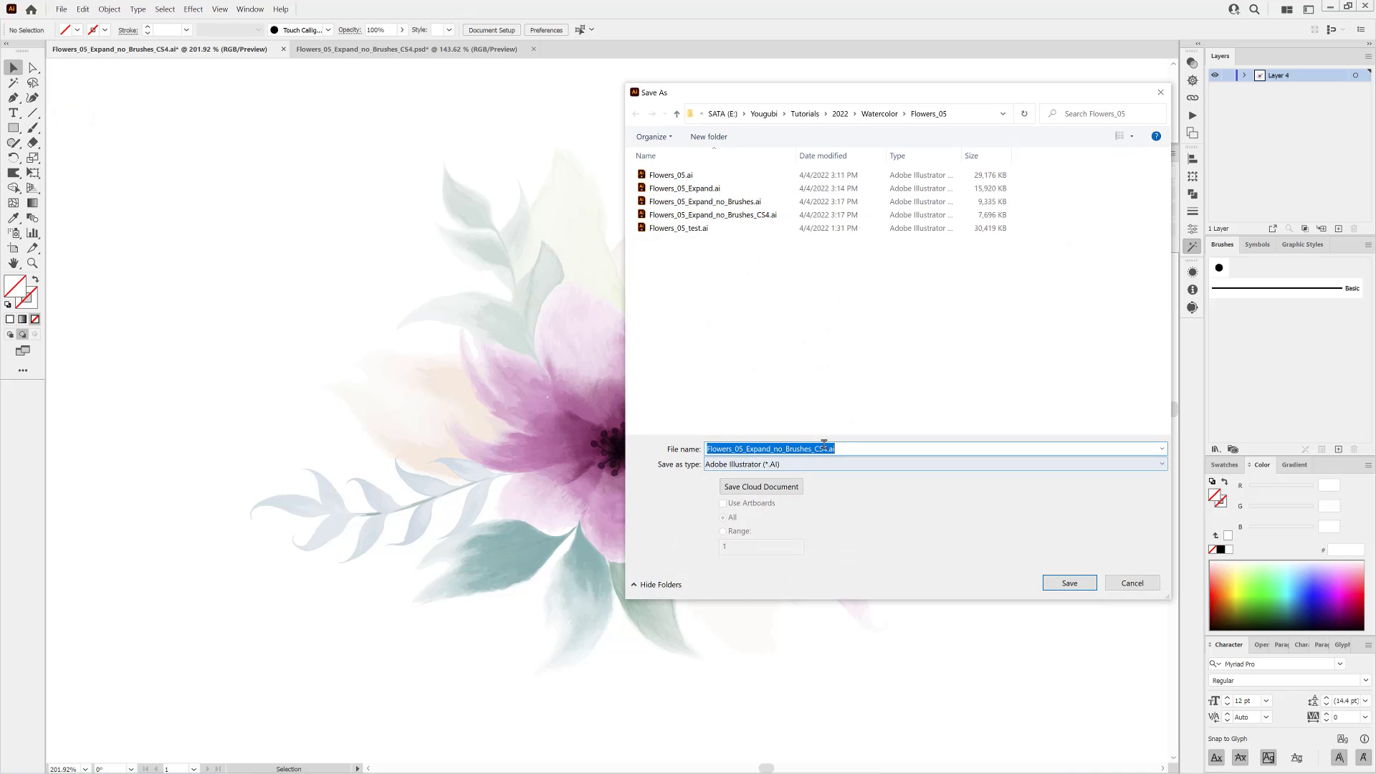
left_click(828, 450)
type("_Image Trace")
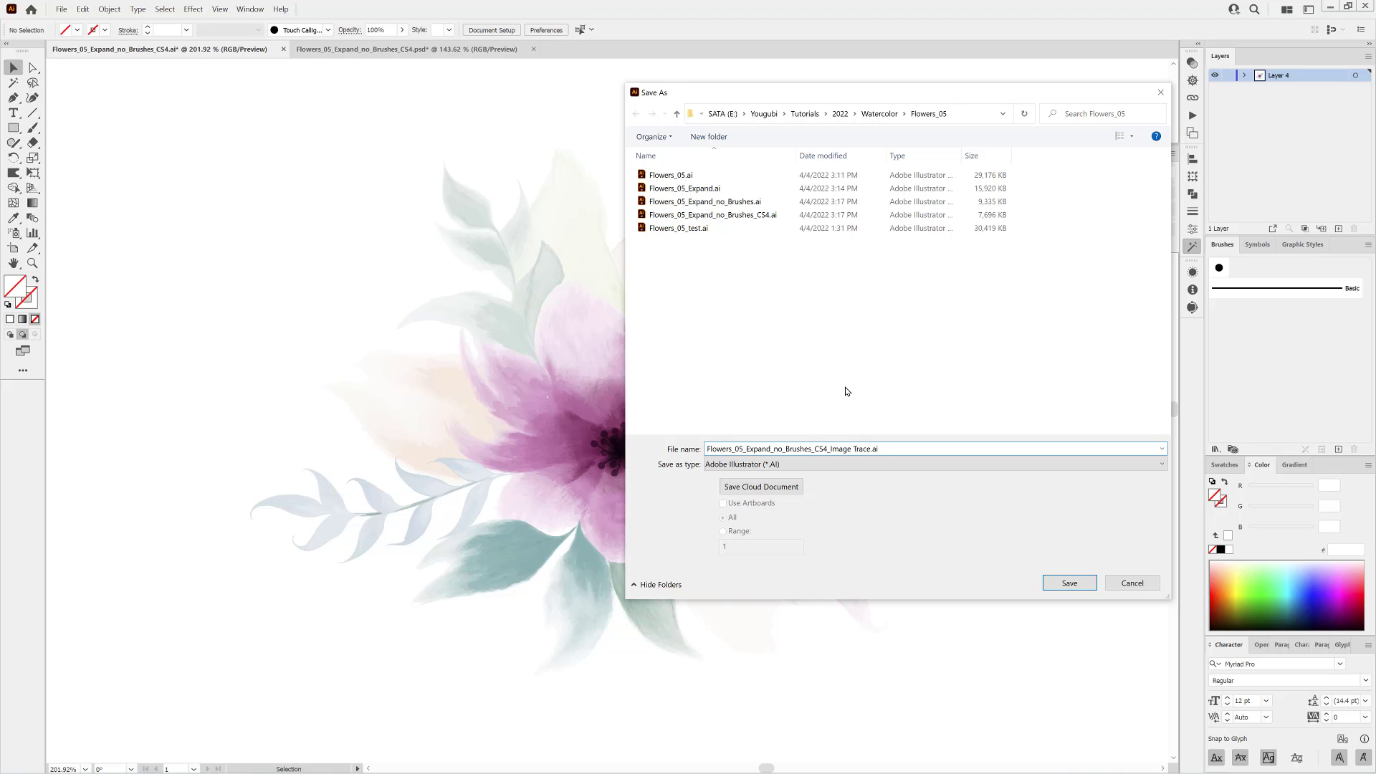
left_click(1069, 584)
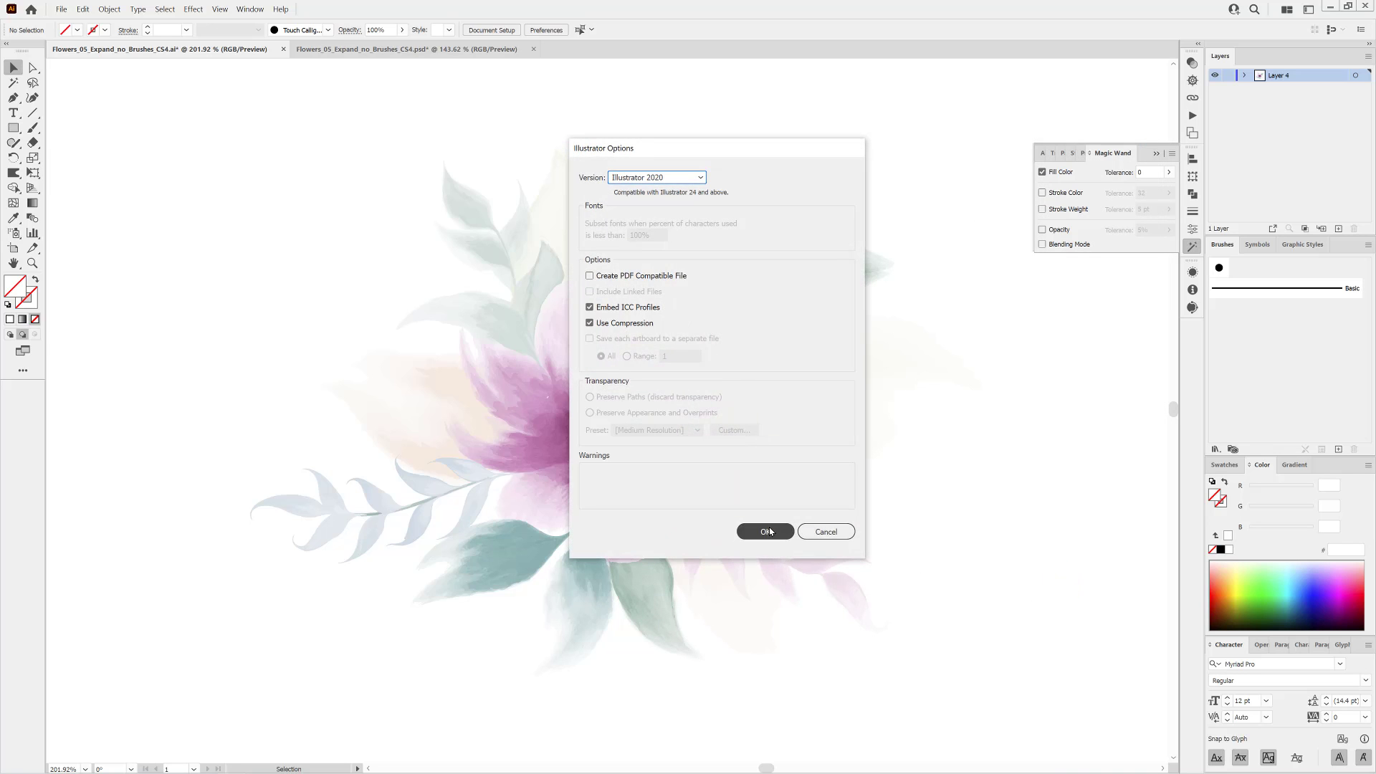
left_click(765, 532)
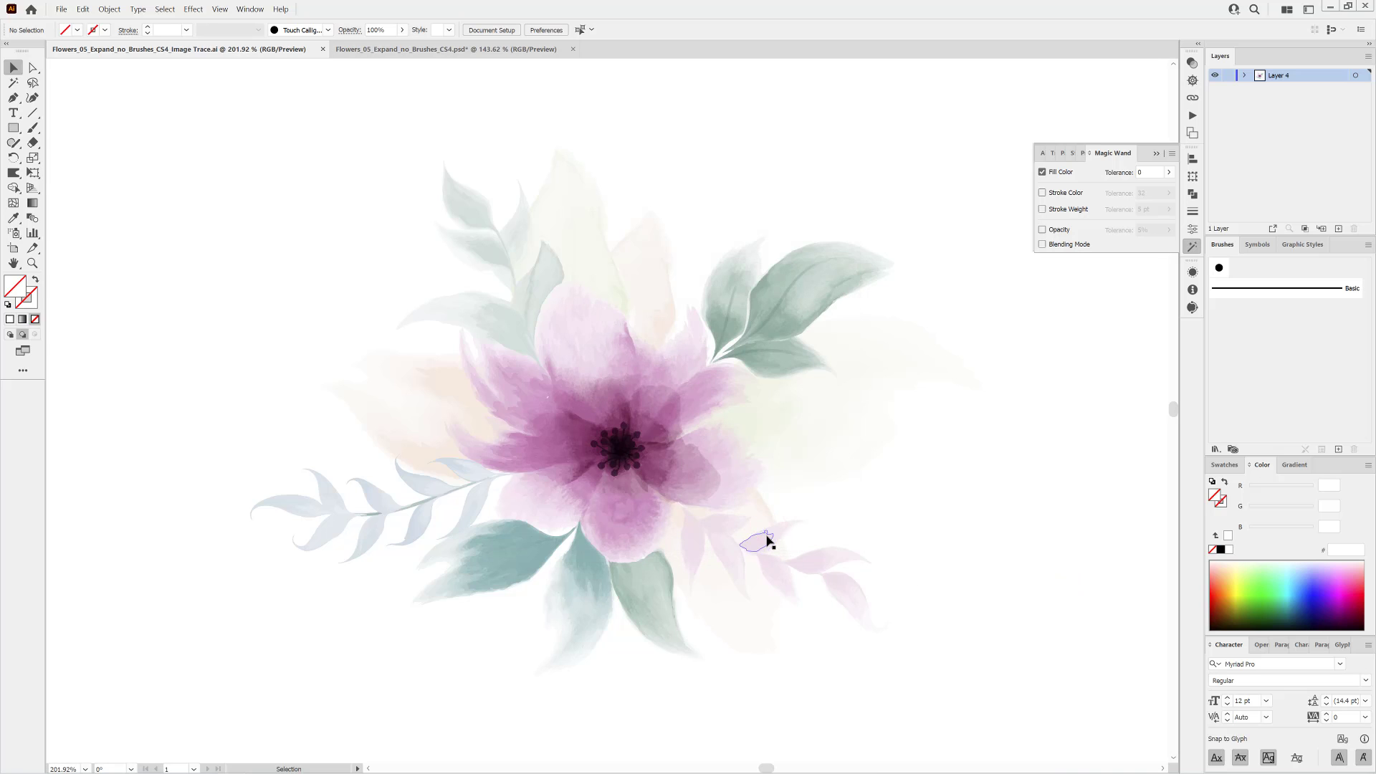
Check the file size of Flowers_05_Expand_no_Brushes_CS4_Image Trace.ai in the Flowers_05 folder without opening it.
left_click(62, 11)
left_click(78, 43)
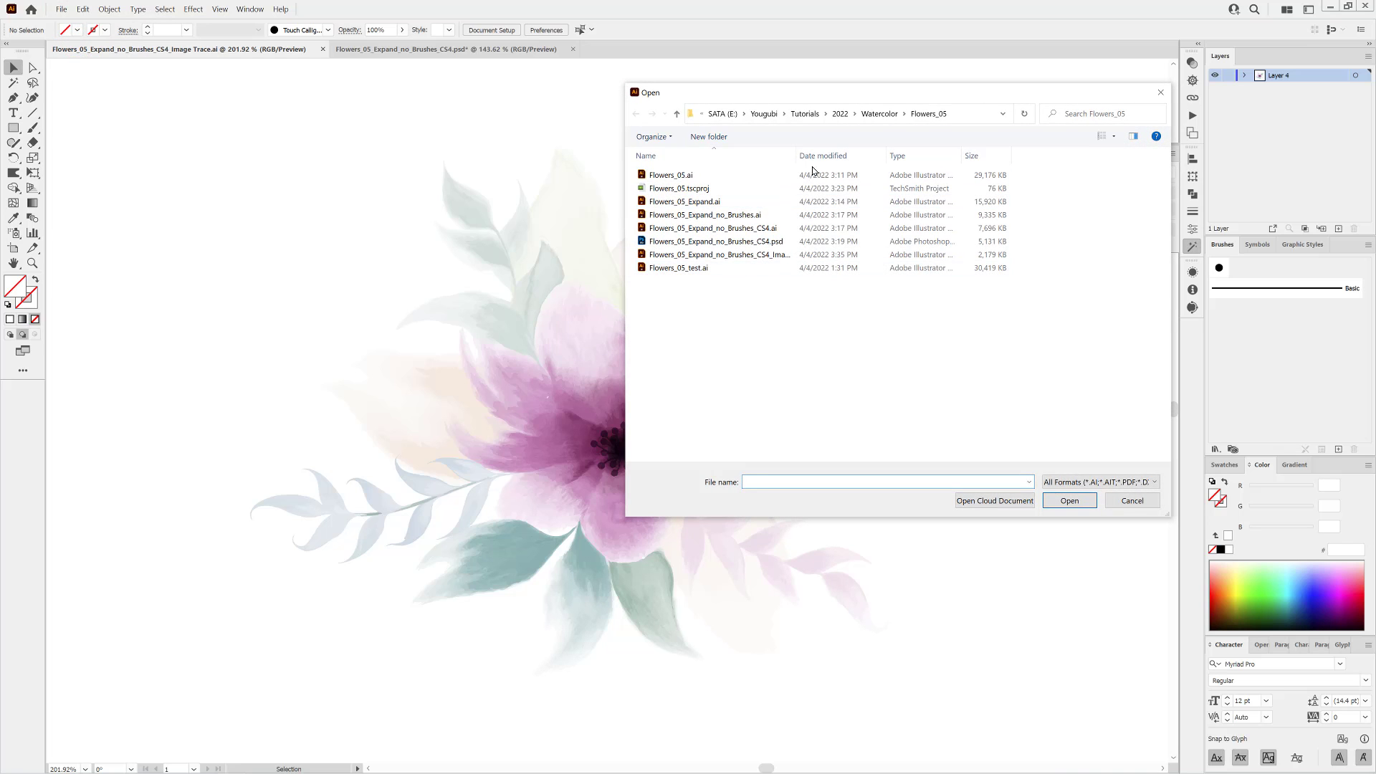
left_click_drag(796, 147, 852, 143)
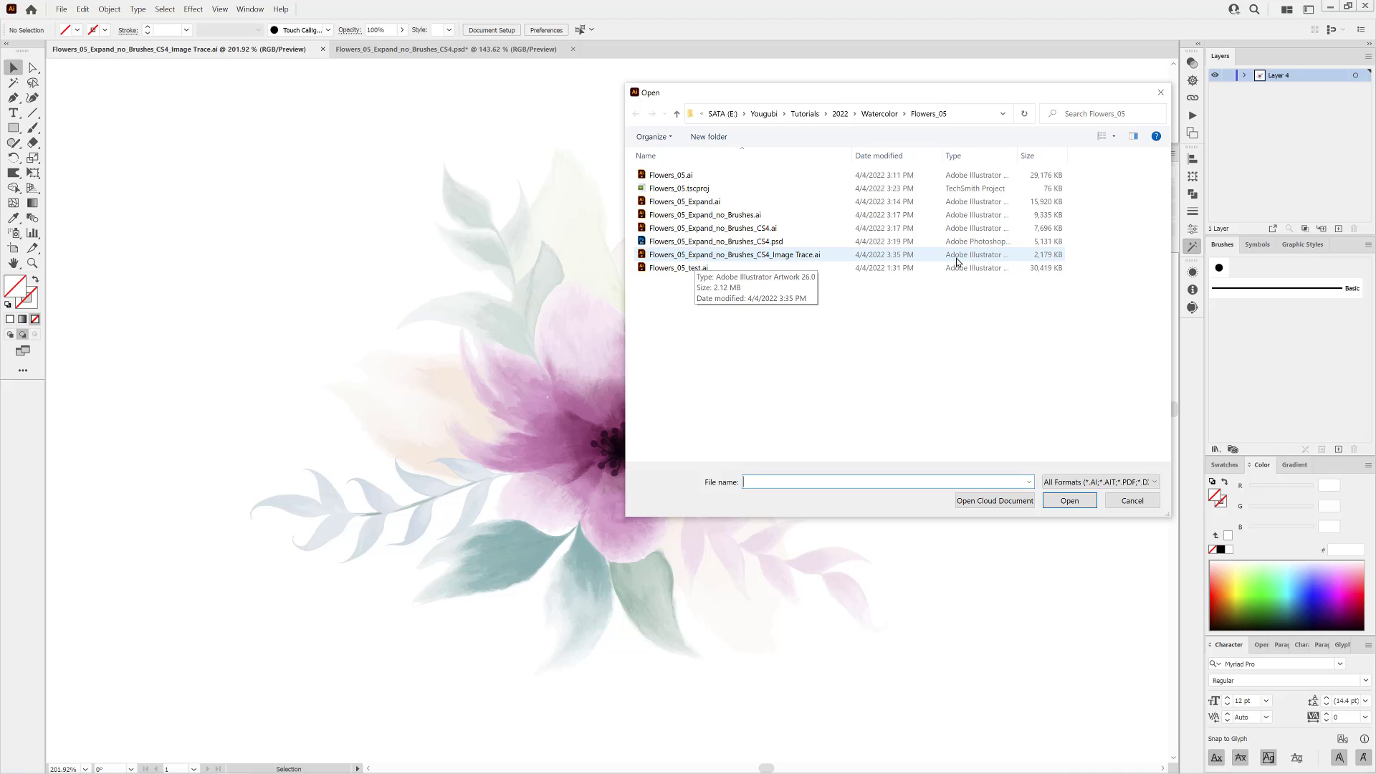
left_click(1045, 258)
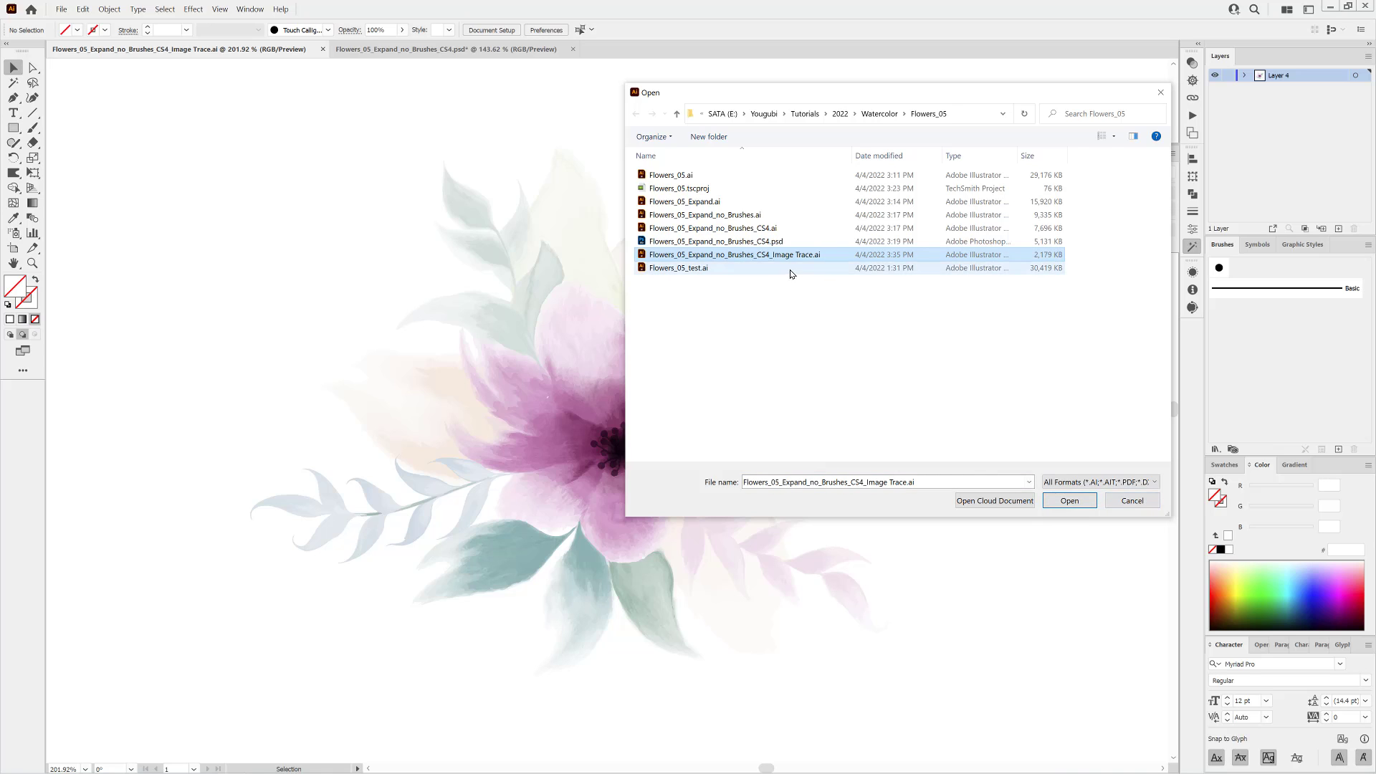
left_click(1132, 501)
Save the document as Flowers_05_Expand_no_Brushes_CS4_Image Trace_CS4.ai in the legacy Illustrator CS4 version.
left_click(61, 10)
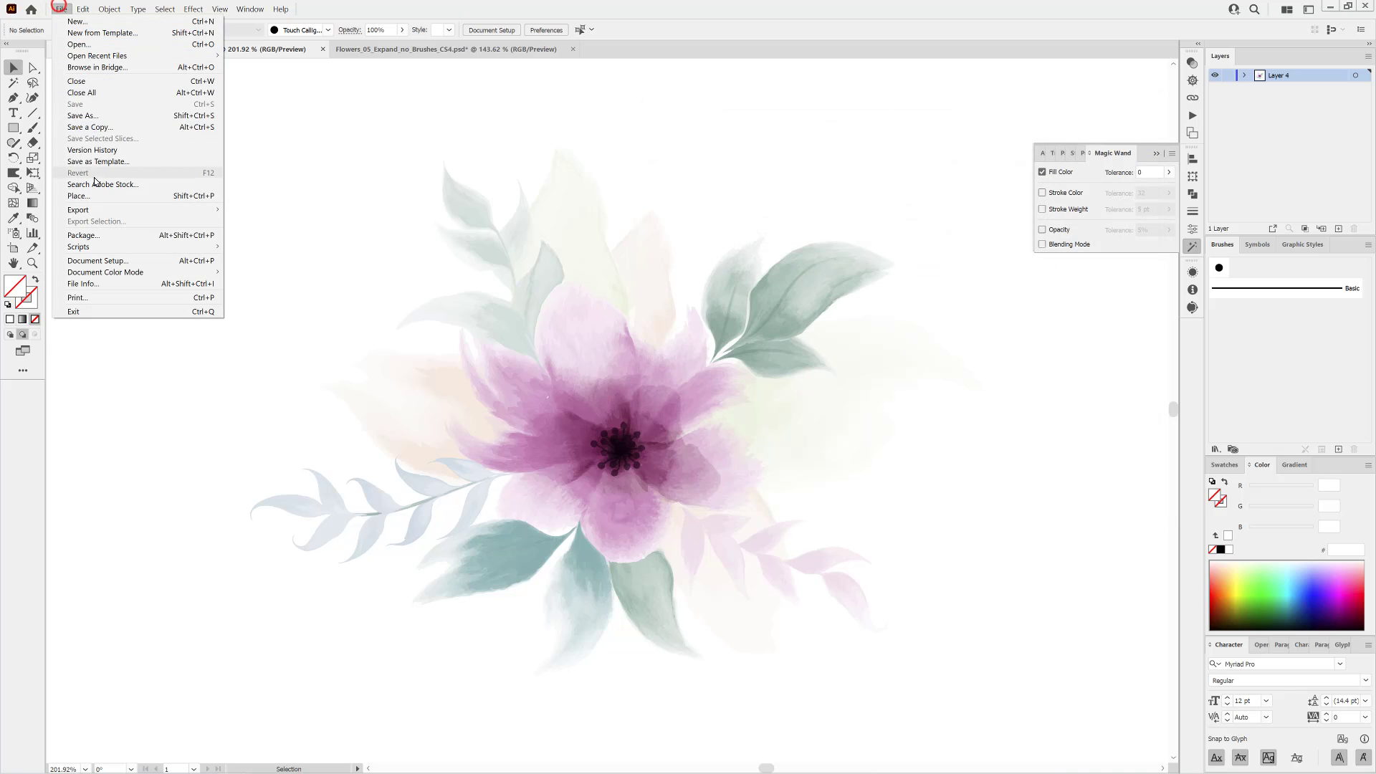
left_click(94, 116)
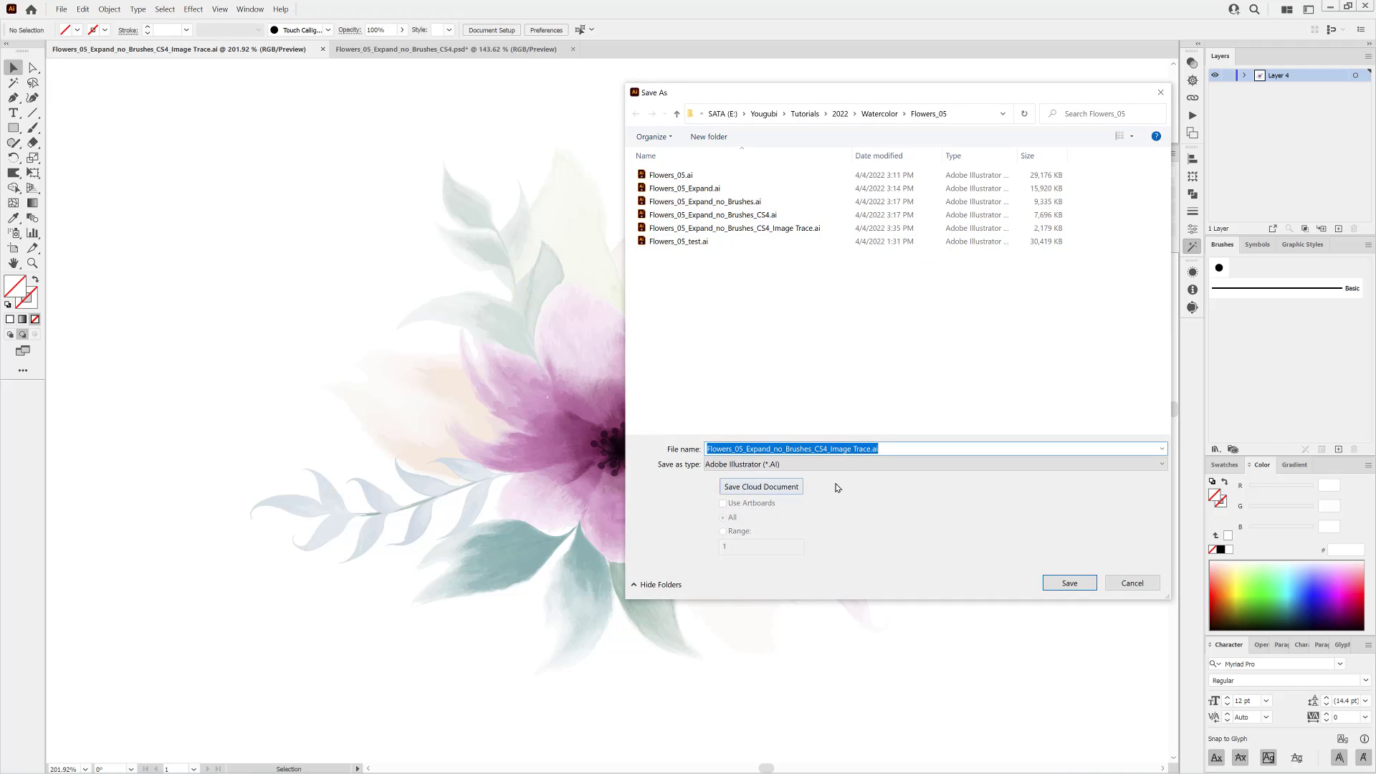
left_click(870, 448)
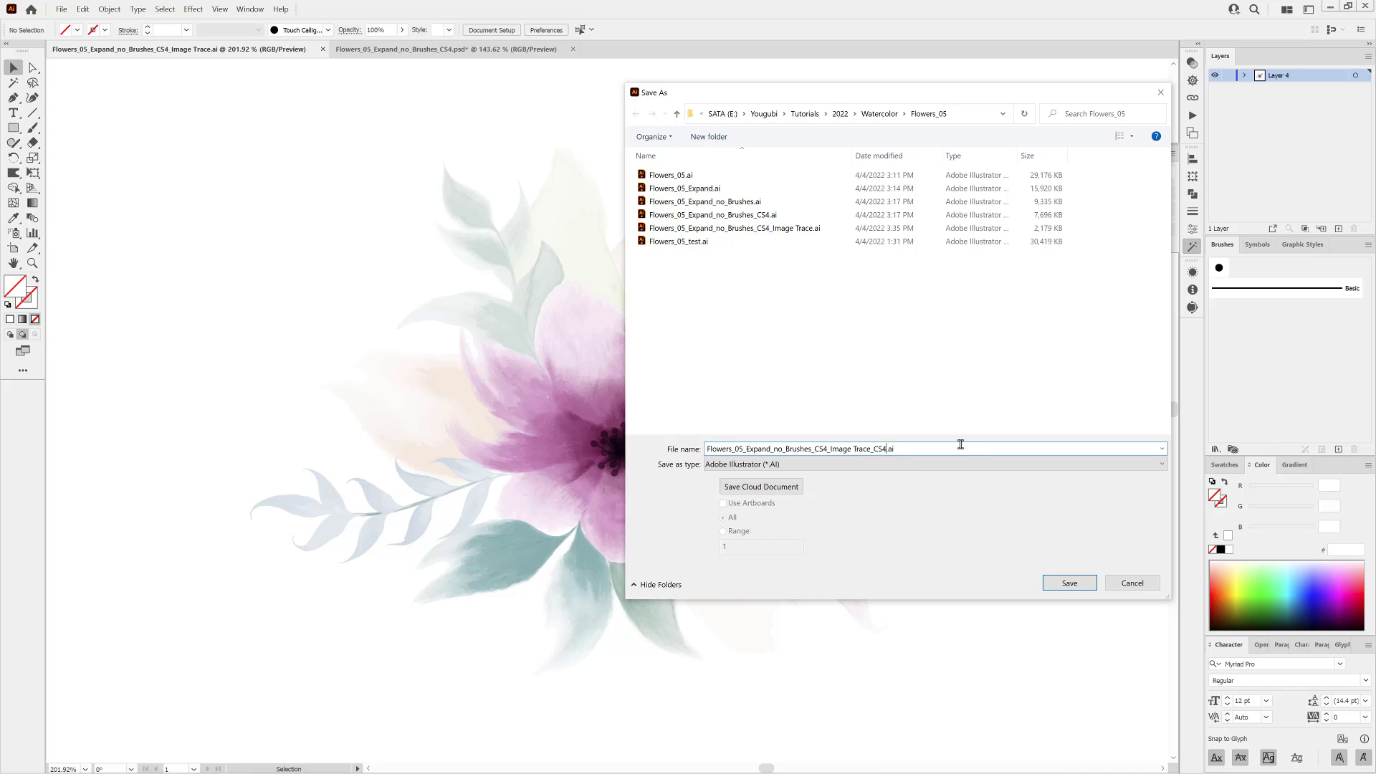
left_click(1076, 586)
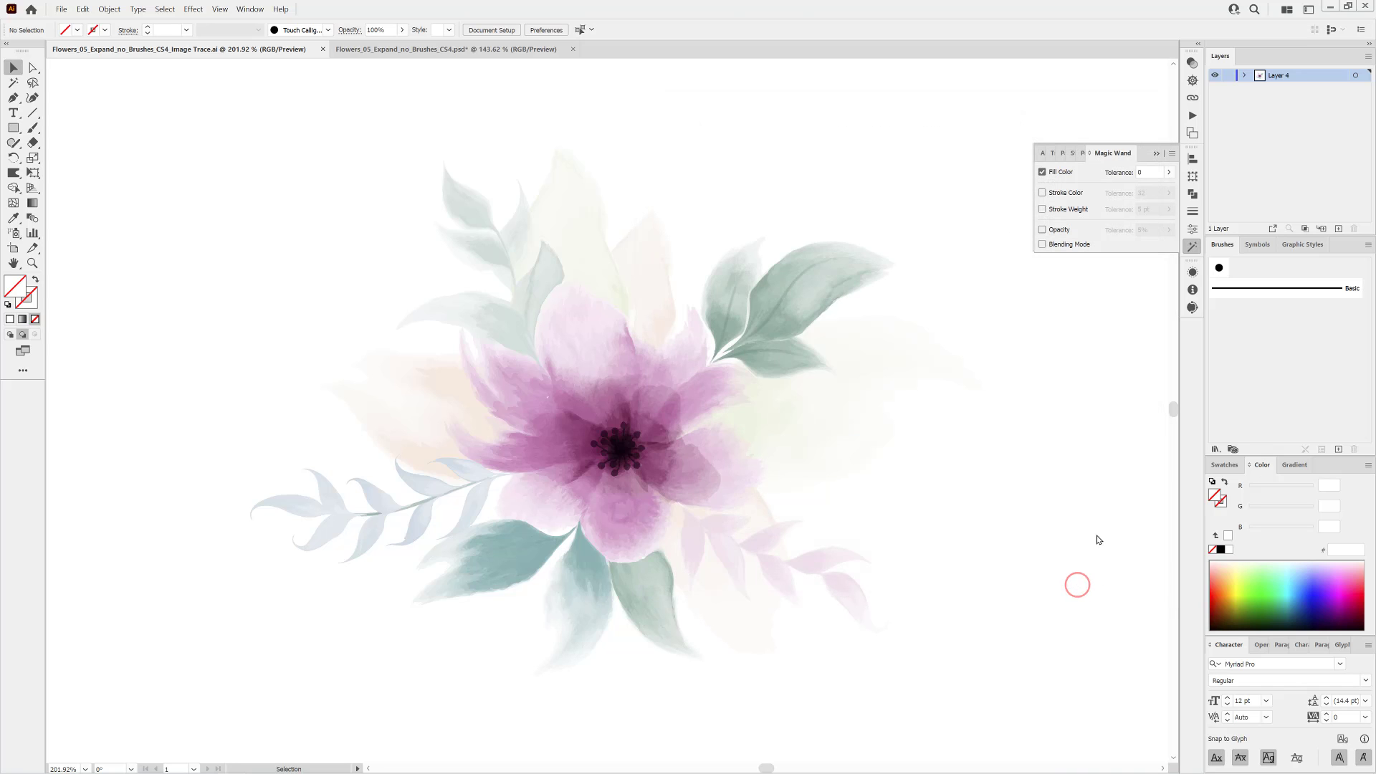
left_click(678, 178)
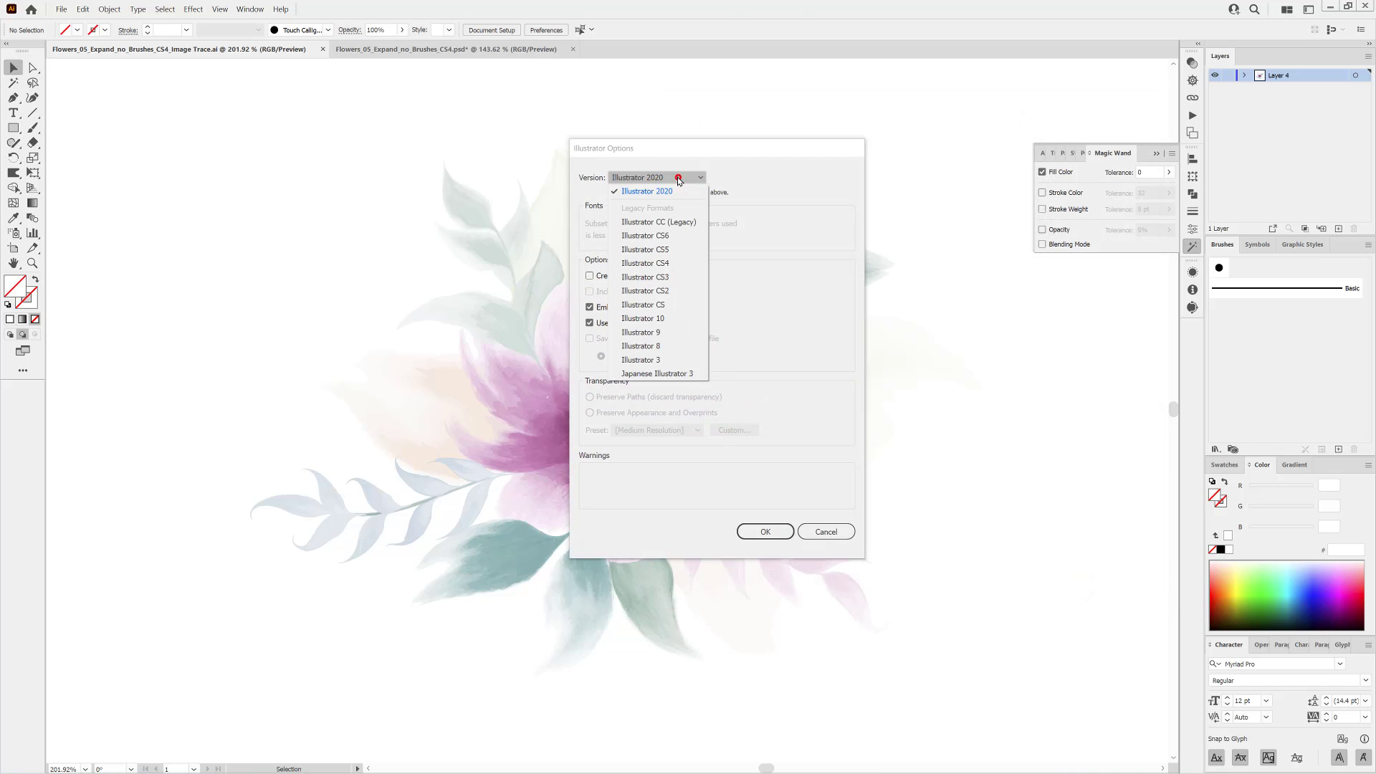
left_click(674, 263)
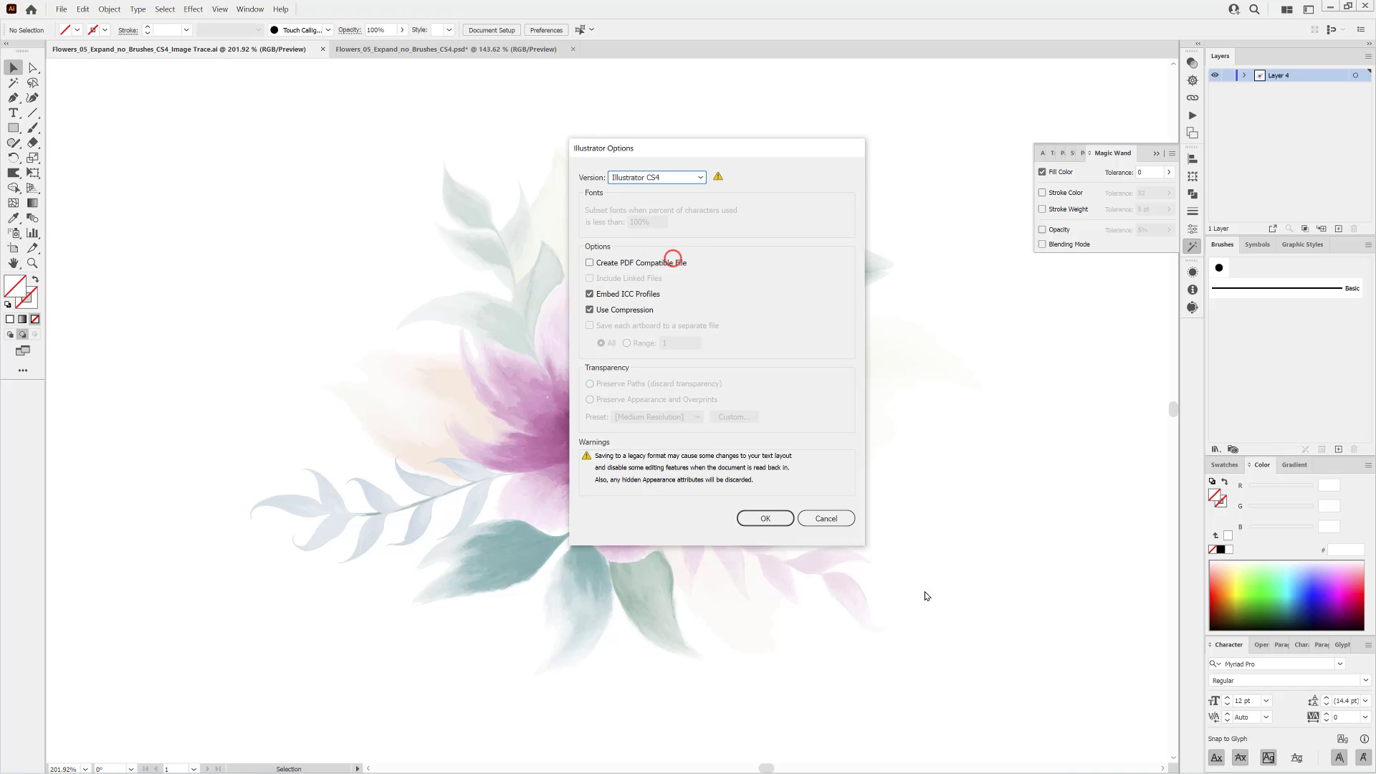
left_click(766, 520)
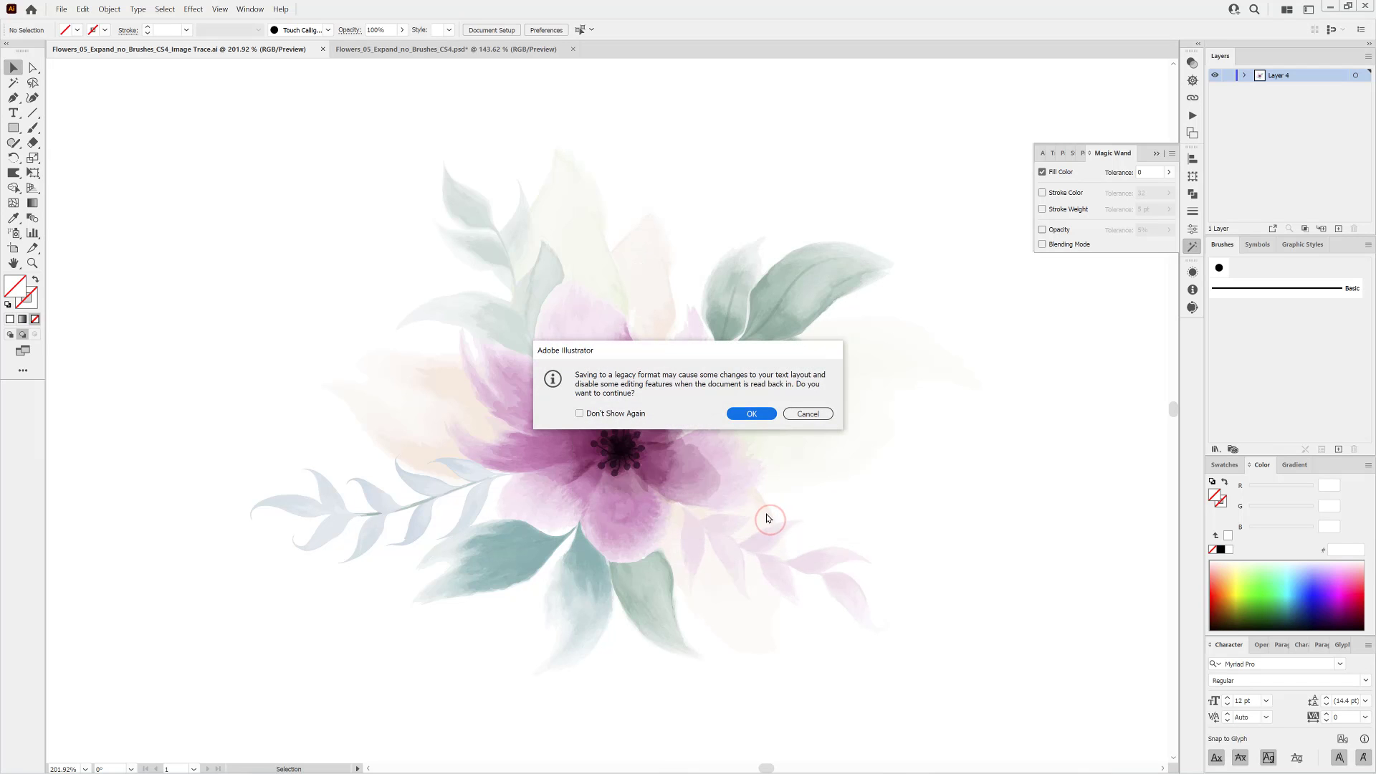
left_click(760, 415)
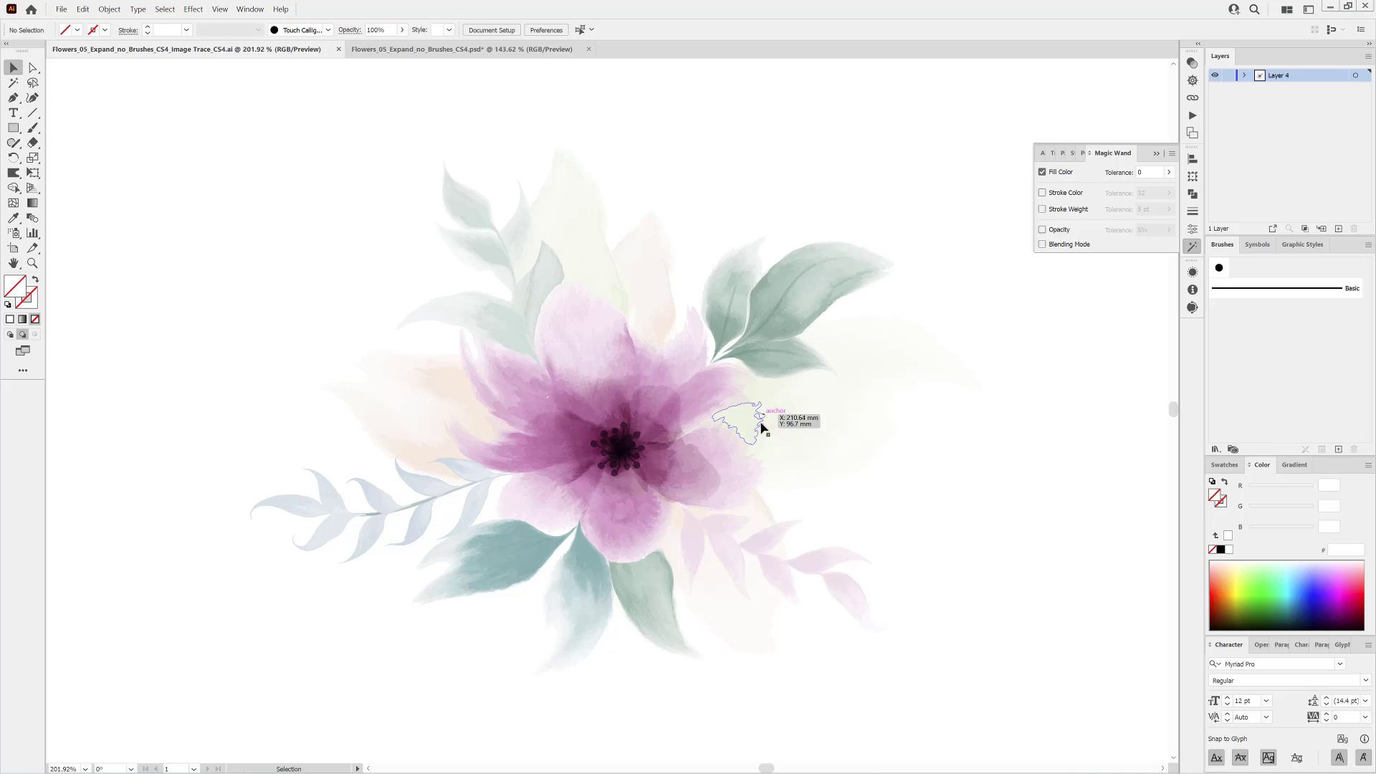
Check the file size of Flowers_05_Expand_no_Brushes_CS4_Image Trace_CS4.ai in the Flowers_05 folder without opening it.
left_click(63, 10)
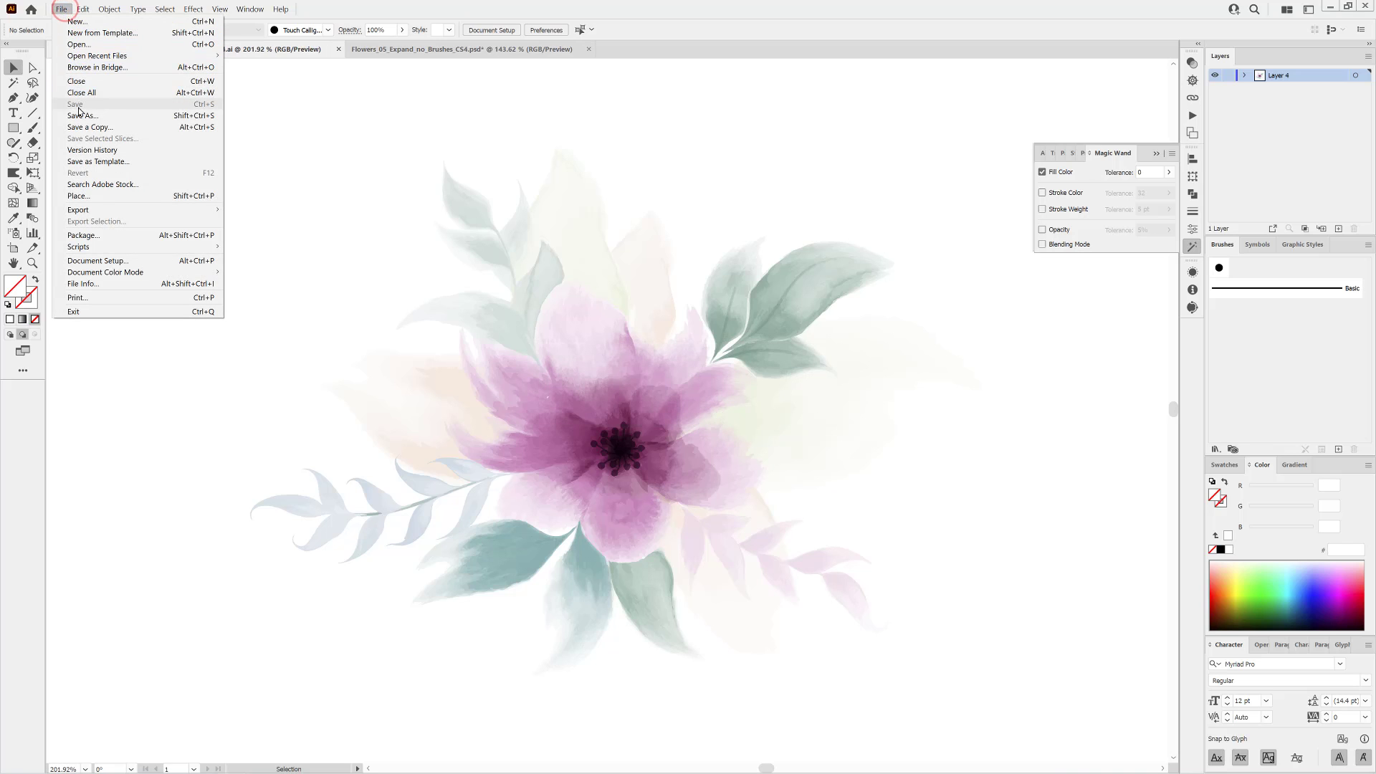
left_click(79, 44)
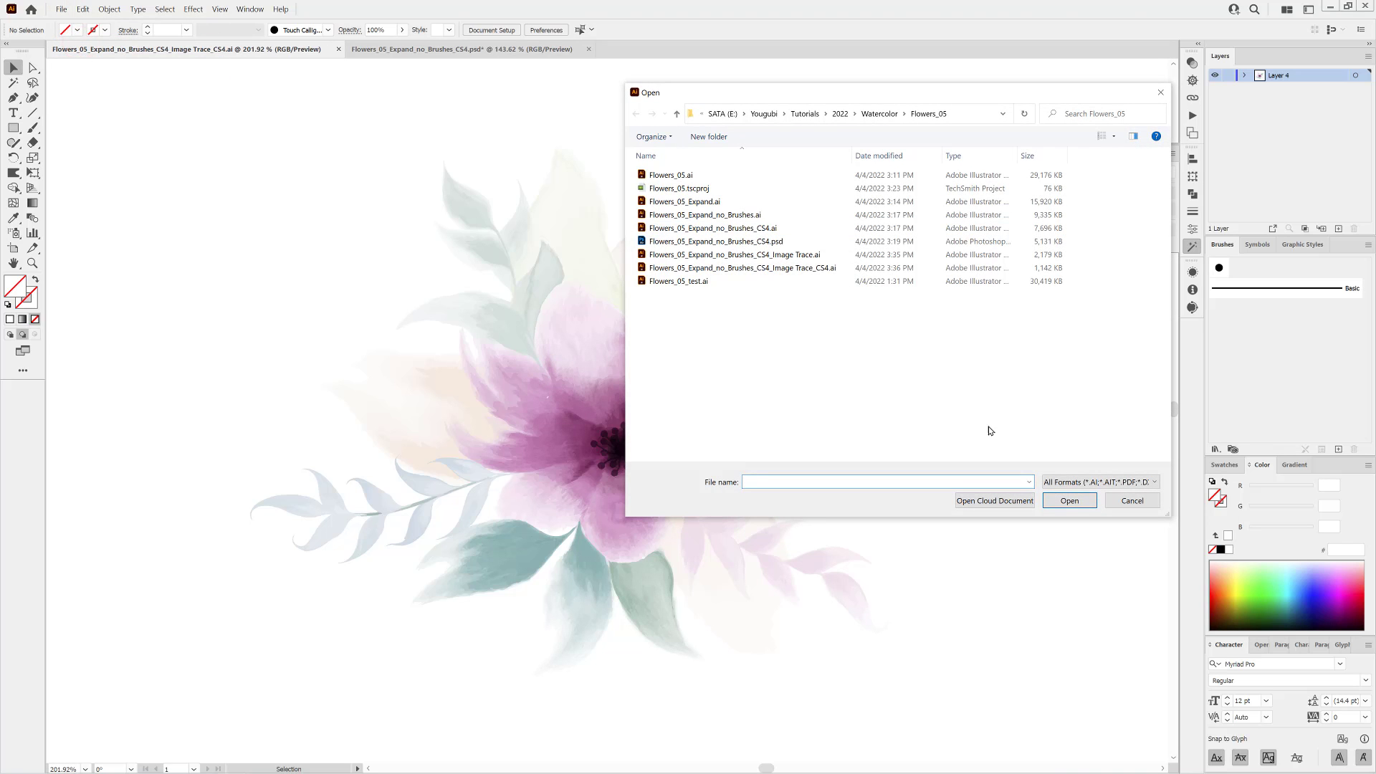
left_click(817, 268)
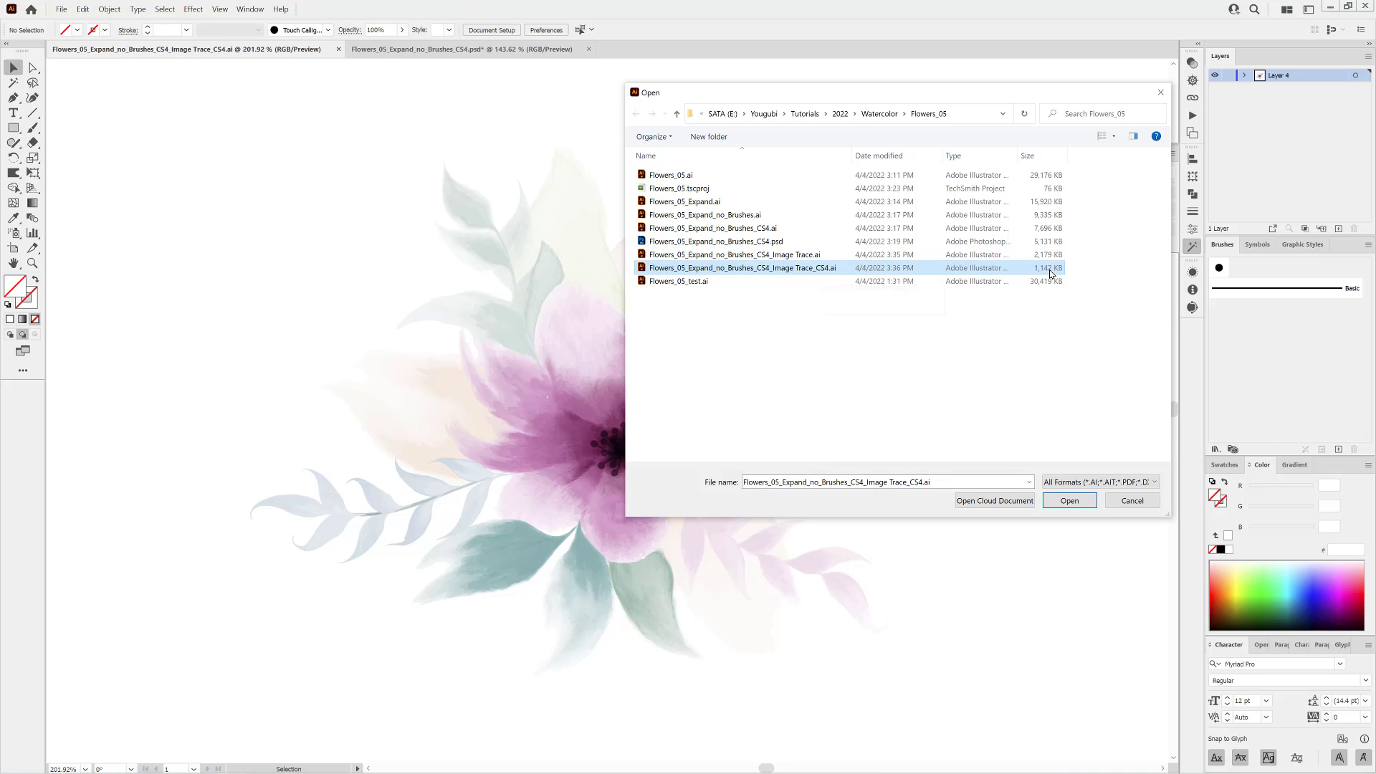
left_click(1133, 500)
Resize the artboard to about 165 × 116 mm so that it closely frames the whole flower artwork.
left_click_drag(966, 488, 806, 400)
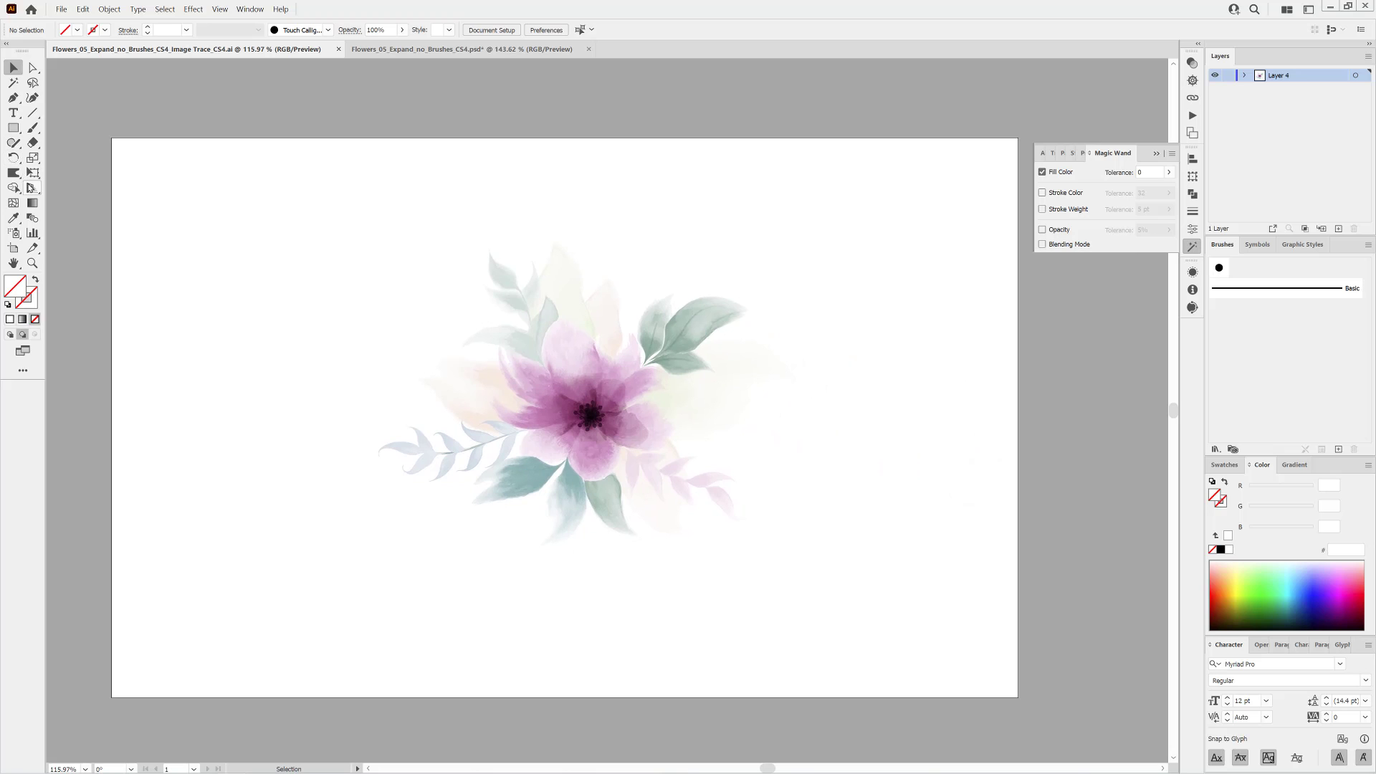
left_click(13, 248)
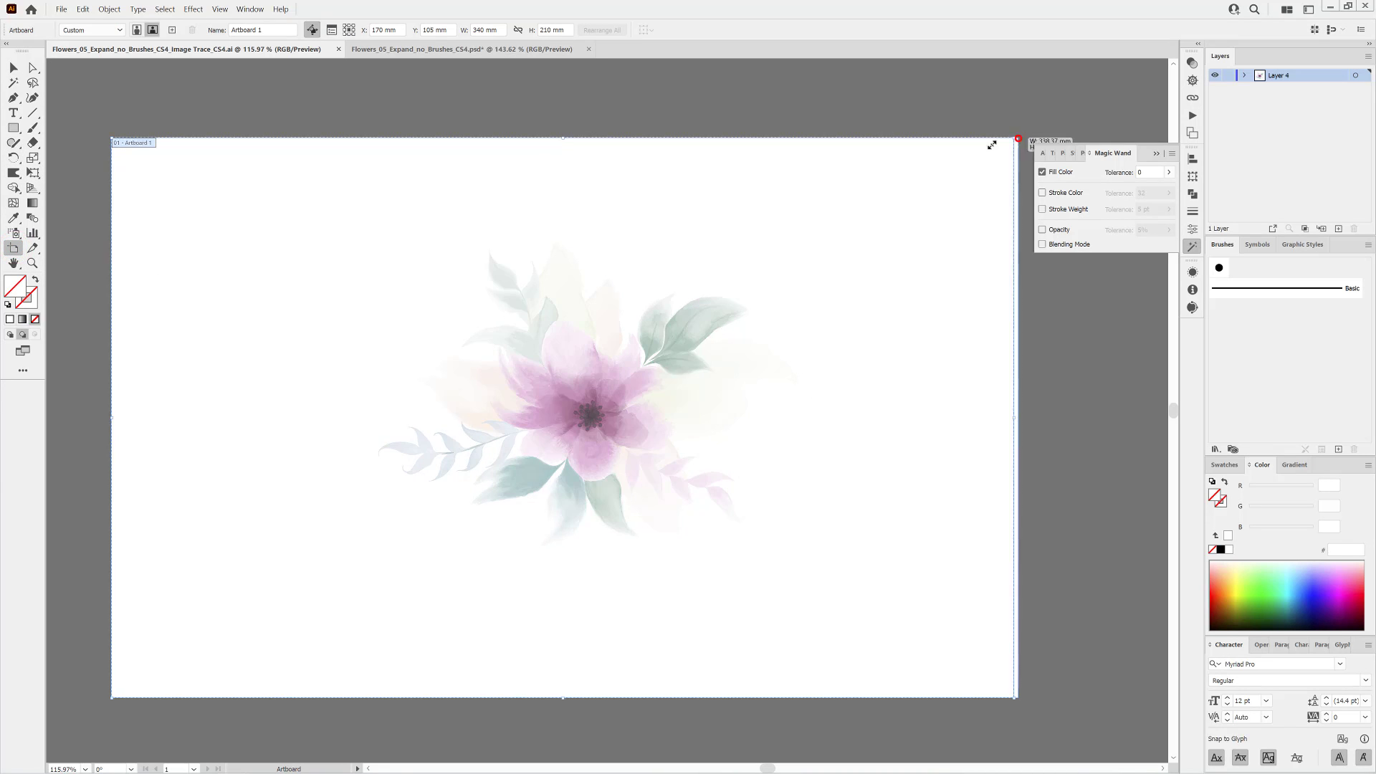
left_click_drag(1020, 139, 736, 230)
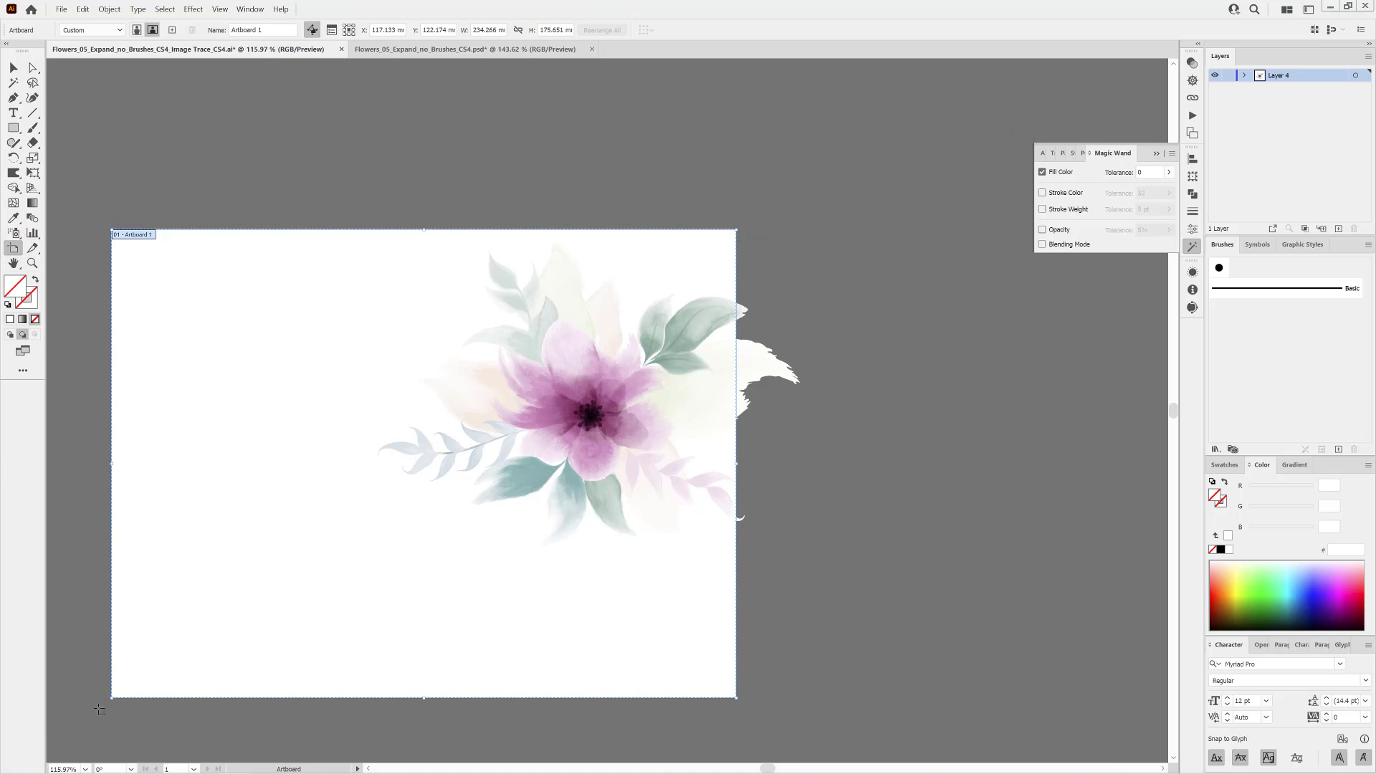
left_click_drag(112, 696, 370, 547)
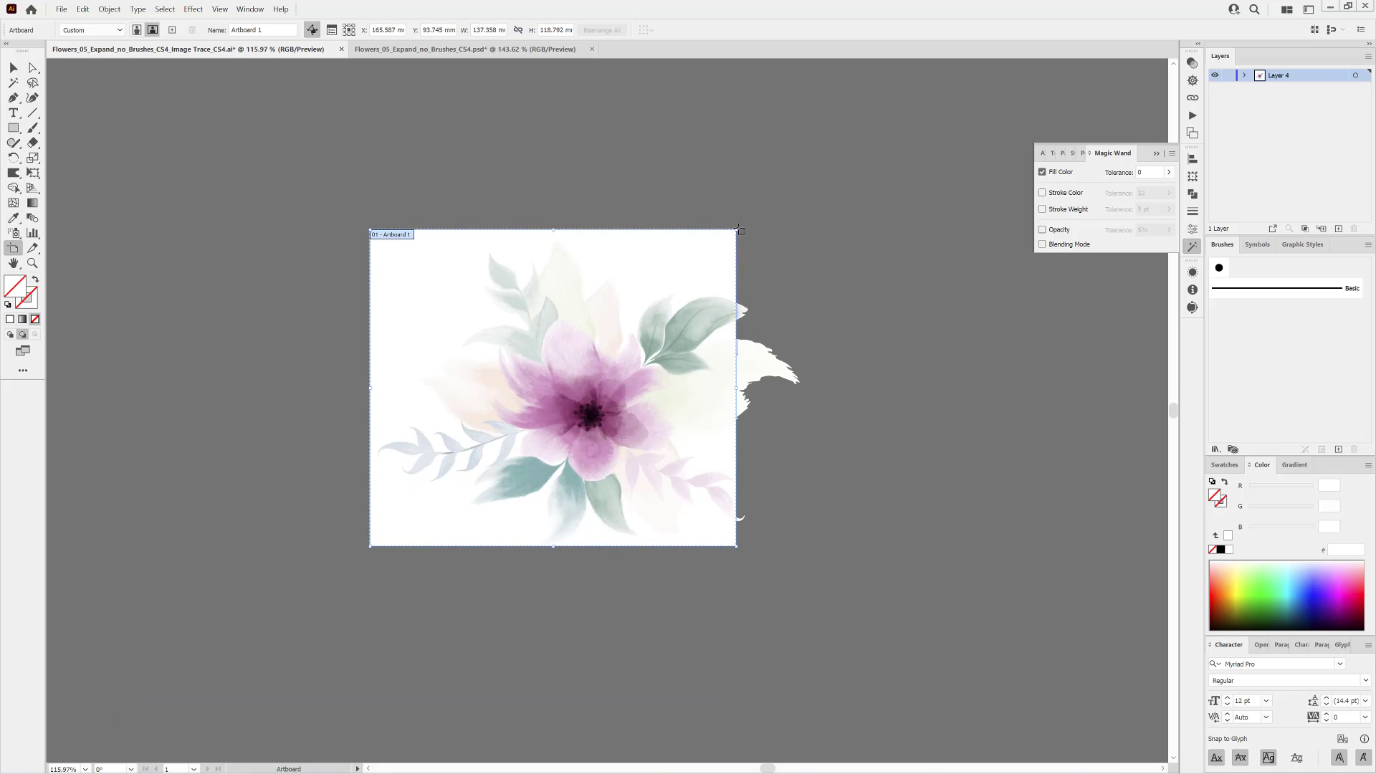
left_click_drag(739, 230, 810, 235)
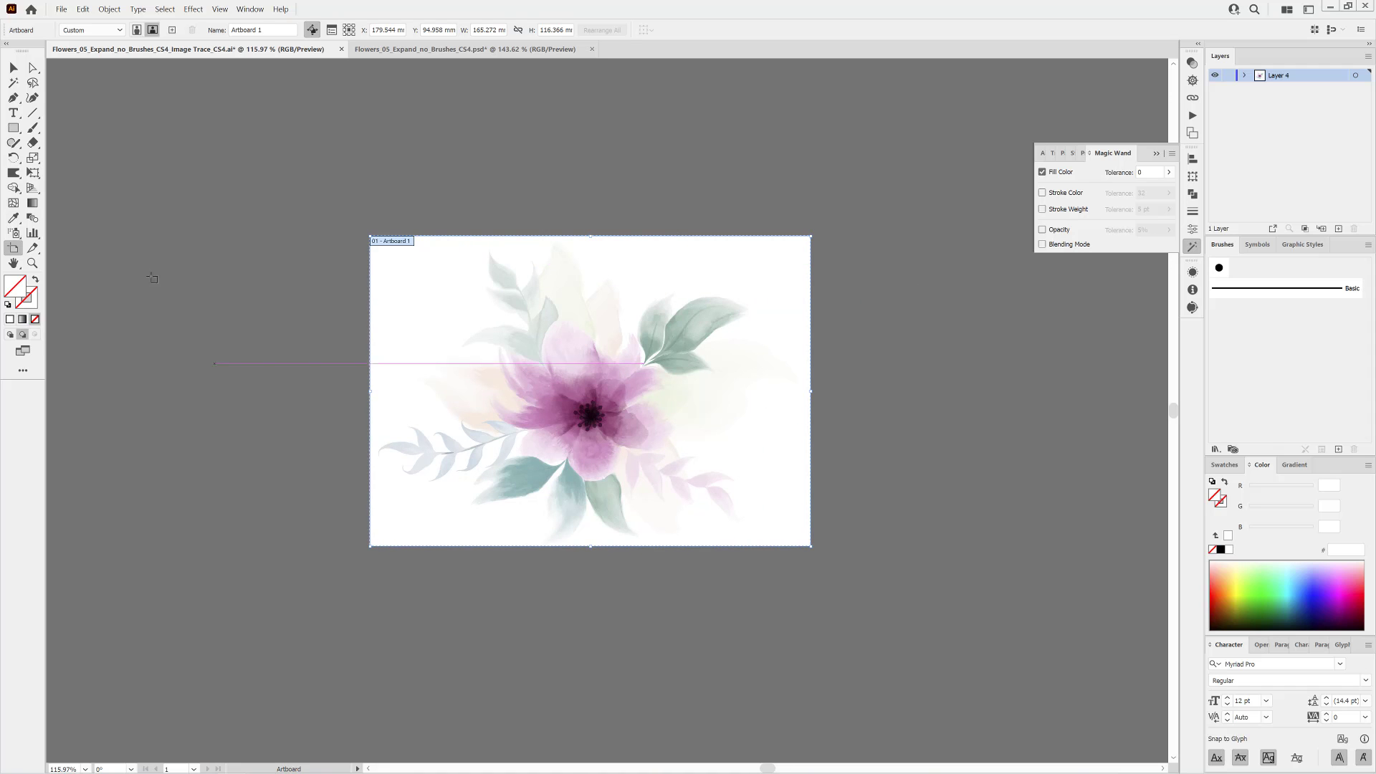
left_click(13, 68)
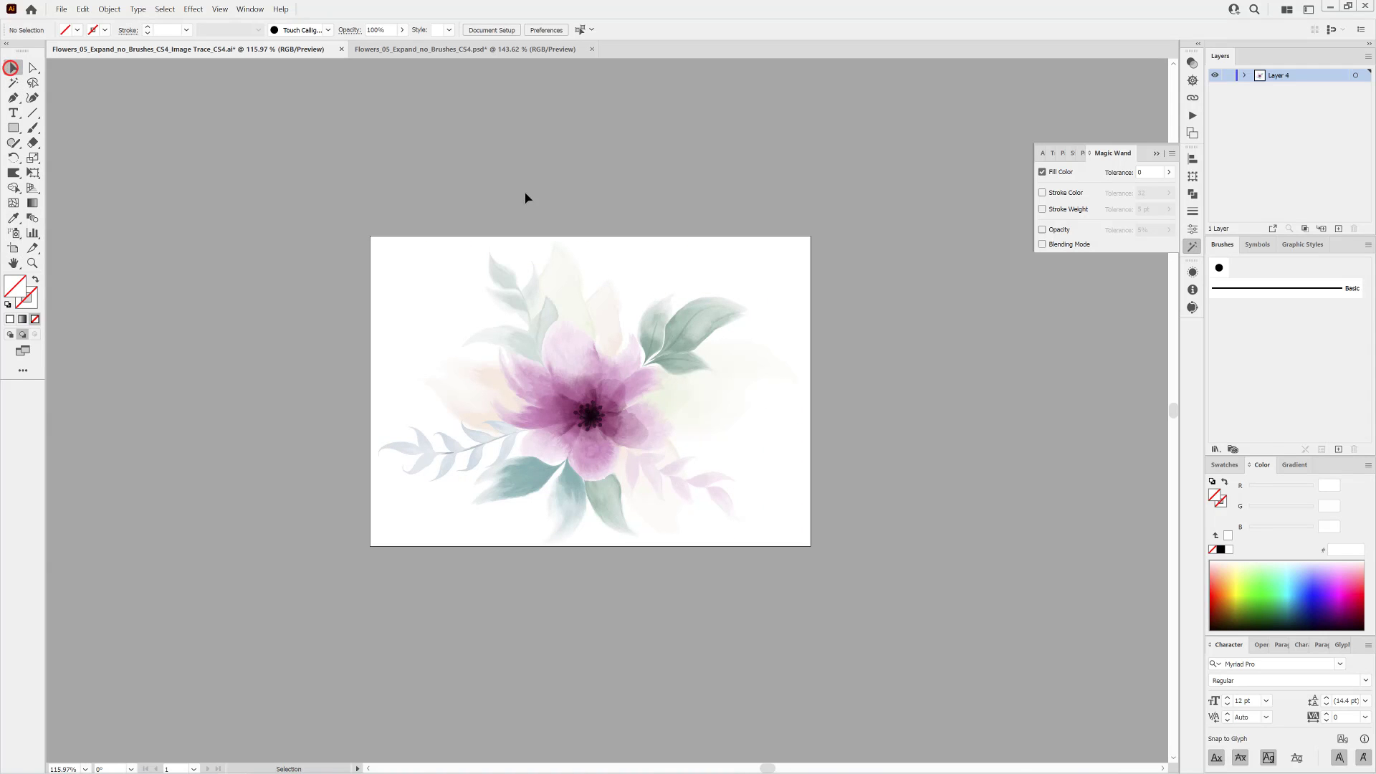
Save the document under its current name, accepting the legacy format.
left_click(63, 9)
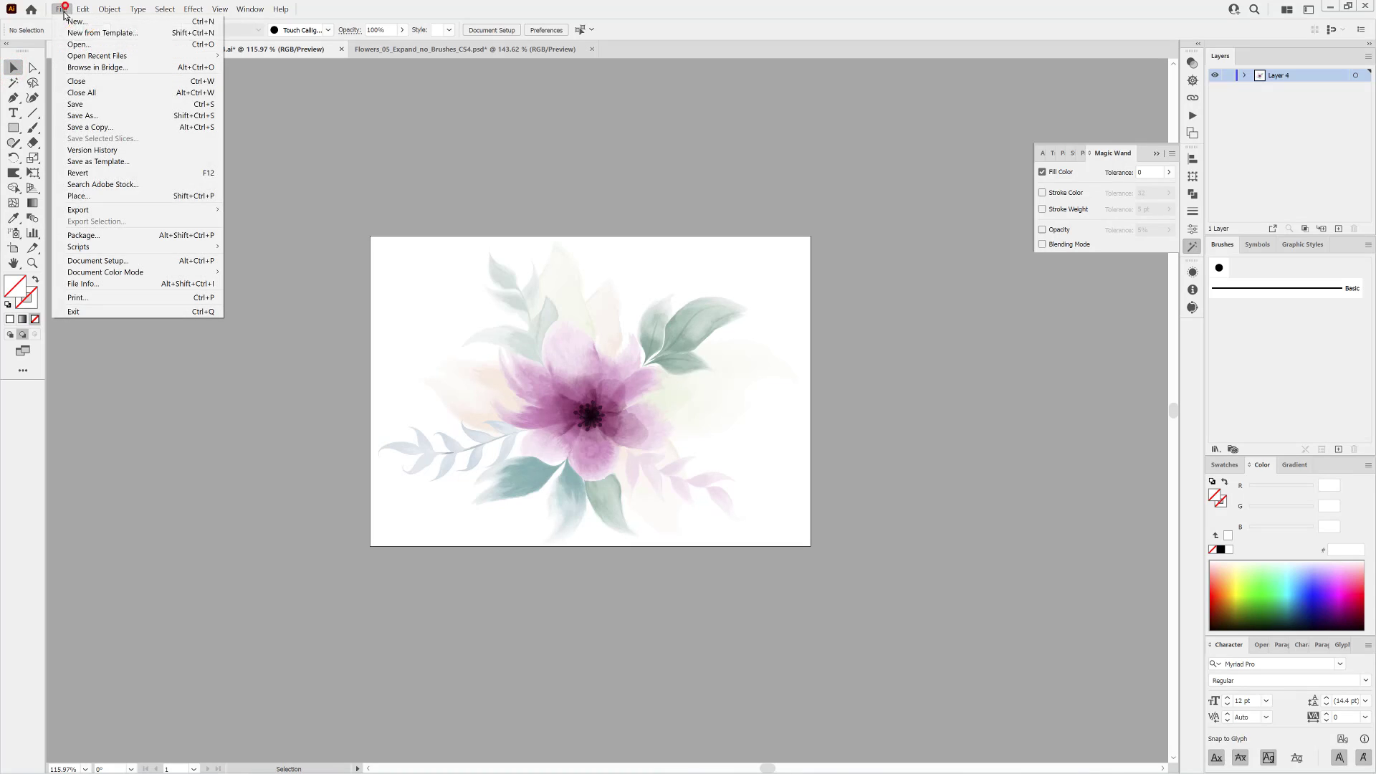
left_click(81, 105)
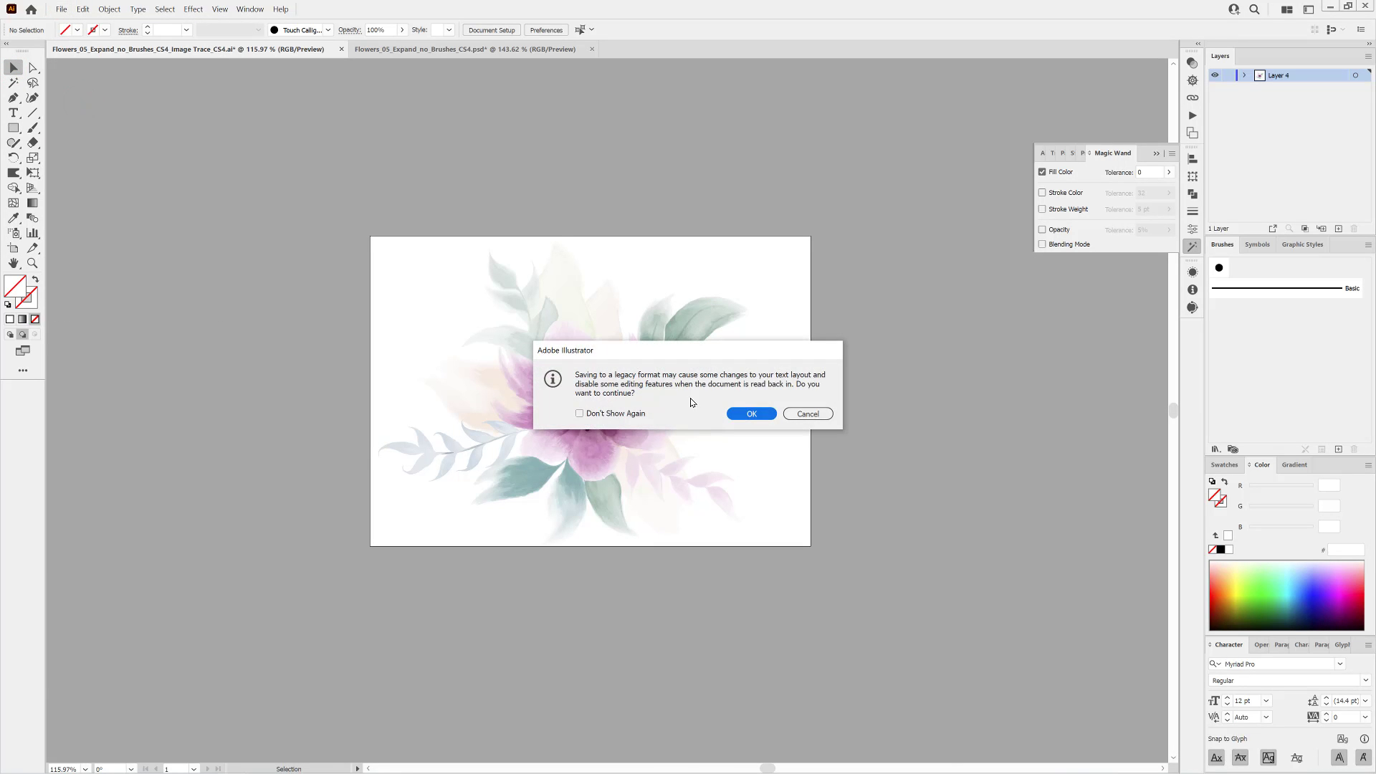
left_click(746, 413)
Check the file size of Flowers_05_Expand_no_Brushes_CS4_Image Trace_CS4.ai again in the Flowers_05 folder without opening it.
left_click(61, 10)
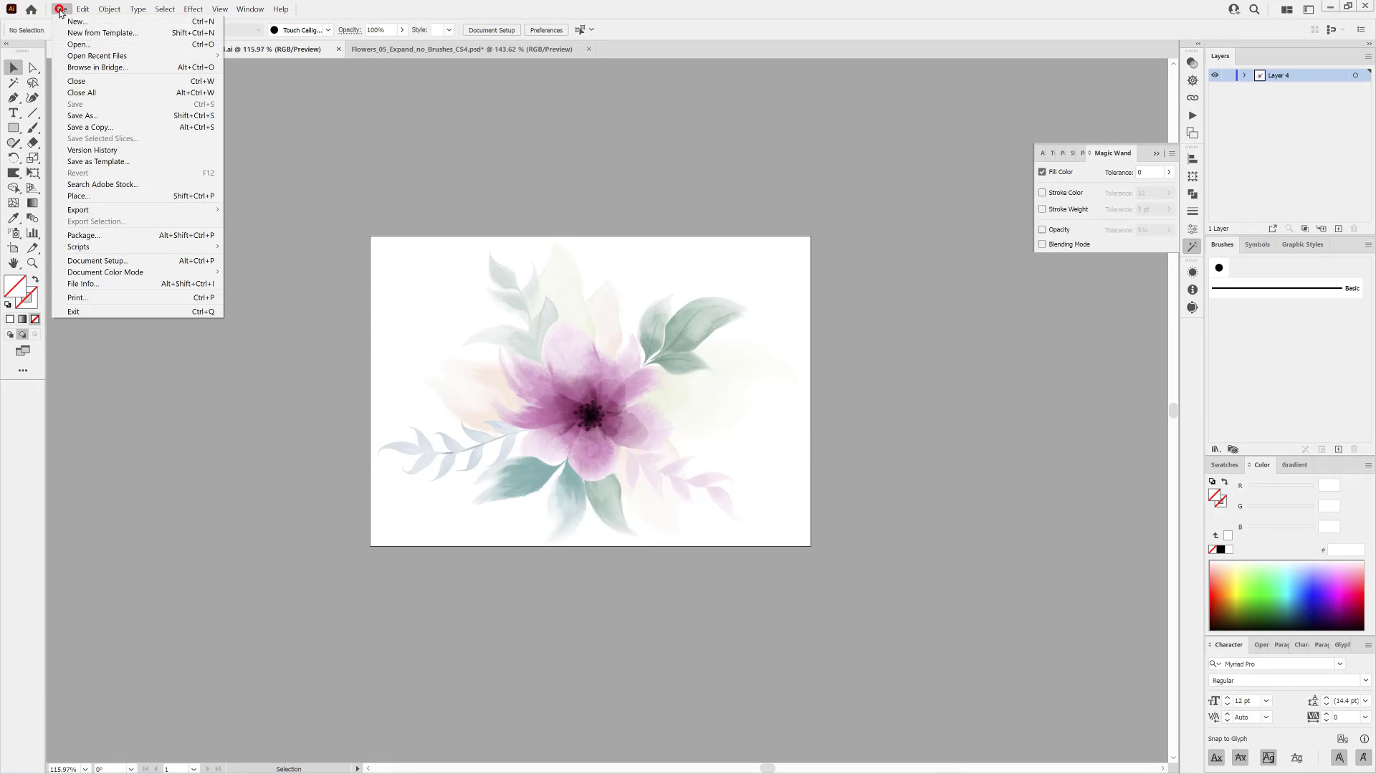
left_click(73, 44)
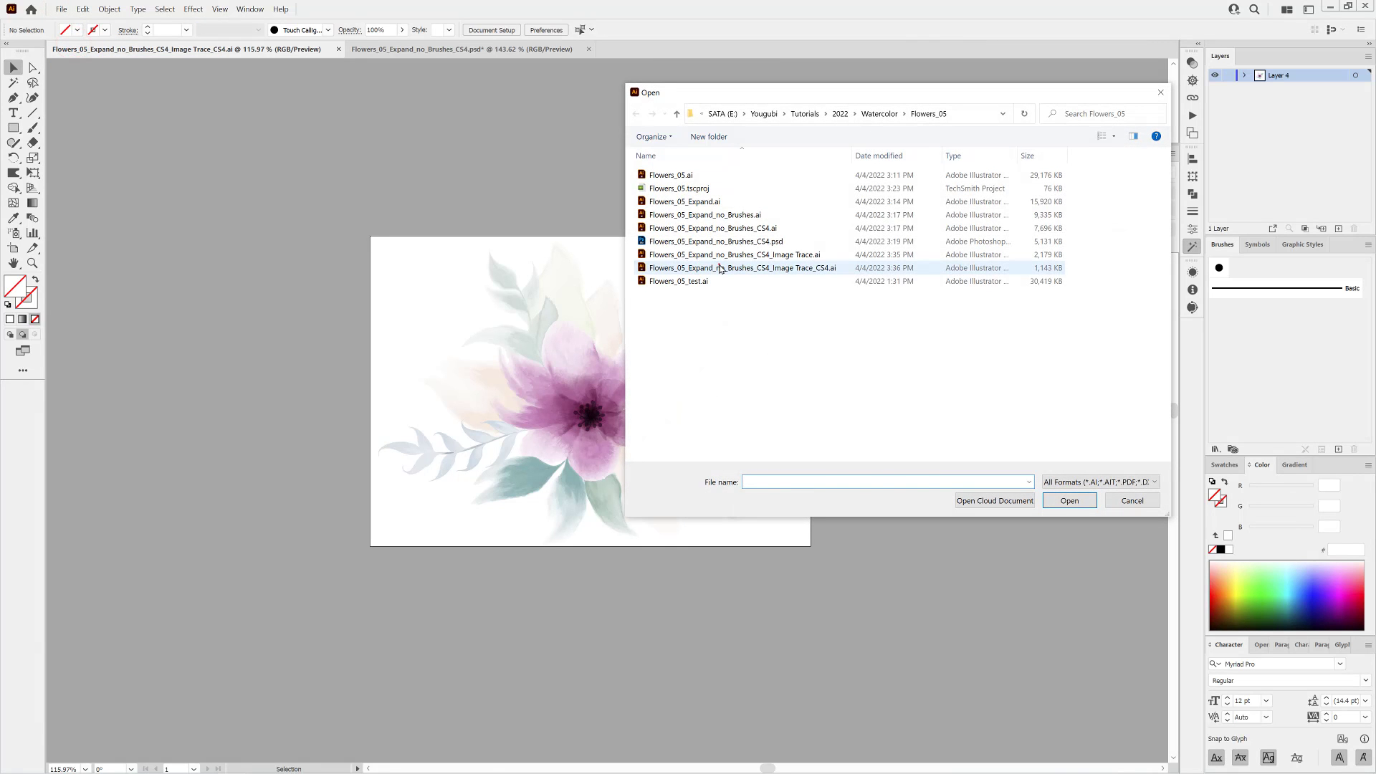
left_click(720, 268)
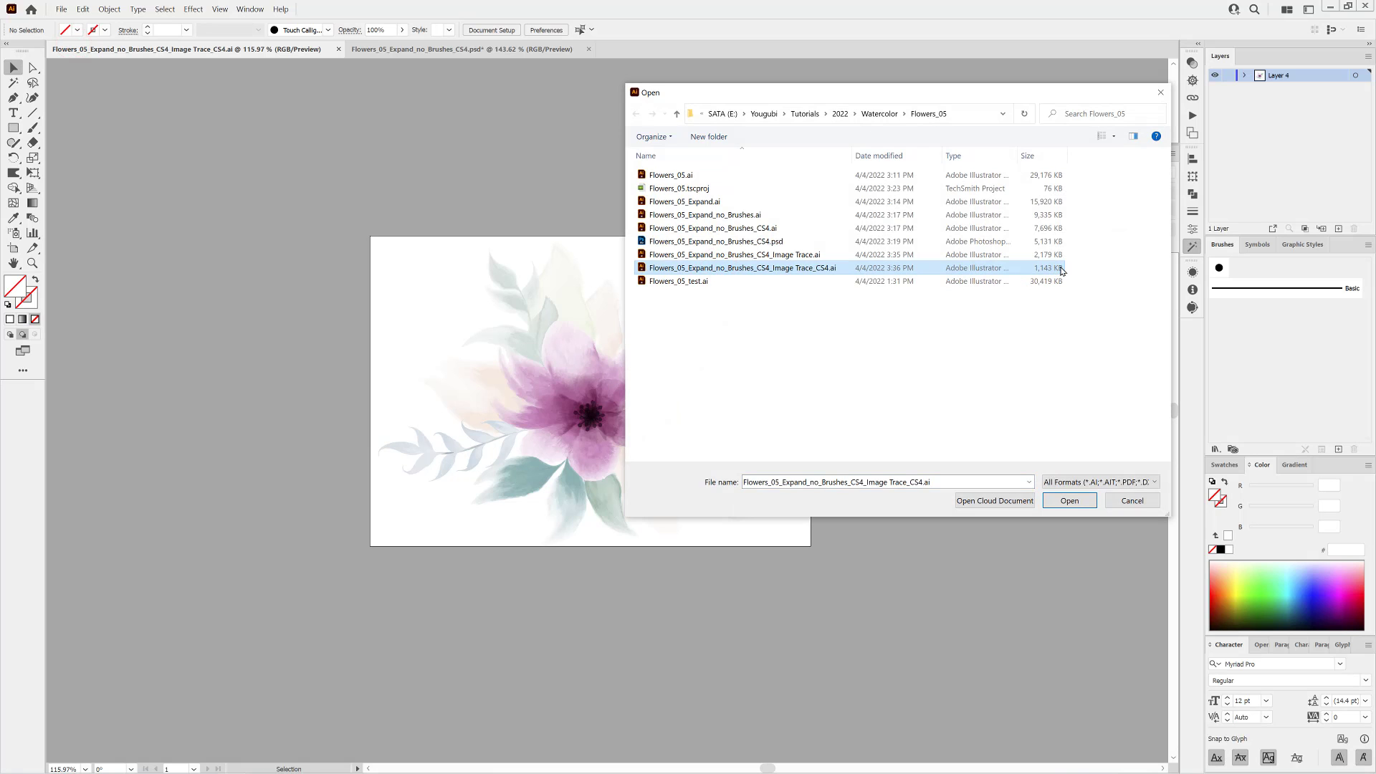
left_click(1132, 501)
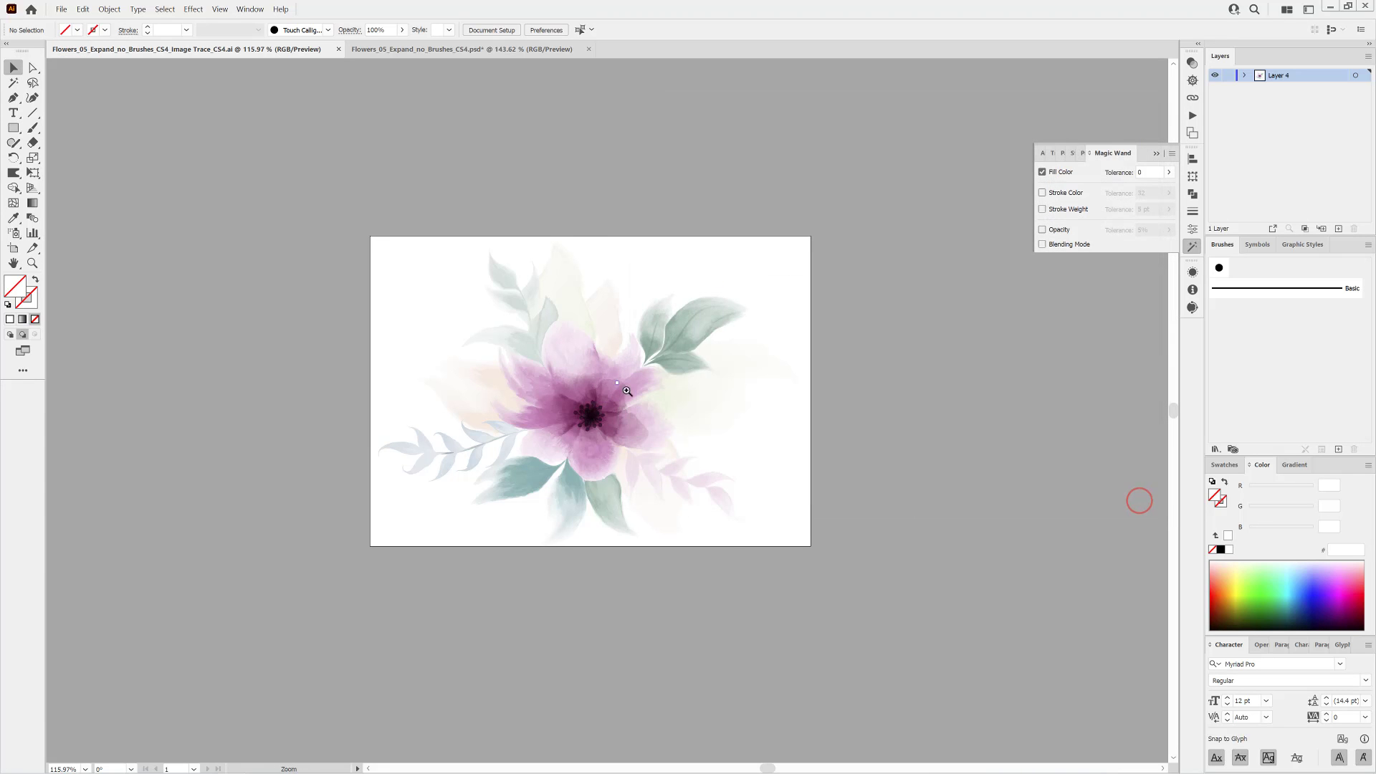
Move the anchor point of the pink shape beside the small white gap in the upper-left petal to cover the gap.
left_click(626, 390, "ctrl")
left_click_drag(526, 392, 567, 381)
left_click(567, 381, "ctrl")
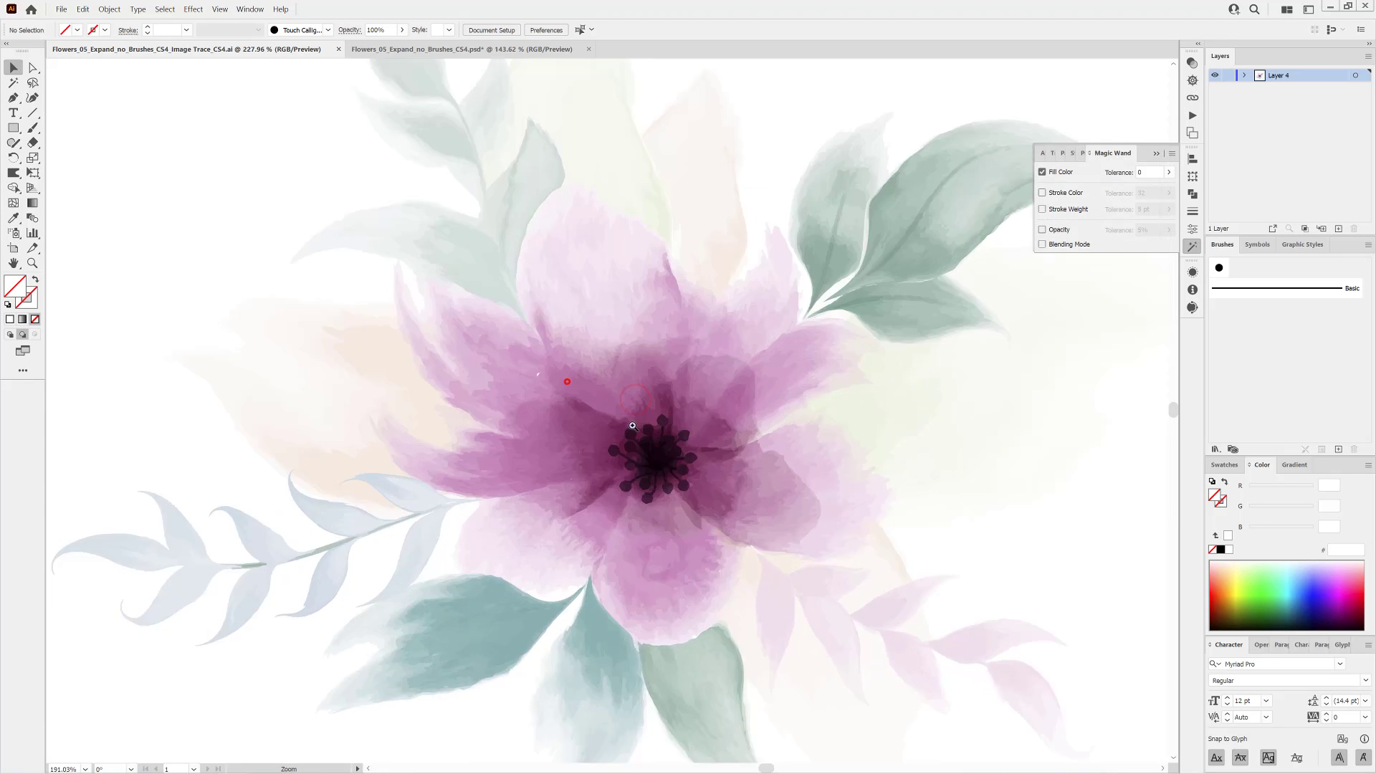
left_click(489, 376, "ctrl")
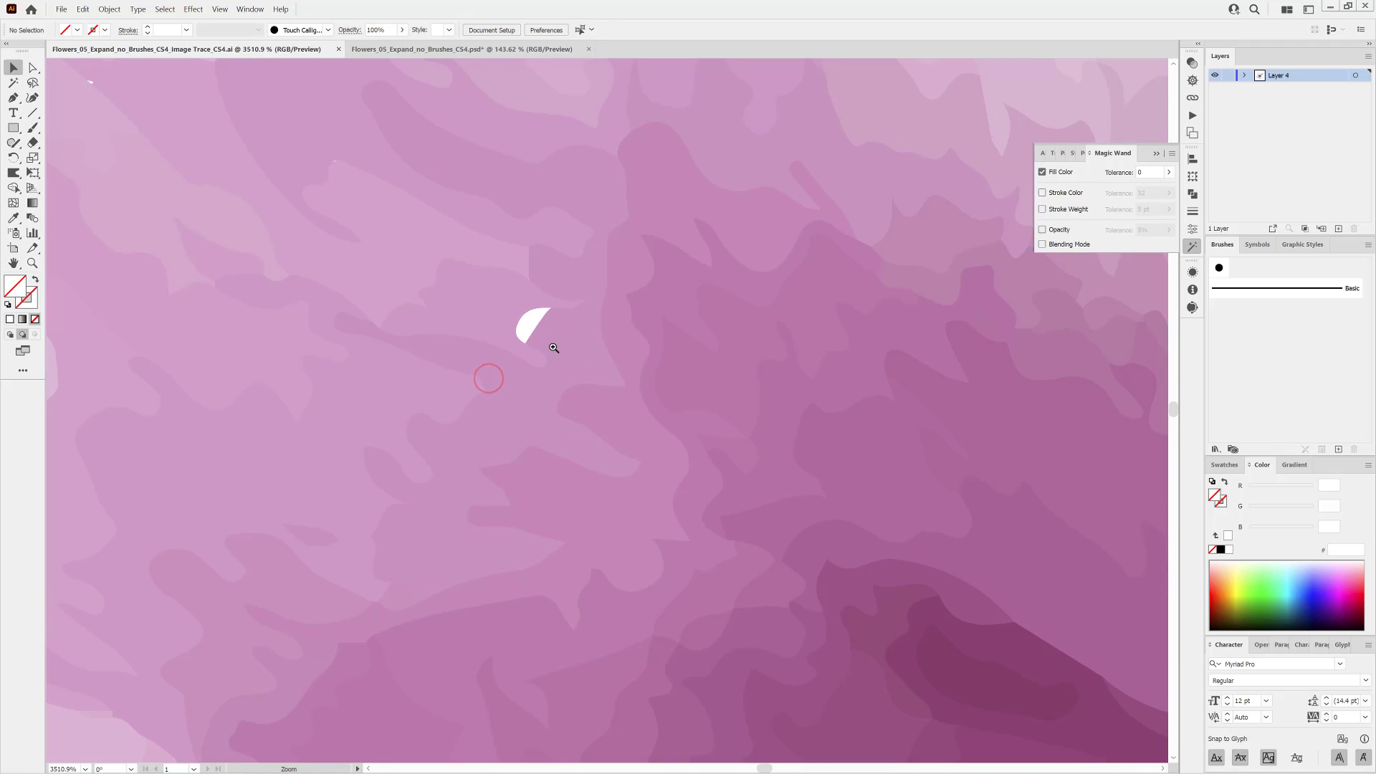
left_click(552, 347, "ctrl")
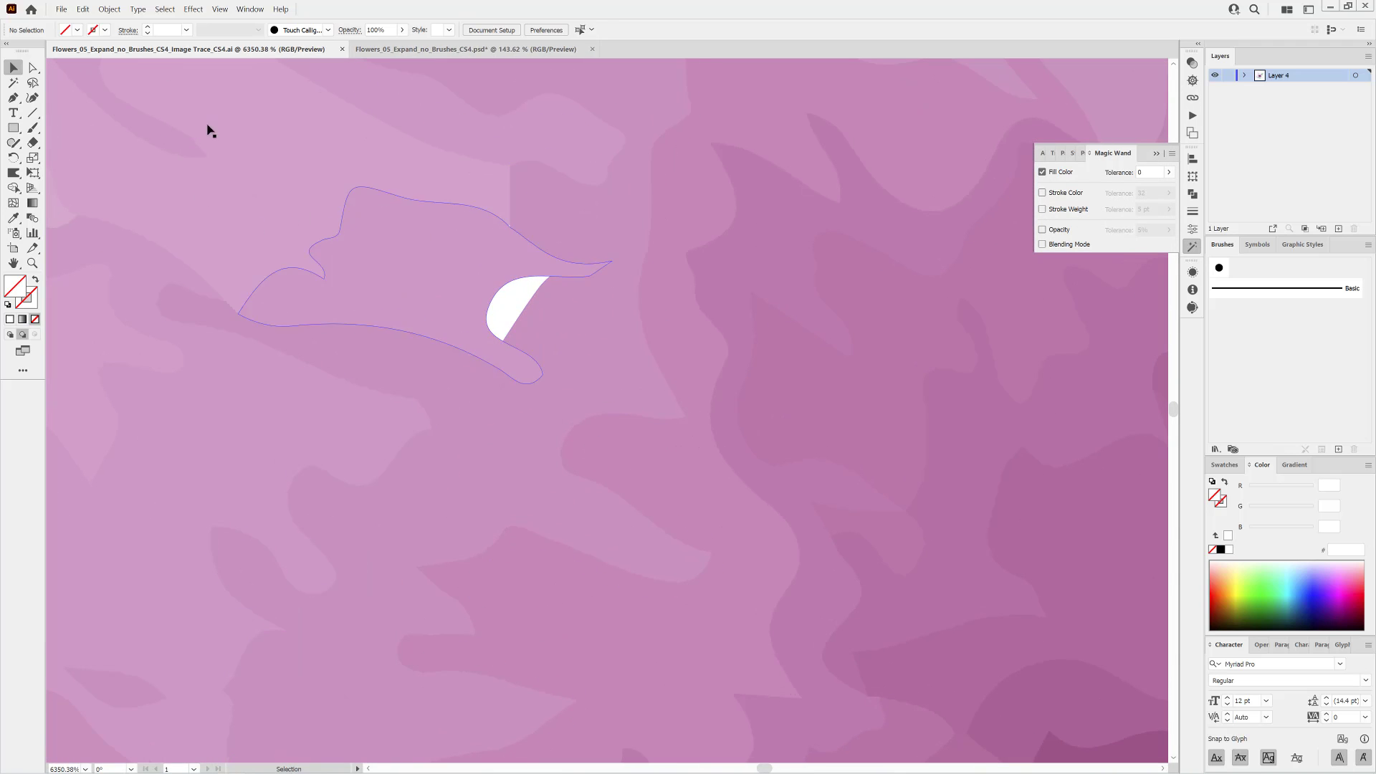
left_click(33, 67)
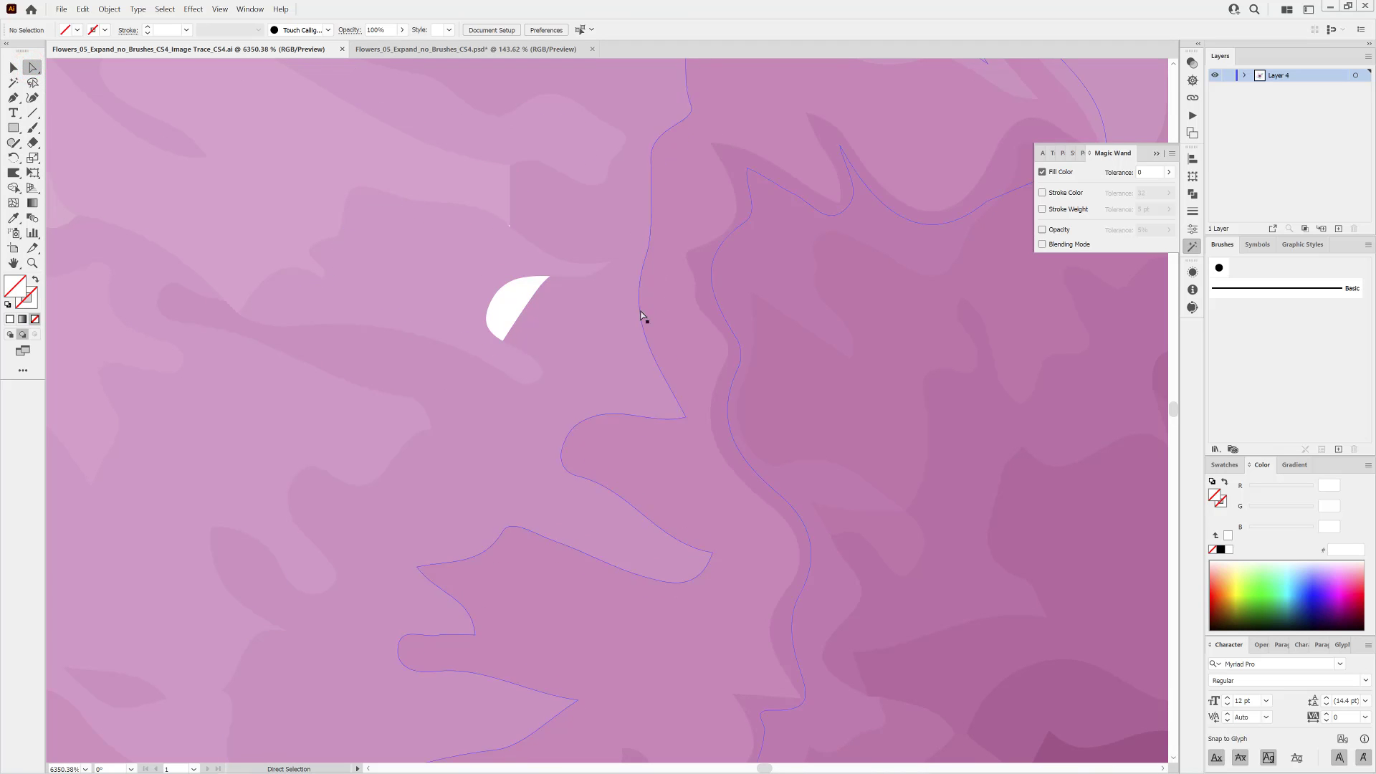
left_click(523, 322)
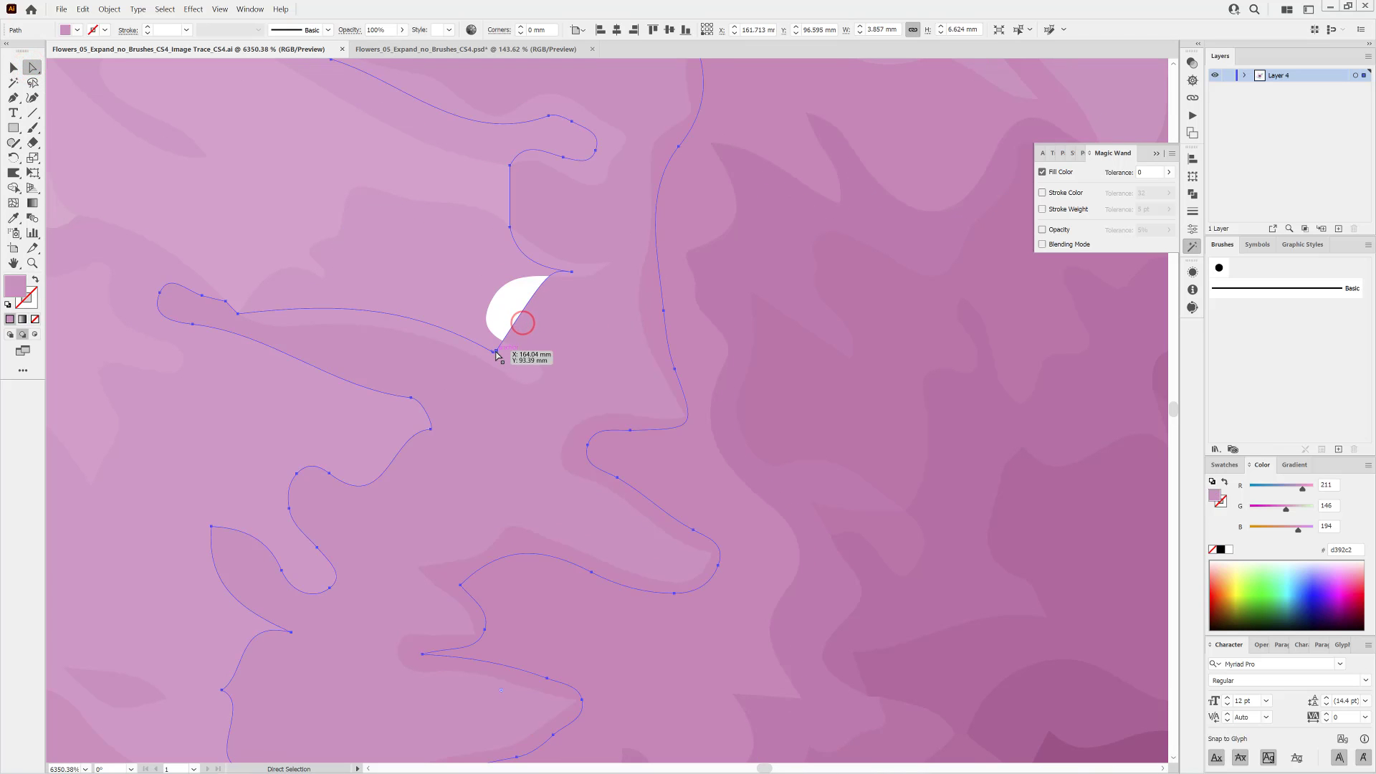
left_click_drag(496, 351, 480, 313)
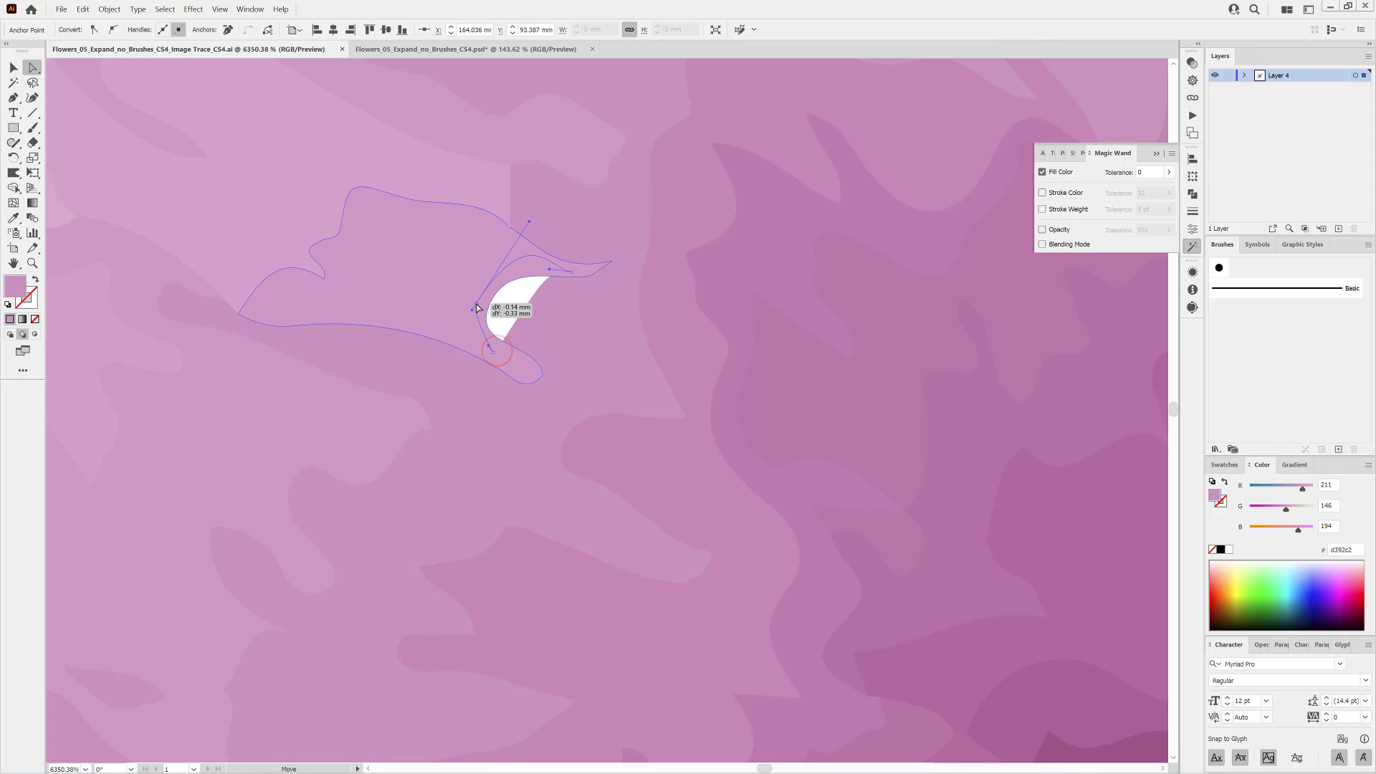
Move the darker pink shape's anchor point into the small white gap in the lower petal to narrow the gap.
key("ctrl+minus")
left_click_drag(746, 384, 545, 293)
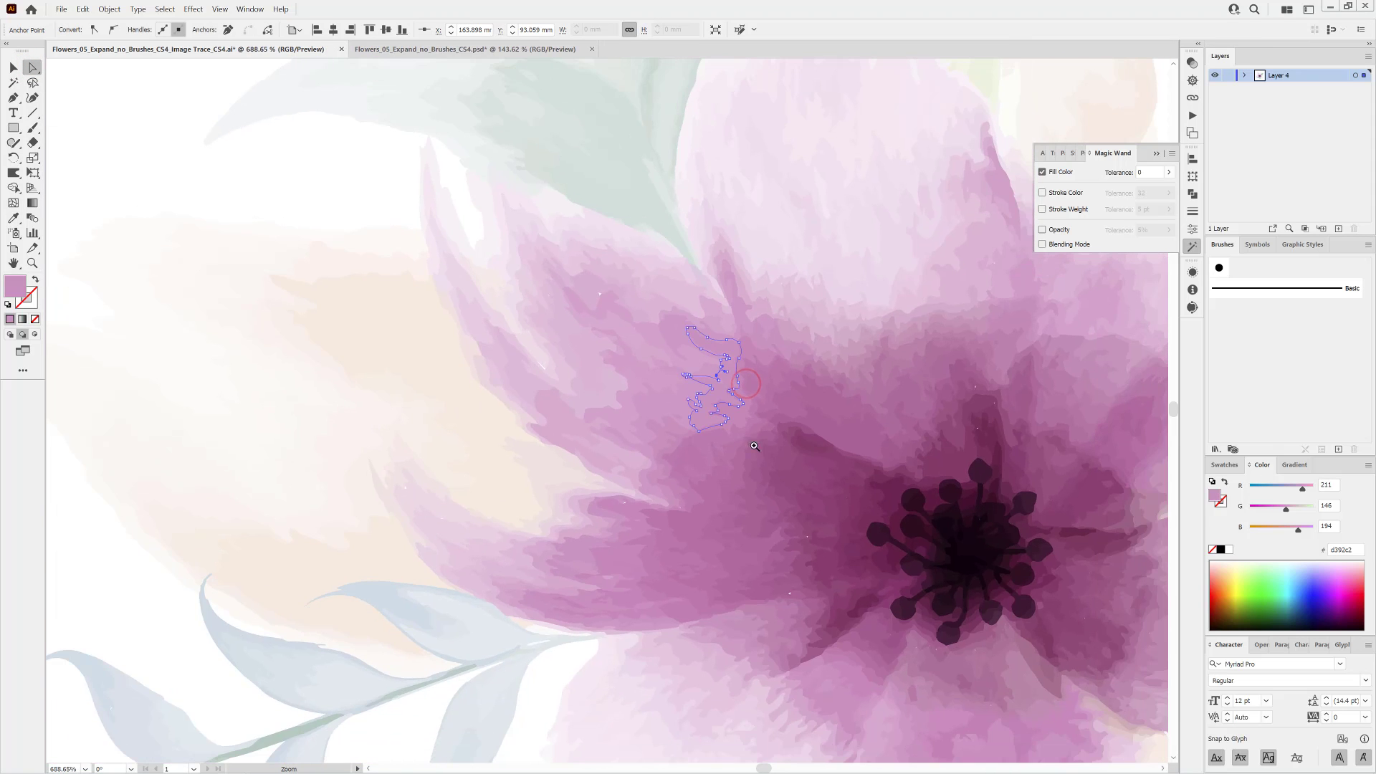
left_click(853, 502)
left_click(809, 574, "alt")
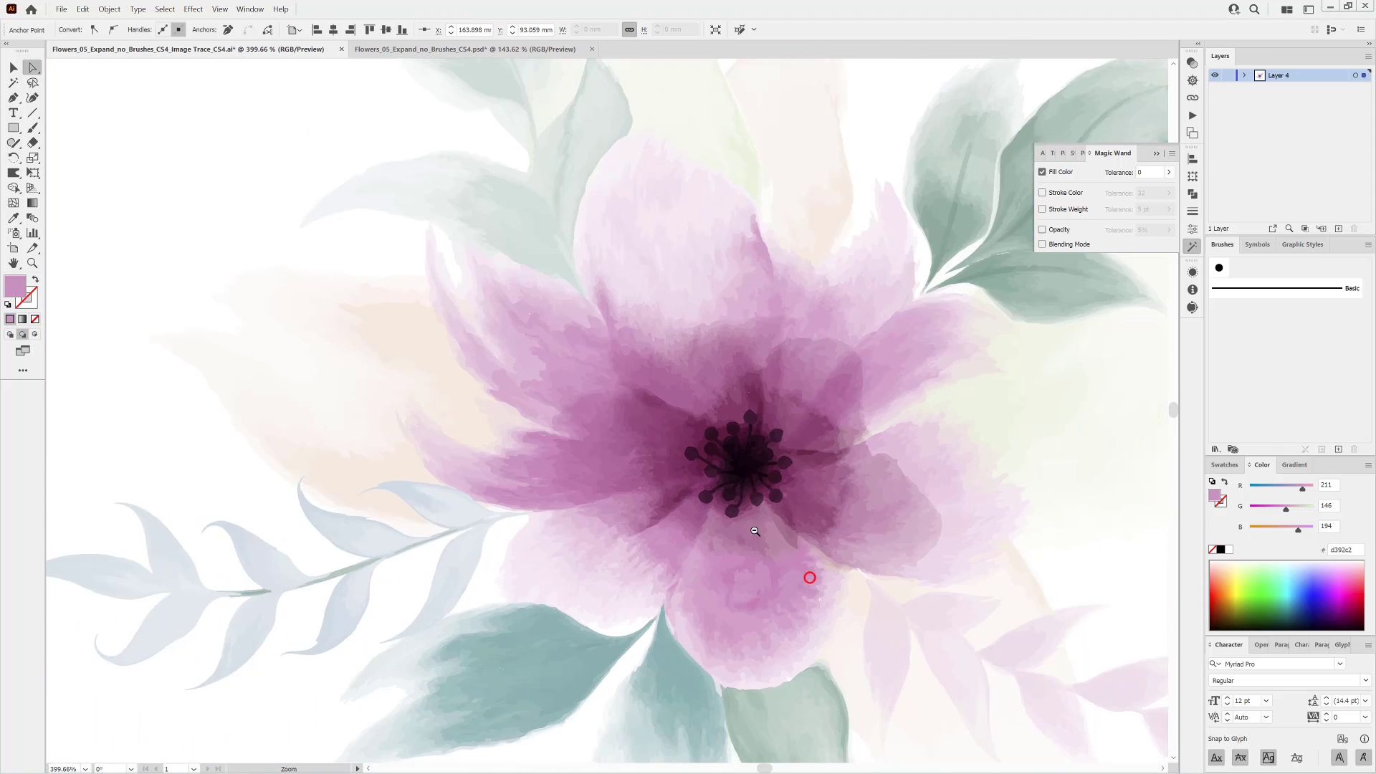
left_click(808, 575)
left_click(871, 640)
left_click(660, 363)
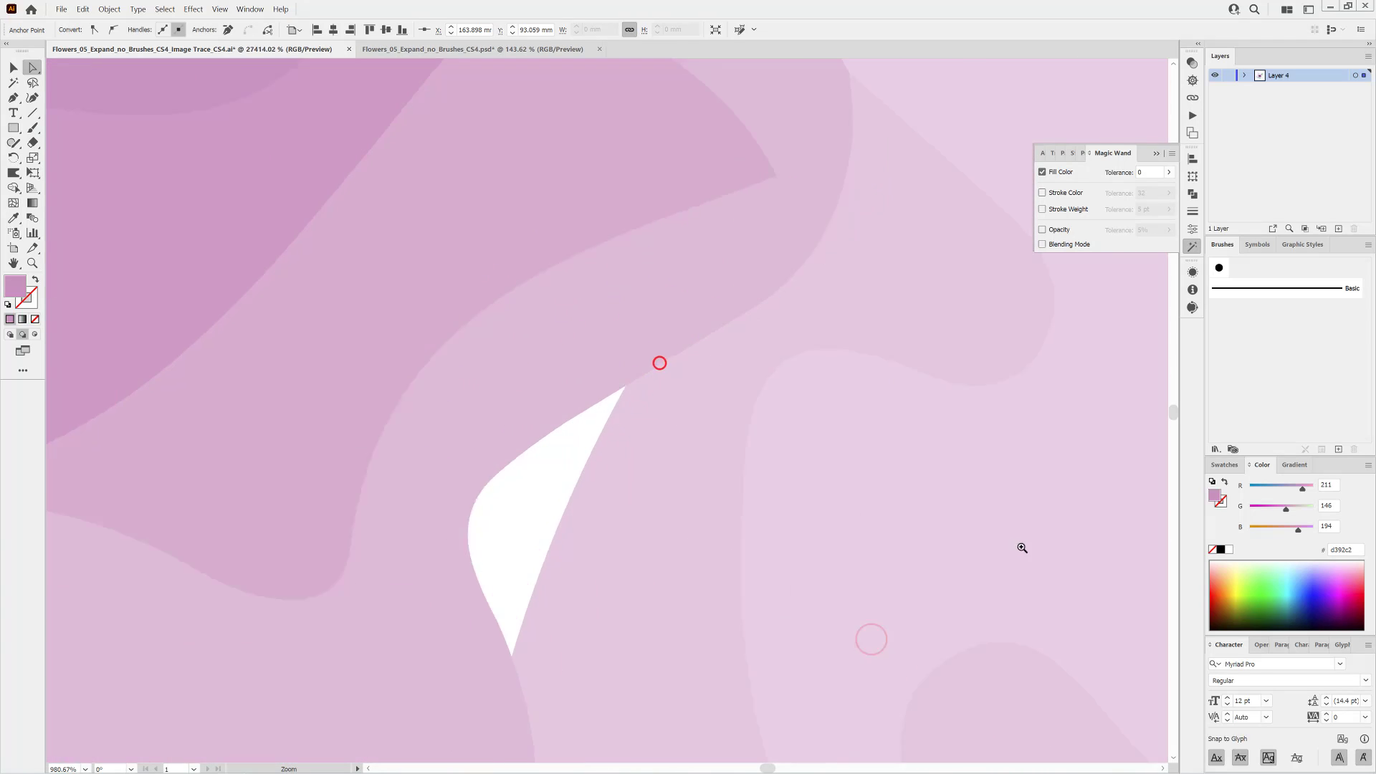
left_click(528, 440)
left_click(574, 402)
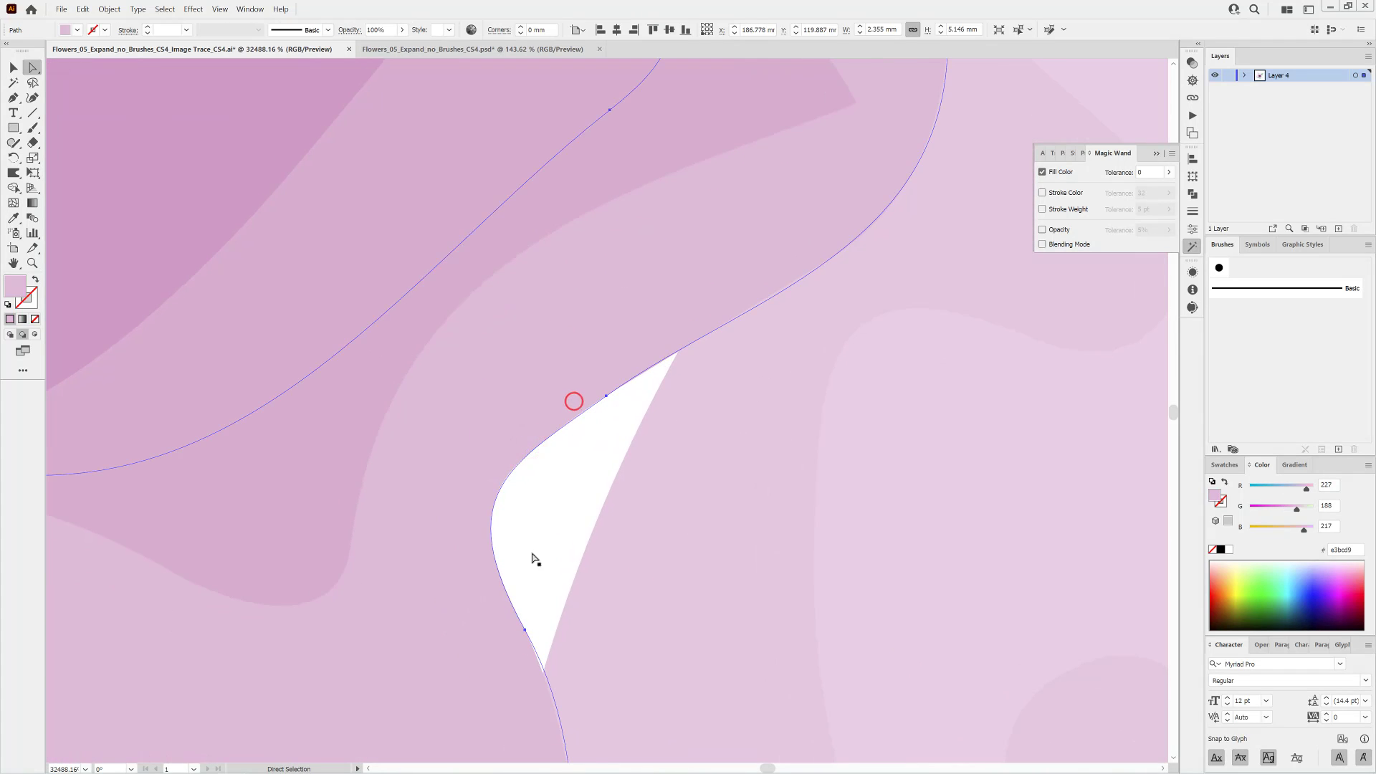
left_click_drag(608, 399, 571, 645)
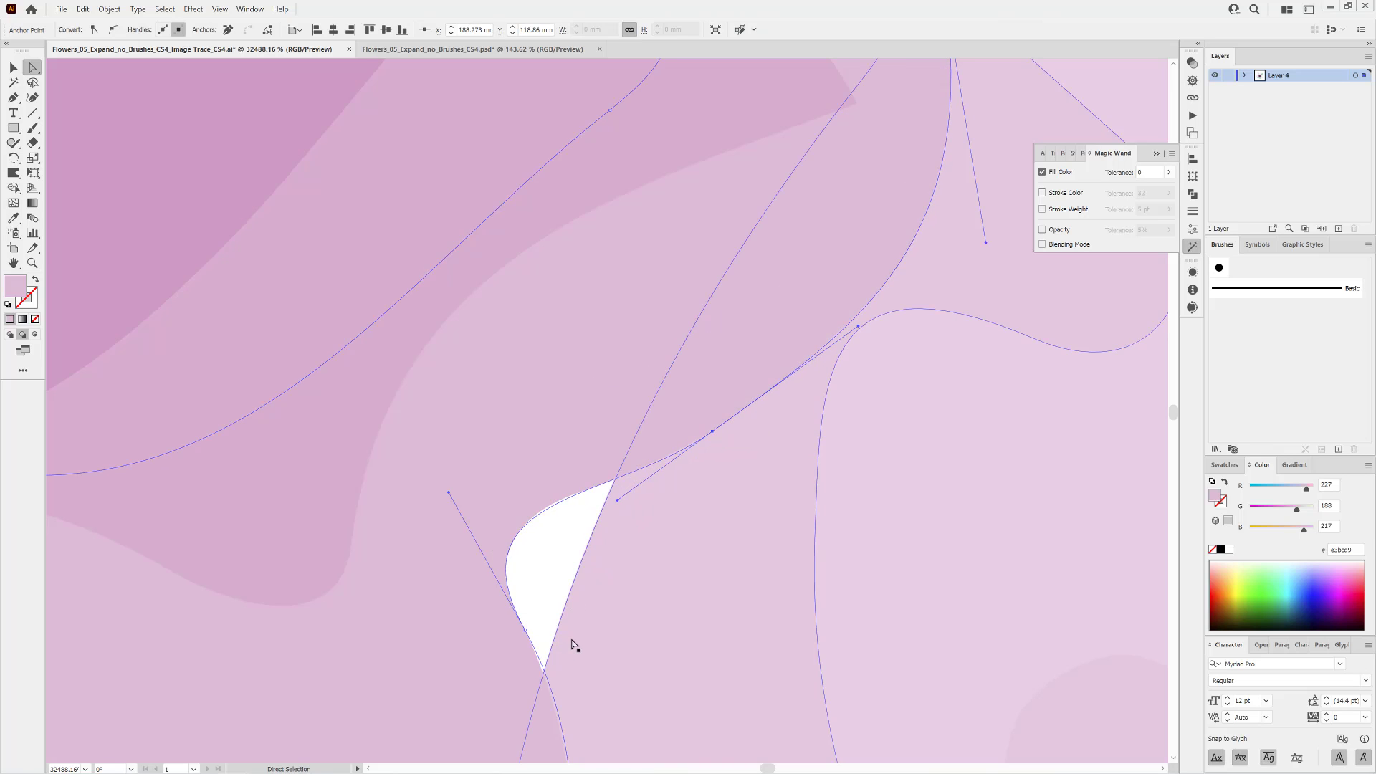
Move the anchor point of the lighter pink shape over the rest of the lower petal's white gap and deselect it.
left_click(571, 639)
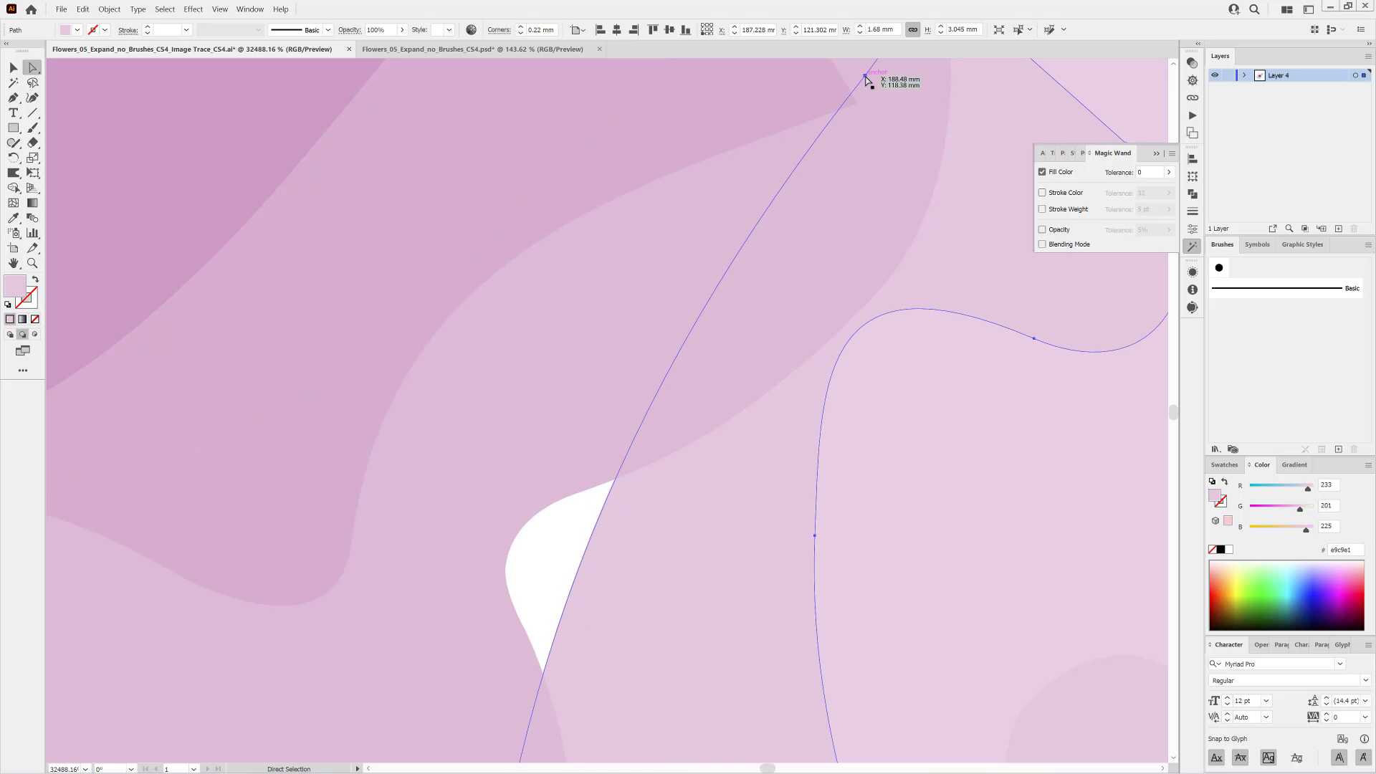
left_click_drag(866, 76, 691, 123)
left_click_drag(860, 445, 517, 266)
key("ctrl+0")
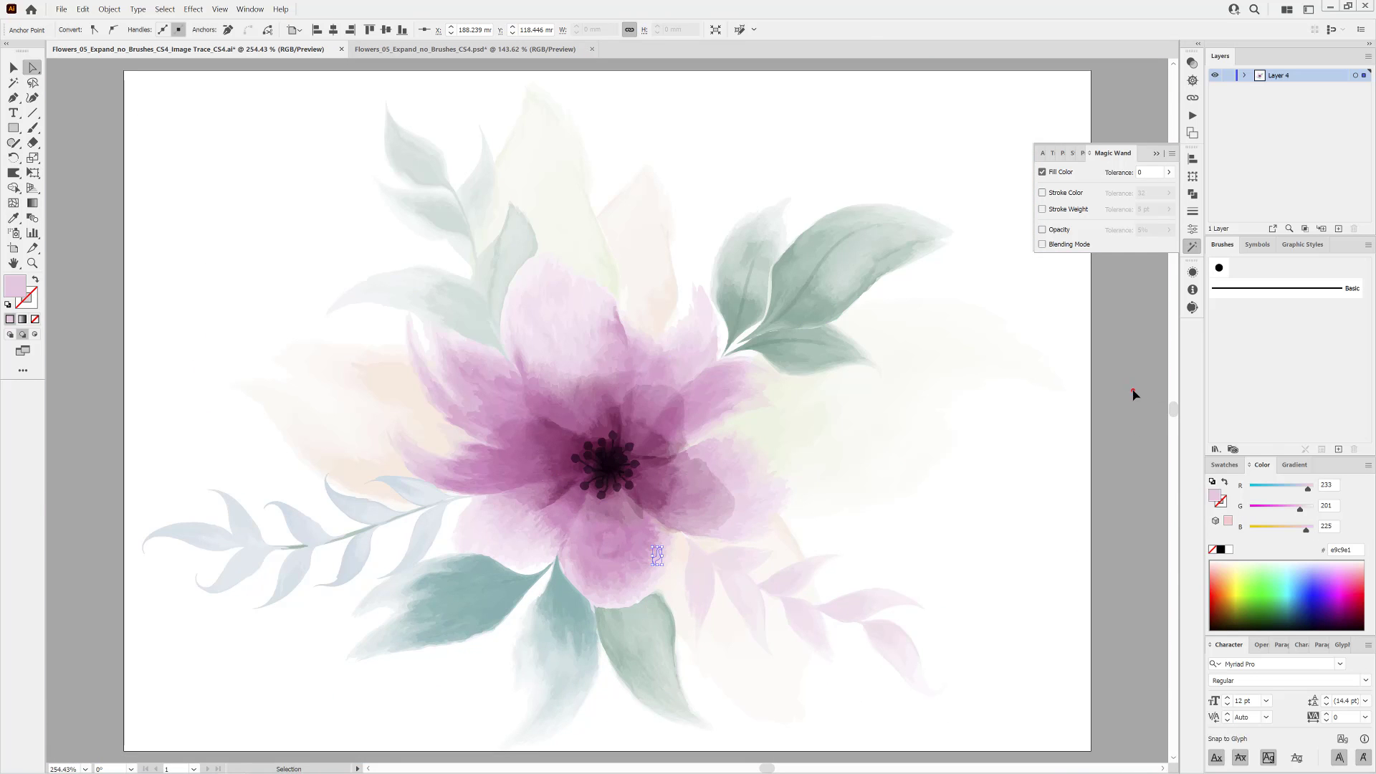
left_click(1133, 391)
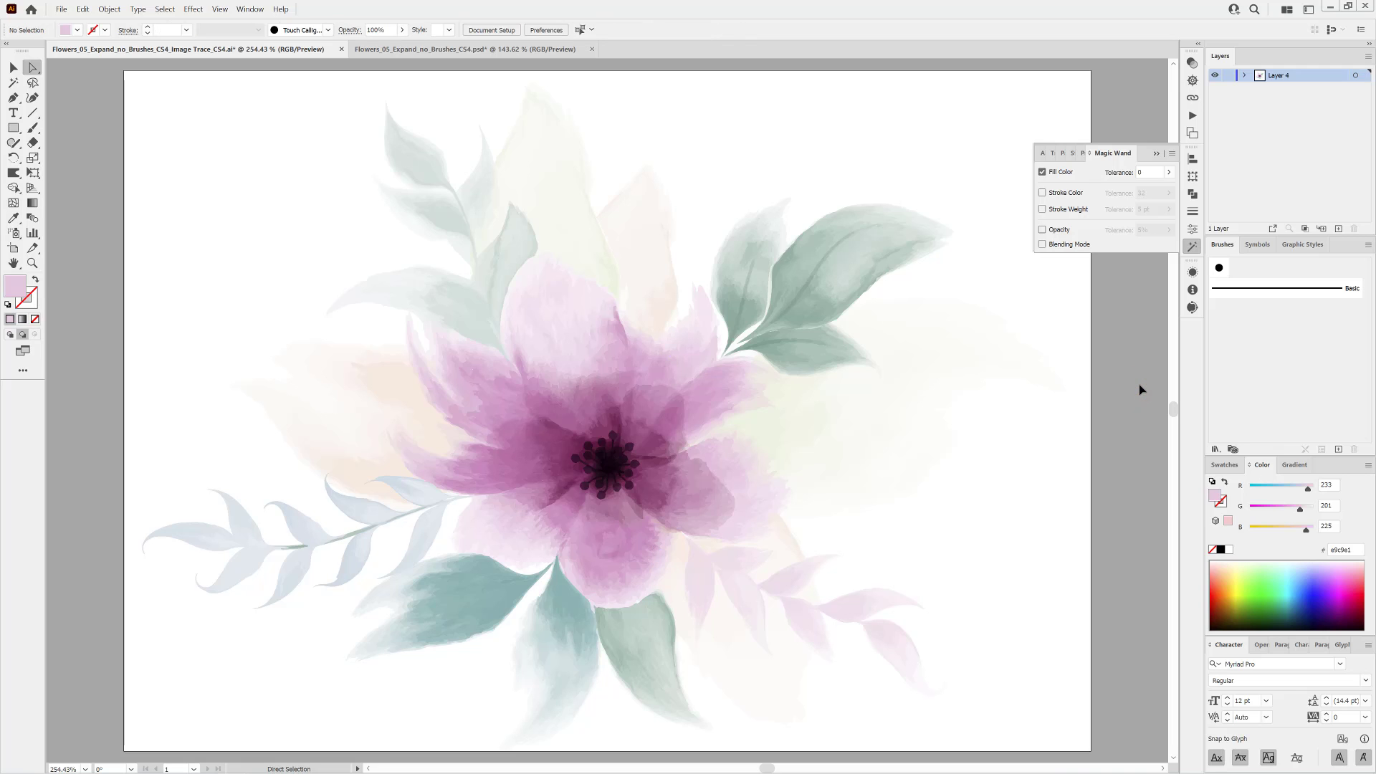